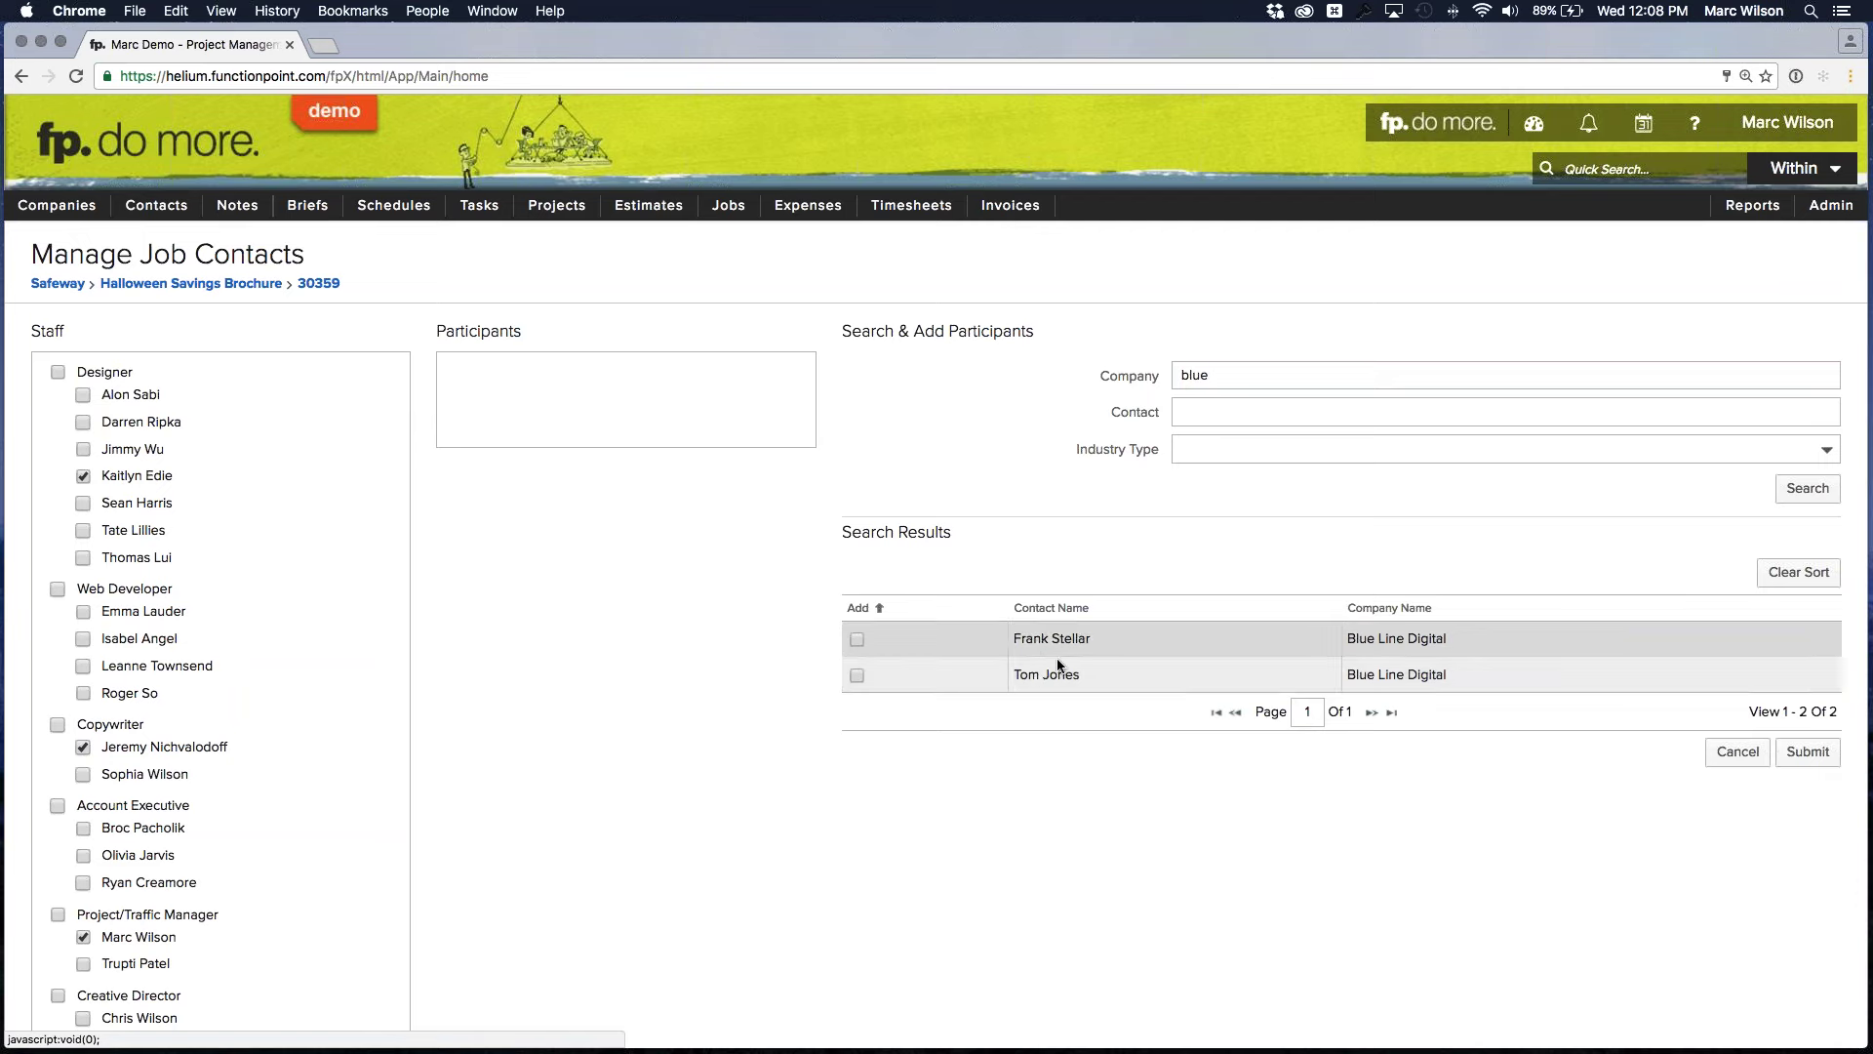
Add the second Blue Line Digital contact as a job participant, check the Contacts list, then open Job Find
left_click(857, 676)
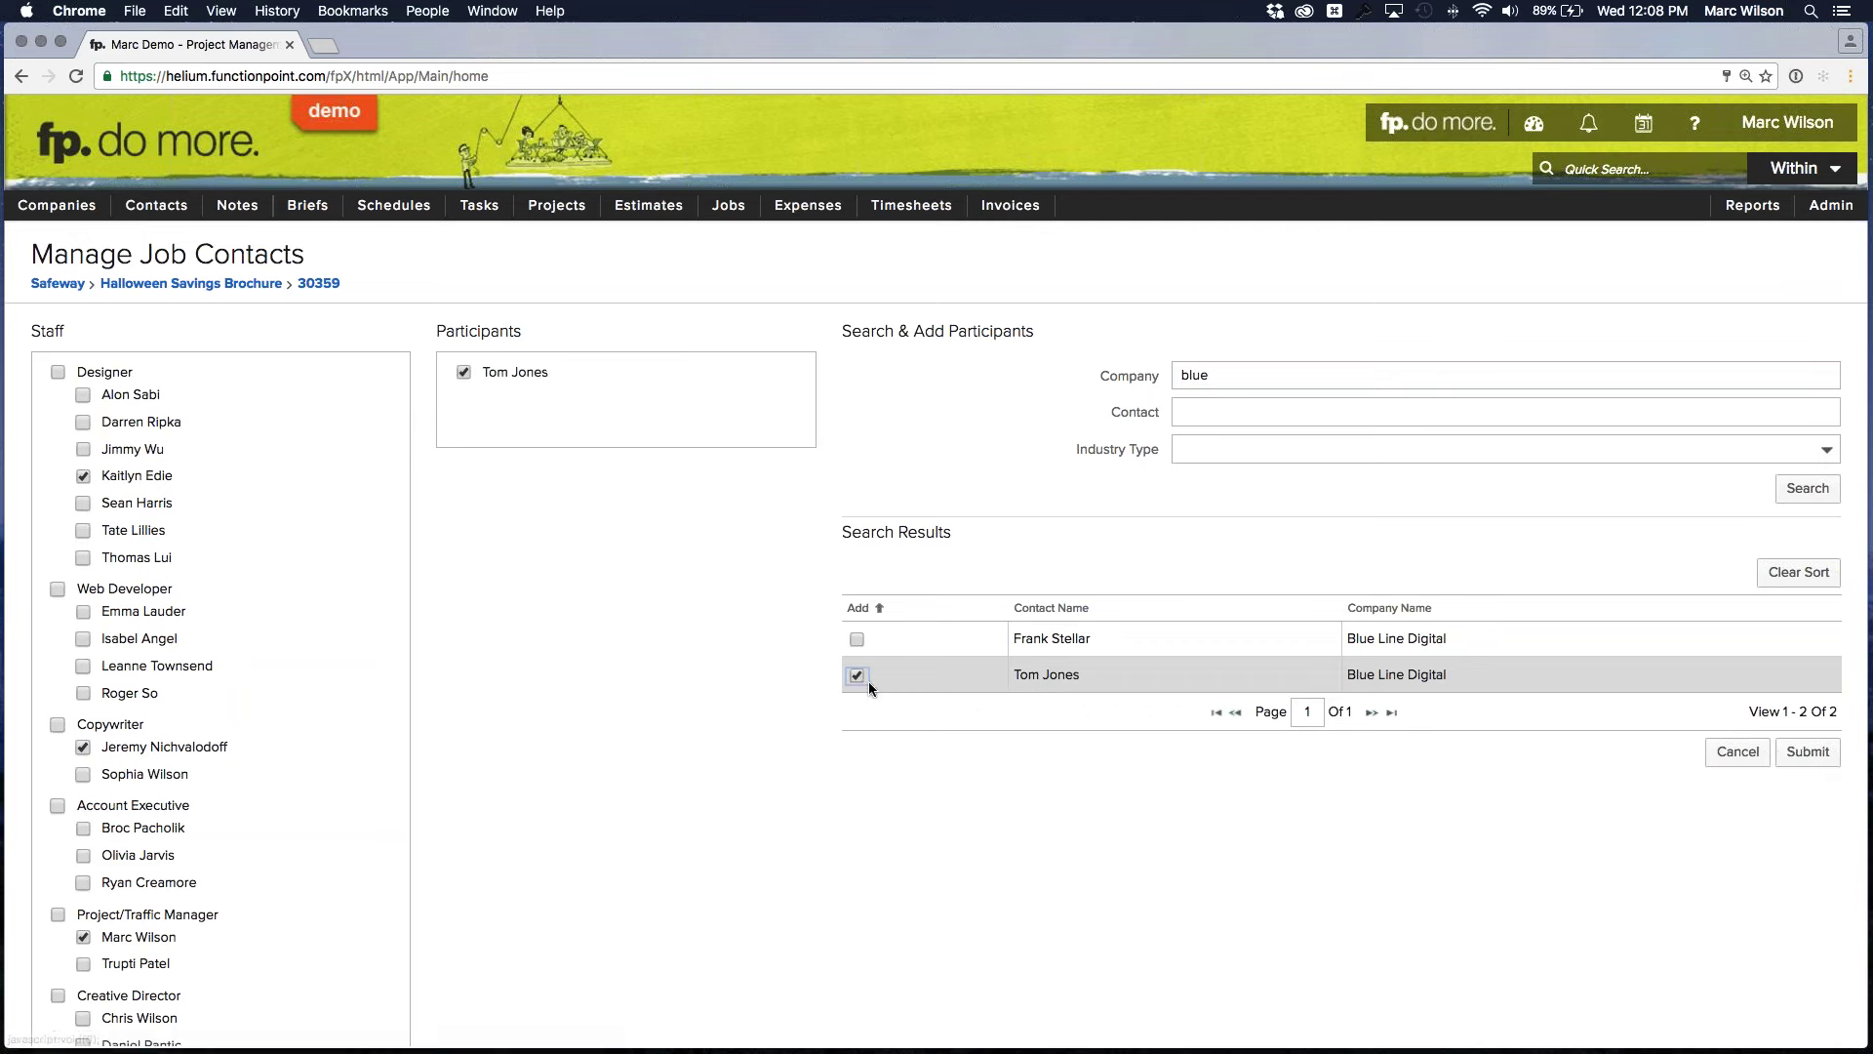
left_click(1806, 752)
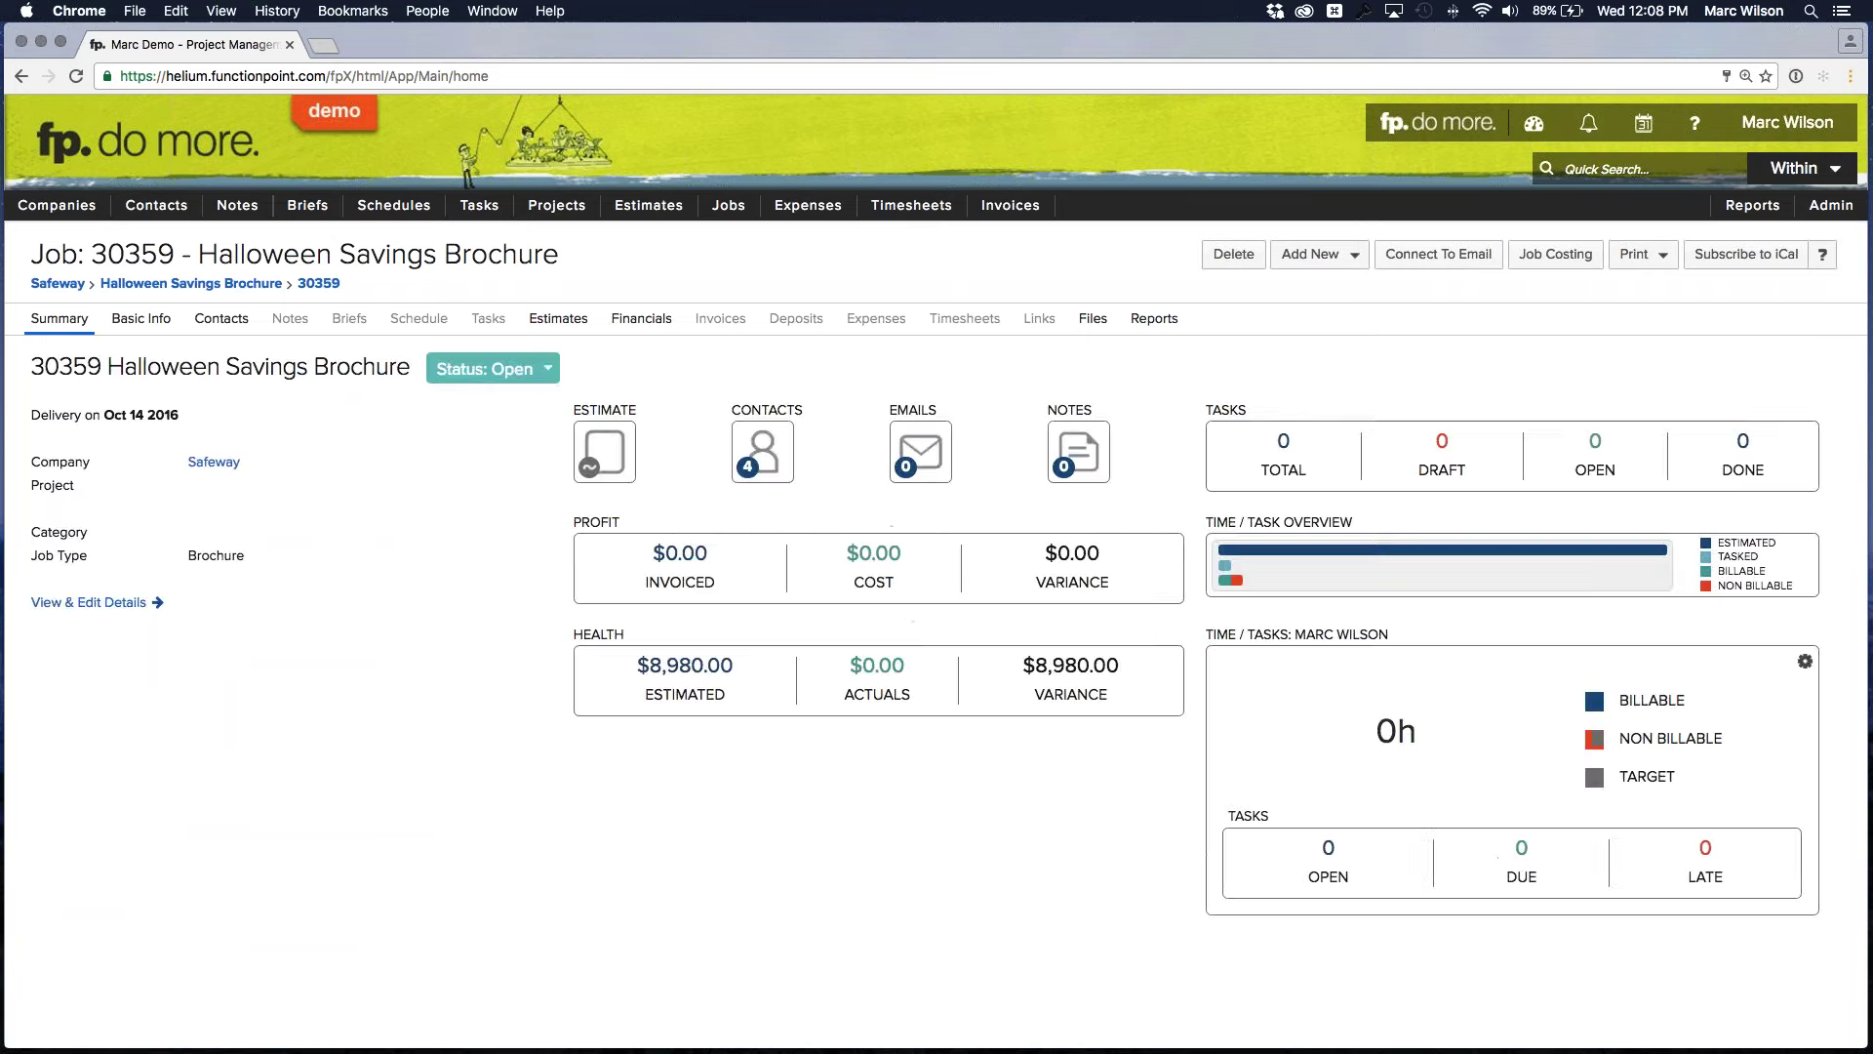
left_click(761, 461)
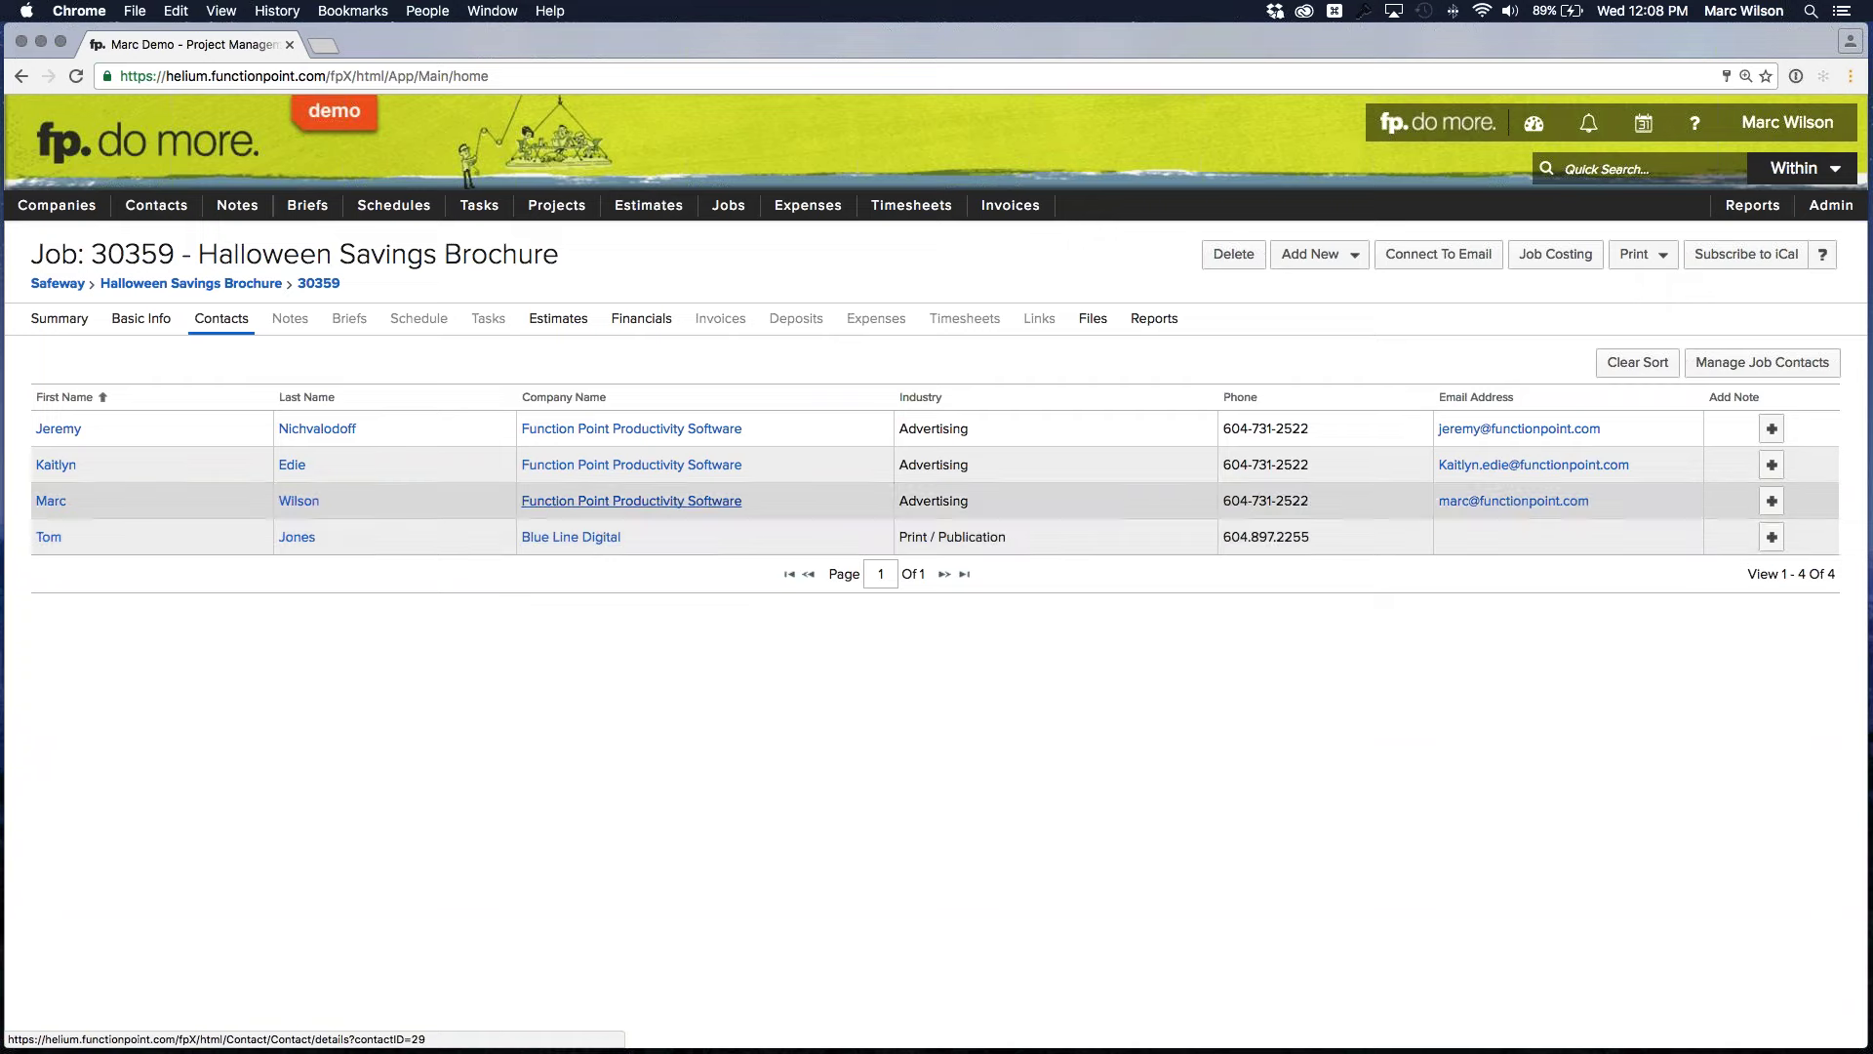
mouse_move(728, 205)
left_click(730, 239)
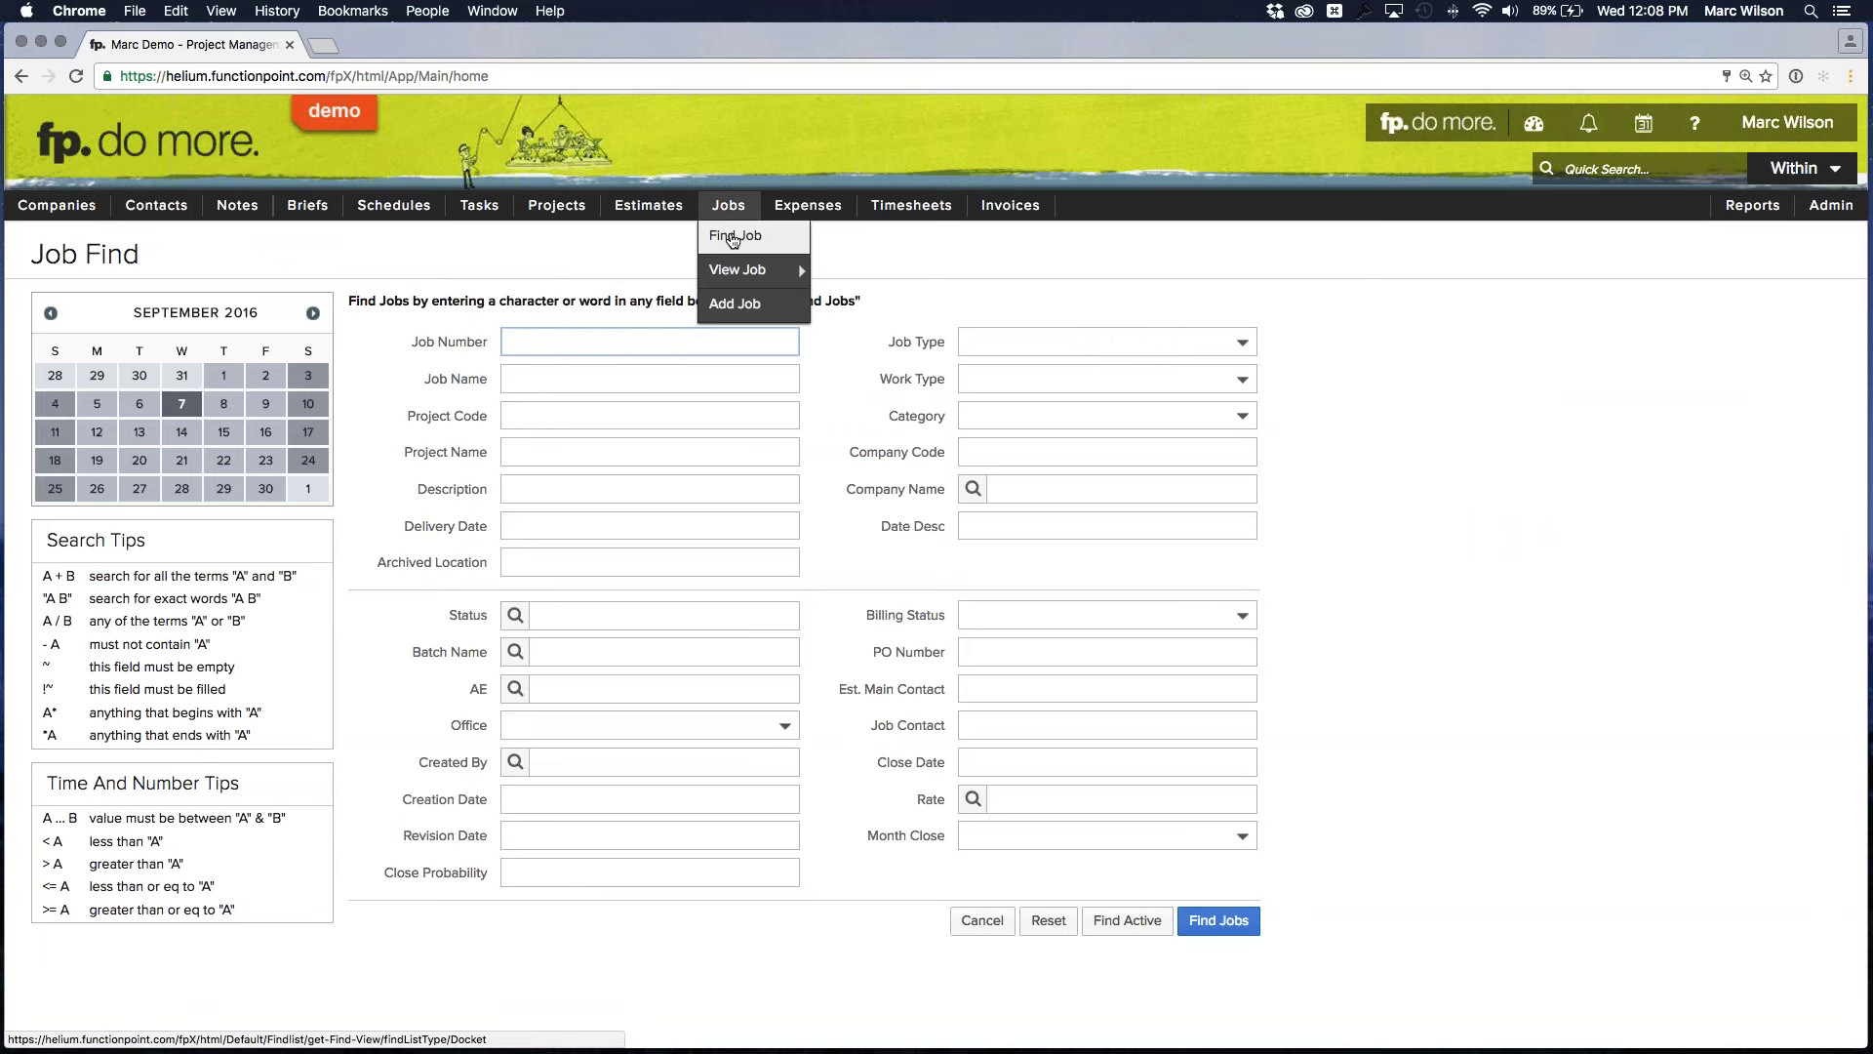
Find Open jobs with delivery date 'today... 6 weeks' and the current user as job contact
left_click(583, 524)
type("toda")
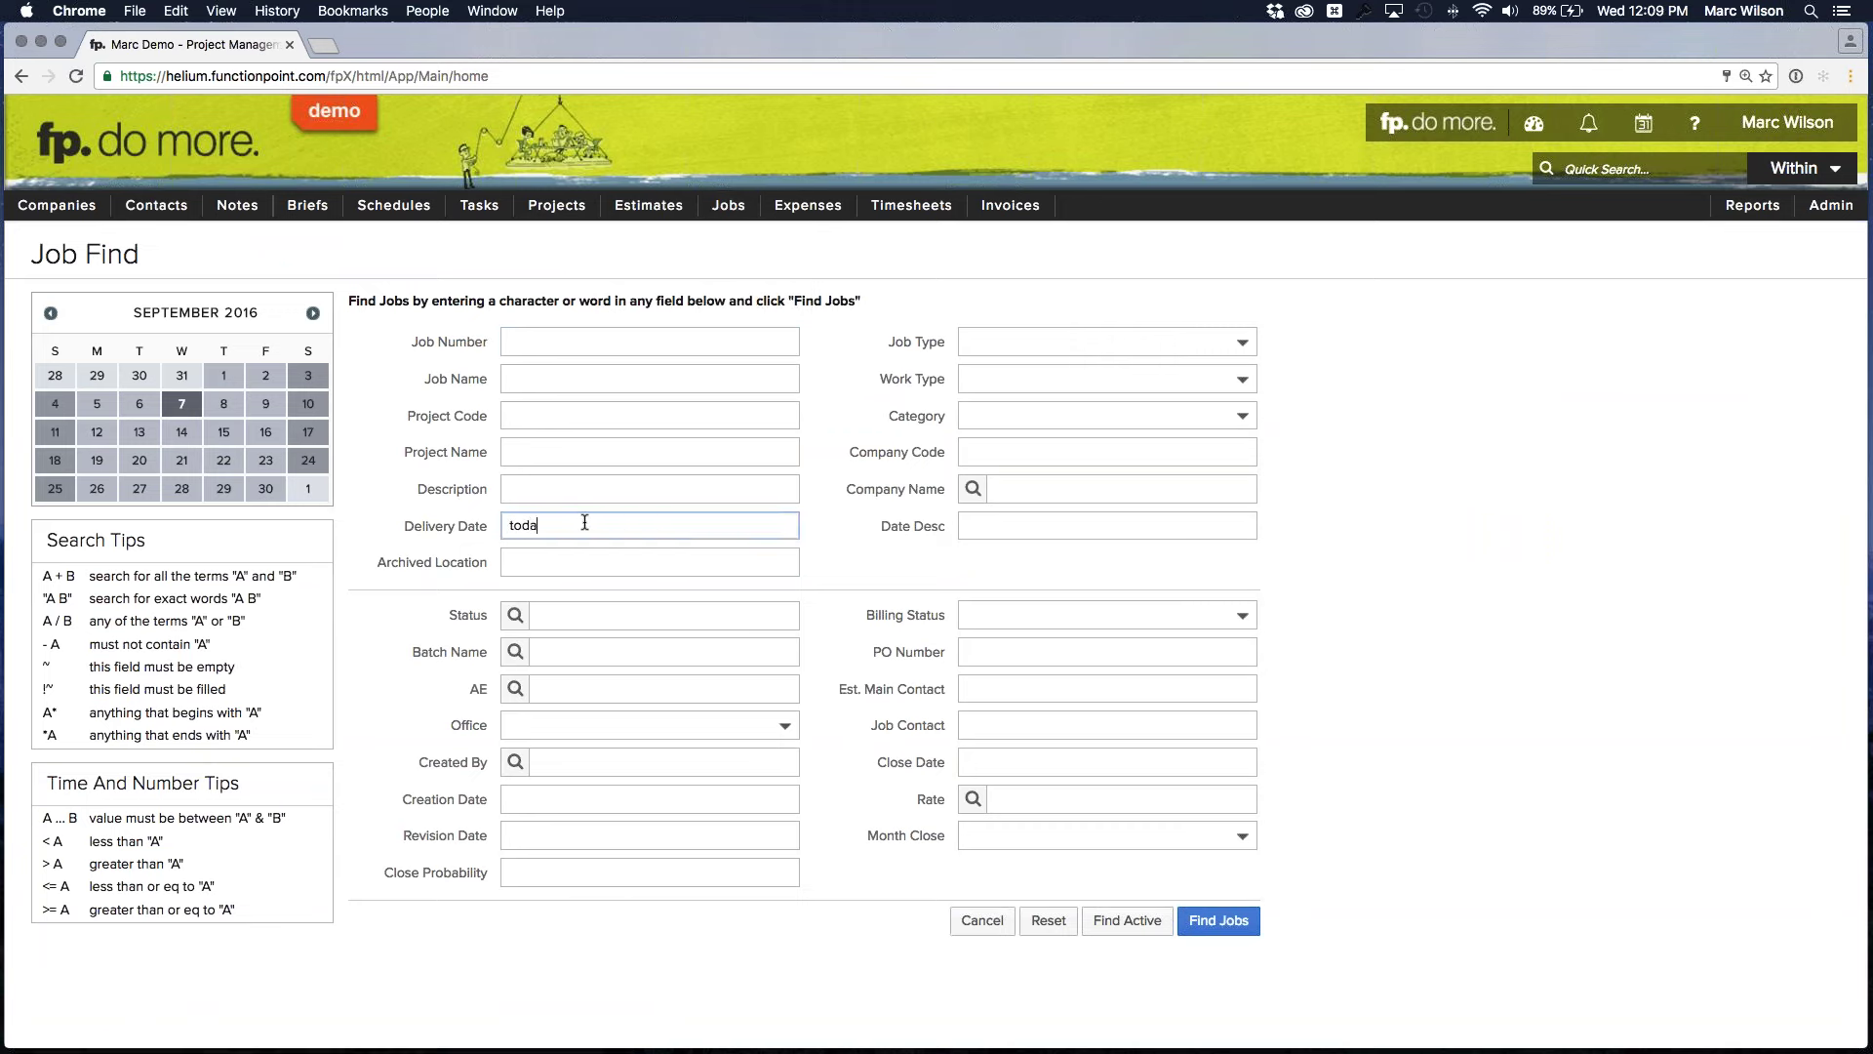
type("y... 6 weeks")
left_click(882, 552)
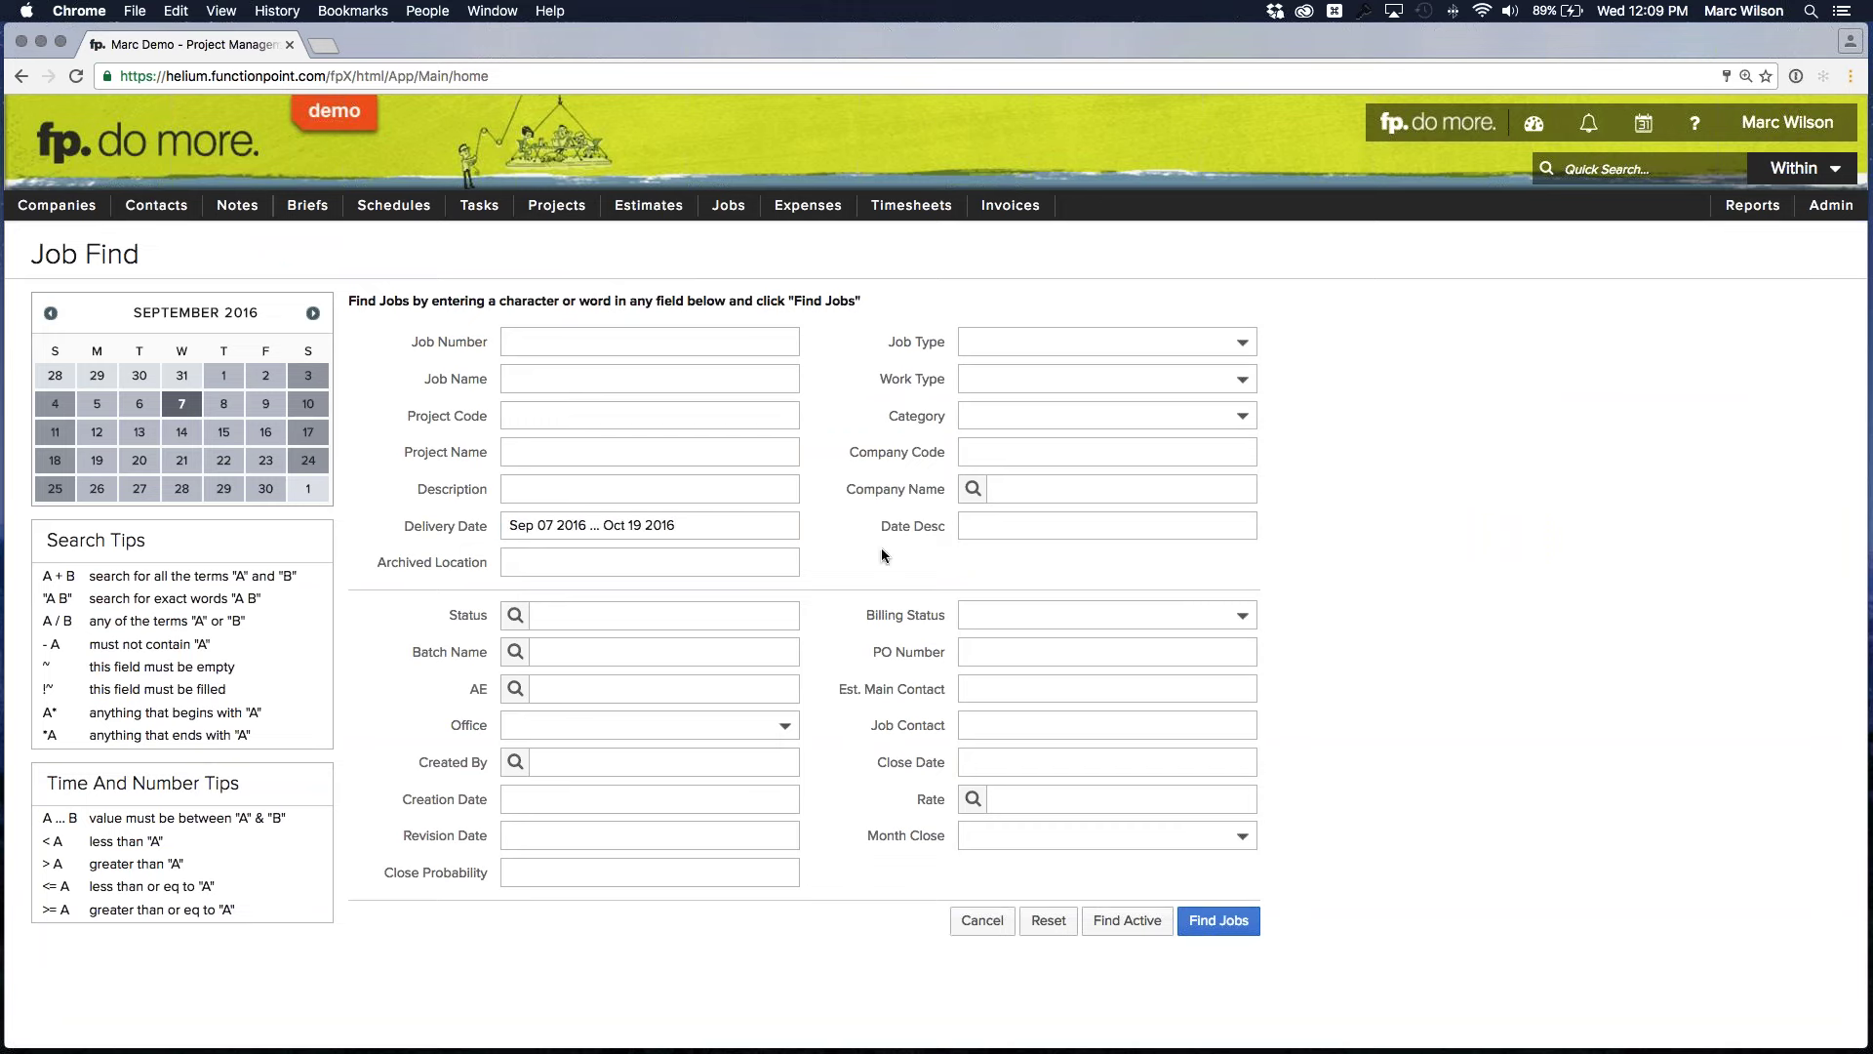
left_click(992, 719)
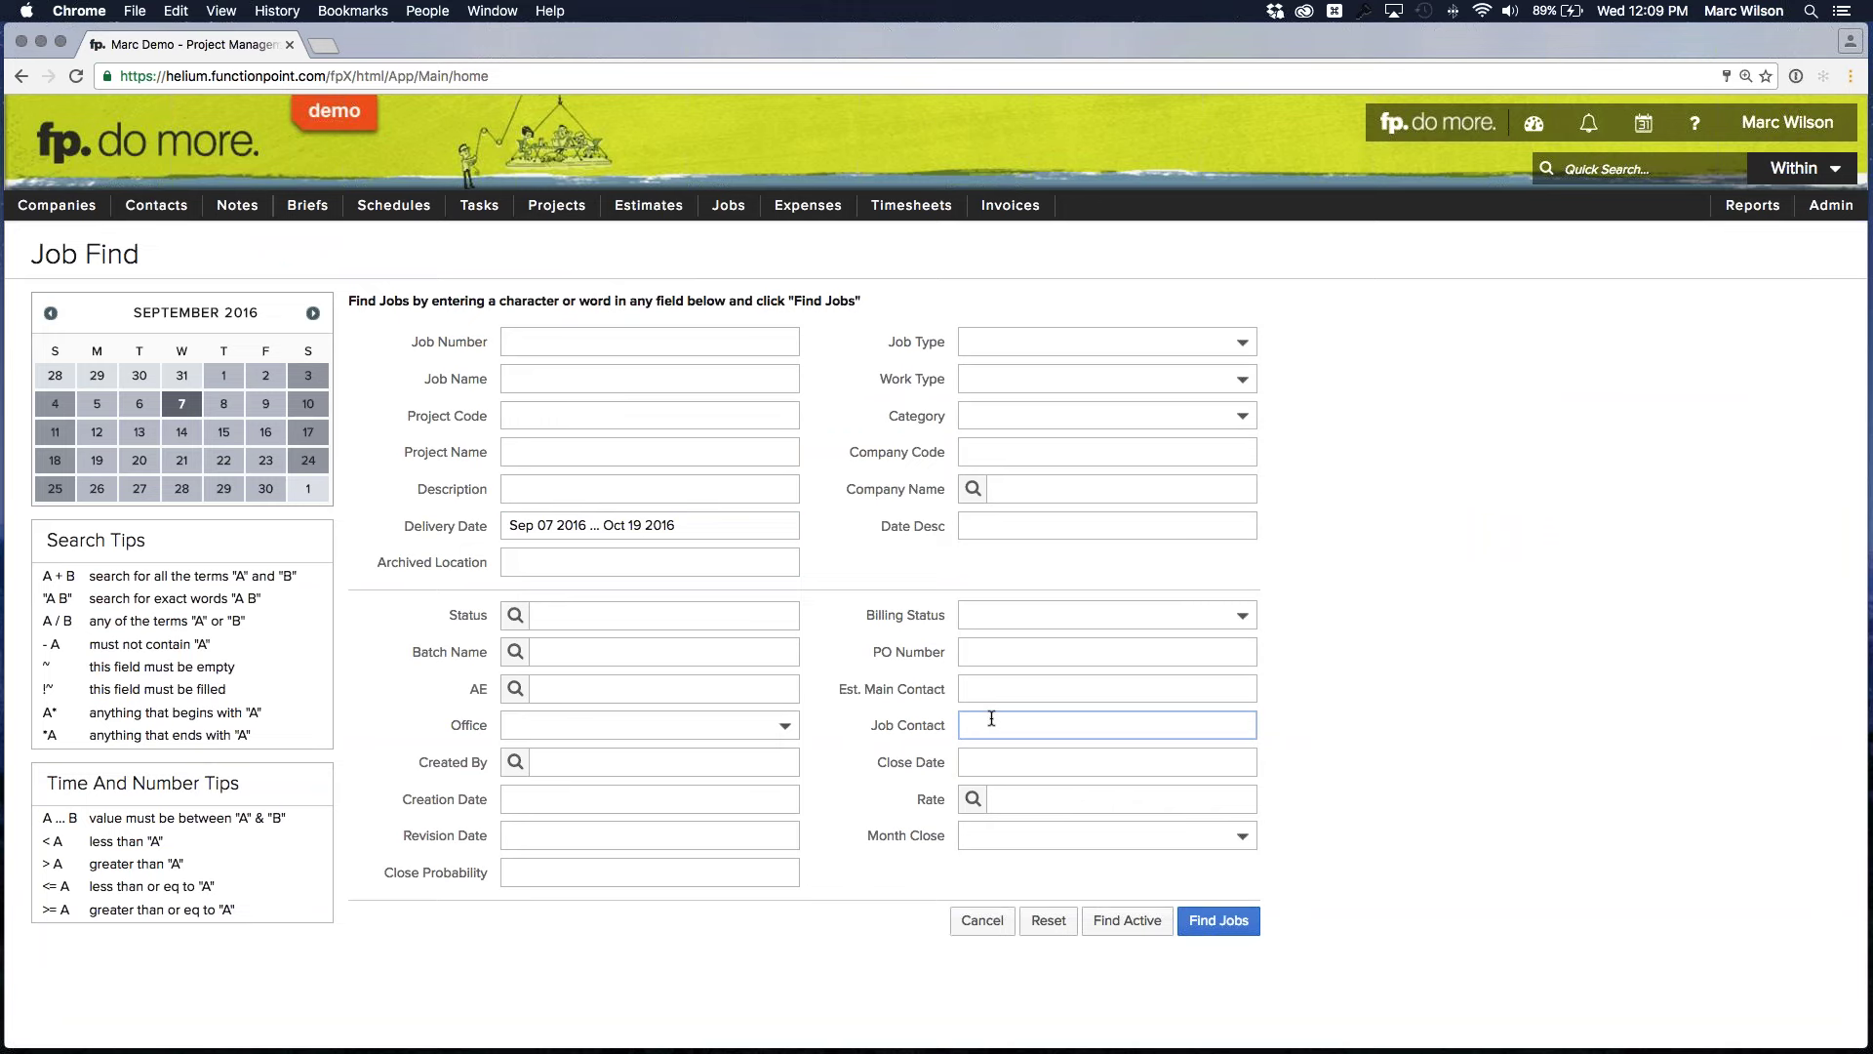
left_click(868, 612)
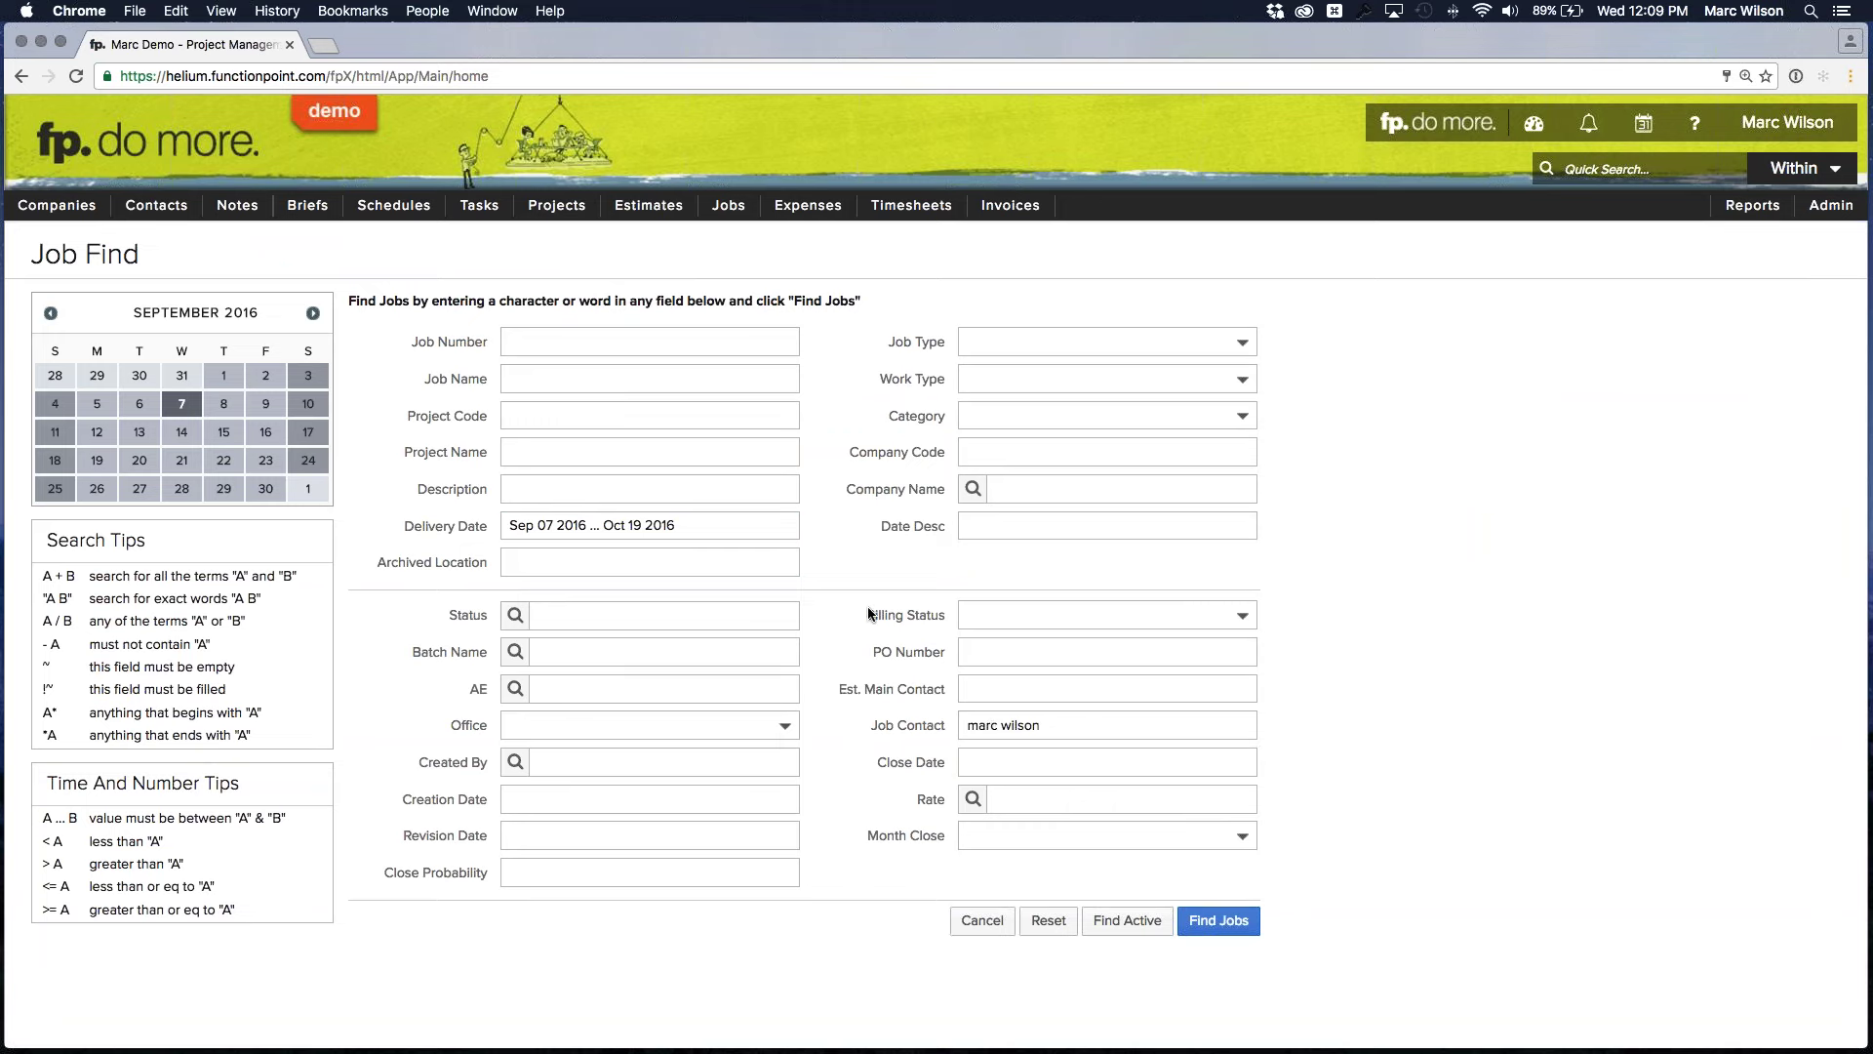
left_click(656, 617)
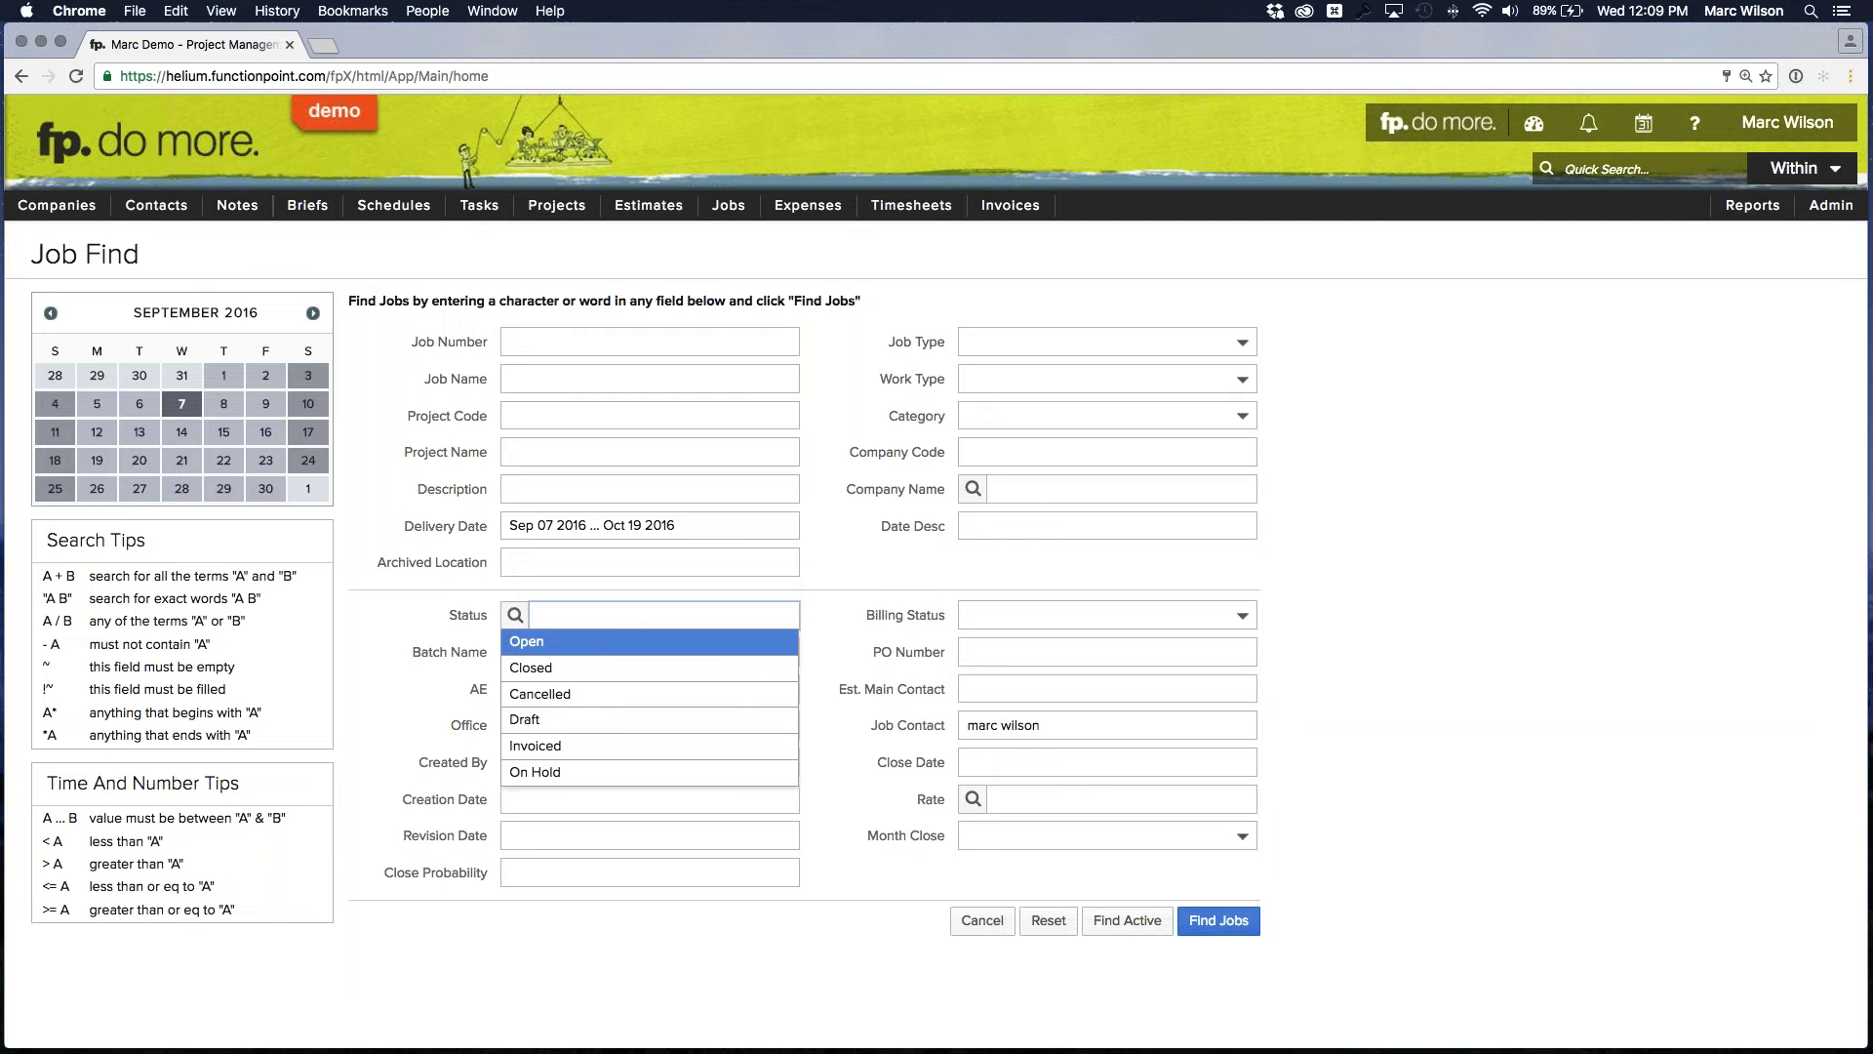
key("Return")
left_click(902, 576)
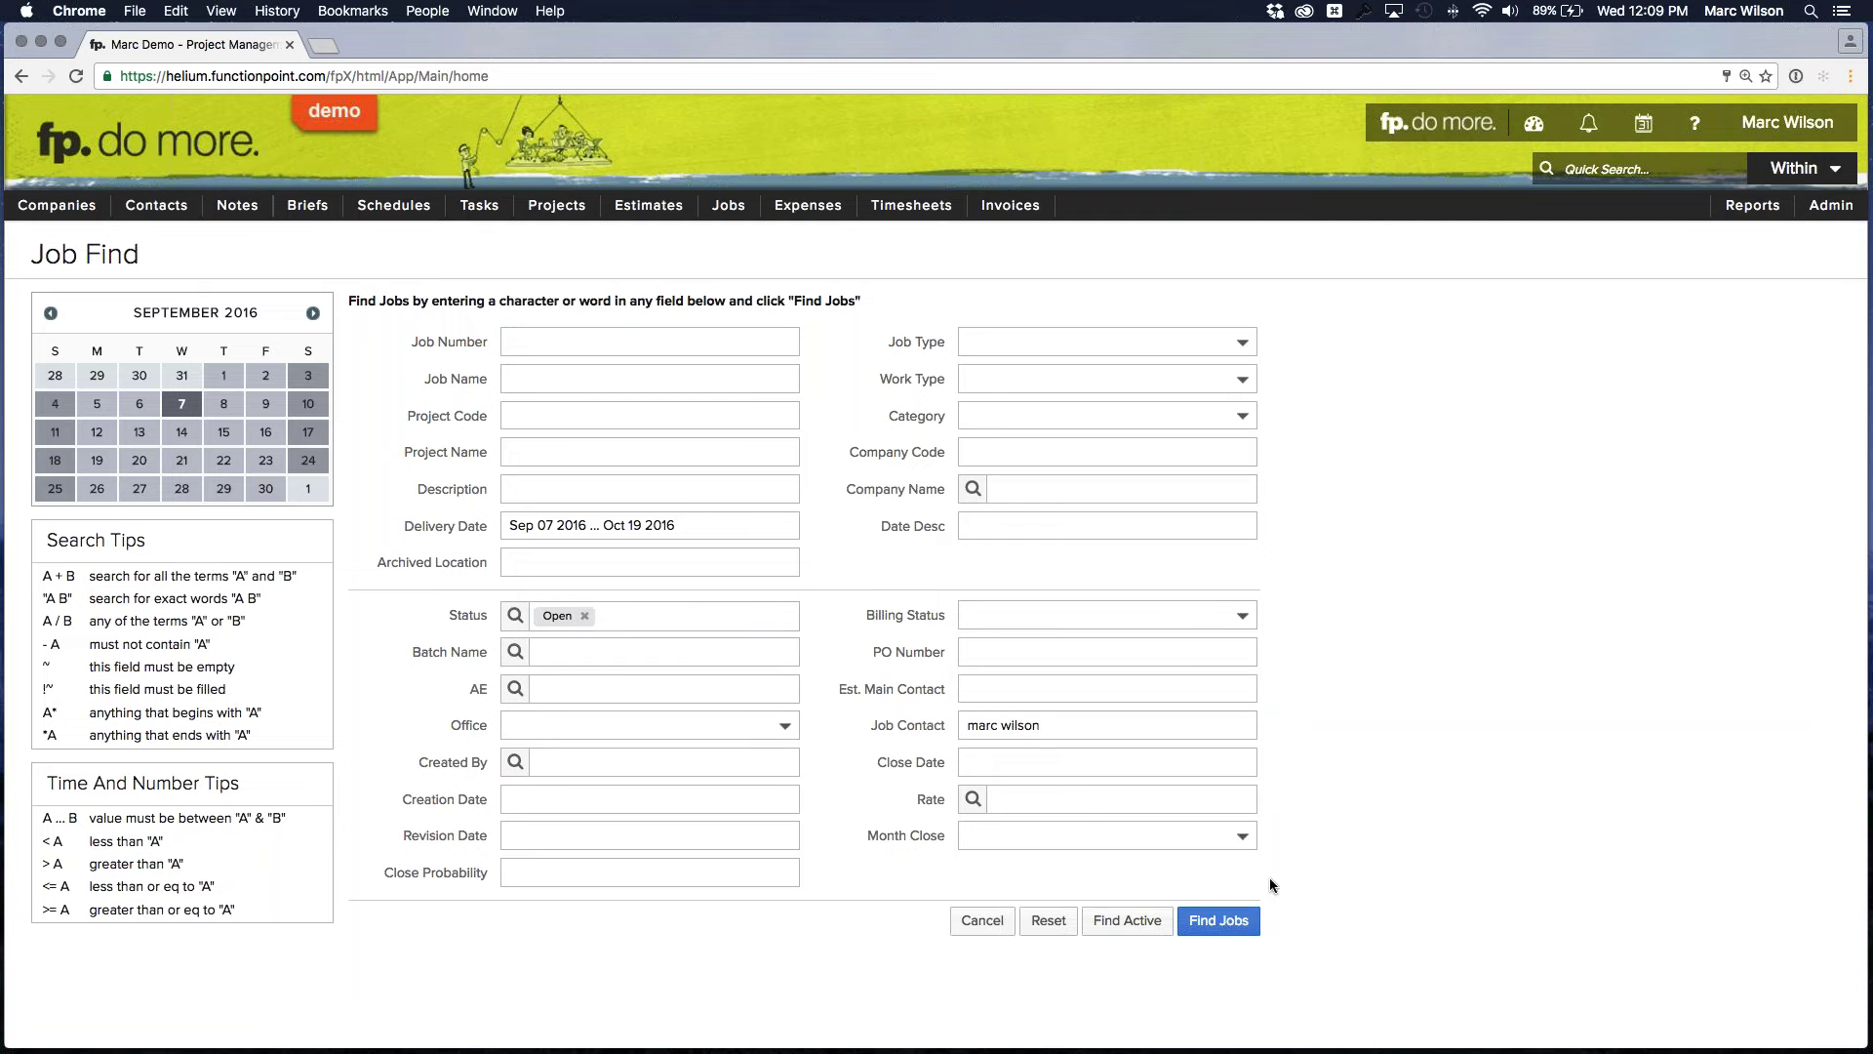
left_click(1219, 920)
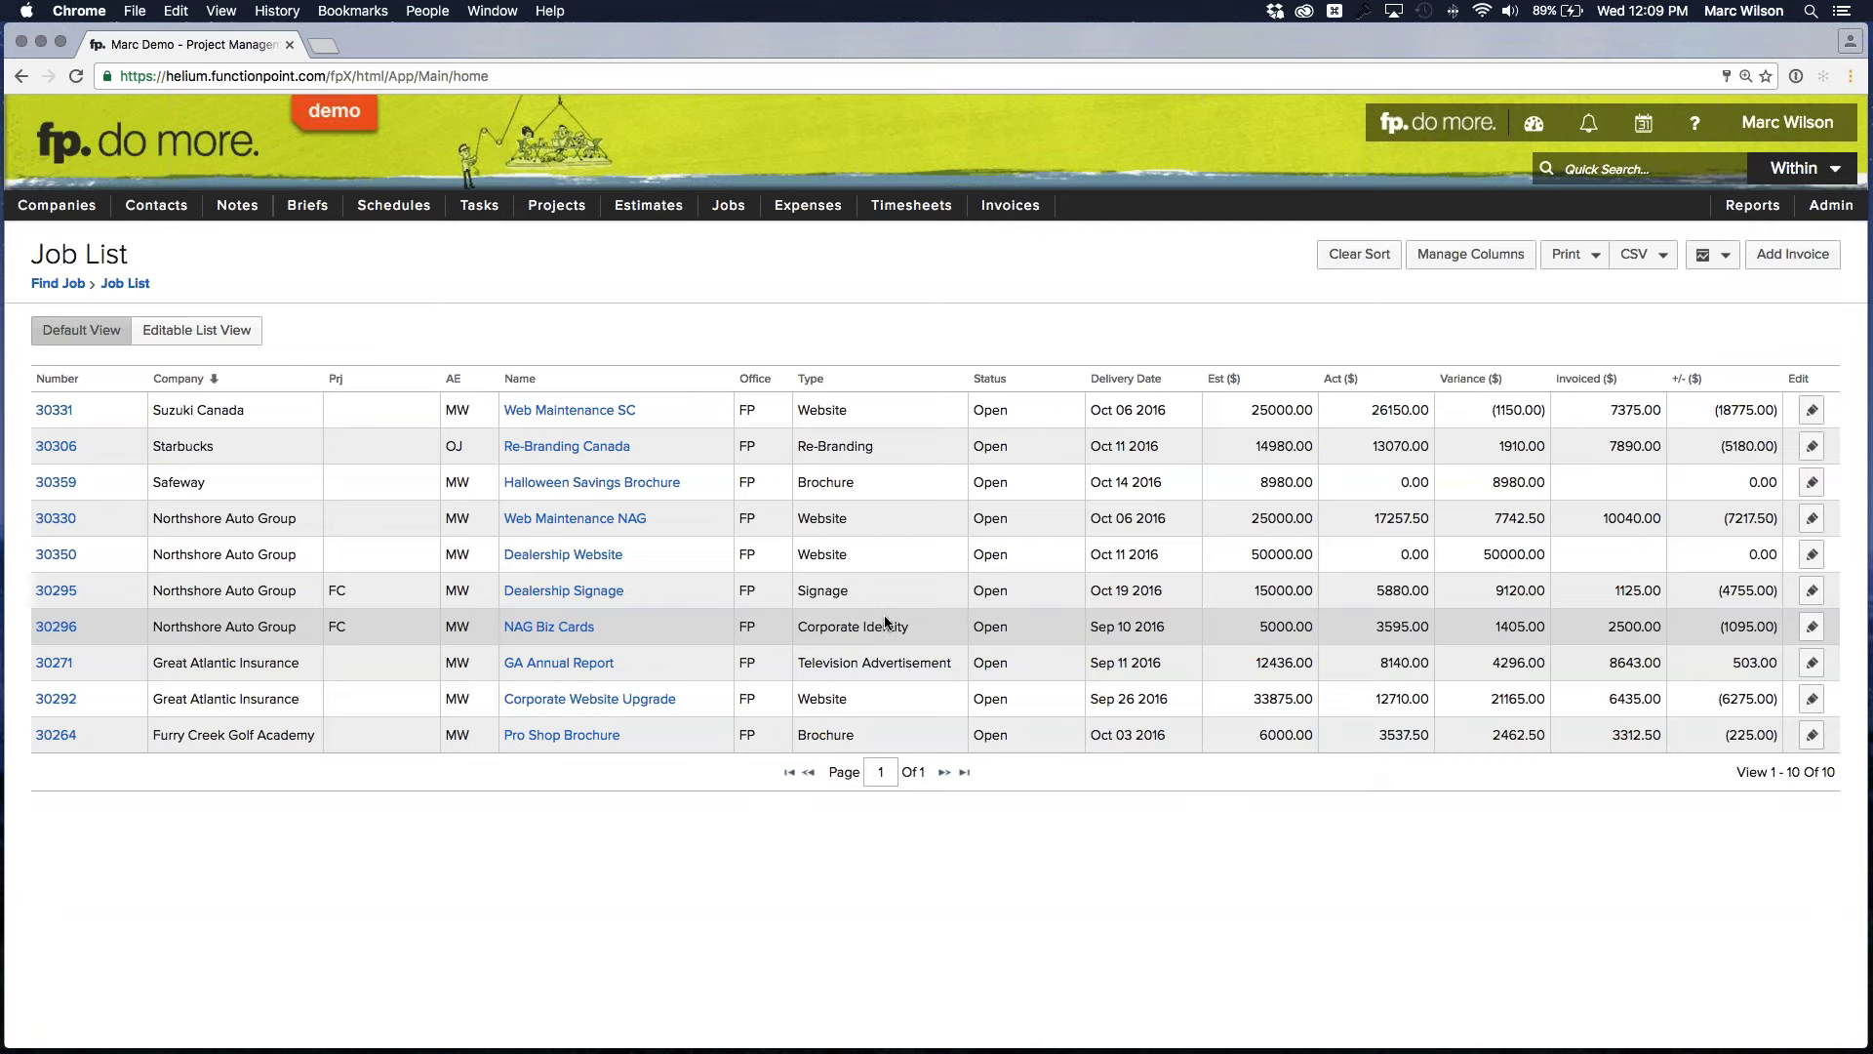
left_click(1659, 256)
left_click(1660, 256)
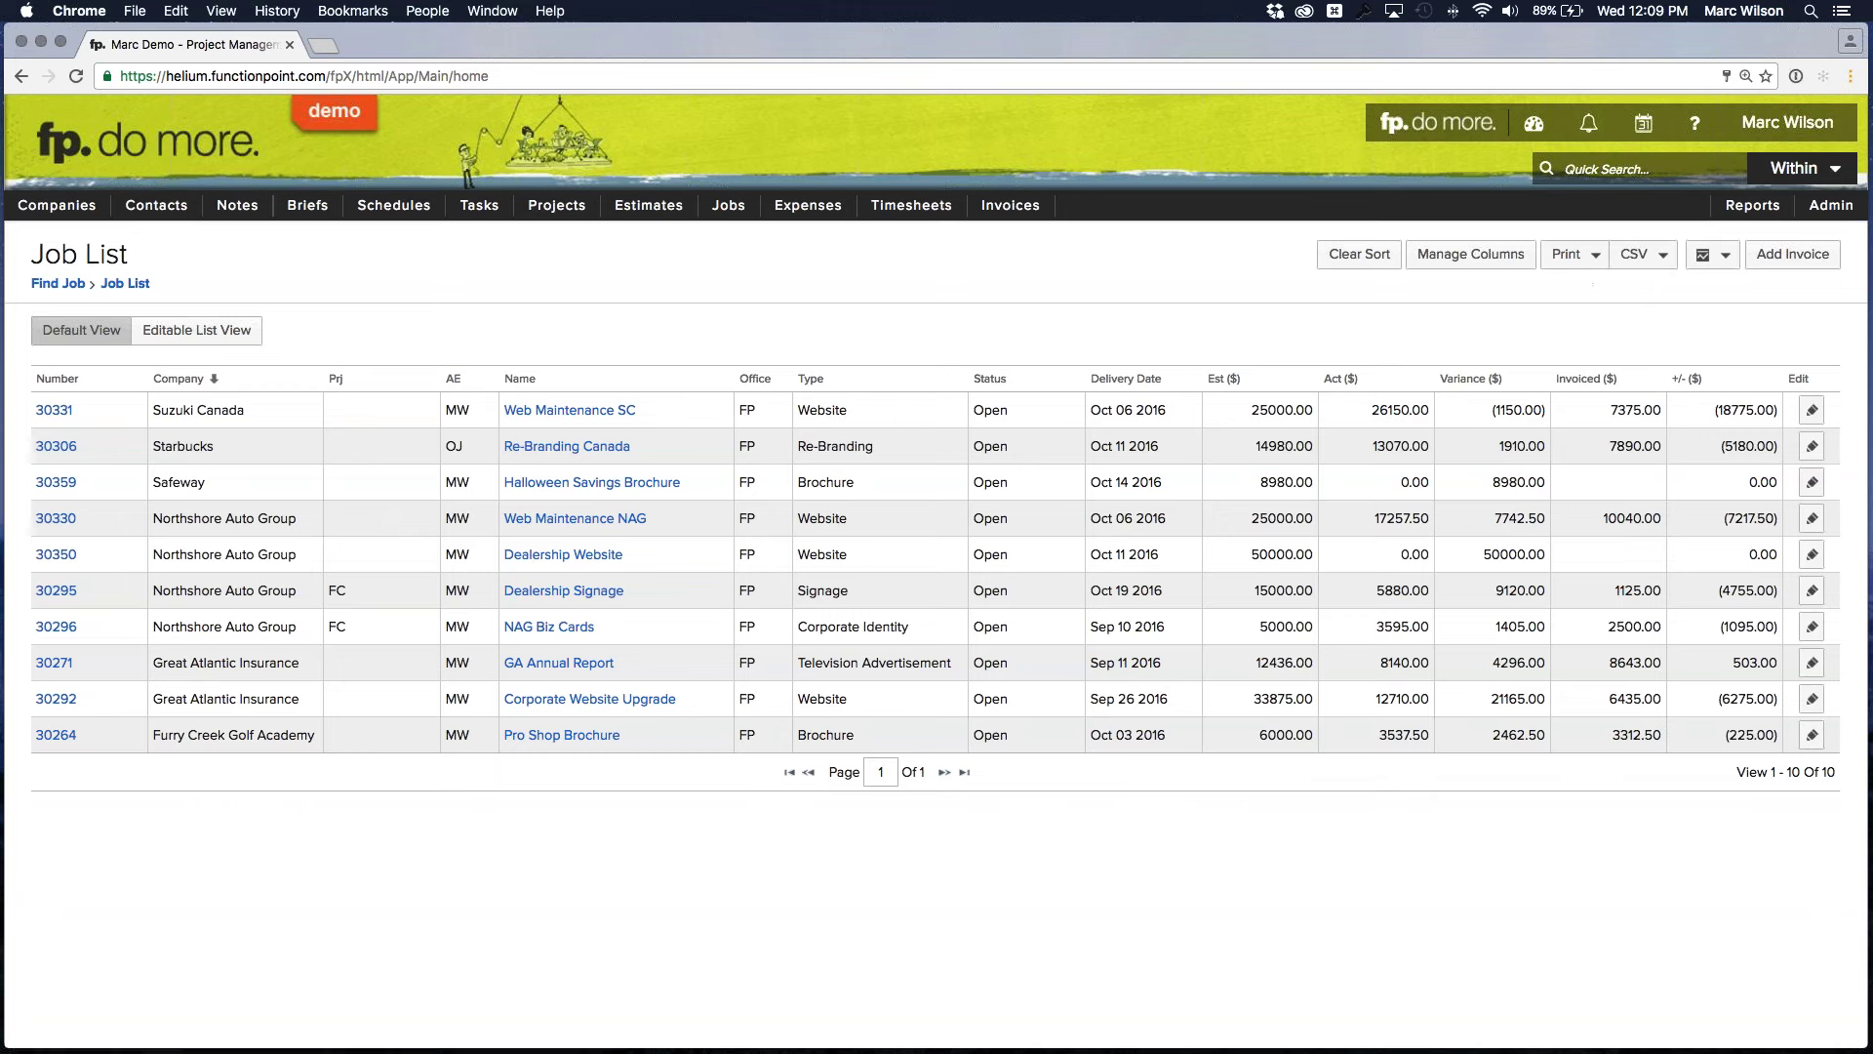
left_click(1597, 257)
left_click(1425, 296)
Return to the home dashboard and open job 30359 Halloween Savings Brochure from Jobs > View Job
left_click(1354, 146)
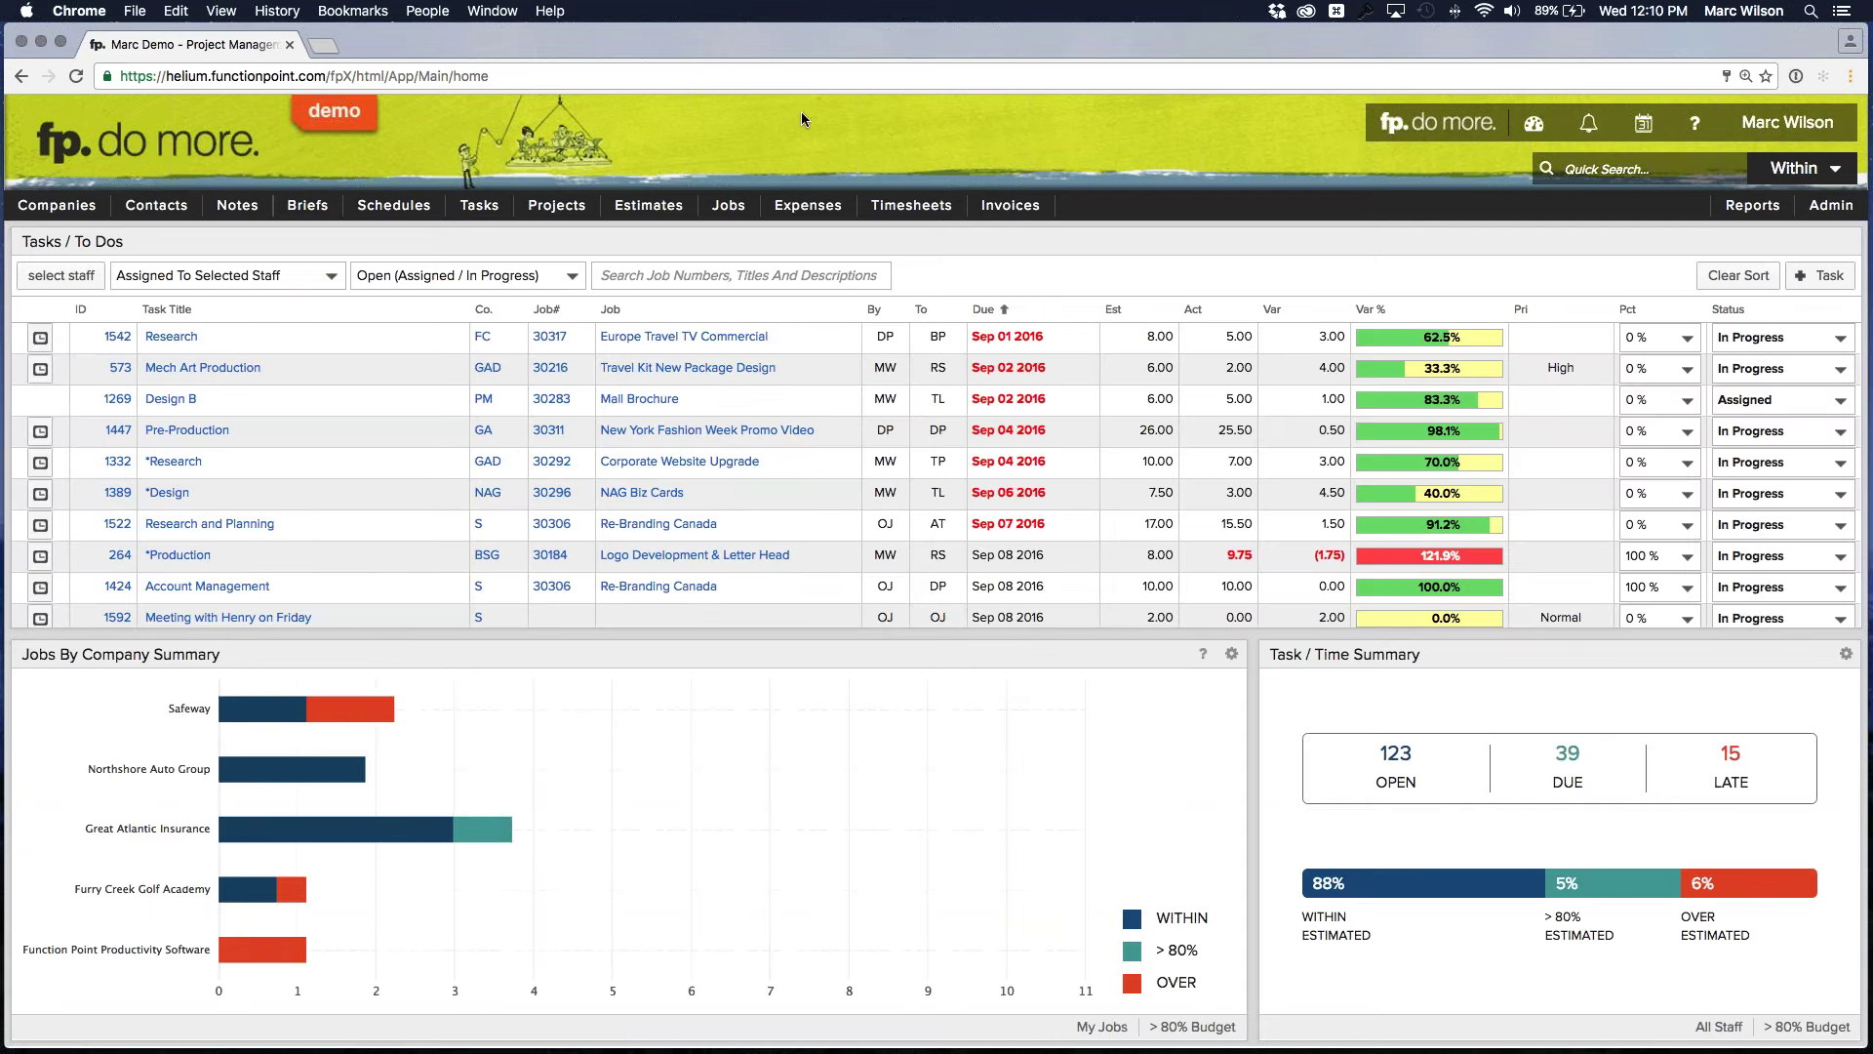
mouse_move(728, 205)
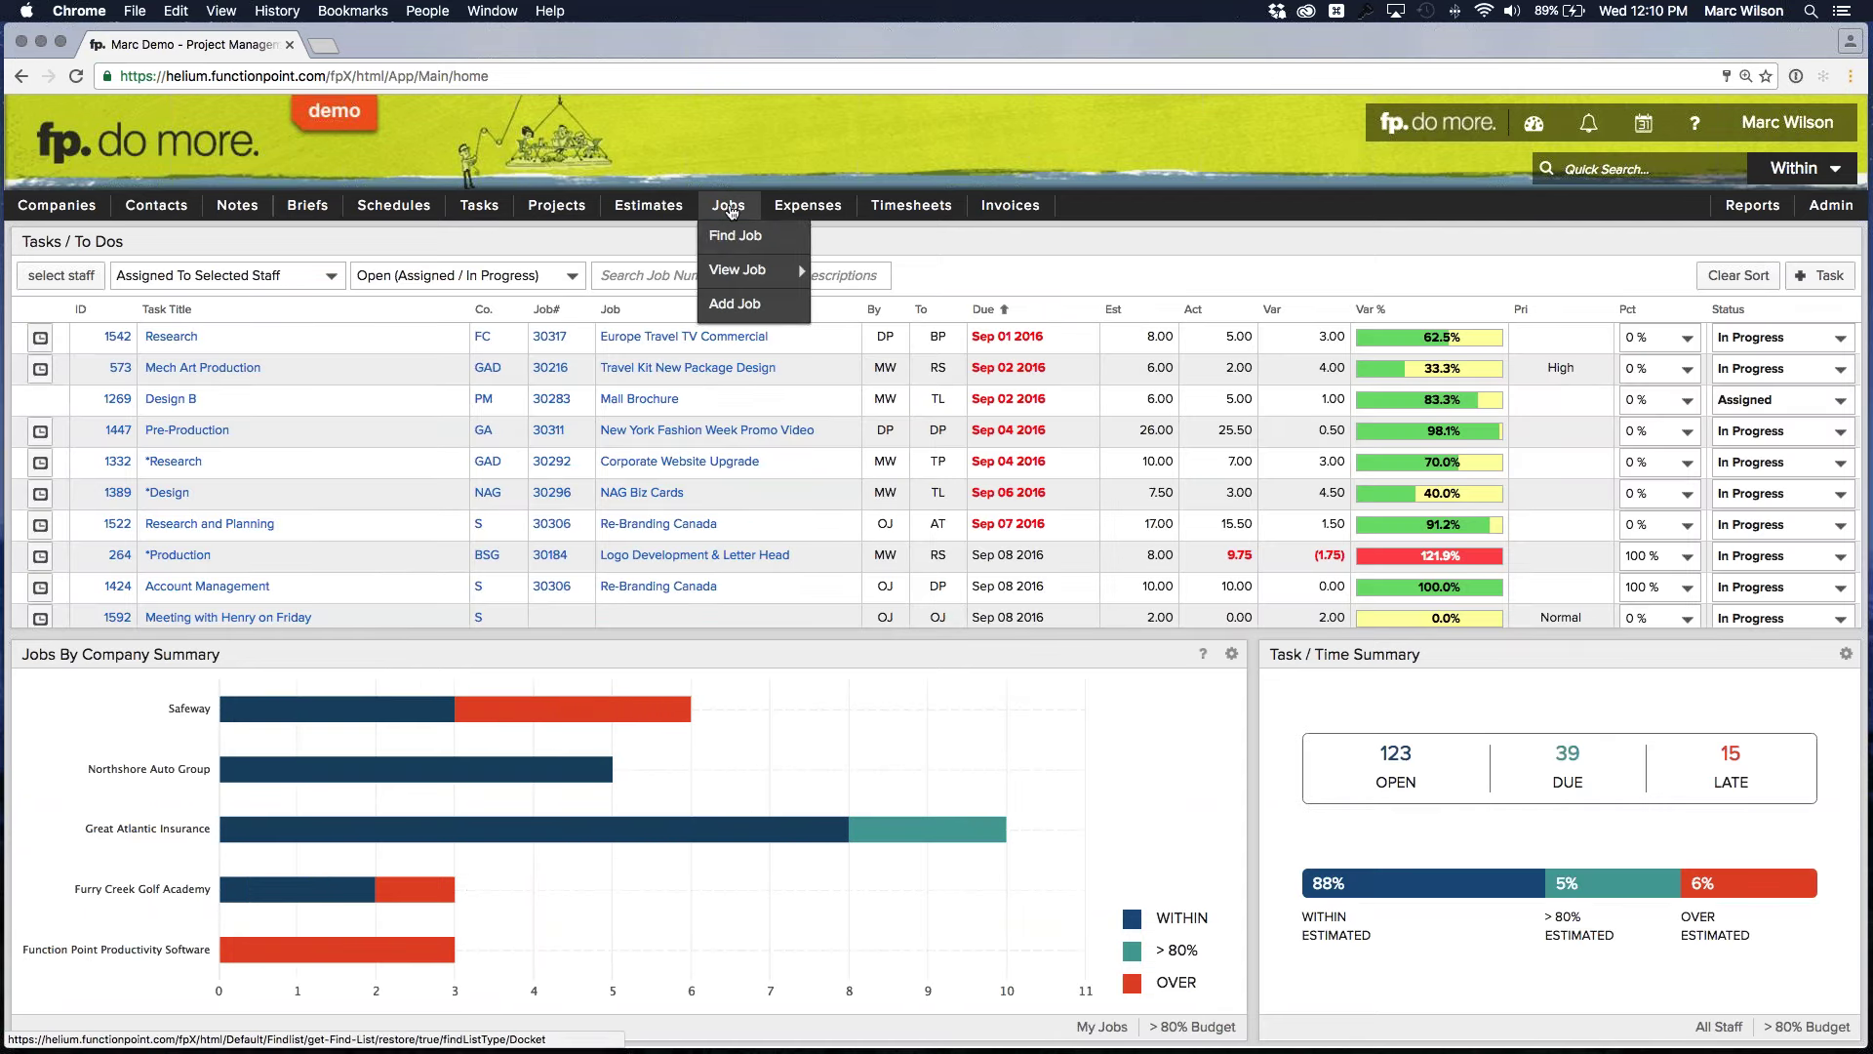
mouse_move(741, 269)
left_click(966, 274)
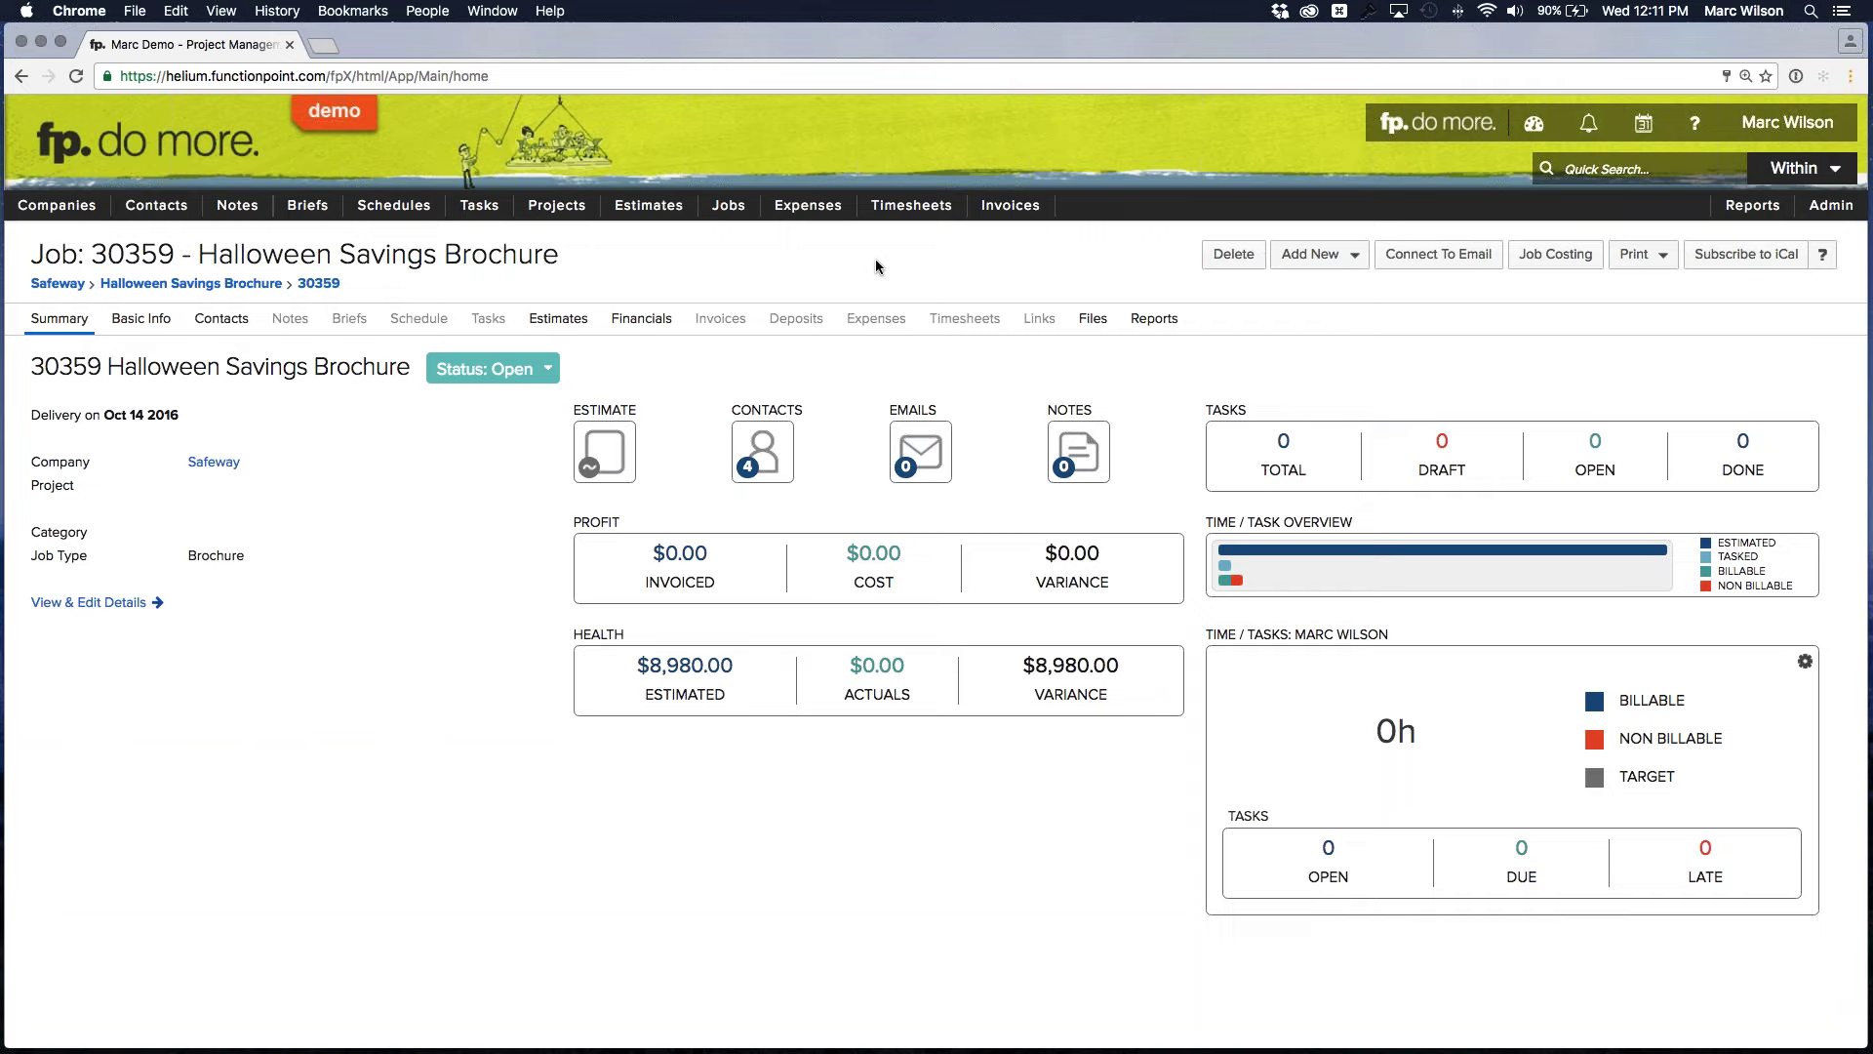
Show the job's Financials with Internal Services collapsed, pointing out the Freelancer expense line
left_click(642, 318)
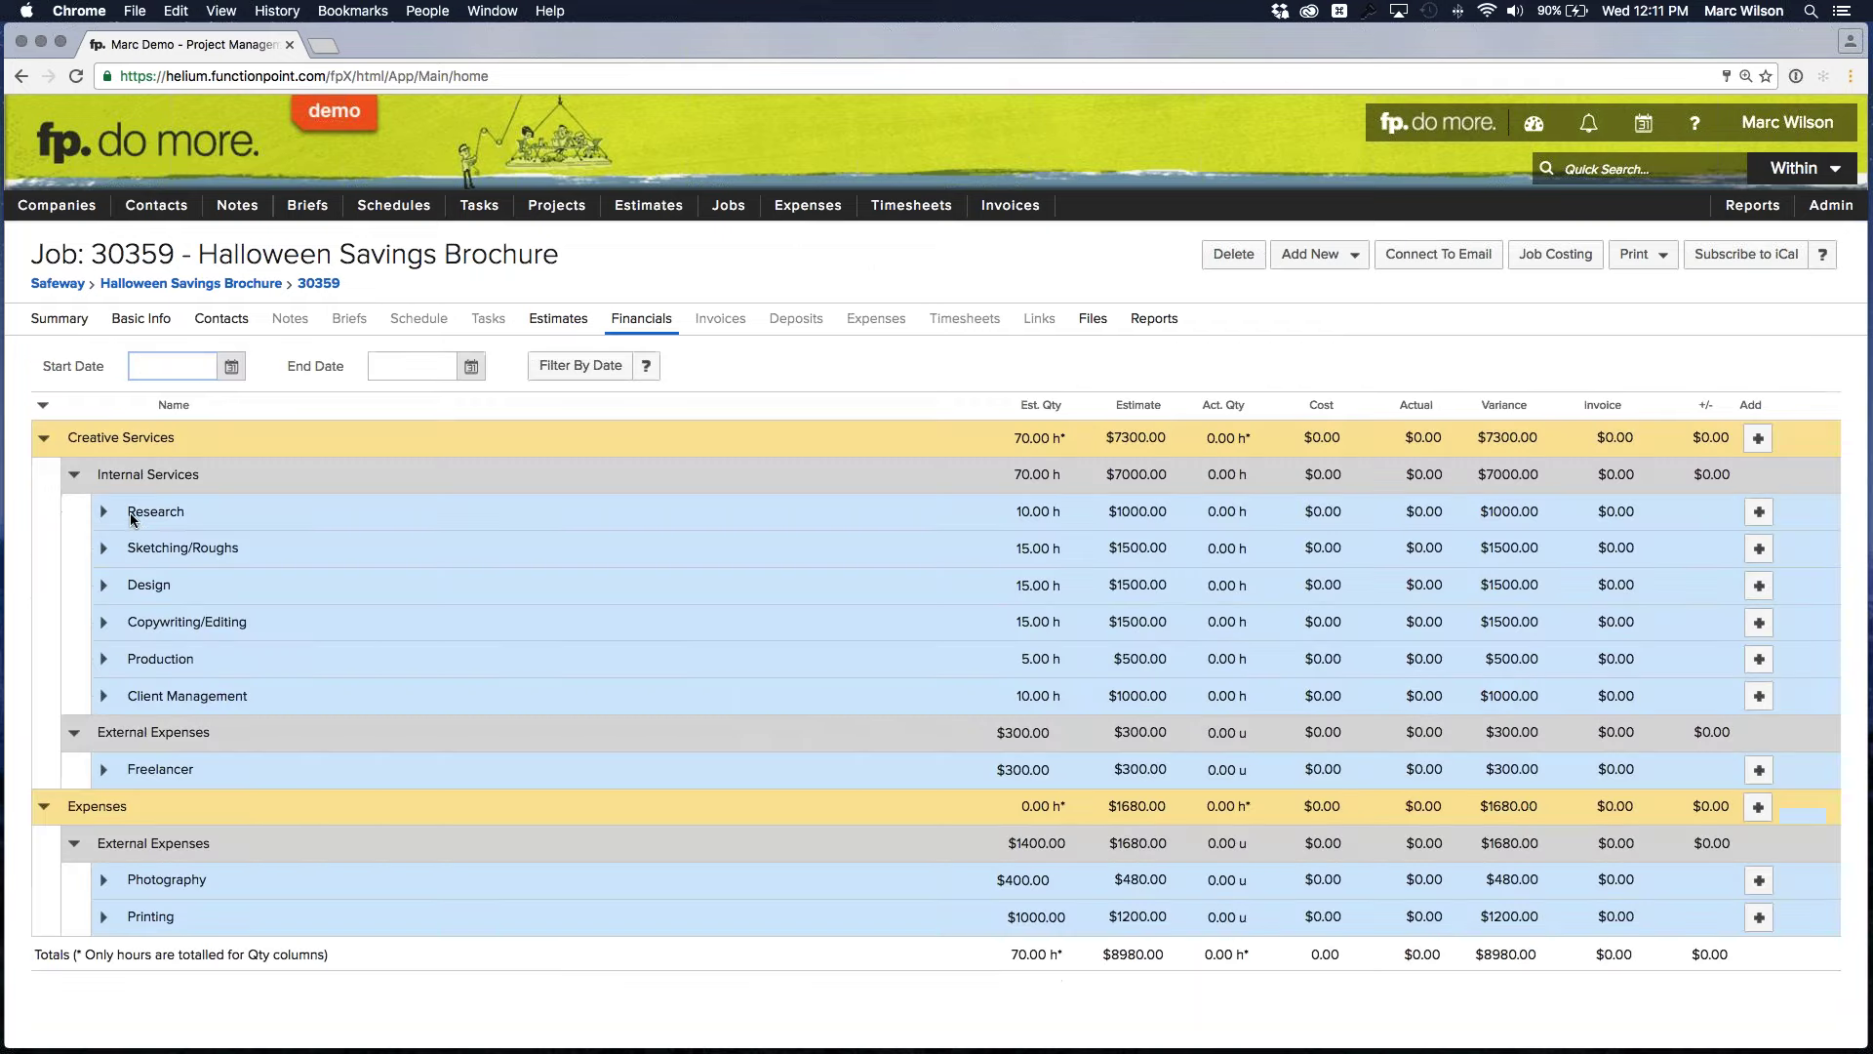
left_click_drag(127, 515, 211, 525)
left_click(207, 548)
left_click(88, 480)
left_click_drag(164, 554, 217, 556)
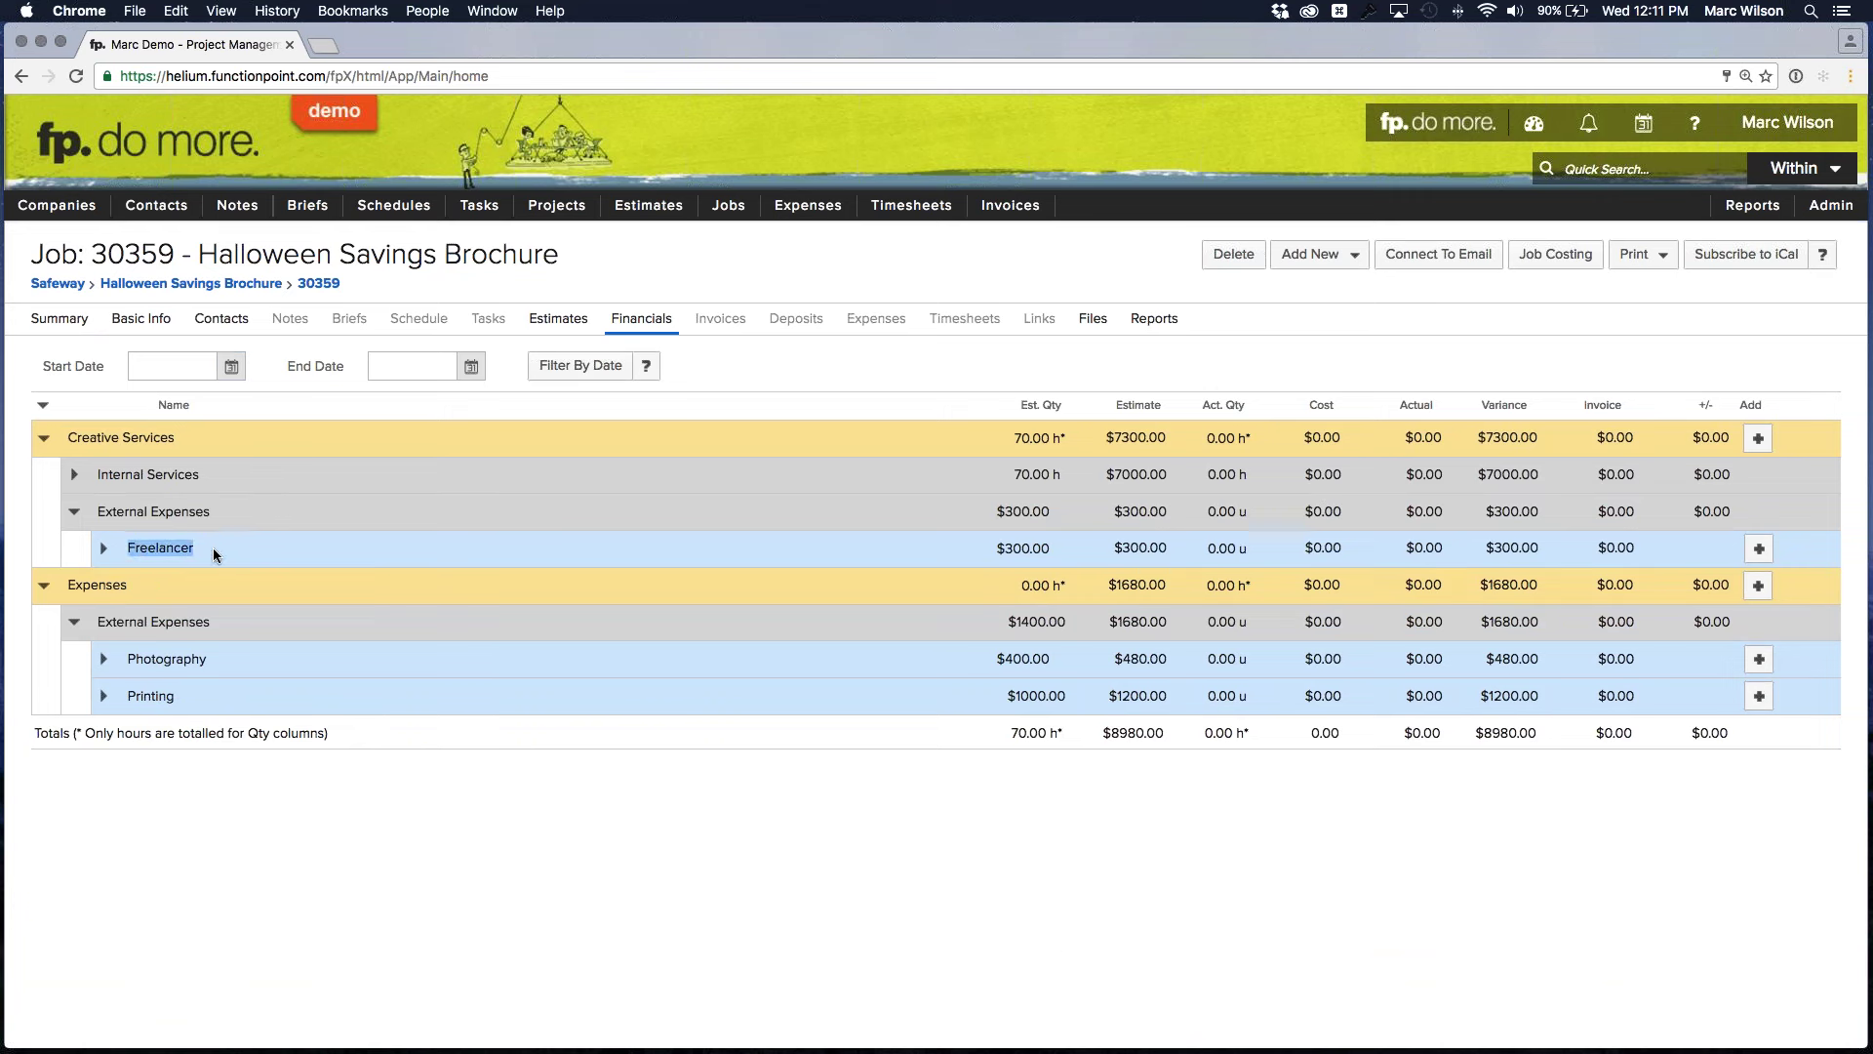
left_click(216, 556)
Start an Add Schedule from the Add New menu and review its estimate-services template options
left_click(1317, 256)
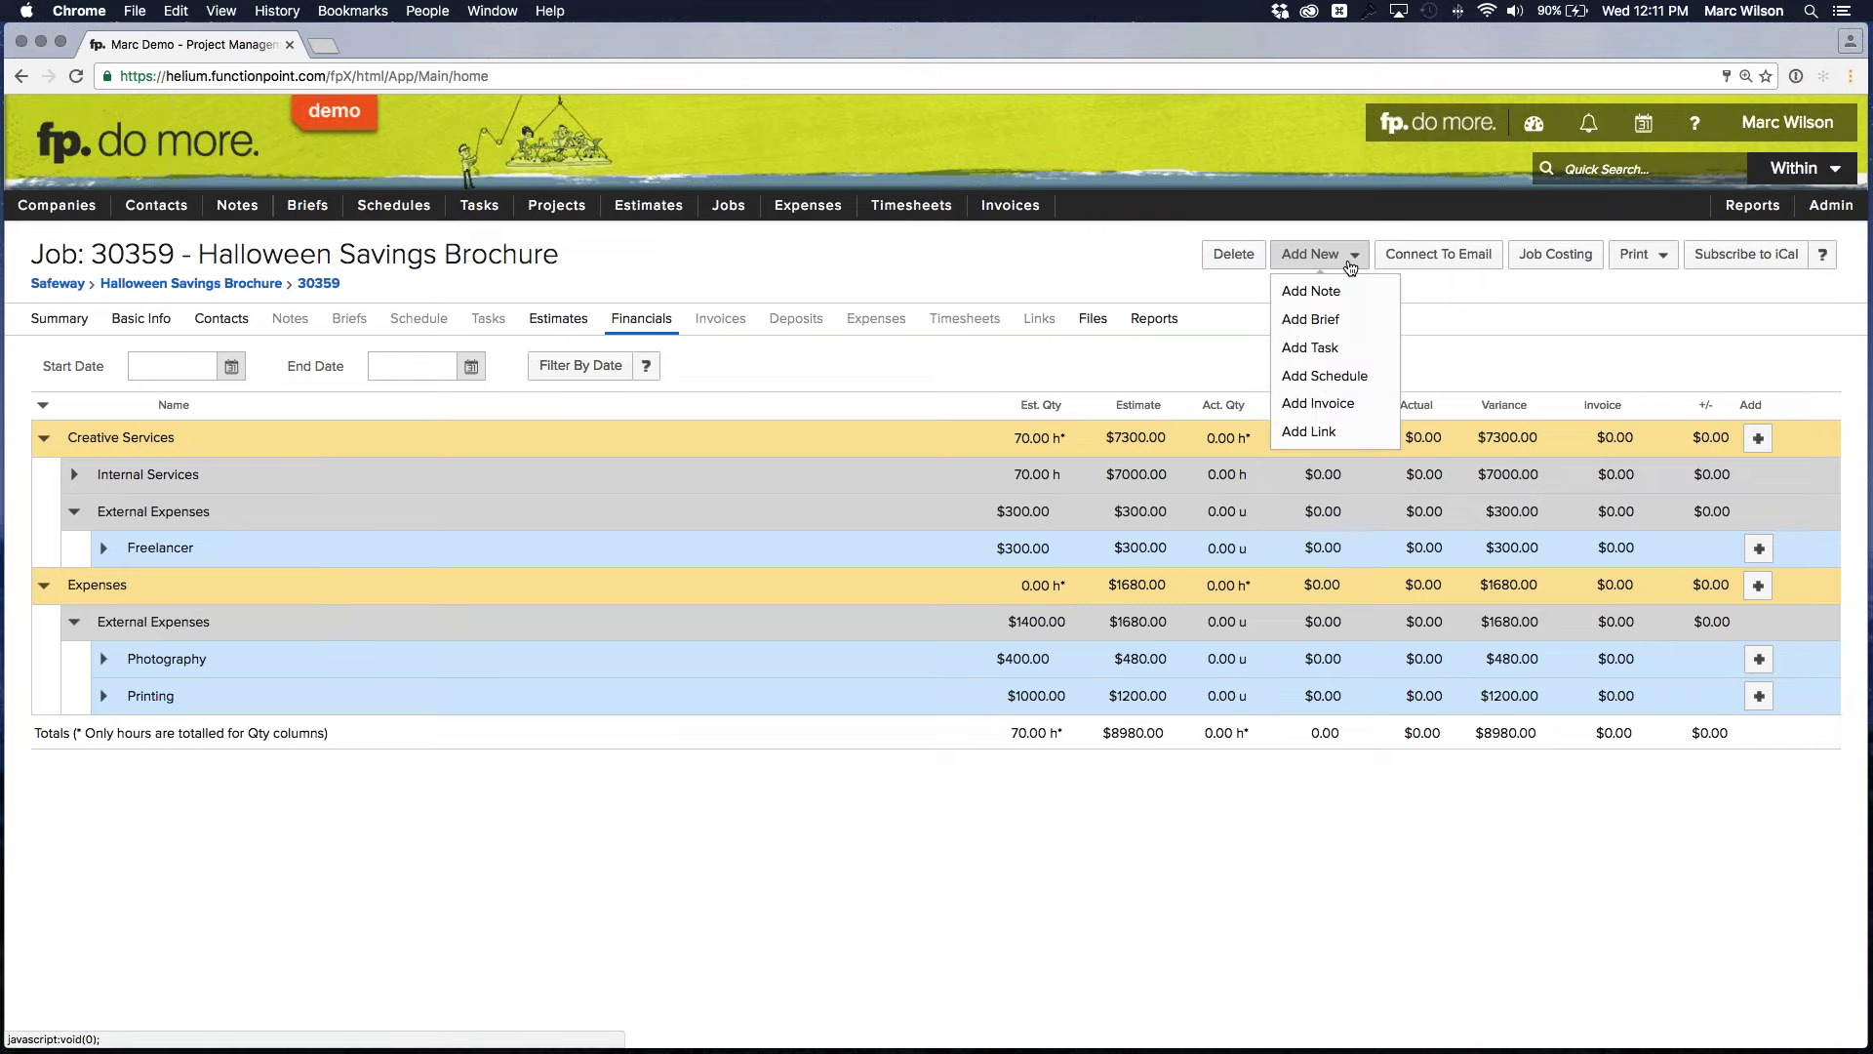
left_click(1327, 377)
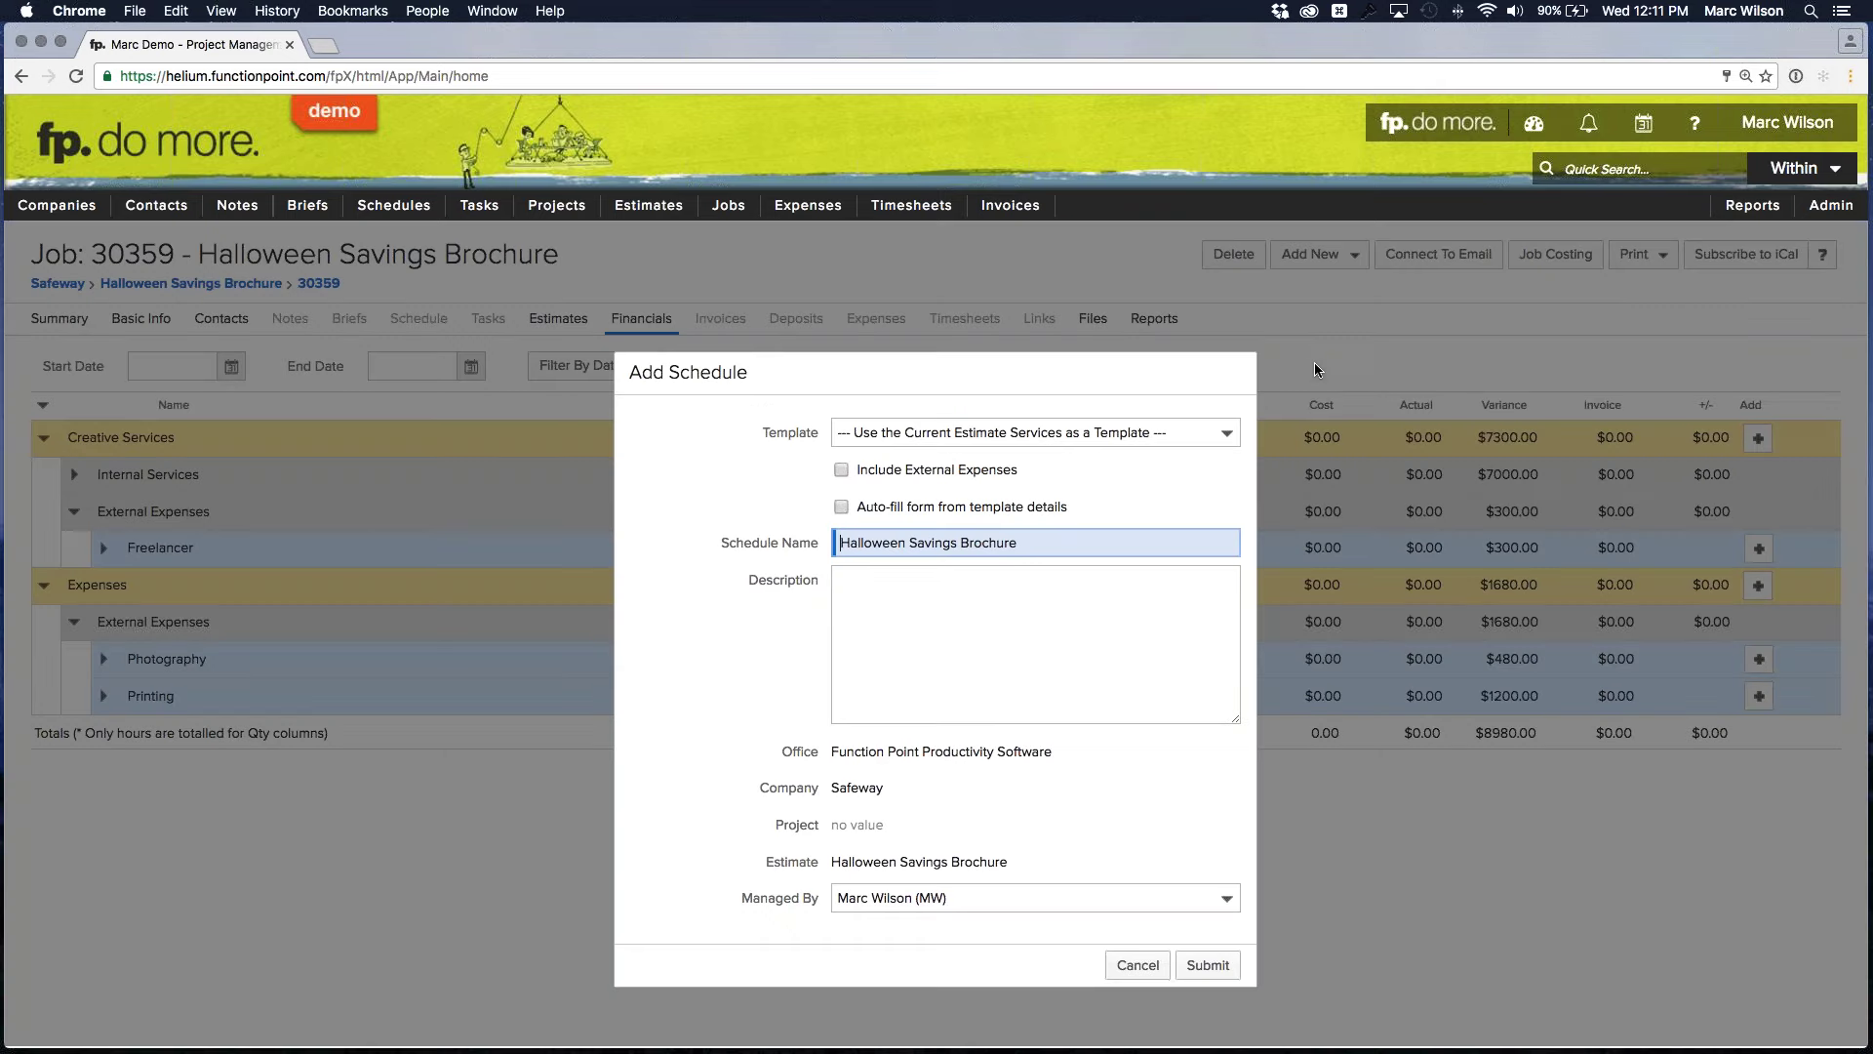
left_click(1192, 433)
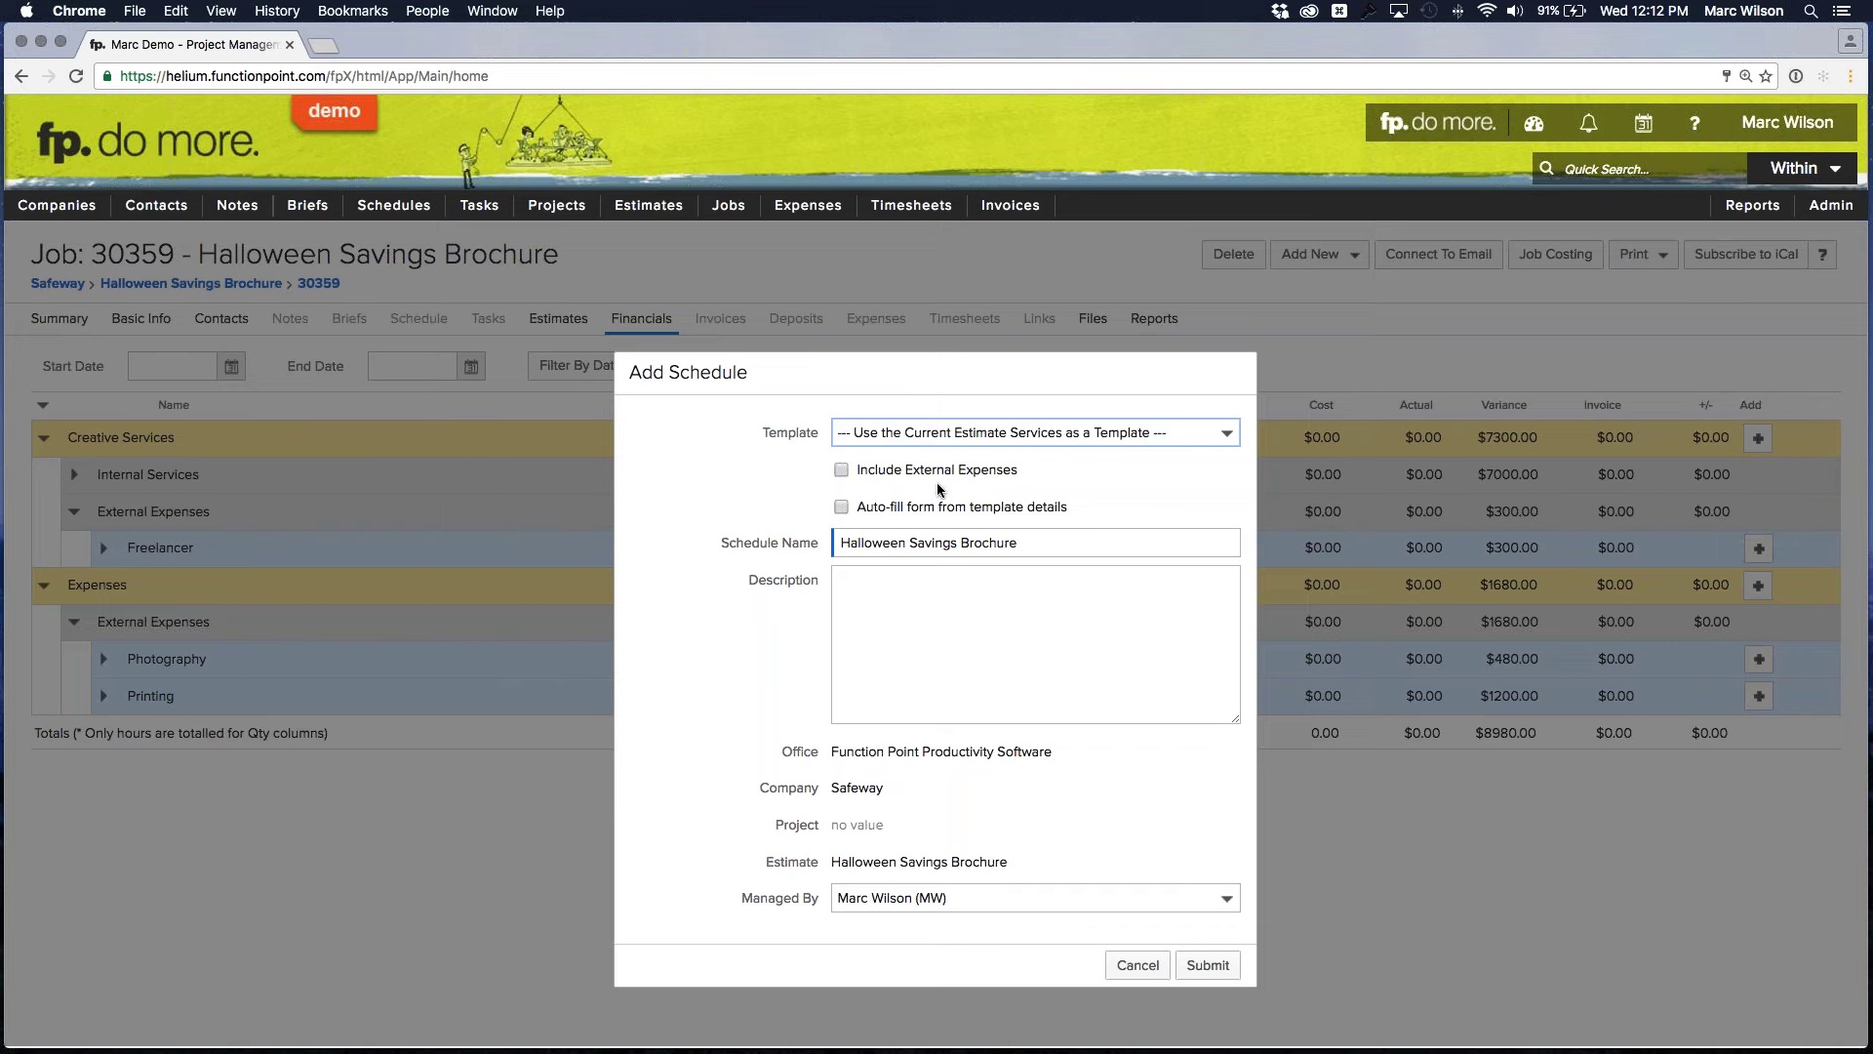
Tick Include External Expenses and submit the new Halloween Savings Brochure schedule
left_click(840, 471)
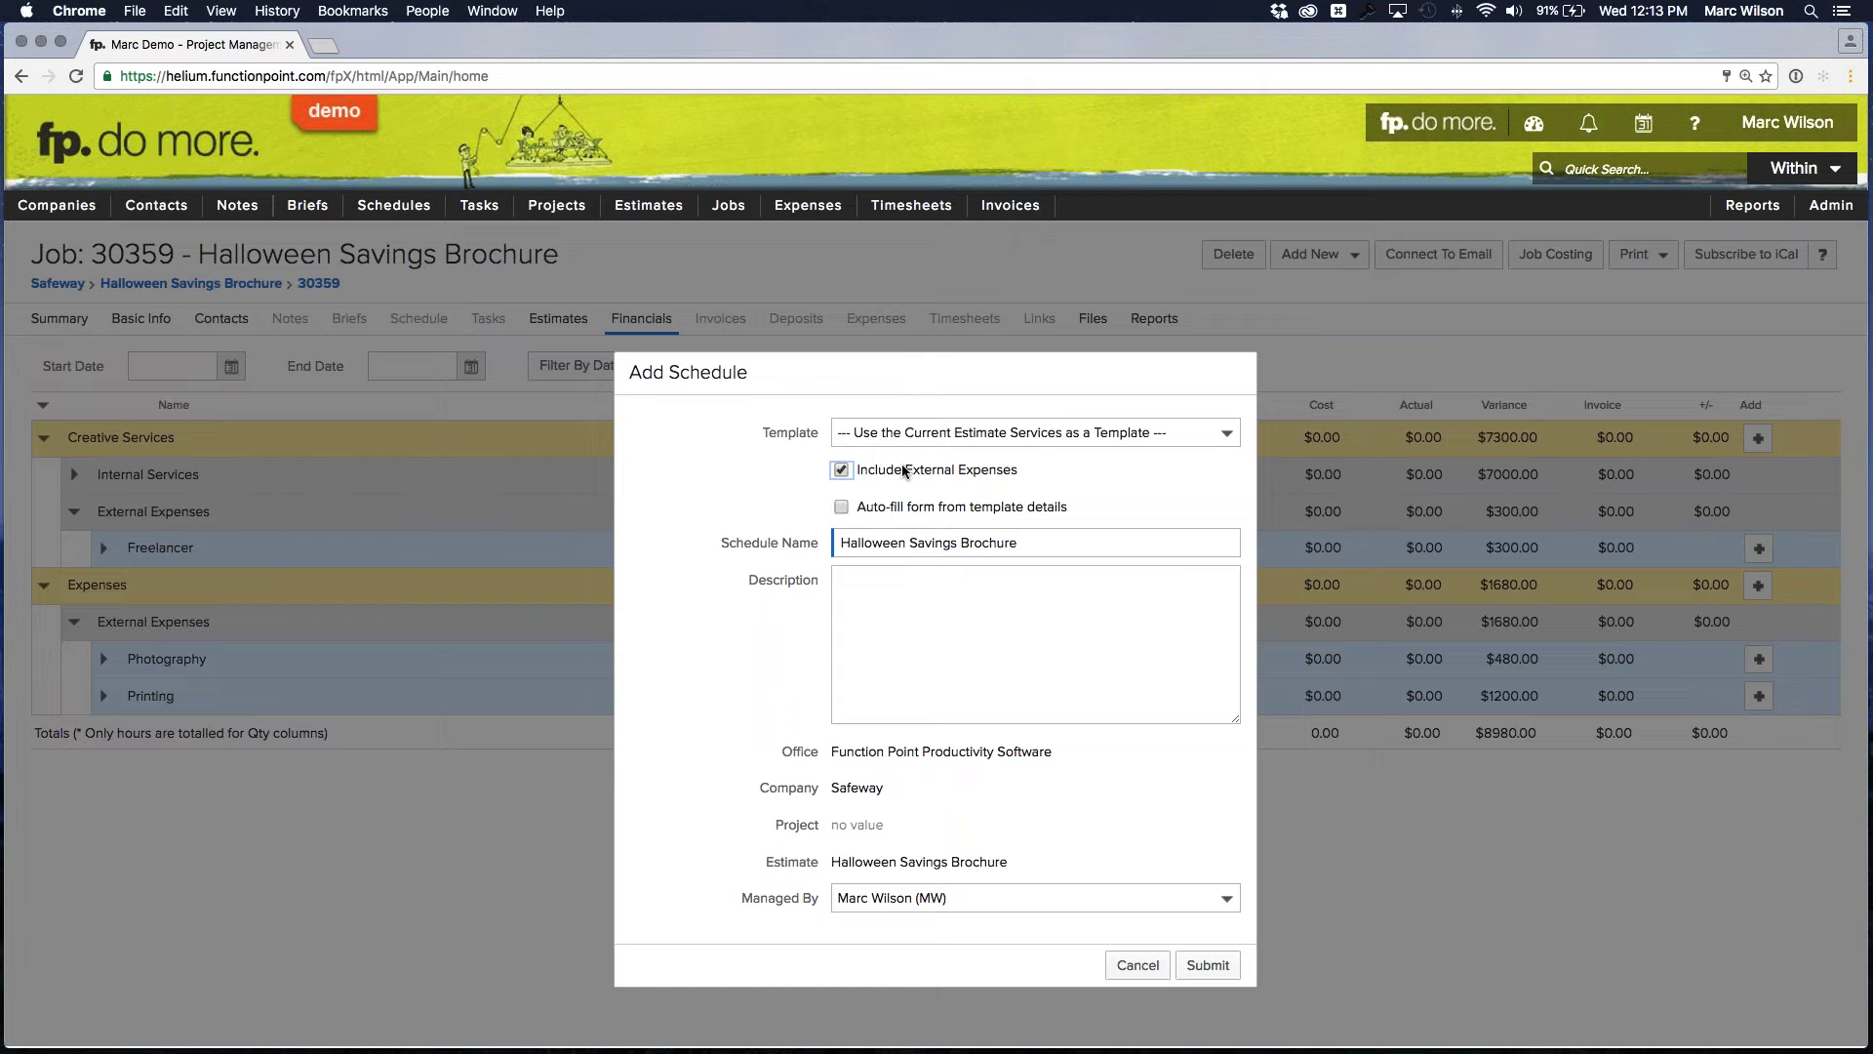
left_click(1208, 966)
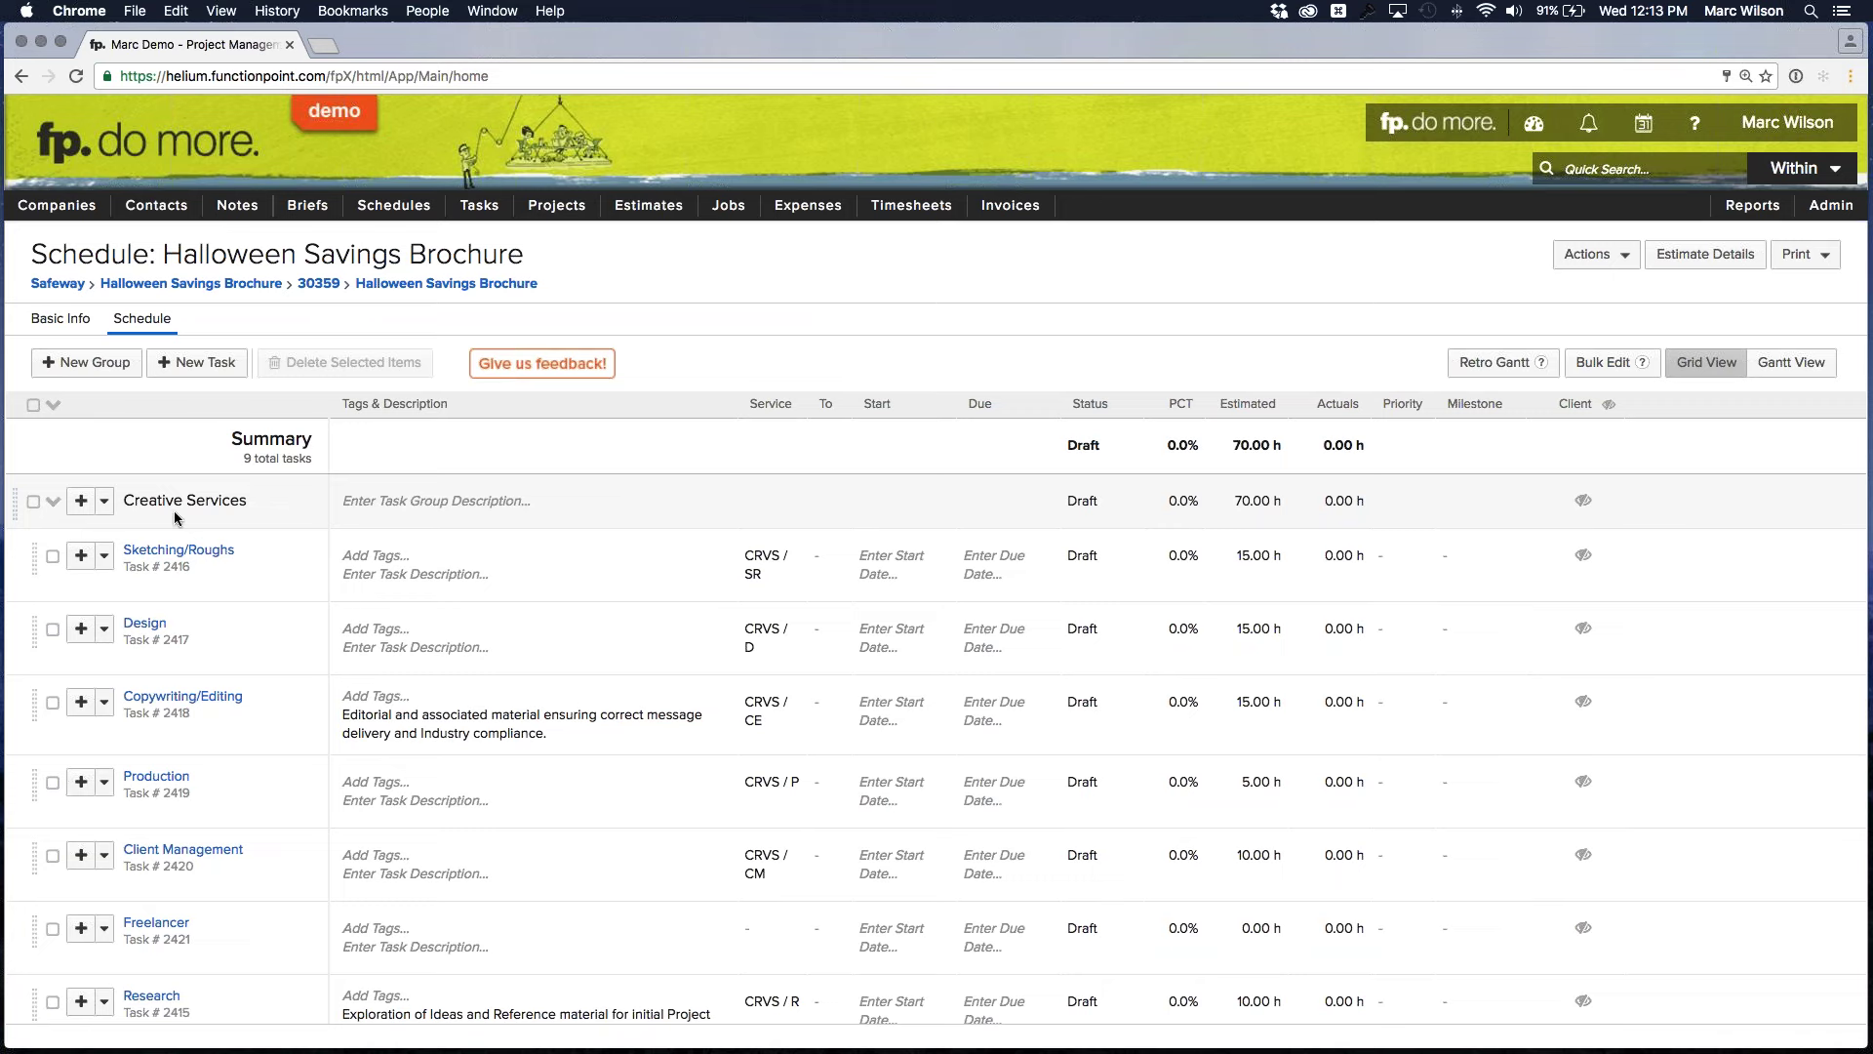
left_click(52, 501)
left_click(54, 502)
mouse_move(208, 495)
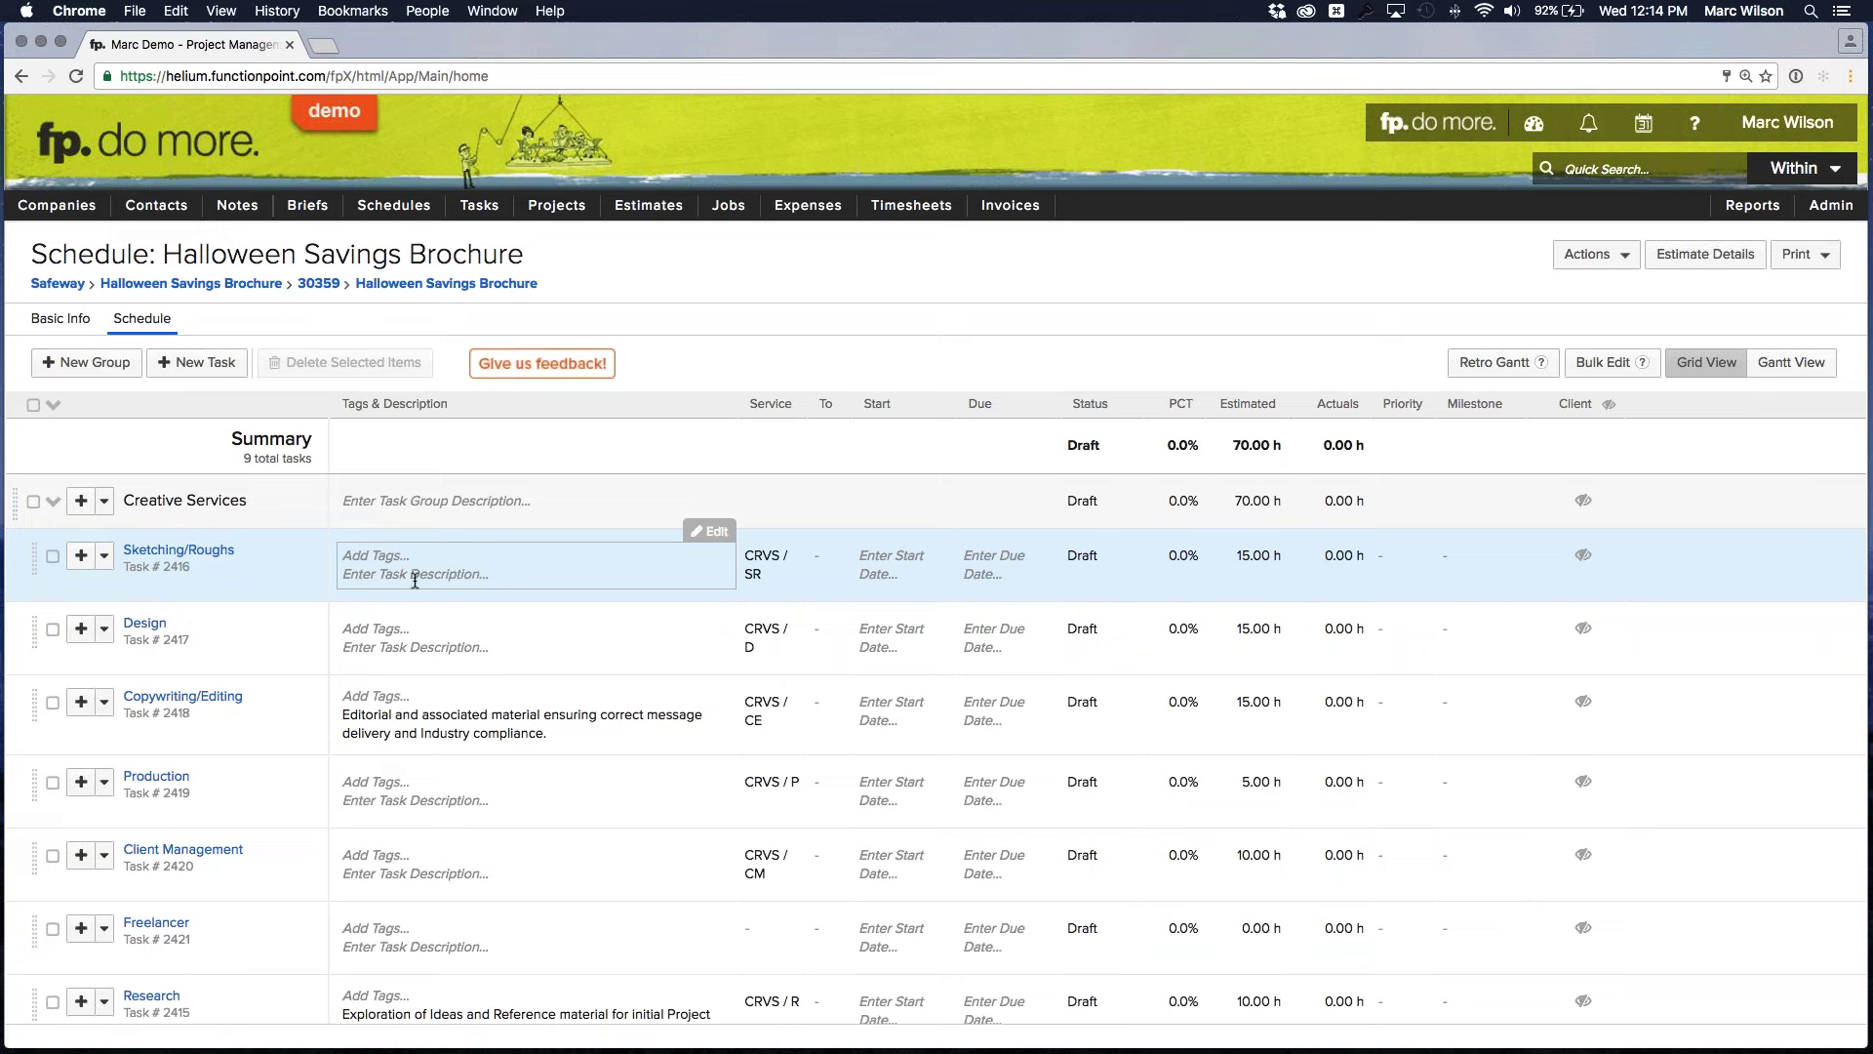
scroll(414, 571, "down", 1)
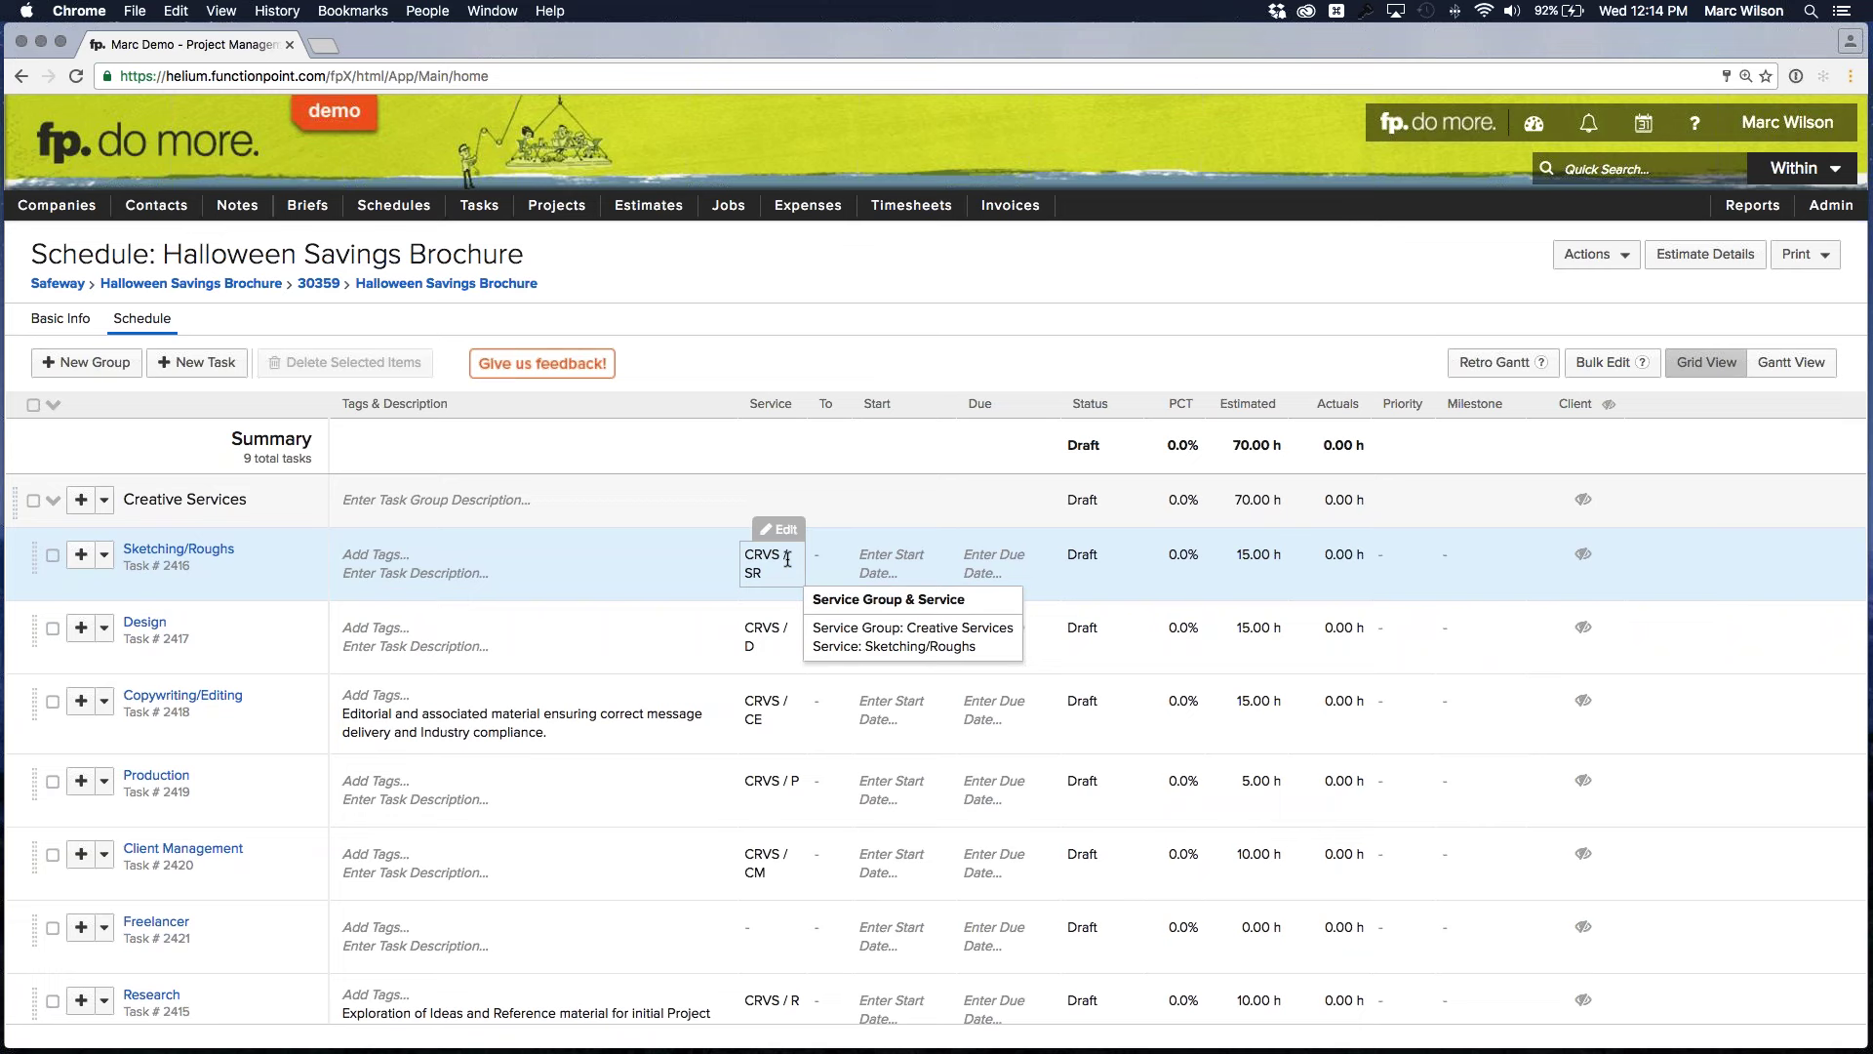
scroll(787, 559, "down", 1)
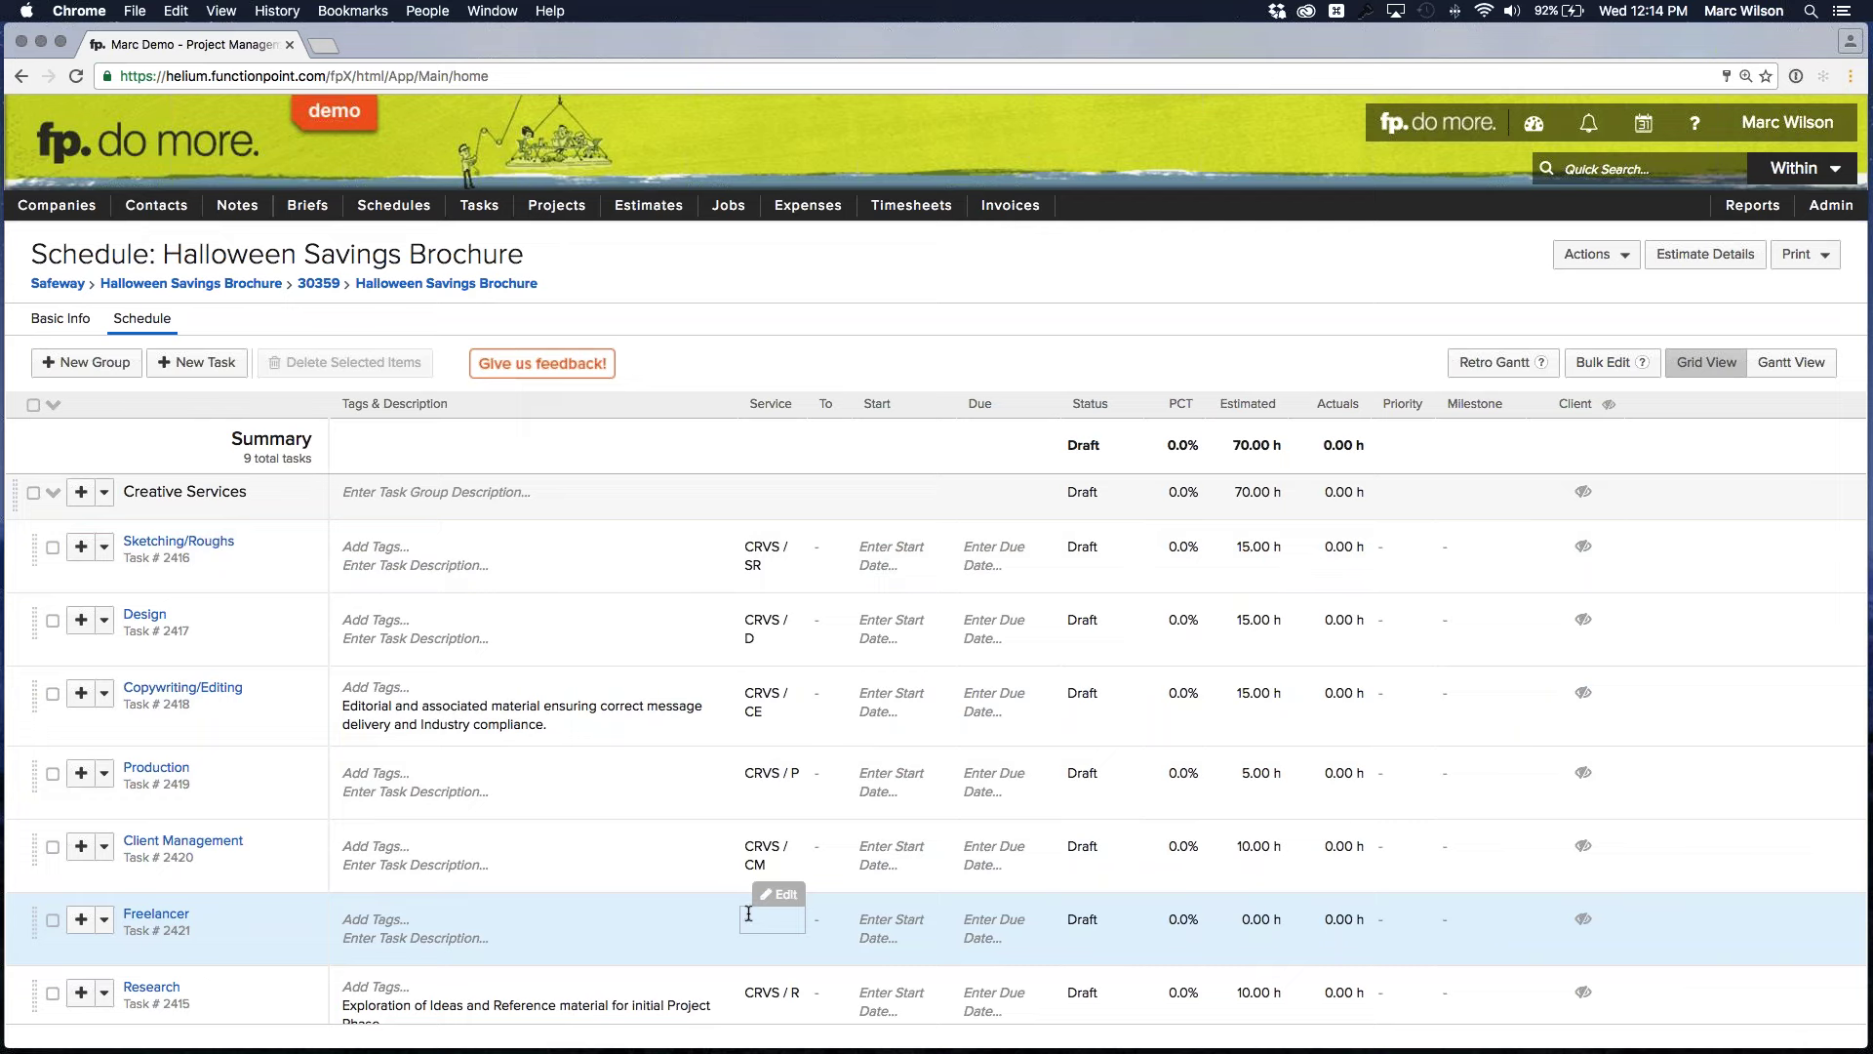
mouse_move(761, 551)
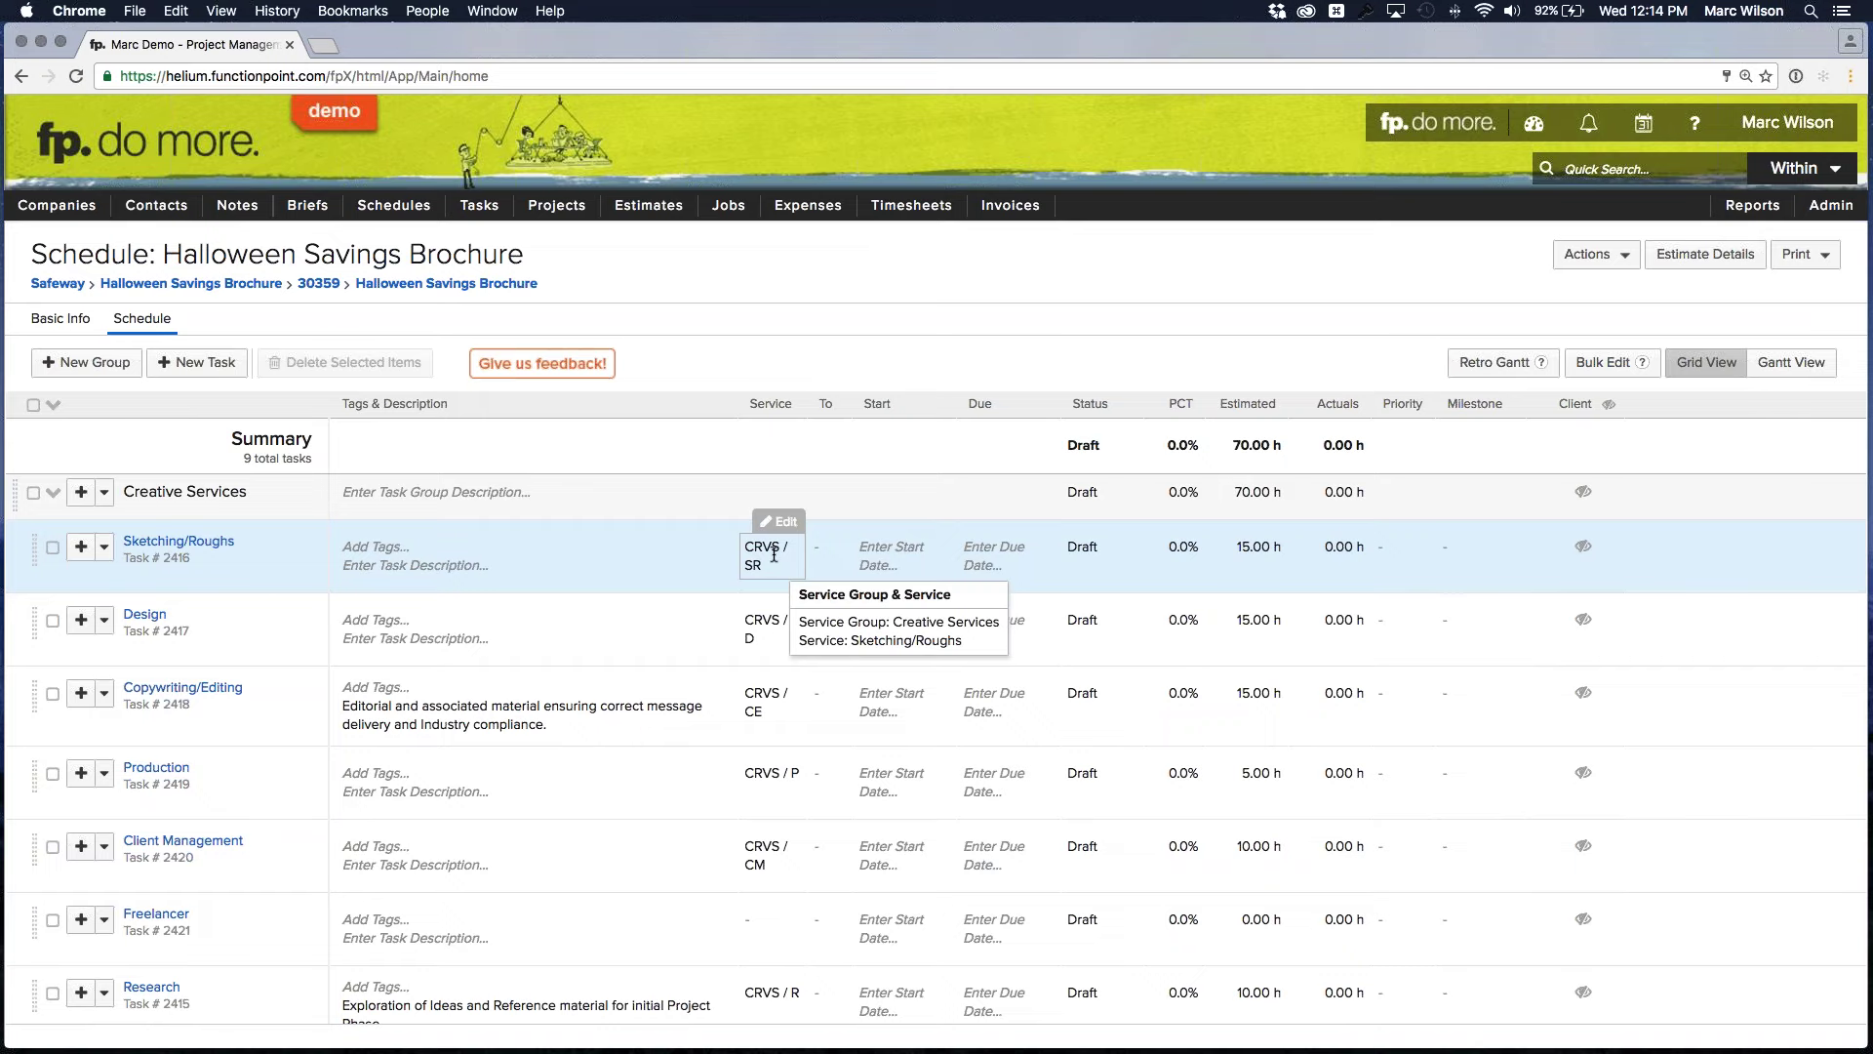
Give the Sketching/Roughs task the Sketching/Roughs service (CRVS / SR) and save
left_click(774, 555)
left_click(796, 579)
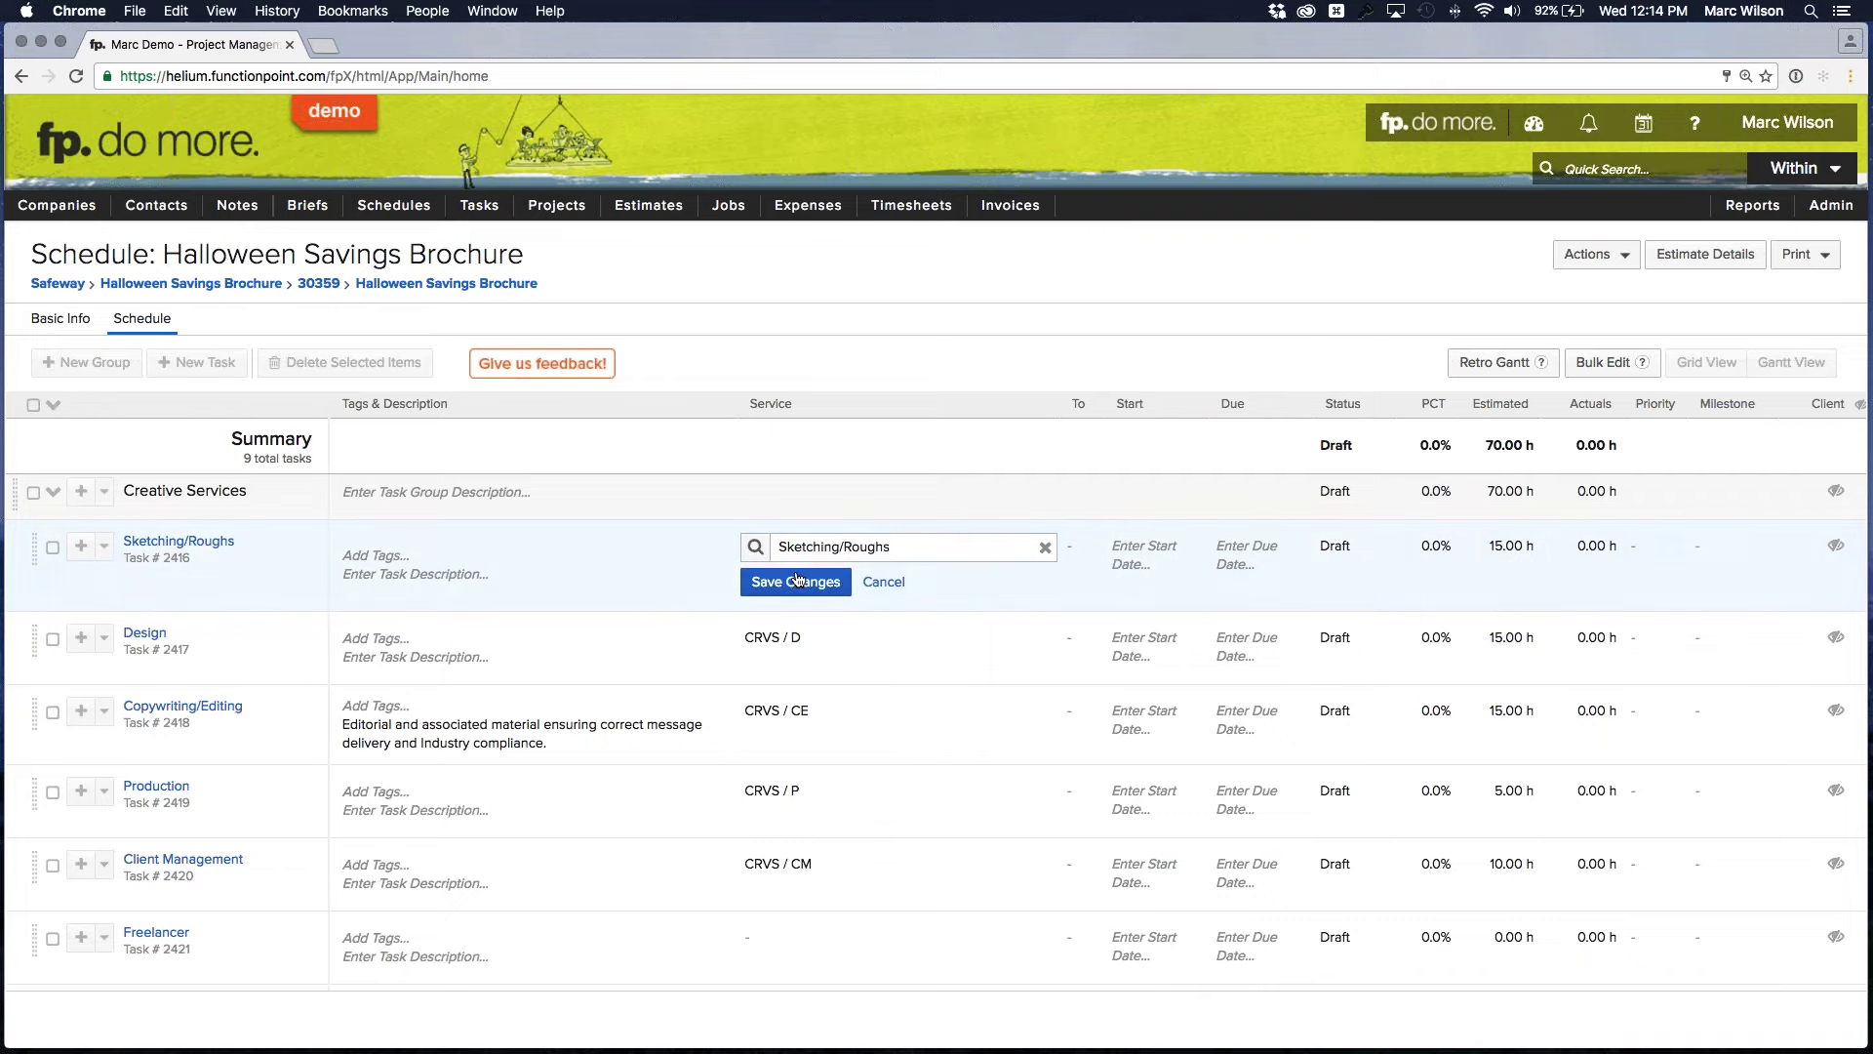
left_click(797, 579)
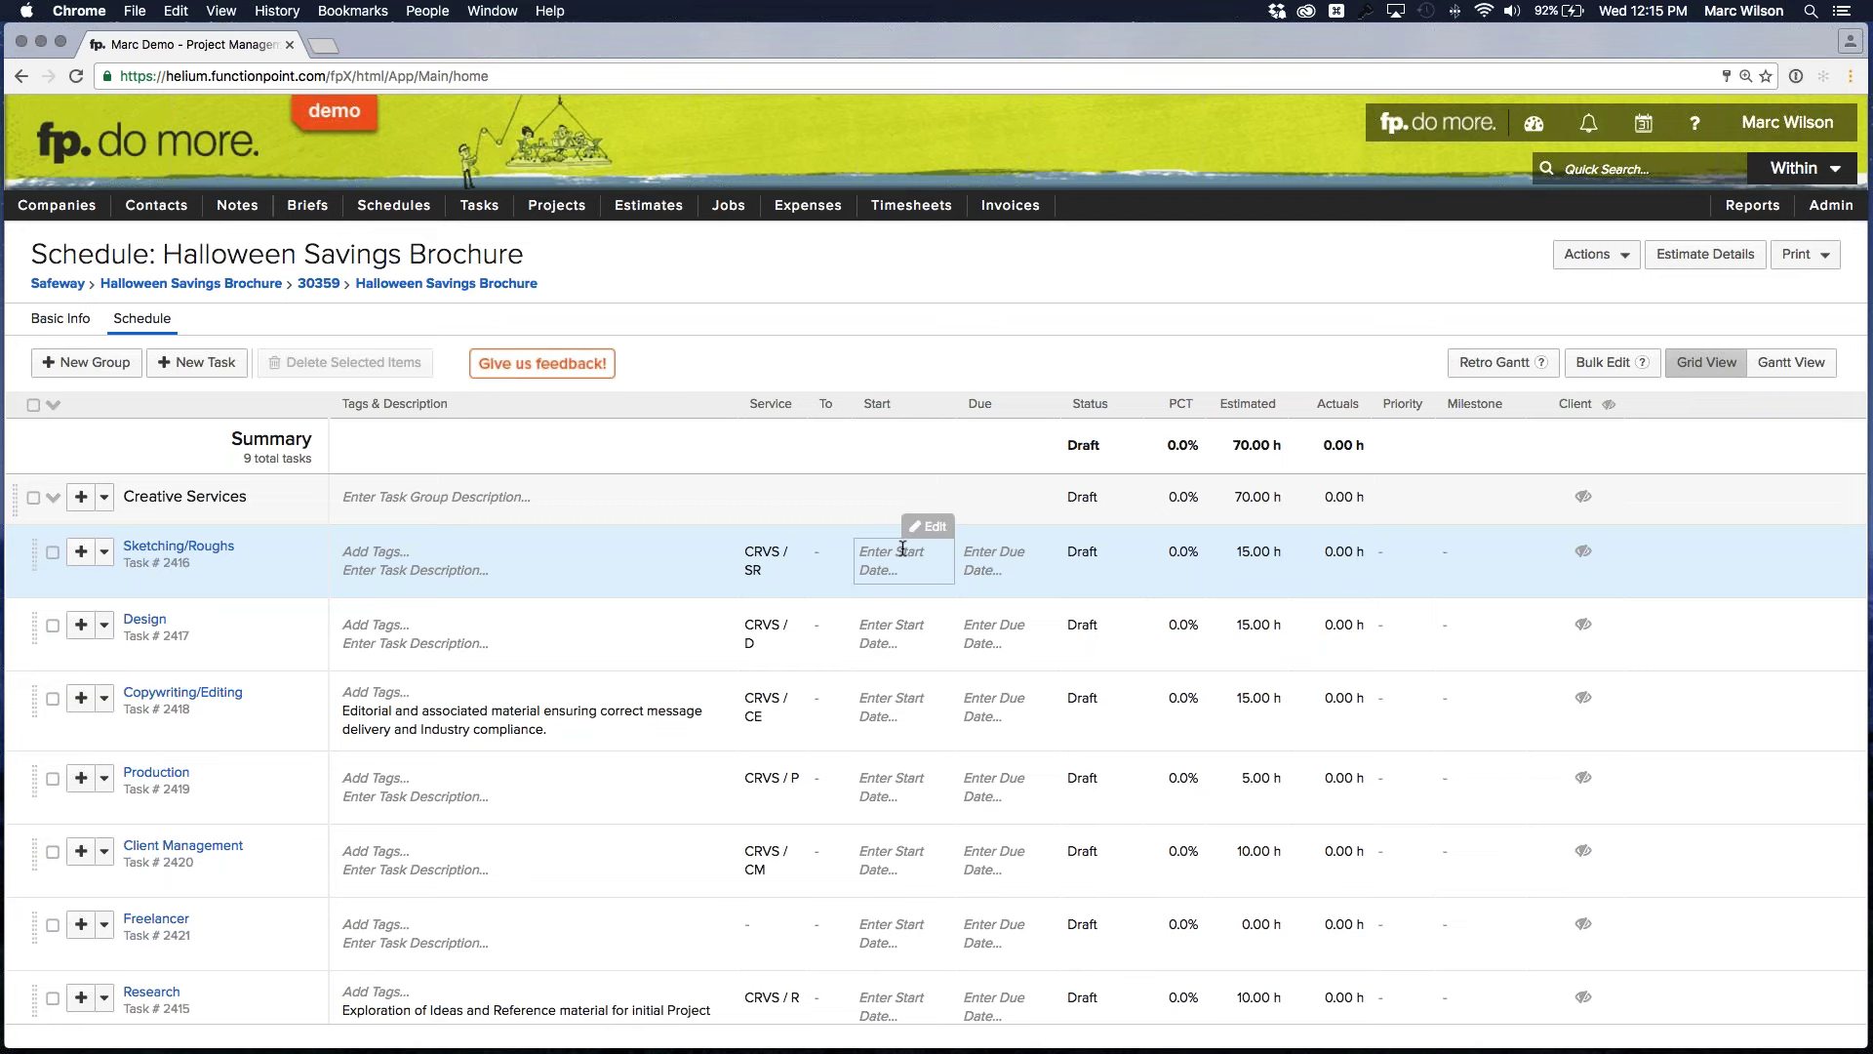
left_click(902, 549)
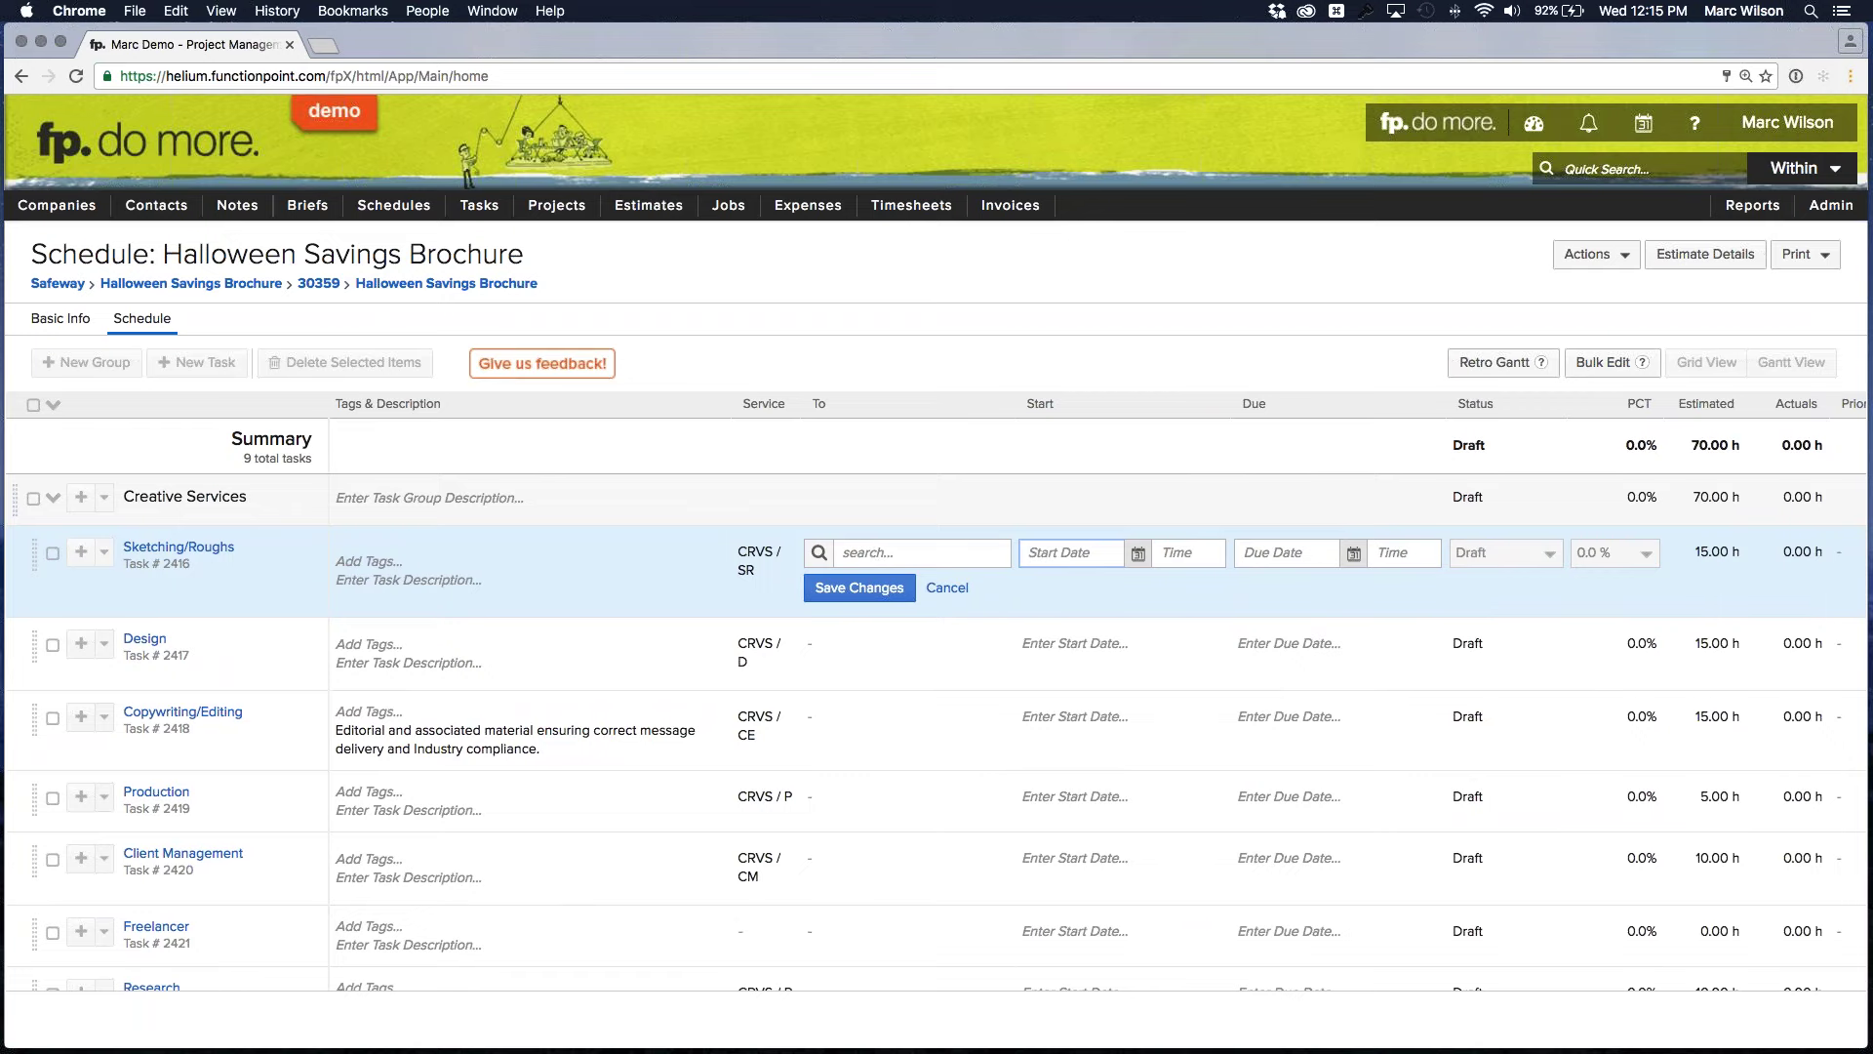
left_click(955, 590)
left_click(955, 591)
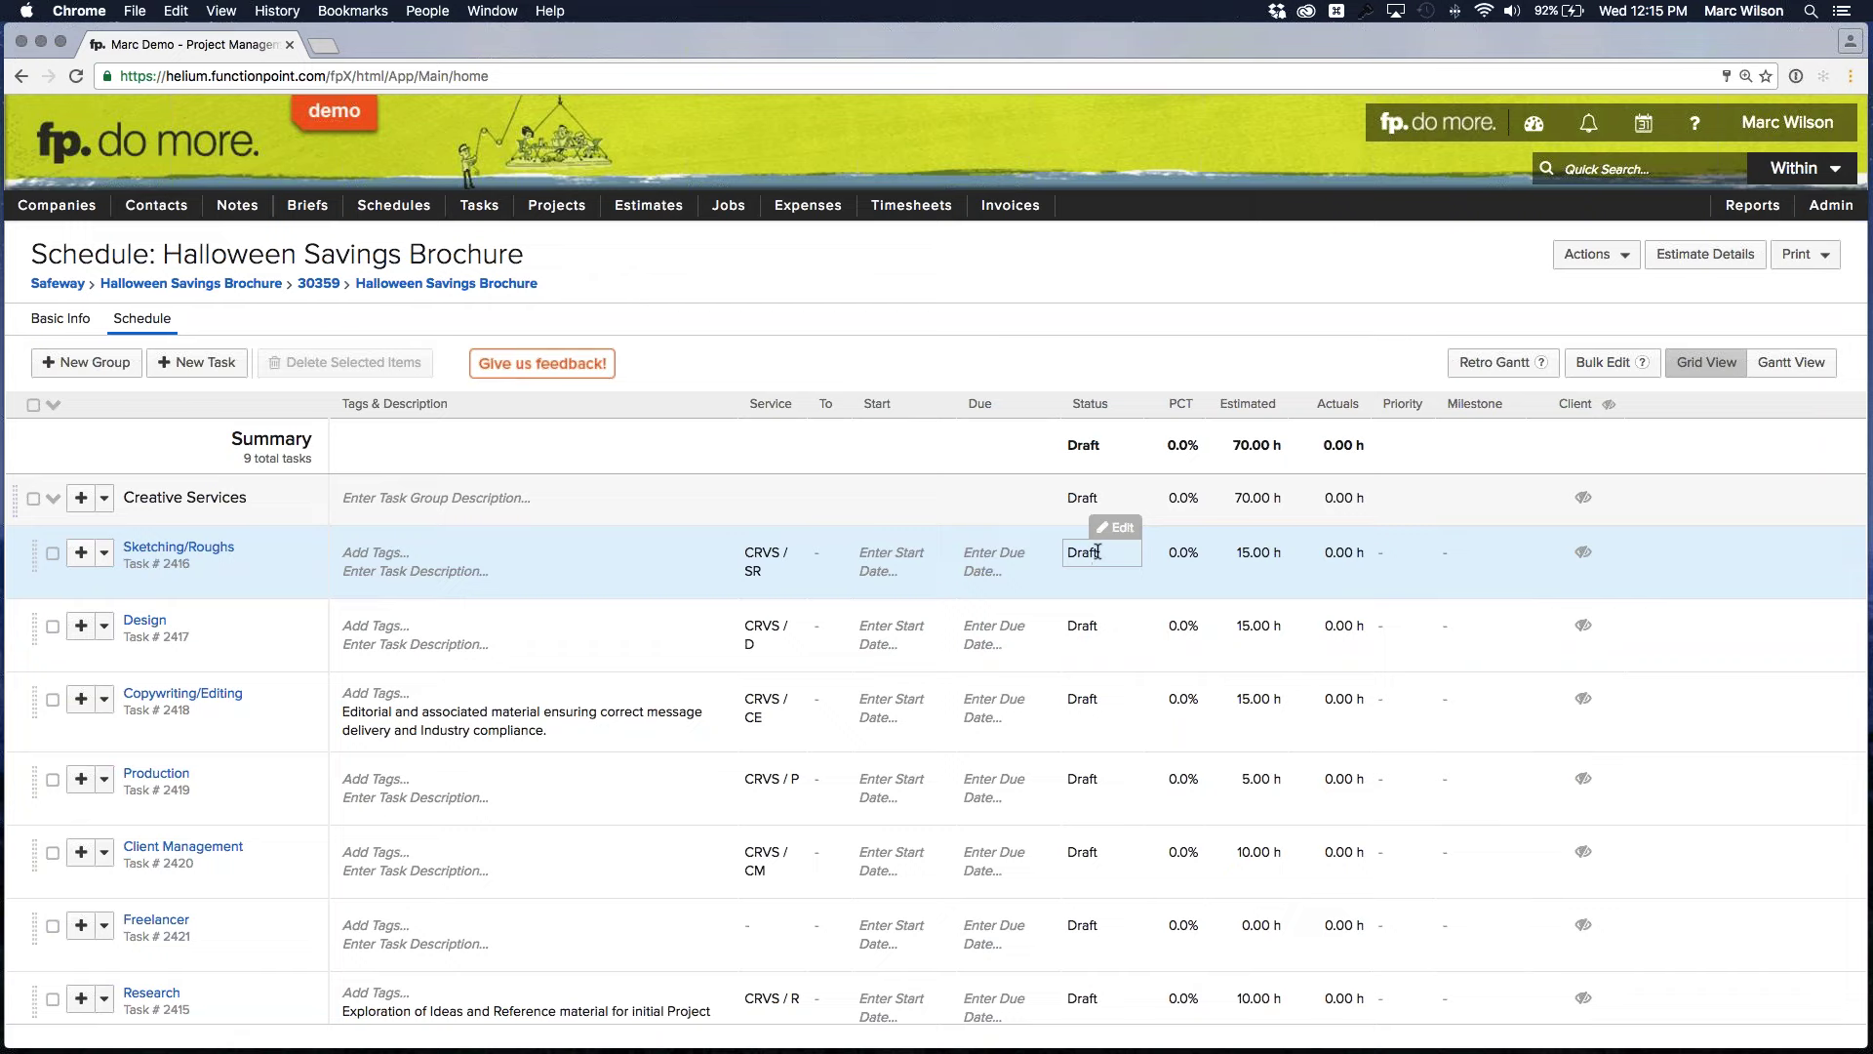
left_click(1109, 550)
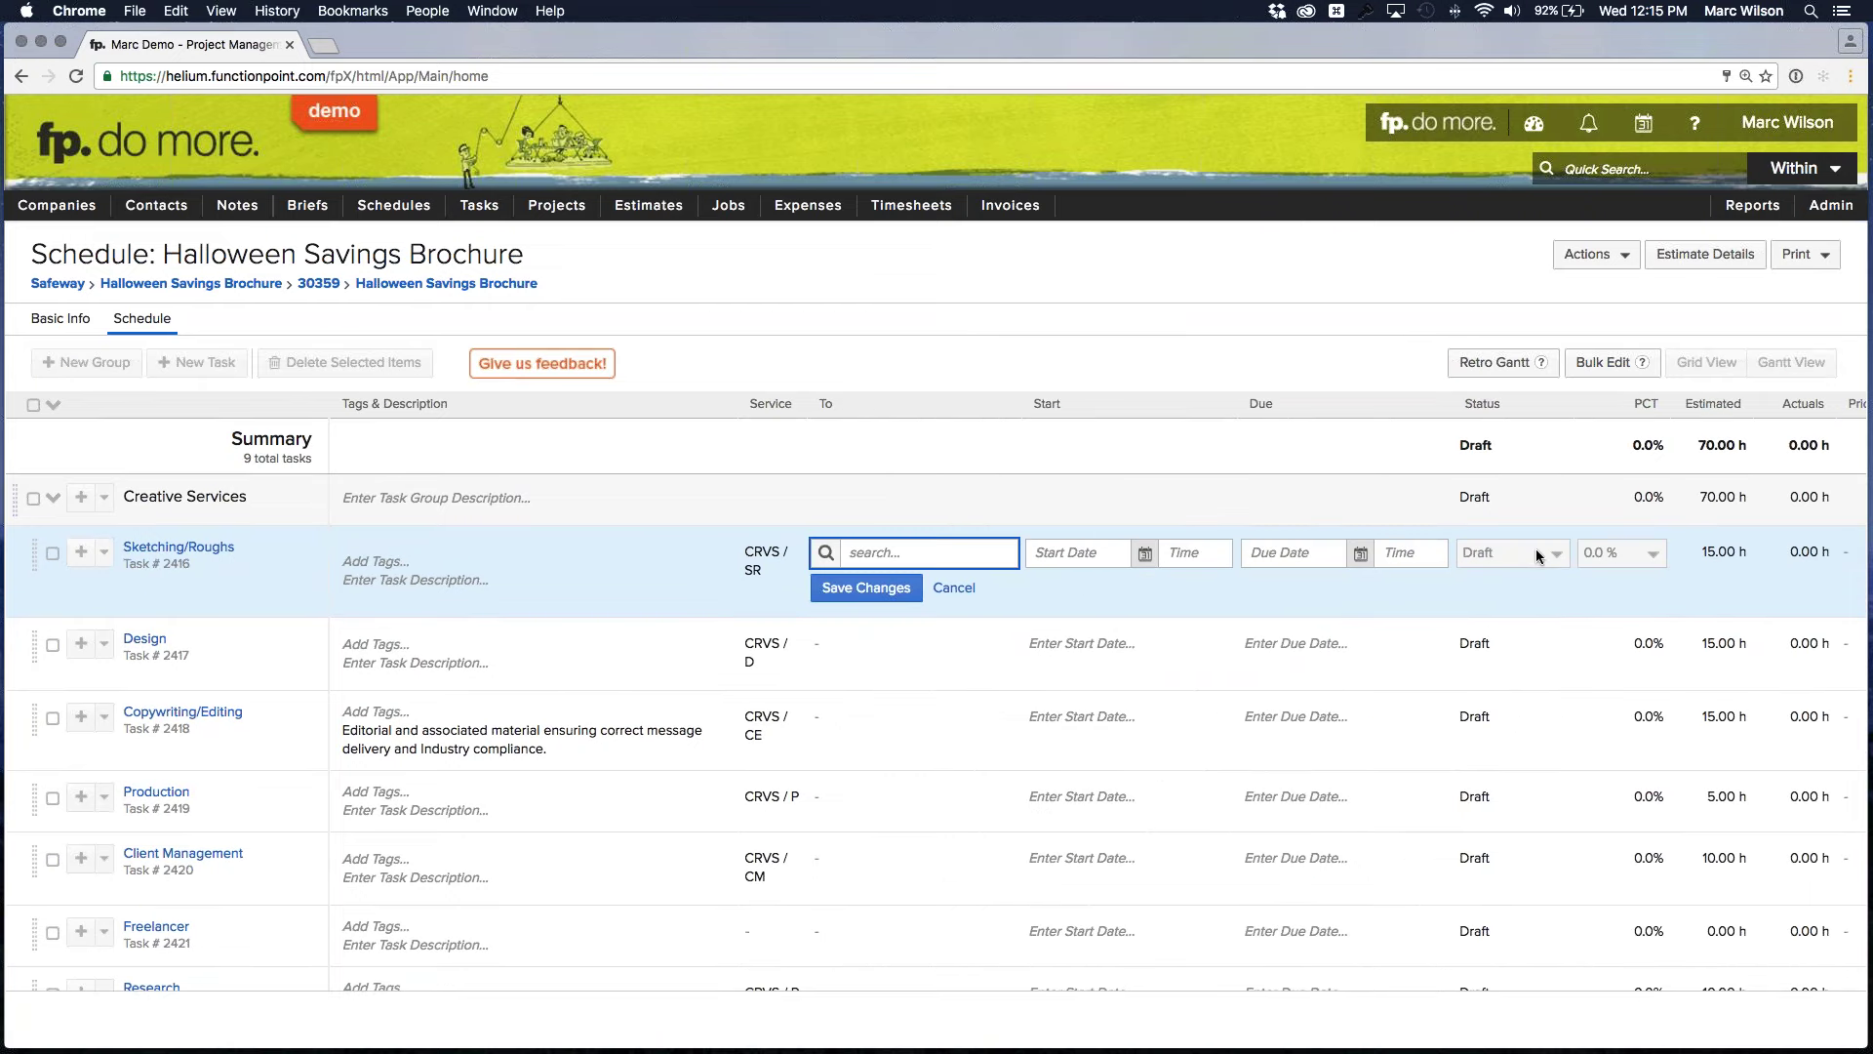
left_click(878, 552)
left_click(899, 633)
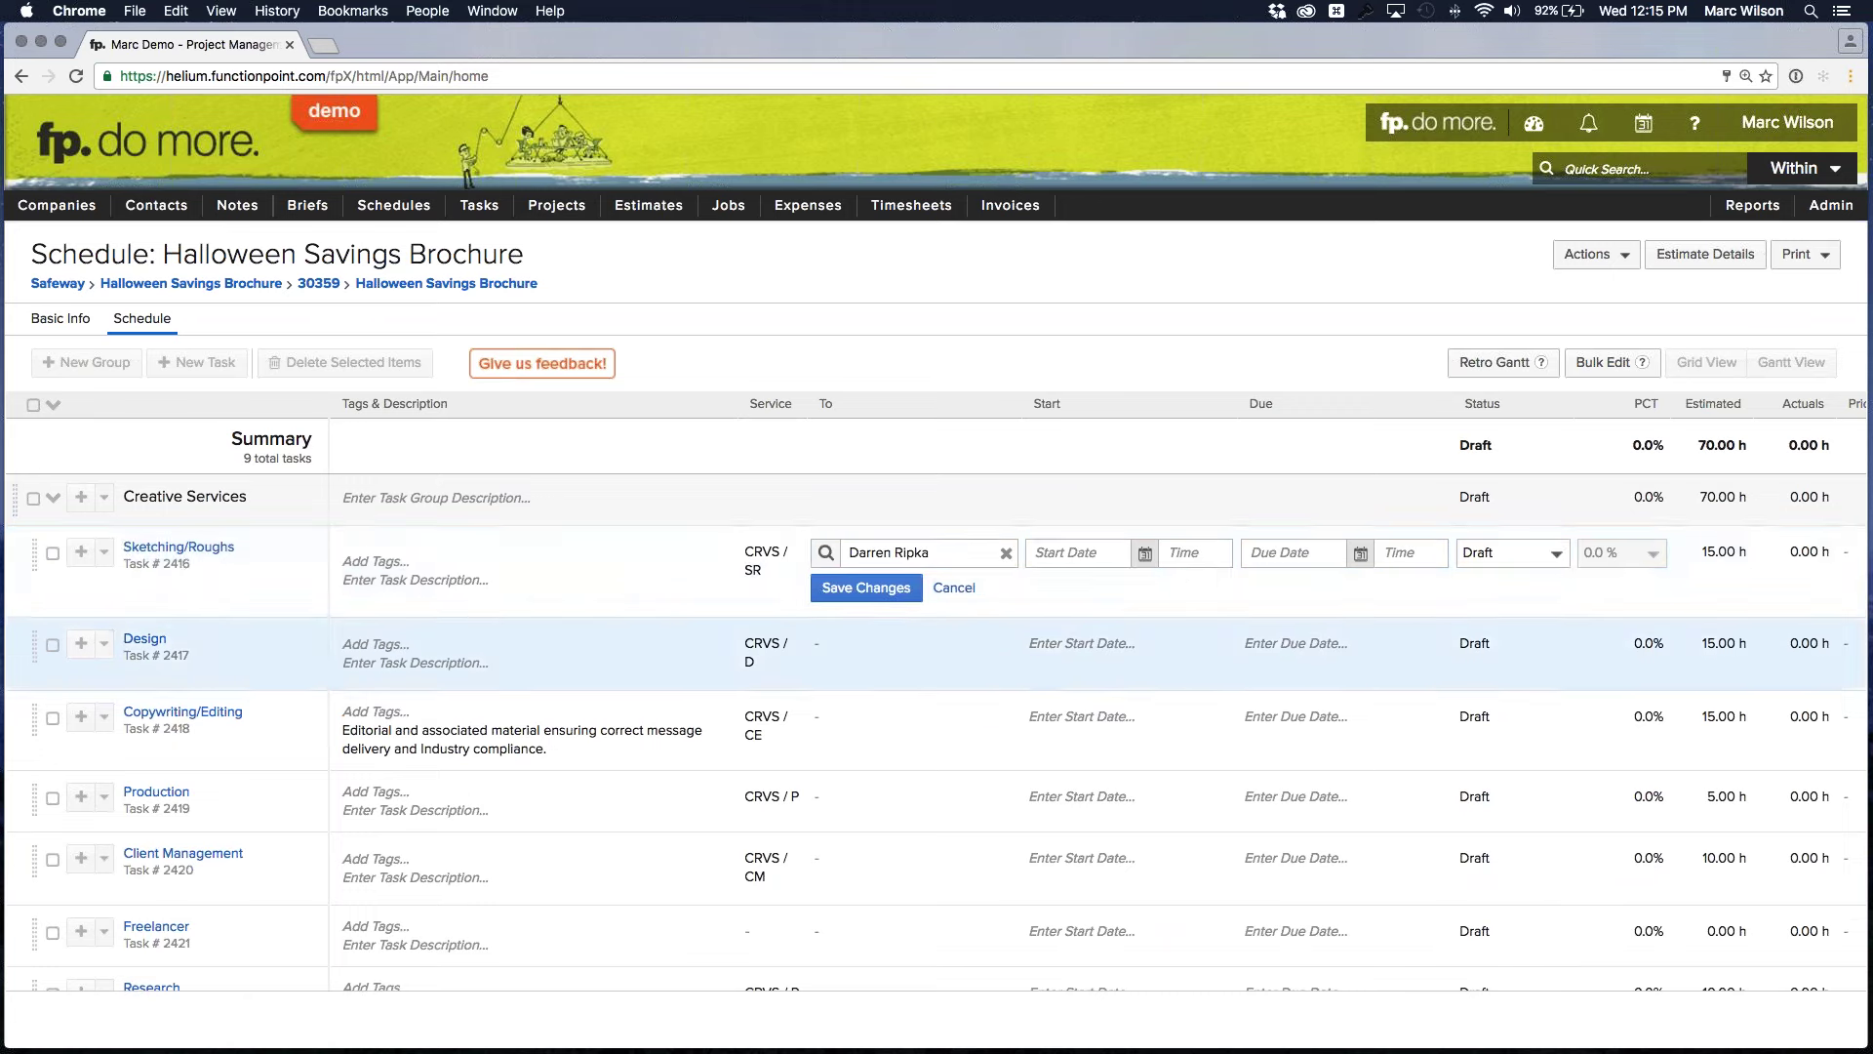
left_click(1552, 554)
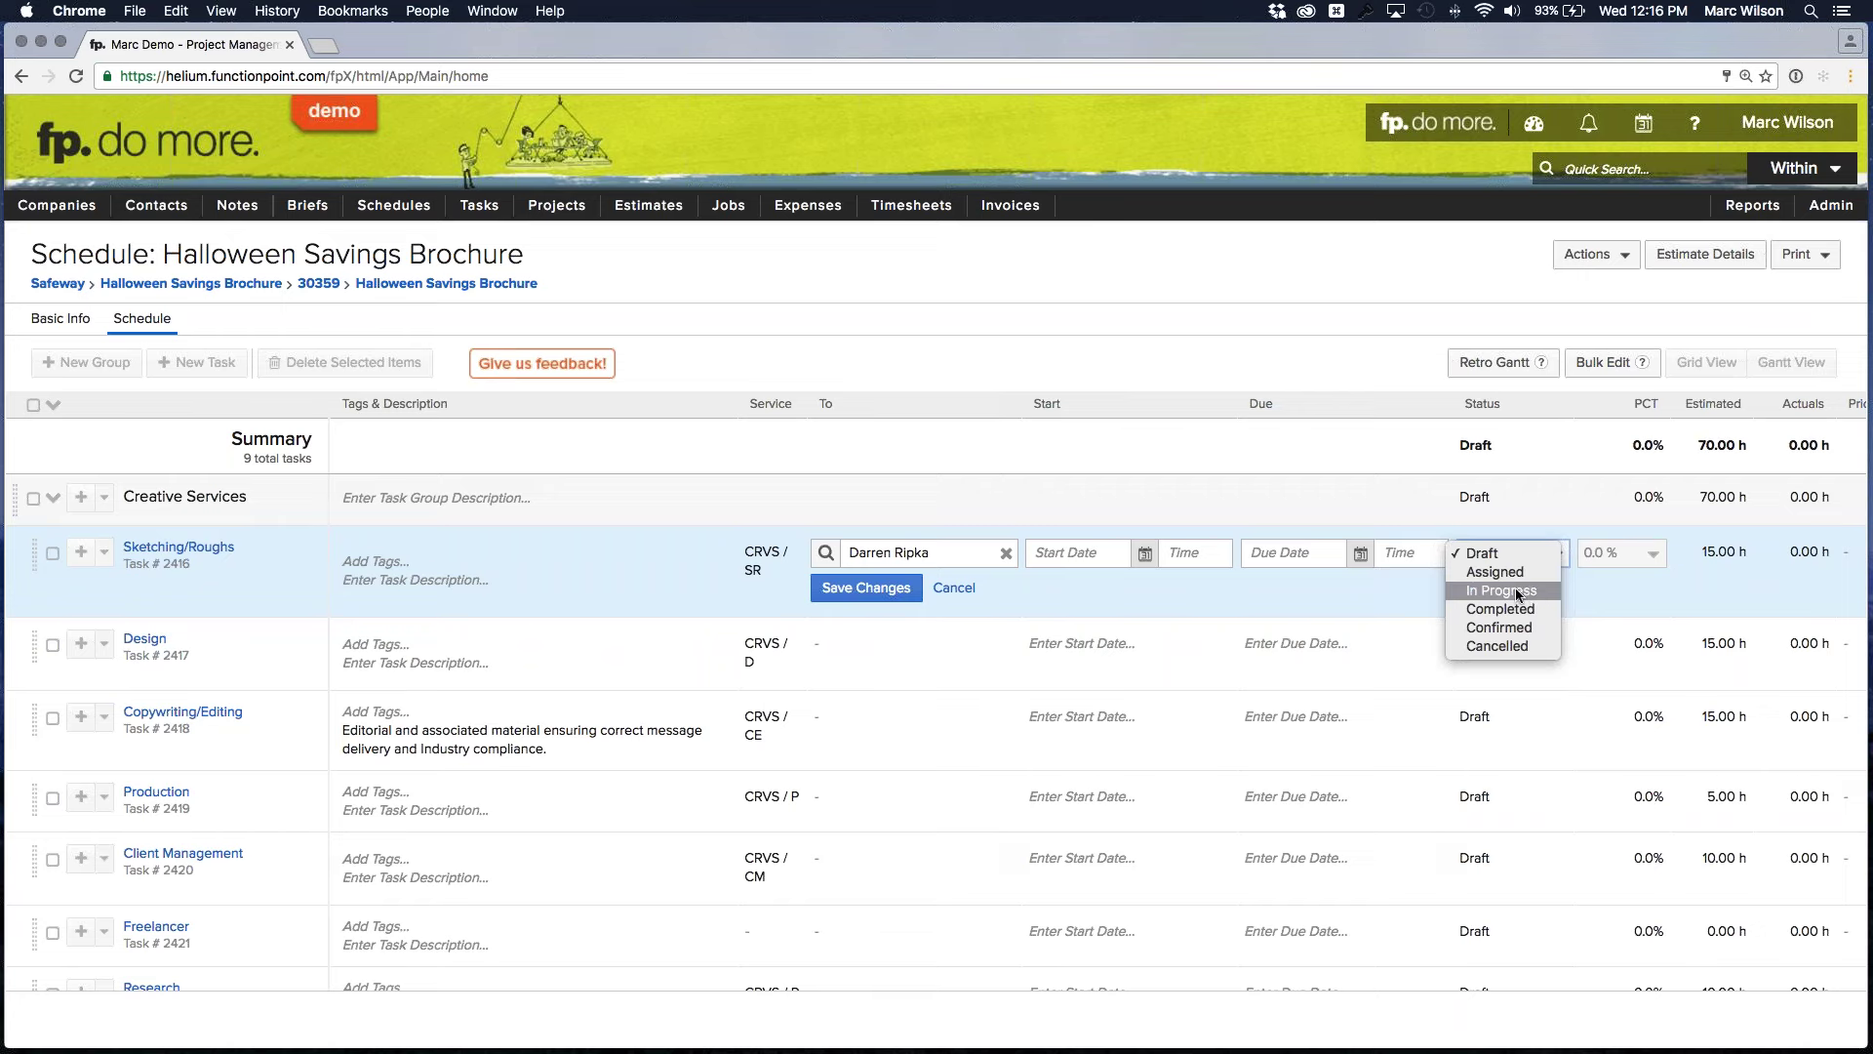
left_click(942, 597)
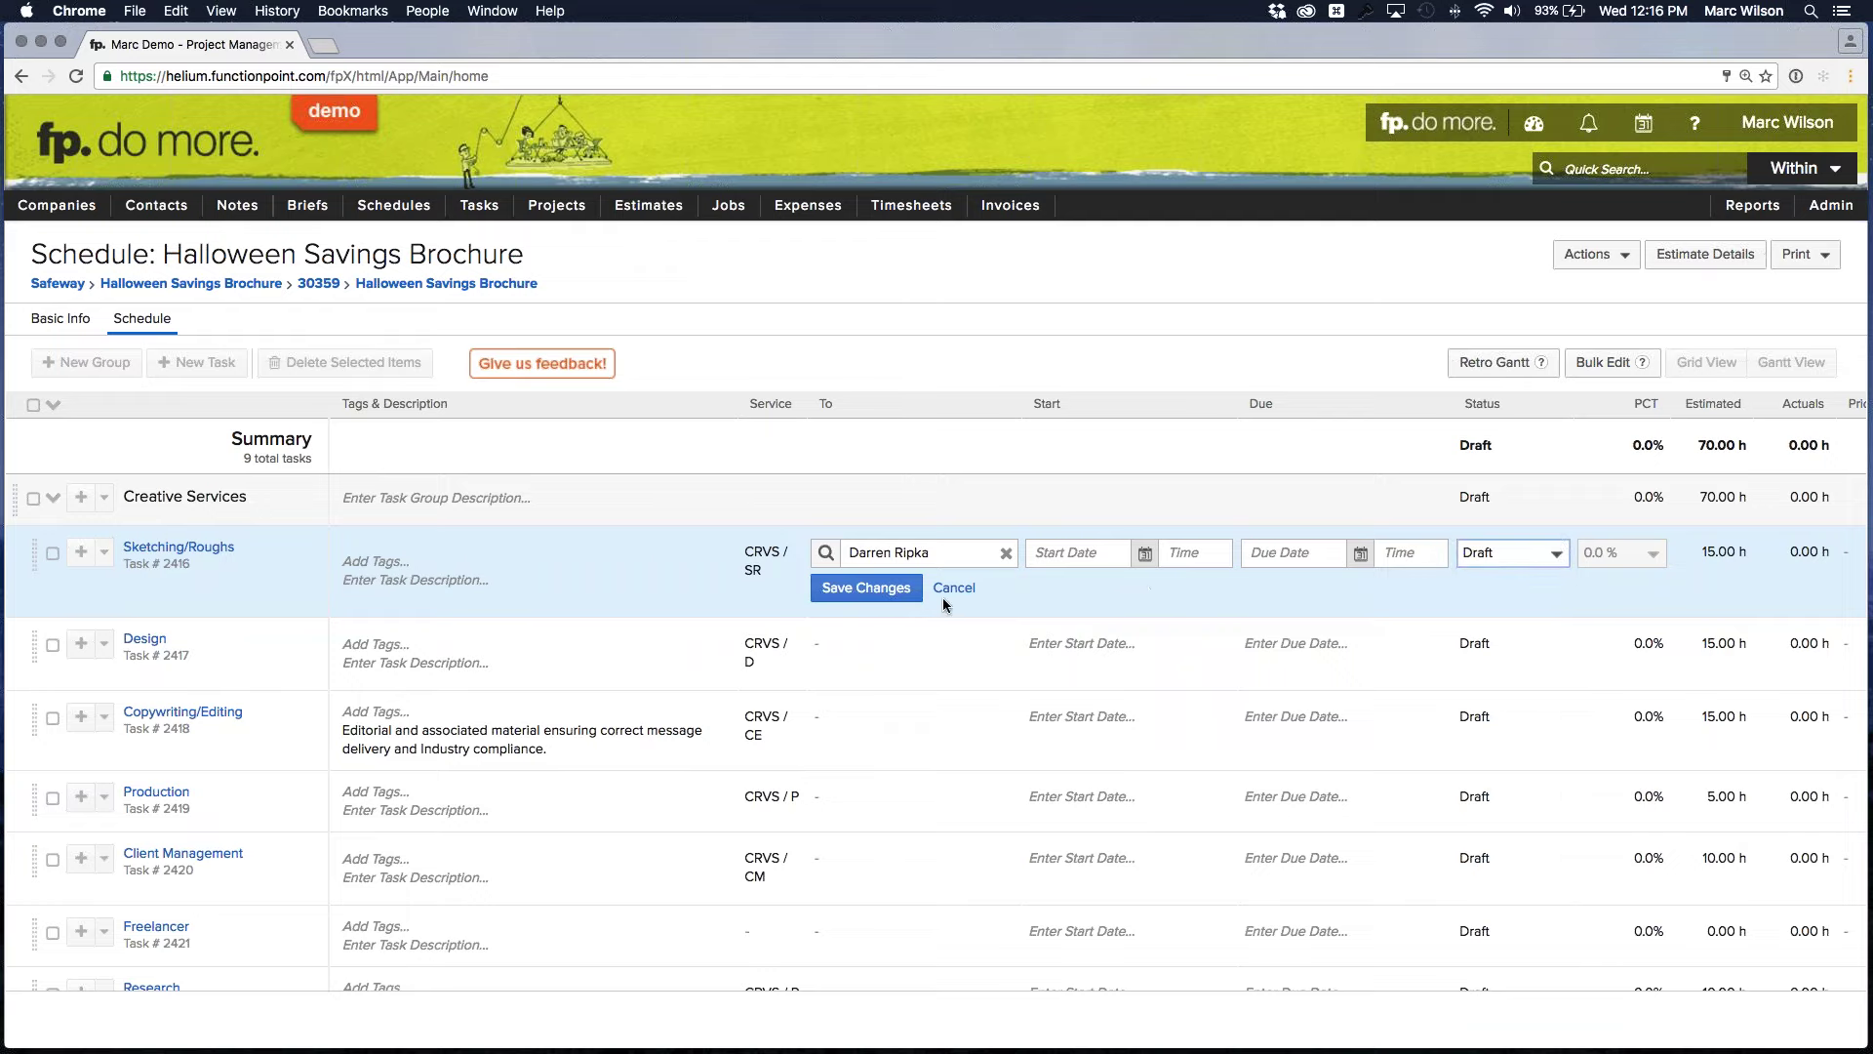
left_click(952, 589)
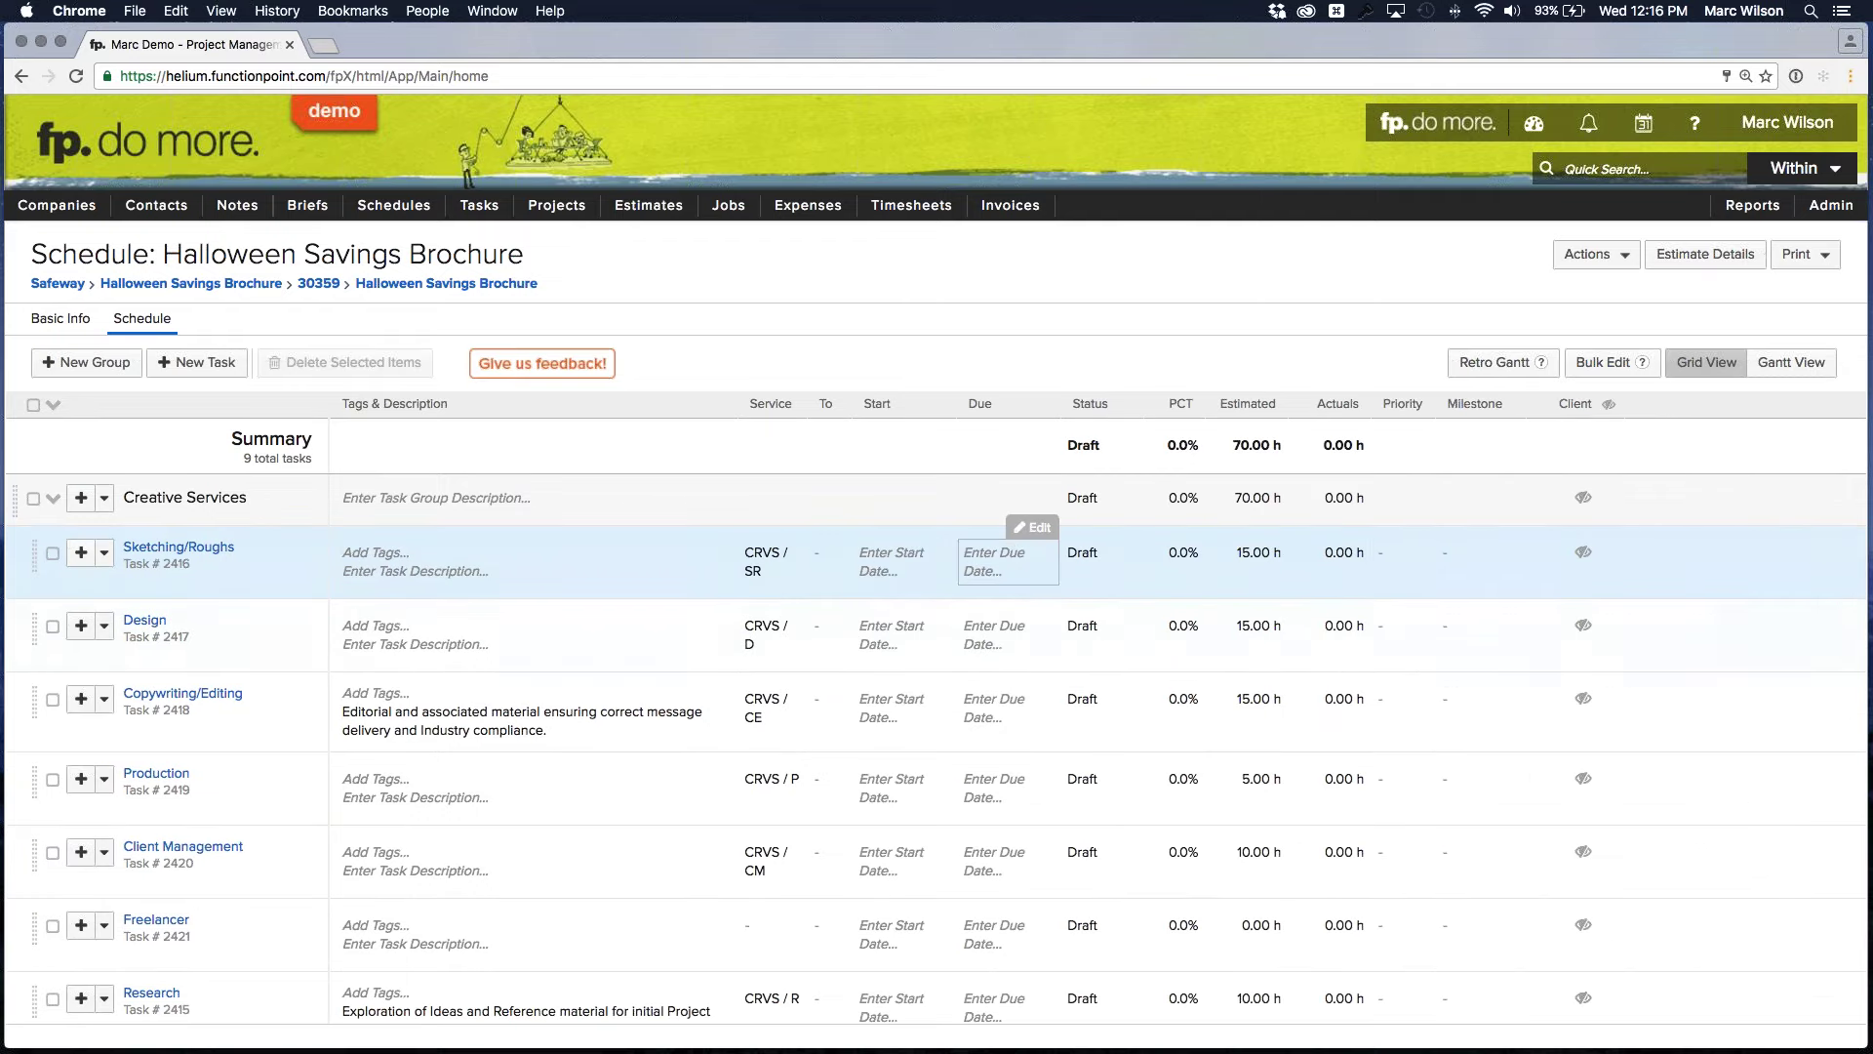
left_click(1385, 553)
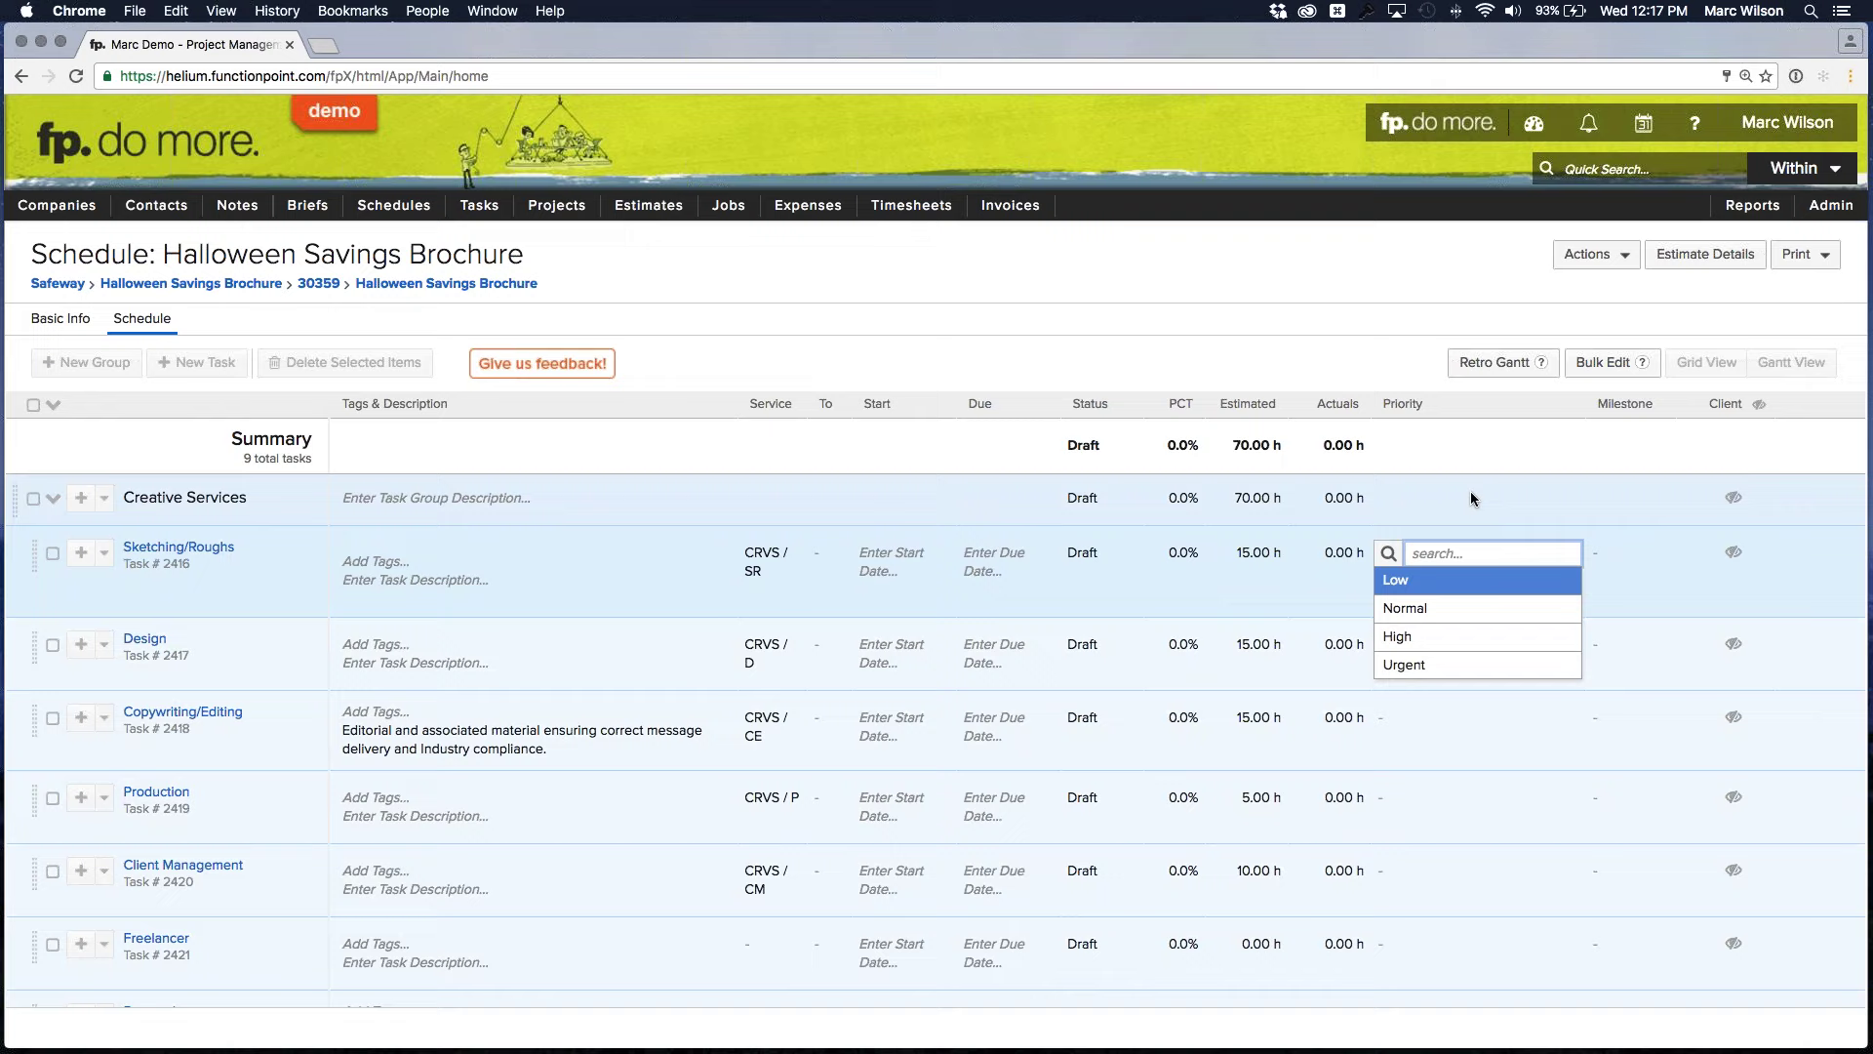
left_click(1471, 490)
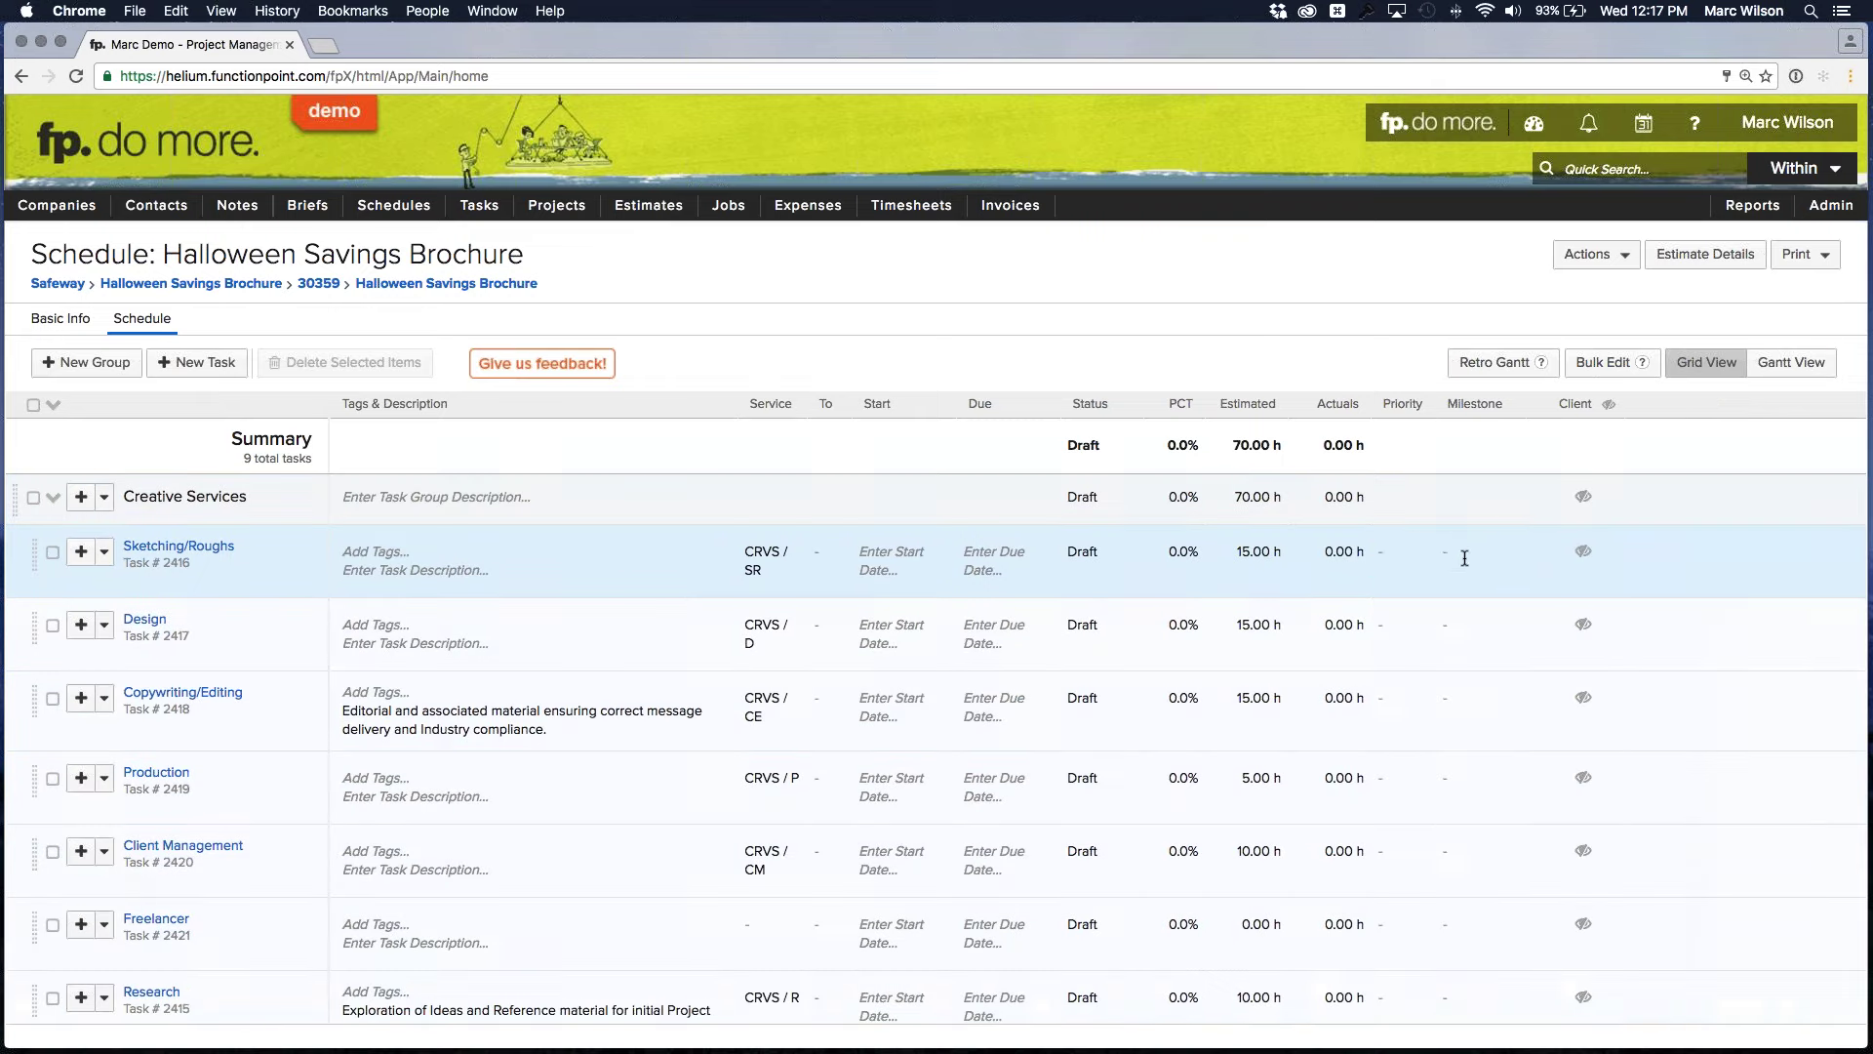
left_click(1465, 558)
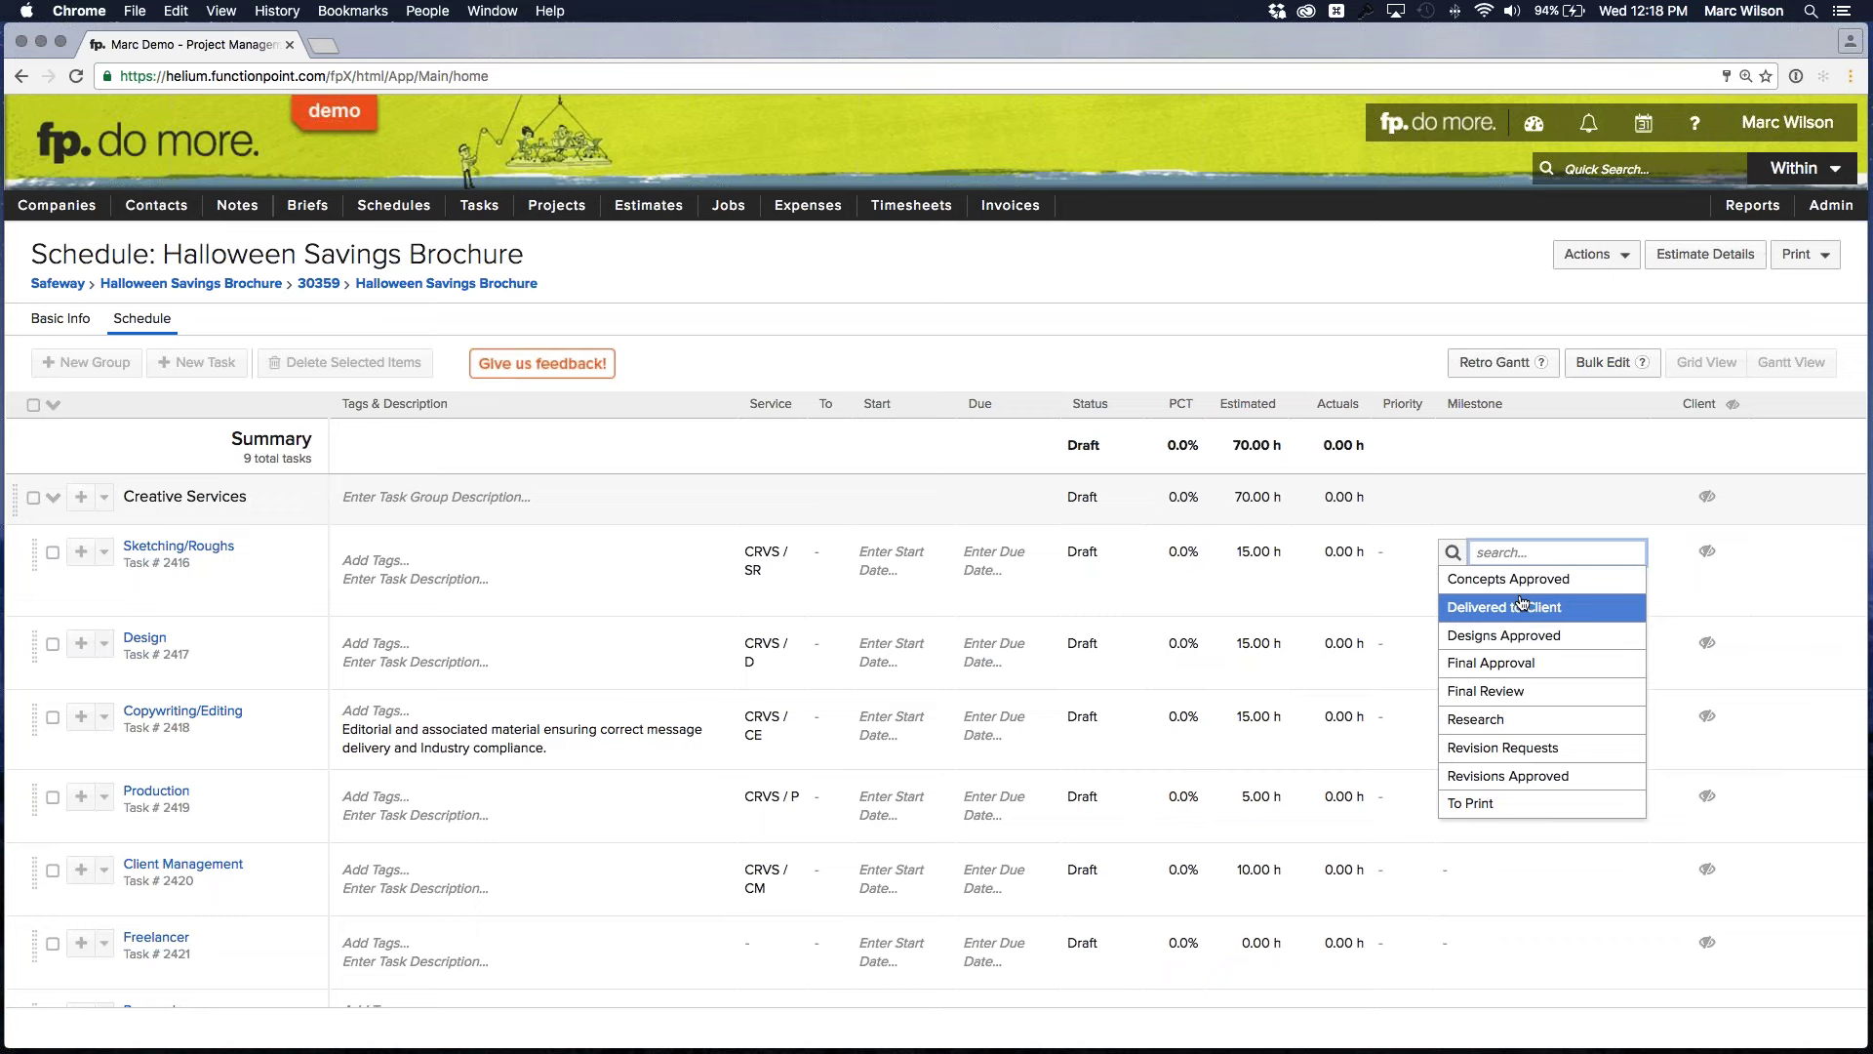
key("Up")
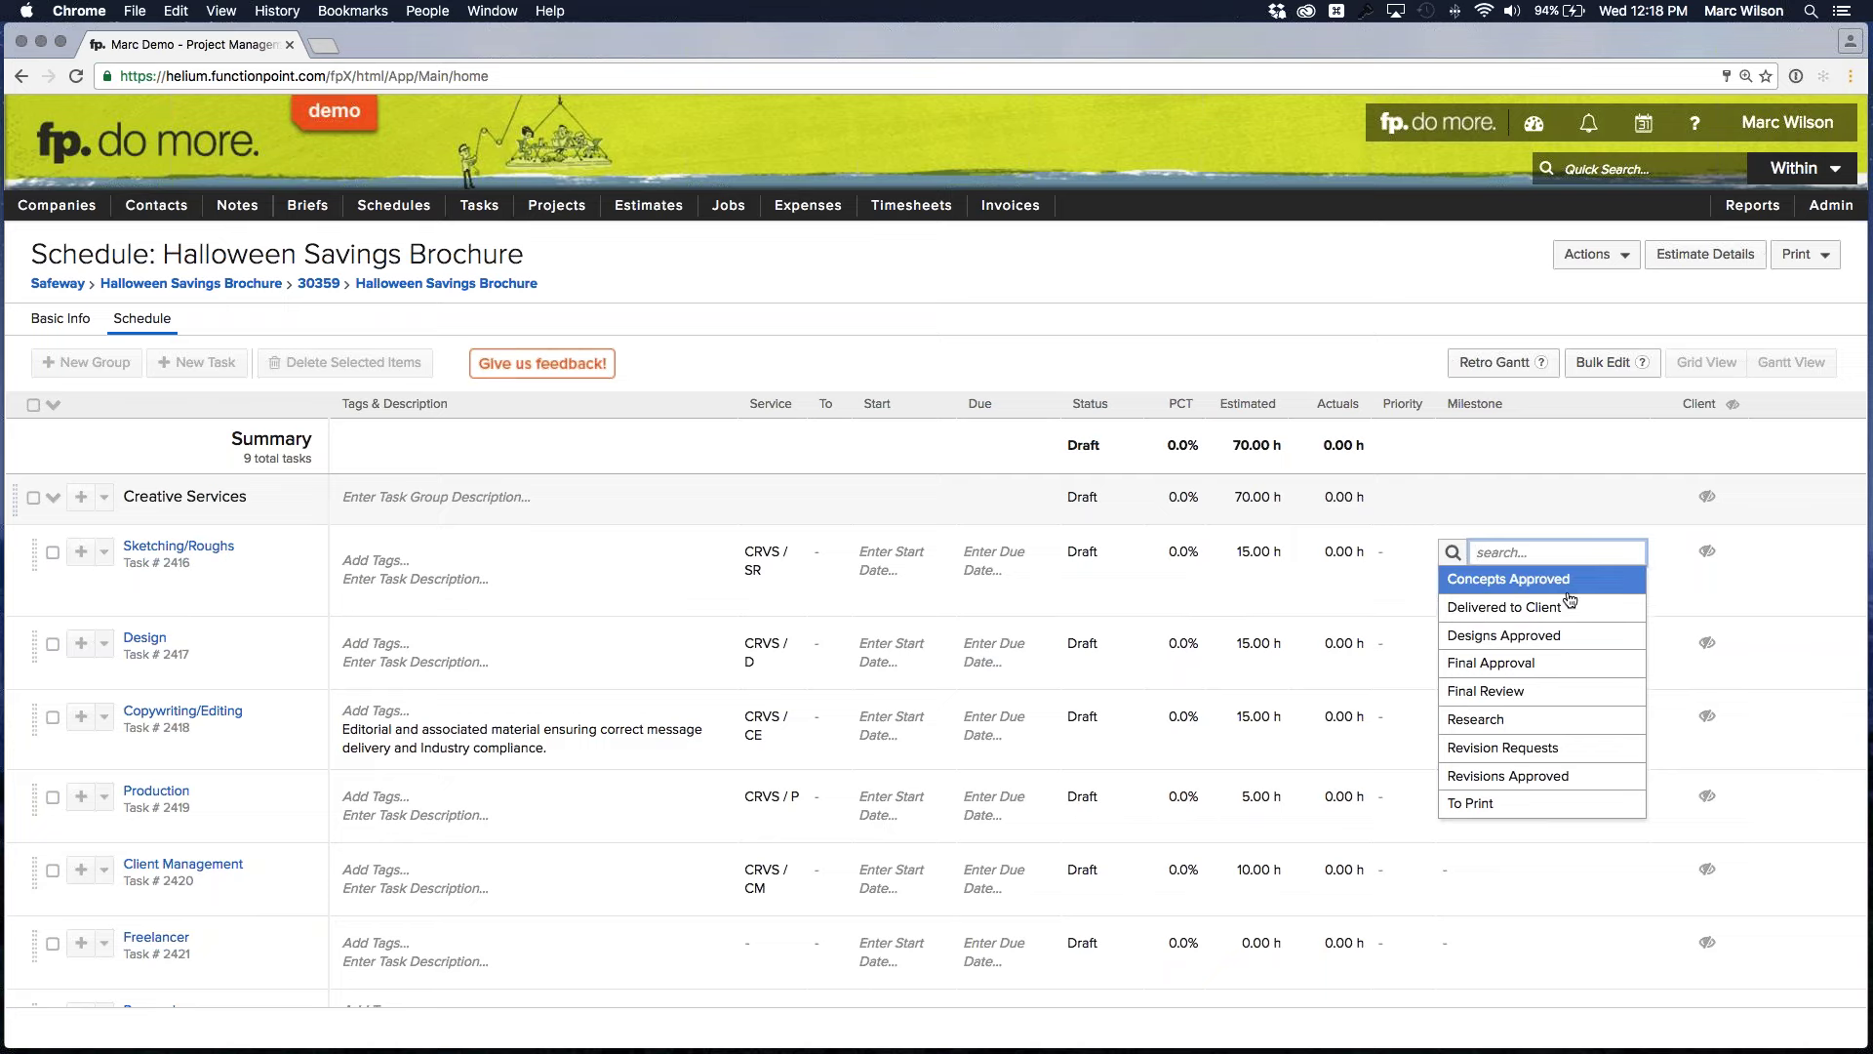
left_click(1794, 552)
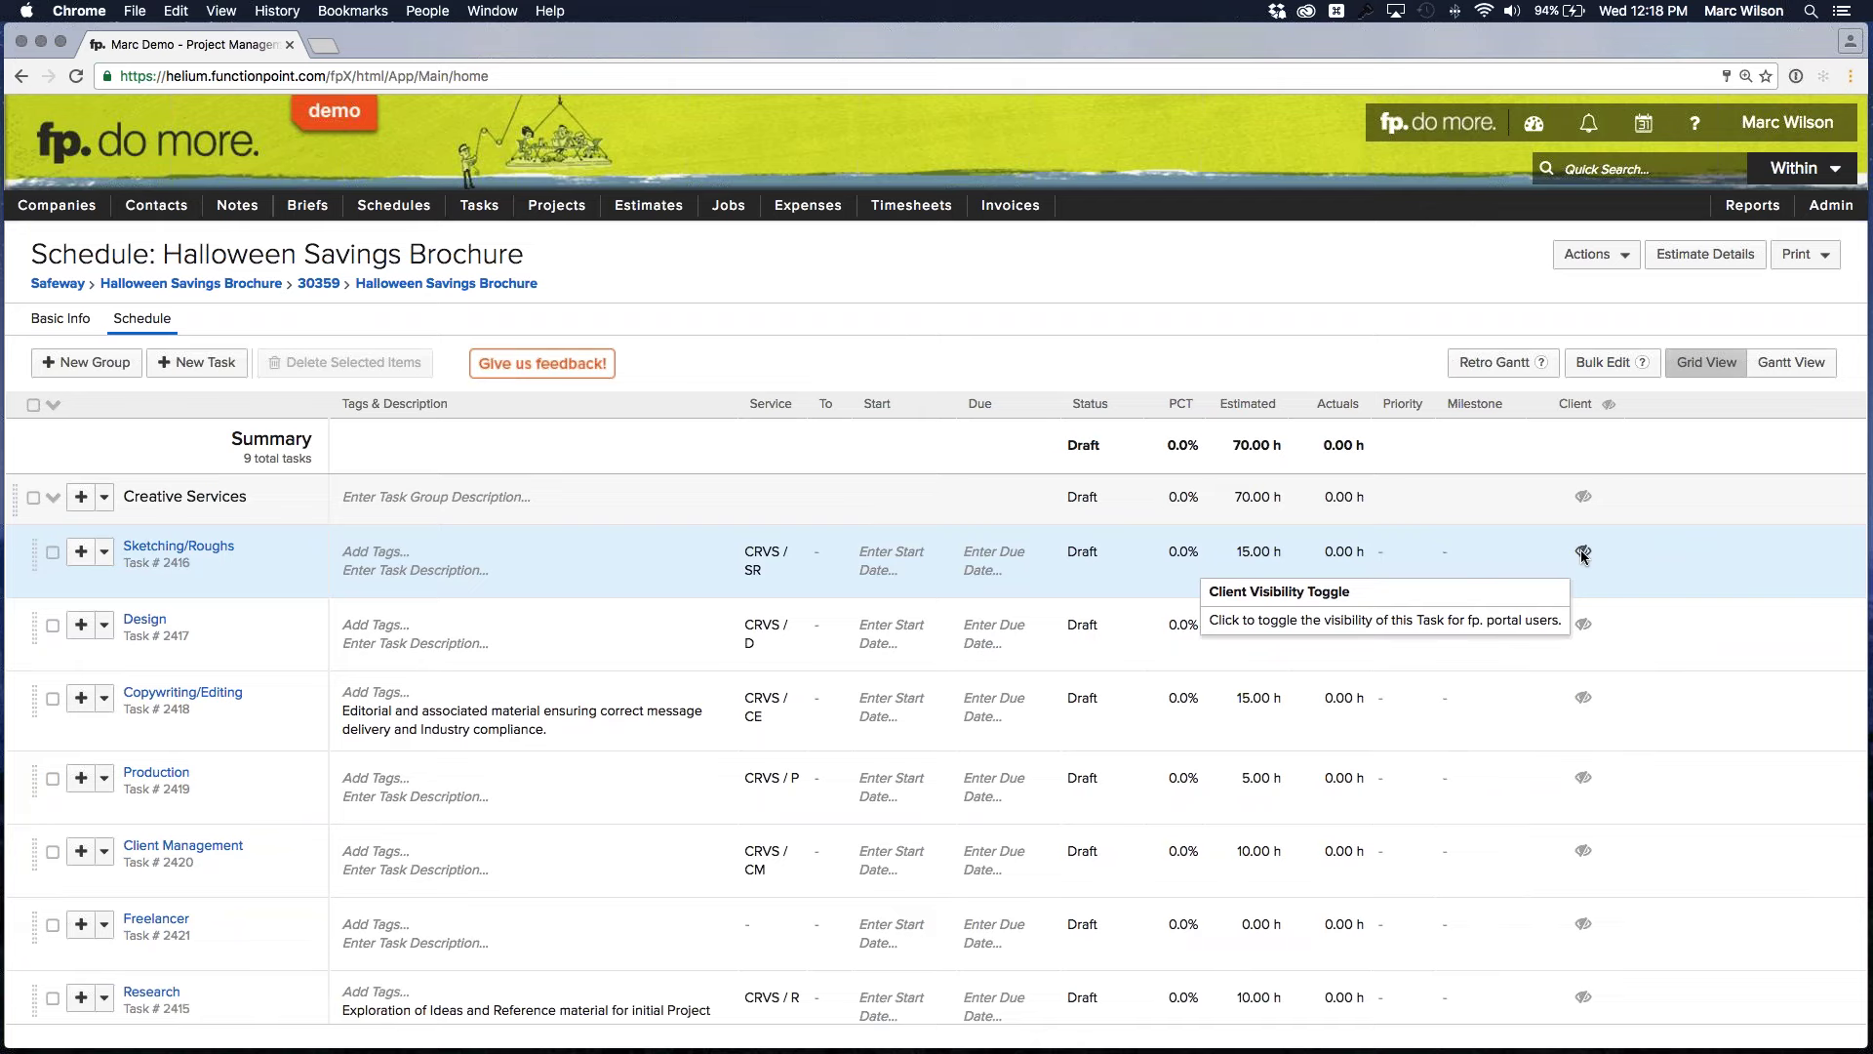
left_click(1583, 552)
left_click(1583, 624)
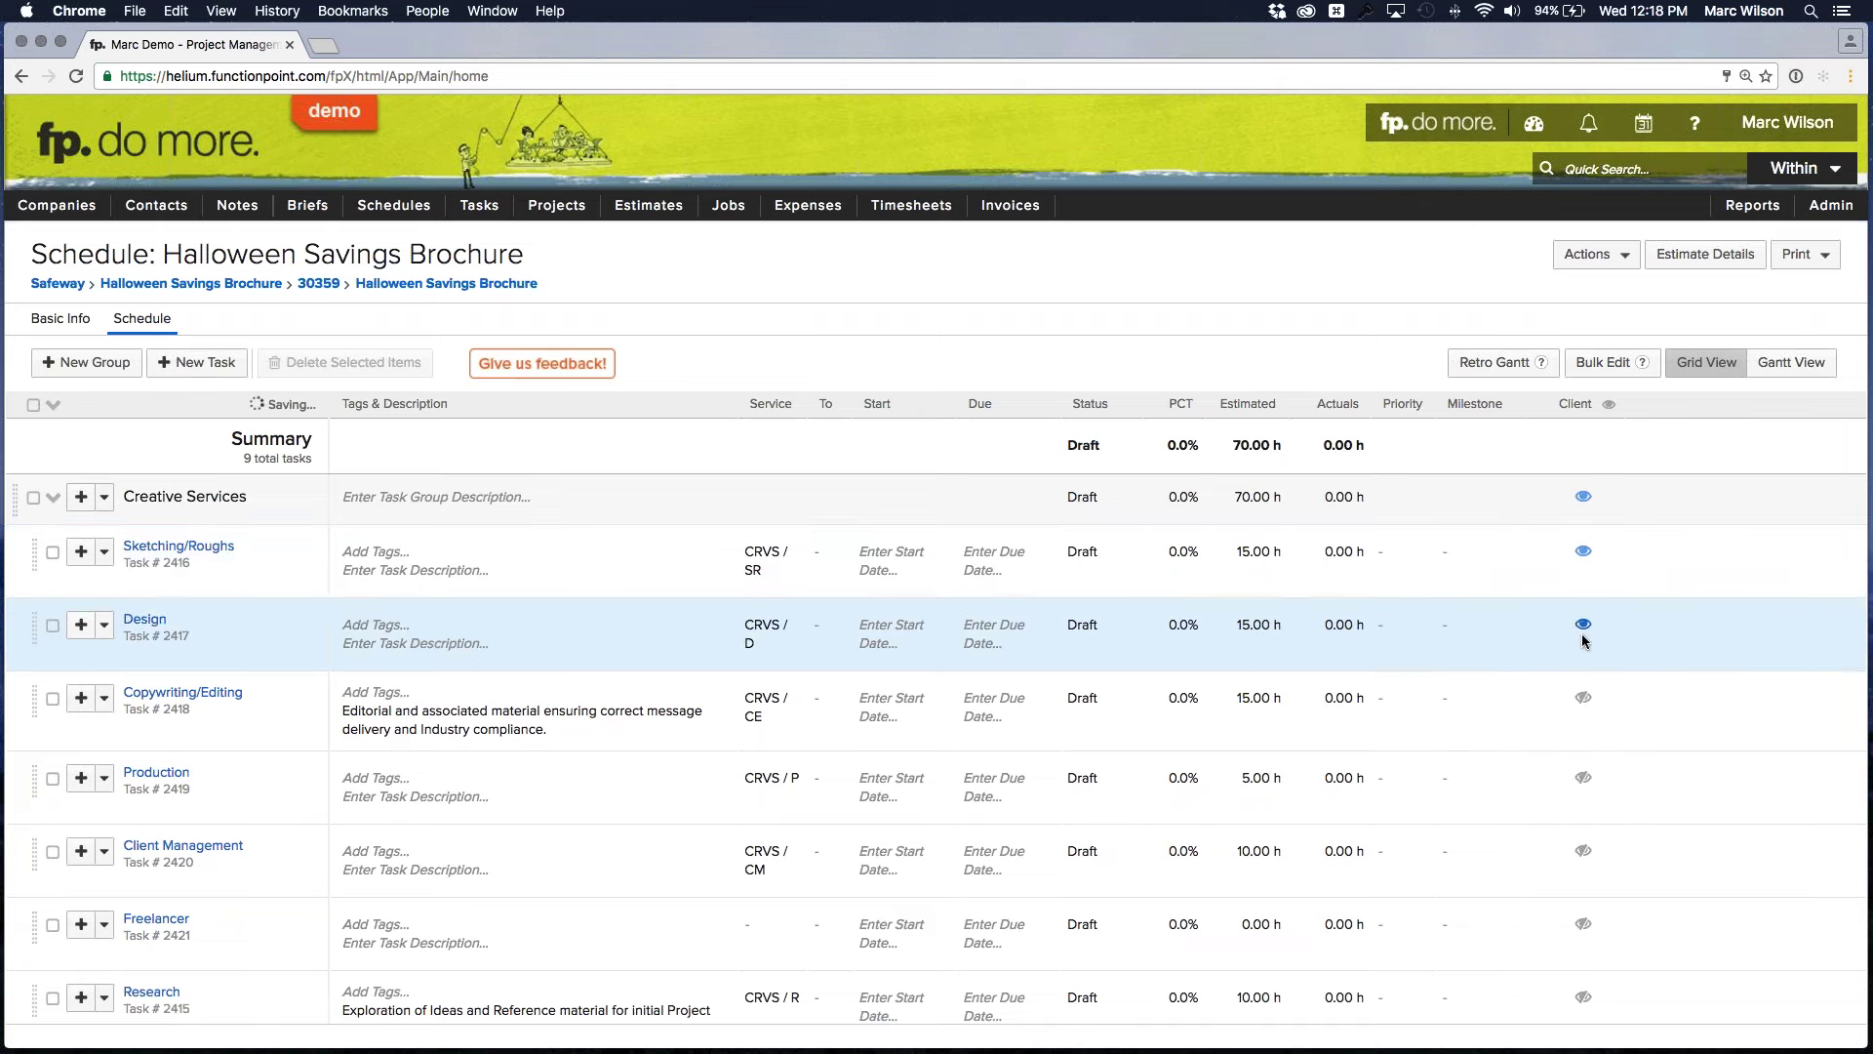
left_click(1582, 696)
left_click(1583, 696)
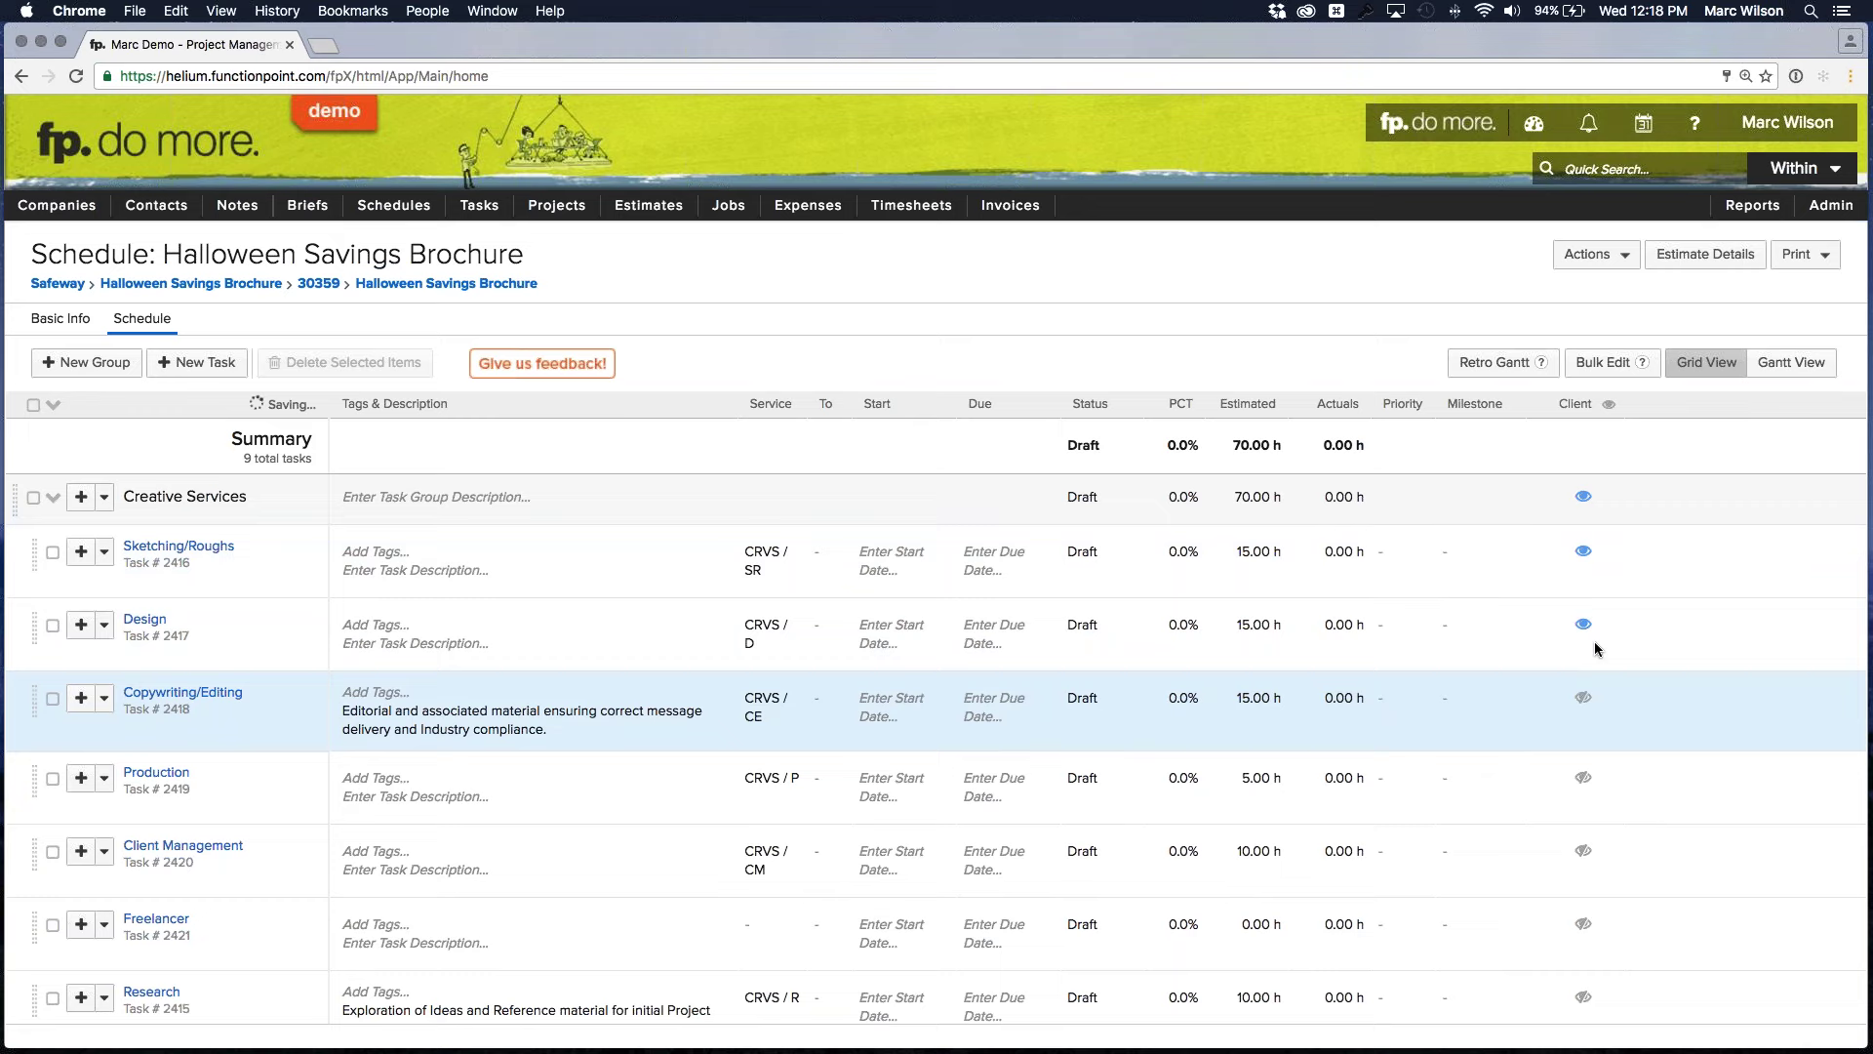
left_click(1582, 624)
left_click(1582, 548)
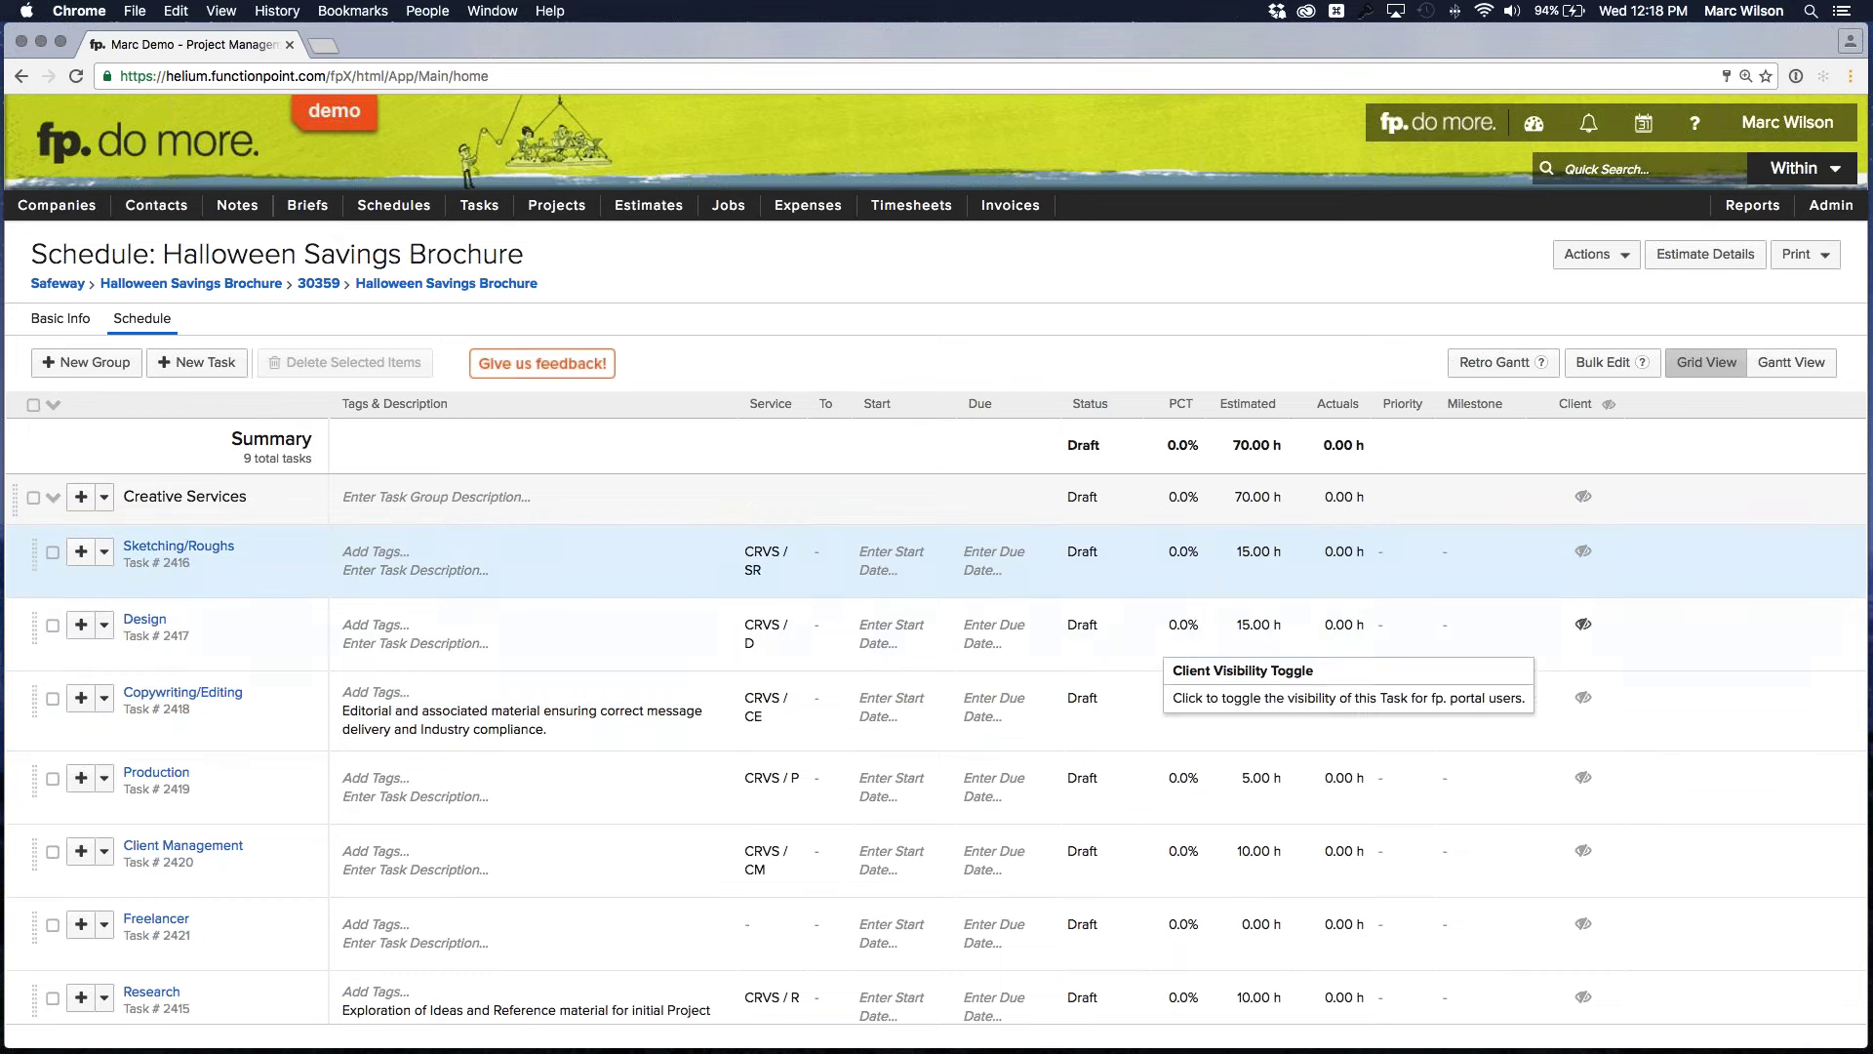
scroll(425, 875, "down", 1)
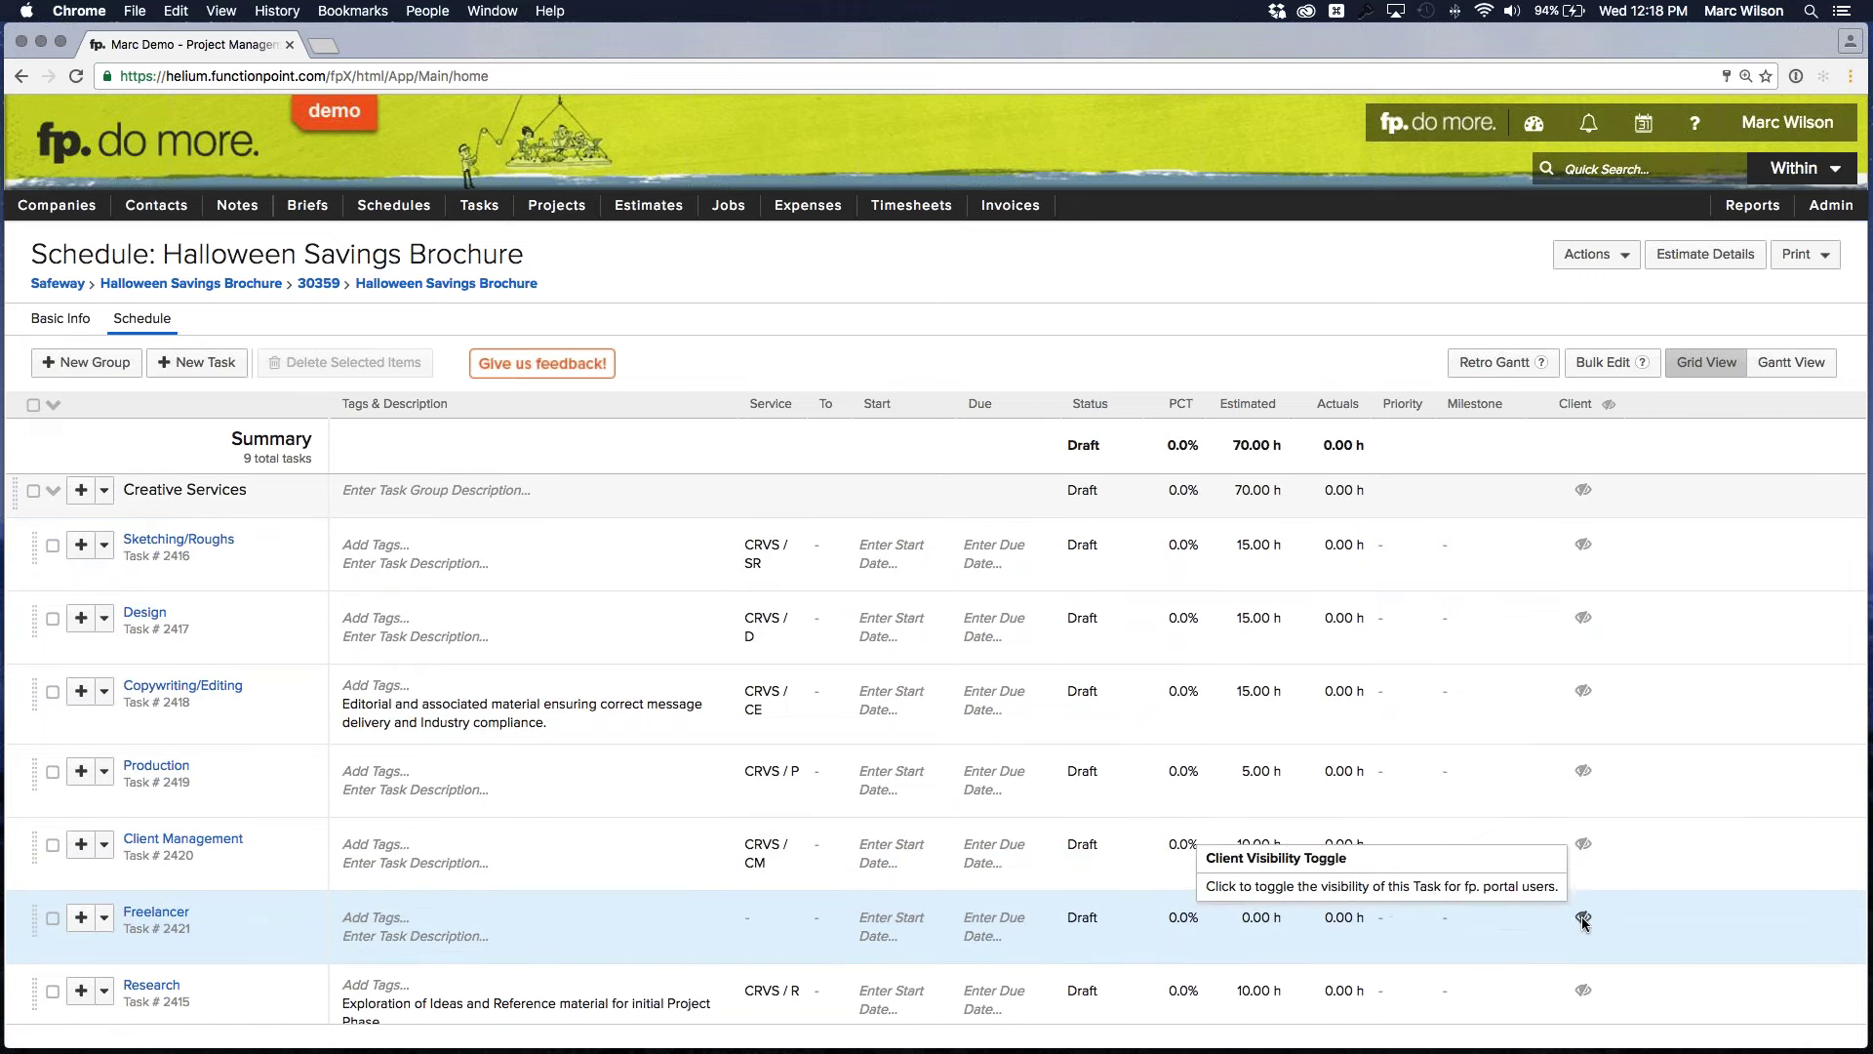
left_click(1583, 918)
left_click(1584, 920)
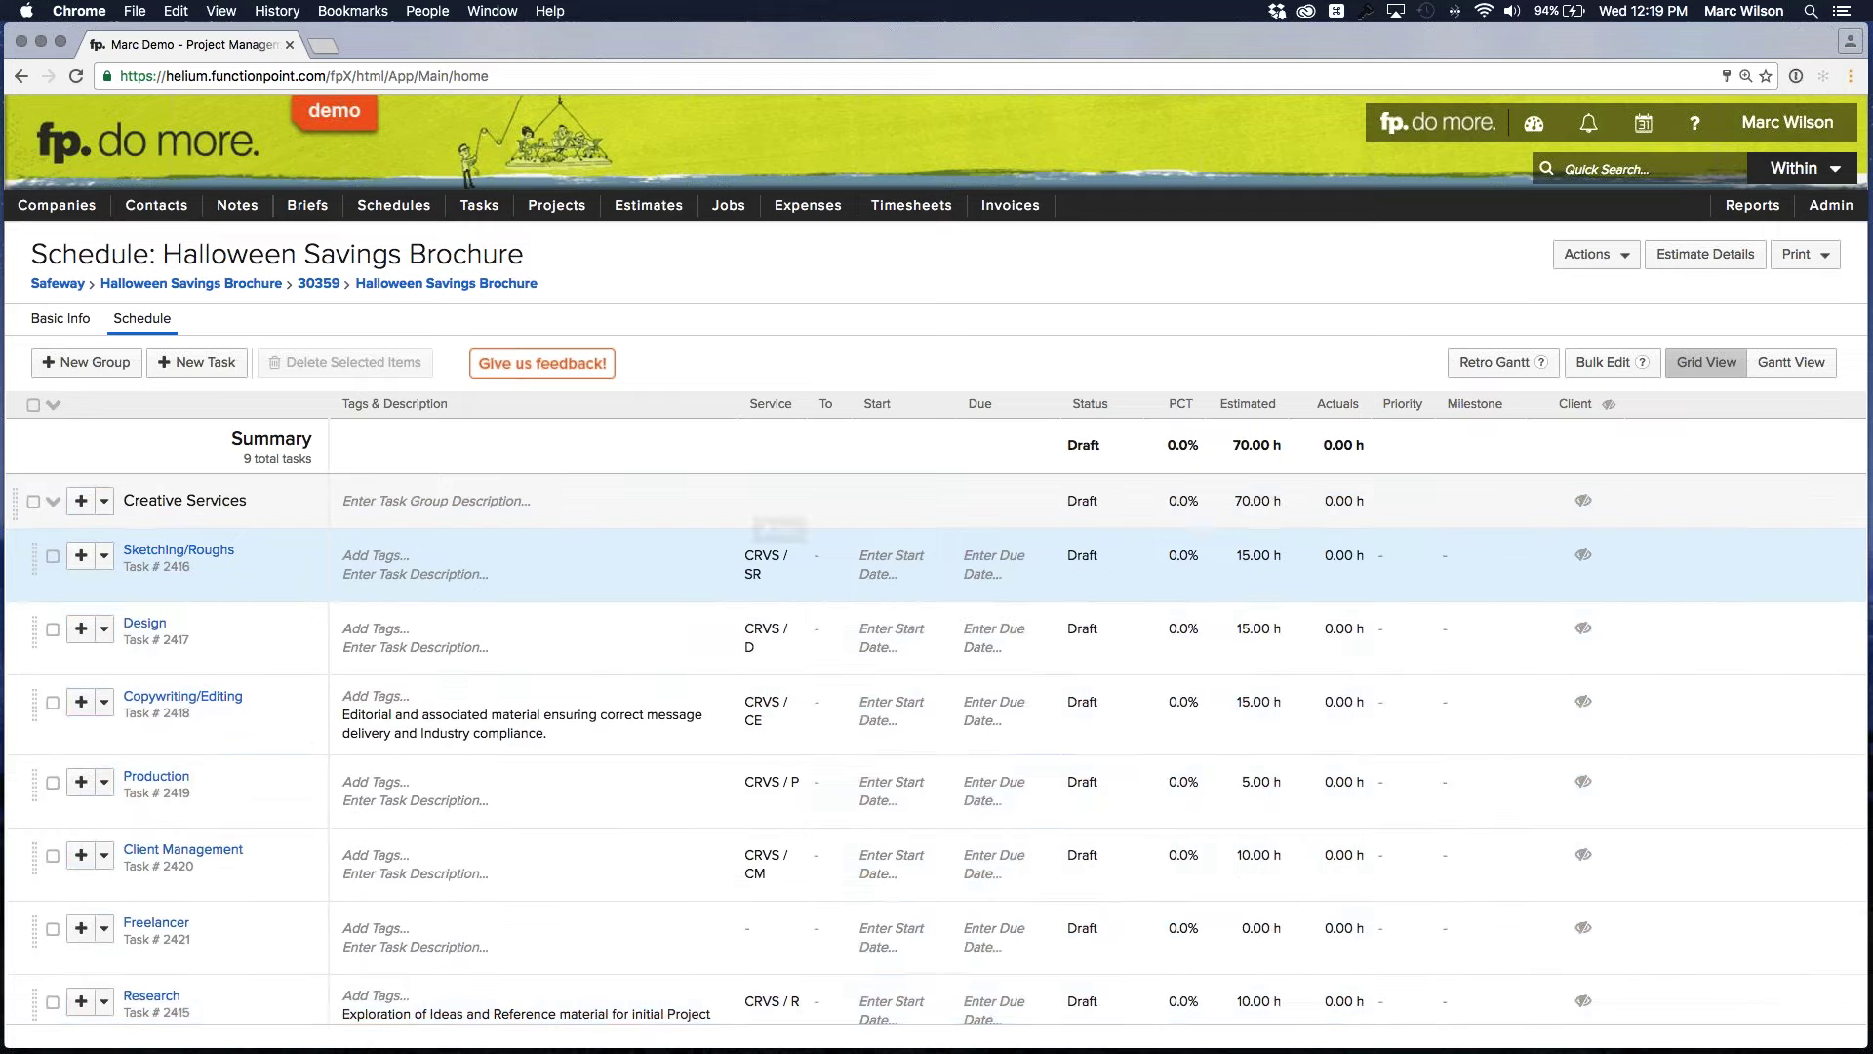
Assign a team member to the Sketching/Roughs task, check its status options, then open the dashboards list
left_click(826, 556)
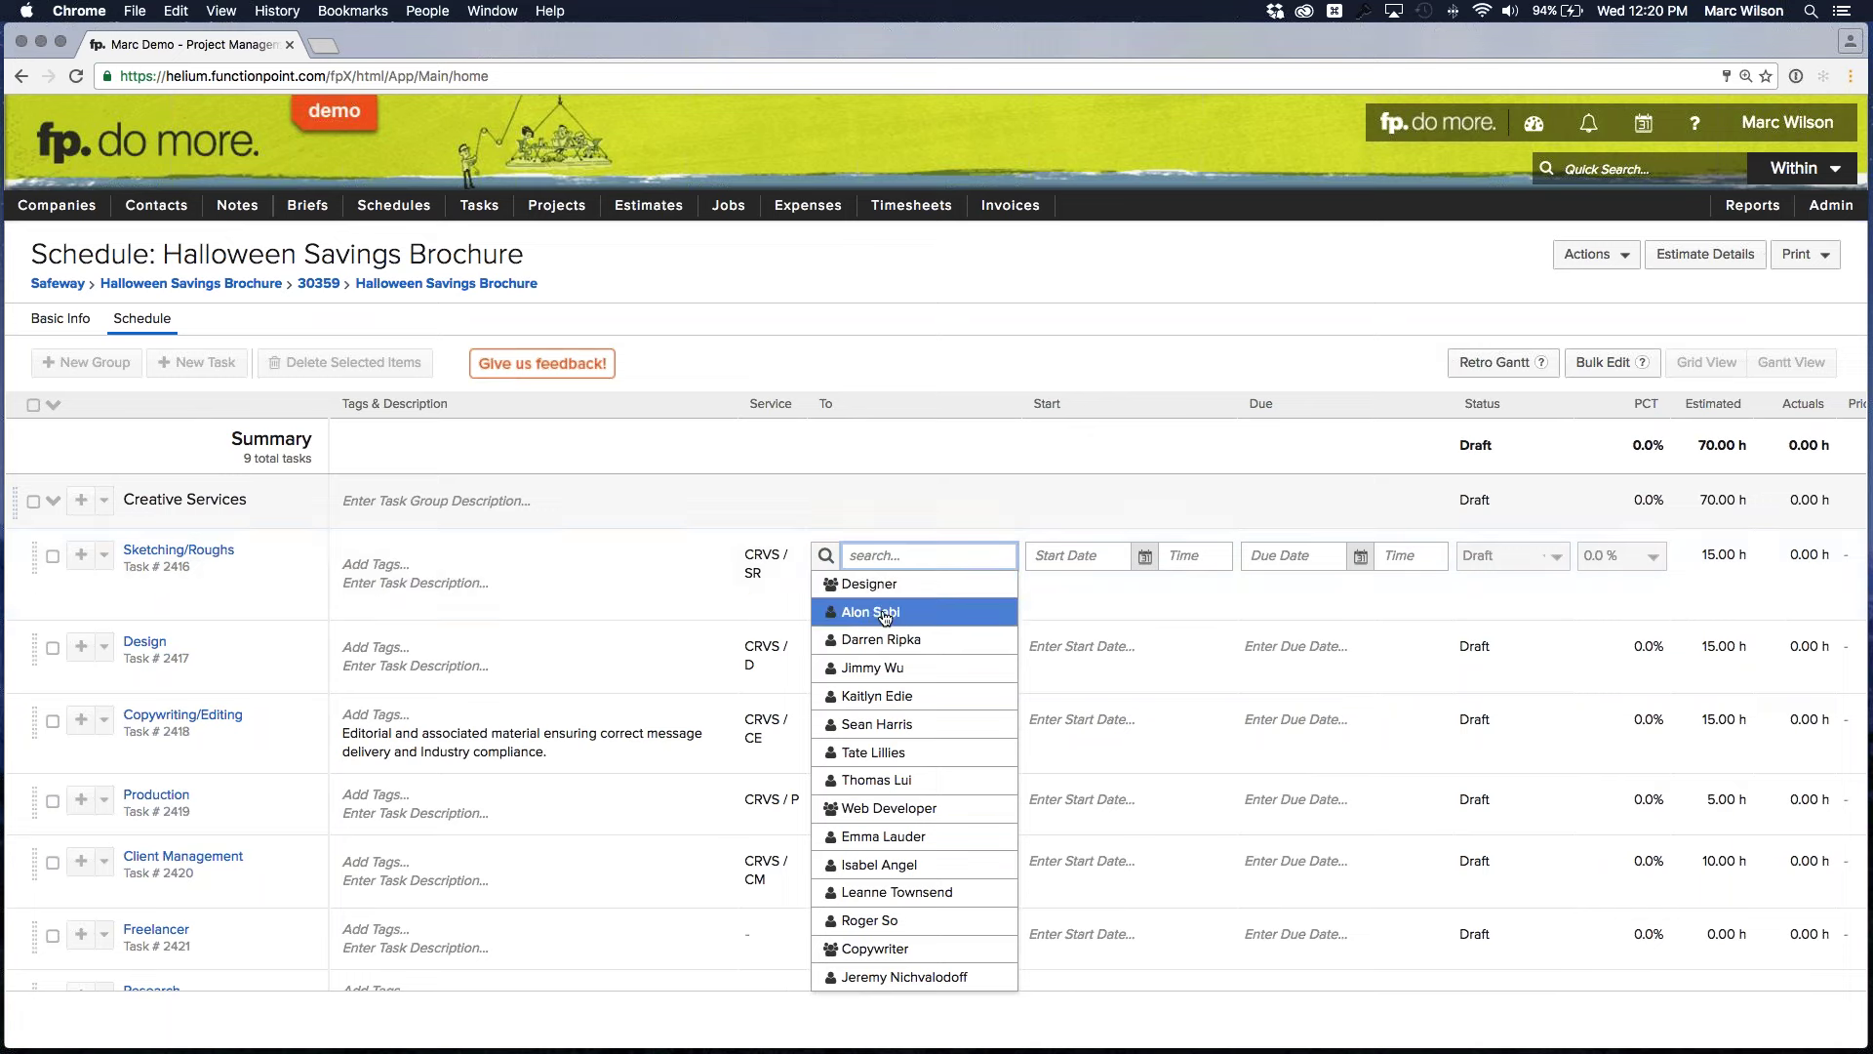
left_click(878, 611)
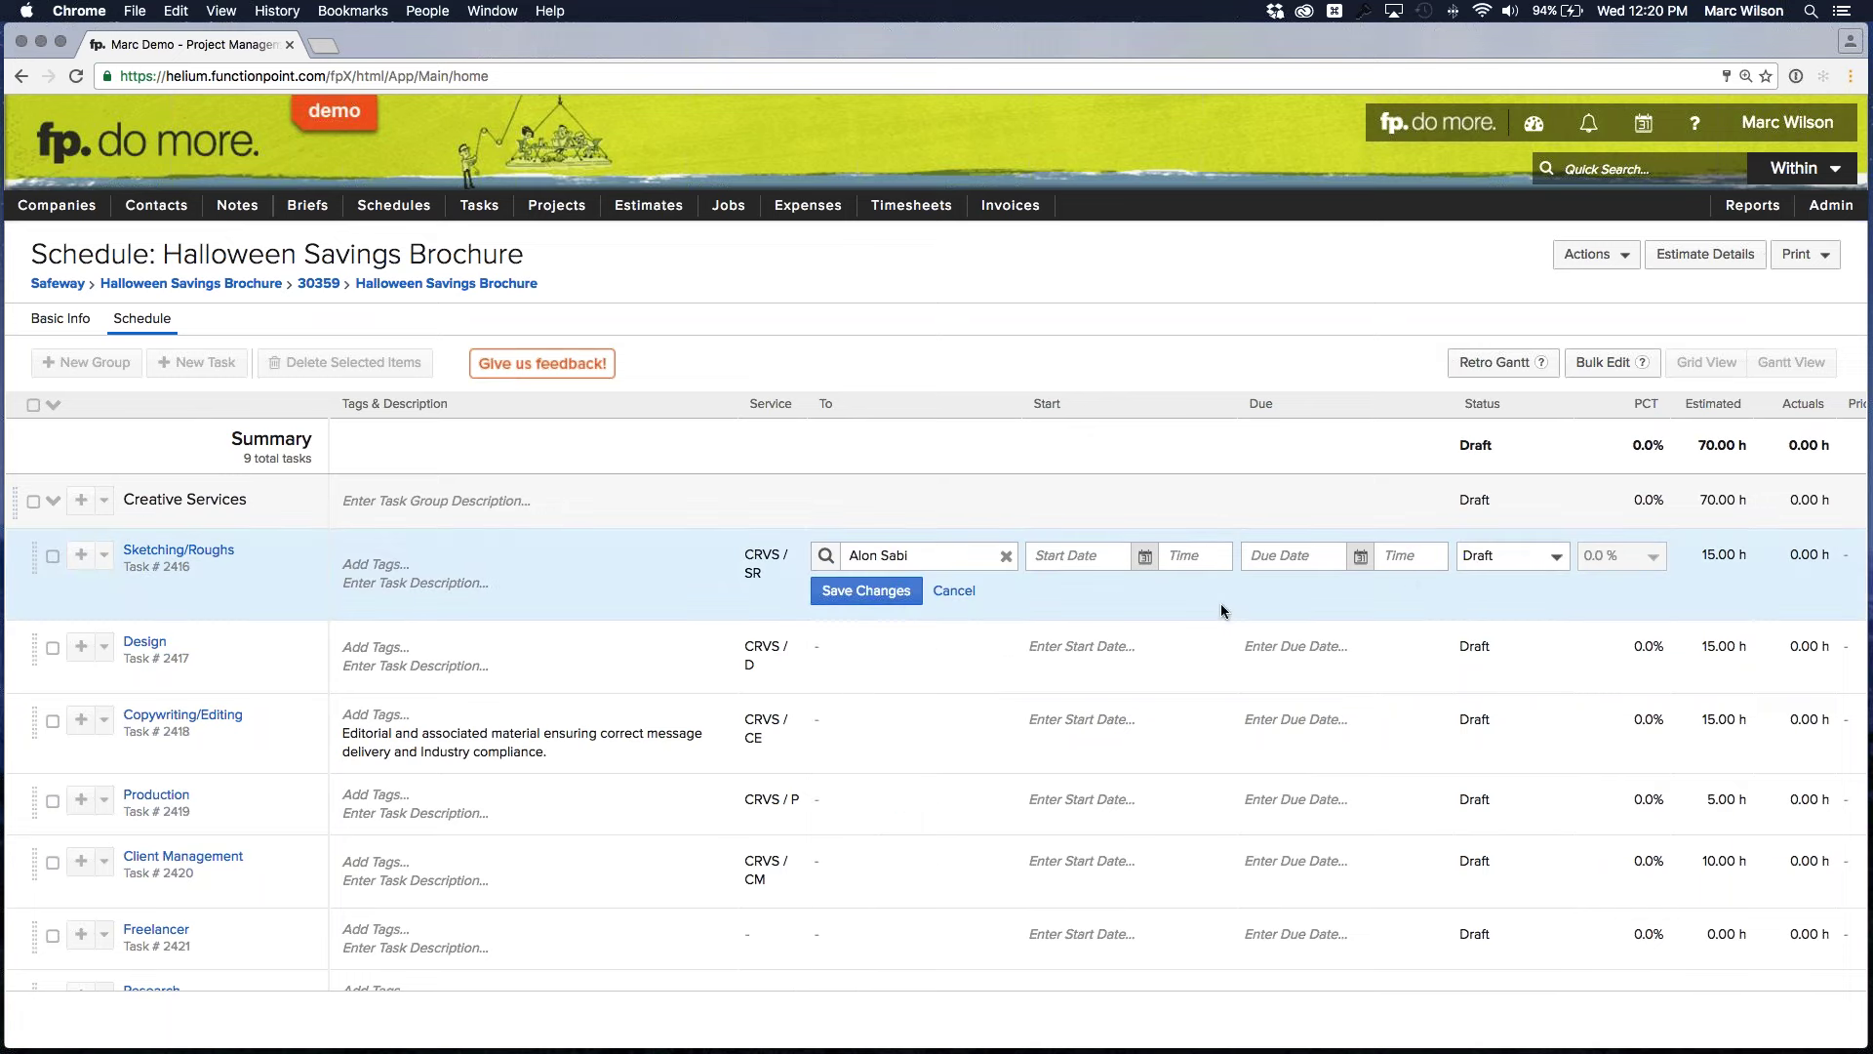
left_click(1546, 556)
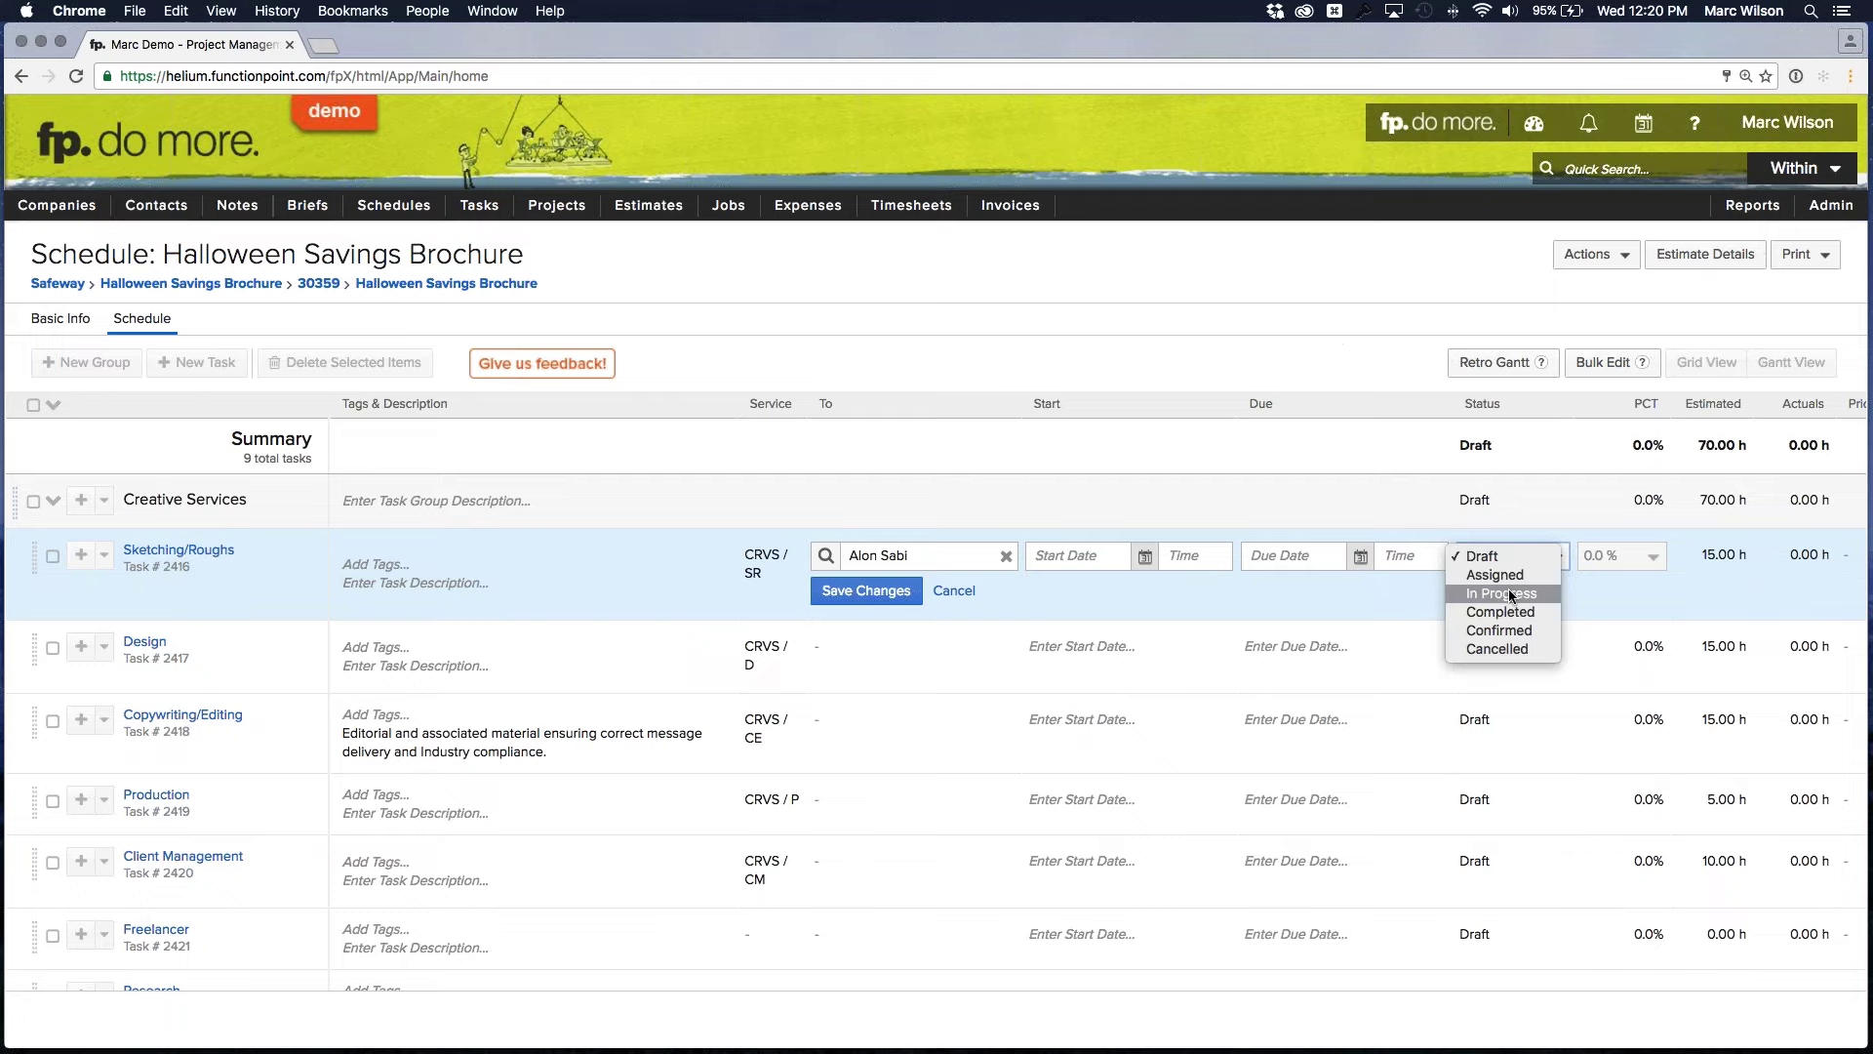
left_click(1534, 123)
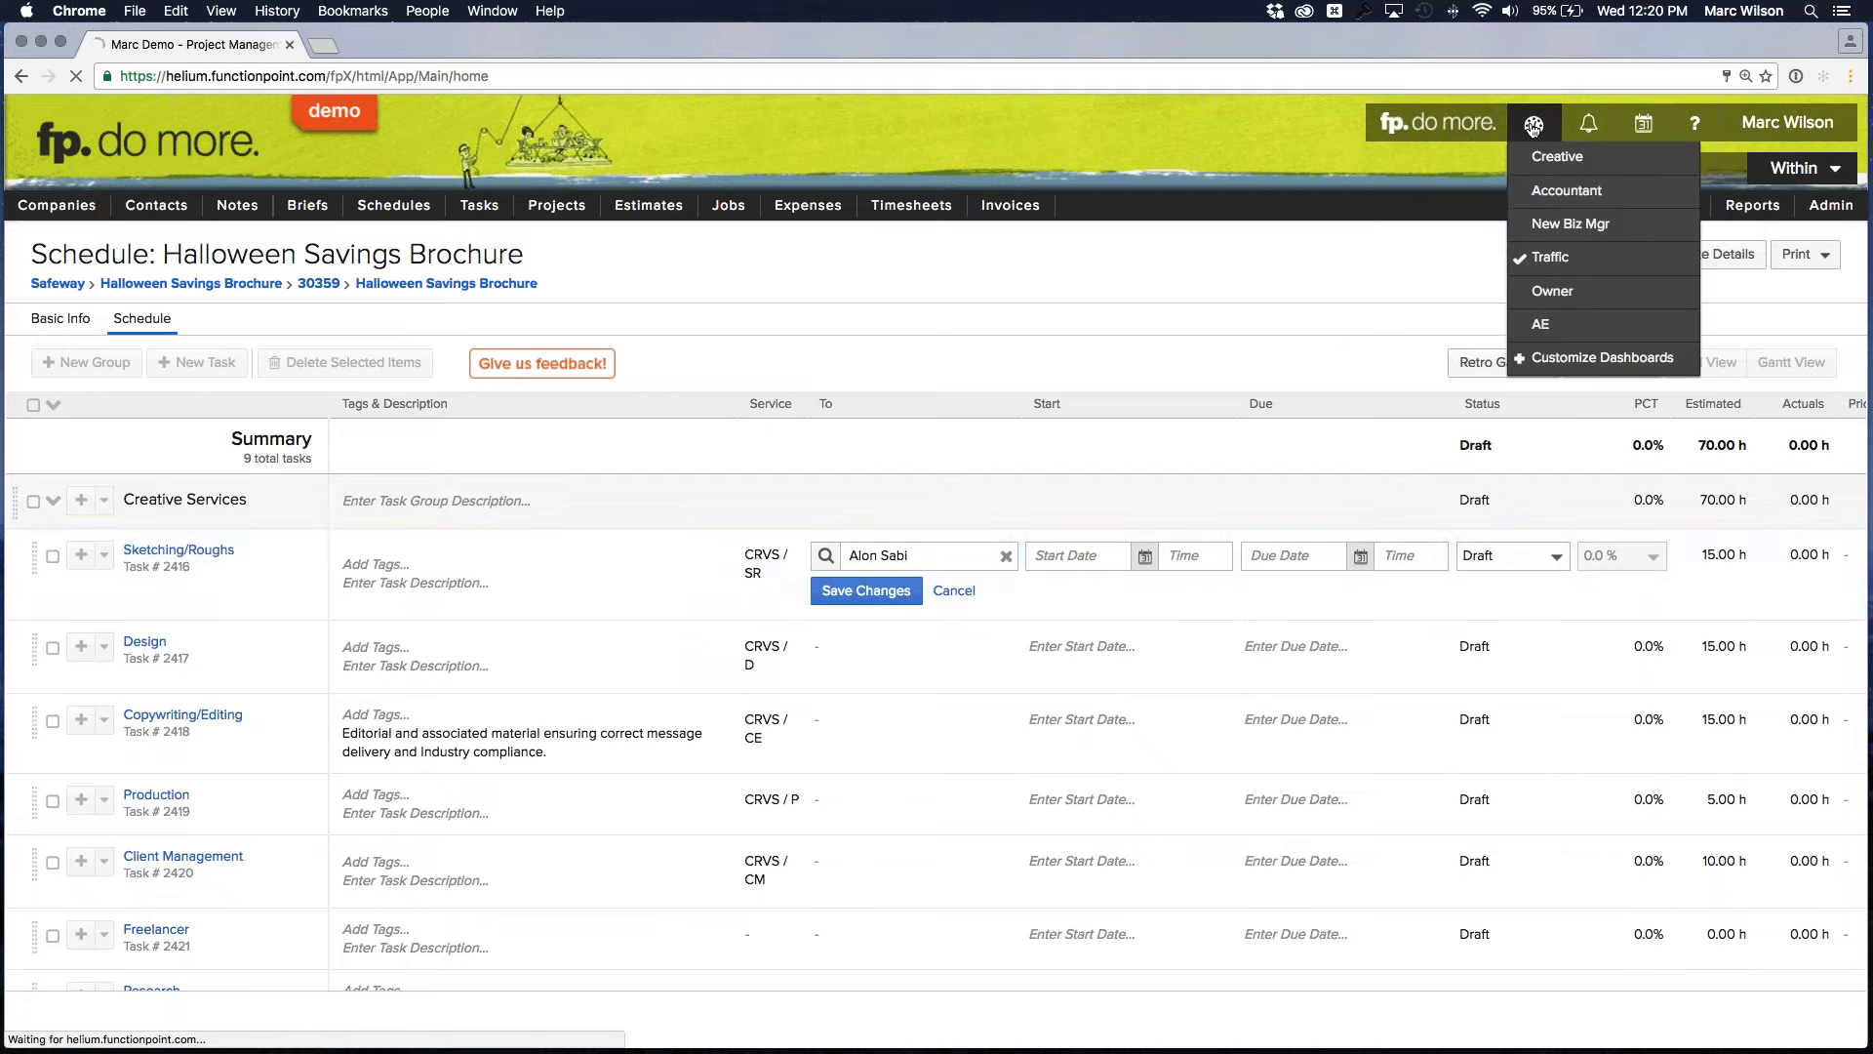
On the Creative dashboard, set task 1370's status to Assigned, then back to In Progress
left_click(1557, 157)
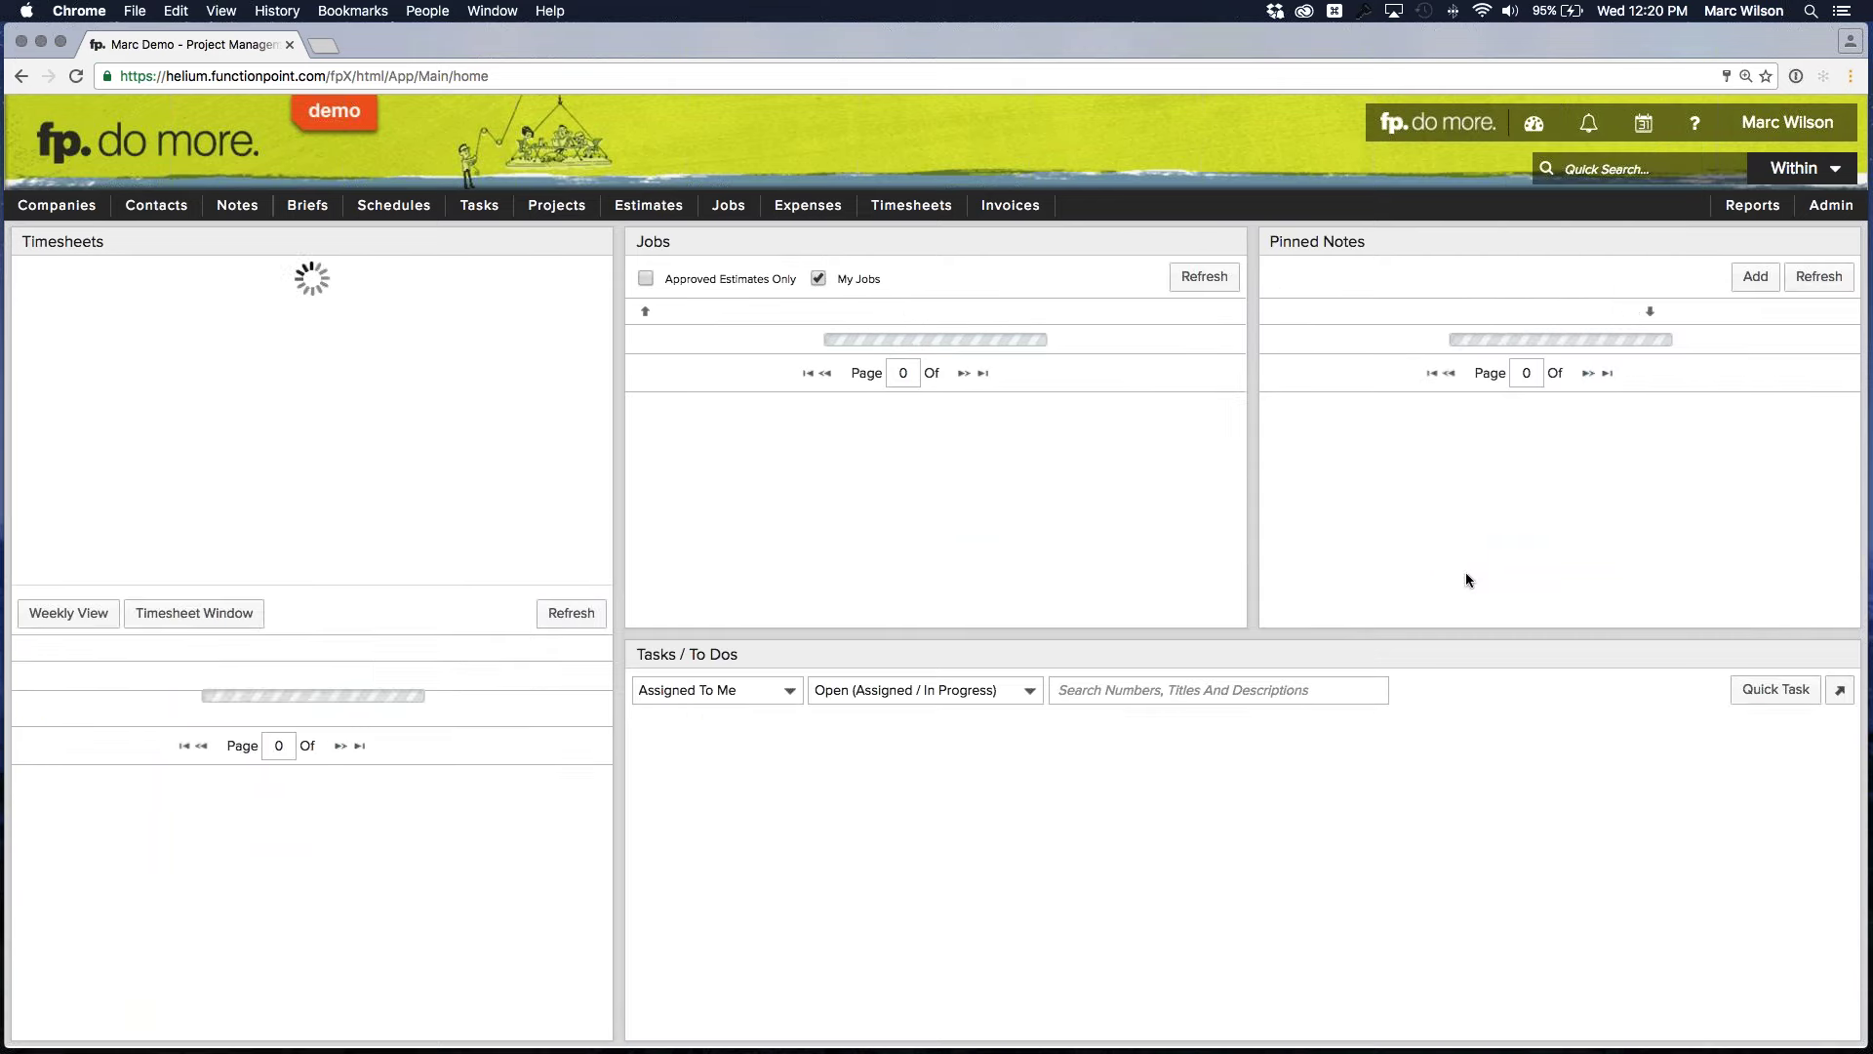
left_click(1778, 759)
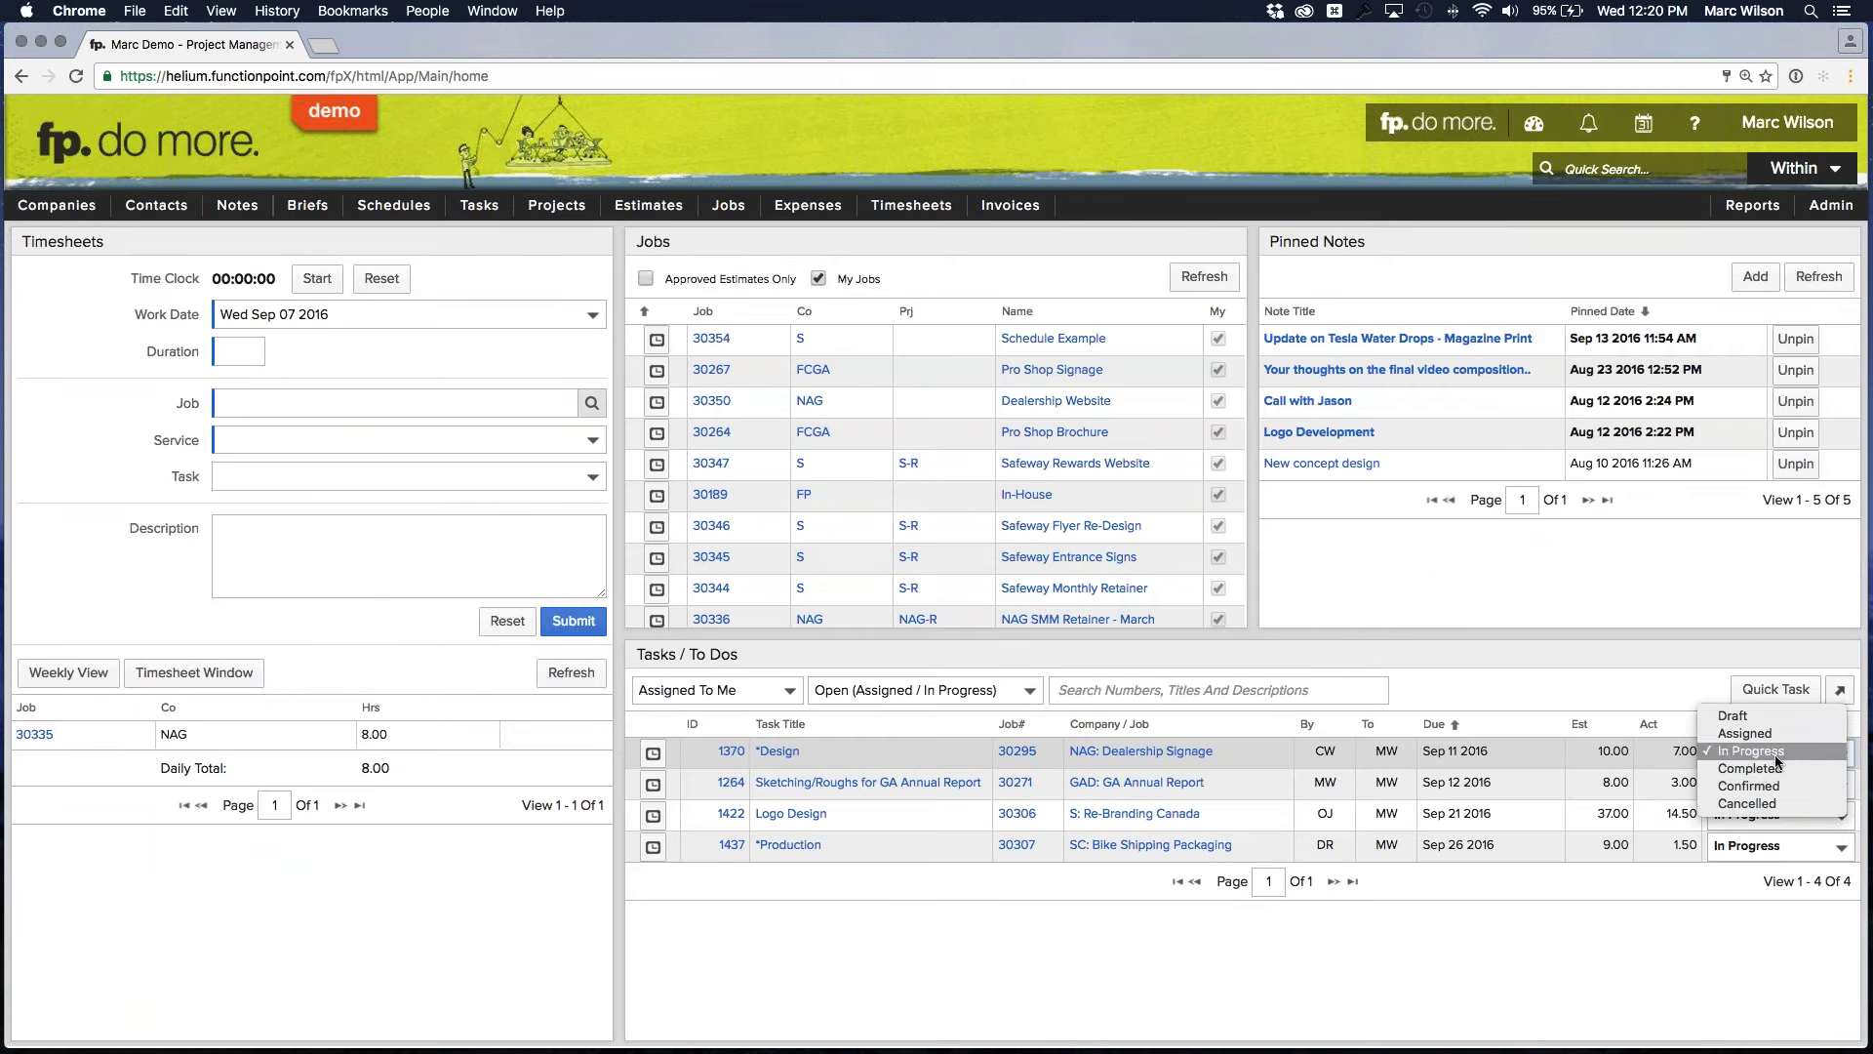
left_click(1743, 732)
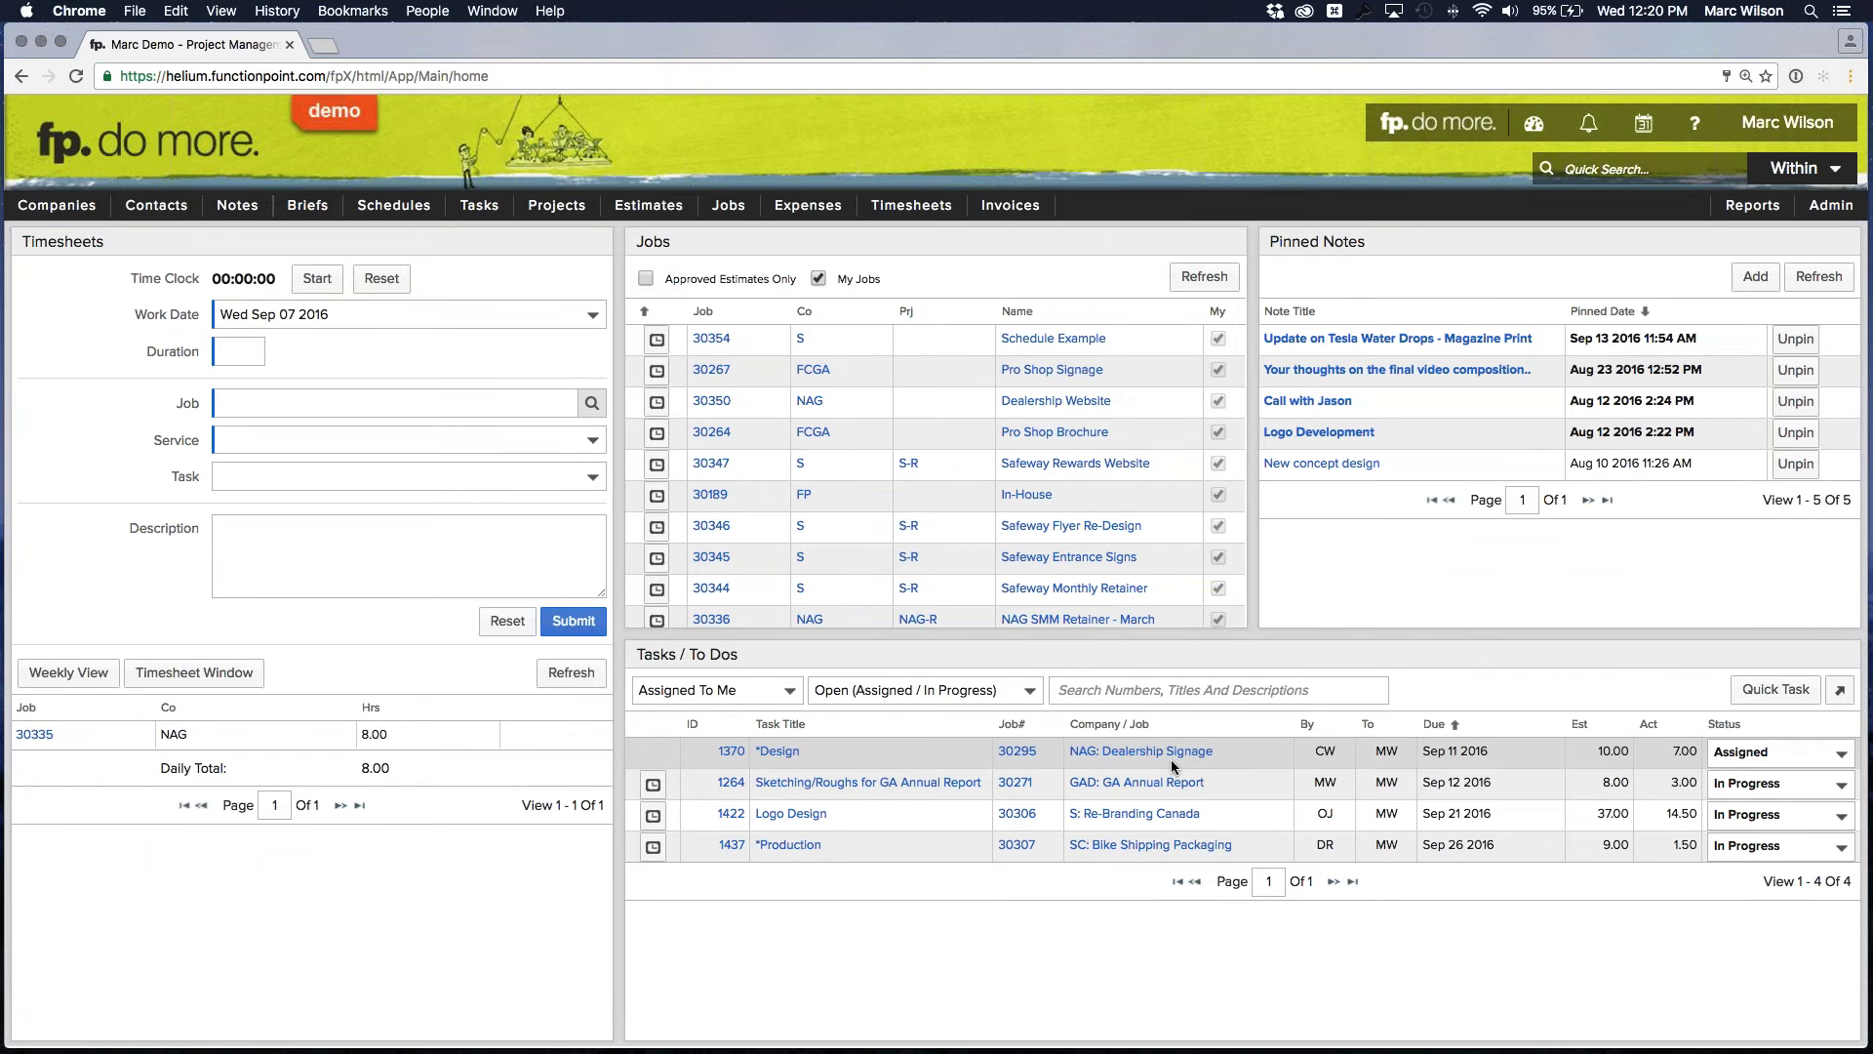
left_click(1776, 757)
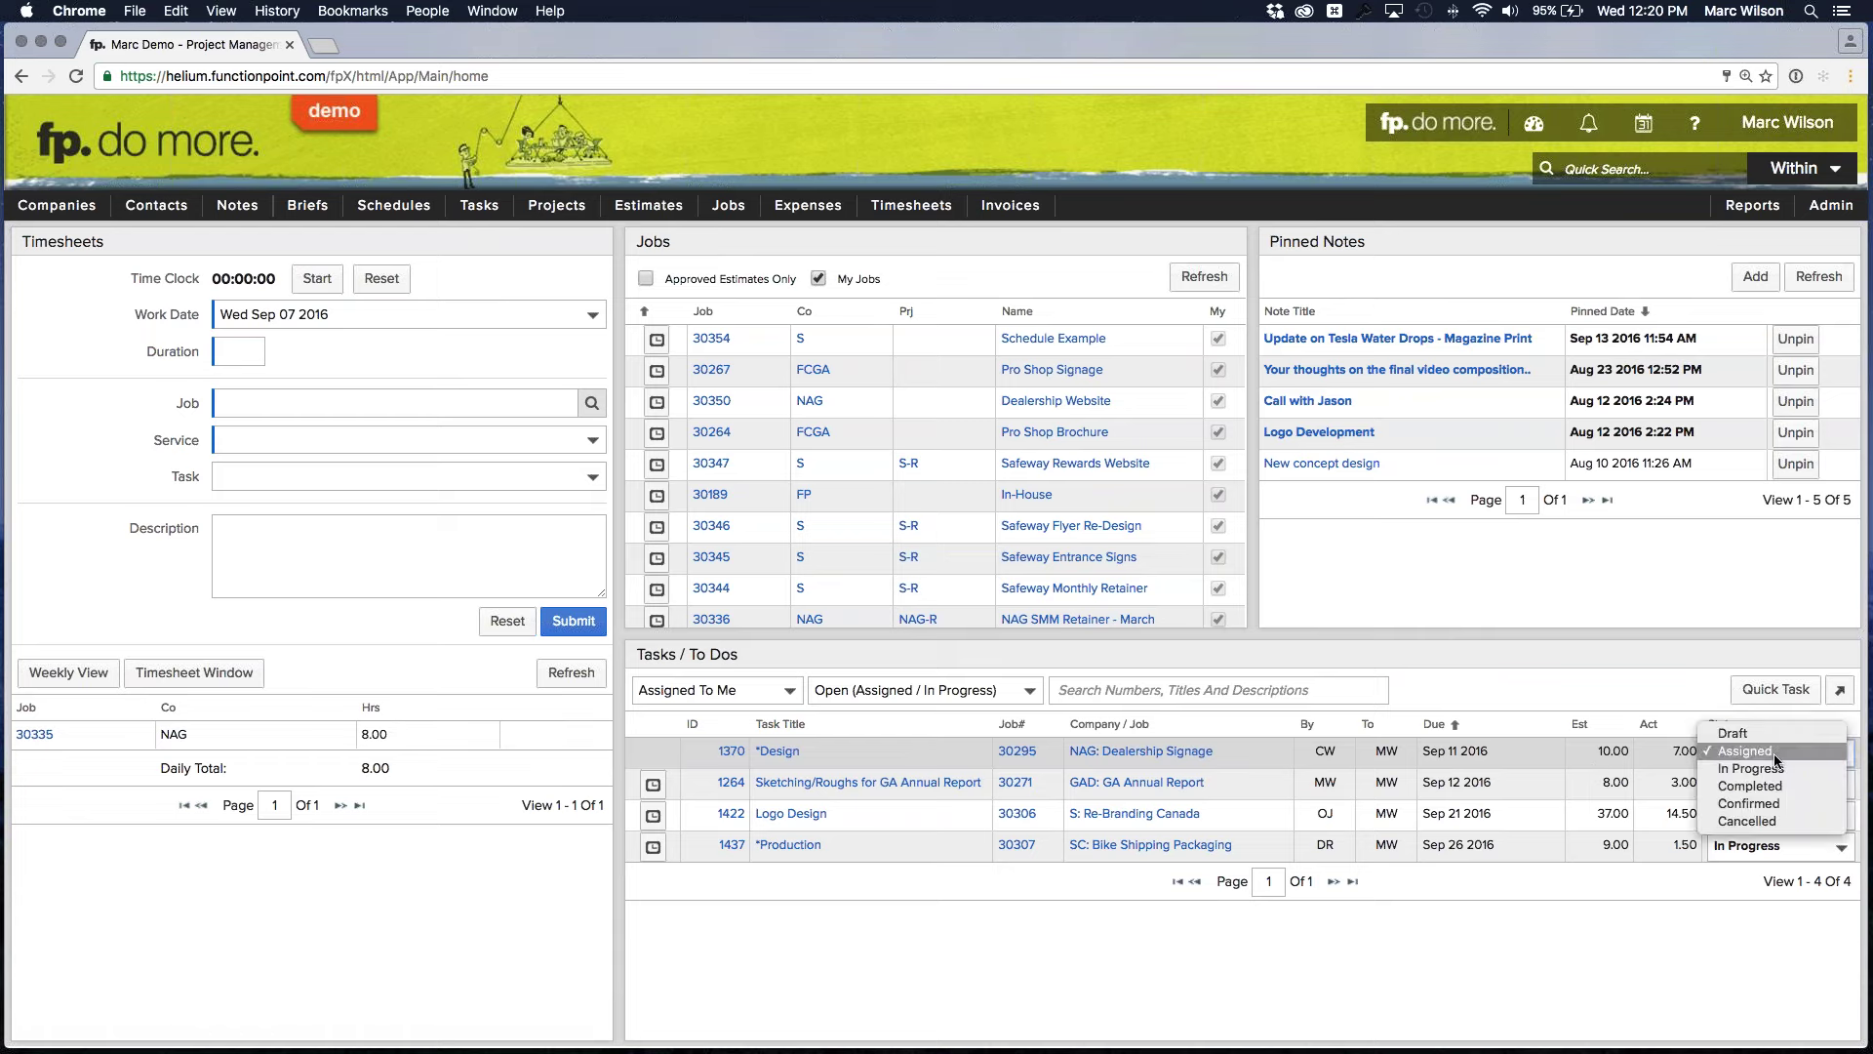
left_click(1772, 768)
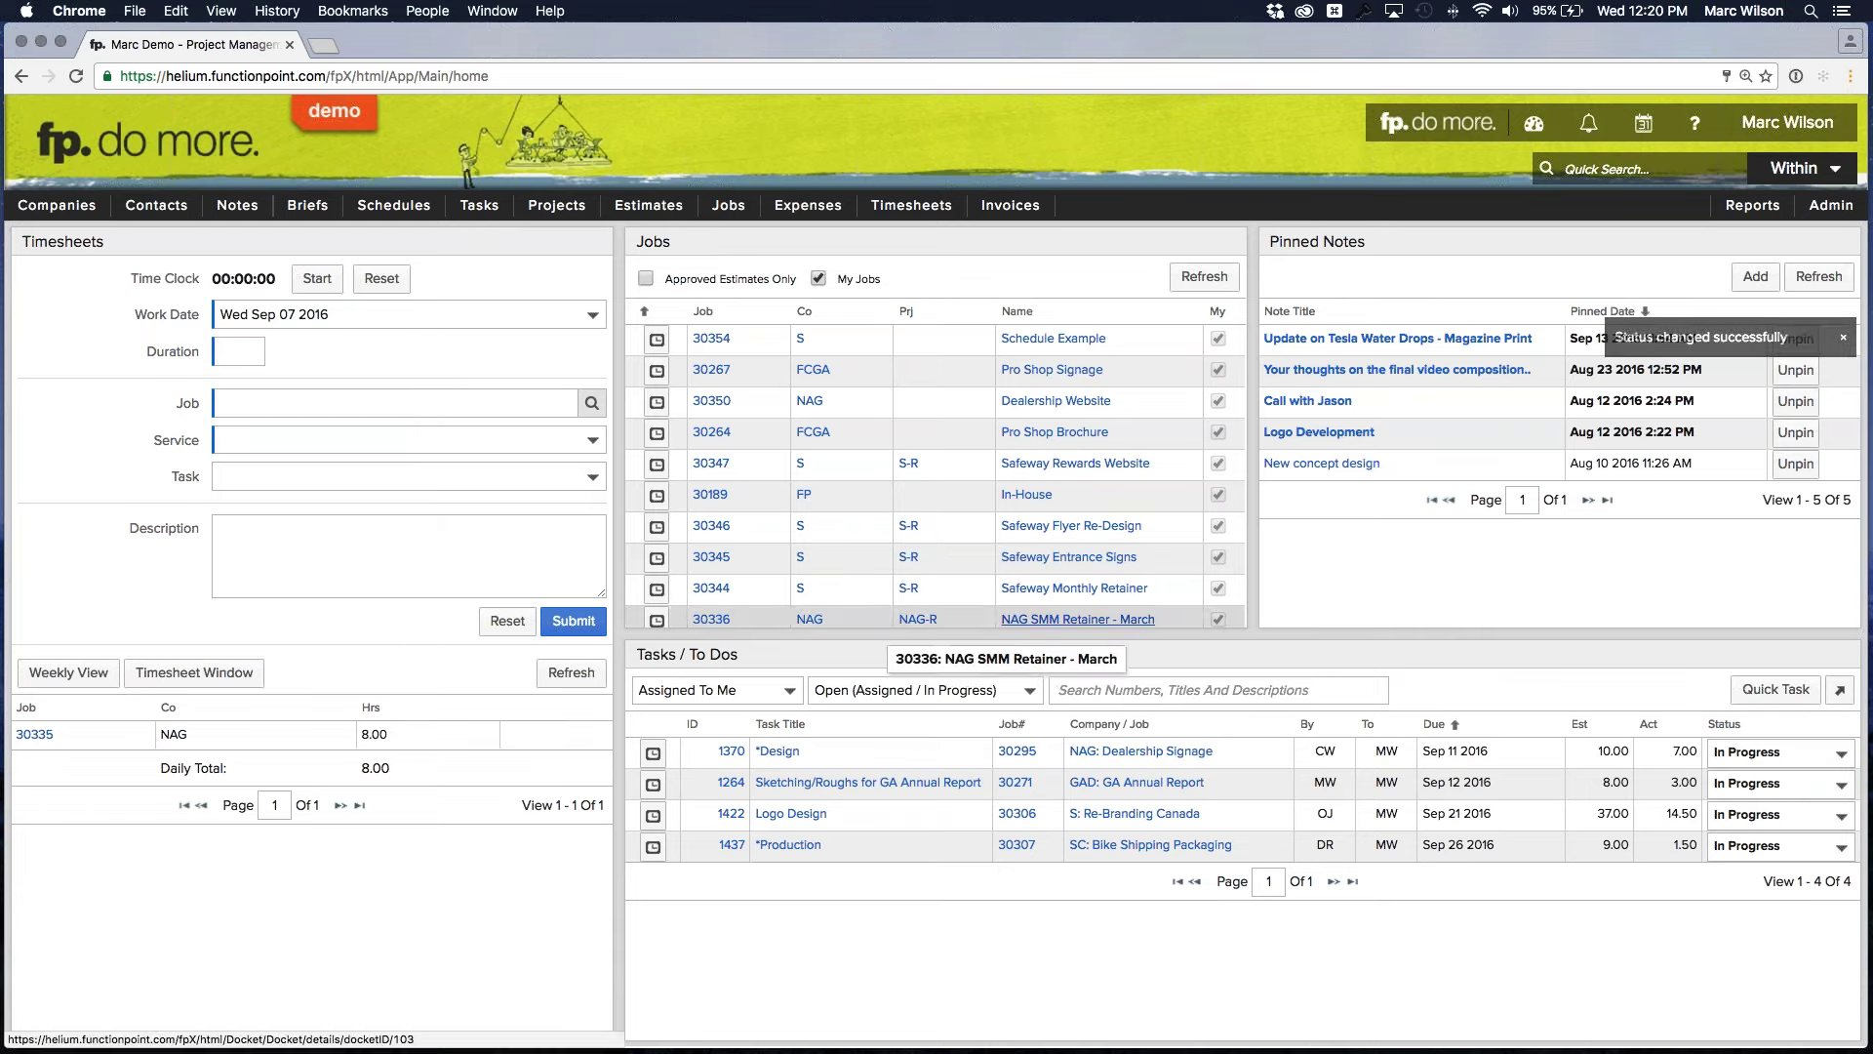
Pick Halloween Savings Brochure under Schedules > View Schedule to reopen its schedule grid
mouse_move(408, 215)
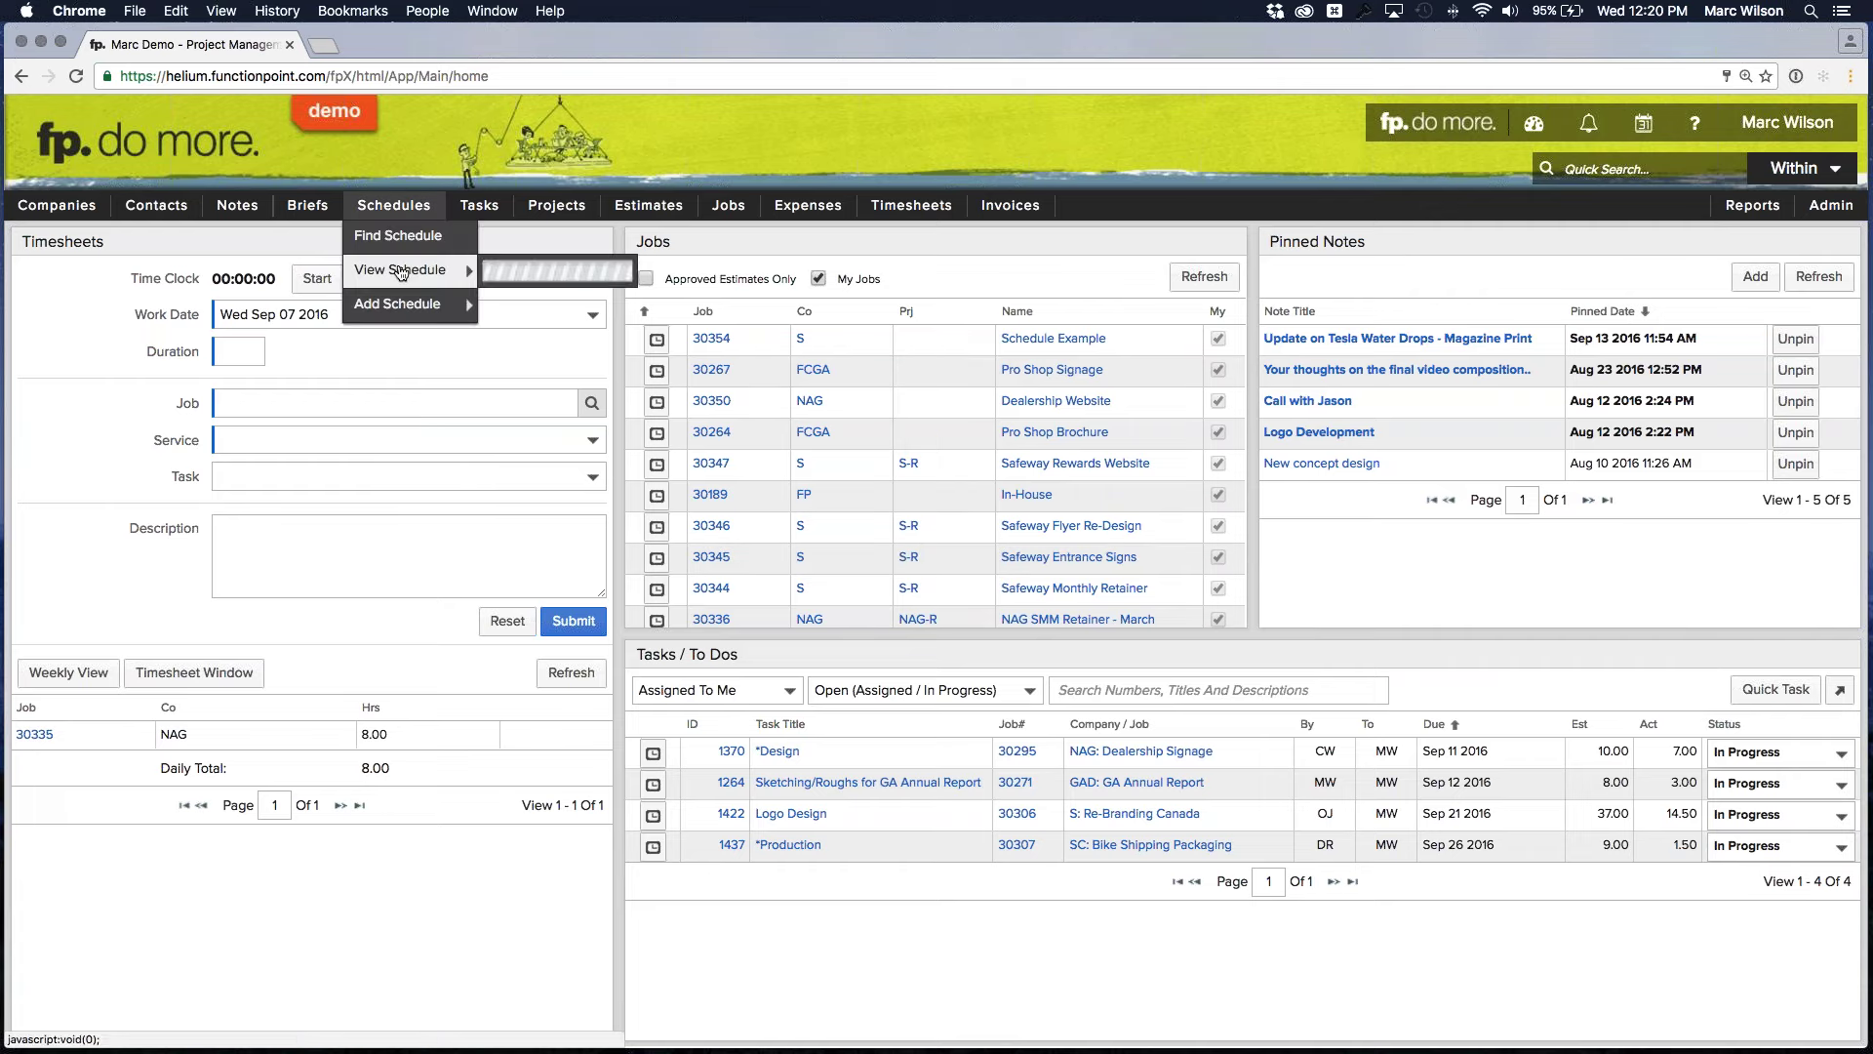
mouse_move(429, 269)
left_click(601, 271)
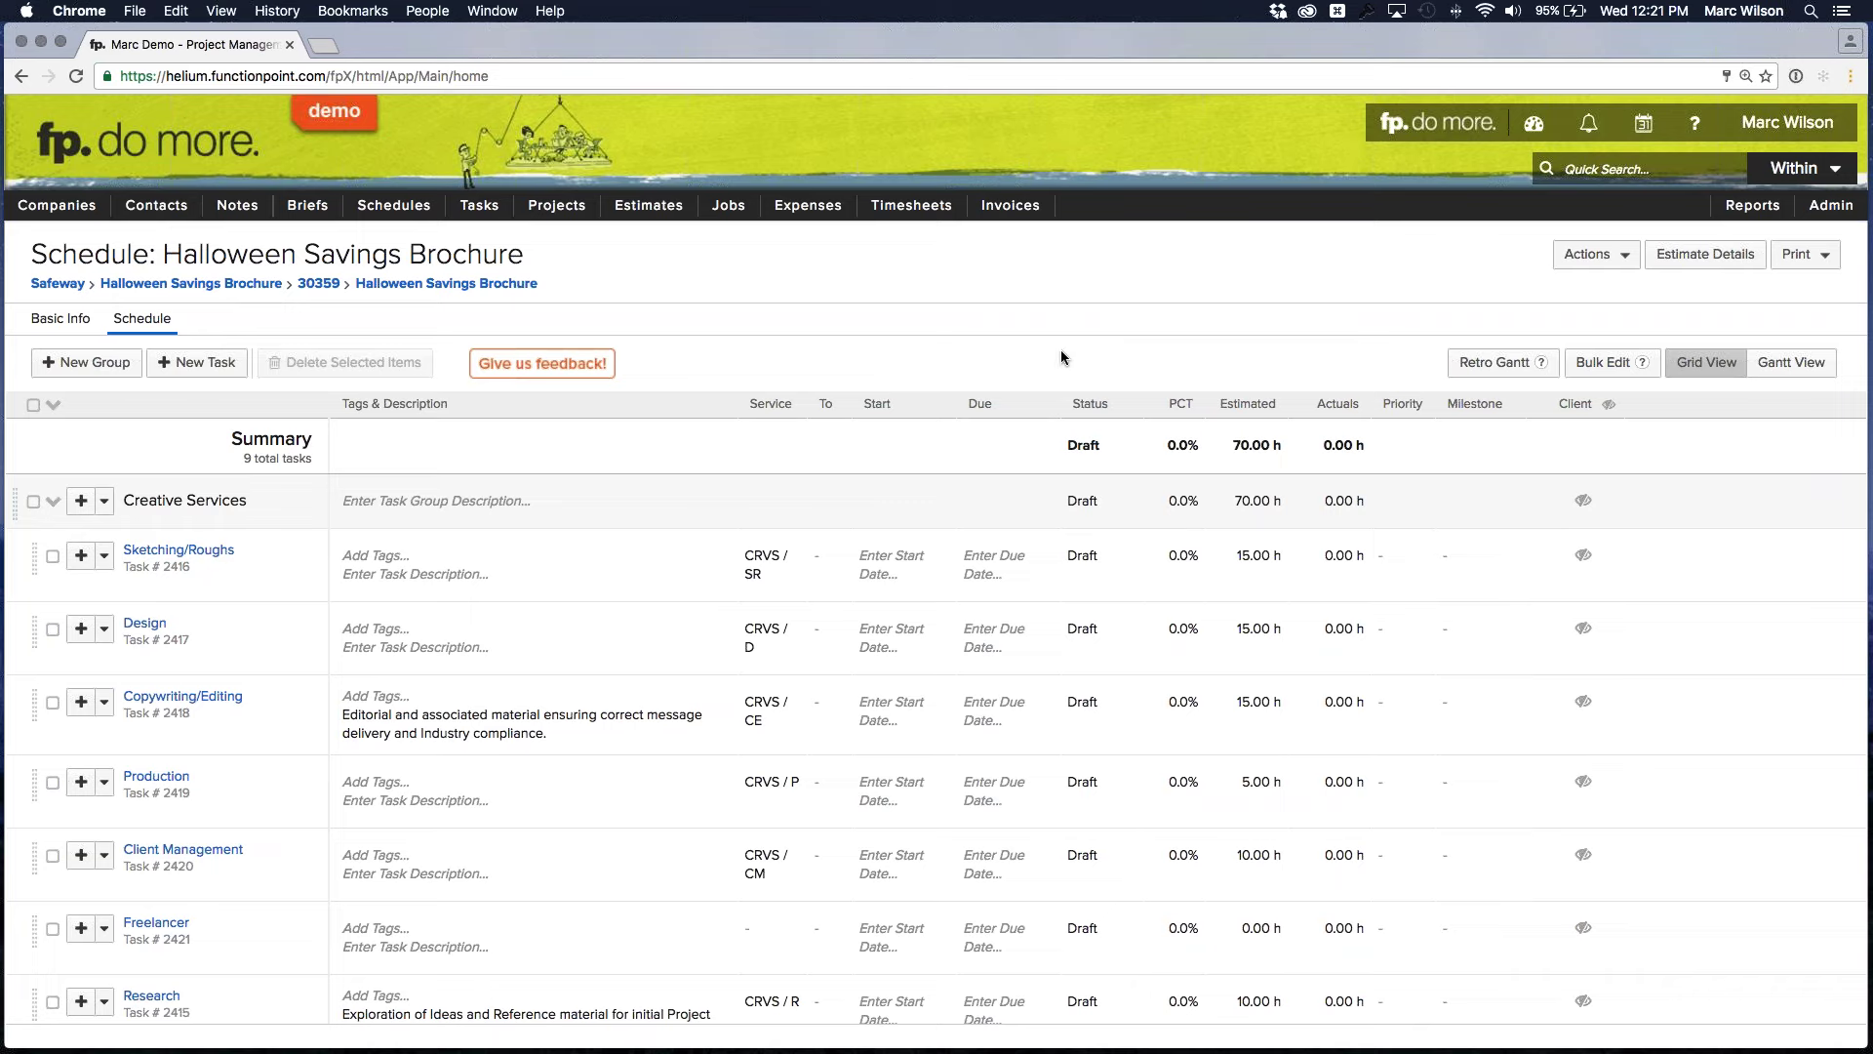
Give Sketching/Roughs a team-member assignee, start Sep 07 and due Sep 09 2016, and save
left_click(920, 558)
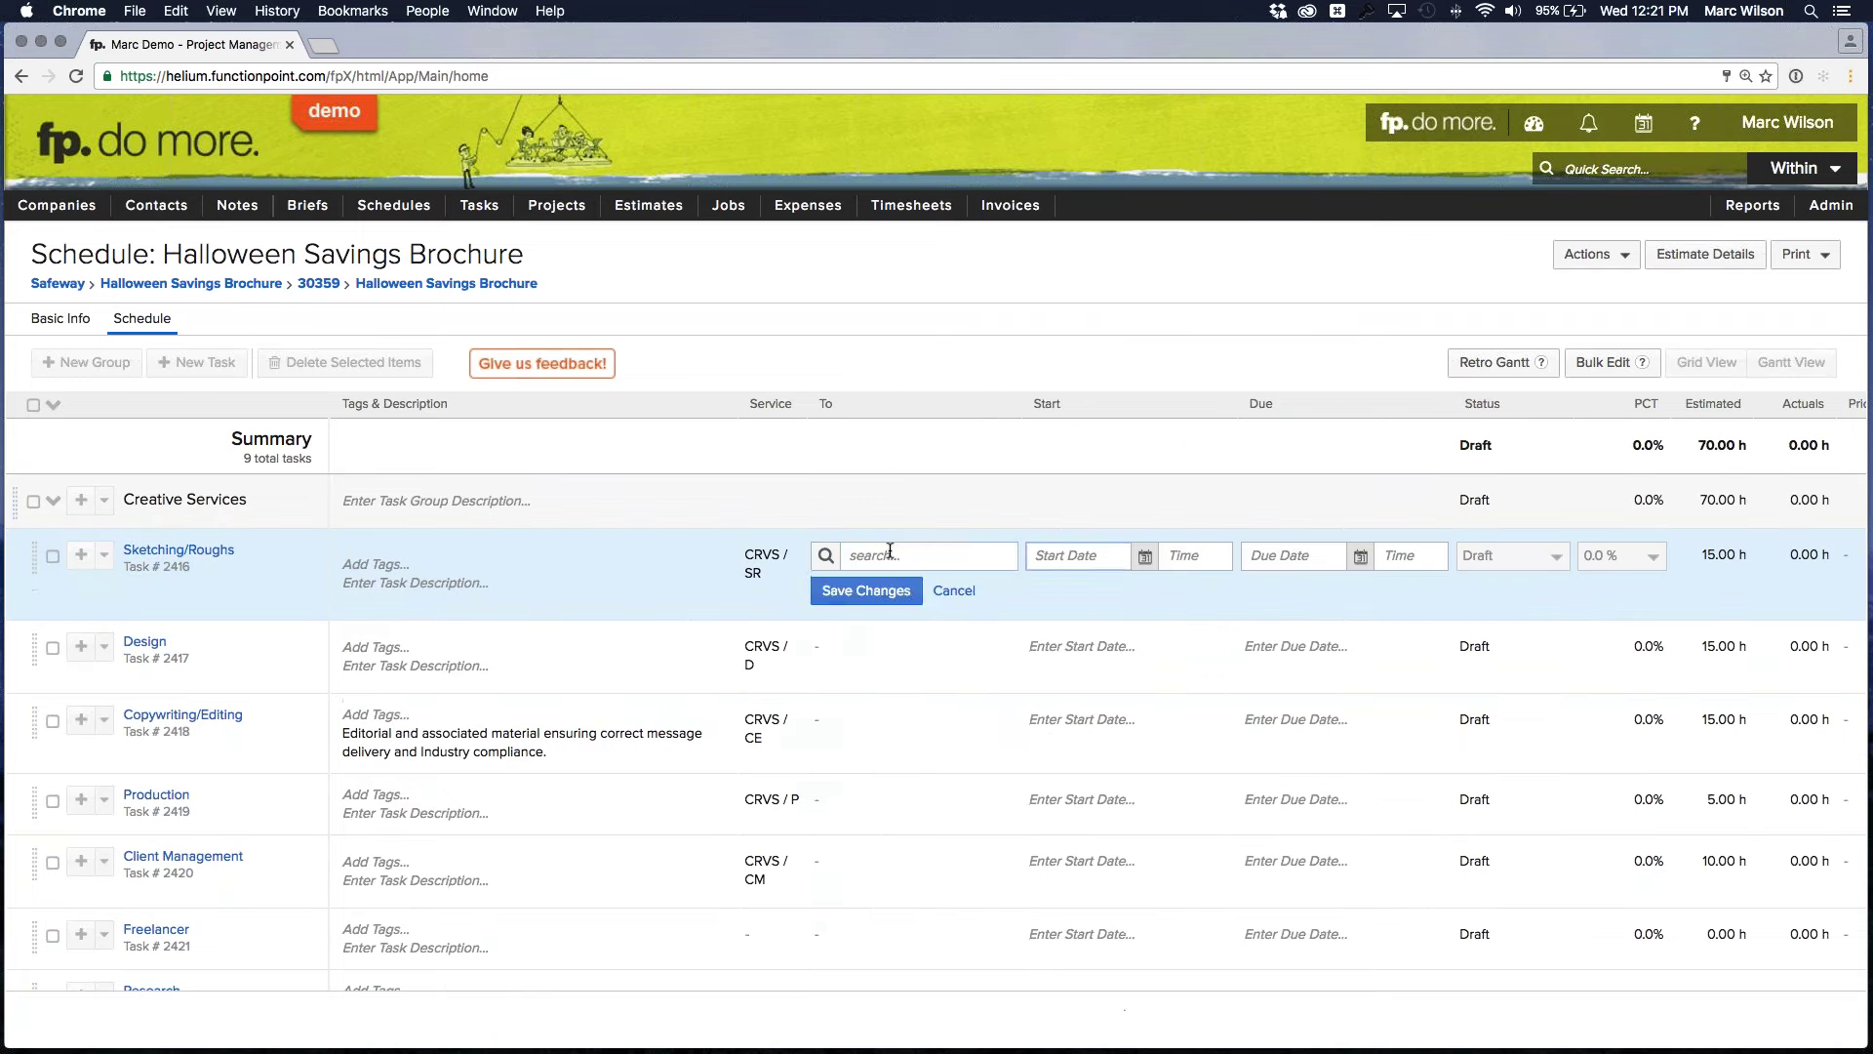
left_click(920, 555)
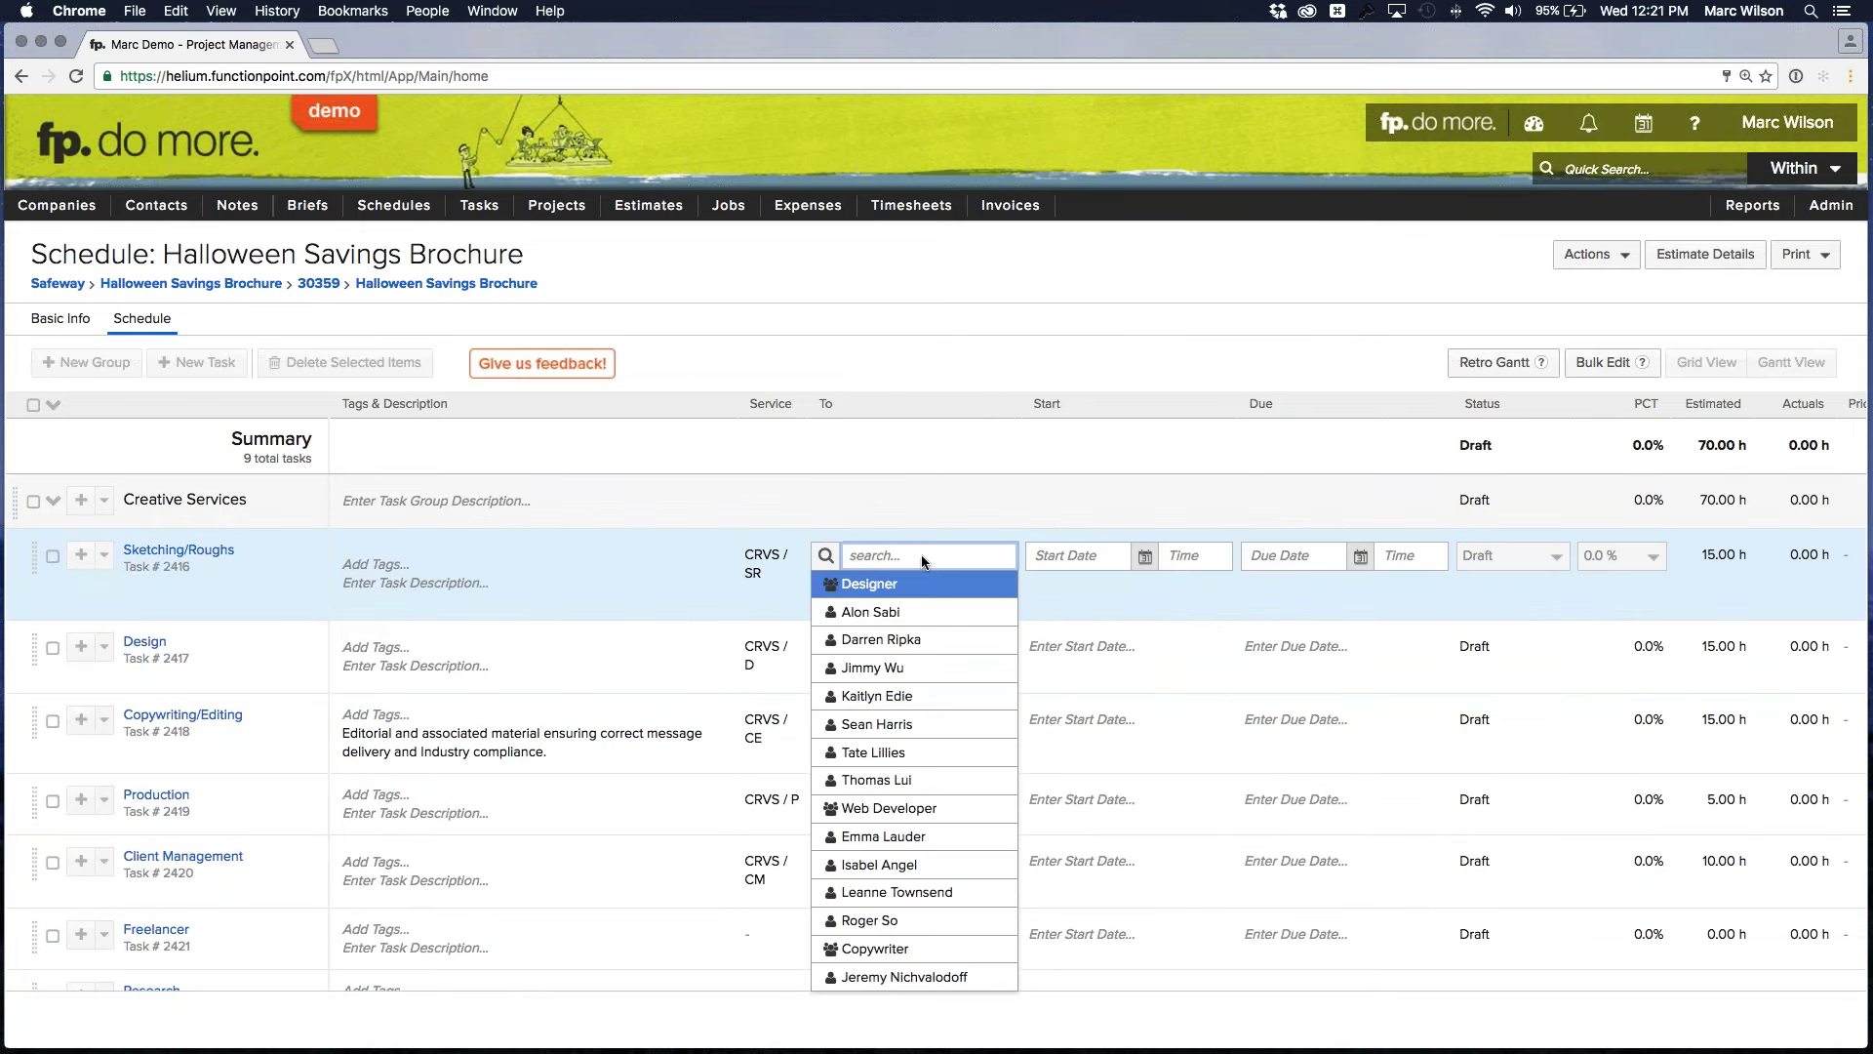
left_click(908, 640)
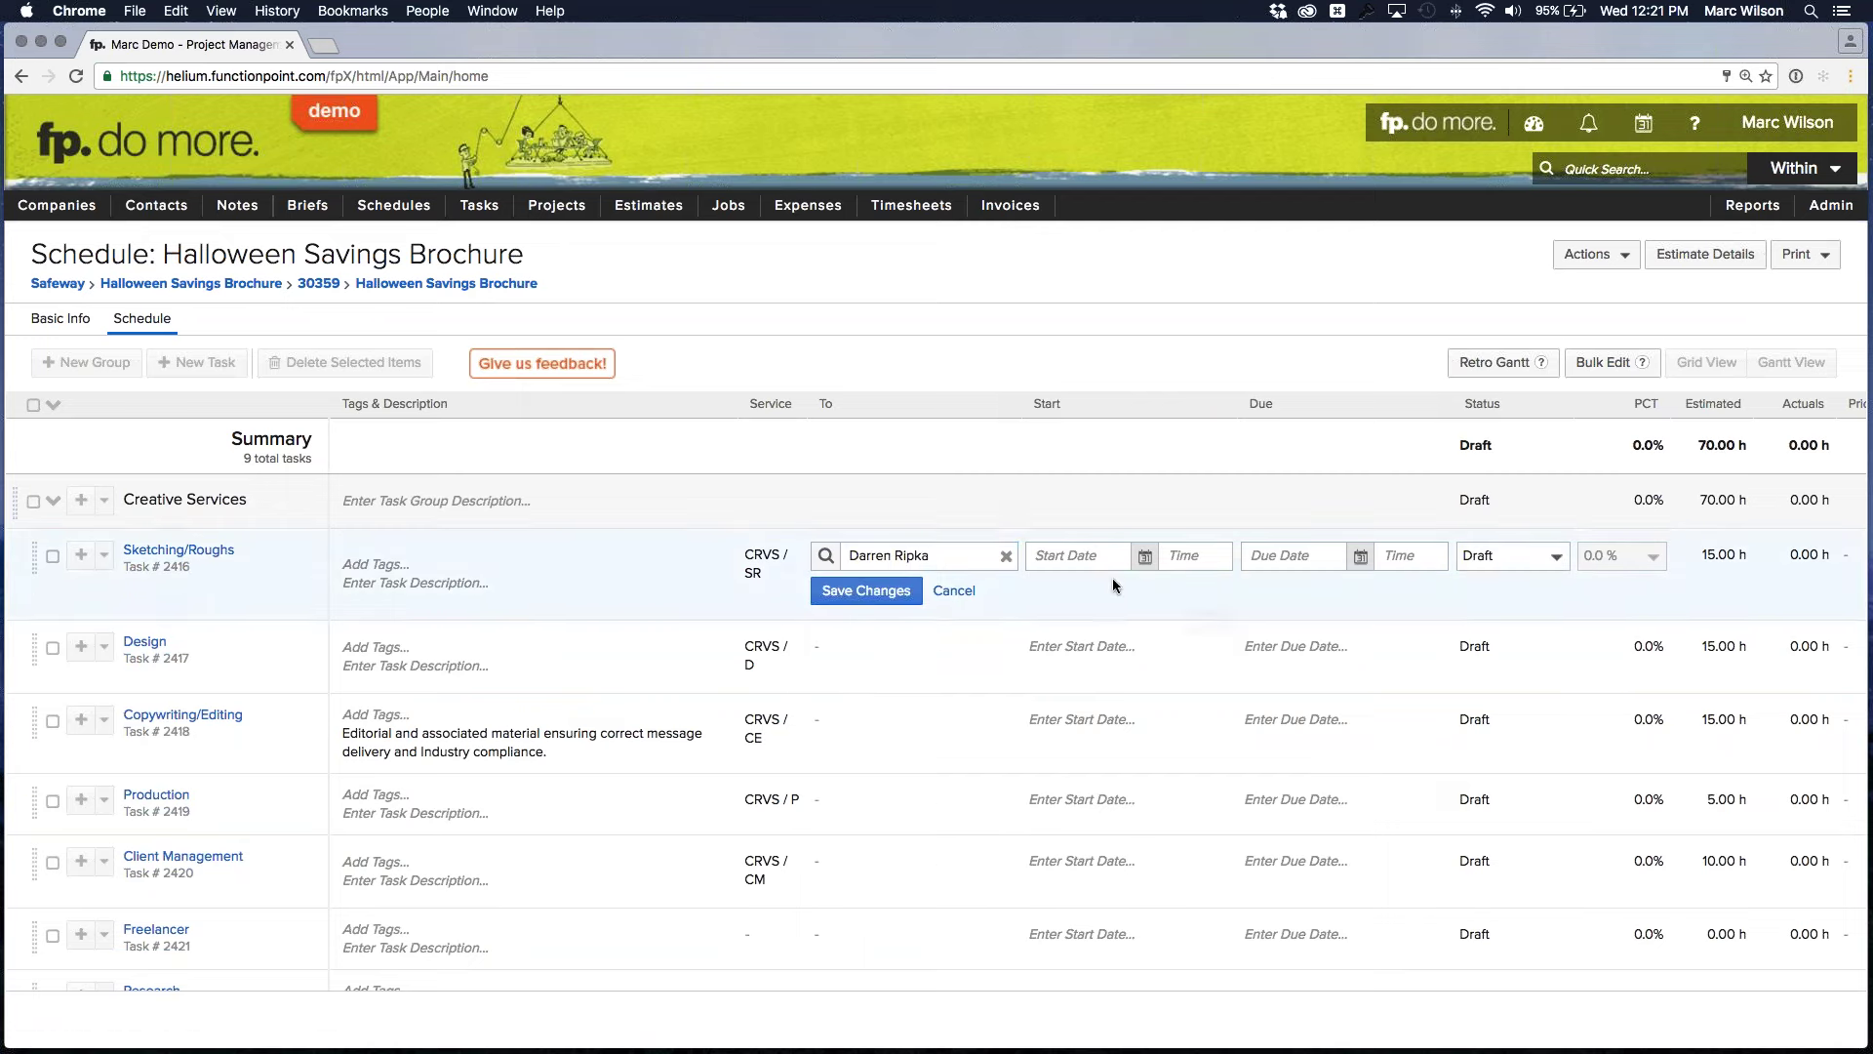
left_click(1145, 556)
left_click(1144, 682)
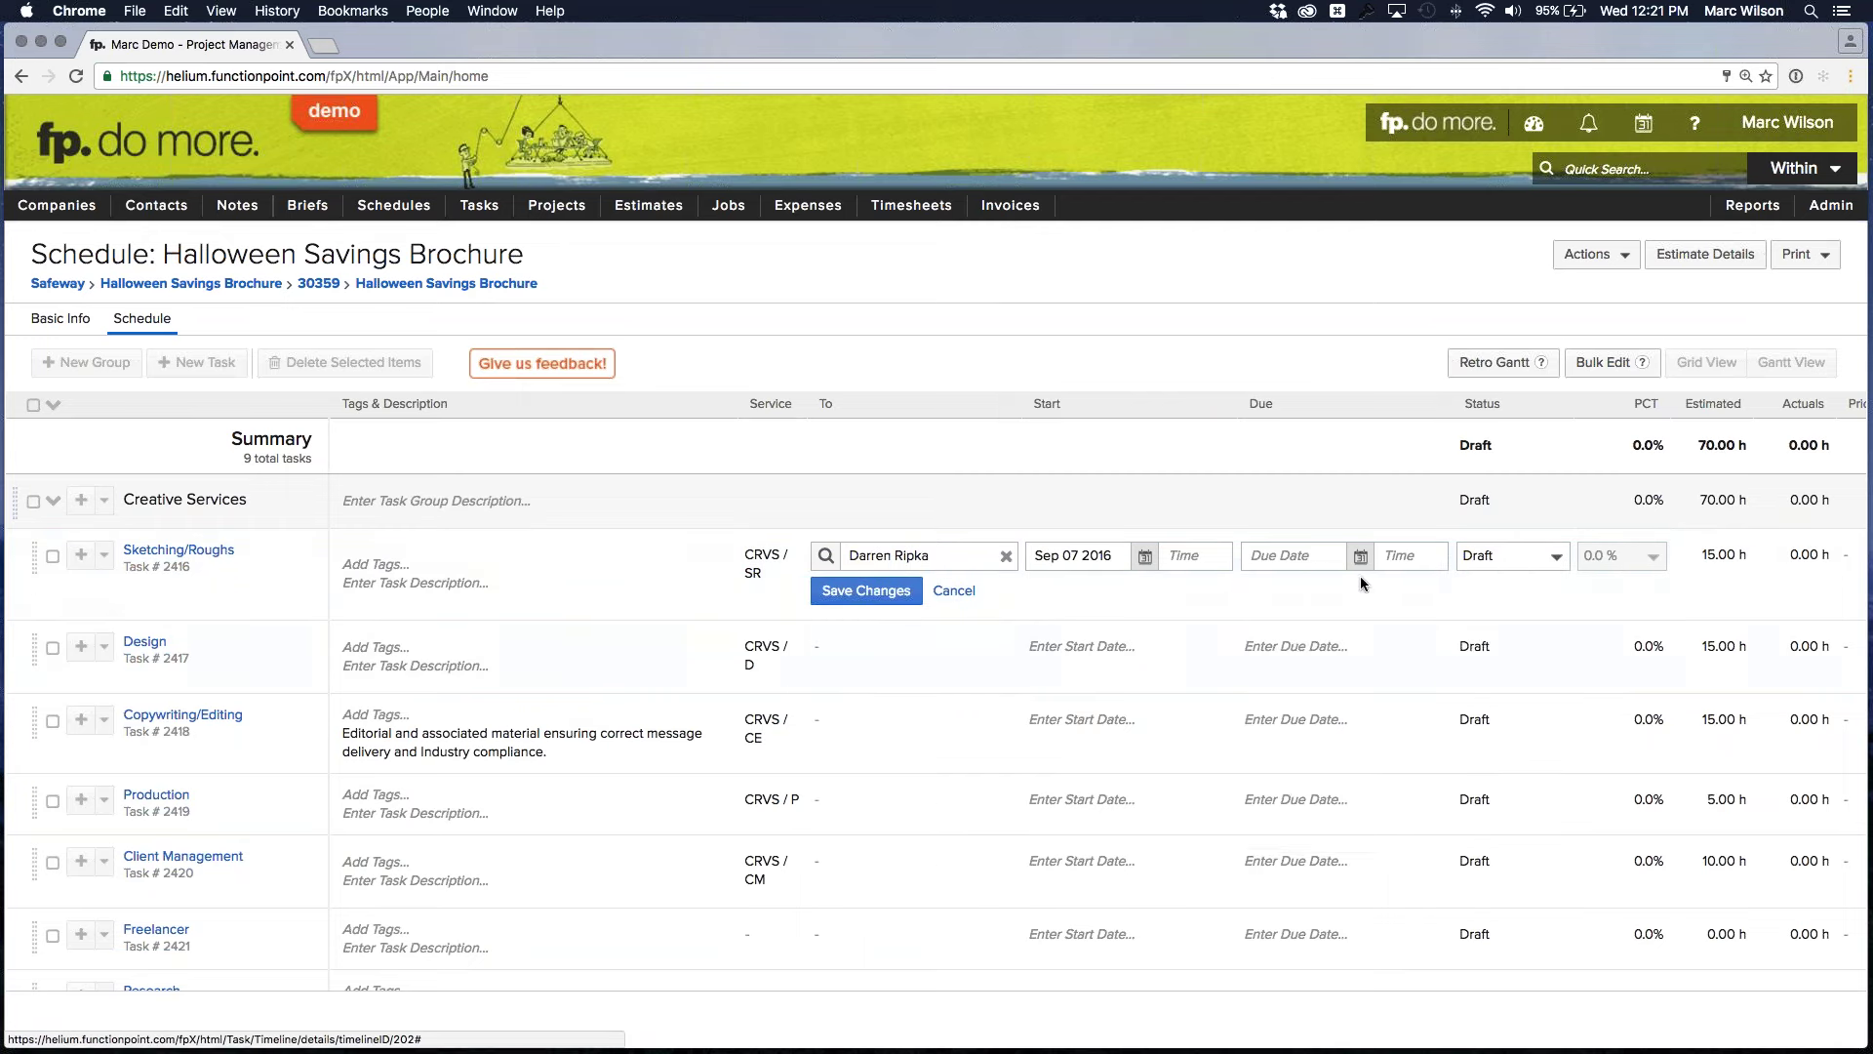
left_click(1360, 555)
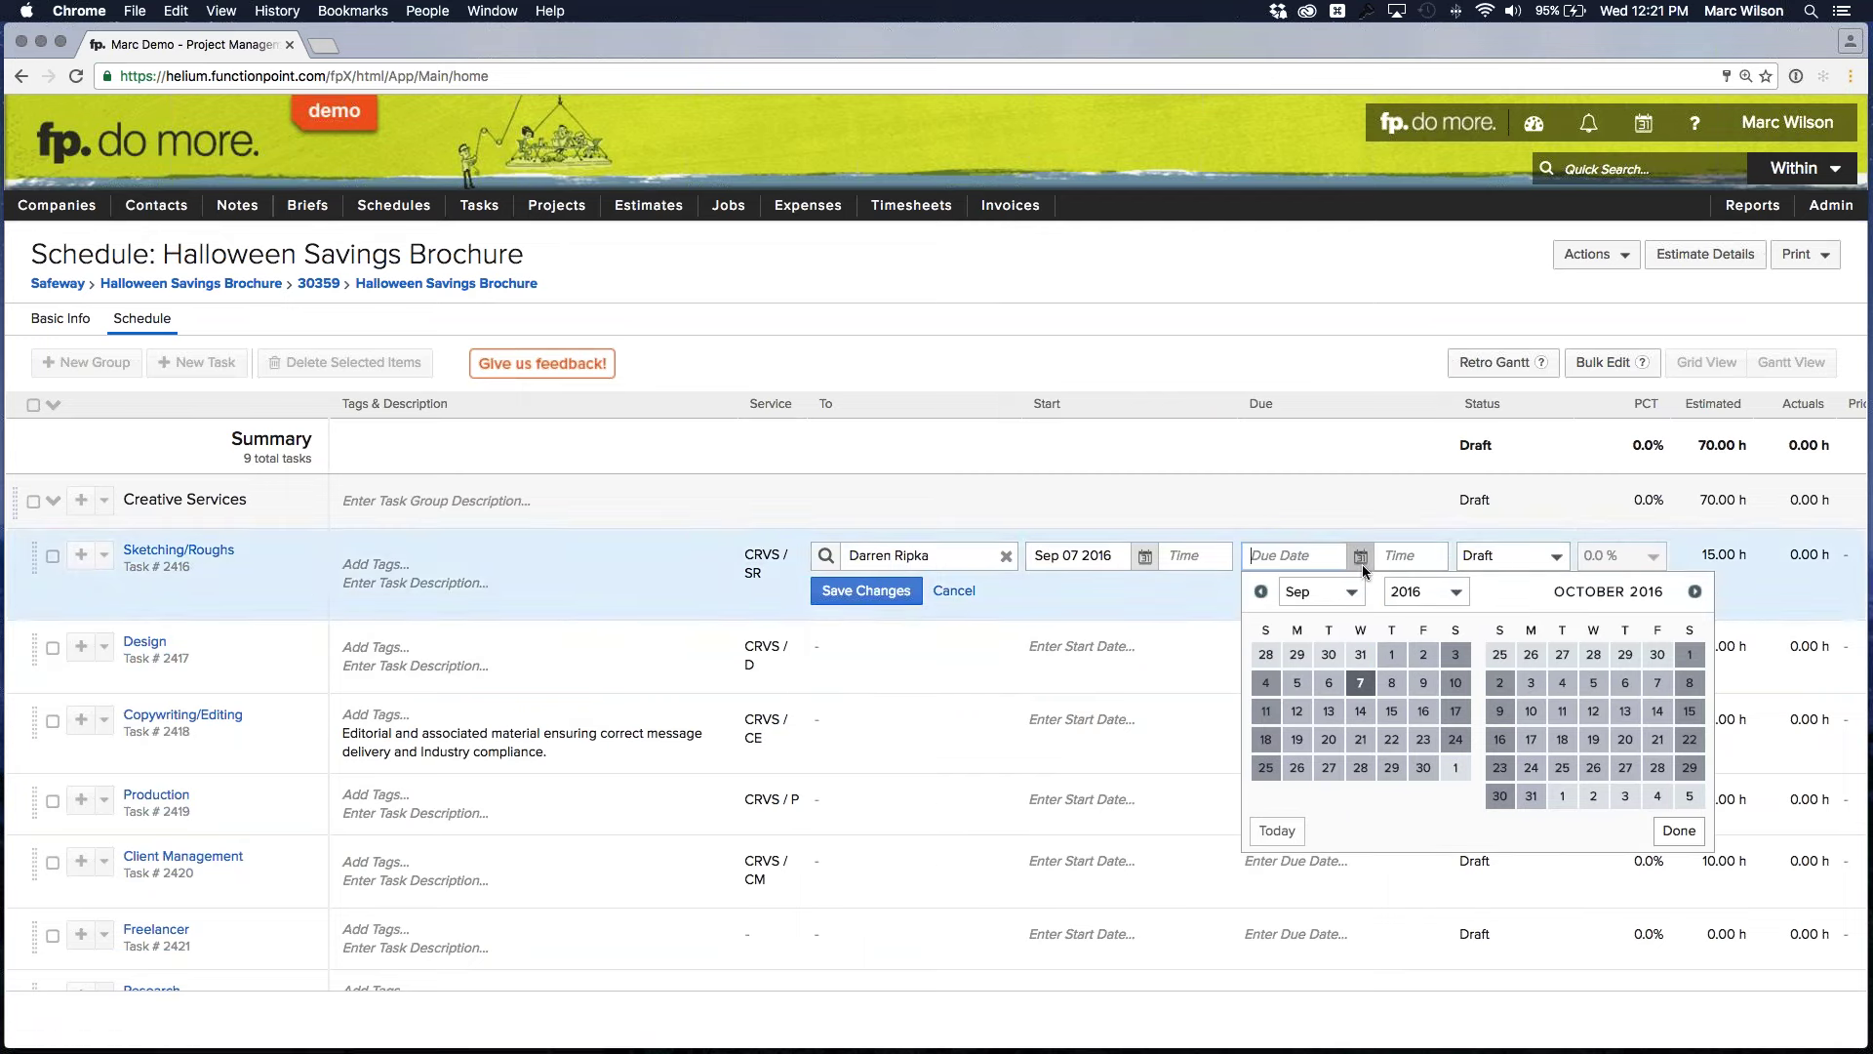
left_click(1424, 683)
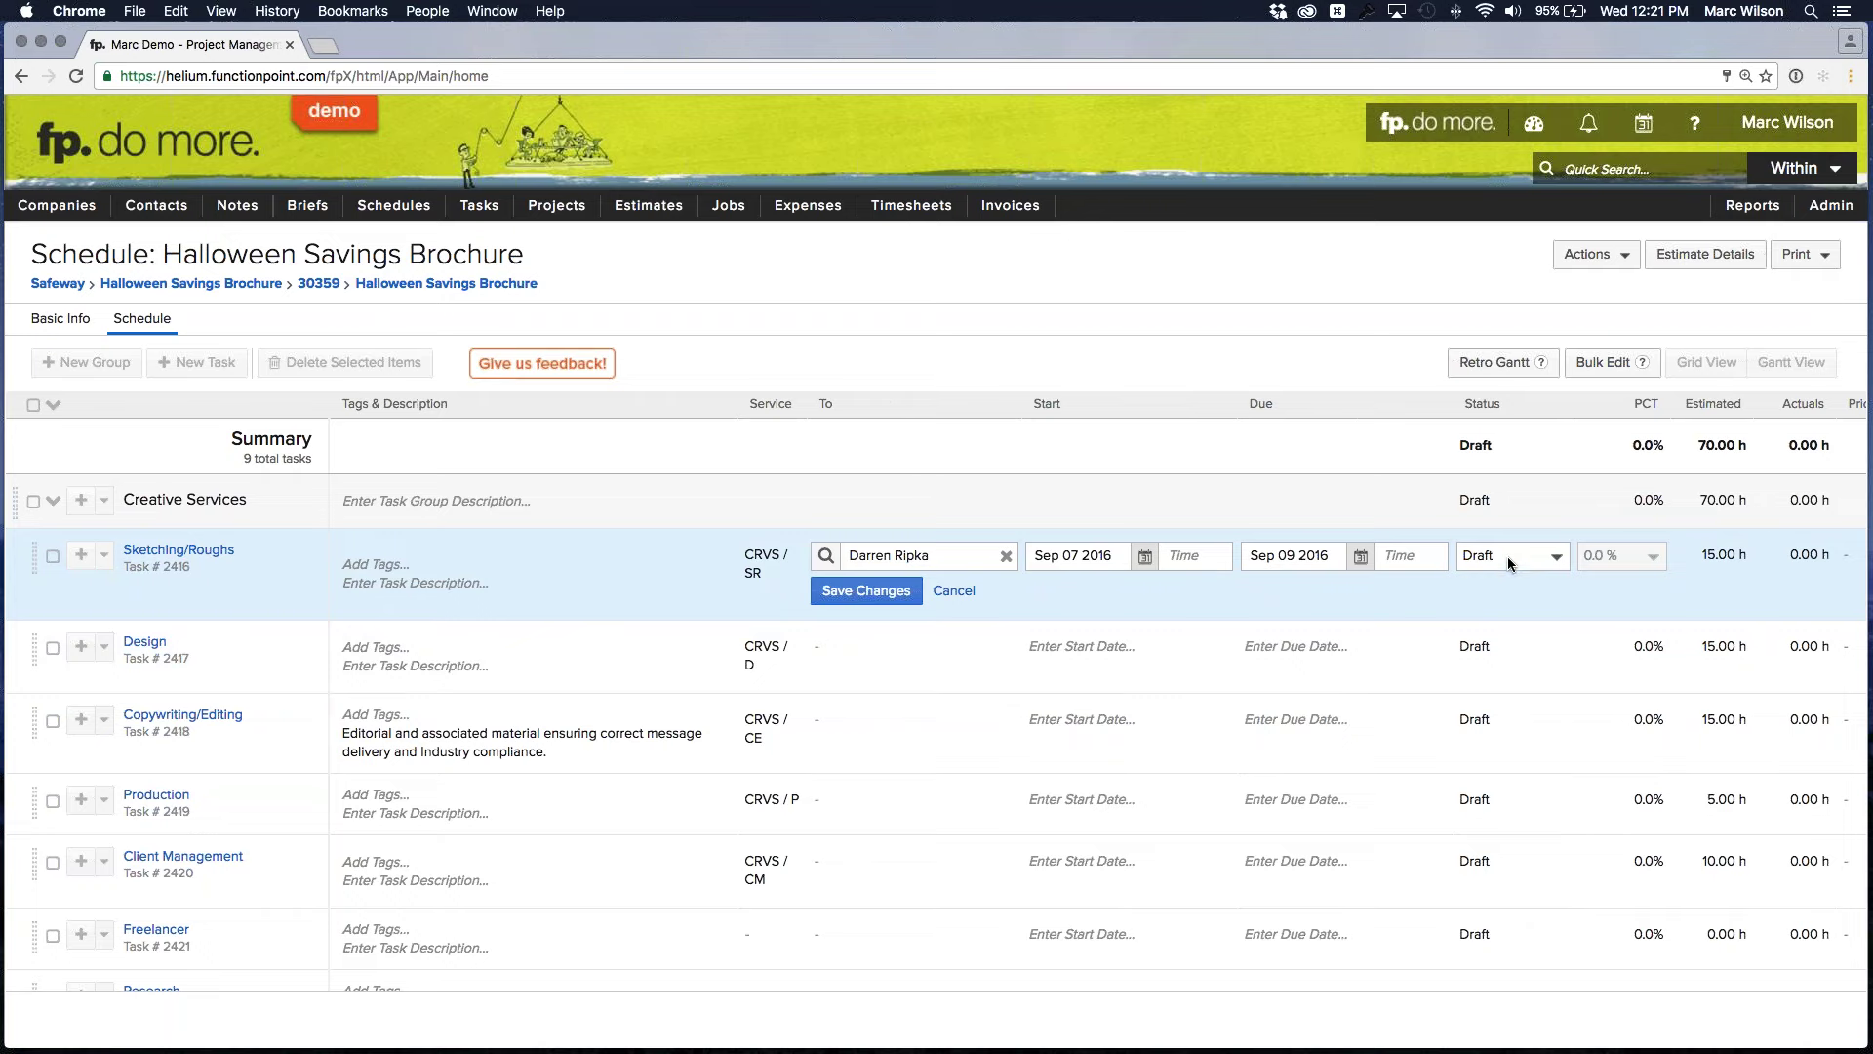
scroll(1508, 557, "right", 5)
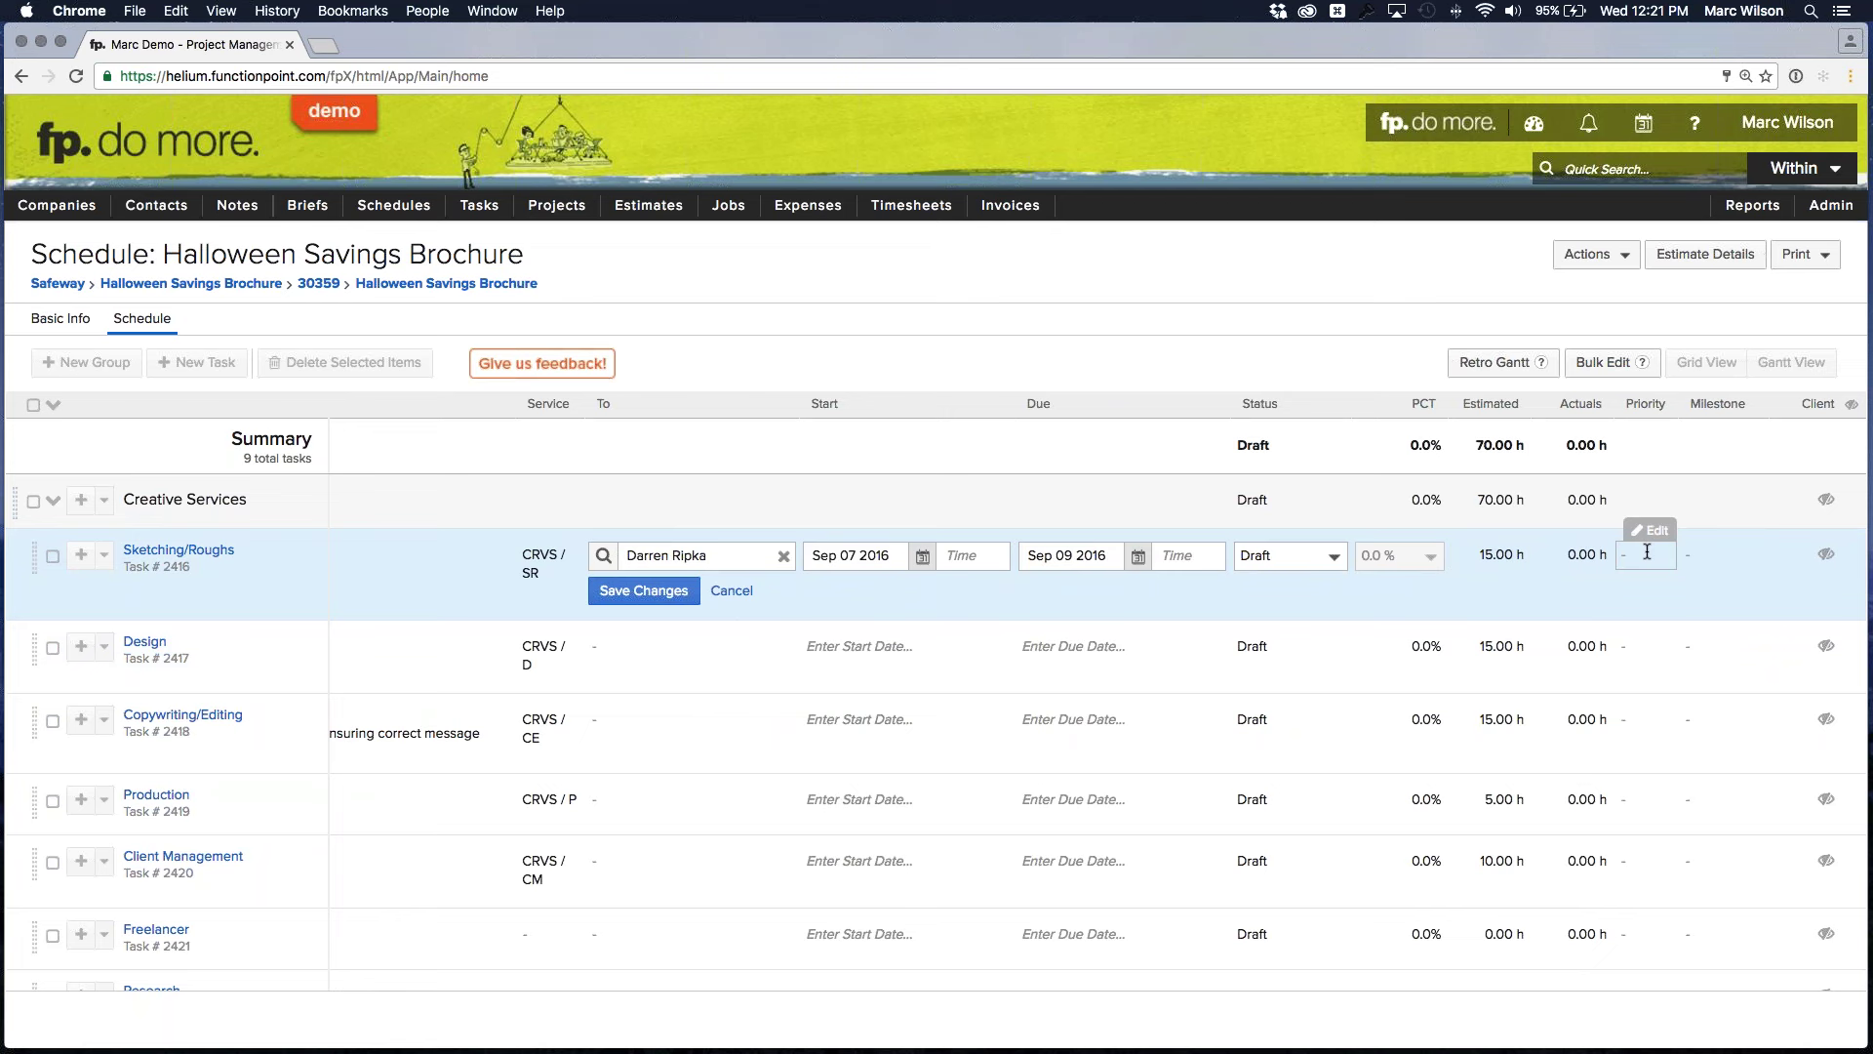
left_click(1698, 556)
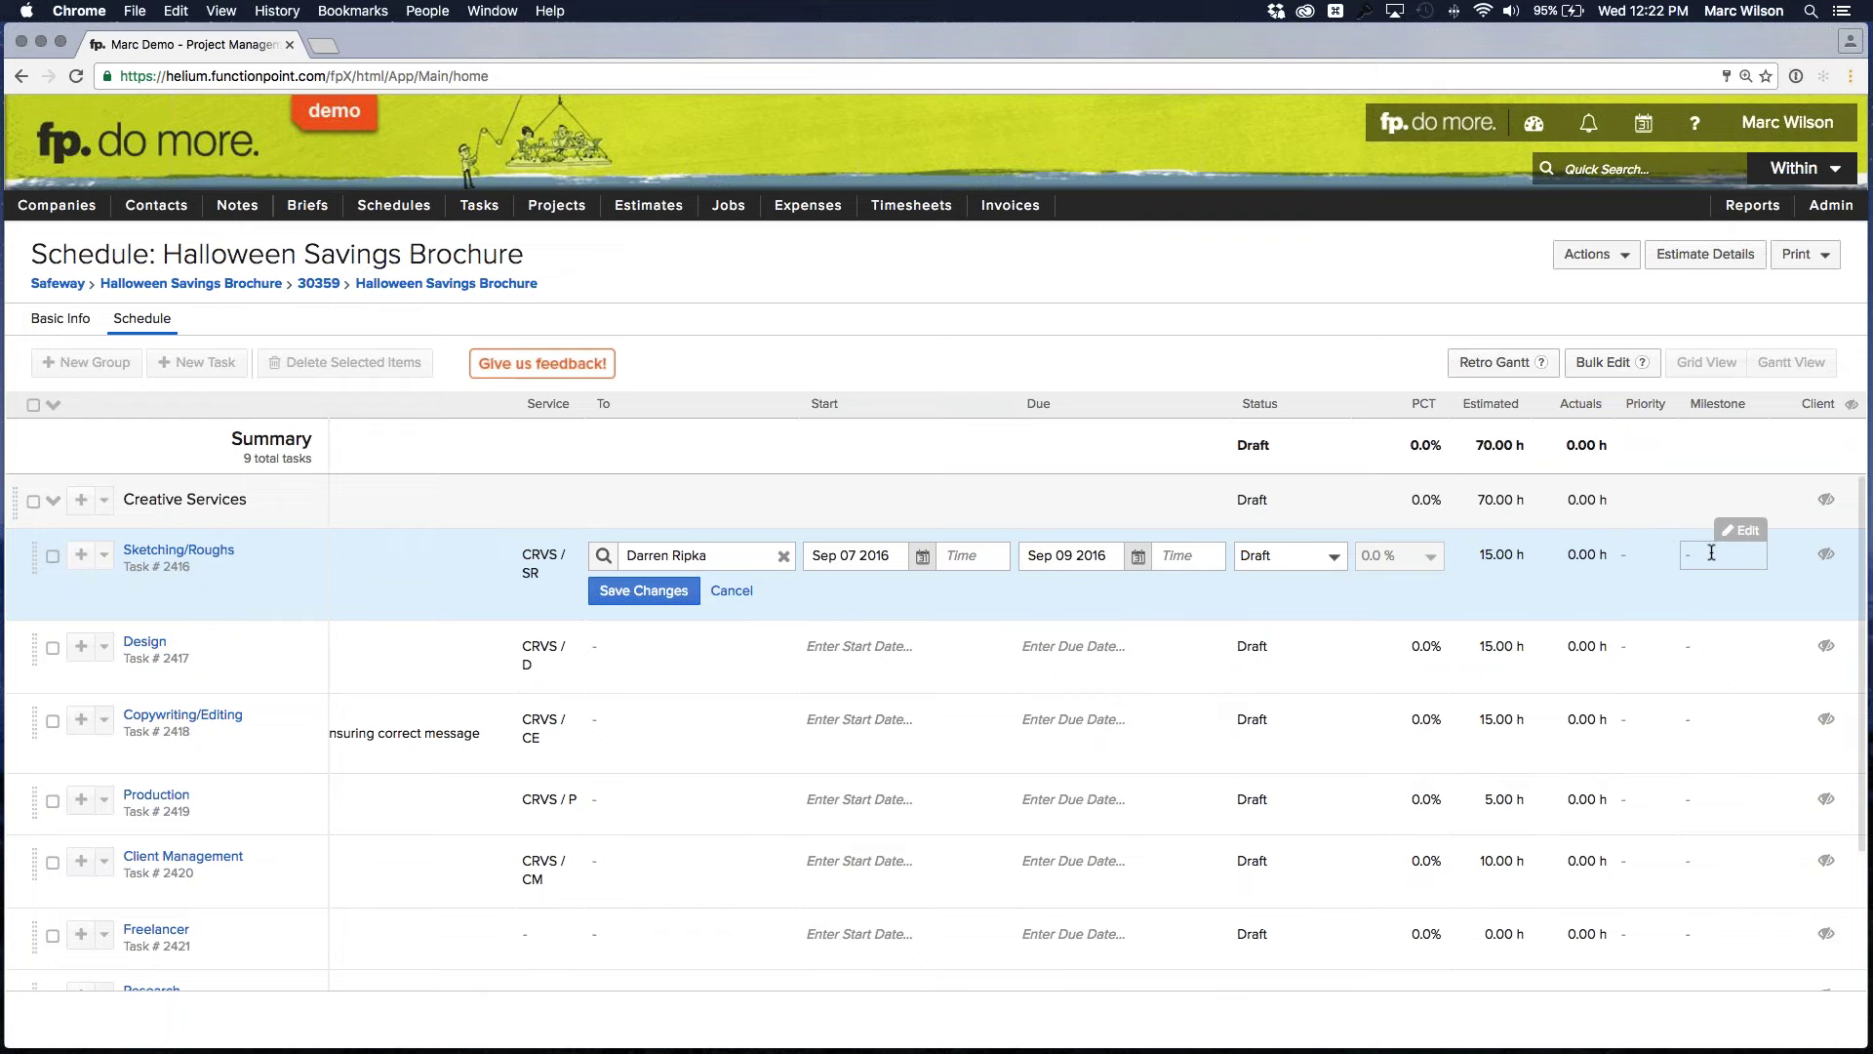
scroll(1703, 549, "left", 5)
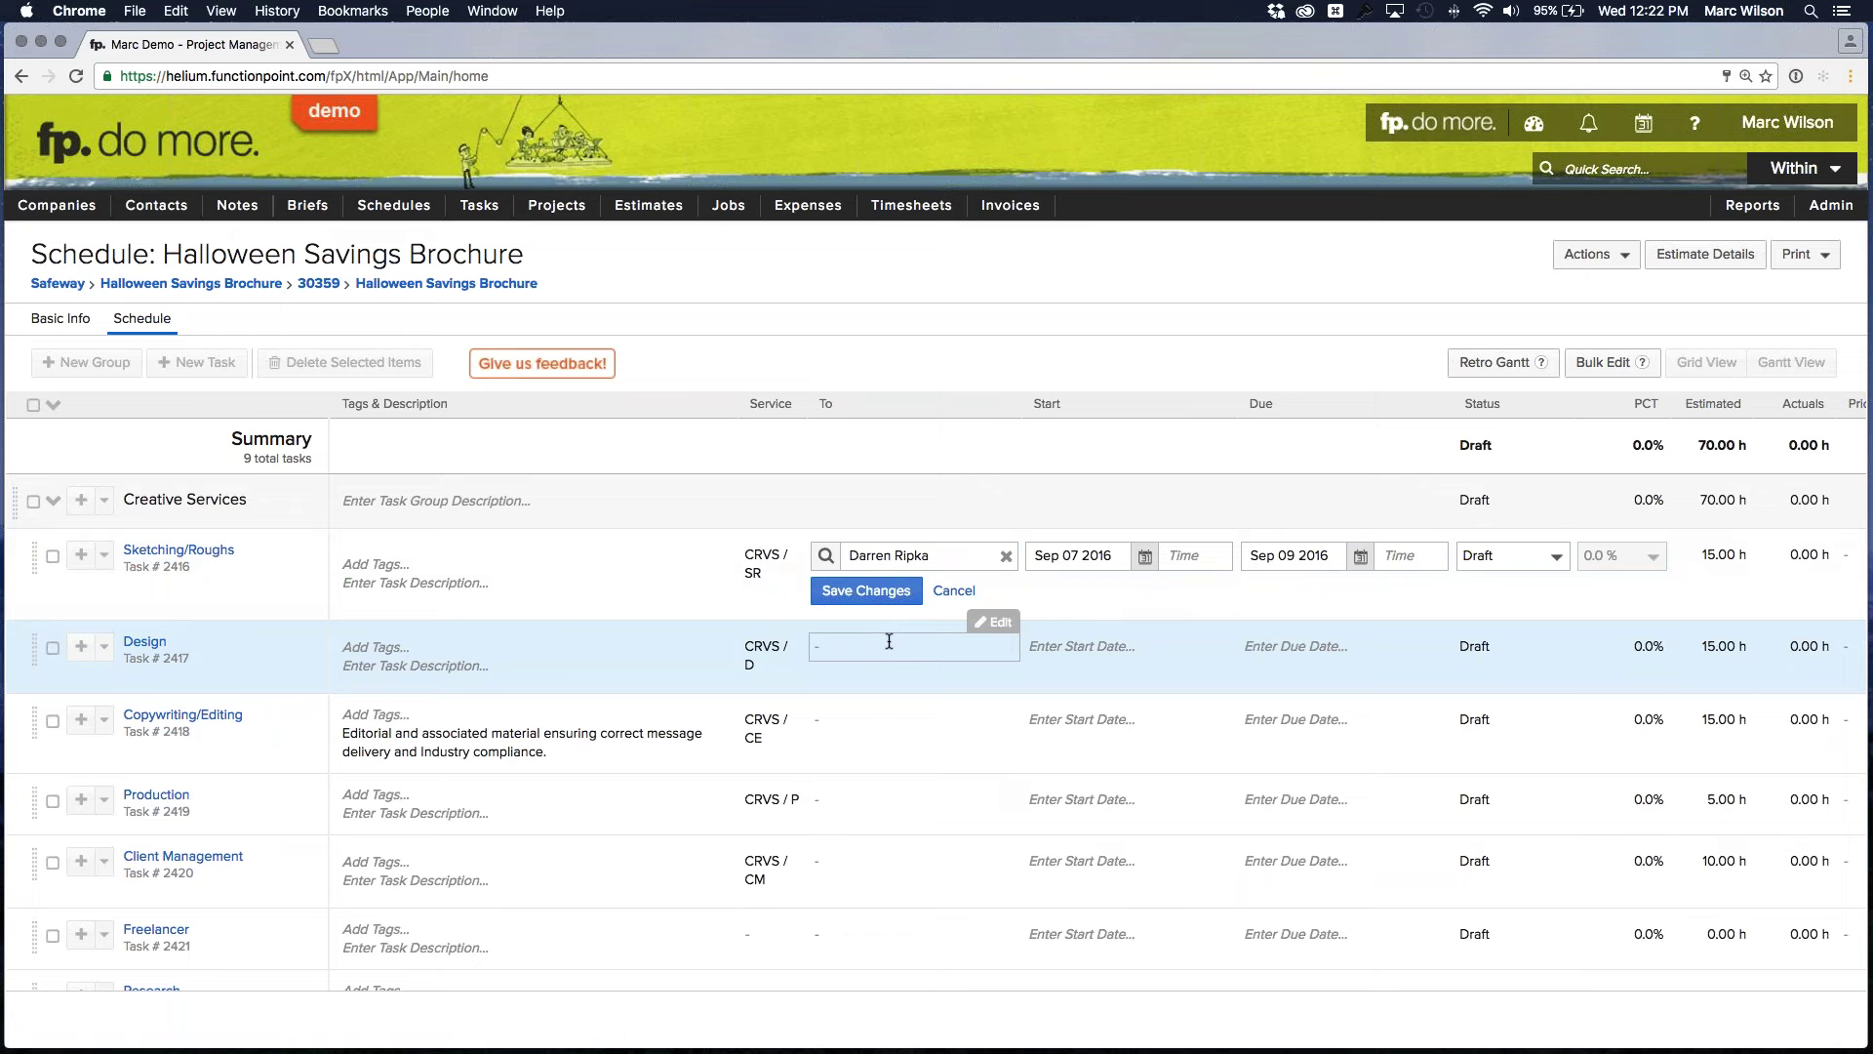
left_click(877, 645)
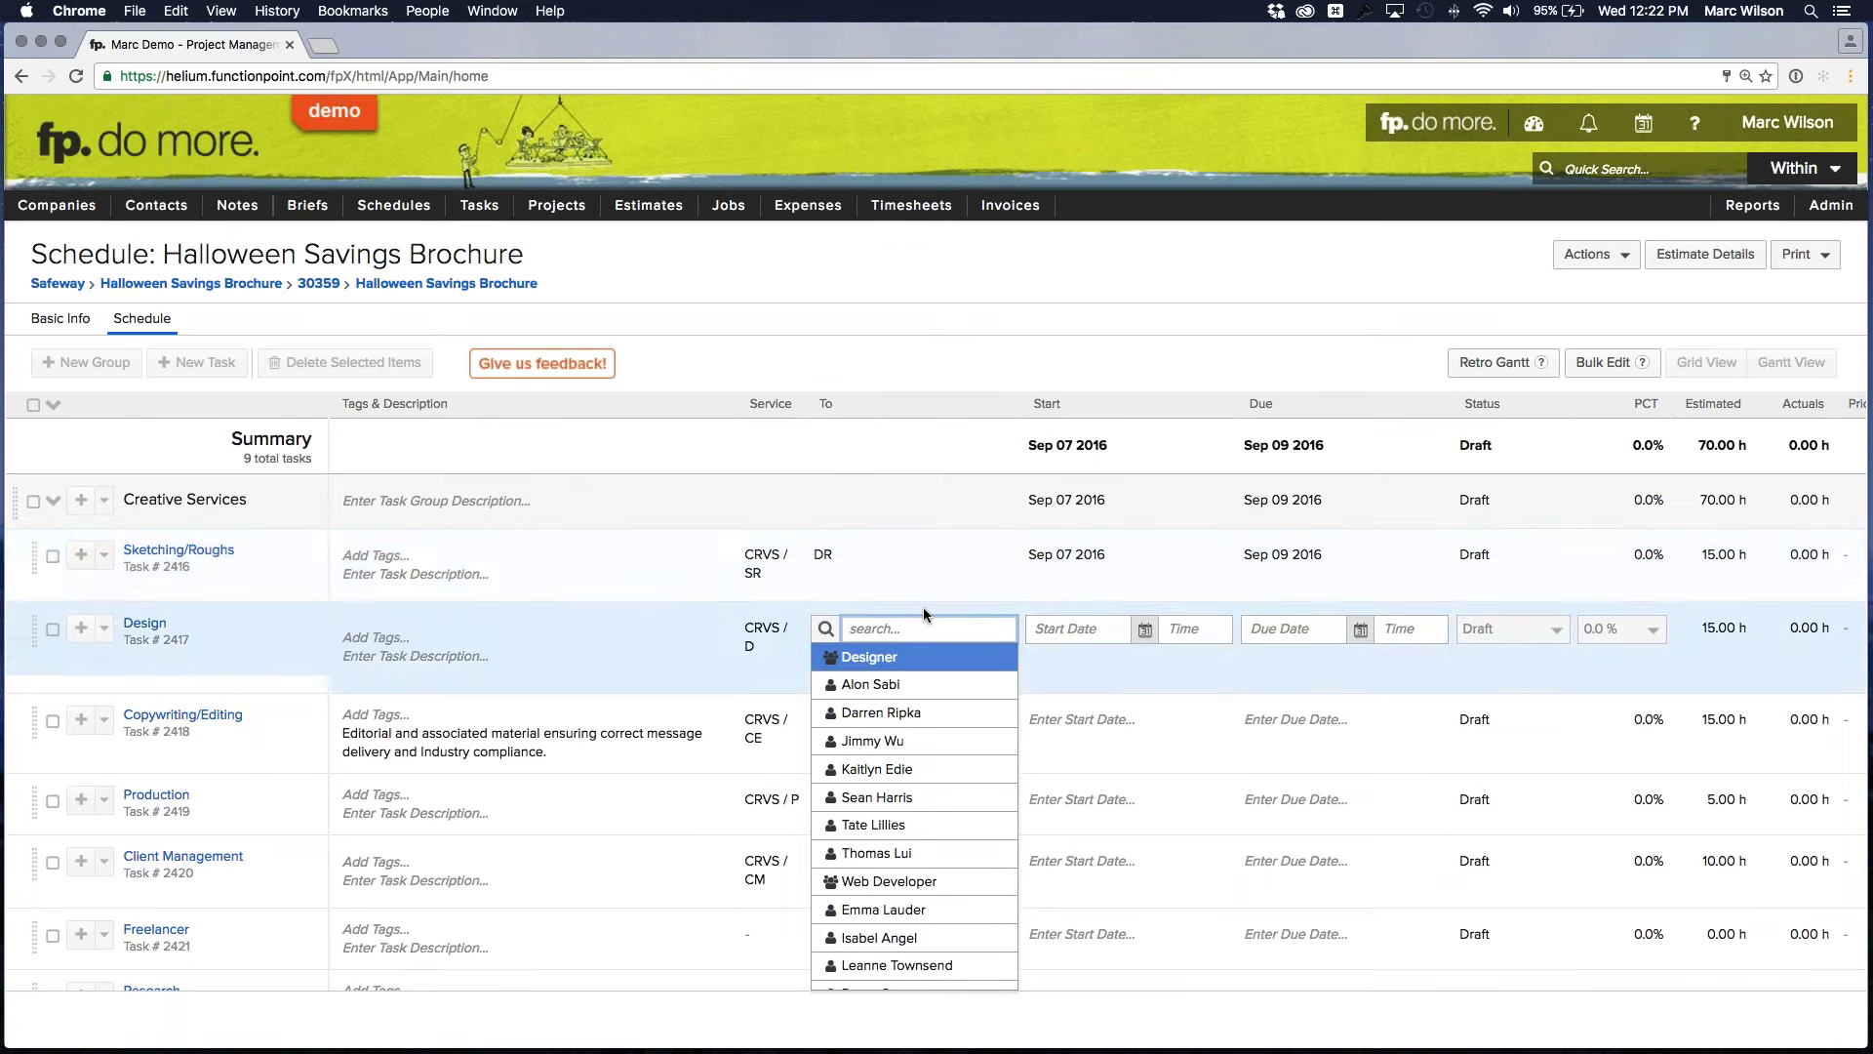
Cancel the Design task's assignee edit with Escape, leaving it unchanged, and open its row menu
left_click(927, 626)
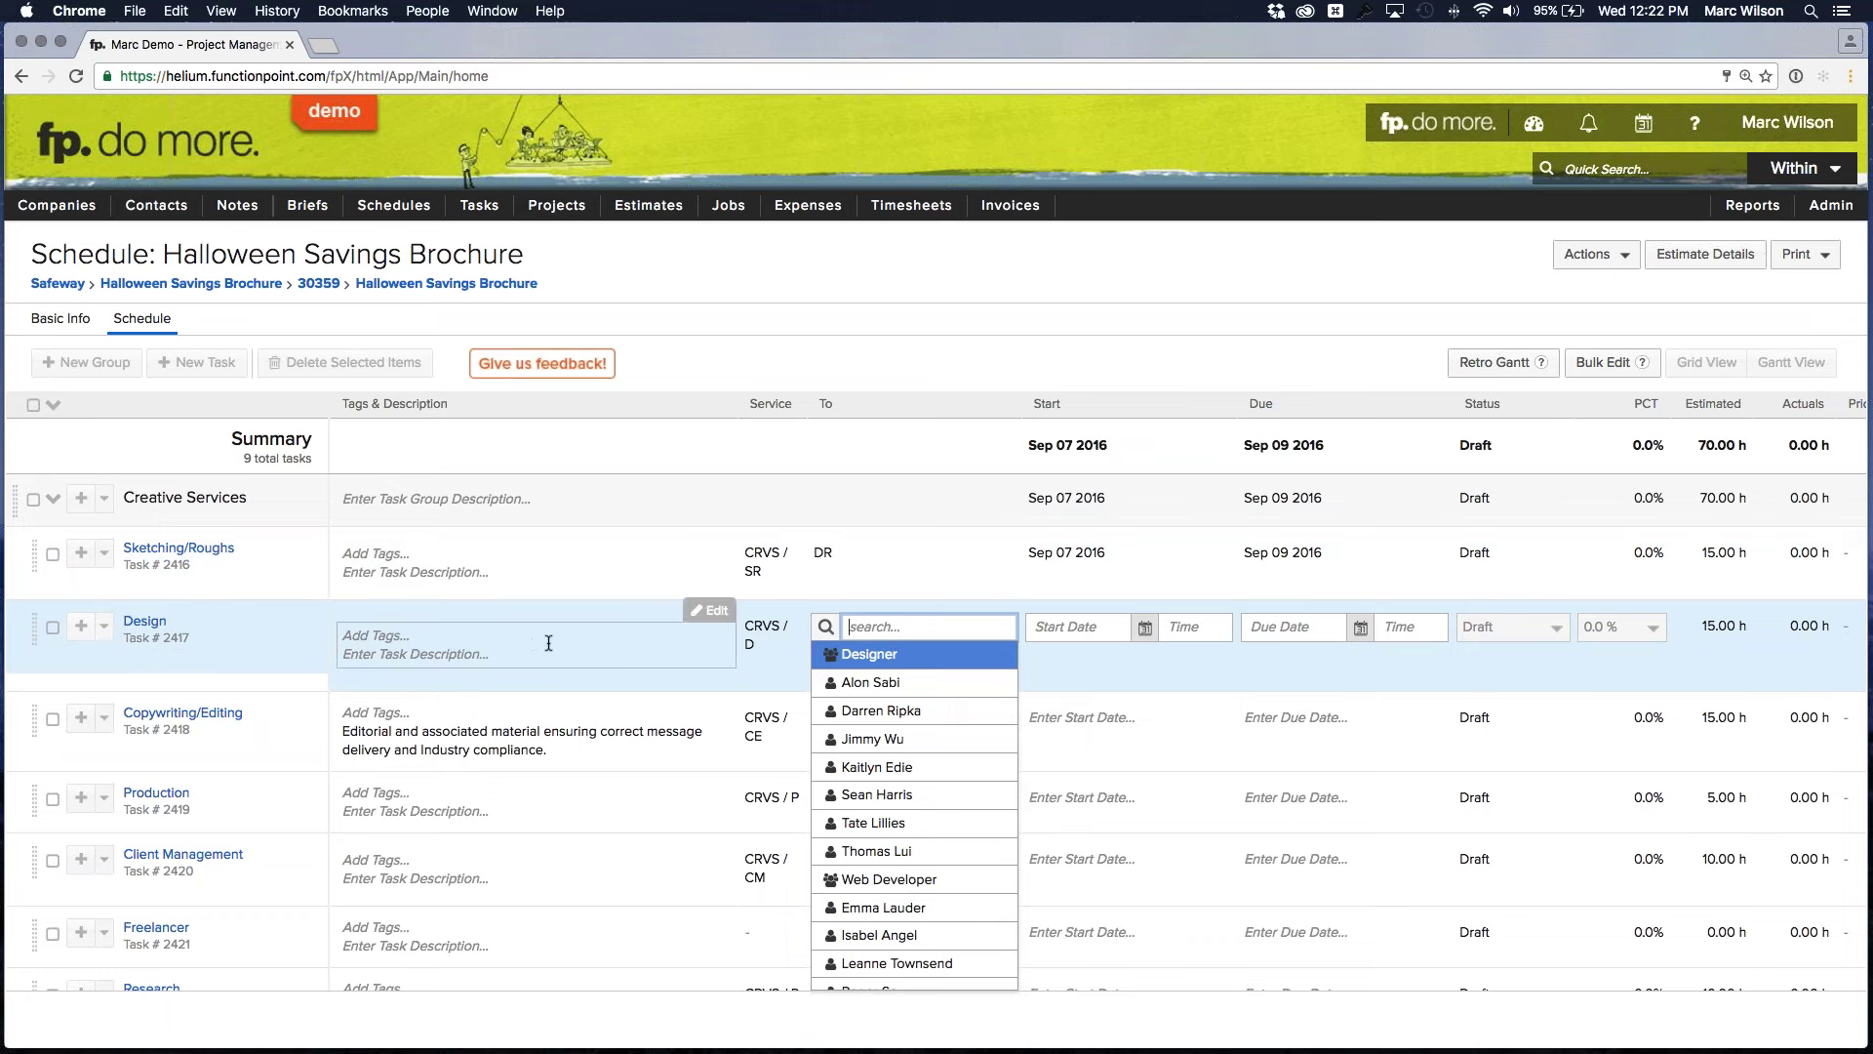
key("Escape")
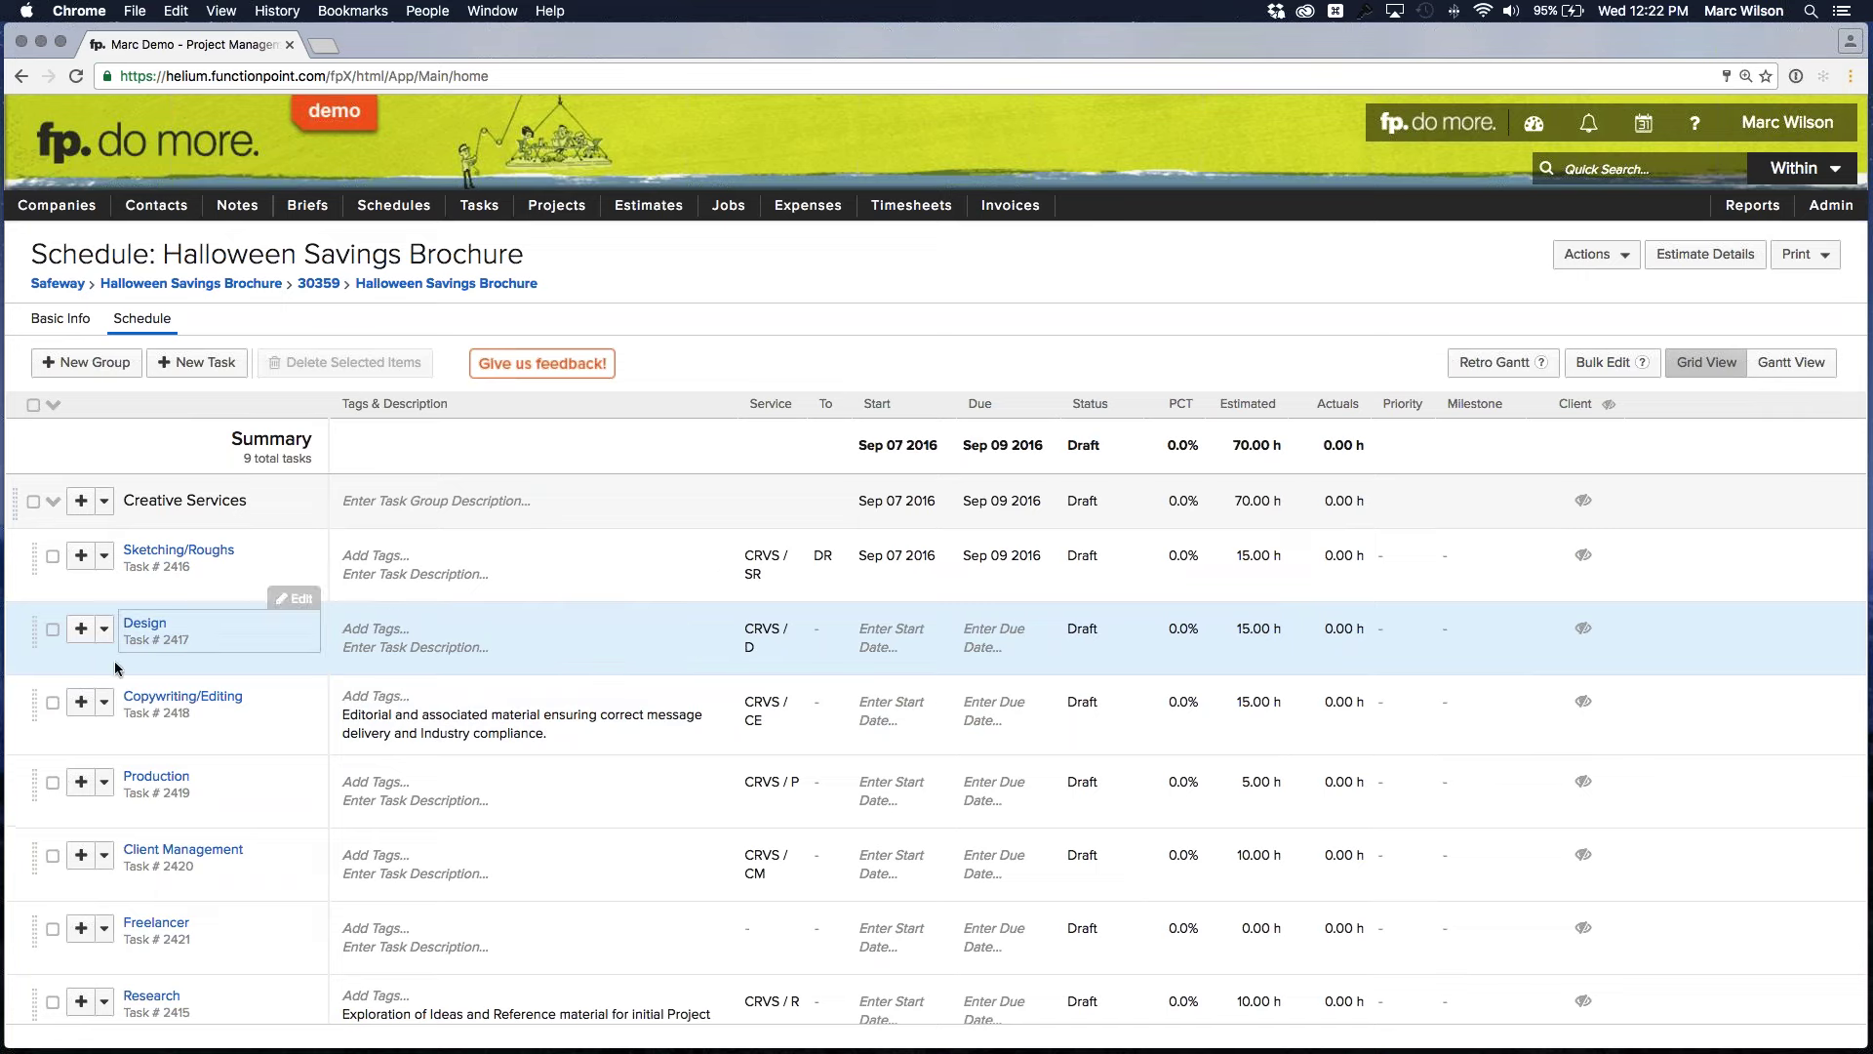
left_click(106, 630)
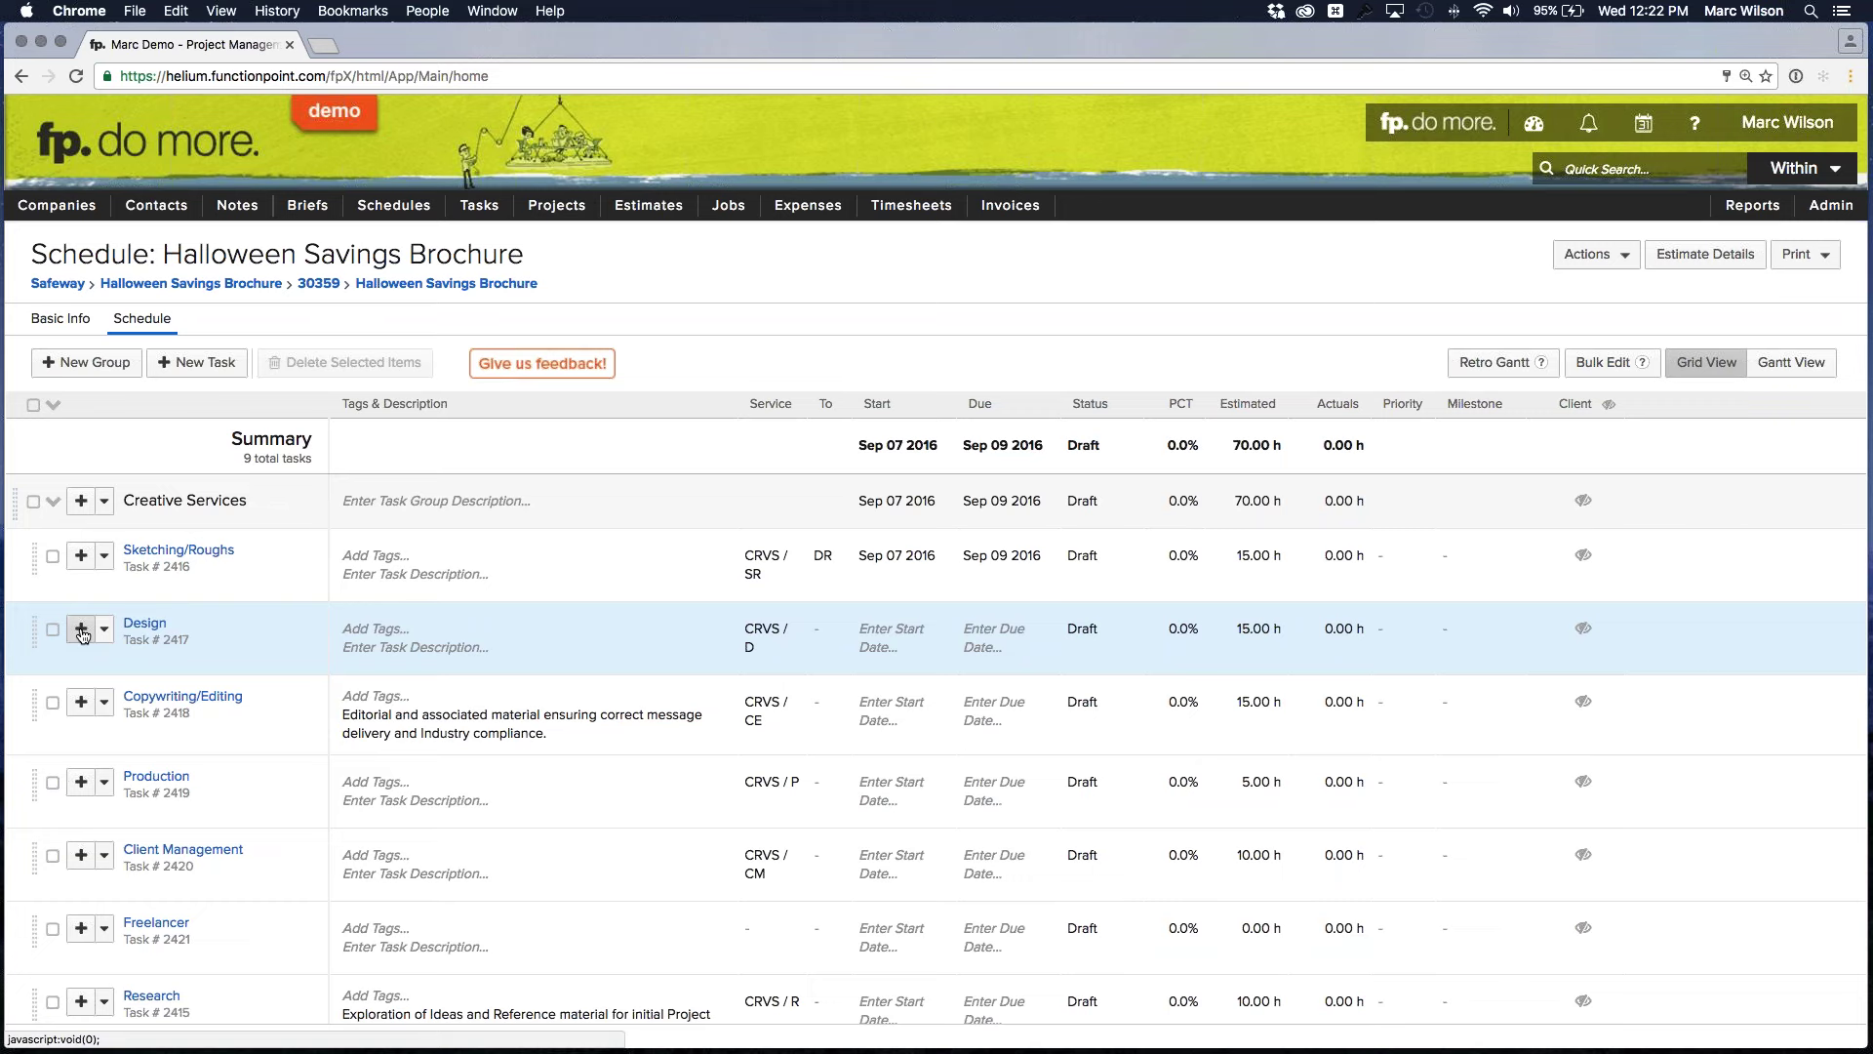
Insert a task named 'Design Stage 2' below Design and save it
left_click(82, 629)
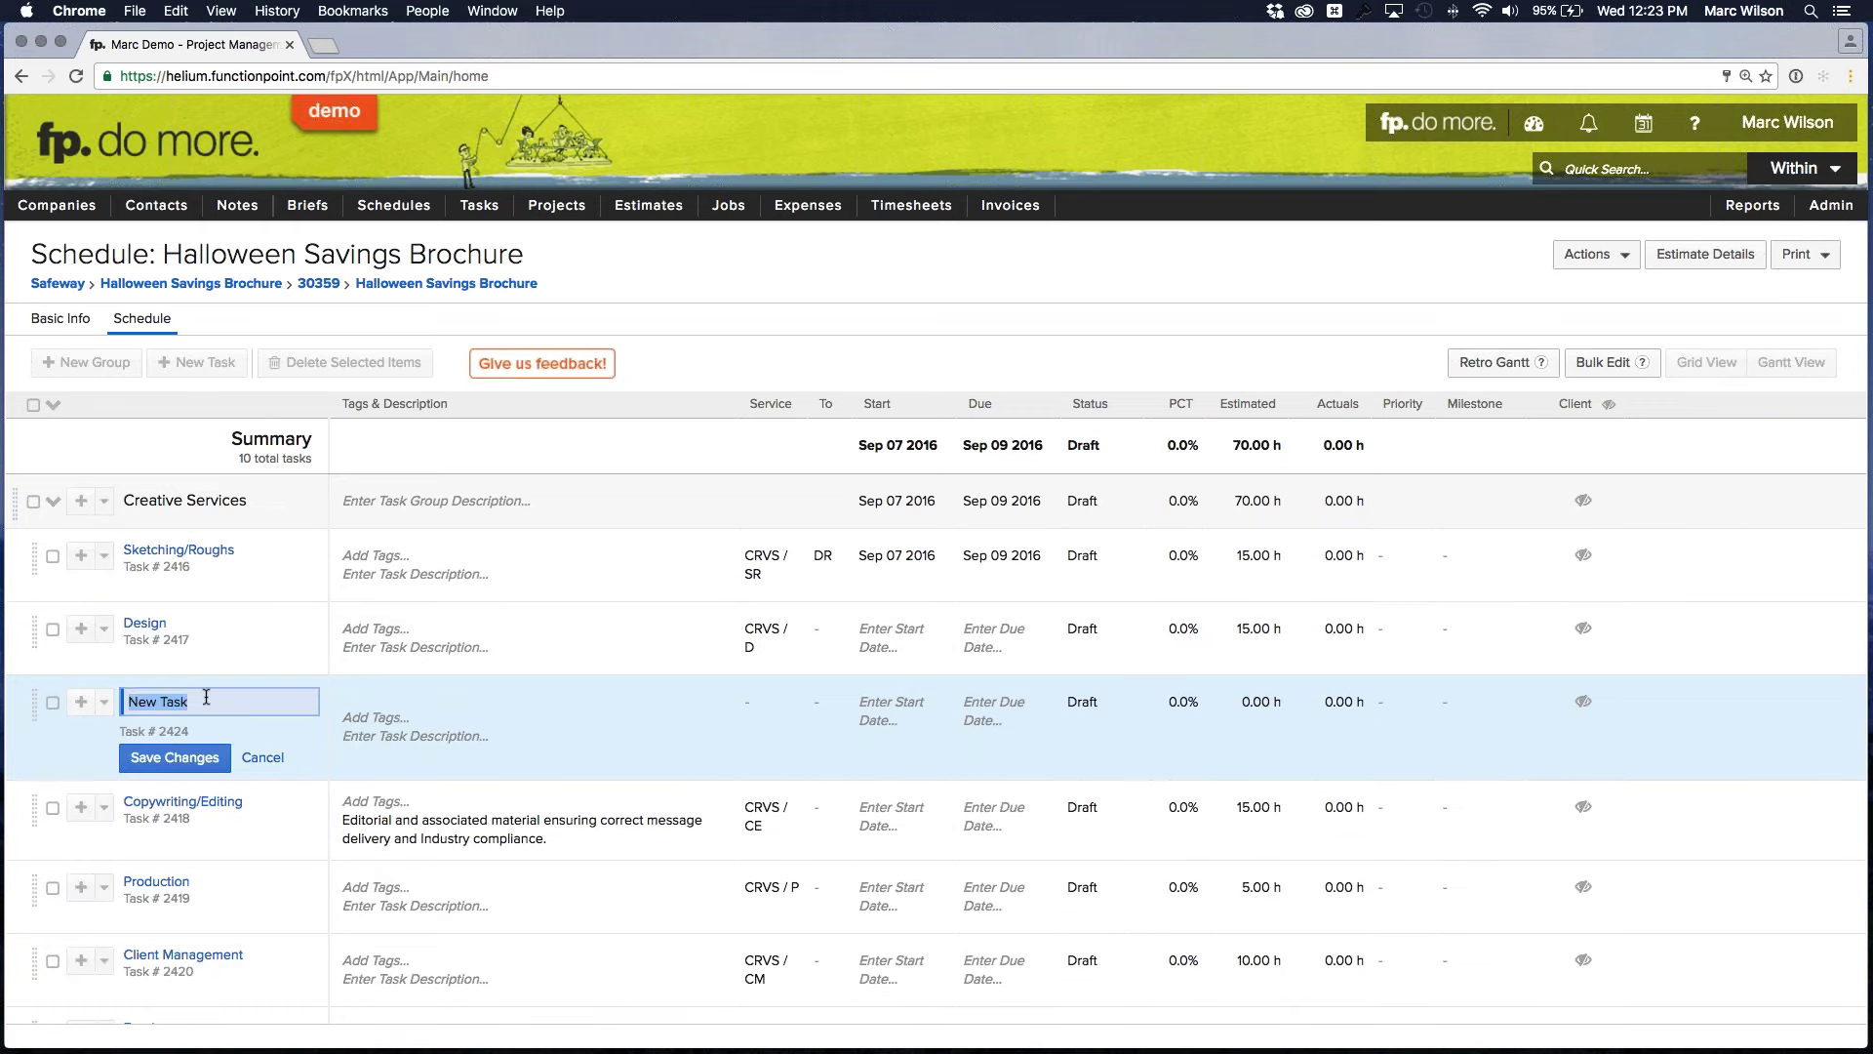
type("Design Stage 2")
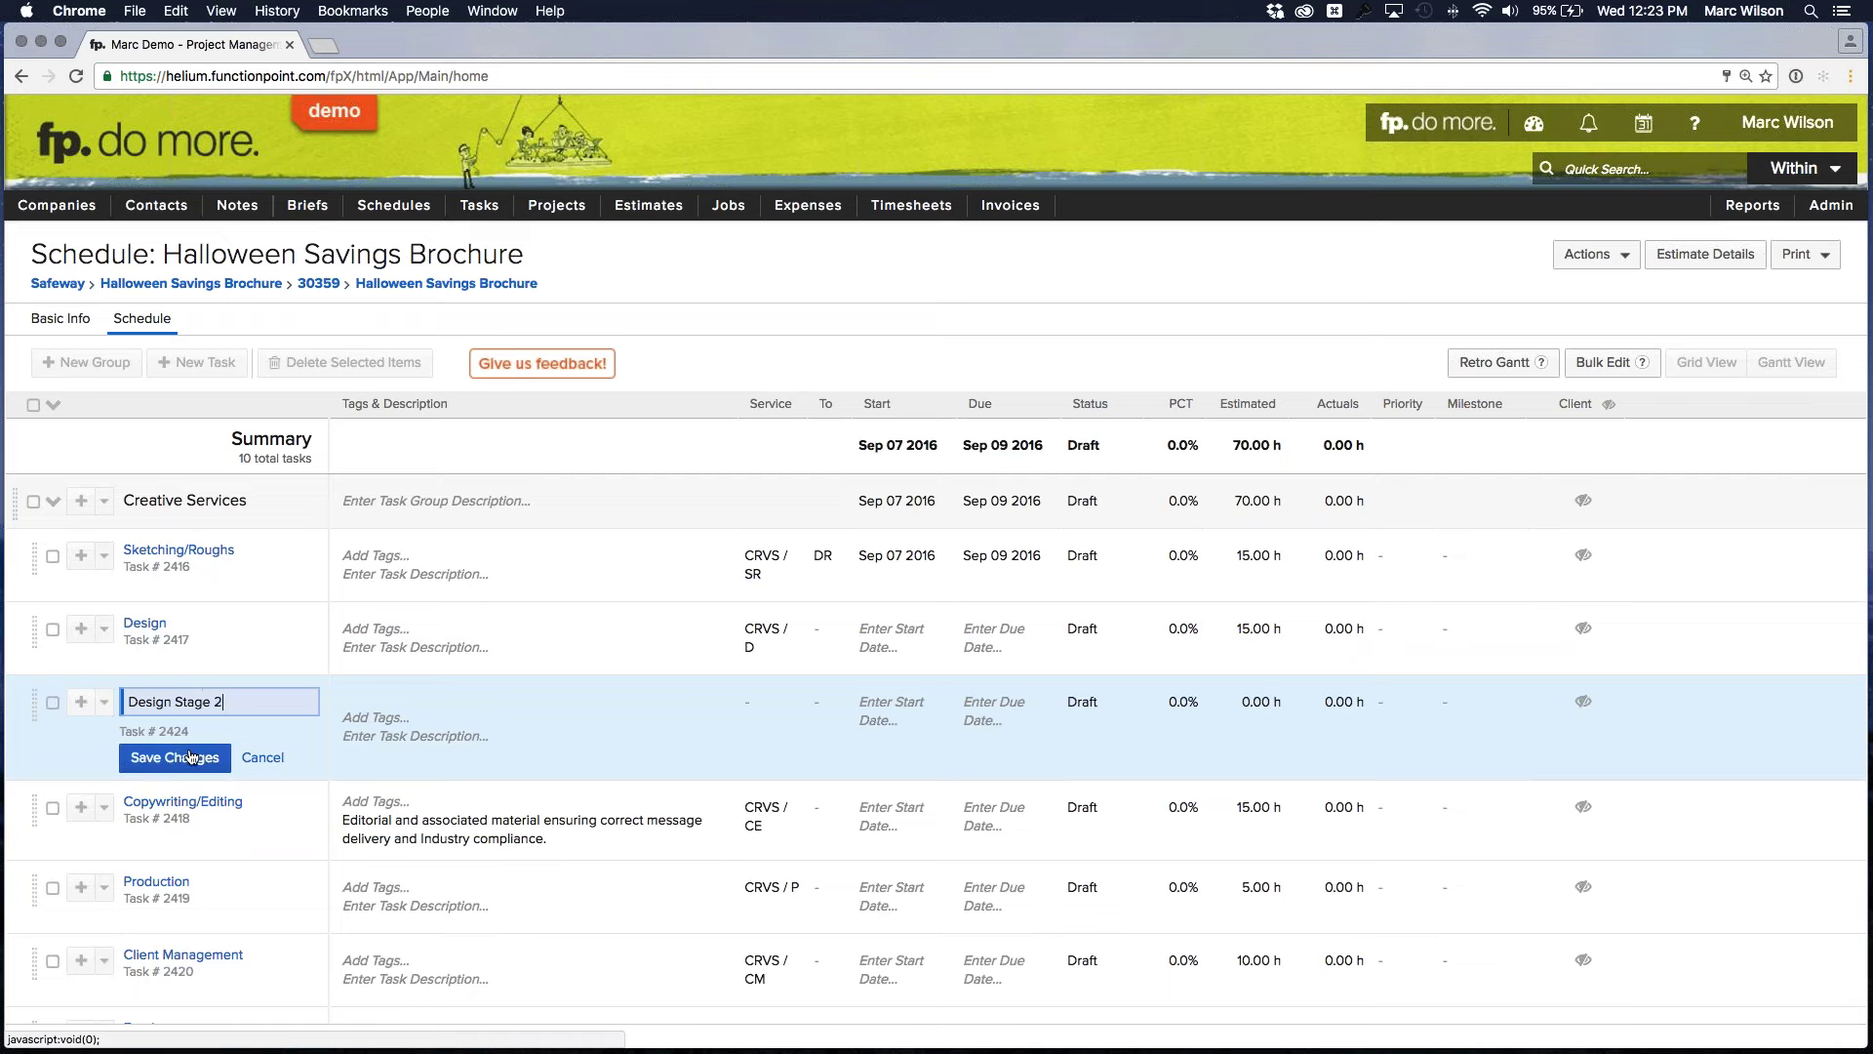
left_click(193, 758)
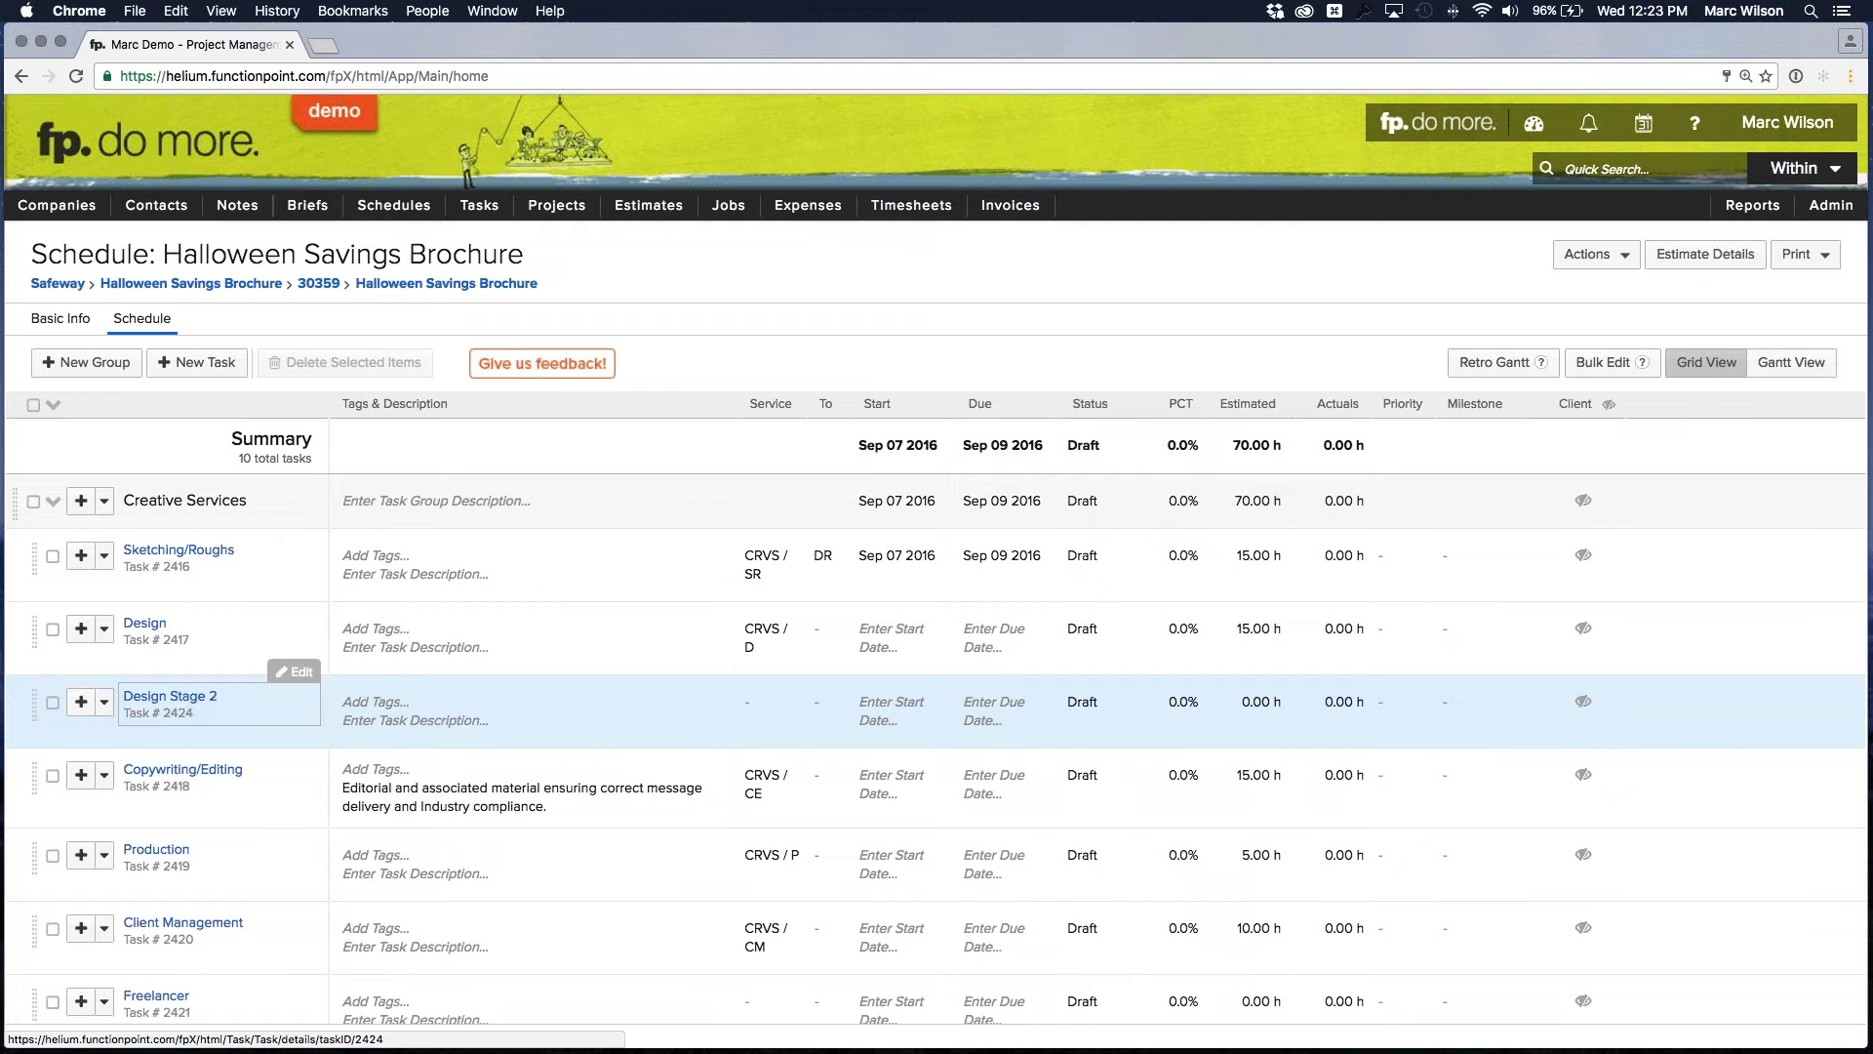
Set Design Stage 2's service to Design from the Creative Services list and save
left_click(758, 702)
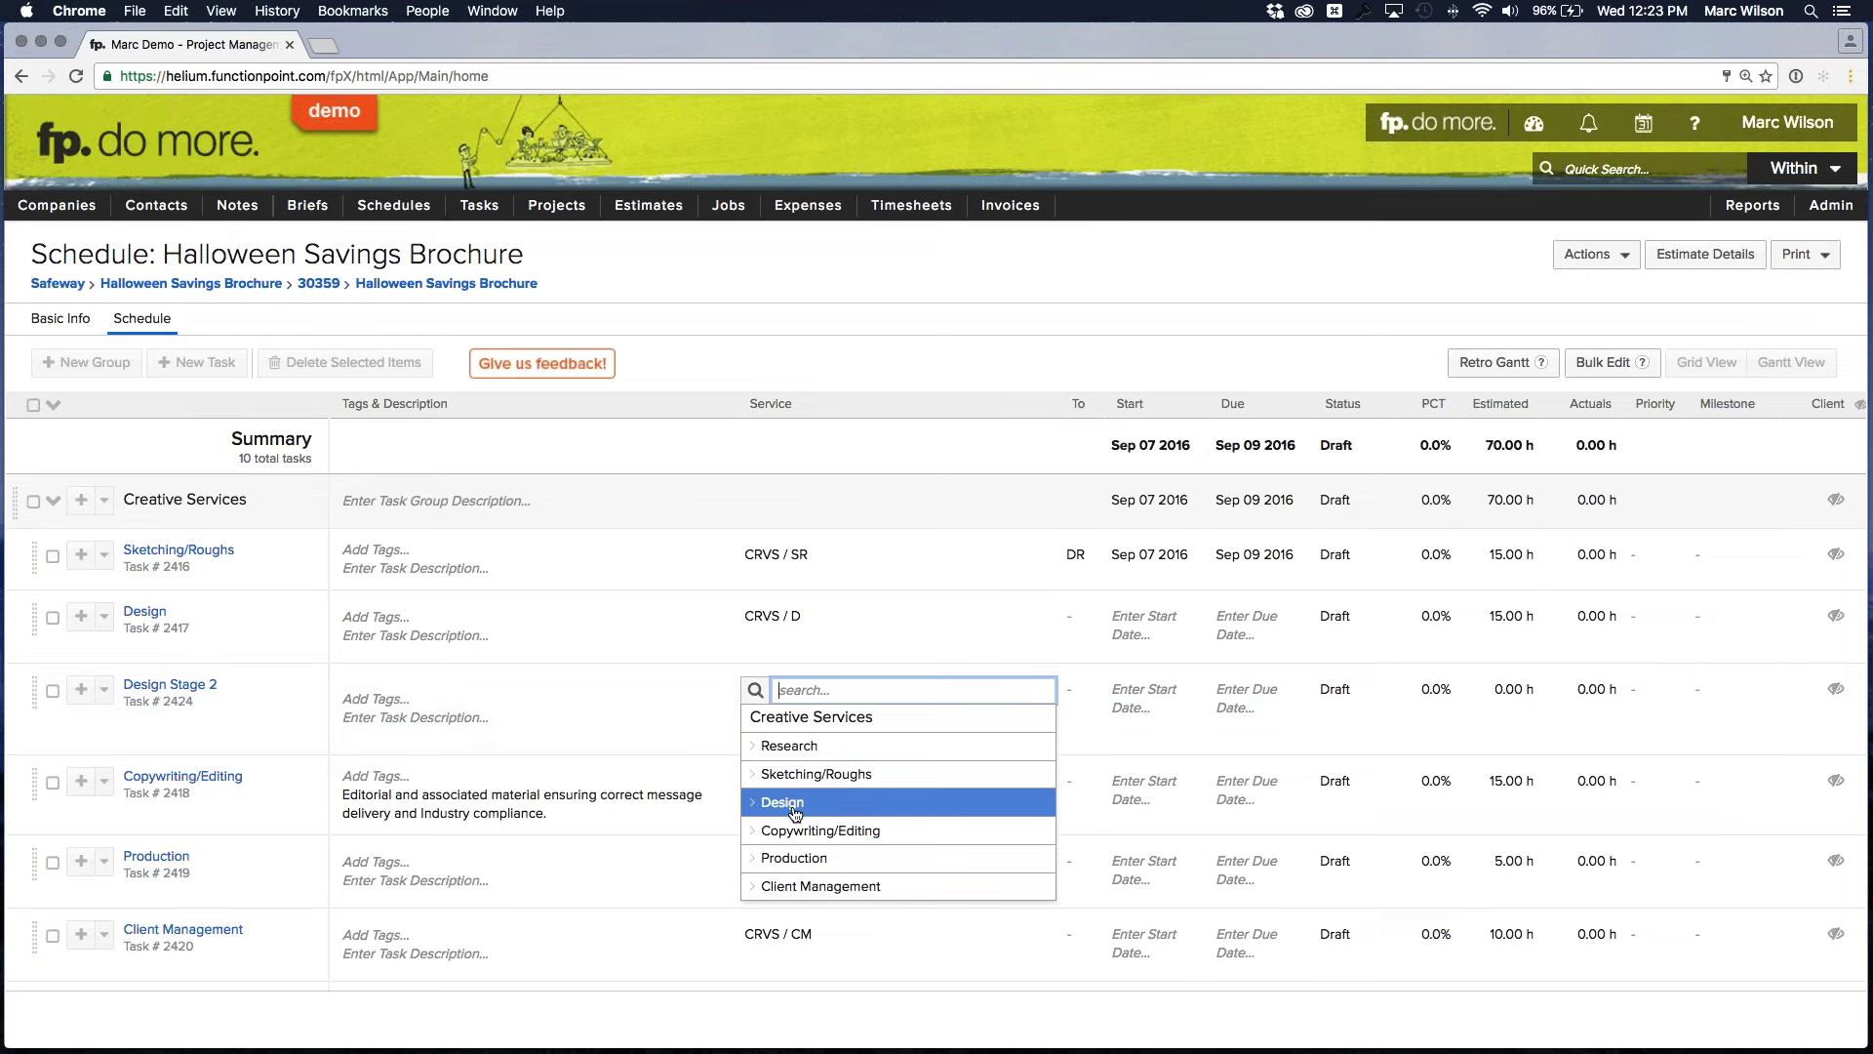
left_click(793, 809)
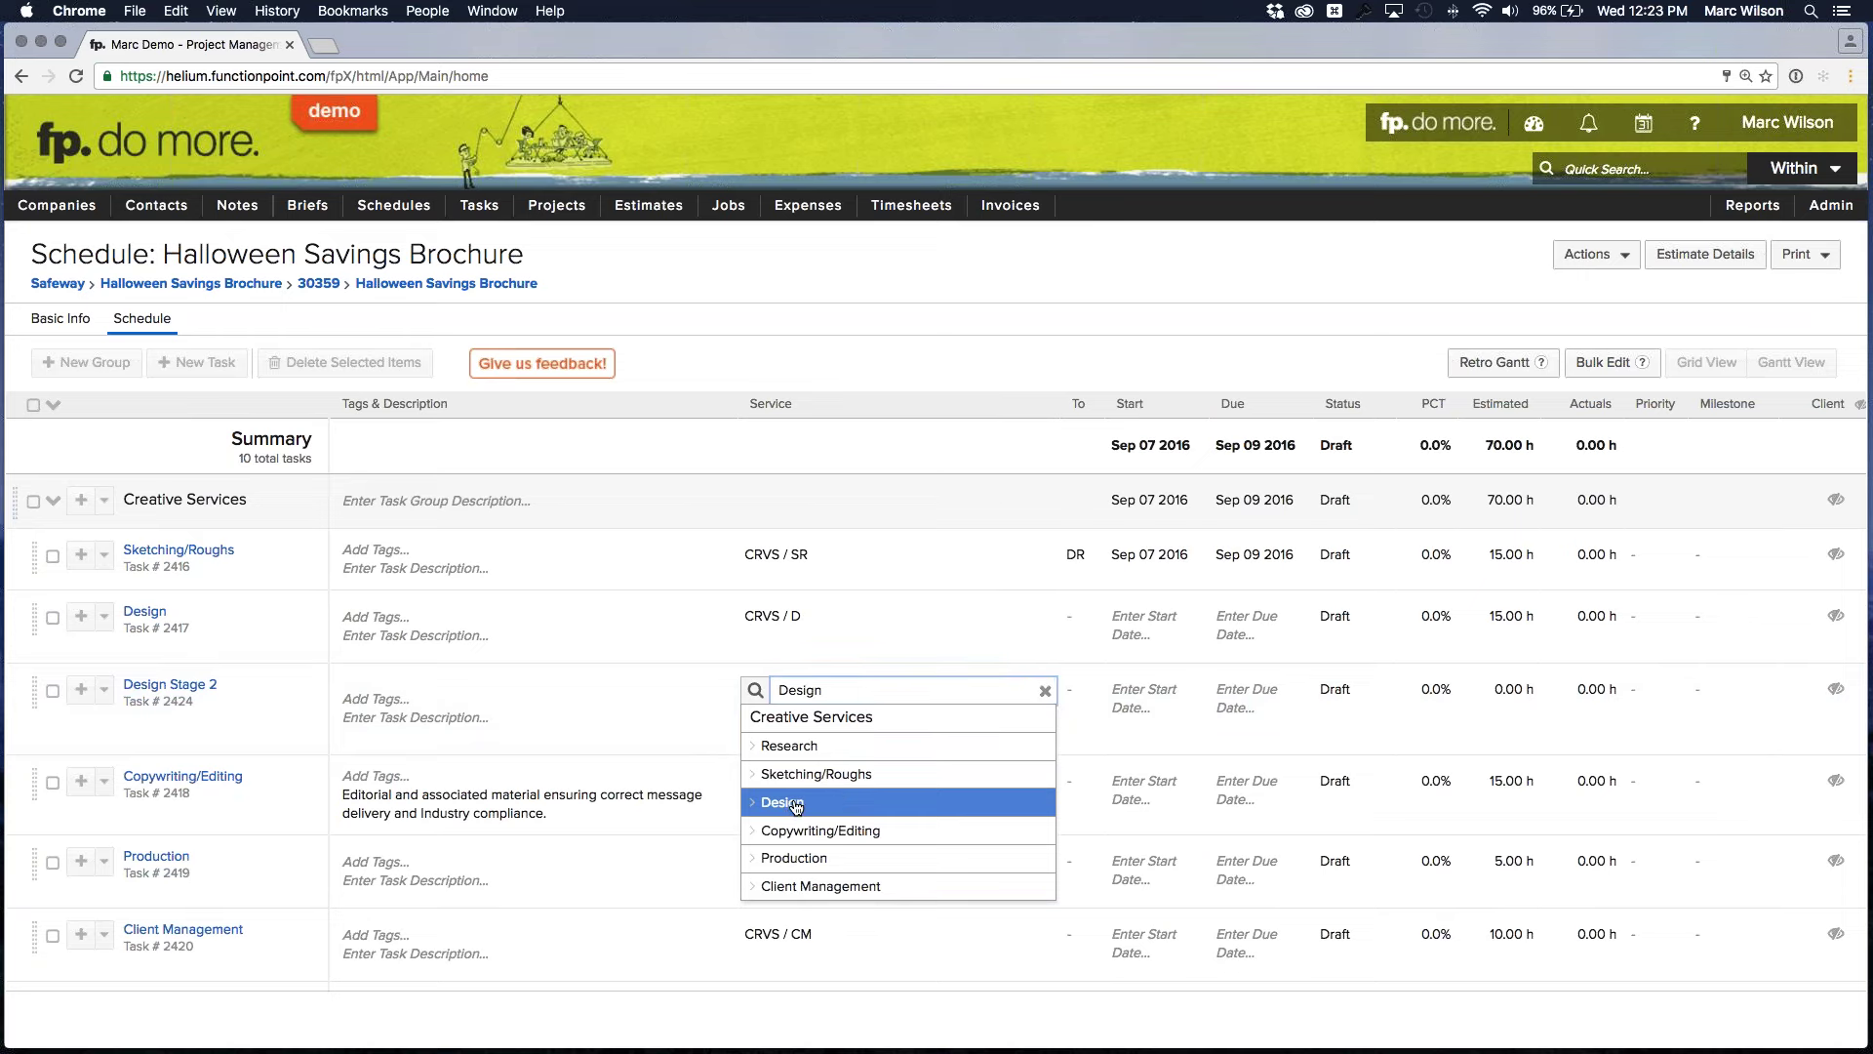
left_click(790, 727)
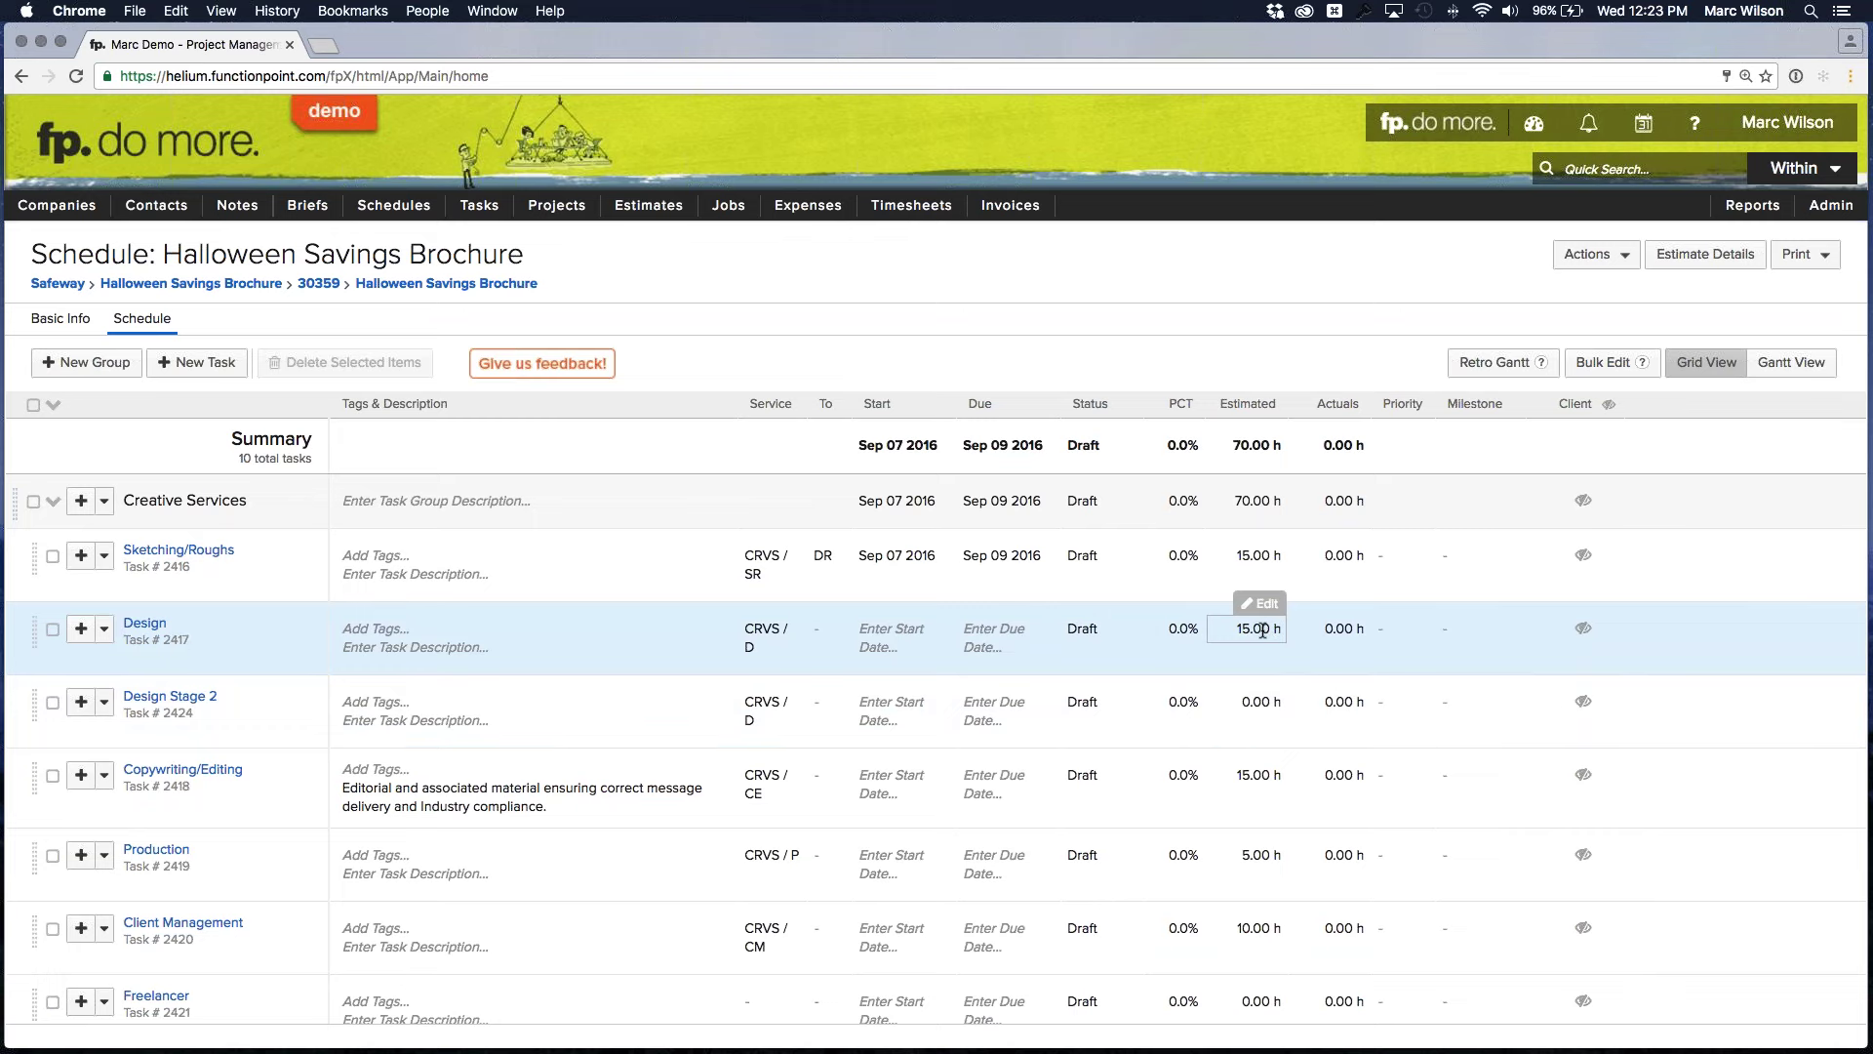
left_click(1264, 631)
Set the estimated hours of both Design and Design Stage 2 to 7.5
type("7.5")
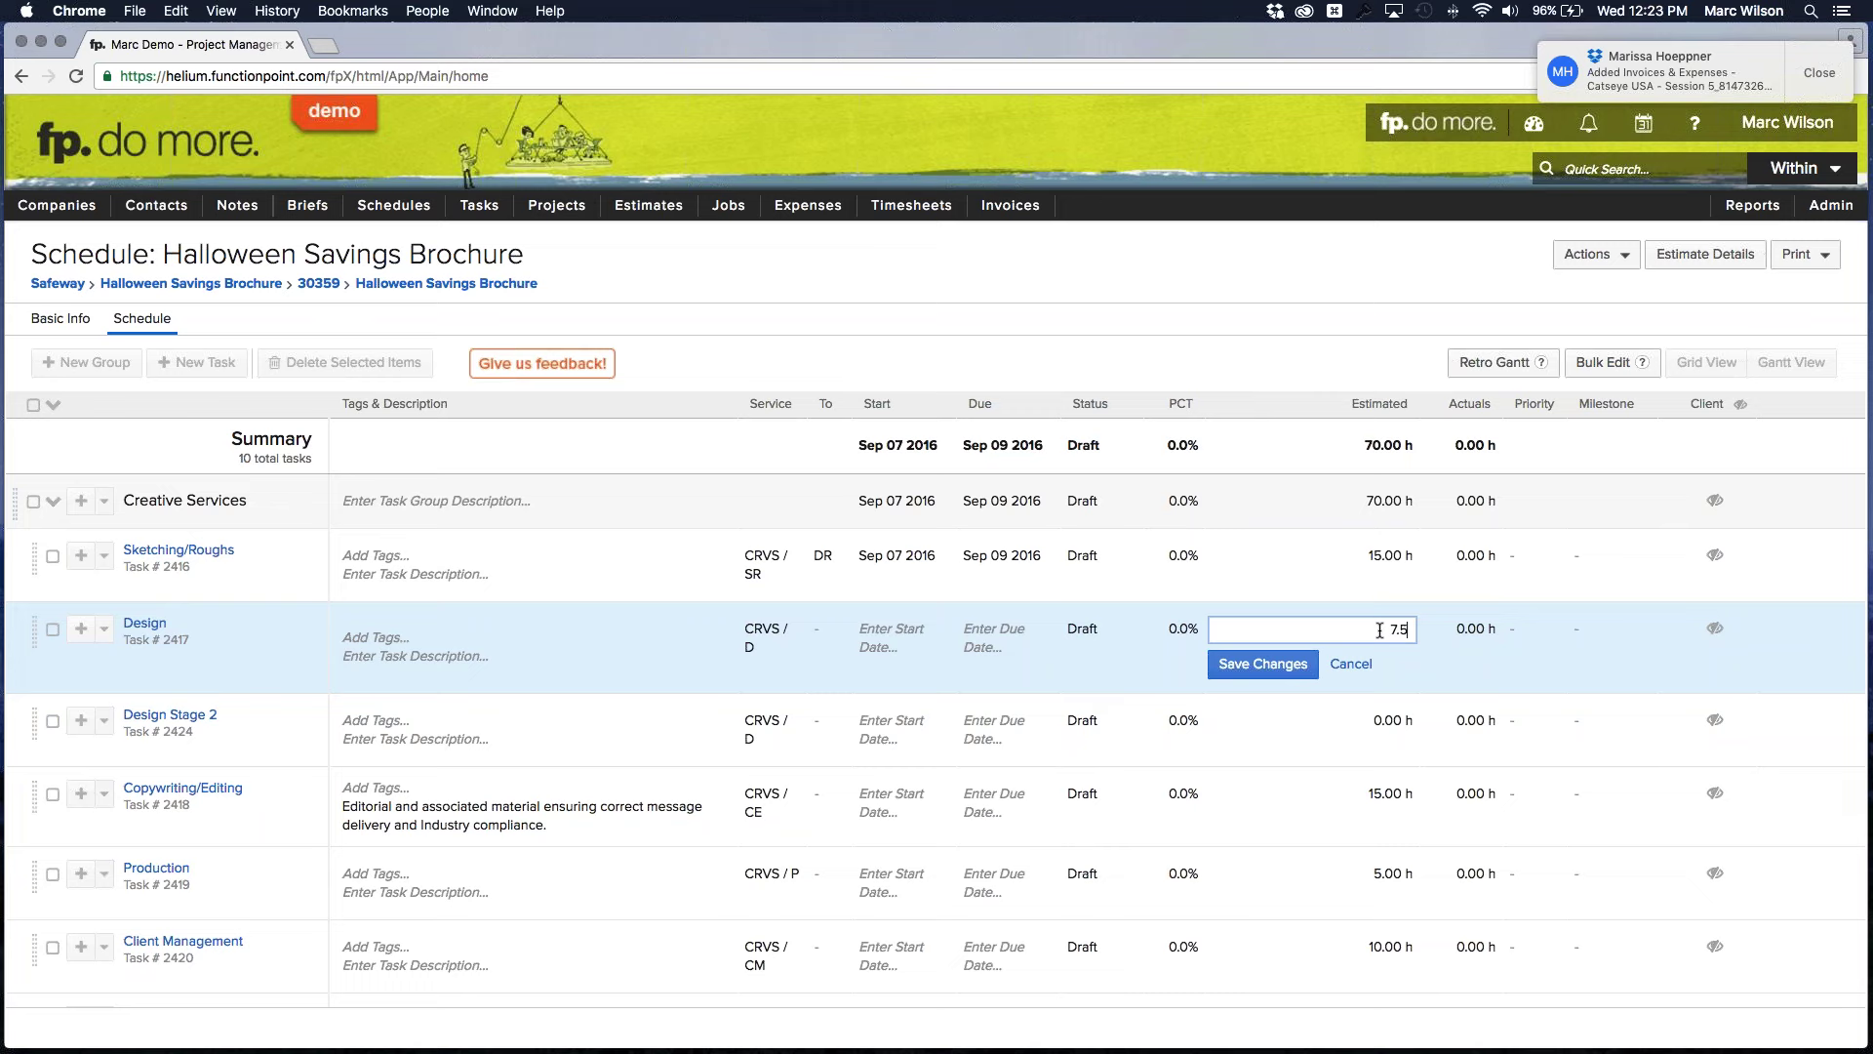
left_click(1383, 711)
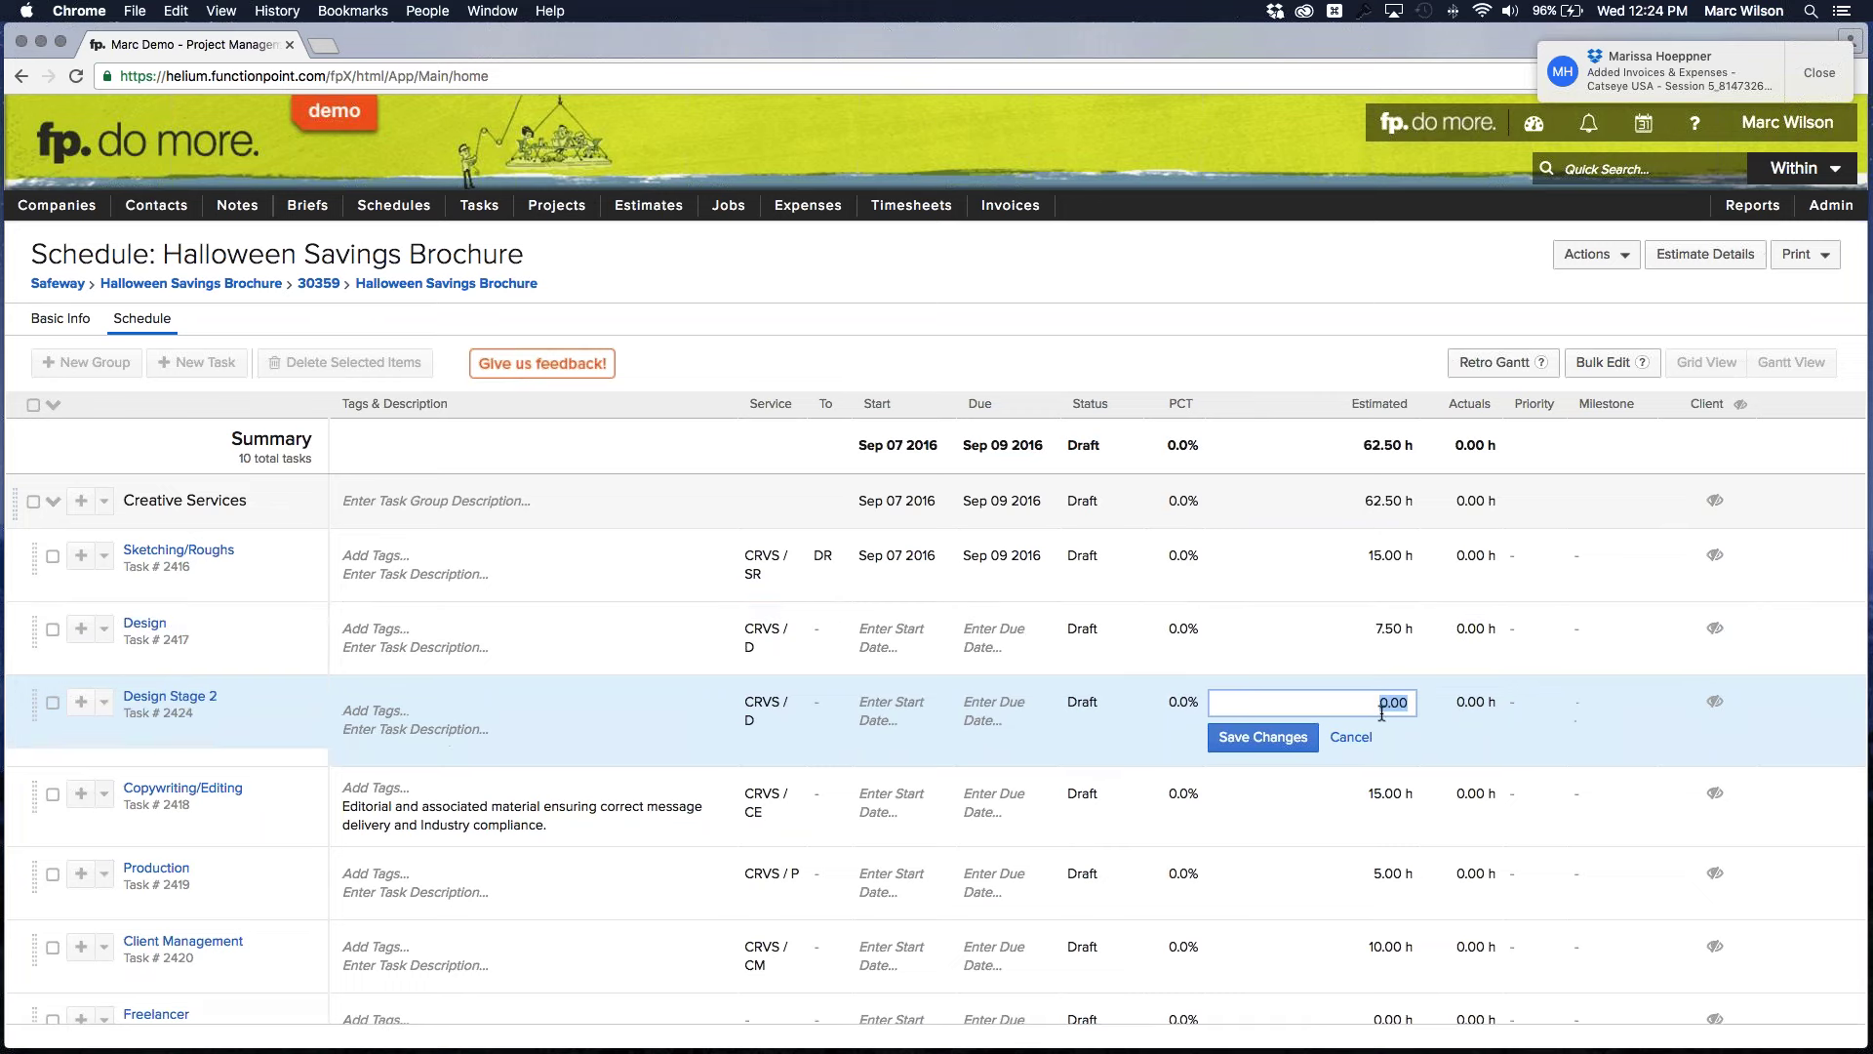
type("7.5")
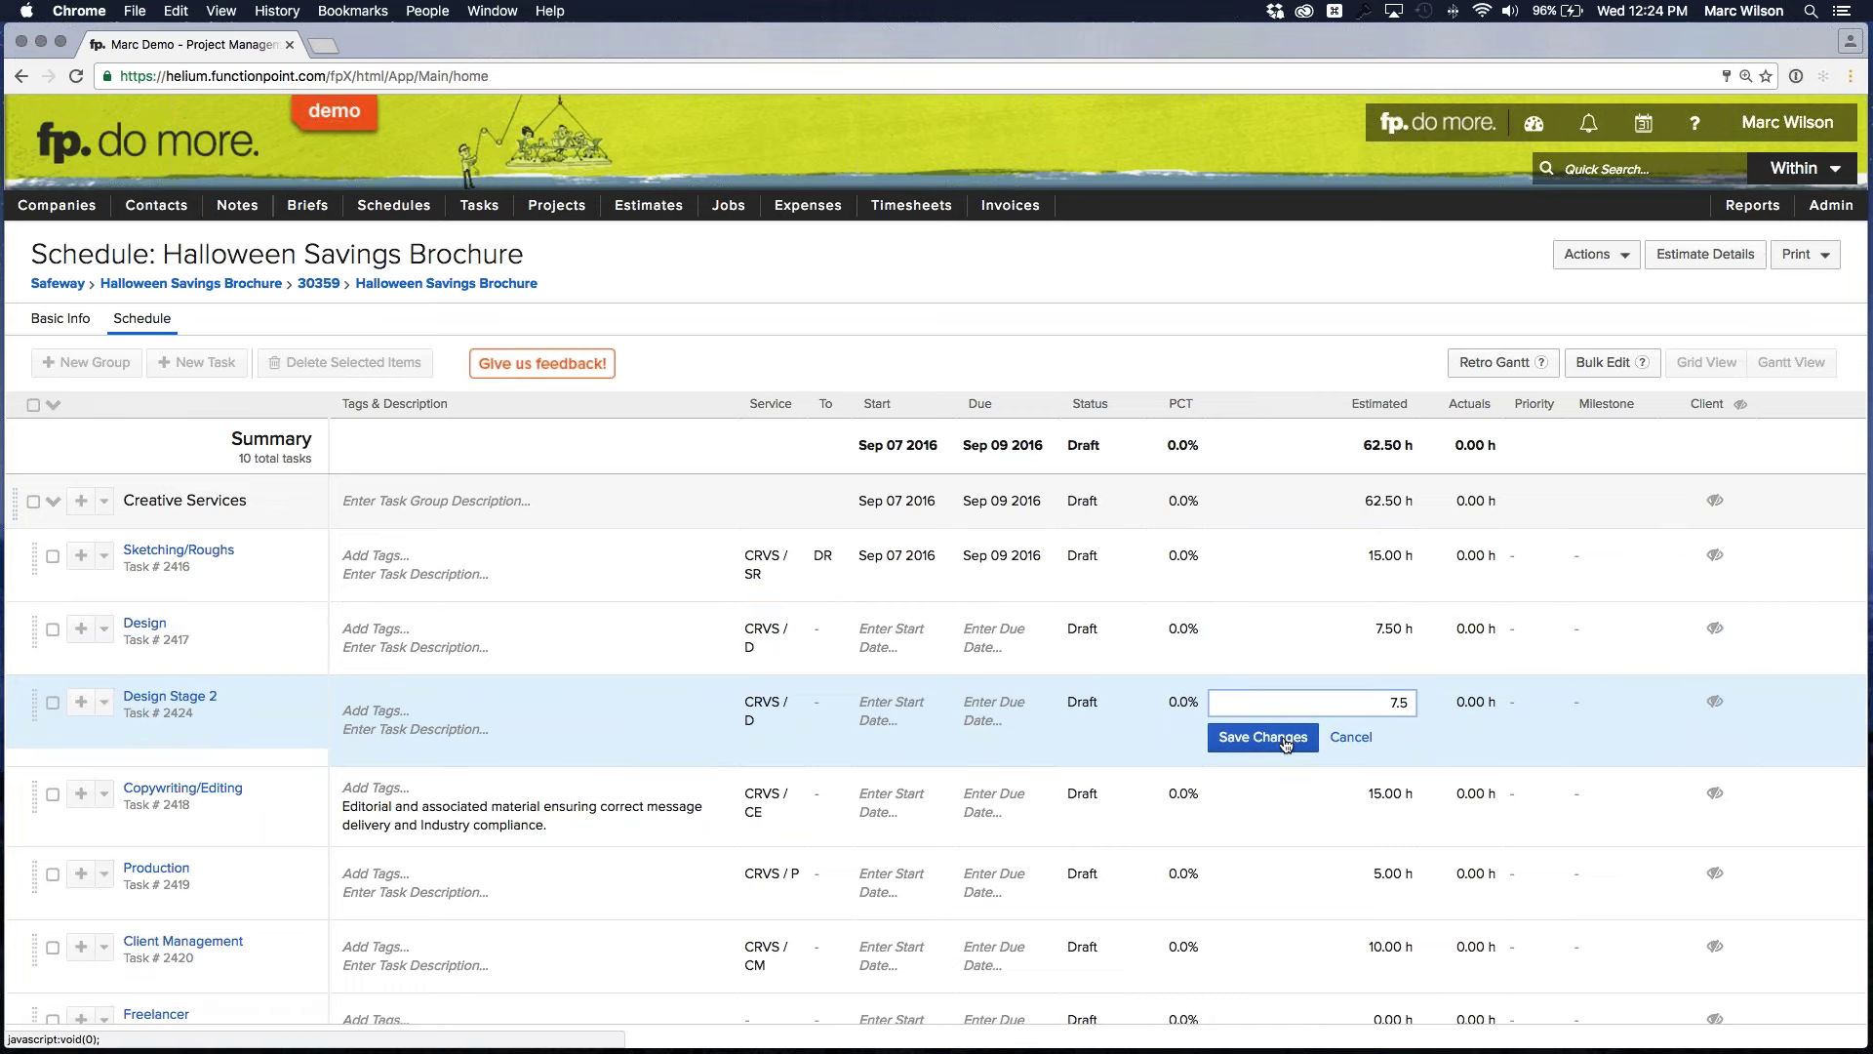
left_click(1278, 736)
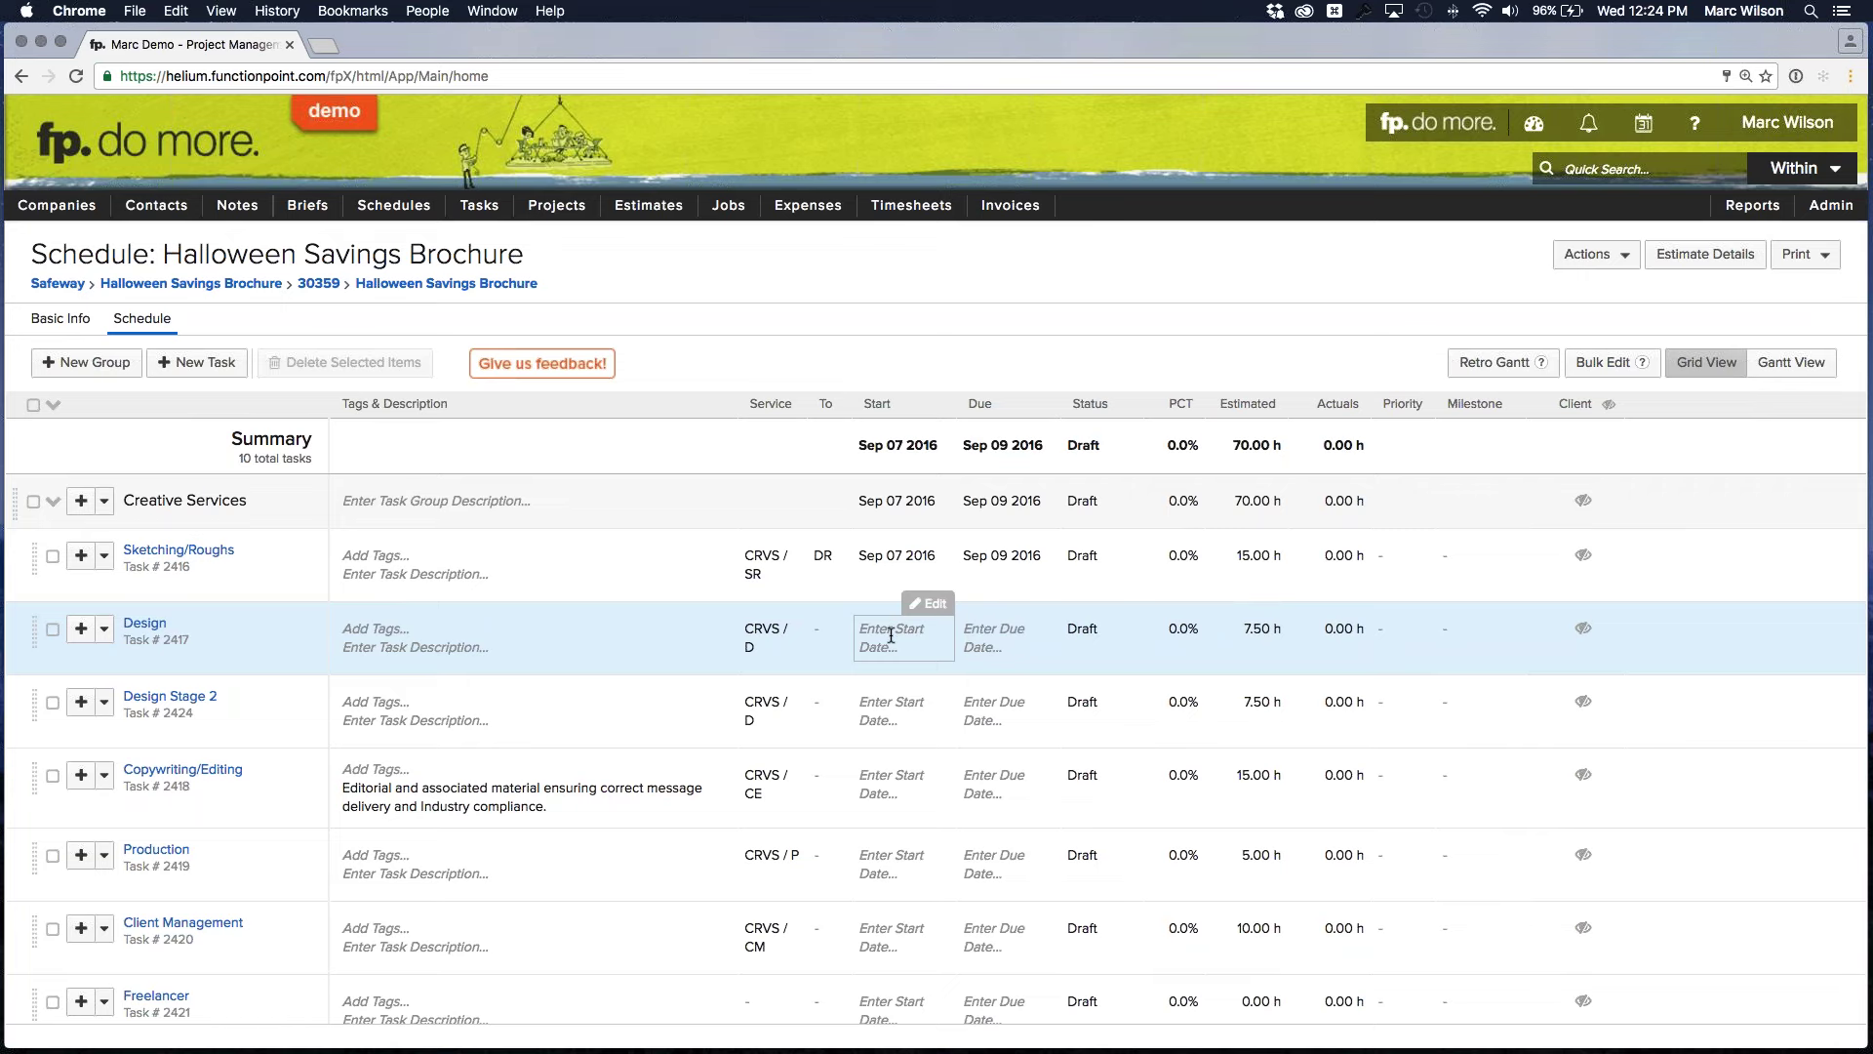
Assign the Design task to a team member, starting Sep 12 and due Sep 16
left_click(891, 635)
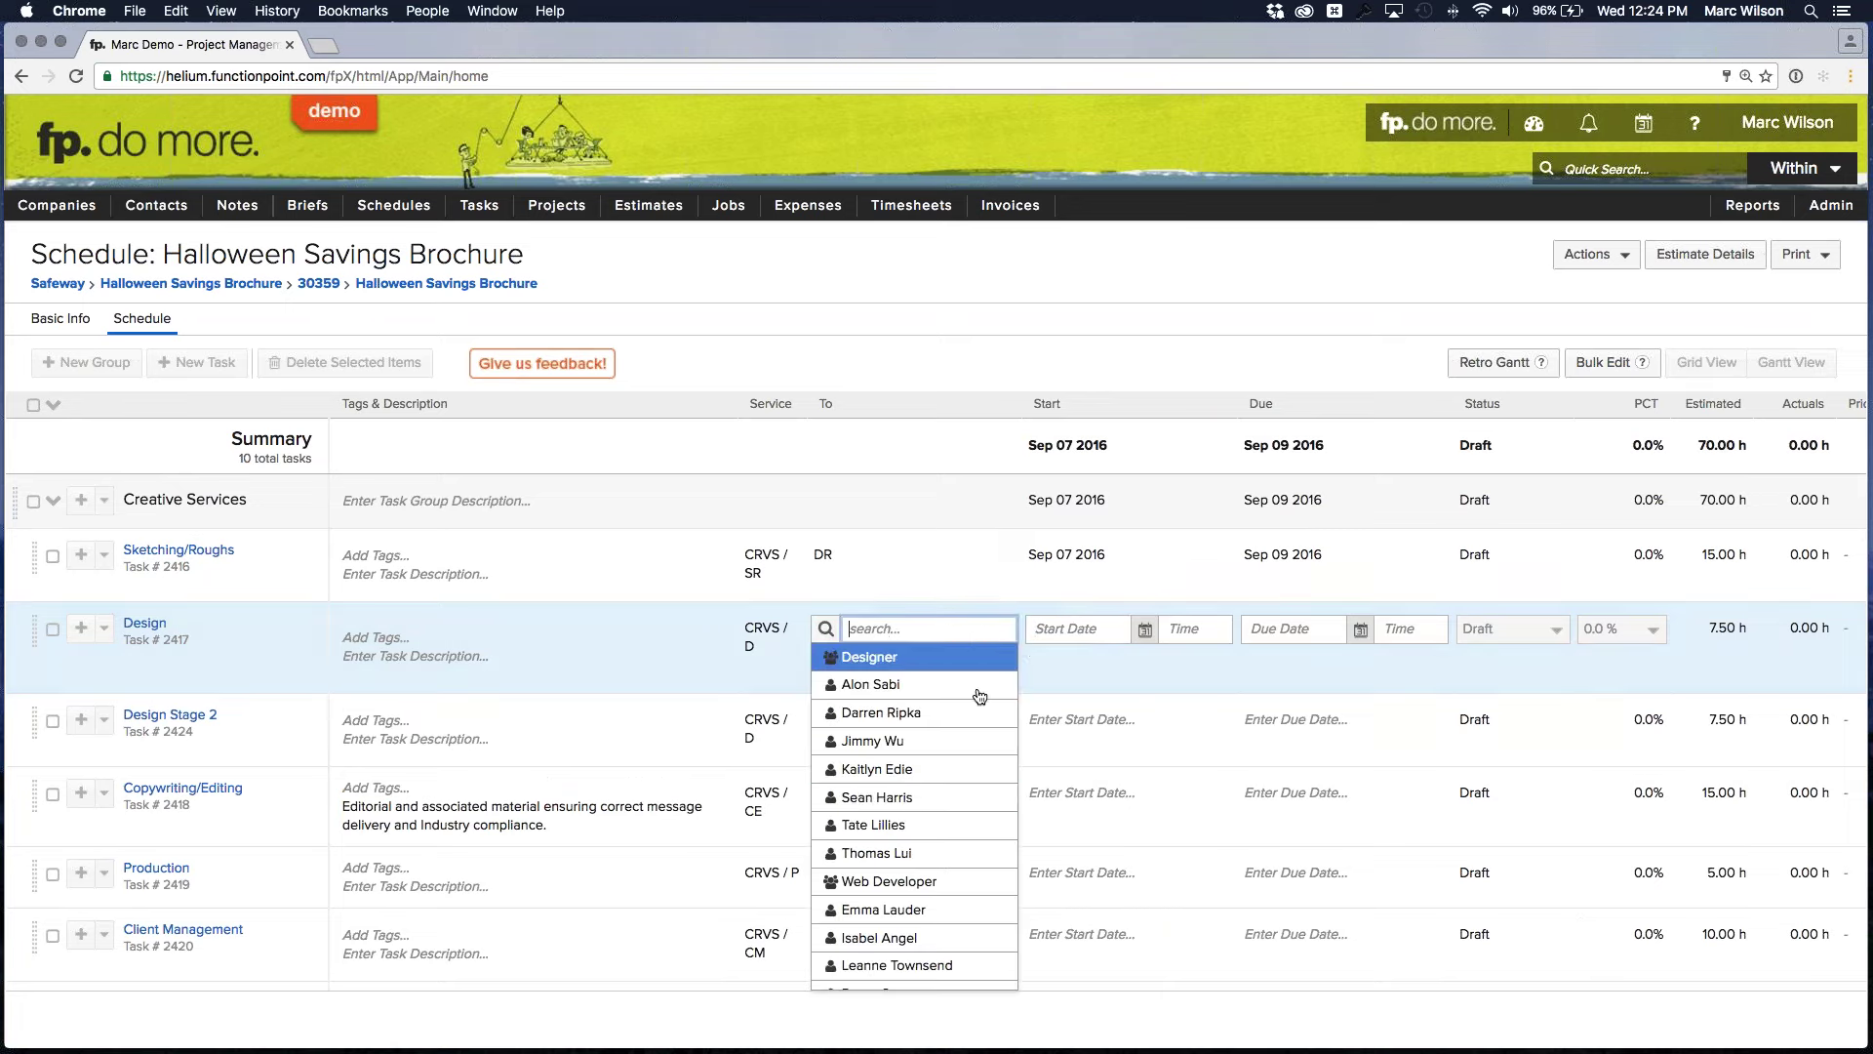
left_click(878, 797)
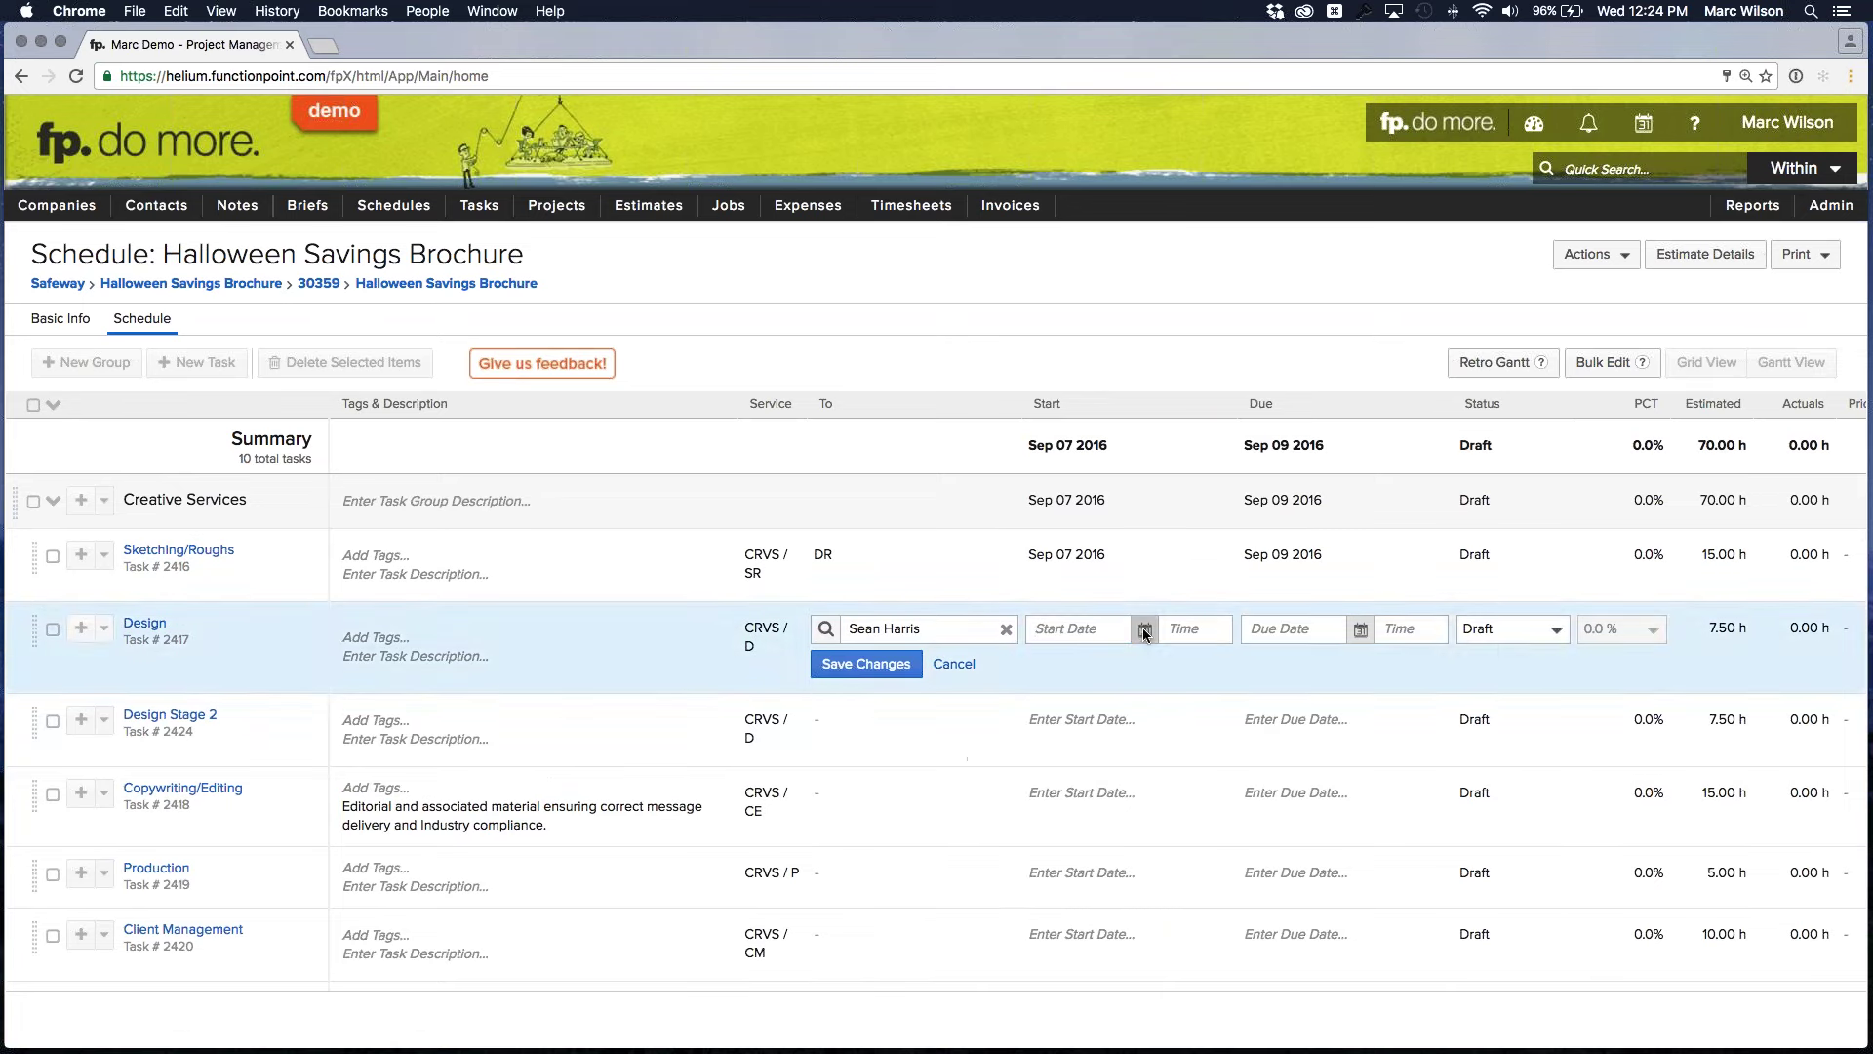
left_click(1146, 633)
left_click(1081, 784)
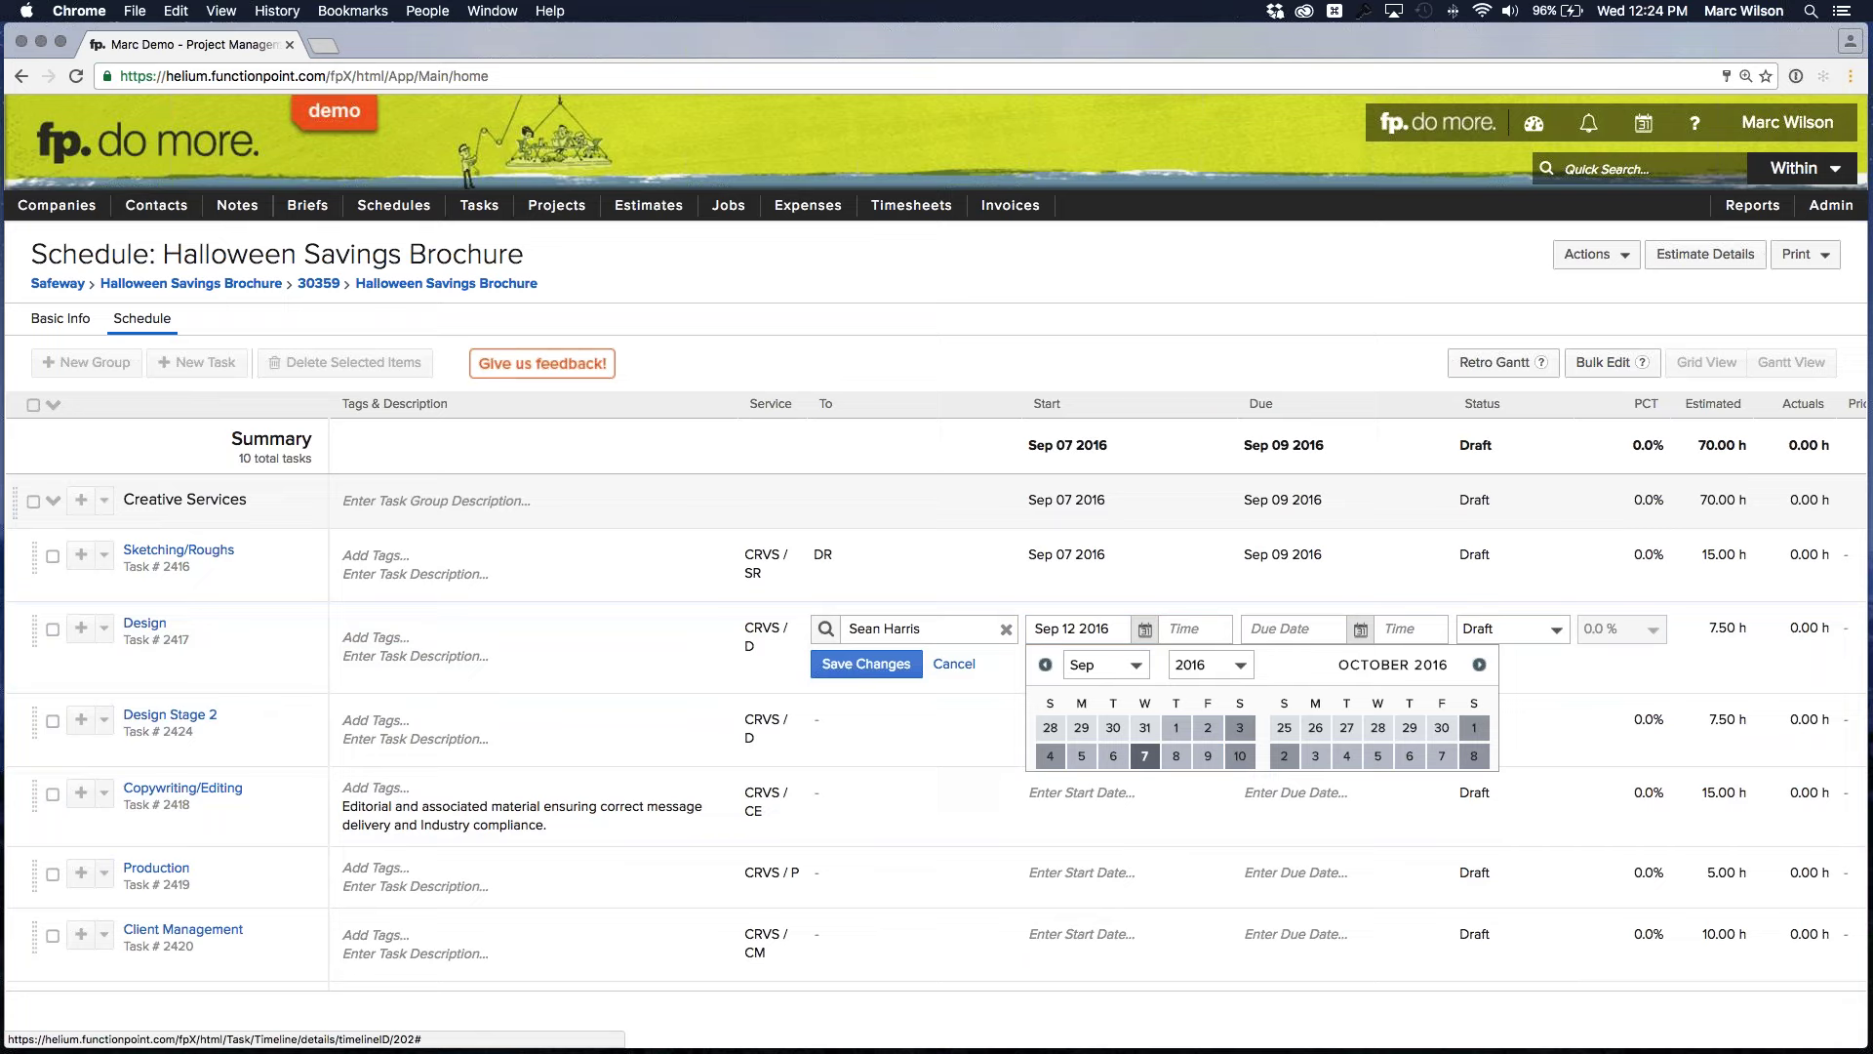
left_click(1360, 630)
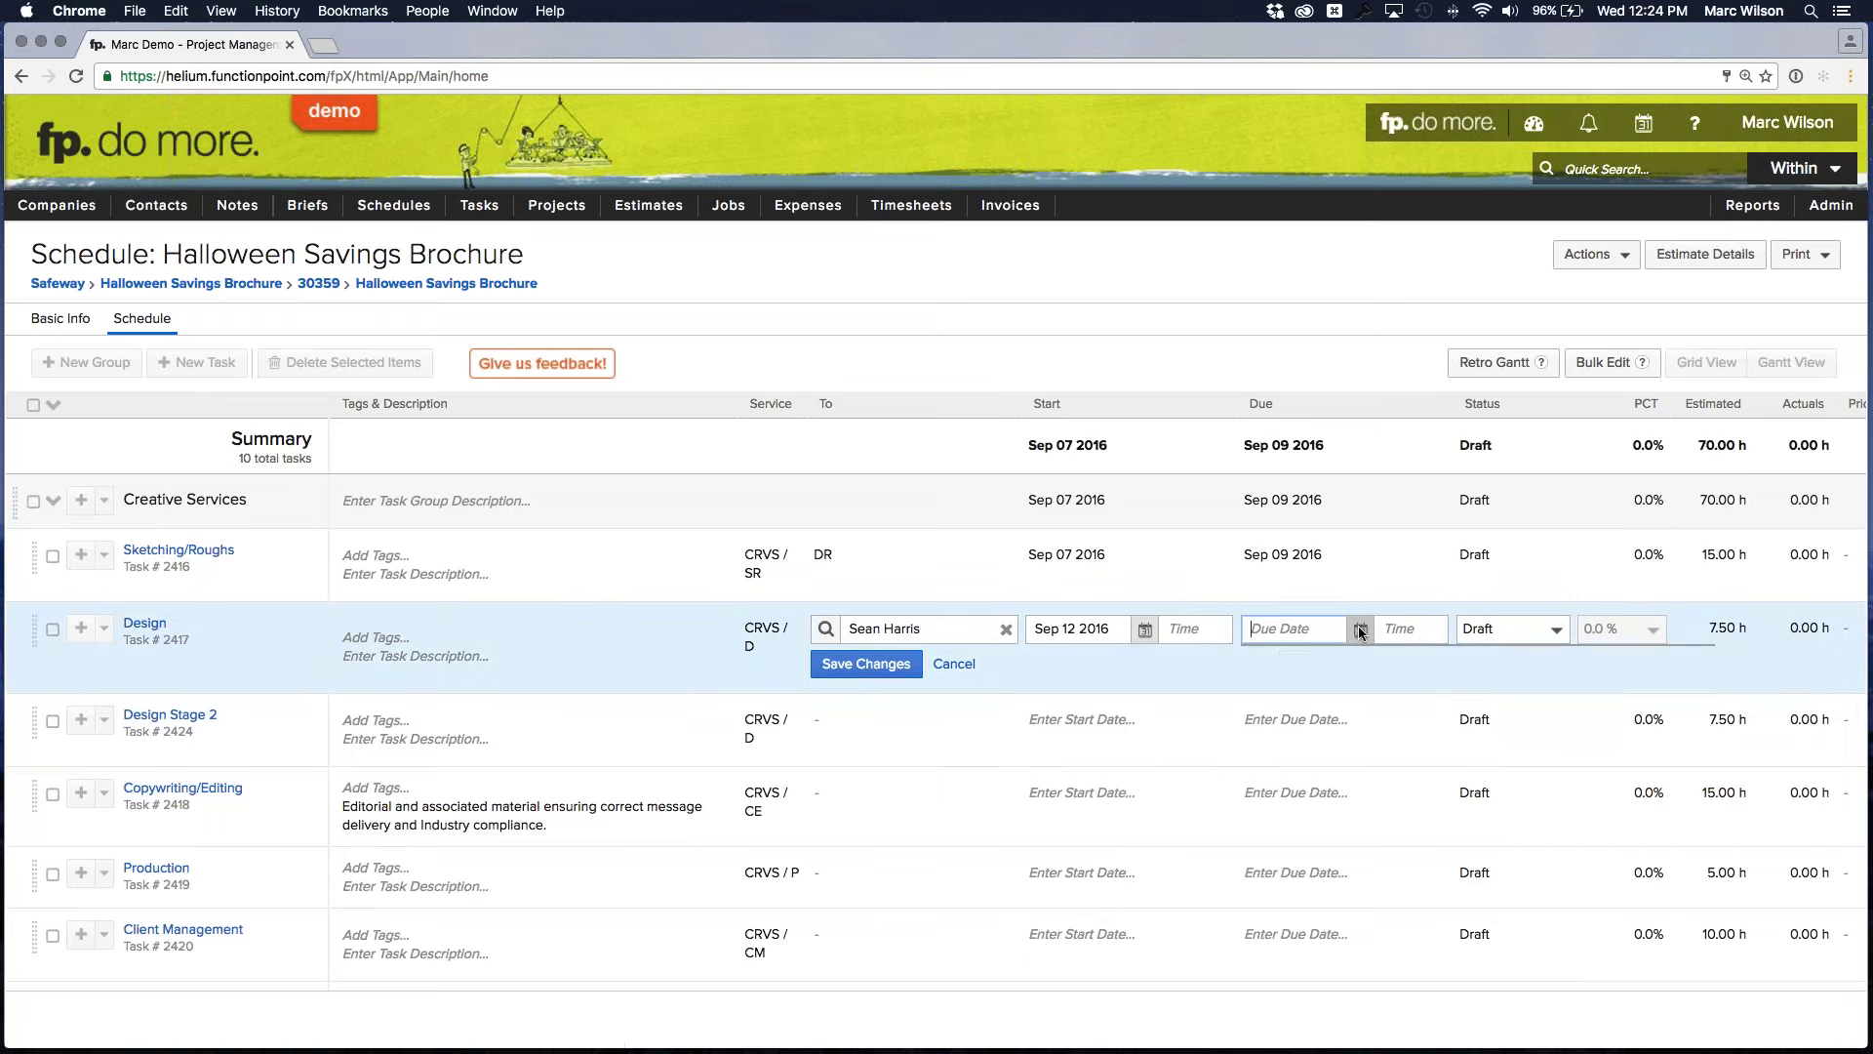
left_click(1409, 787)
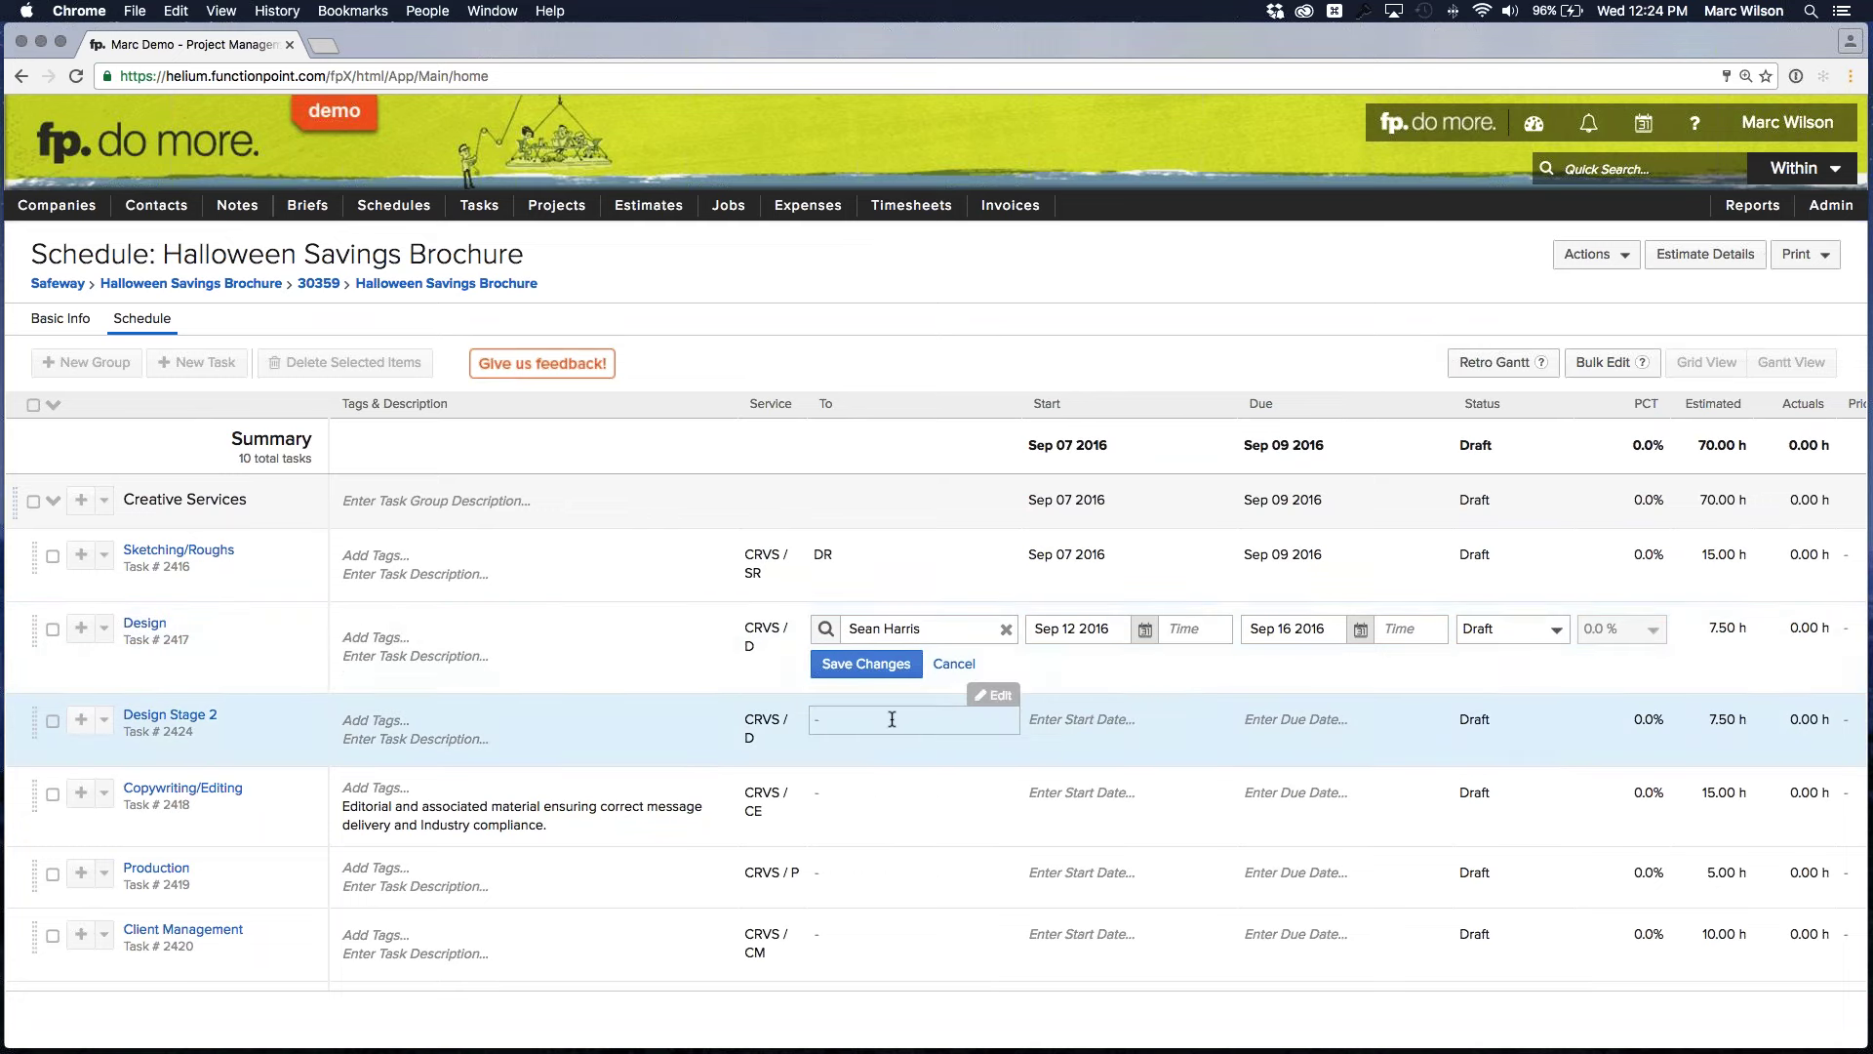
Assign Design Stage 2 to a team member, dated Sep 19 to Sep 22, and save
left_click(892, 719)
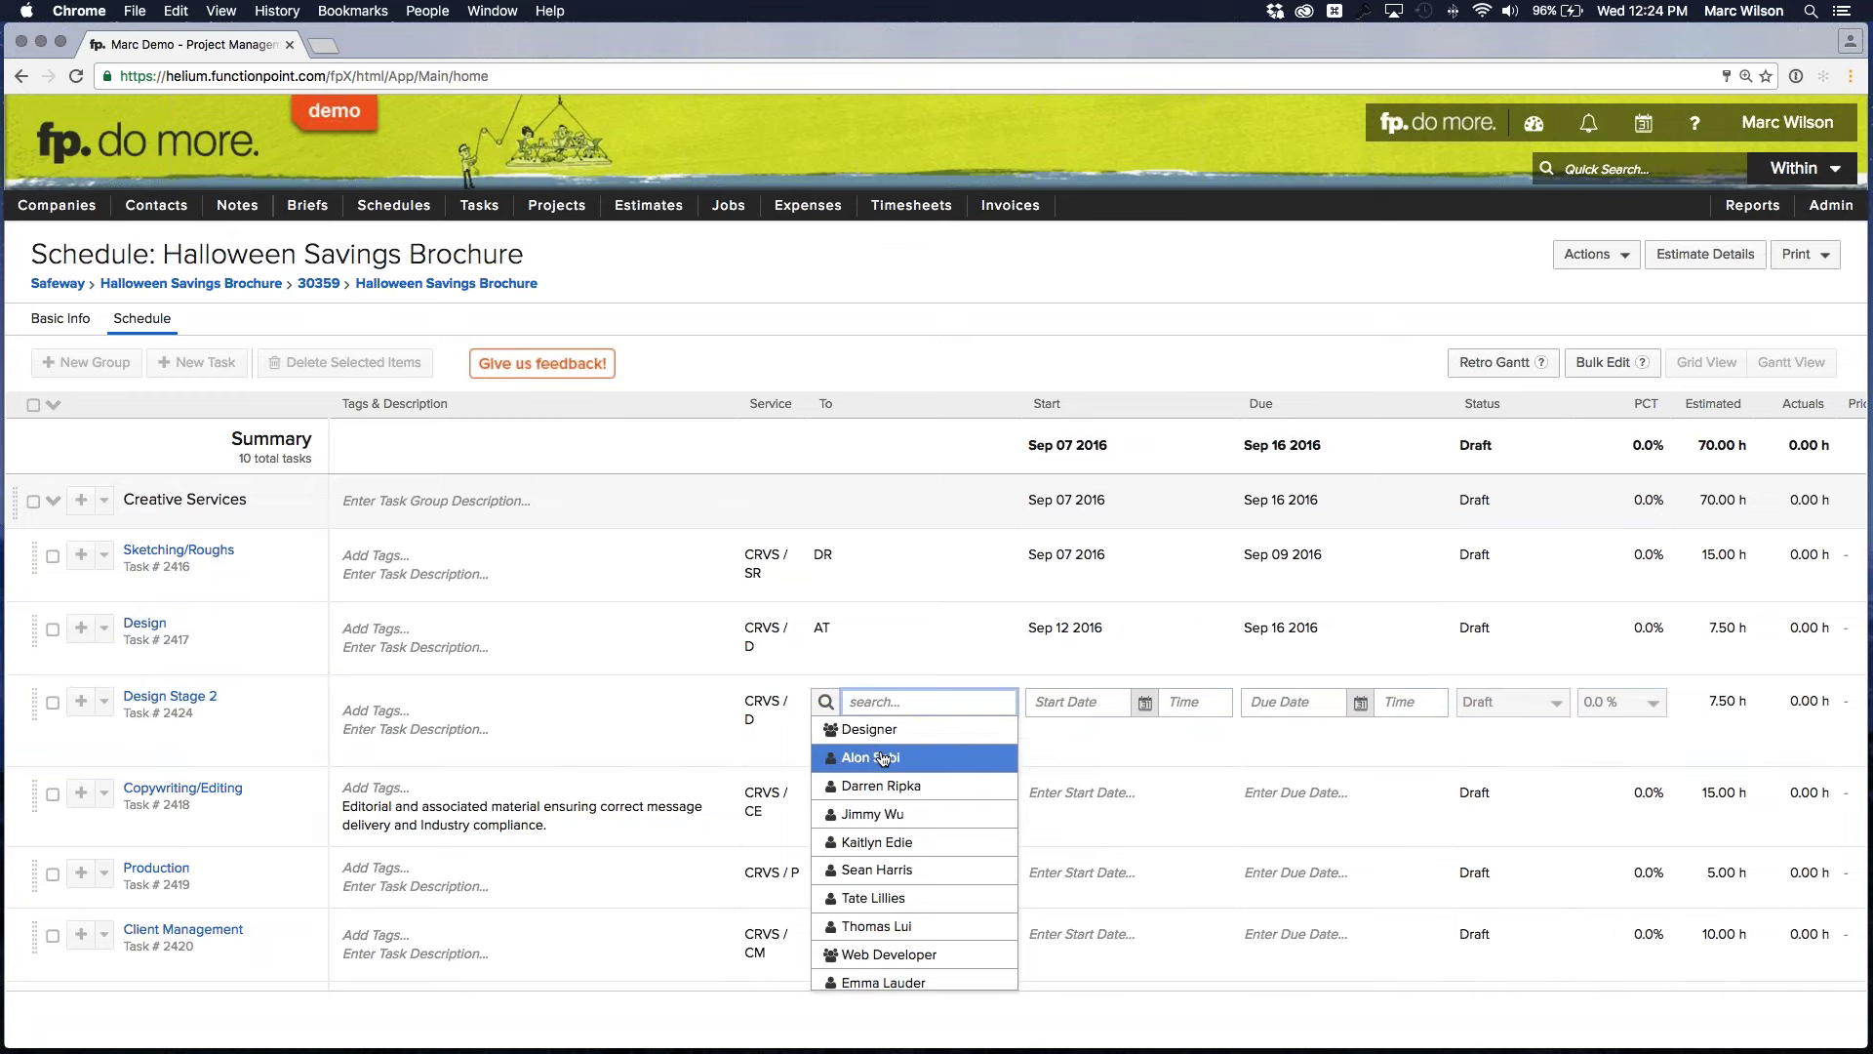
scroll(918, 785, "down", 1)
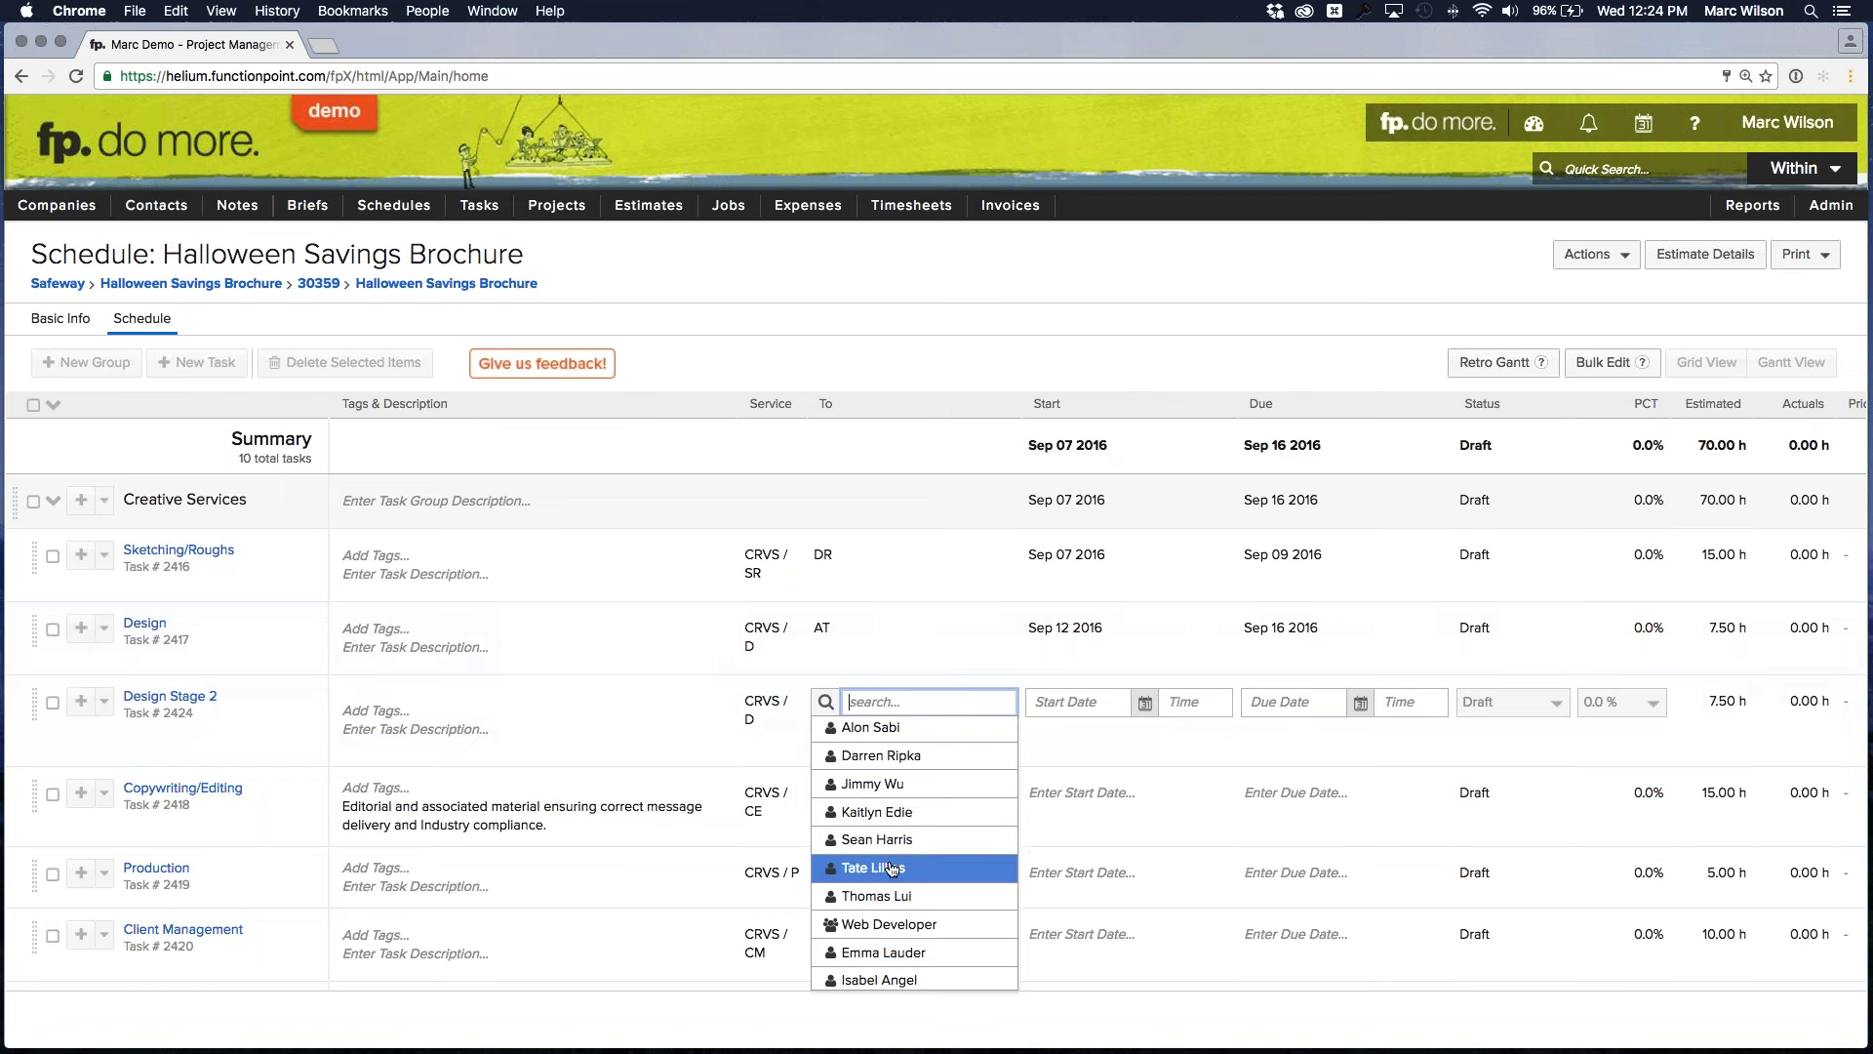
left_click(883, 896)
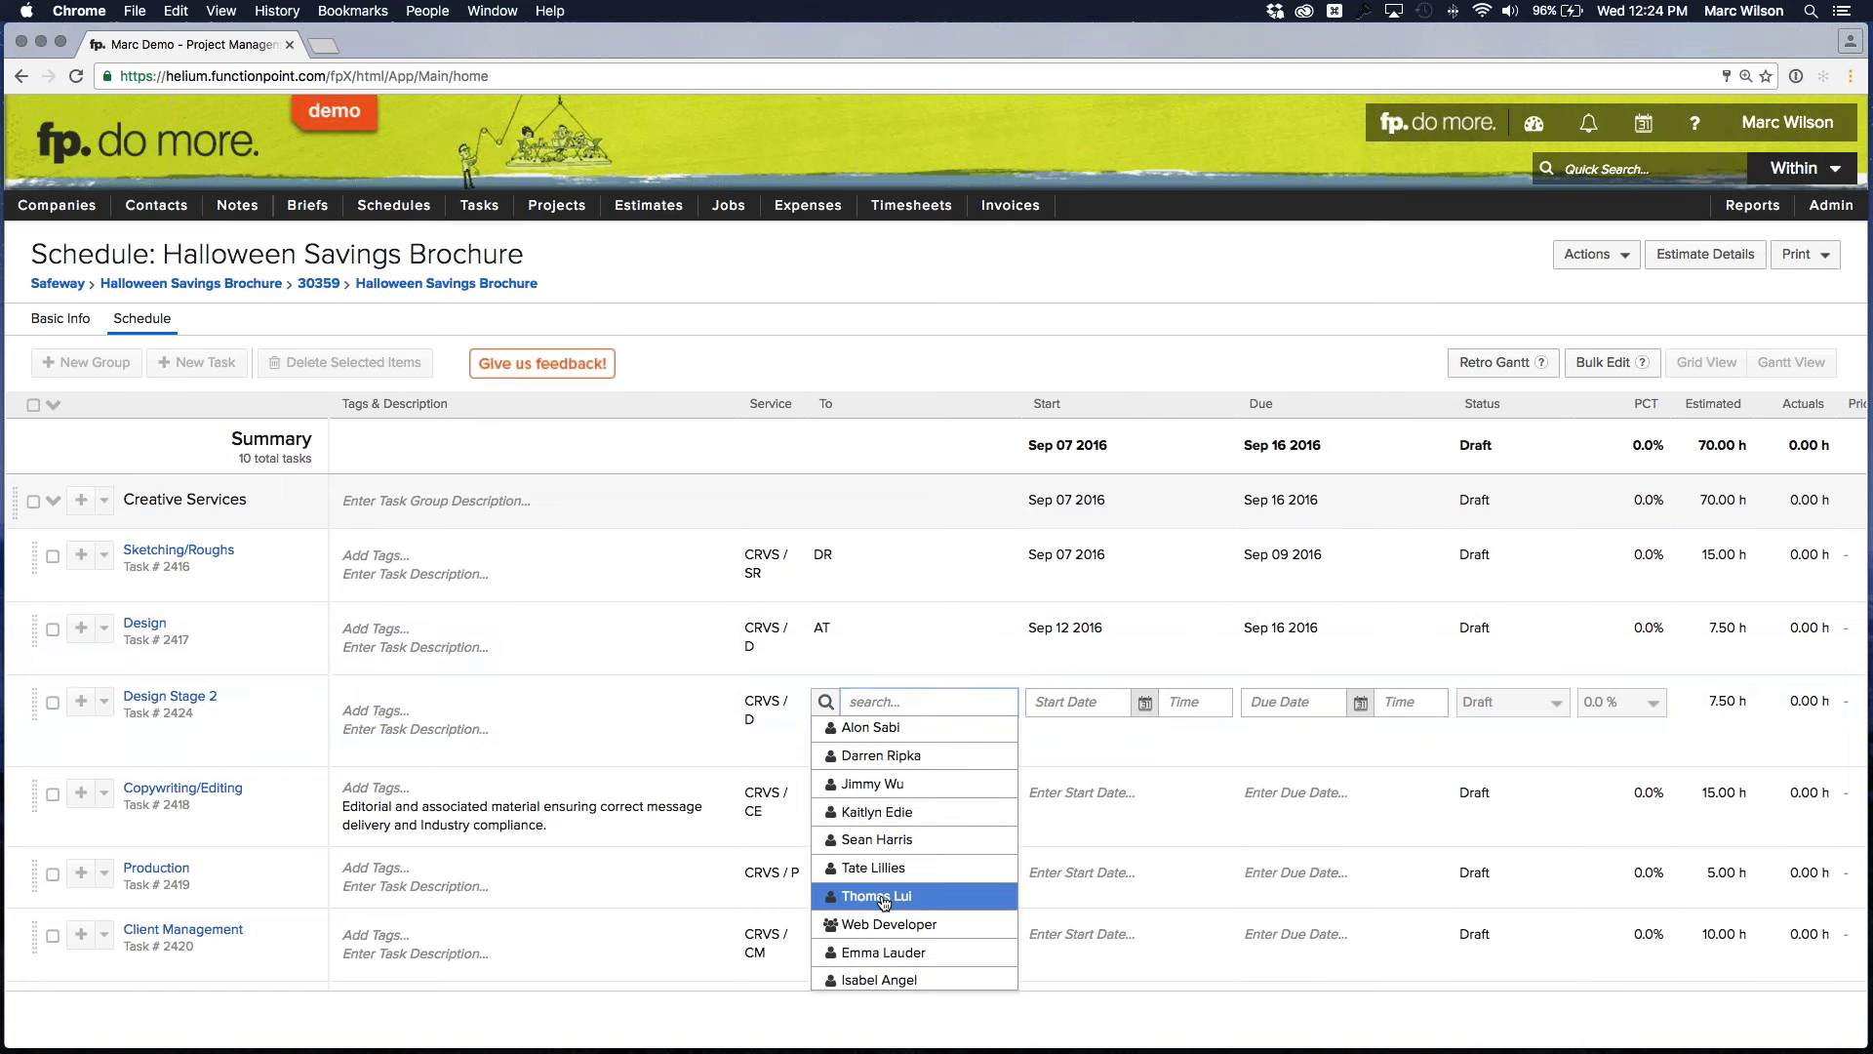
left_click(1112, 703)
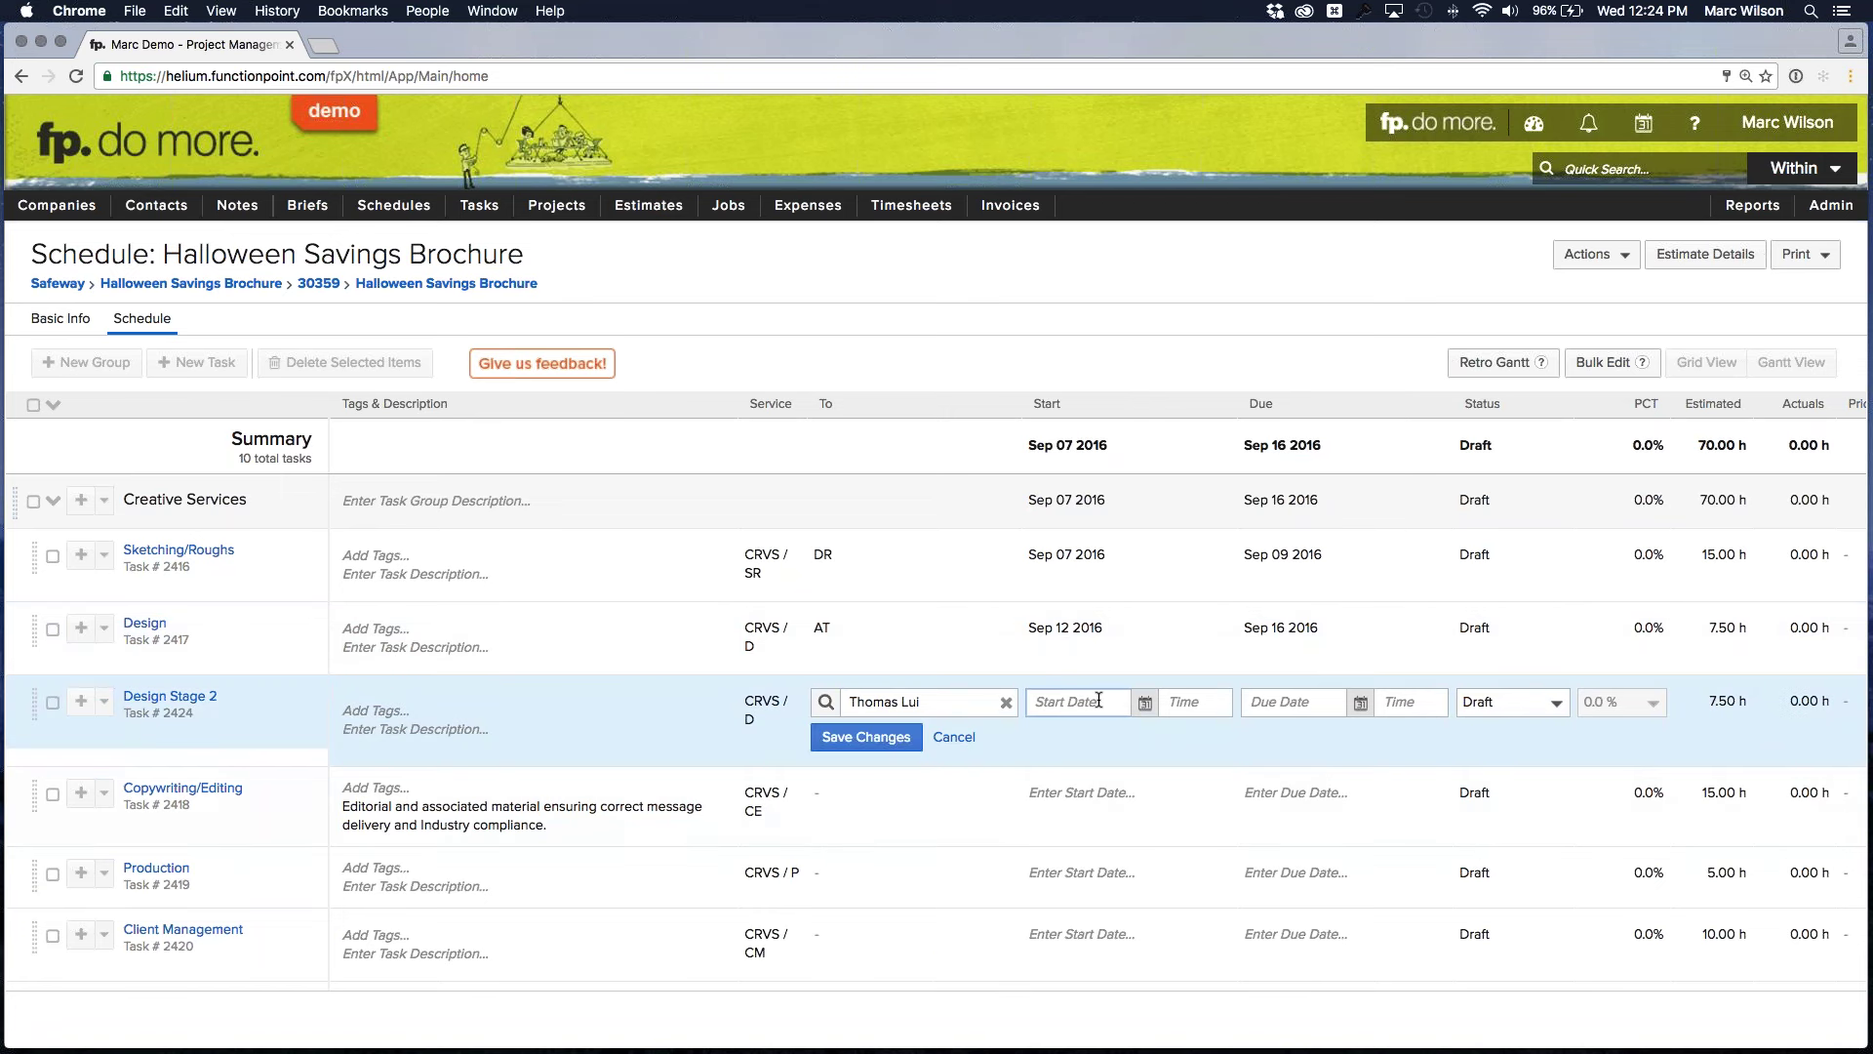
left_click(1145, 702)
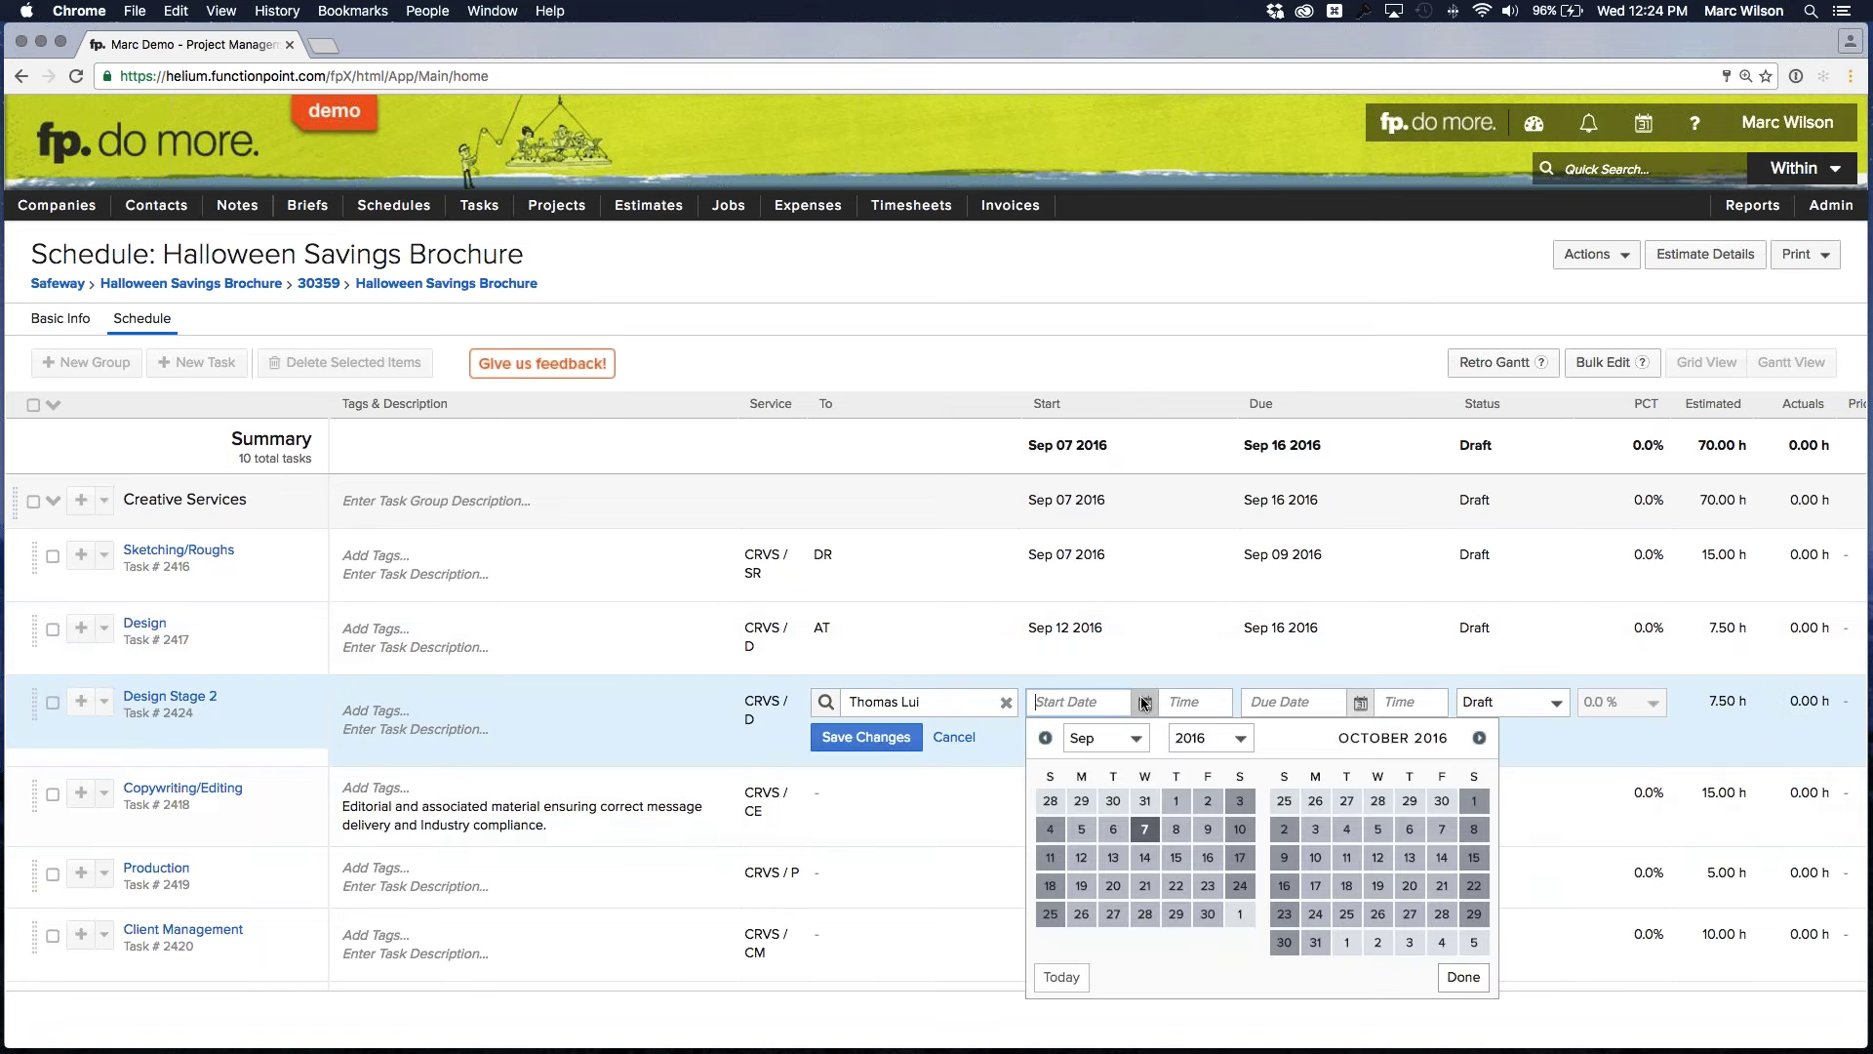
left_click(1082, 886)
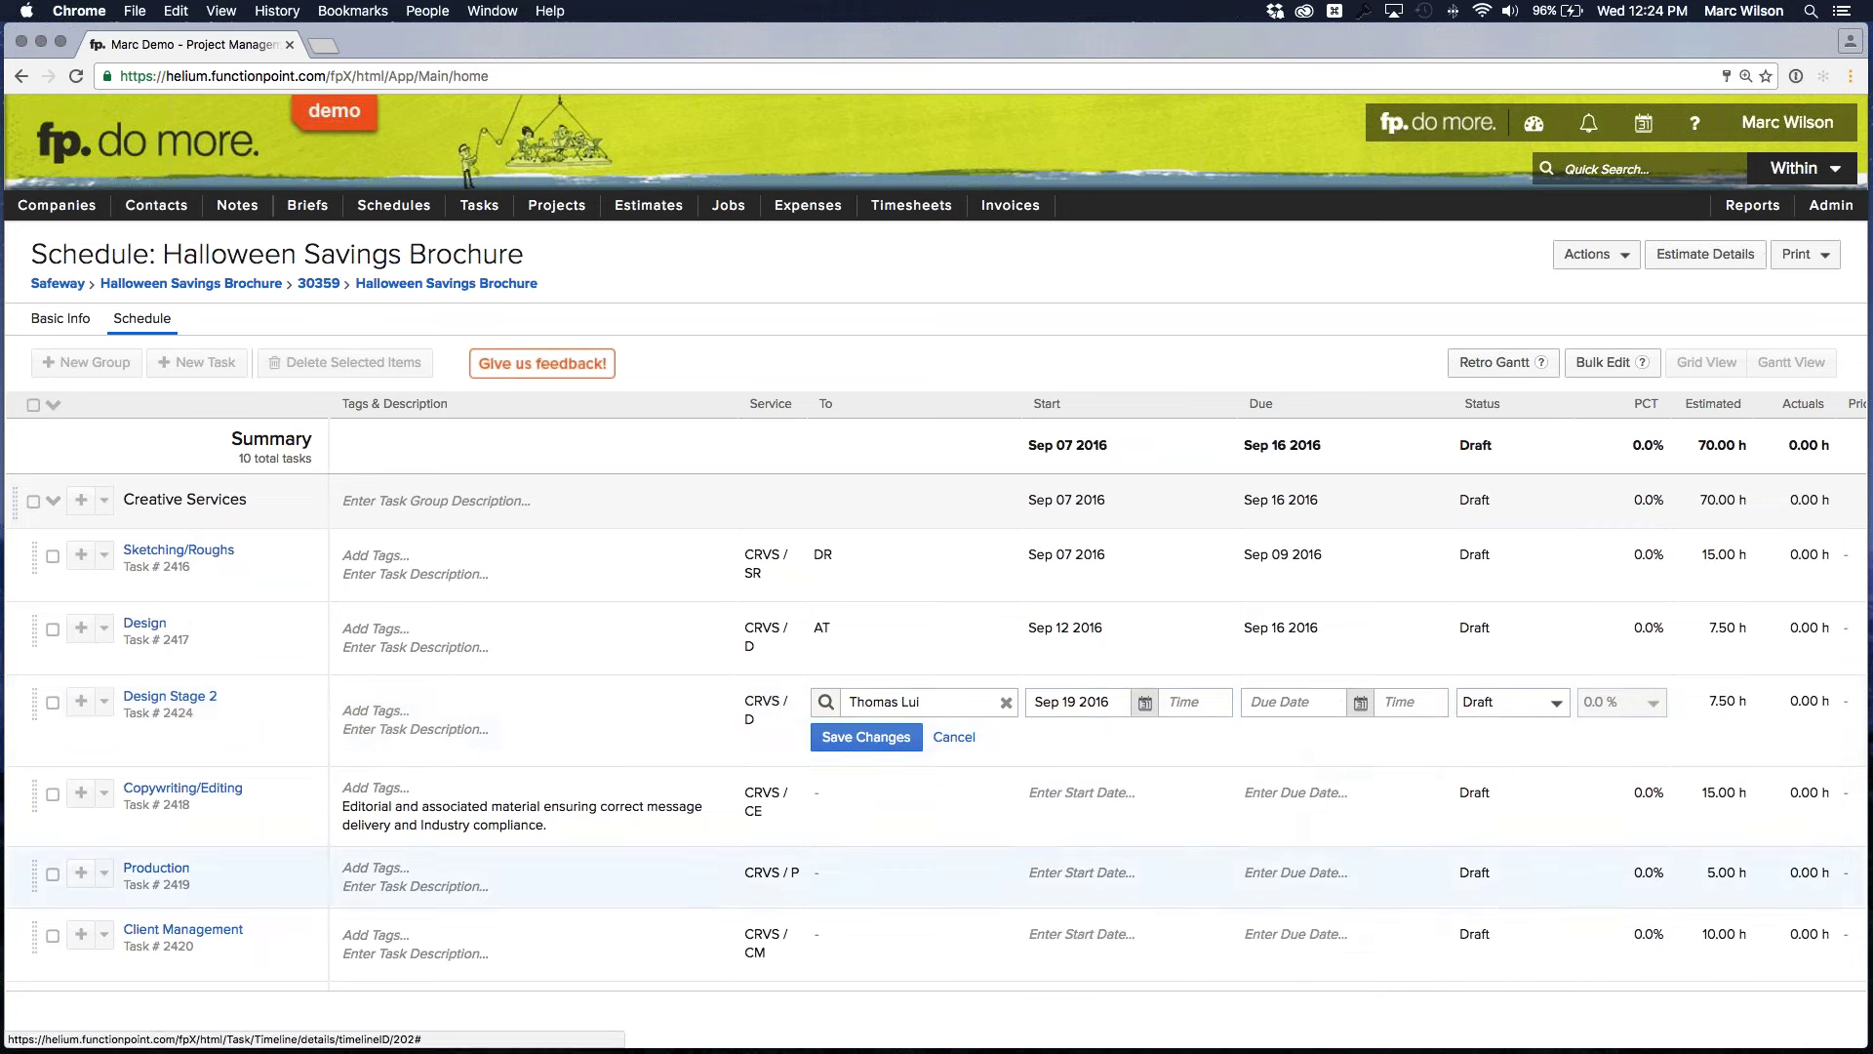
left_click(1360, 714)
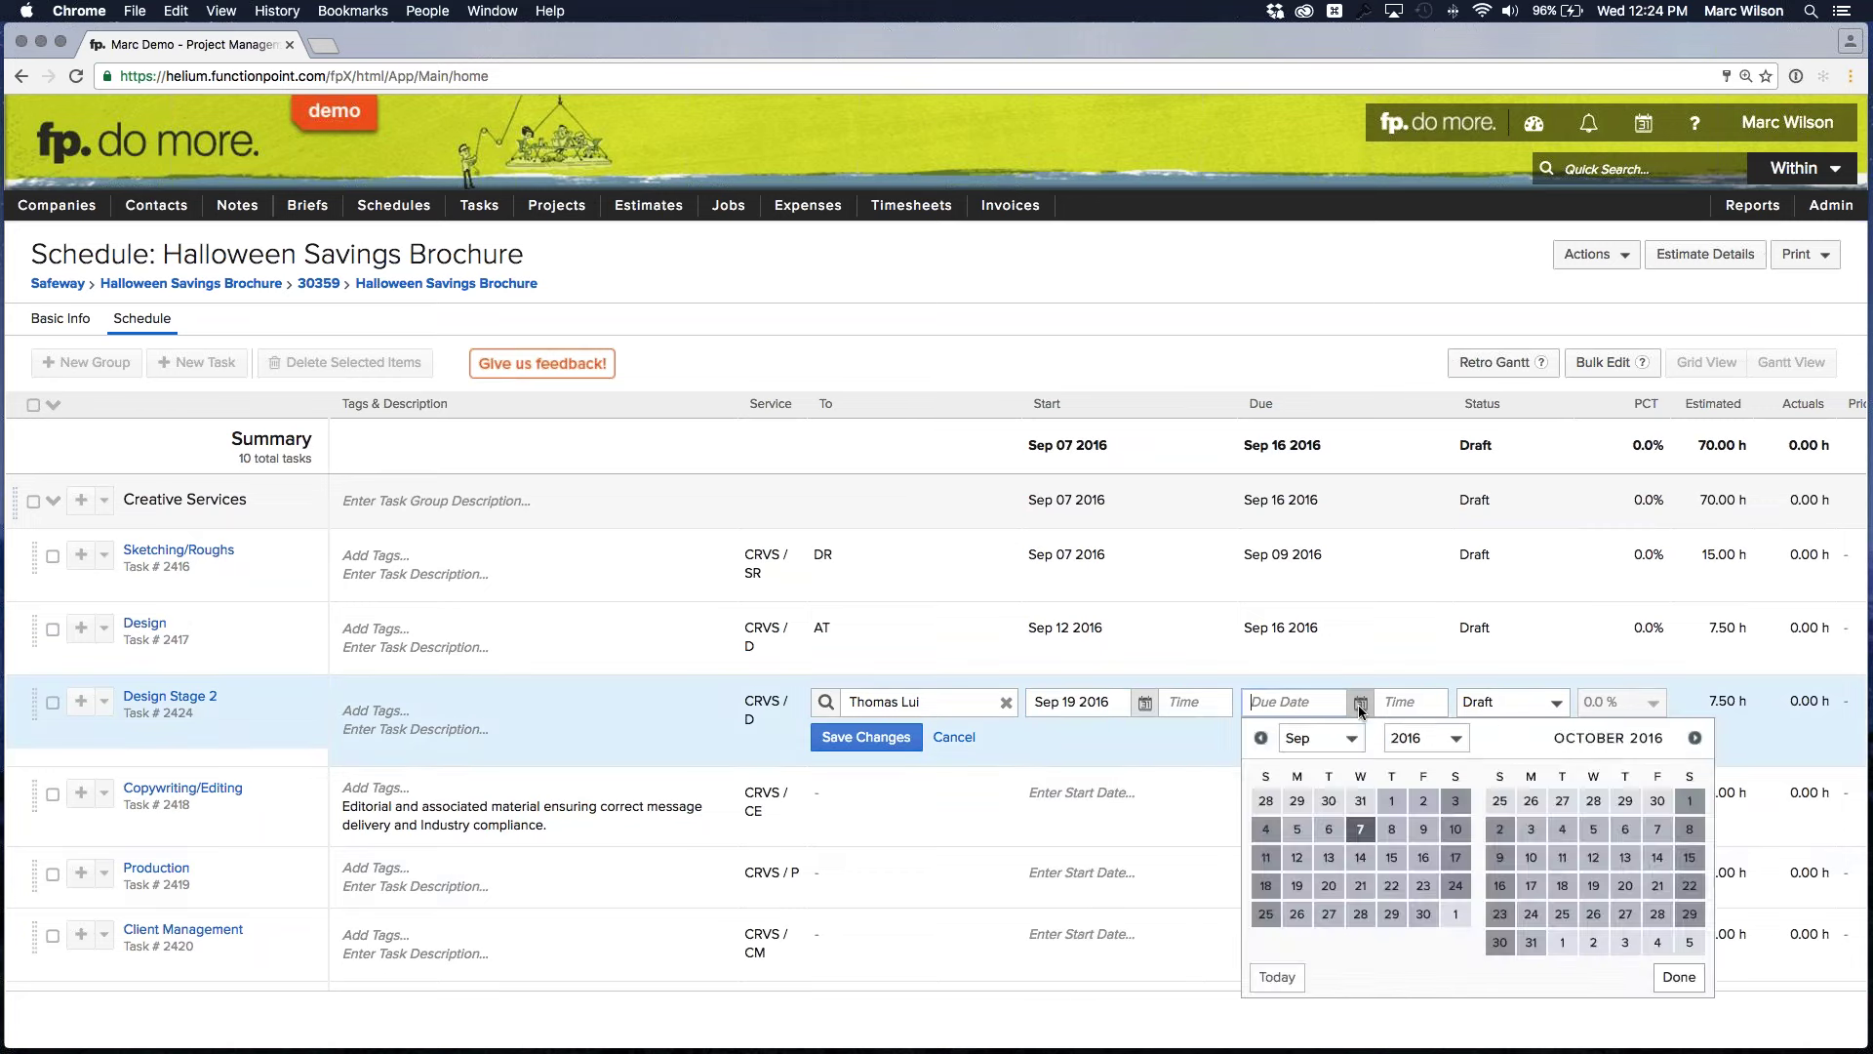
left_click(1391, 885)
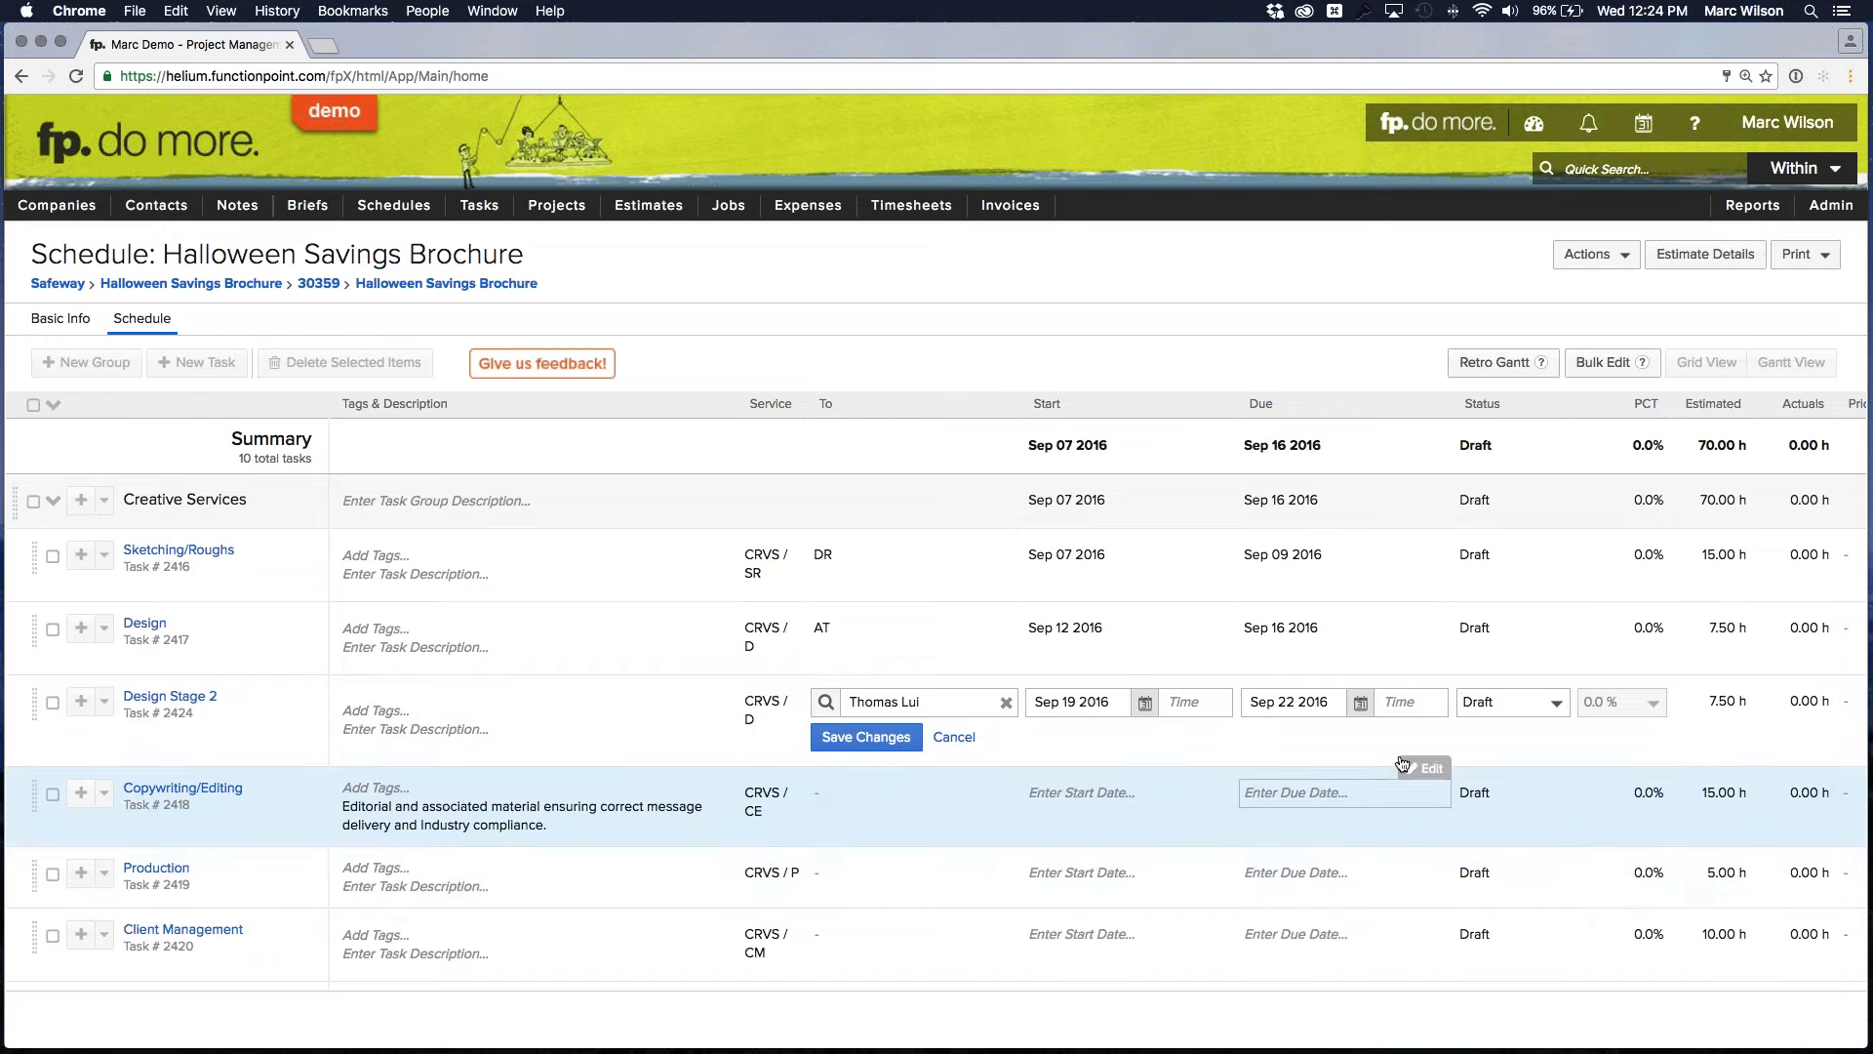
left_click(866, 736)
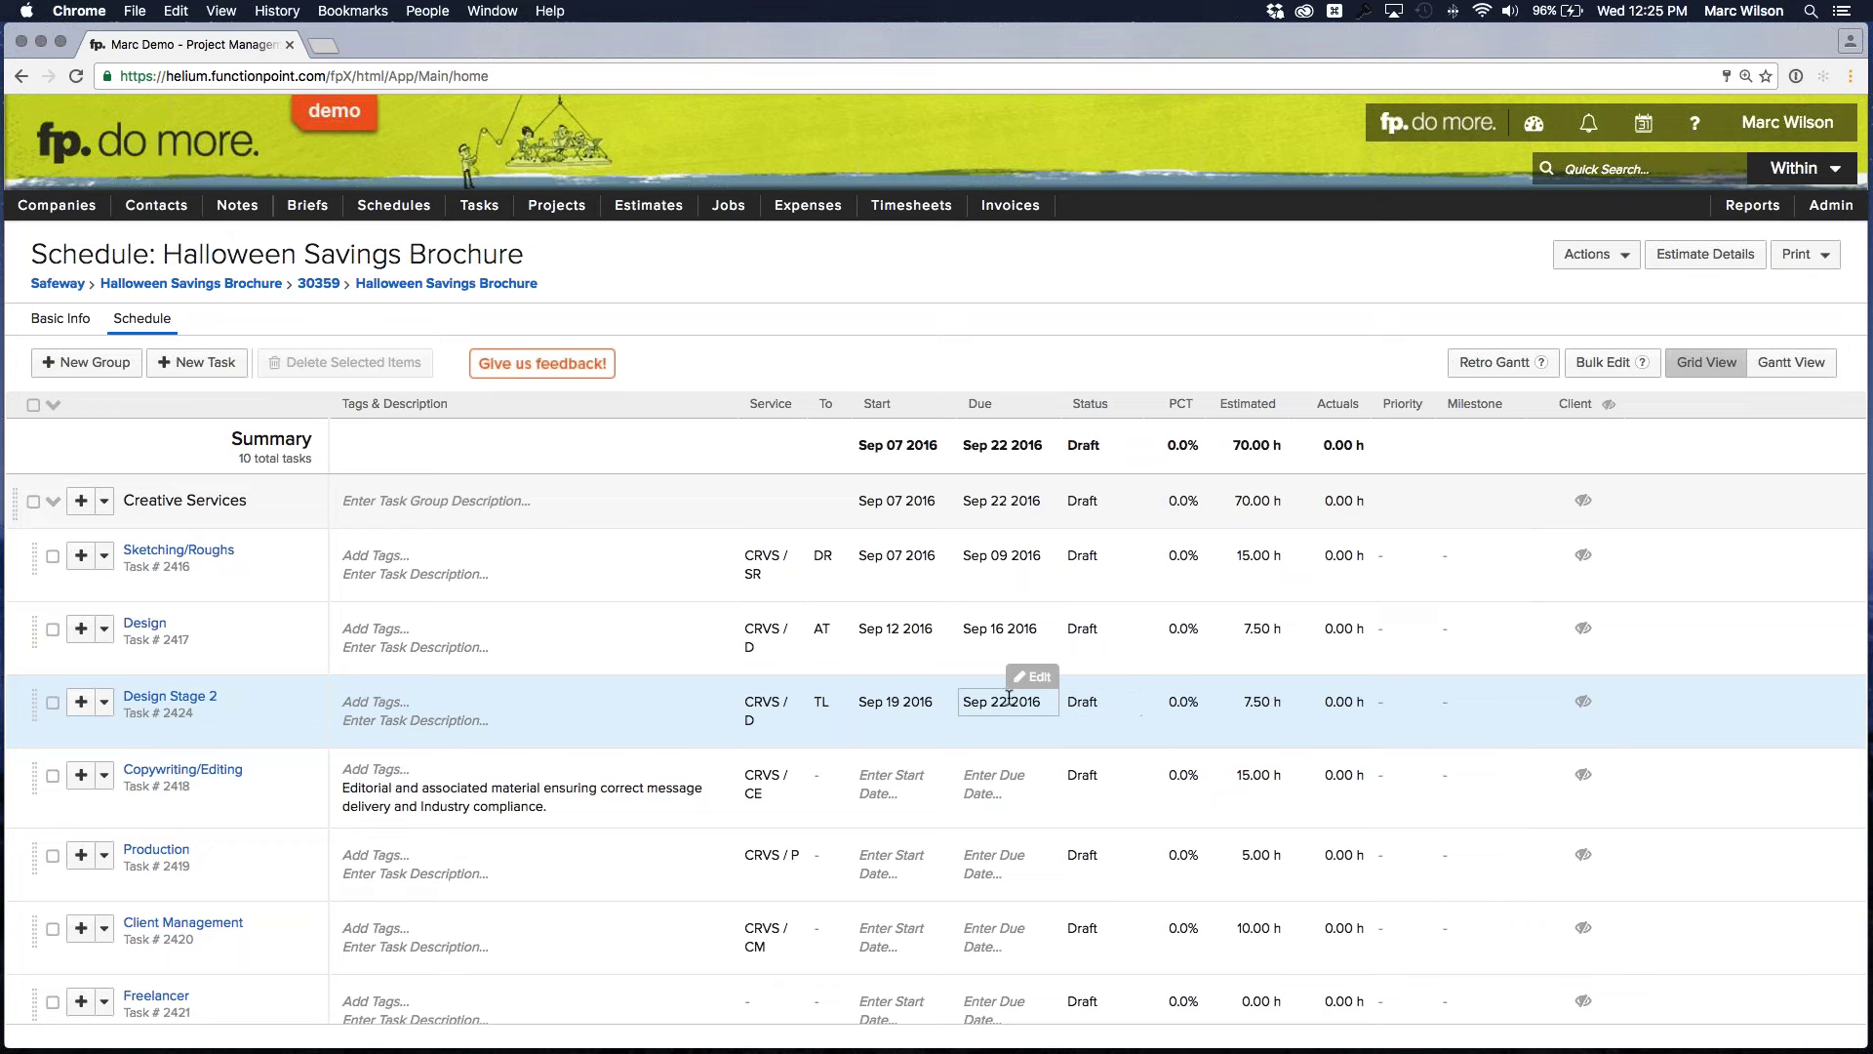
Assign Copywriting/Editing to a team member, dated Sep 23 to Sep 29, and save
scroll(890, 688, "down", 3)
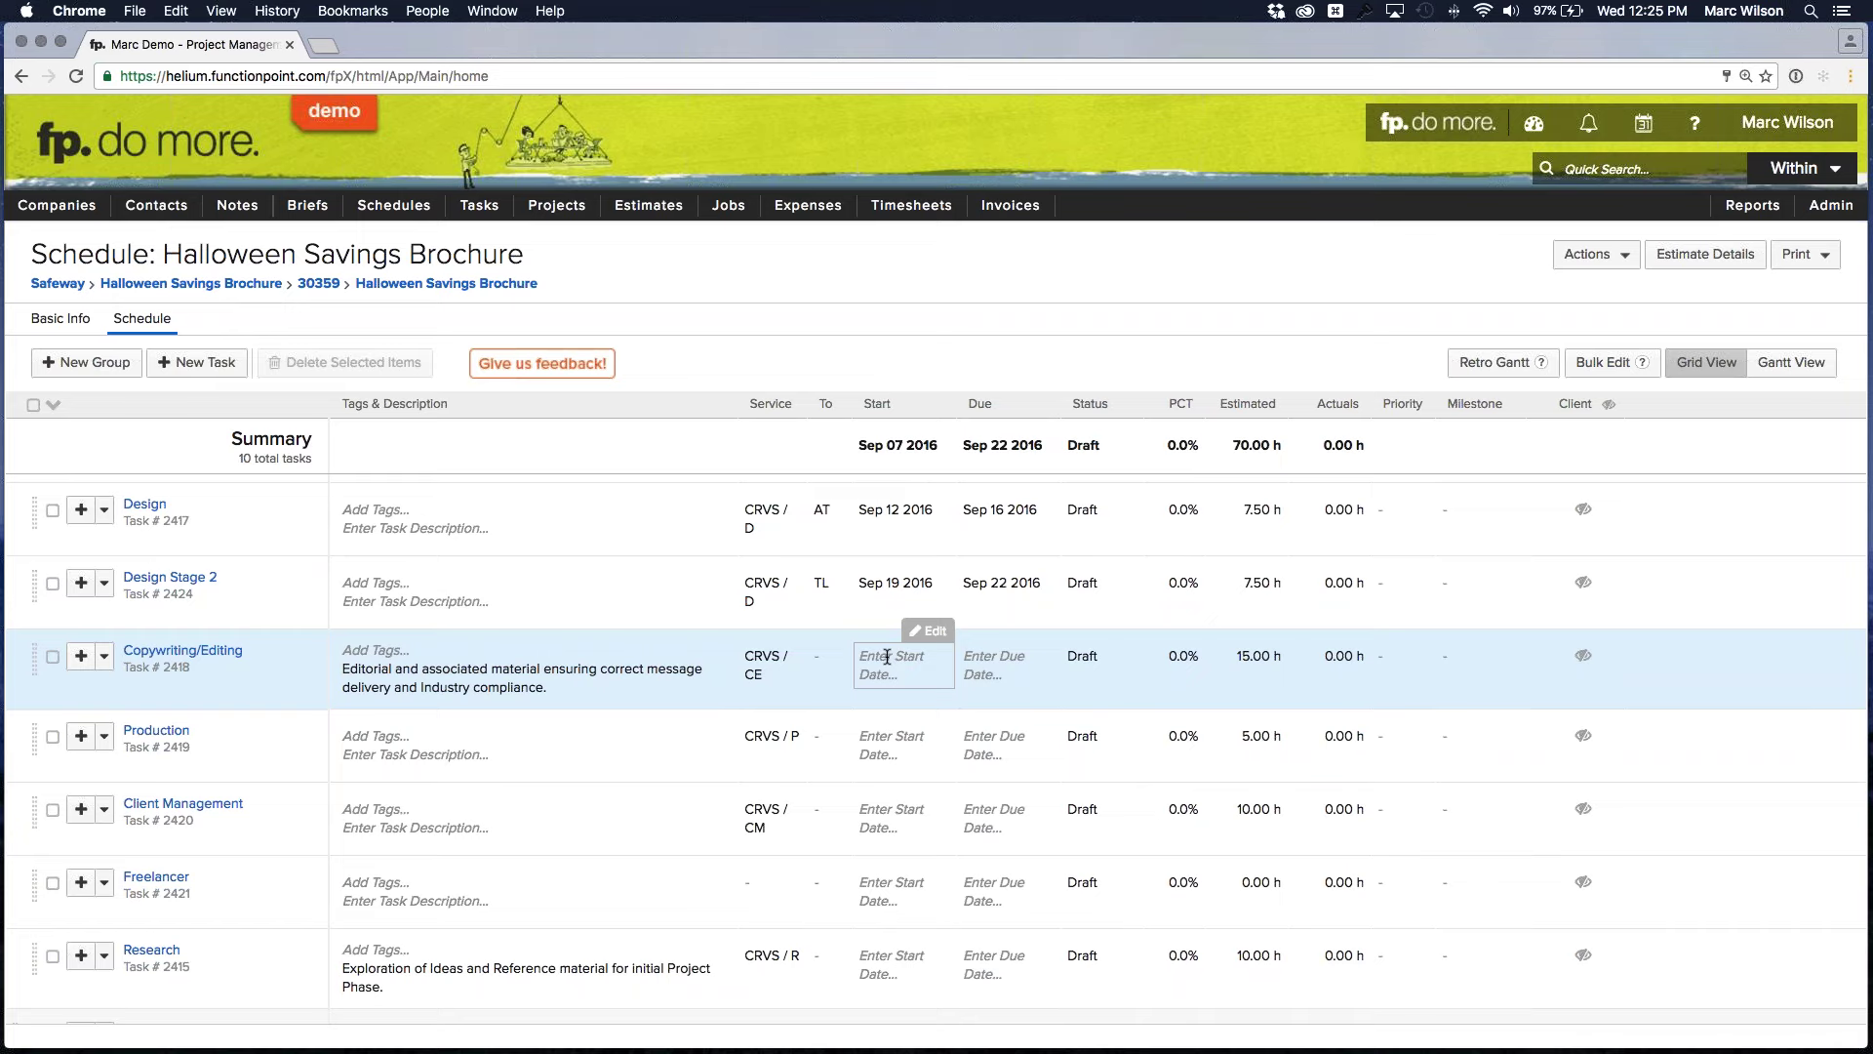
left_click(887, 657)
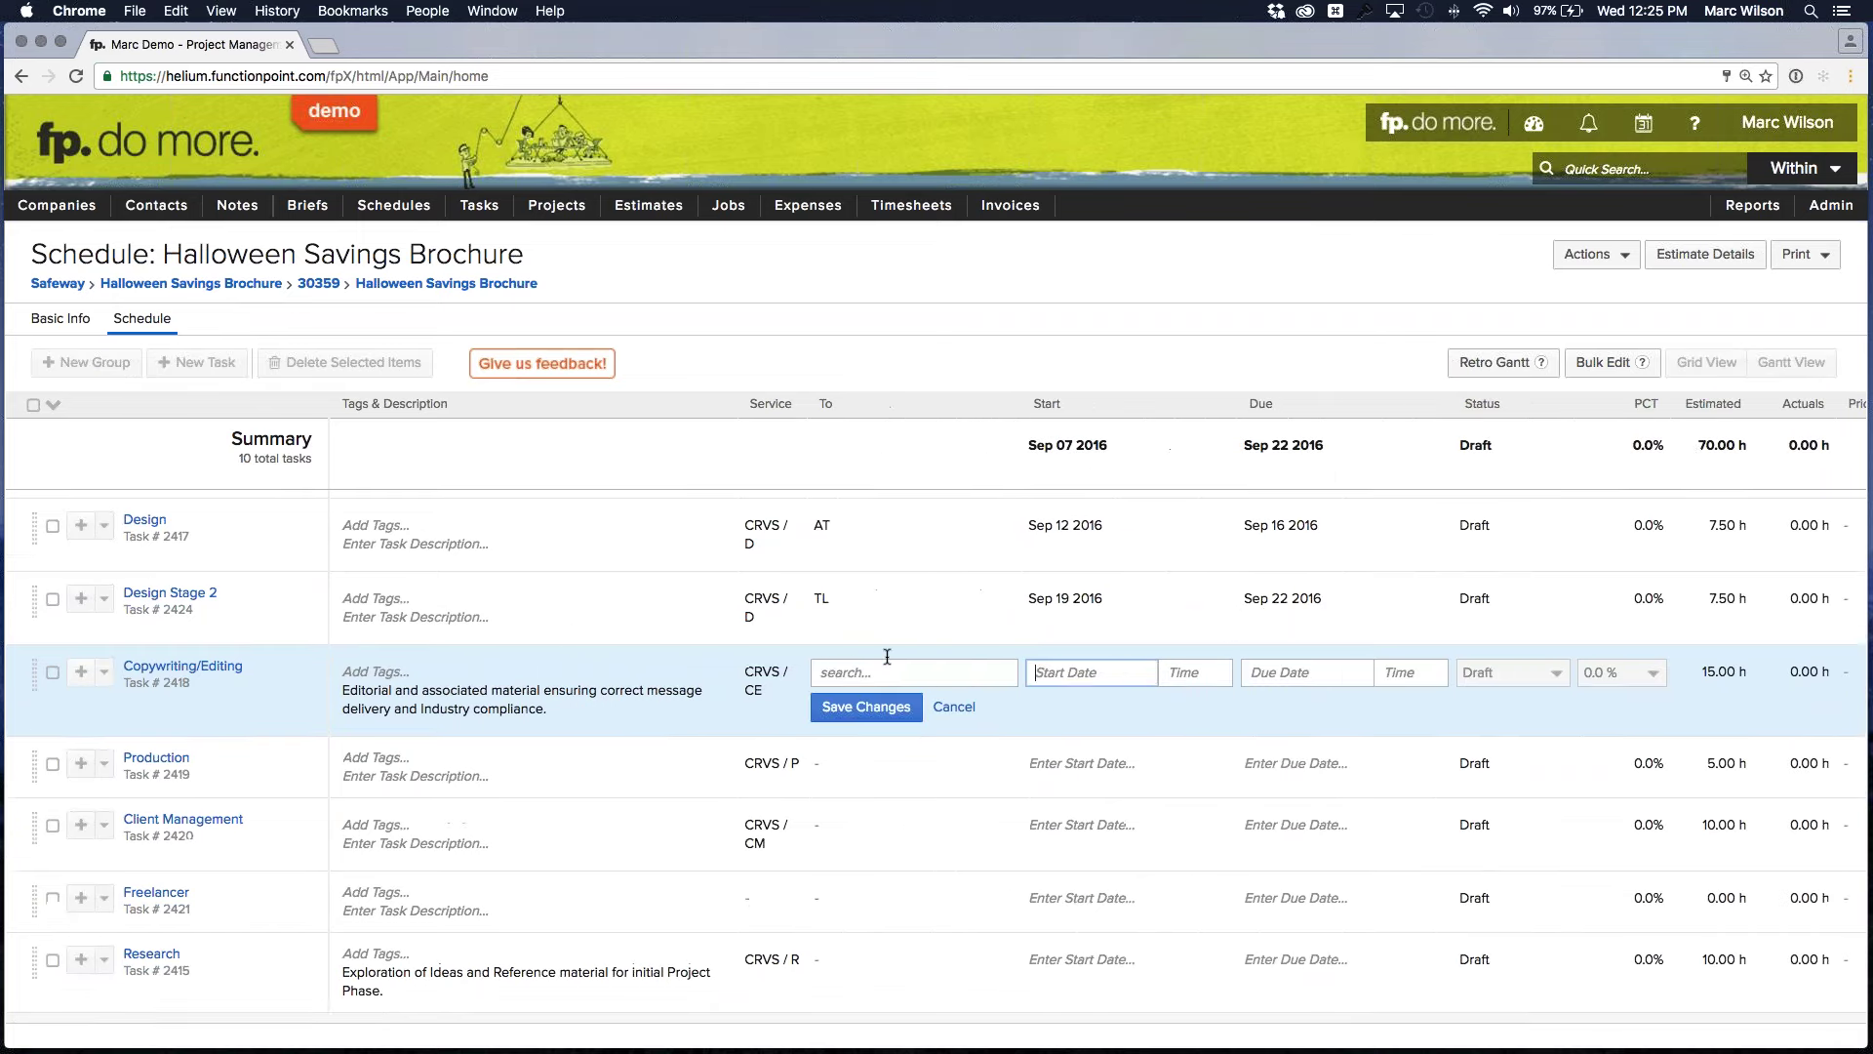
left_click(887, 656)
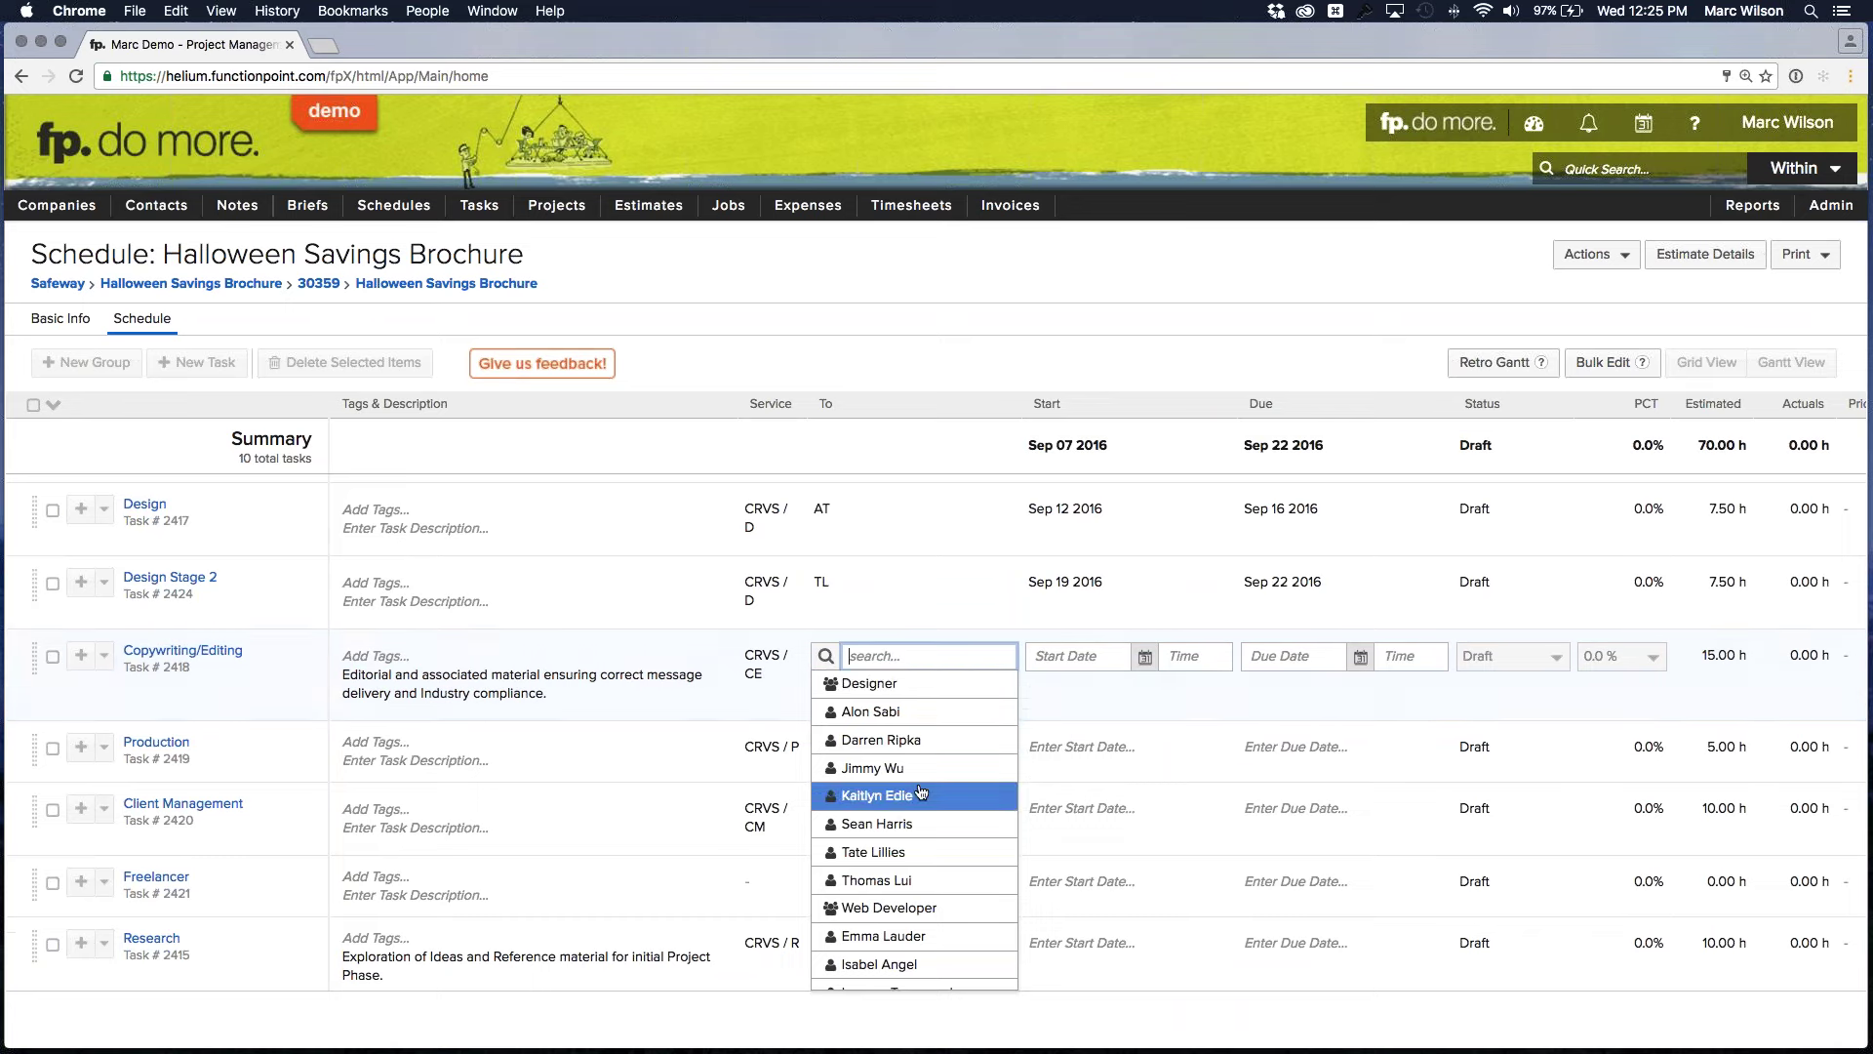
scroll(893, 921, "down", 5)
scroll(893, 921, "up", 5)
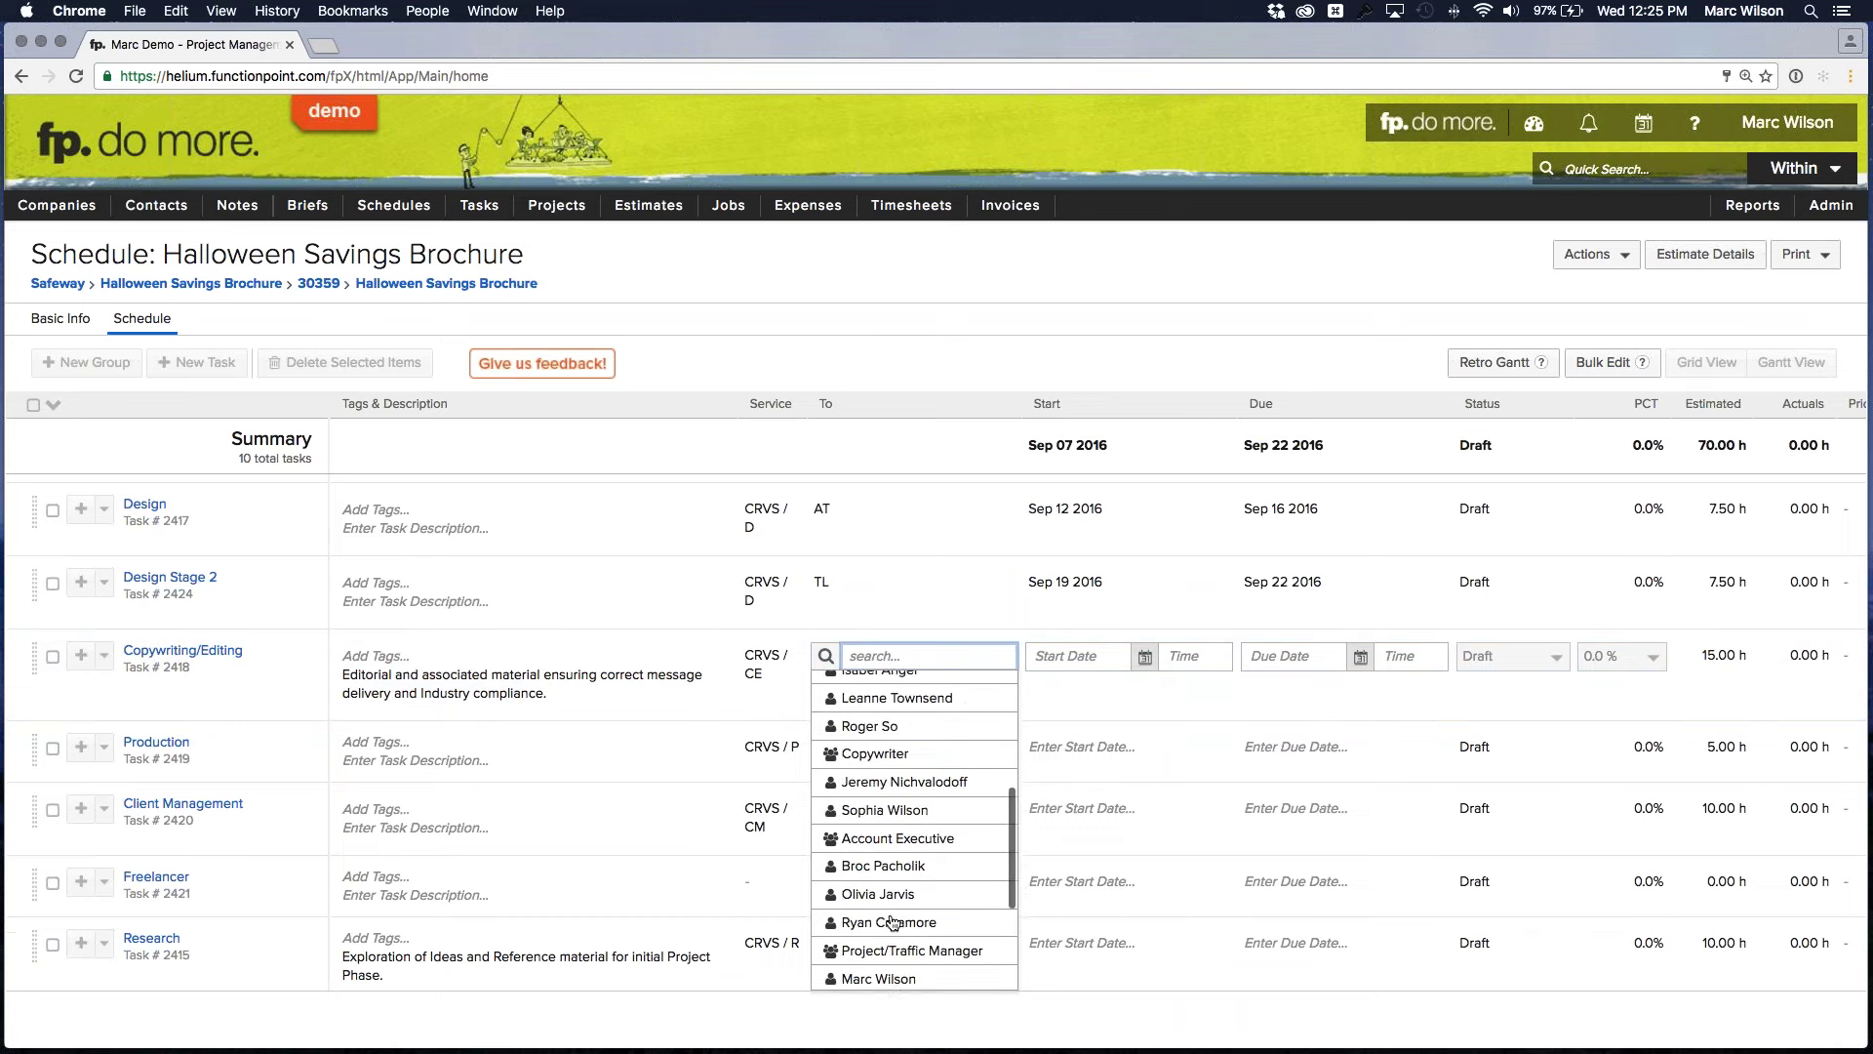
left_click(889, 845)
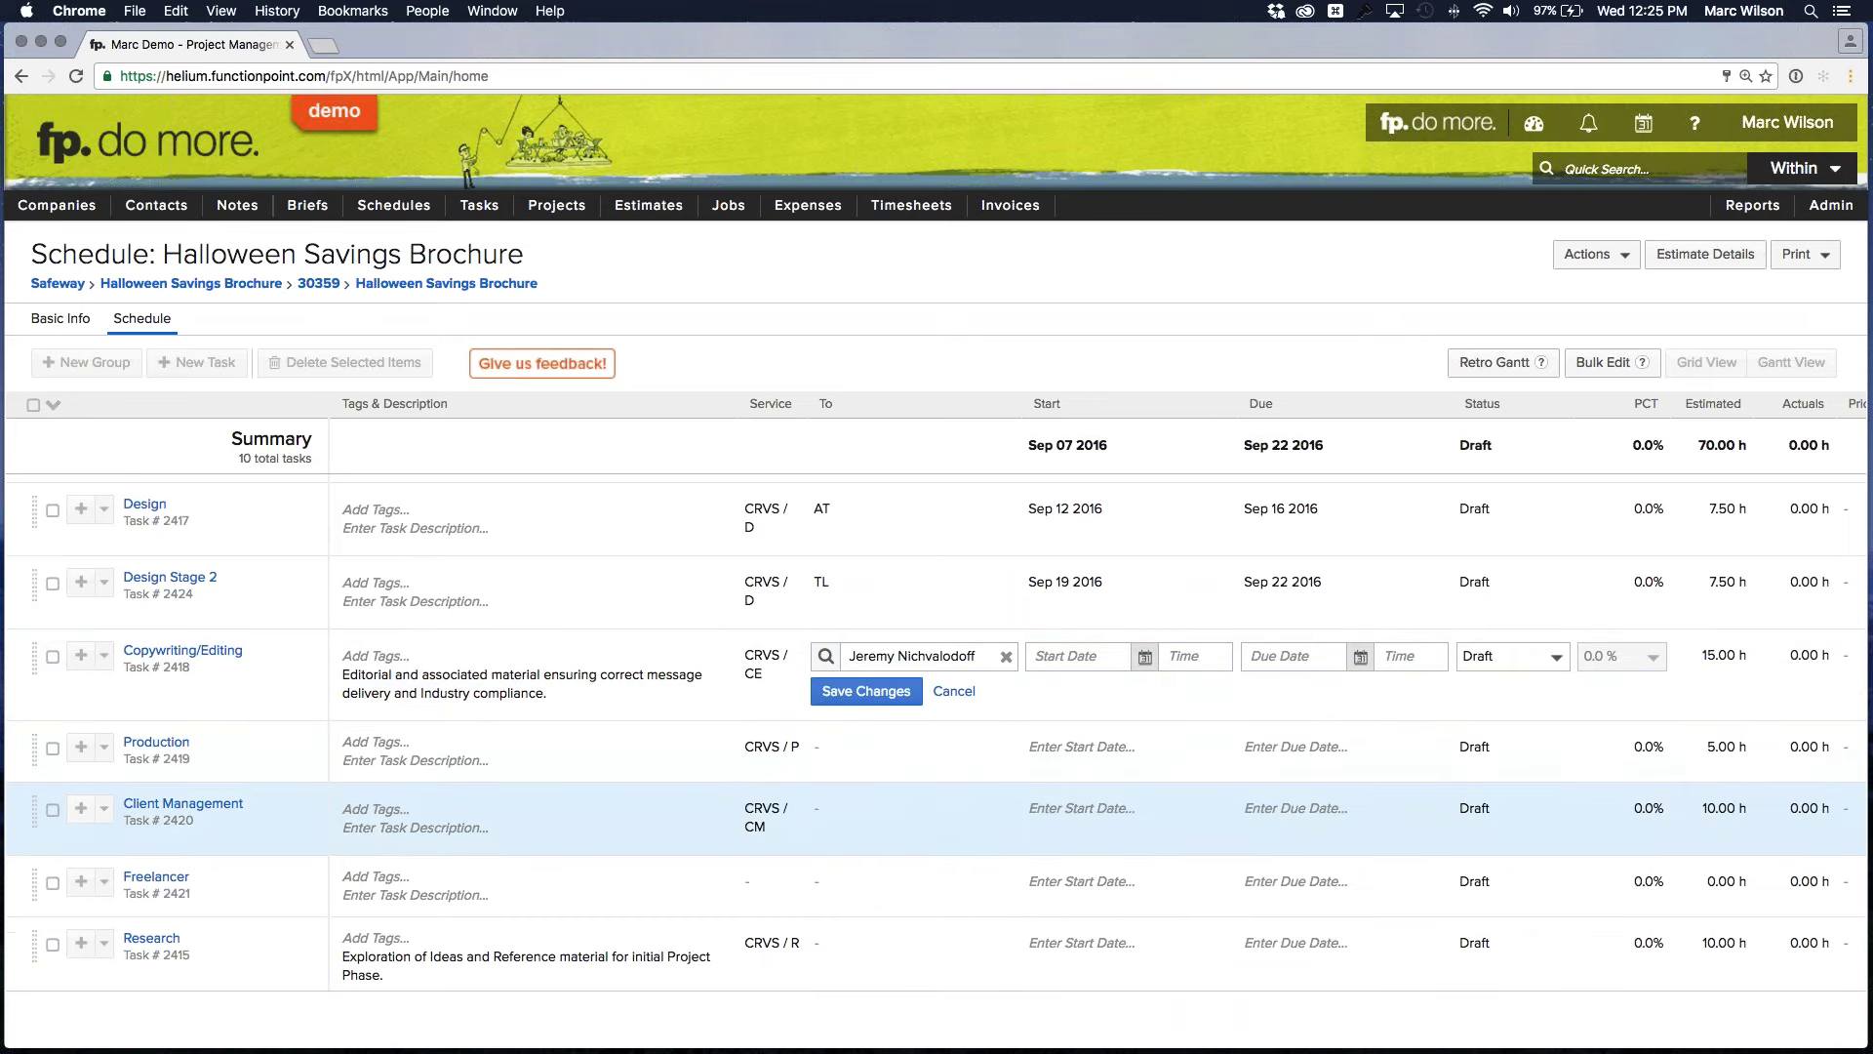
left_click(1144, 657)
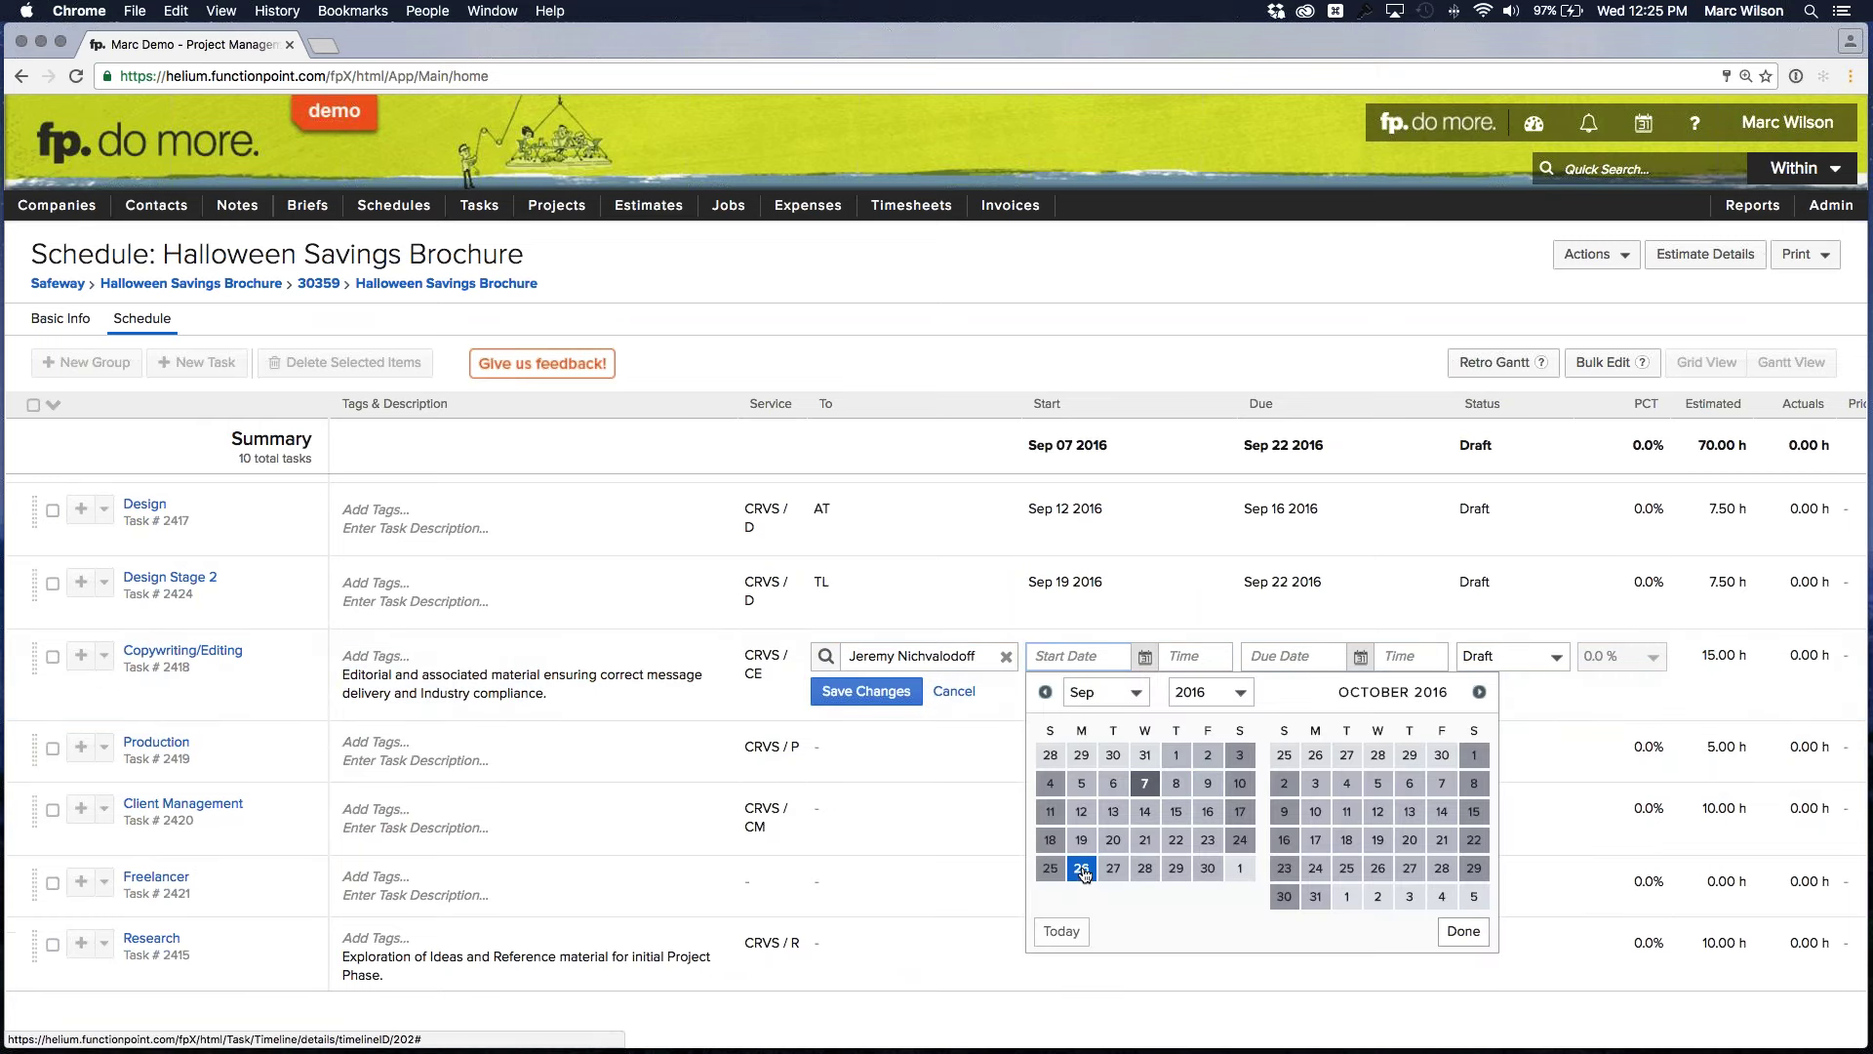
left_click(1208, 839)
left_click(1293, 655)
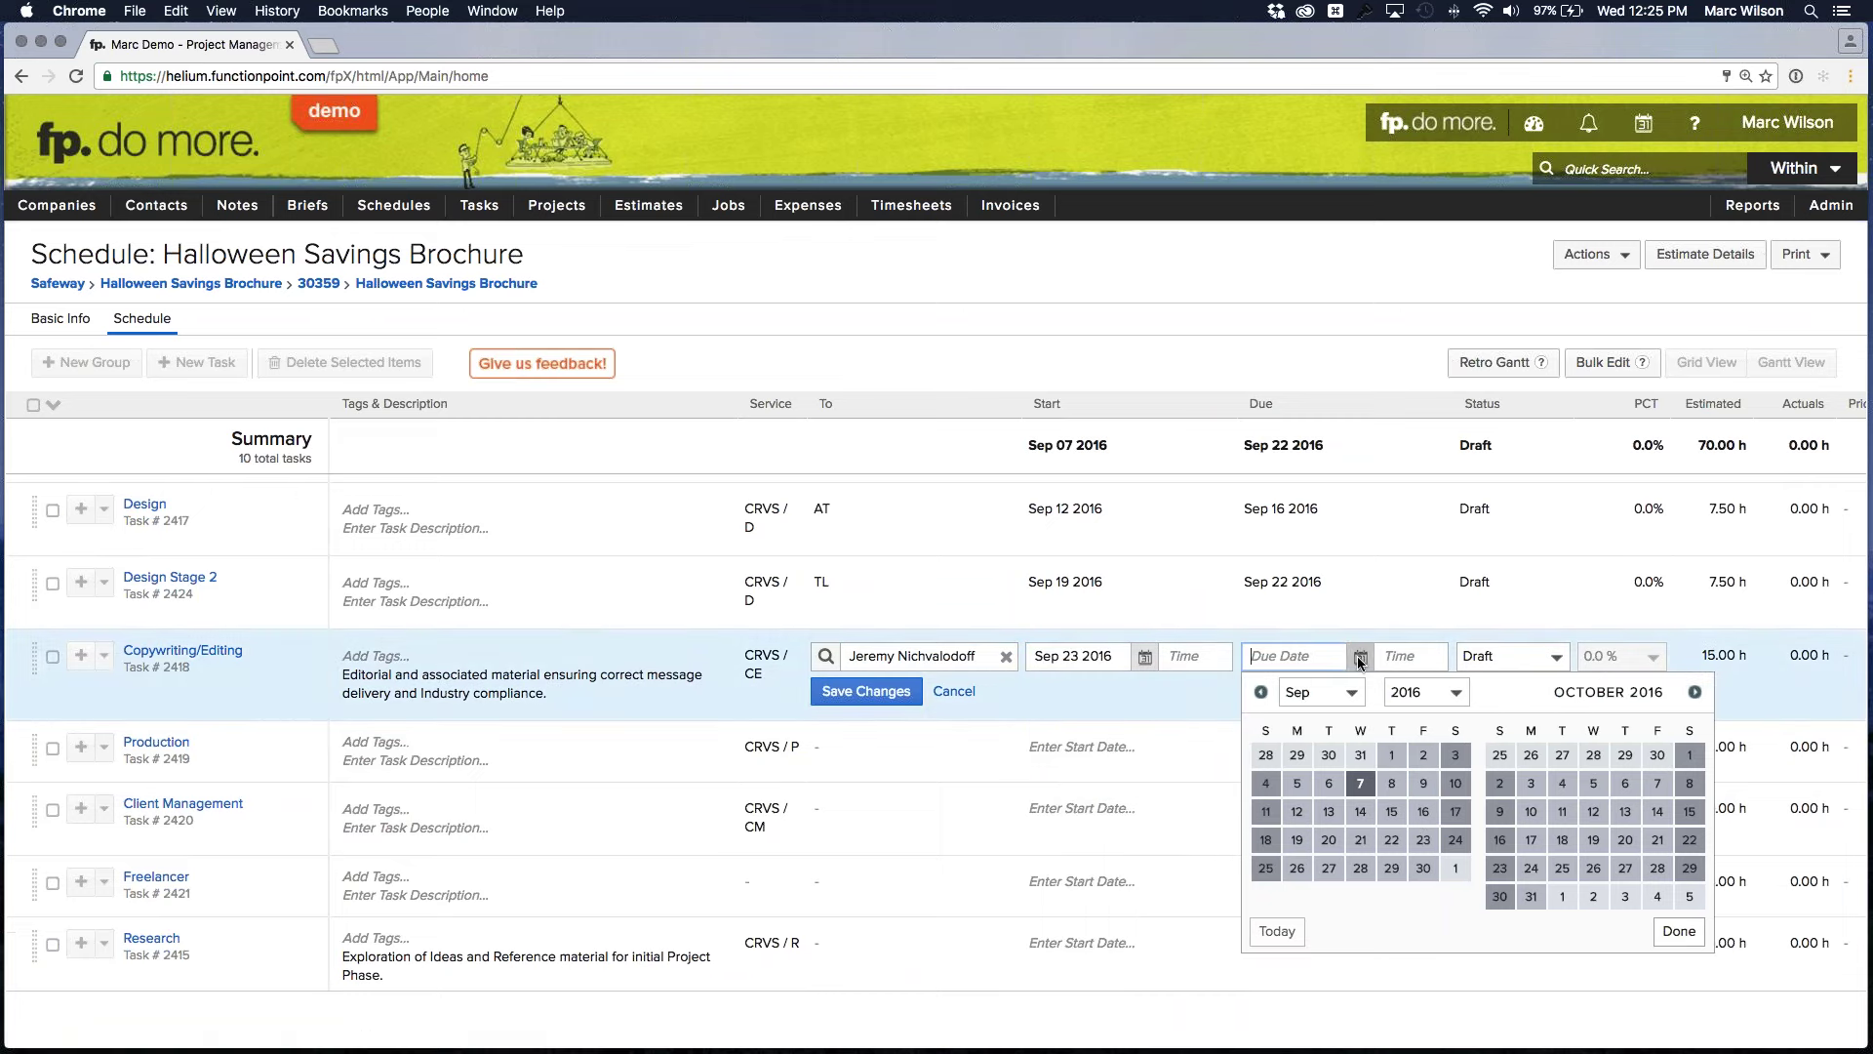
left_click(1392, 868)
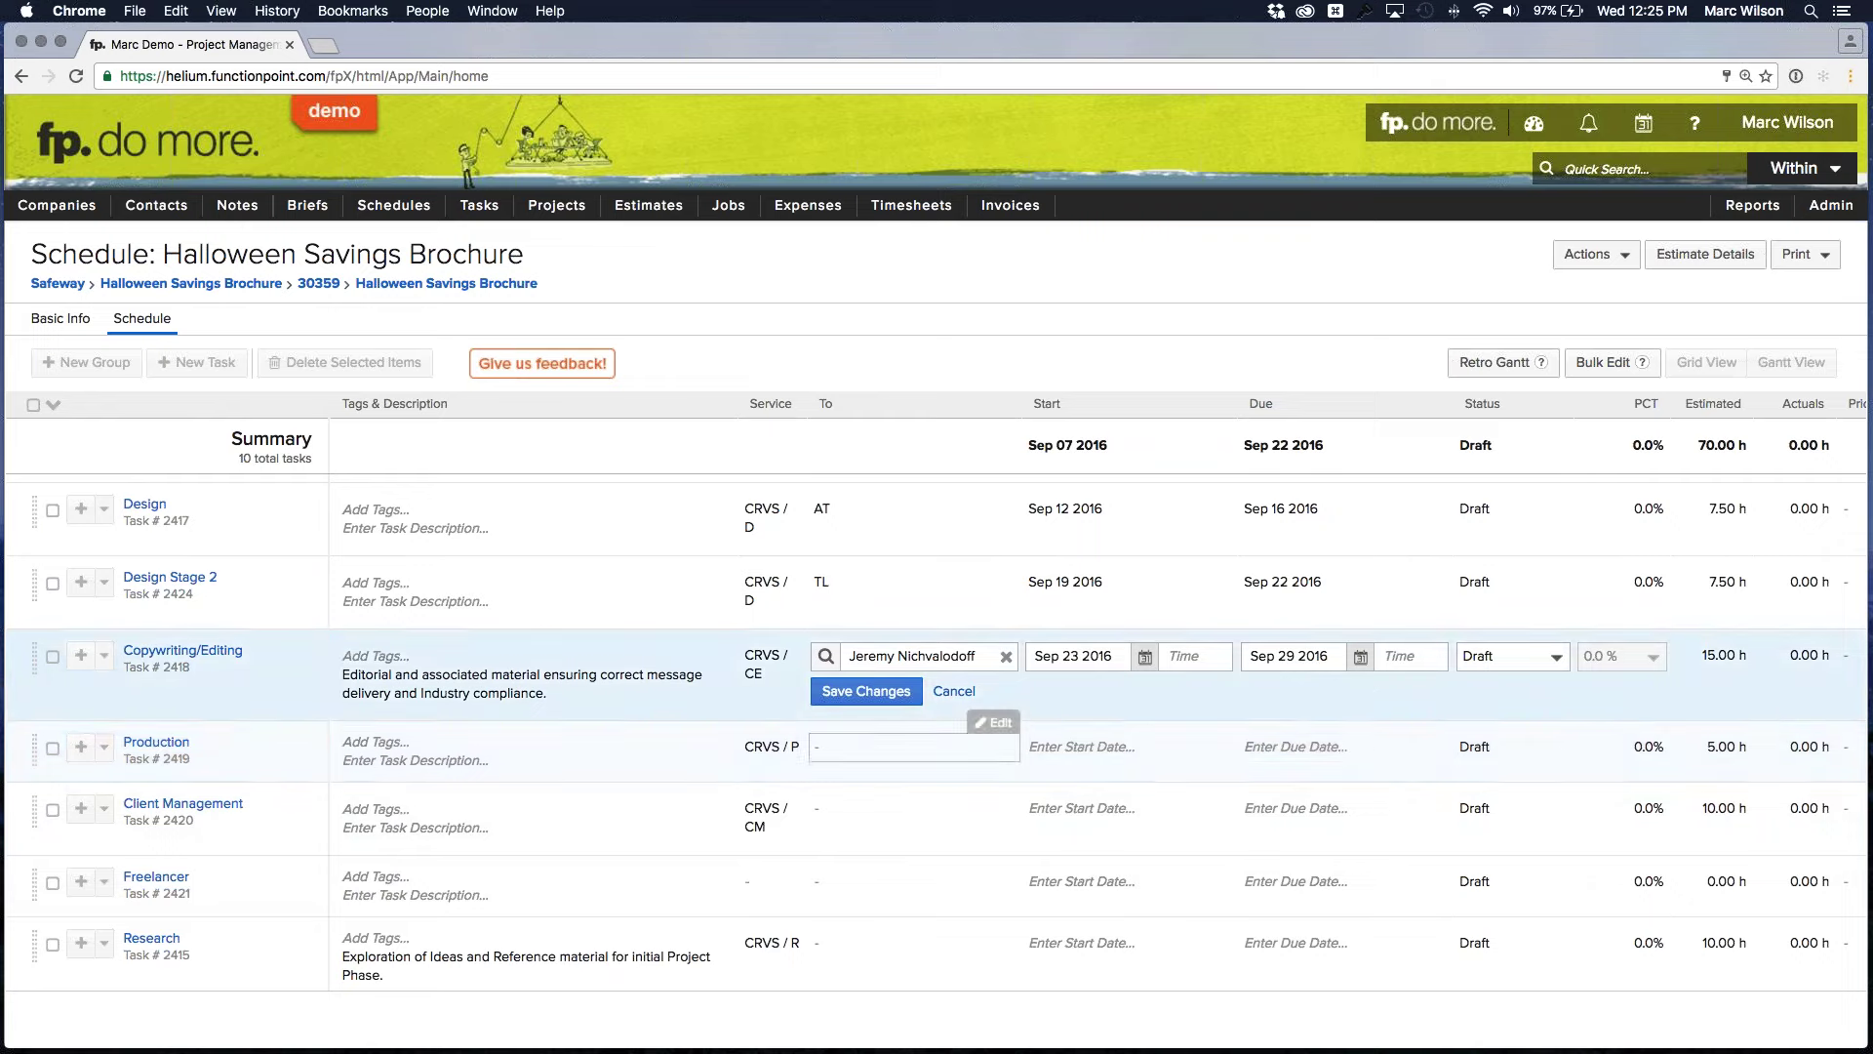
left_click(865, 691)
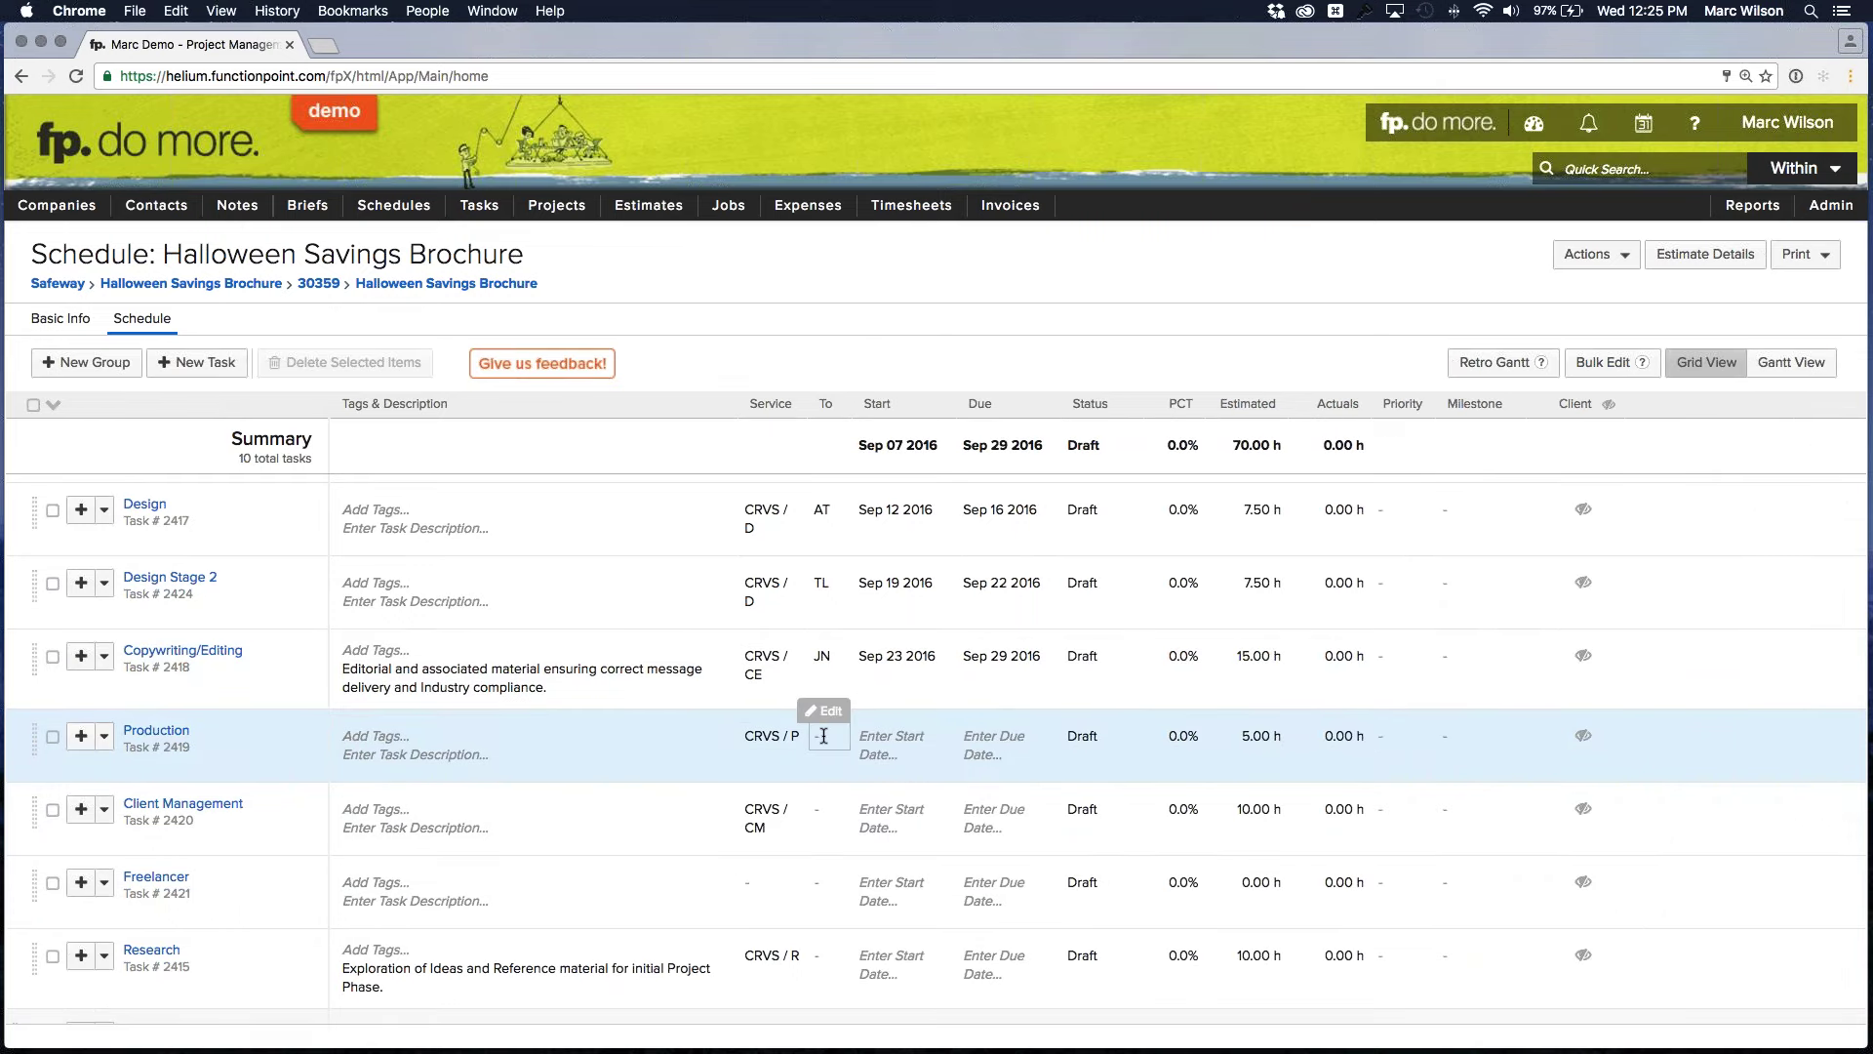
Assign Production to a team member, dated Sep 30 to Oct 05 2016, and save
left_click(825, 737)
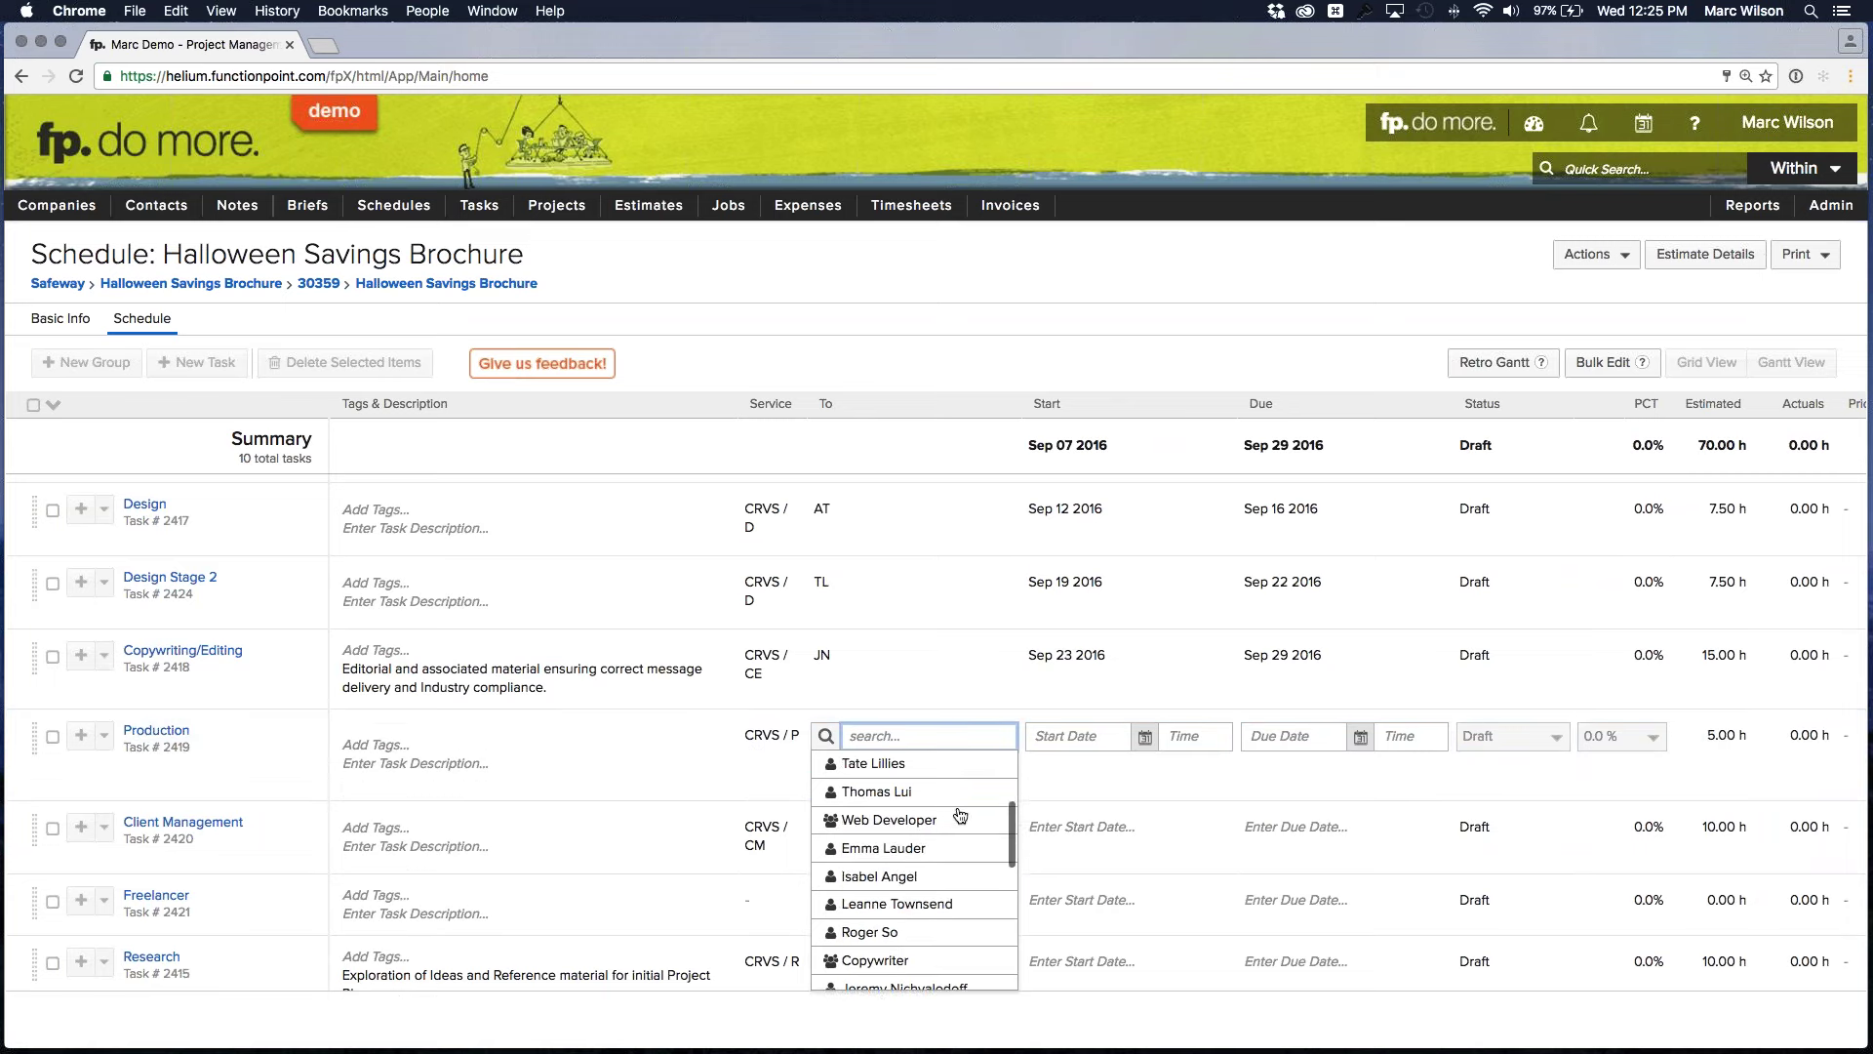
scroll(960, 819, "down", 10)
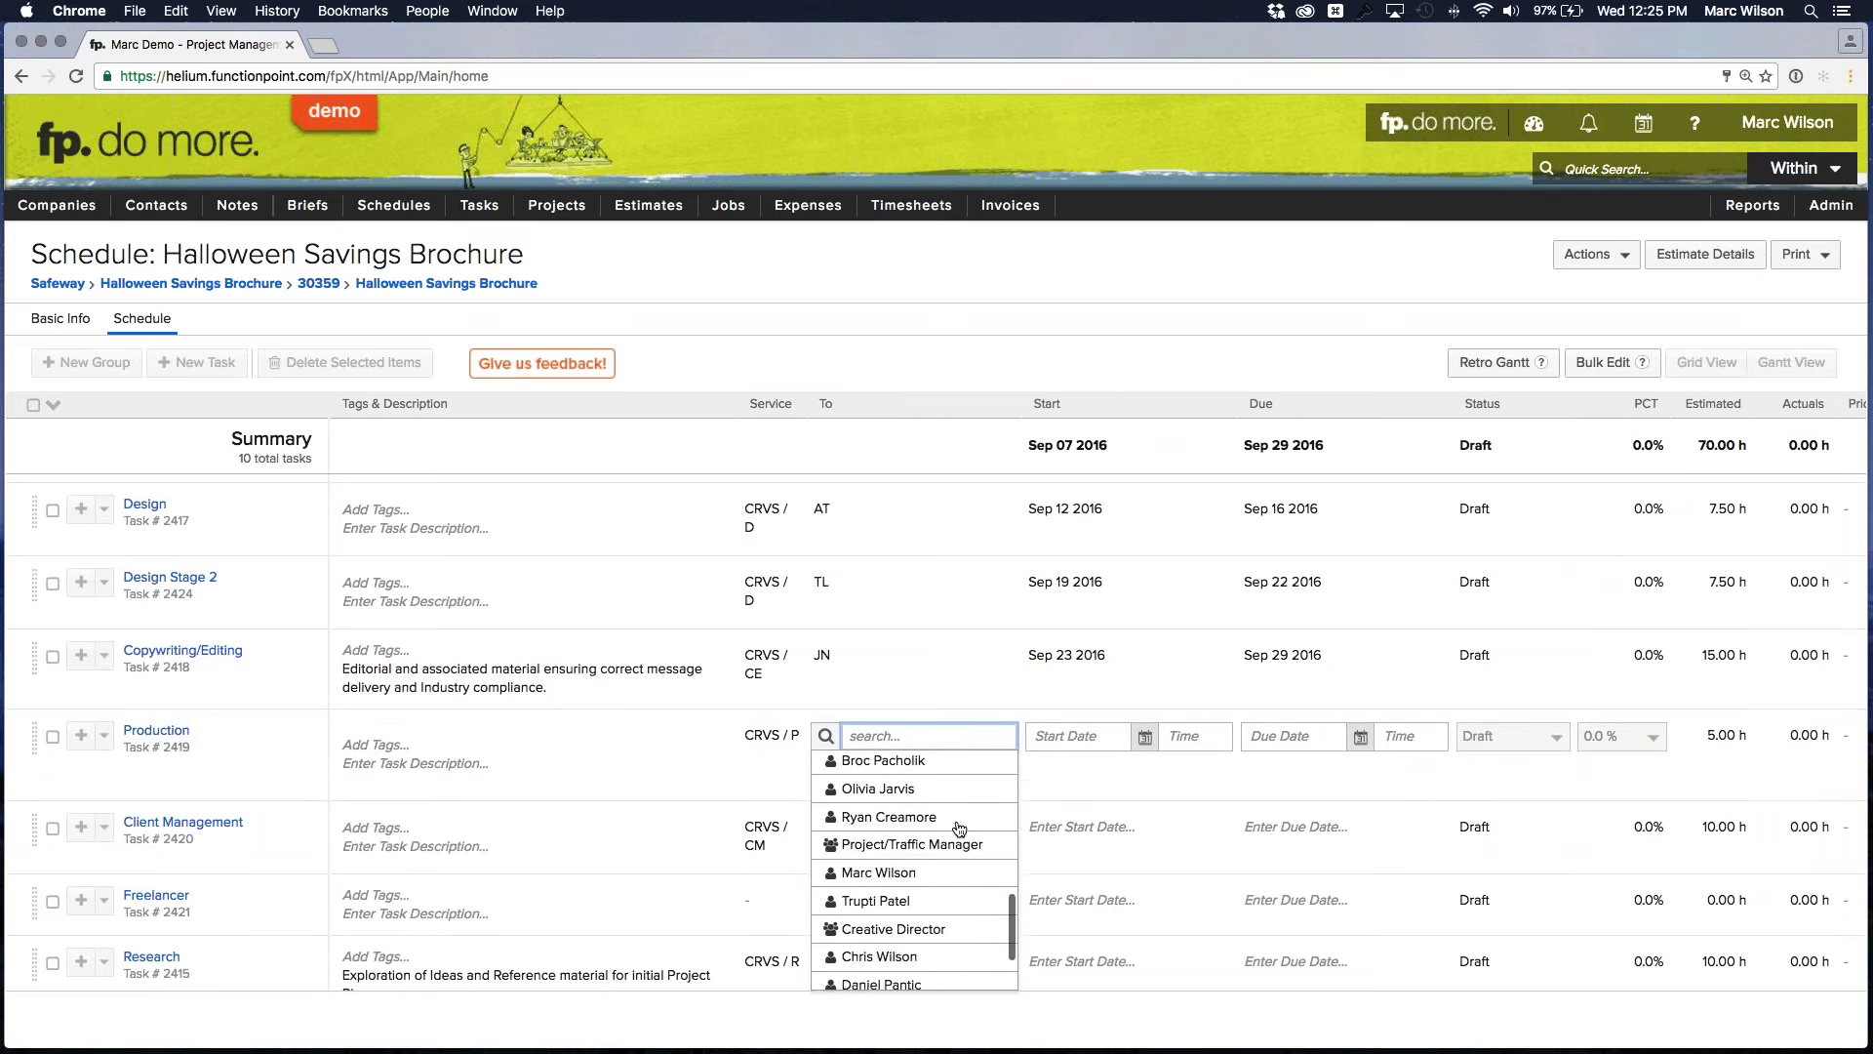
left_click(927, 890)
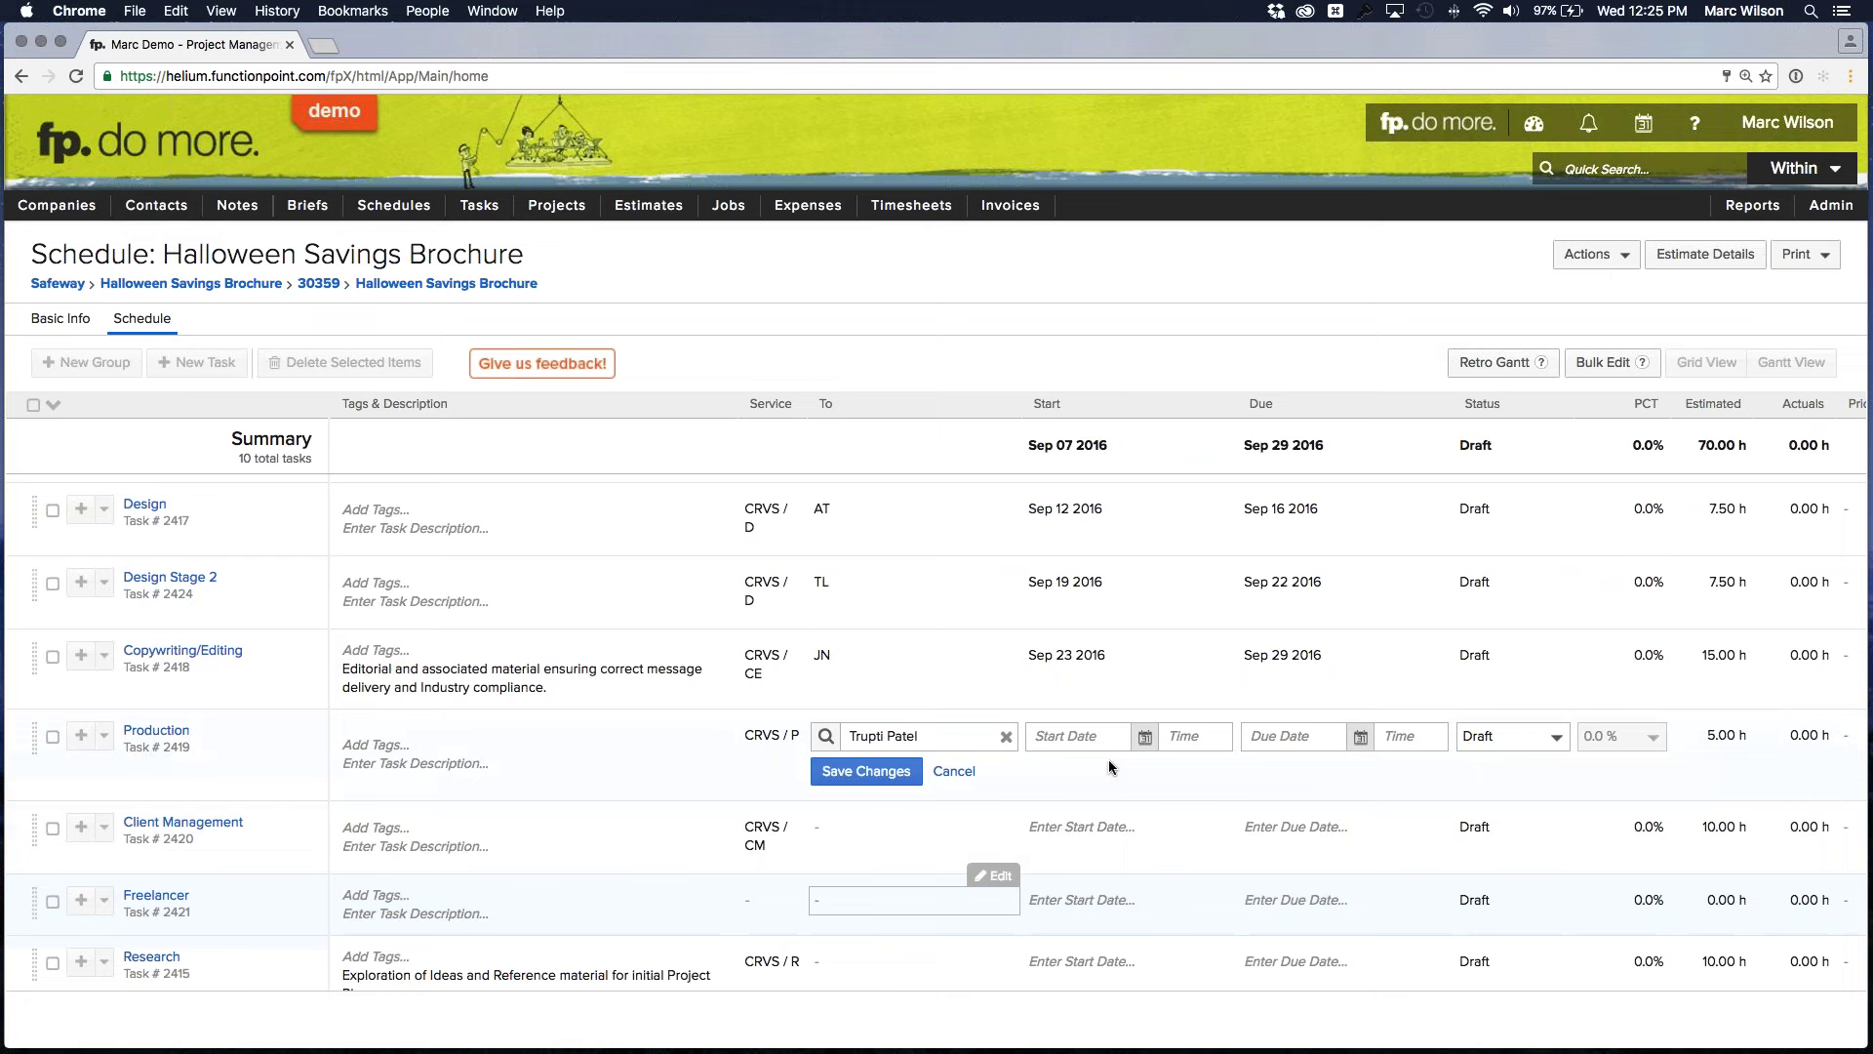
left_click(1078, 736)
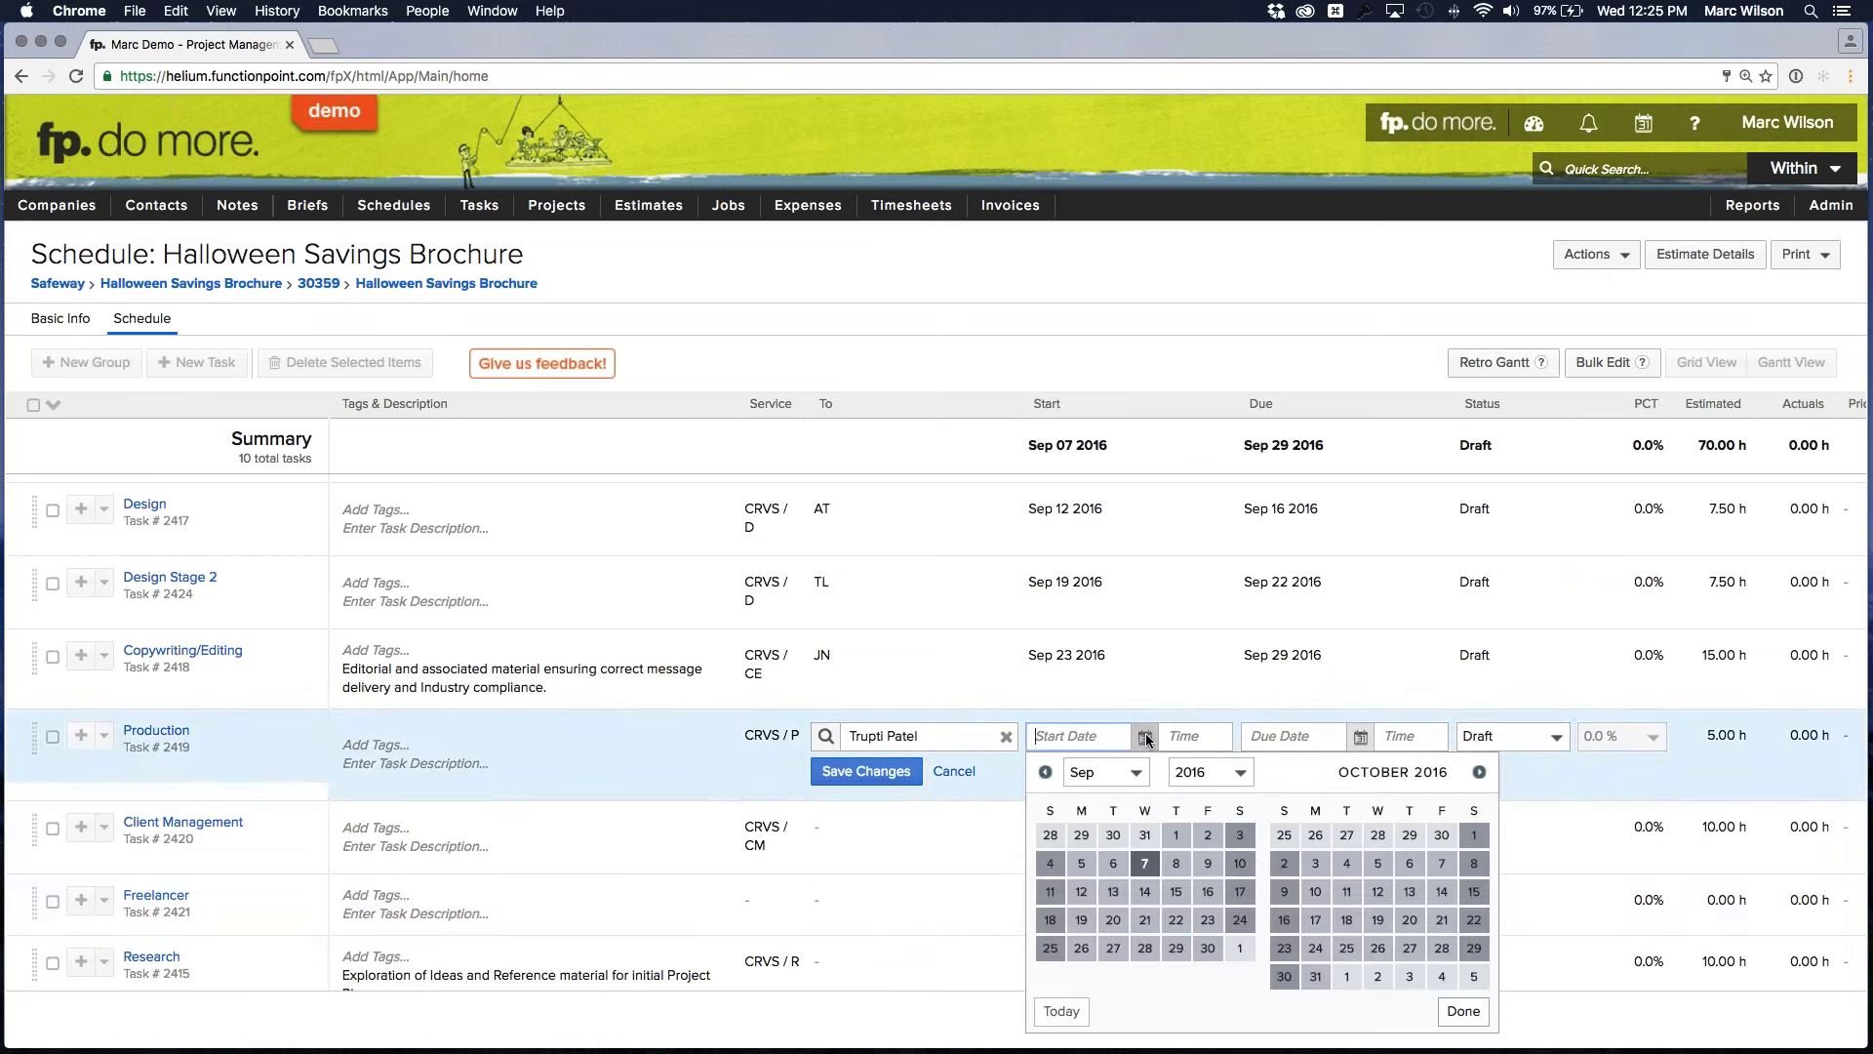
left_click(1208, 948)
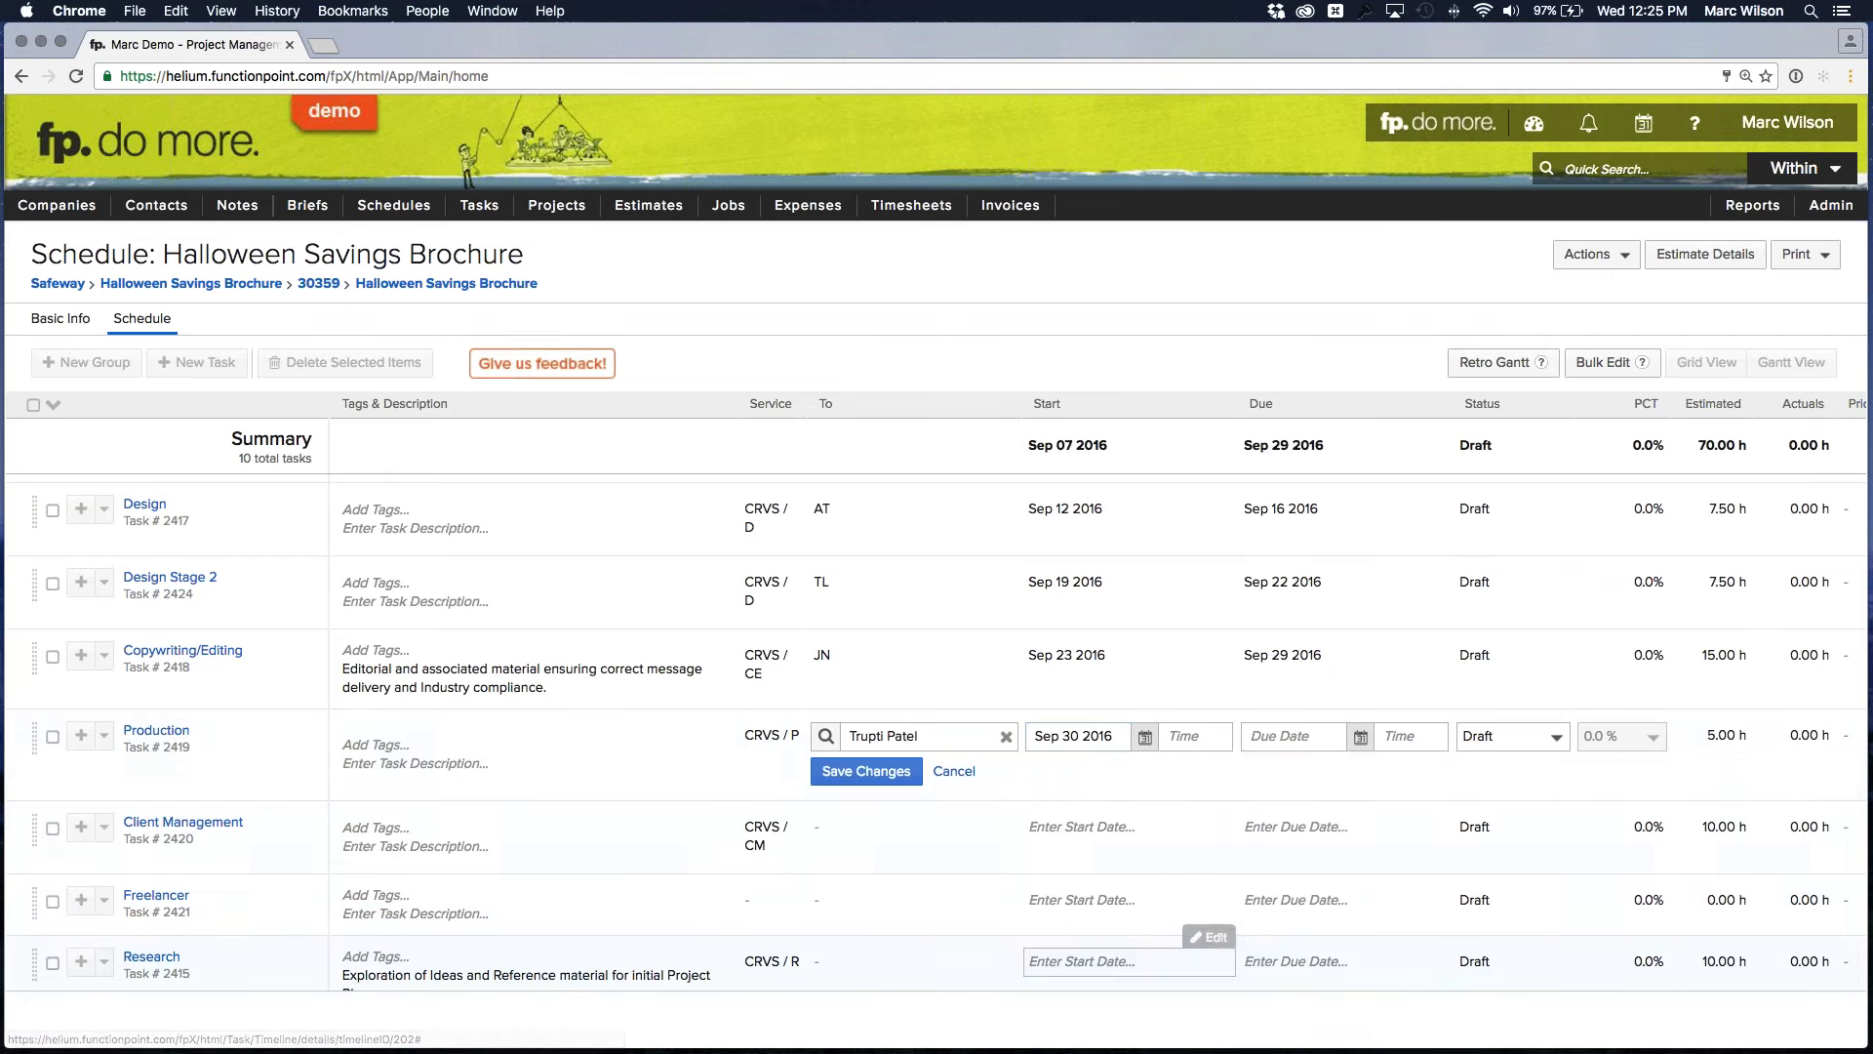
left_click(1292, 736)
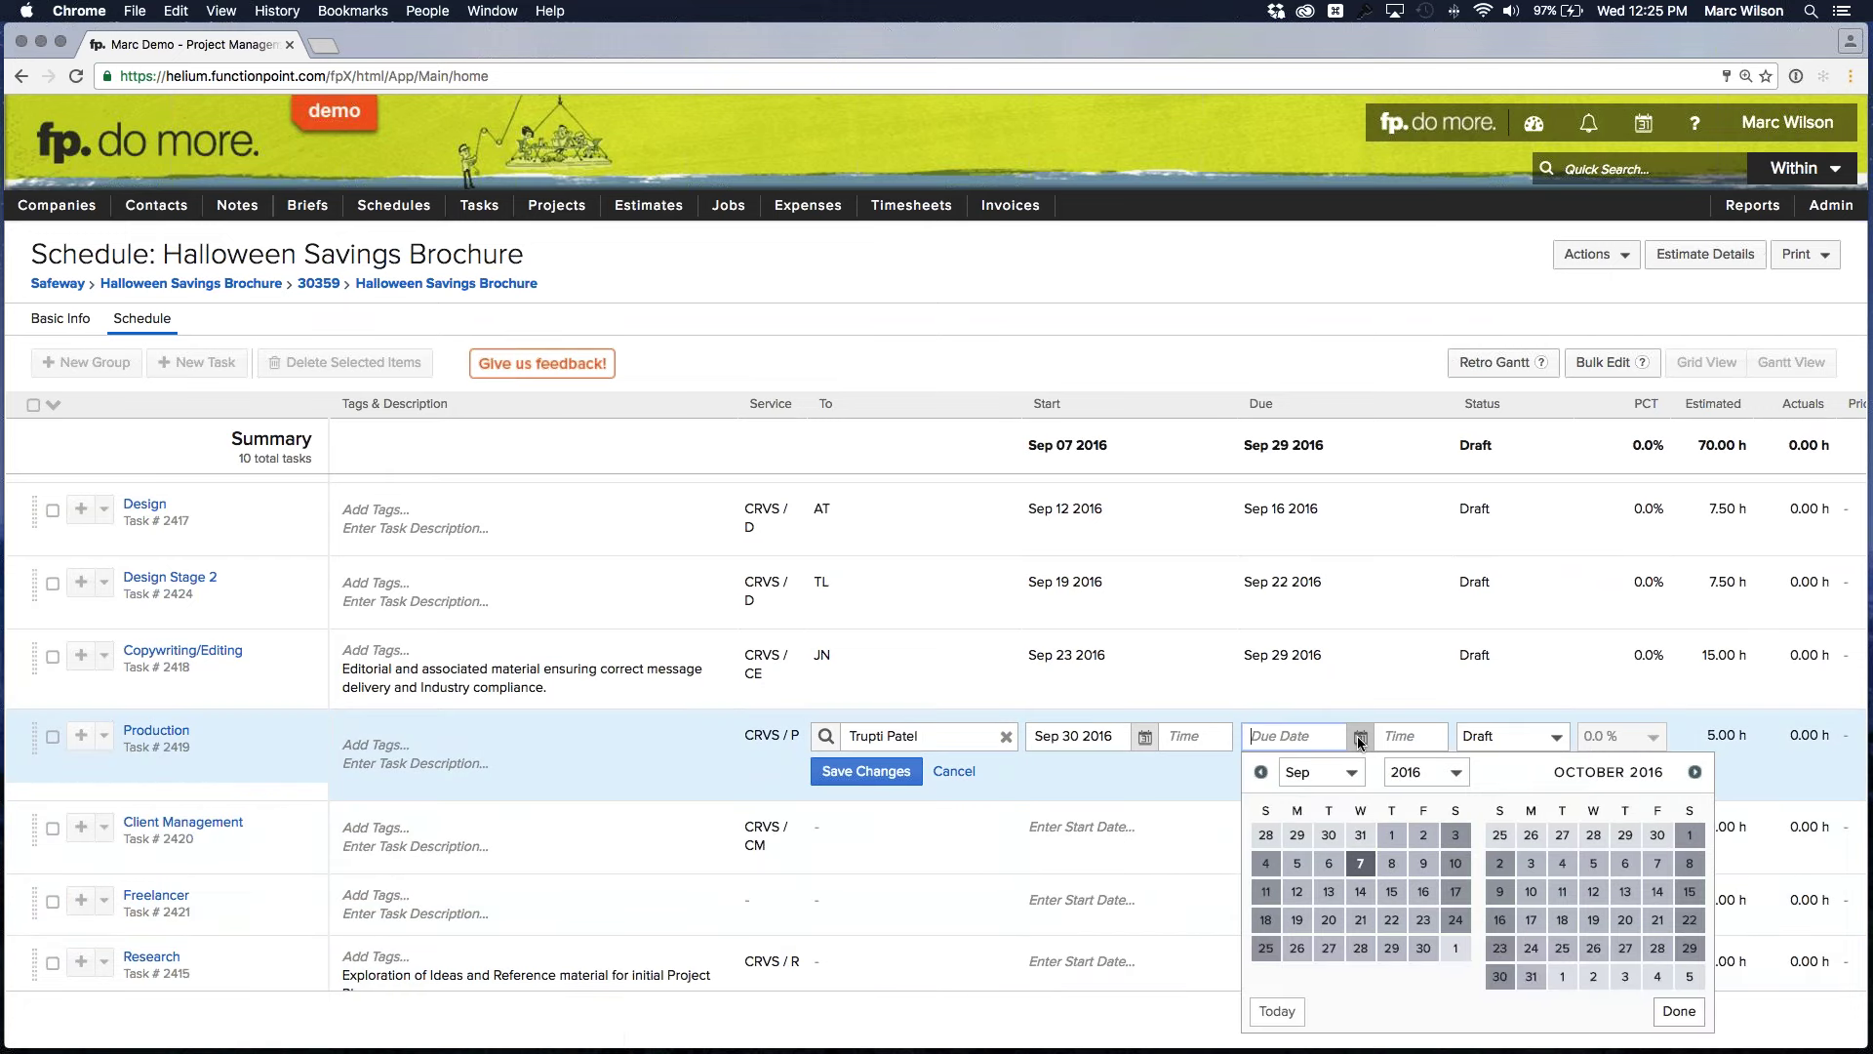
left_click(1594, 863)
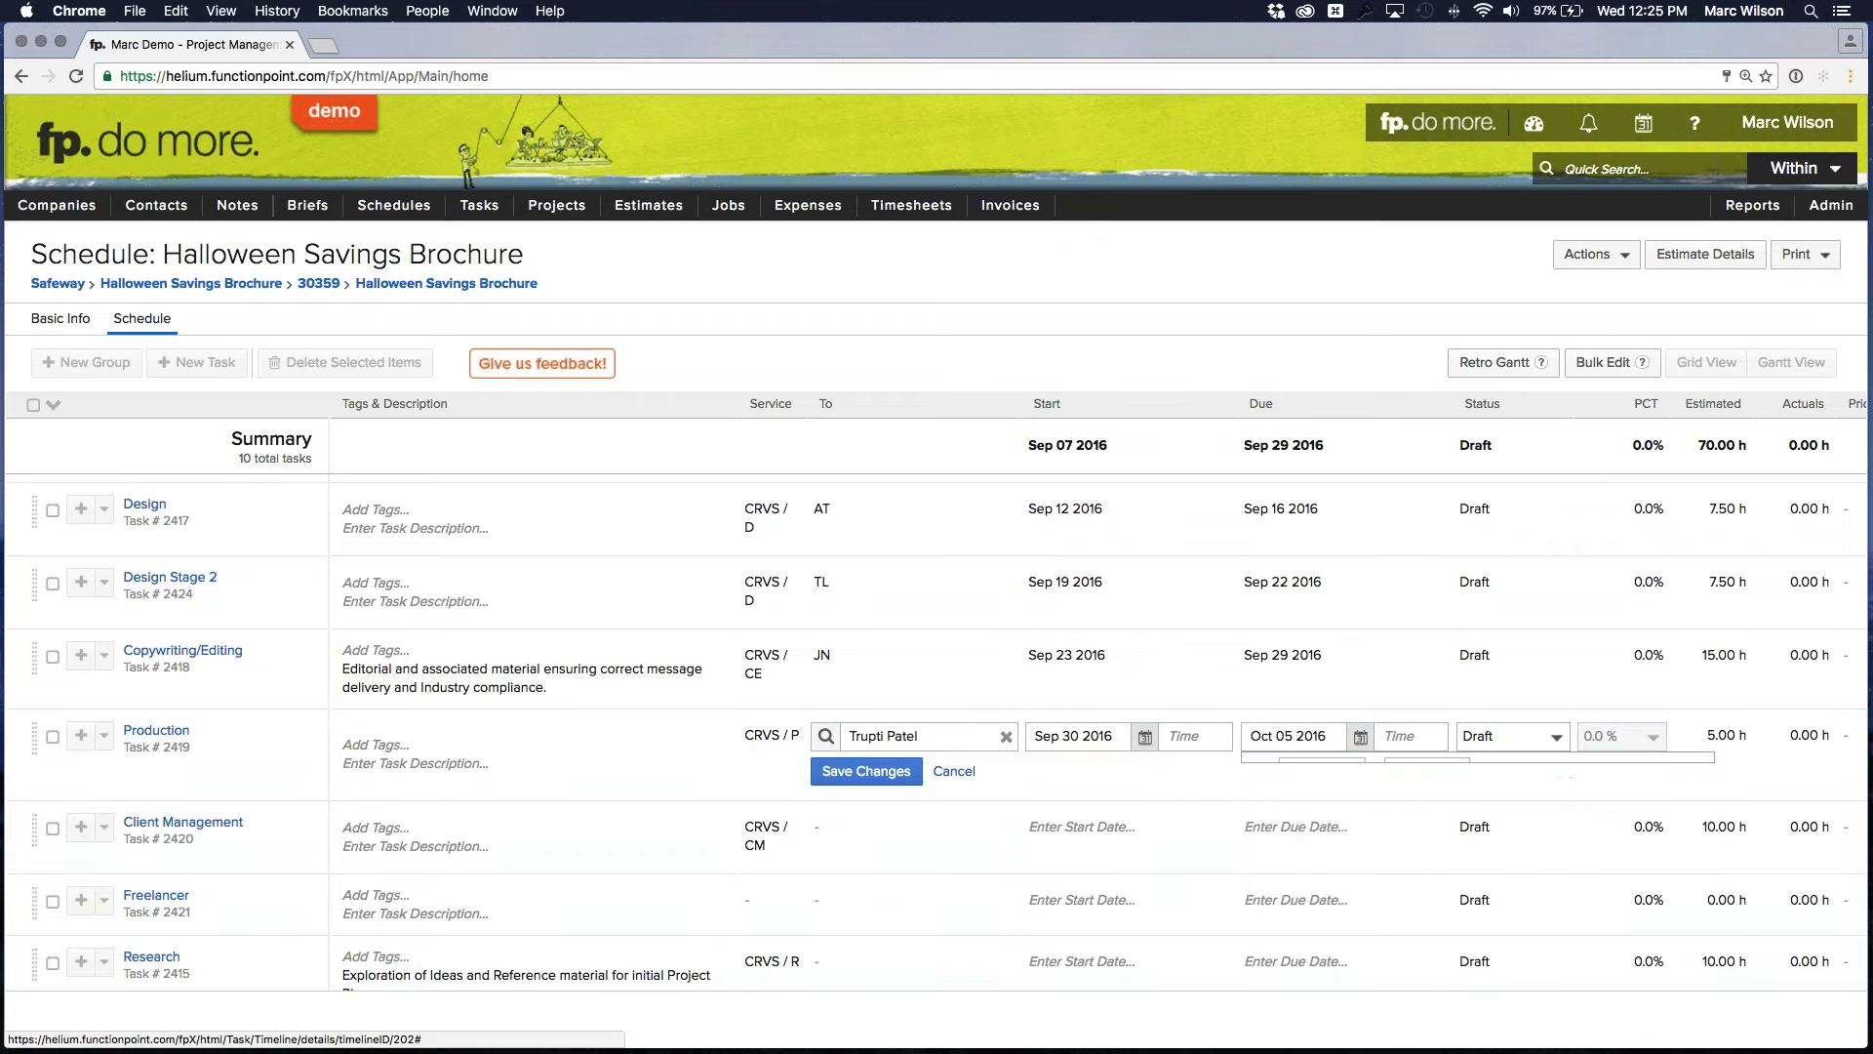
left_click(866, 771)
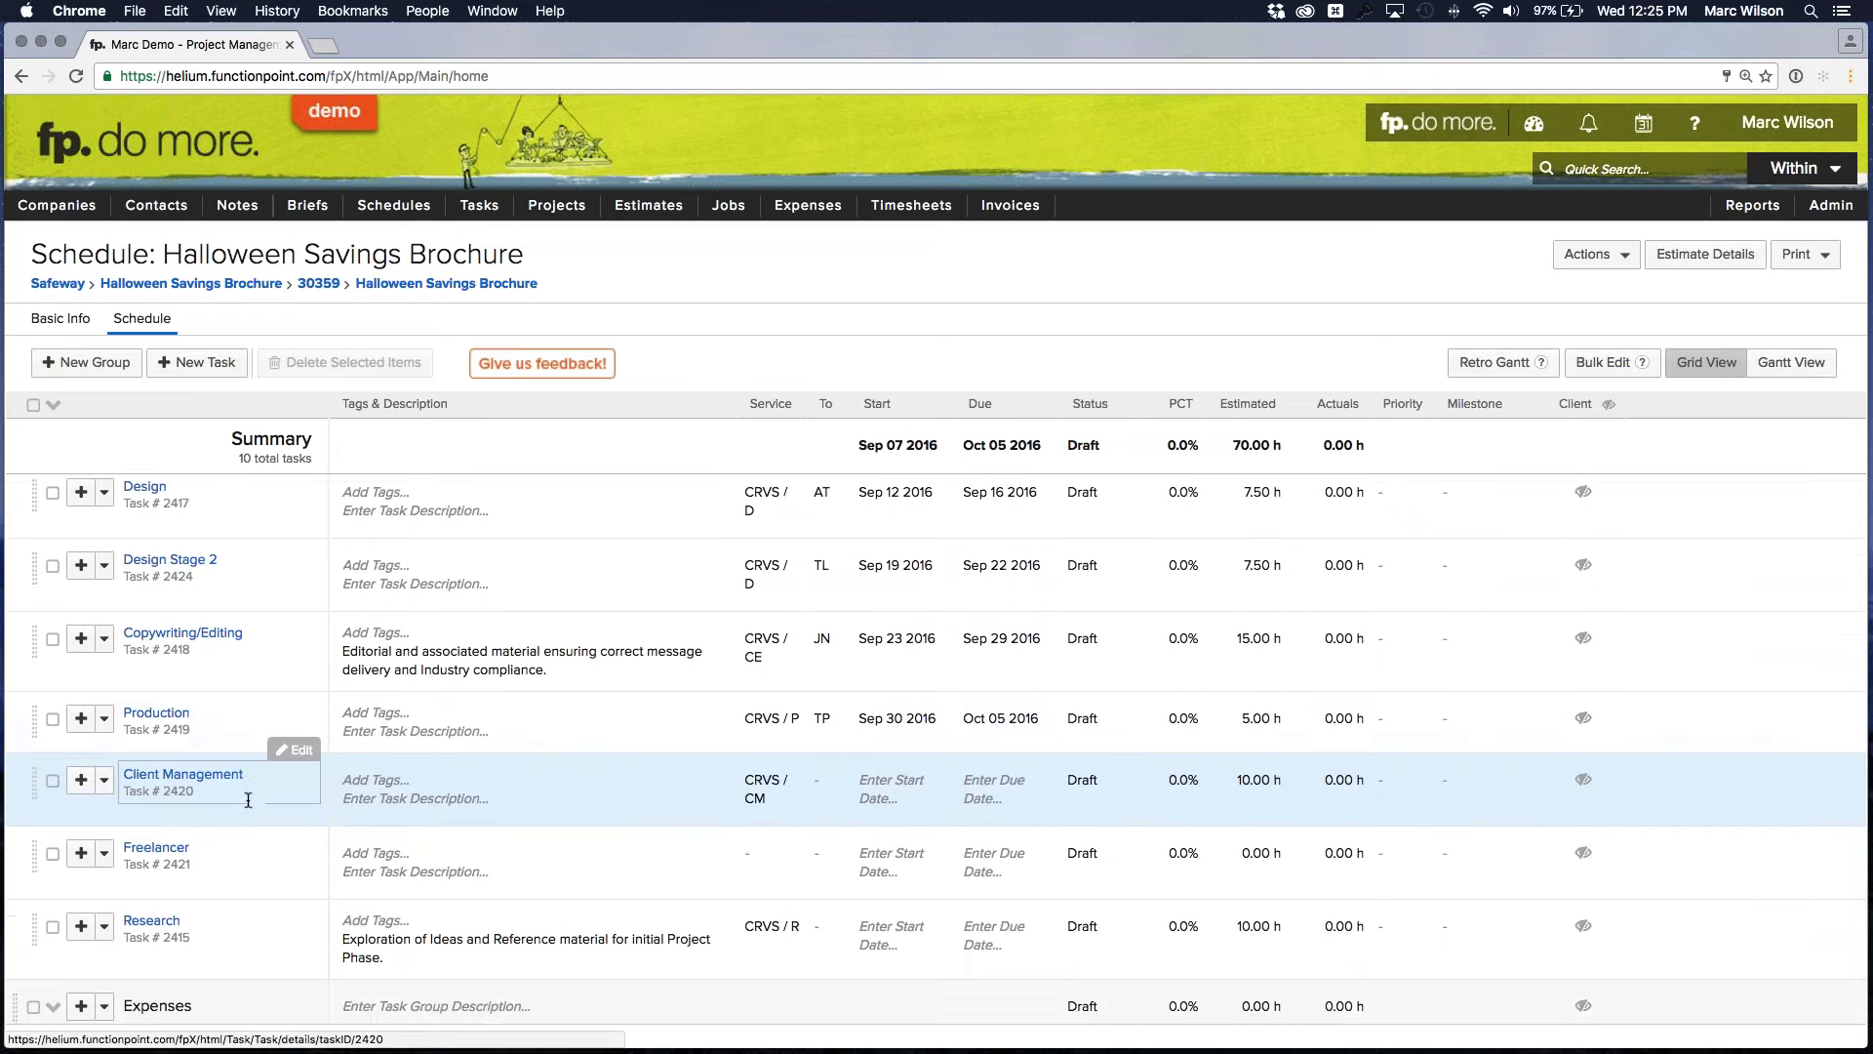
Start renaming the Client Management task by typing 'Client Approv' over its name
scroll(248, 800, "down", 1)
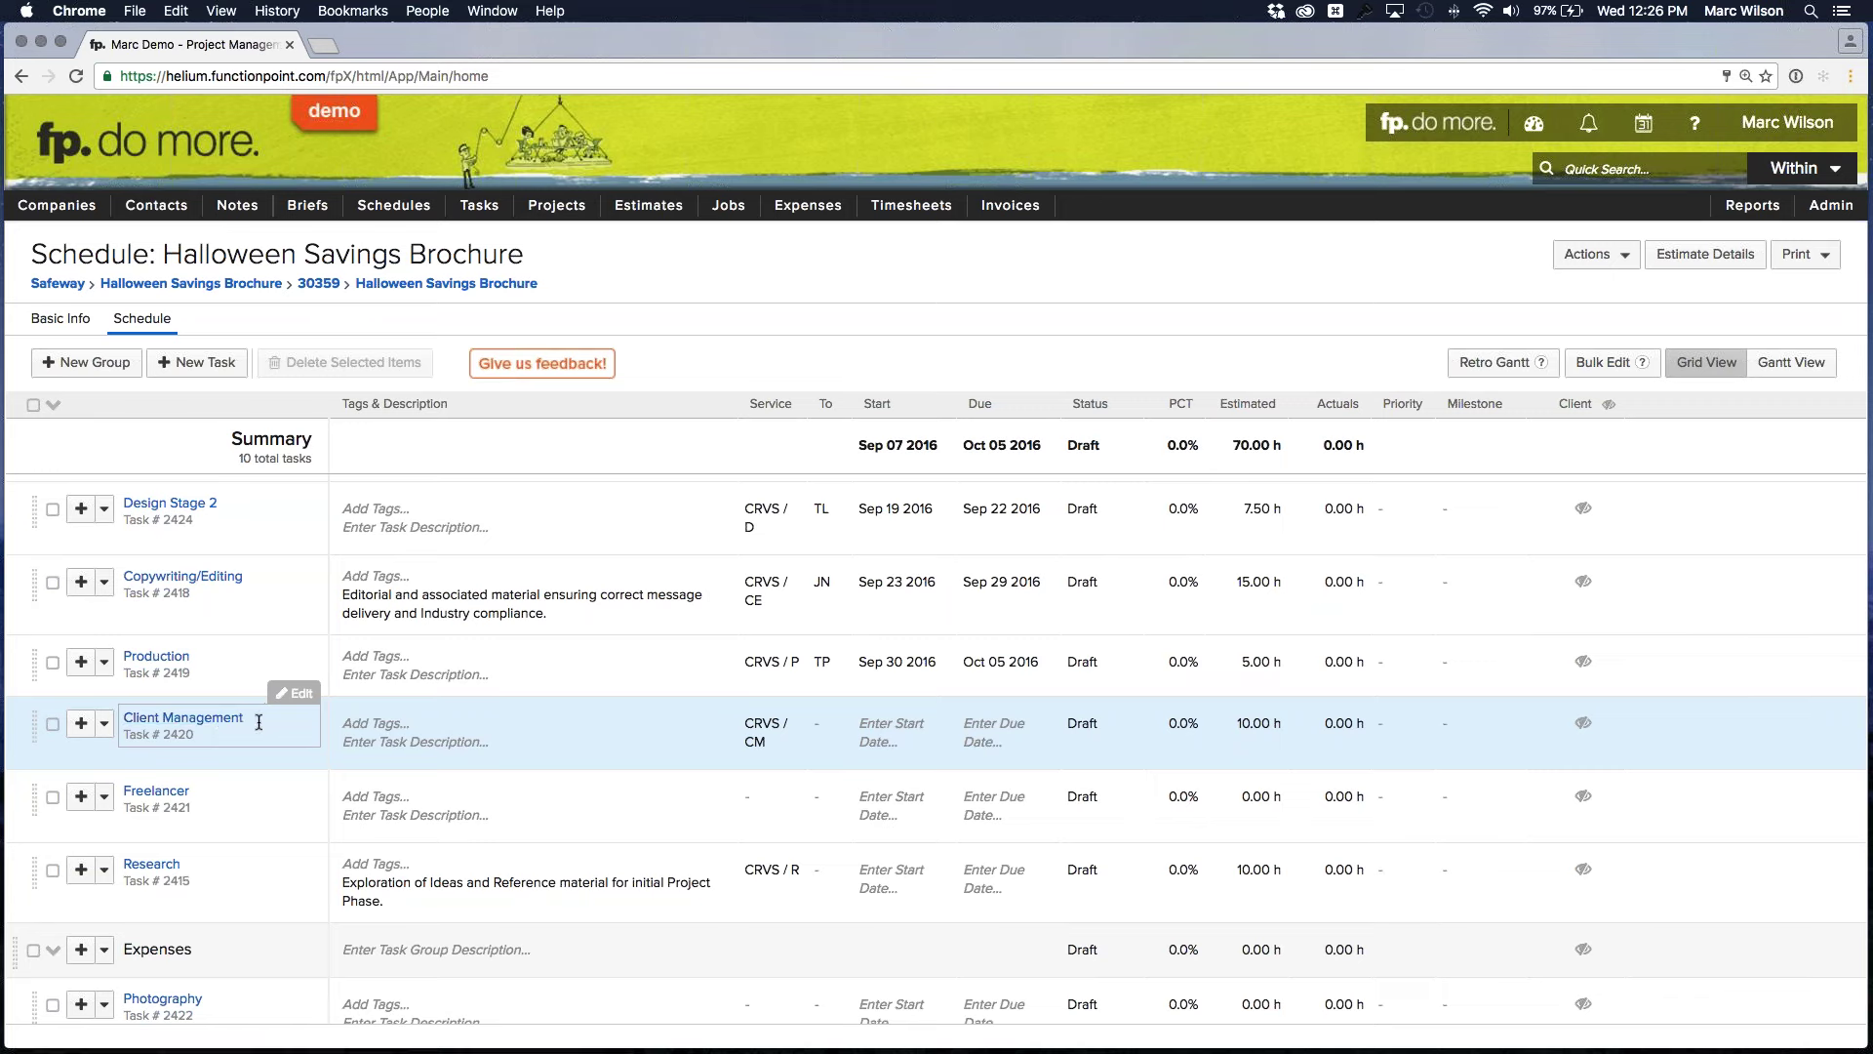
left_click(273, 713)
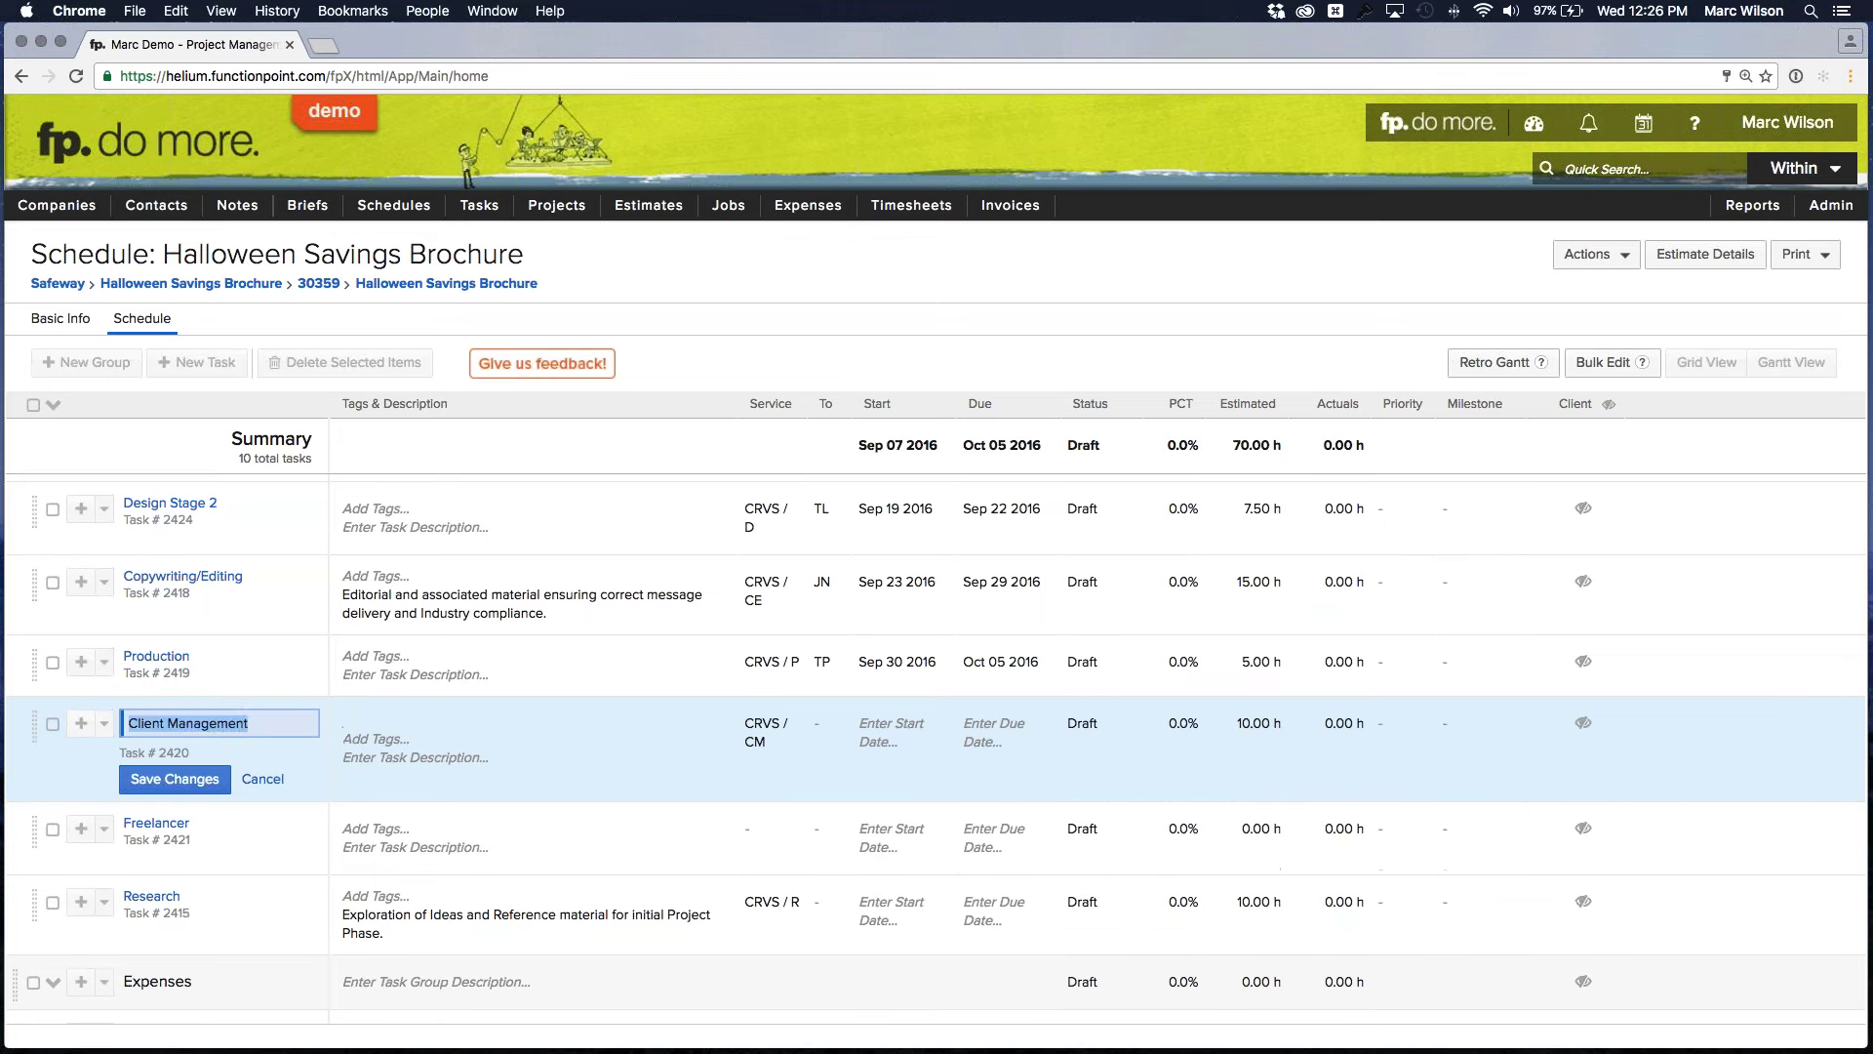
type("Client Ap")
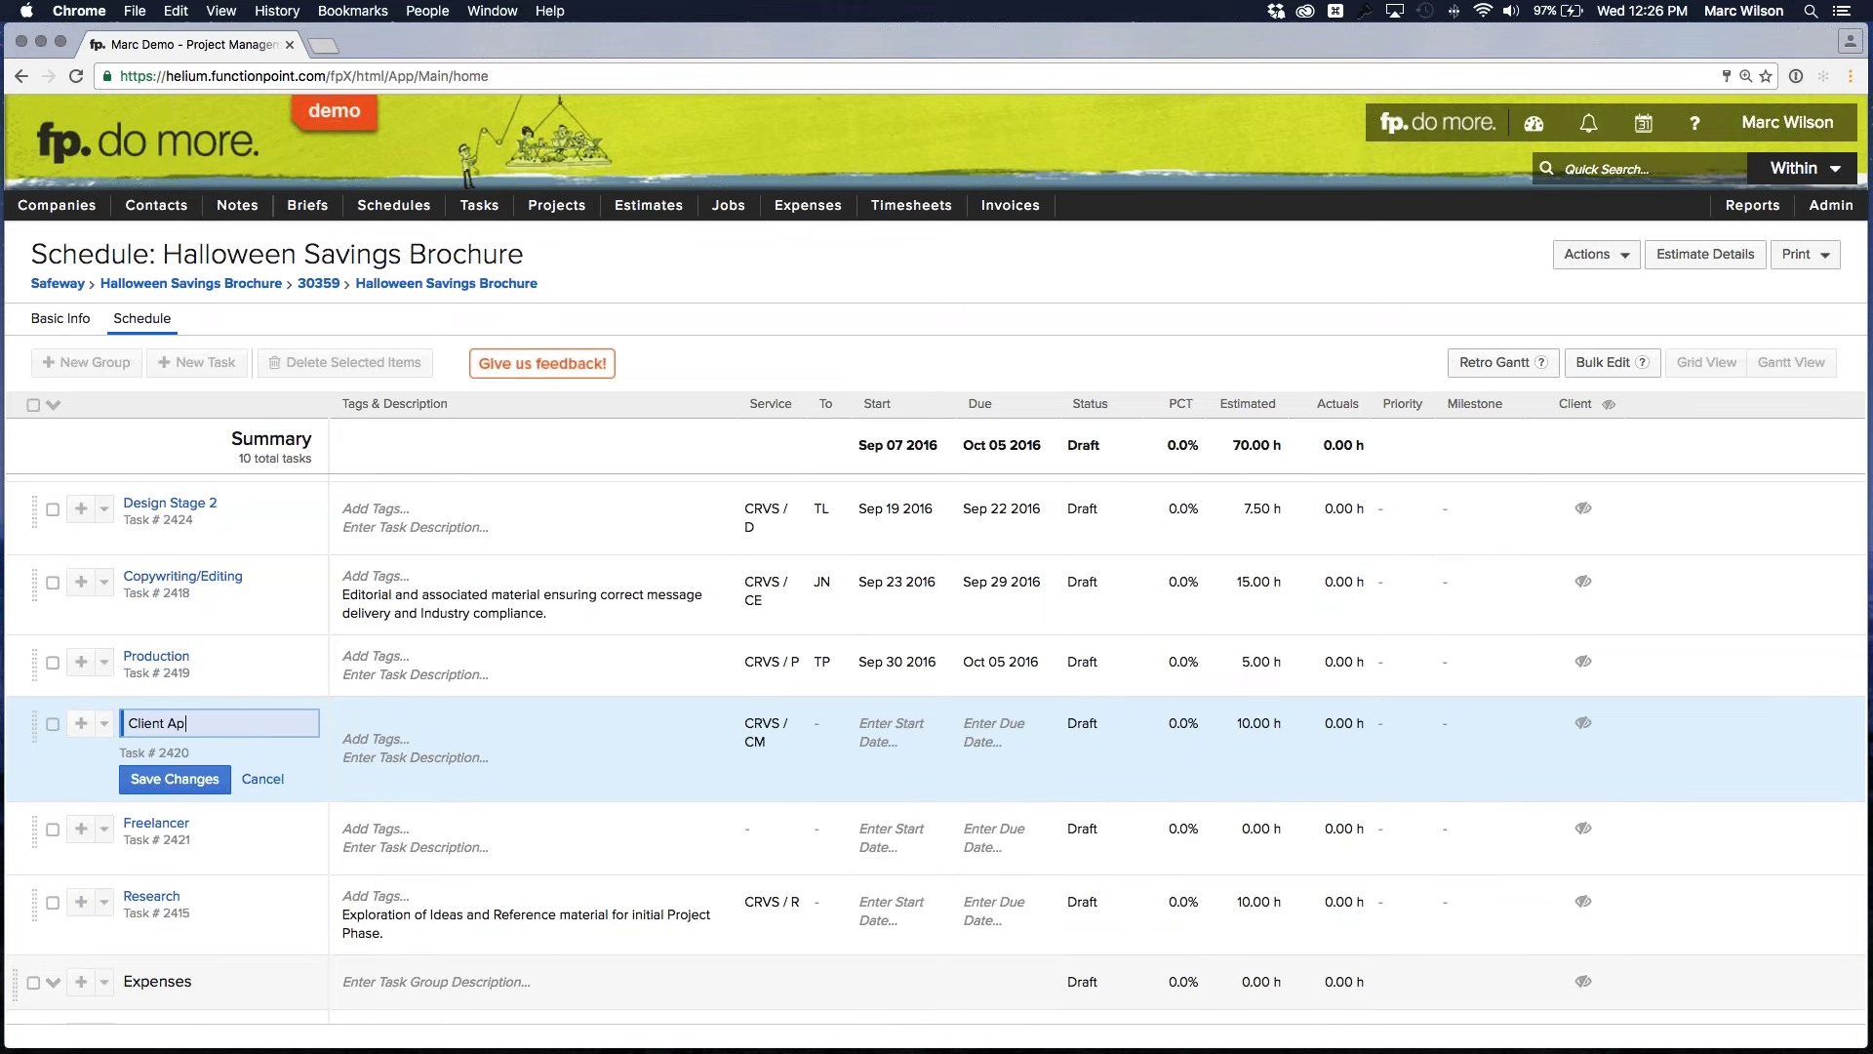
type("proval")
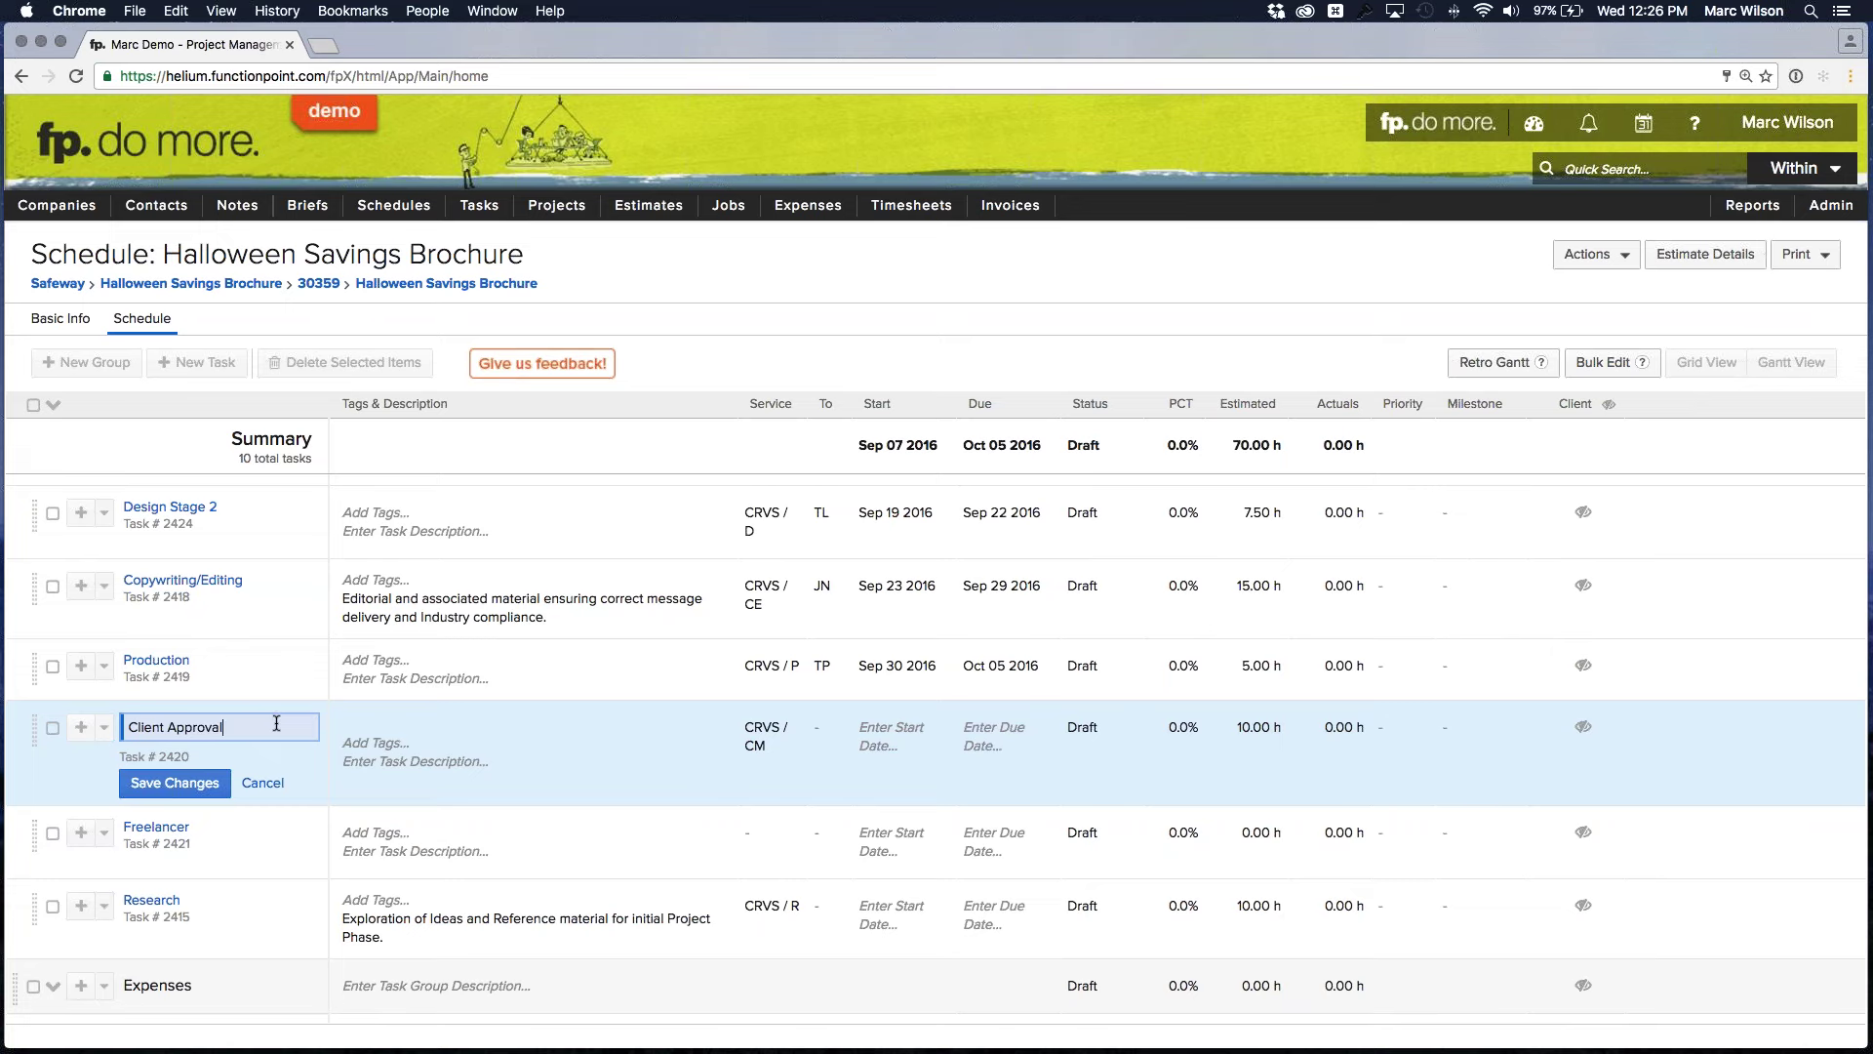
Save the task's new name, Client Approval
left_click(175, 782)
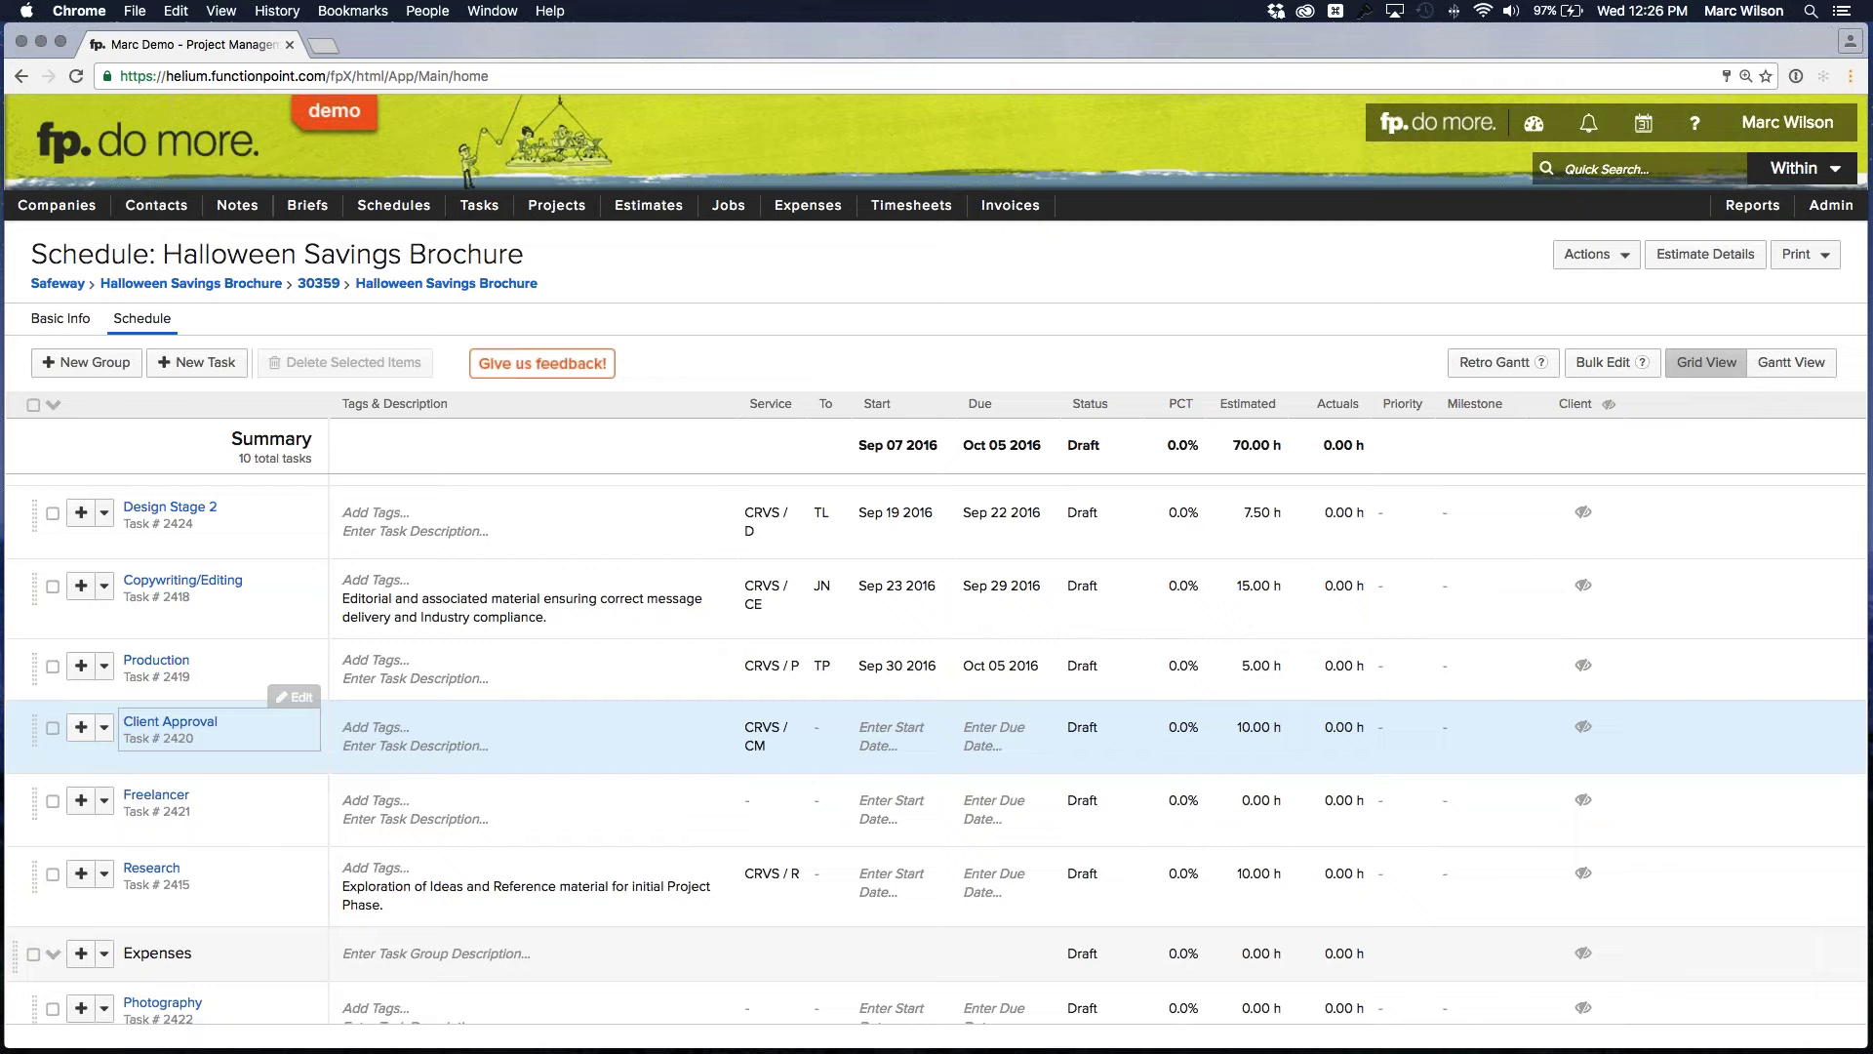
Assign the Client Approval task to a team member
left_click(815, 725)
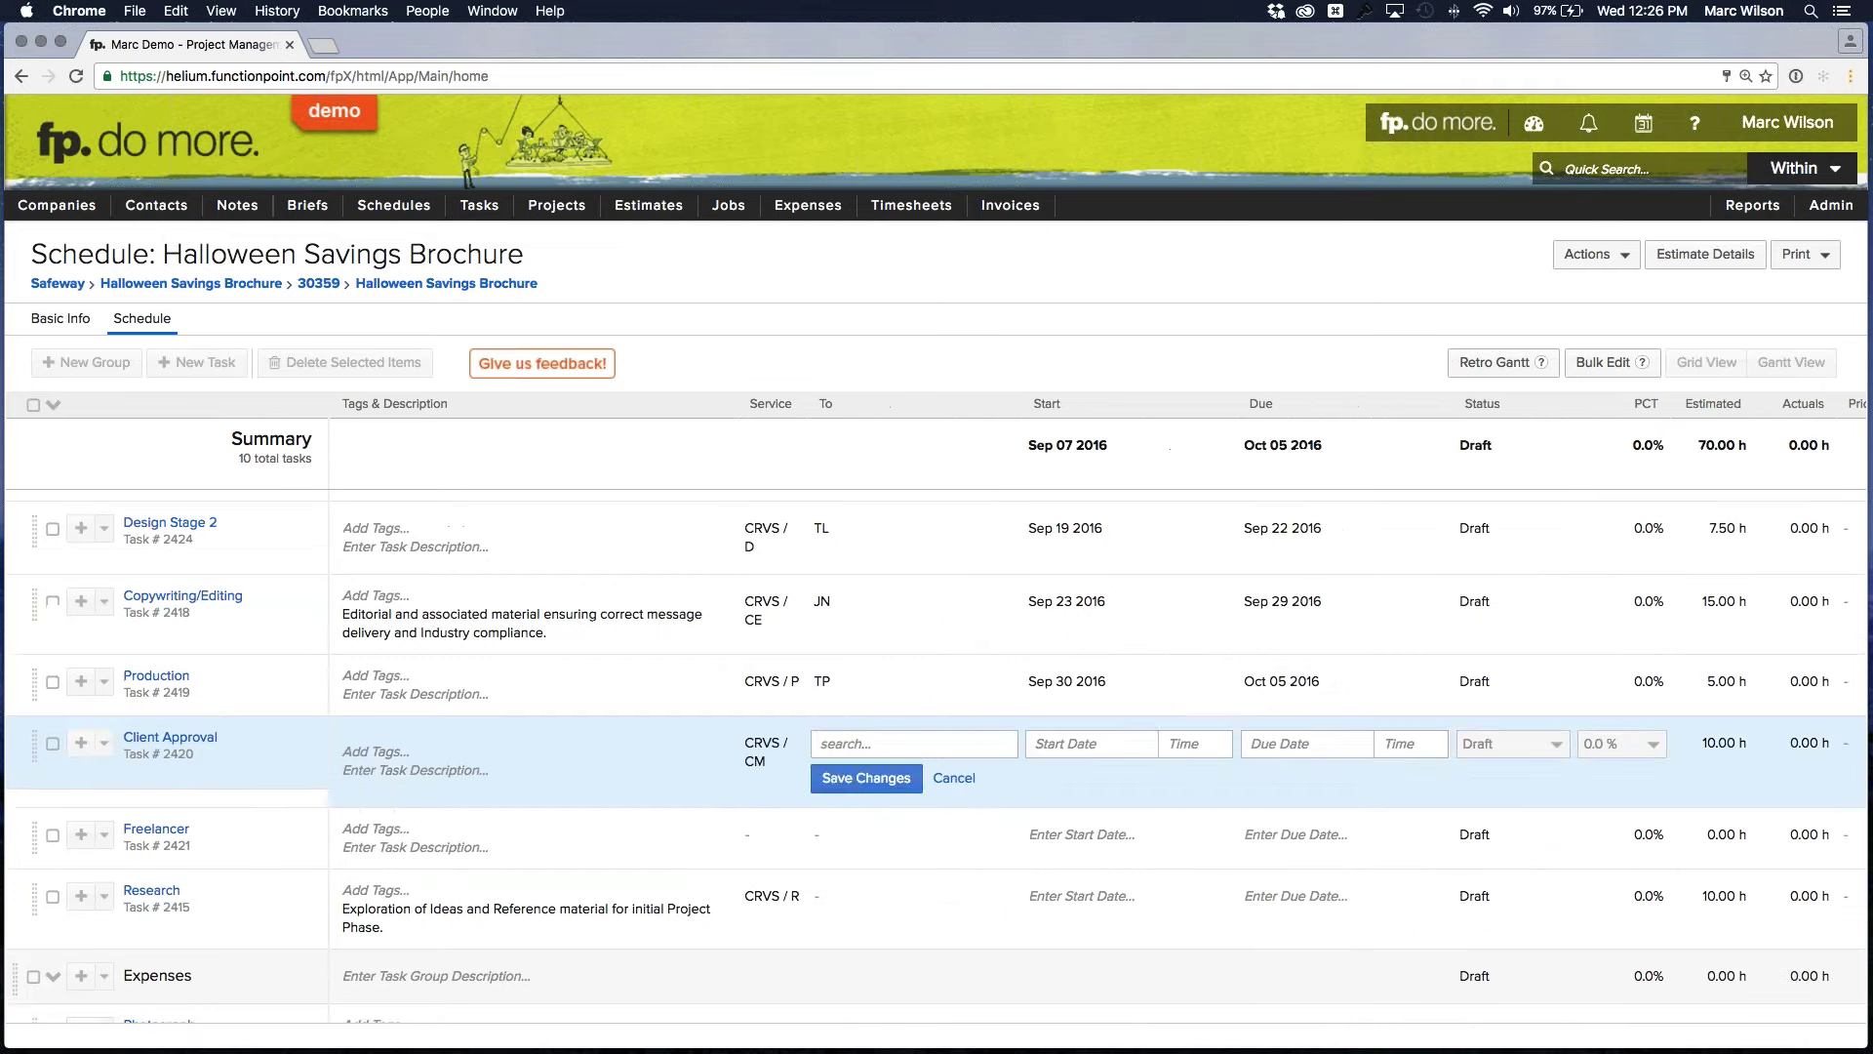
scroll(905, 772, "down", 5)
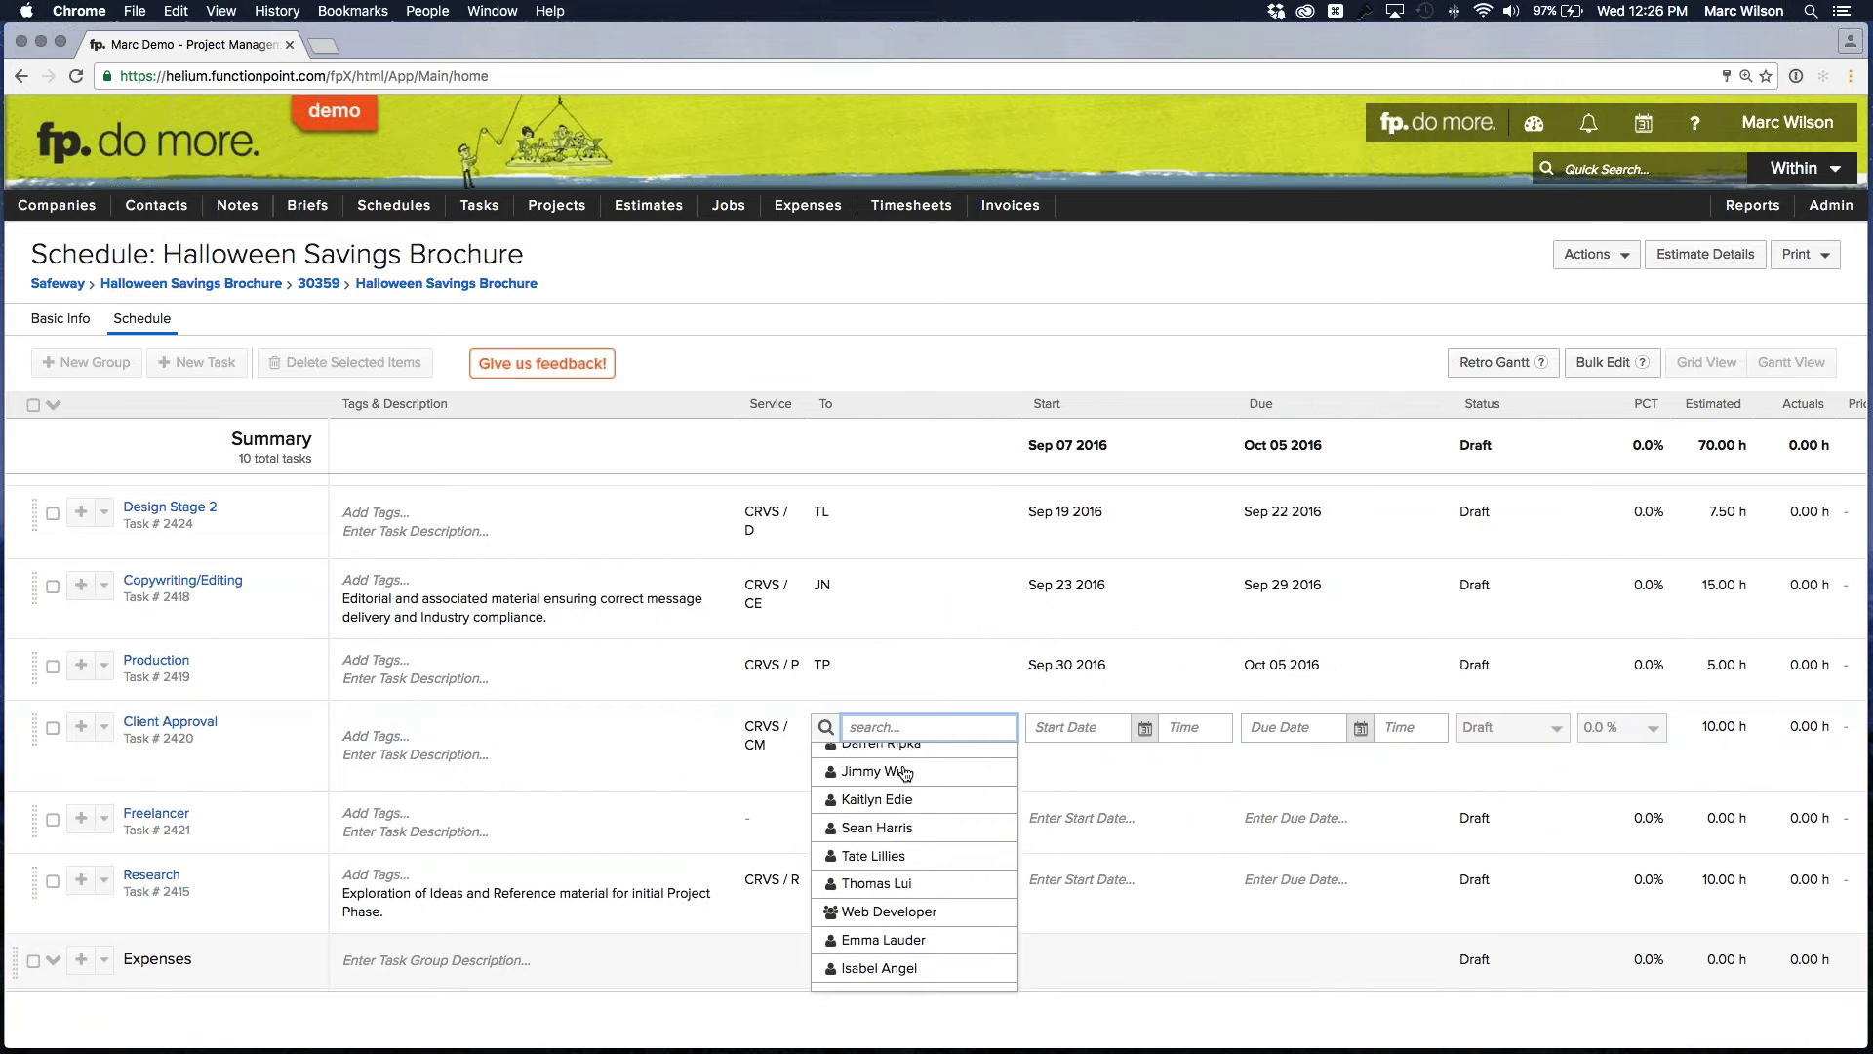
scroll(917, 795, "down", 6)
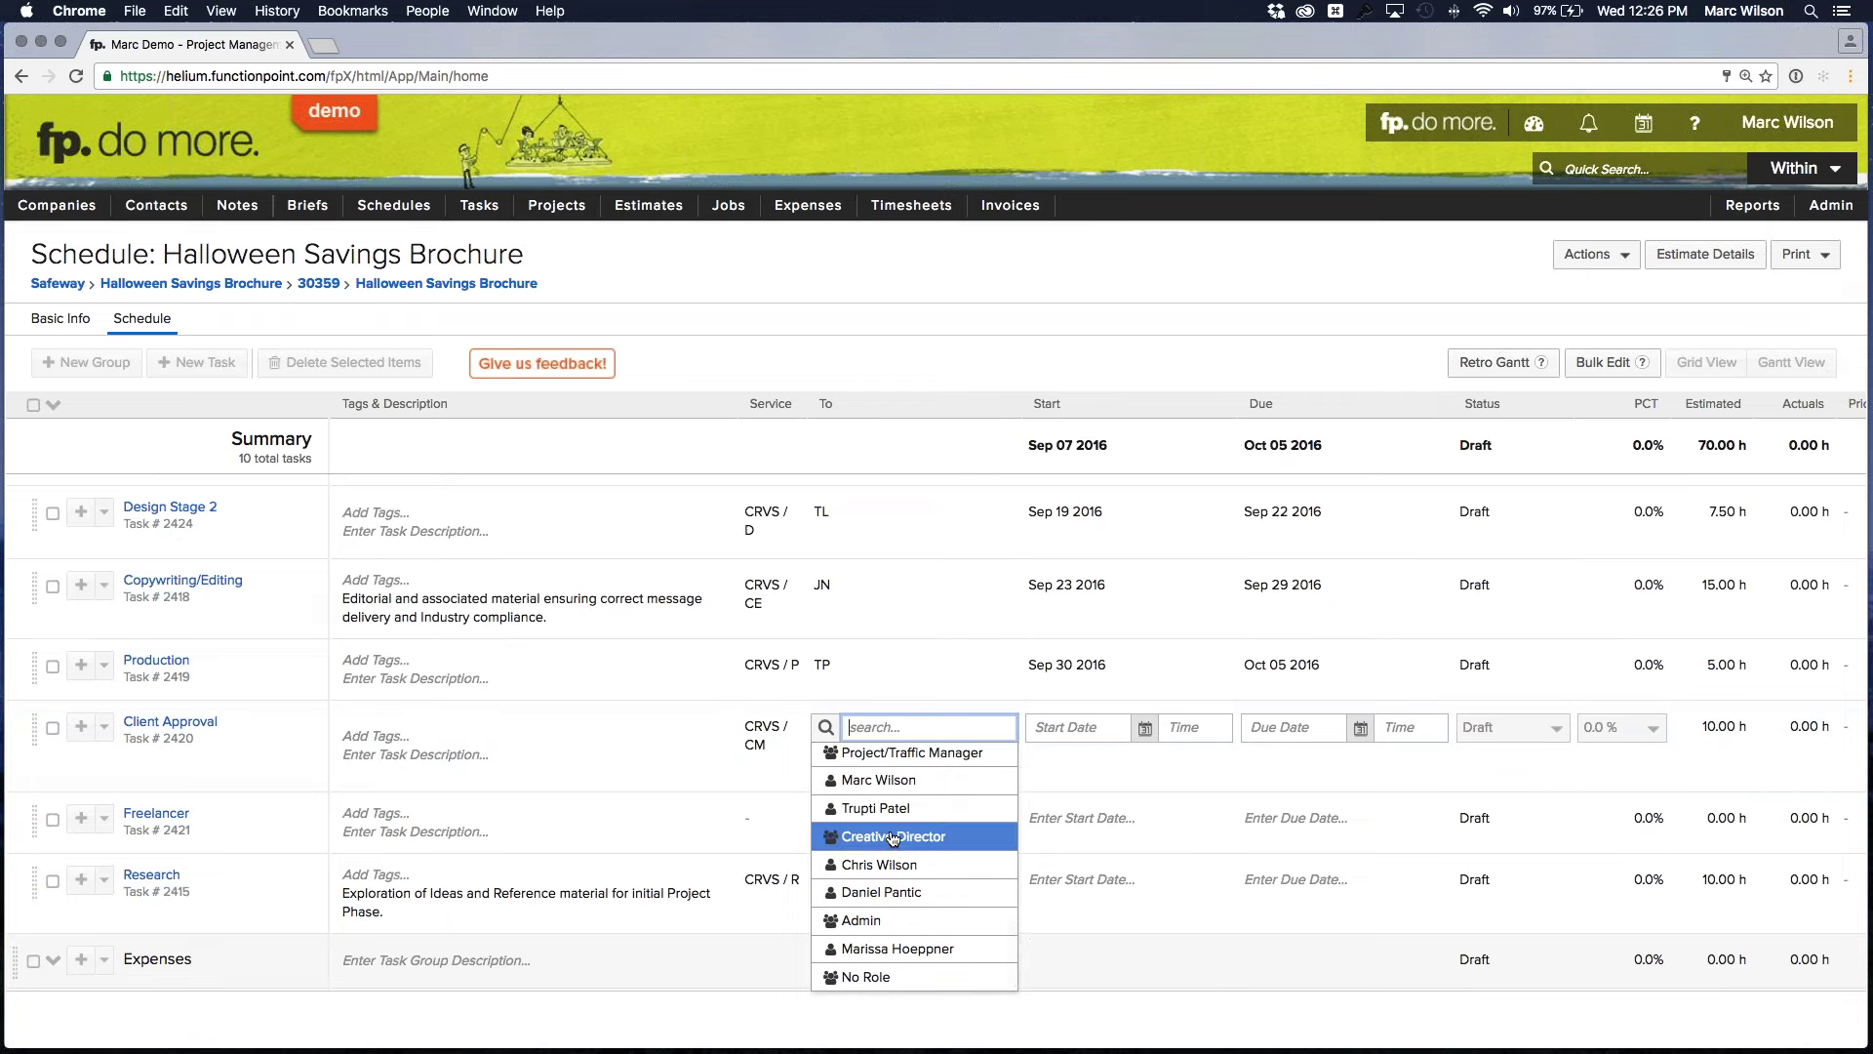
left_click(892, 865)
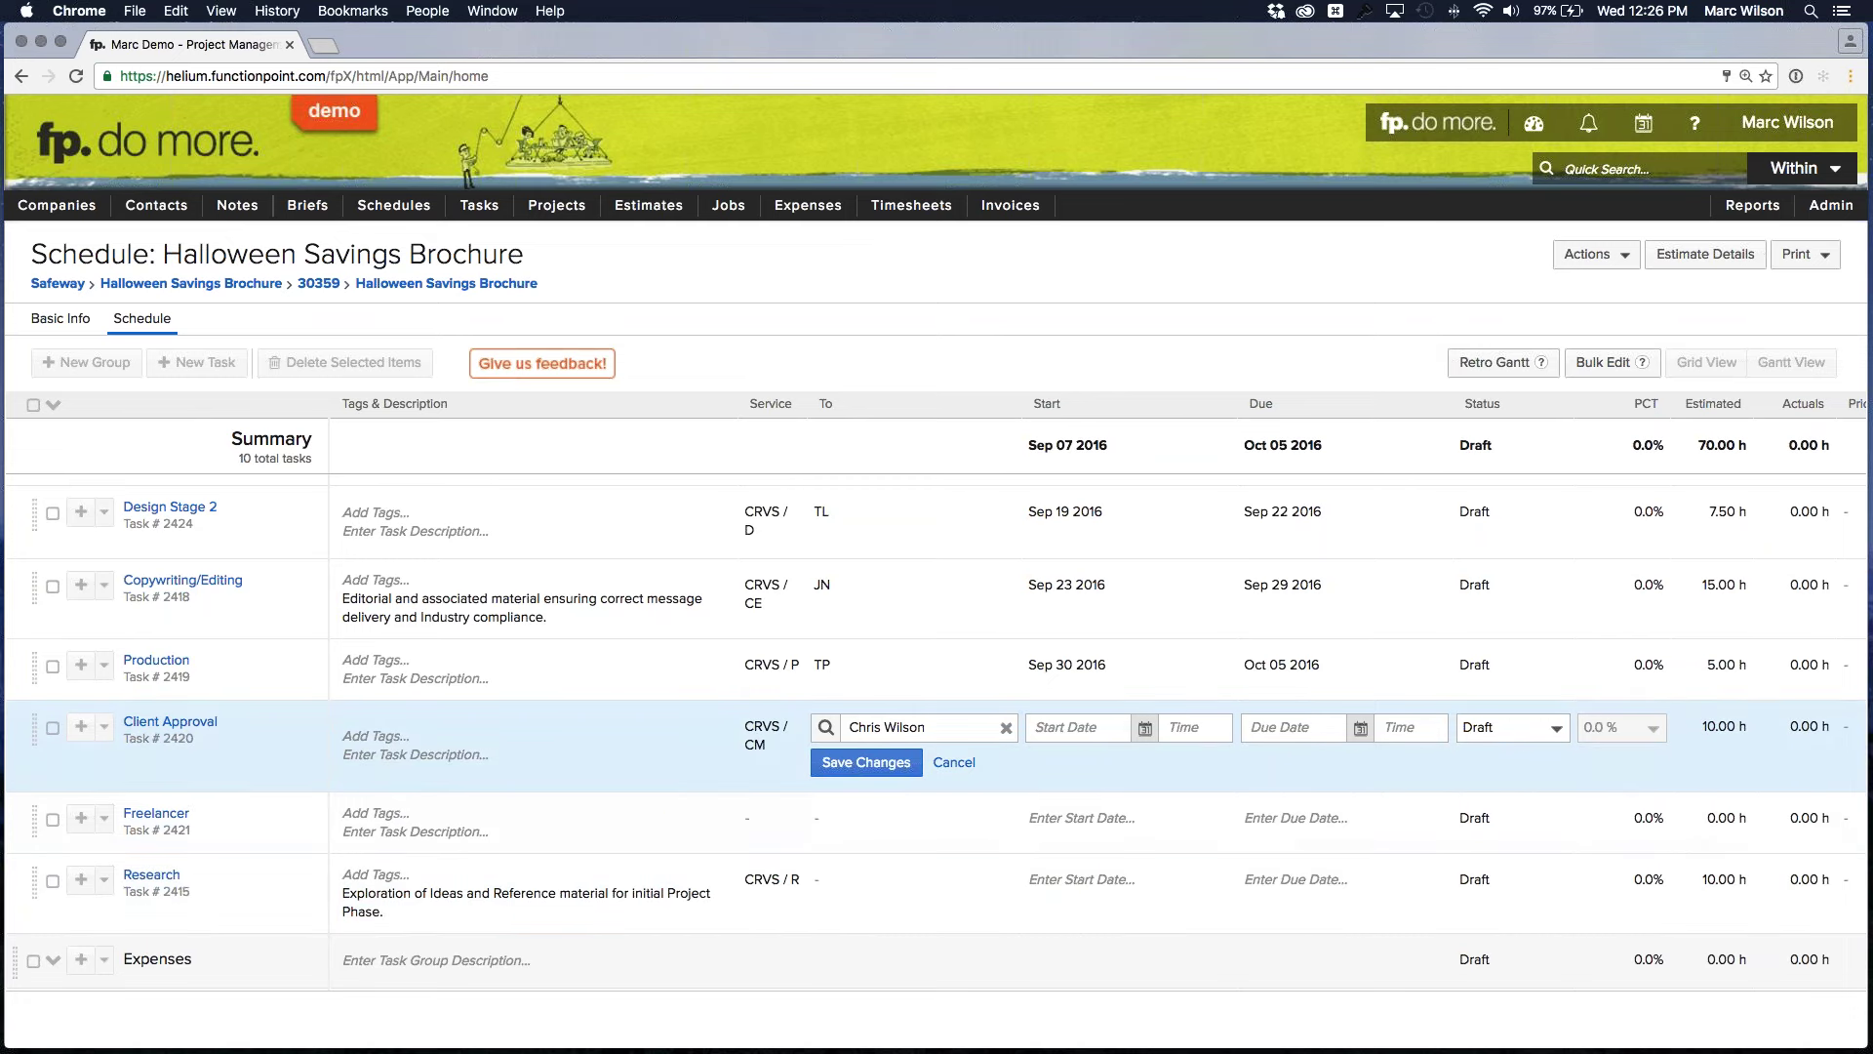
Make Client Approval due Oct 10 2016 at 5:00 PM
left_click(1361, 729)
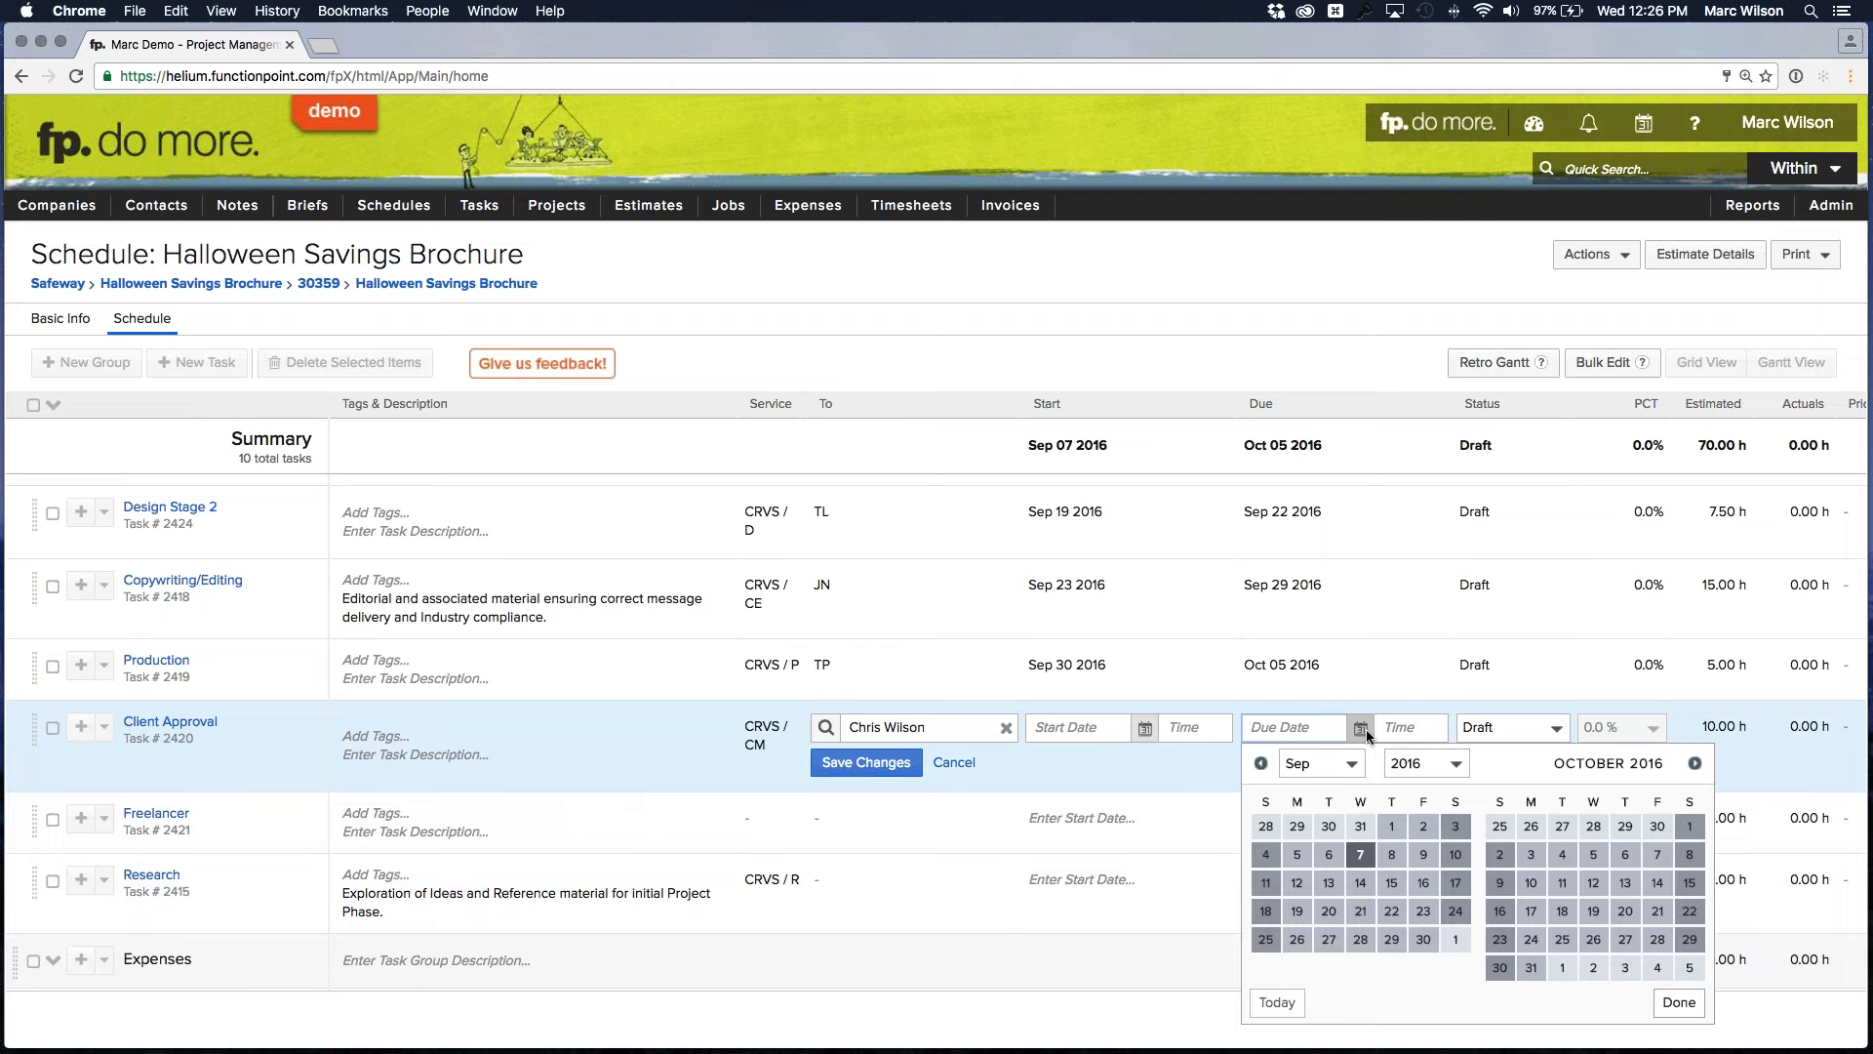
scroll(1368, 735, "down", 1)
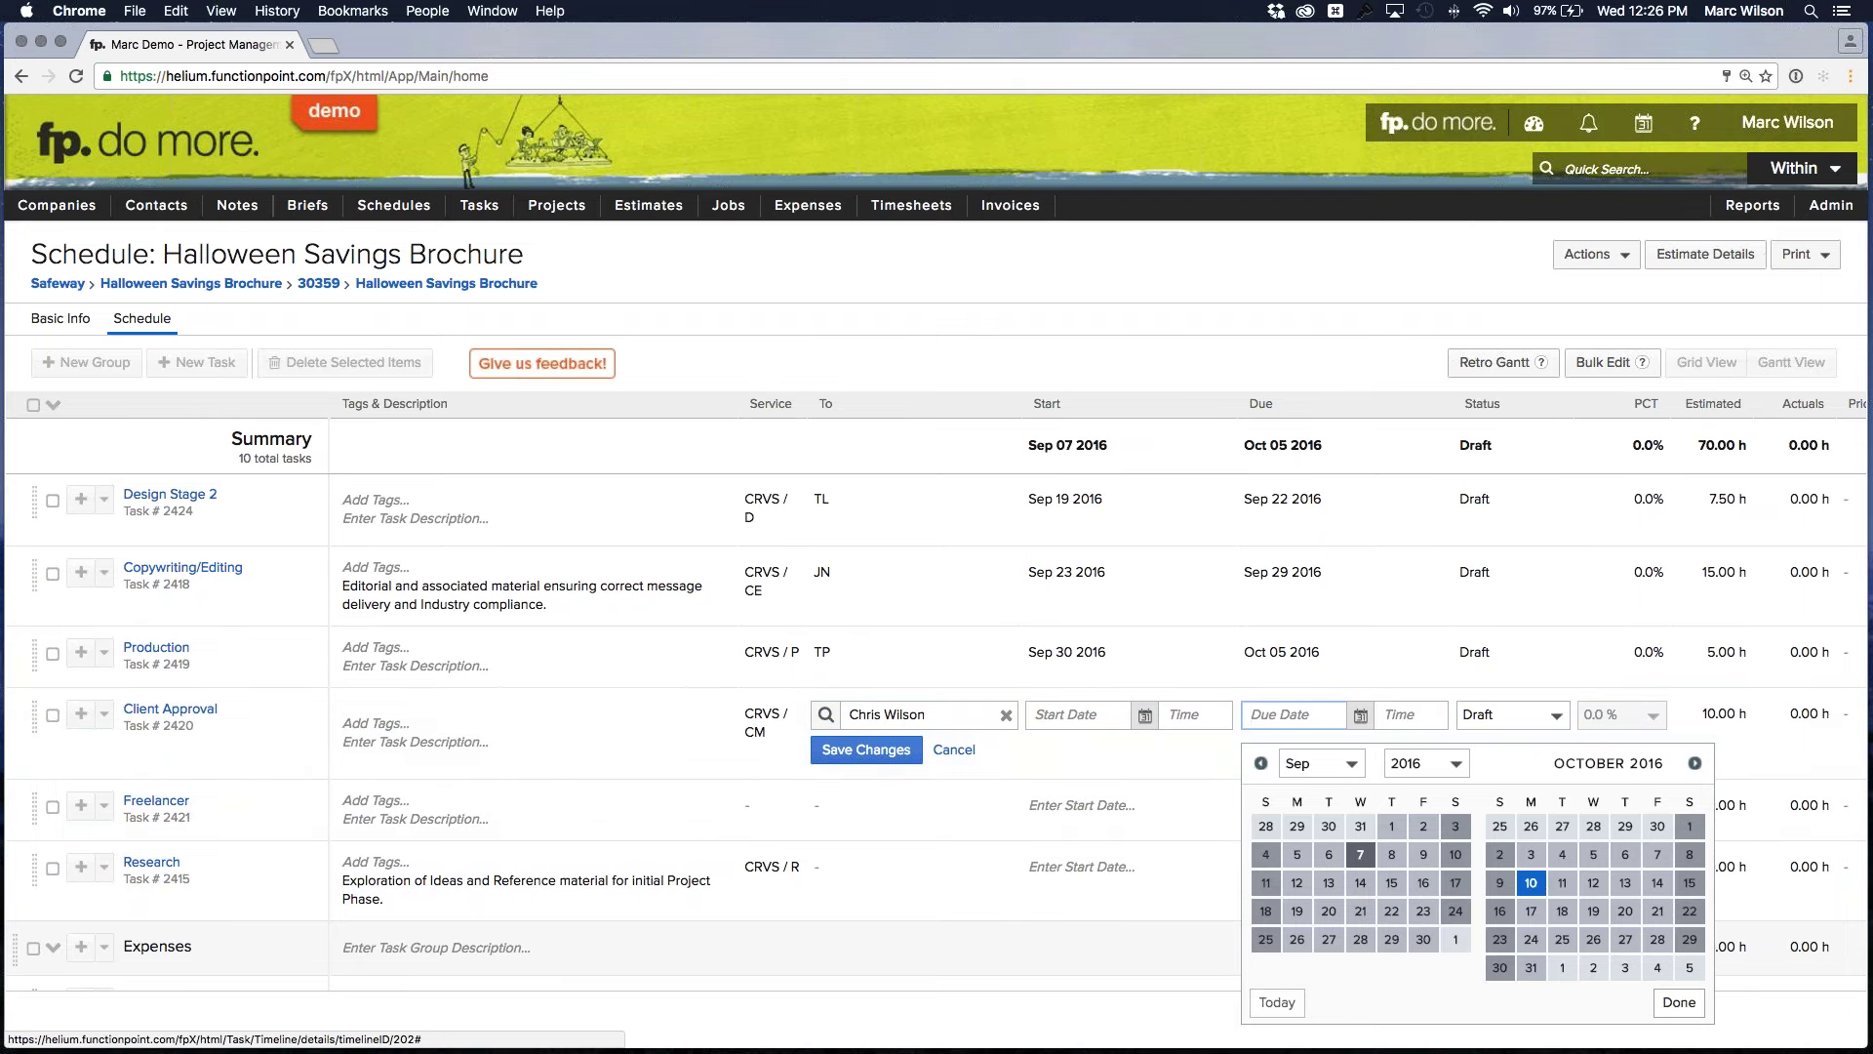
left_click(1566, 886)
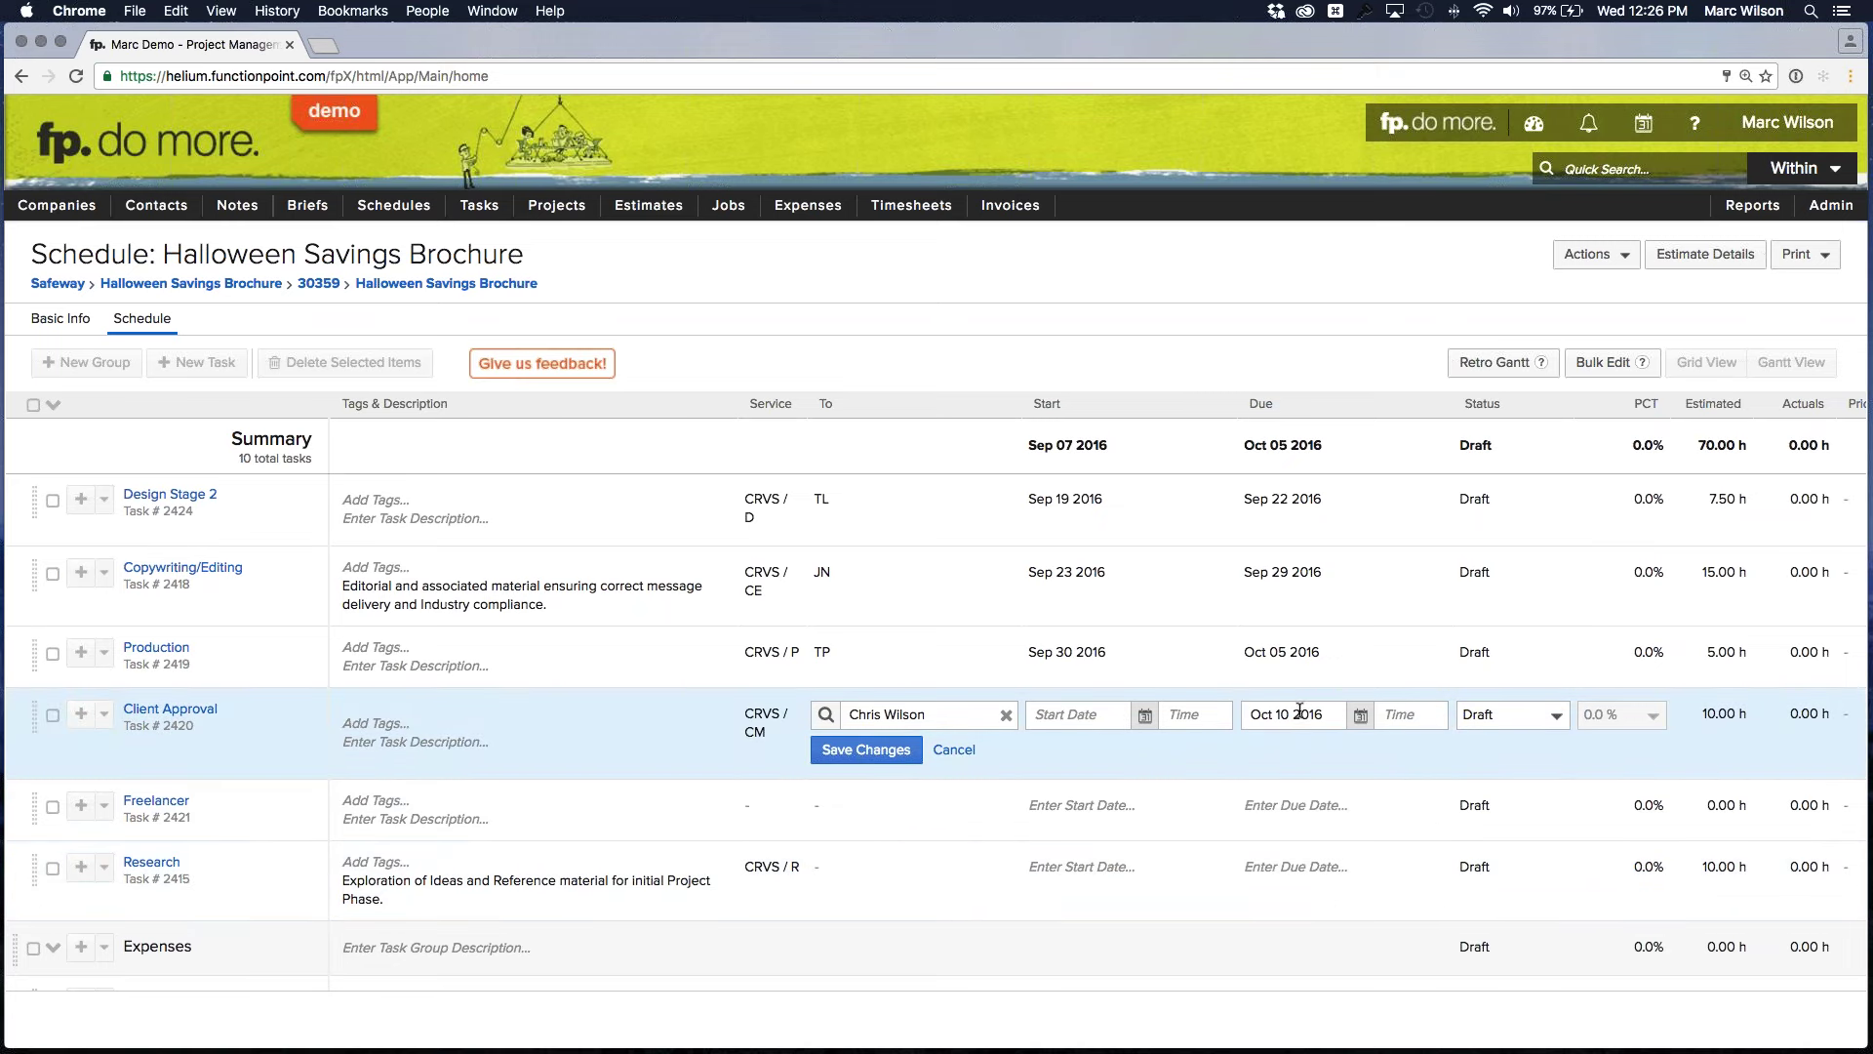
left_click(1417, 718)
type("5pm")
key("Return")
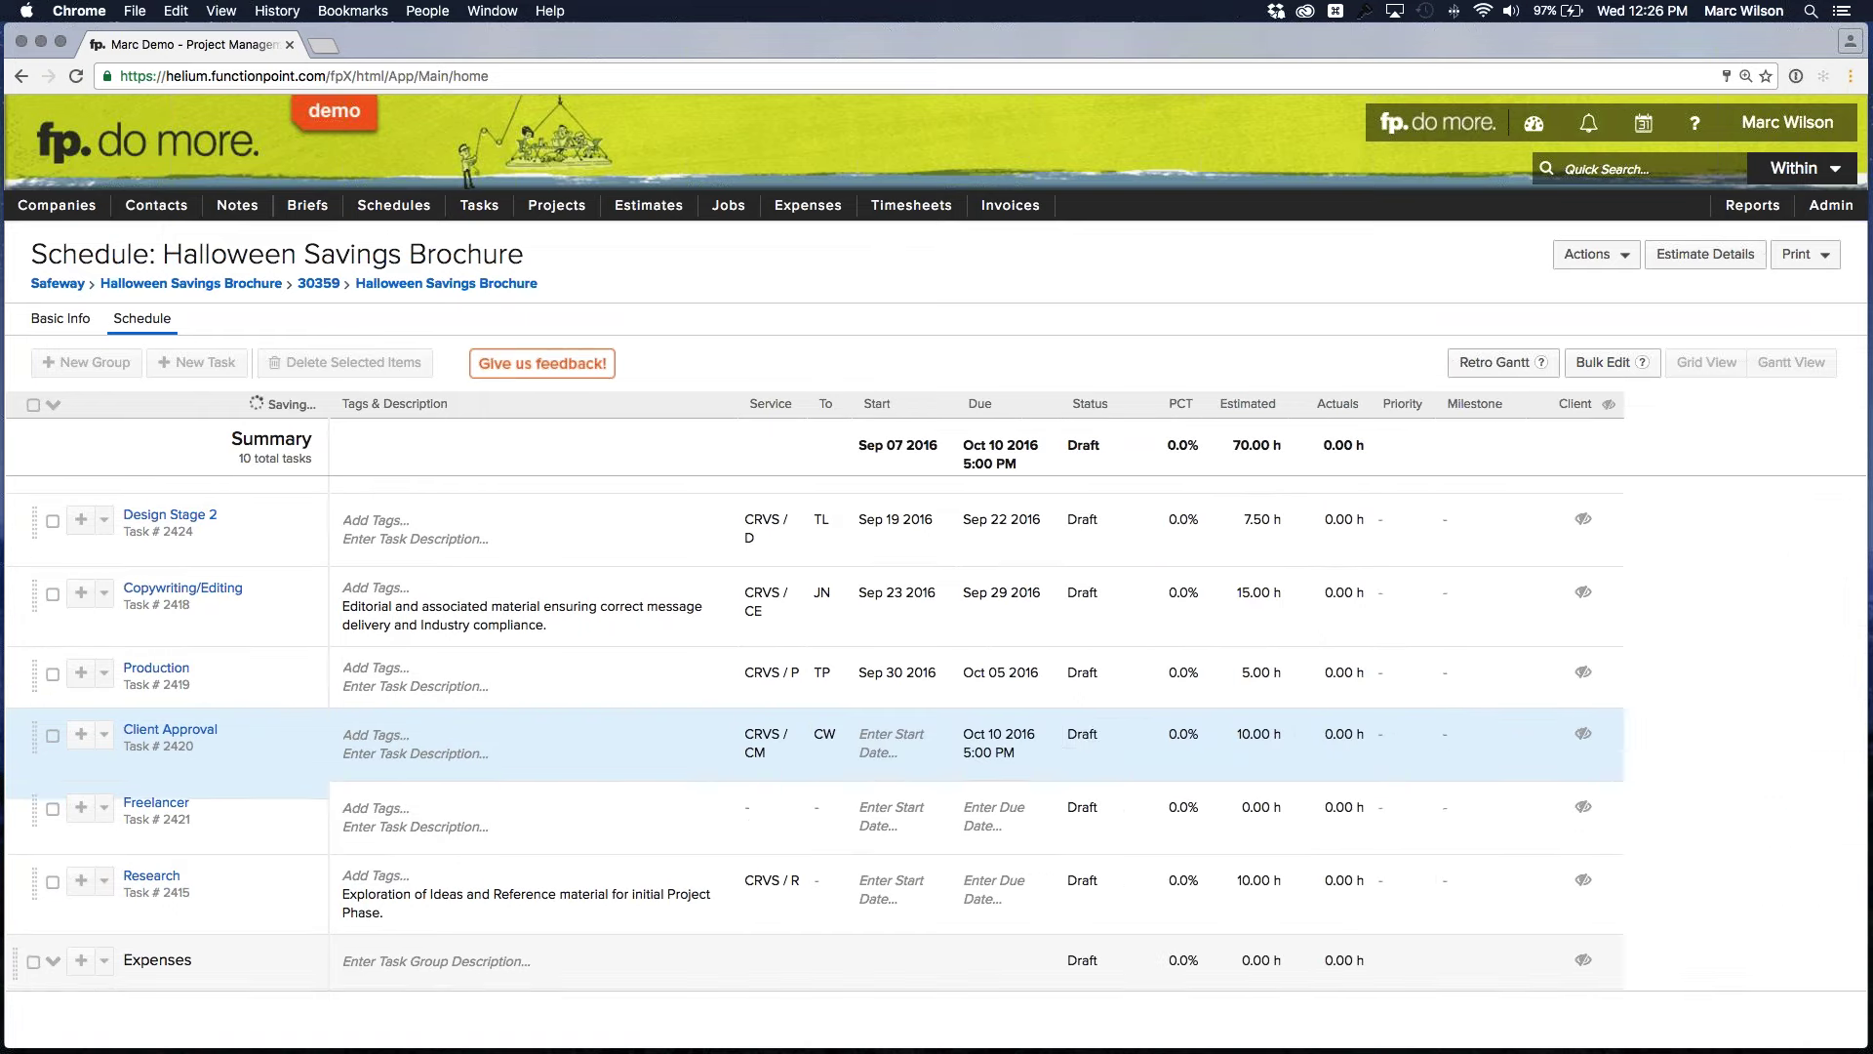
mouse_move(1005, 753)
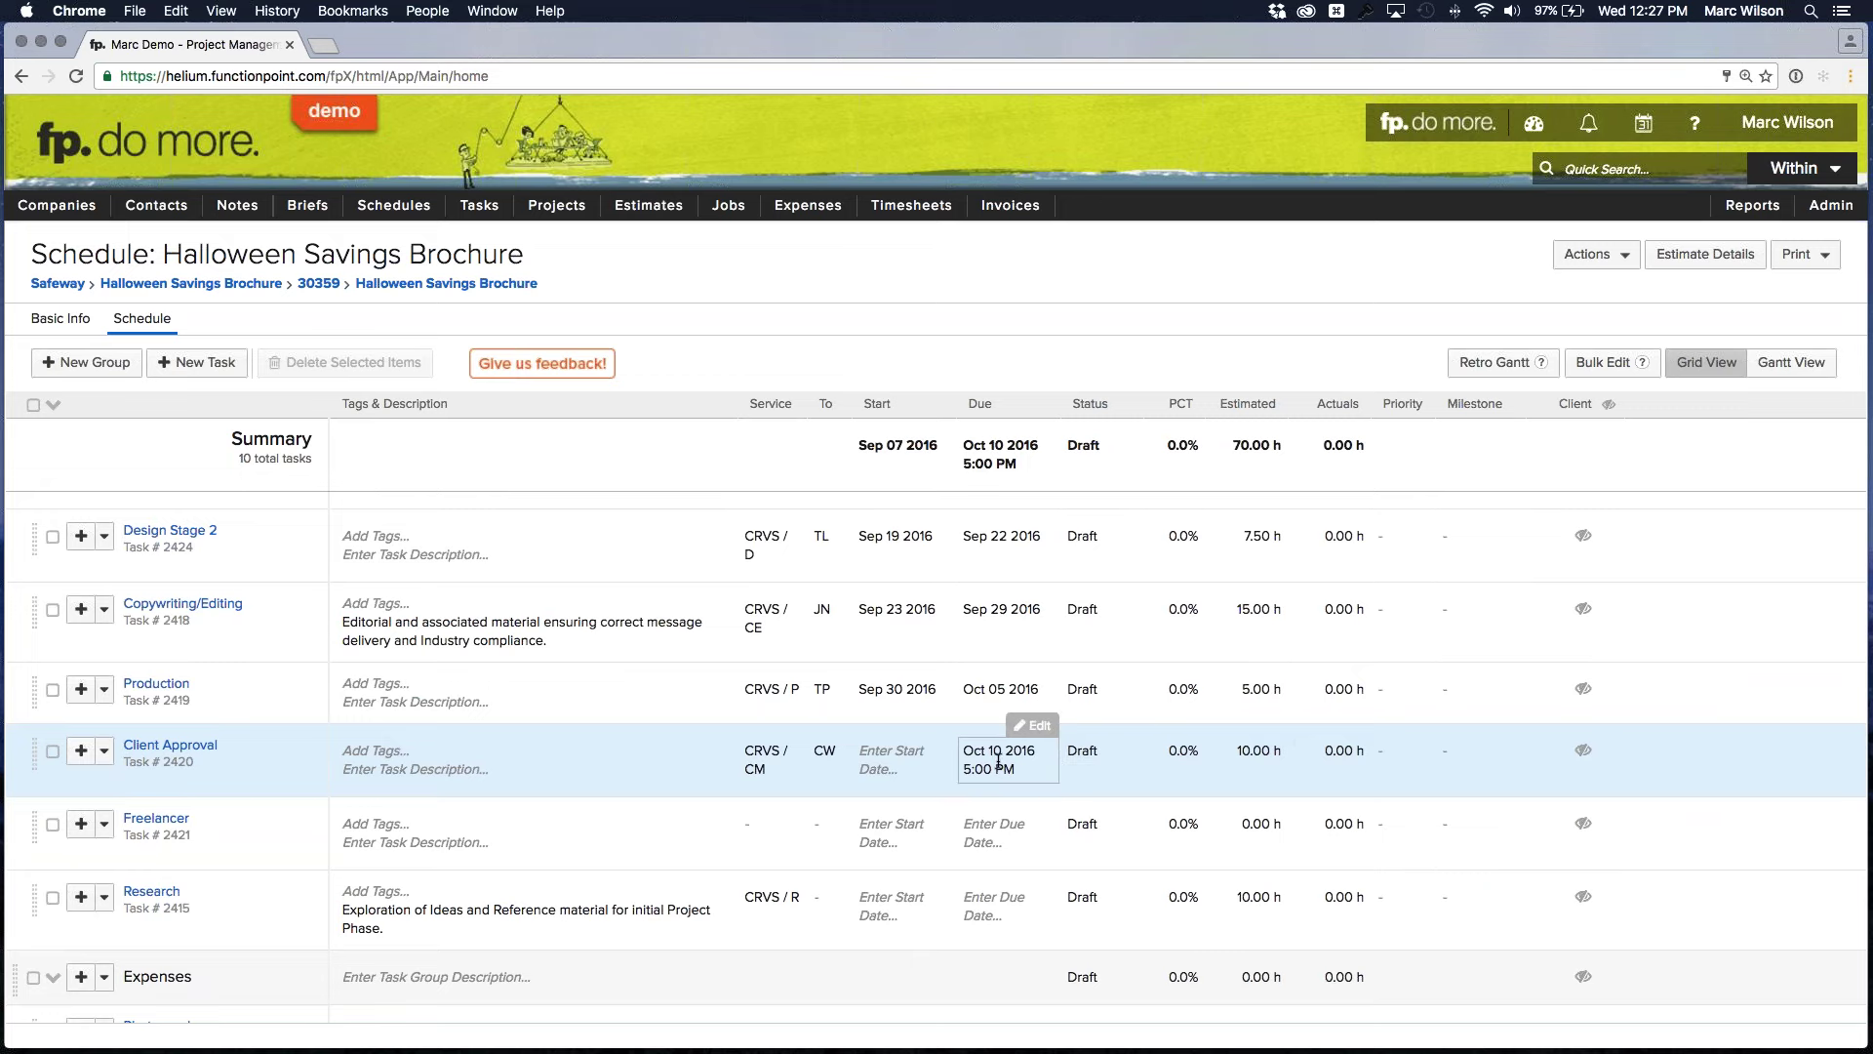
mouse_move(835, 749)
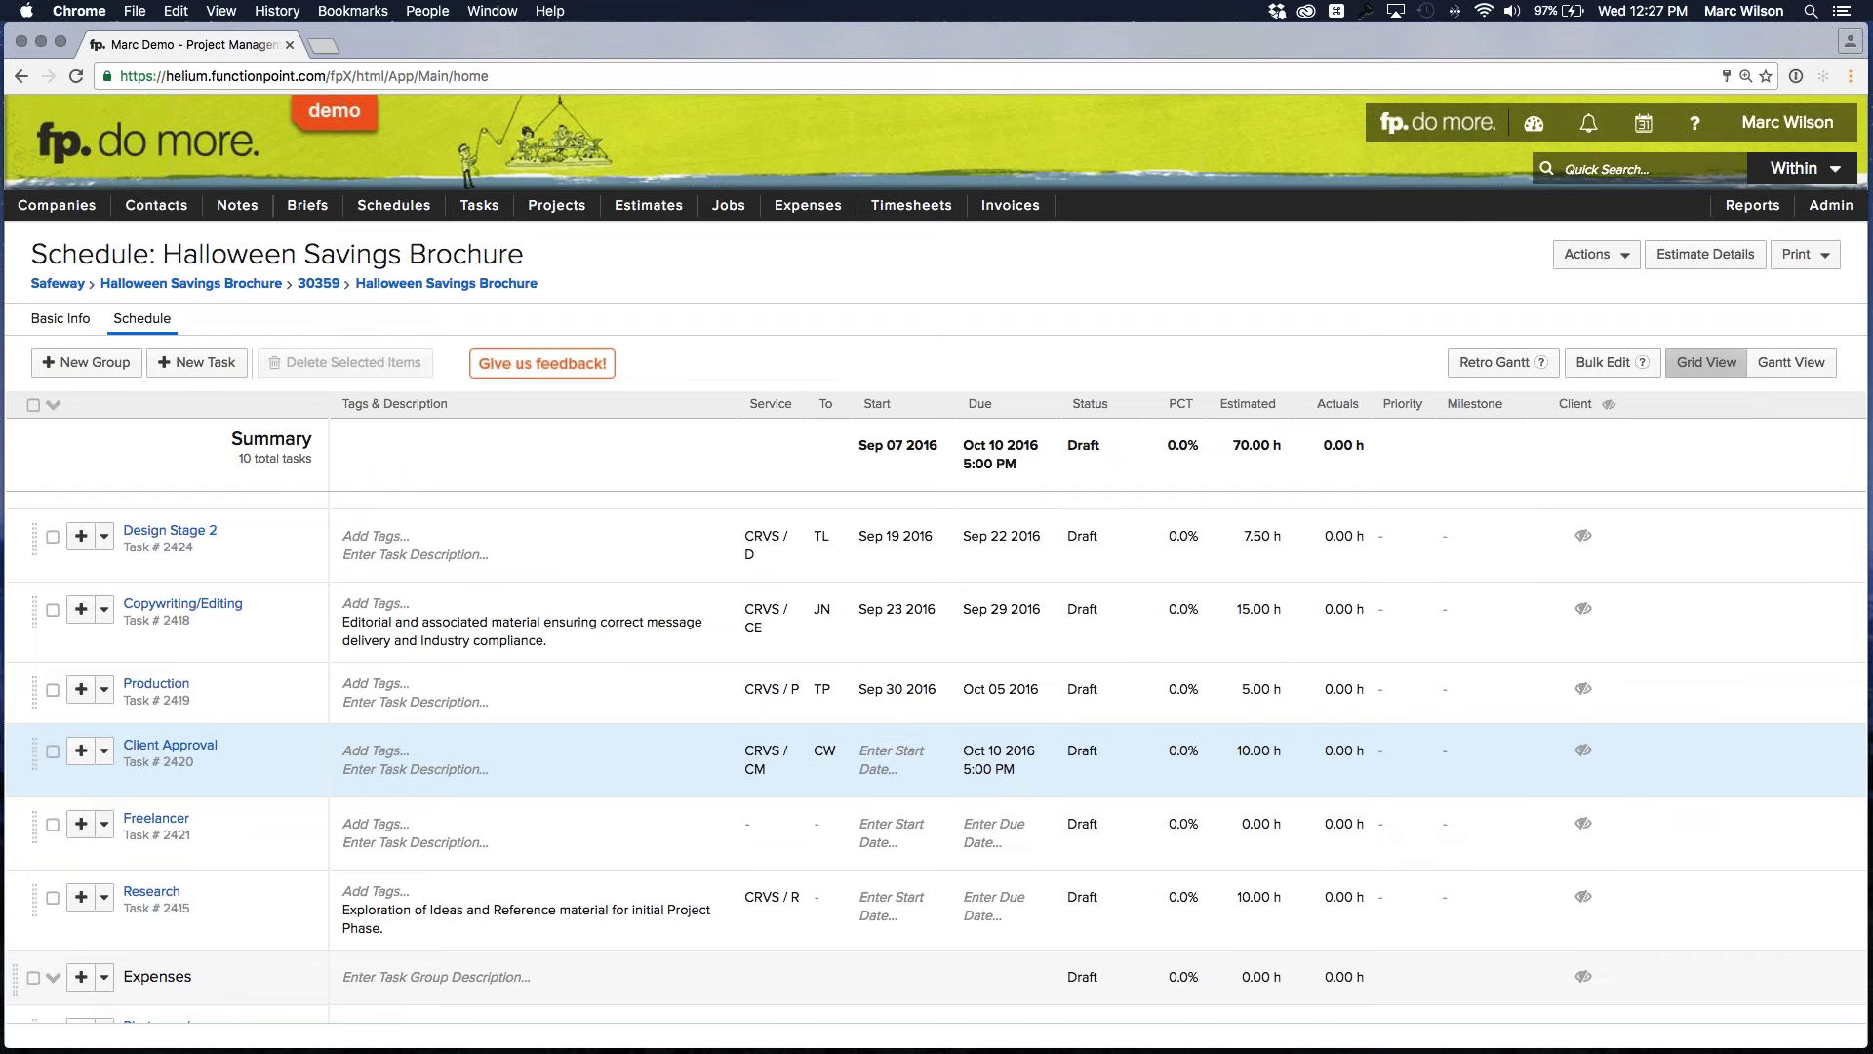
Set the Client Approval task's priority to High
left_click(1389, 748)
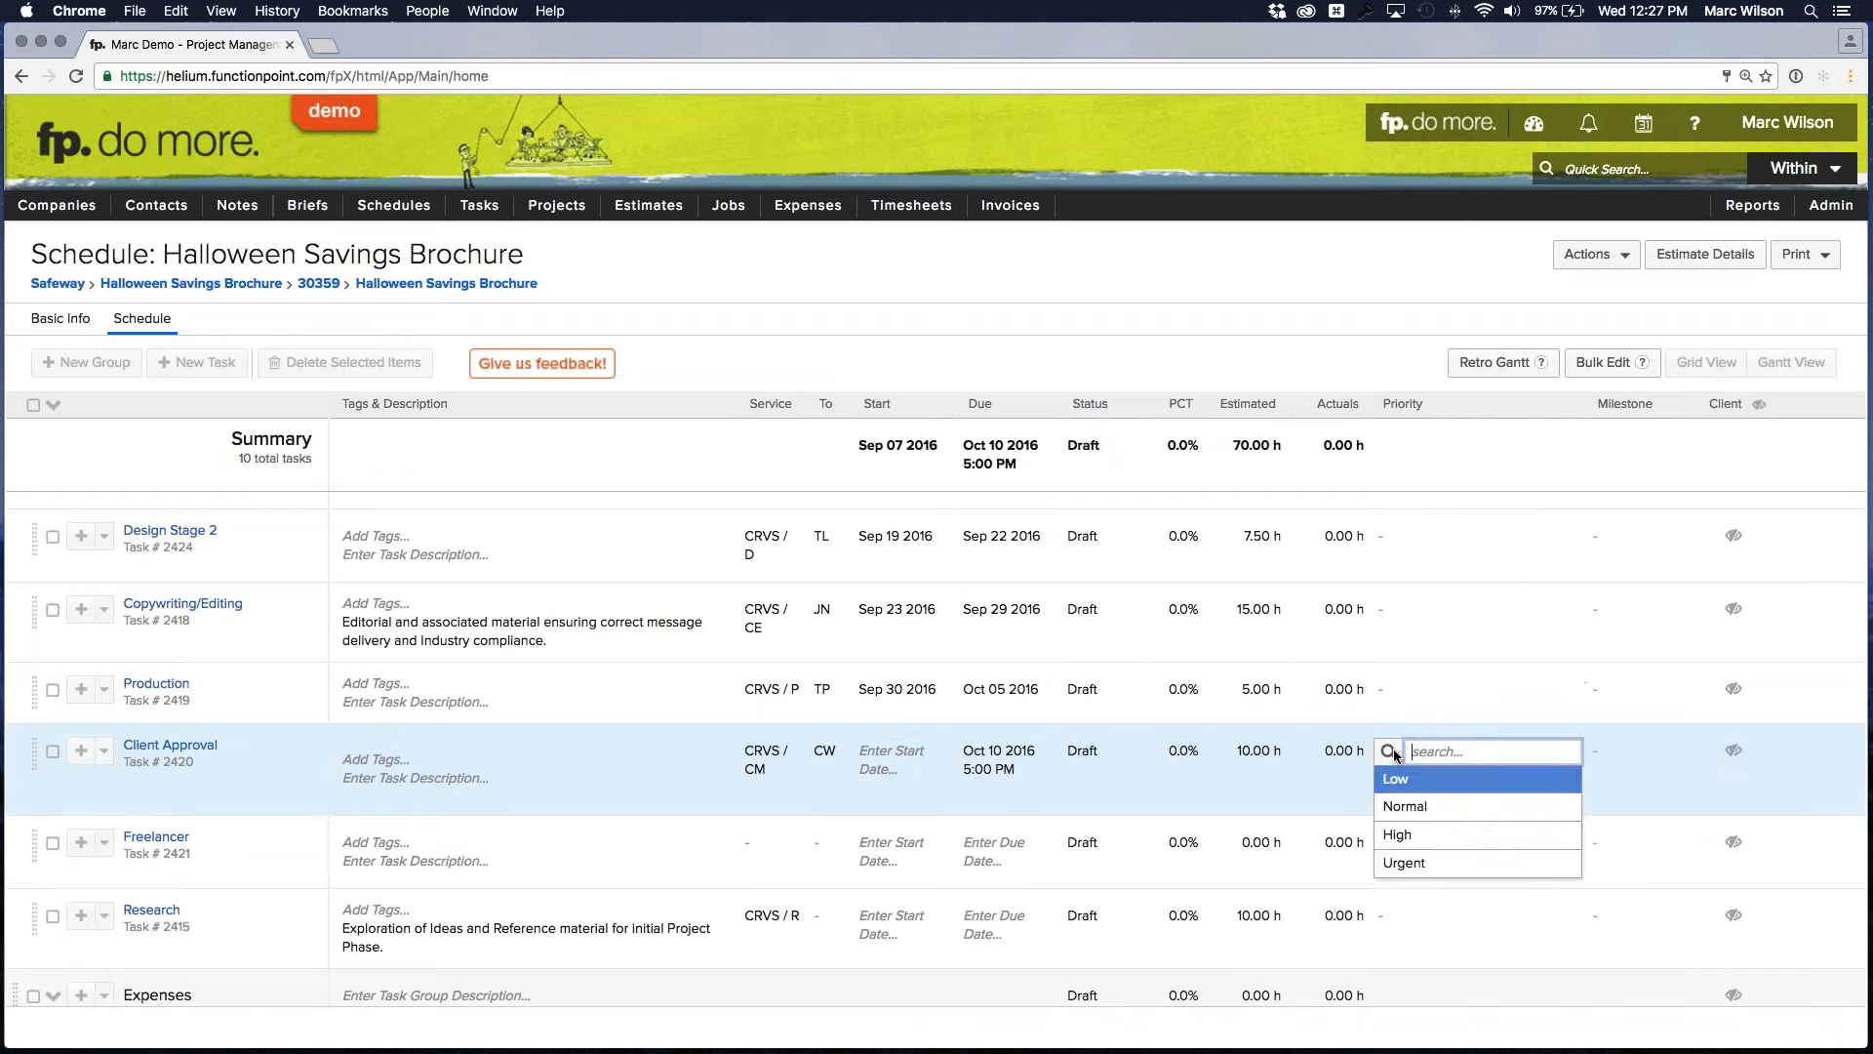
left_click(1417, 834)
left_click(1430, 786)
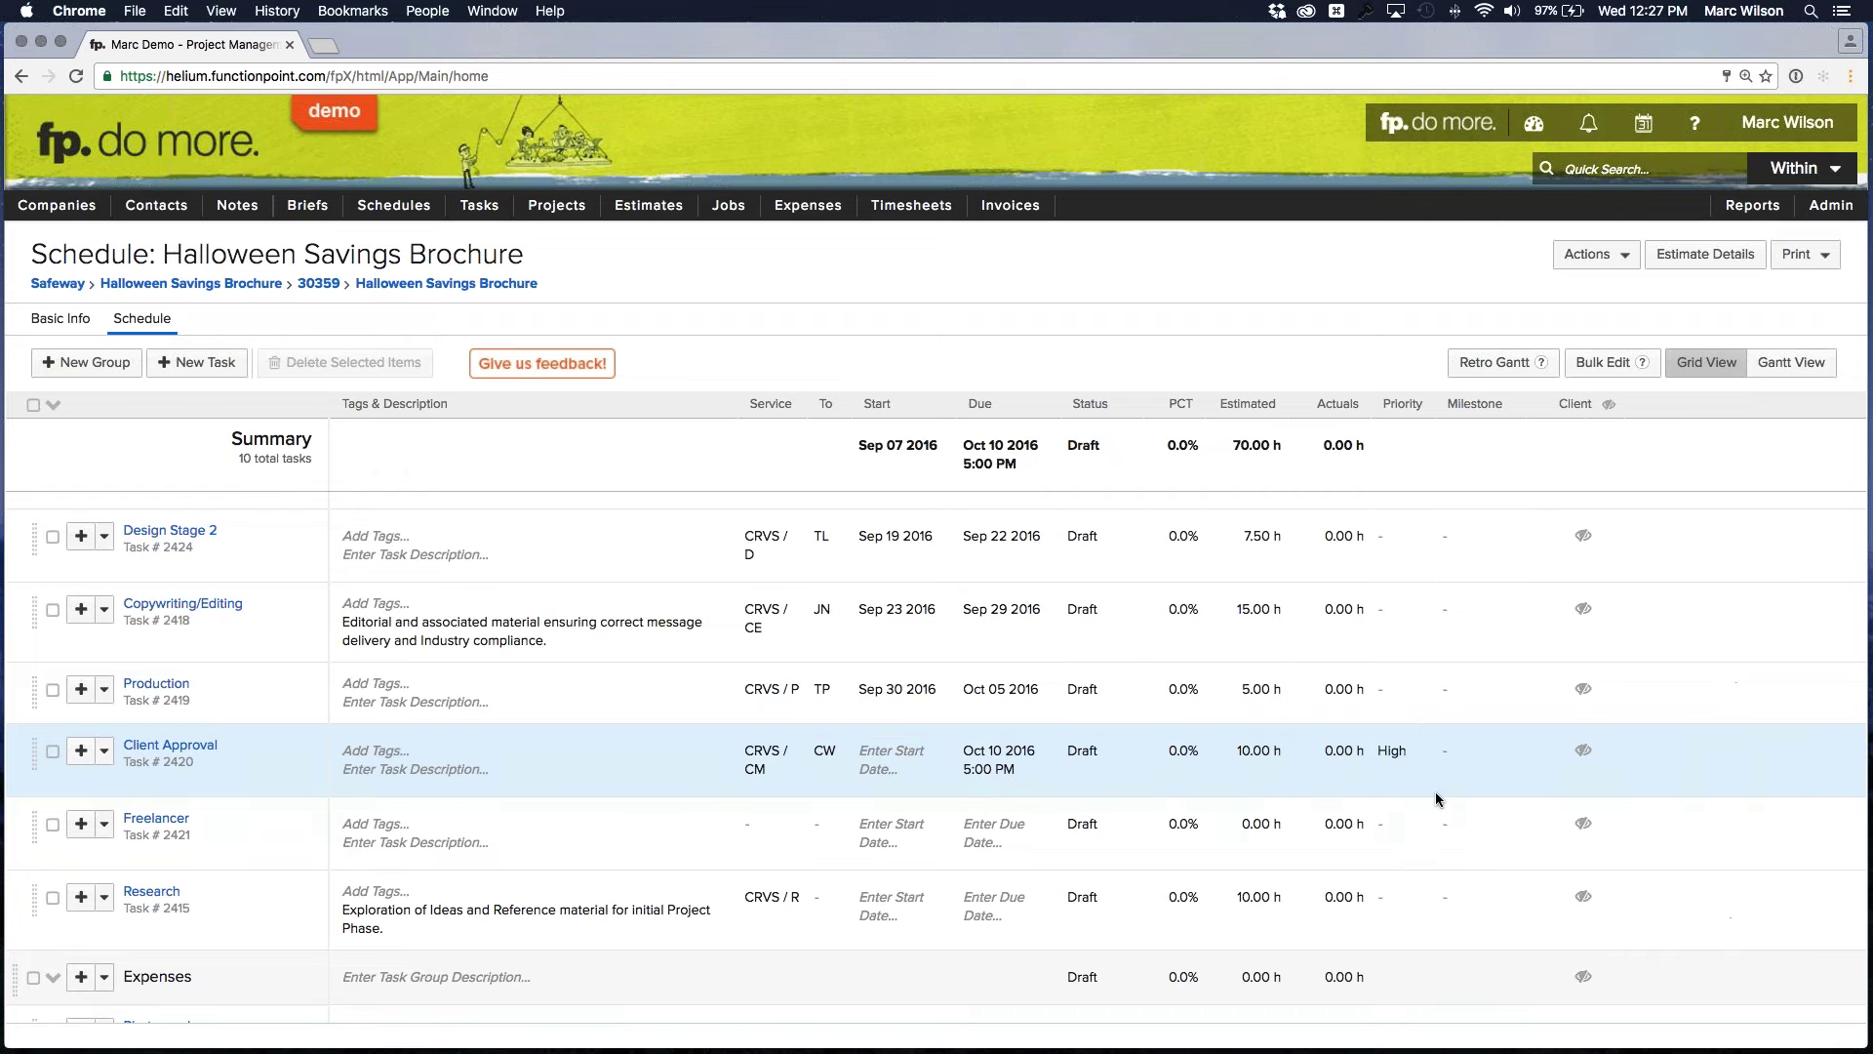
Assign the Final Approval milestone to the Client Approval task
left_click(1481, 751)
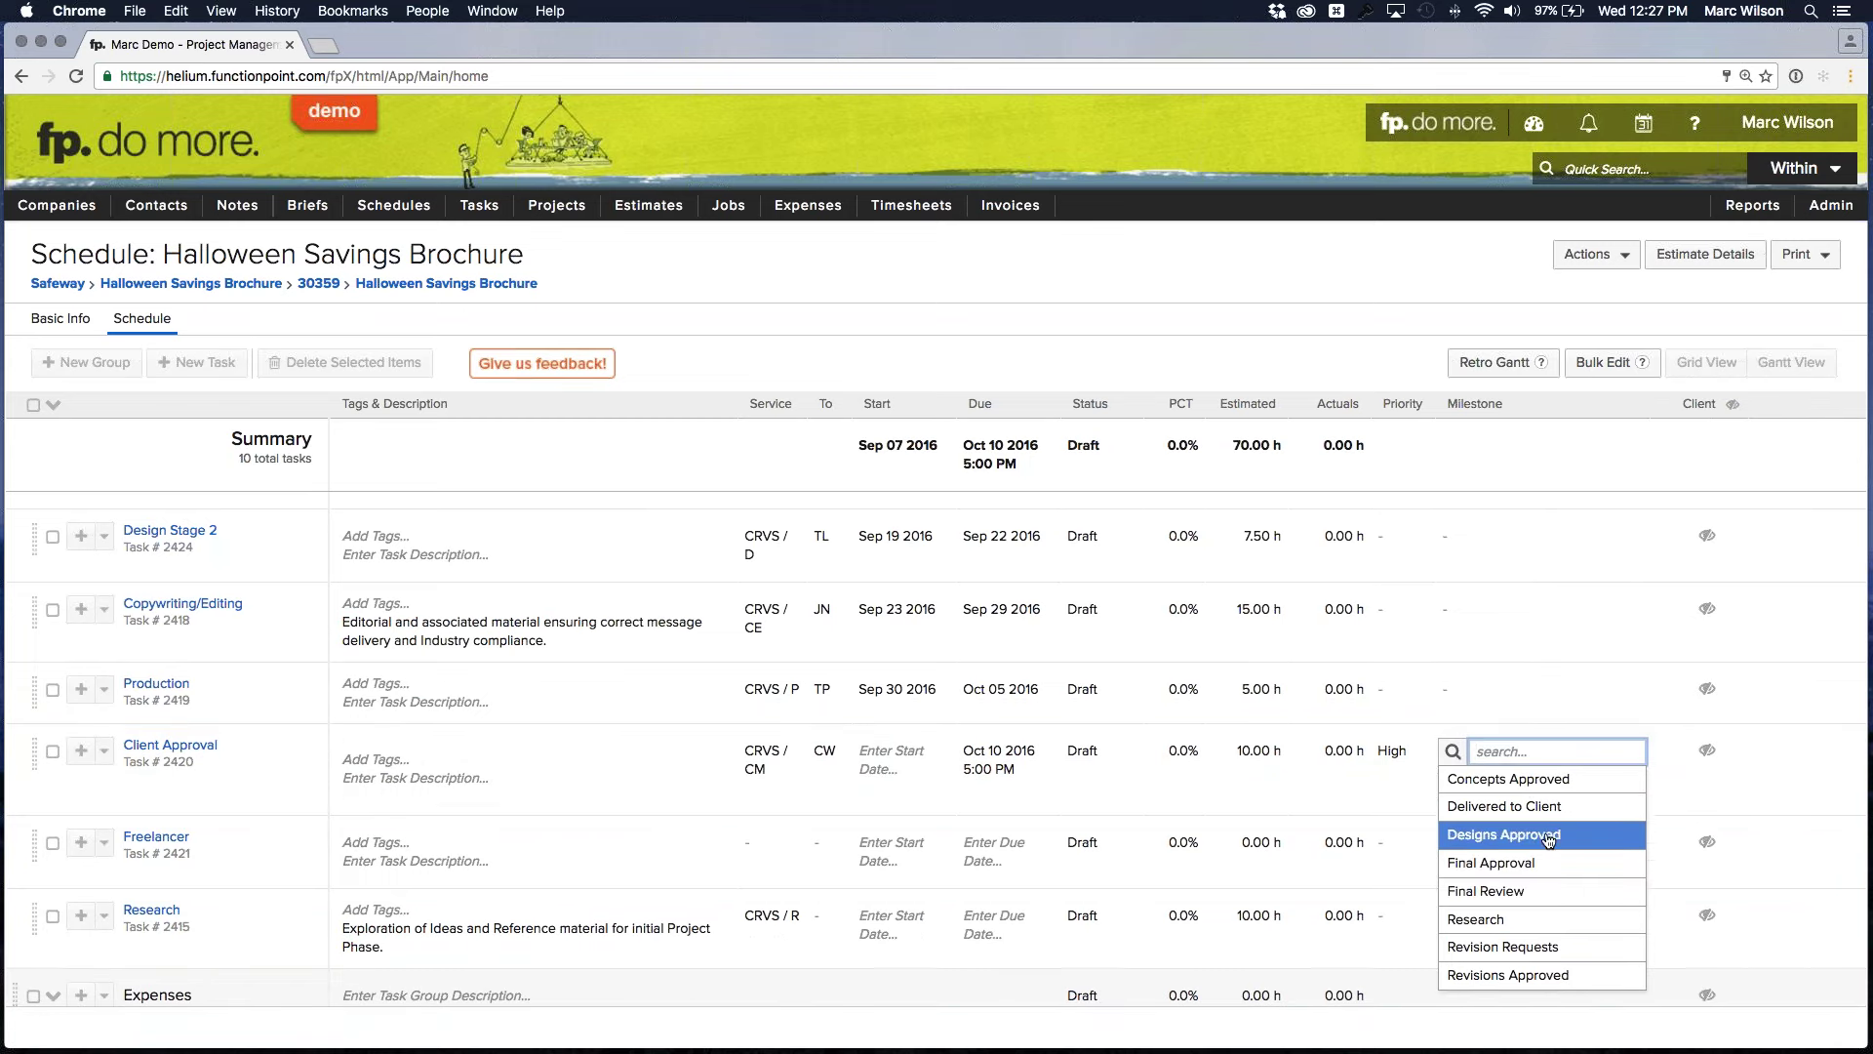
left_click(1510, 864)
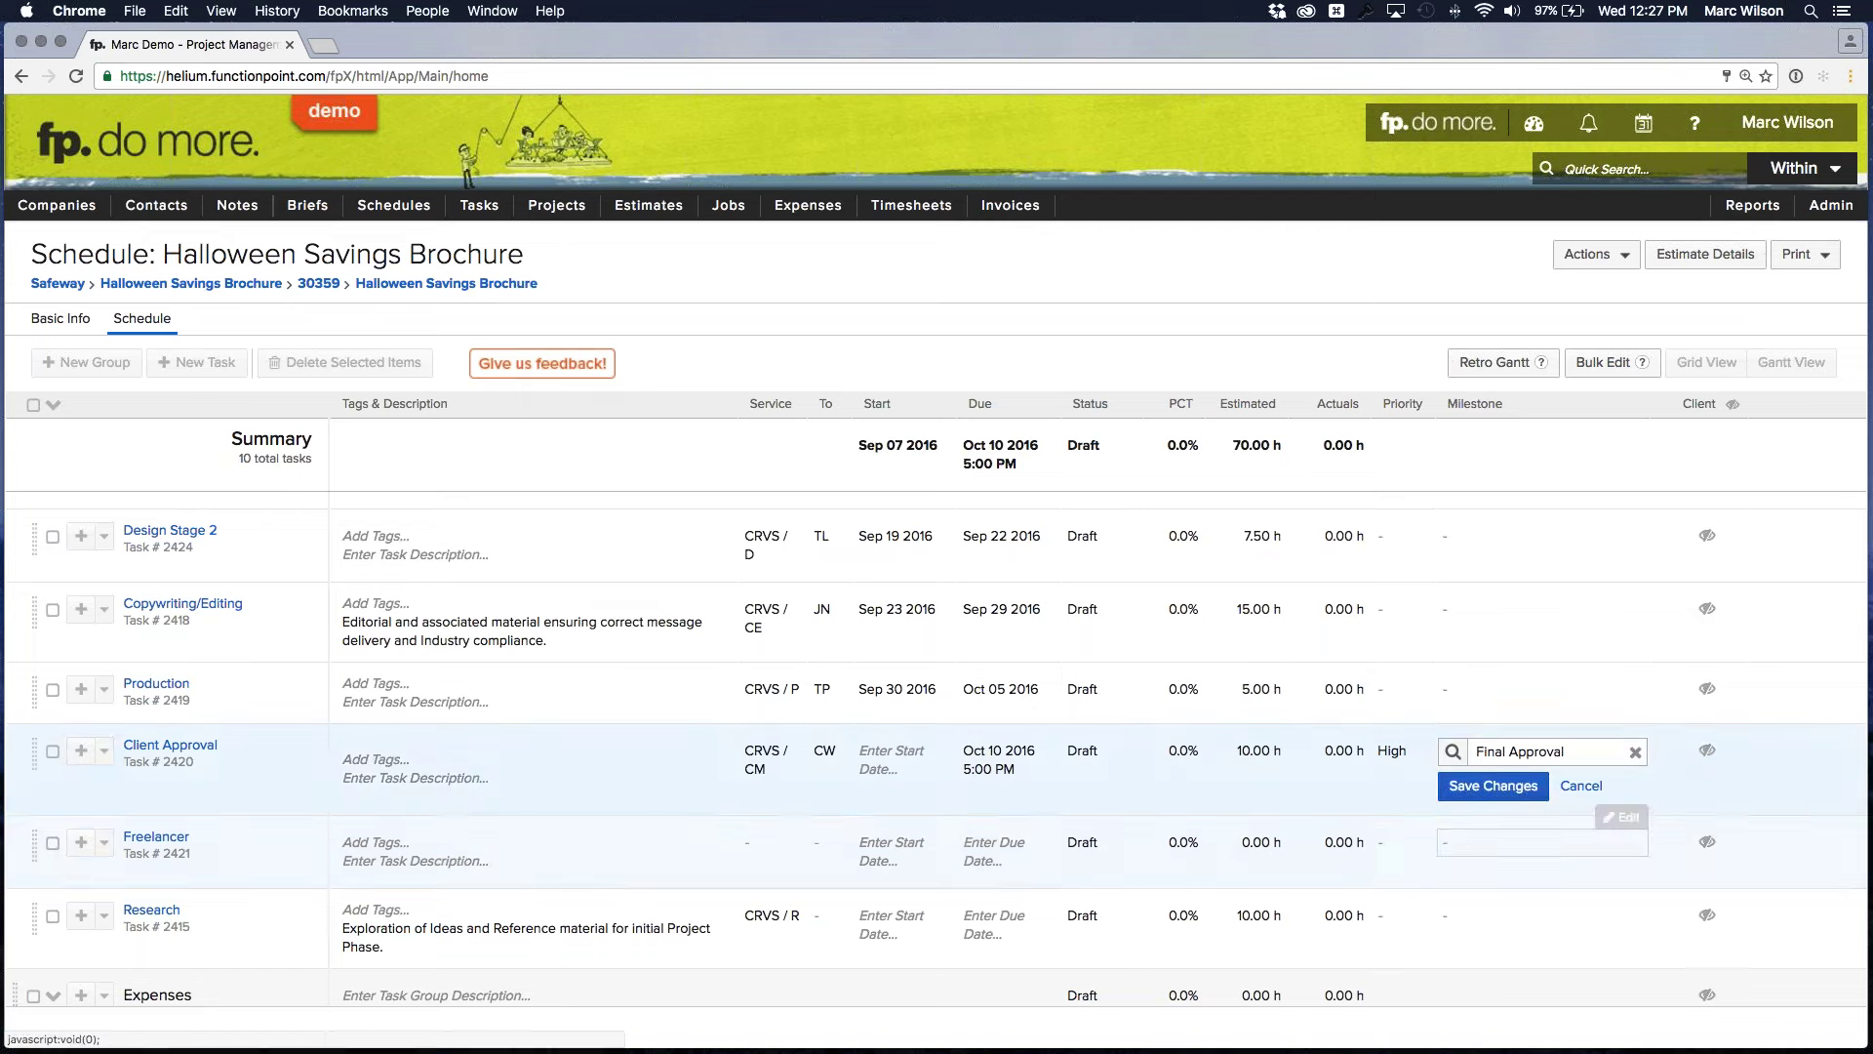
left_click(1493, 785)
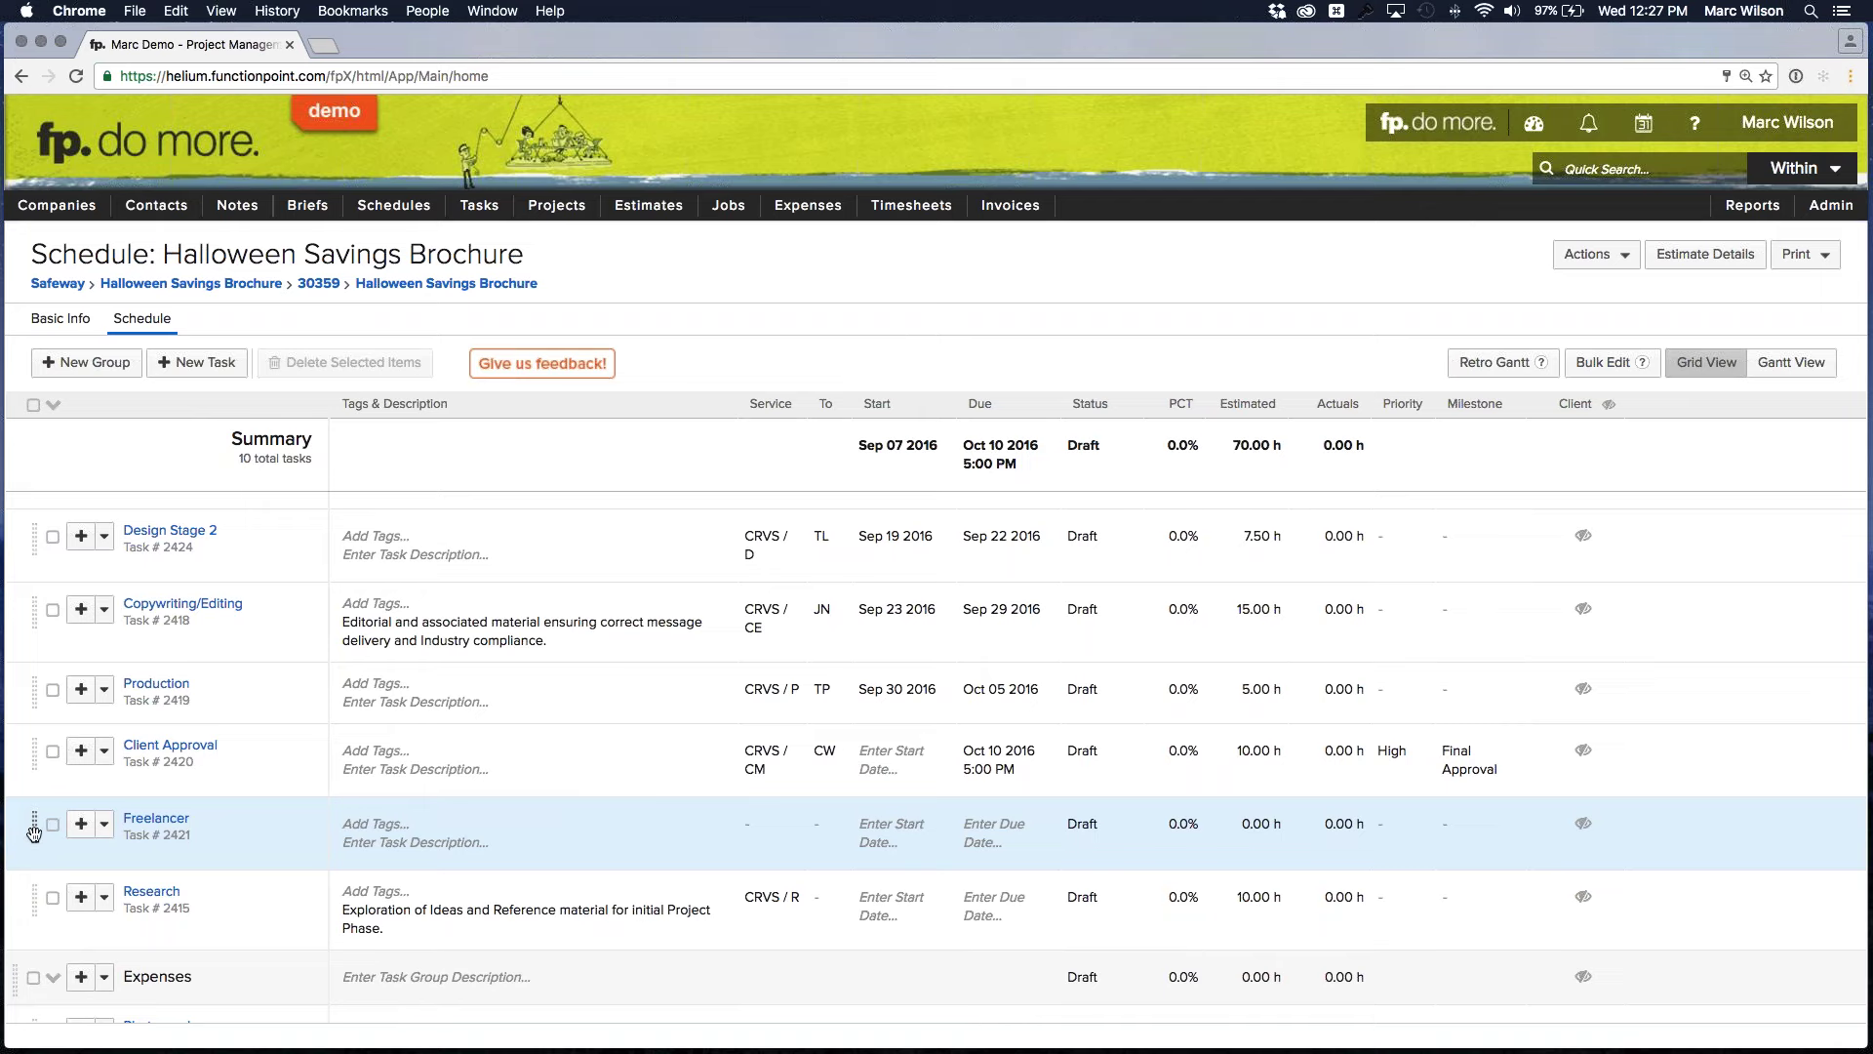
Drag the Freelancer row up to sit just below Production, above Client Approval
left_click_drag(34, 830, 34, 772)
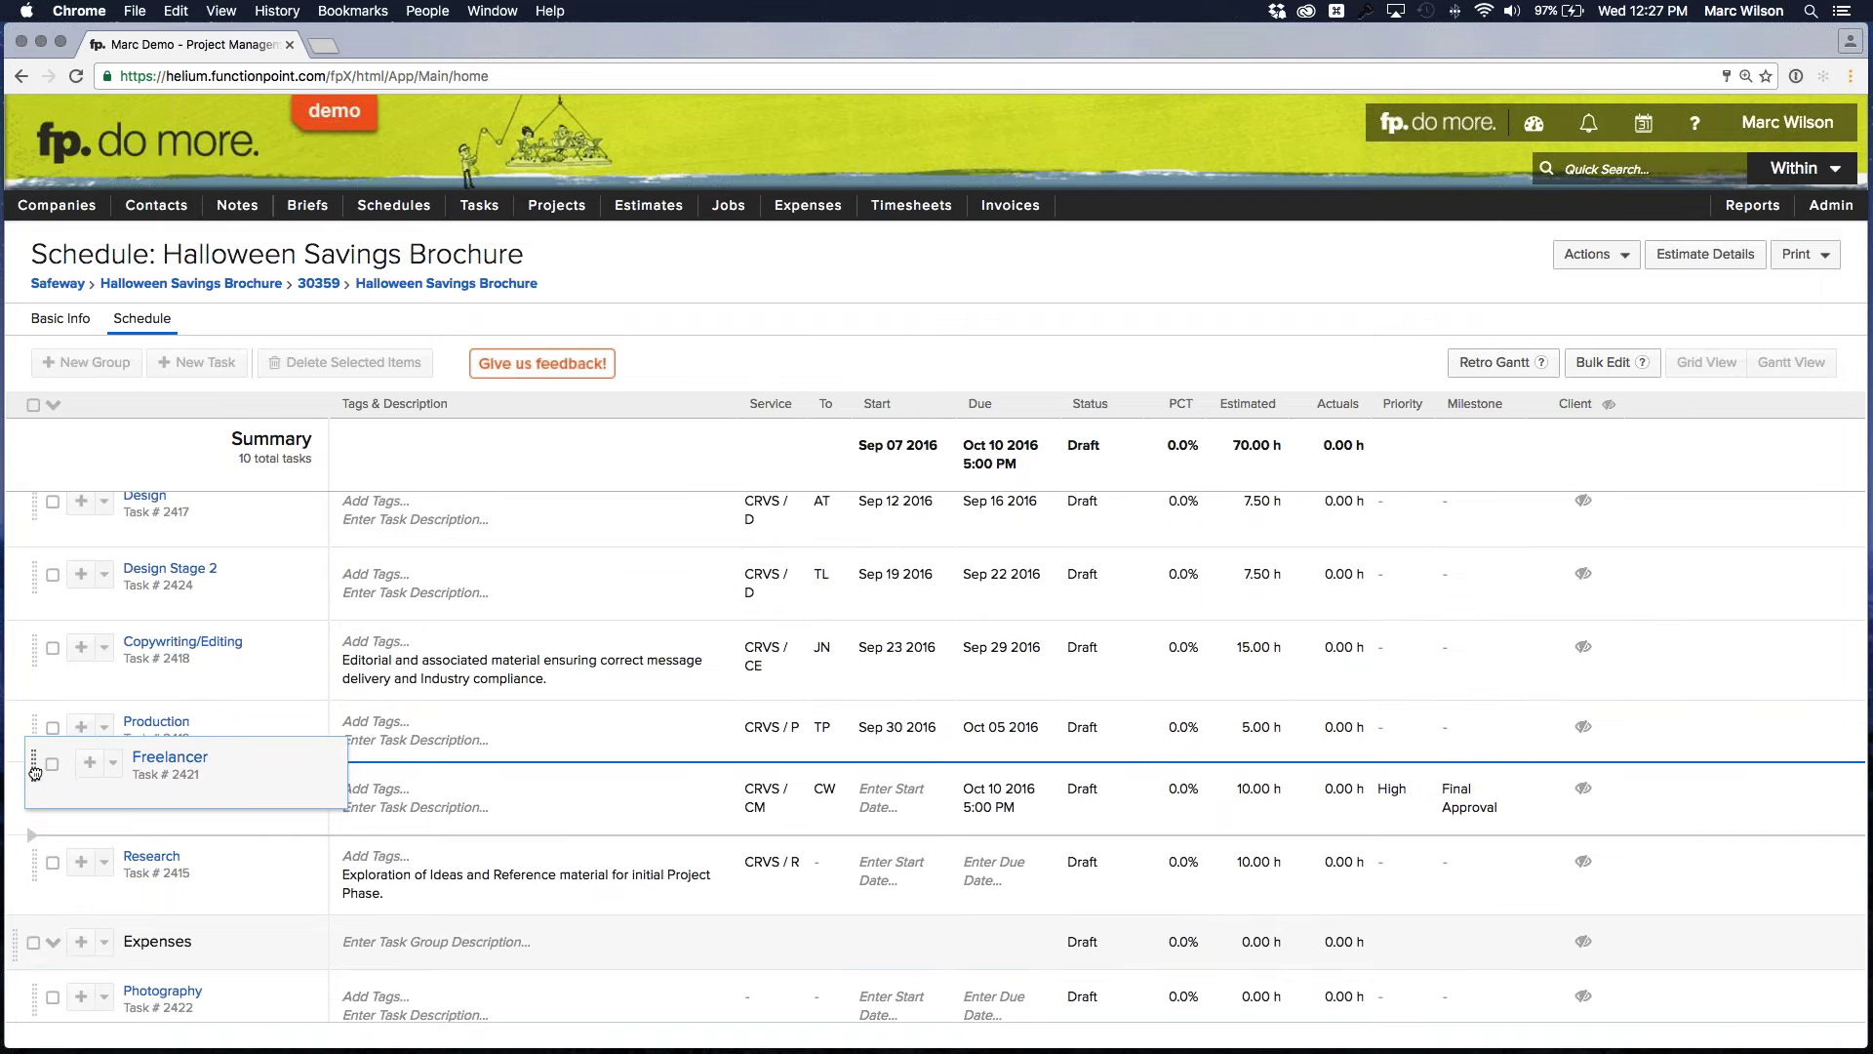
left_click_drag(34, 772, 35, 769)
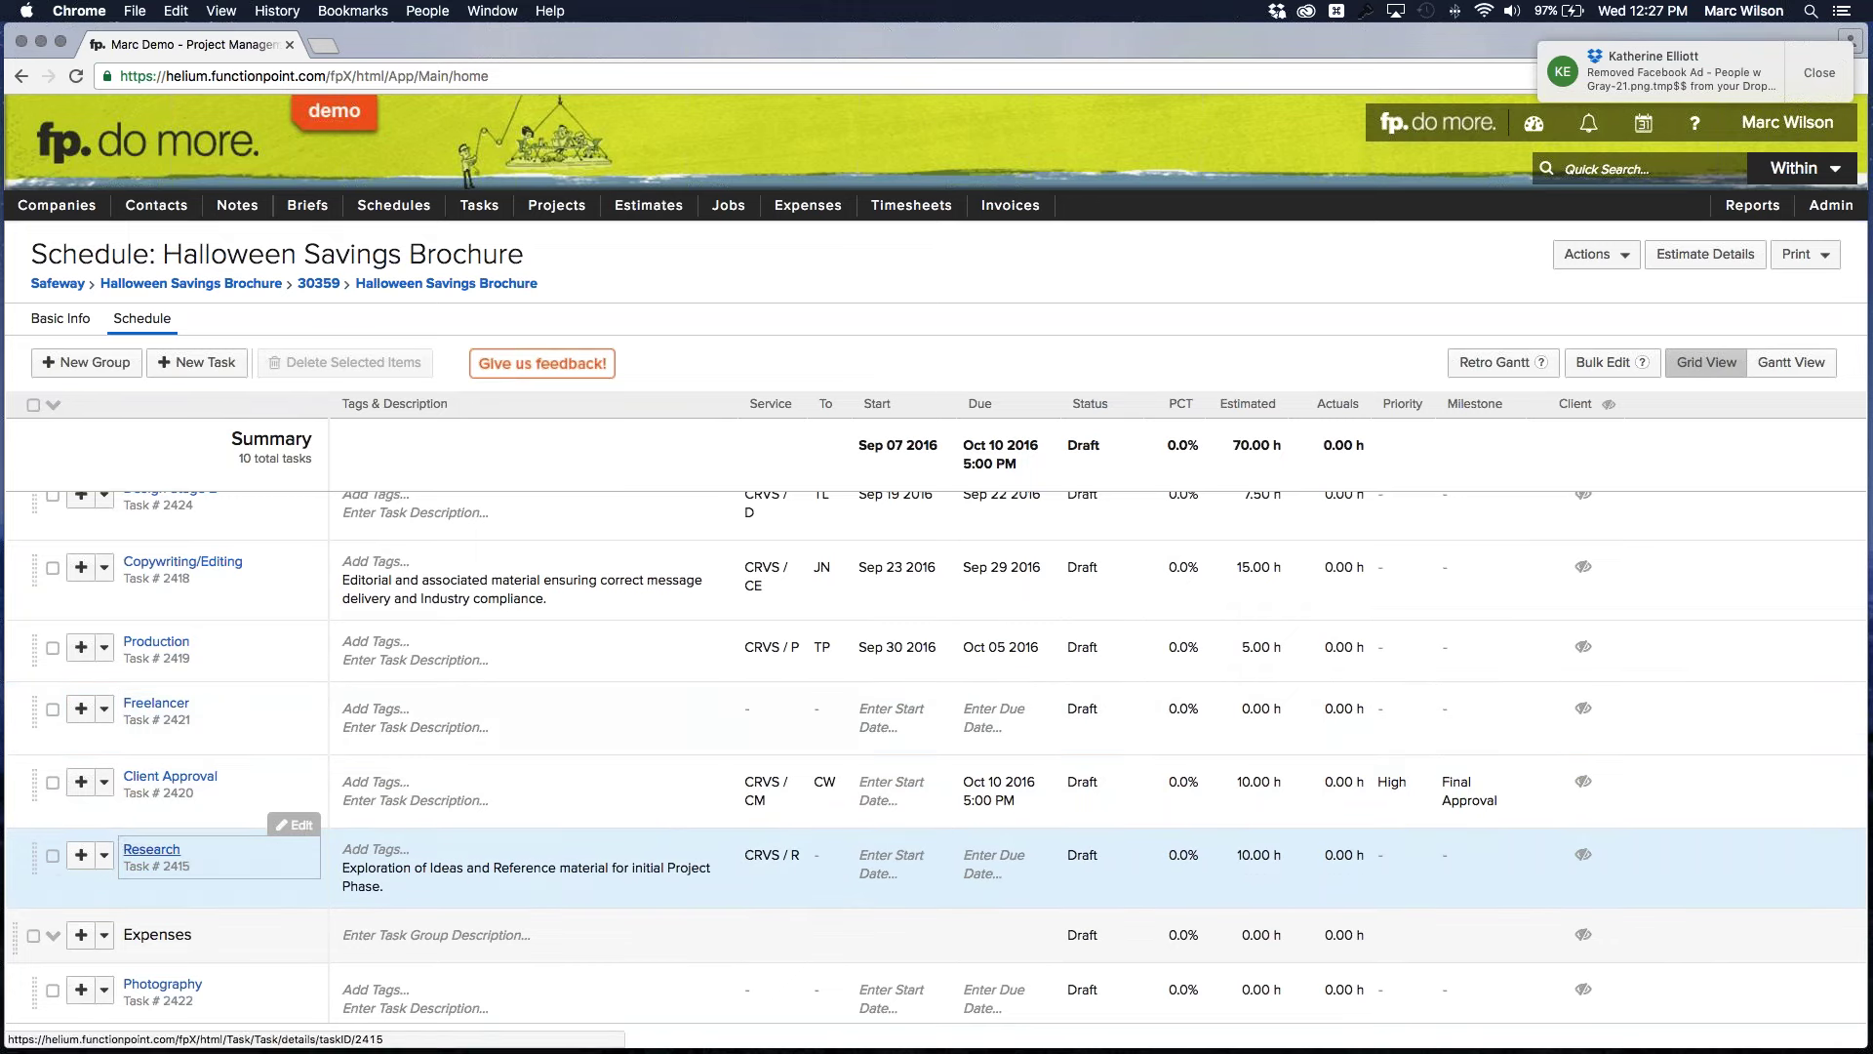
left_click(53, 856)
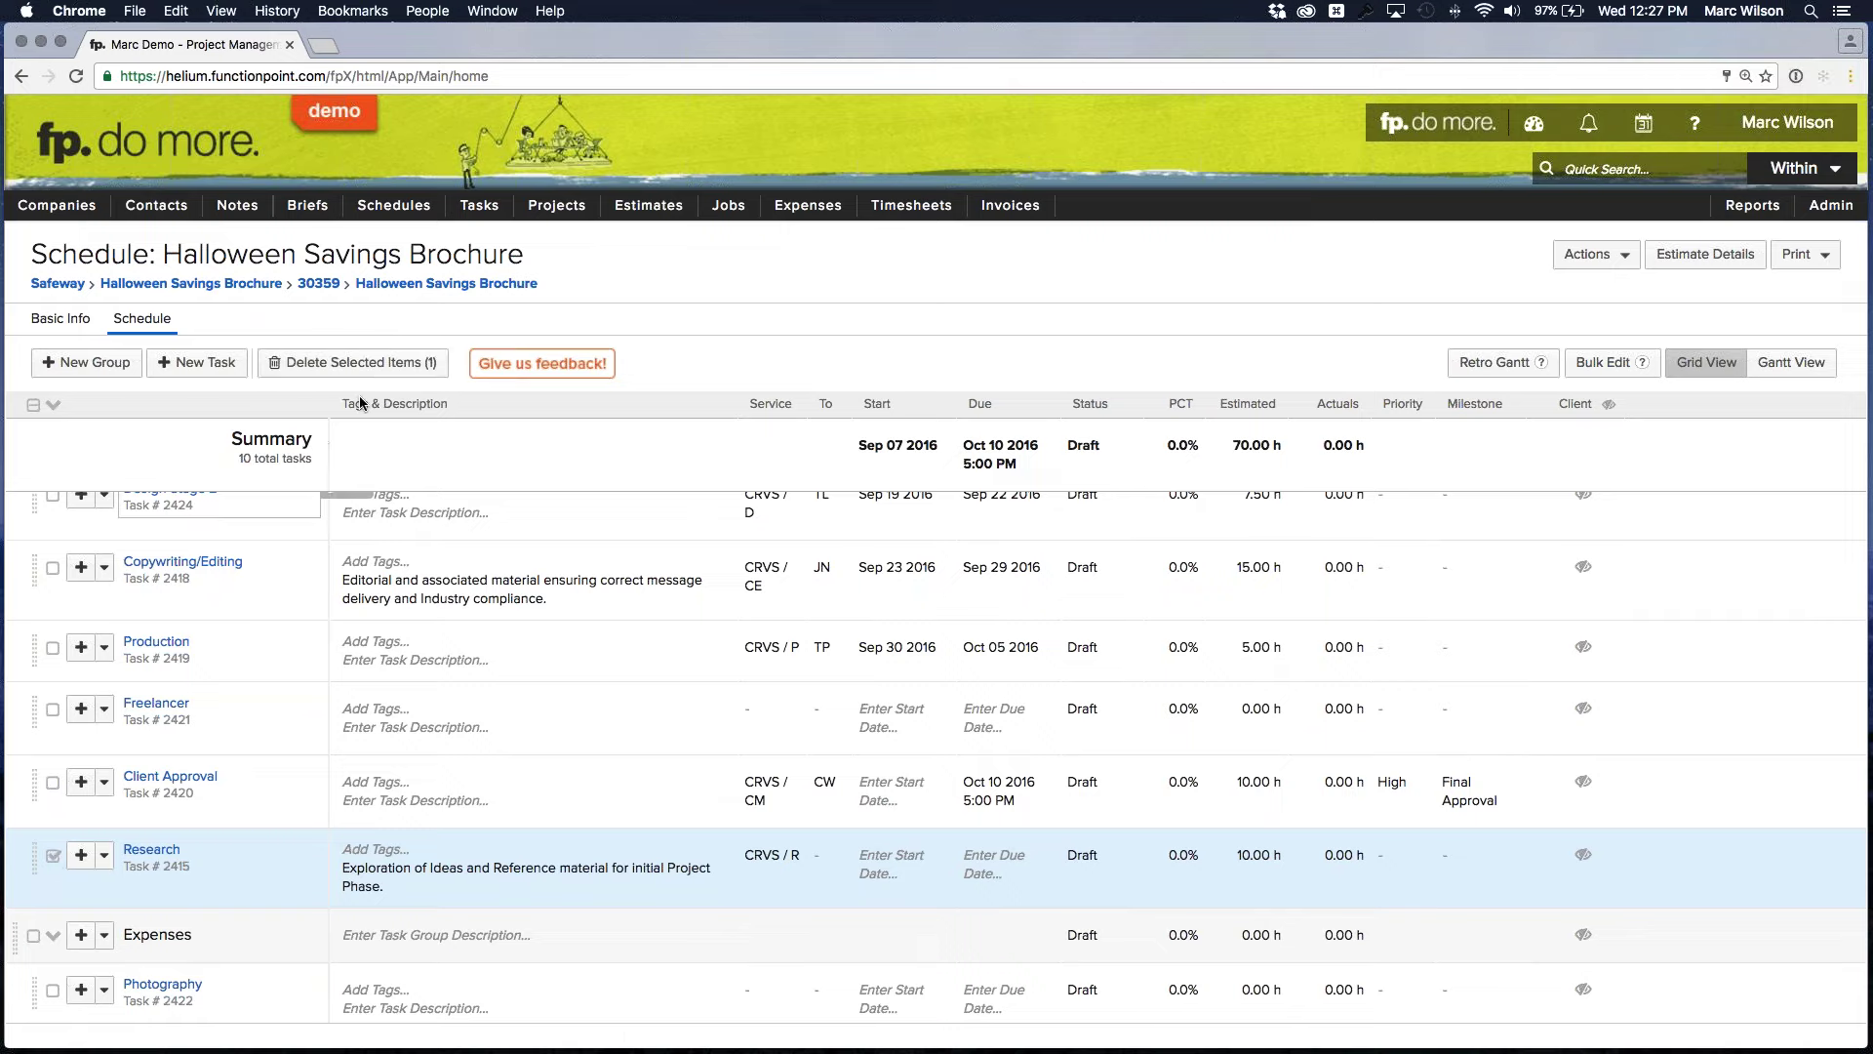
left_click(369, 367)
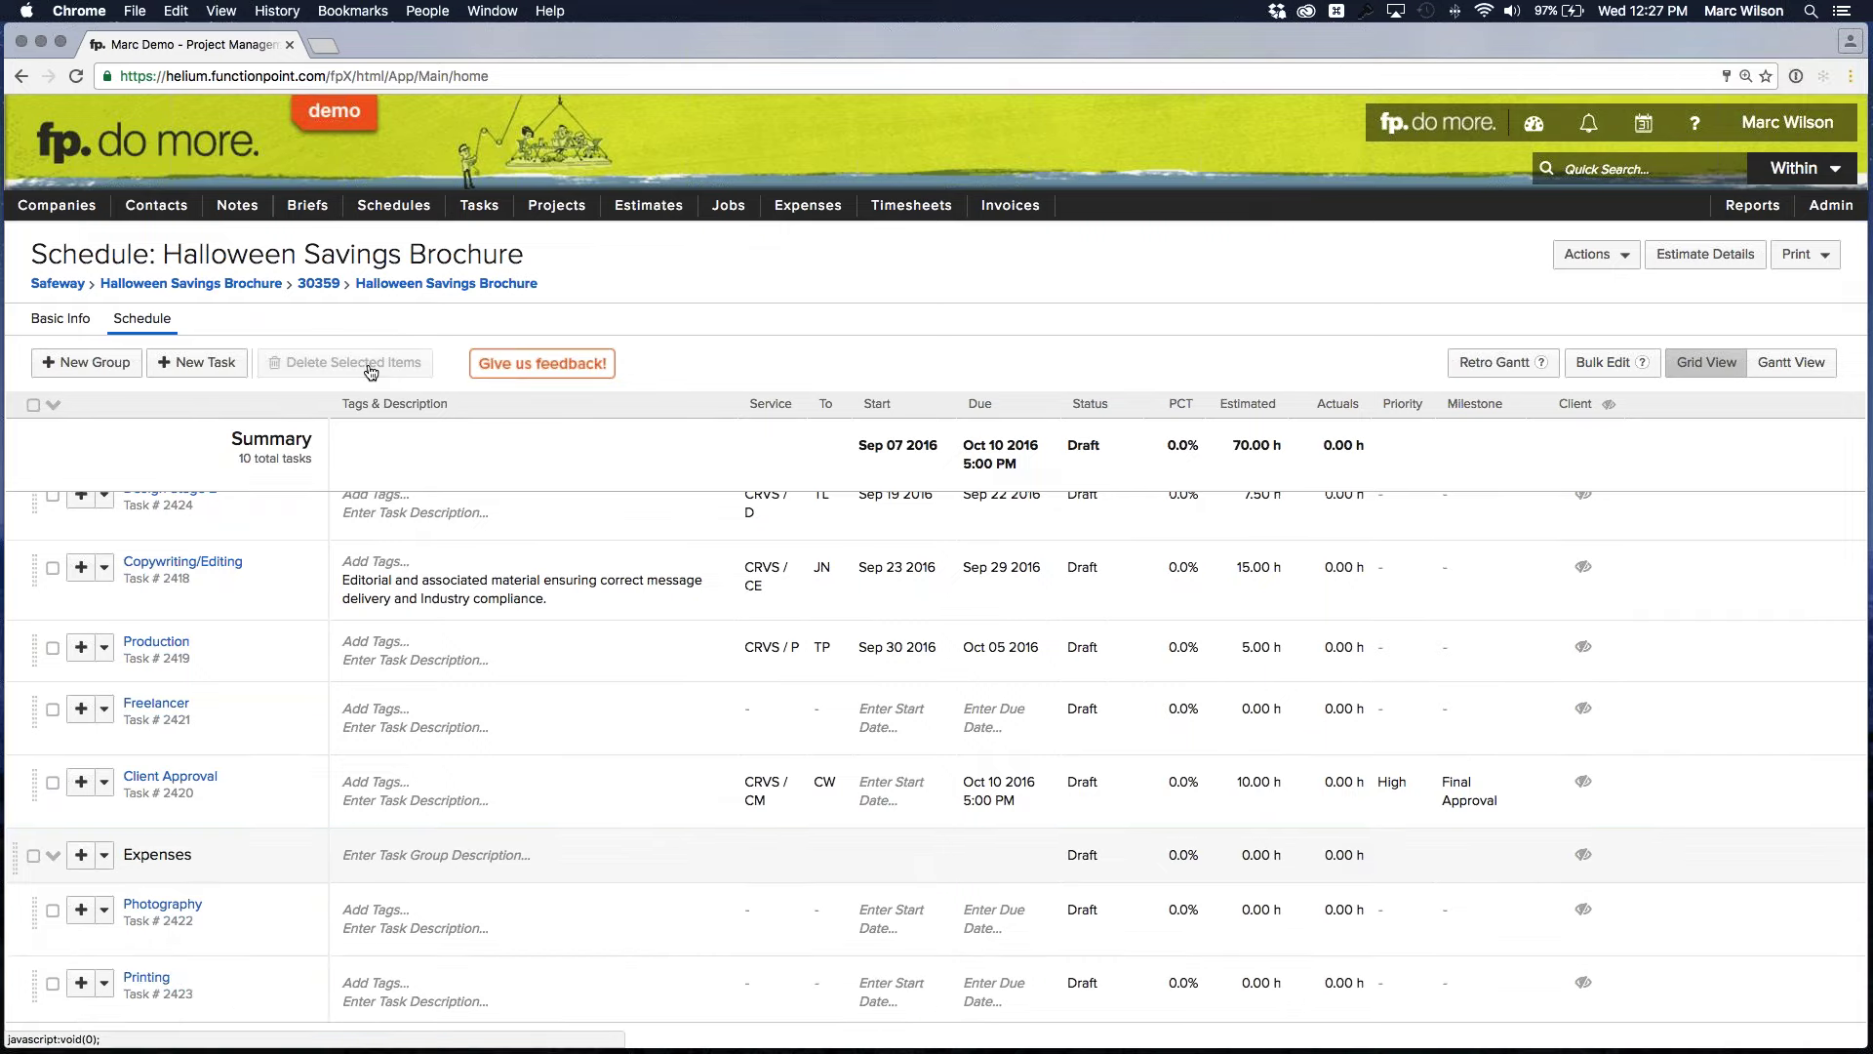
scroll(288, 759, "up", 2)
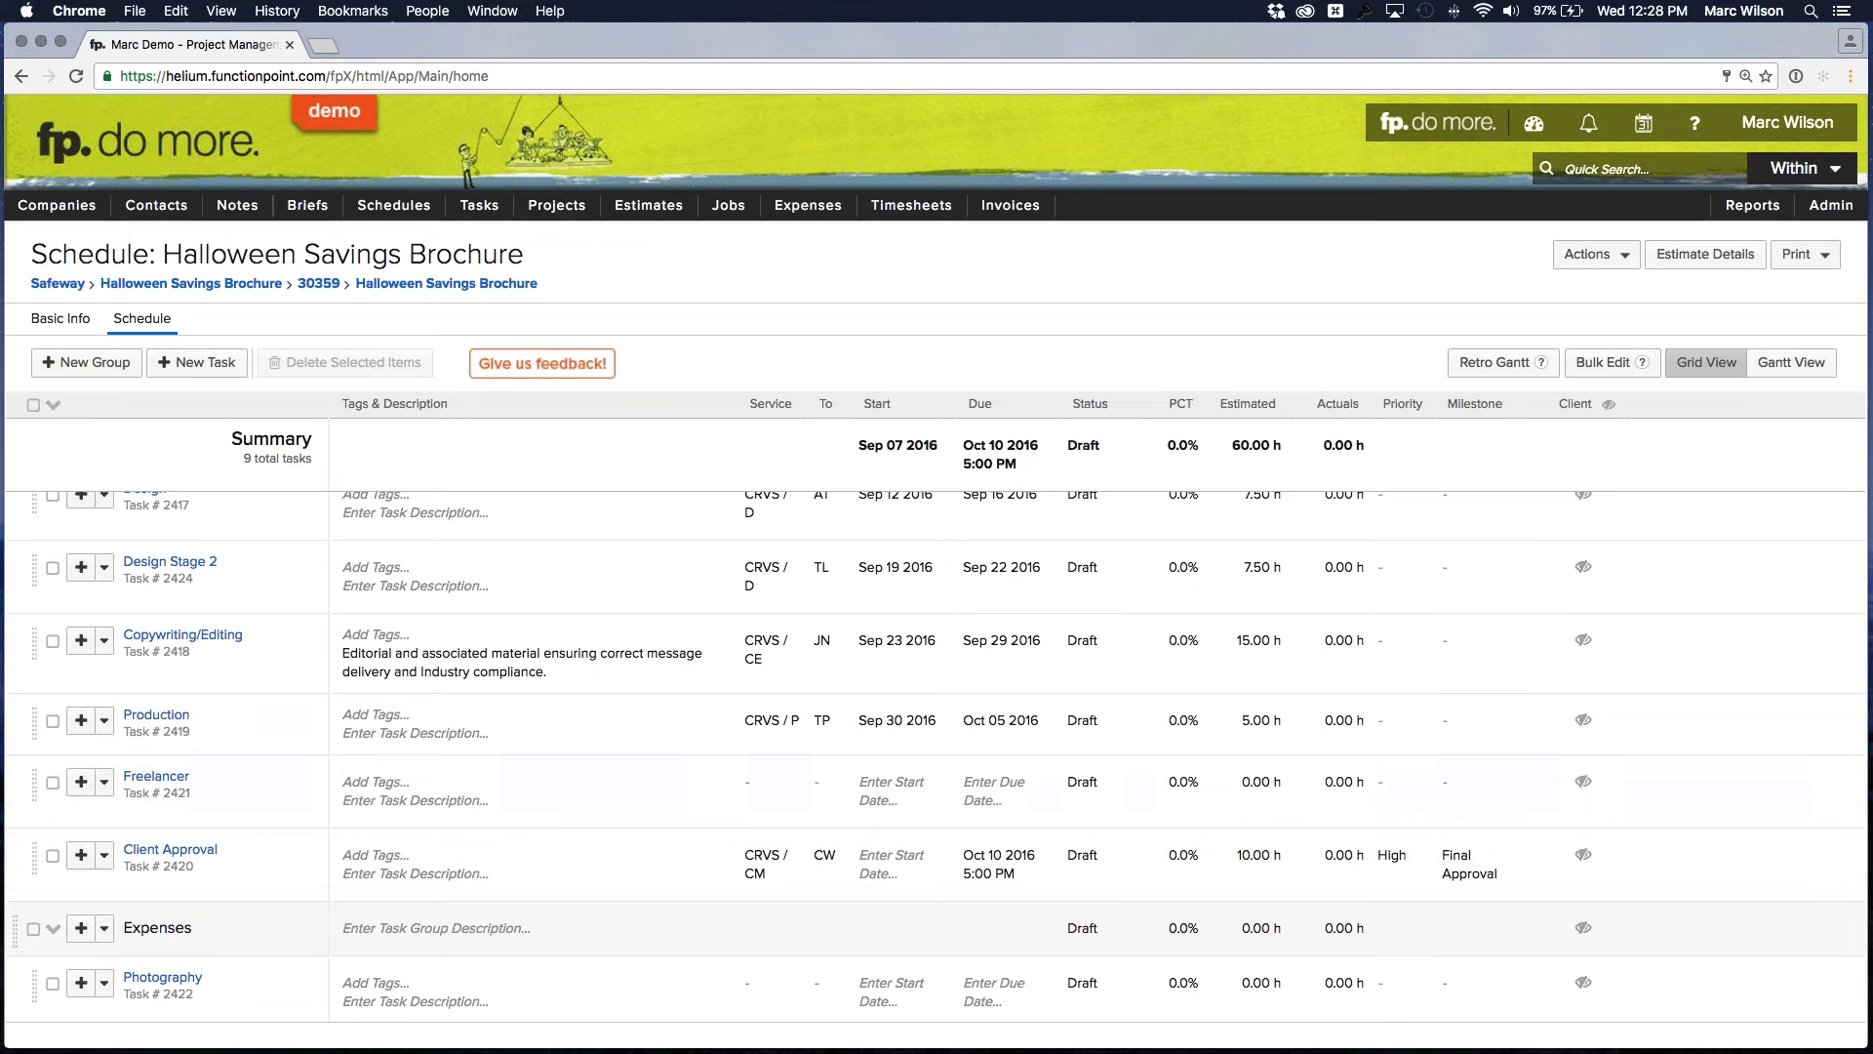
Enter 'Blue Line Digital' as the Freelancer task's description and save it
left_click(507, 794)
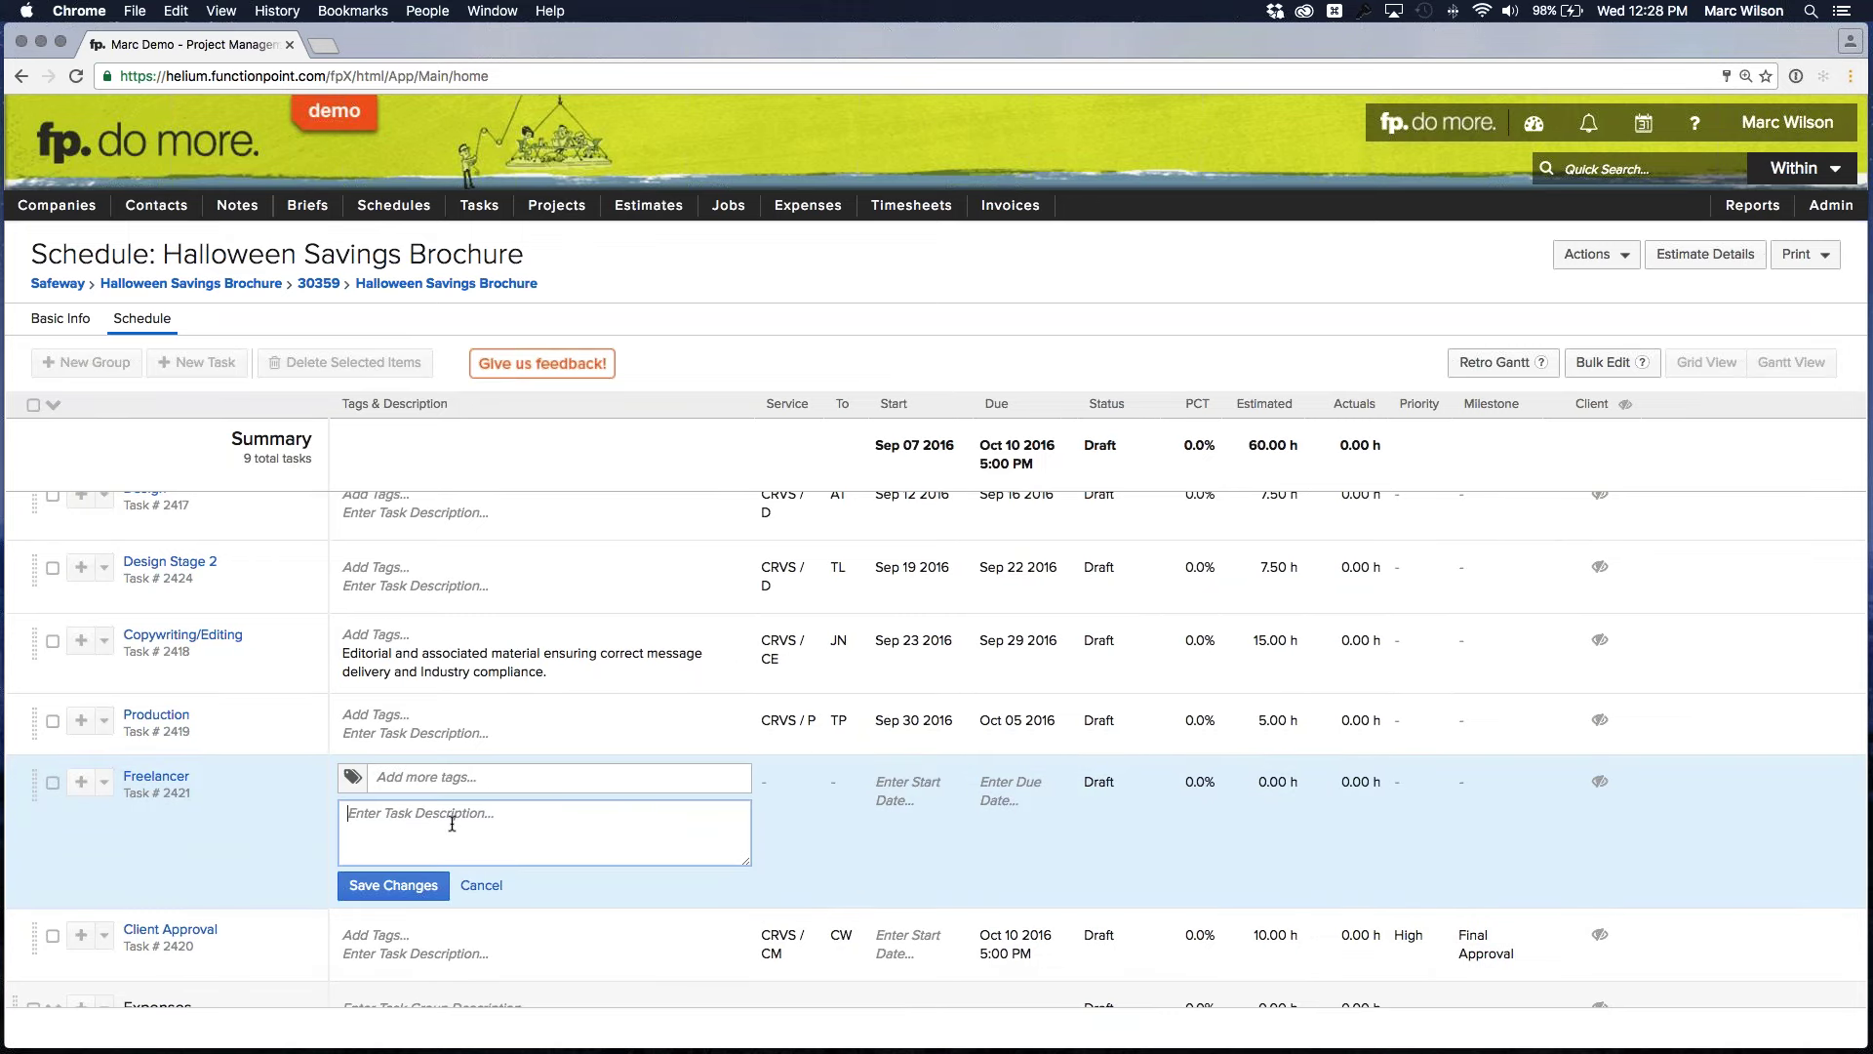
type("Blue Line Digital")
left_click(395, 887)
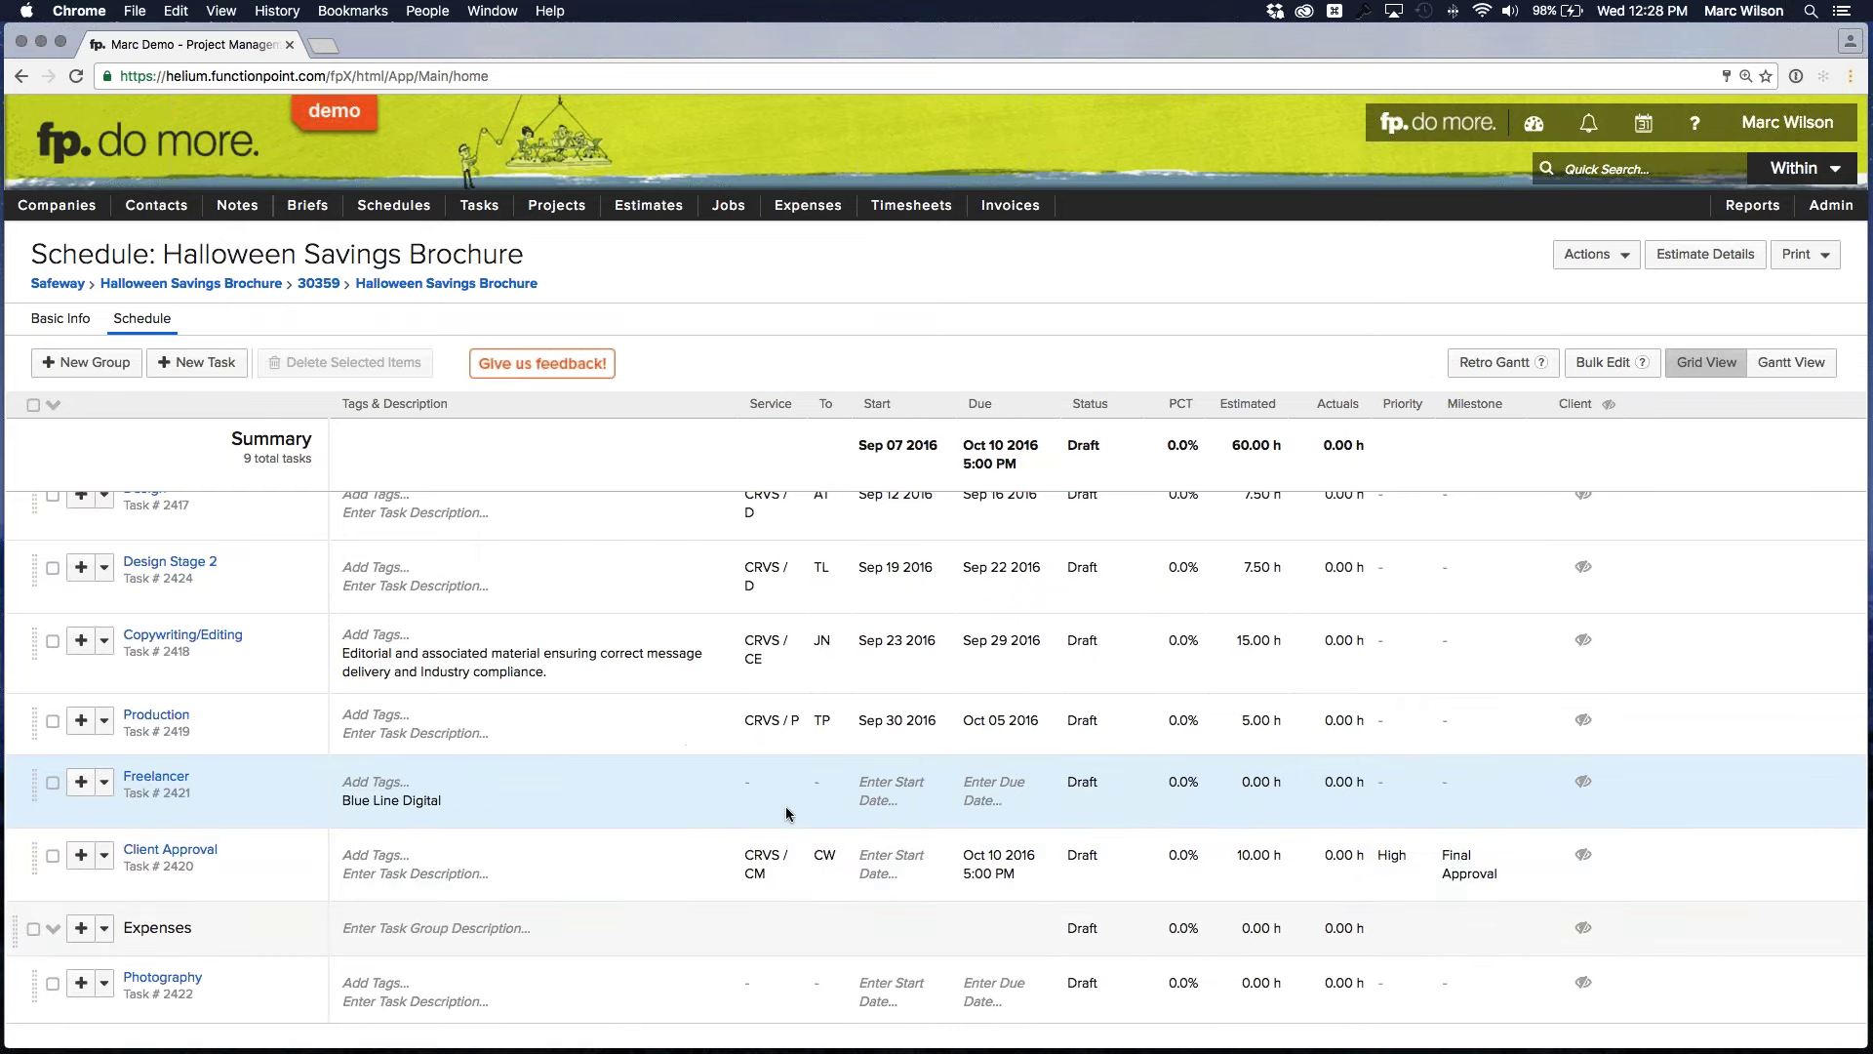
Assign the Freelancer task to the chosen team member
left_click(817, 786)
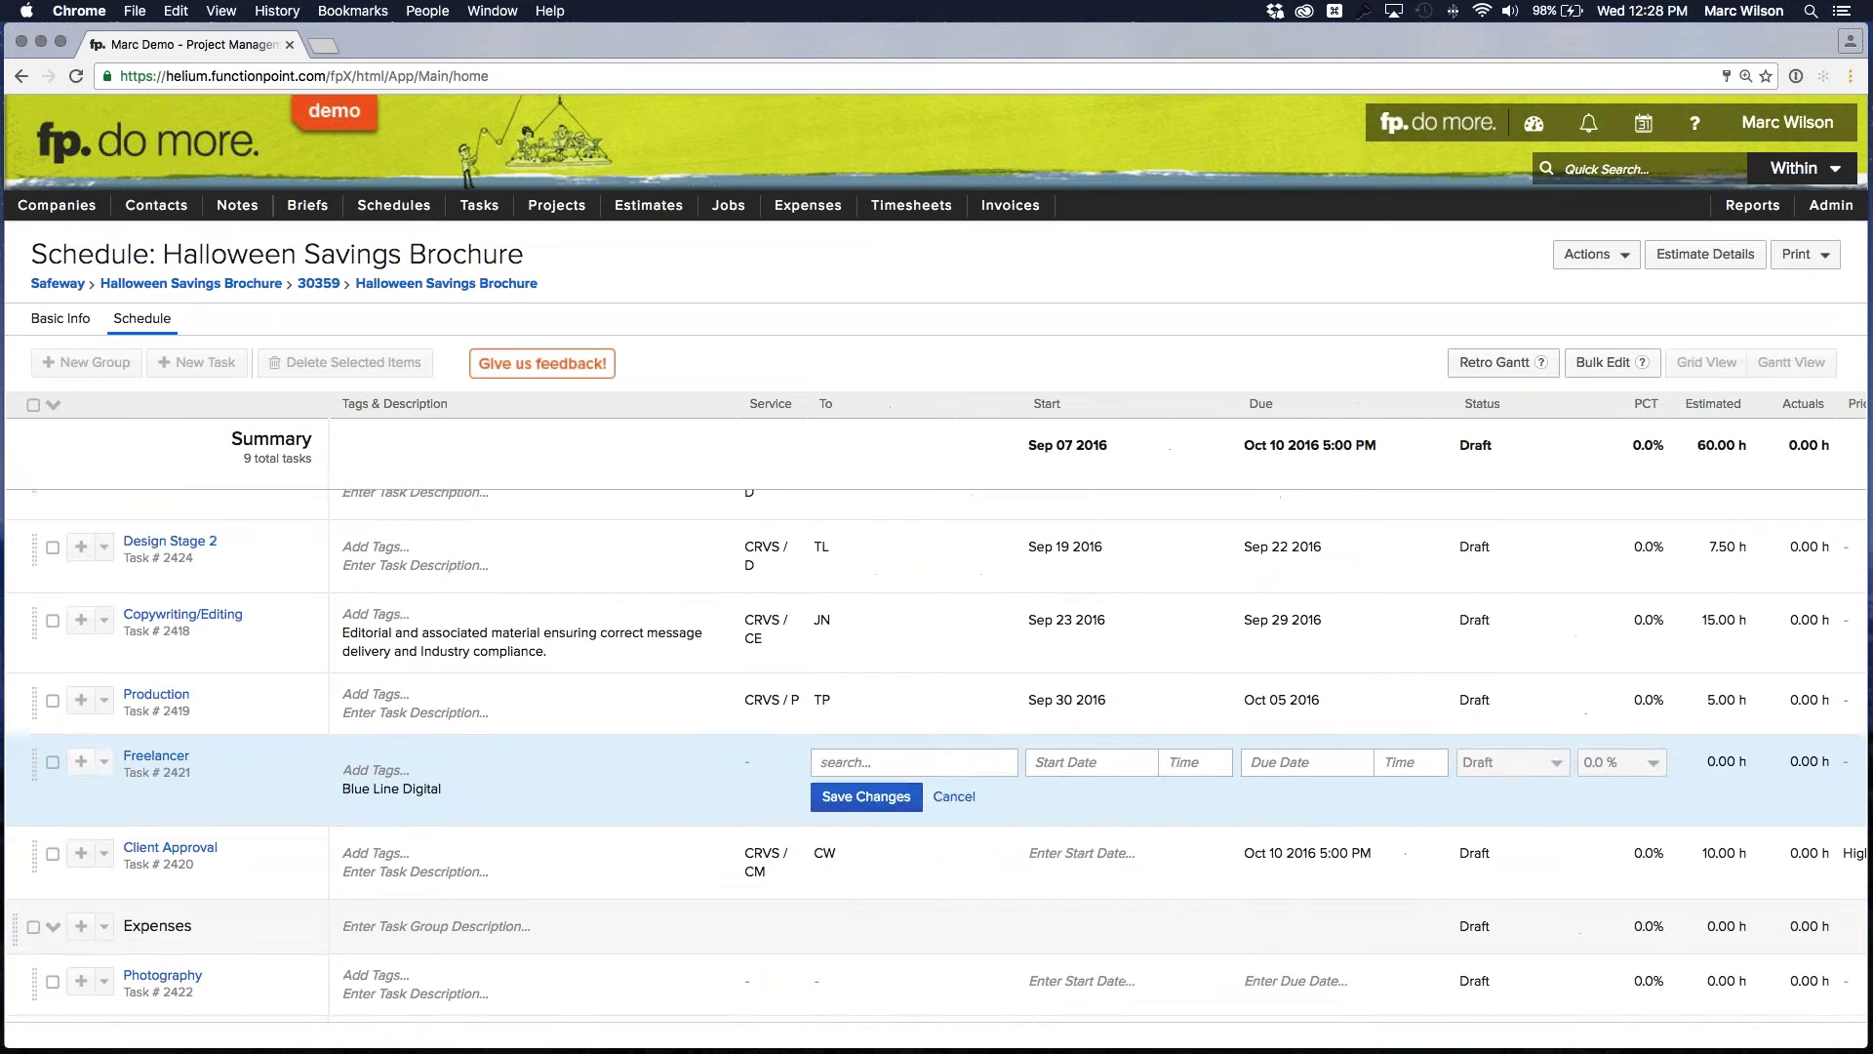
scroll(938, 830, "down", 5)
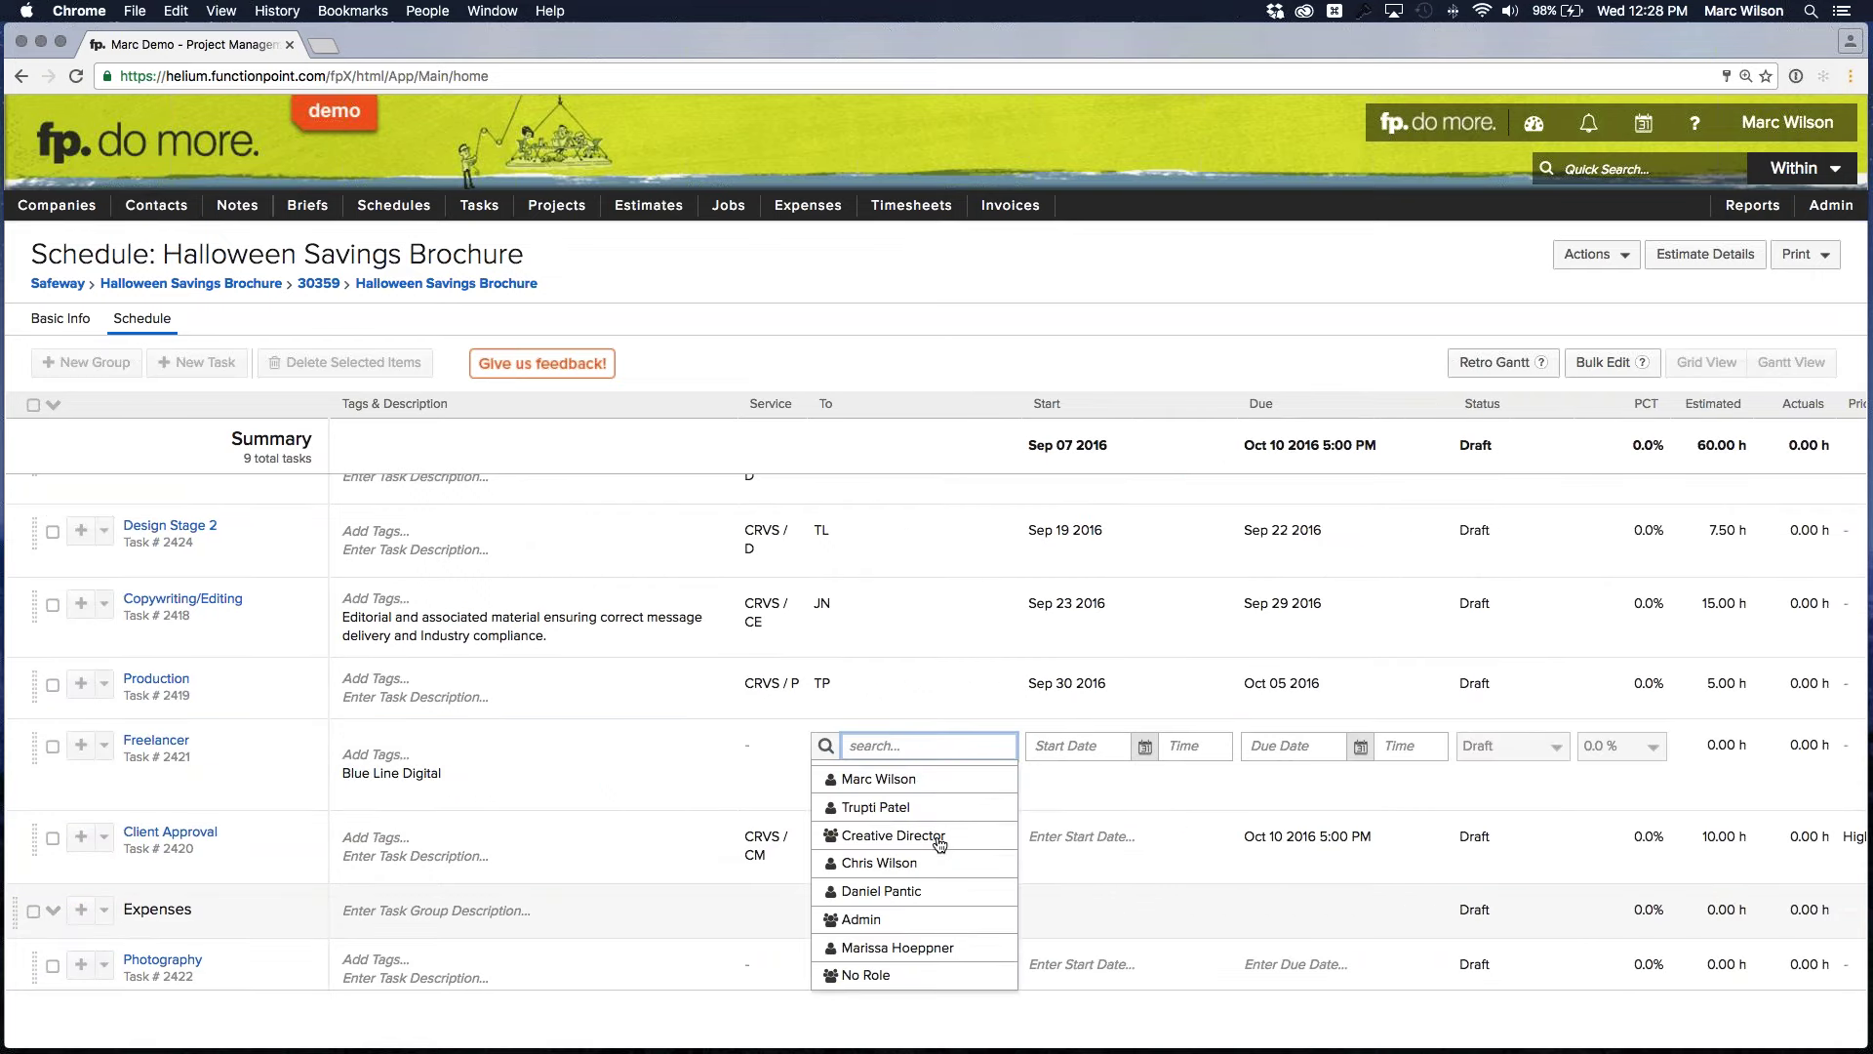
scroll(934, 839, "up", 2)
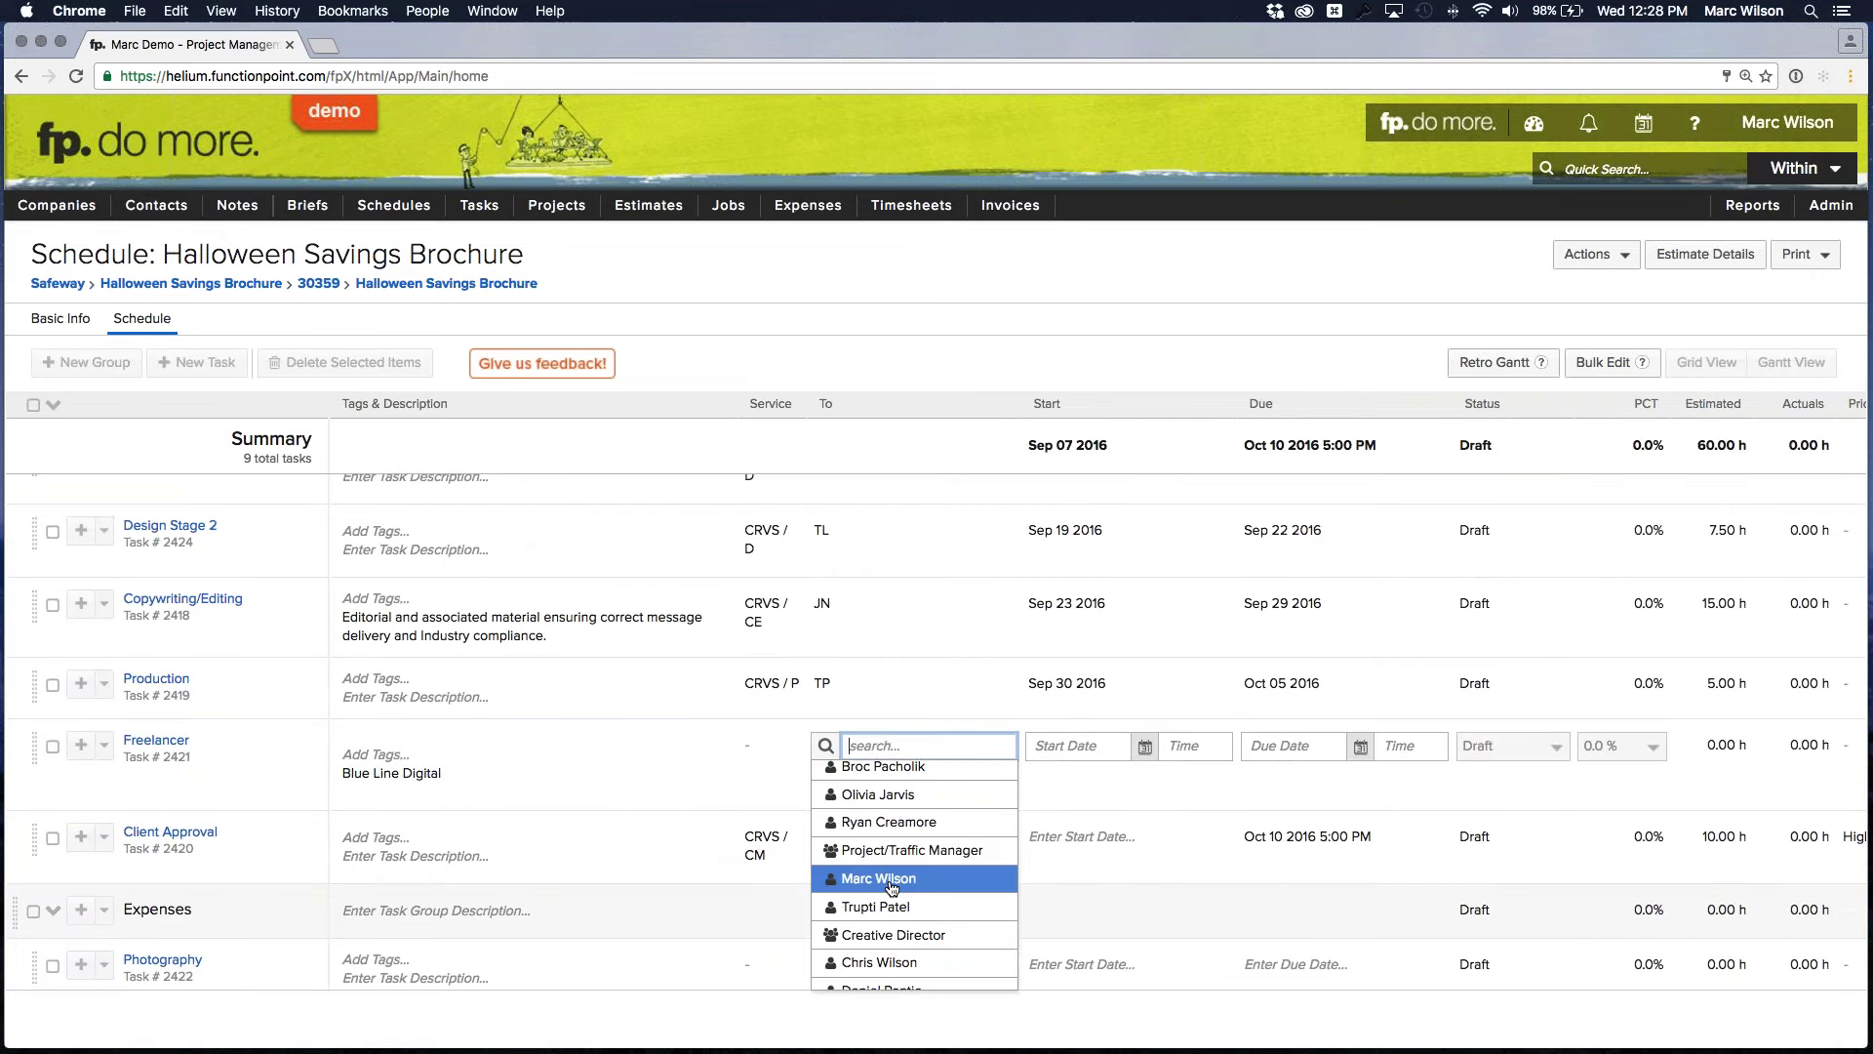
left_click(875, 908)
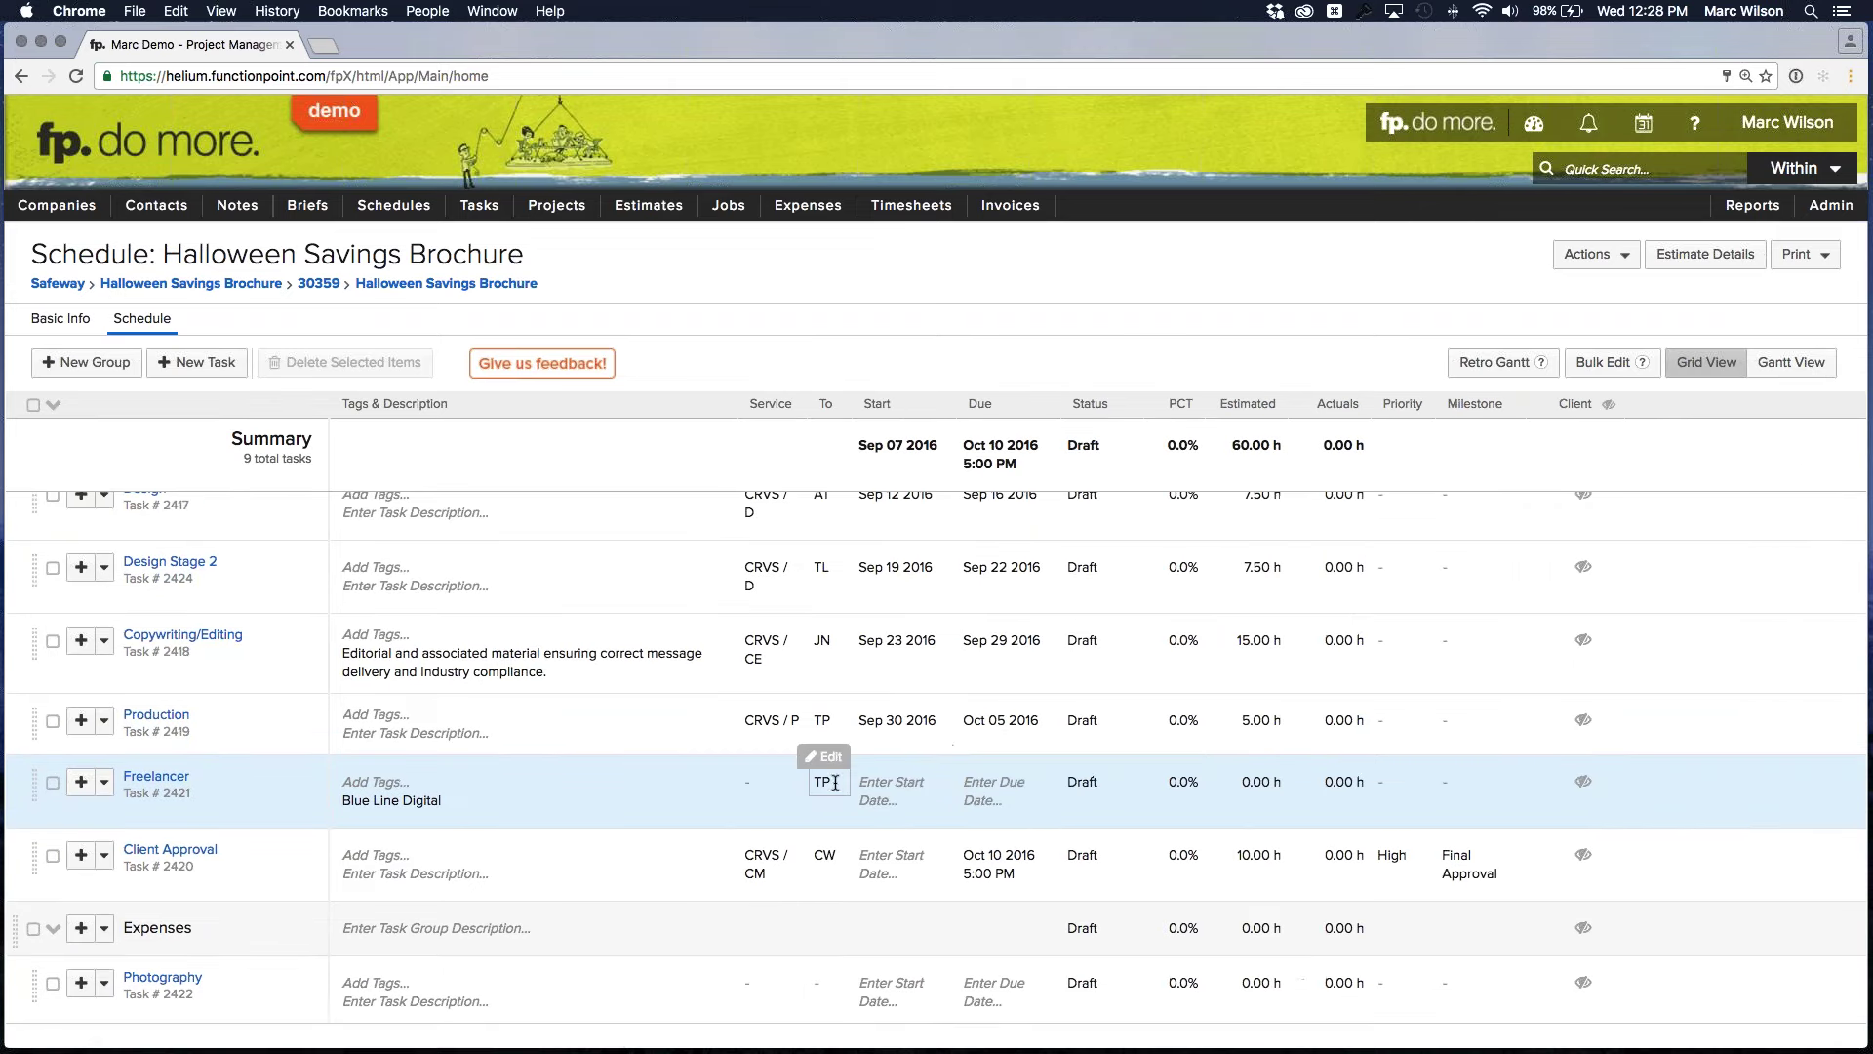
Set the Freelancer task's service to Client Management and save
left_click(762, 779)
left_click(762, 770)
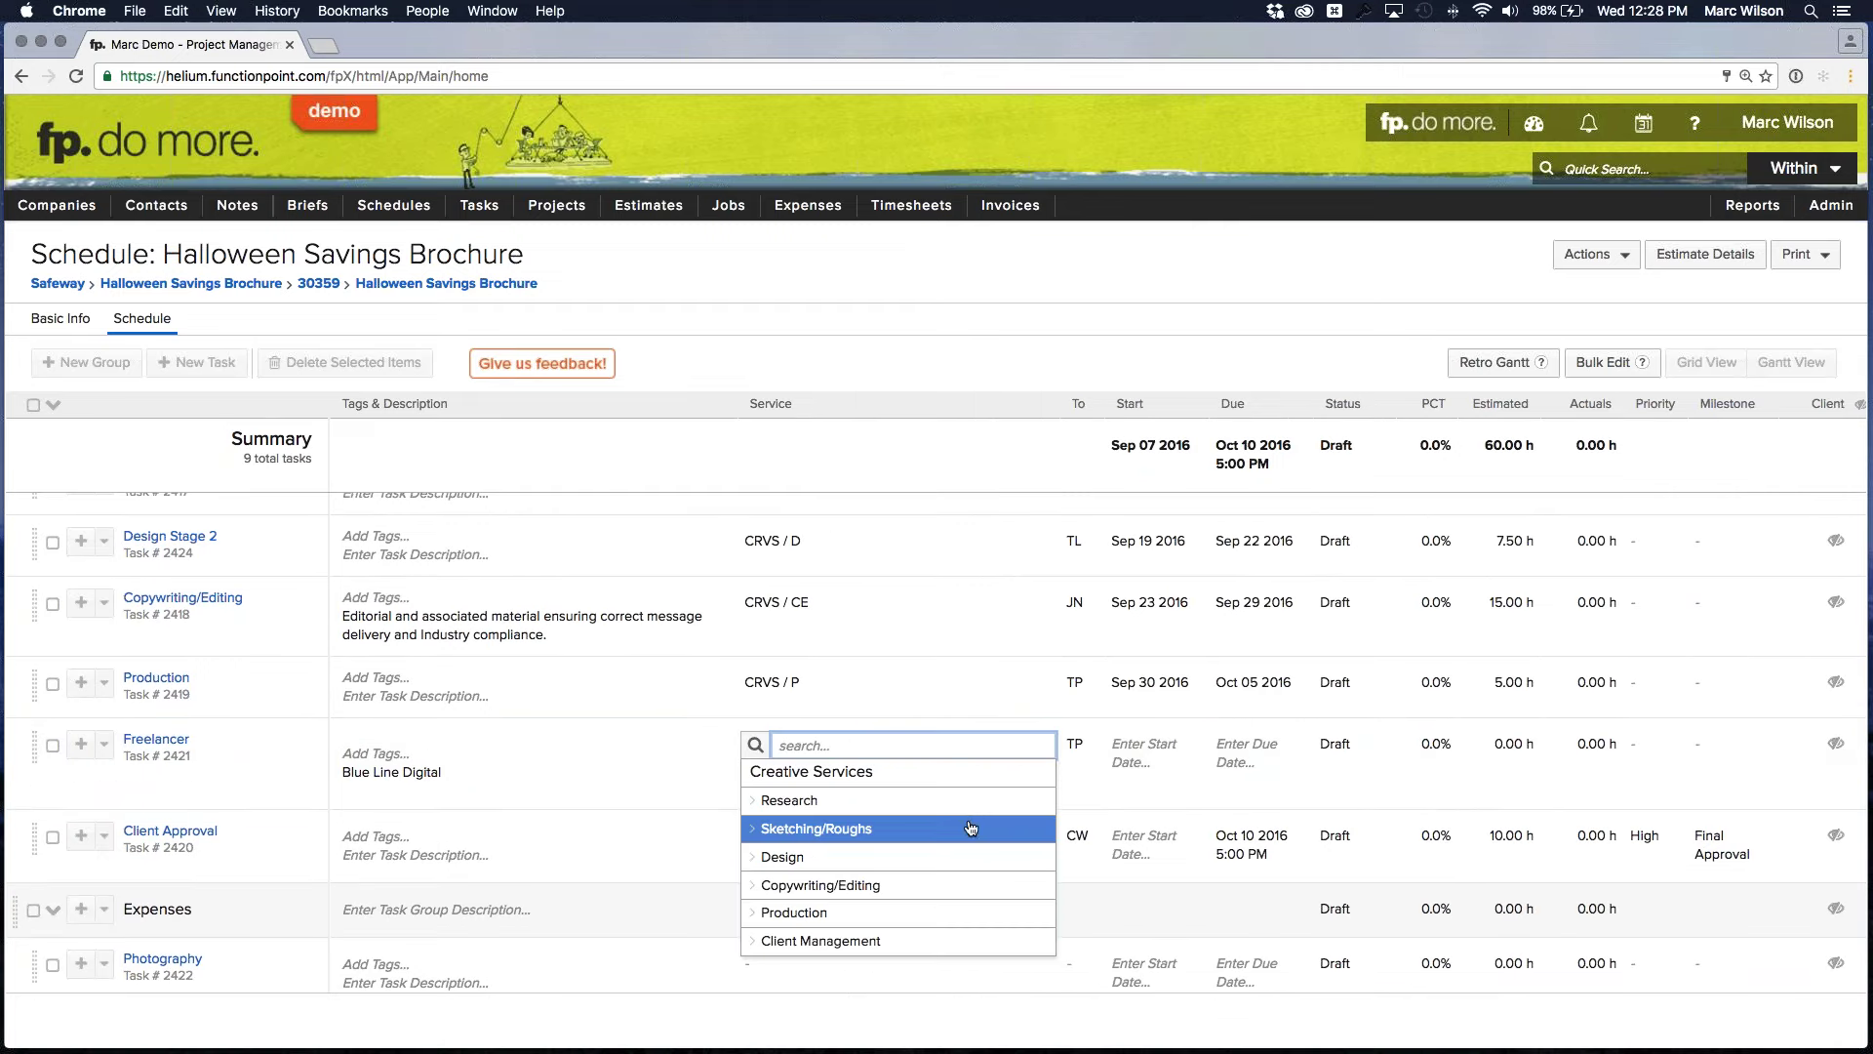
left_click(806, 942)
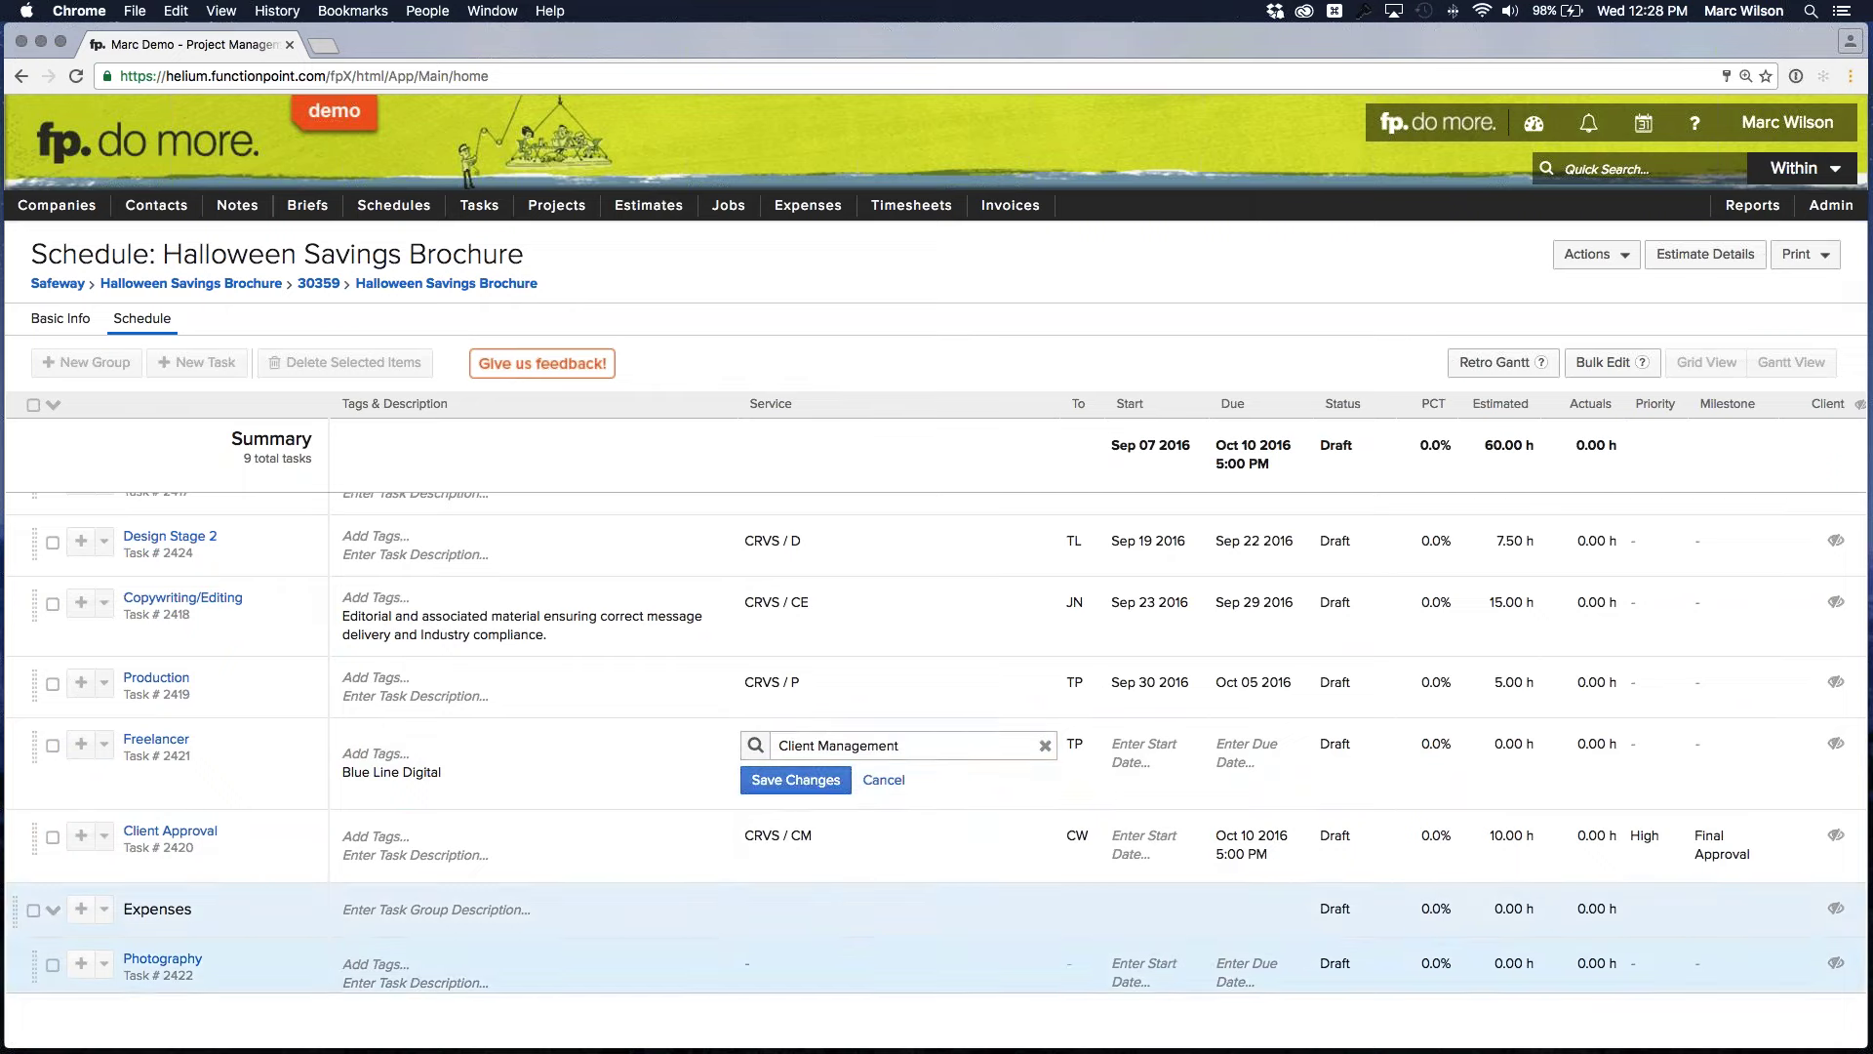
left_click(795, 780)
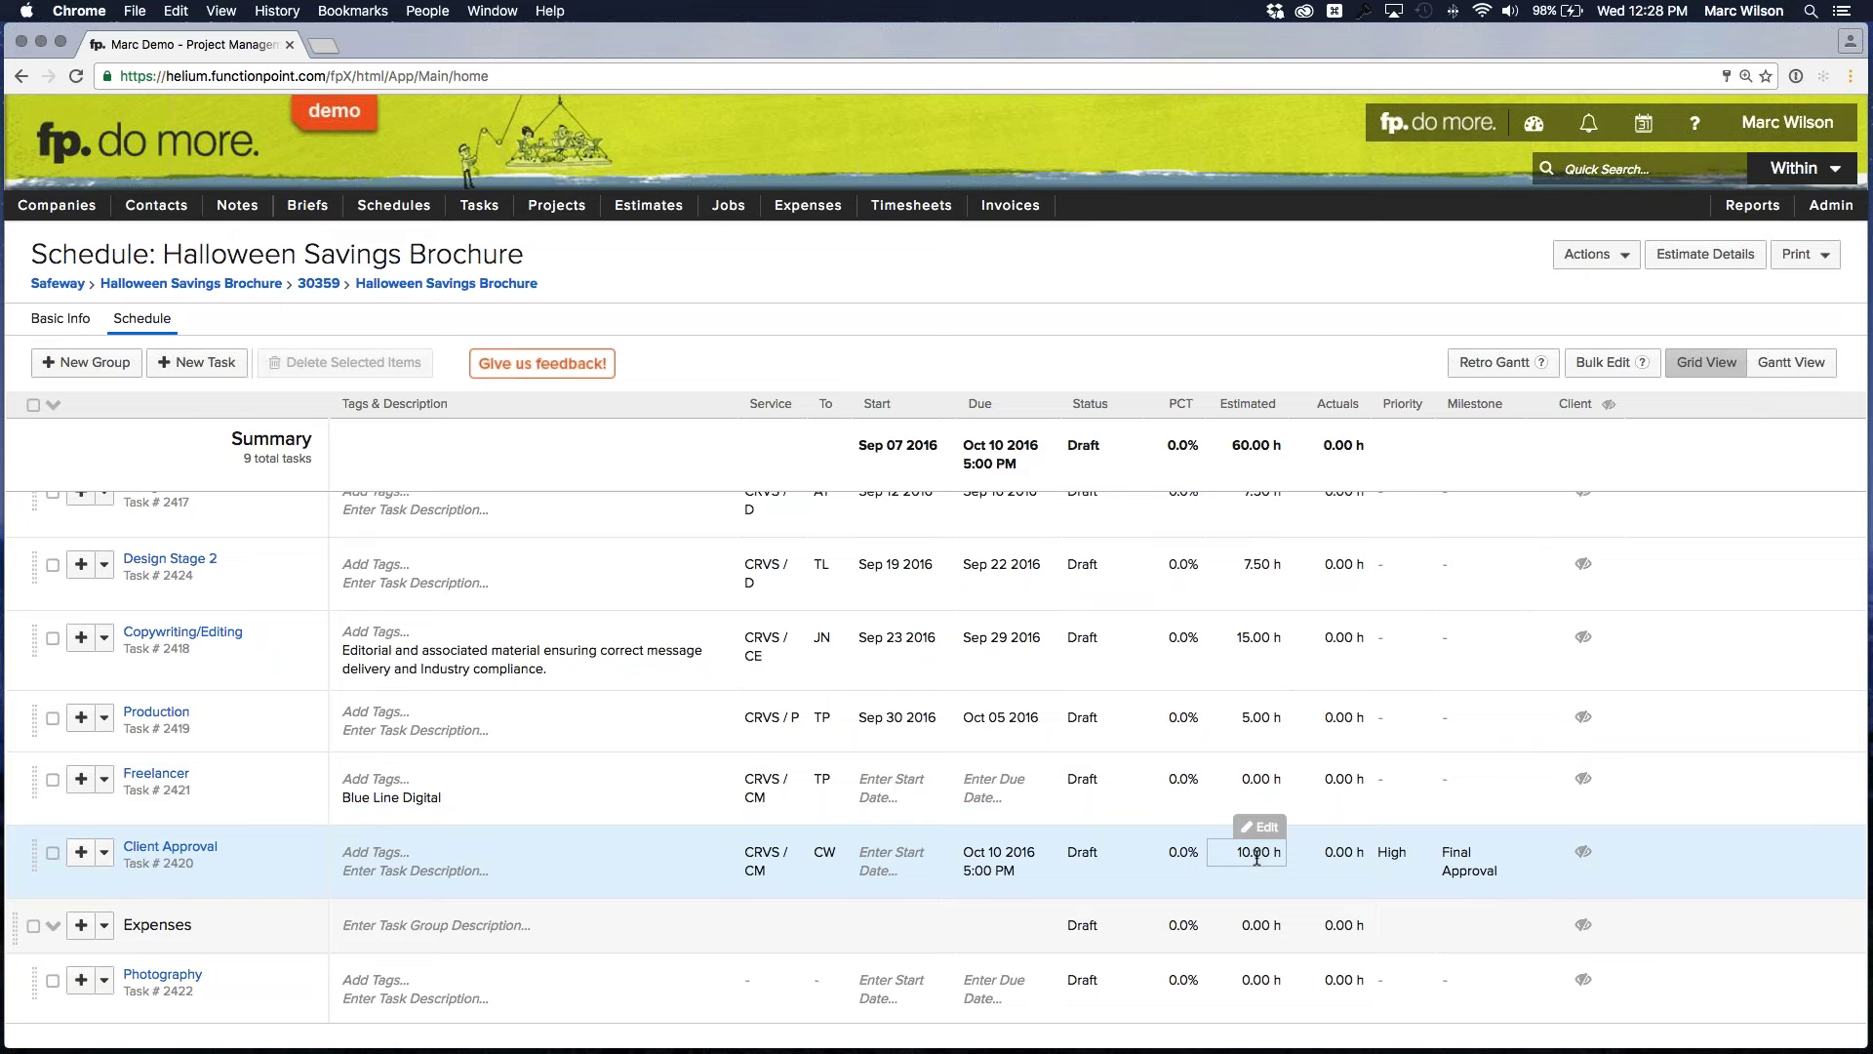
Lower the Client Approval estimate to 2.5 hours
left_click(1258, 857)
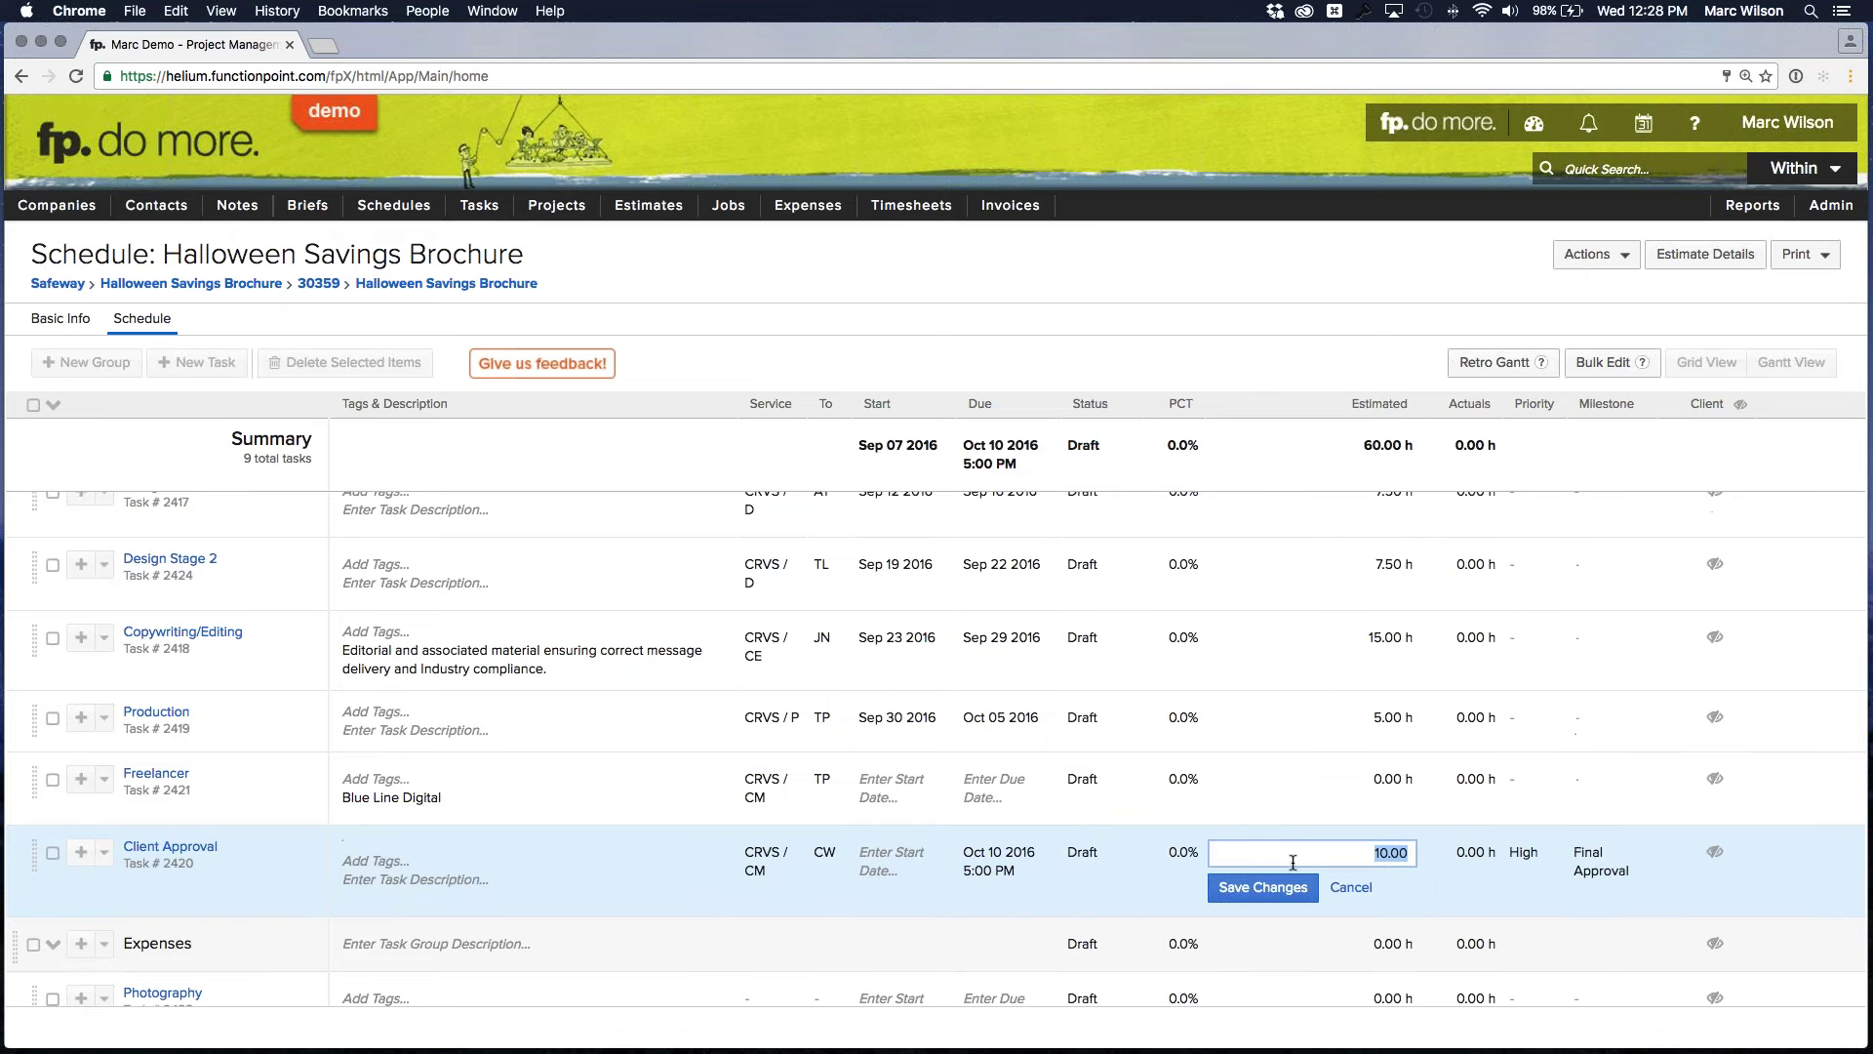
type("2.5")
left_click(1265, 890)
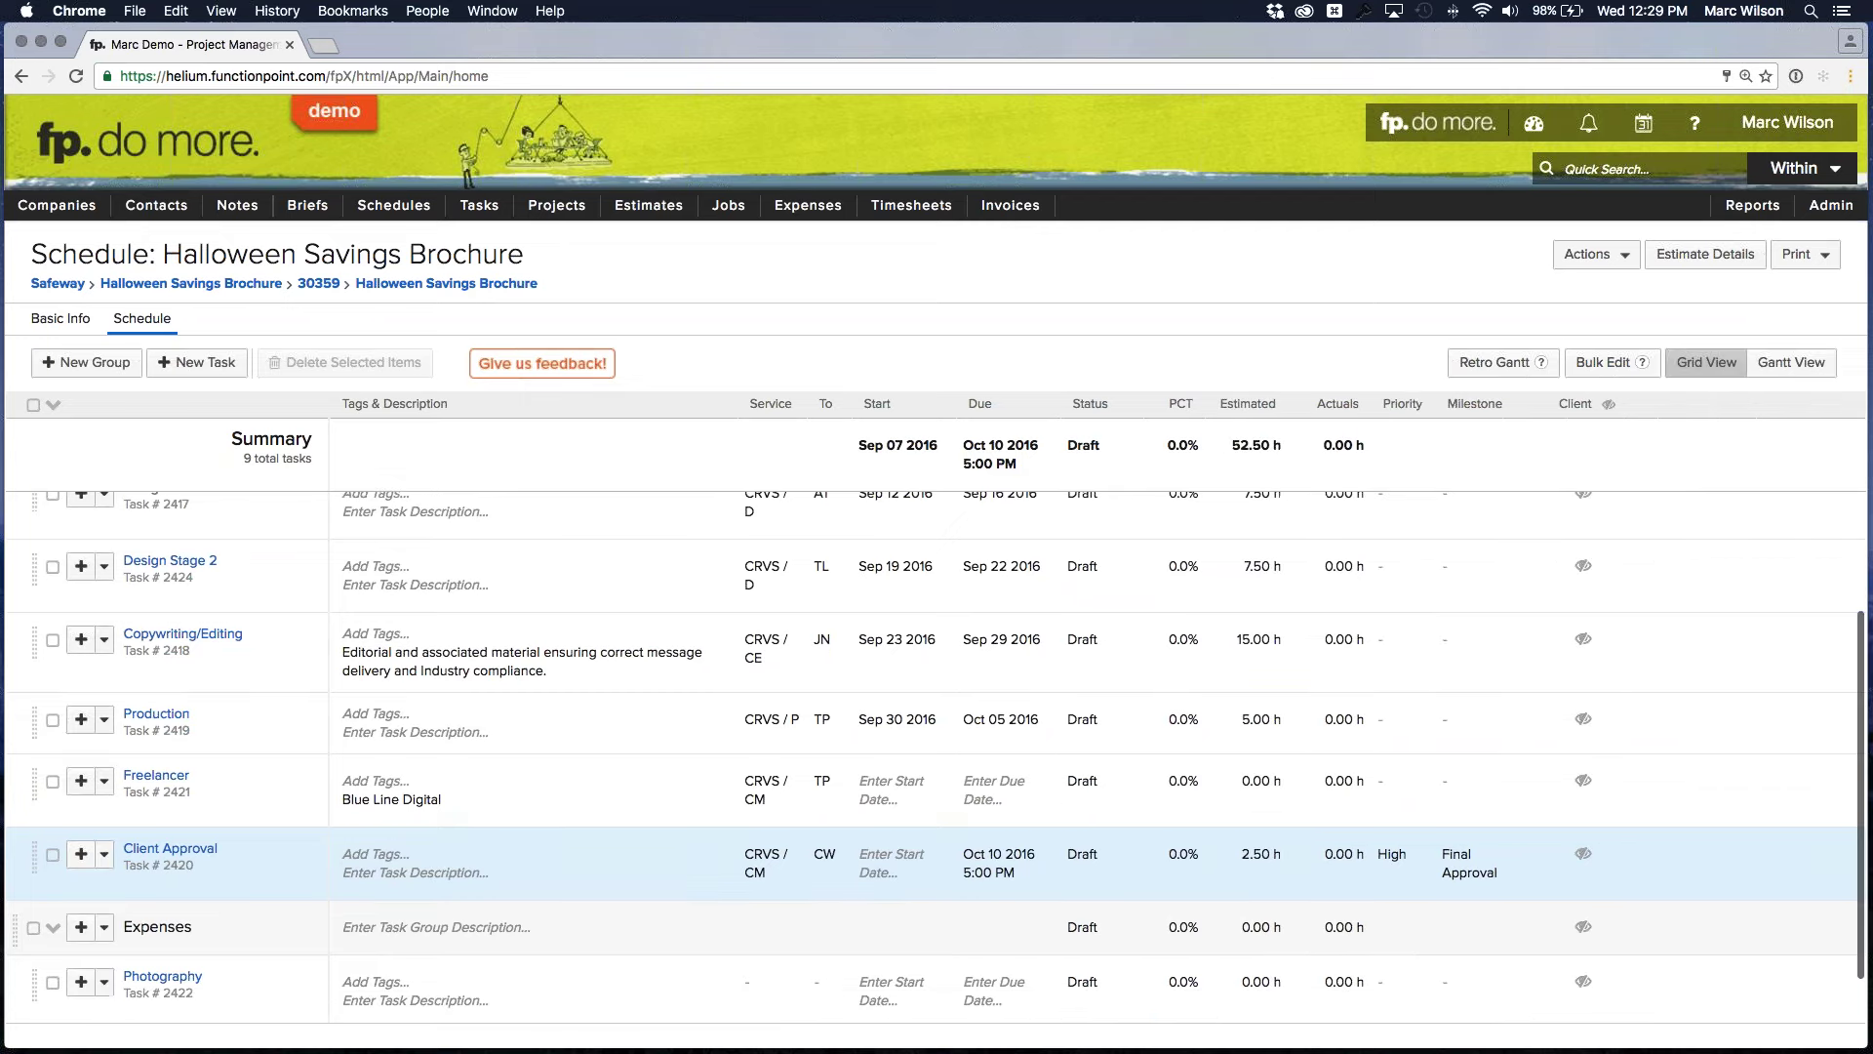
Give the Freelancer task a 7.5 hour estimate and start editing its start date
left_click(1271, 780)
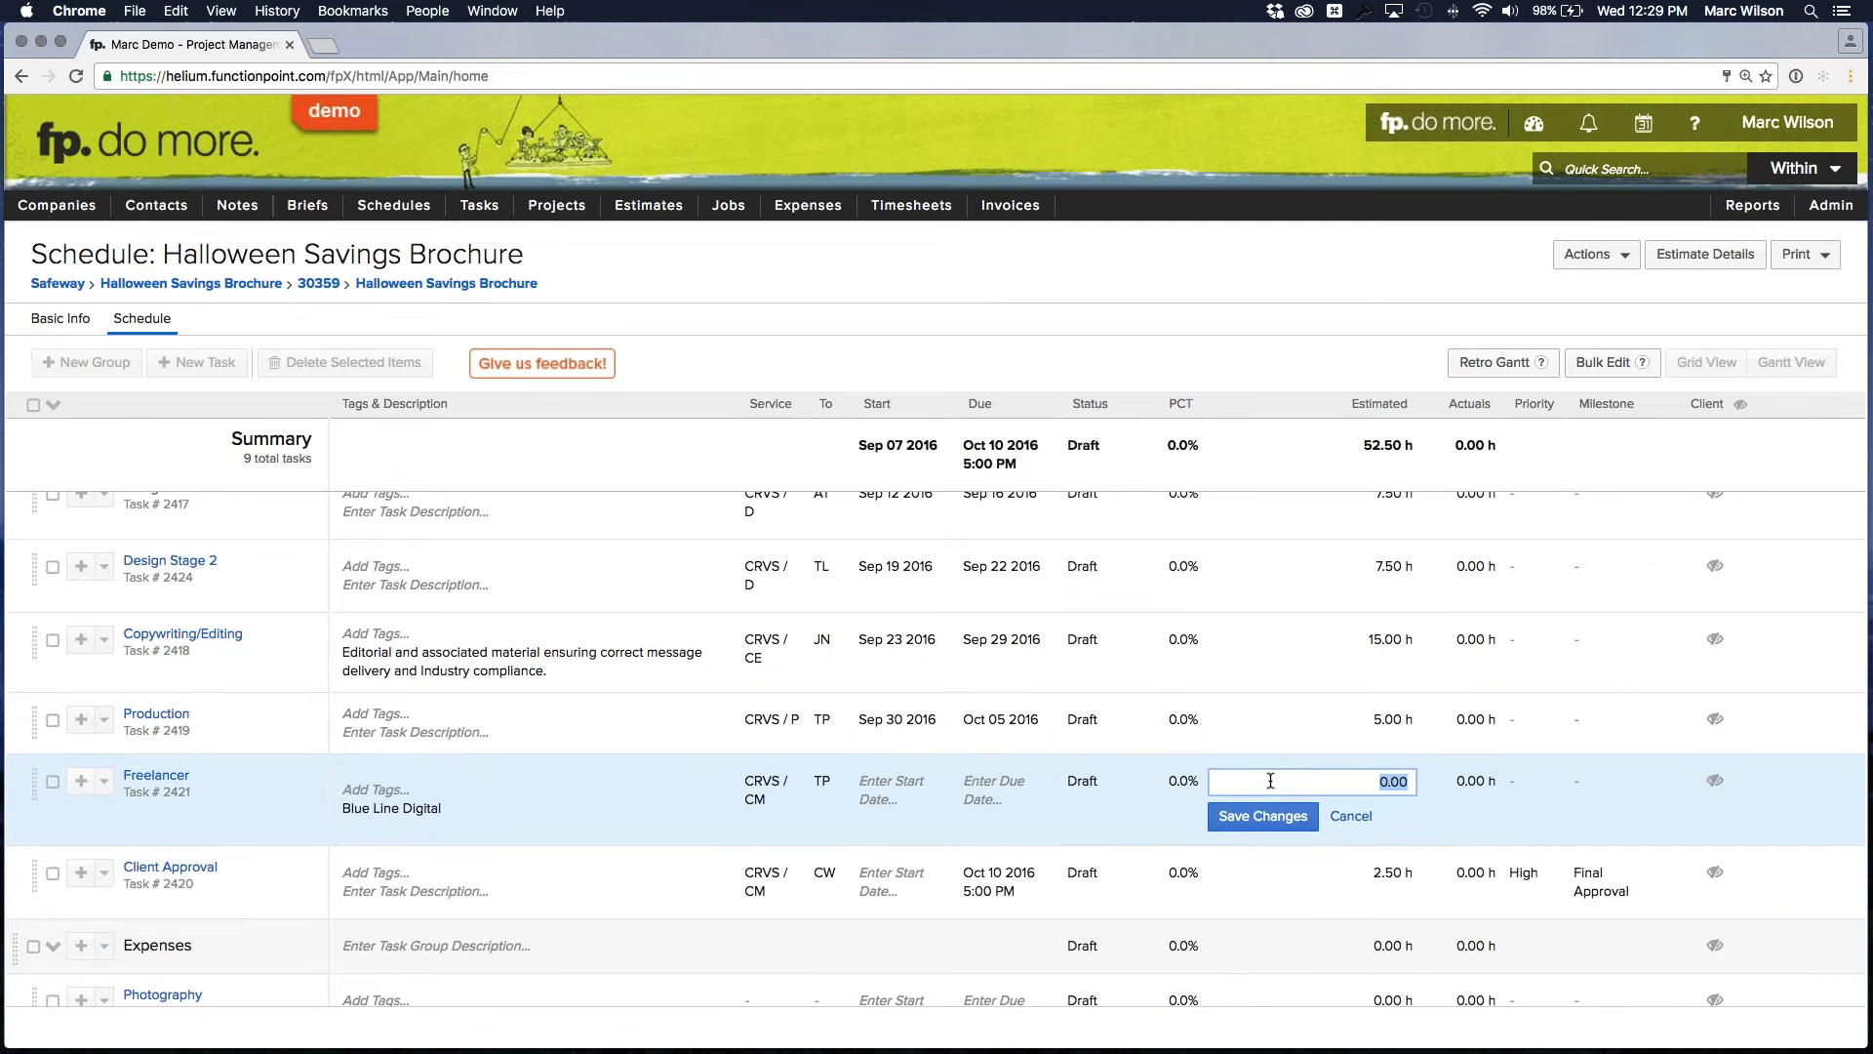
type("7.5")
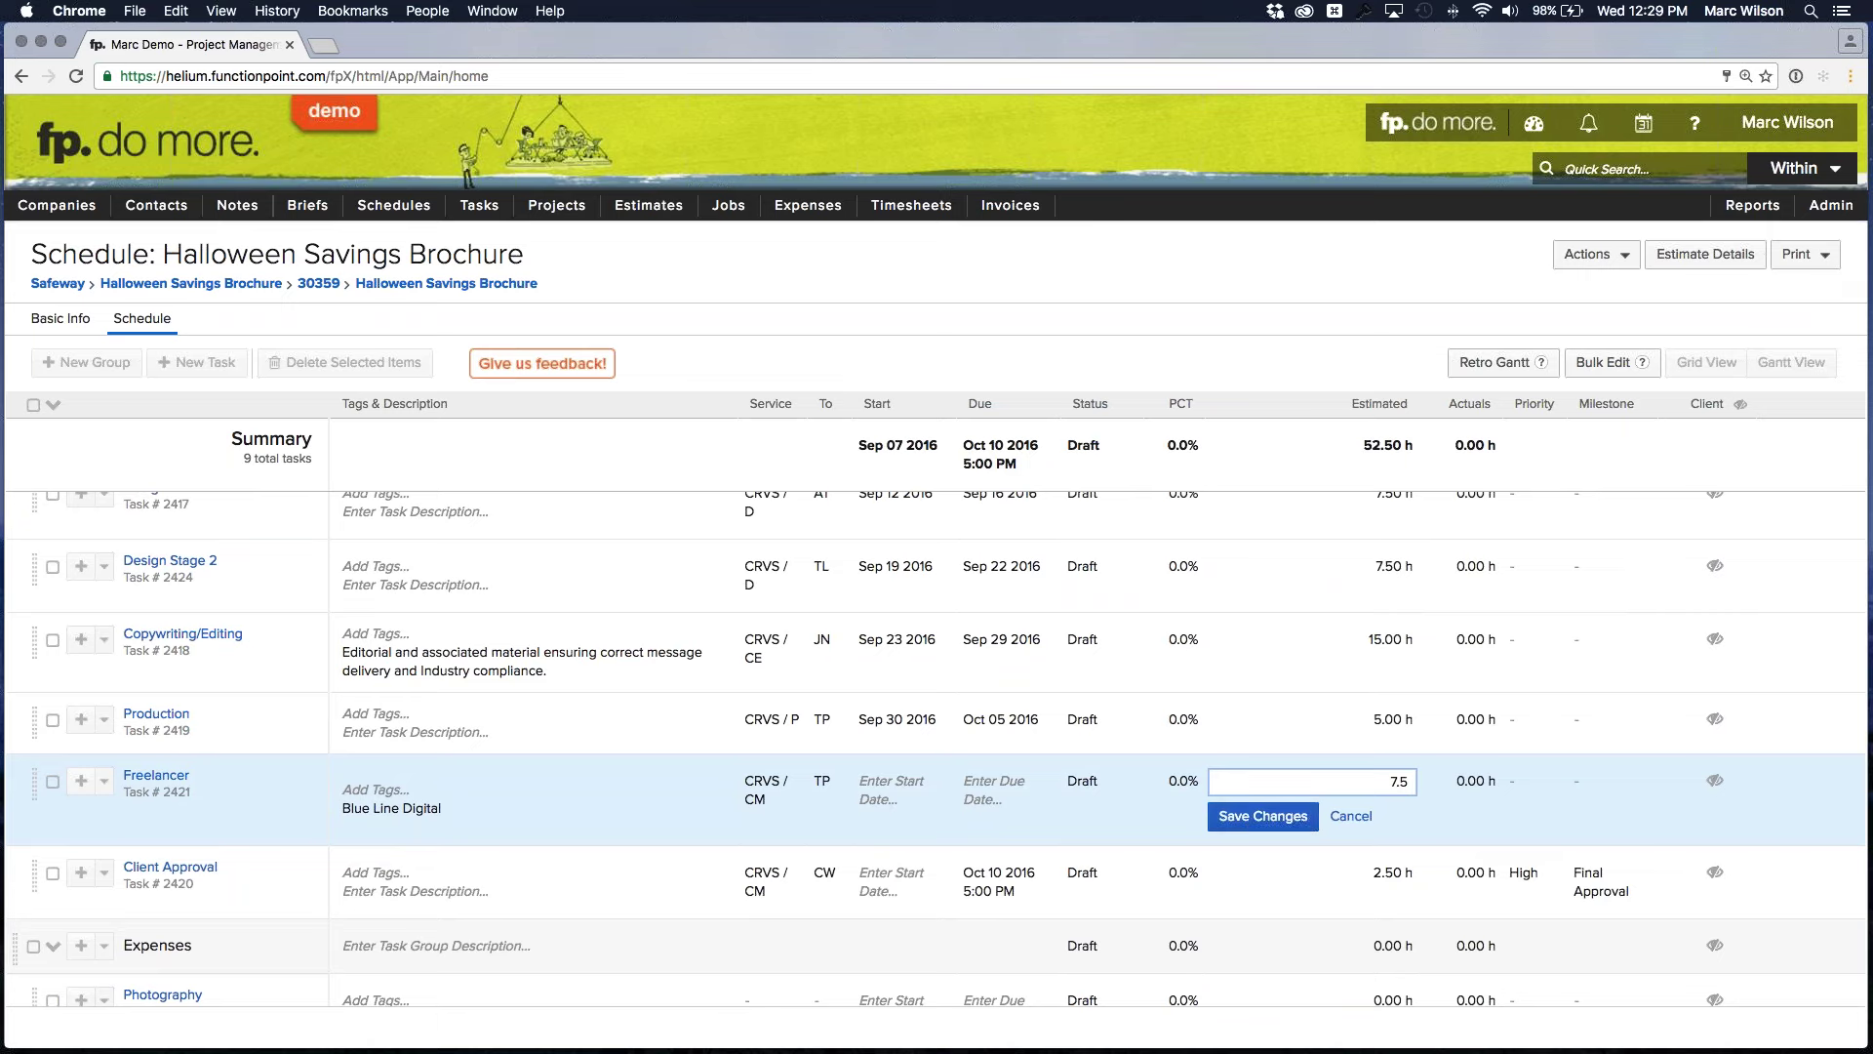
left_click(1252, 819)
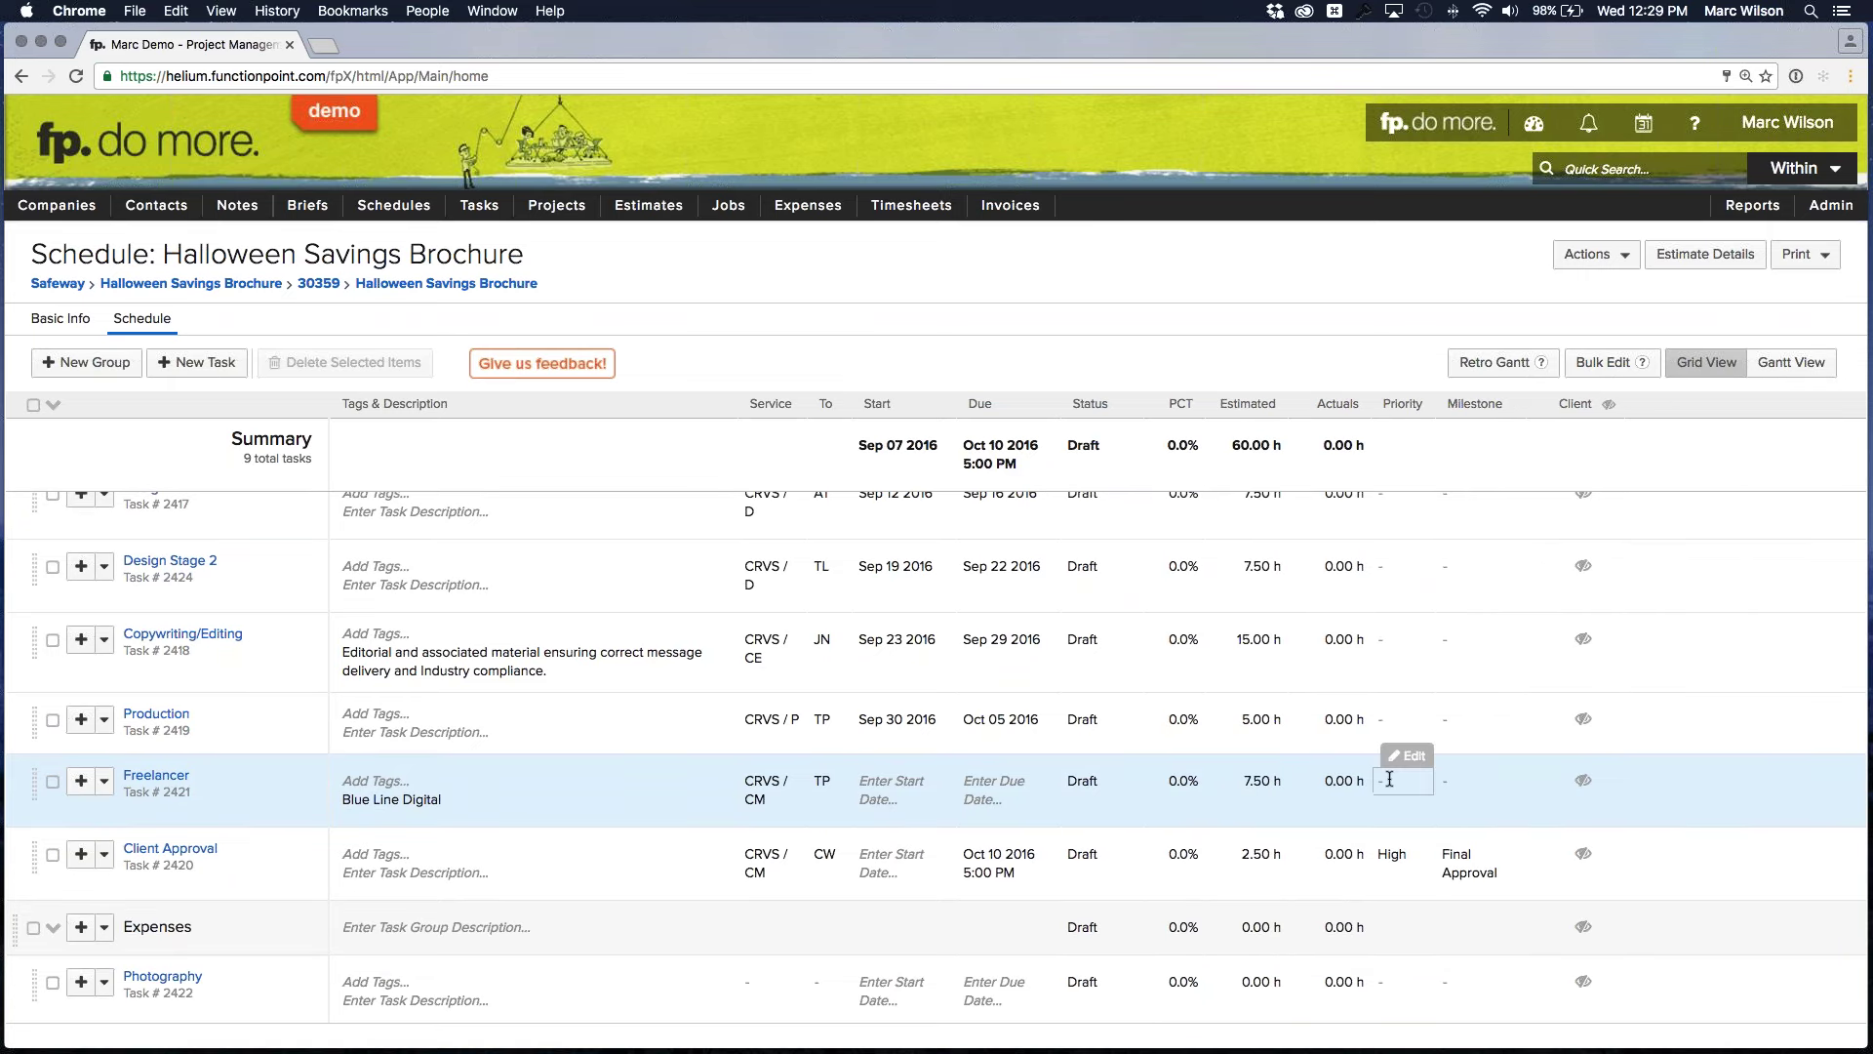
left_click(917, 782)
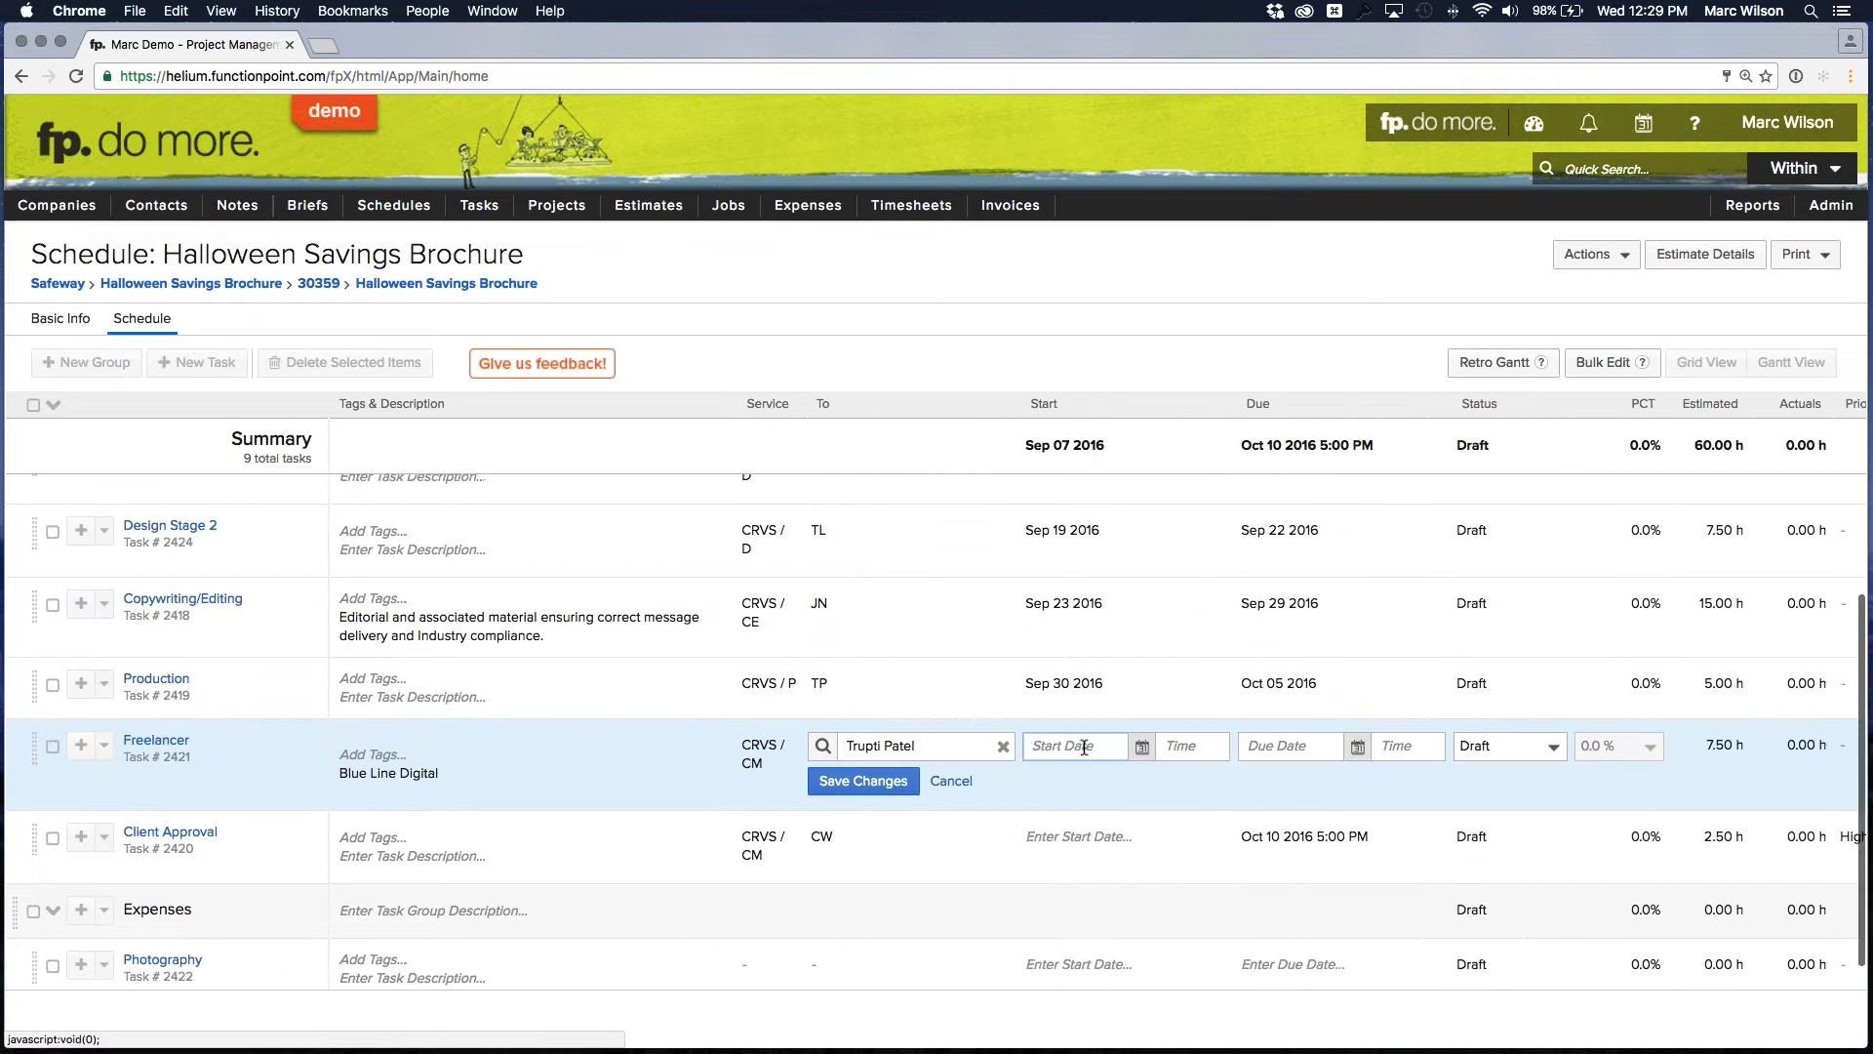
left_click(1140, 745)
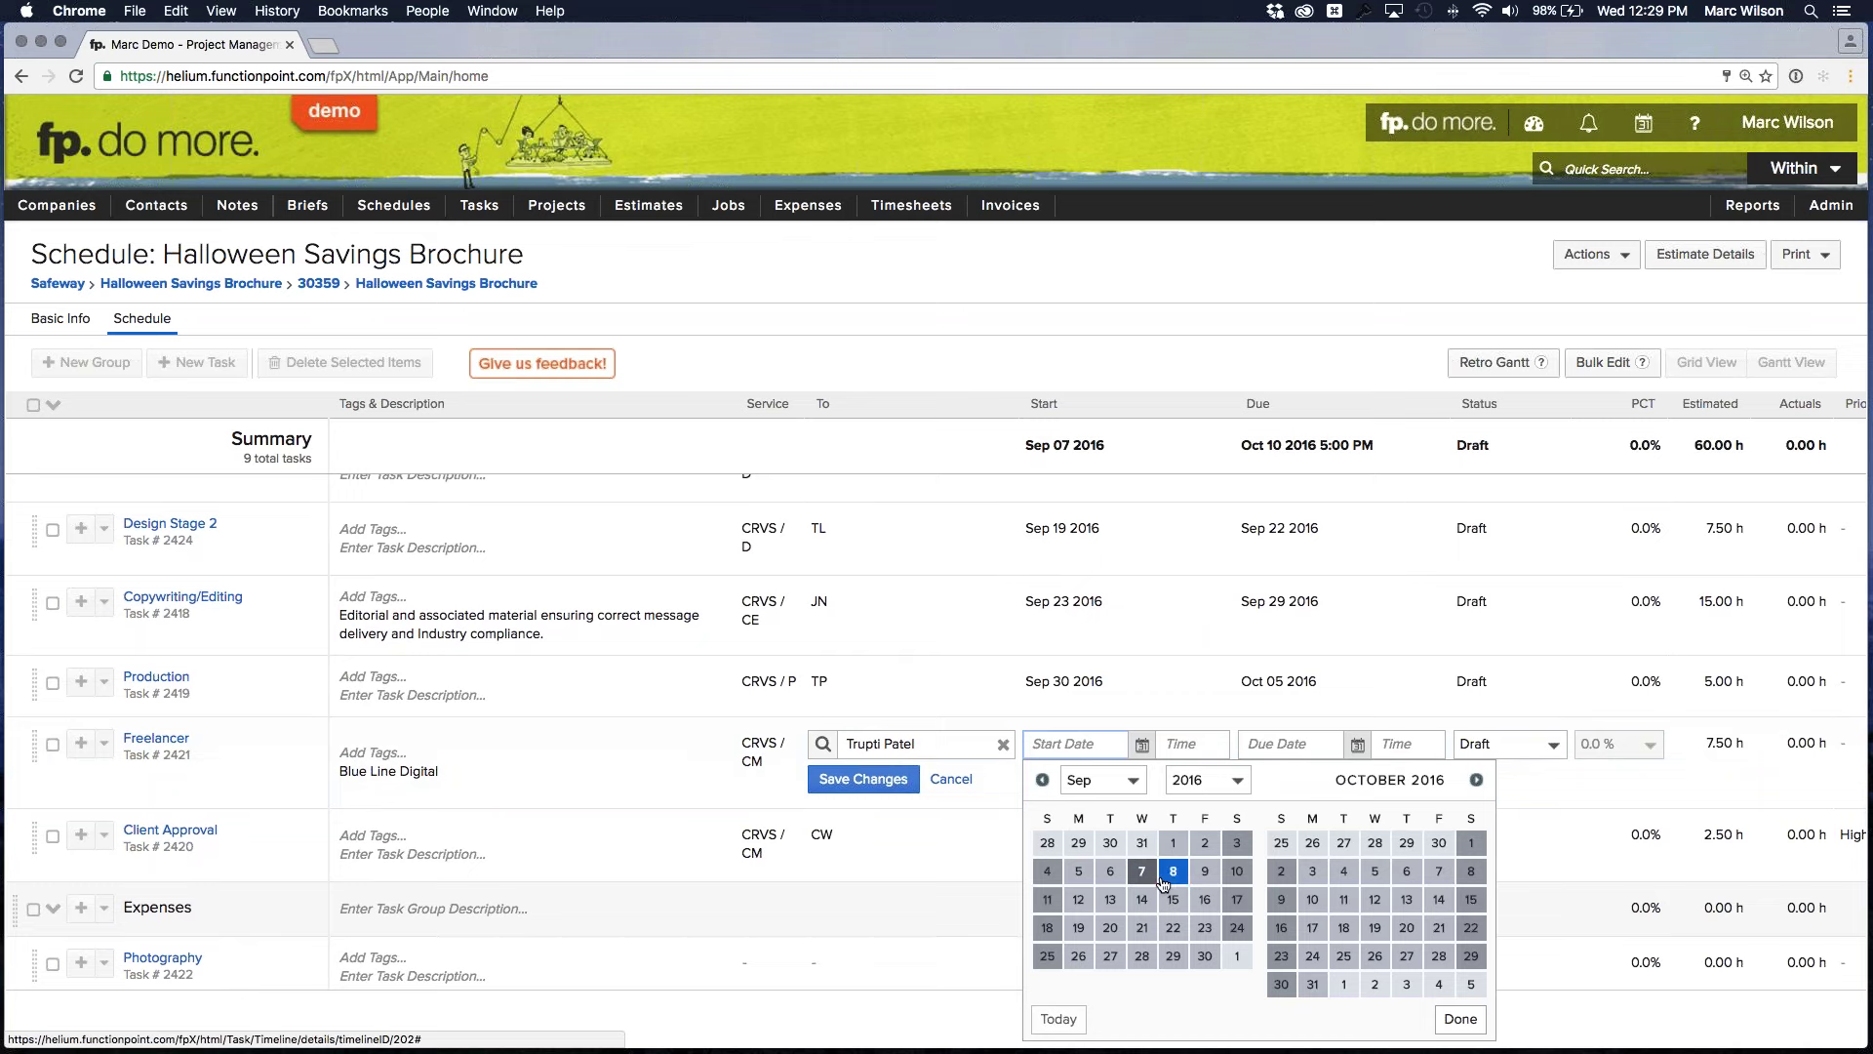
Schedule the Freelancer task from Sep 19 to Oct 03 2016
left_click(1079, 928)
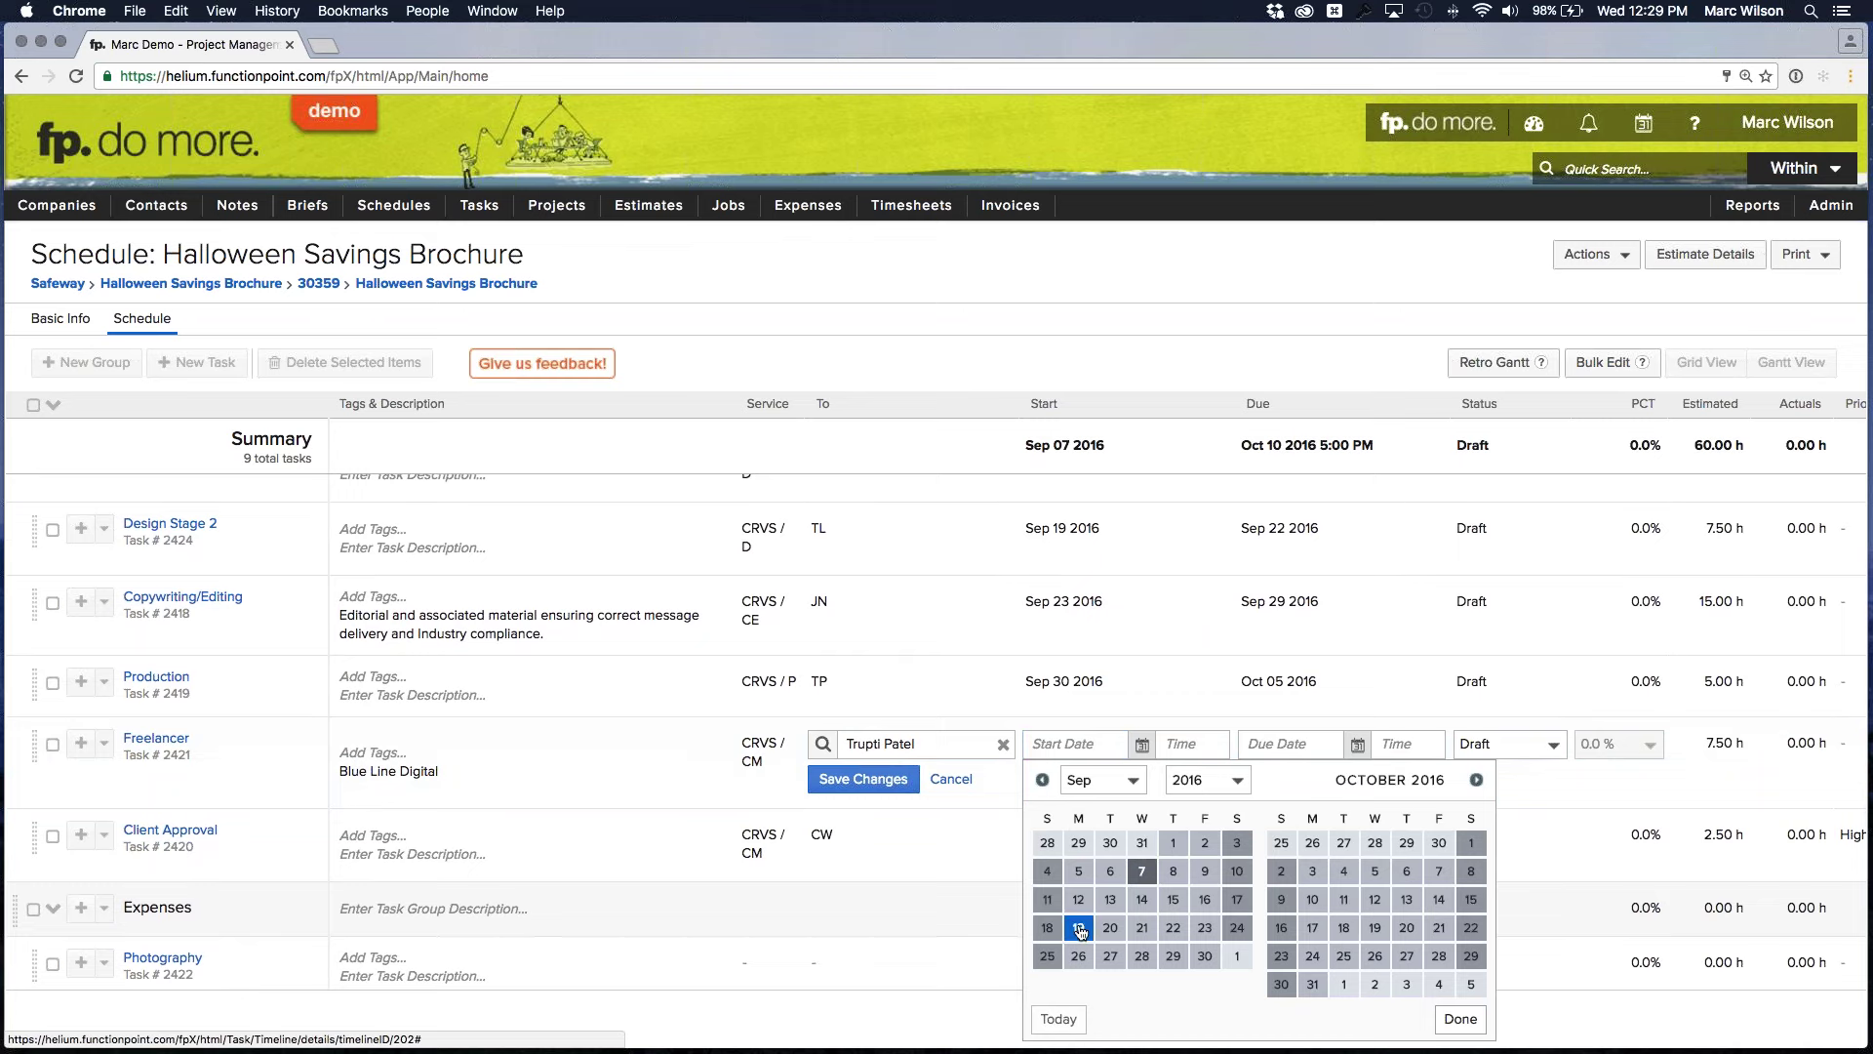
left_click(1358, 744)
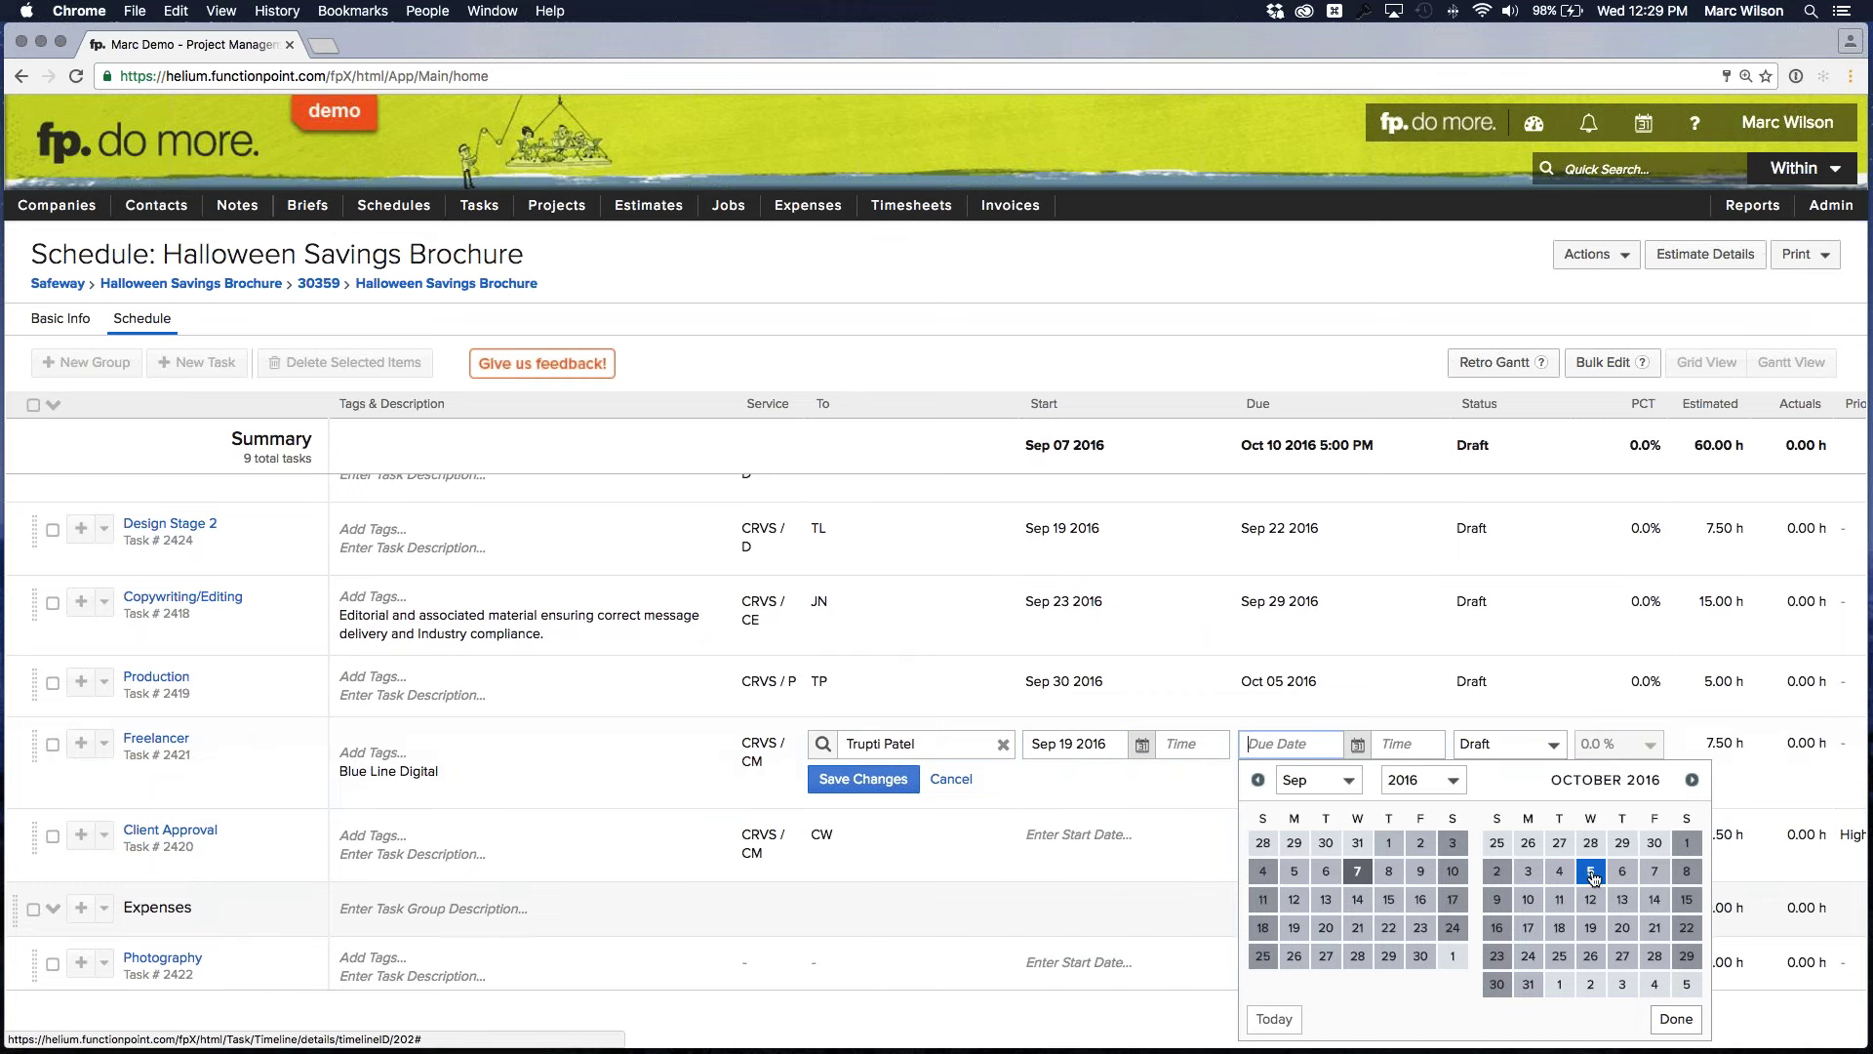
left_click(1530, 877)
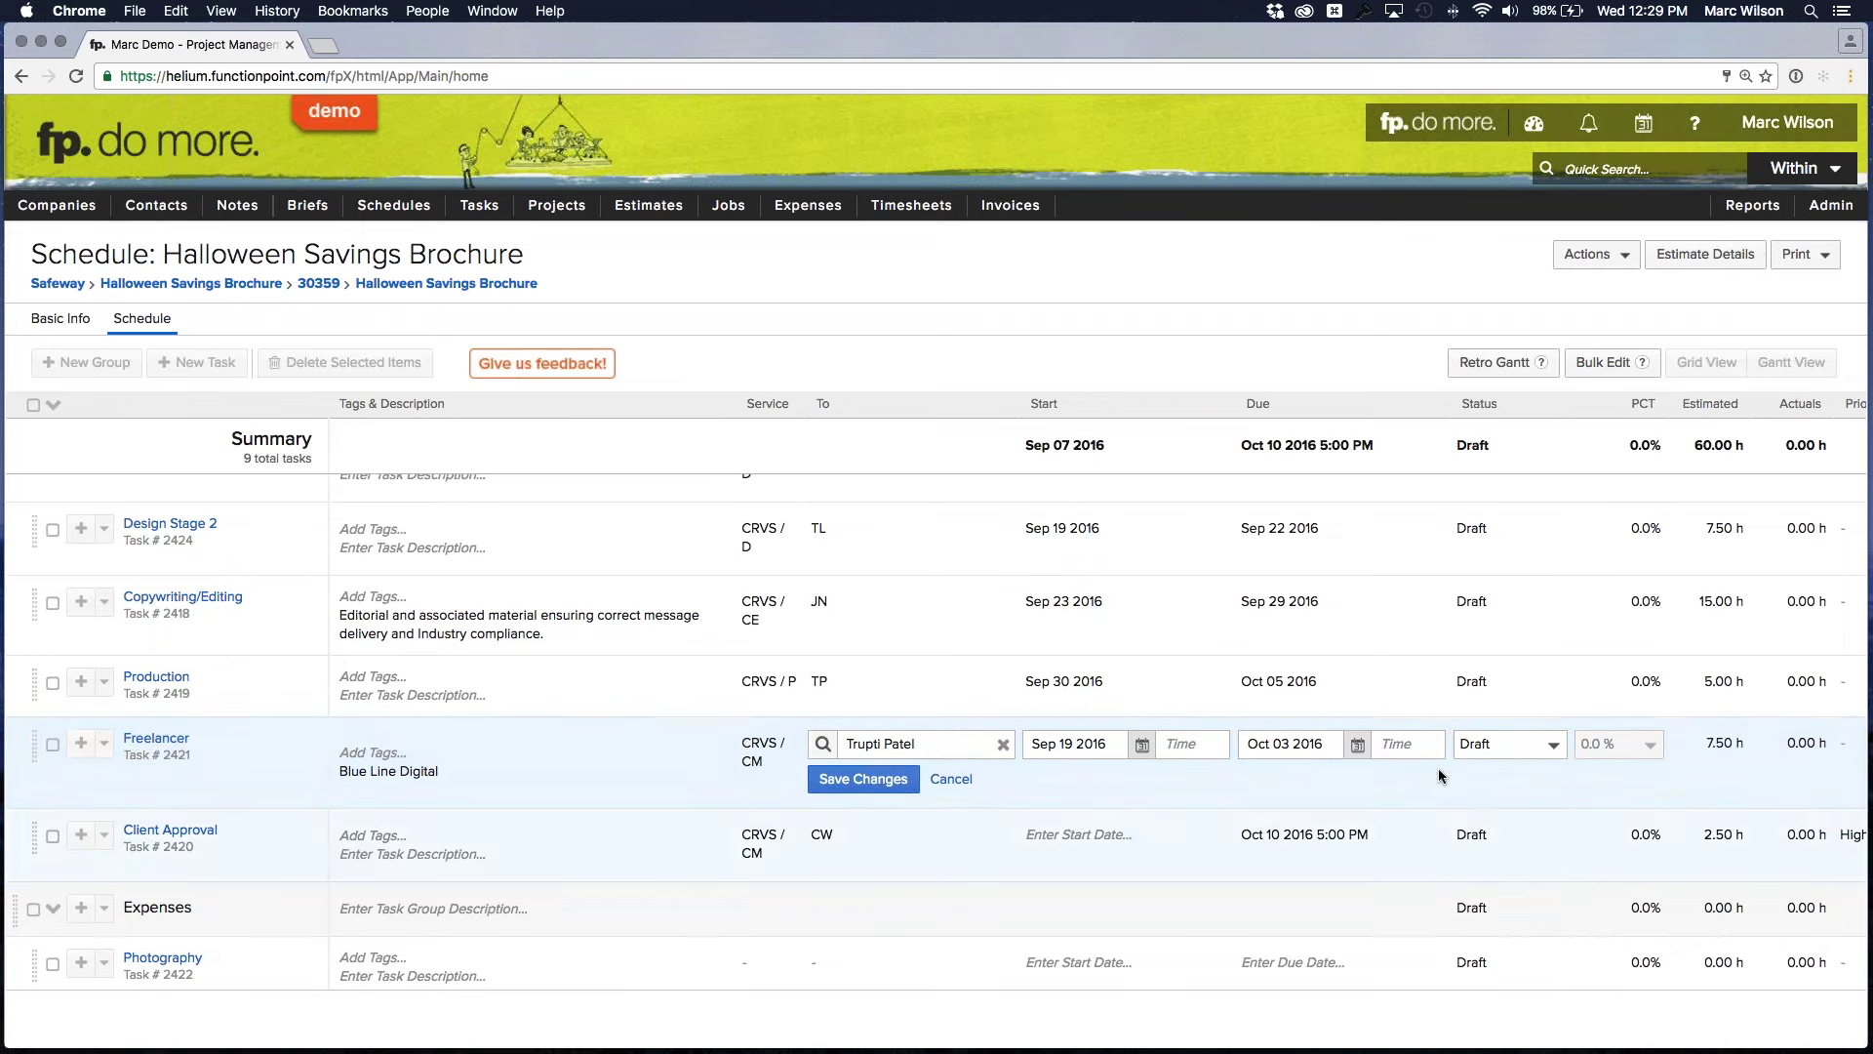
left_click(841, 781)
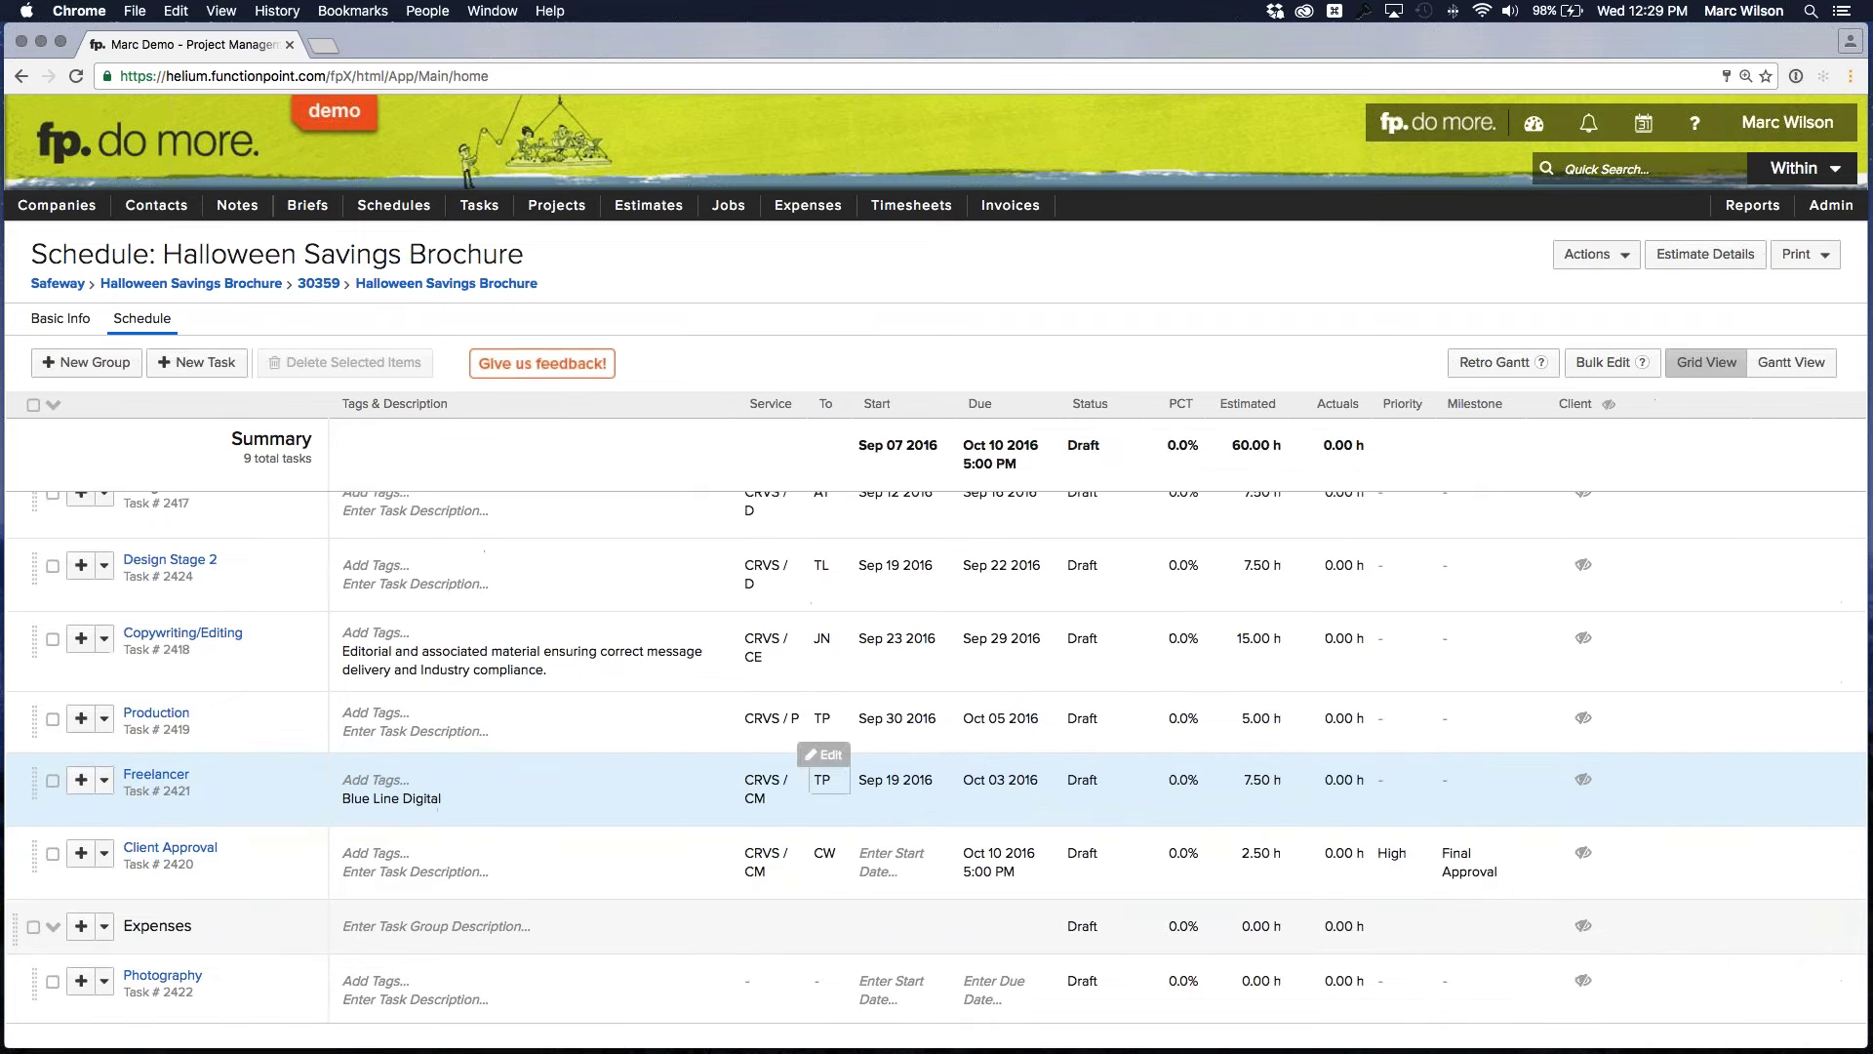
Set the Freelancer task's priority to High
left_click(1459, 777)
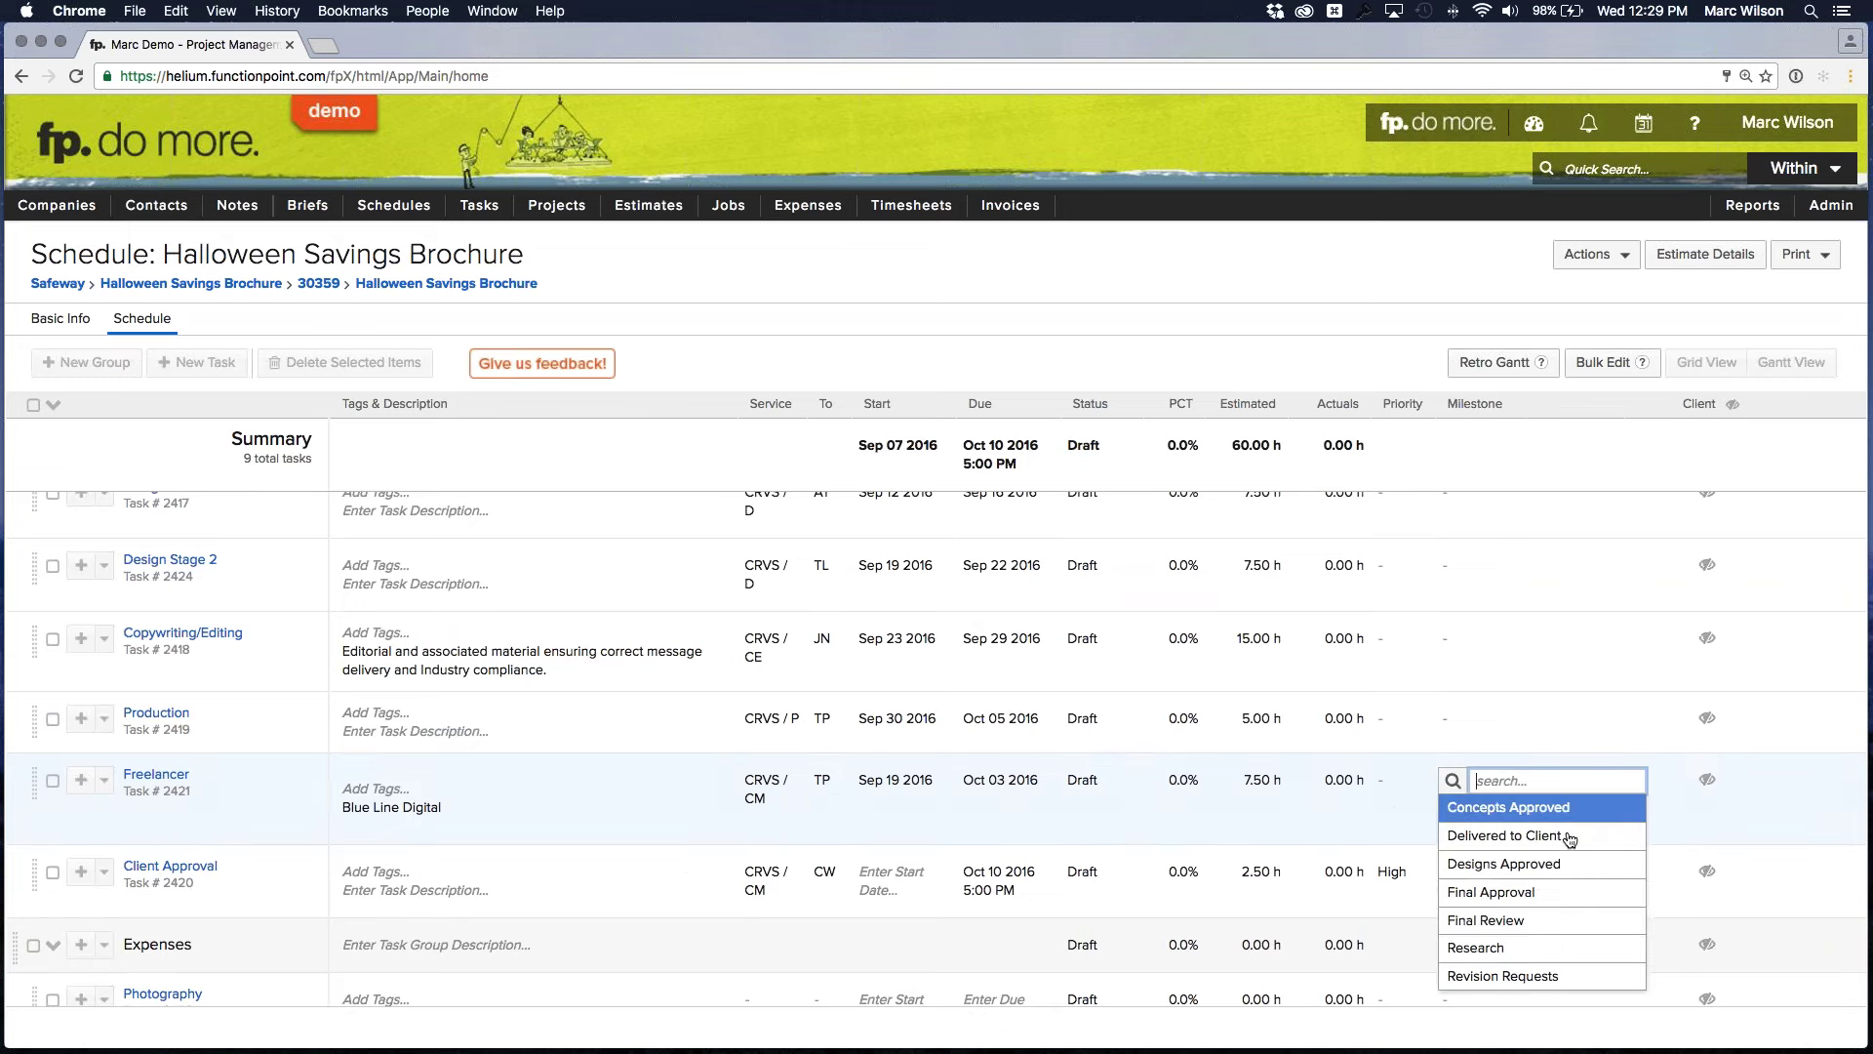
scroll(1549, 876, "down", 1)
scroll(1549, 875, "up", 1)
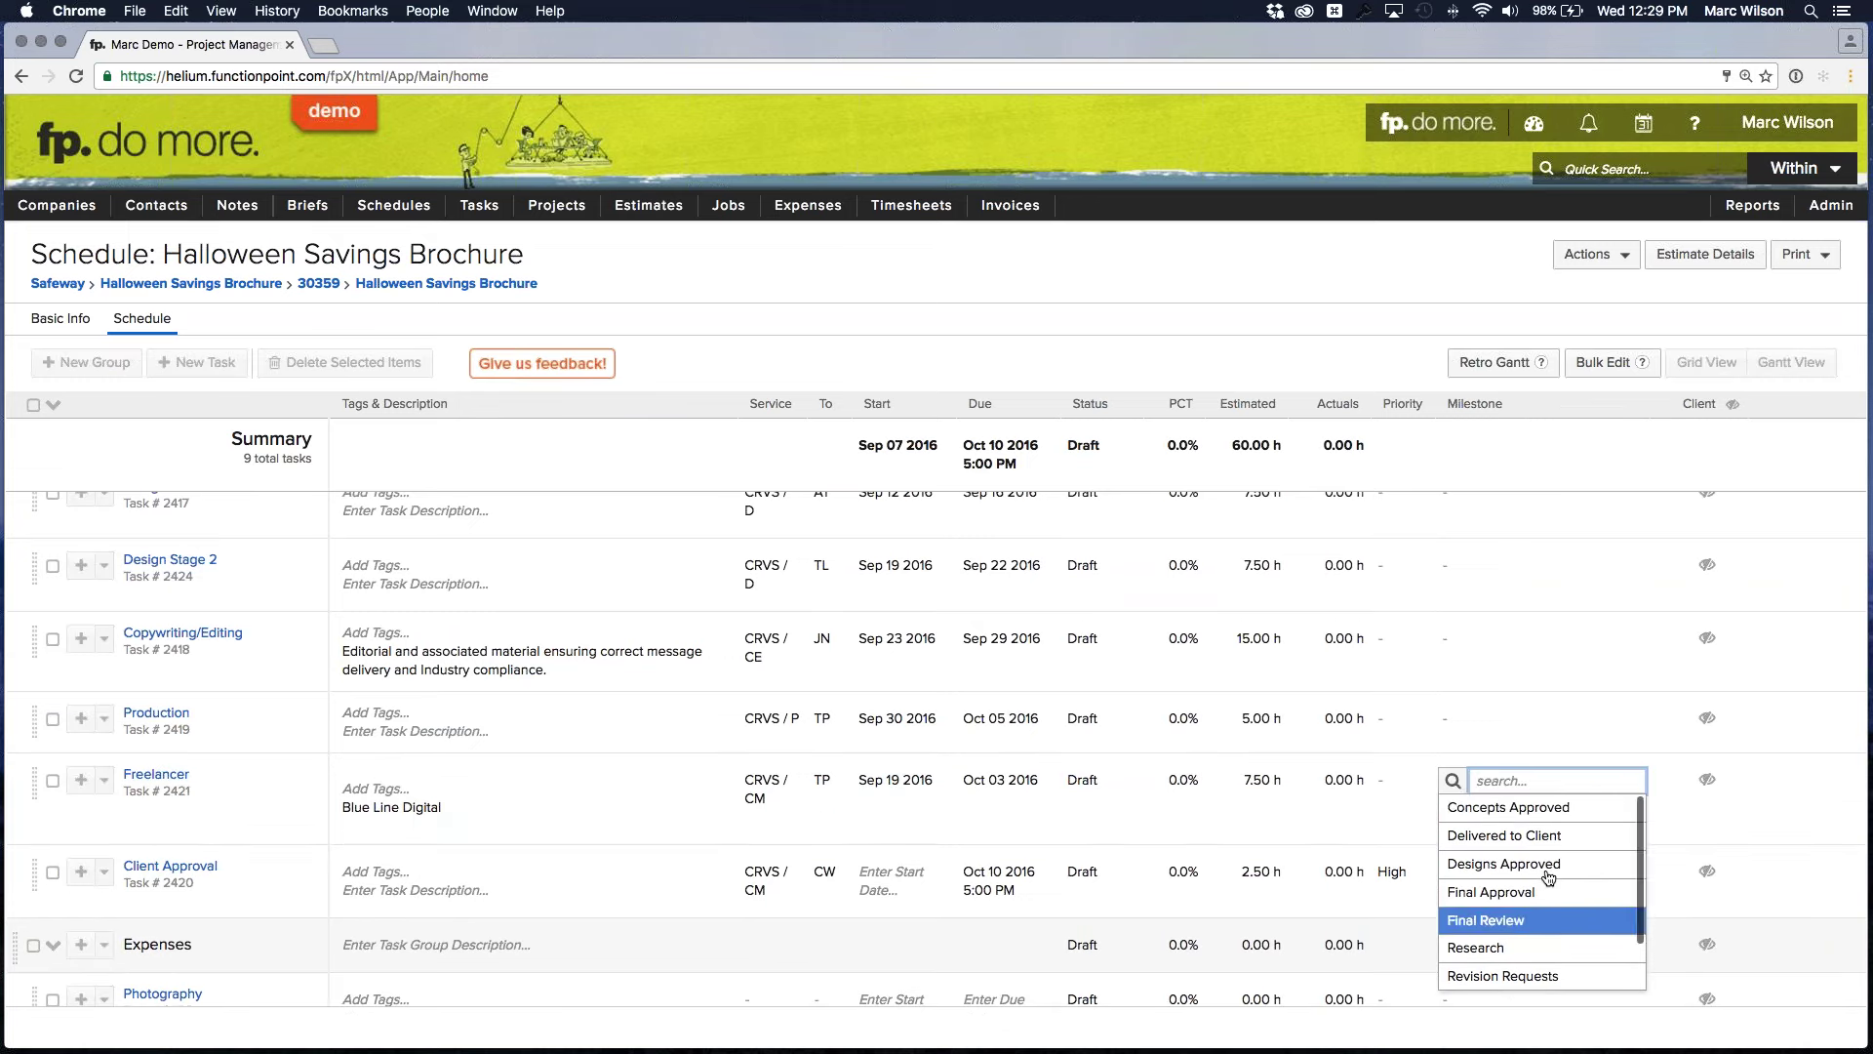
left_click(1384, 783)
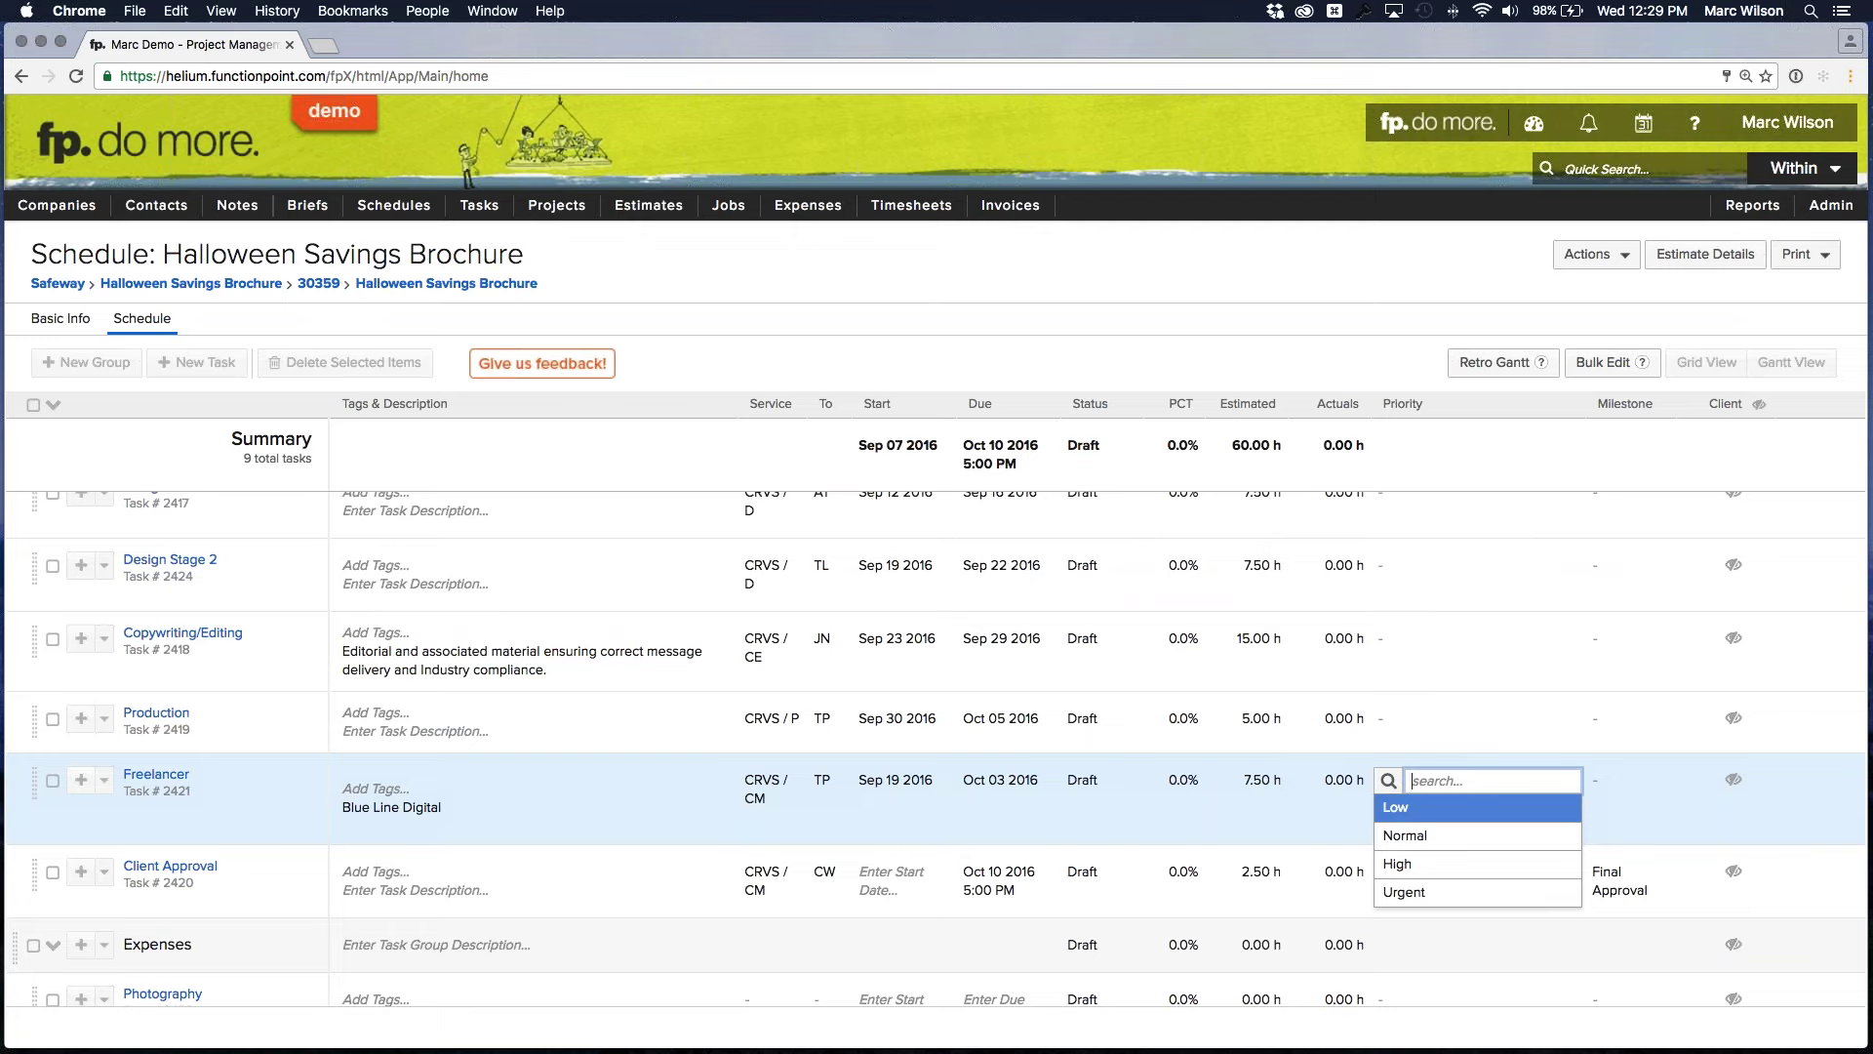
left_click(1412, 866)
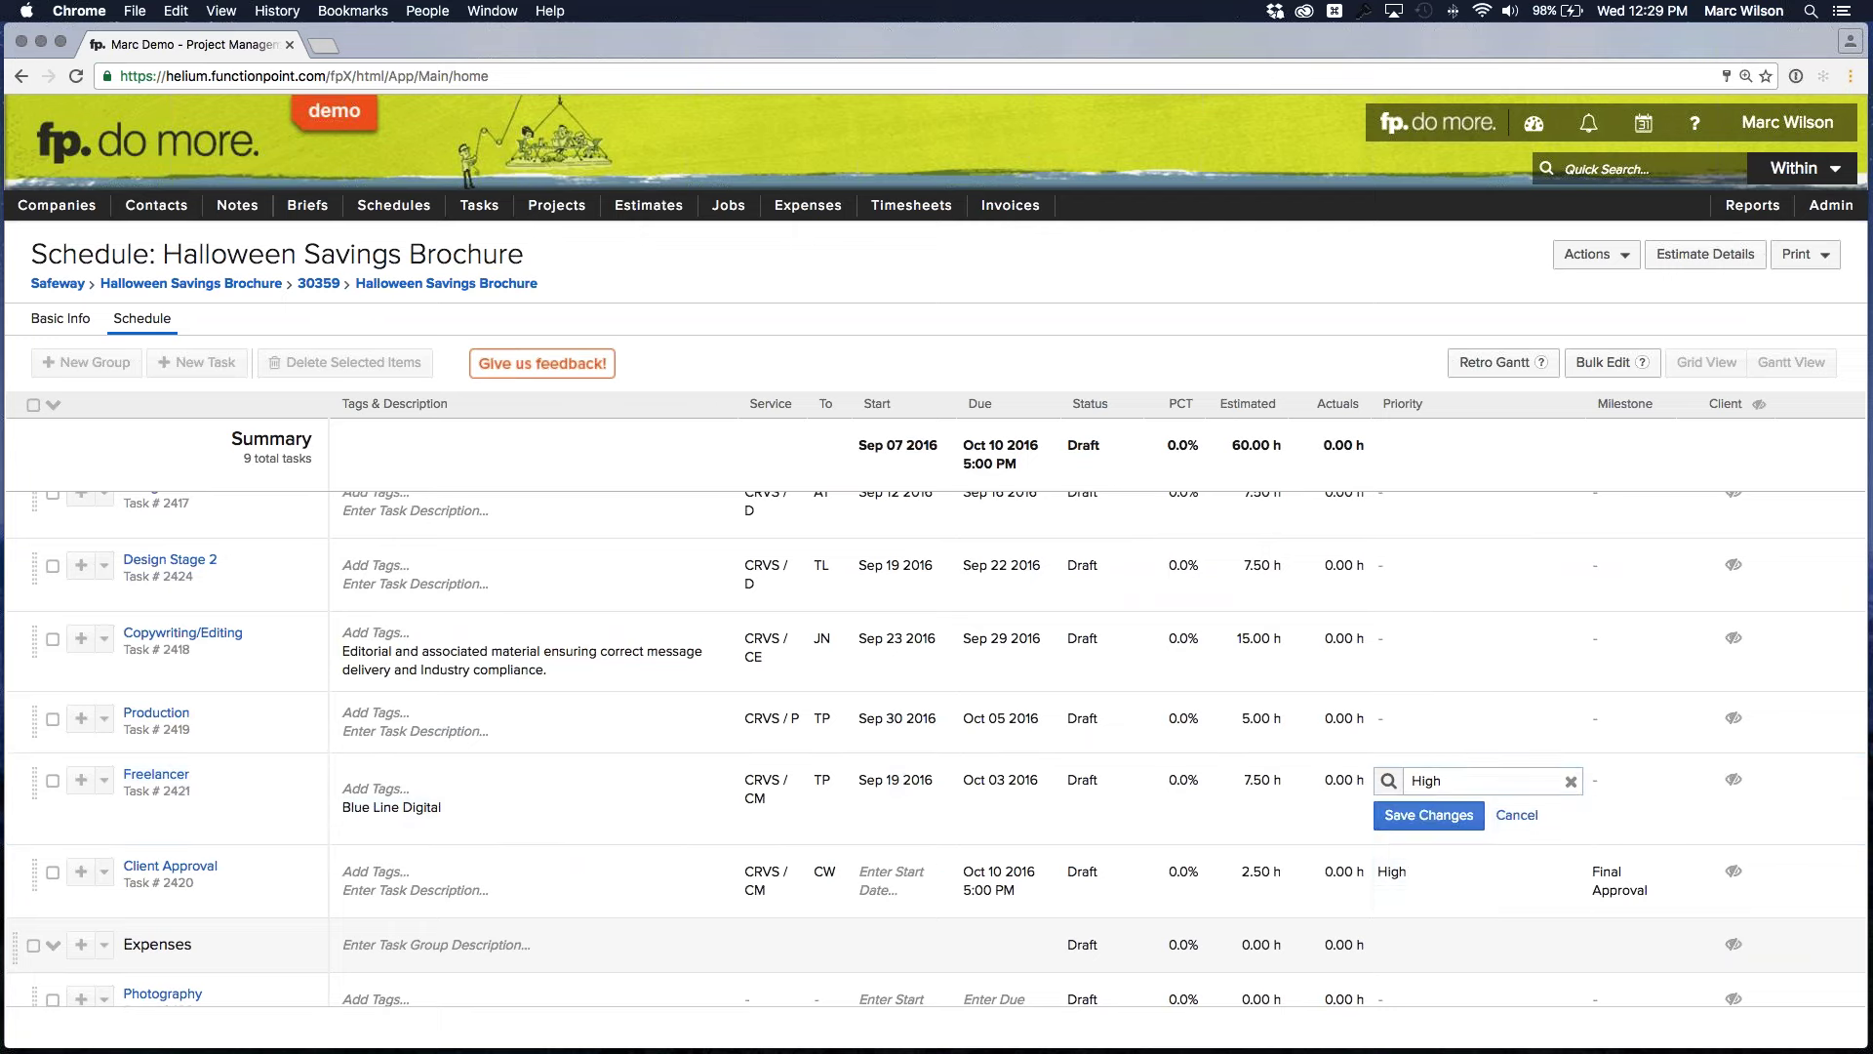
left_click(1429, 815)
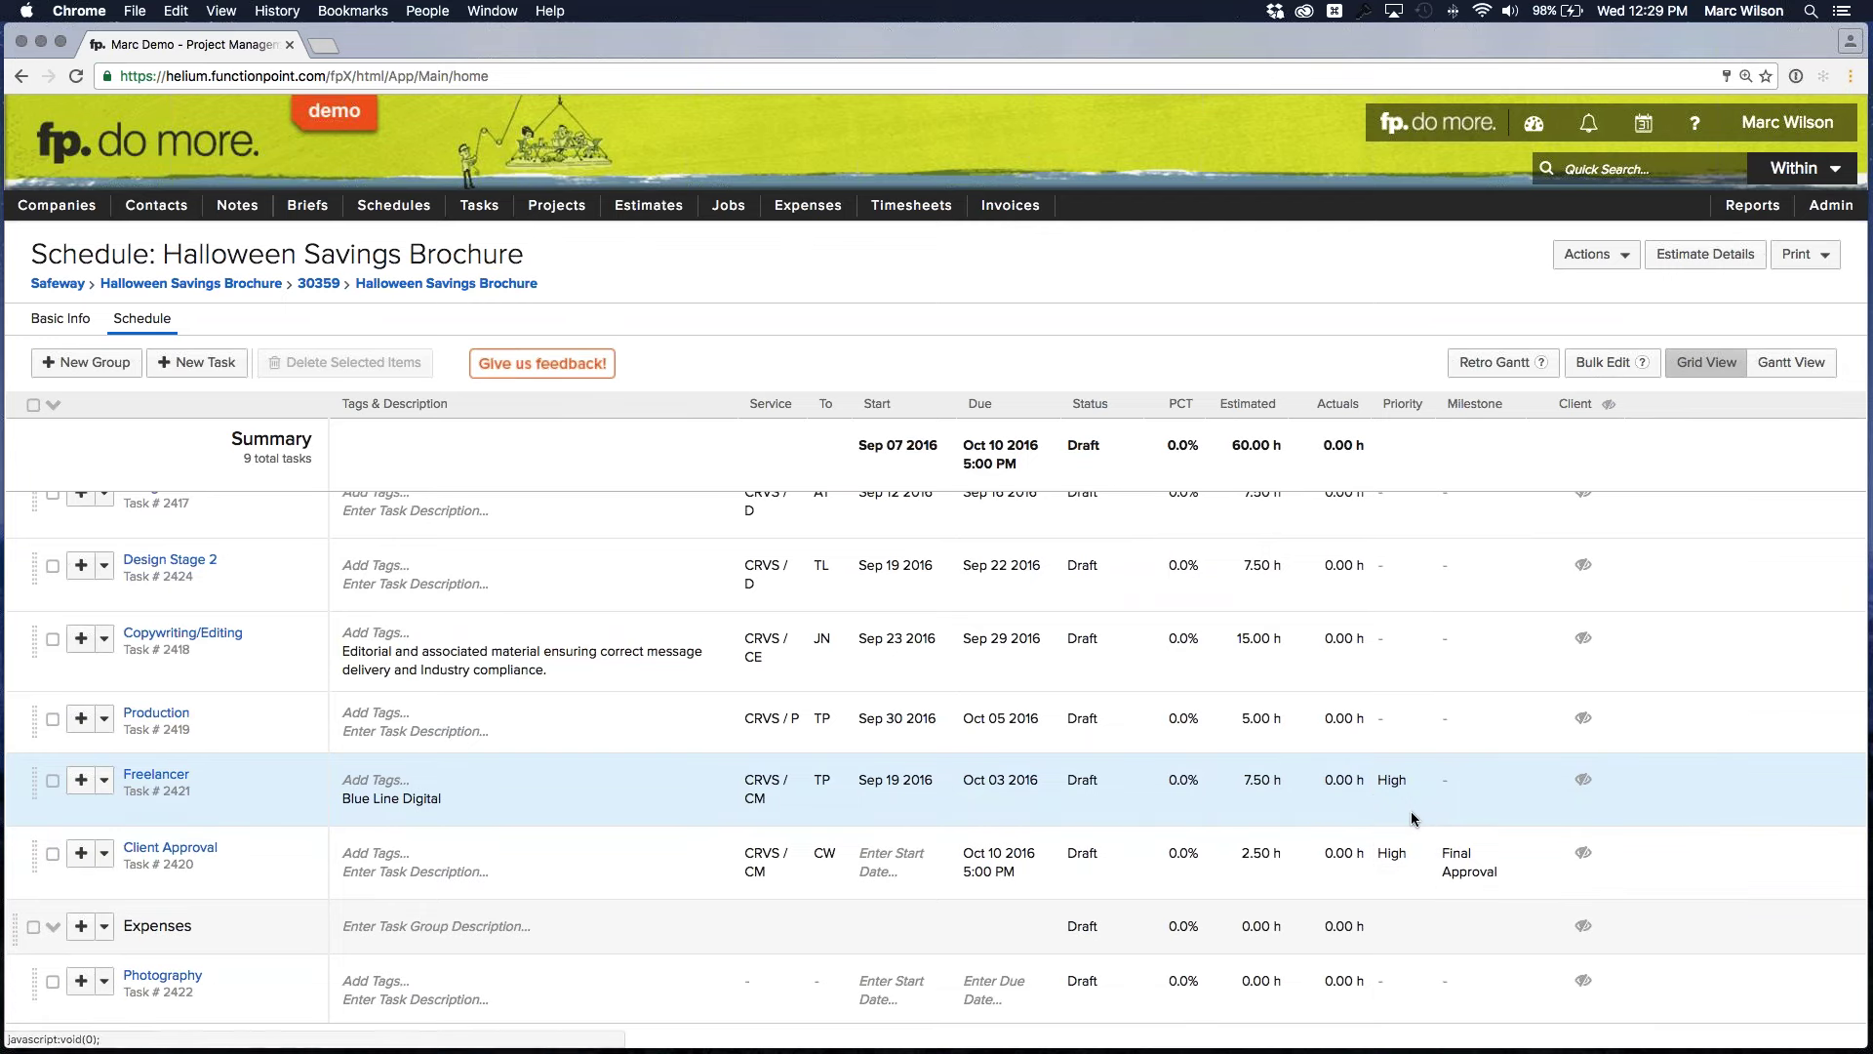
scroll(1391, 799, "down", 2)
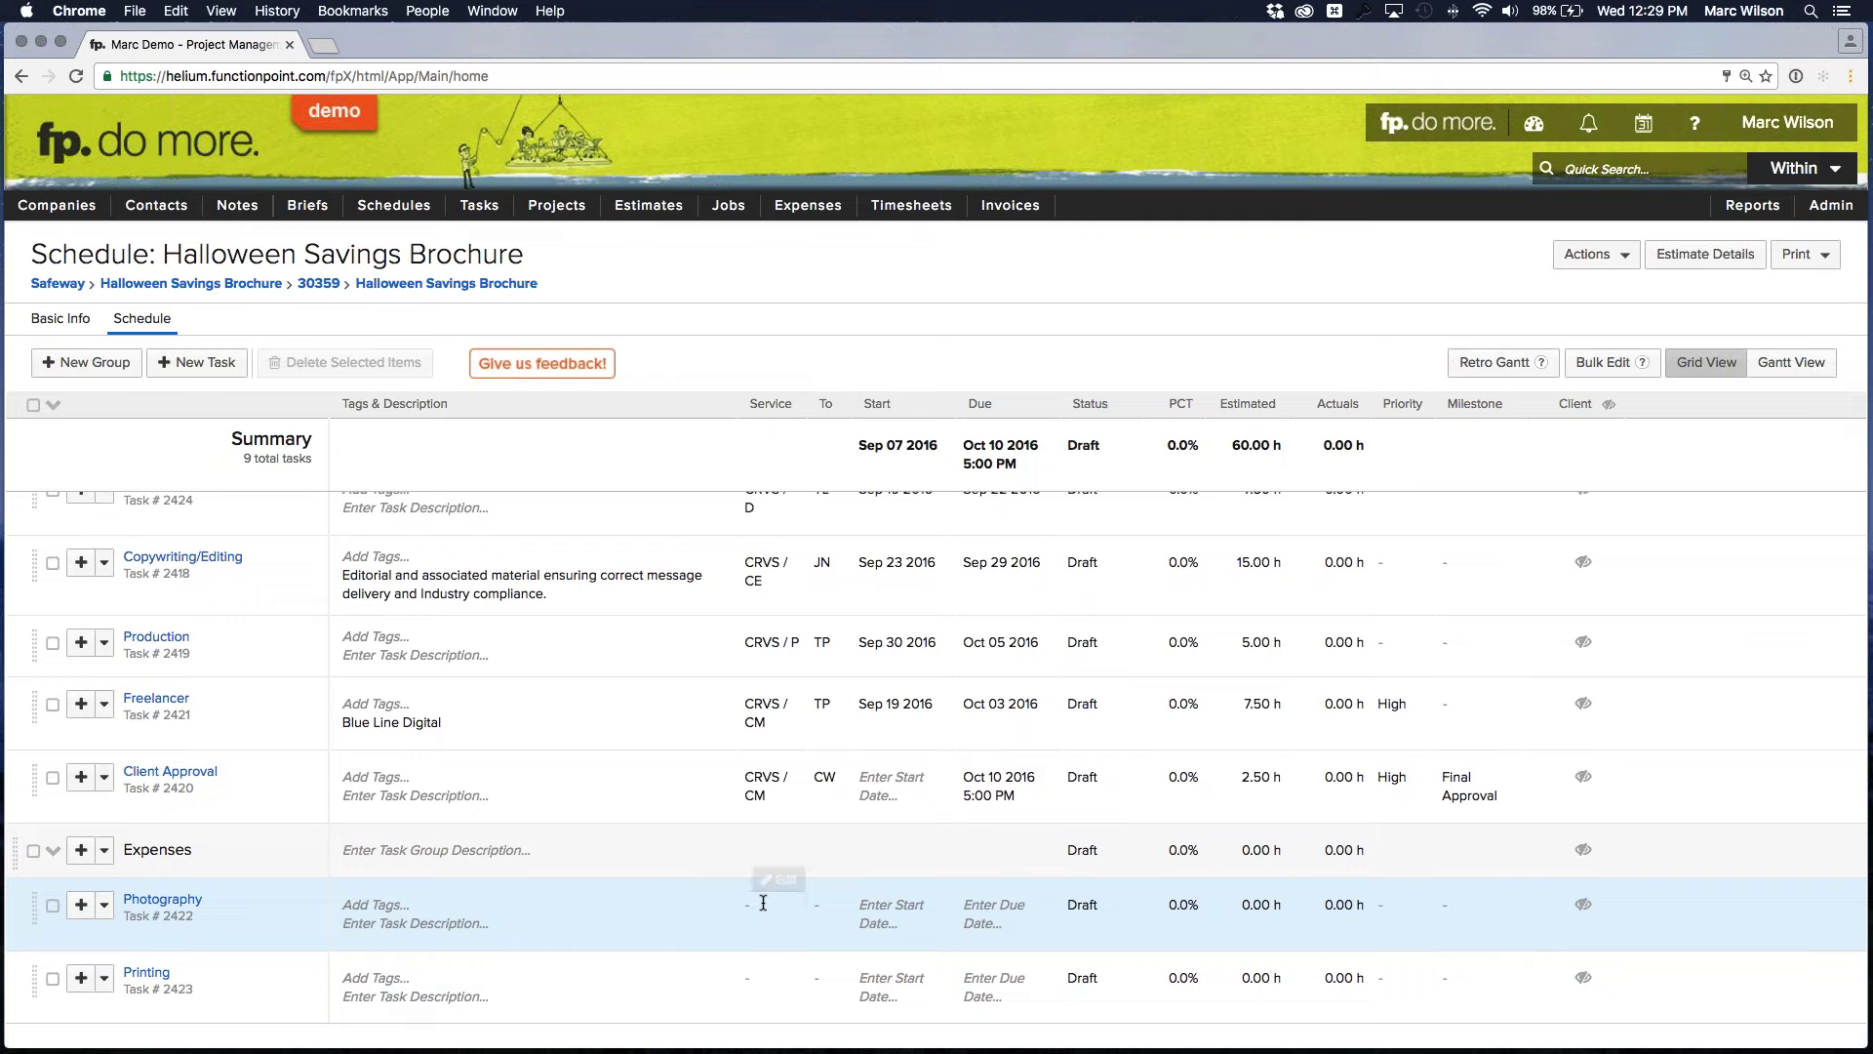
Change the Photography and Printing services to Production (CRVS / P), saving each
left_click(766, 901)
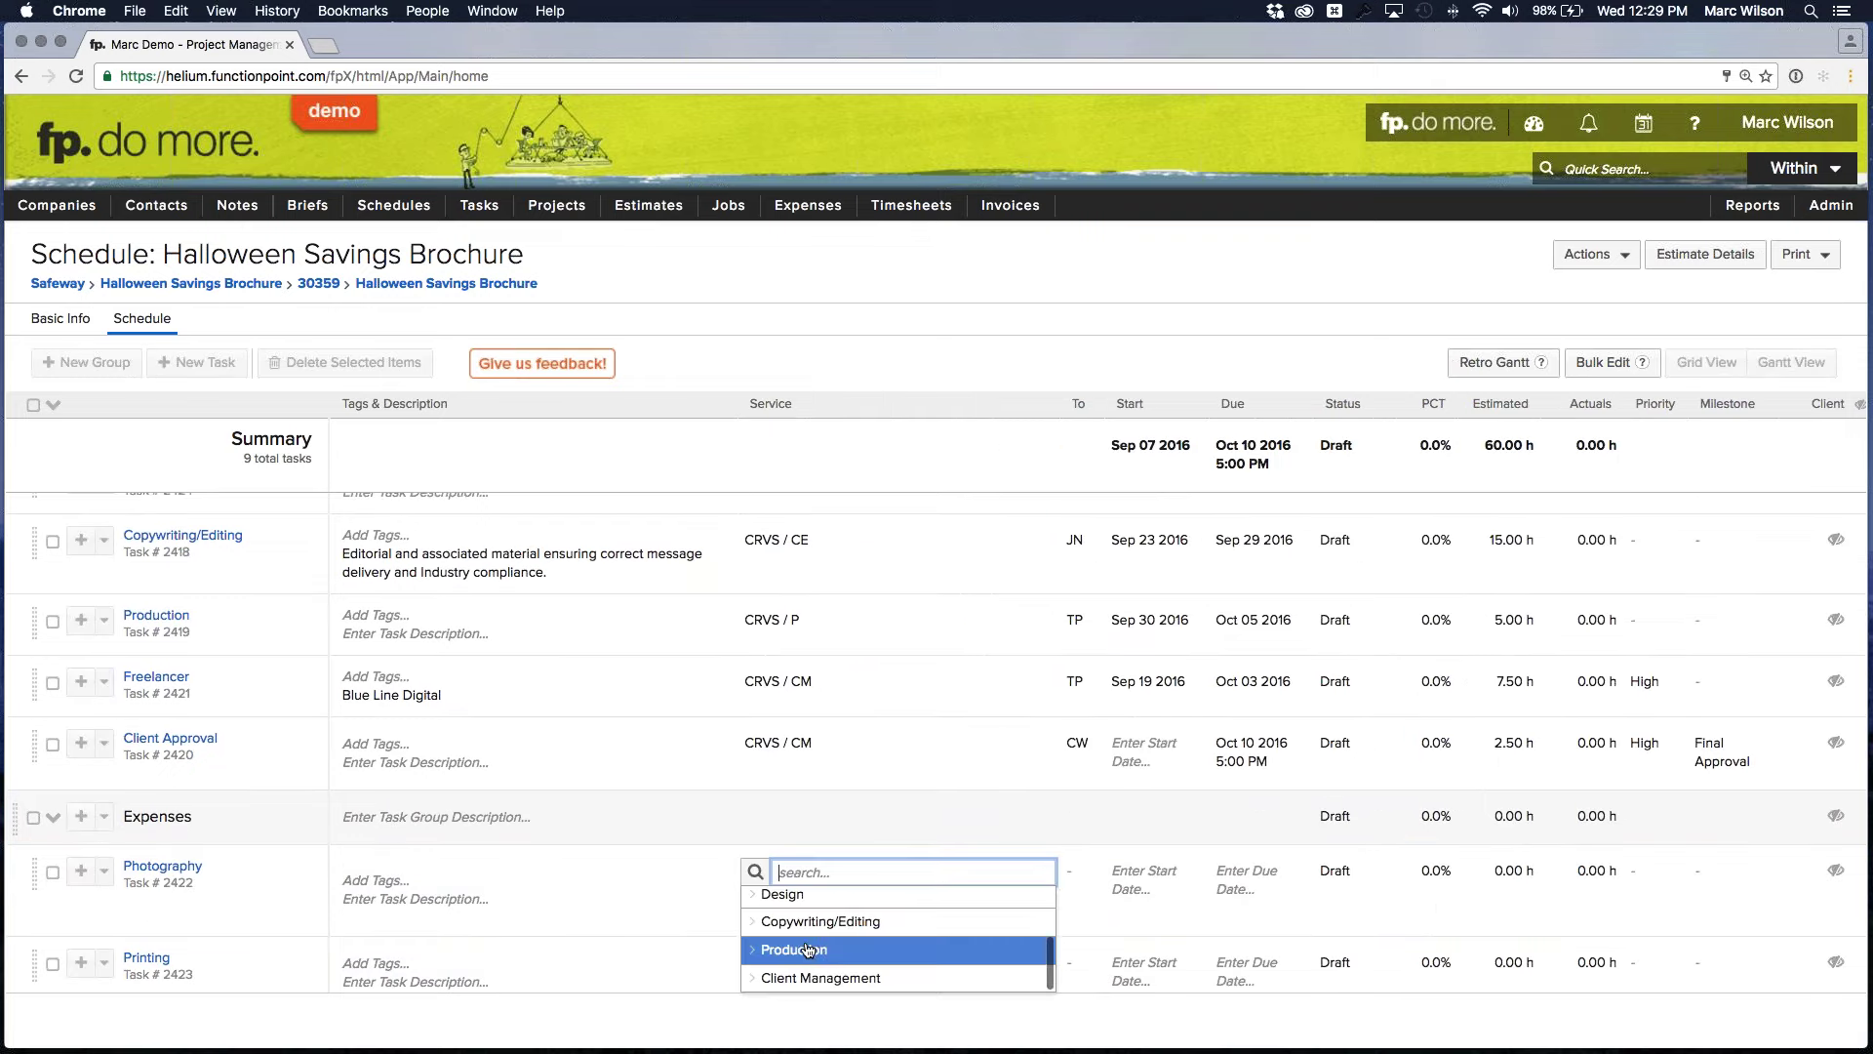
left_click(802, 950)
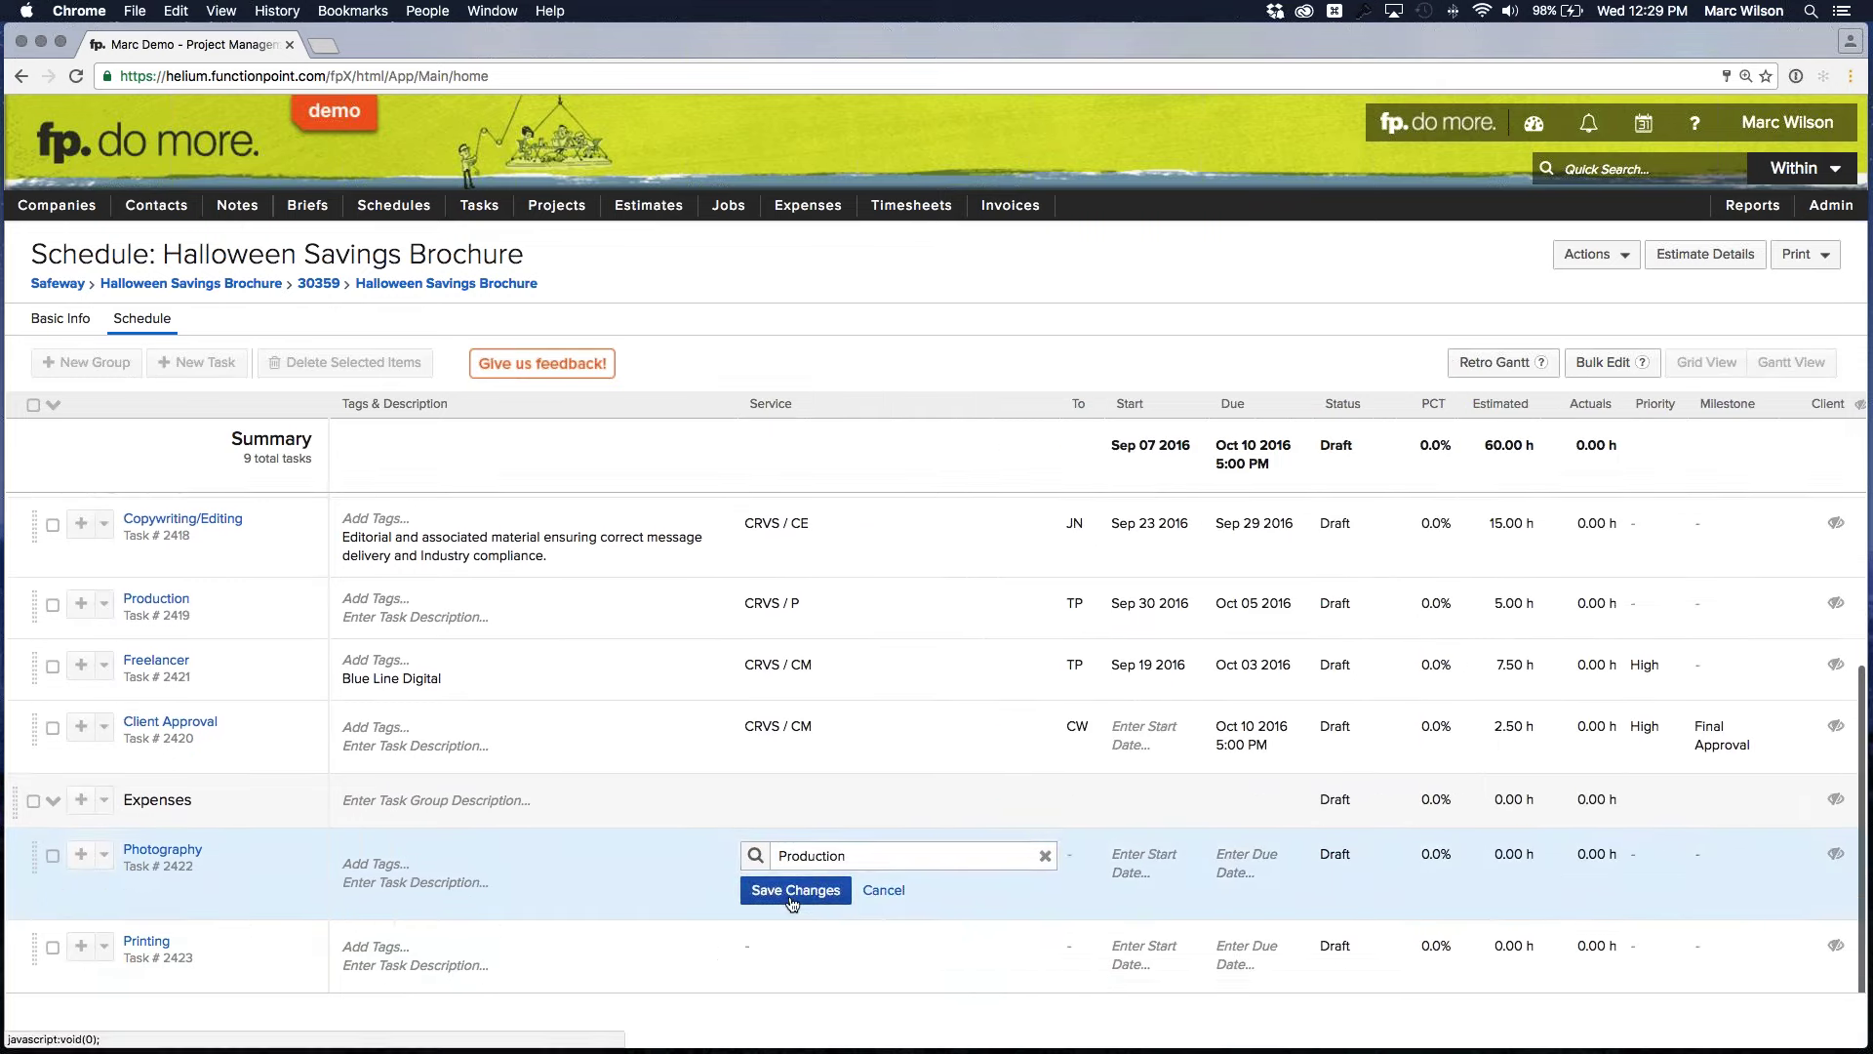
left_click(793, 888)
left_click(757, 976)
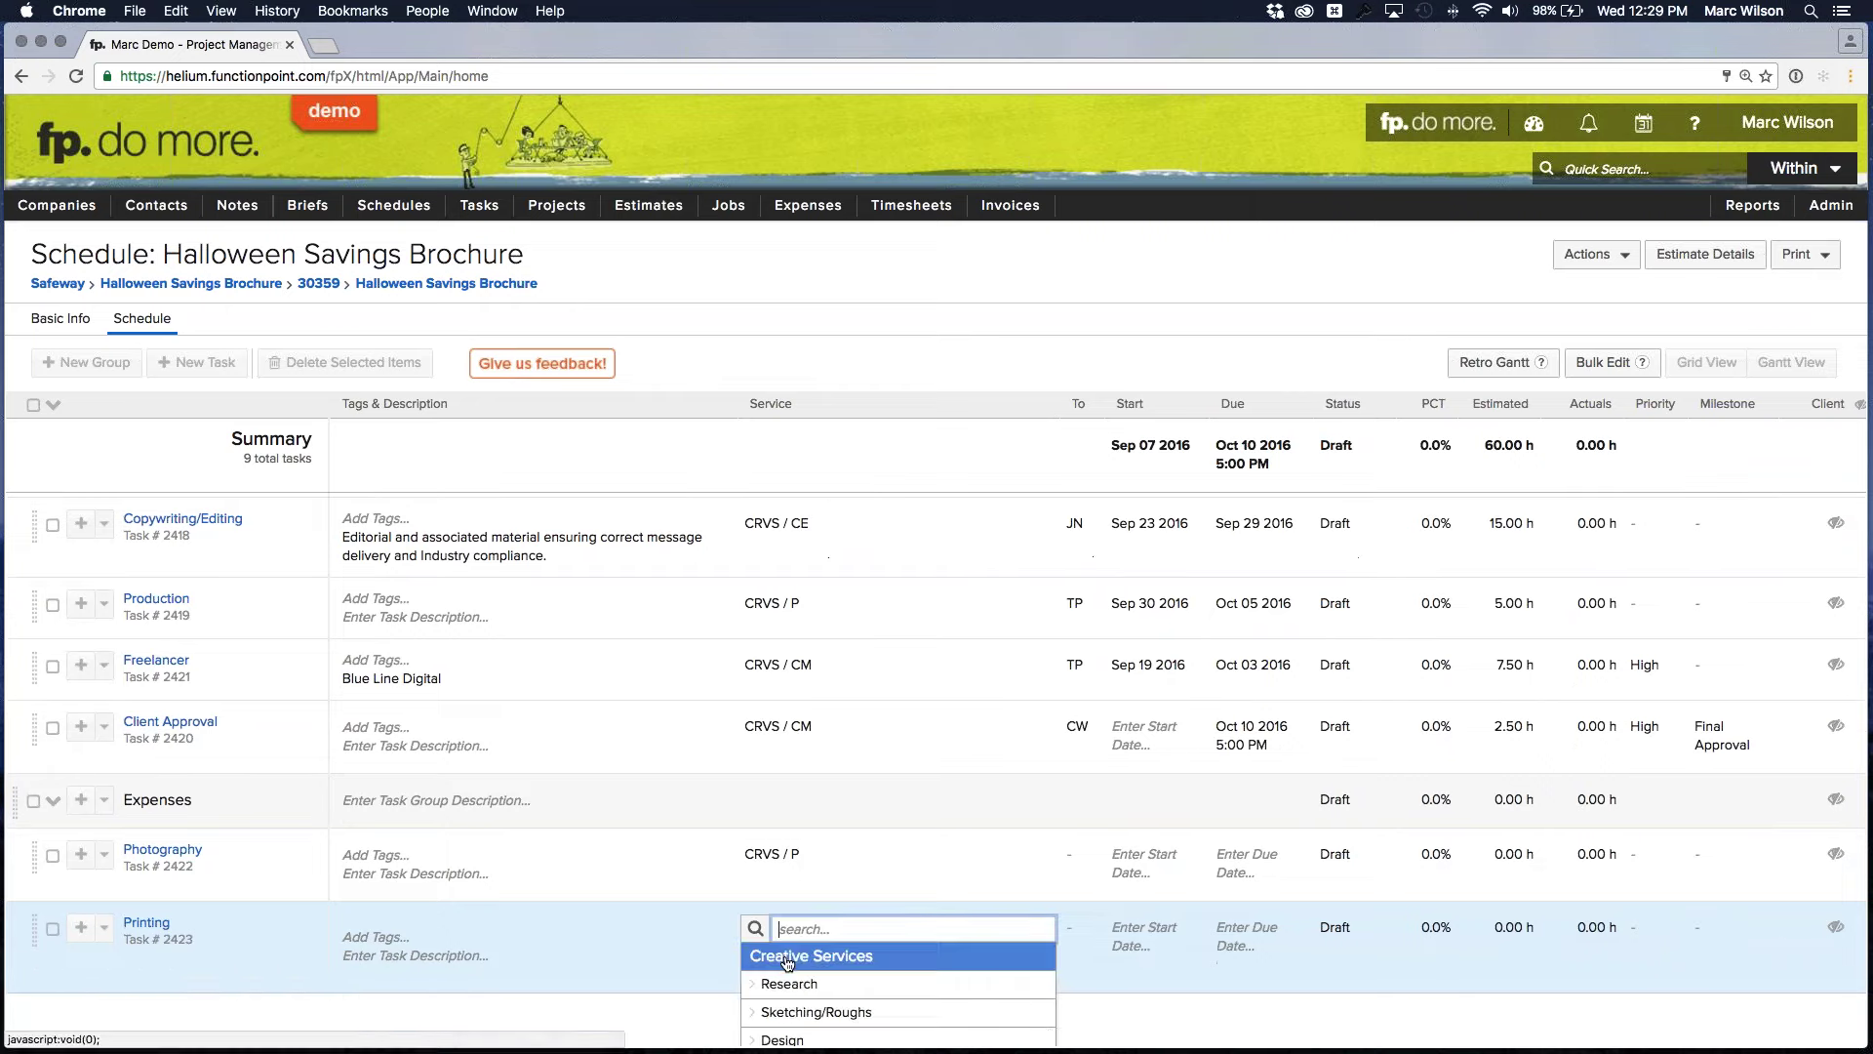
scroll(817, 966, "down", 3)
left_click(811, 1010)
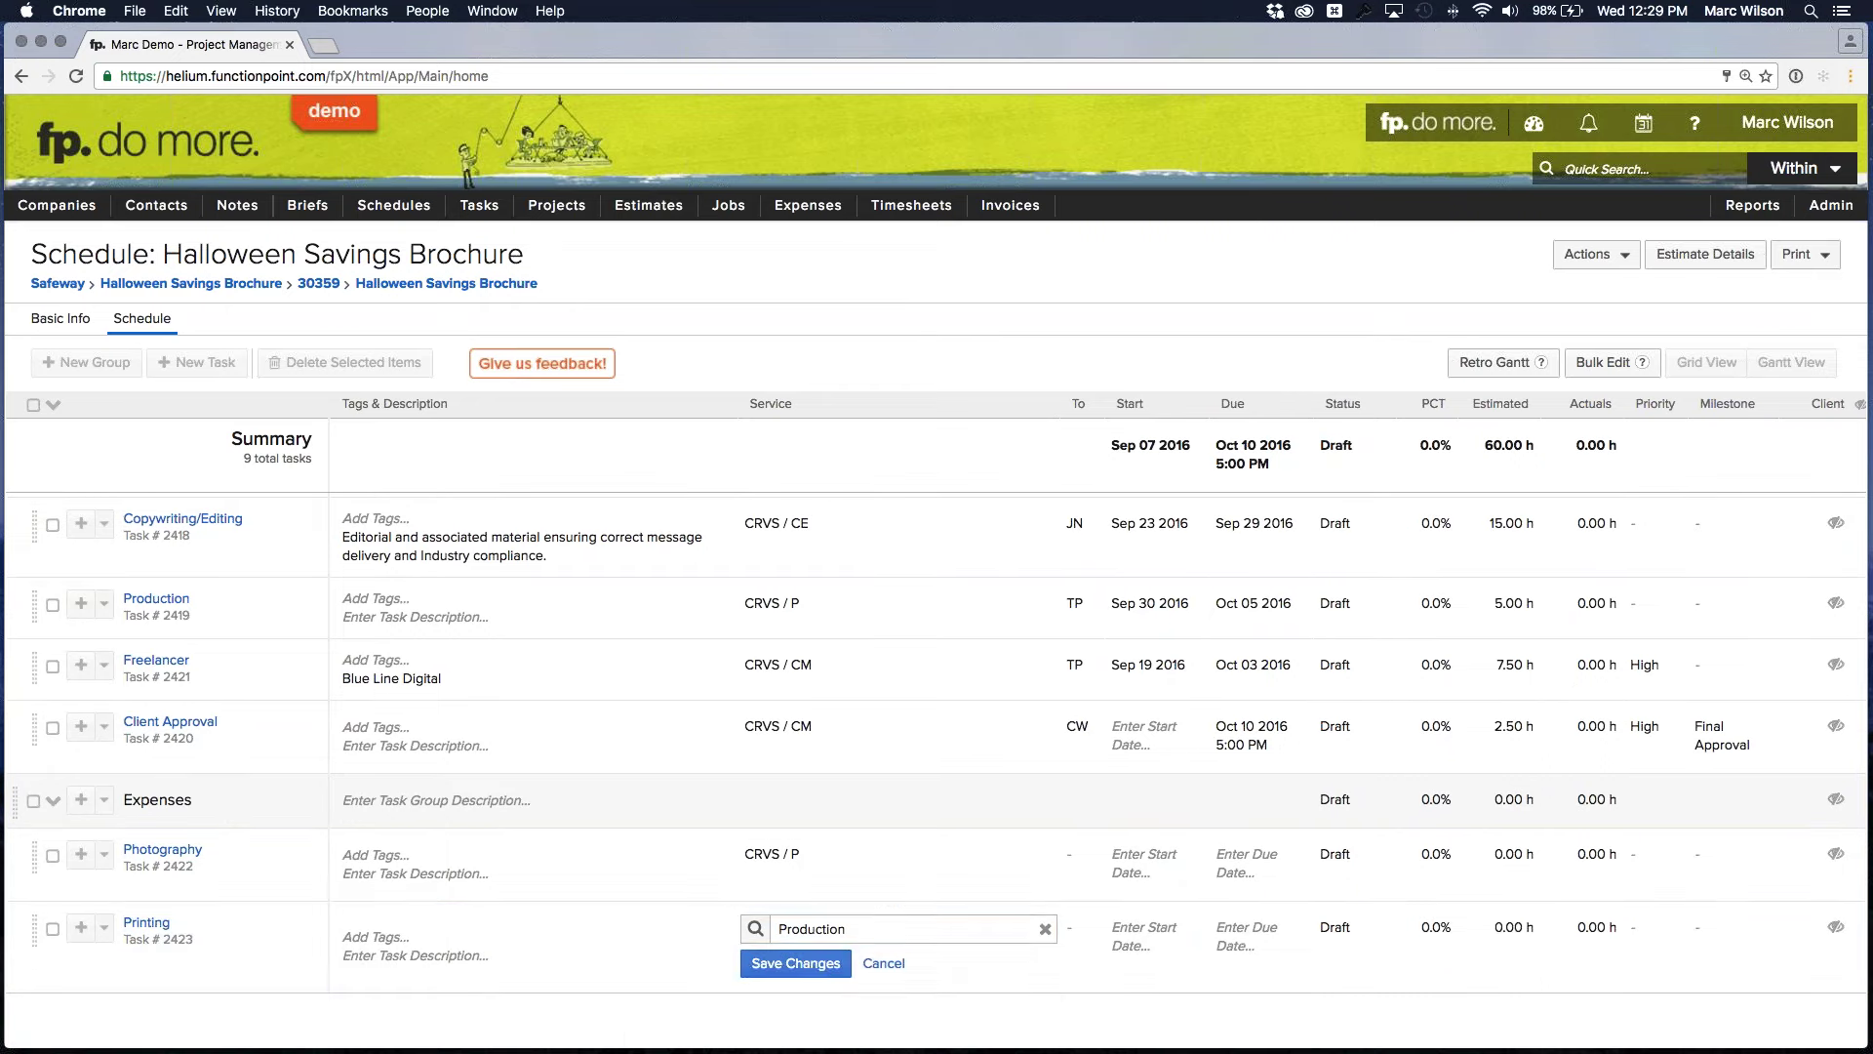
left_click(795, 964)
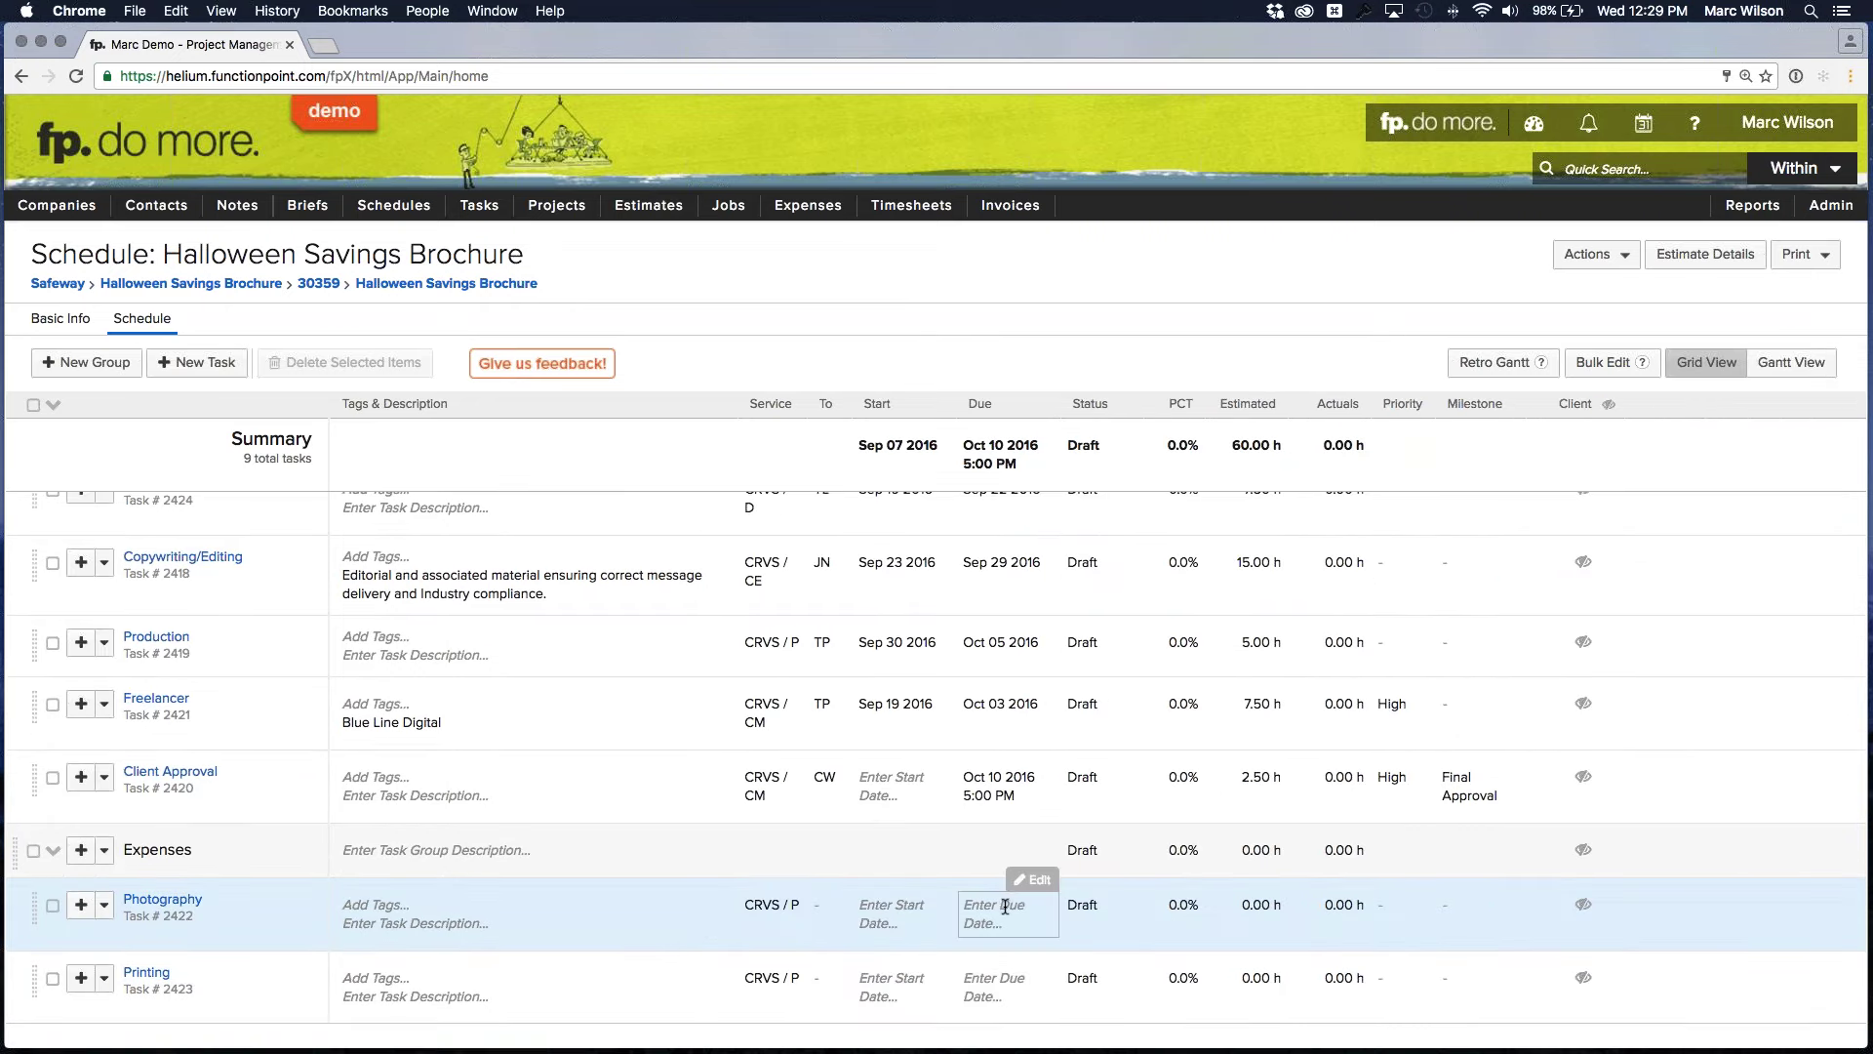
Set Oct 13 2016 due dates on the Photography and Printing tasks
left_click(1006, 906)
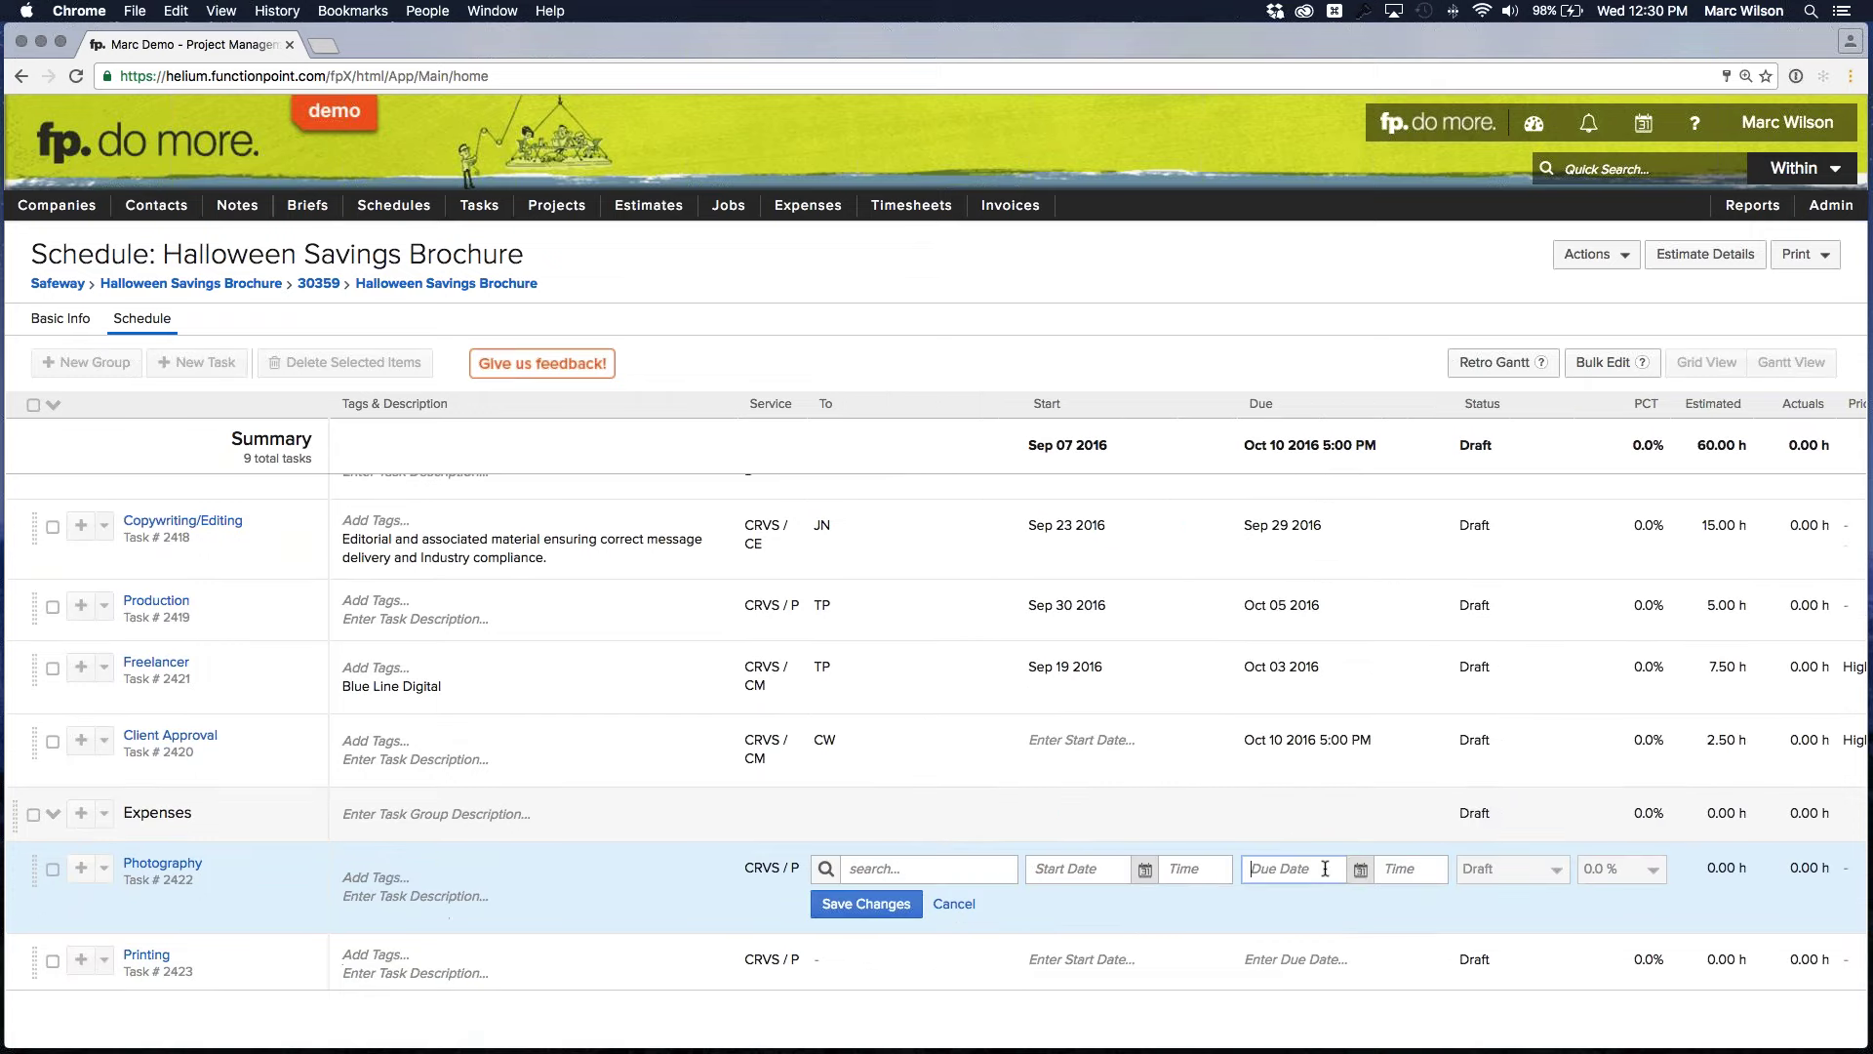
left_click(1359, 870)
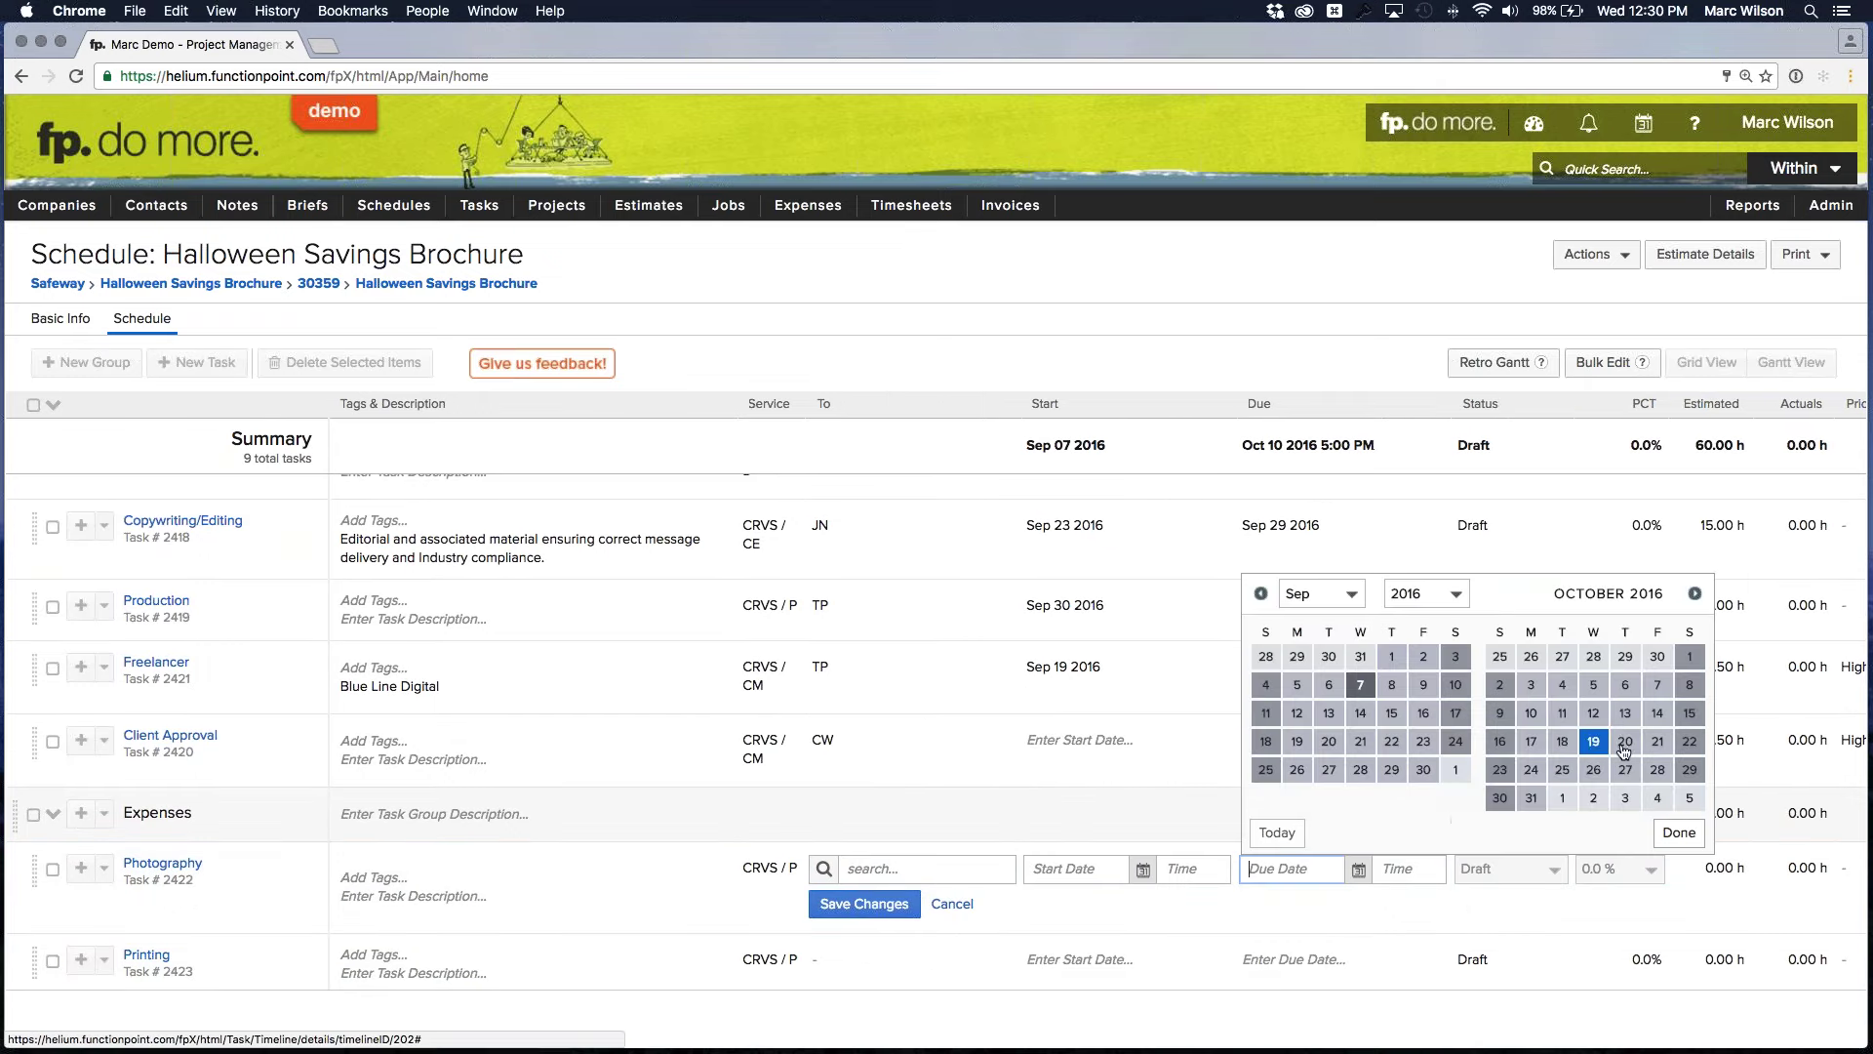
left_click(1625, 714)
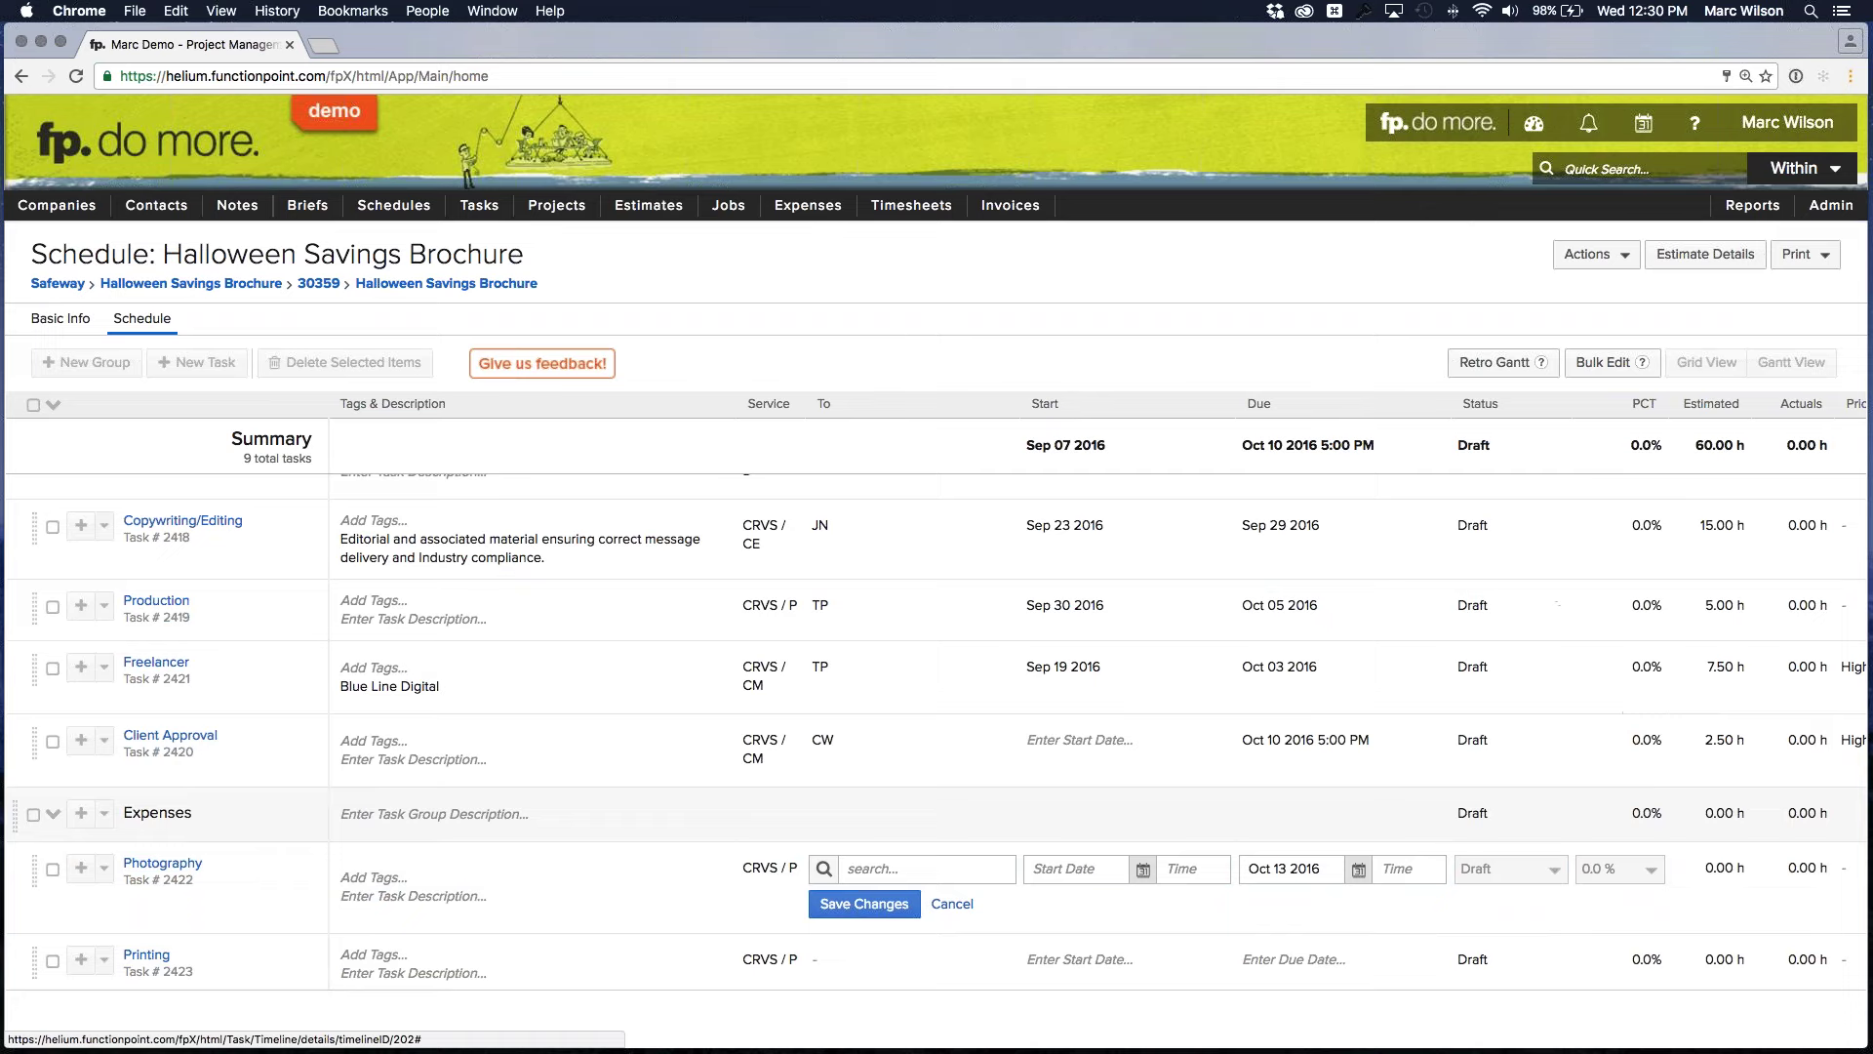
left_click(1302, 959)
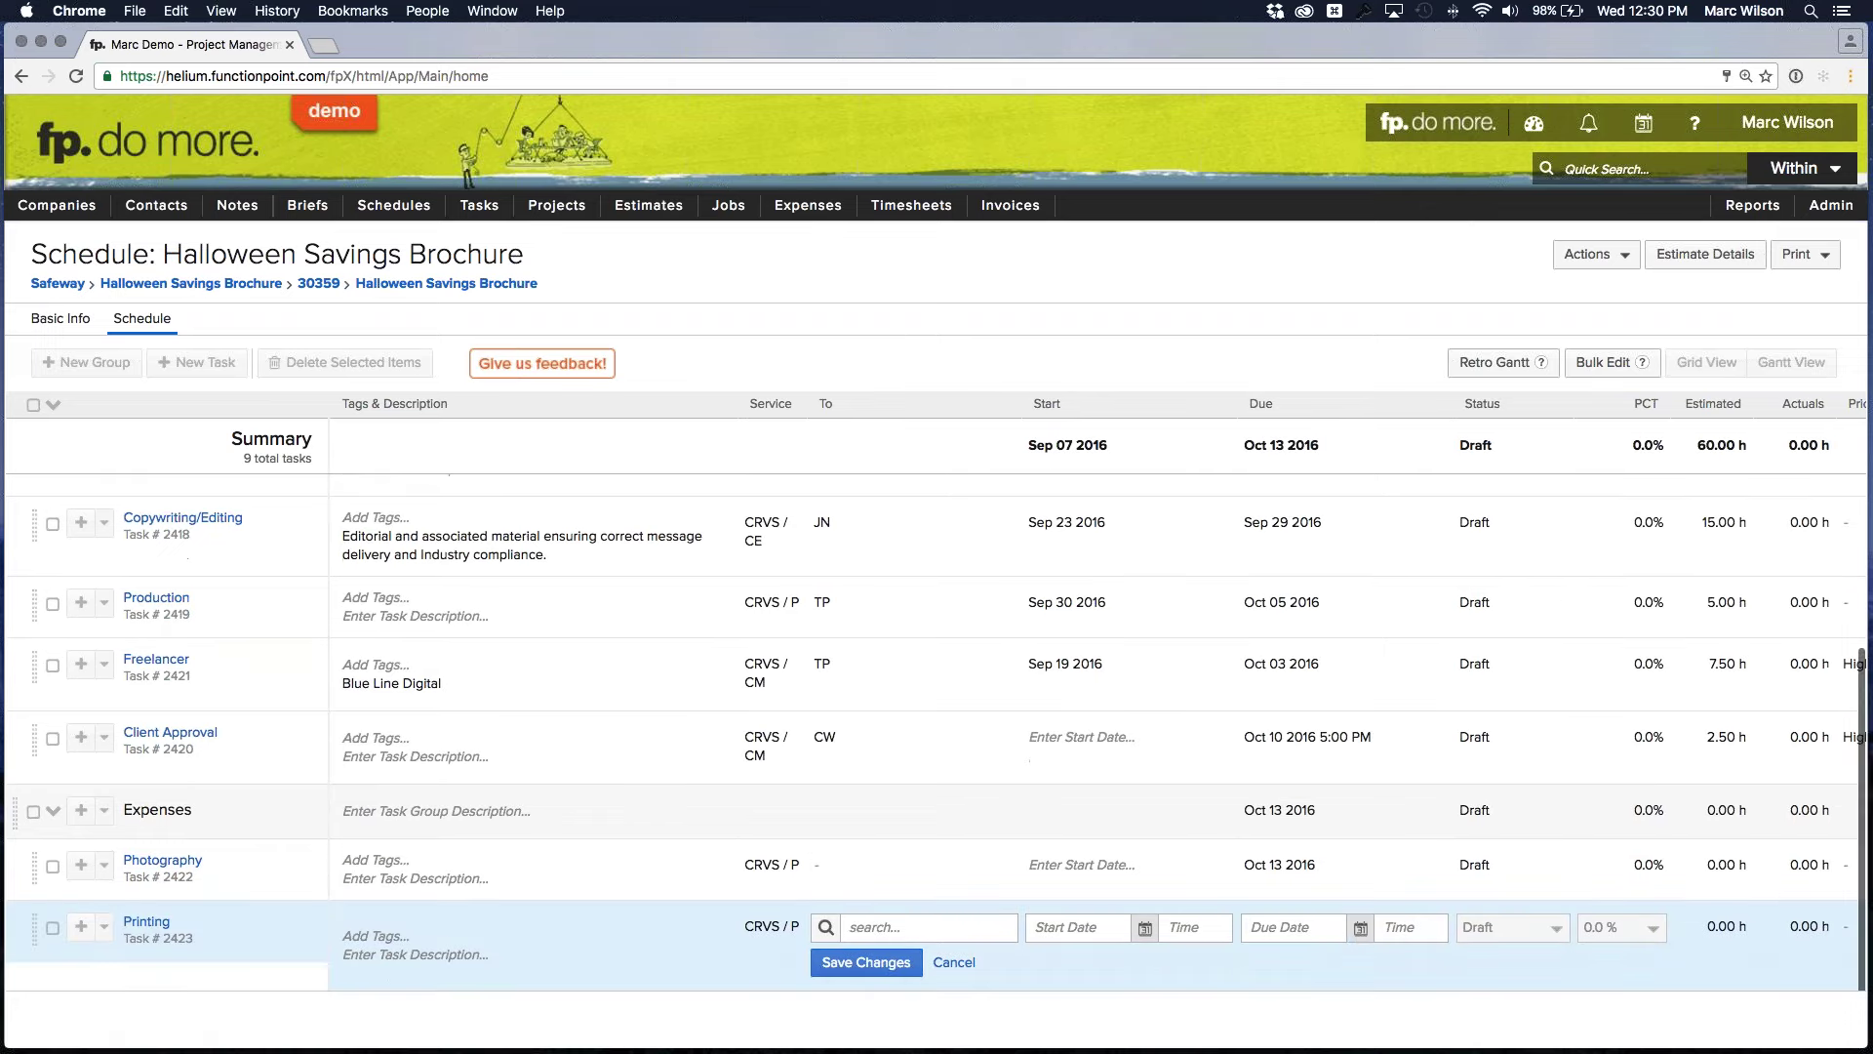
left_click(1359, 927)
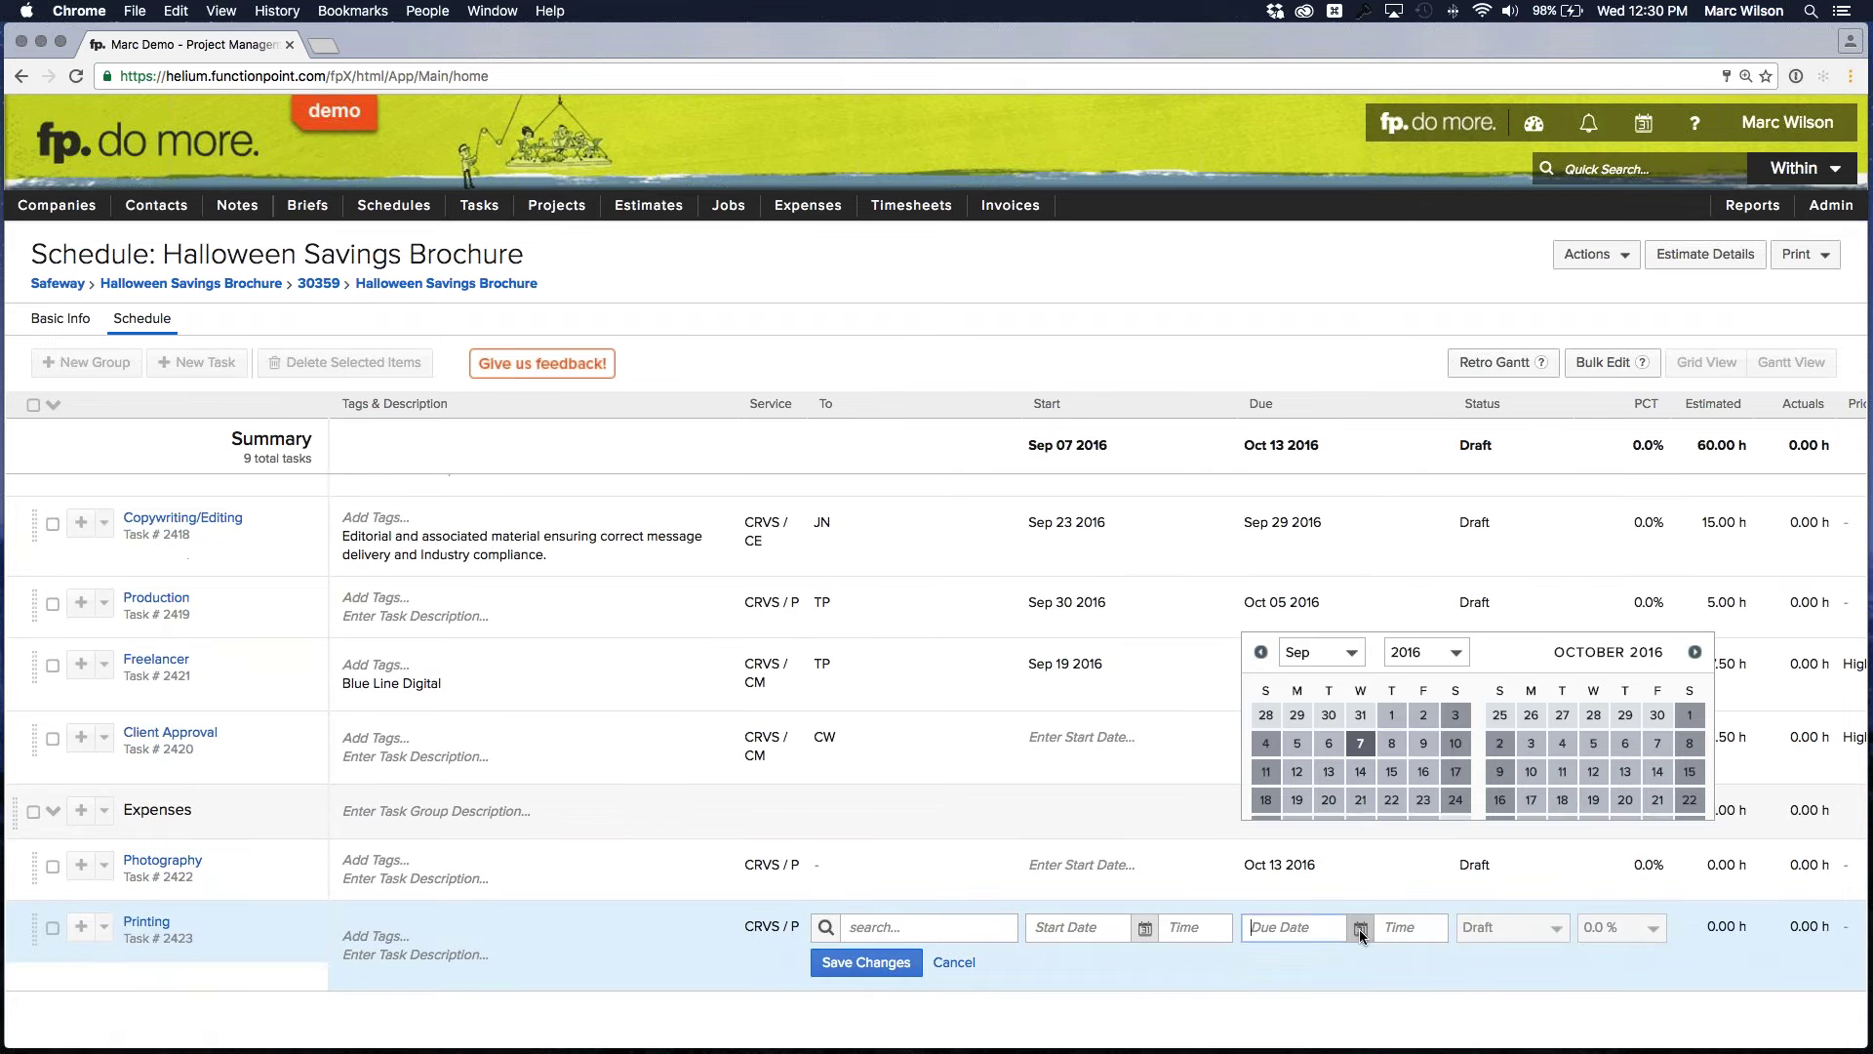
left_click(1626, 771)
left_click(1269, 867)
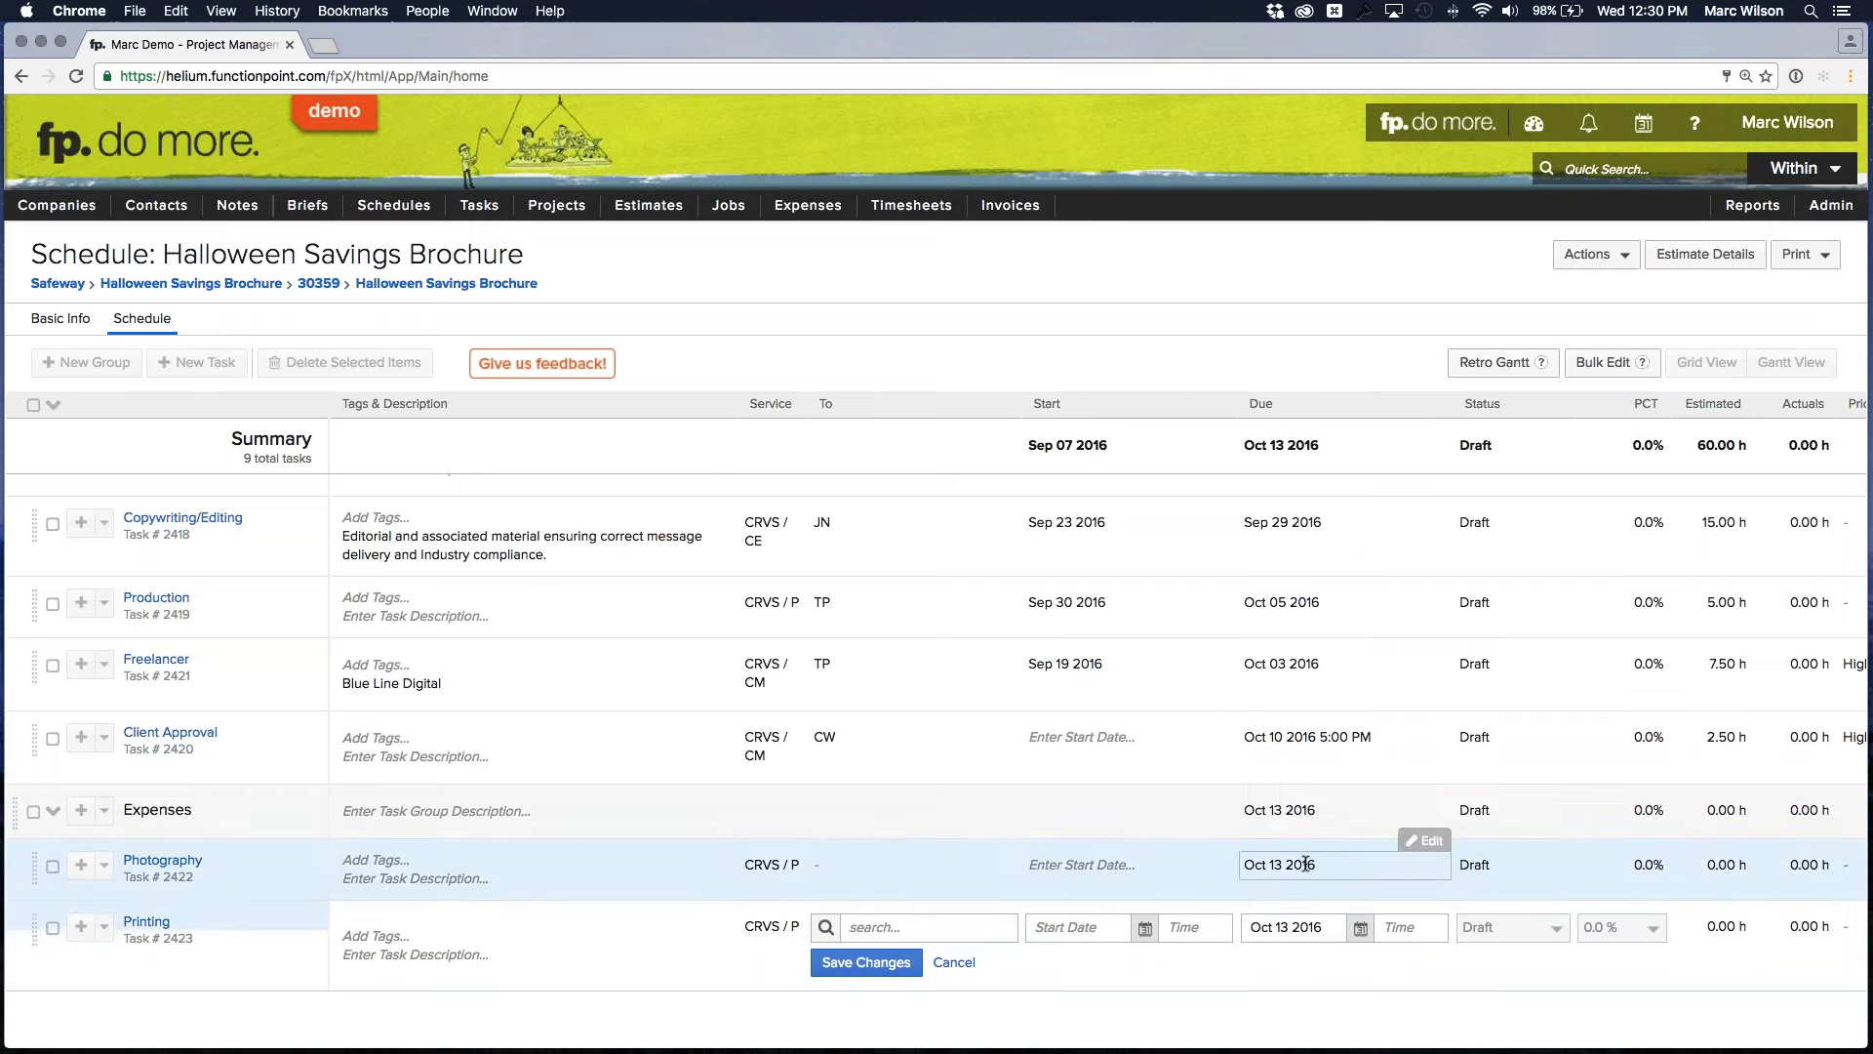
Change Photography's due date to Sep 29 2016 and bring up its assignee list
left_click(1361, 886)
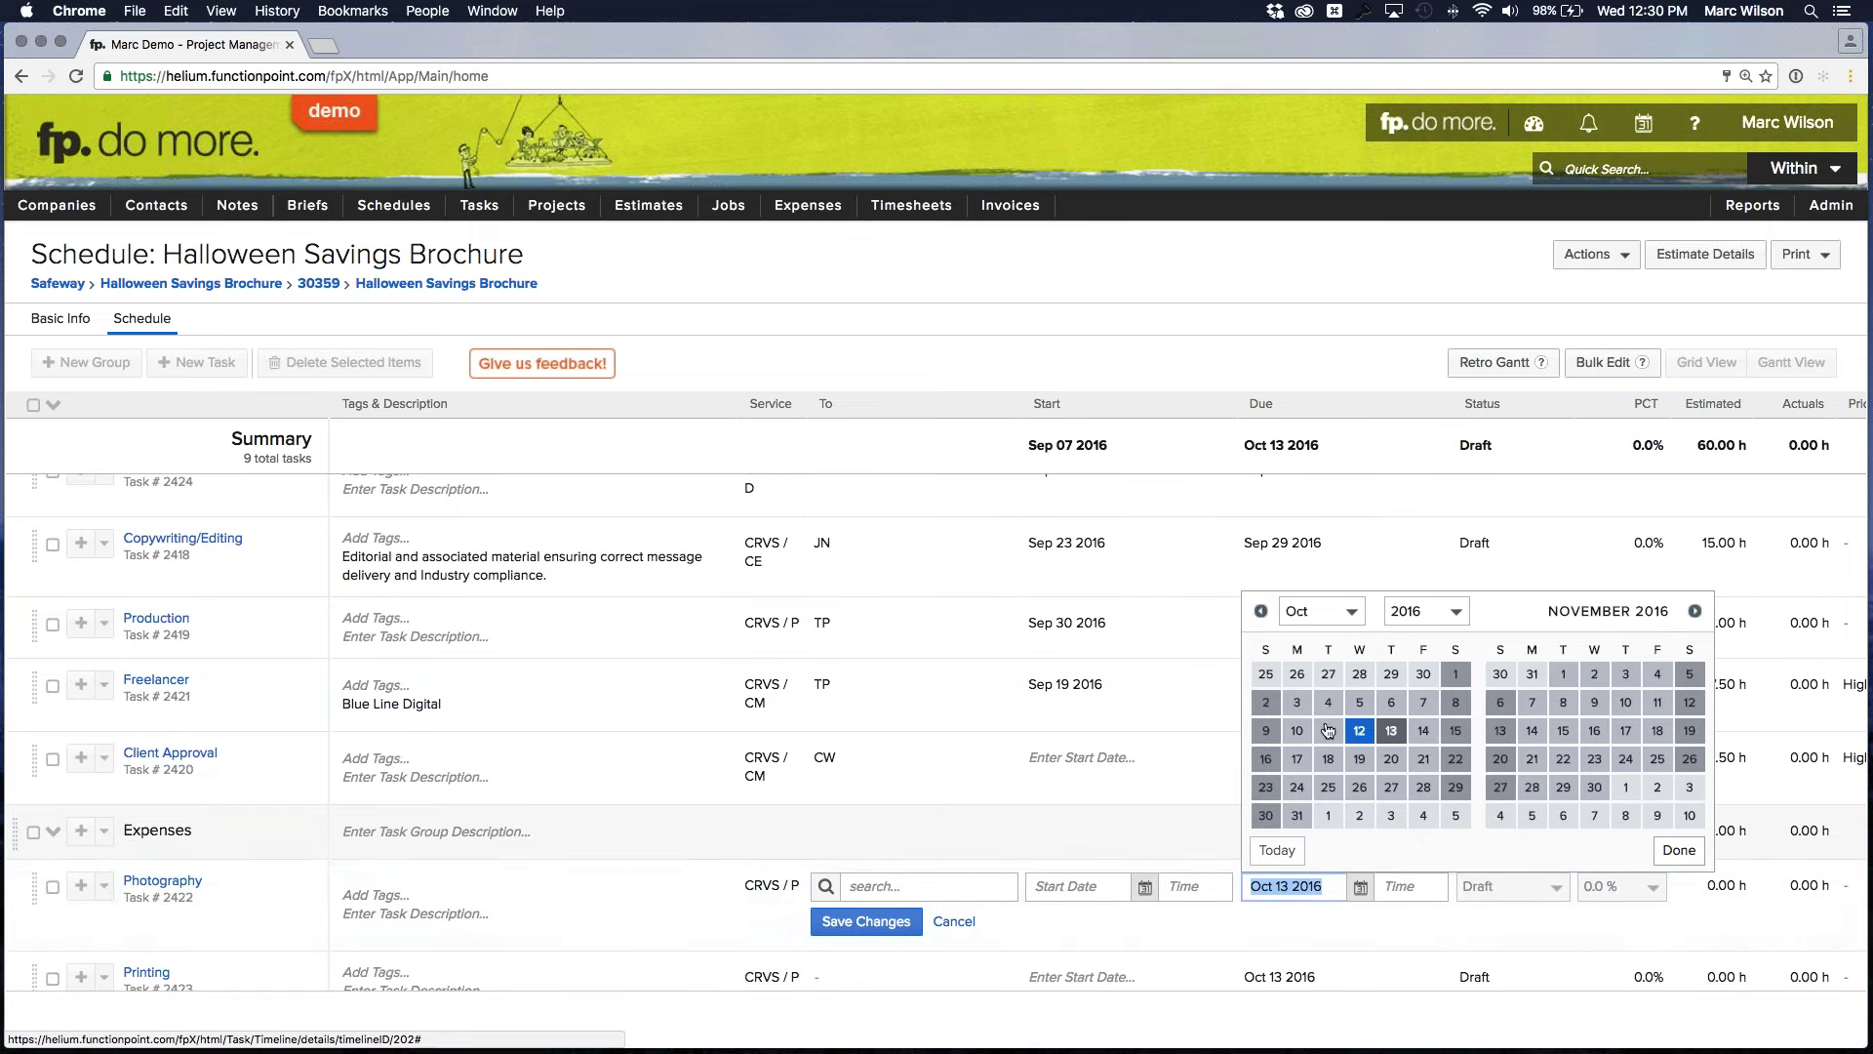
left_click(1391, 674)
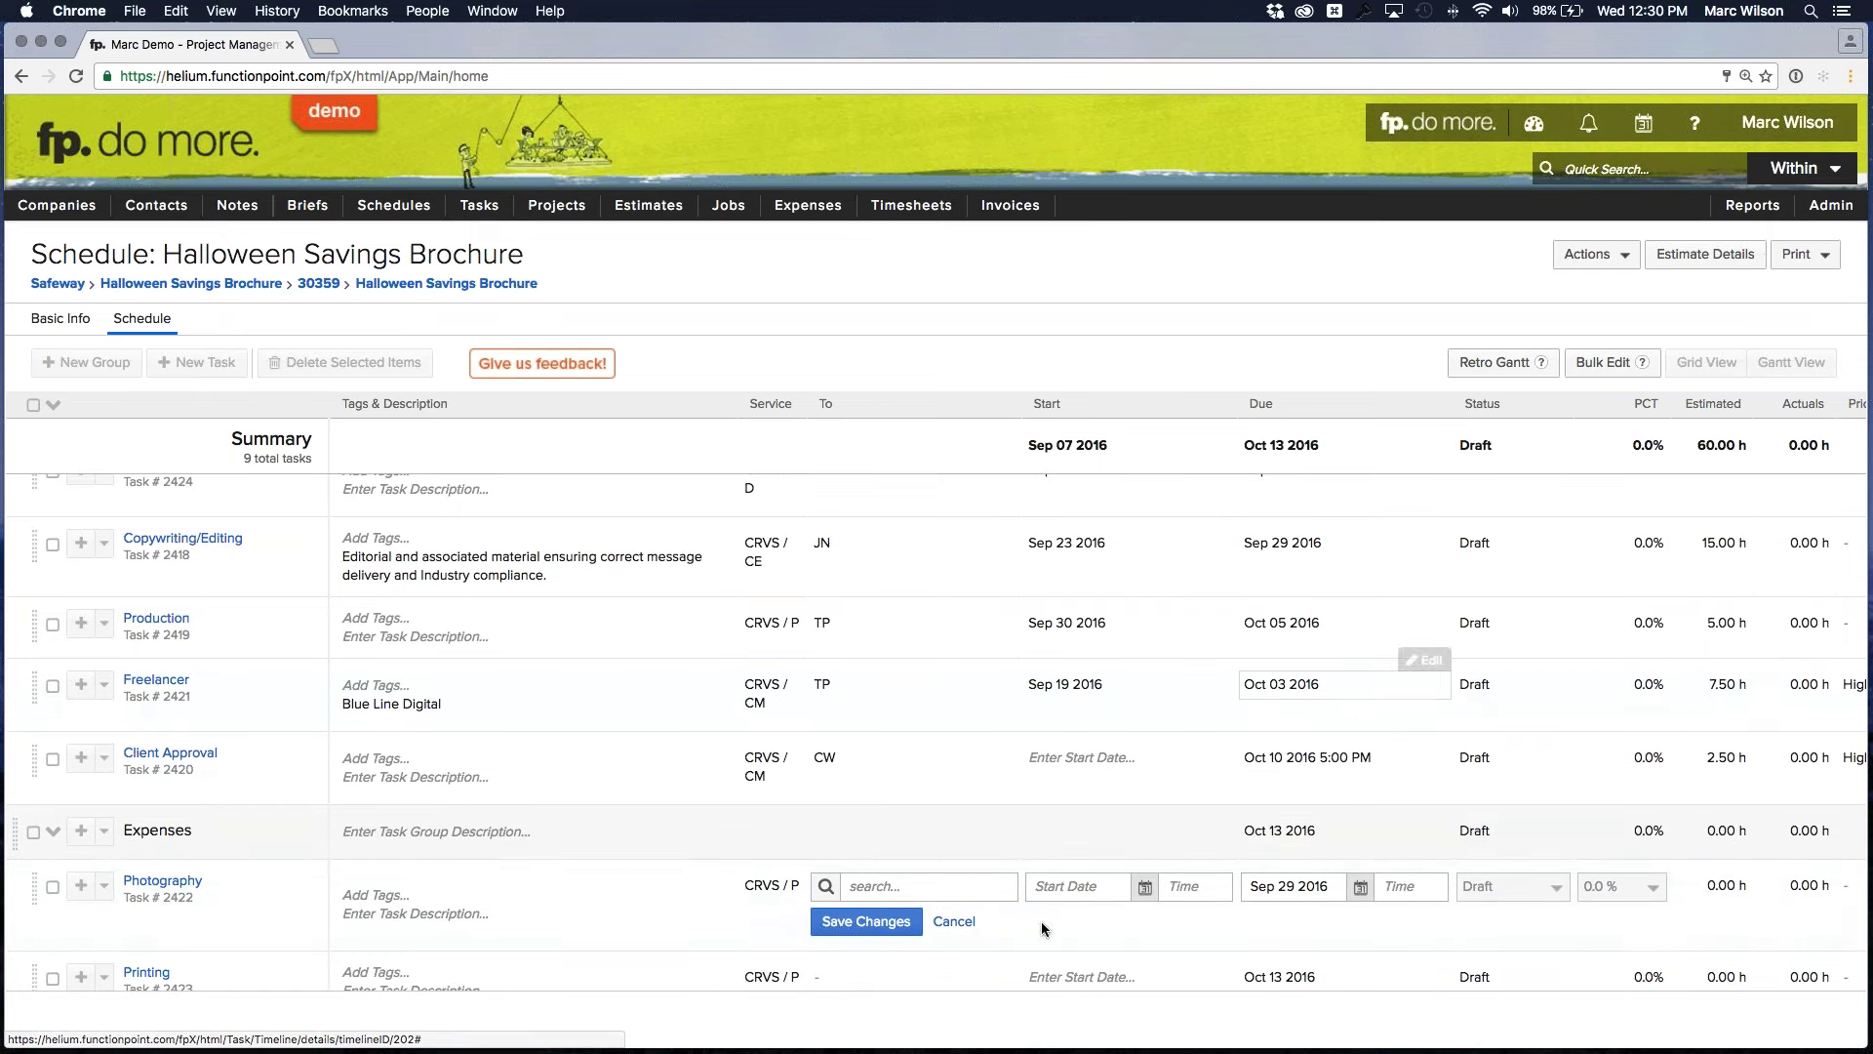
scroll(1048, 919, "down", 1)
left_click(878, 865)
scroll(914, 937, "down", 5)
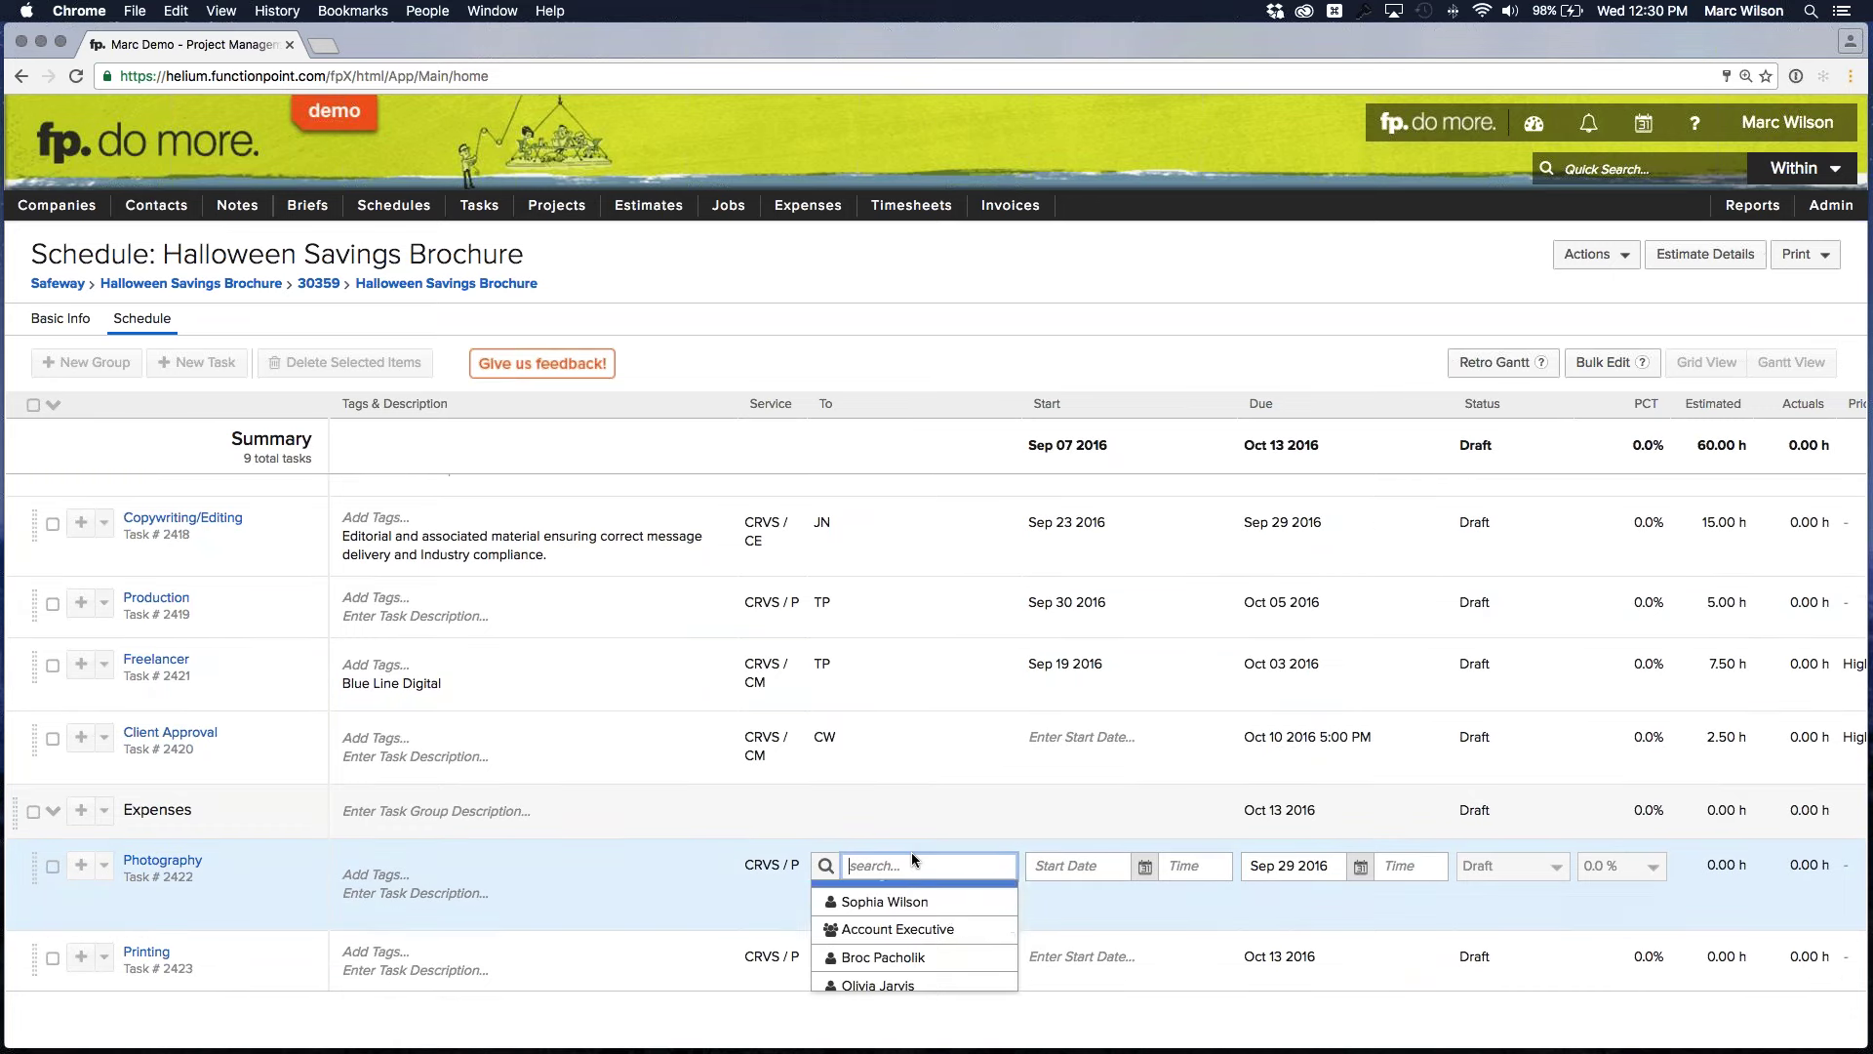
Assign Photography to the team member and save it with the Sep 29 due date
type("tru")
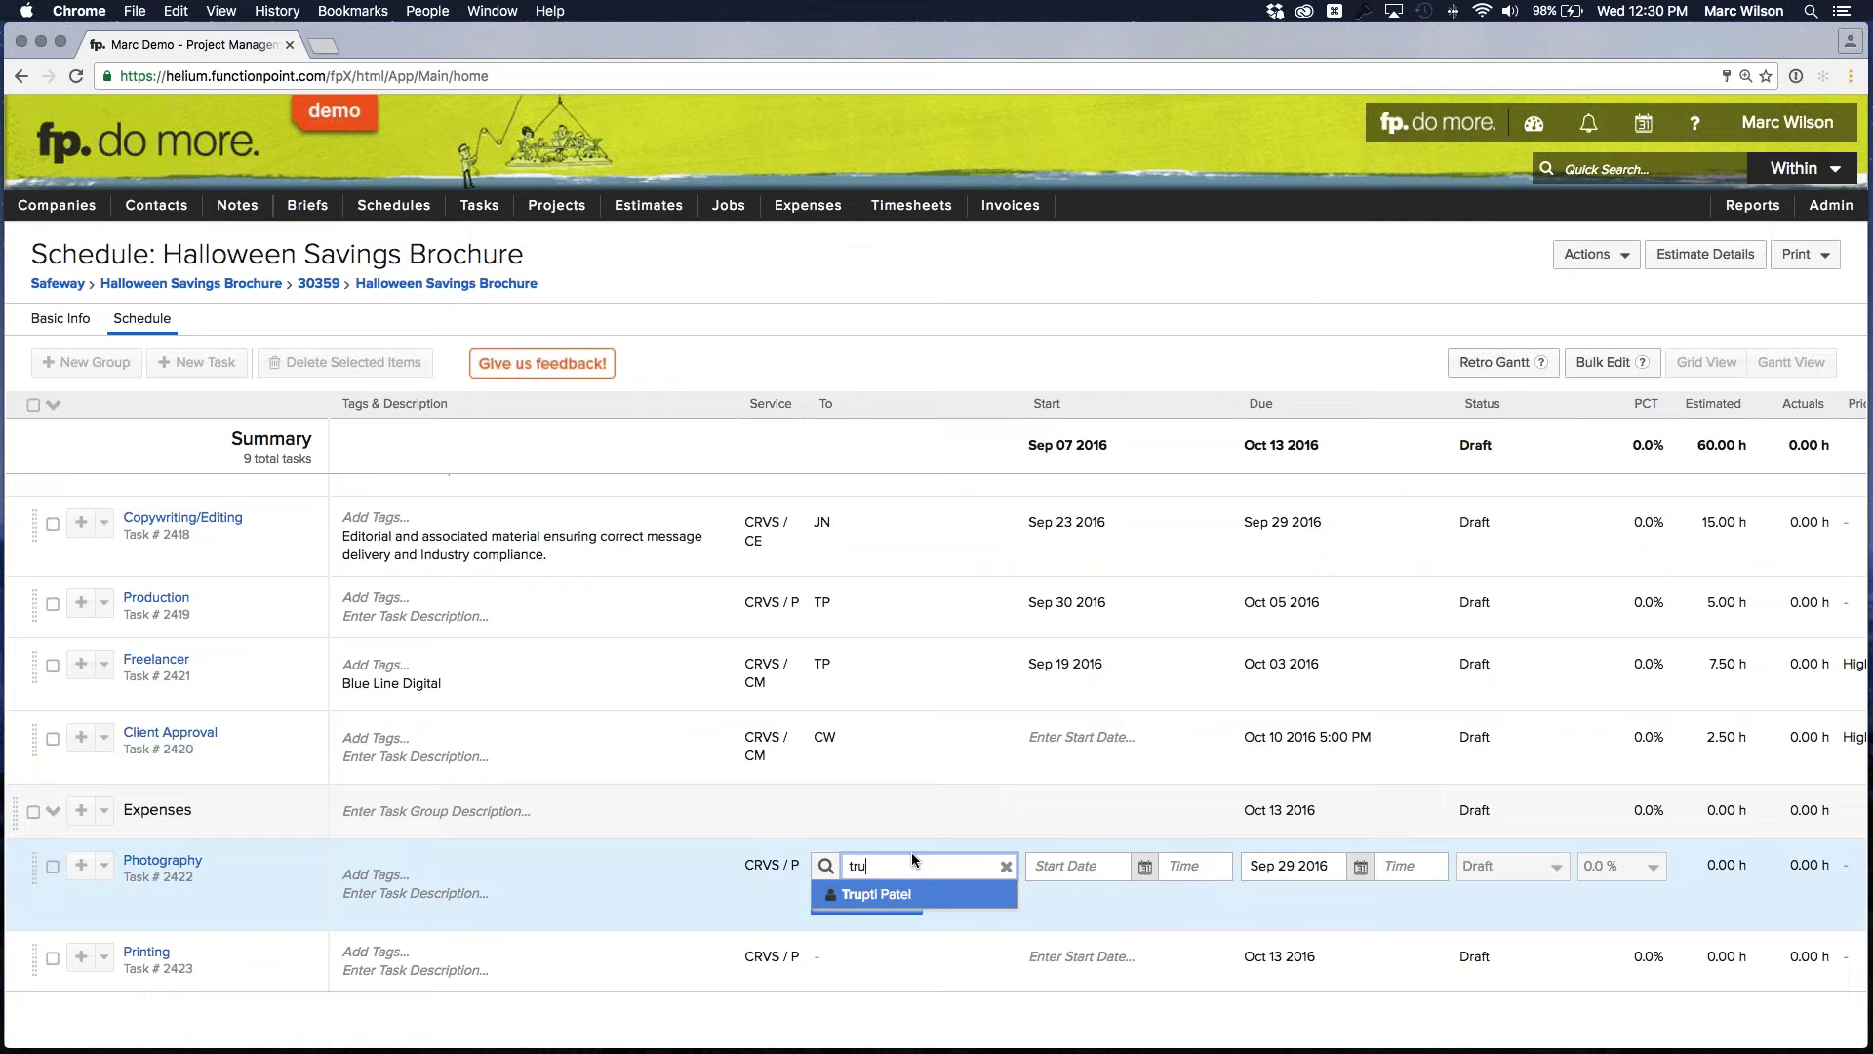
left_click(882, 895)
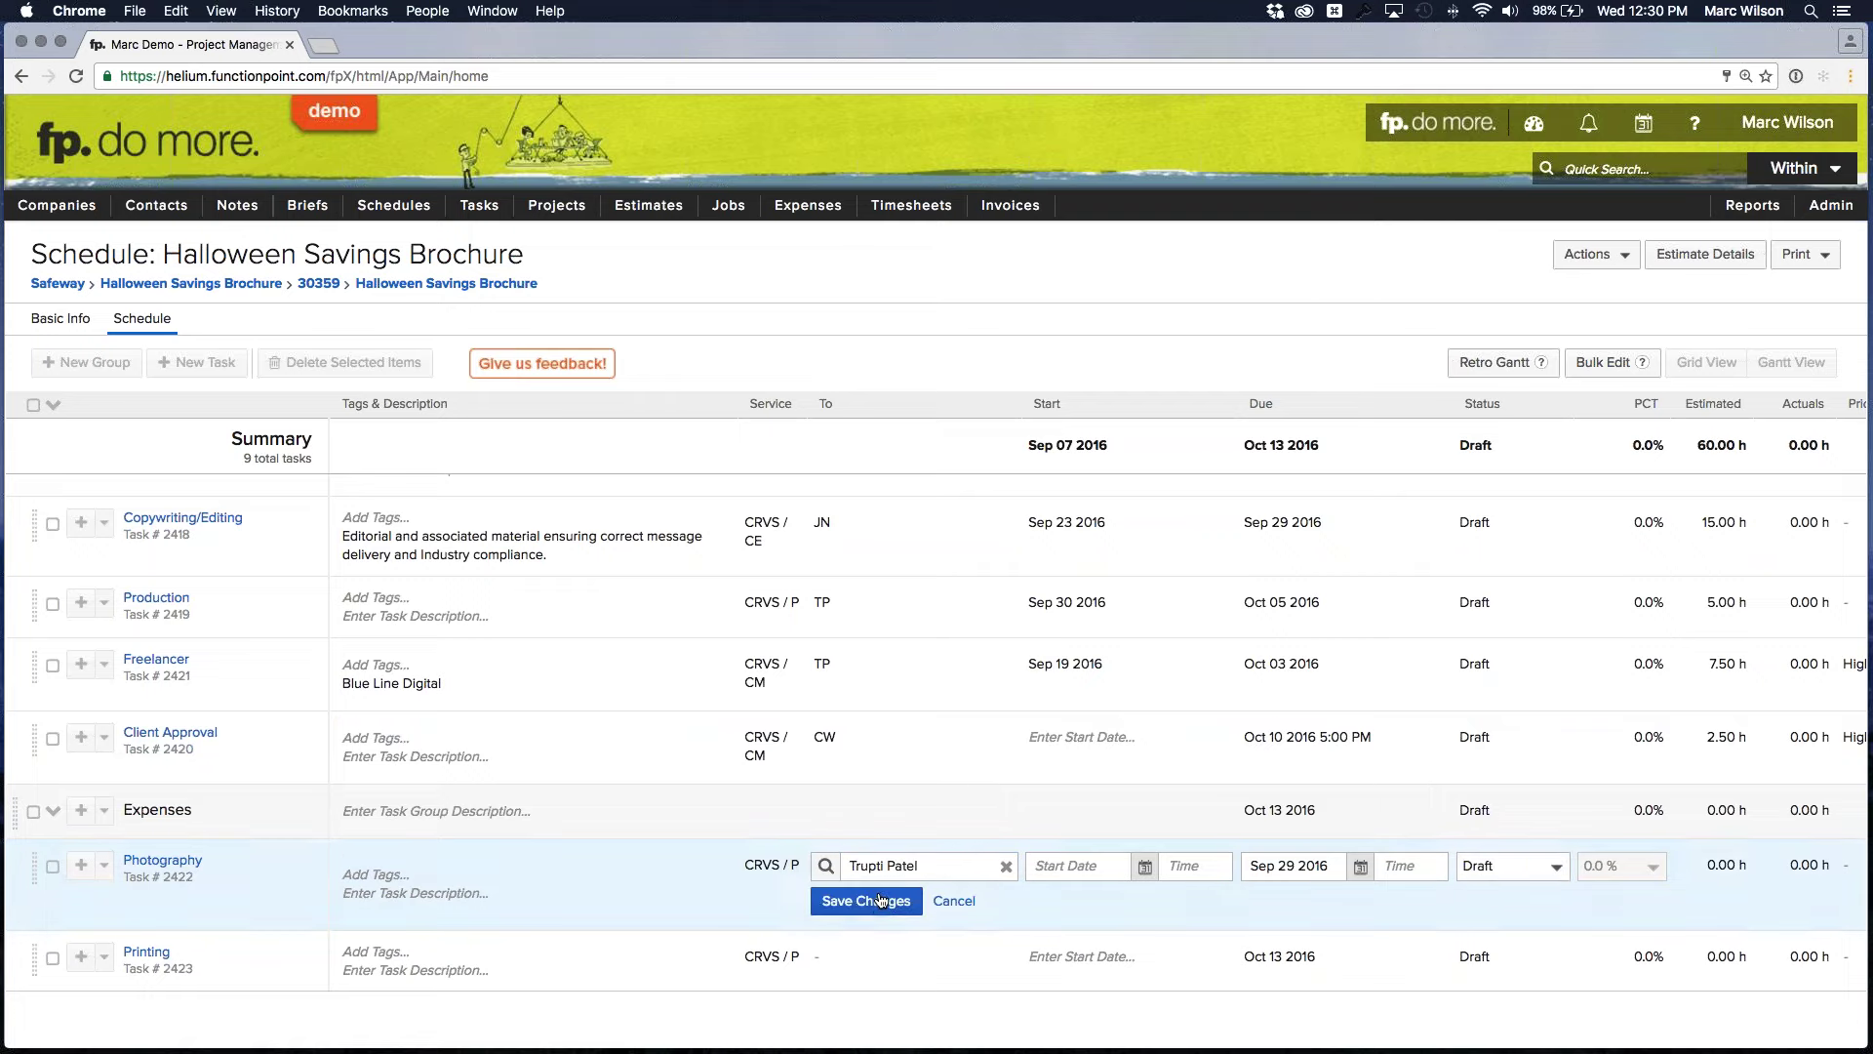
left_click(881, 900)
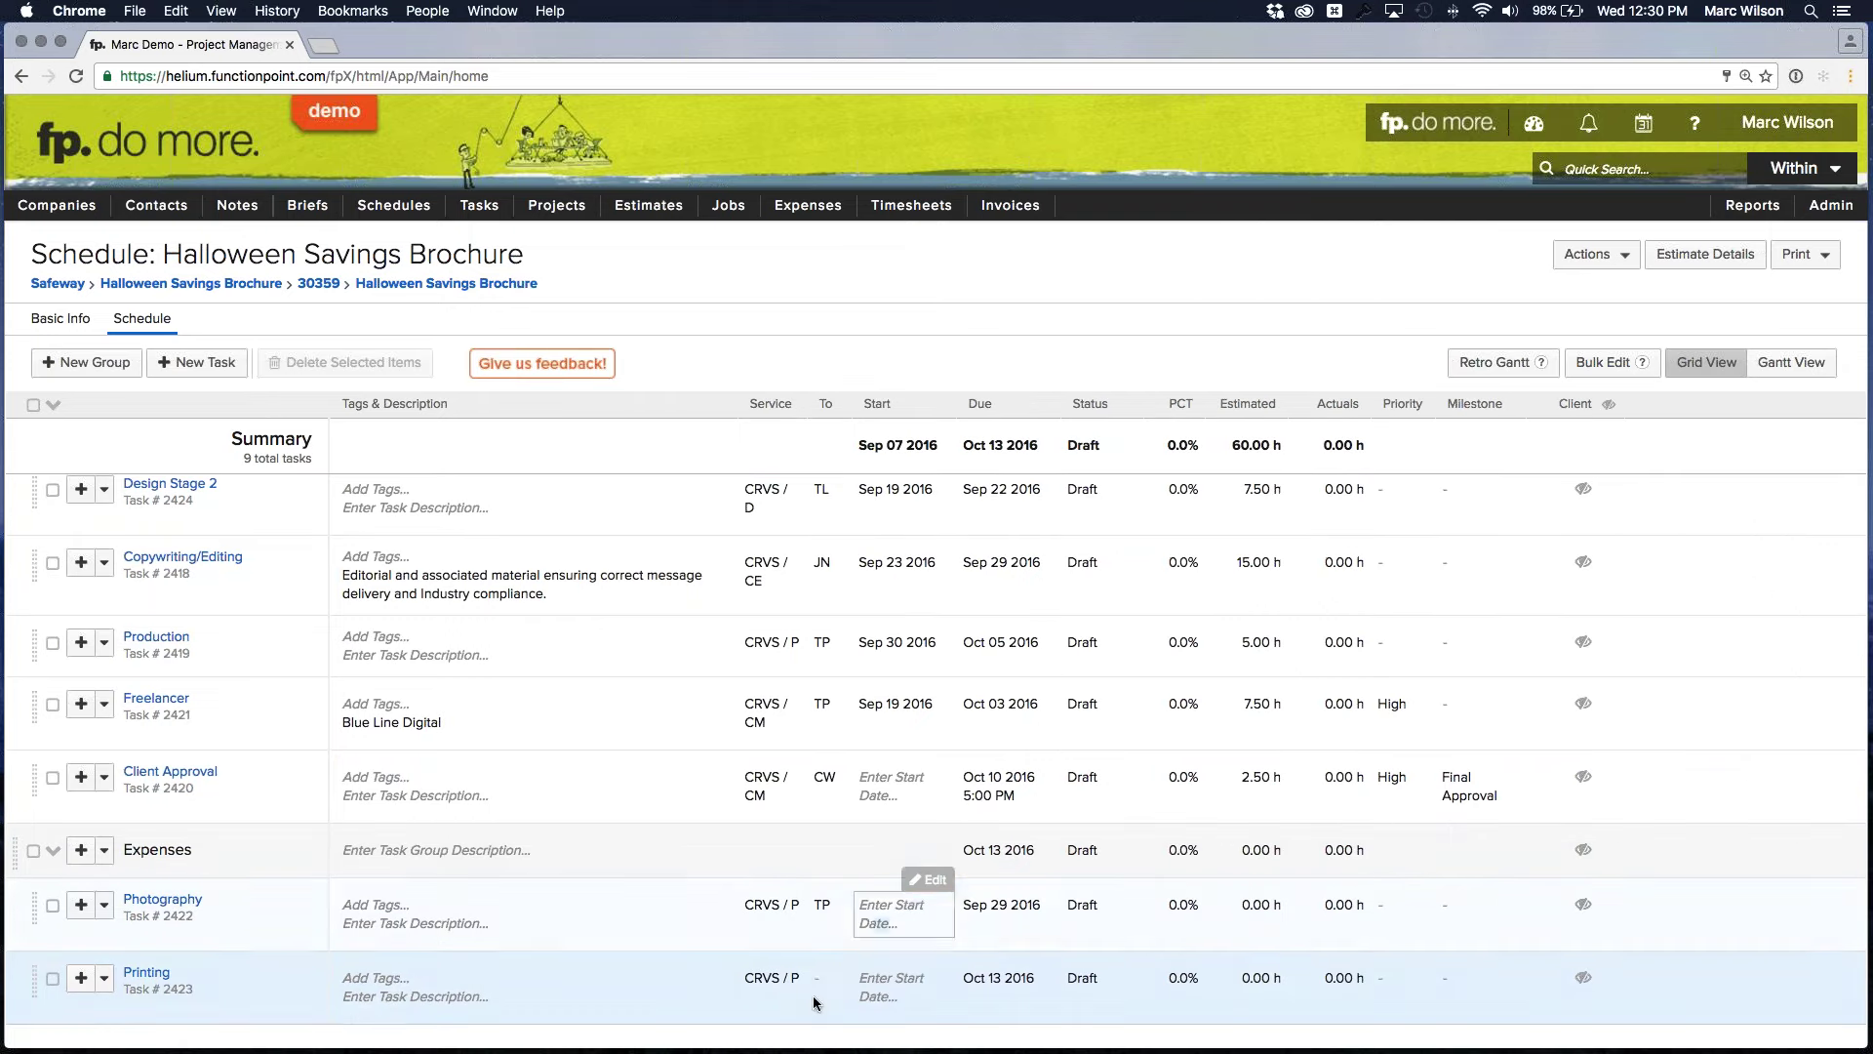
Assign the same team member to the Printing task and save
left_click(815, 1000)
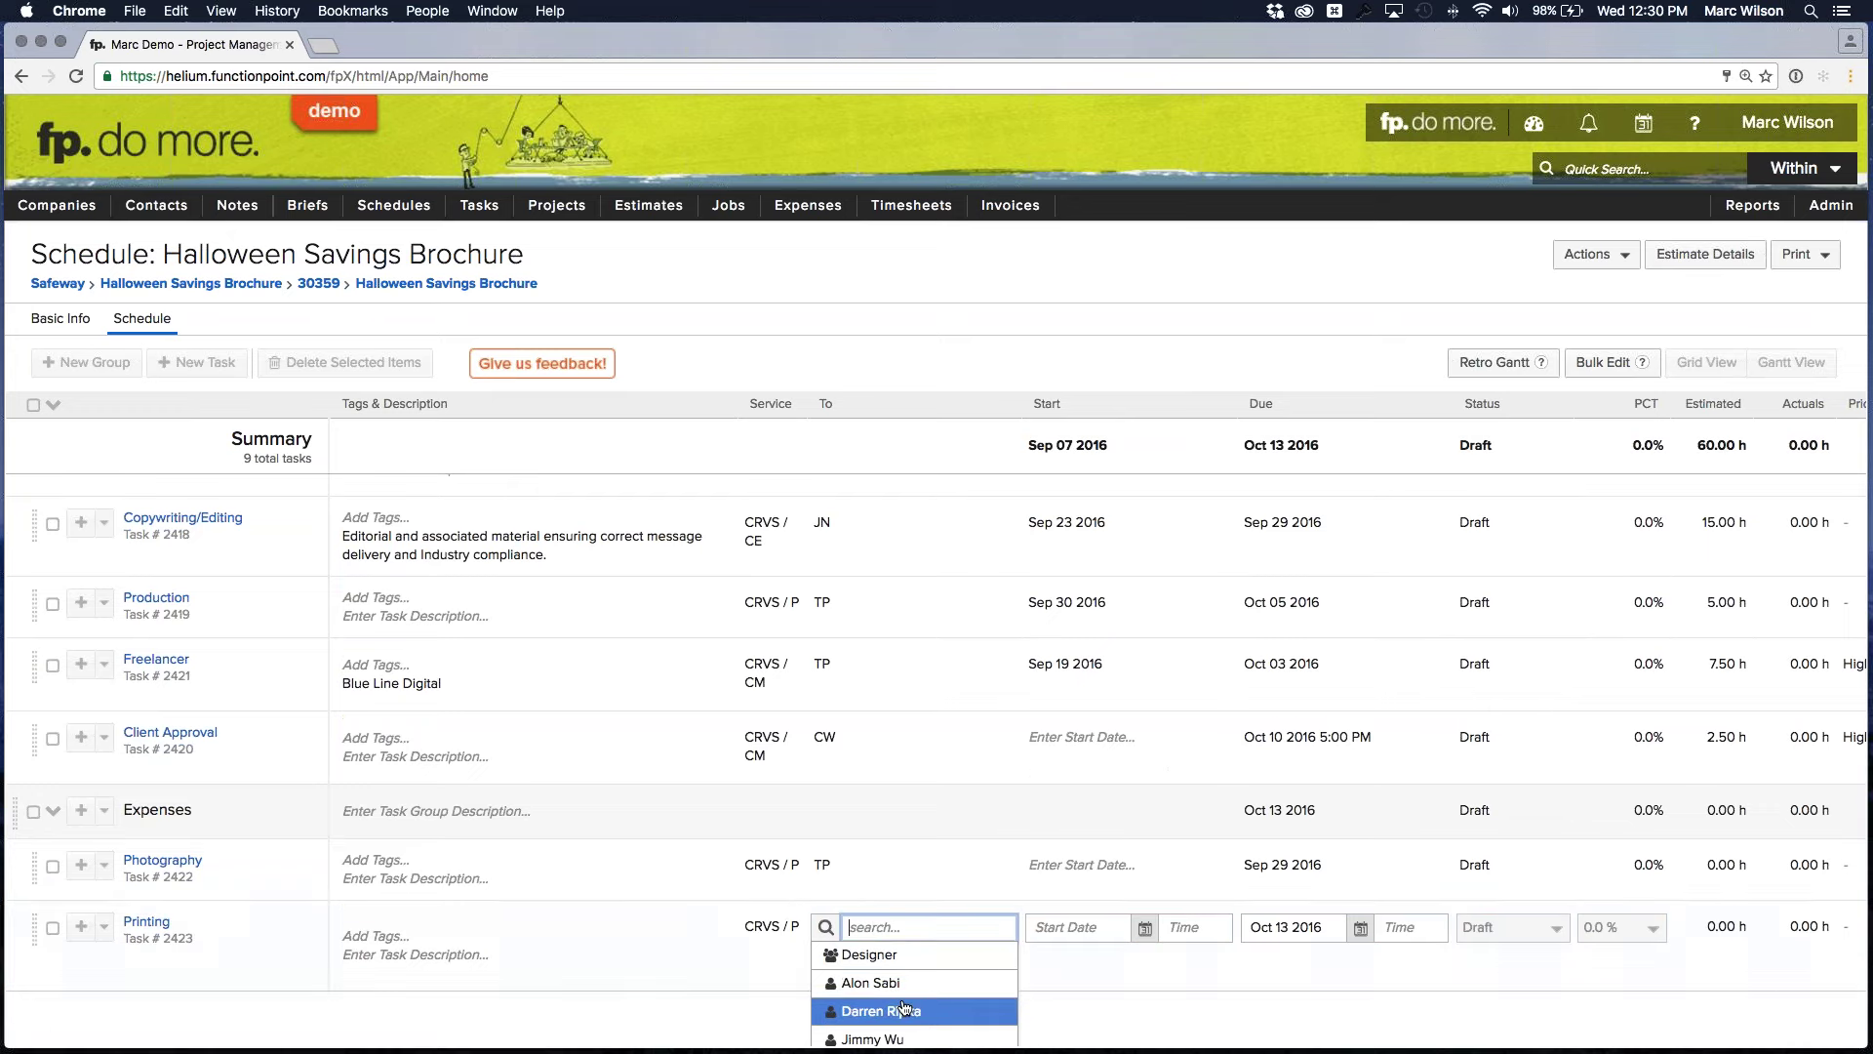
scroll(904, 1007, "down", 3)
scroll(904, 1008, "up", 5)
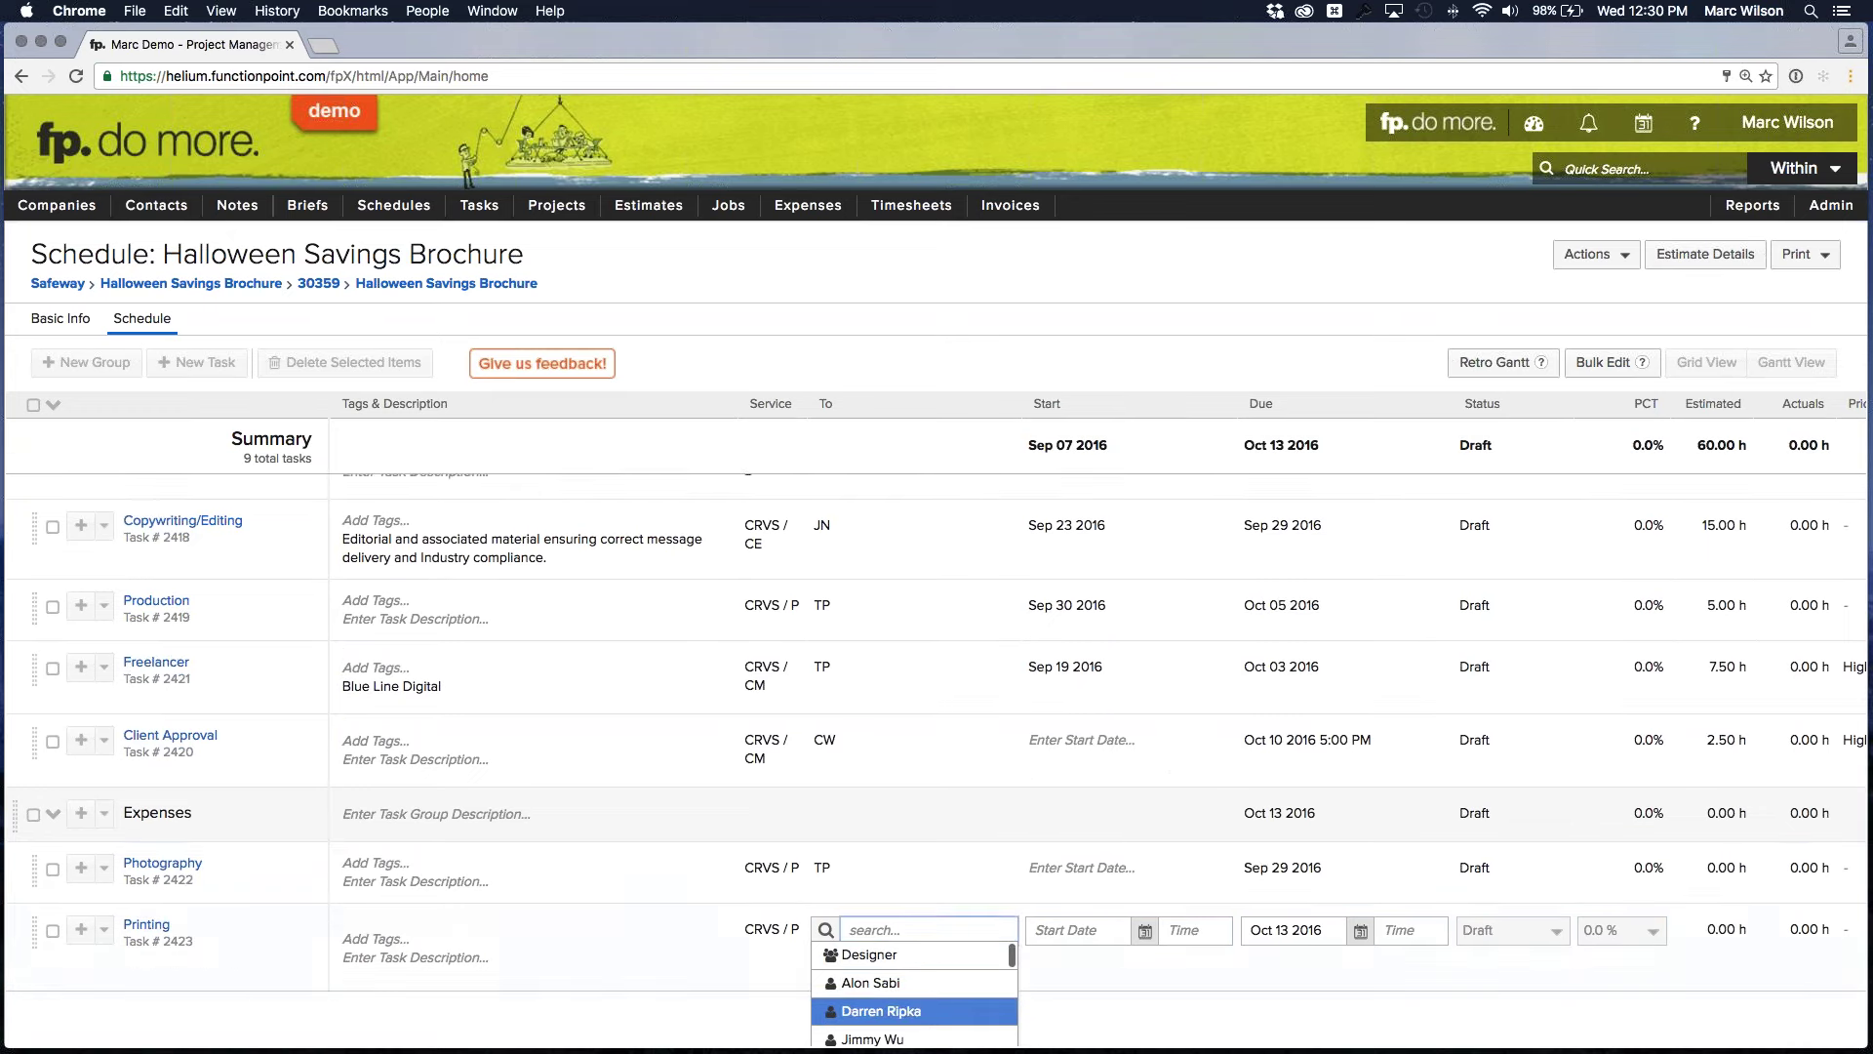
scroll(921, 905, "up", 2)
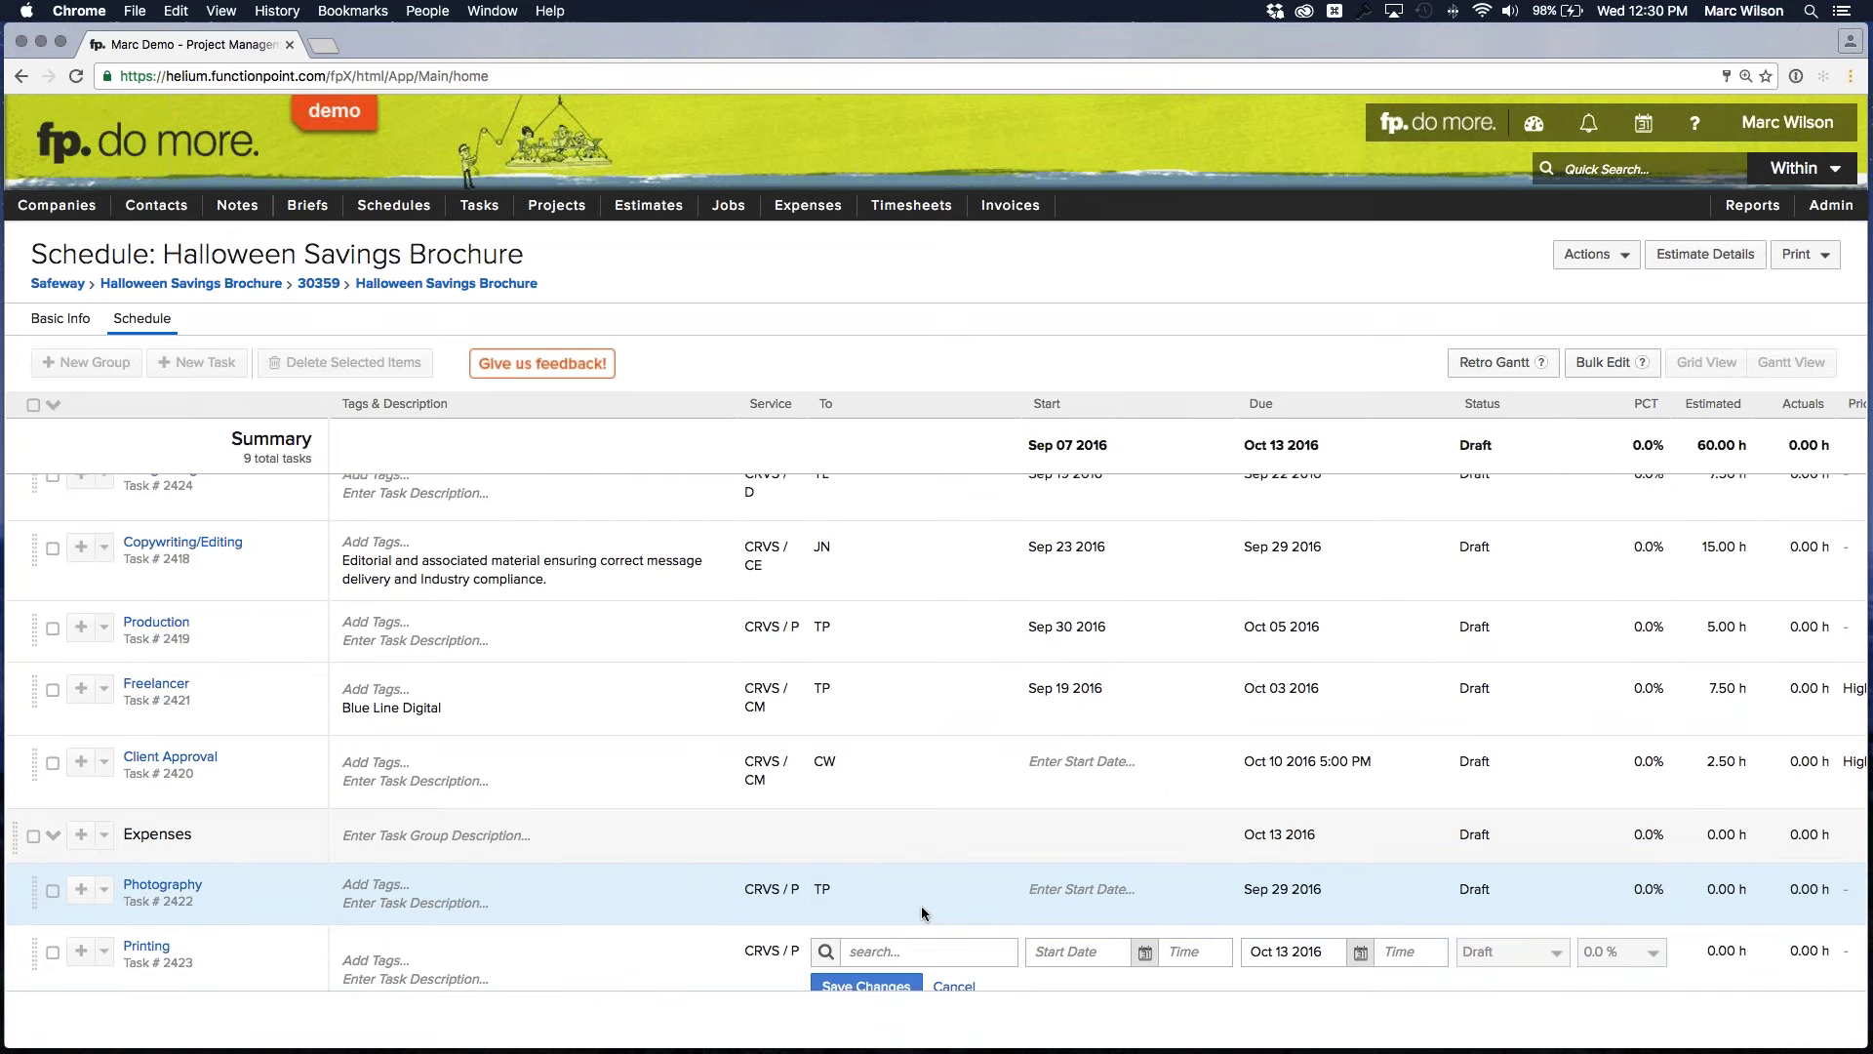
left_click(954, 945)
type("trup")
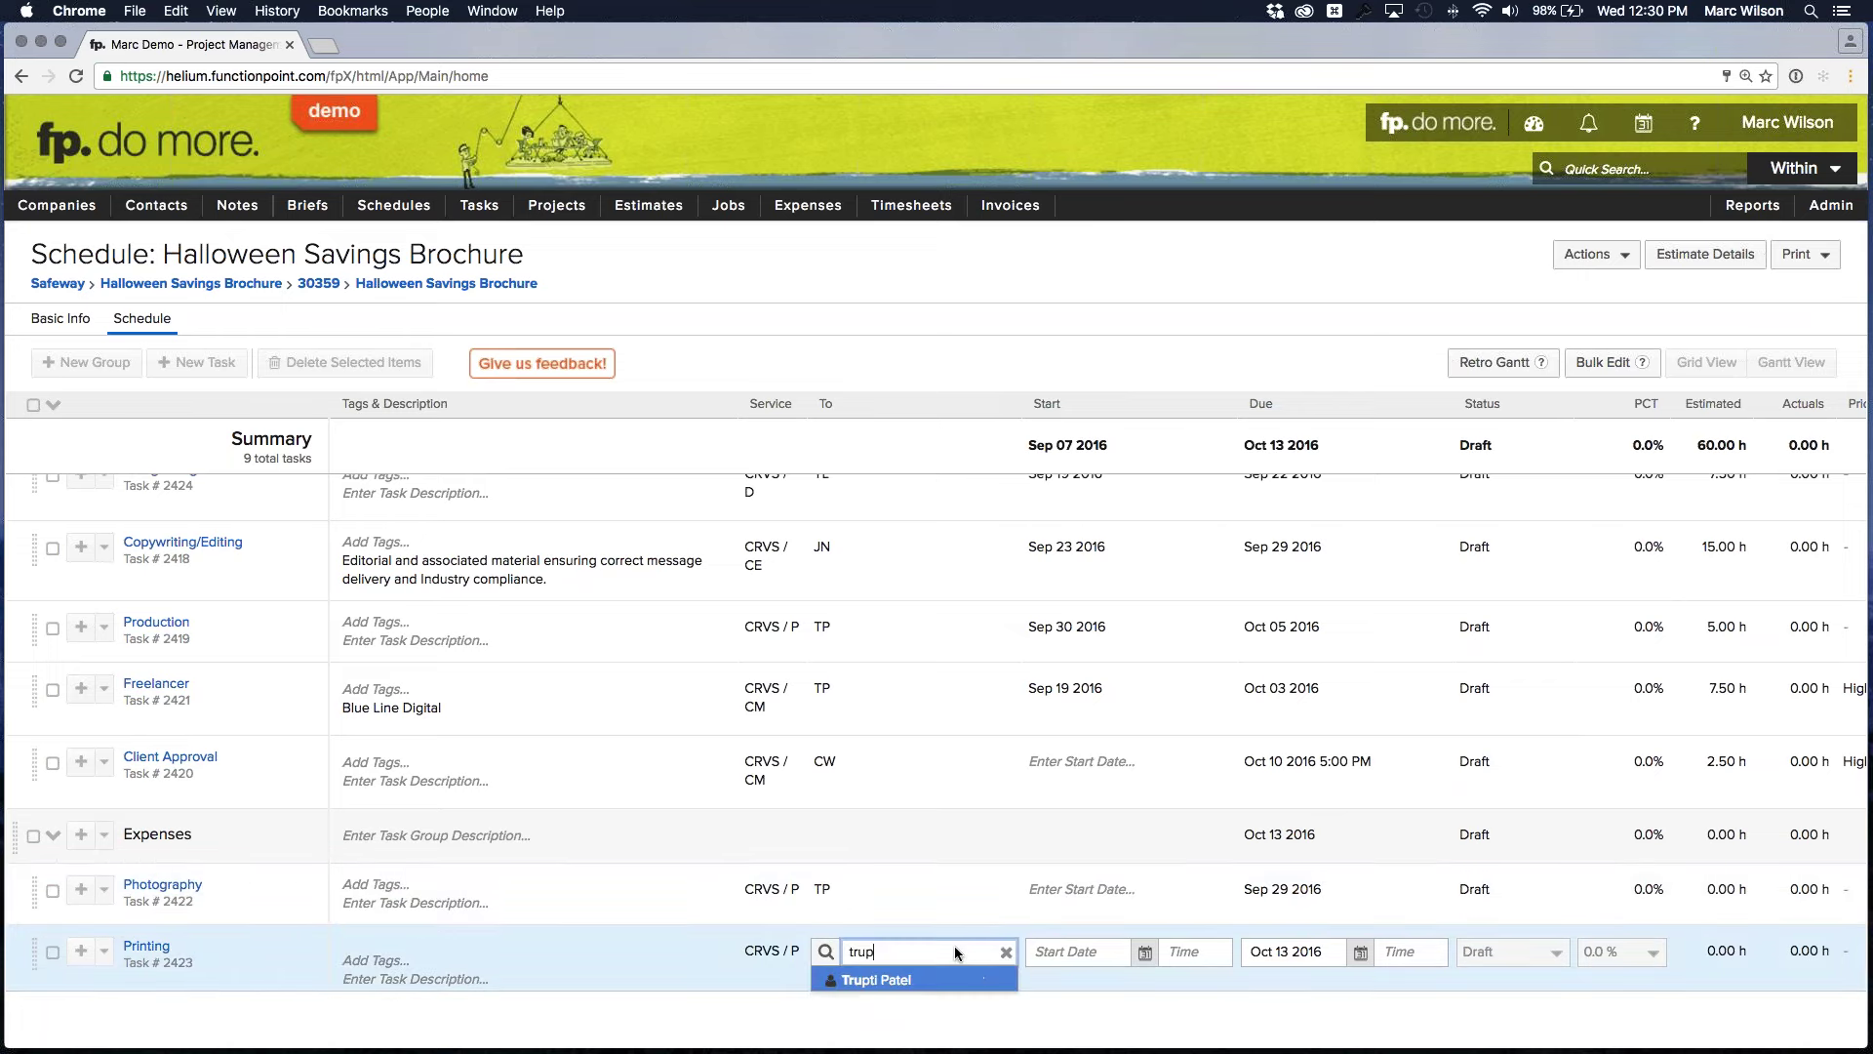
left_click(935, 980)
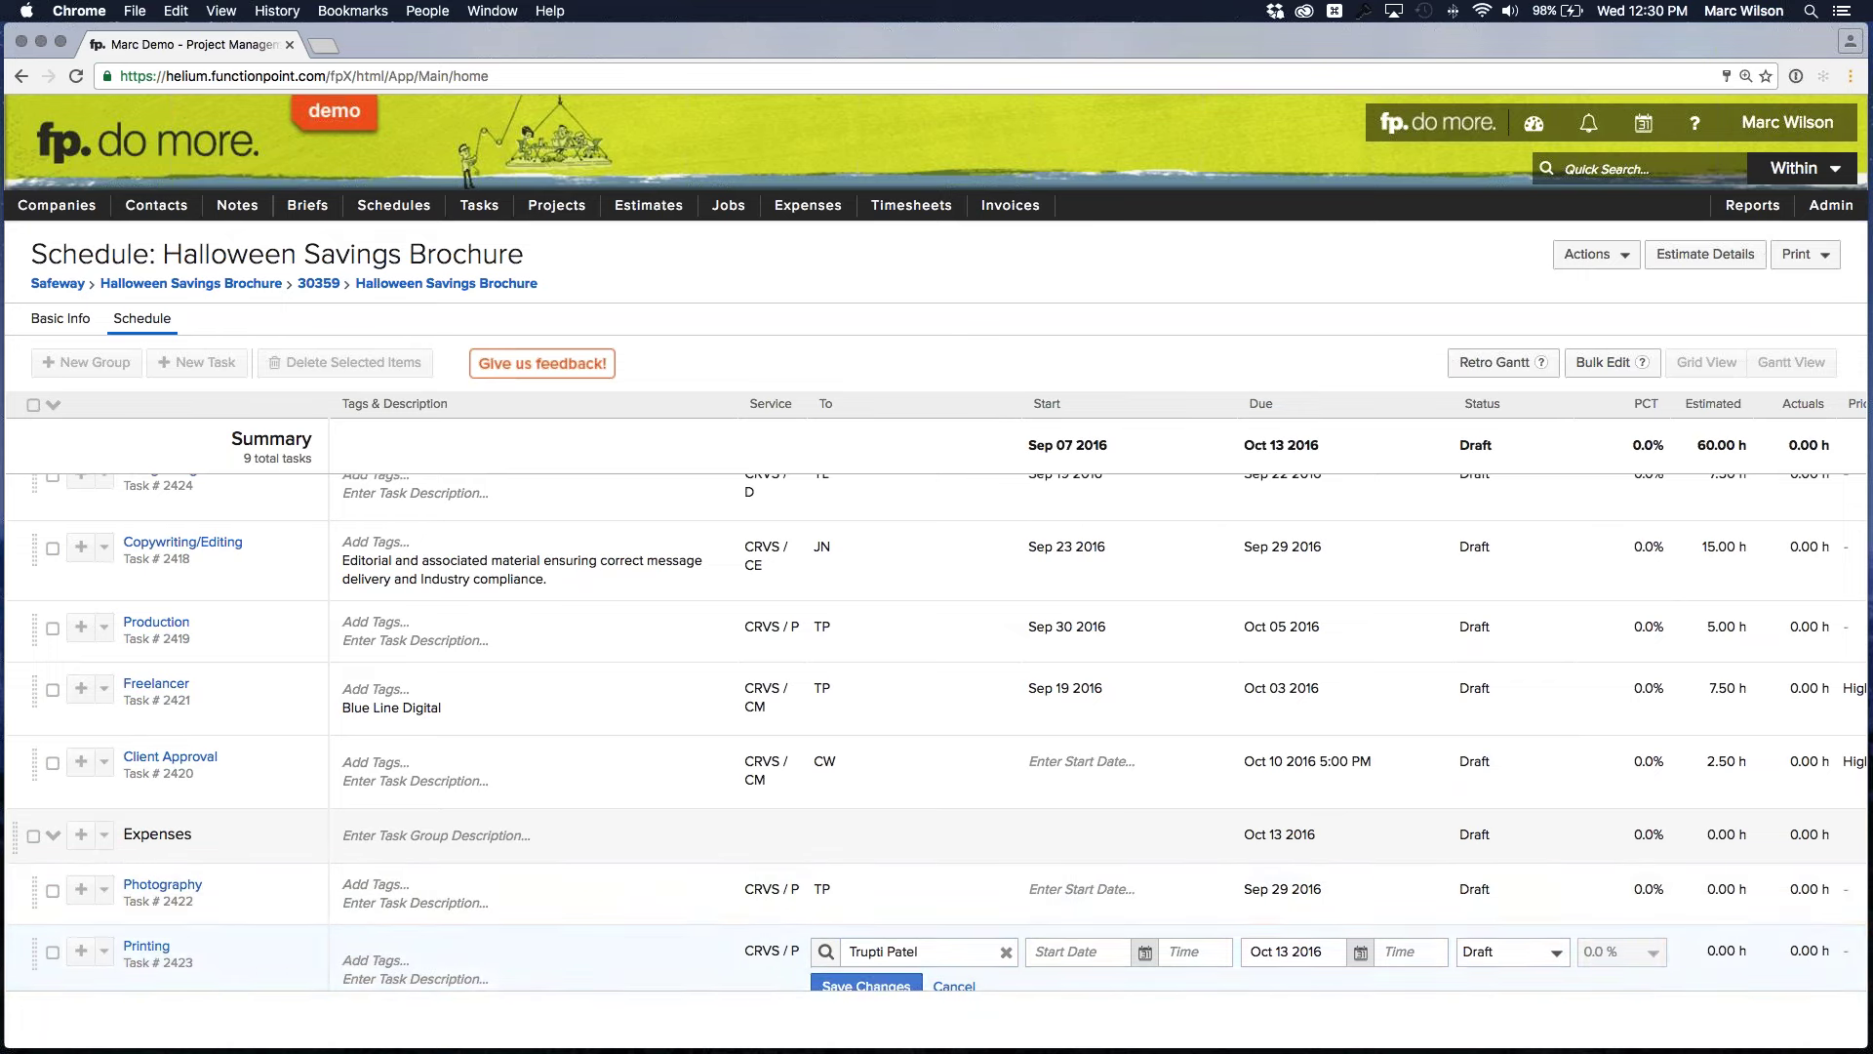
left_click(877, 985)
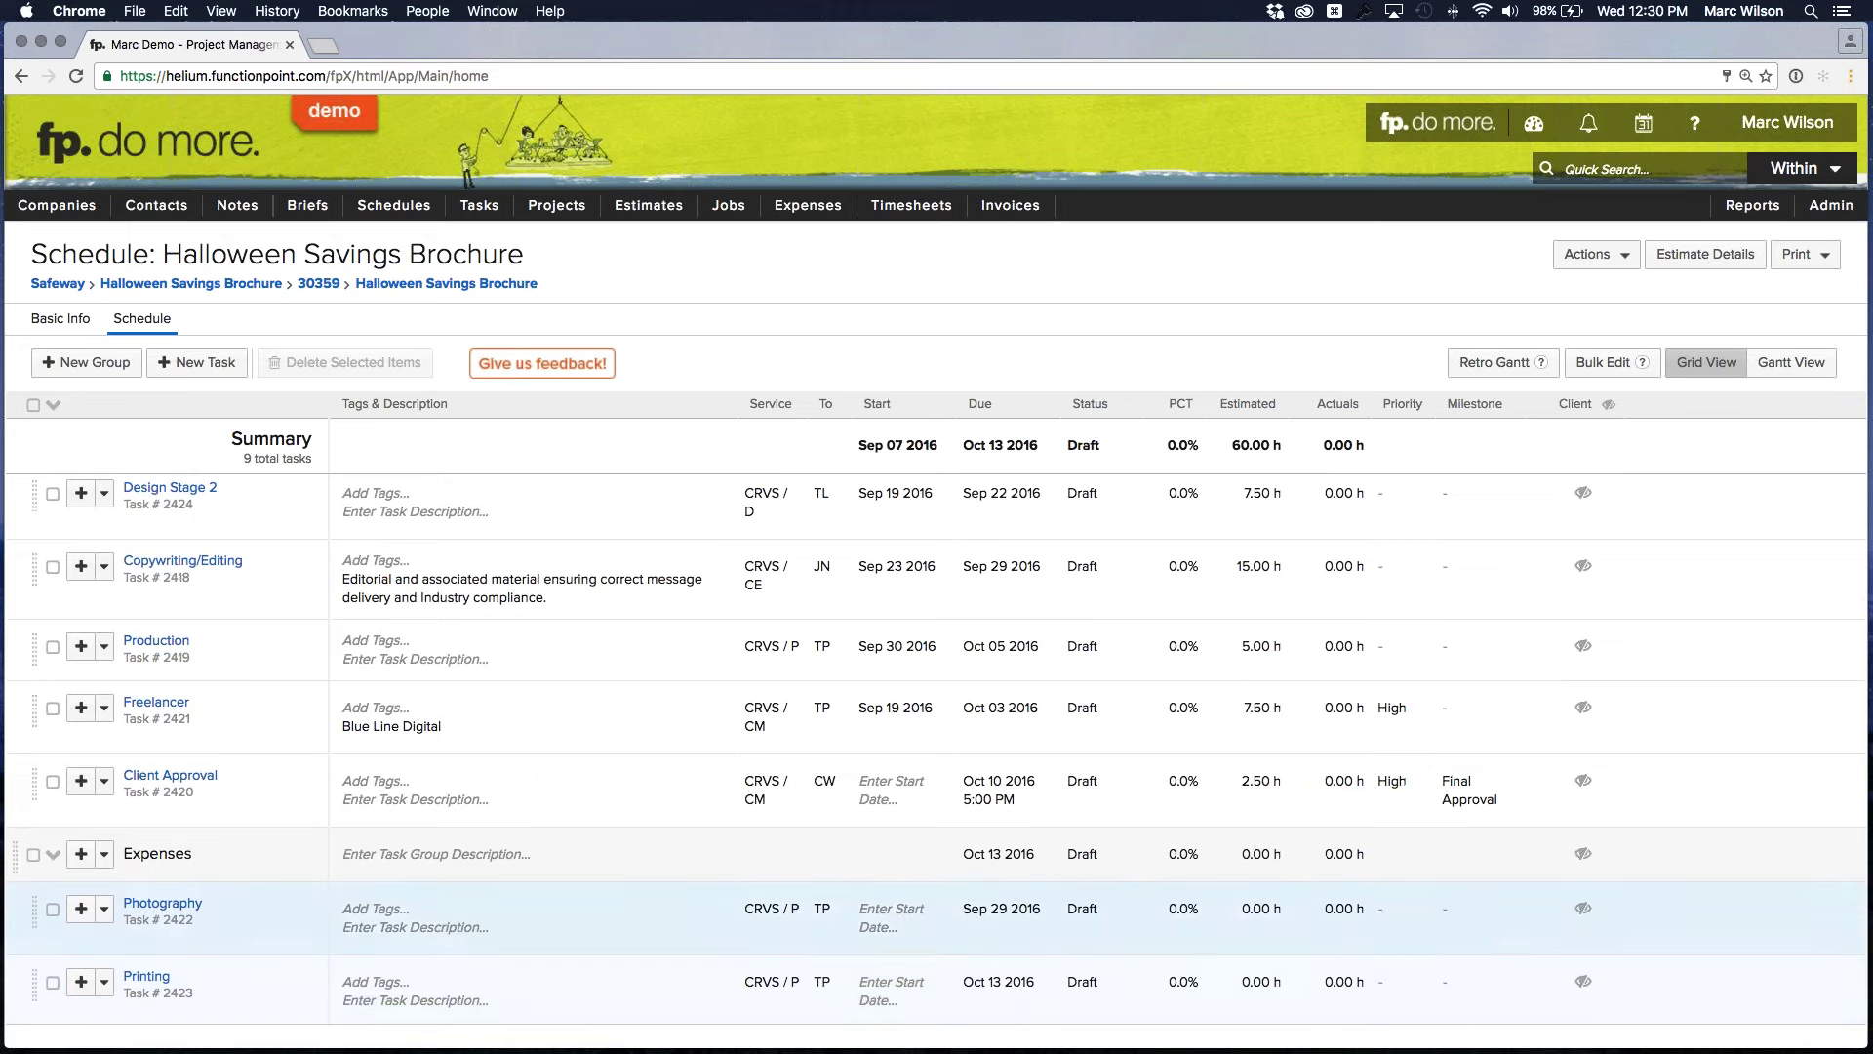
scroll(937, 908, "down", 1)
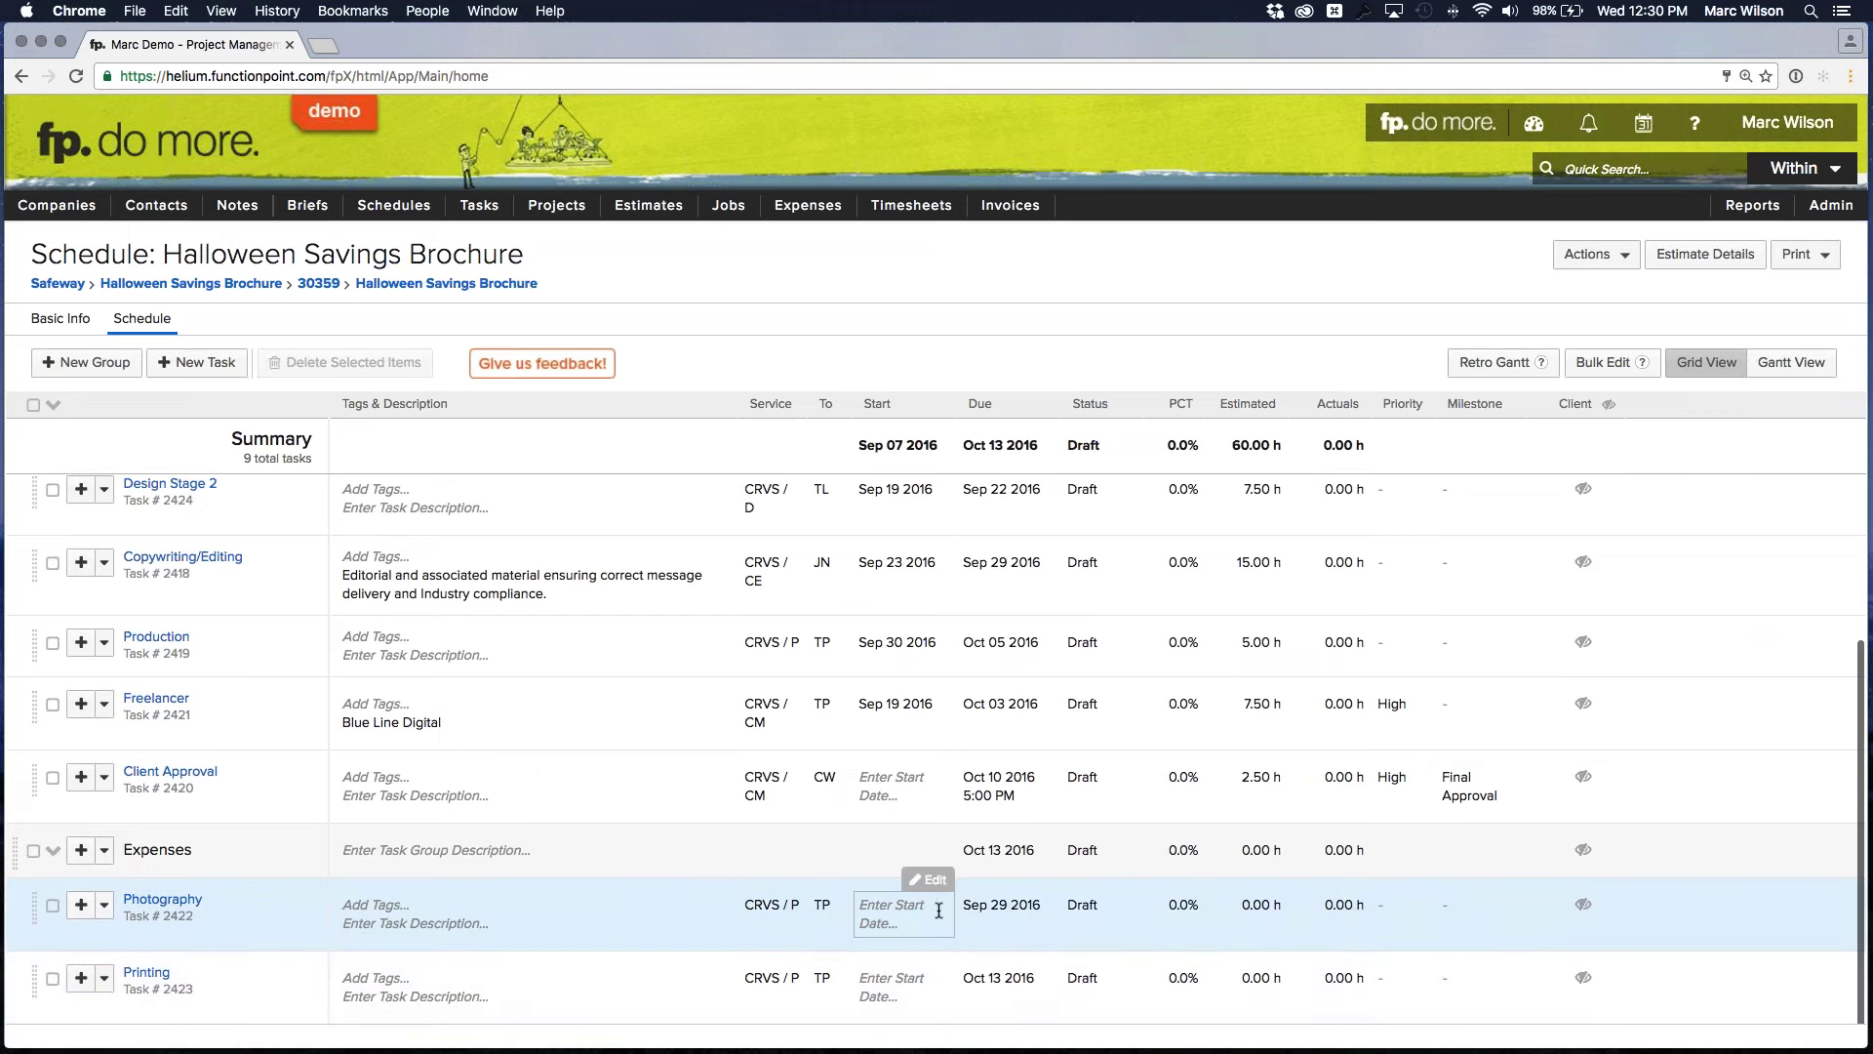
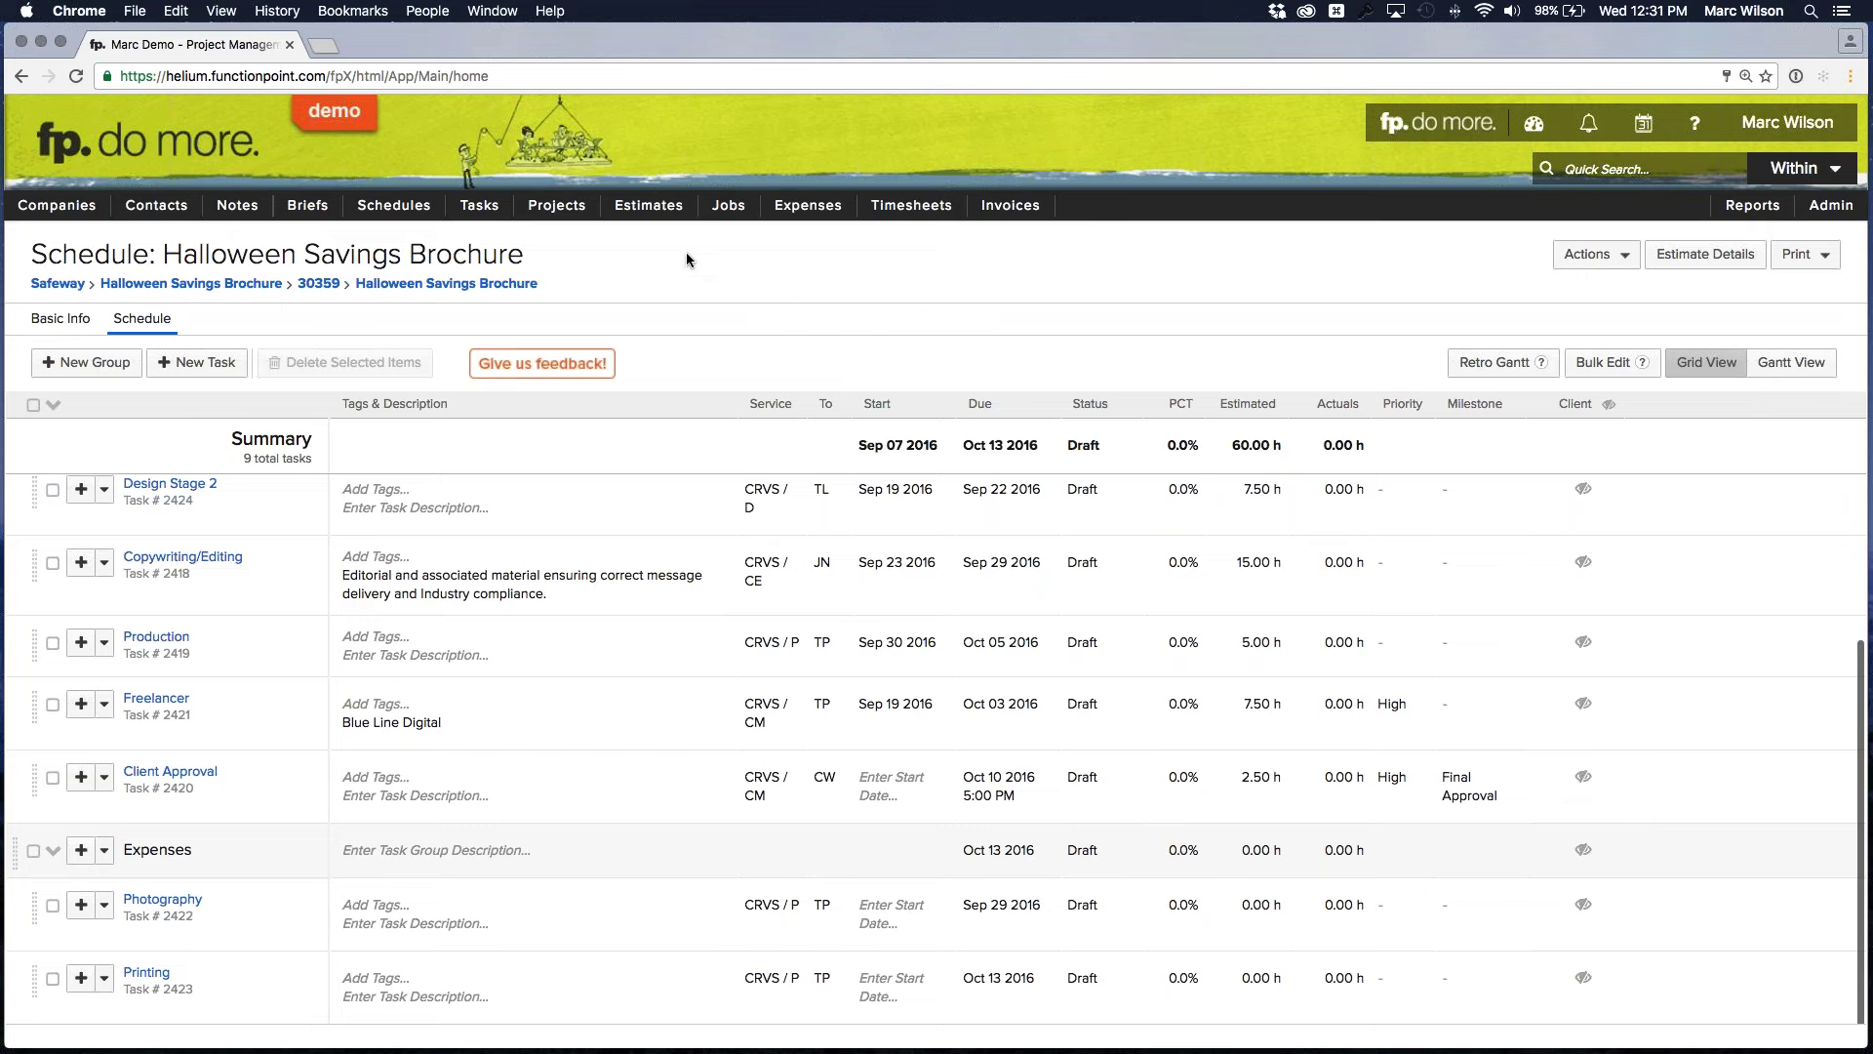
Open the 30359 Halloween Savings Brochure job details in a new tab
mouse_move(724, 215)
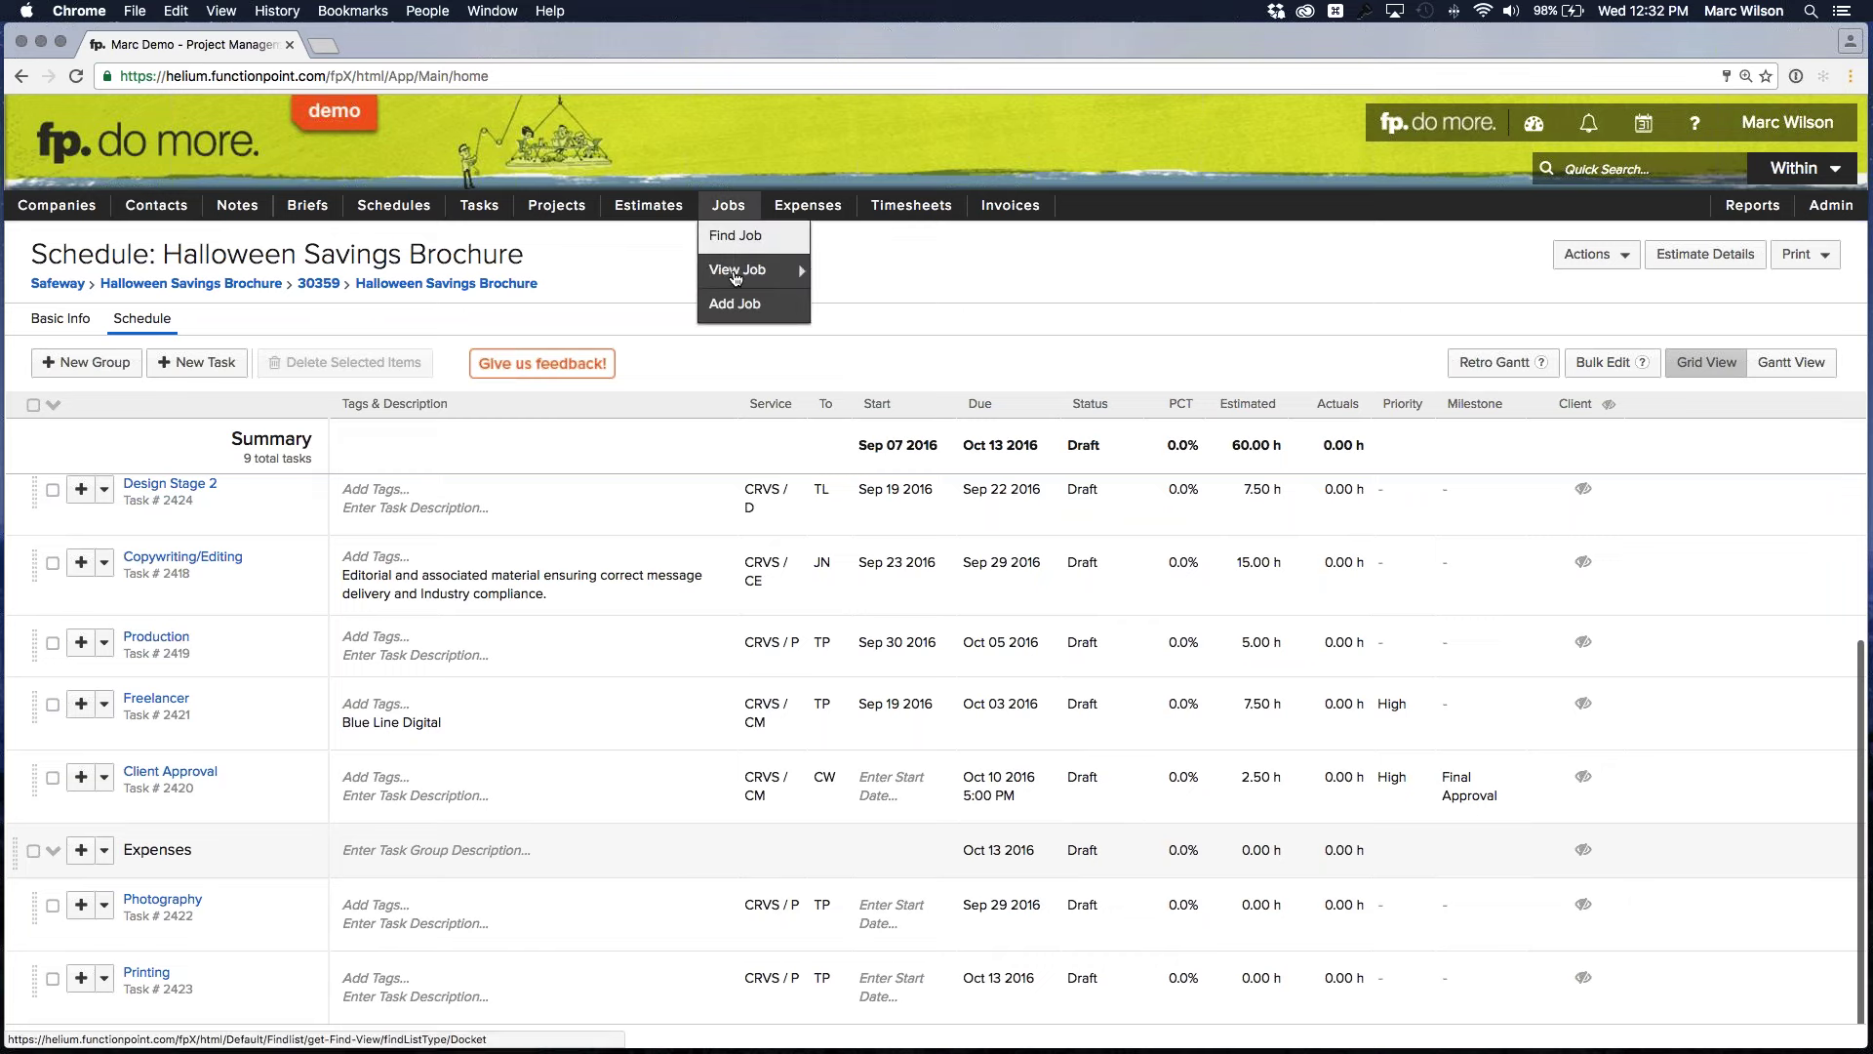
mouse_move(735, 278)
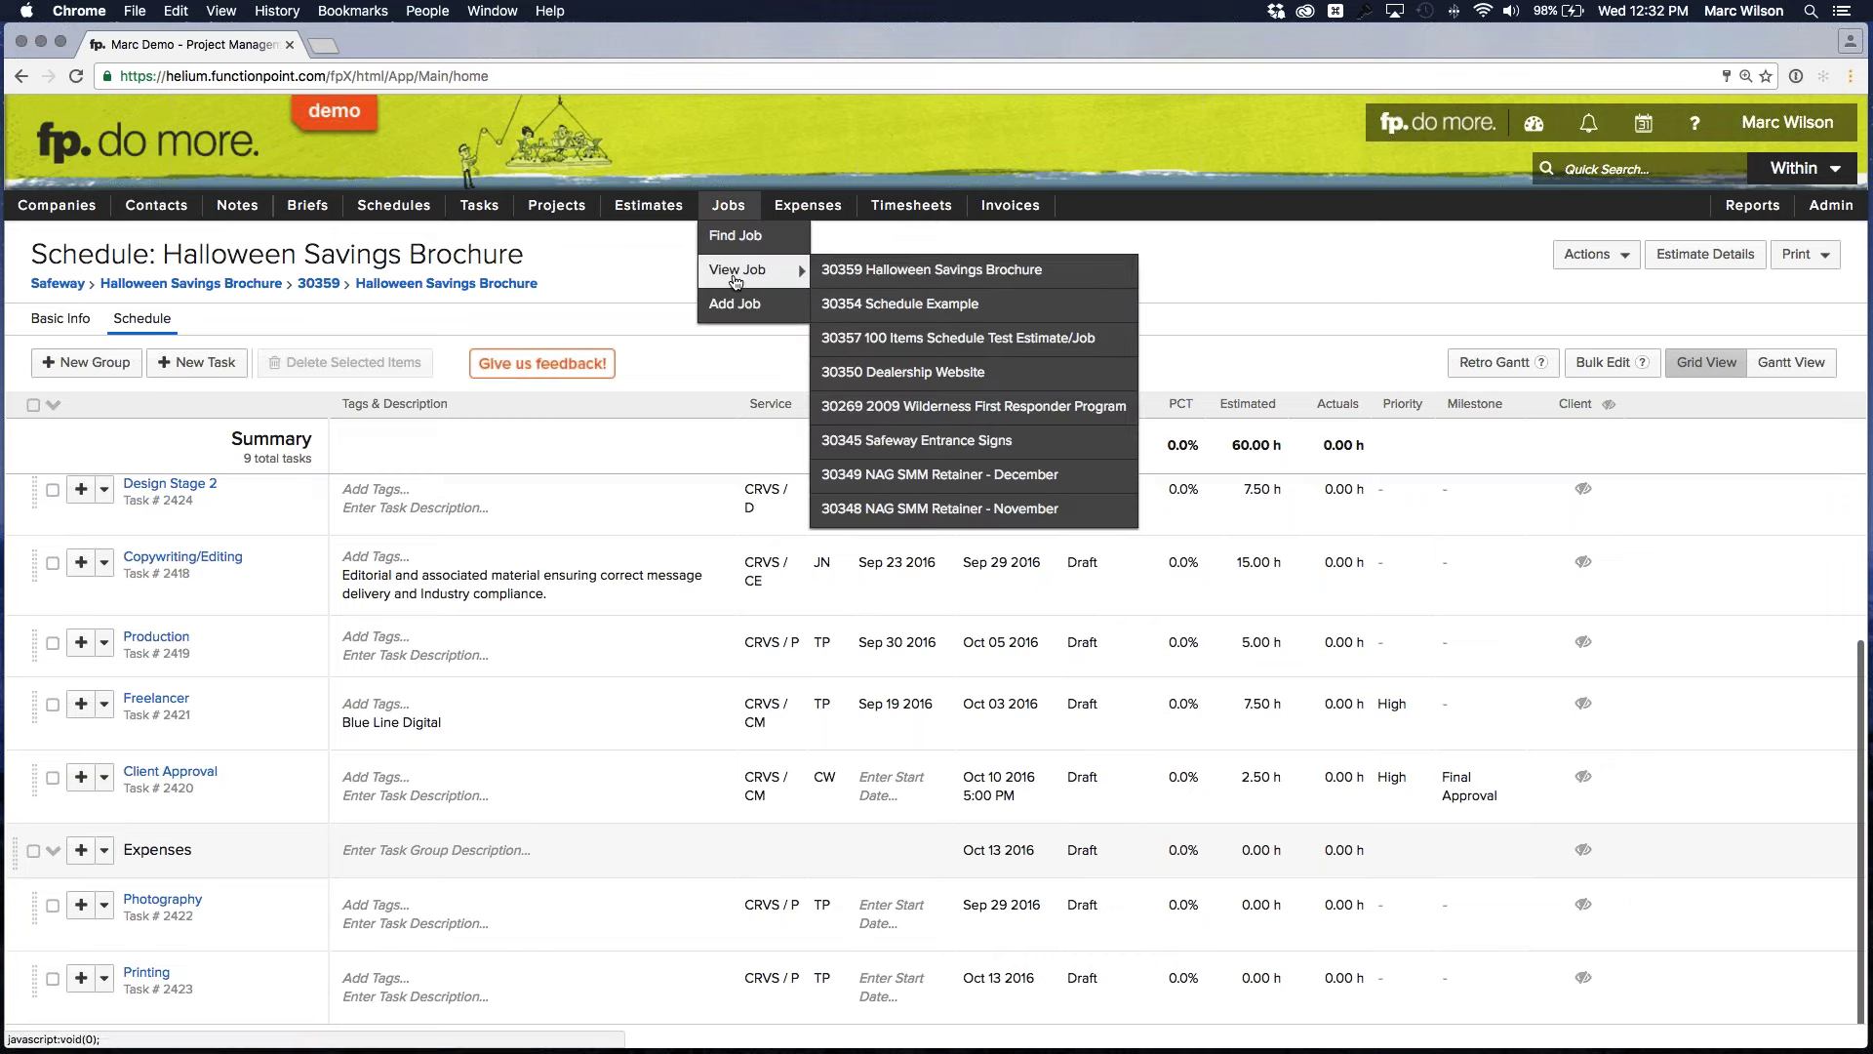
right_click(1011, 278)
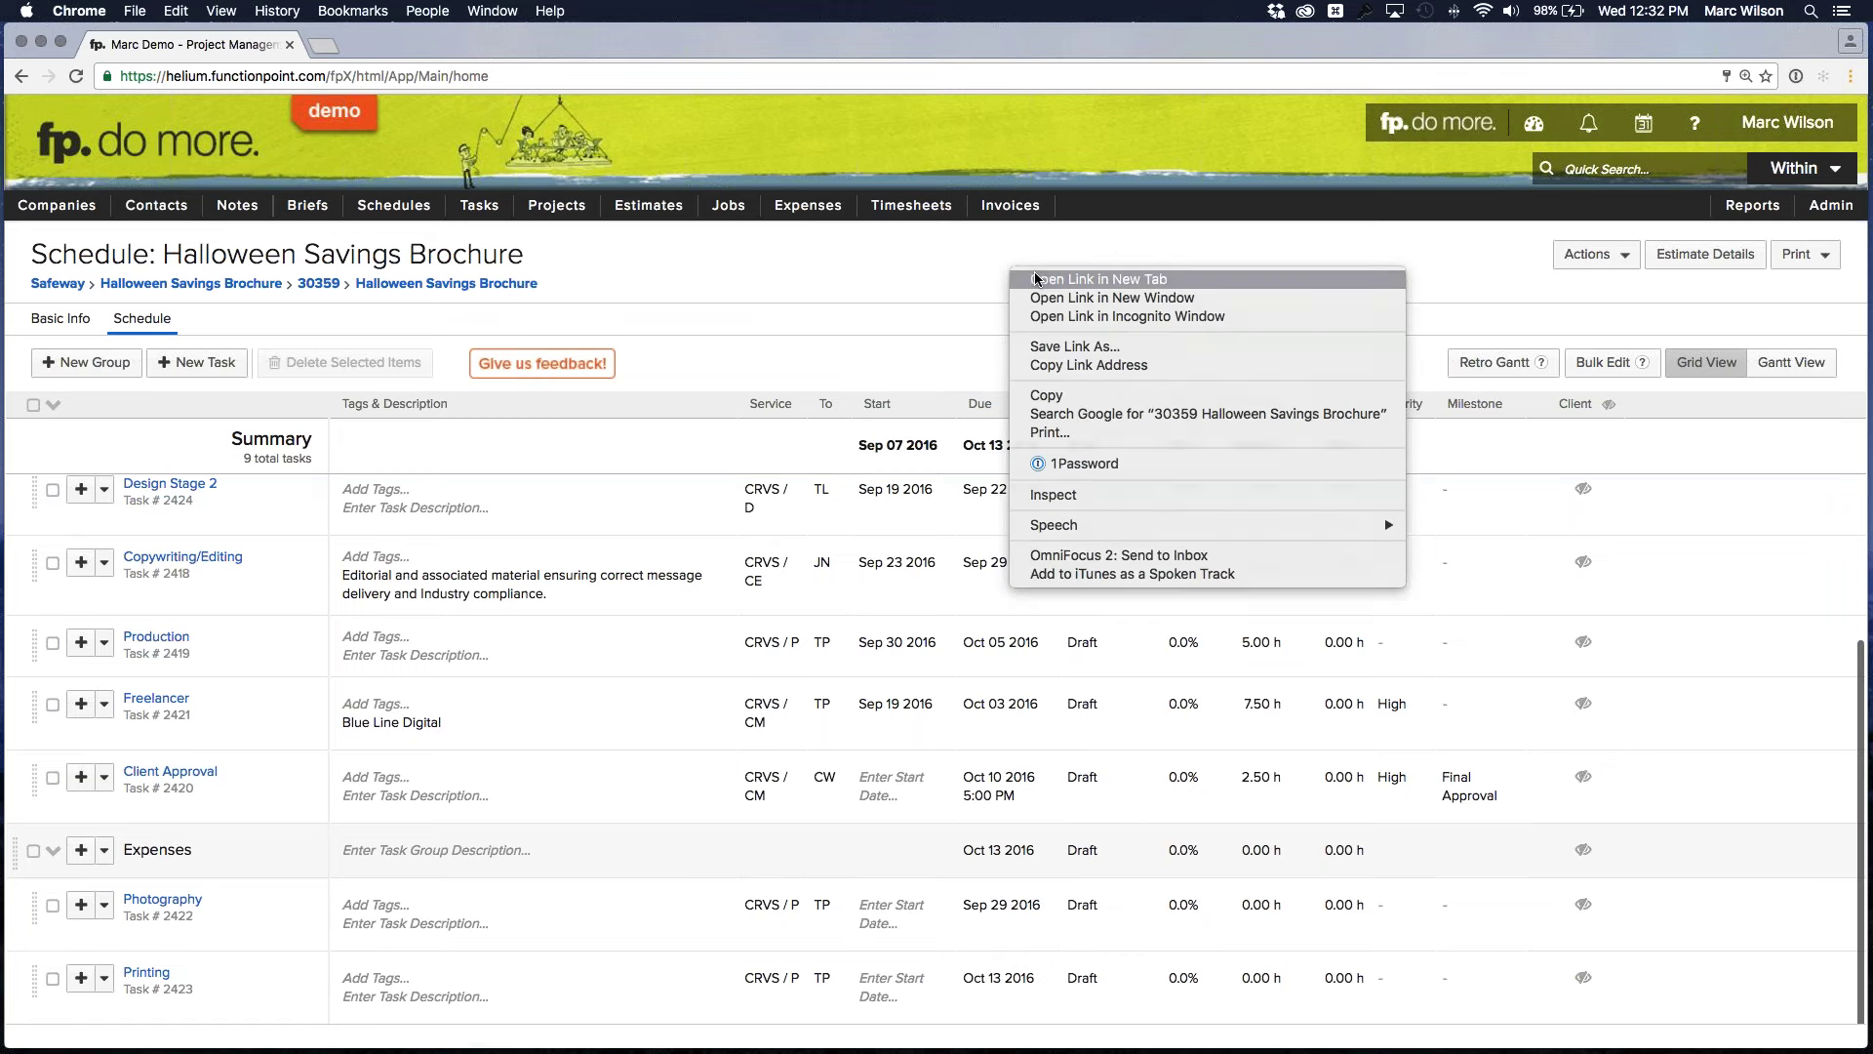
left_click(1037, 279)
Detach the job details tab into its own window, resized and placed over the schedule
mouse_move(730, 209)
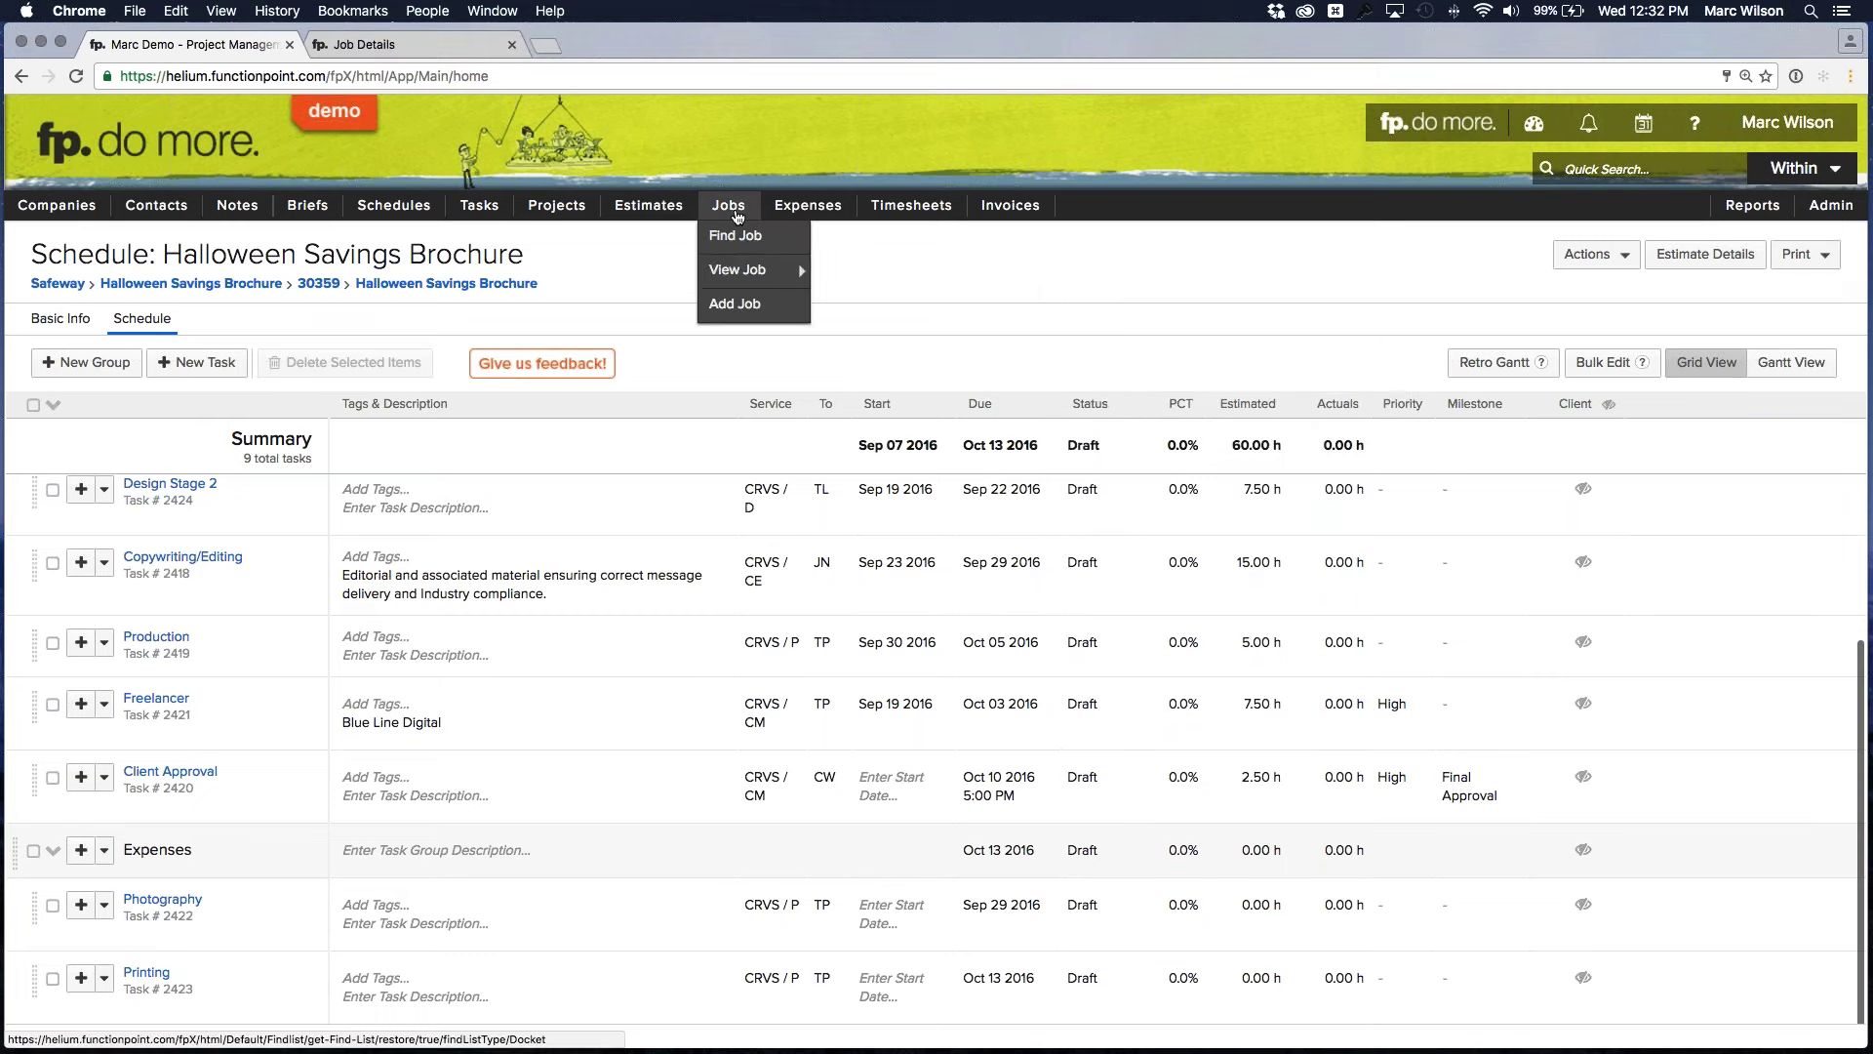
mouse_move(737, 270)
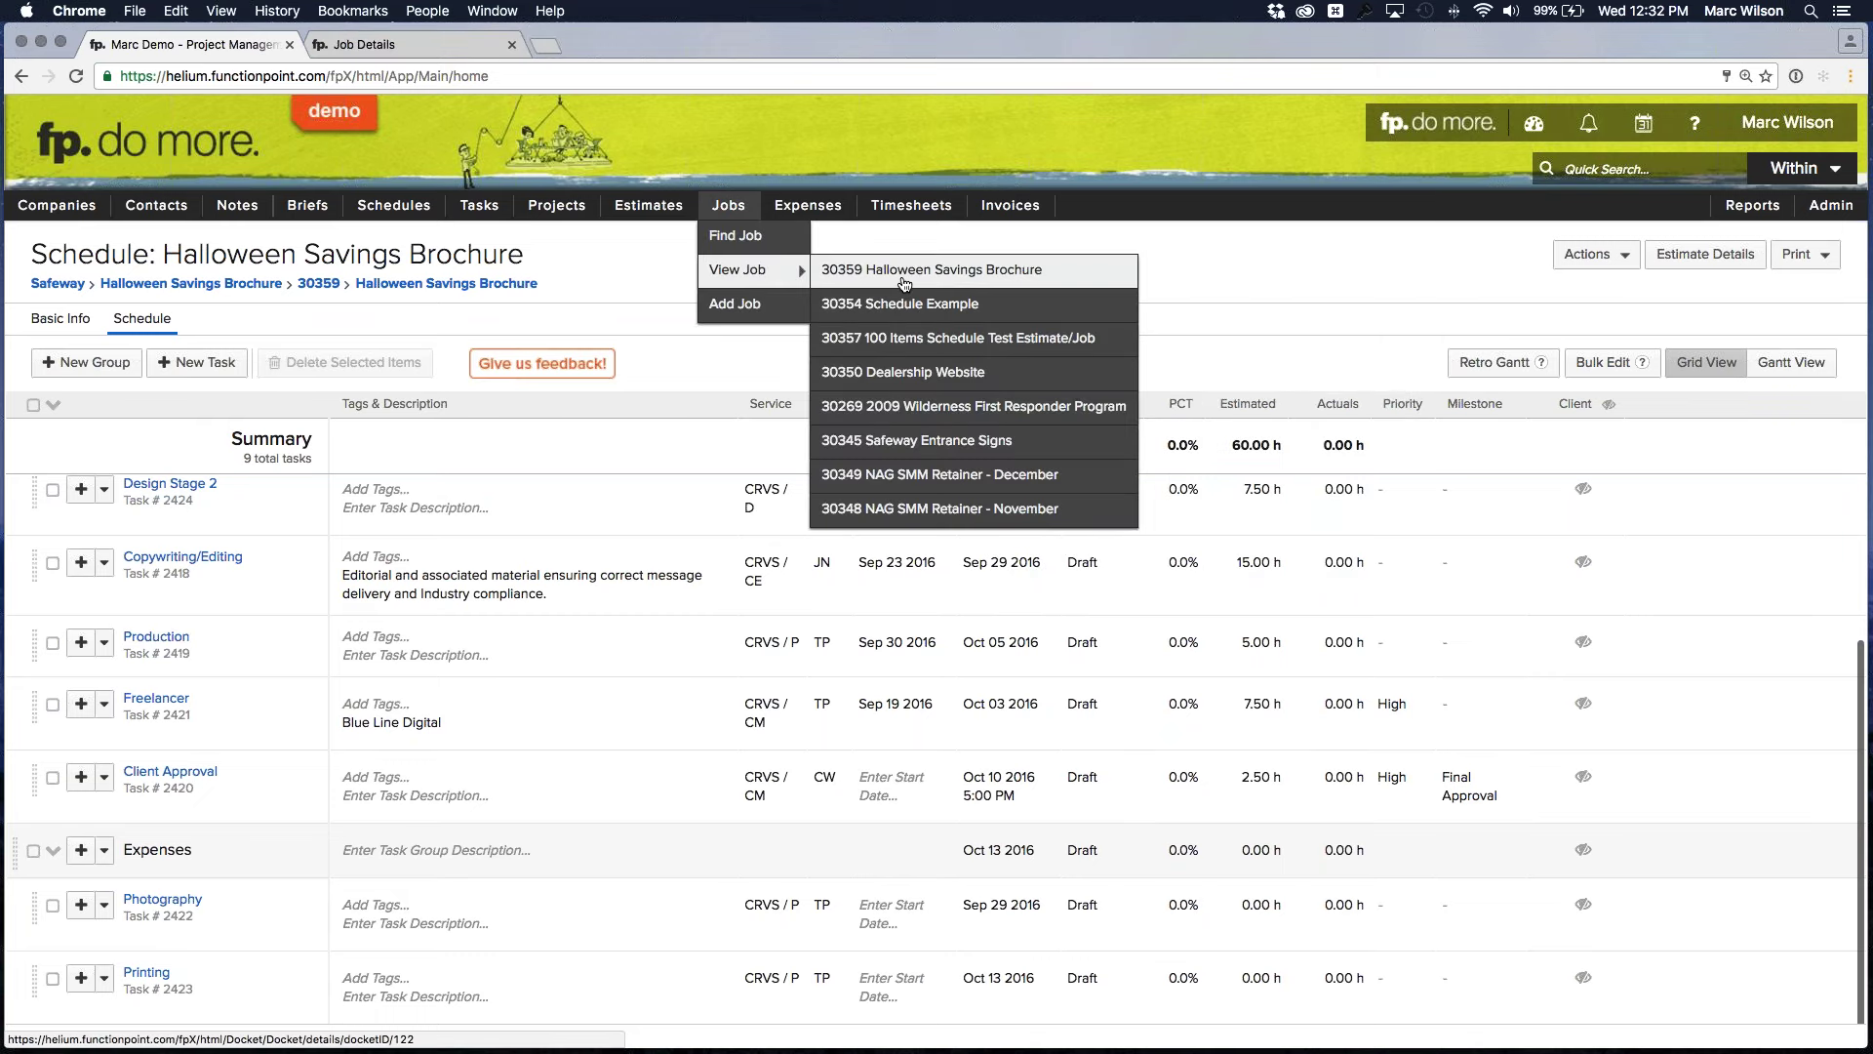
left_click(410, 54)
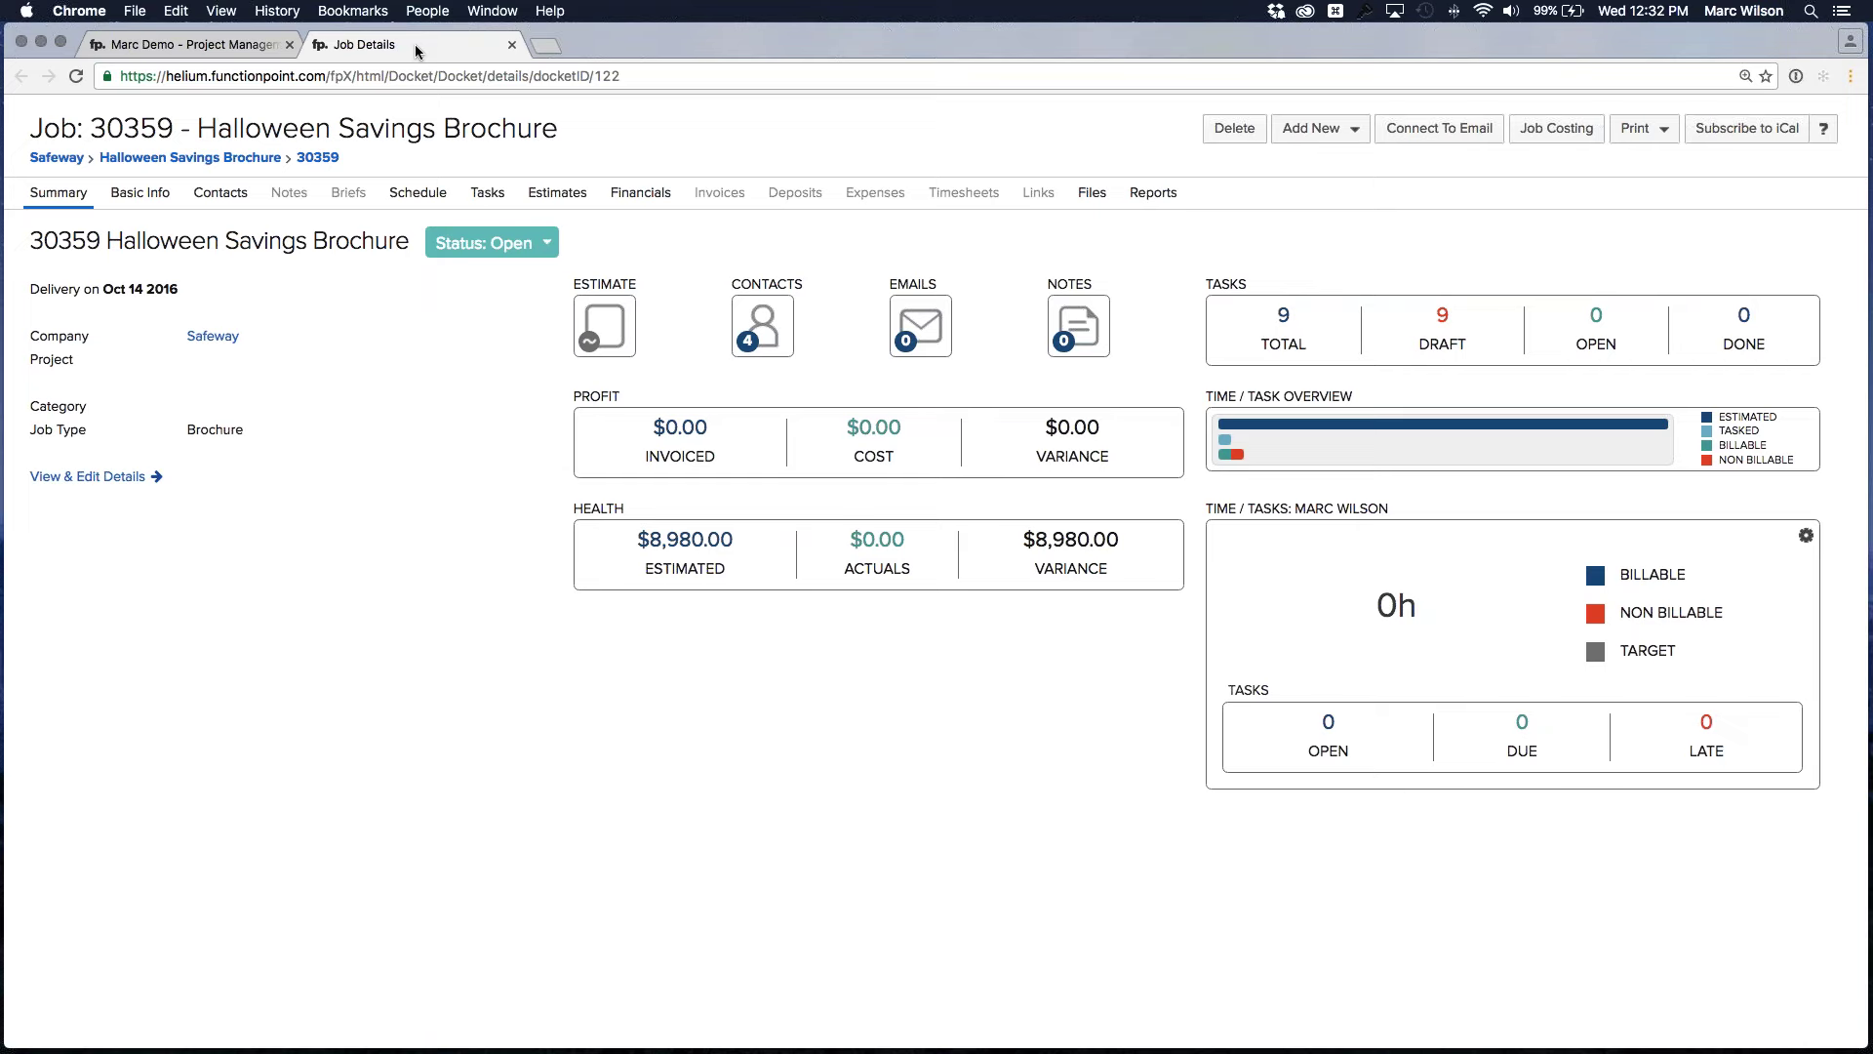
left_click_drag(421, 39, 487, 44)
left_click_drag(1451, 878, 1151, 734)
left_click_drag(742, 47, 1143, 94)
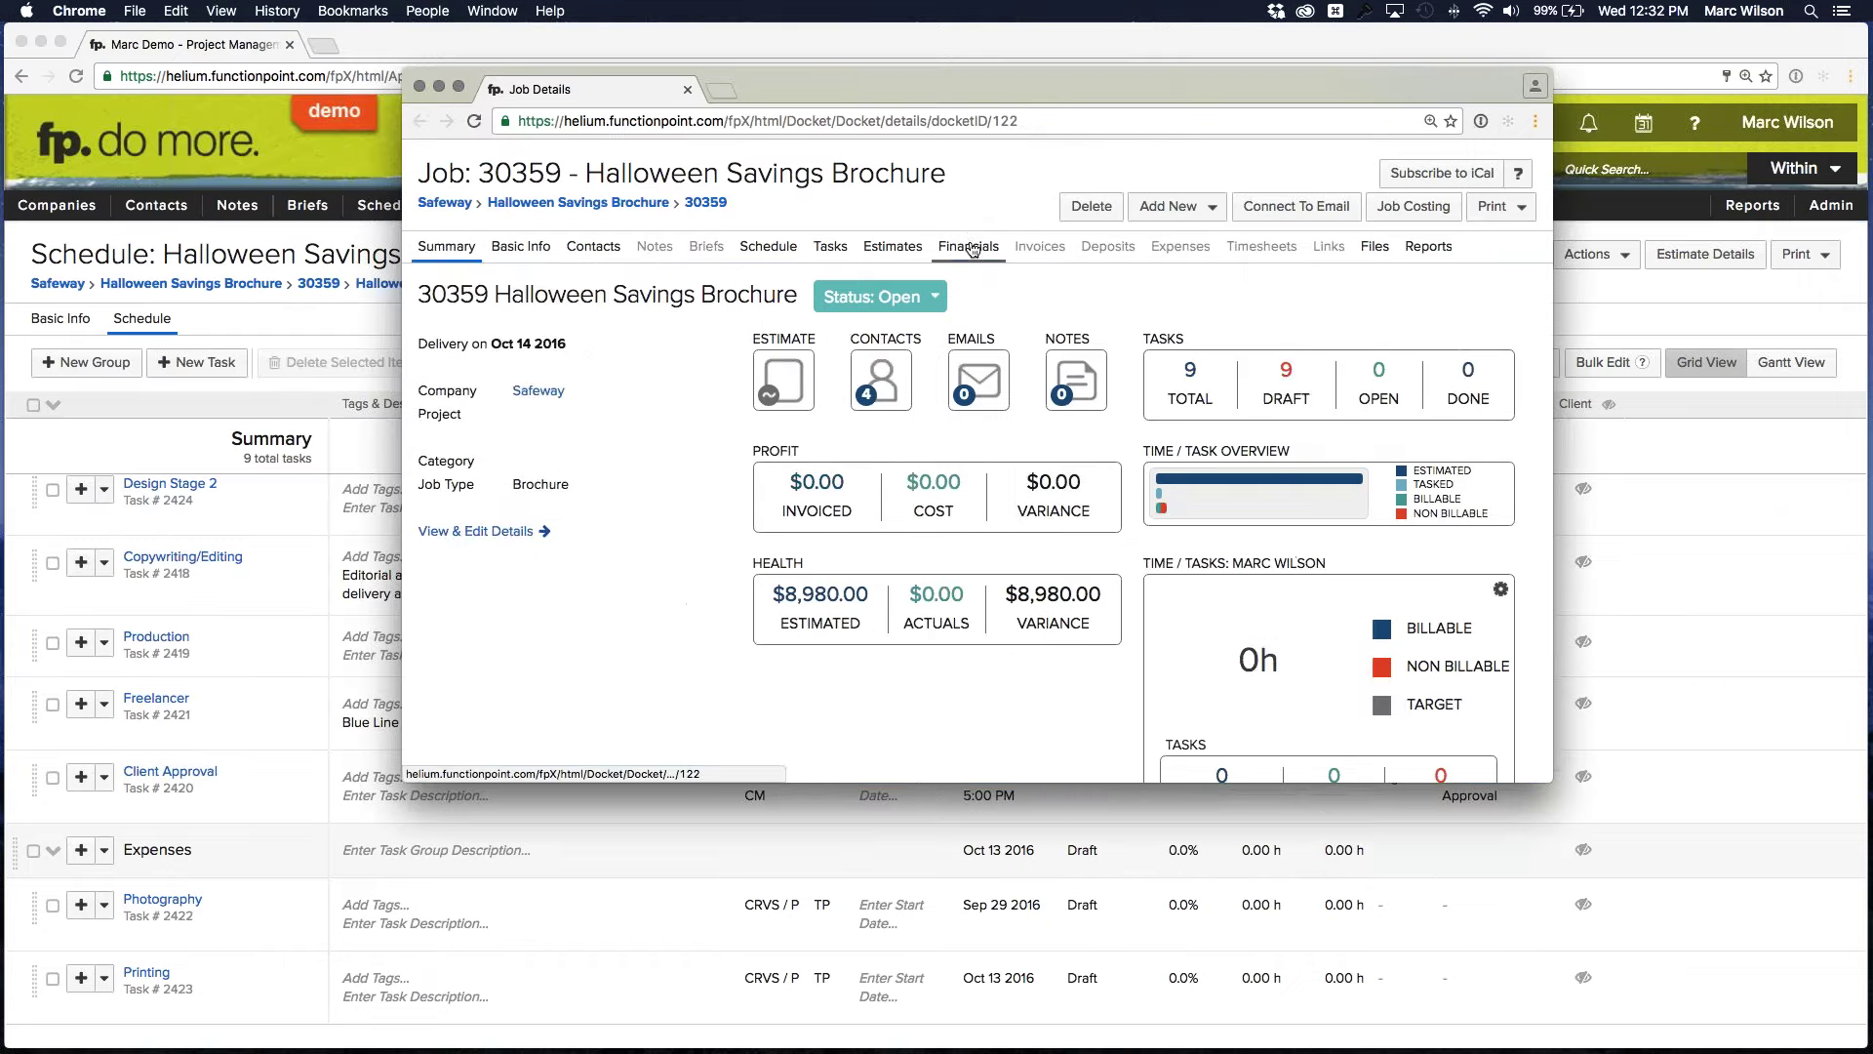
Review the job's Financials table, then move the job window off to another screen
left_click(968, 246)
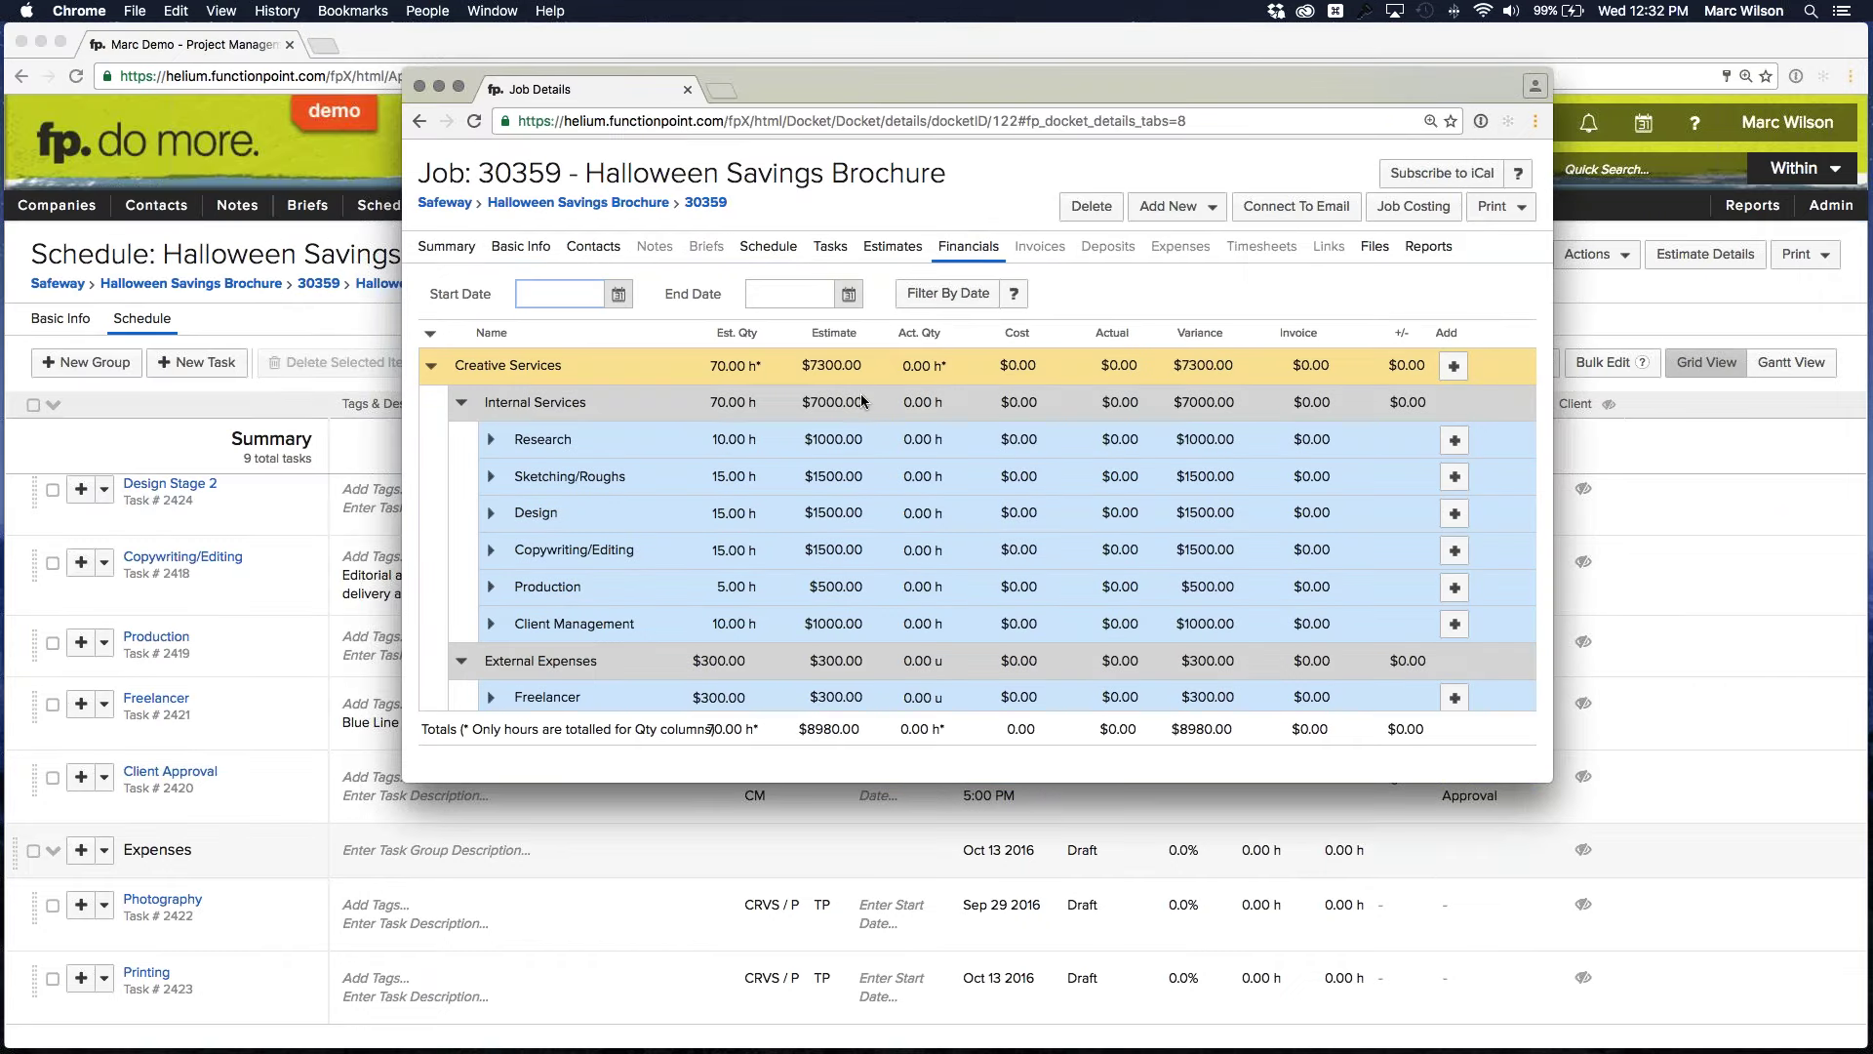
scroll(742, 435, "down", 3)
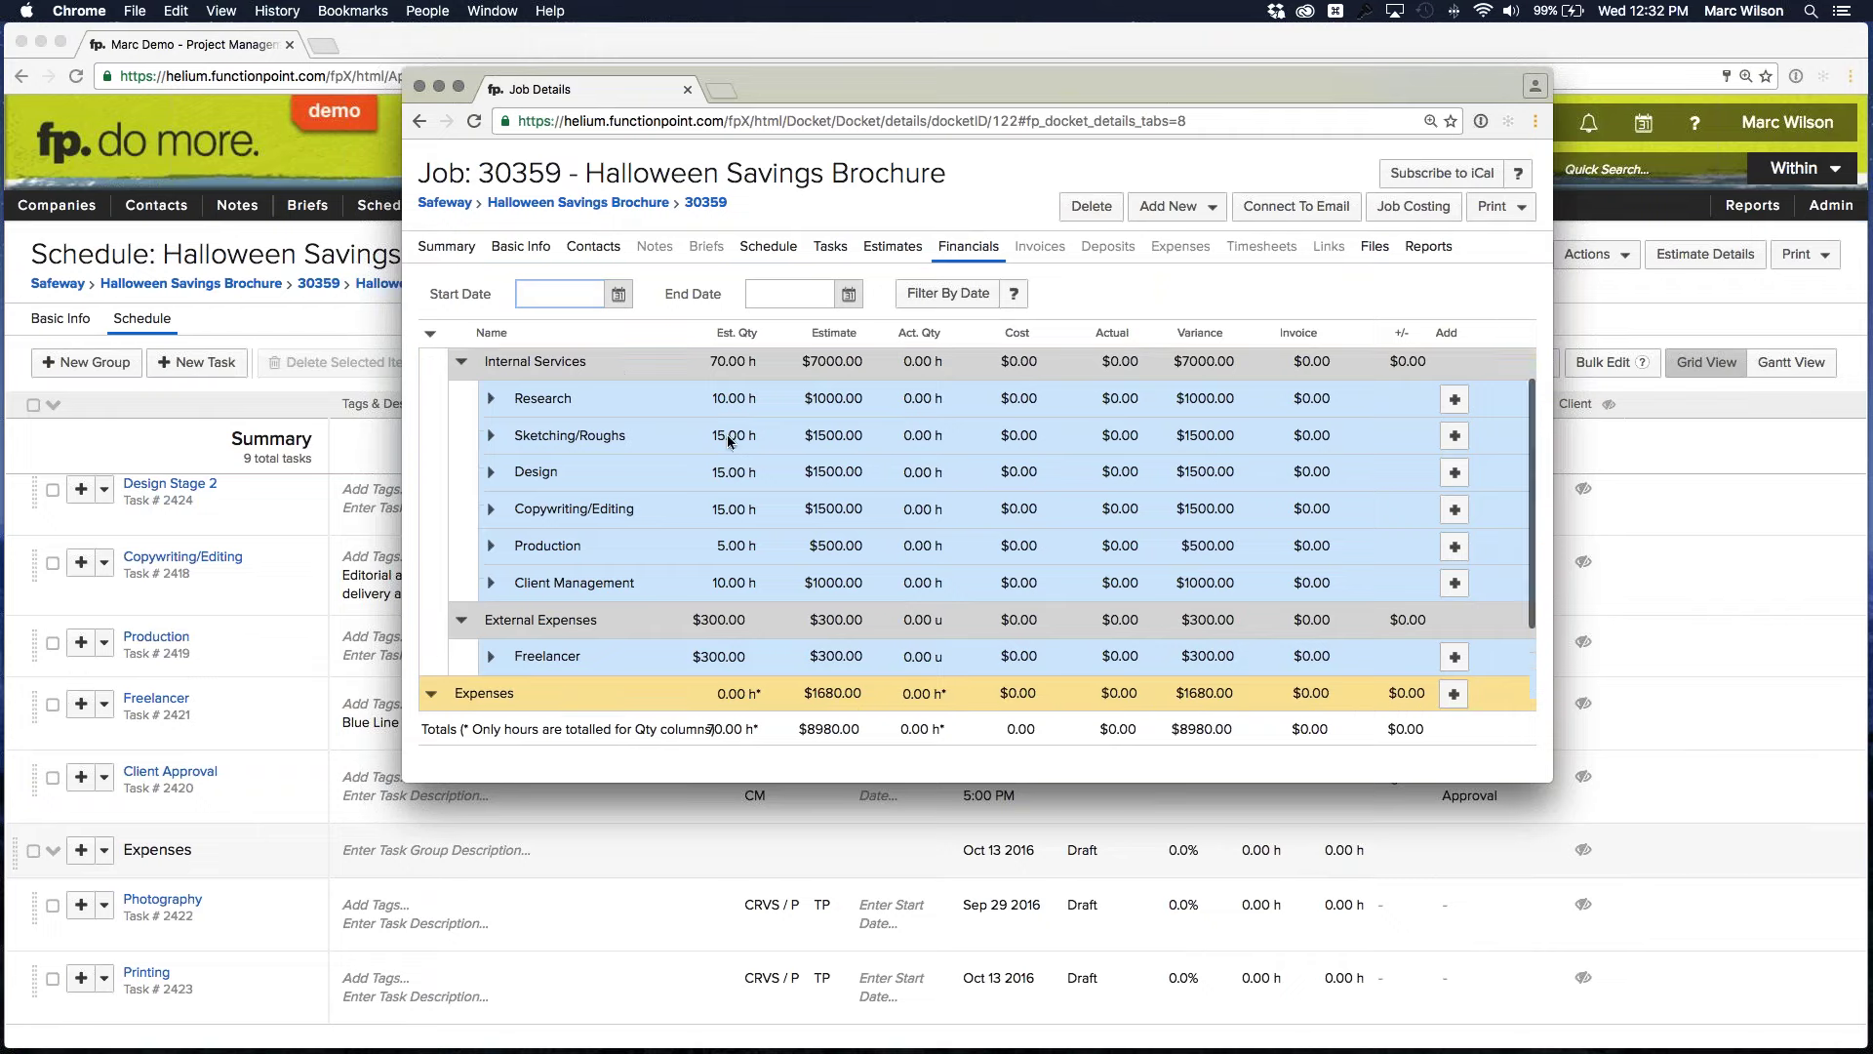
scroll(734, 447, "down", 1)
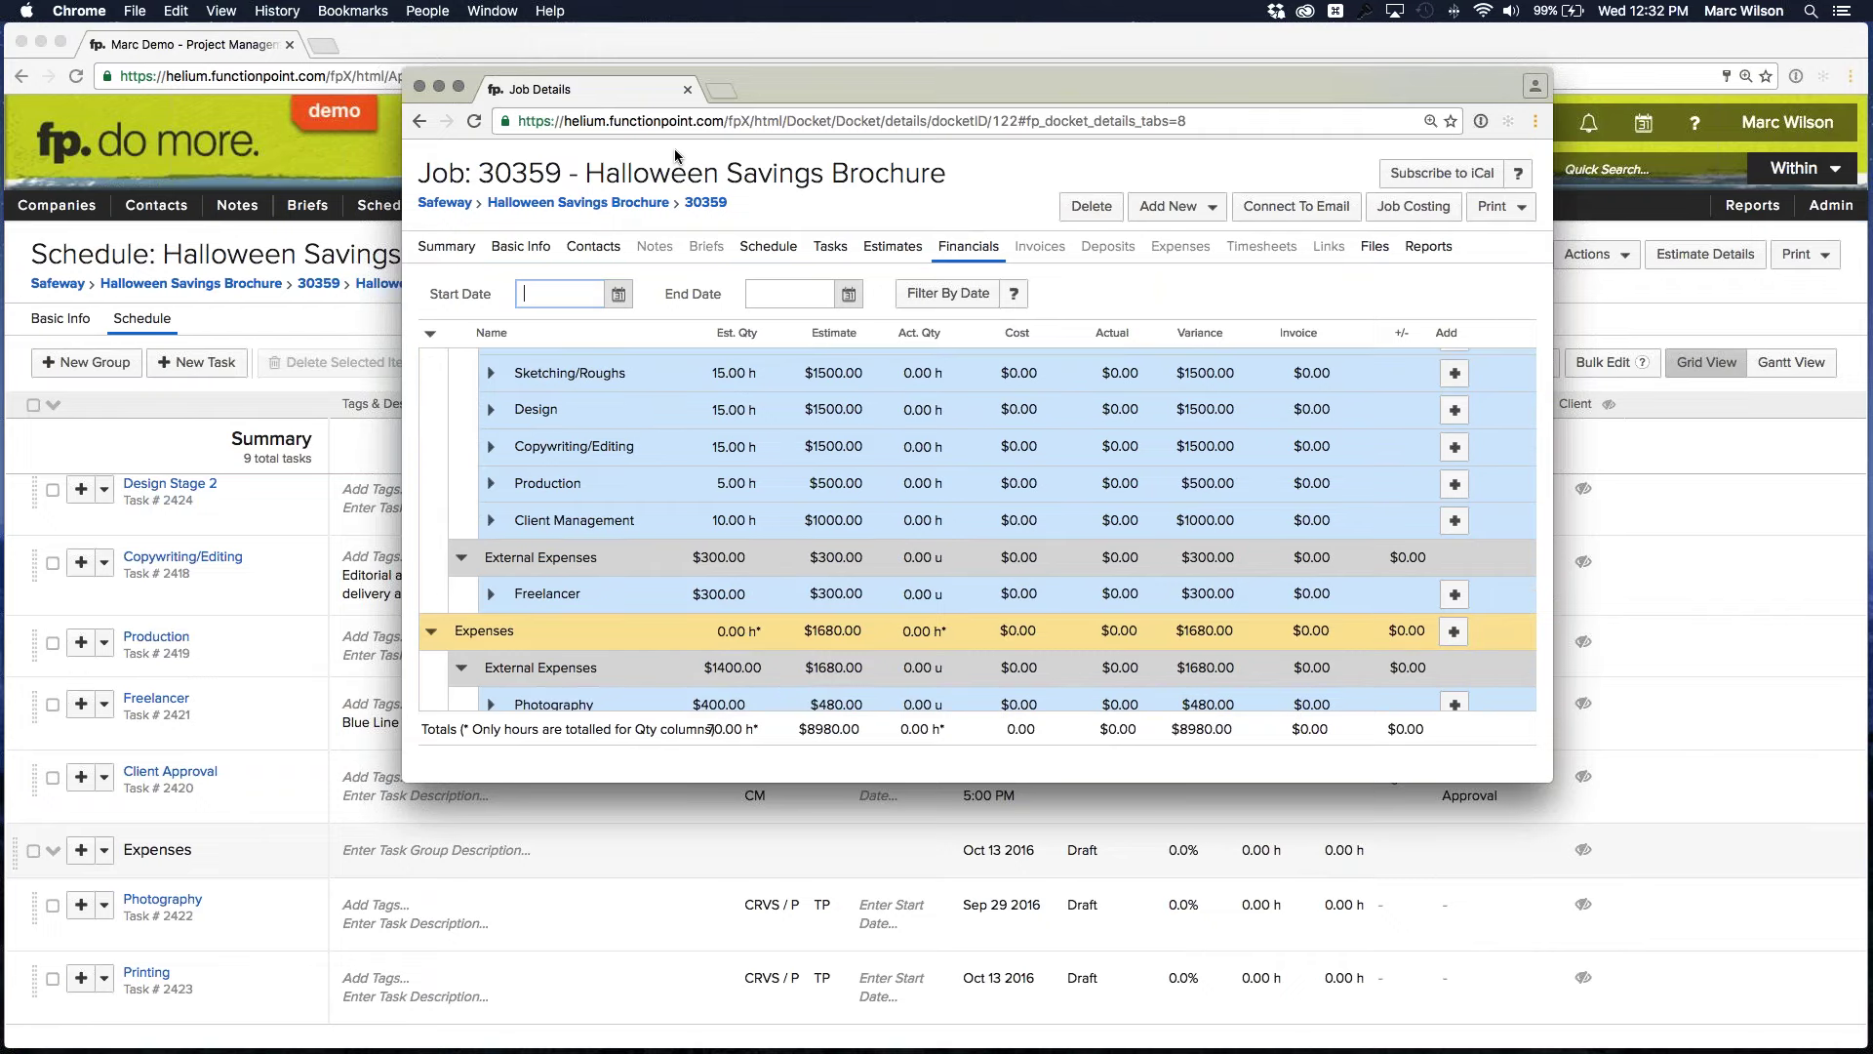
left_click_drag(822, 88, 1872, 126)
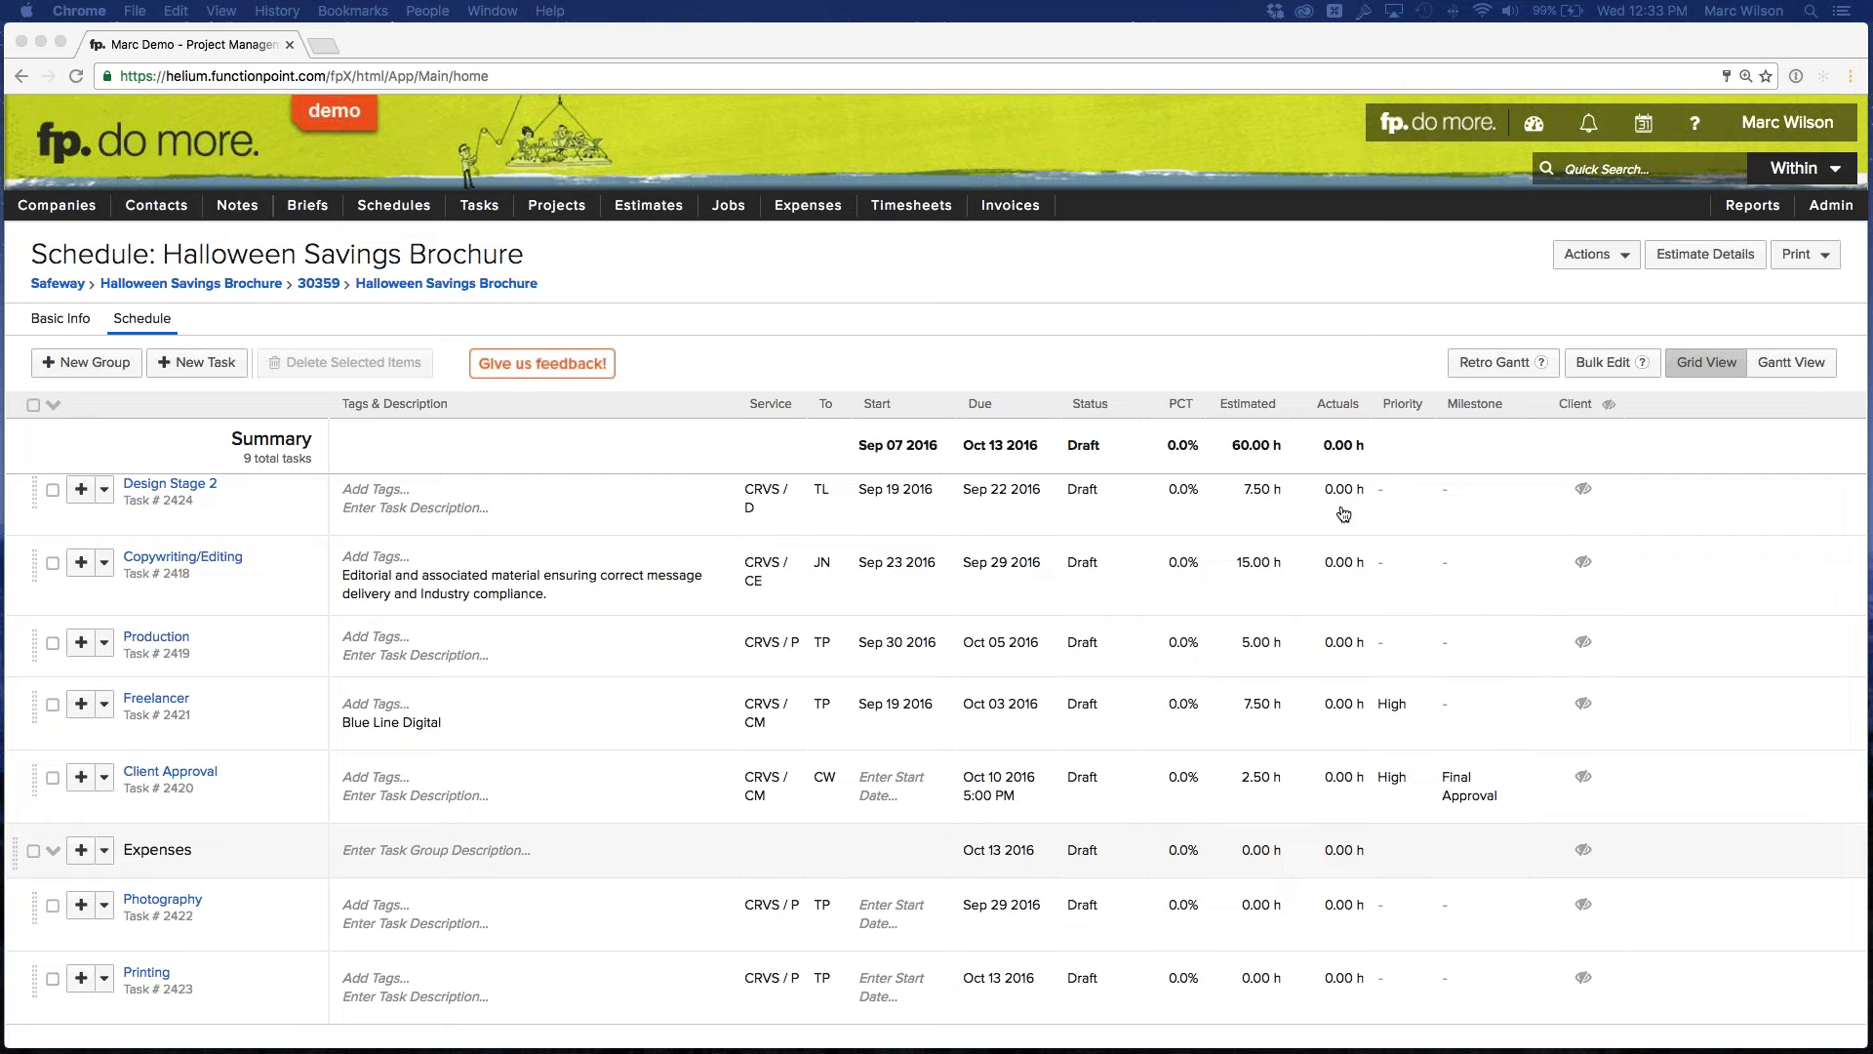
Bring the job details window back over the schedule and close it with Cmd+W
scroll(1340, 514, "up", 3)
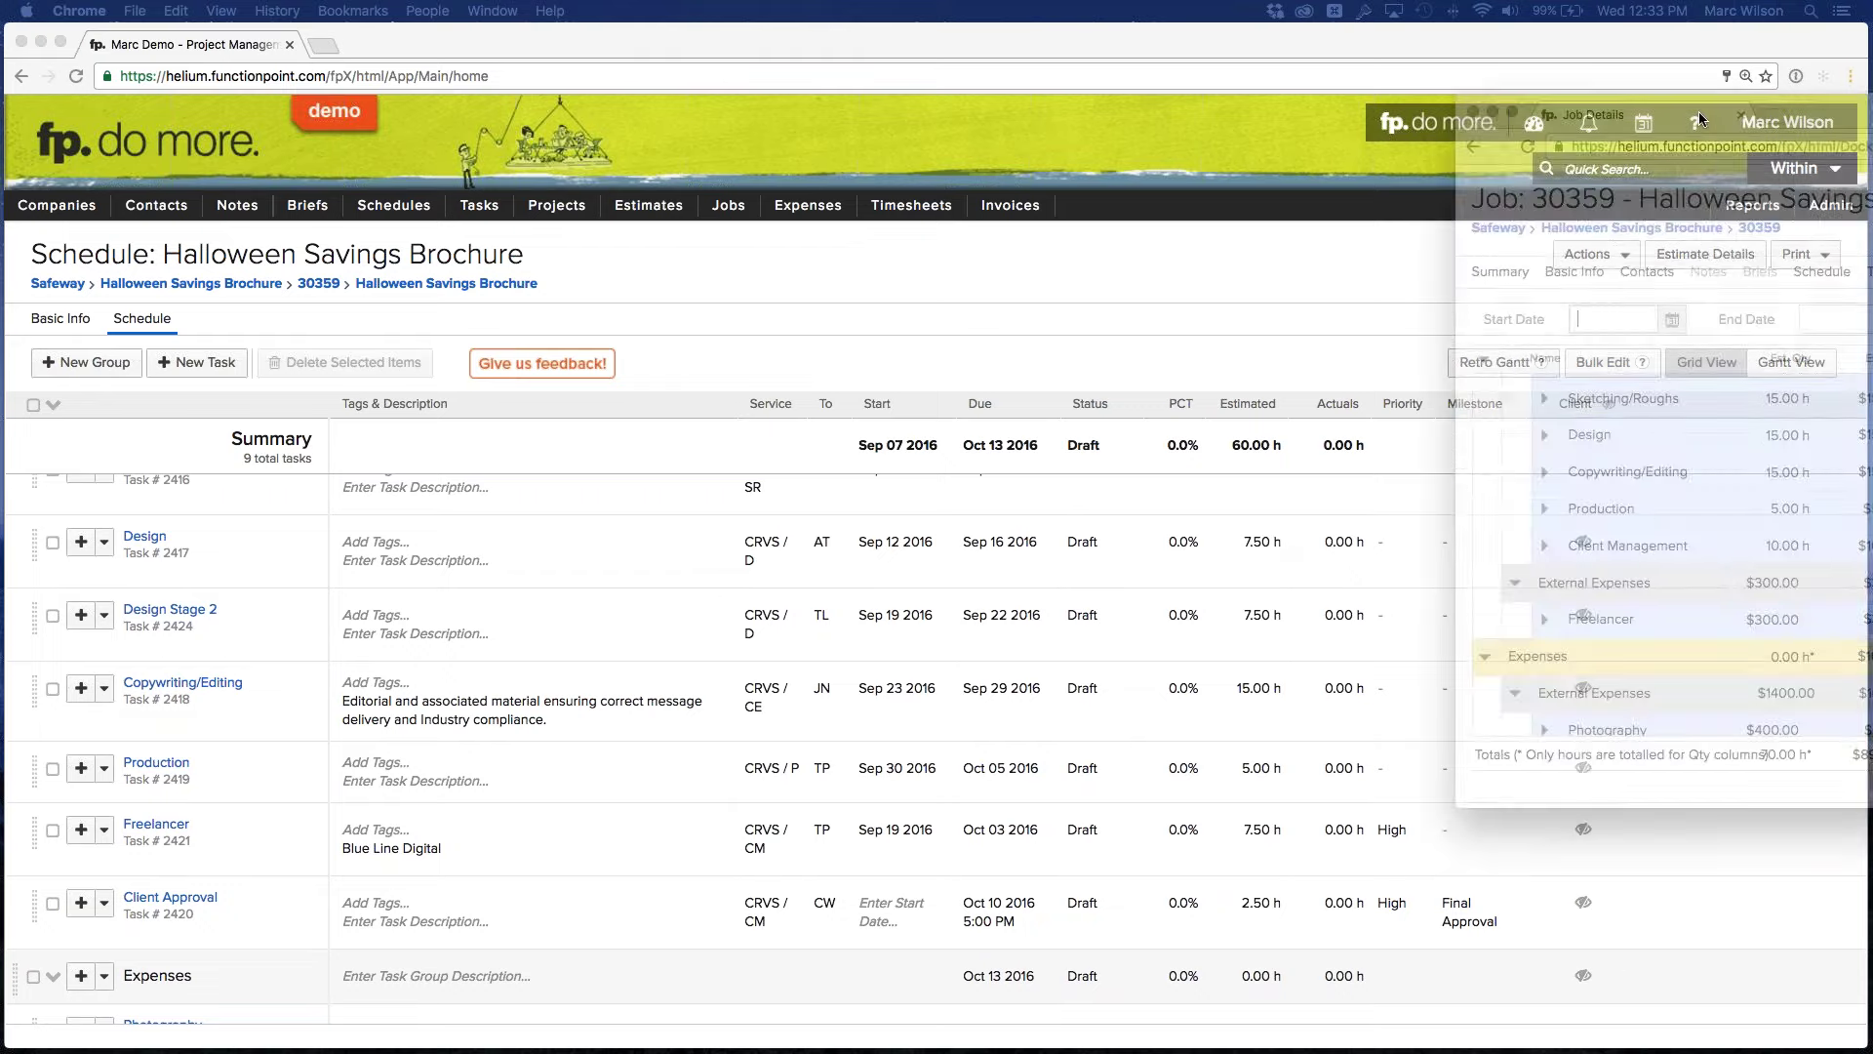
left_click_drag(1872, 114, 853, 127)
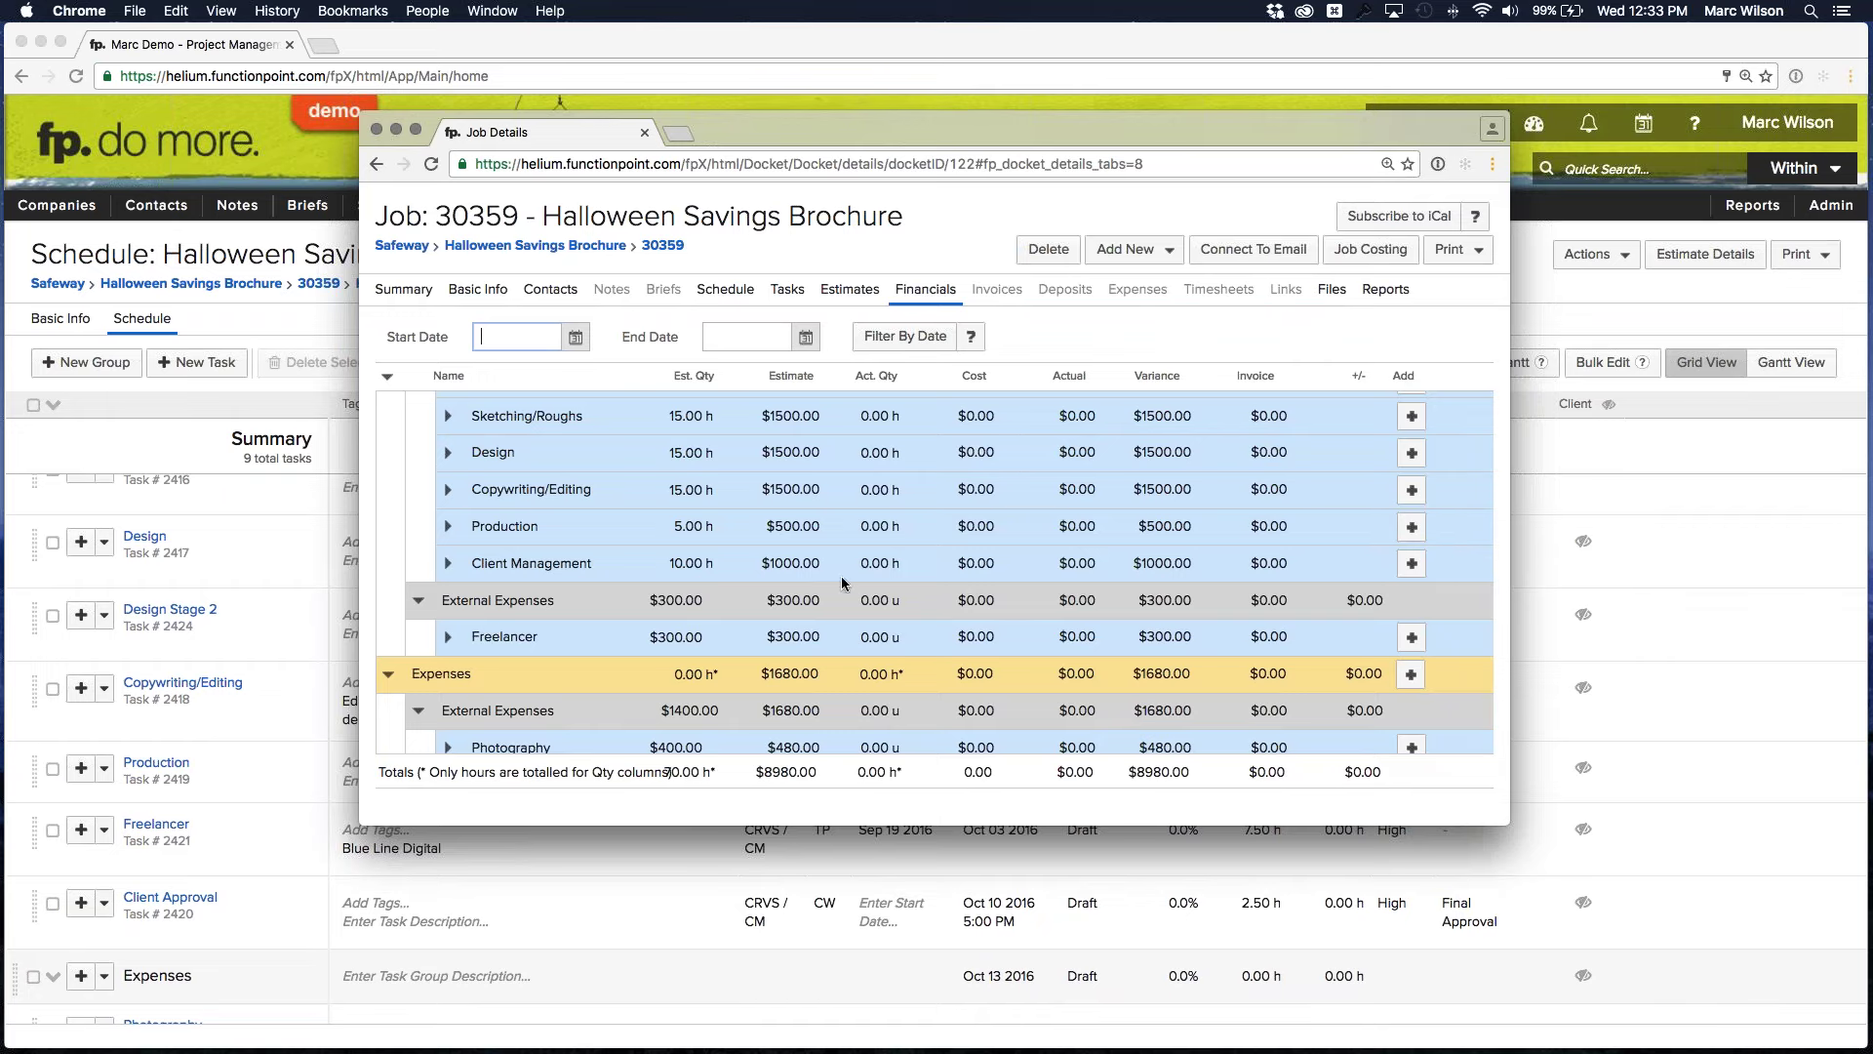
key("super+w")
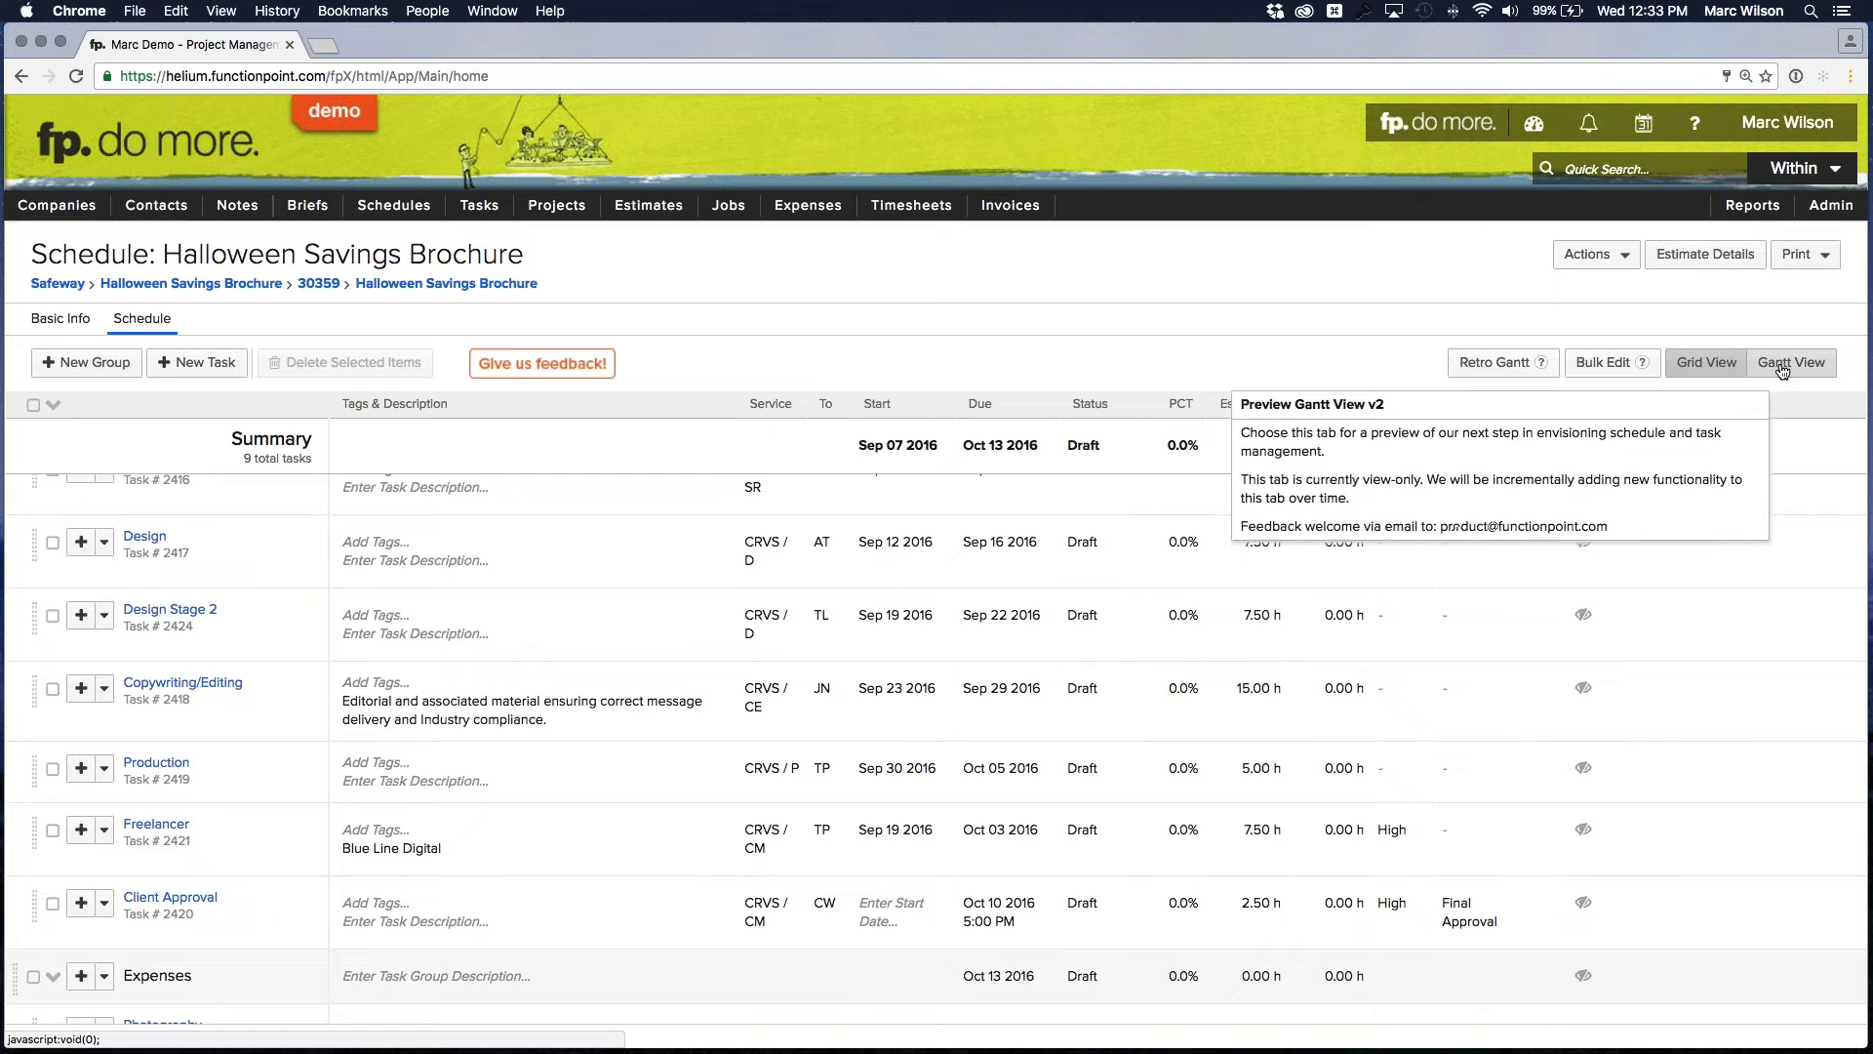
Switch the Halloween Savings Brochure schedule to Gantt View and scroll through its tasks
left_click(1791, 366)
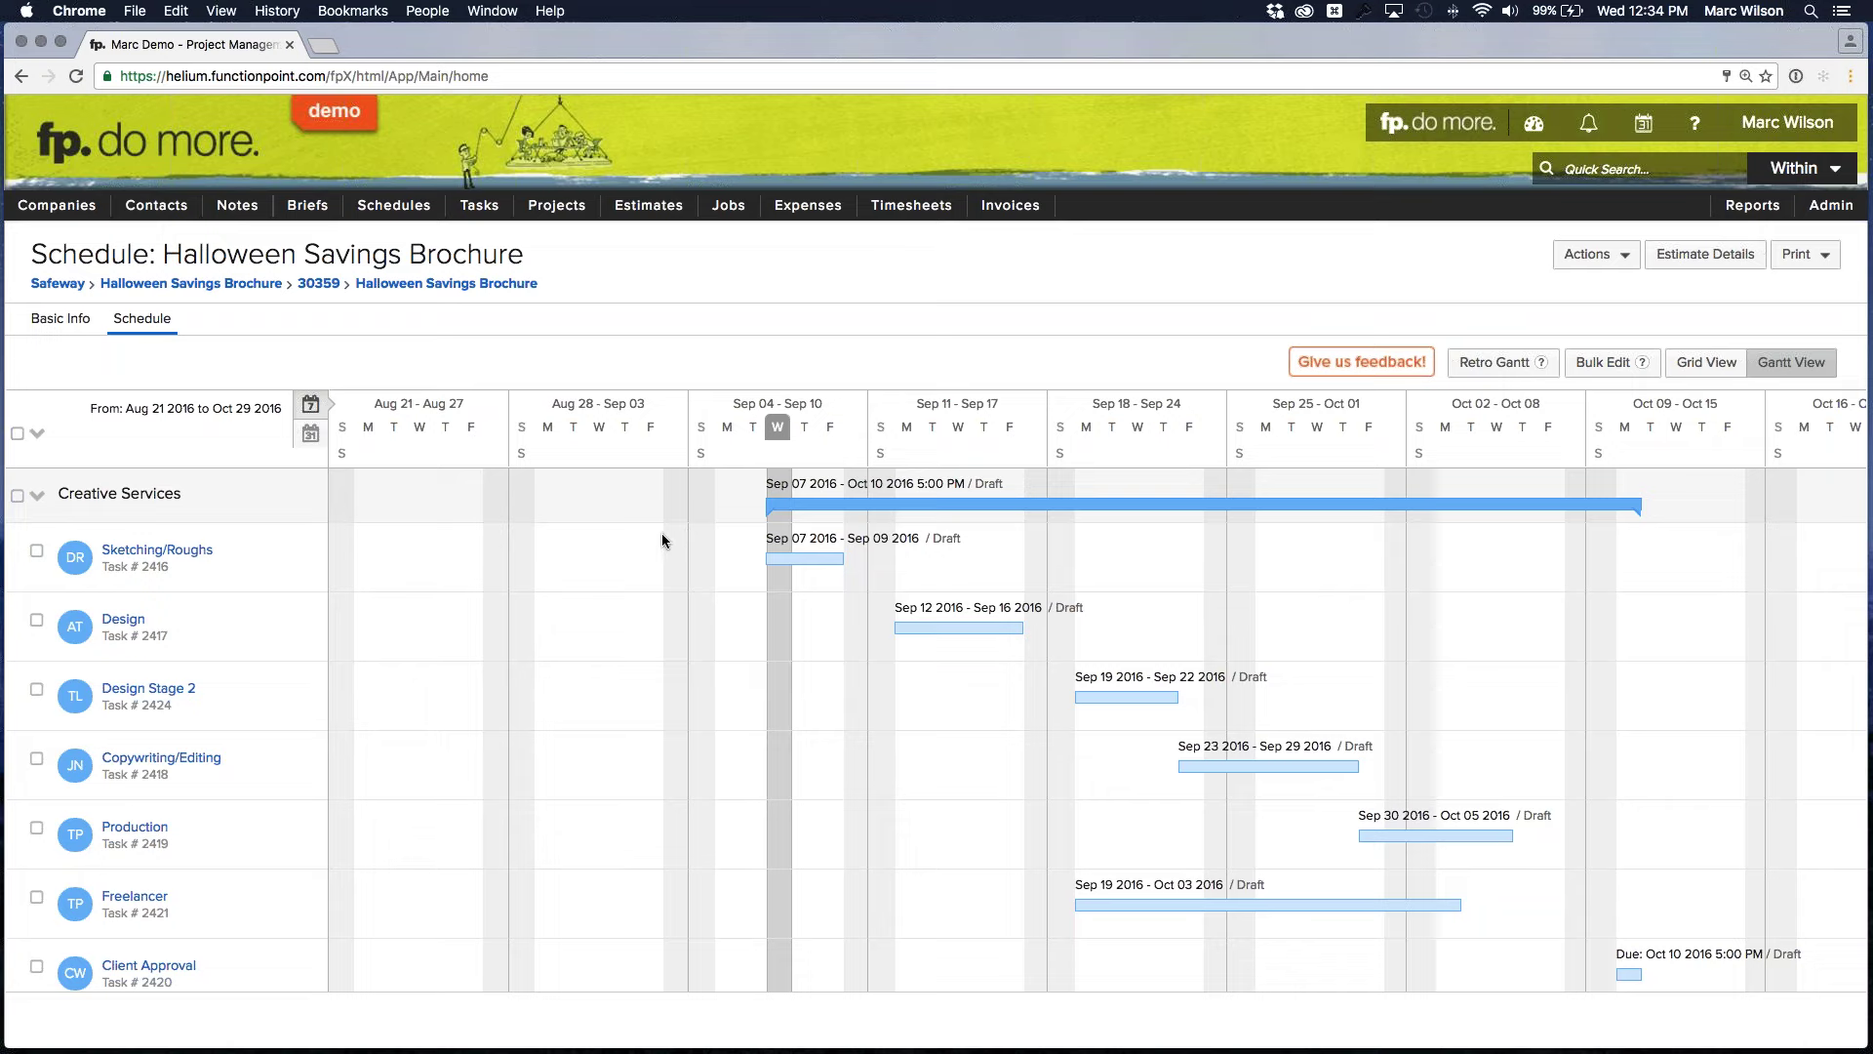
scroll(662, 539, "down", 2)
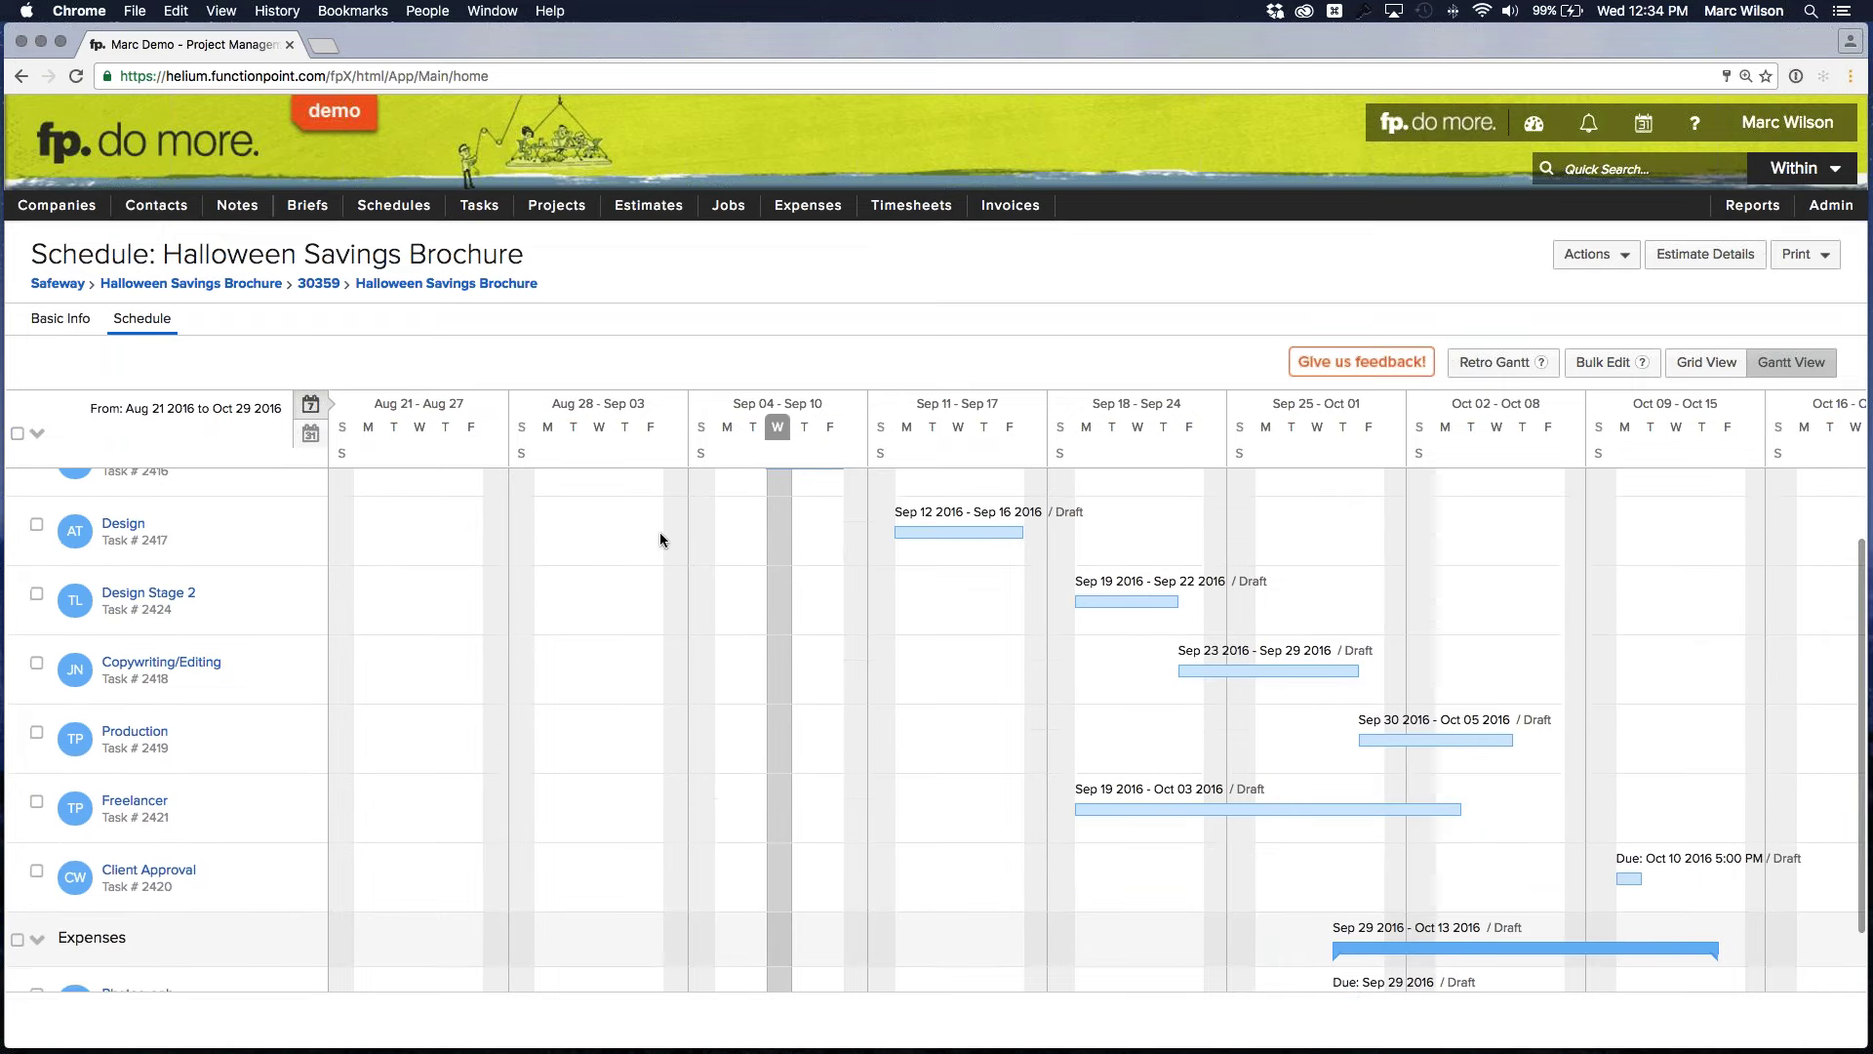
scroll(659, 540, "down", 2)
scroll(664, 540, "up", 4)
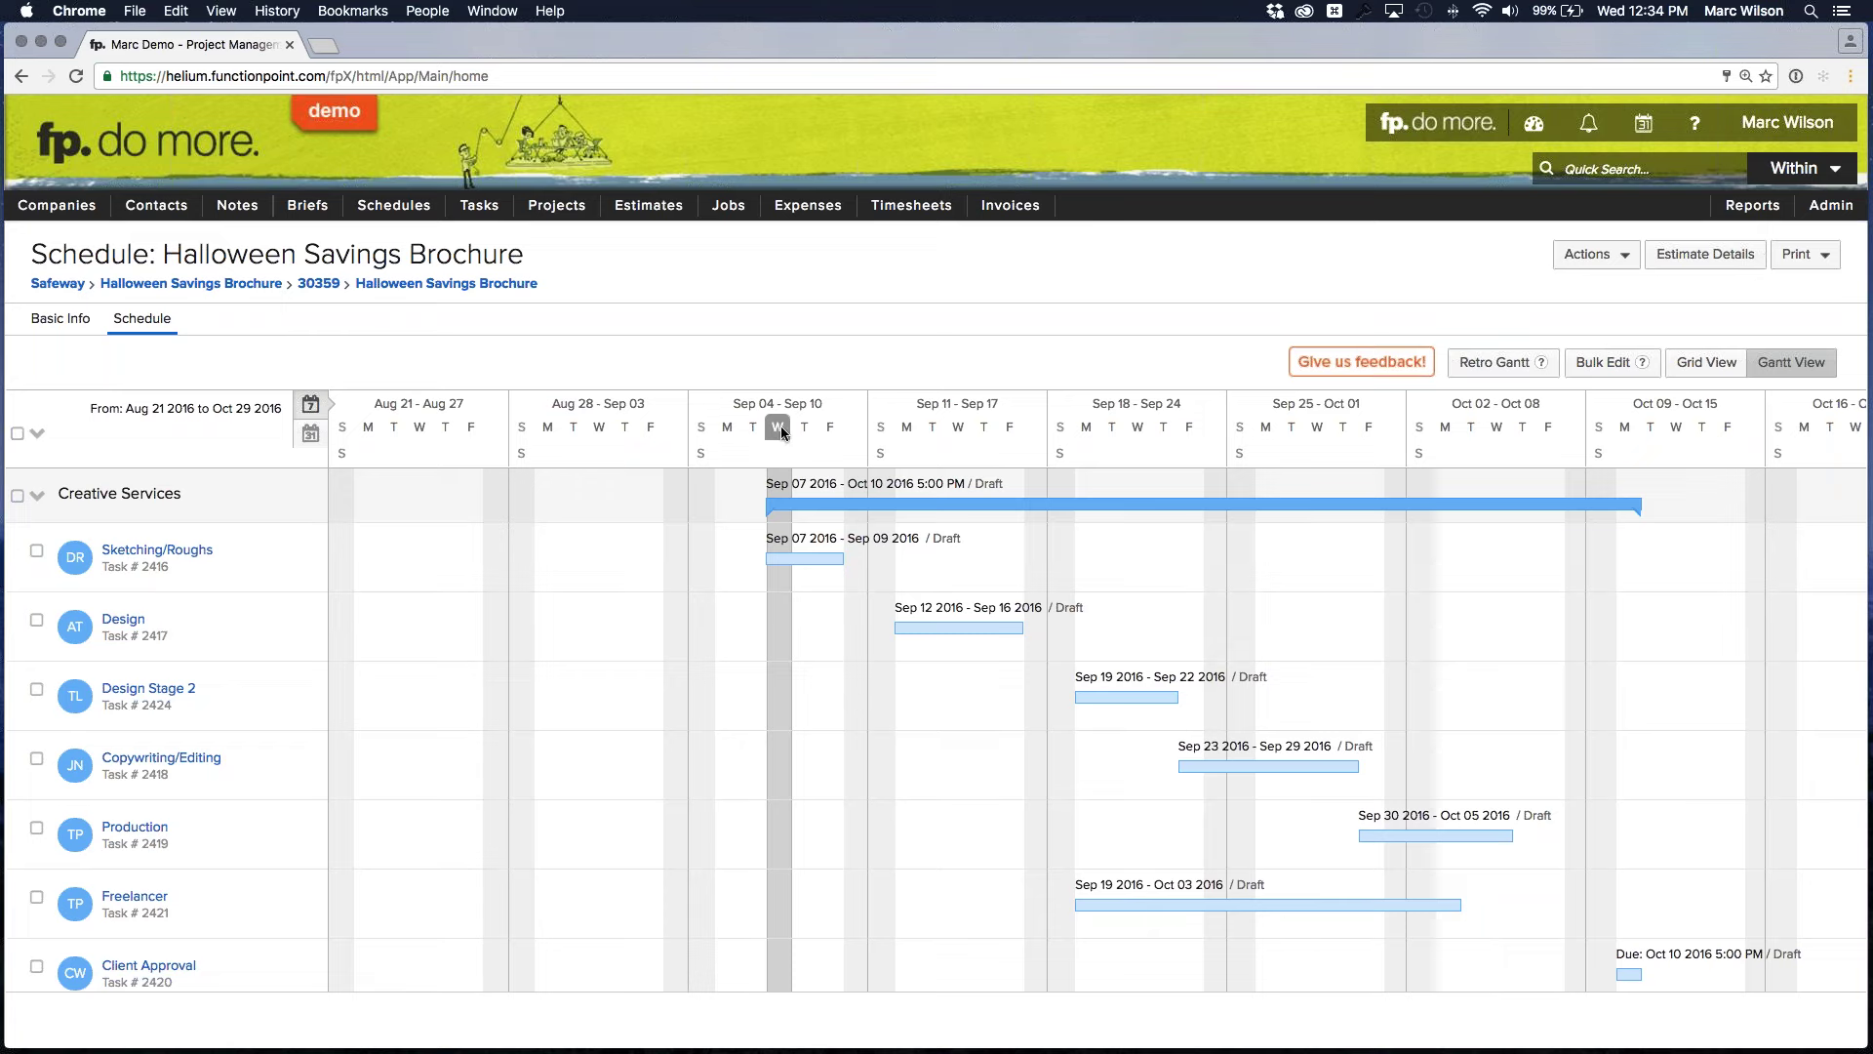
left_click(307, 441)
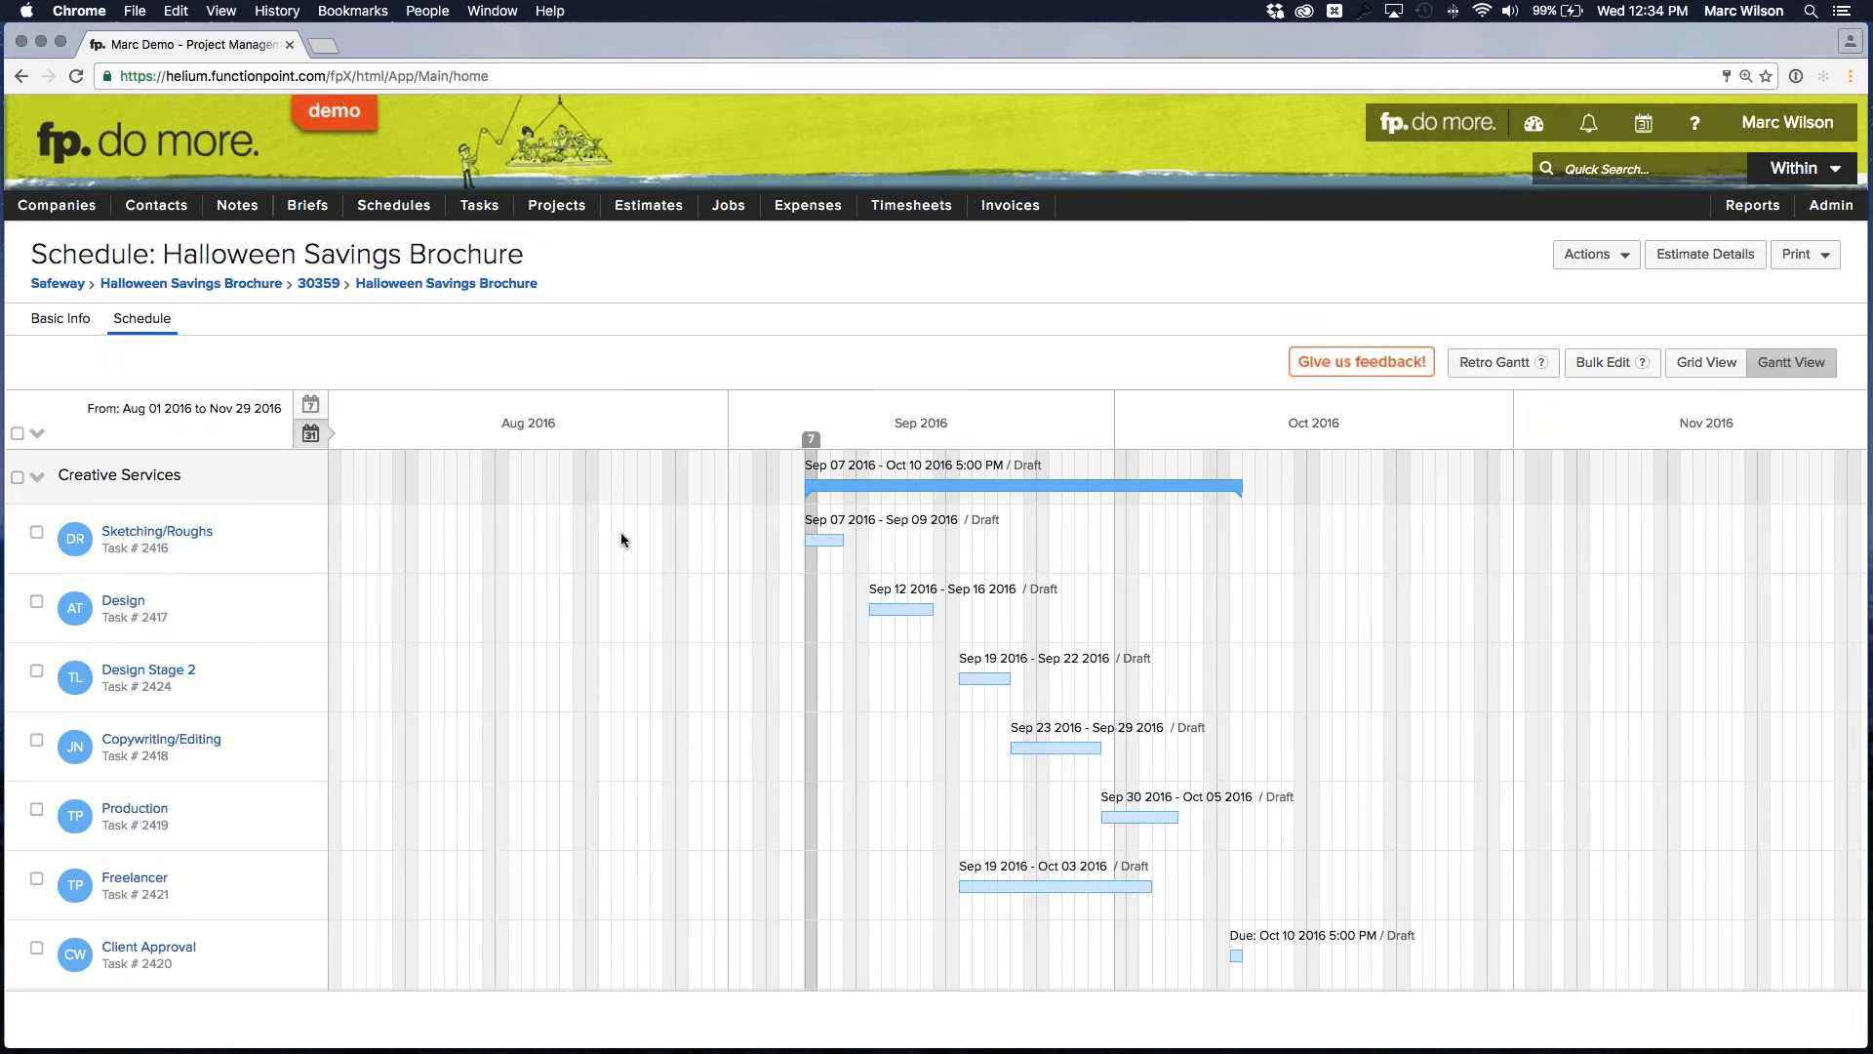
scroll(621, 540, "right", 2)
scroll(624, 540, "left", 2)
left_click(310, 404)
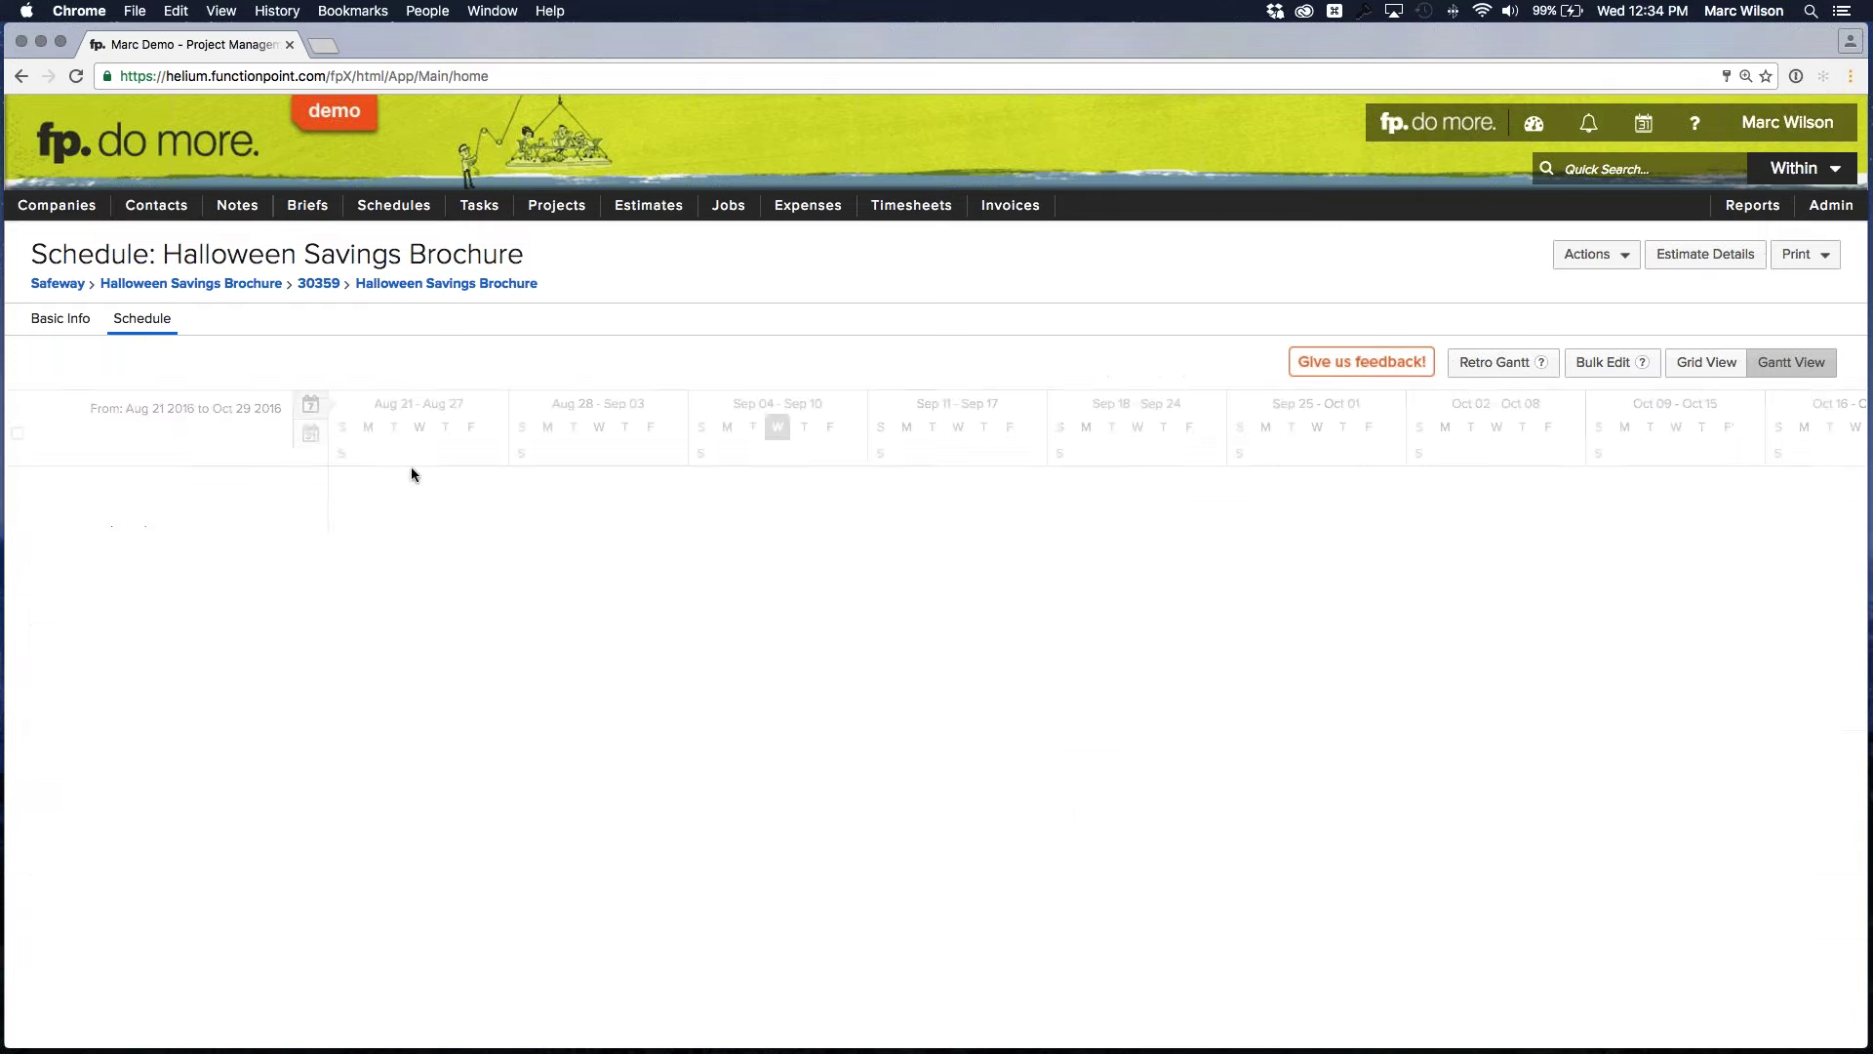
scroll(746, 639, "right", 10)
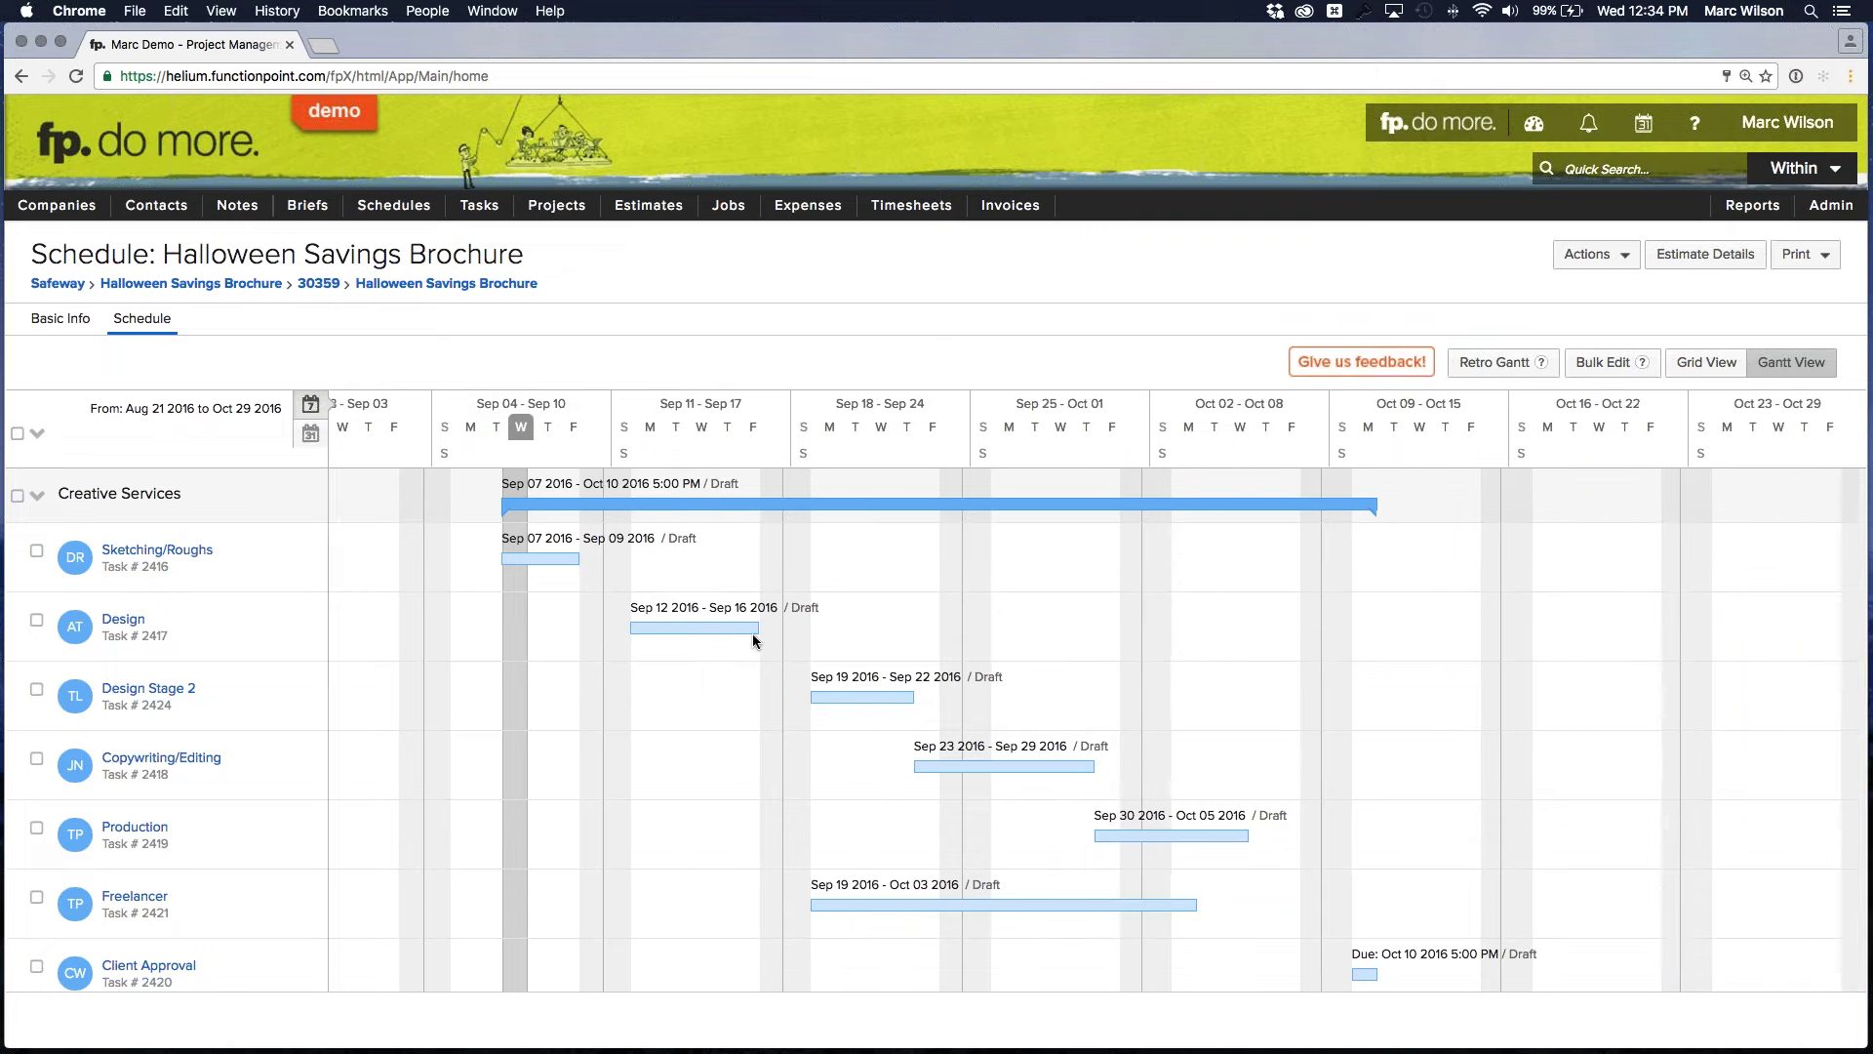
scroll(754, 631, "left", 10)
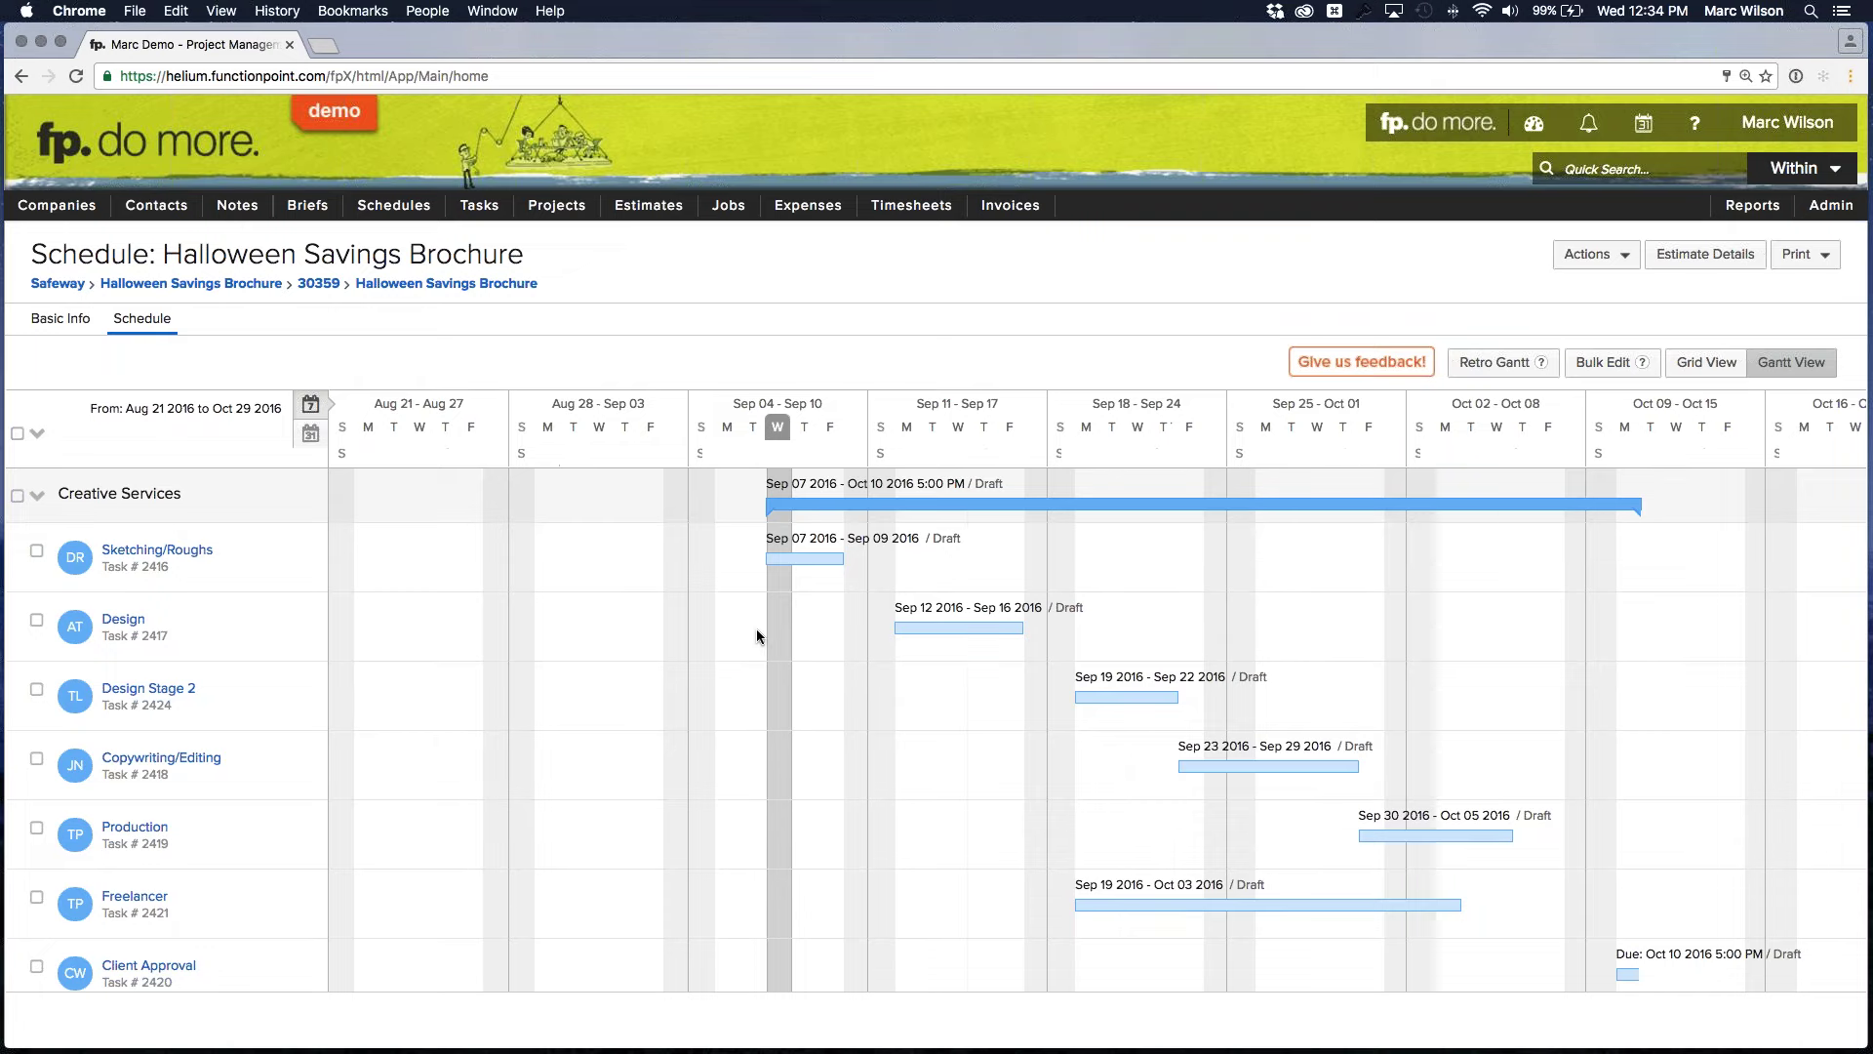
left_click(310, 435)
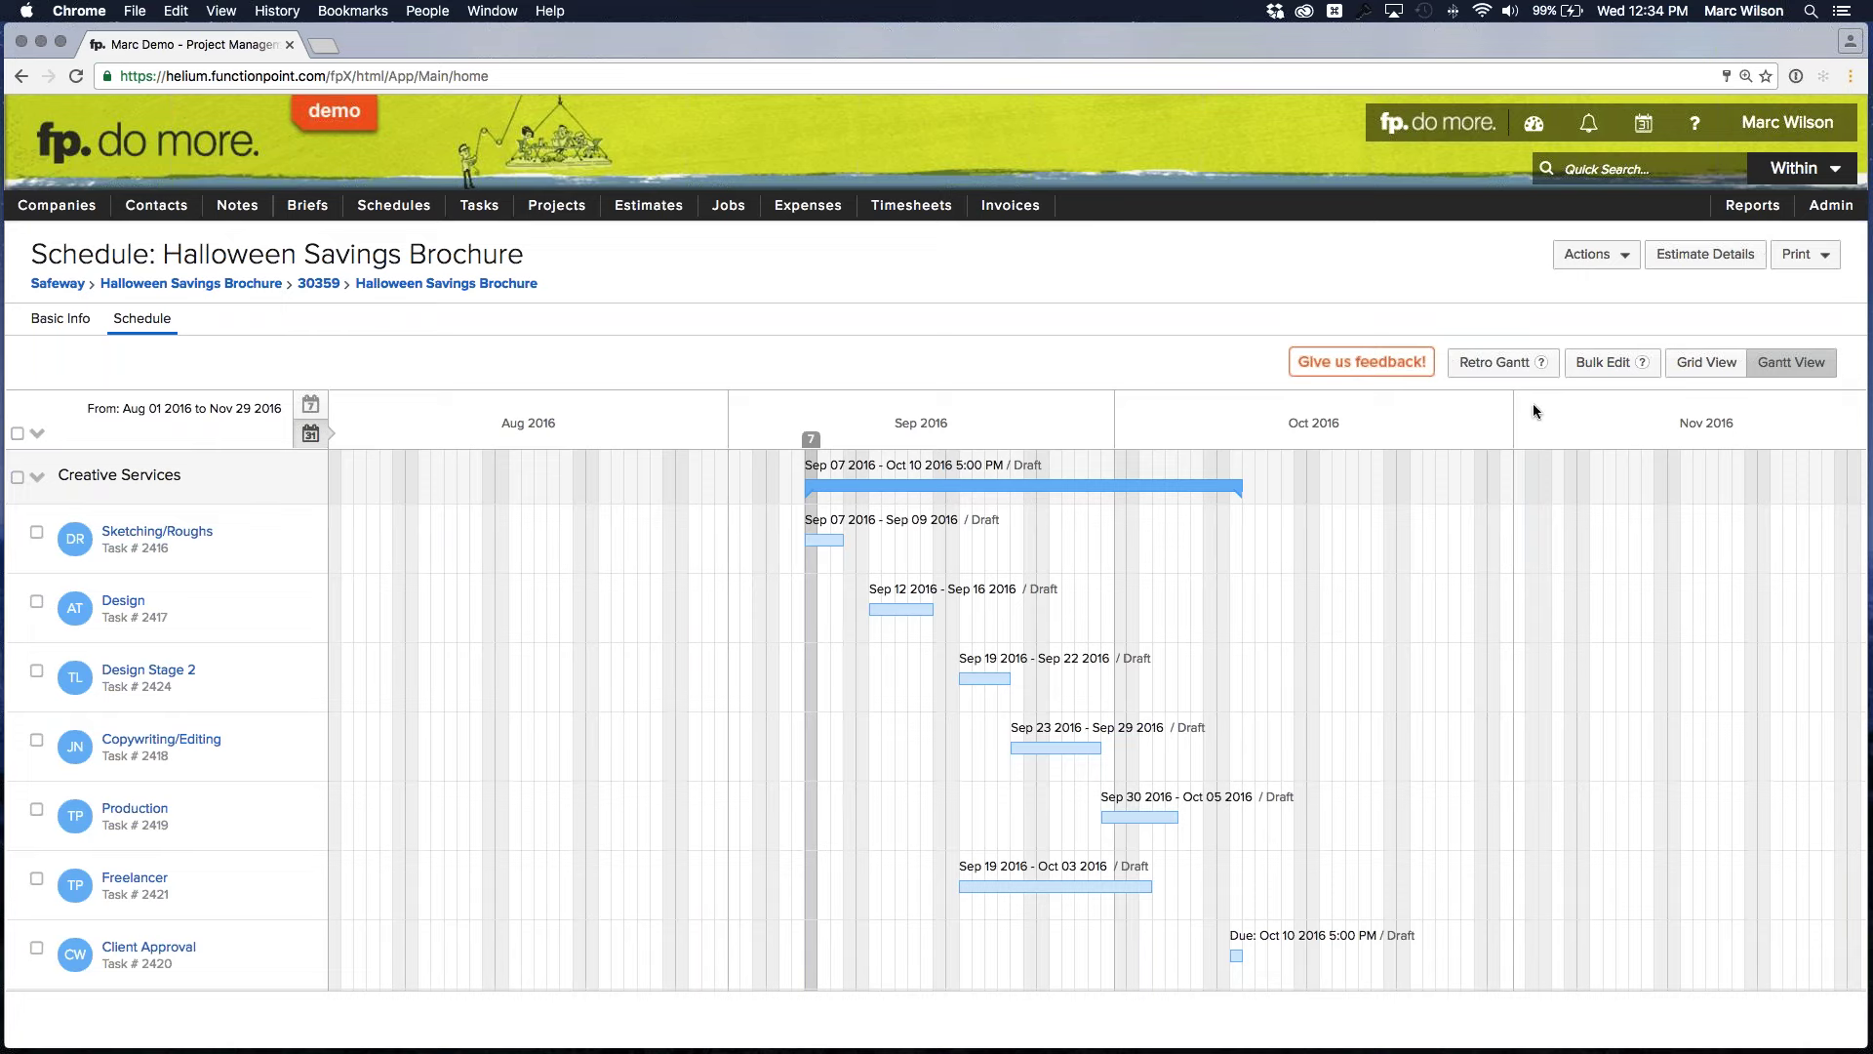
left_click(312, 405)
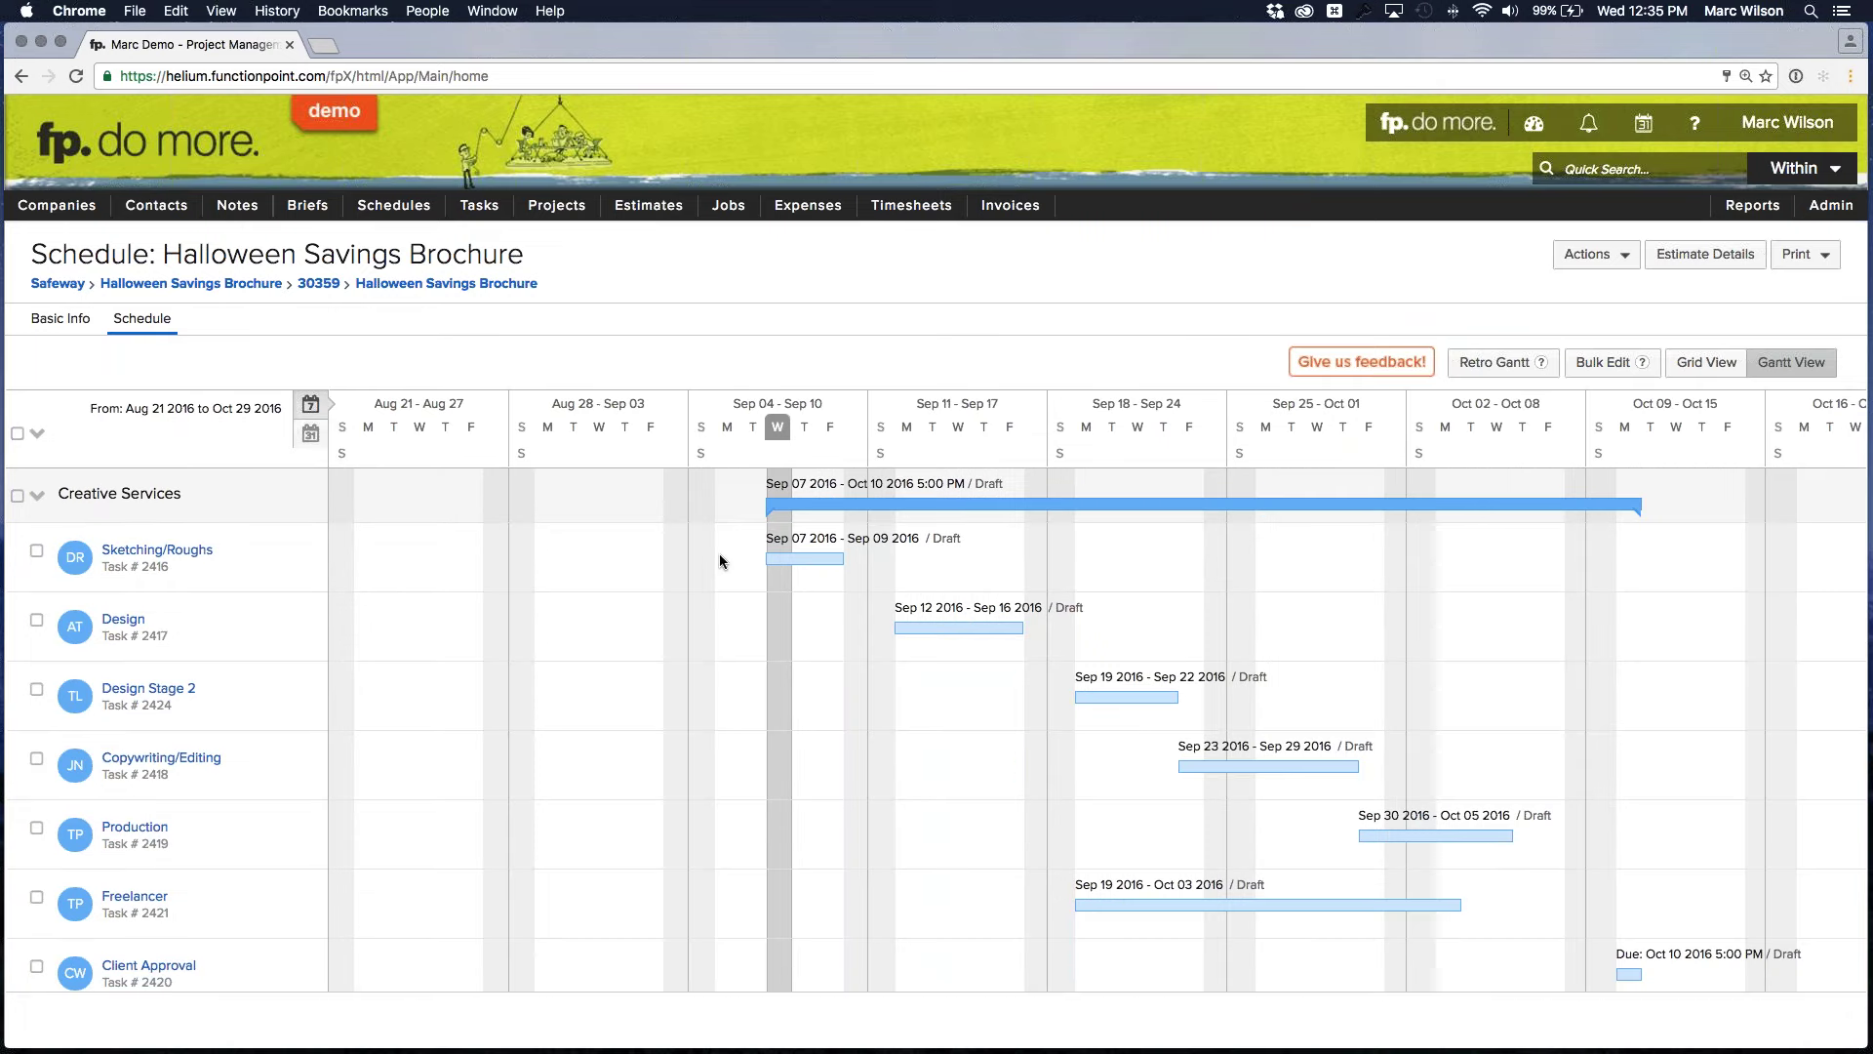
mouse_move(777, 552)
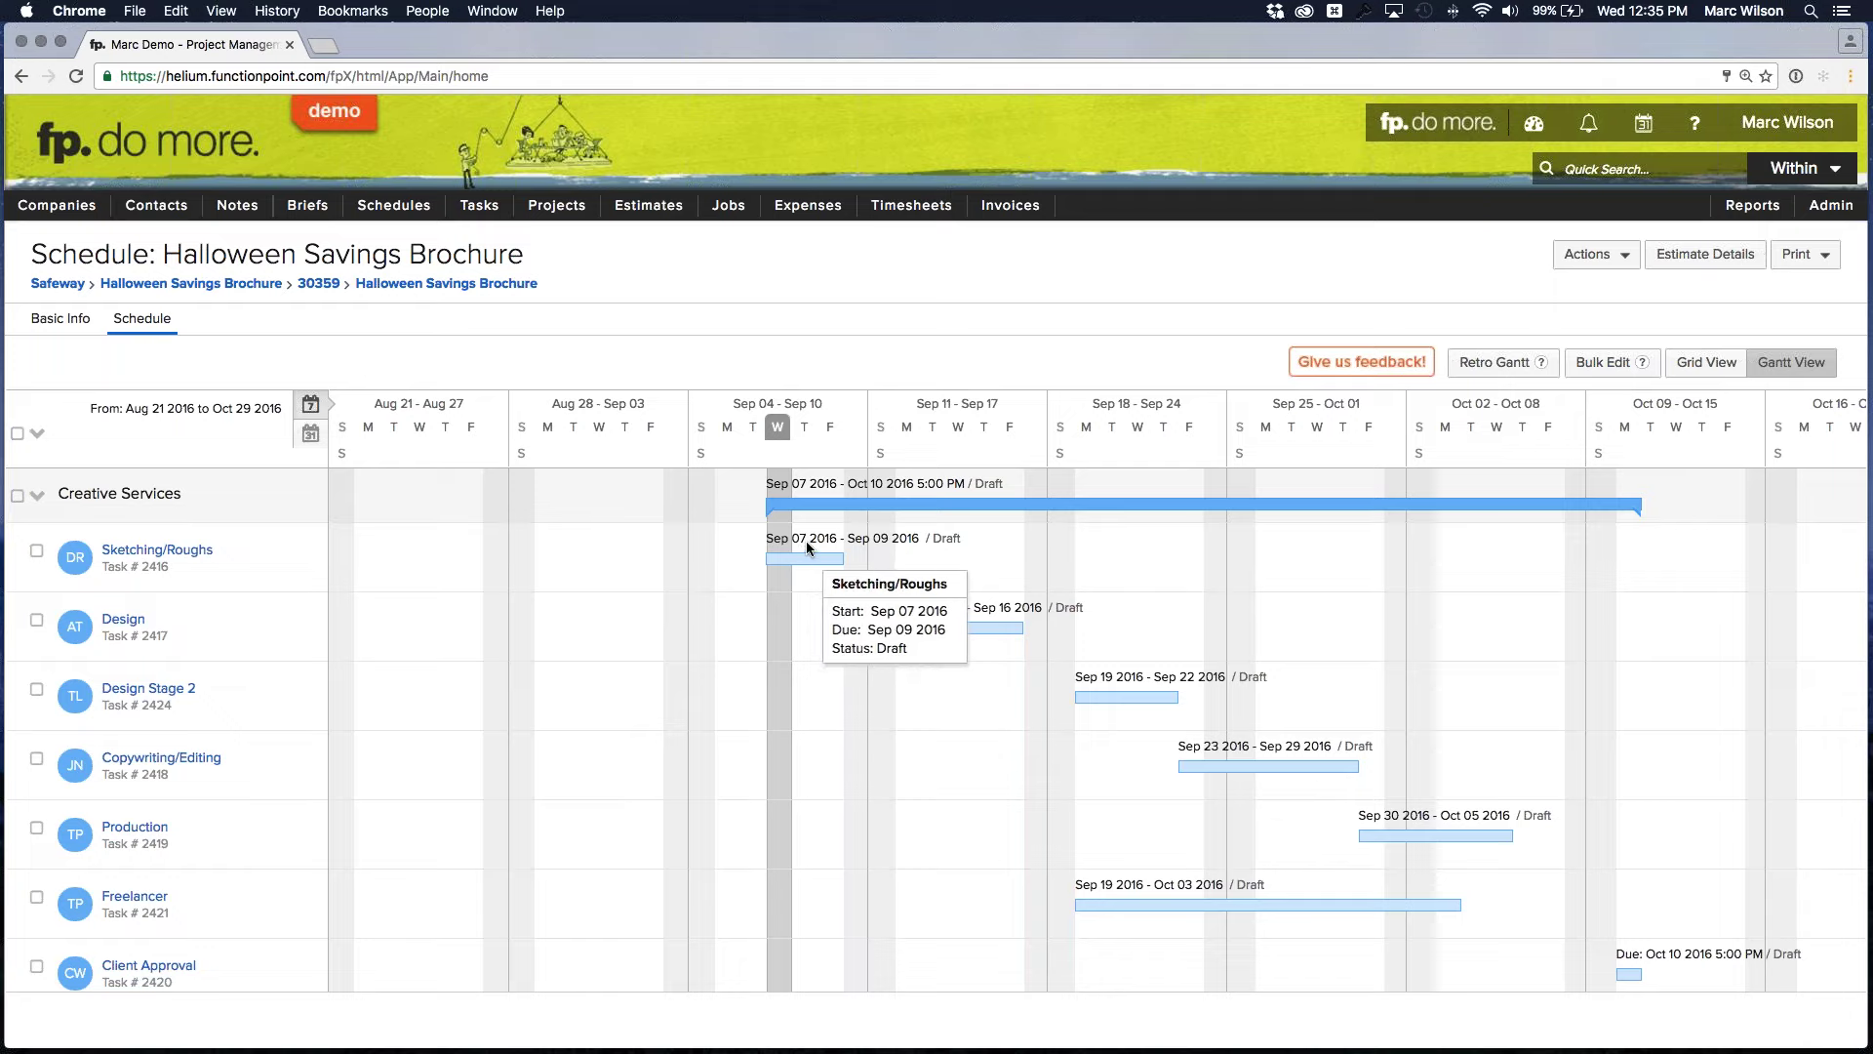
scroll(875, 565, "down", 5)
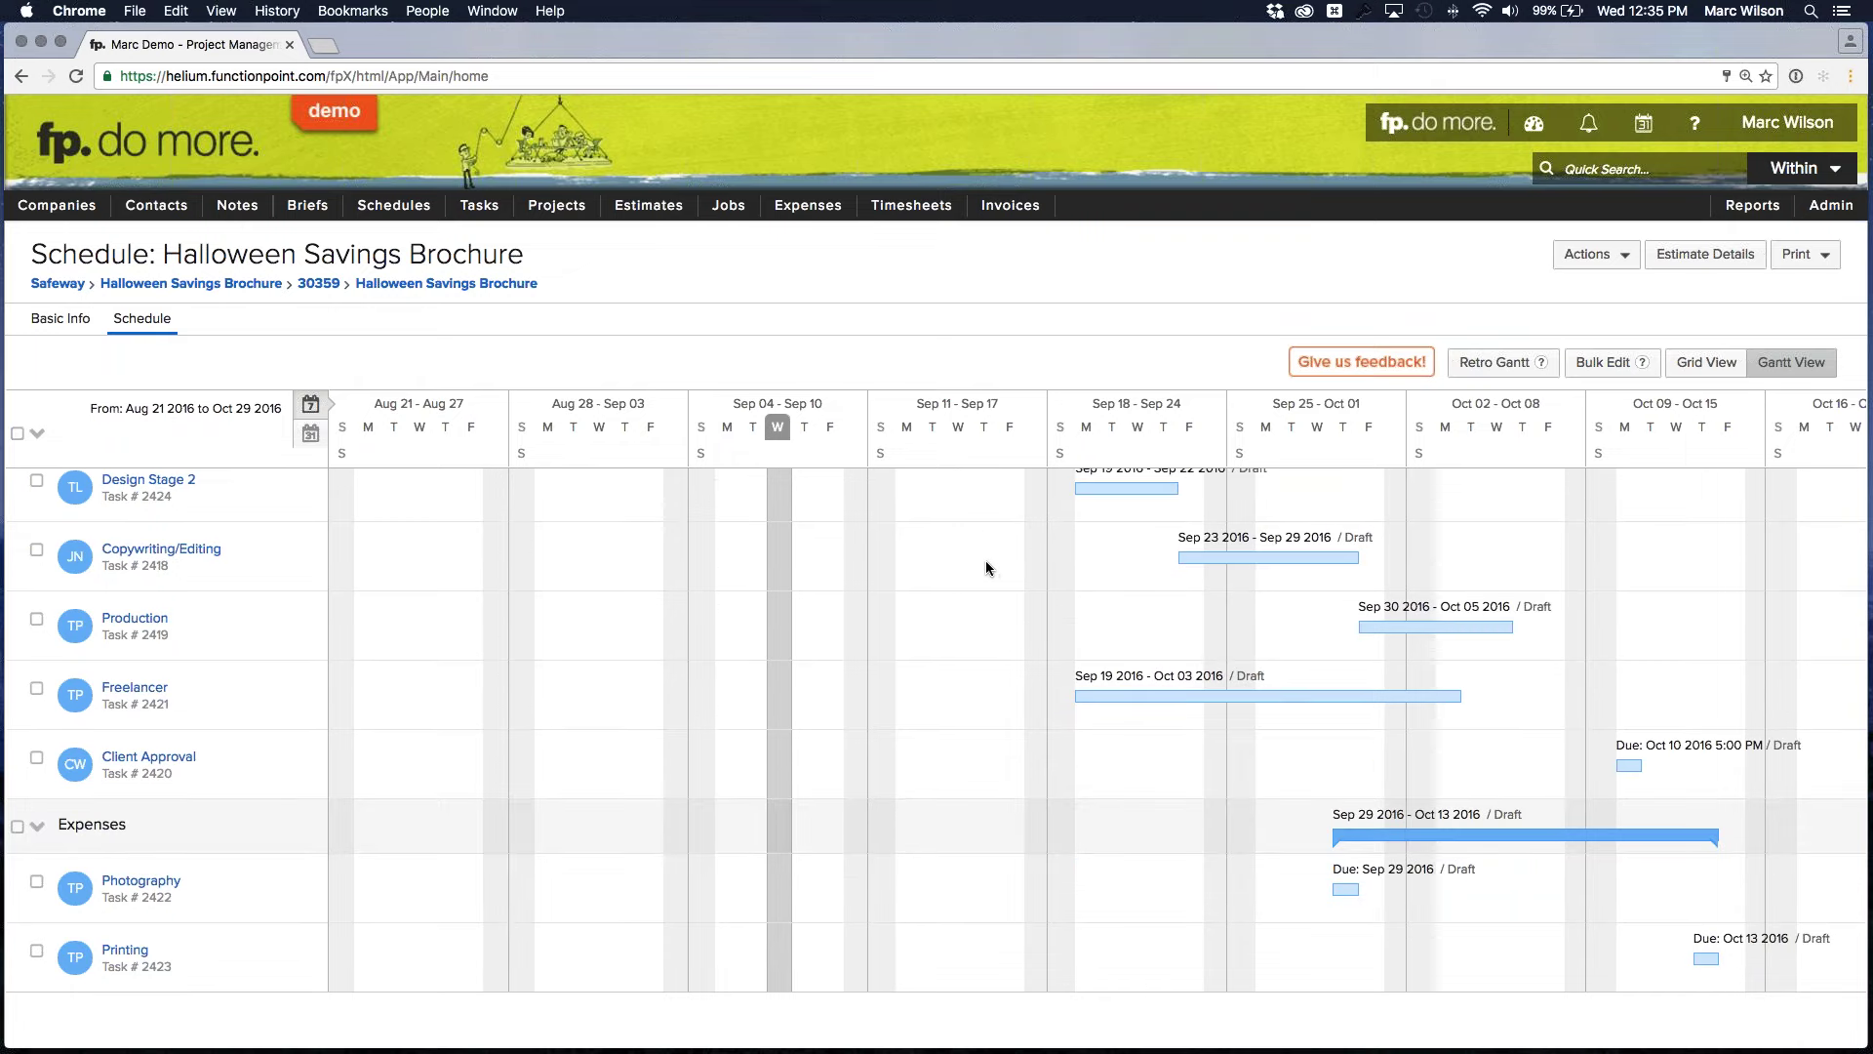
scroll(993, 564, "up", 5)
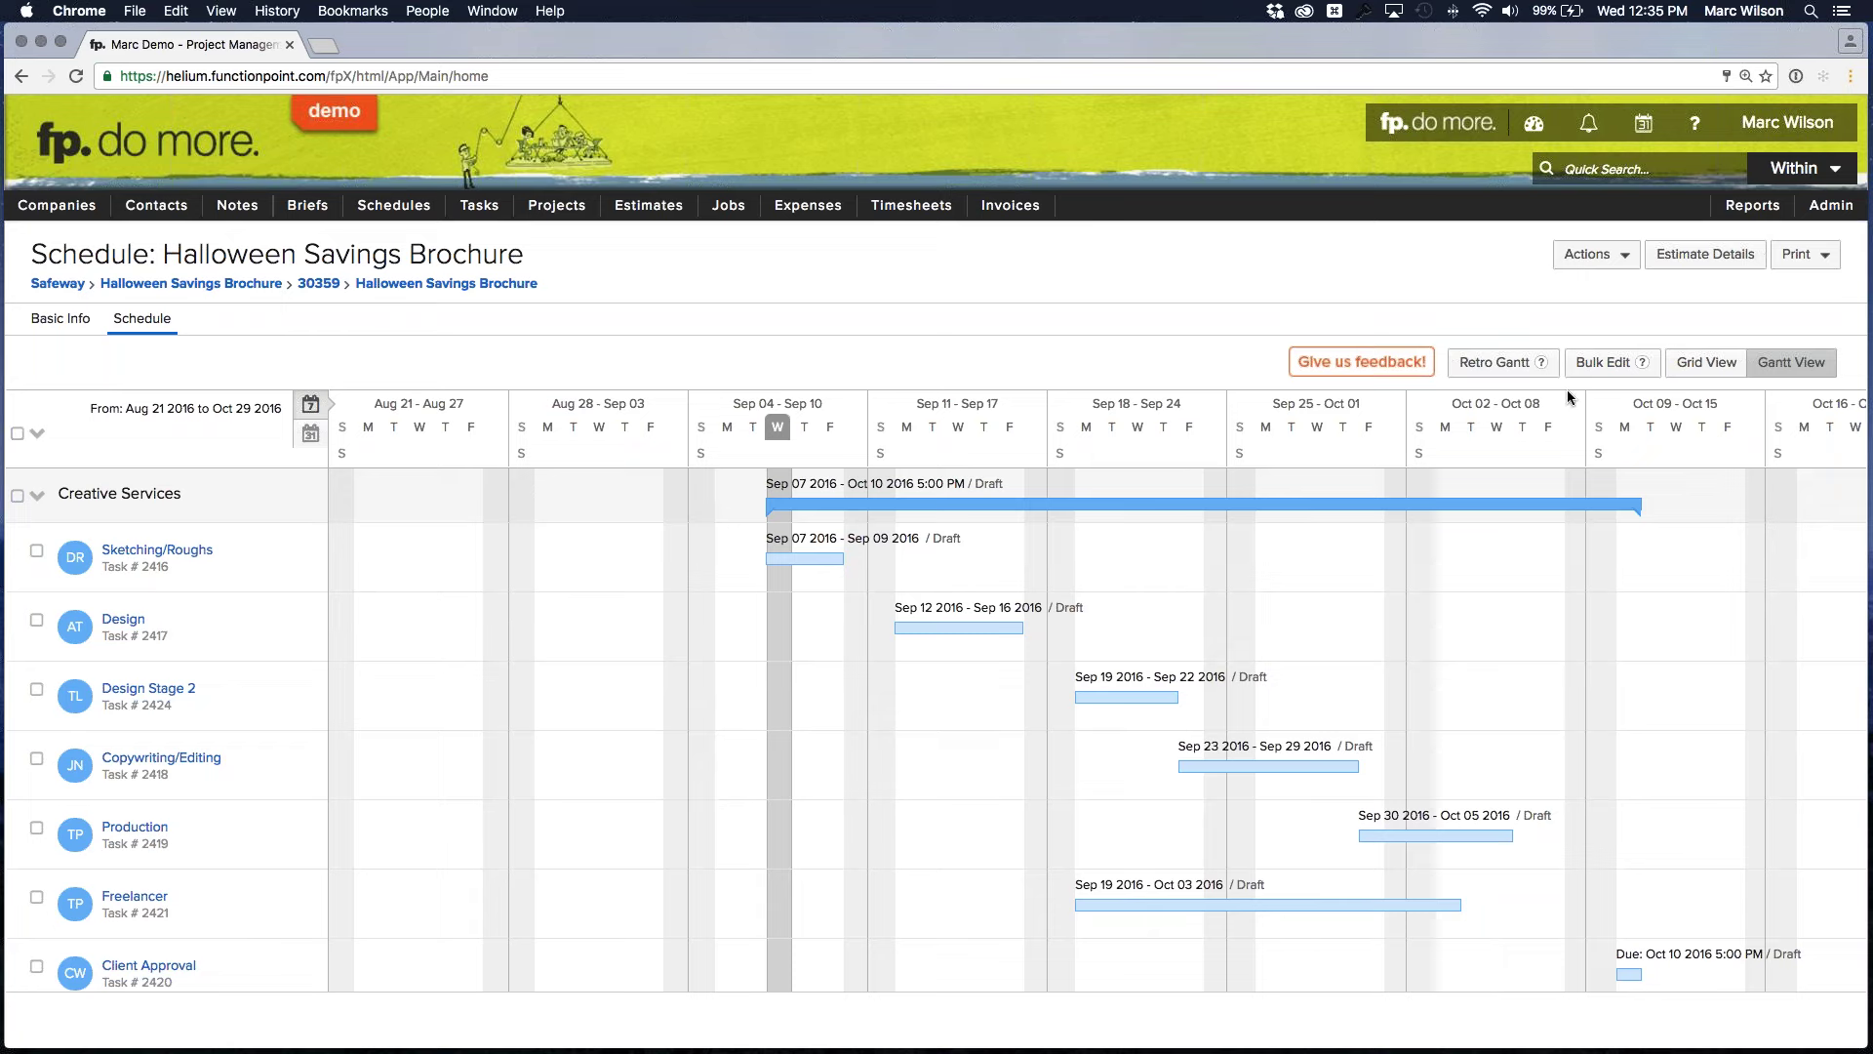
Return the schedule to Grid View, then open the Bulk Edit grid for all tasks
left_click(1718, 365)
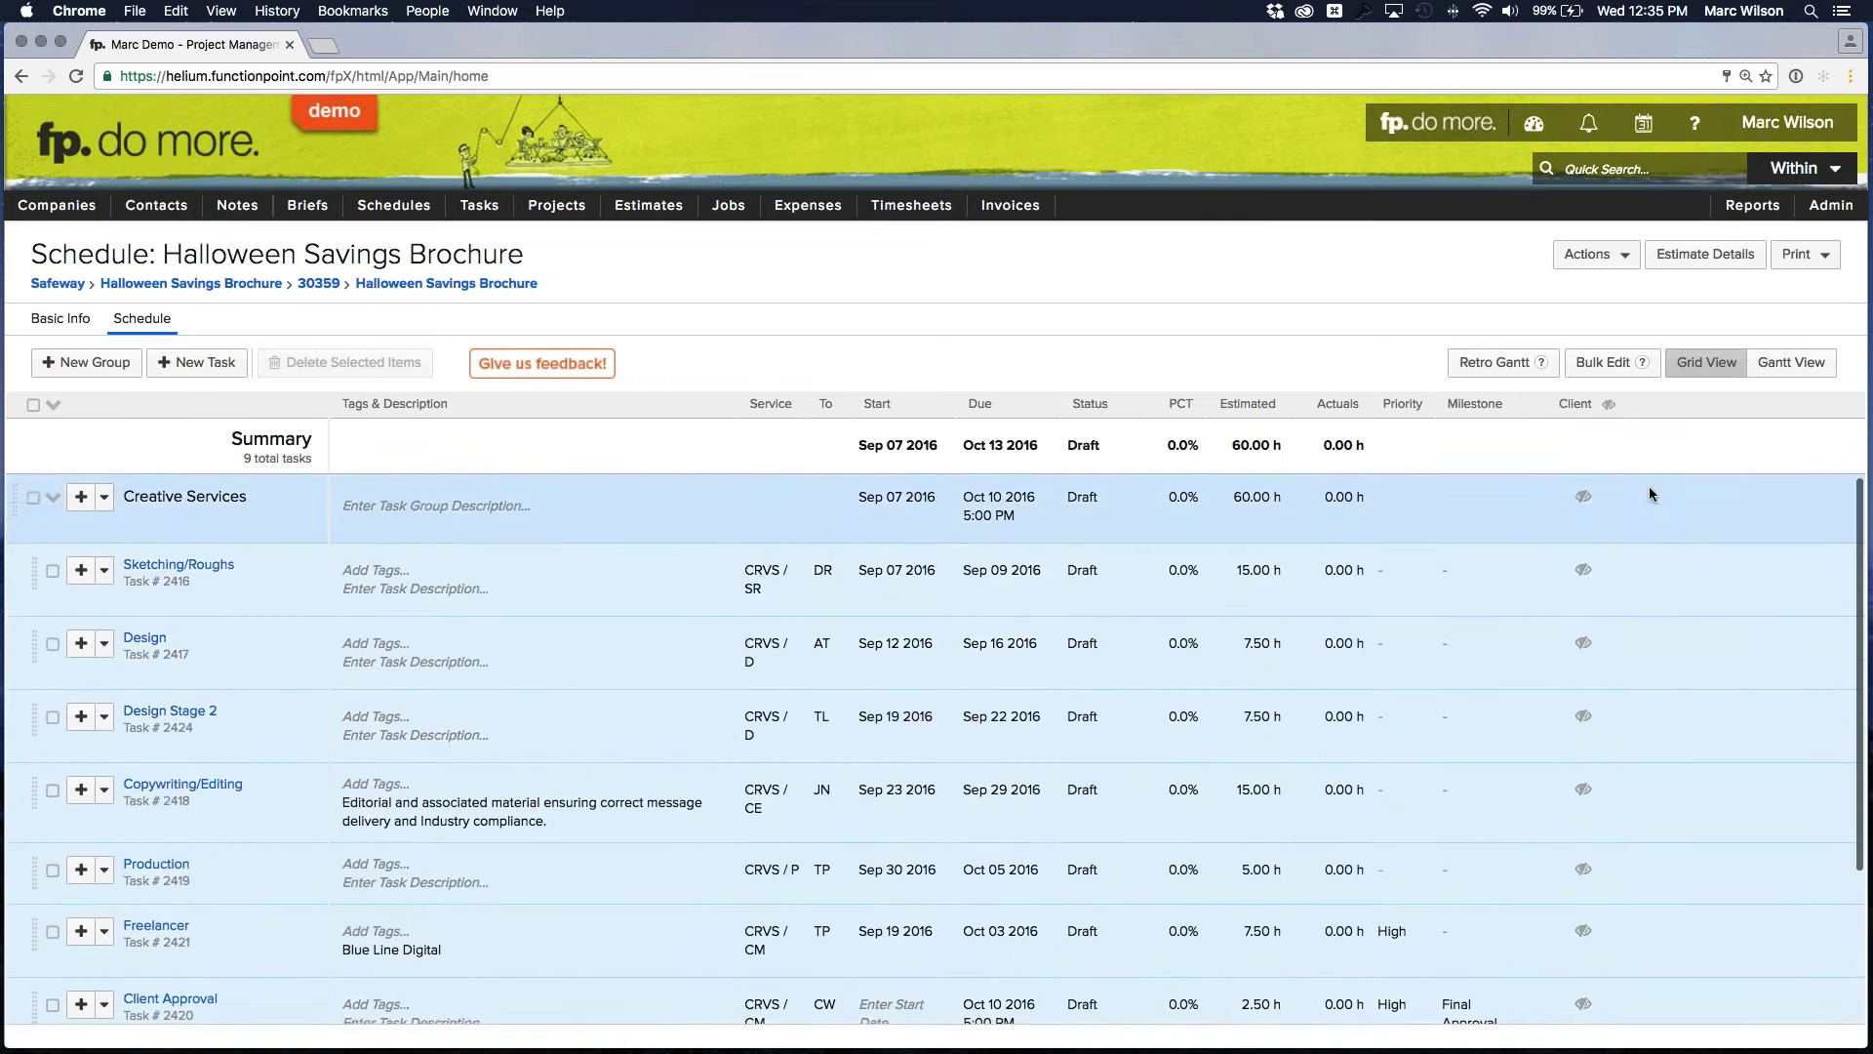
scroll(1649, 488, "down", 2)
scroll(1649, 488, "down", 4)
scroll(1648, 488, "up", 5)
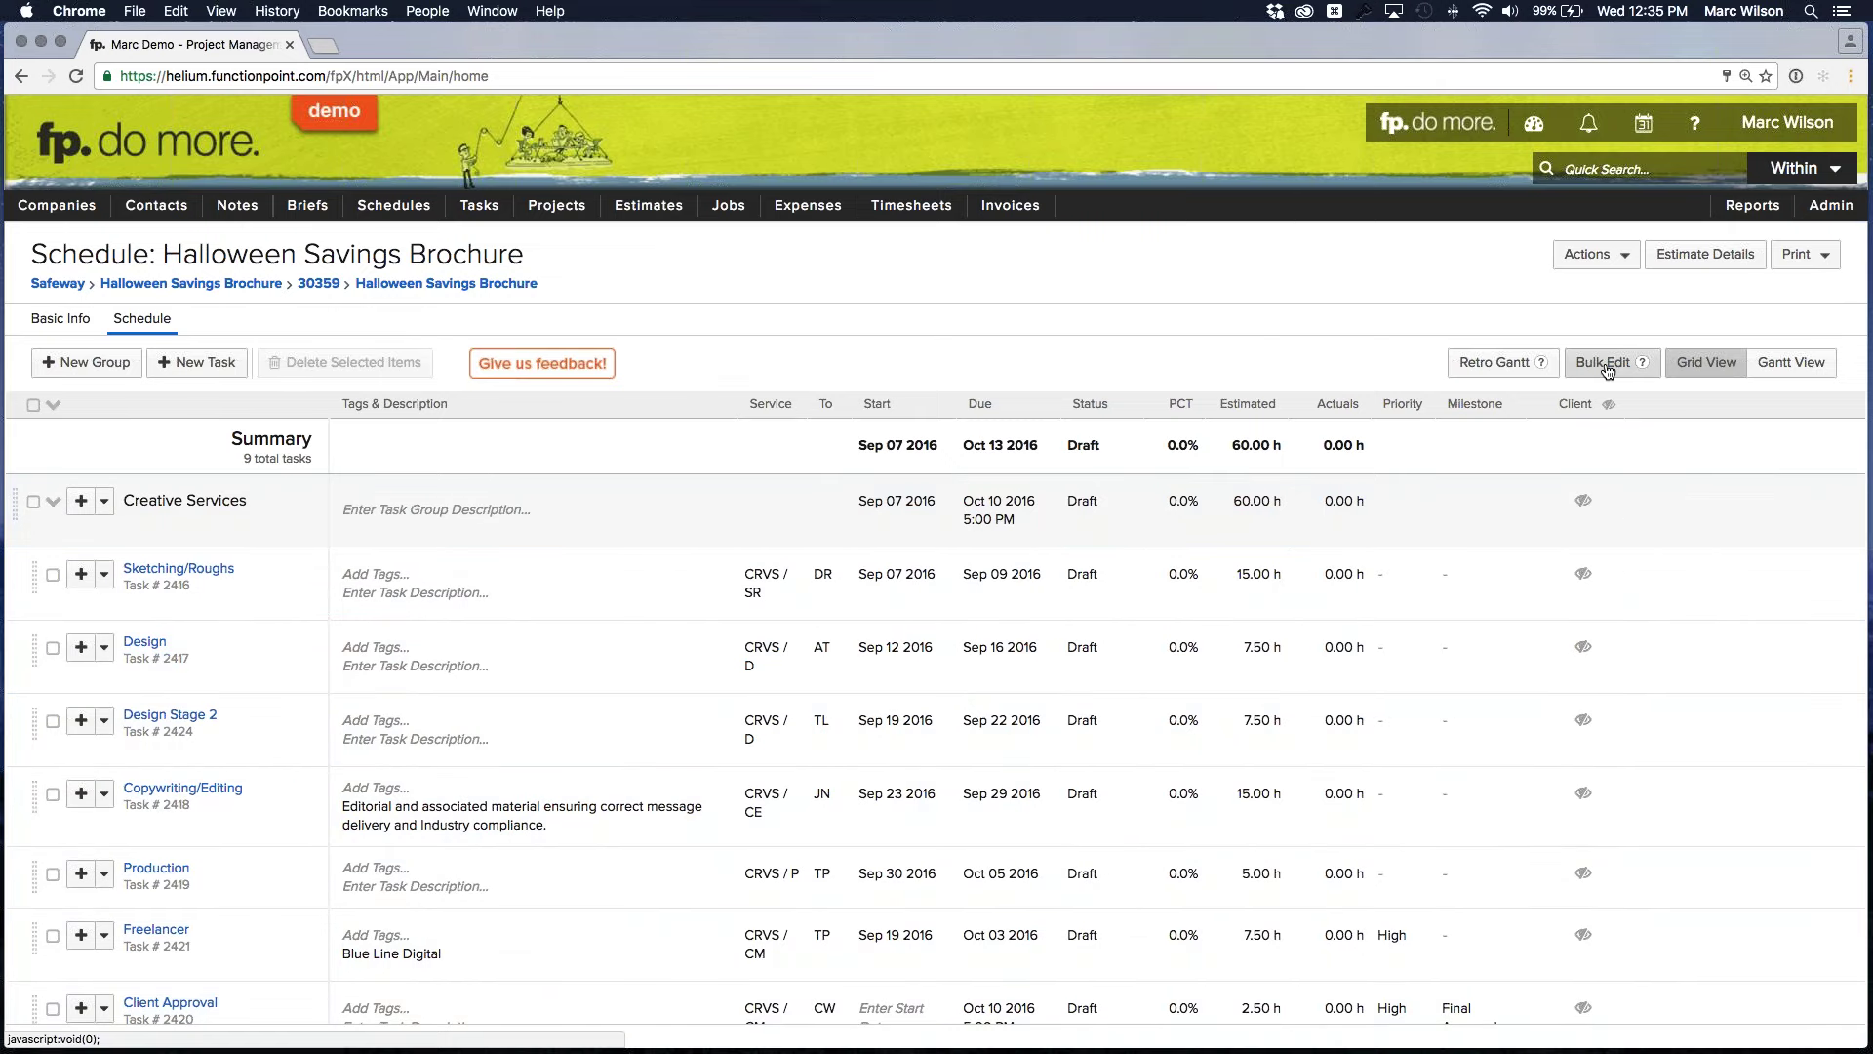
left_click(1606, 363)
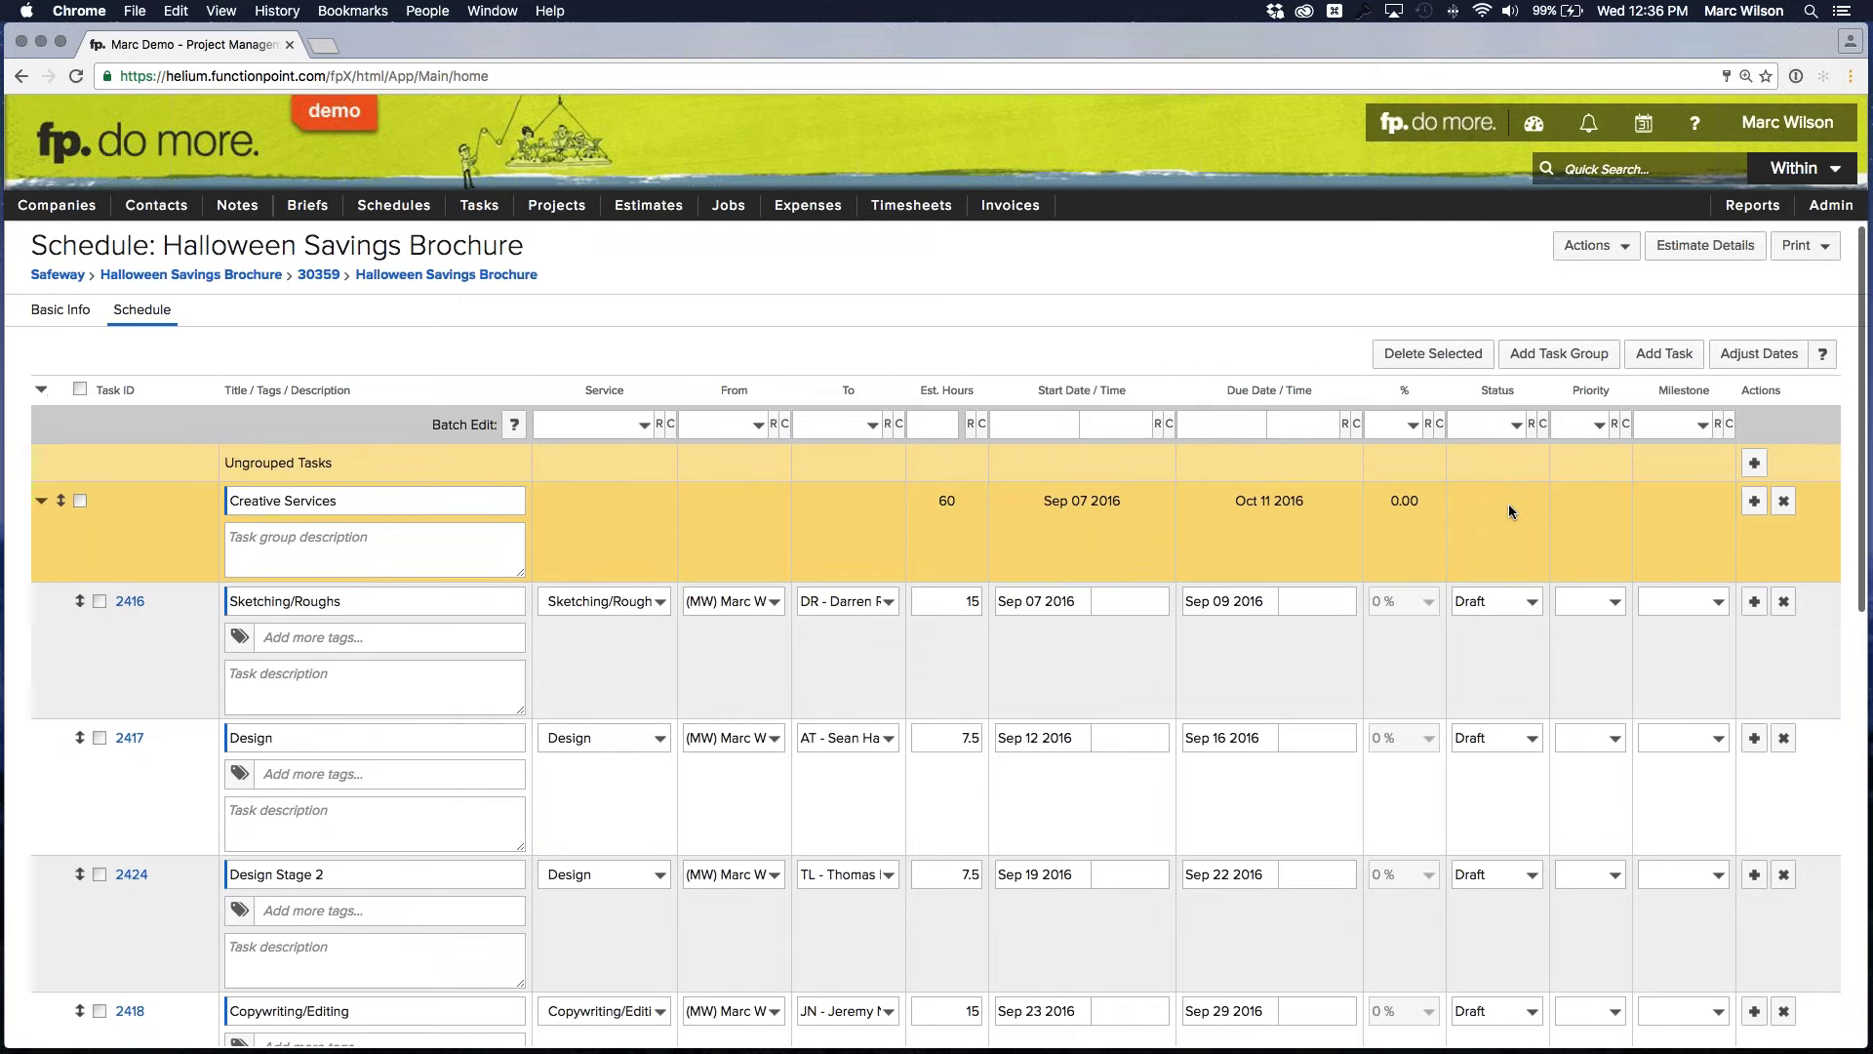
Set the batch status for all tasks to In Progress, leaving priority unchanged
scroll(1508, 504, "down", 3)
scroll(1499, 539, "down", 15)
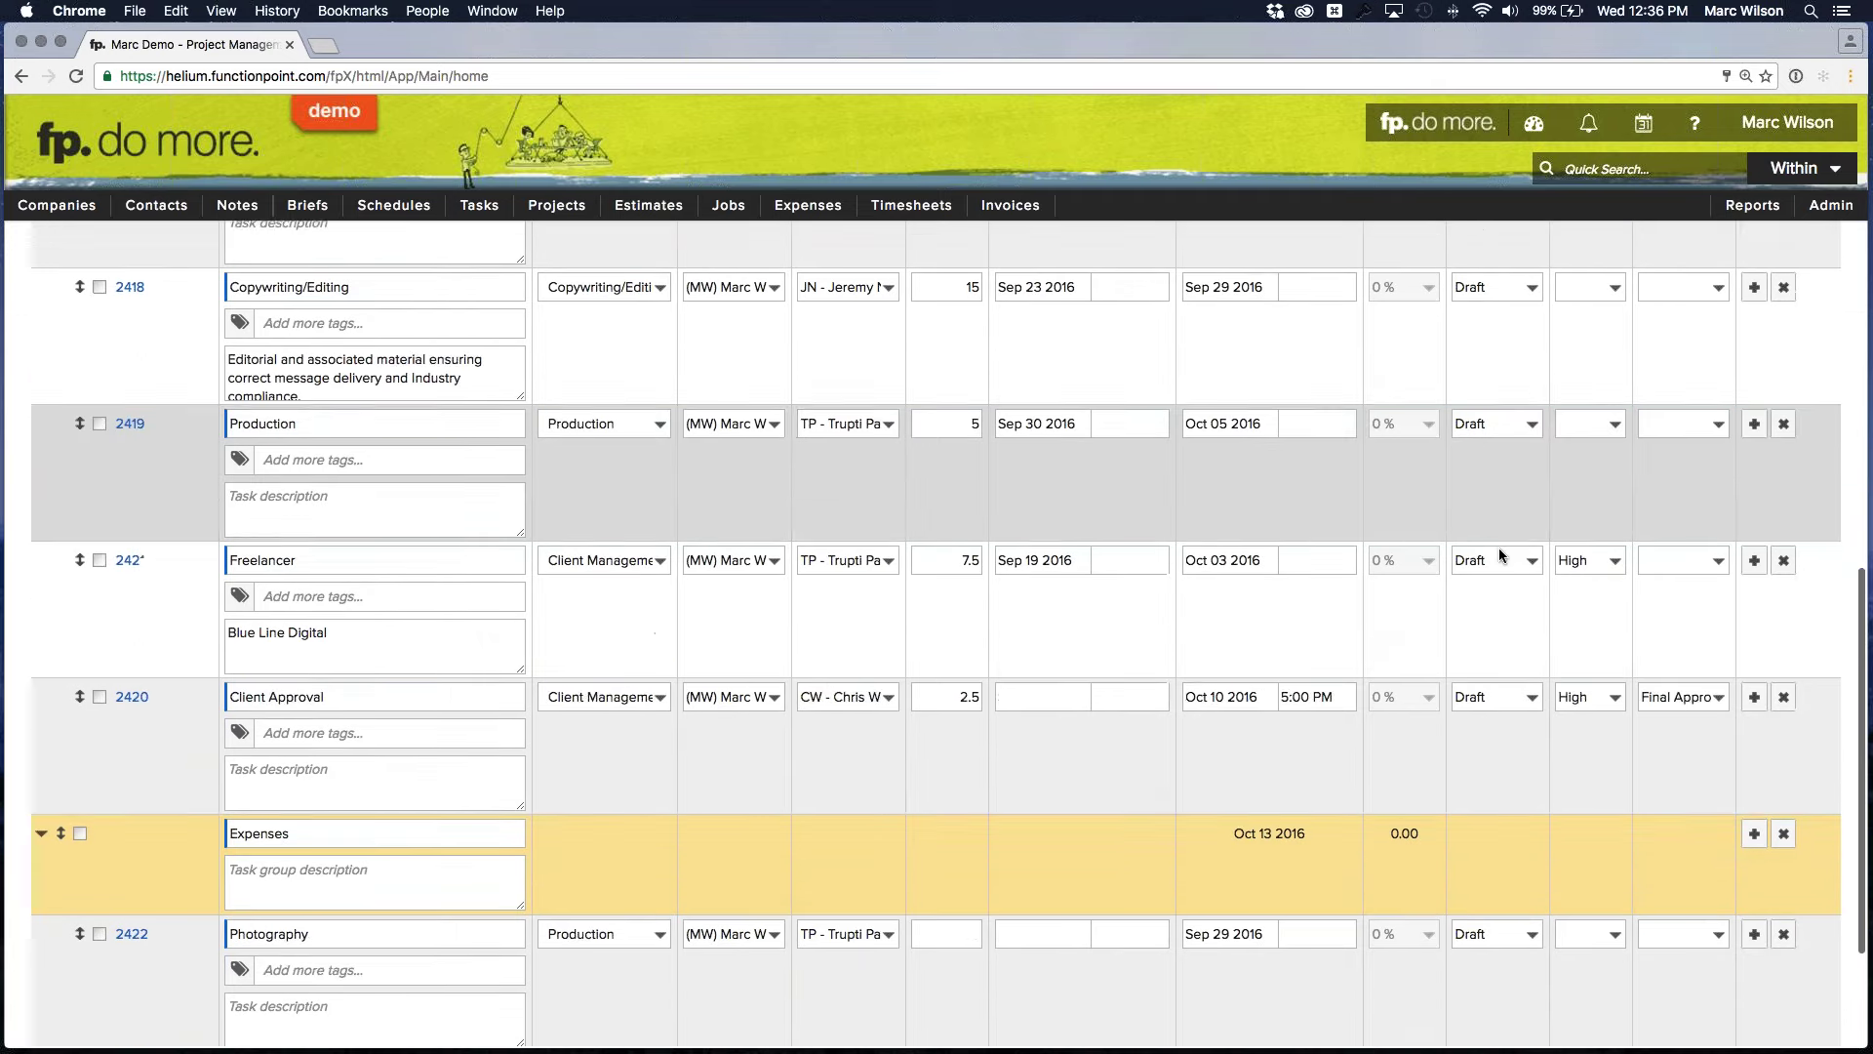
scroll(1499, 553, "up", 18)
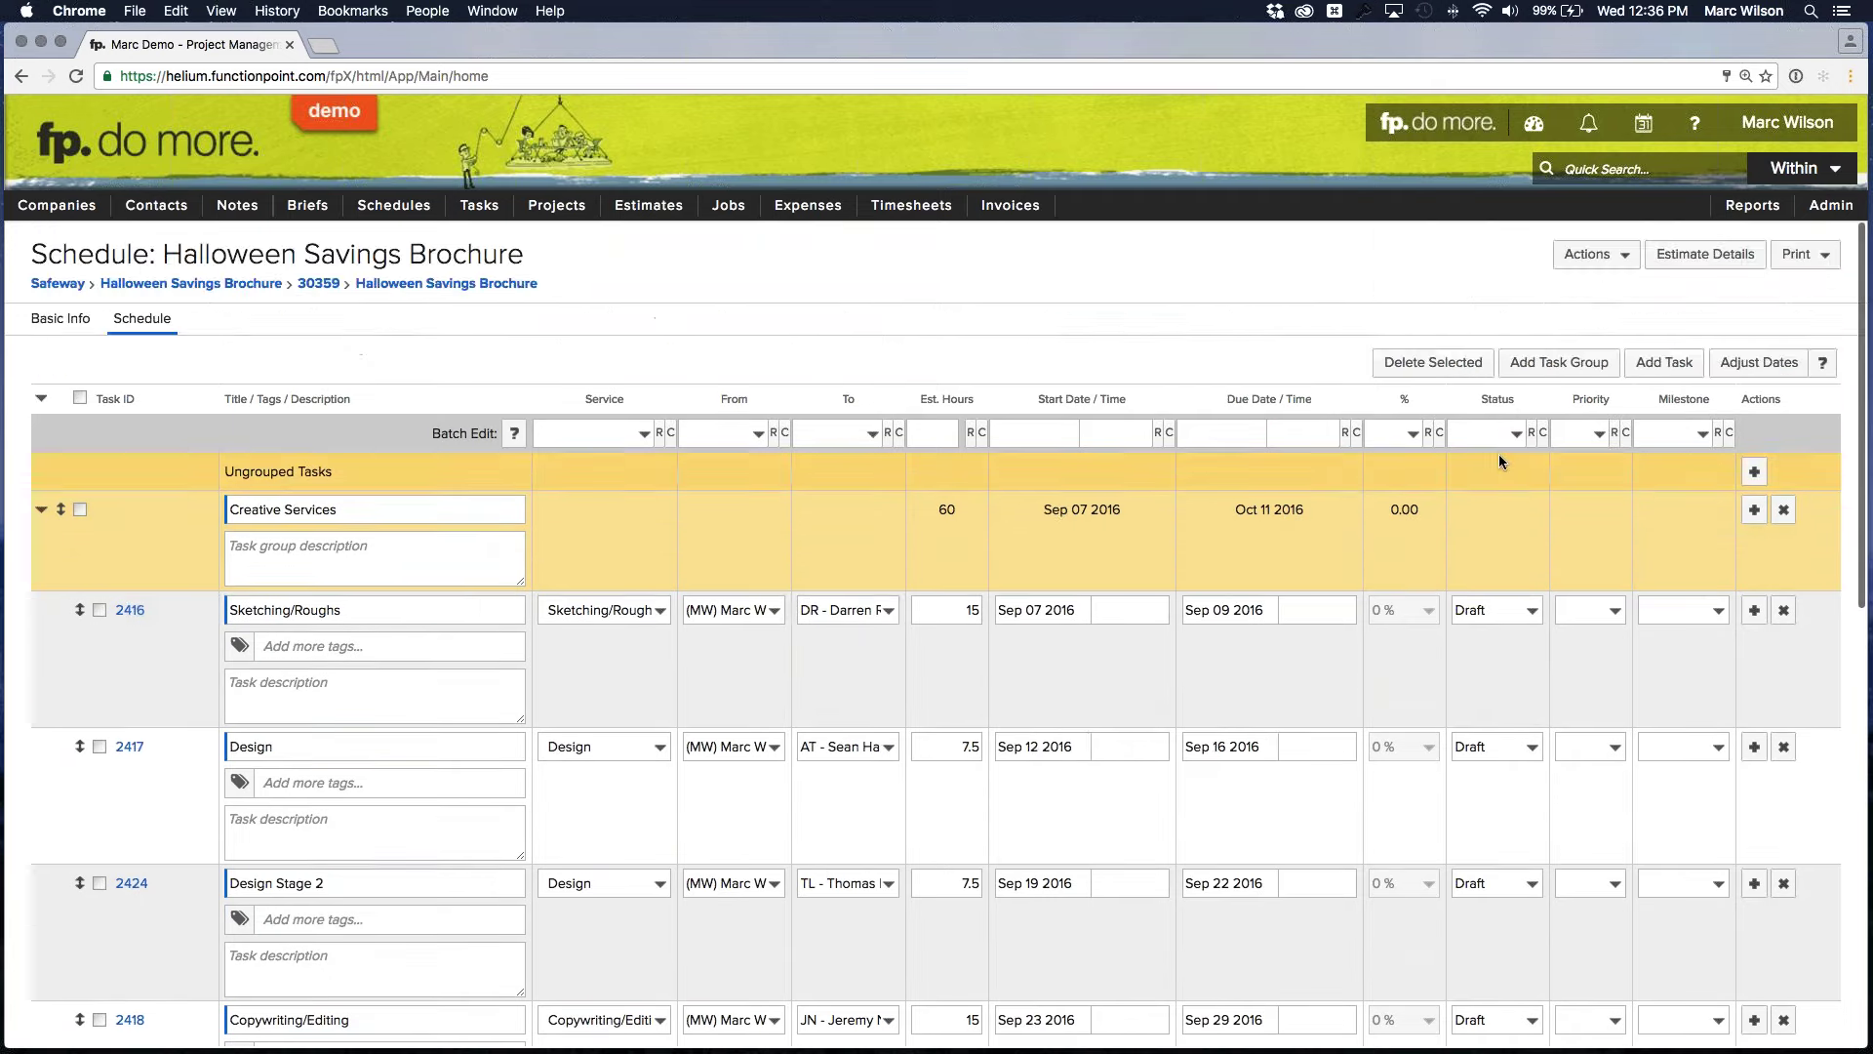
left_click(1518, 431)
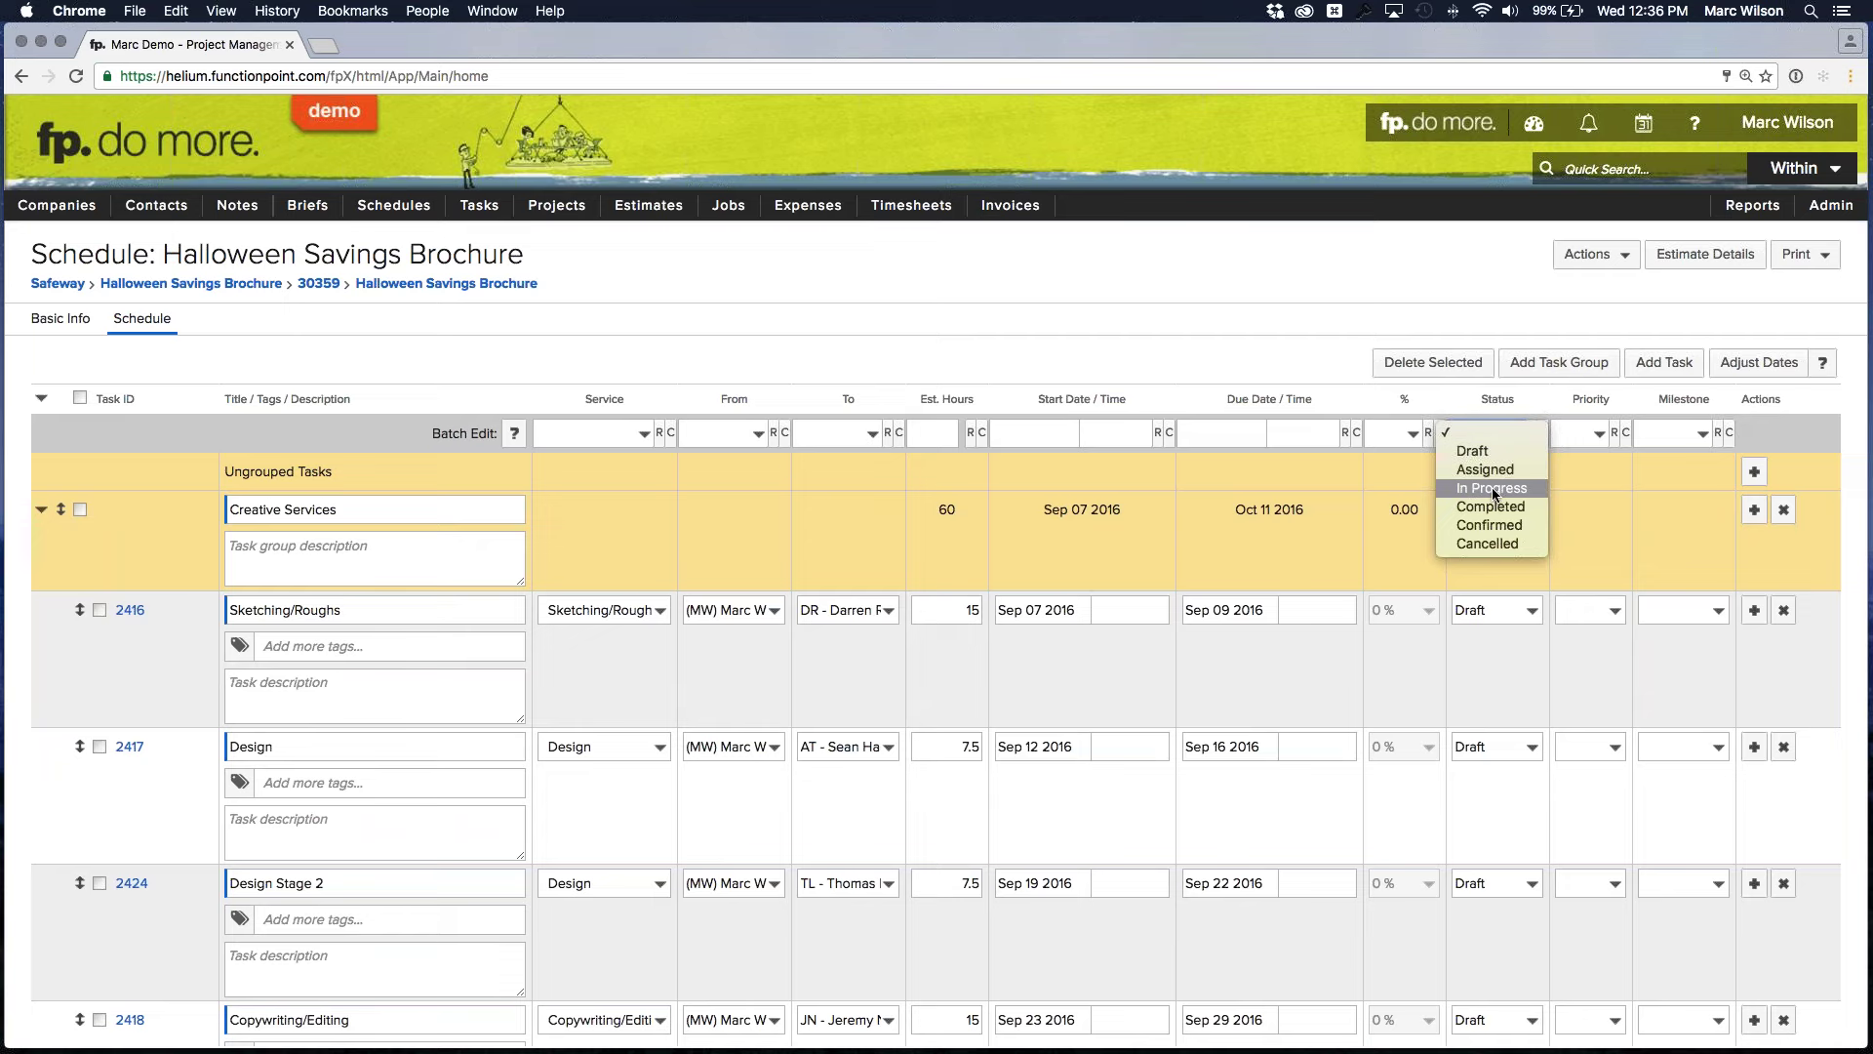
left_click(1494, 490)
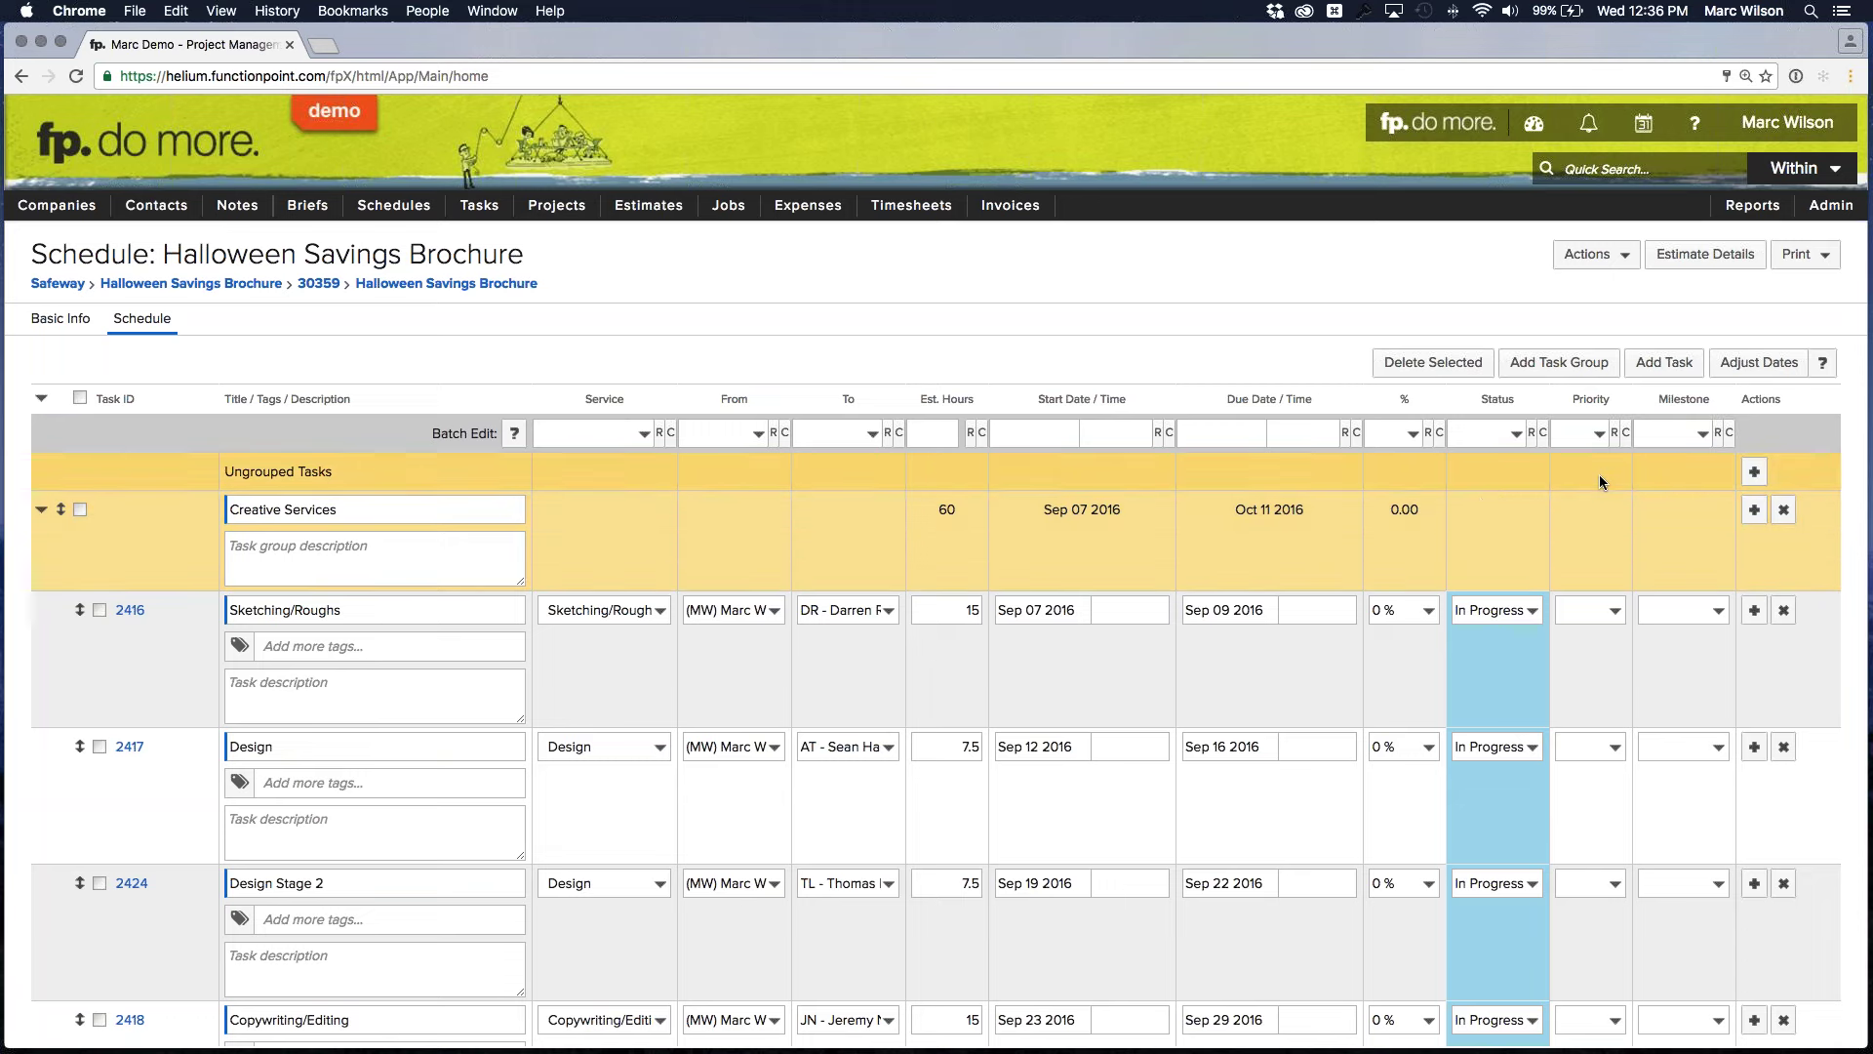
left_click(1597, 437)
left_click(1595, 435)
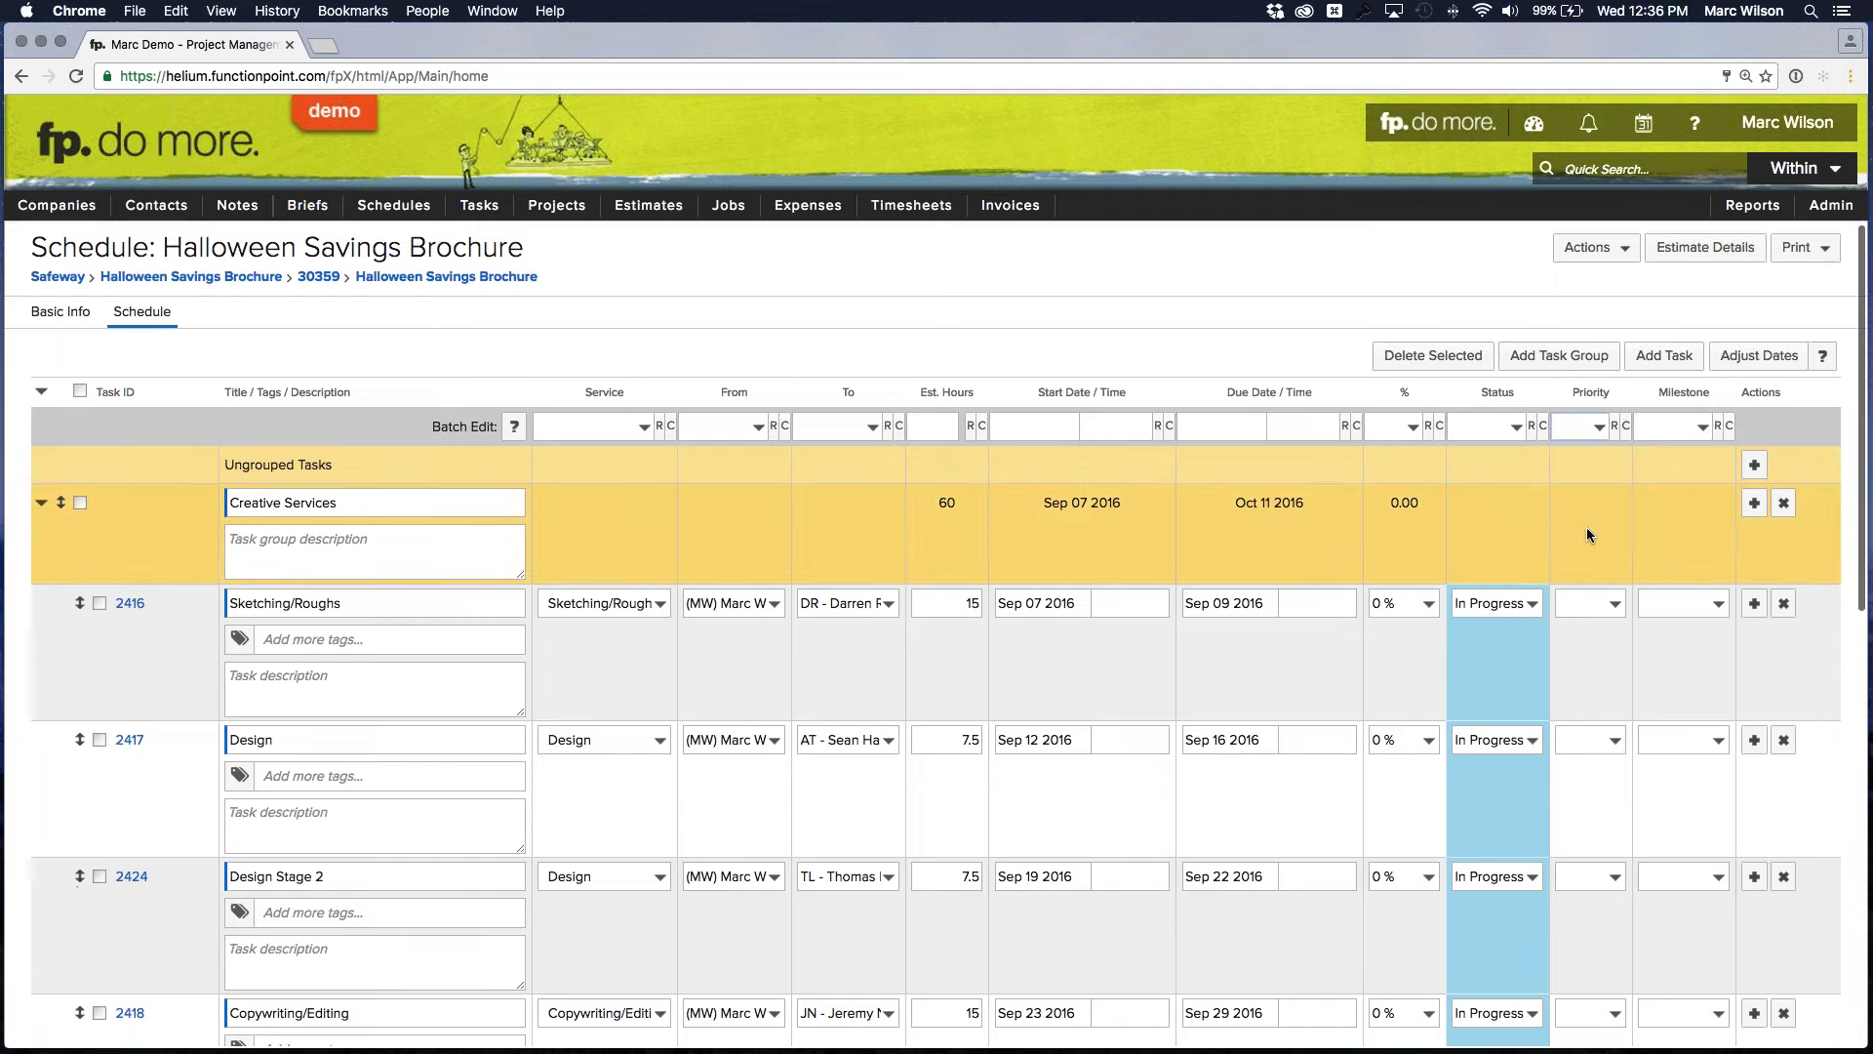
Save the status changes with Save & Continue
scroll(1579, 527, "down", 8)
scroll(1542, 527, "down", 3)
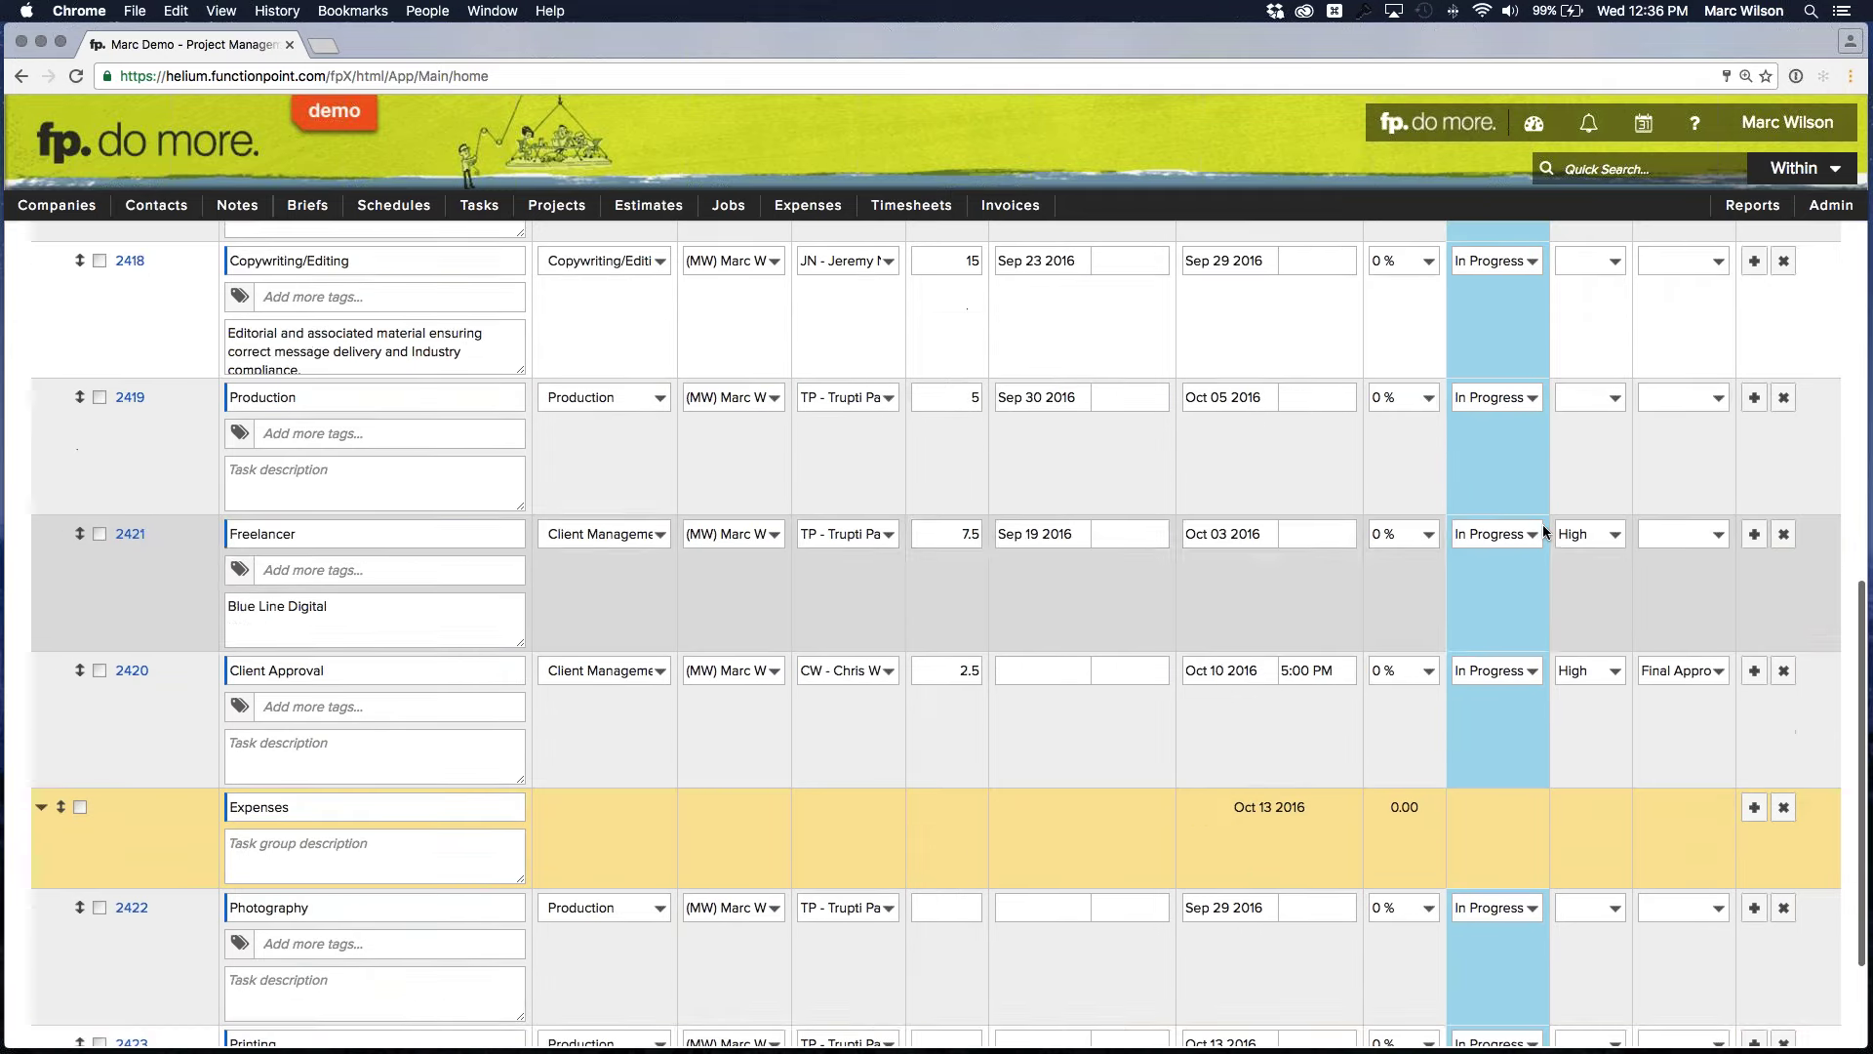
left_click(1667, 1020)
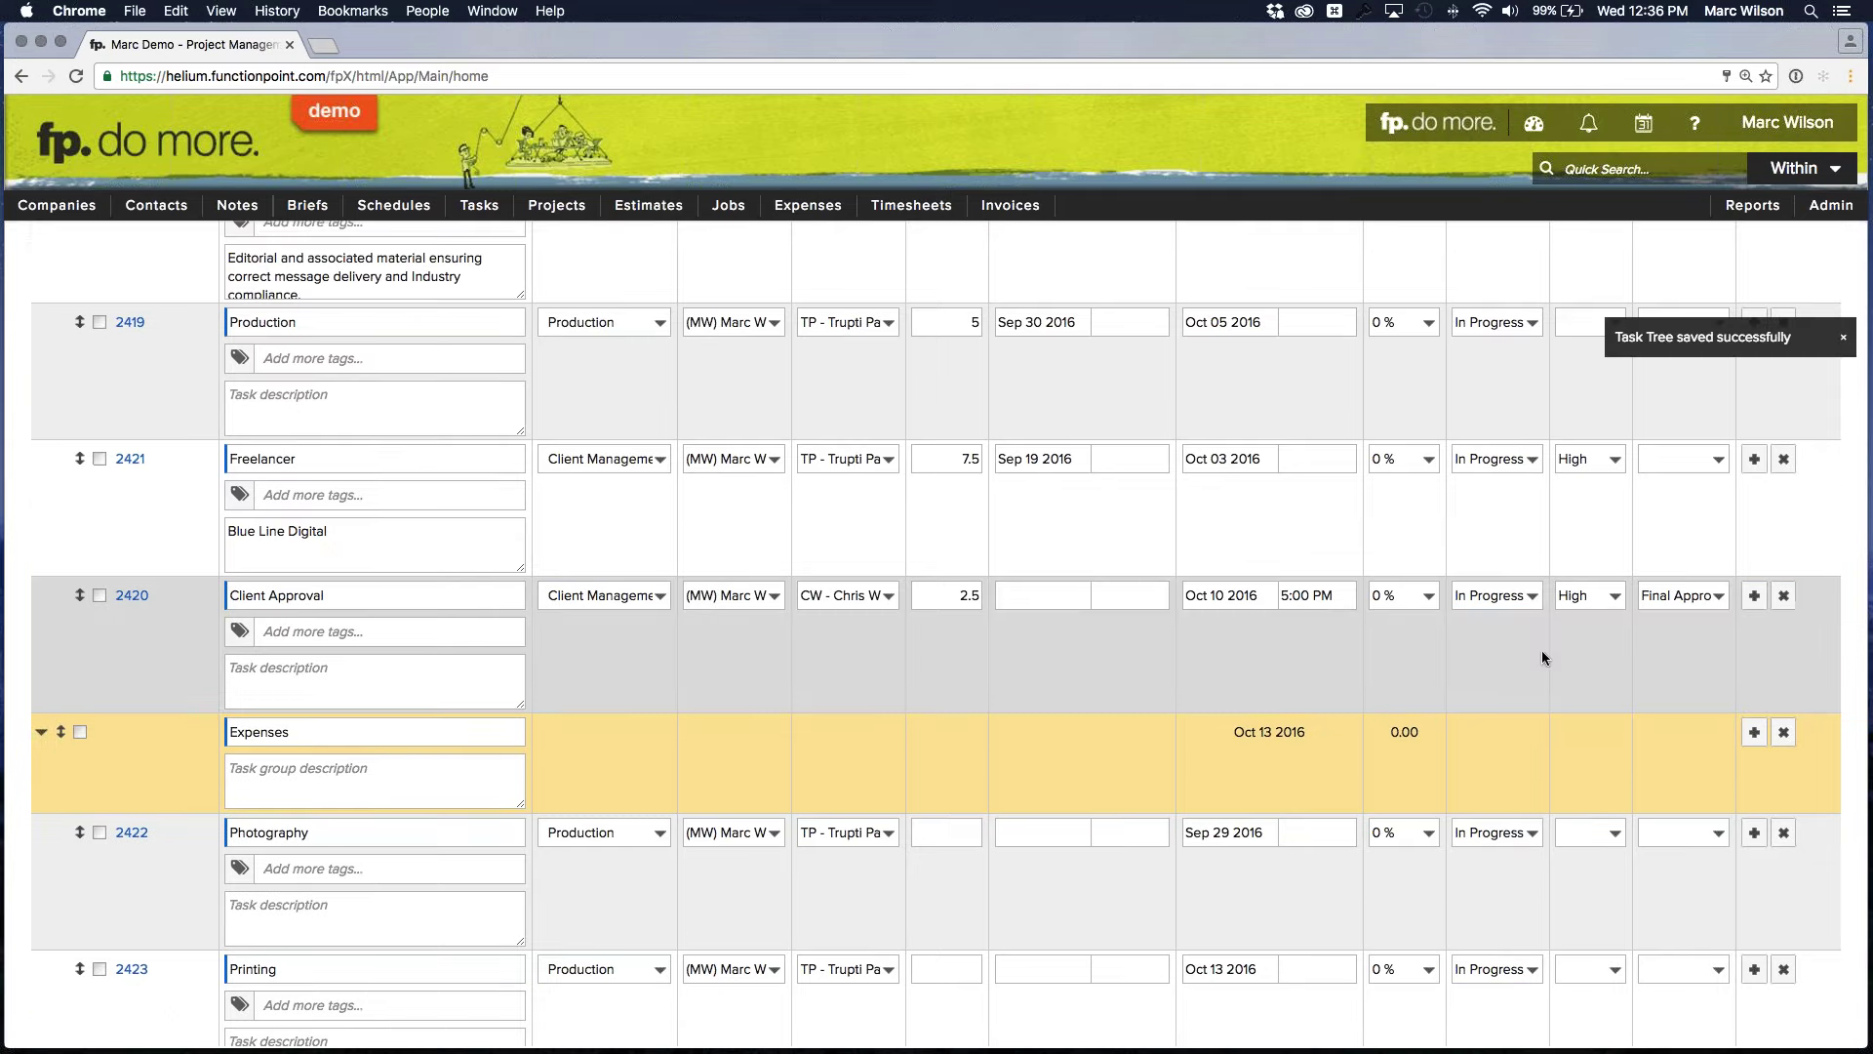
Select tasks 2416, 2417, 2418 and the Creative Services group, then clear the selection
scroll(1549, 661, "up", 5)
scroll(1548, 660, "up", 5)
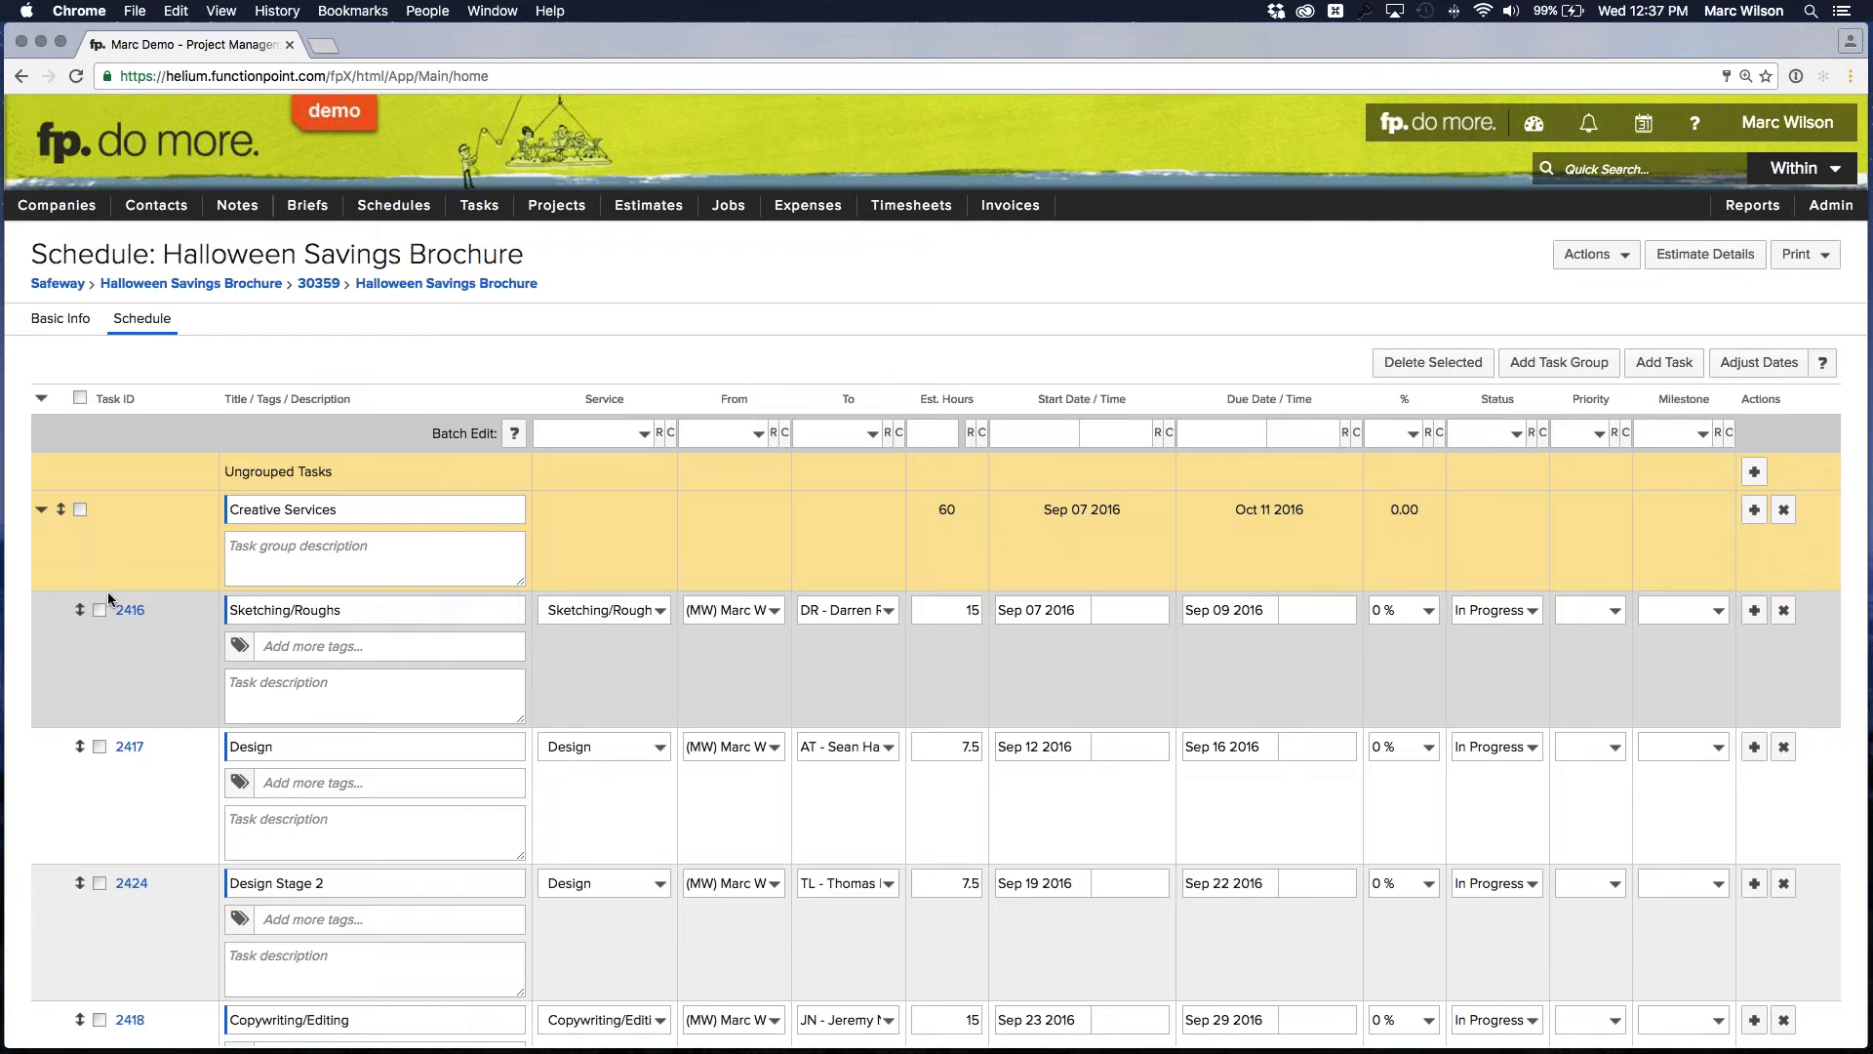
left_click(100, 610)
left_click(99, 747)
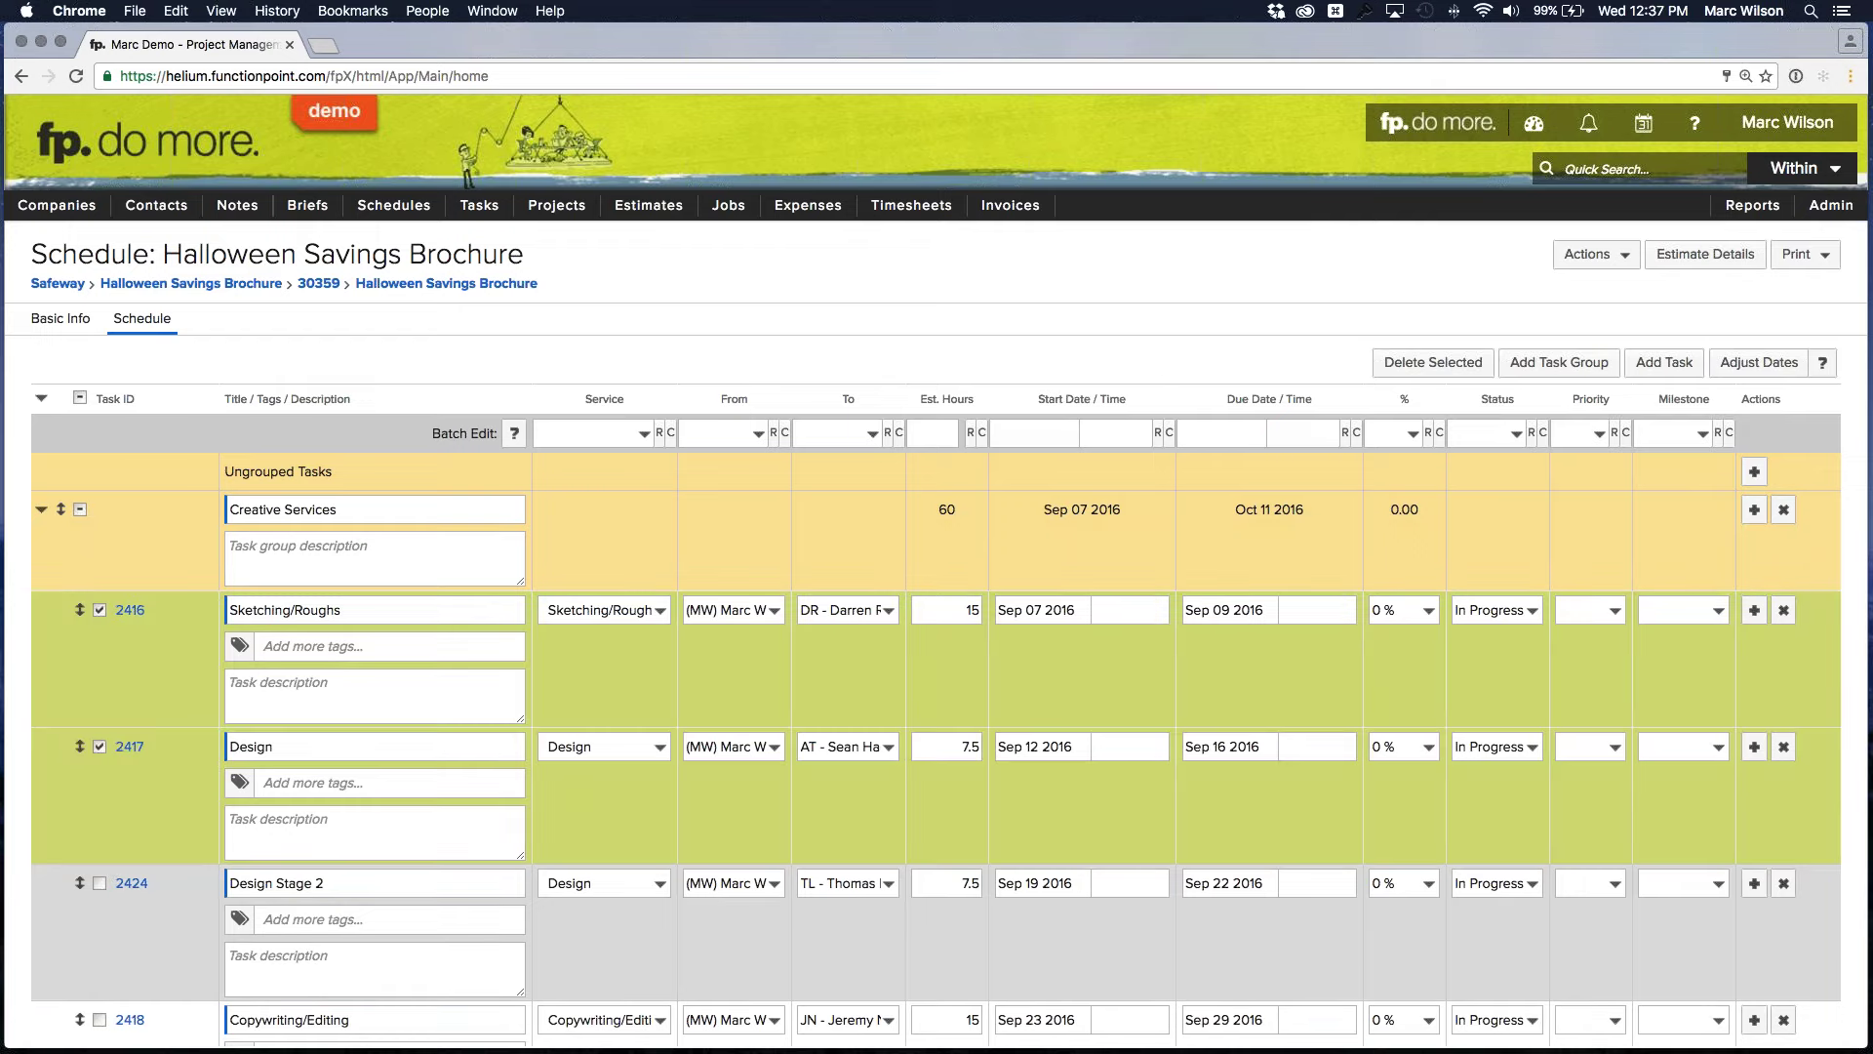
scroll(114, 892, "down", 4)
left_click(99, 849)
scroll(97, 859, "down", 1)
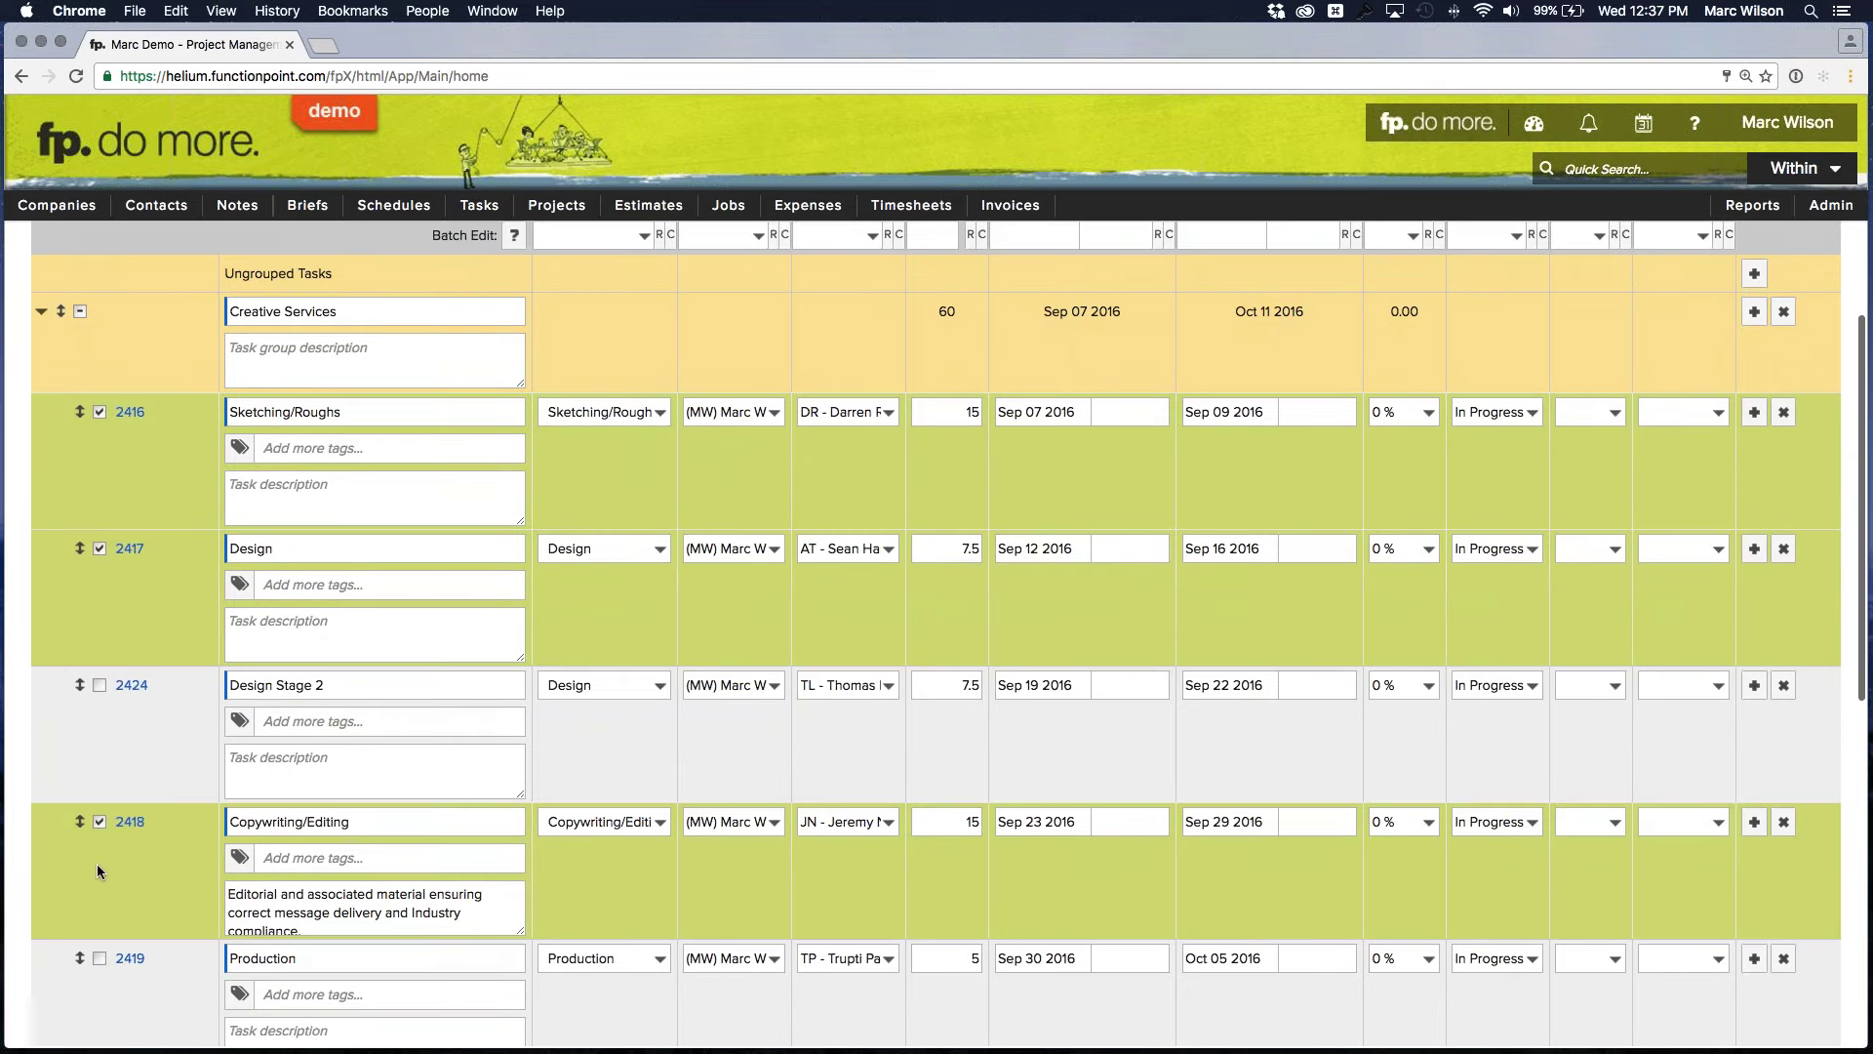
scroll(96, 864, "down", 2)
scroll(1104, 529, "up", 6)
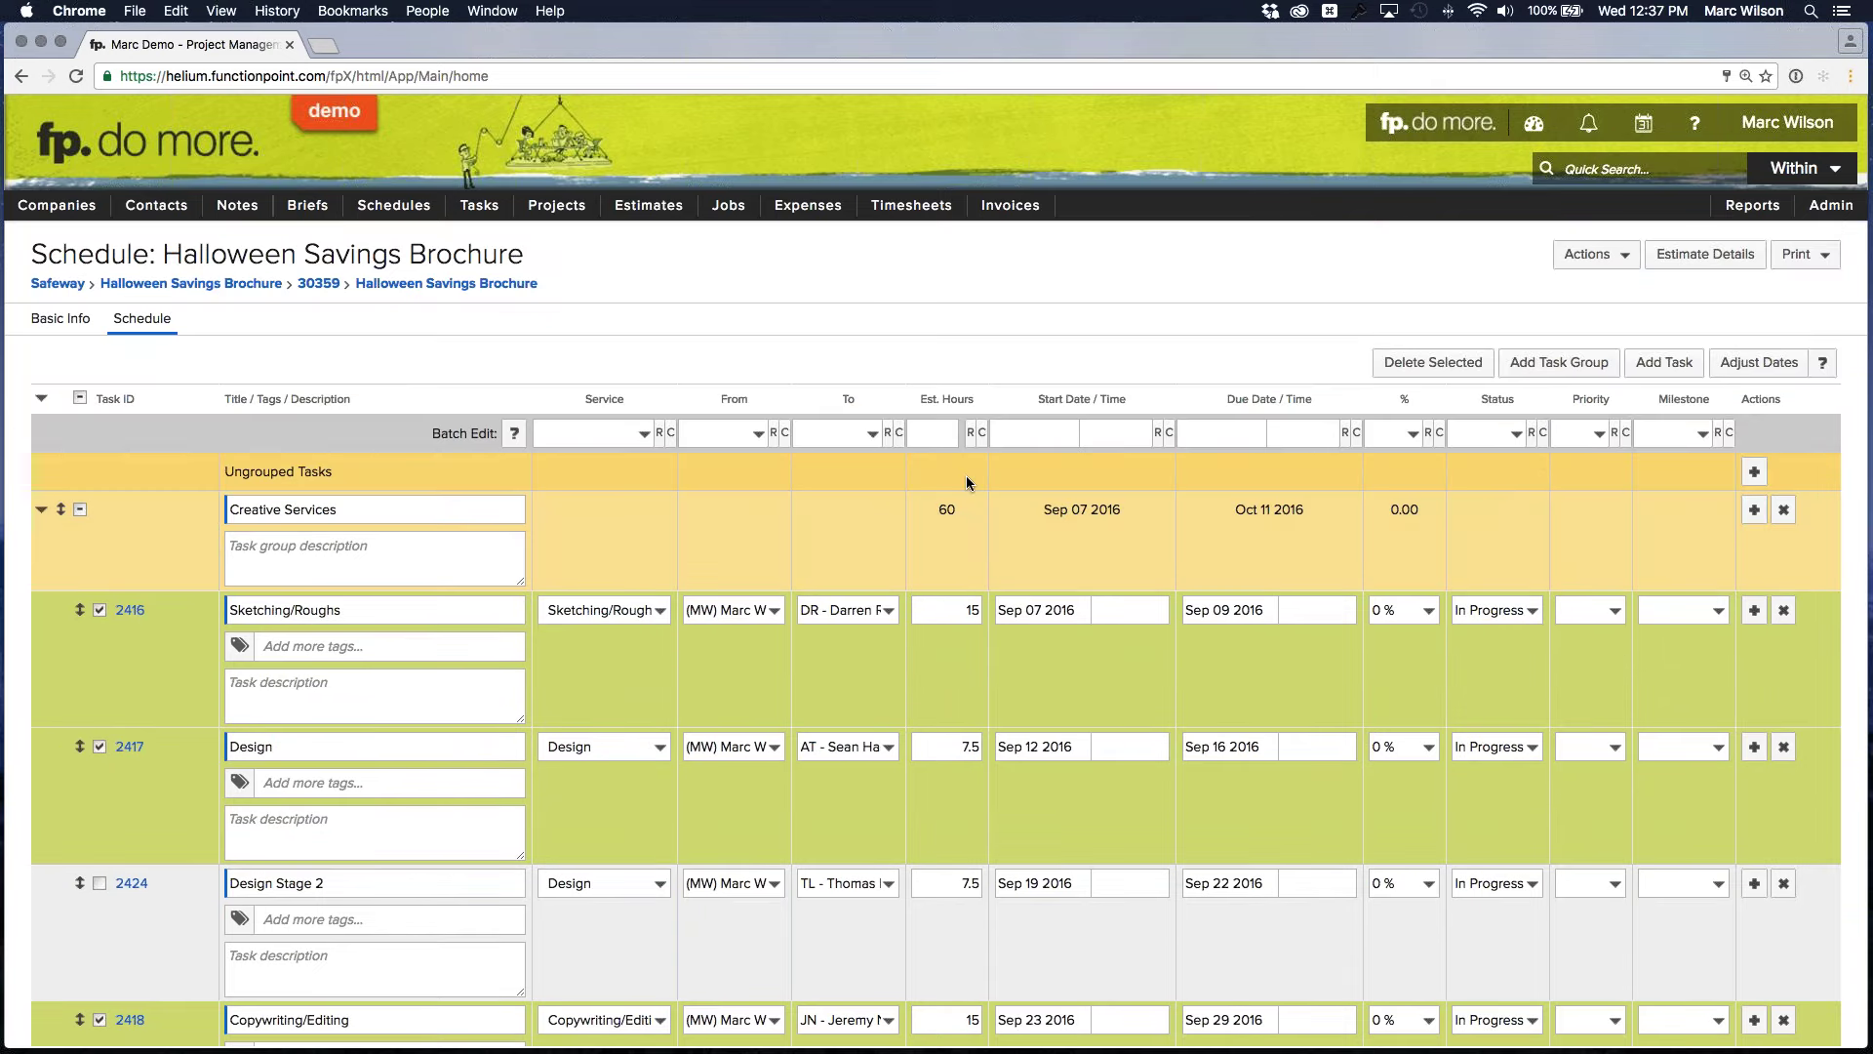
left_click(119, 509)
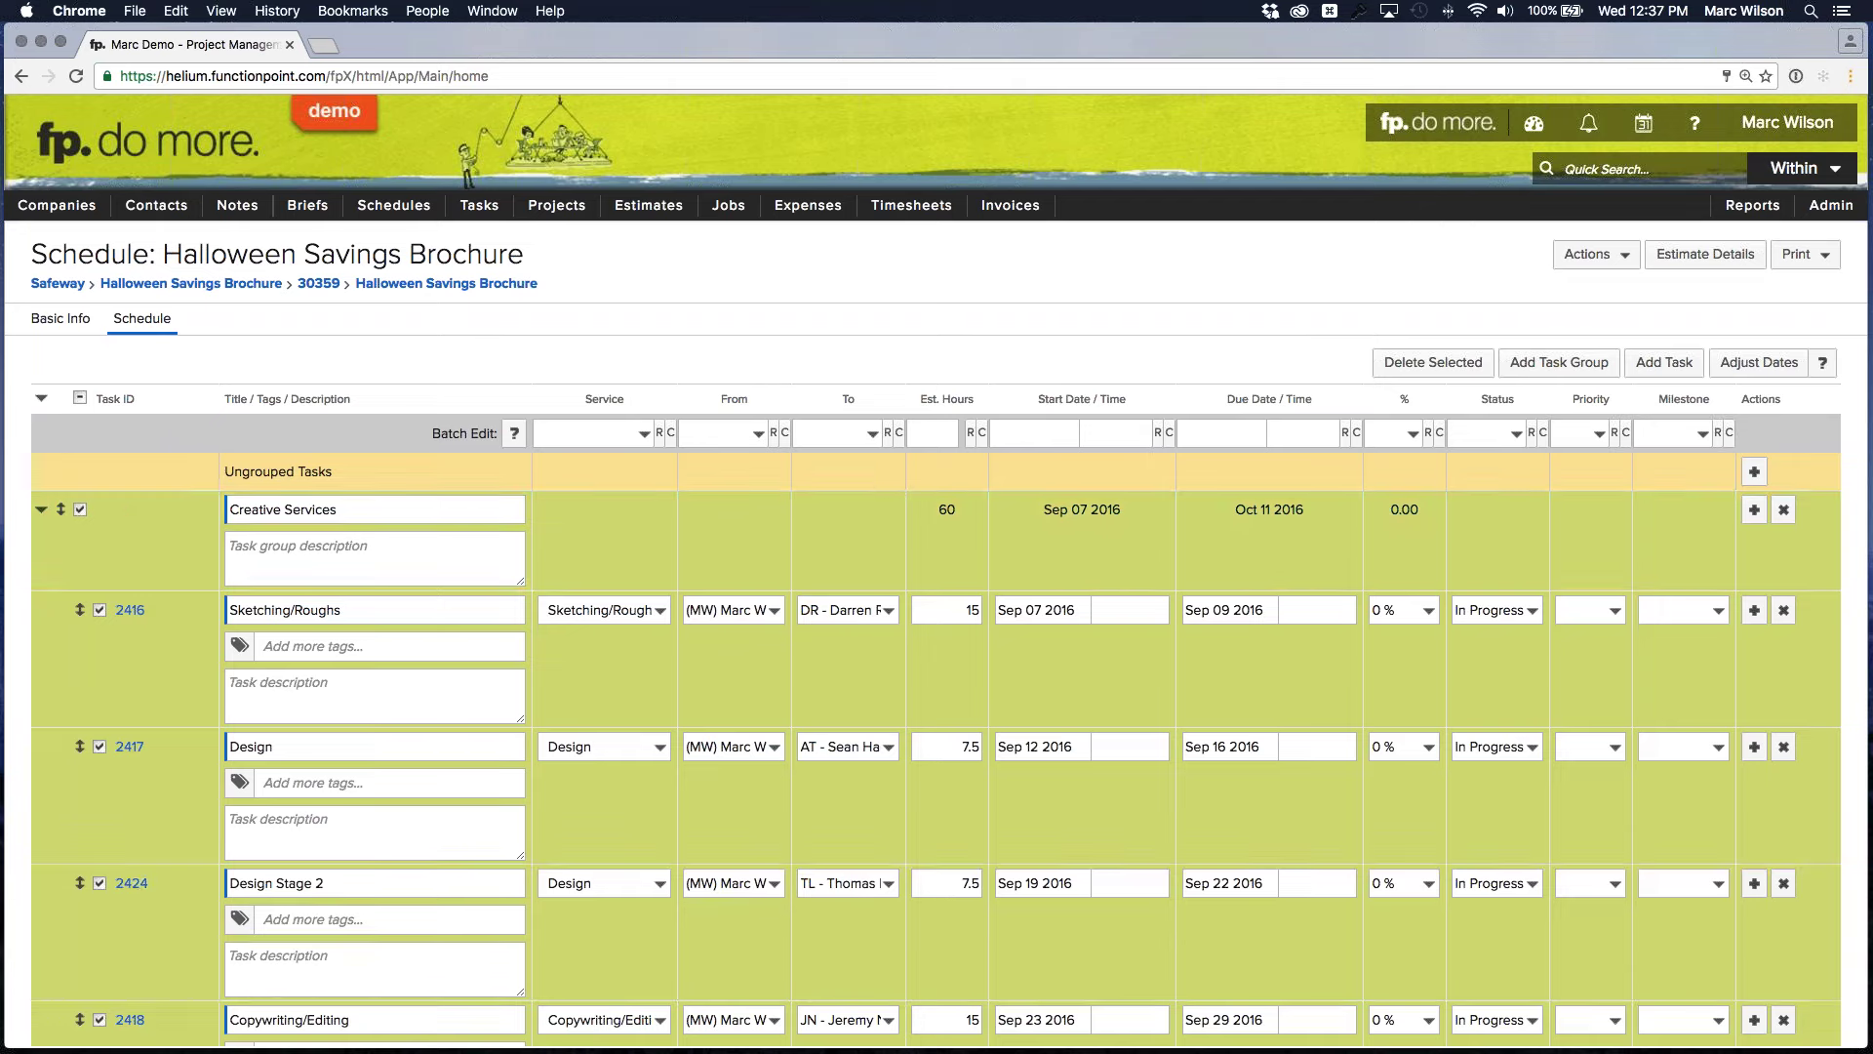
left_click(80, 509)
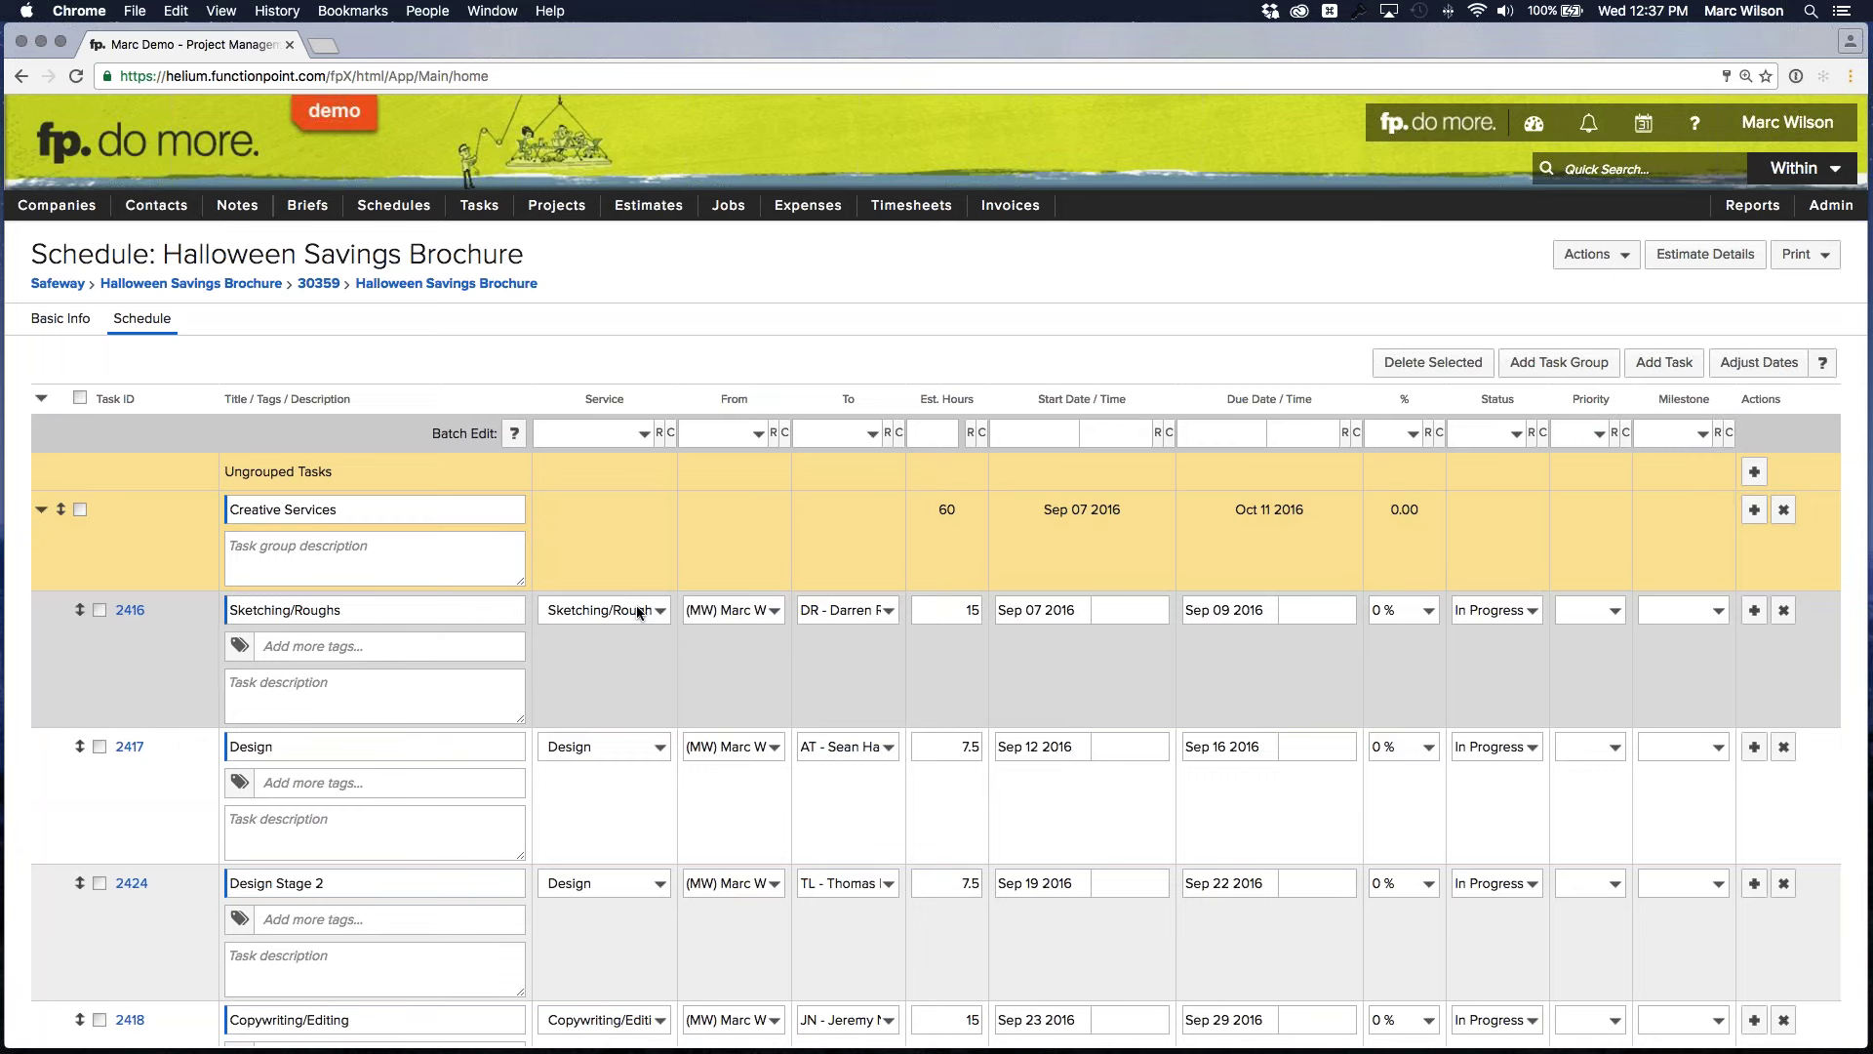
Review service choices without changes, keeping Sketching/Roughs, and open the Adjust Dates settings
left_click(636, 609)
left_click(635, 609)
left_click(634, 430)
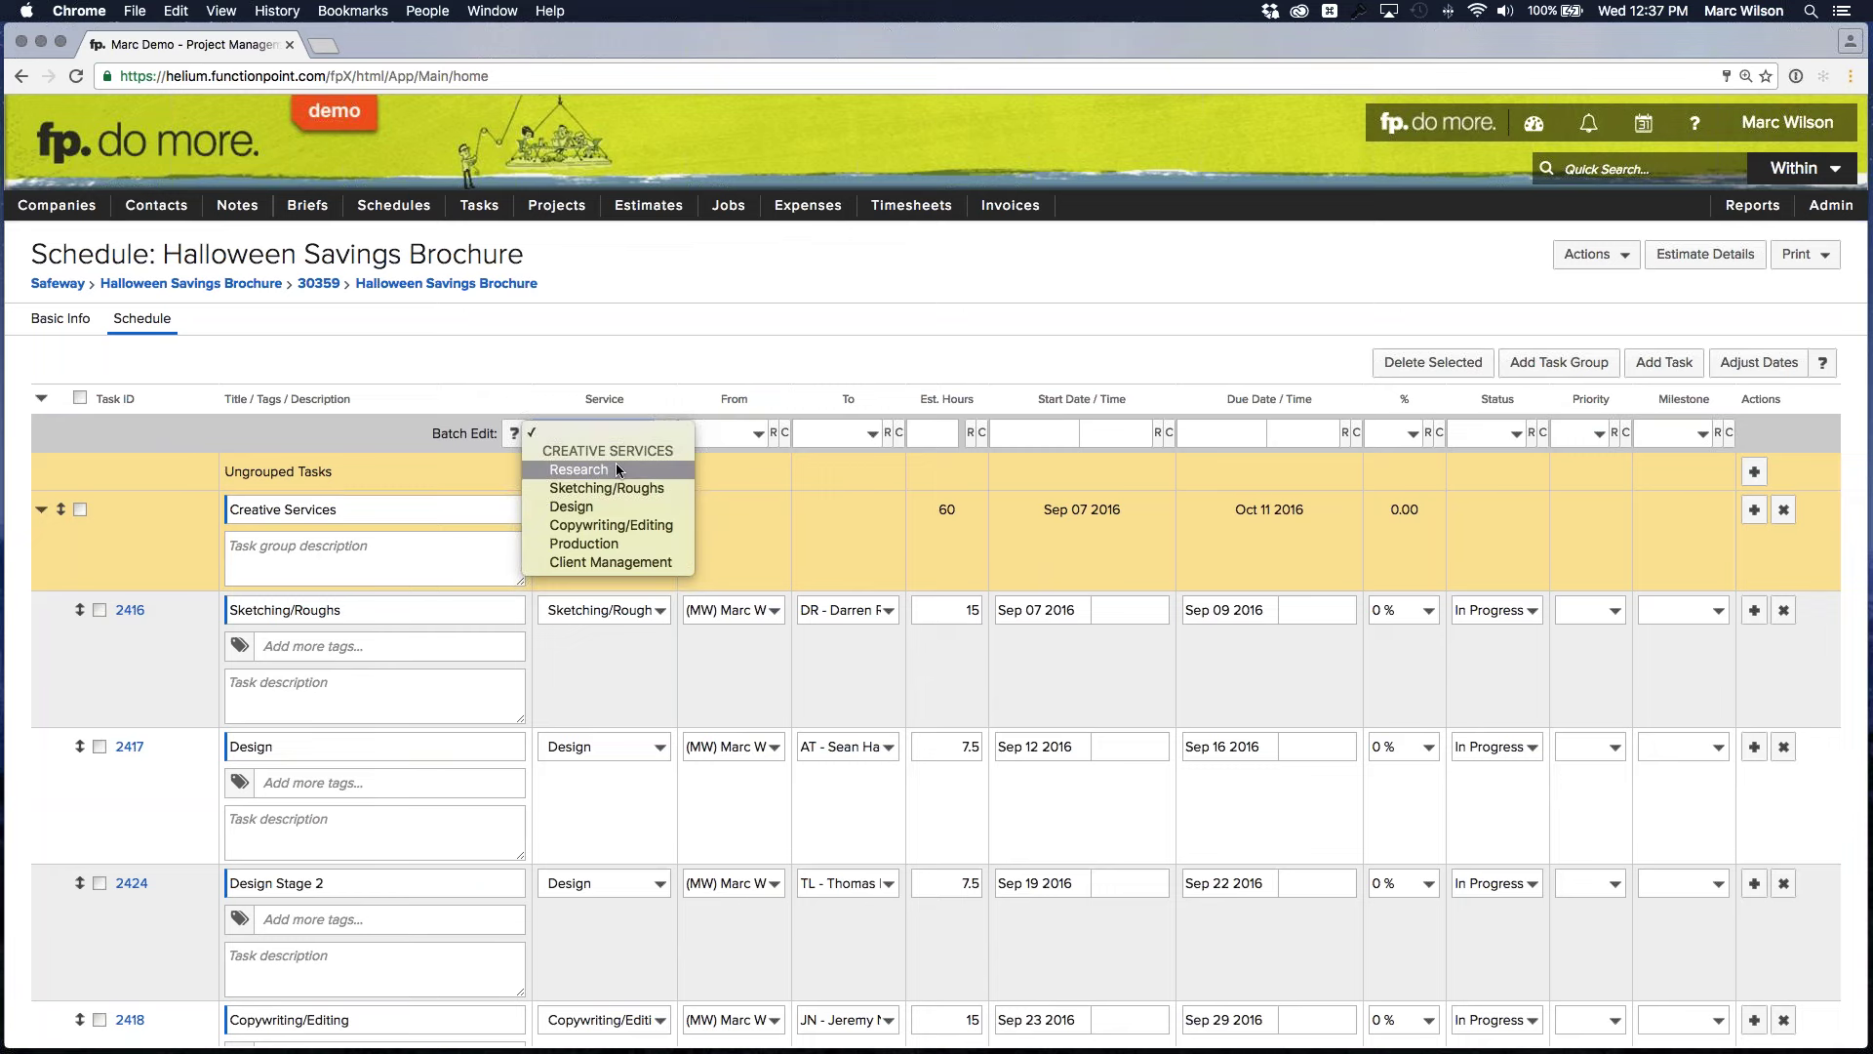
left_click(802, 488)
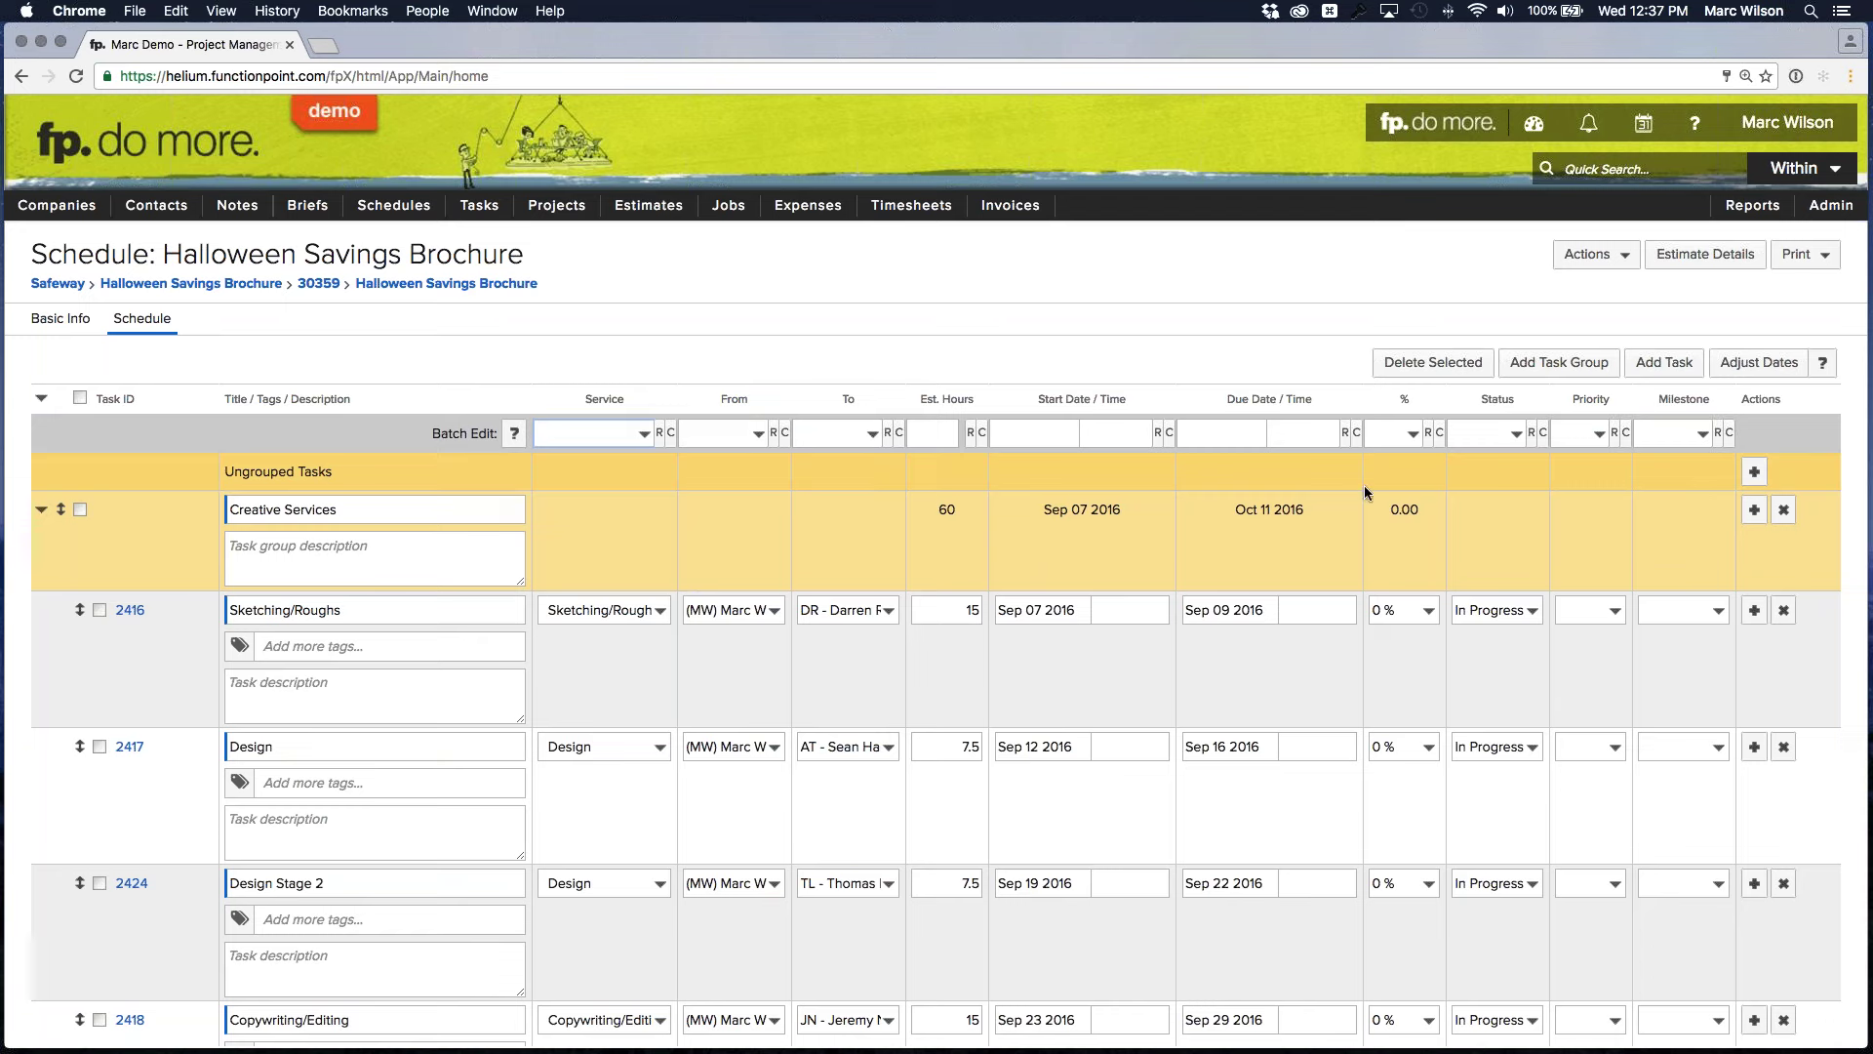
left_click(1760, 365)
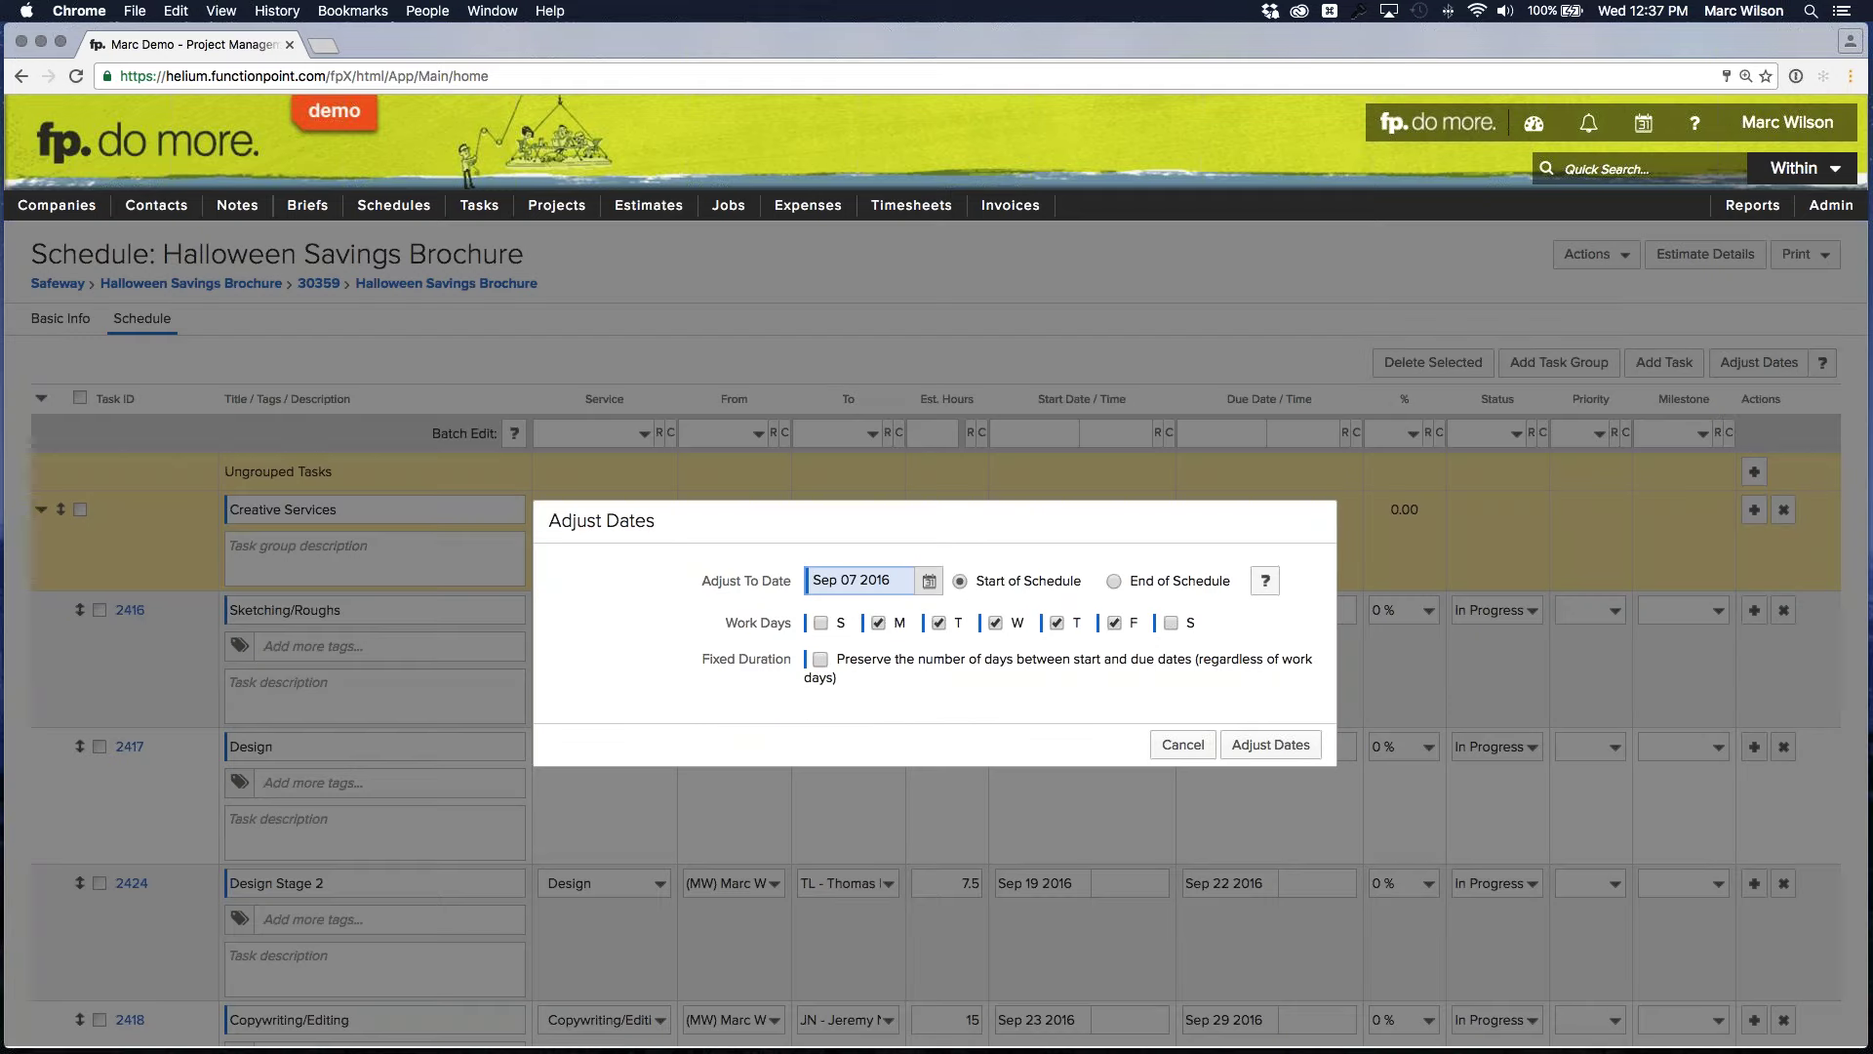
Shift the schedule to start on Sep 21 2016 with Adjust Dates
left_click(928, 583)
left_click(928, 584)
left_click(927, 584)
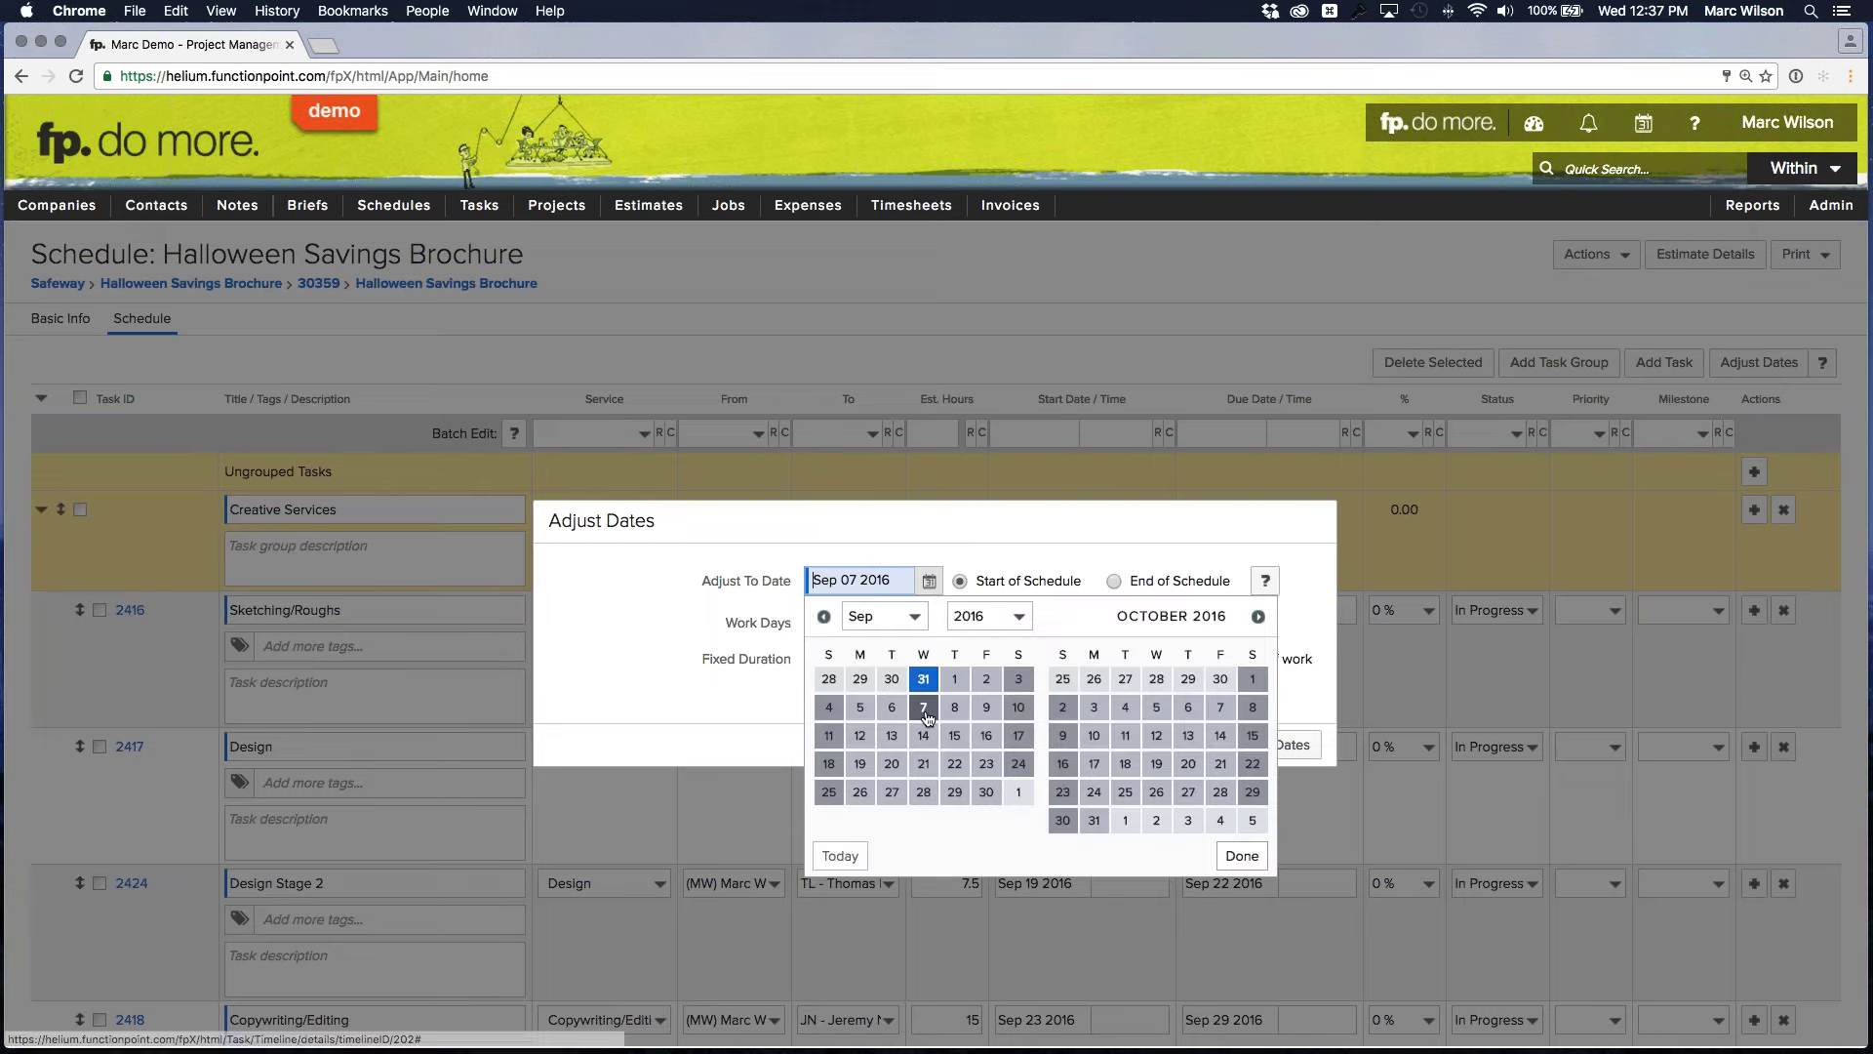
left_click(924, 766)
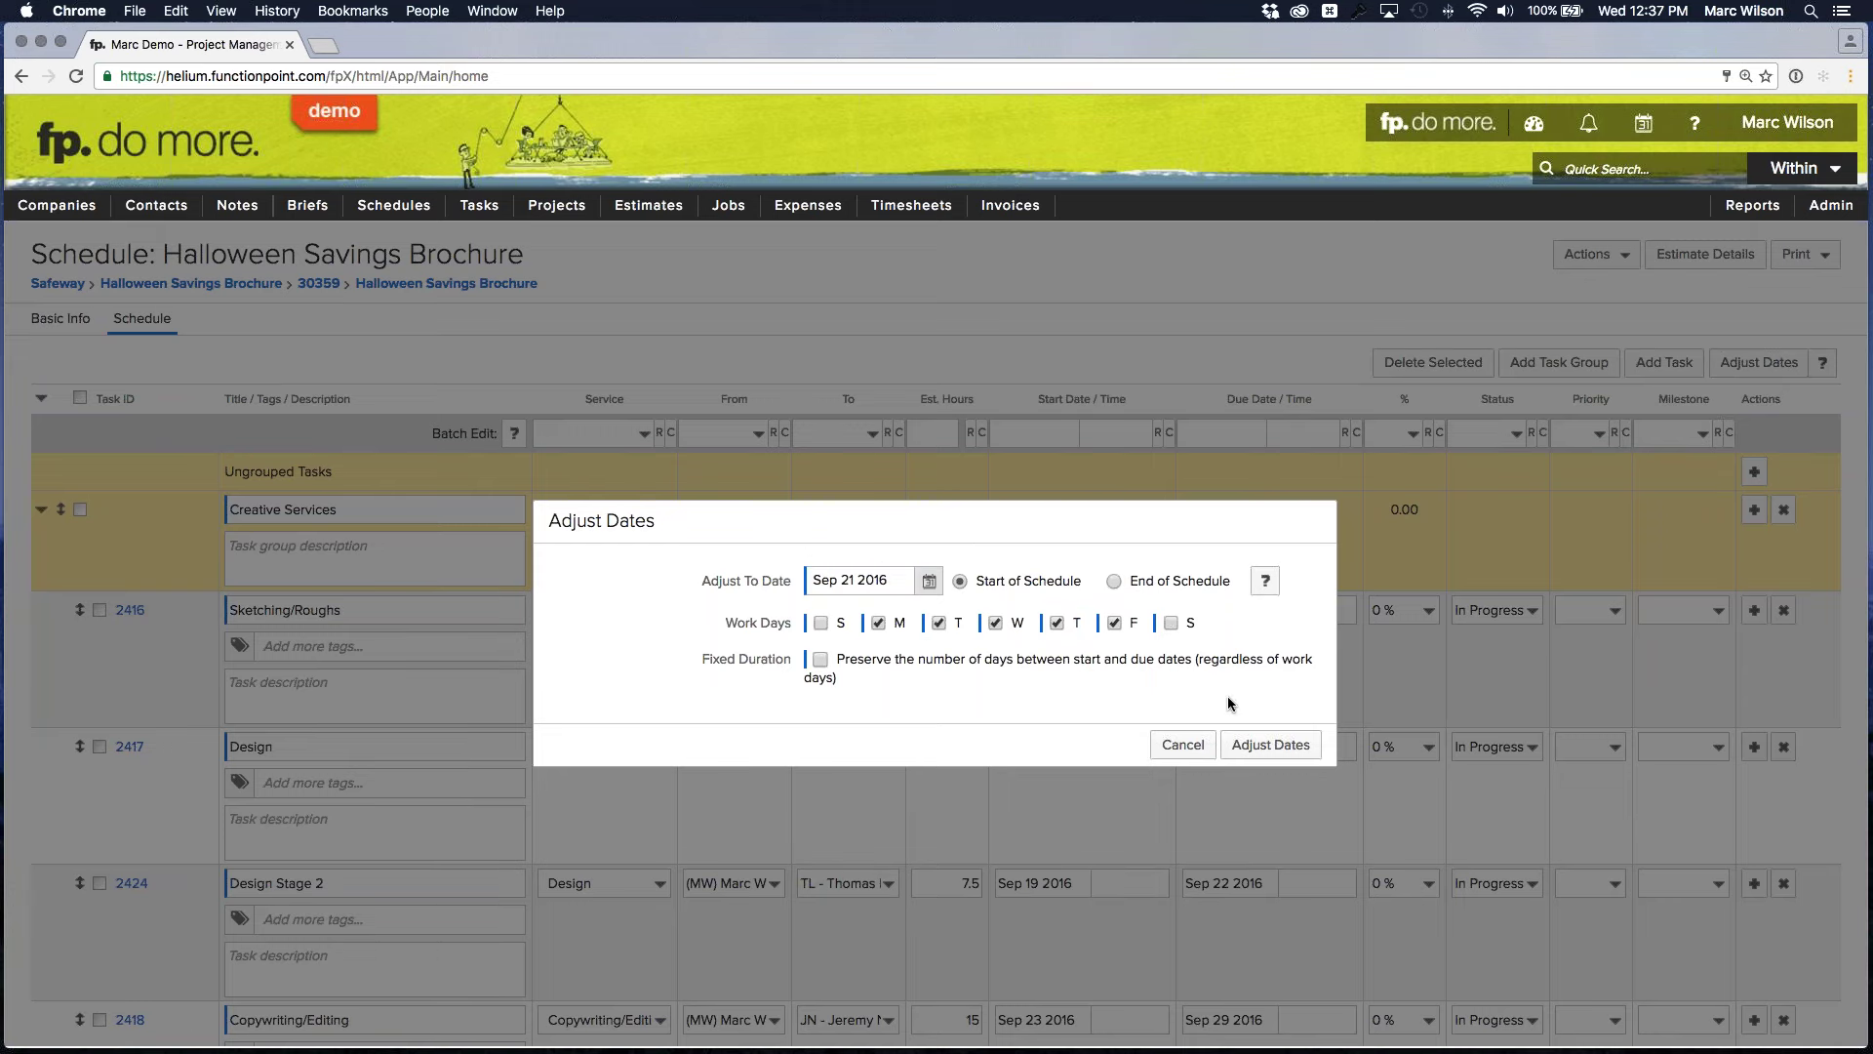
left_click(1263, 749)
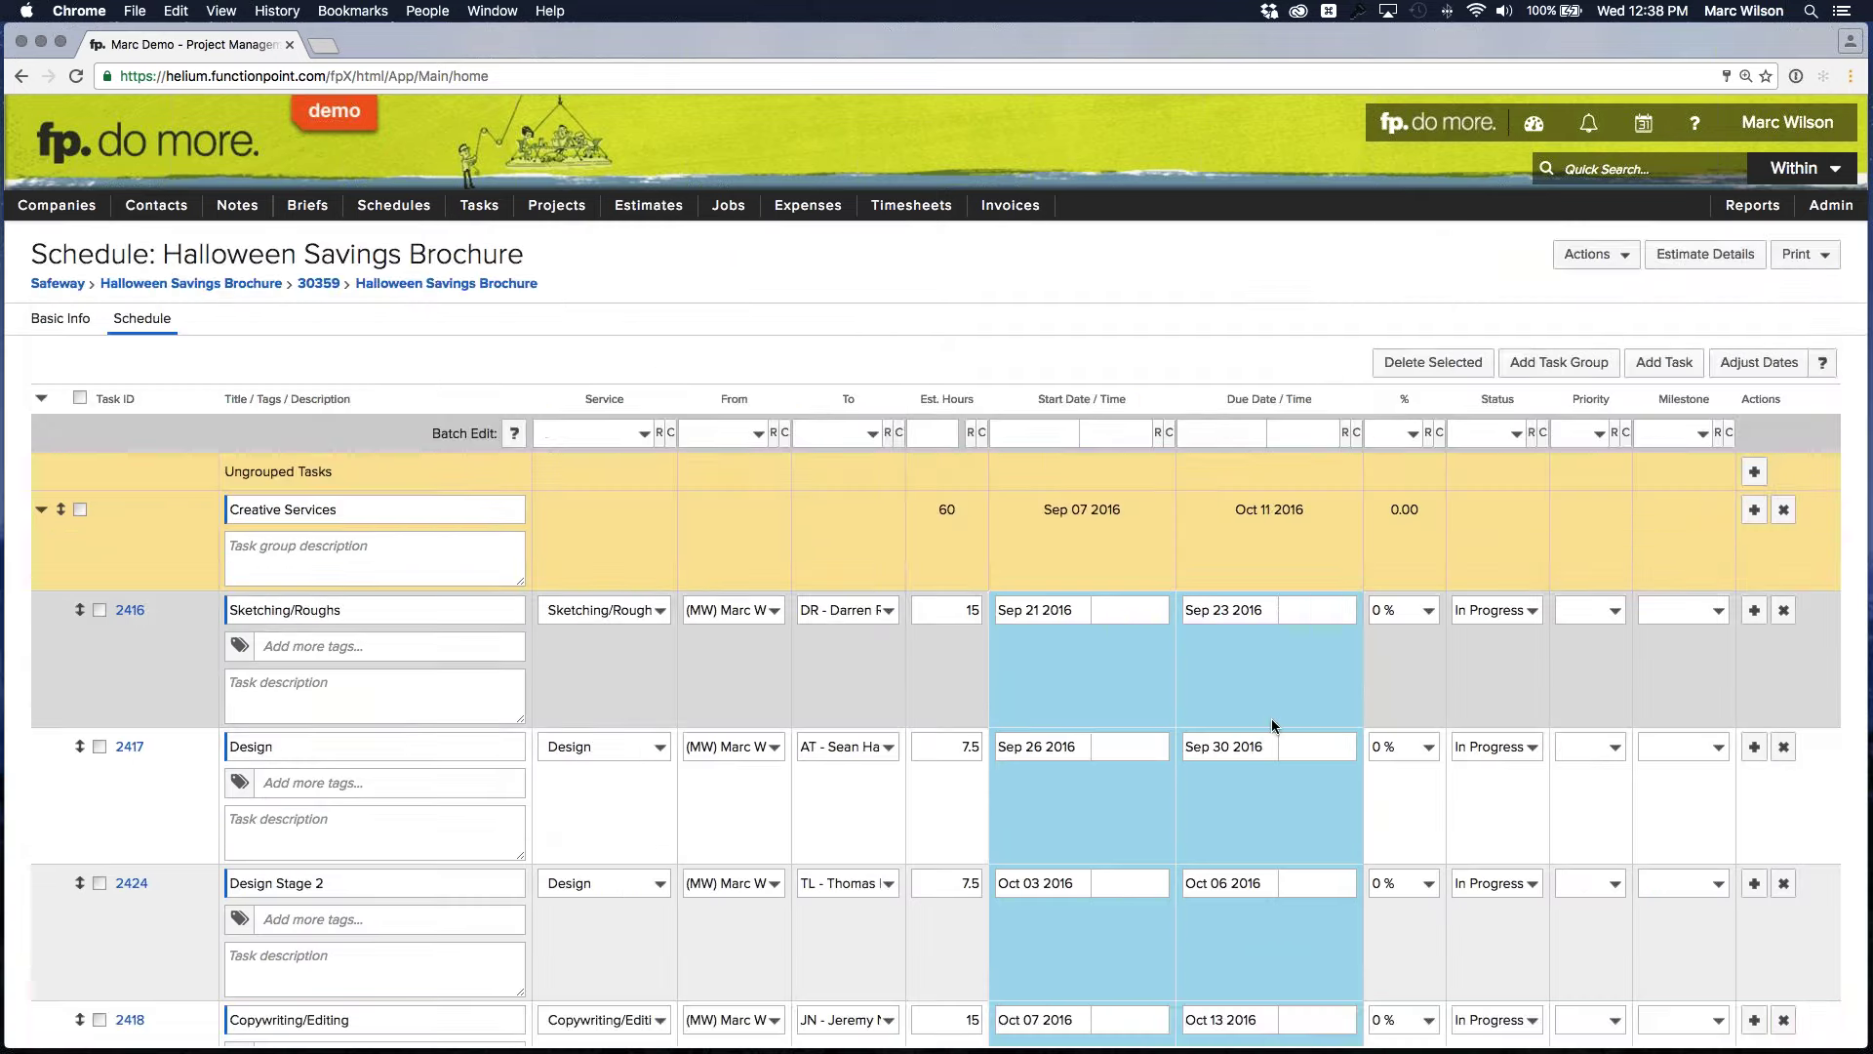
Cancel to discard the shifted dates and reopen Bulk Edit
scroll(1272, 725, "down", 10)
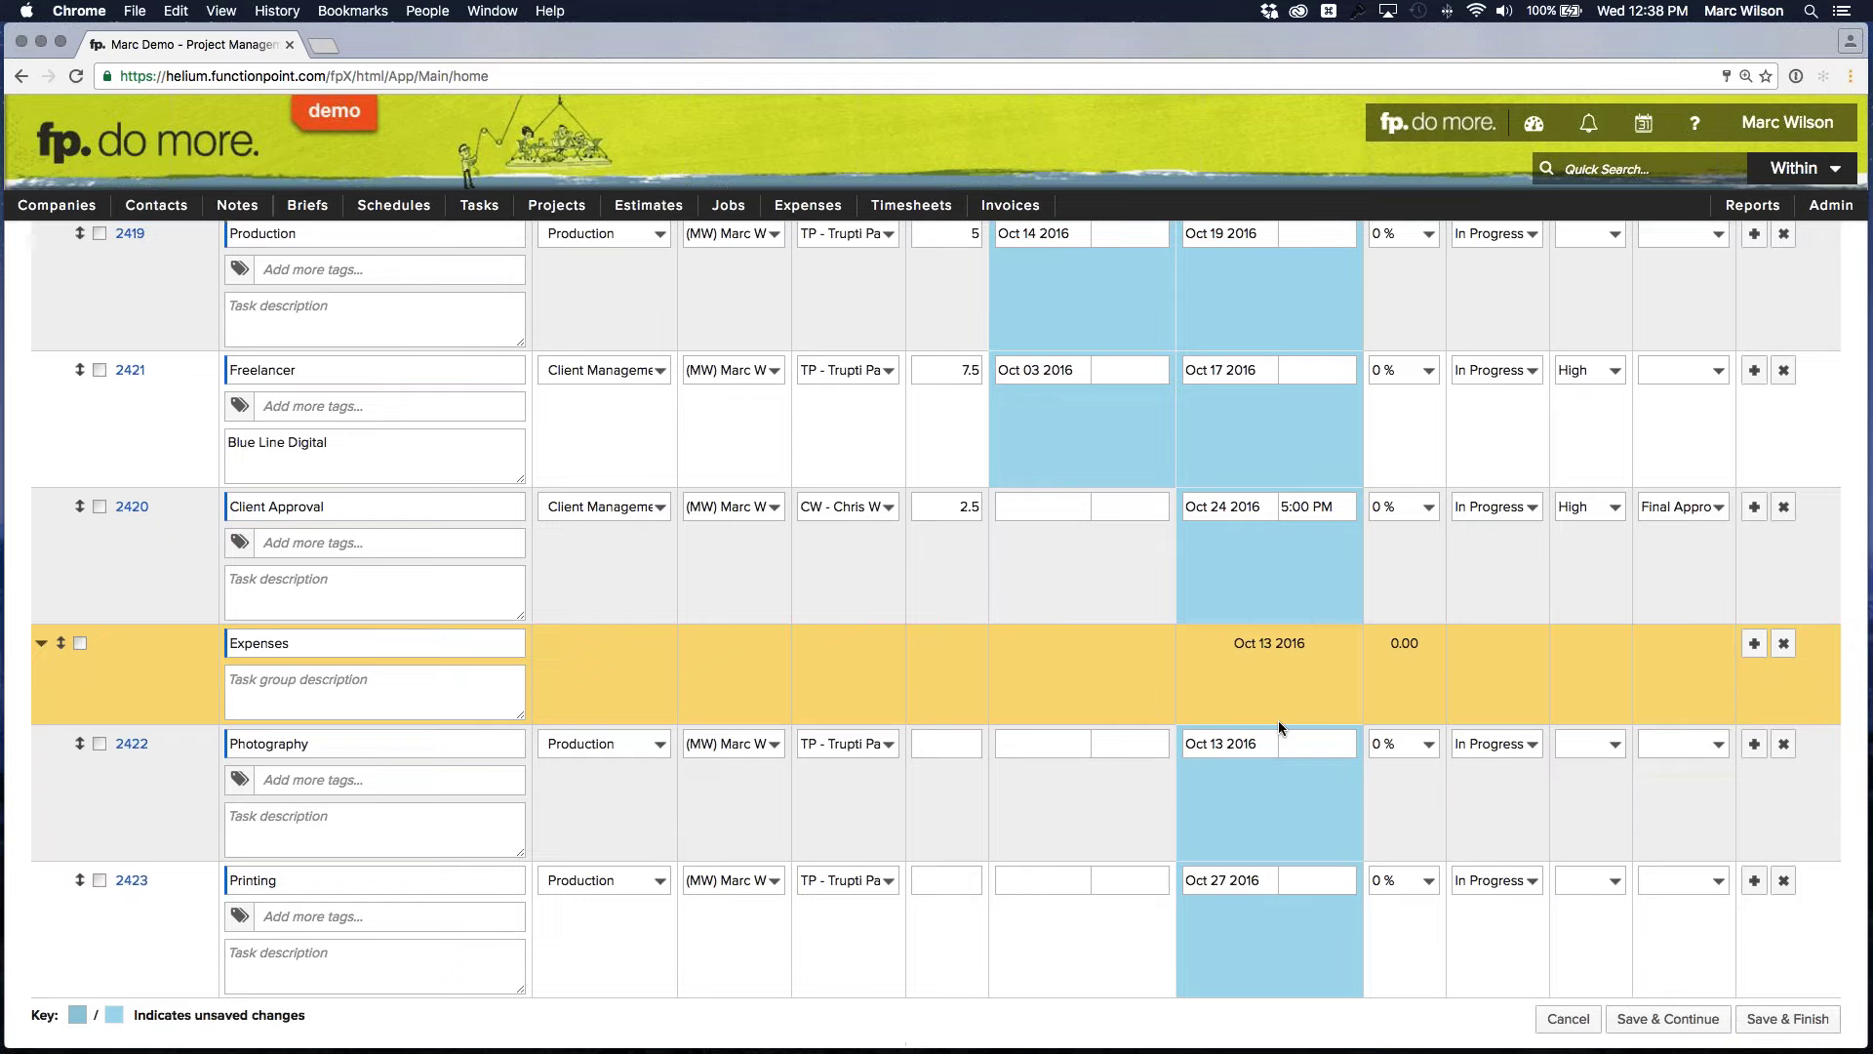
left_click(1564, 1021)
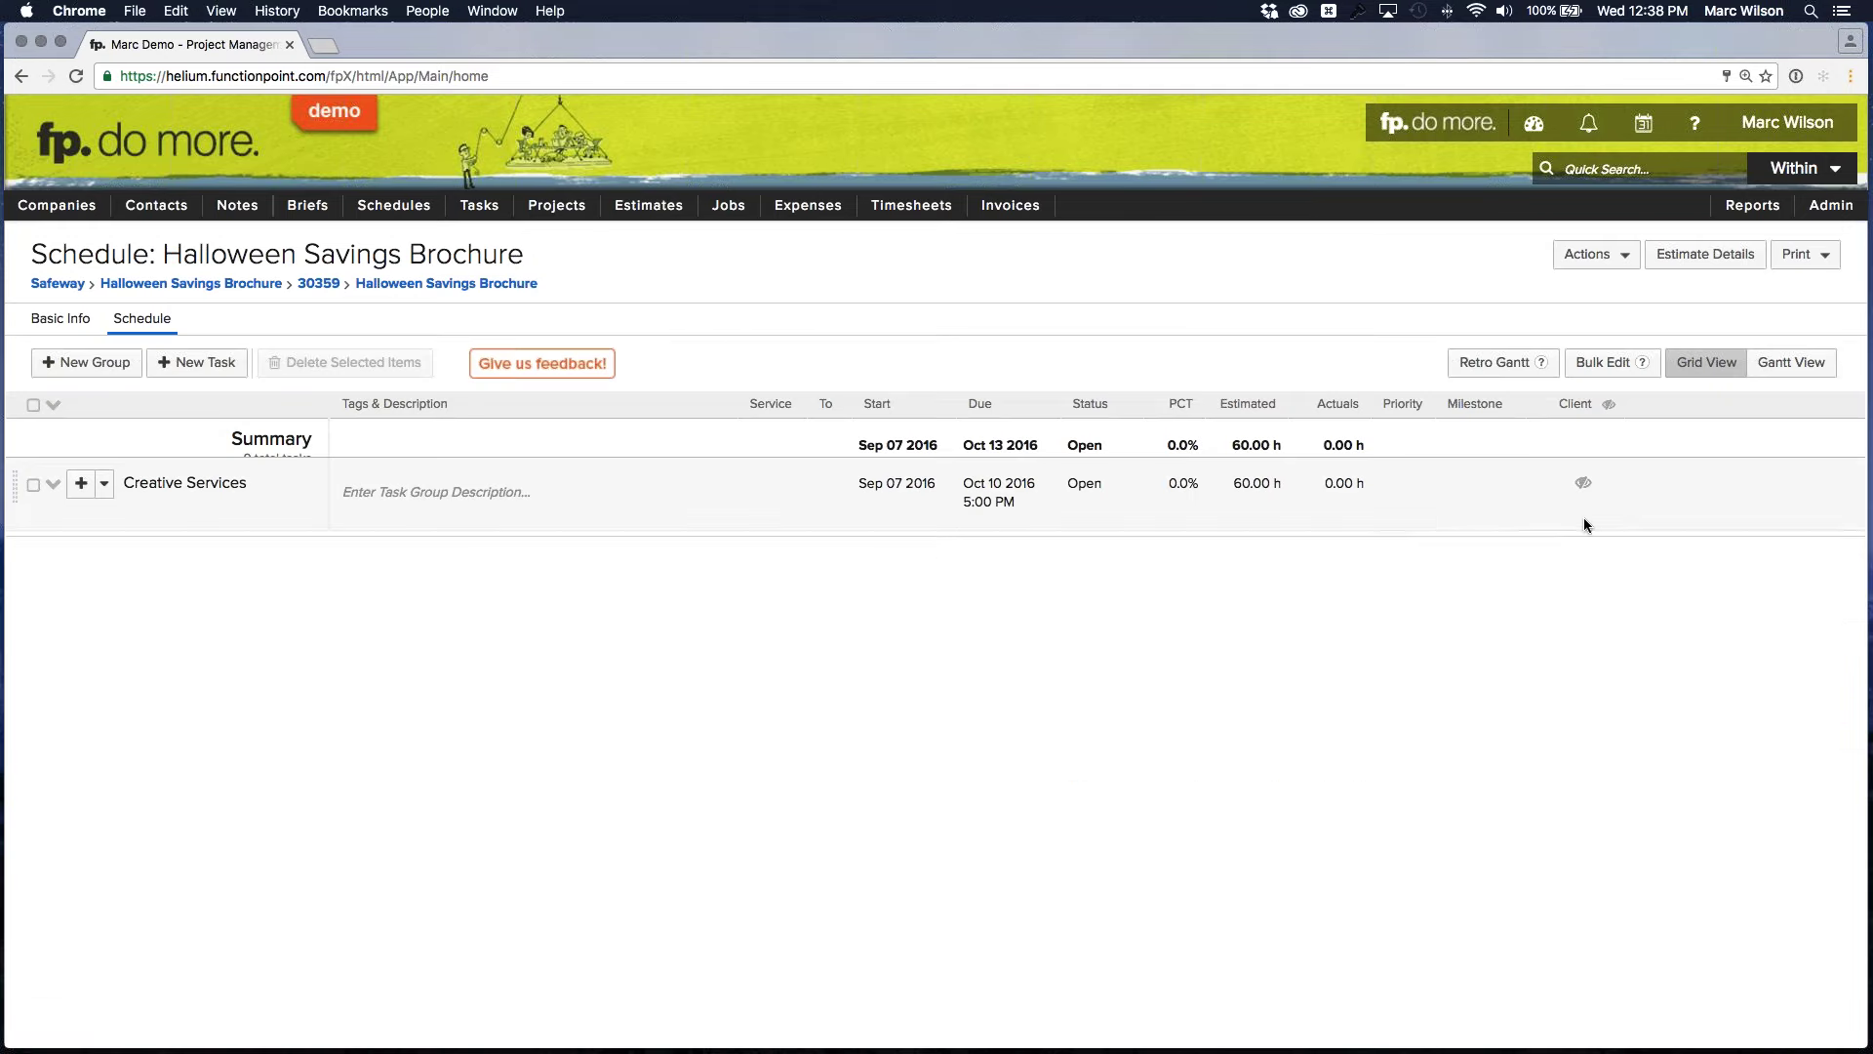
left_click(1605, 362)
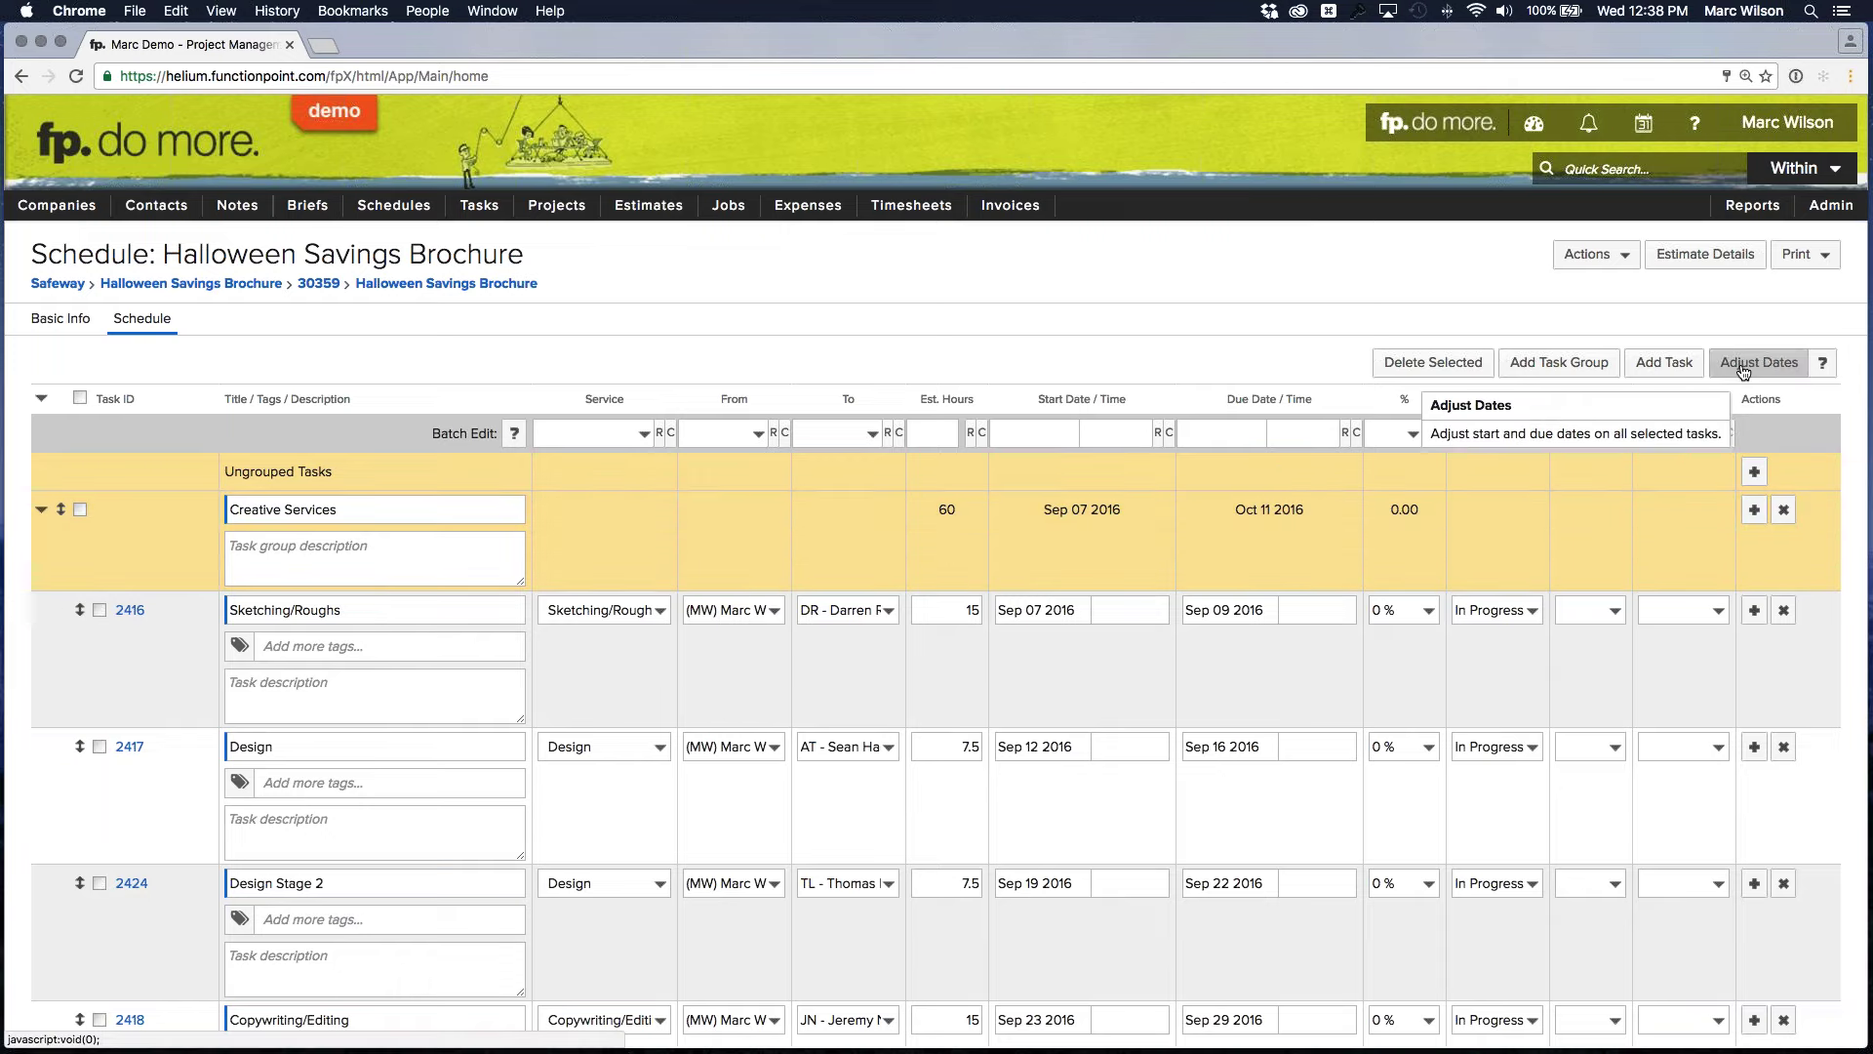
Shift the schedule to end on Nov 1 2016, then cancel to discard the shifted dates
left_click(1743, 368)
left_click(1115, 582)
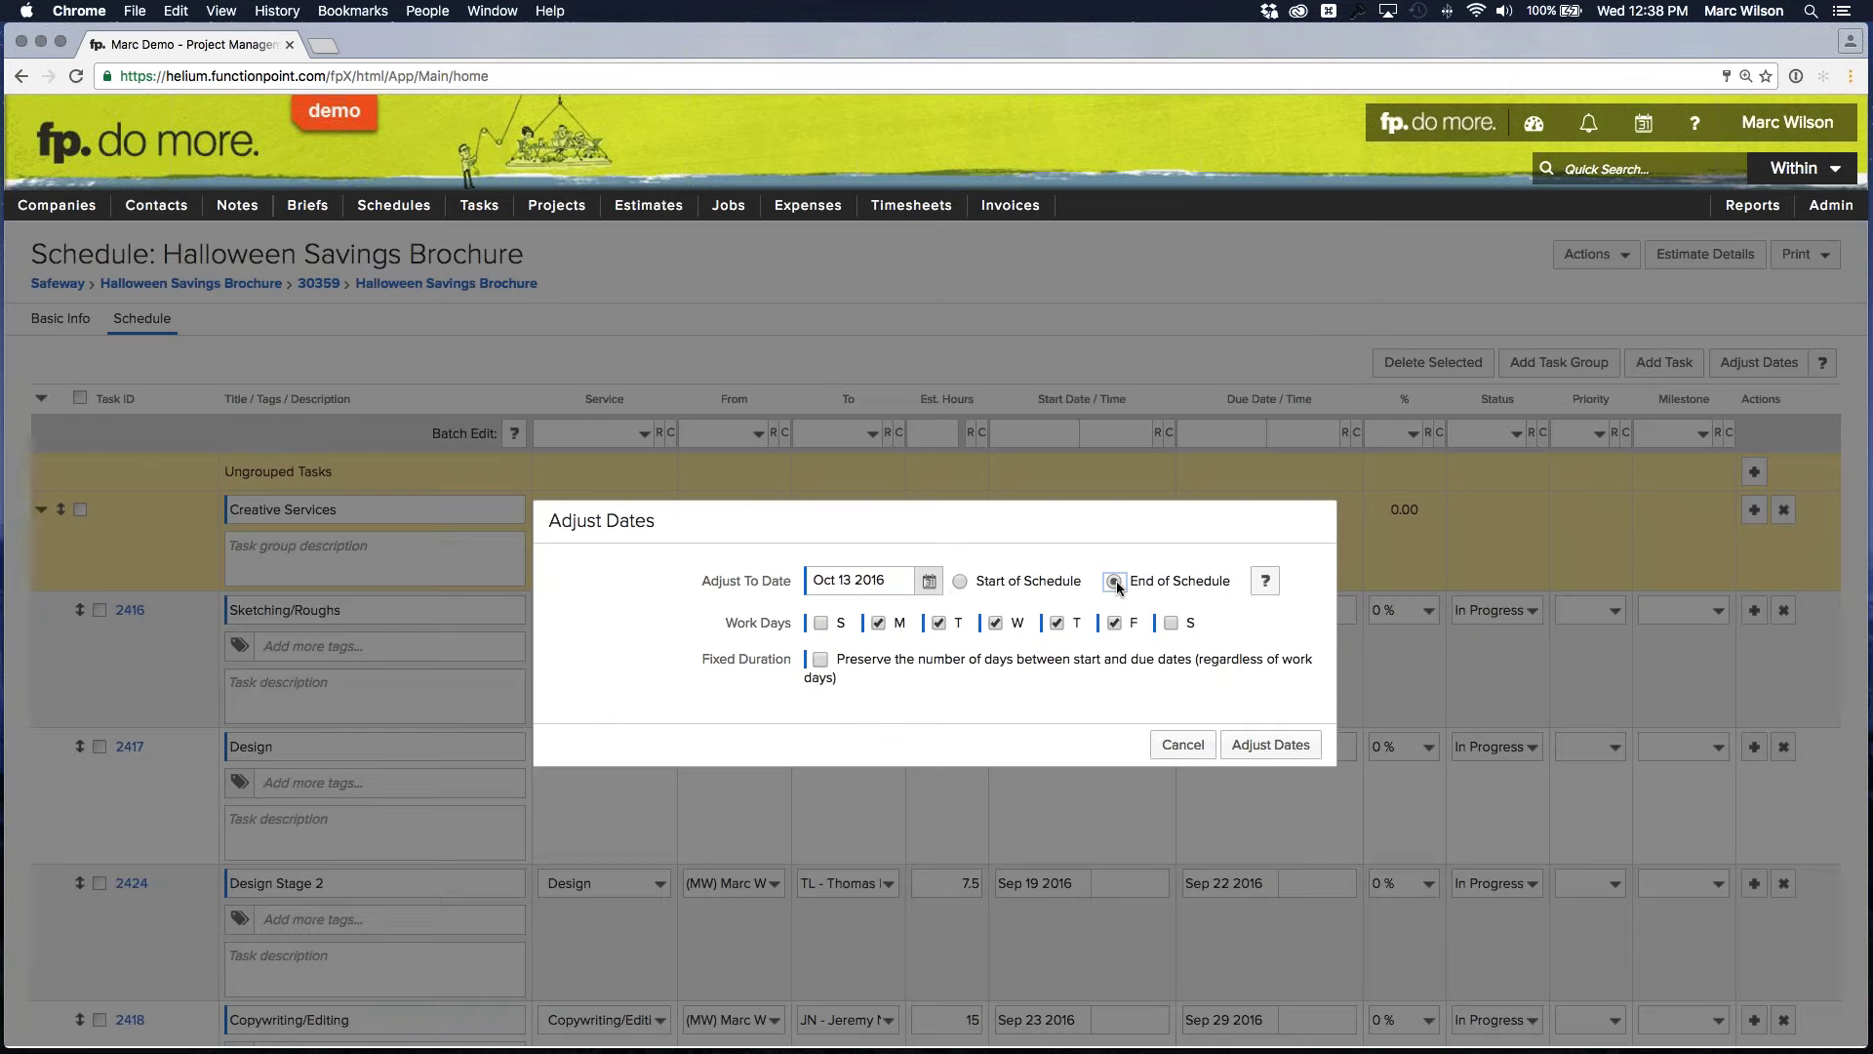
left_click(929, 582)
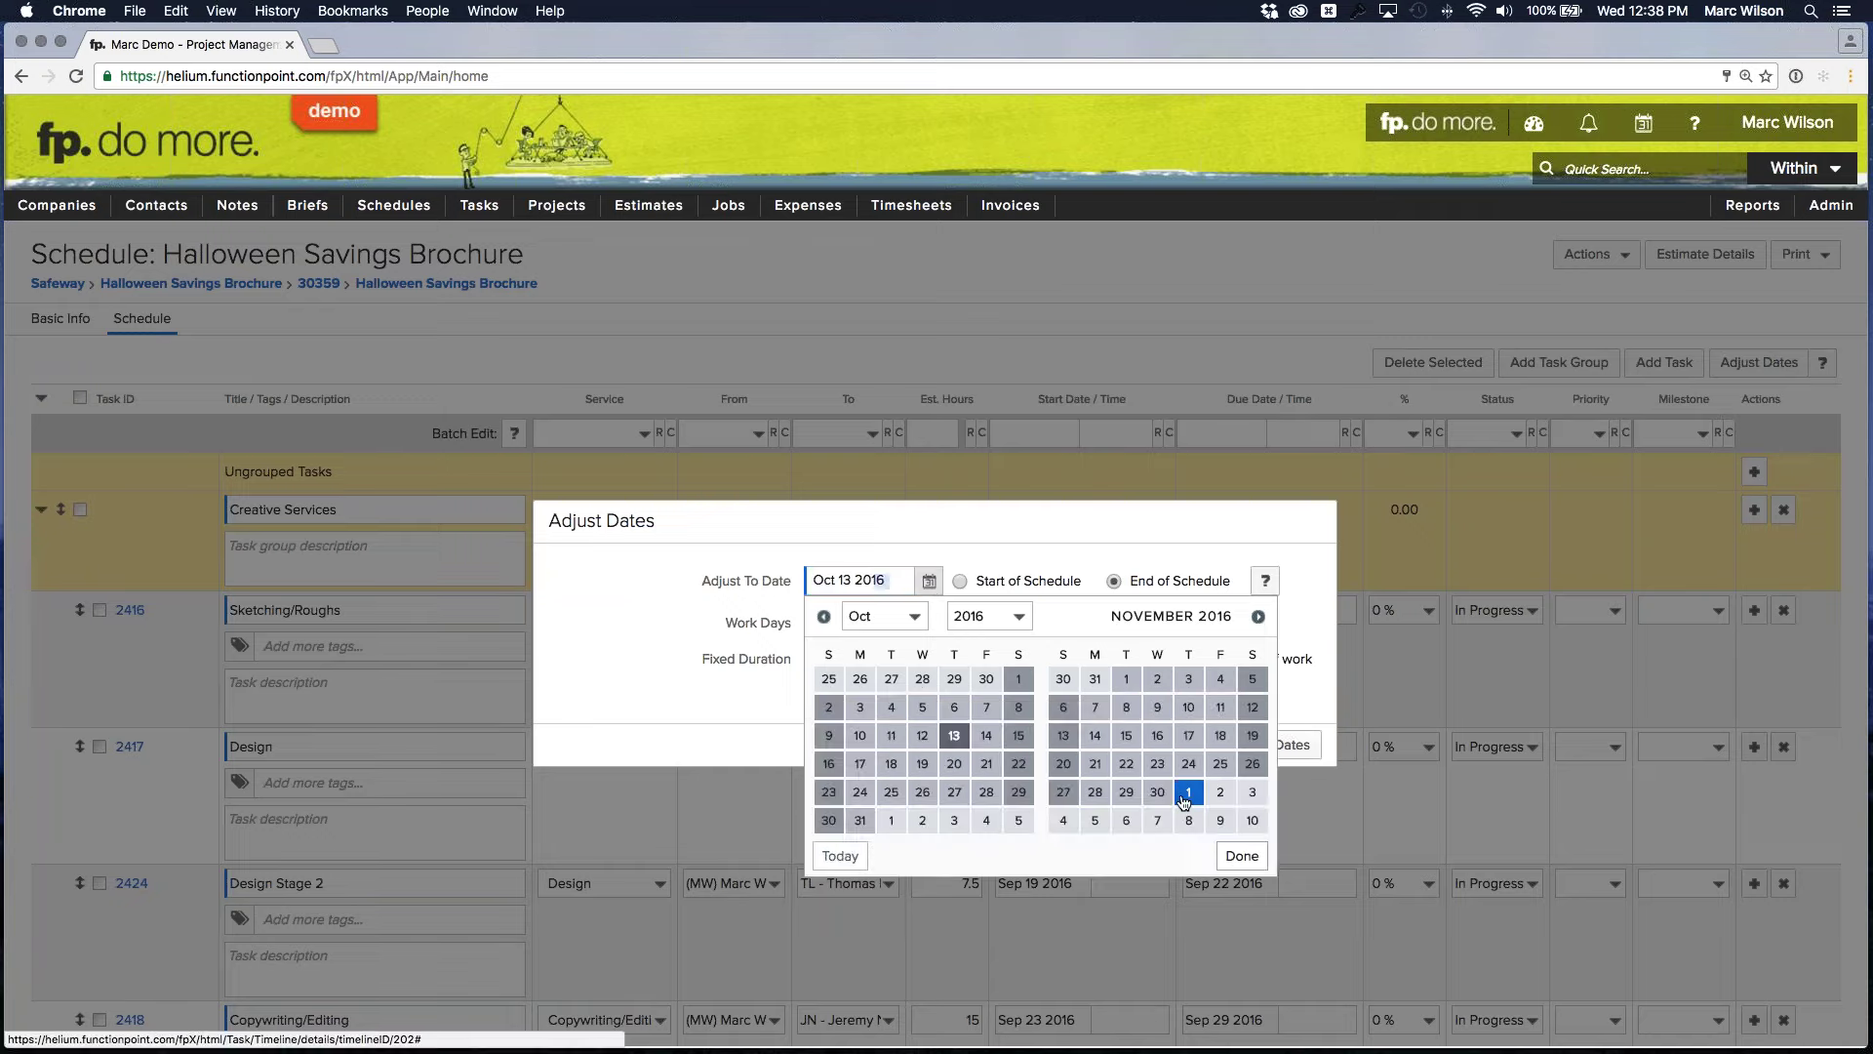
left_click(1184, 794)
left_click(1268, 744)
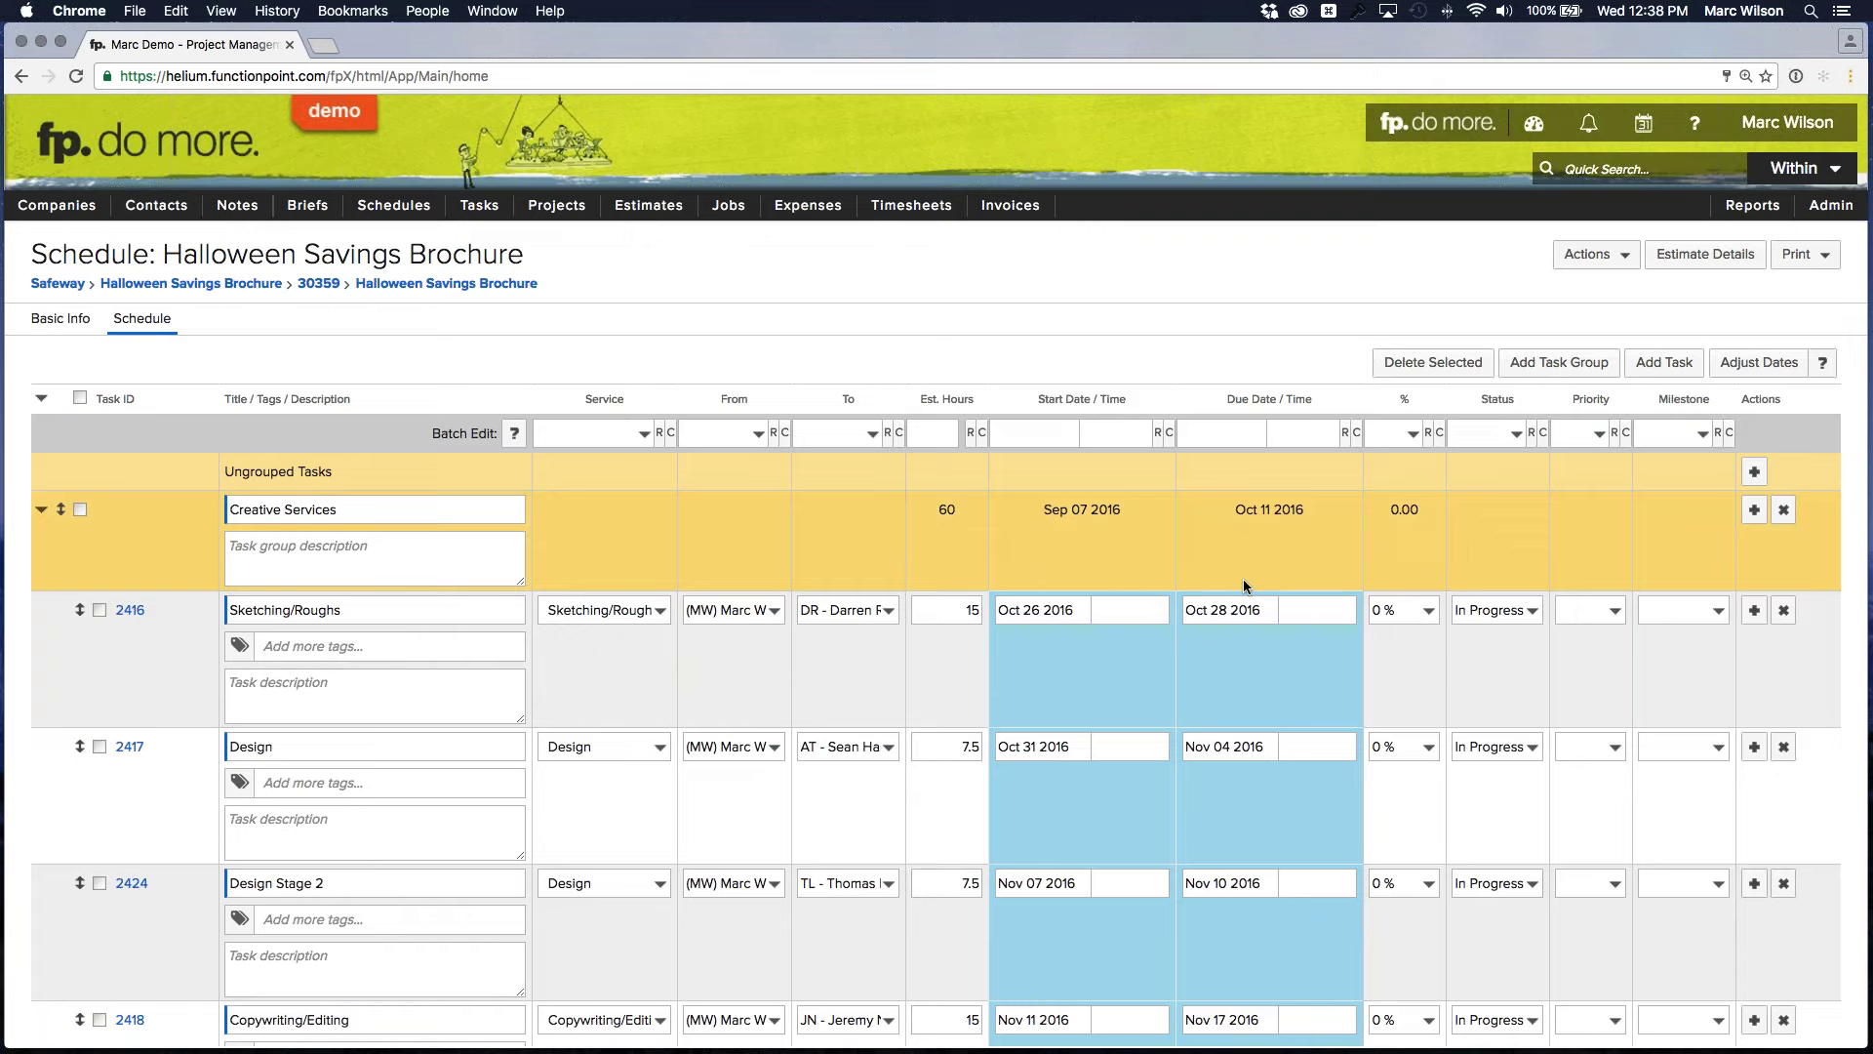
scroll(1244, 585, "down", 10)
left_click(1568, 1018)
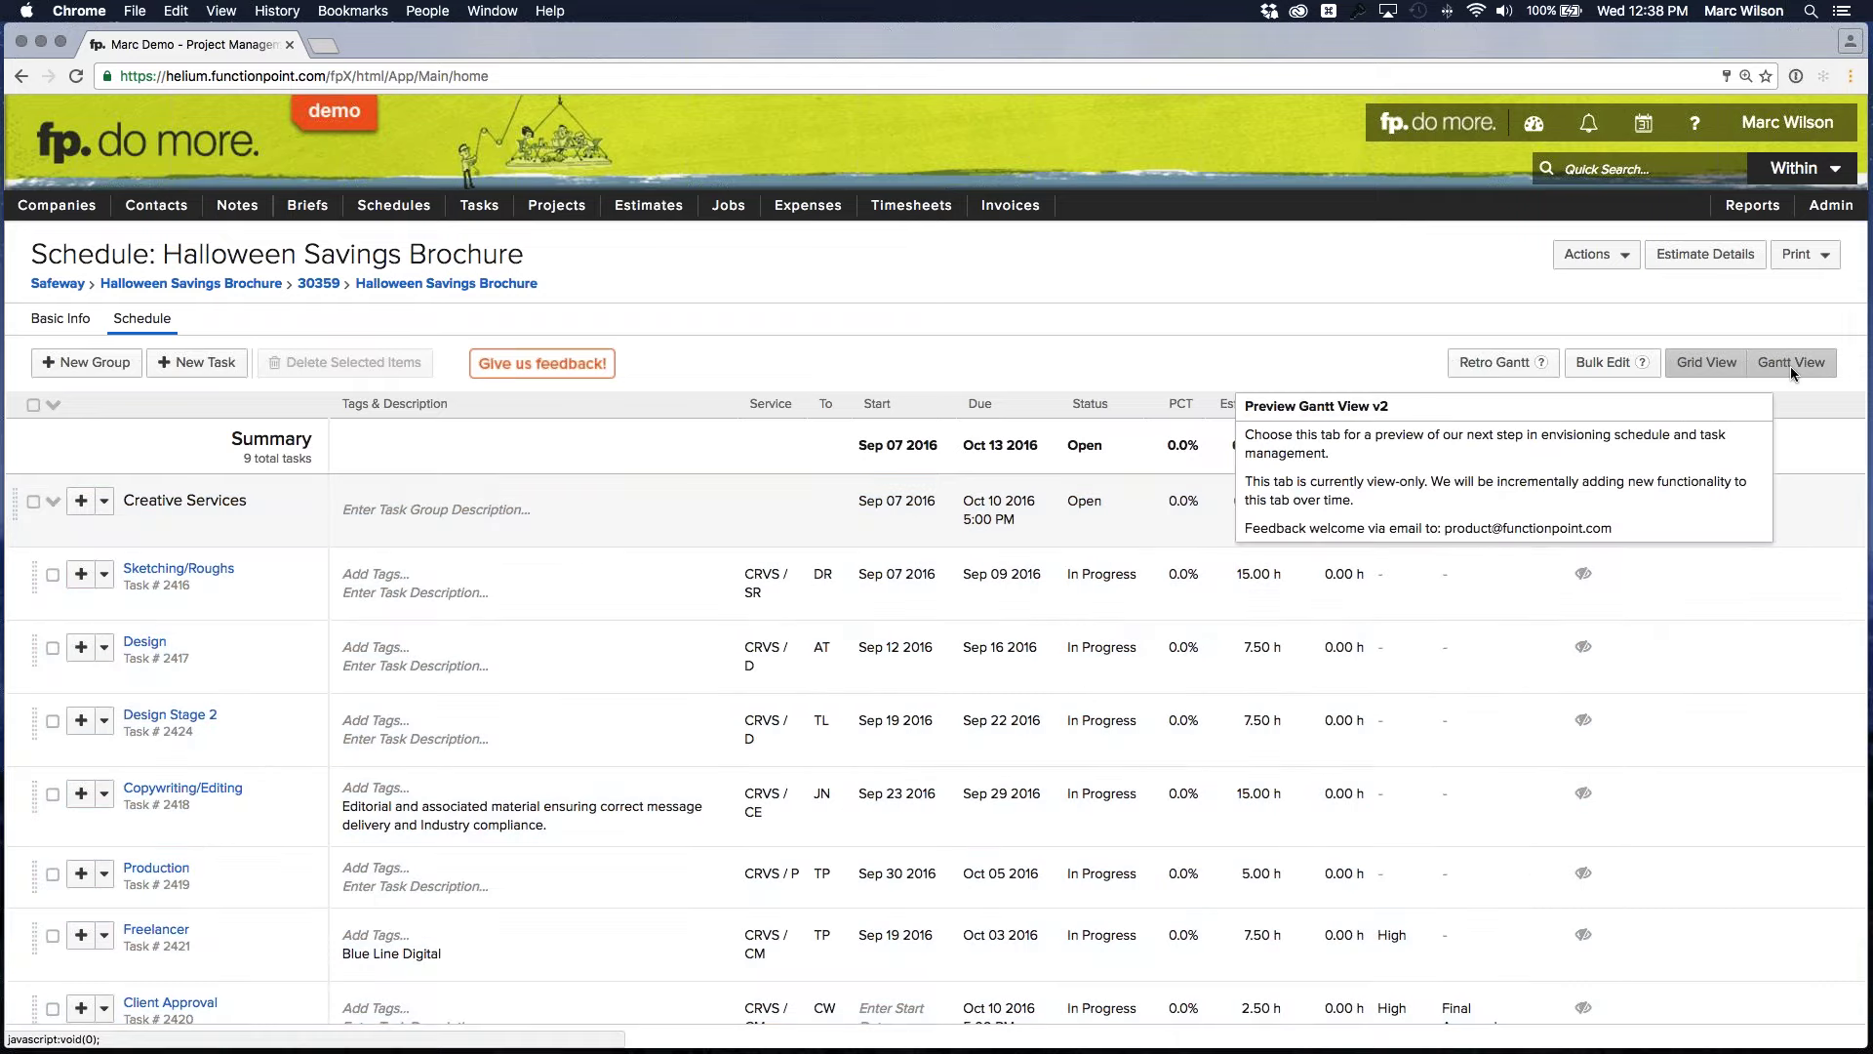
Switch to Gantt View and open task 2424 Design Stage 2's details
left_click(1789, 366)
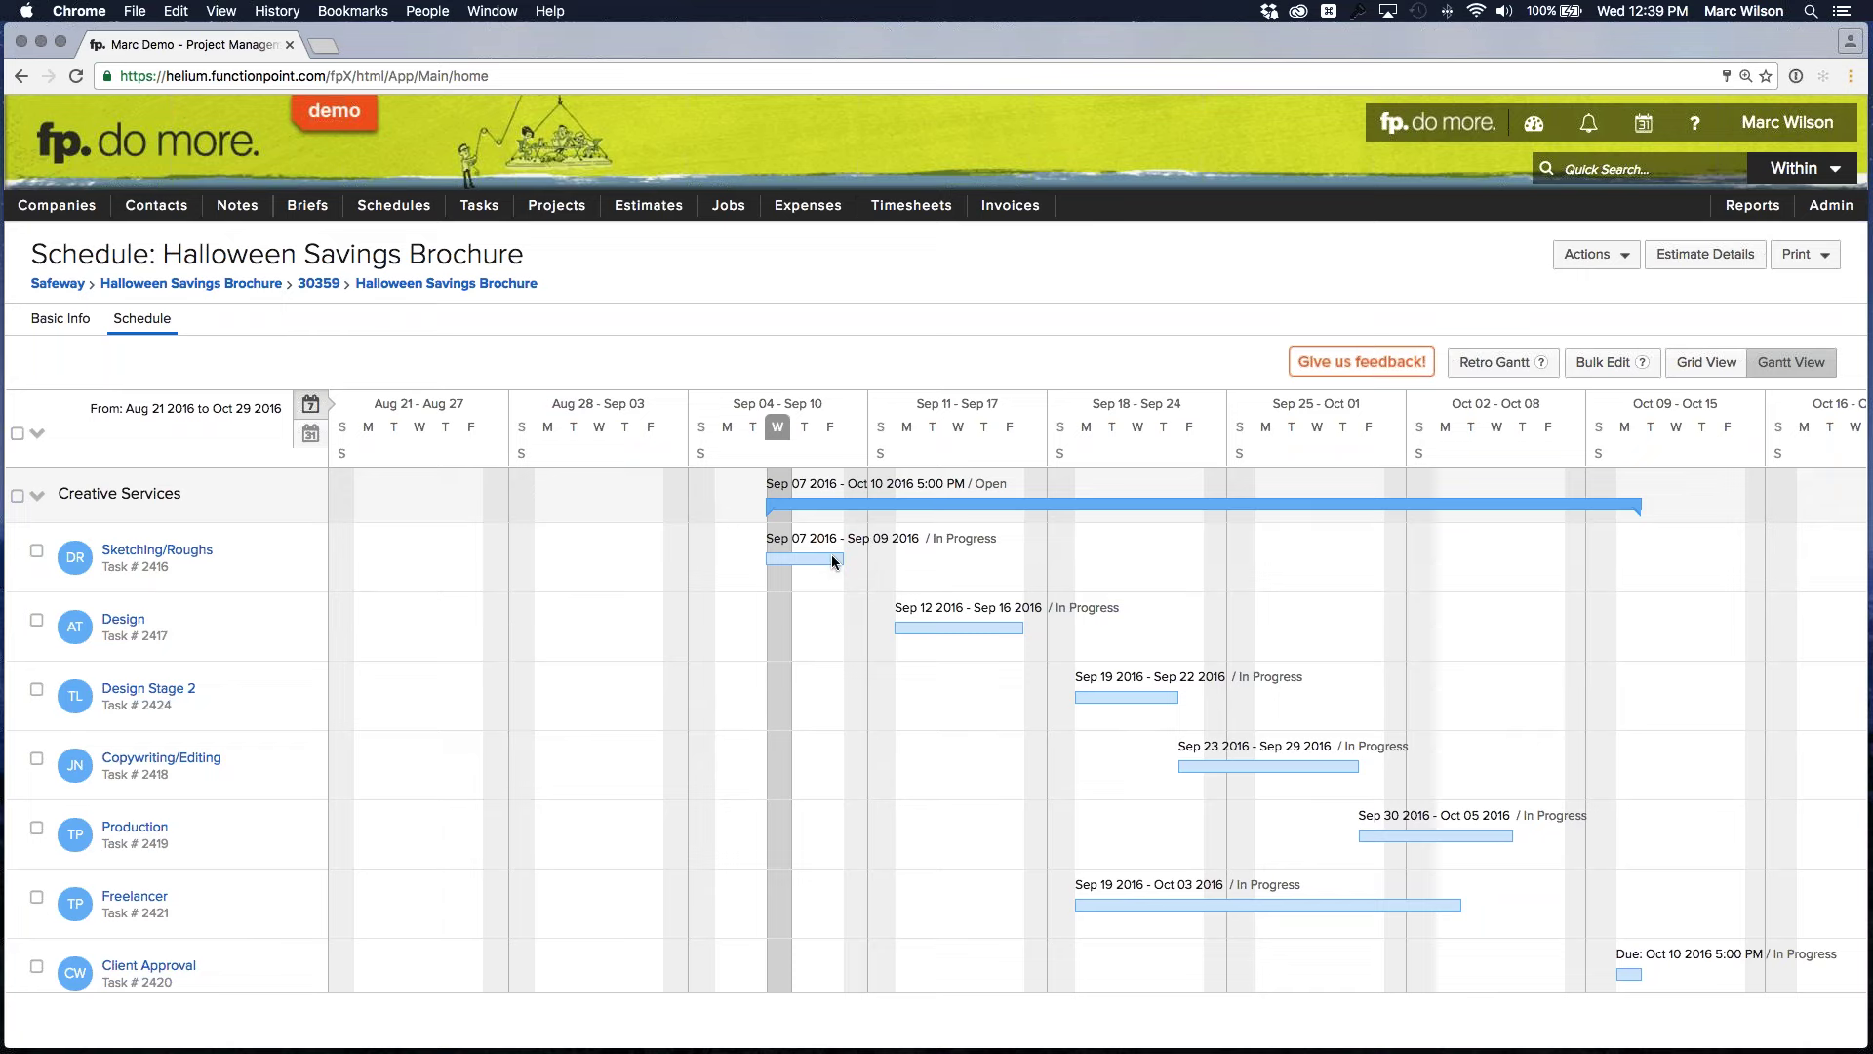
left_click_drag(845, 558, 835, 558)
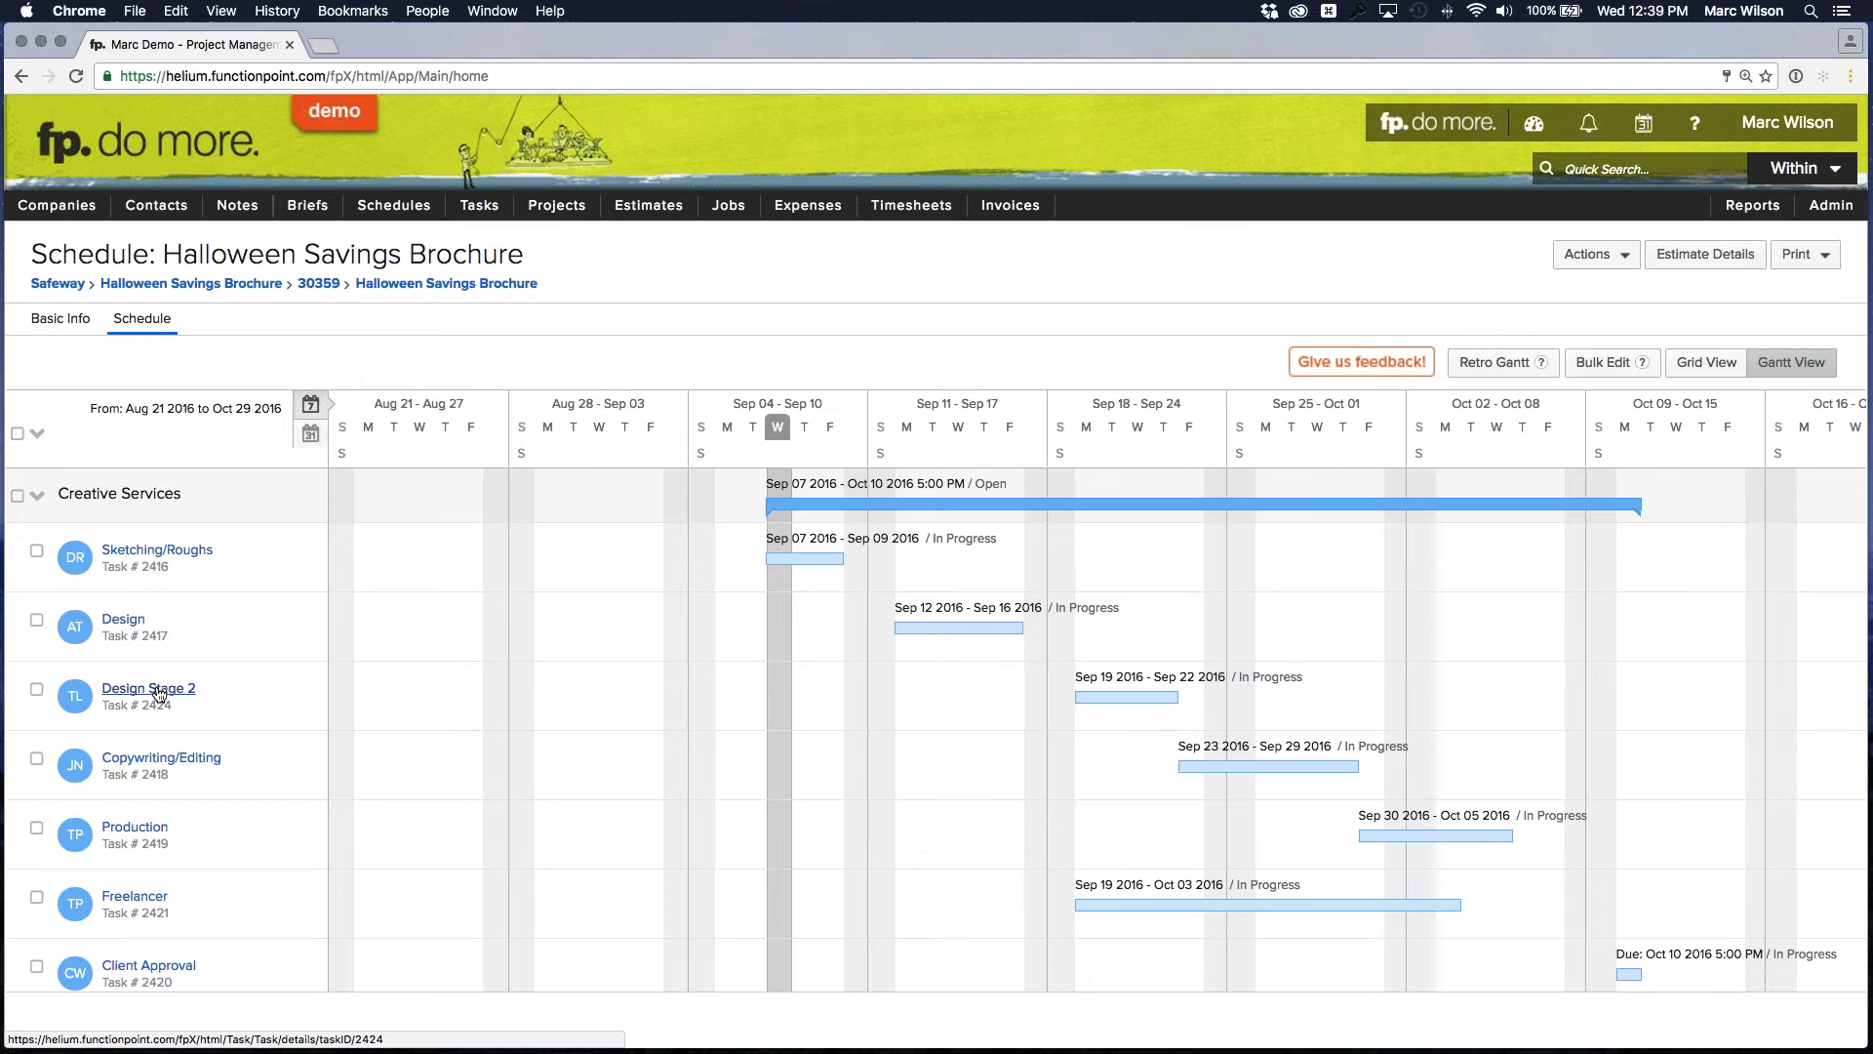
left_click(158, 690)
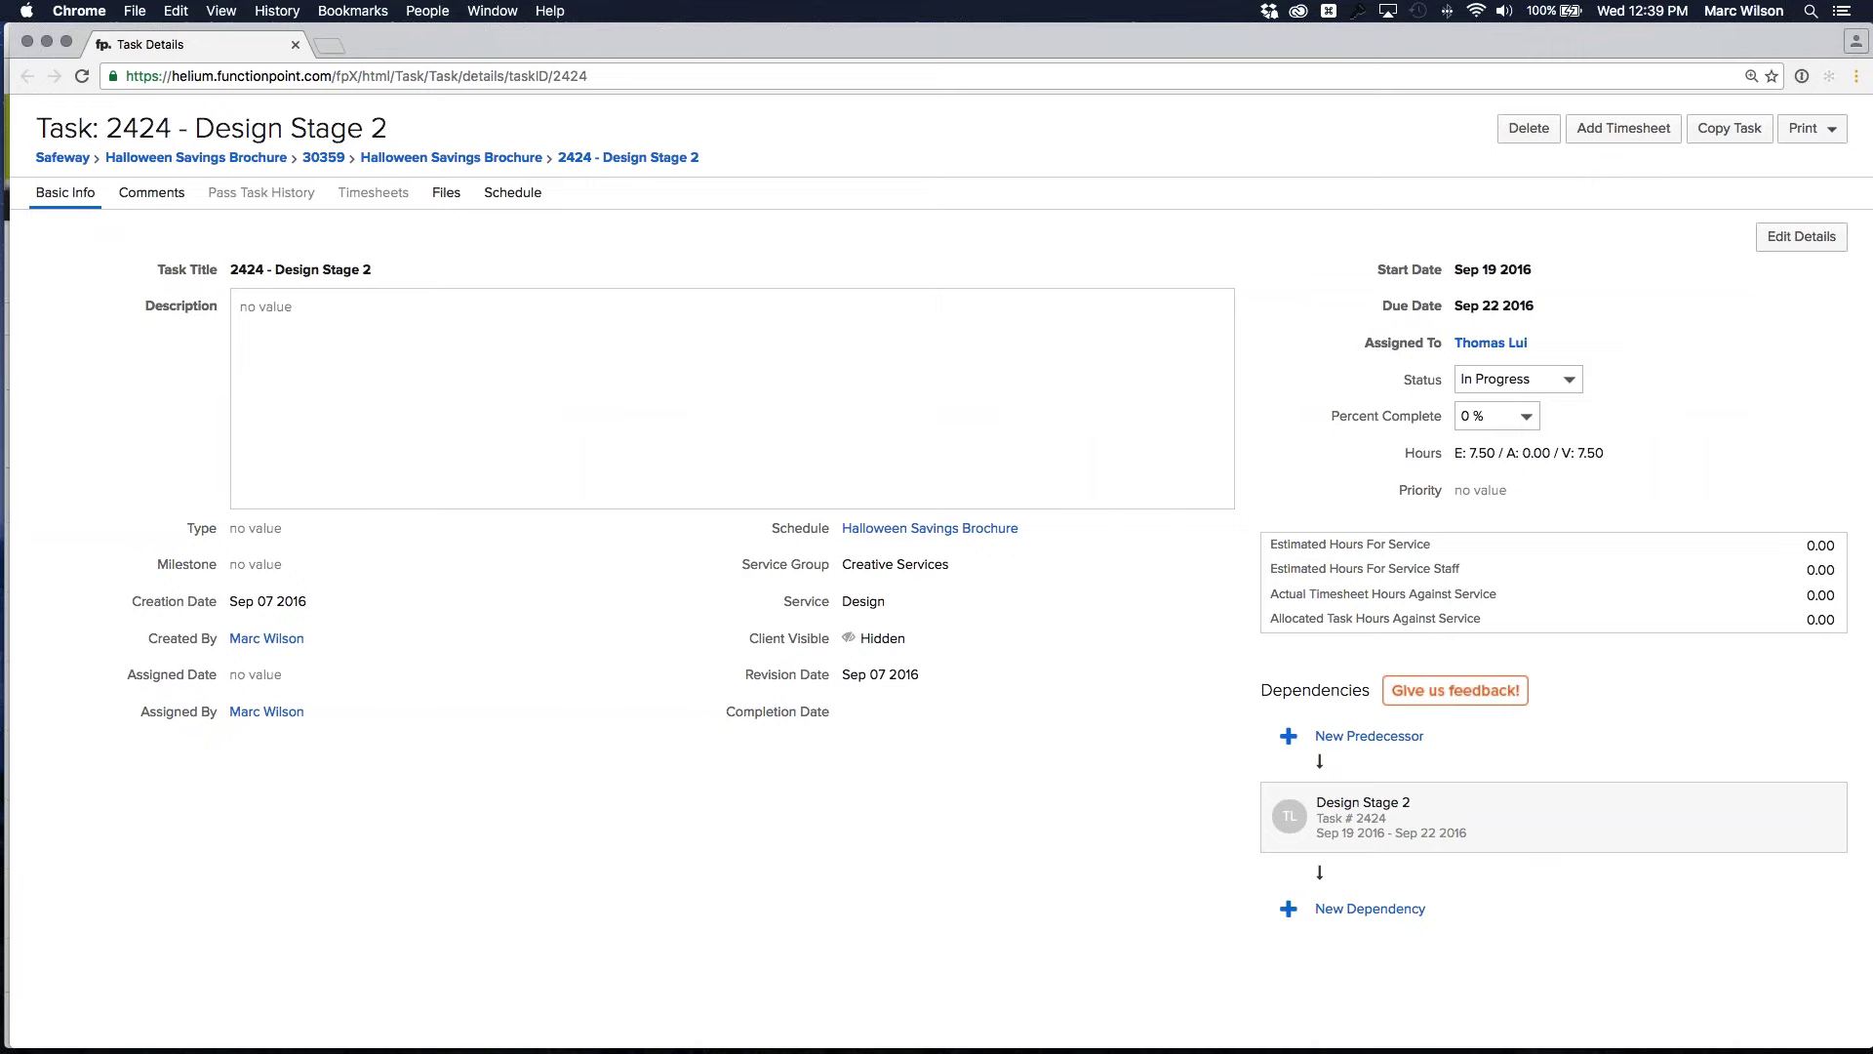
Resize and move the Task Details window beside the schedule and scroll to Dependencies
double_click(765, 39)
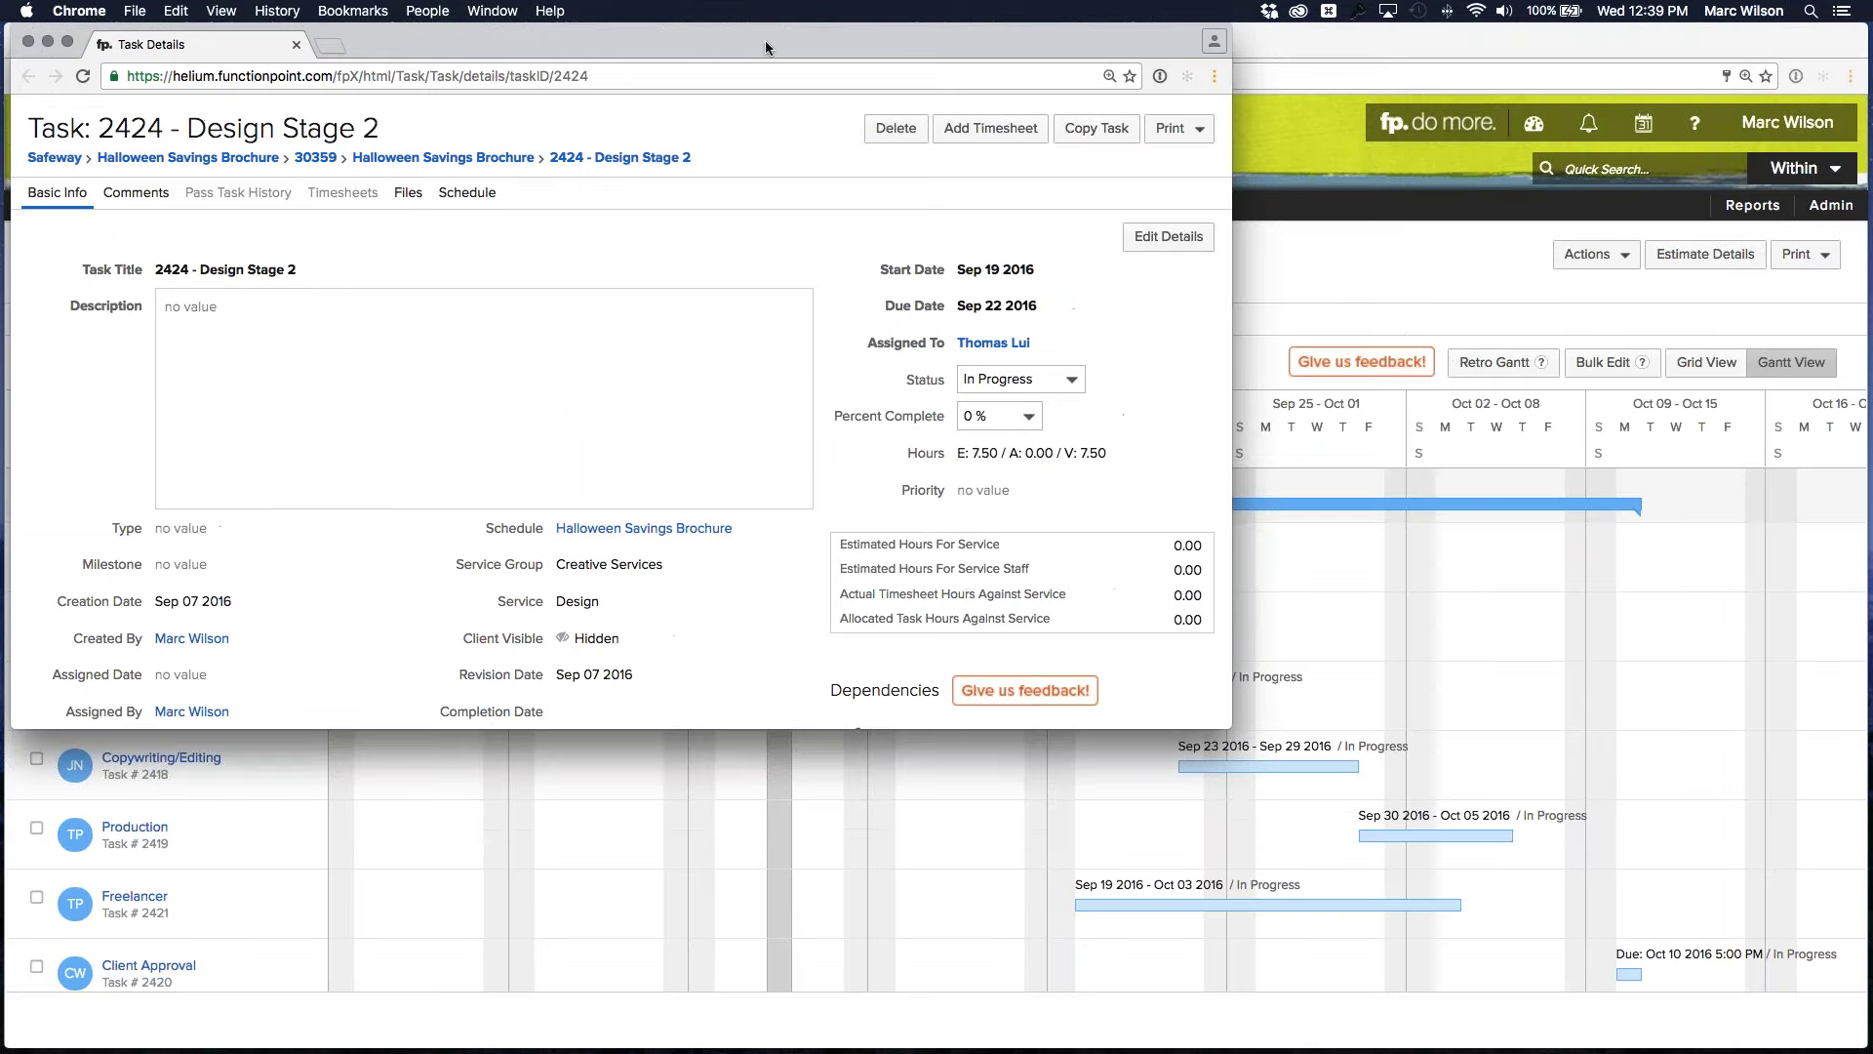
left_click_drag(764, 39, 1124, 40)
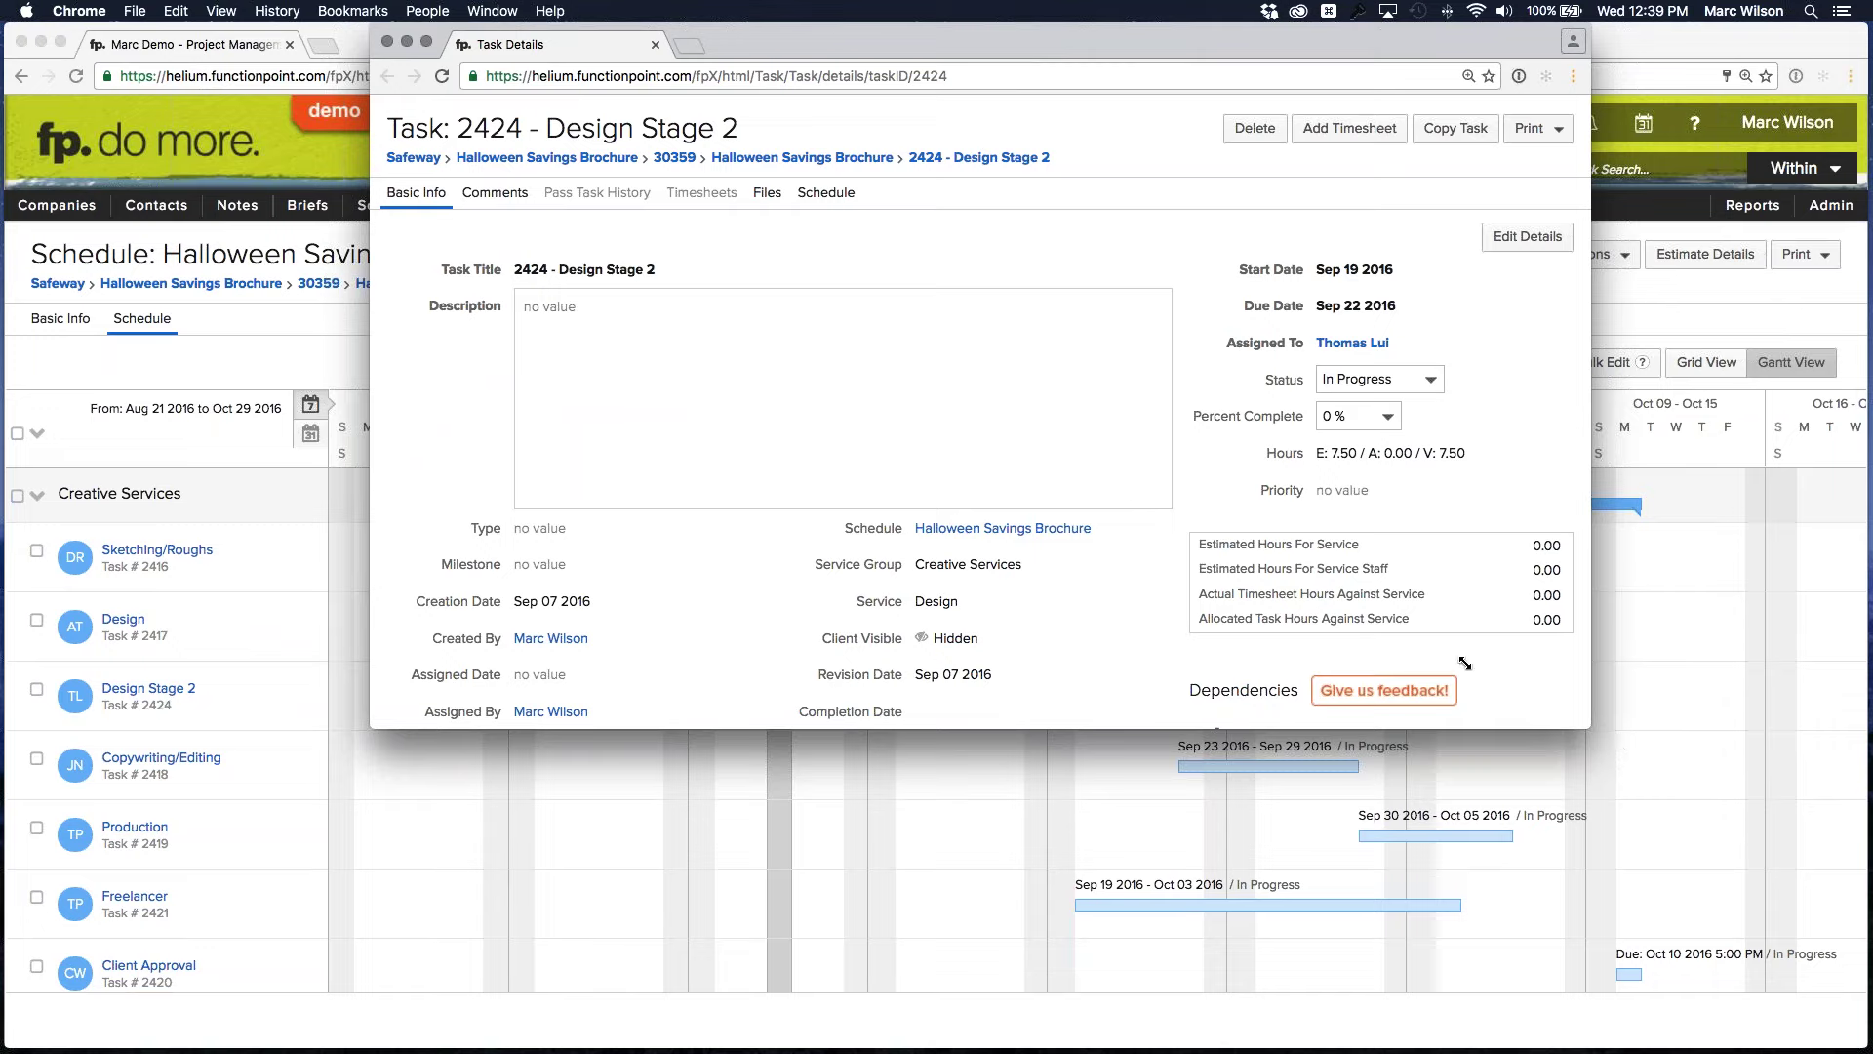
left_click_drag(1464, 662, 1375, 578)
scroll(1060, 332, "down", 1)
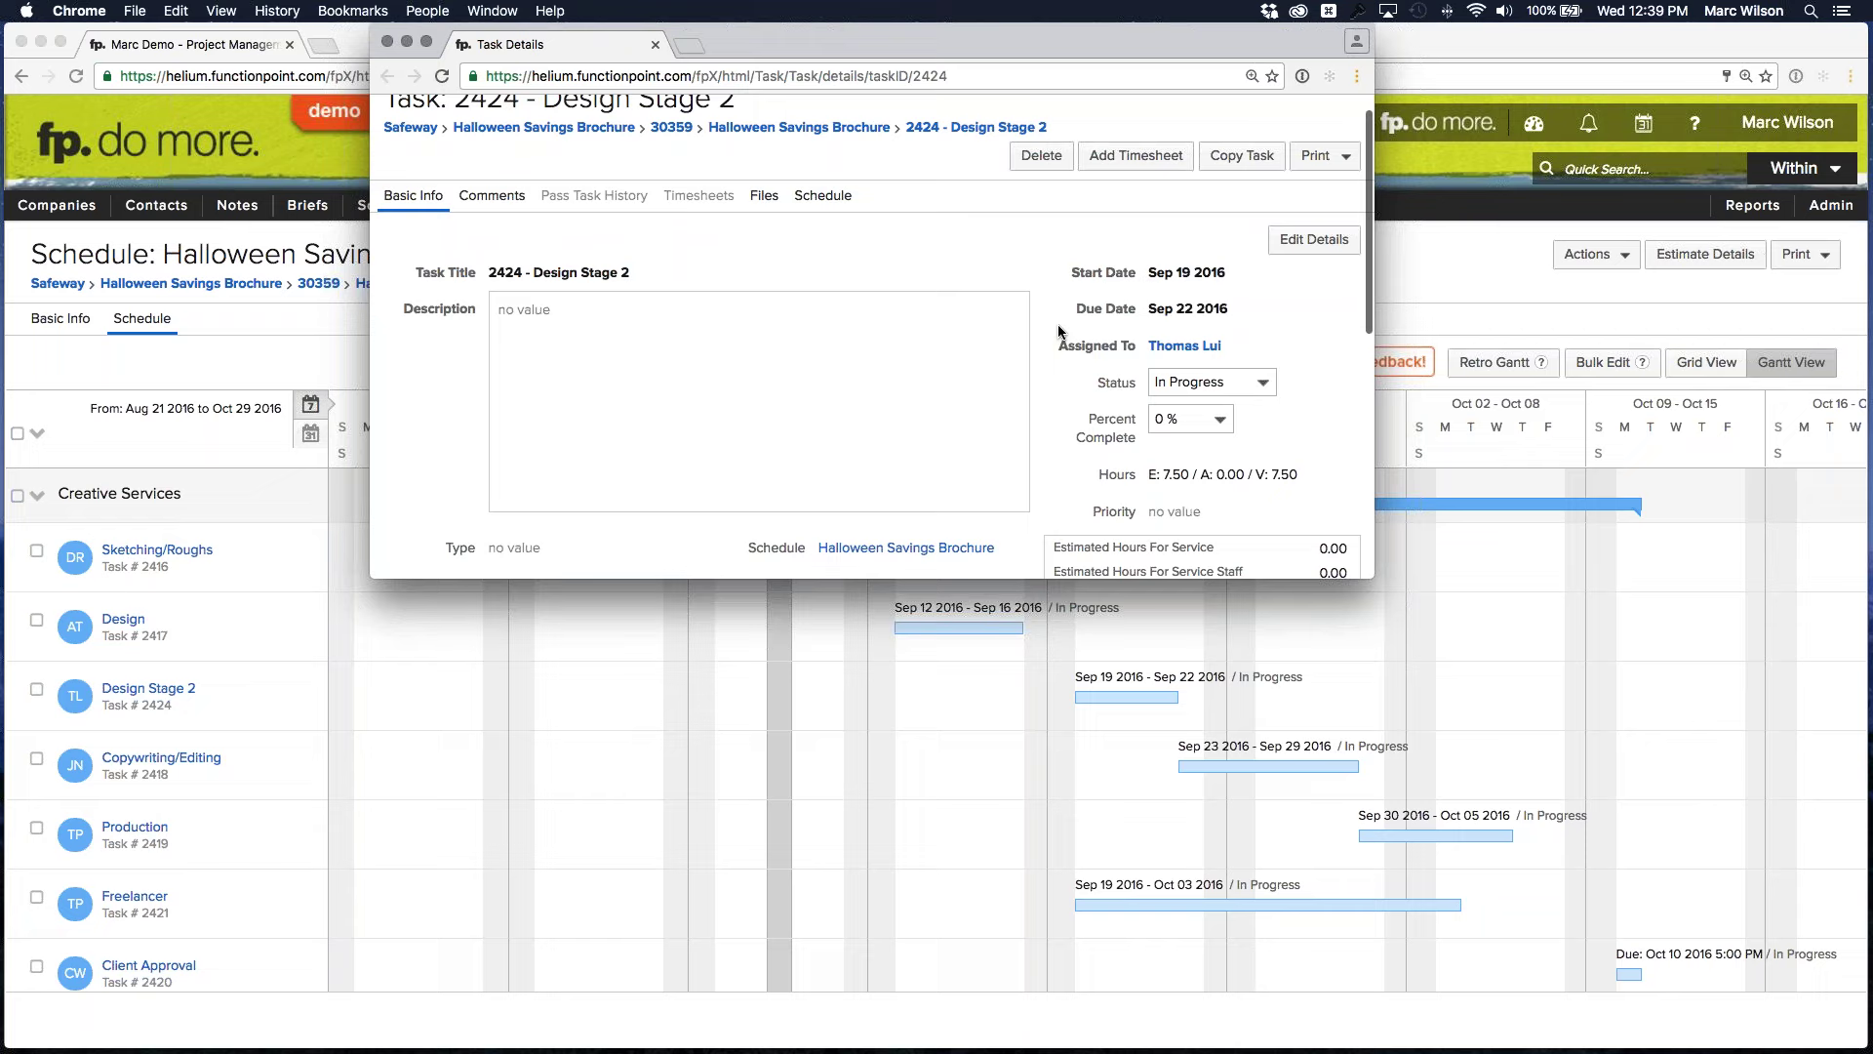
scroll(1060, 331, "down", 5)
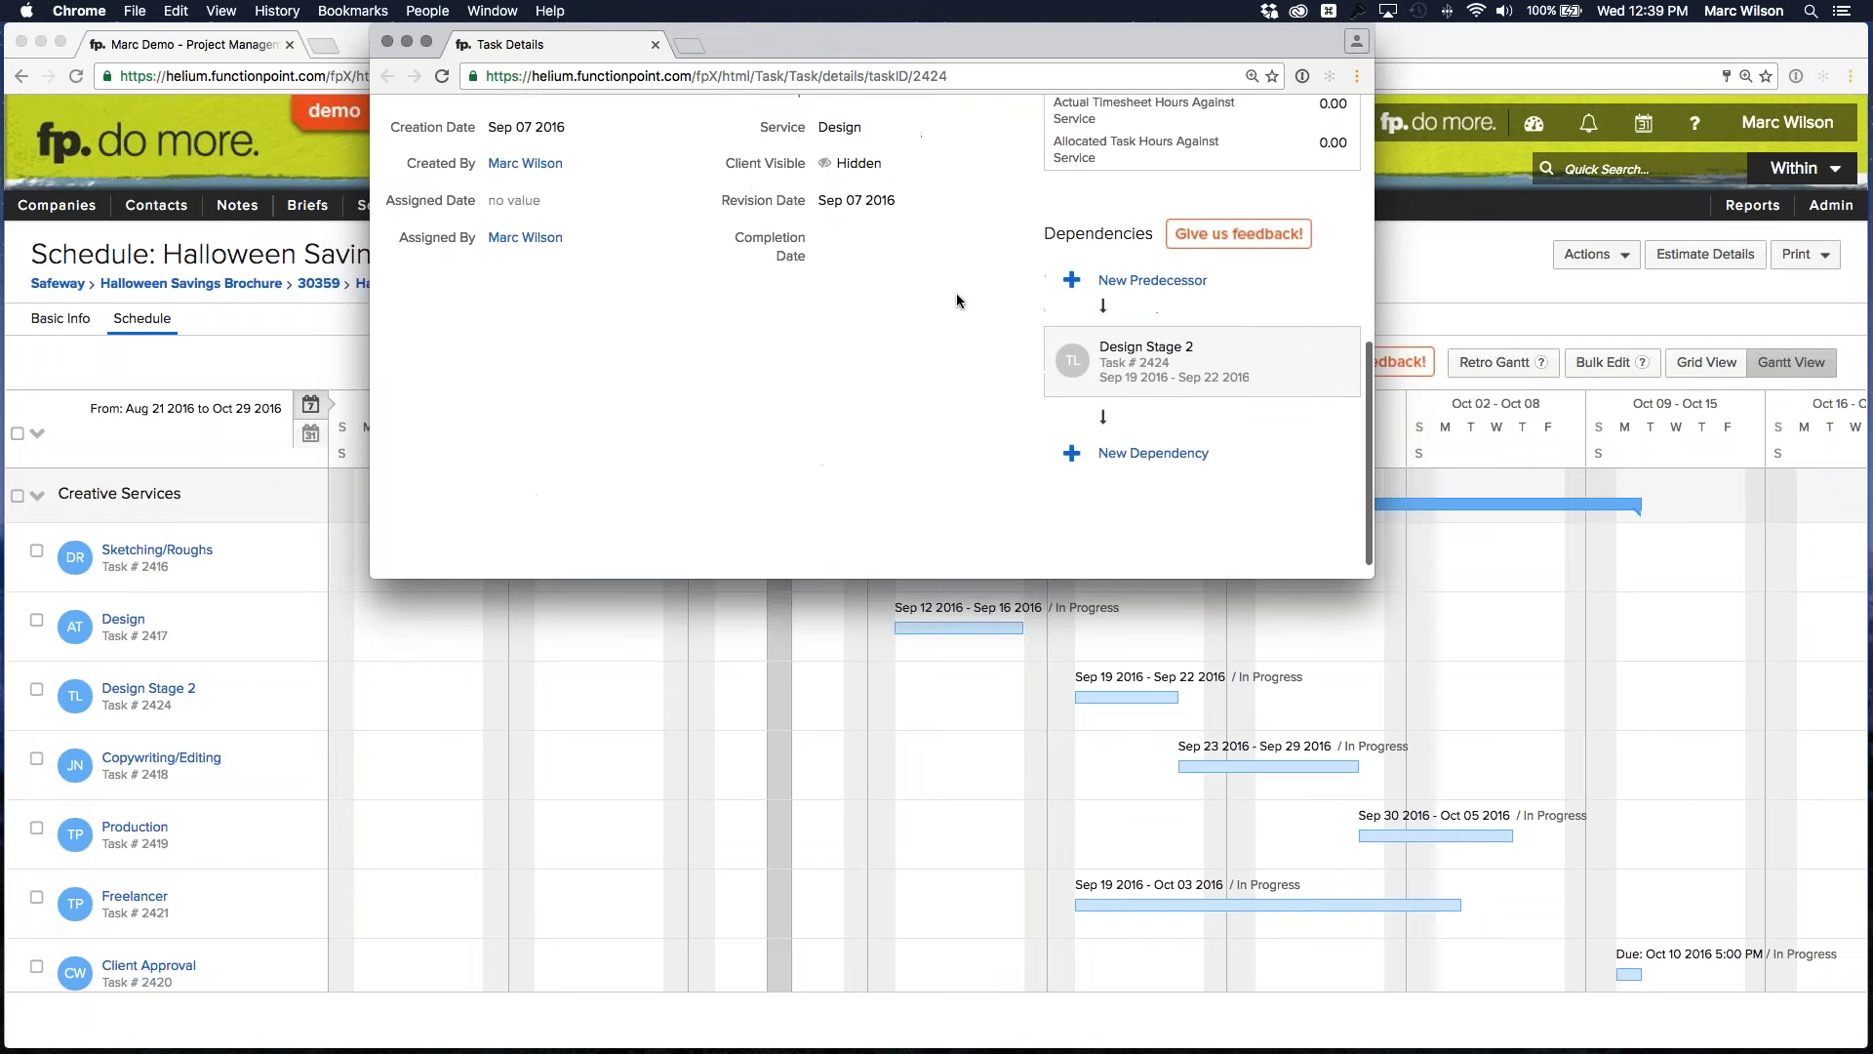
scroll(957, 300, "down", 1)
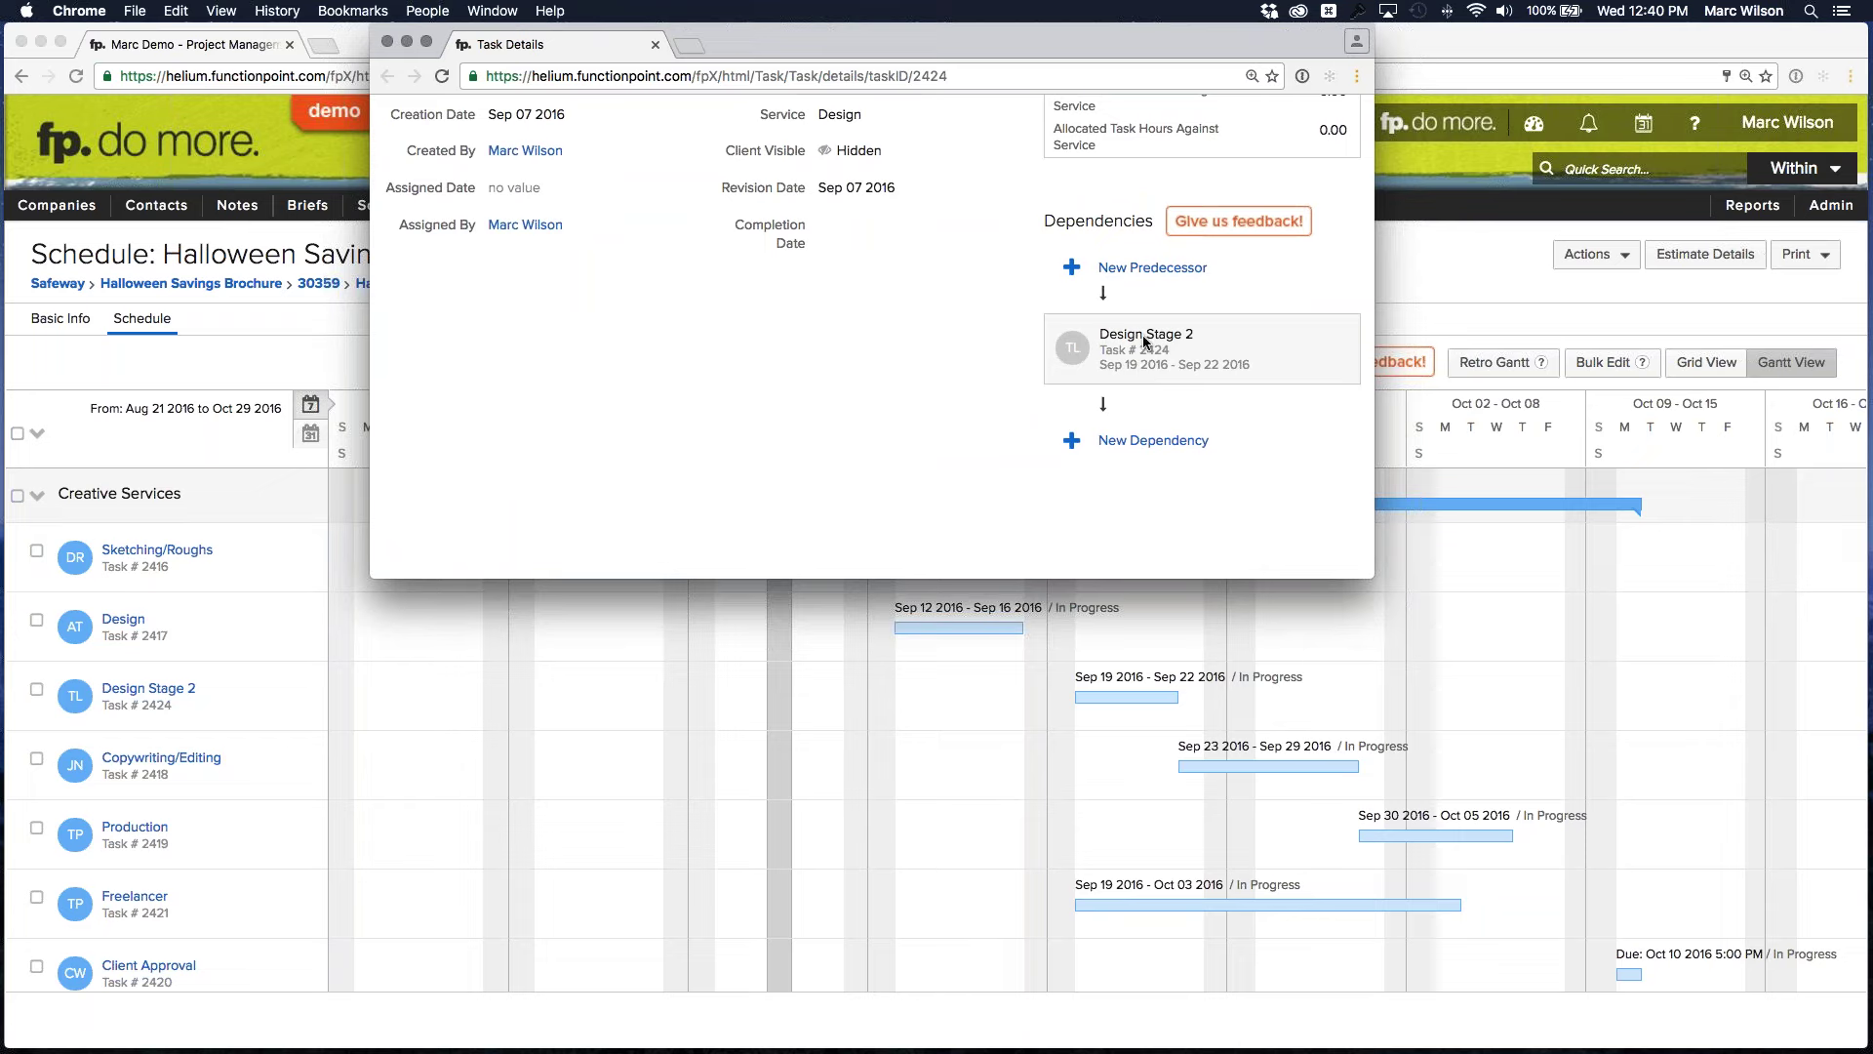
scroll(1149, 273, "up", 1)
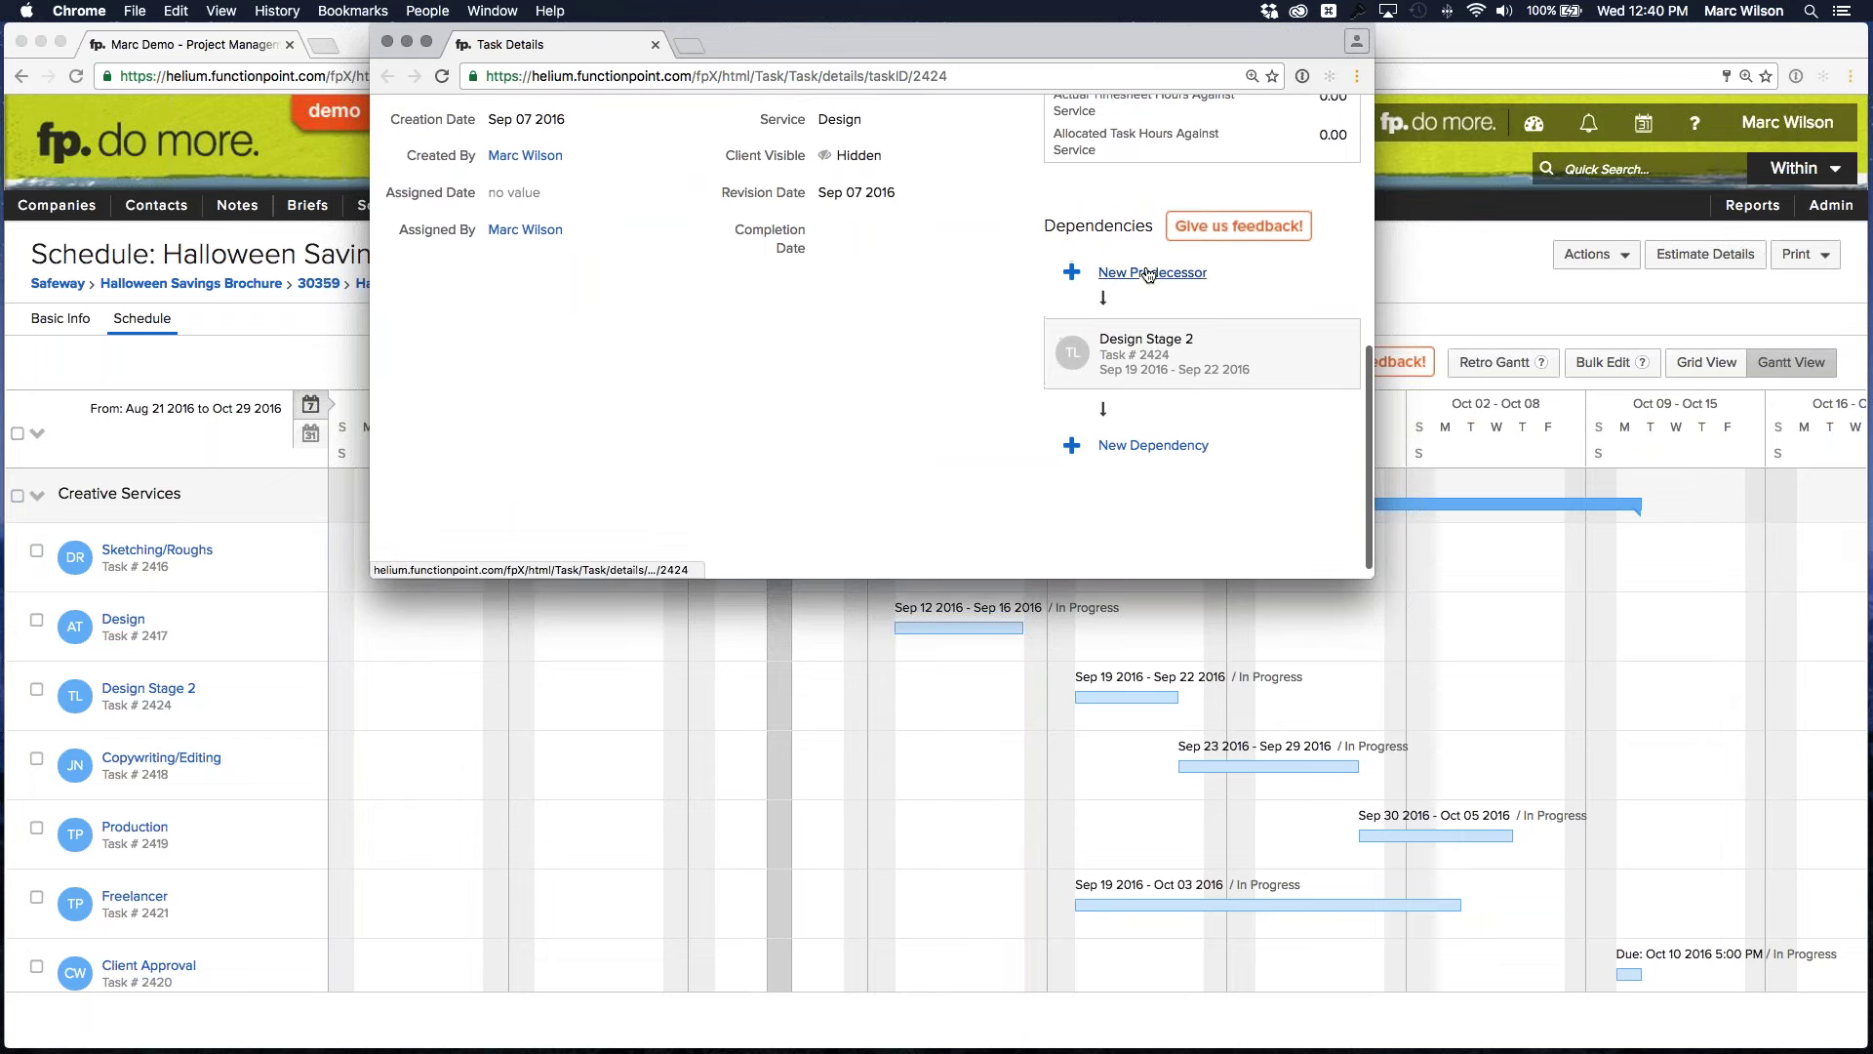
Link 2417 - Design as Design Stage 2's predecessor with Create Linkage
left_click(1149, 274)
left_click(1171, 337)
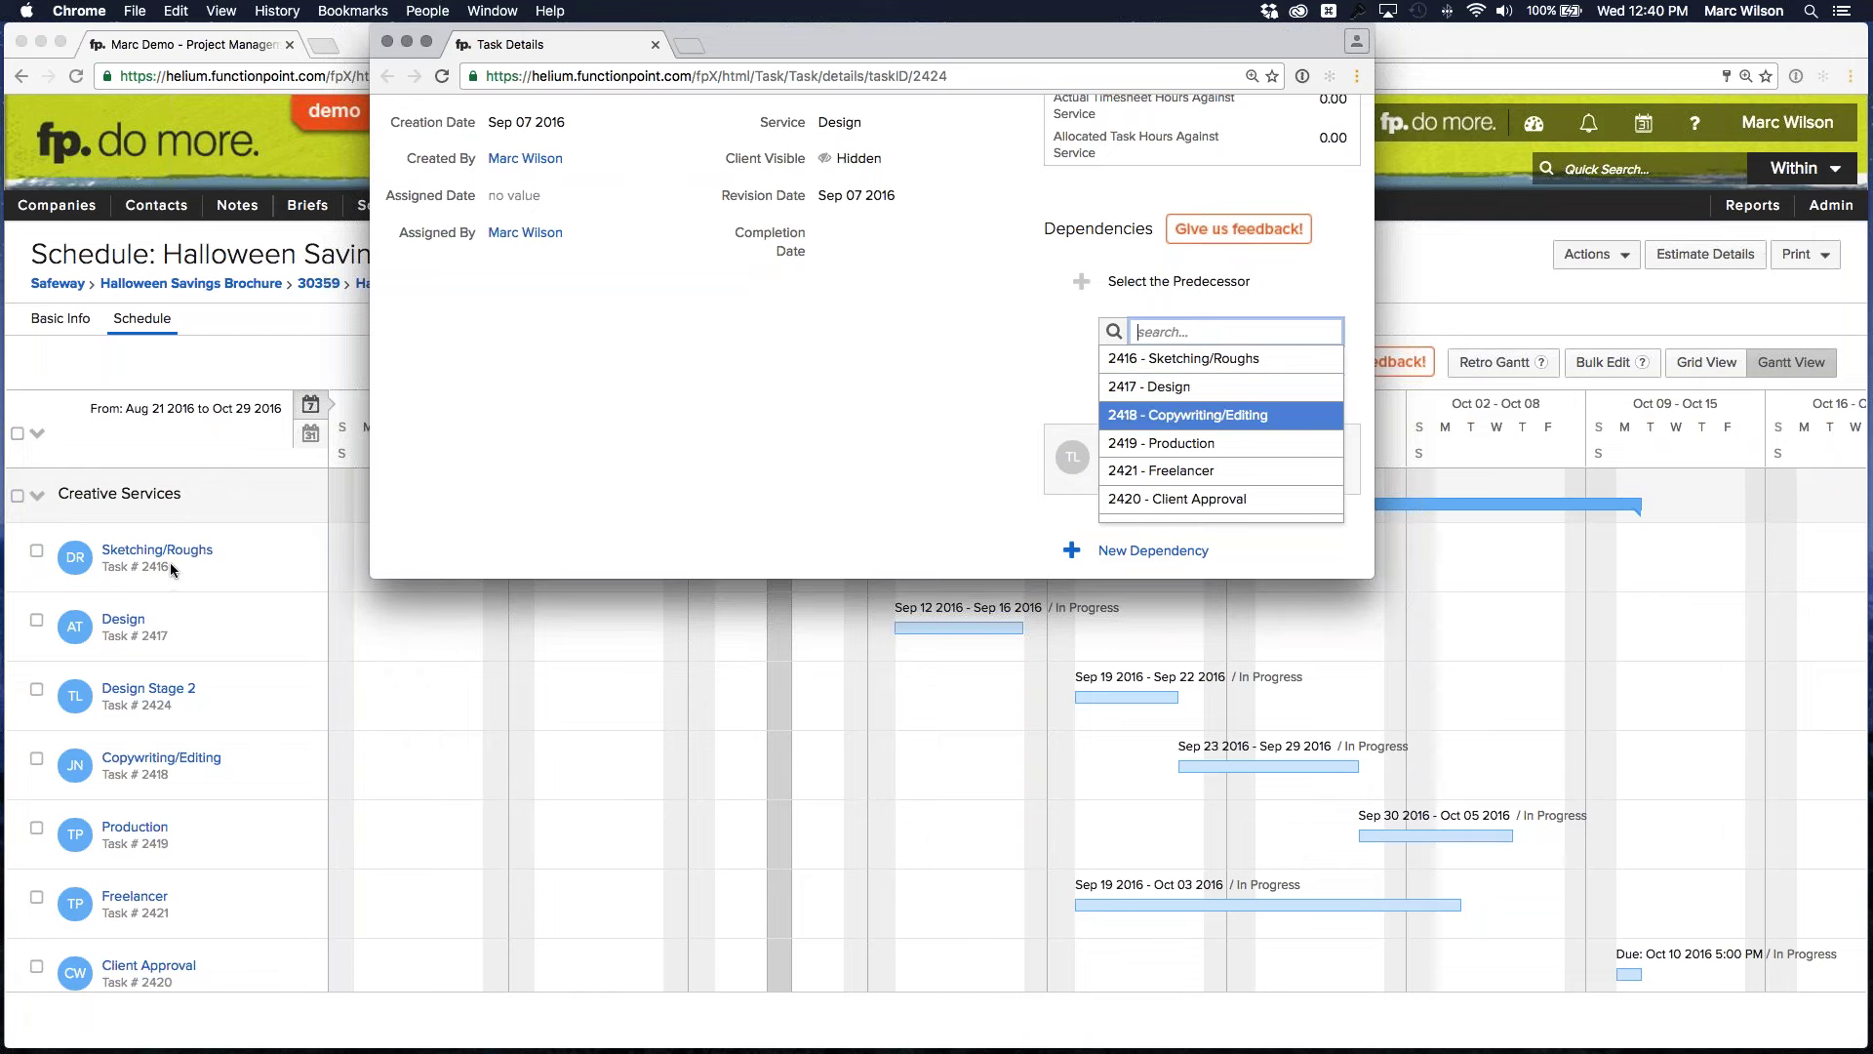
left_click(1170, 387)
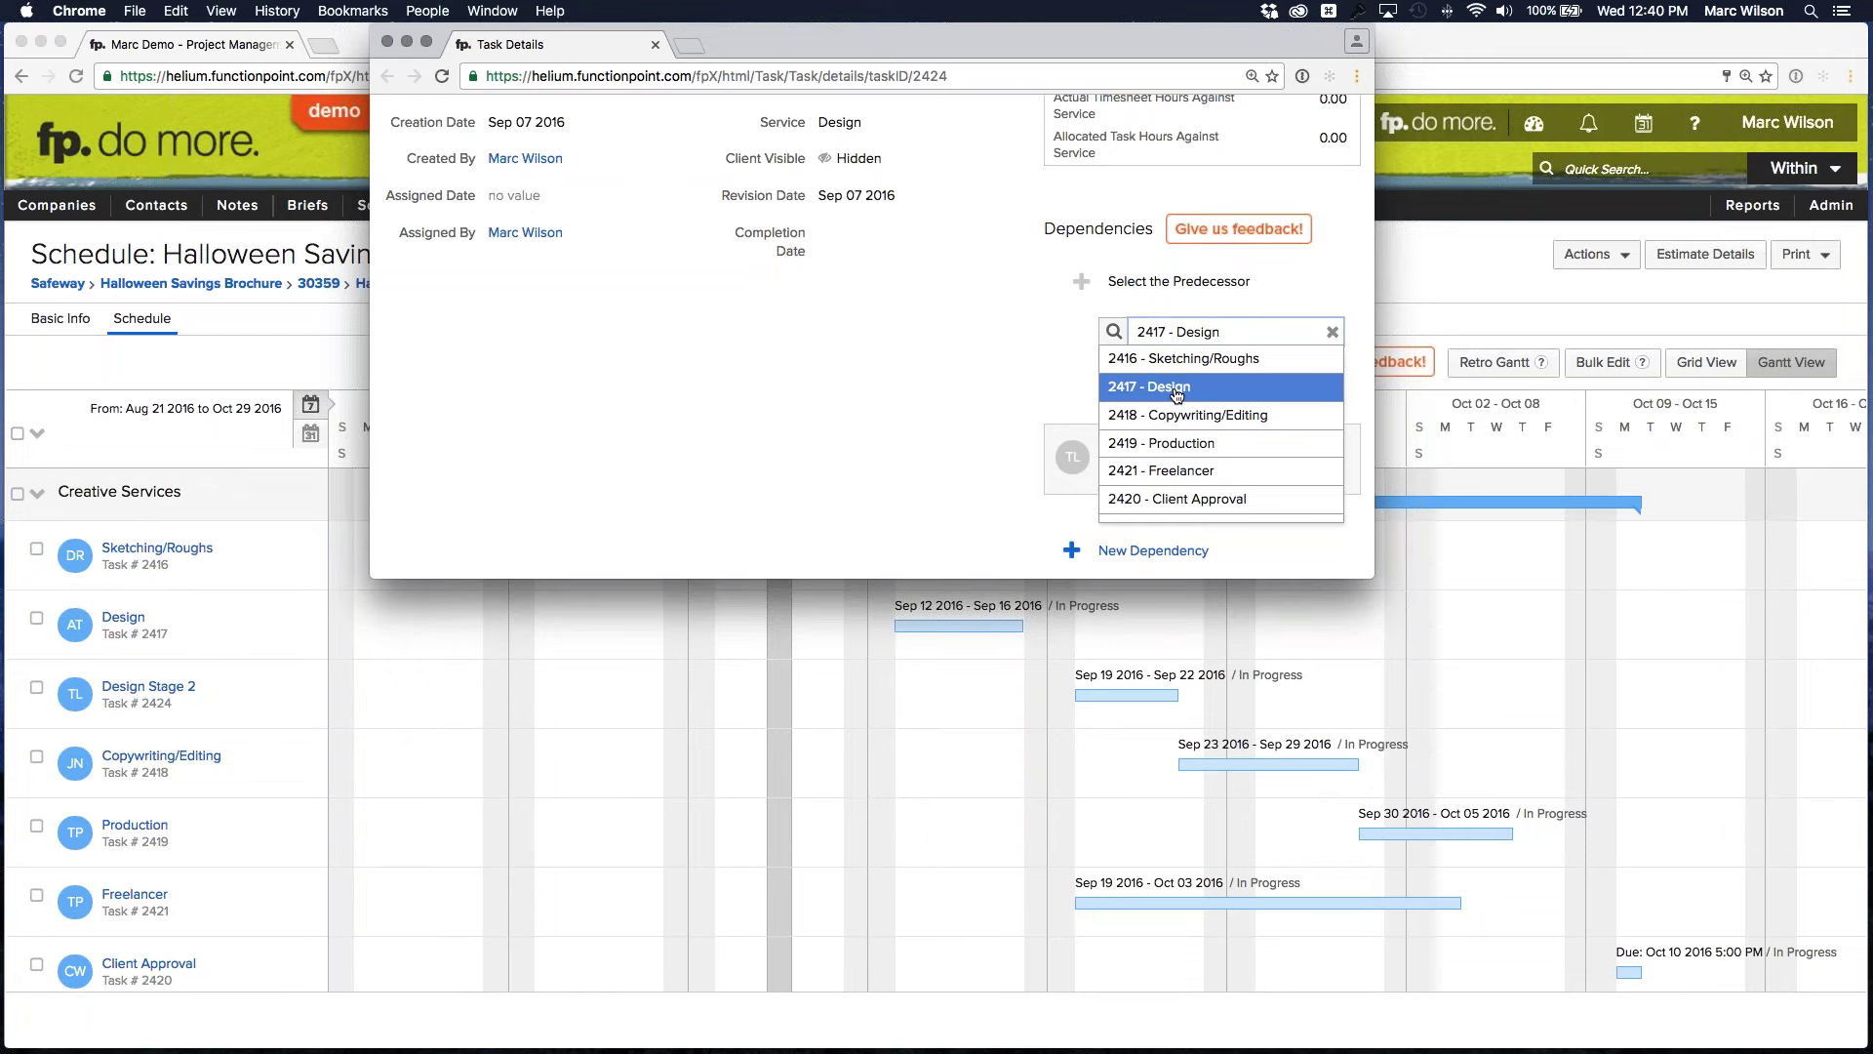
left_click(1145, 369)
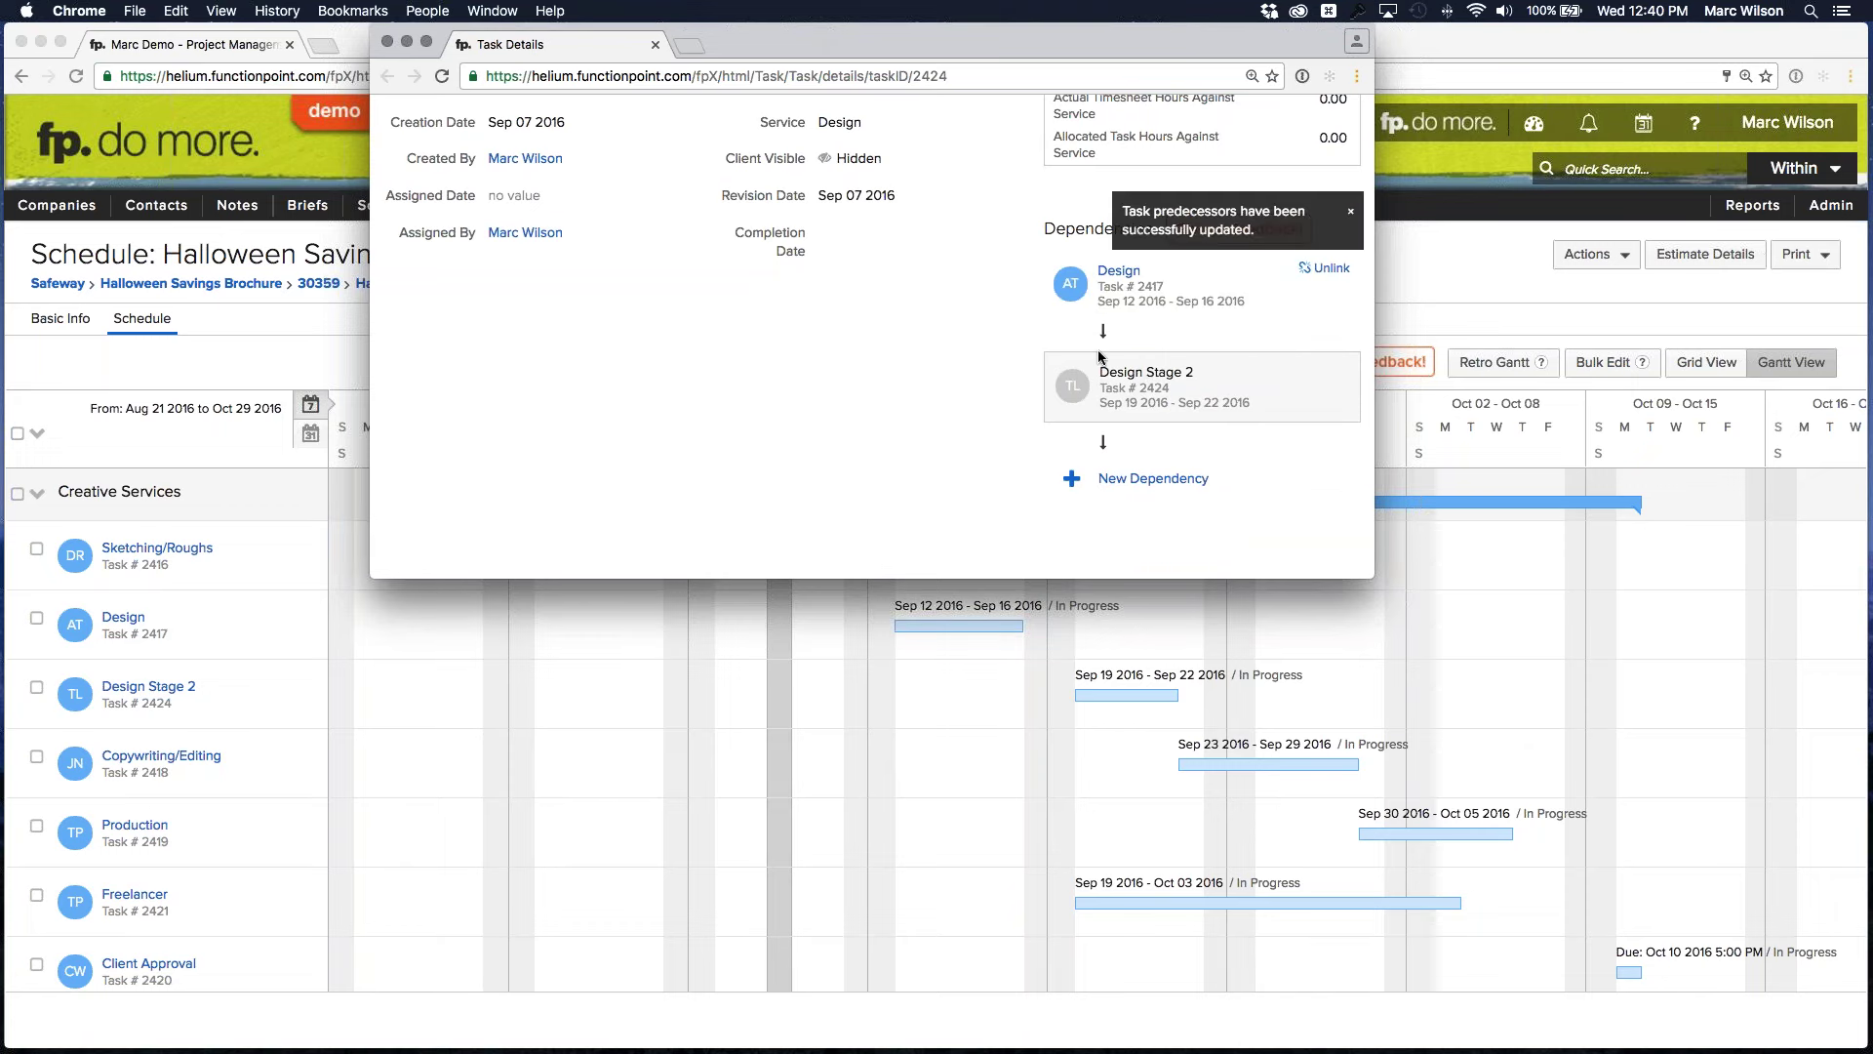
scroll(1144, 427, "down", 1)
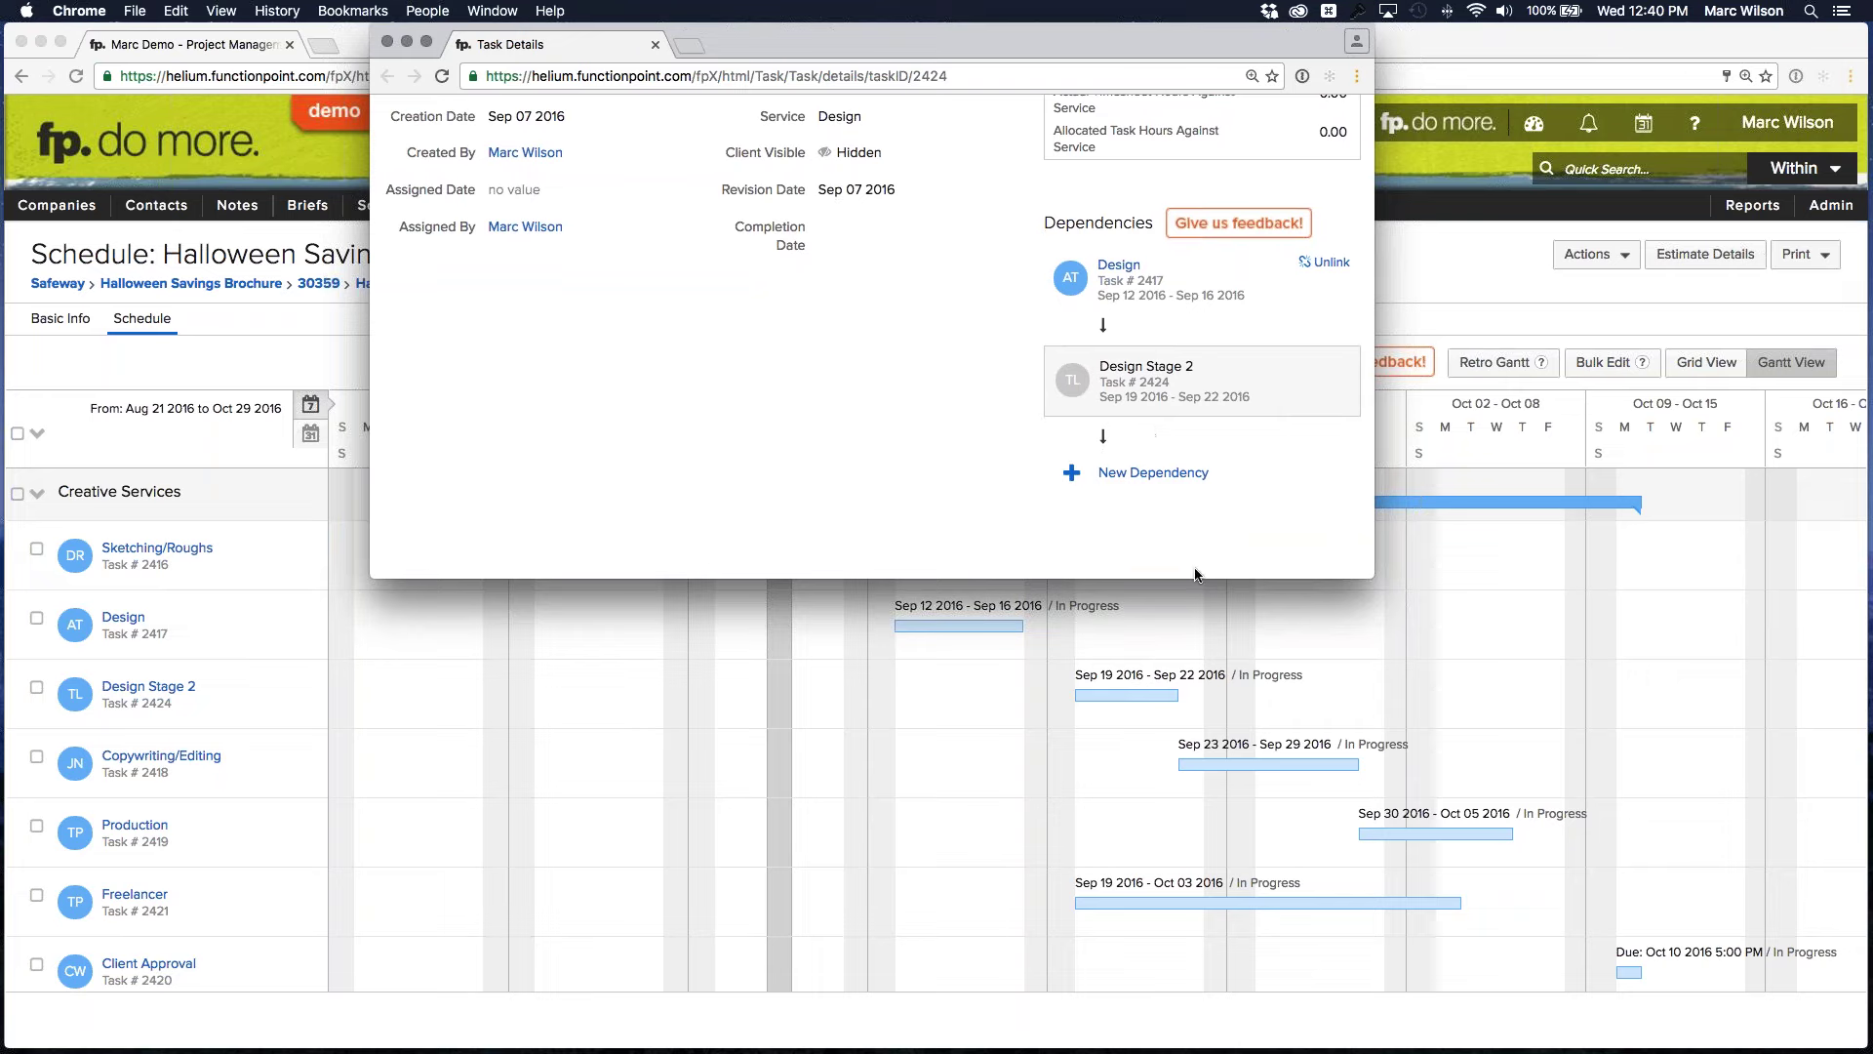
scroll(1210, 747, "down", 1)
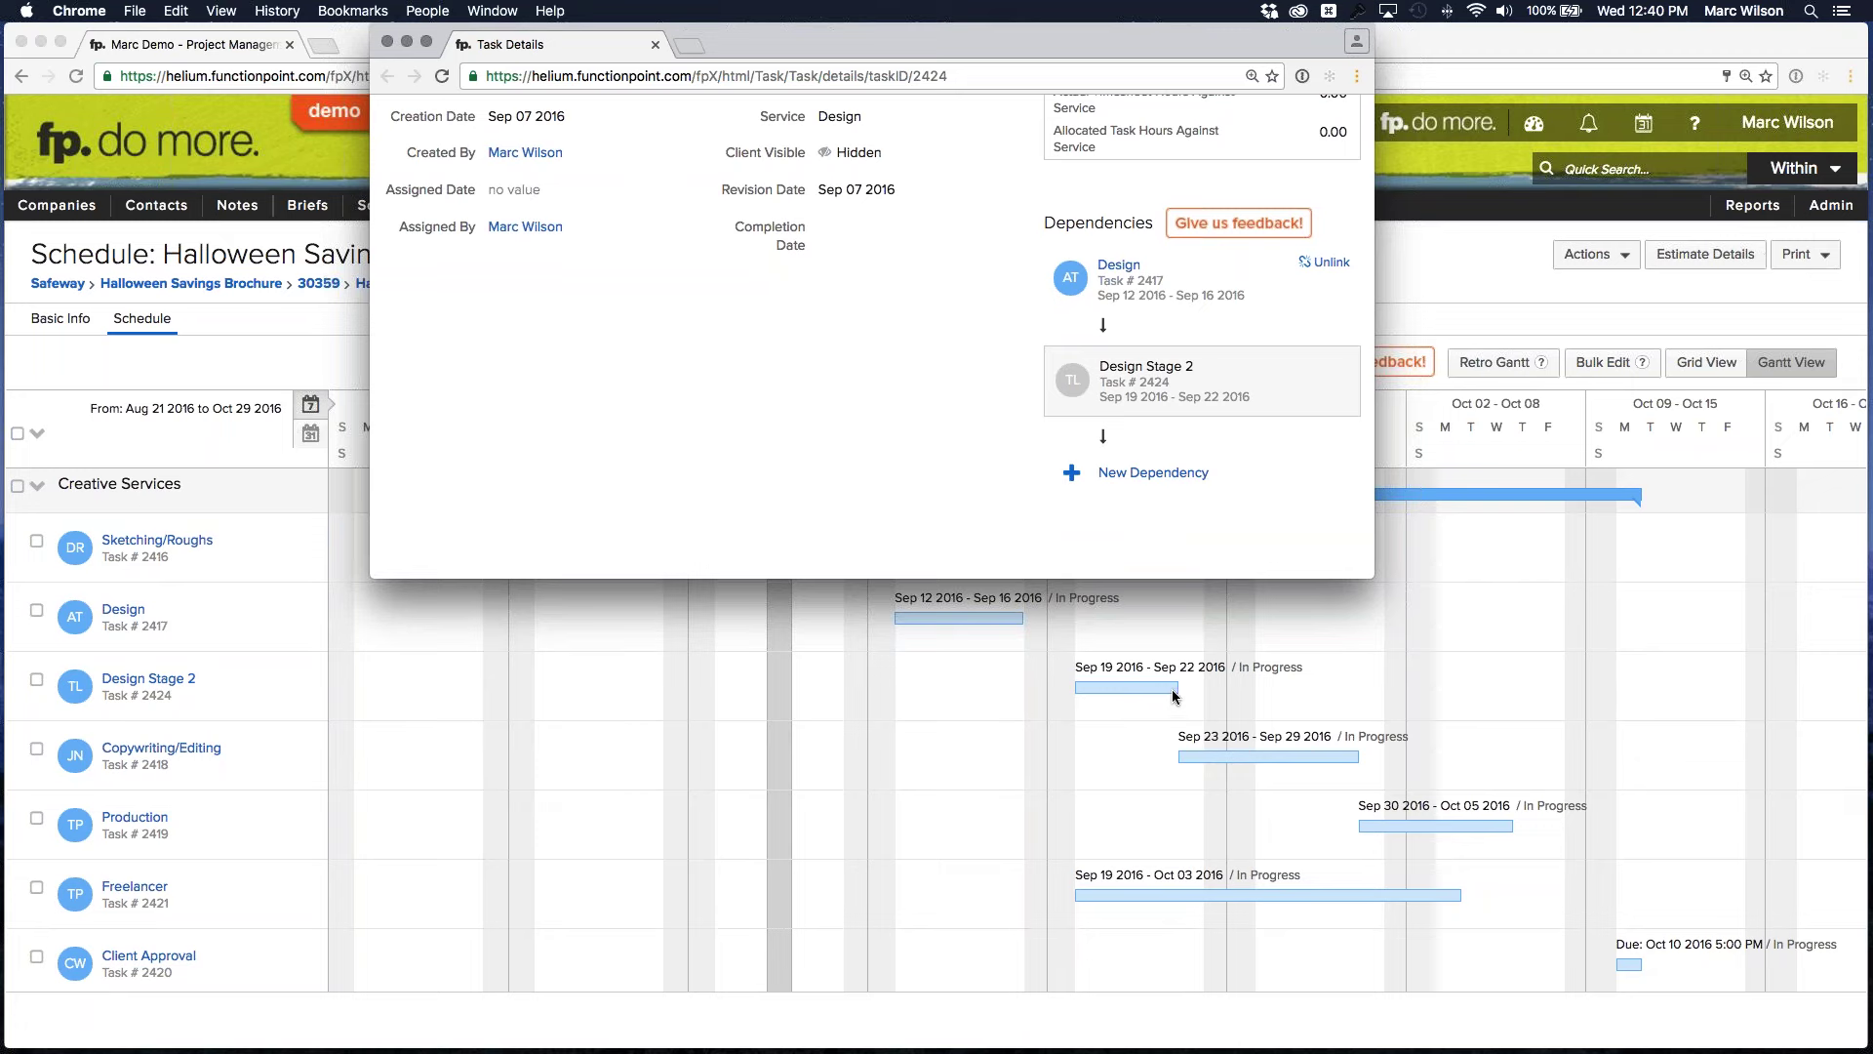
scroll(1171, 693, "up", 1)
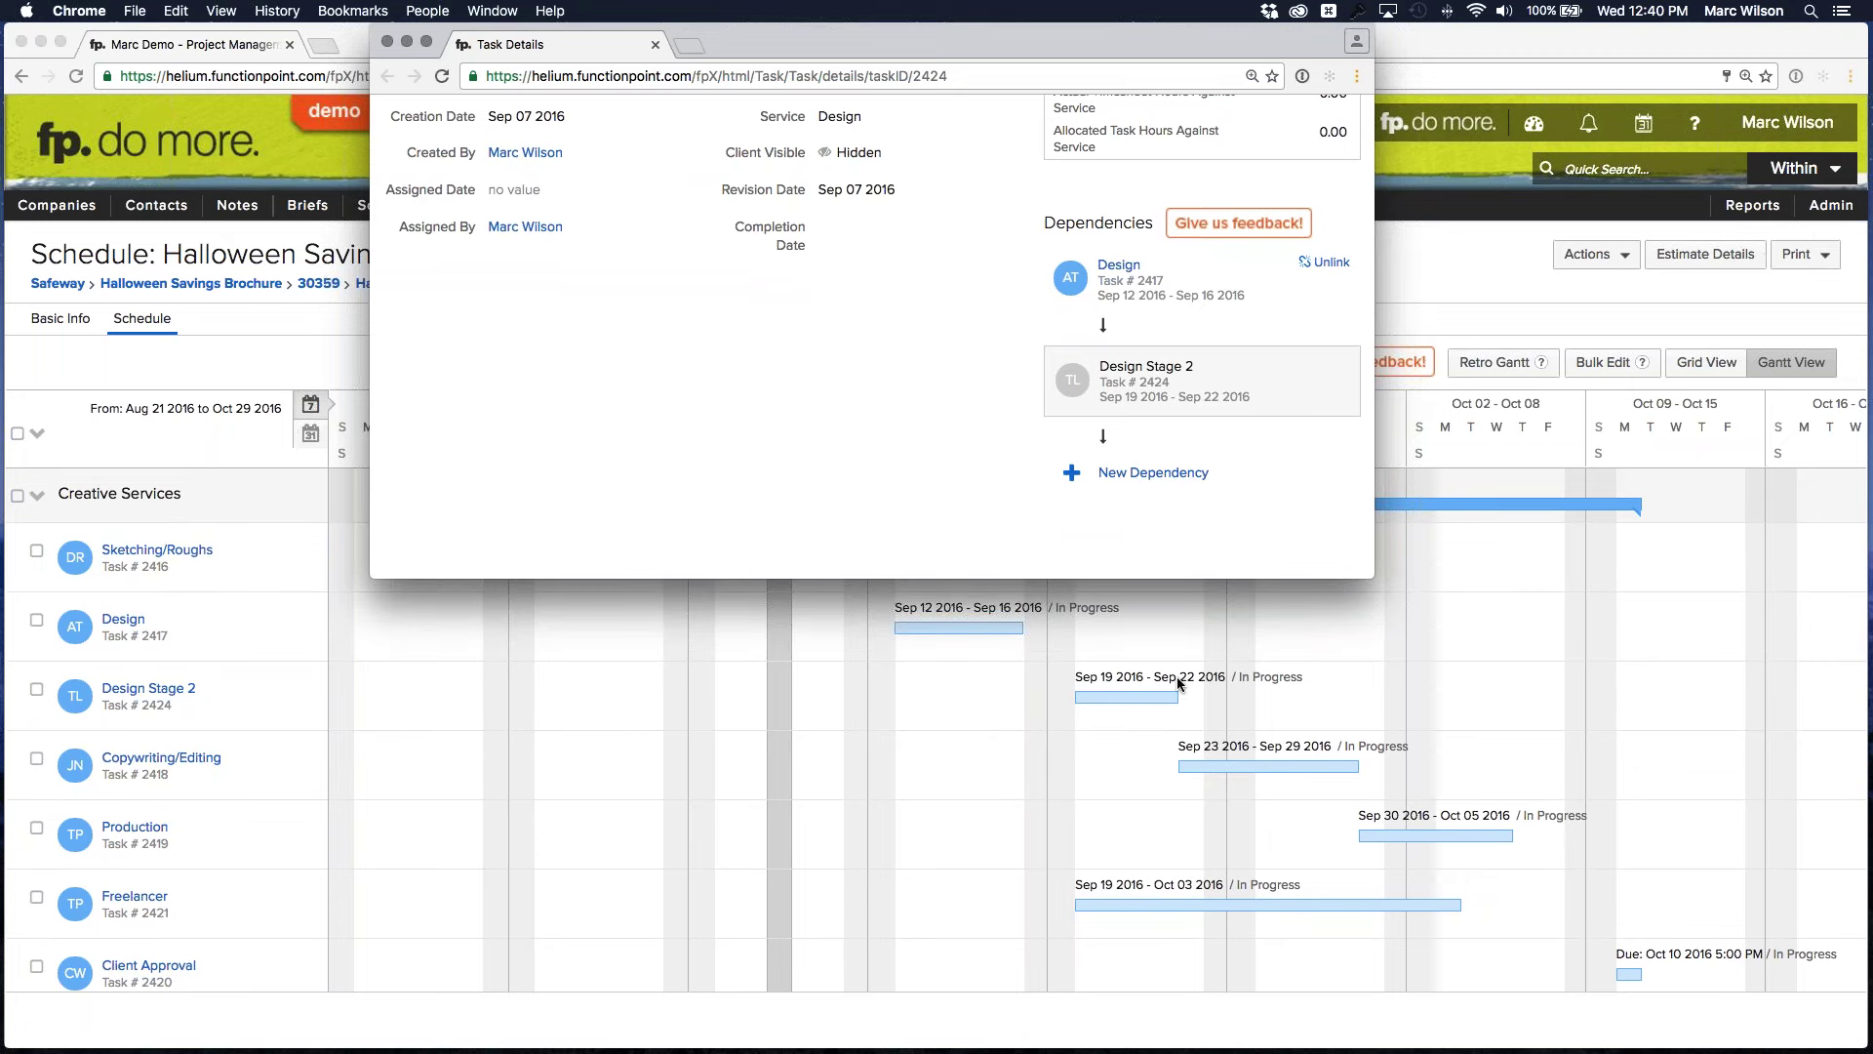
Link 2418 - Copywriting/Editing as a dependency after Design Stage 2, then close the task details tab
left_click(1159, 482)
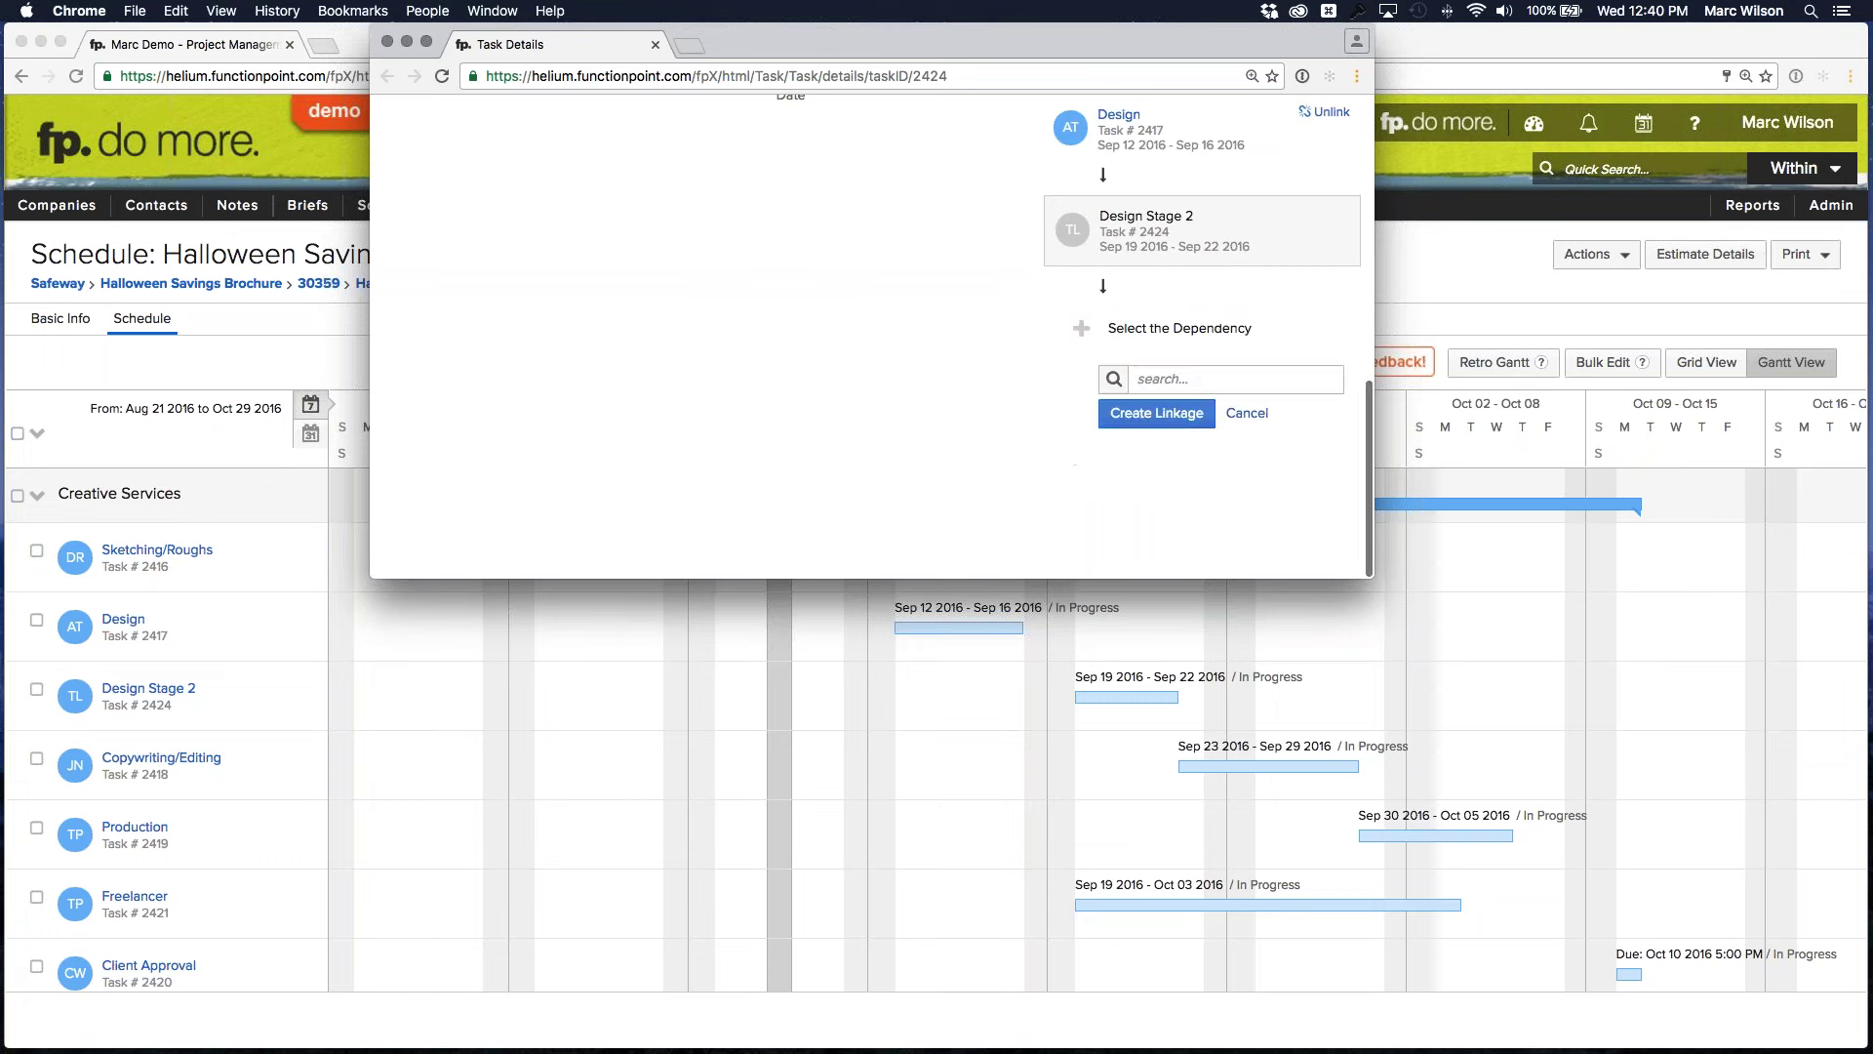
left_click(1169, 376)
left_click(1184, 461)
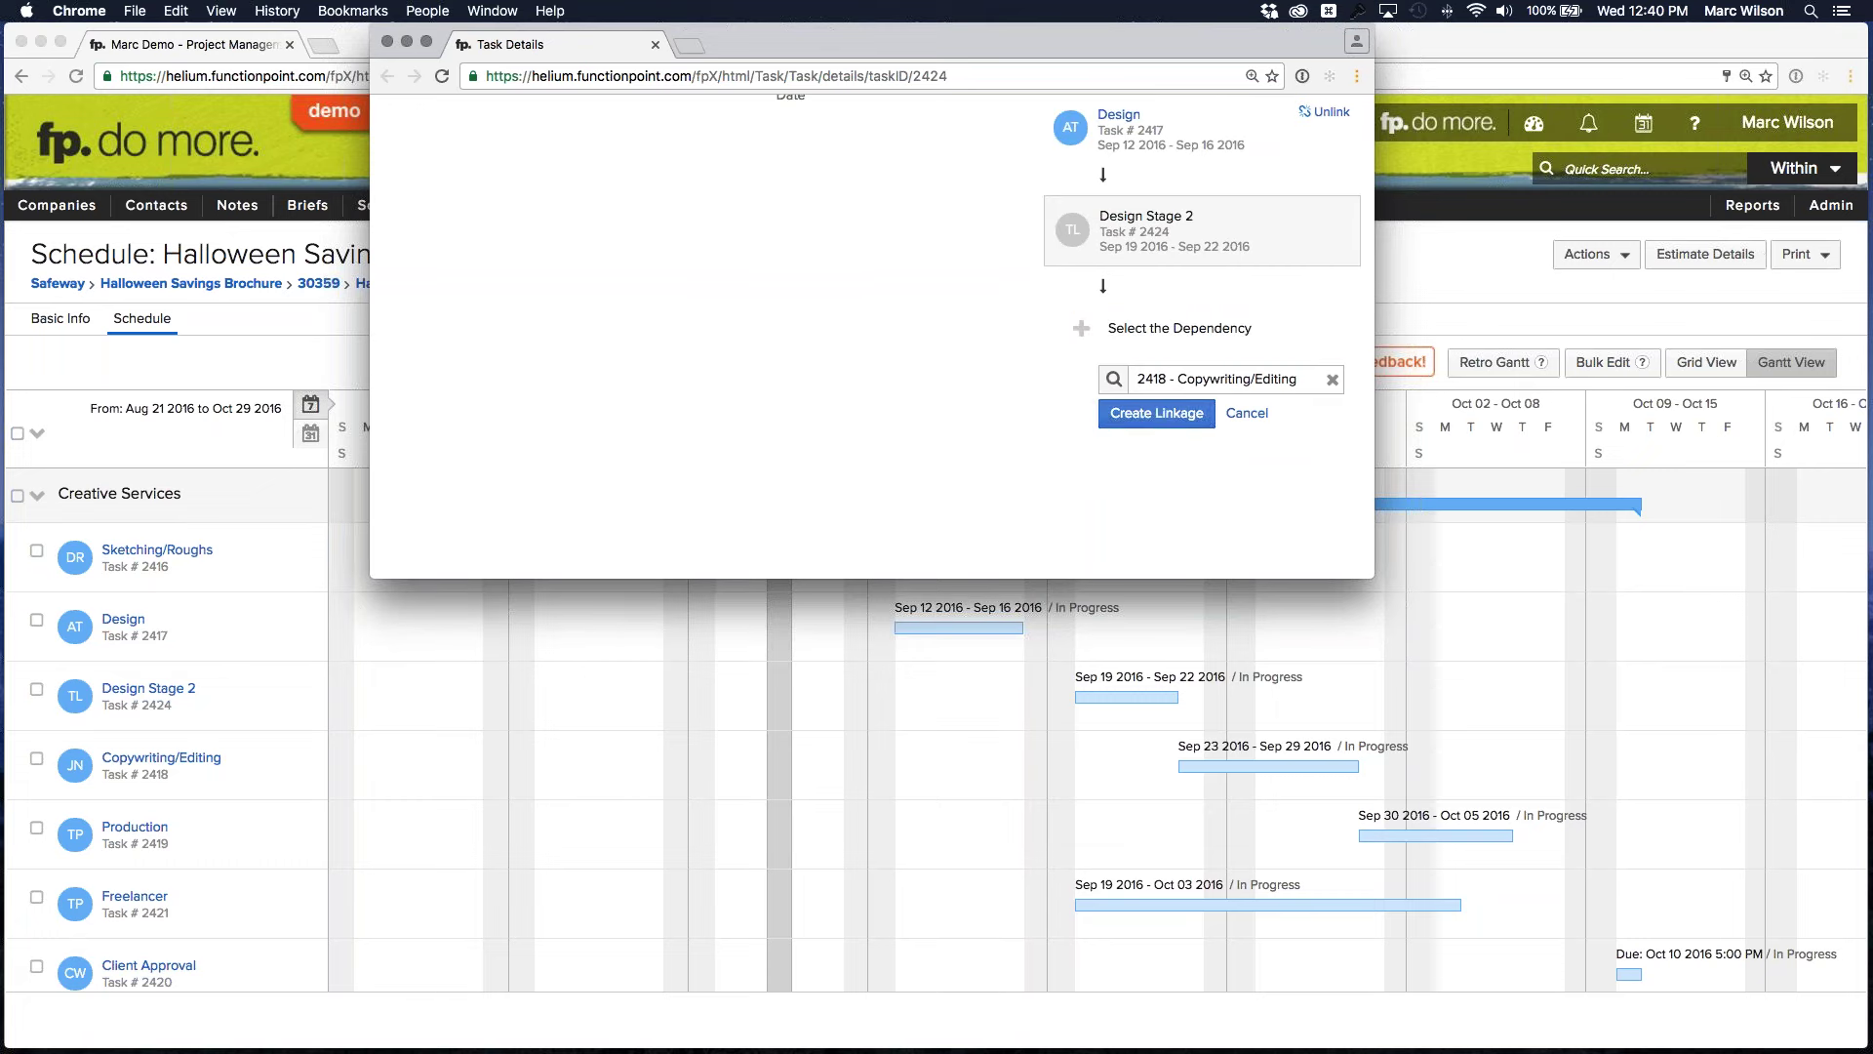
left_click(1151, 412)
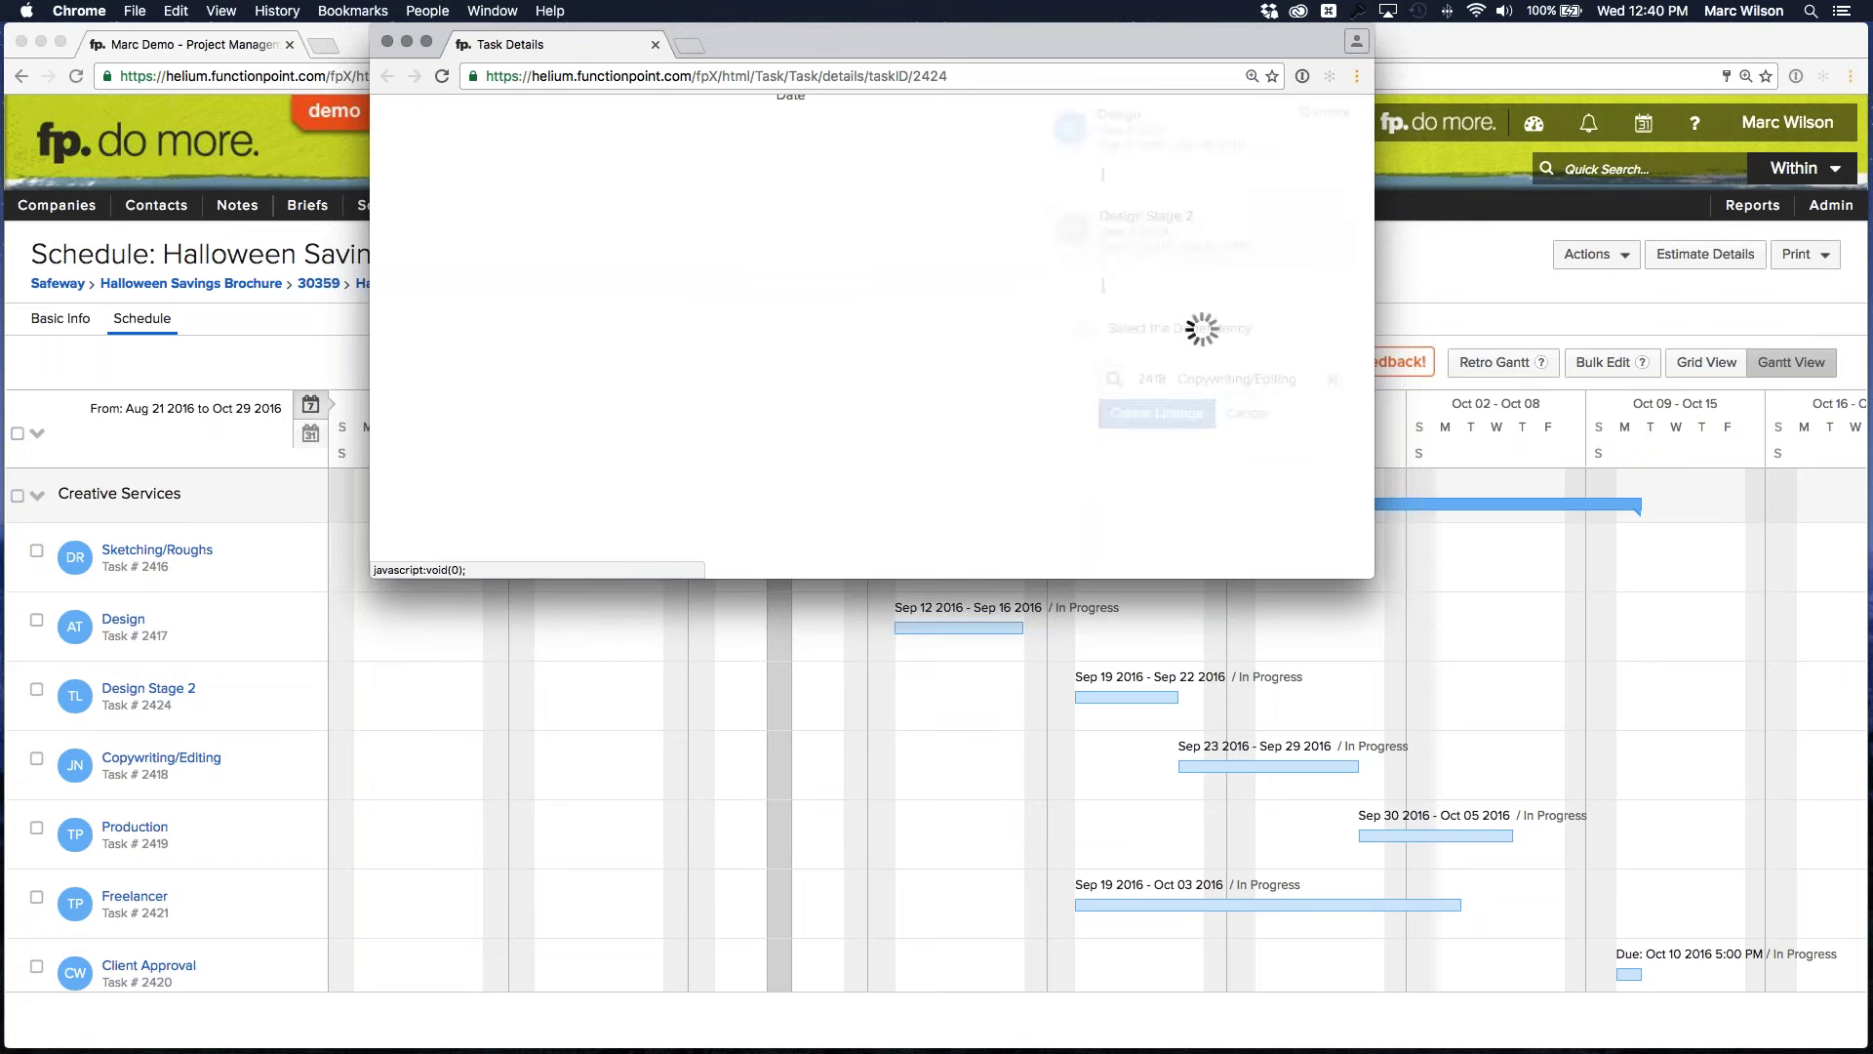
scroll(974, 414, "up", 3)
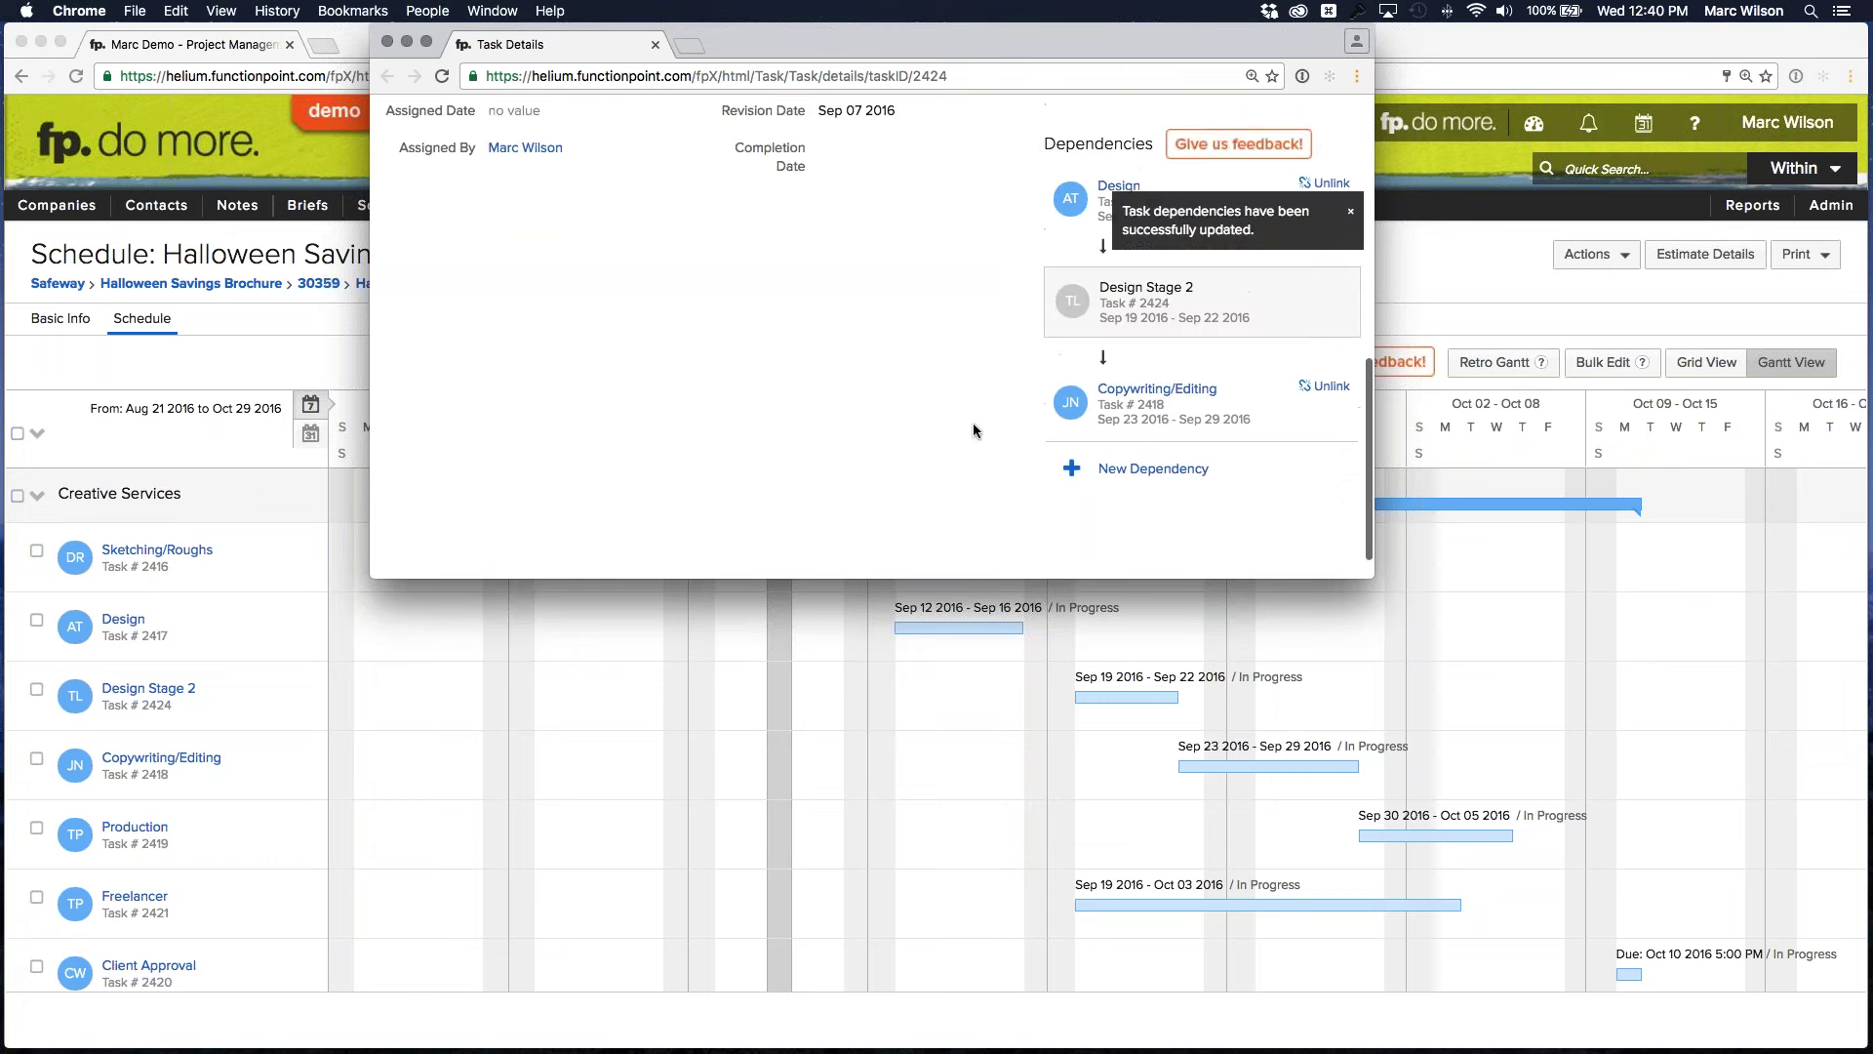
scroll(972, 432, "down", 1)
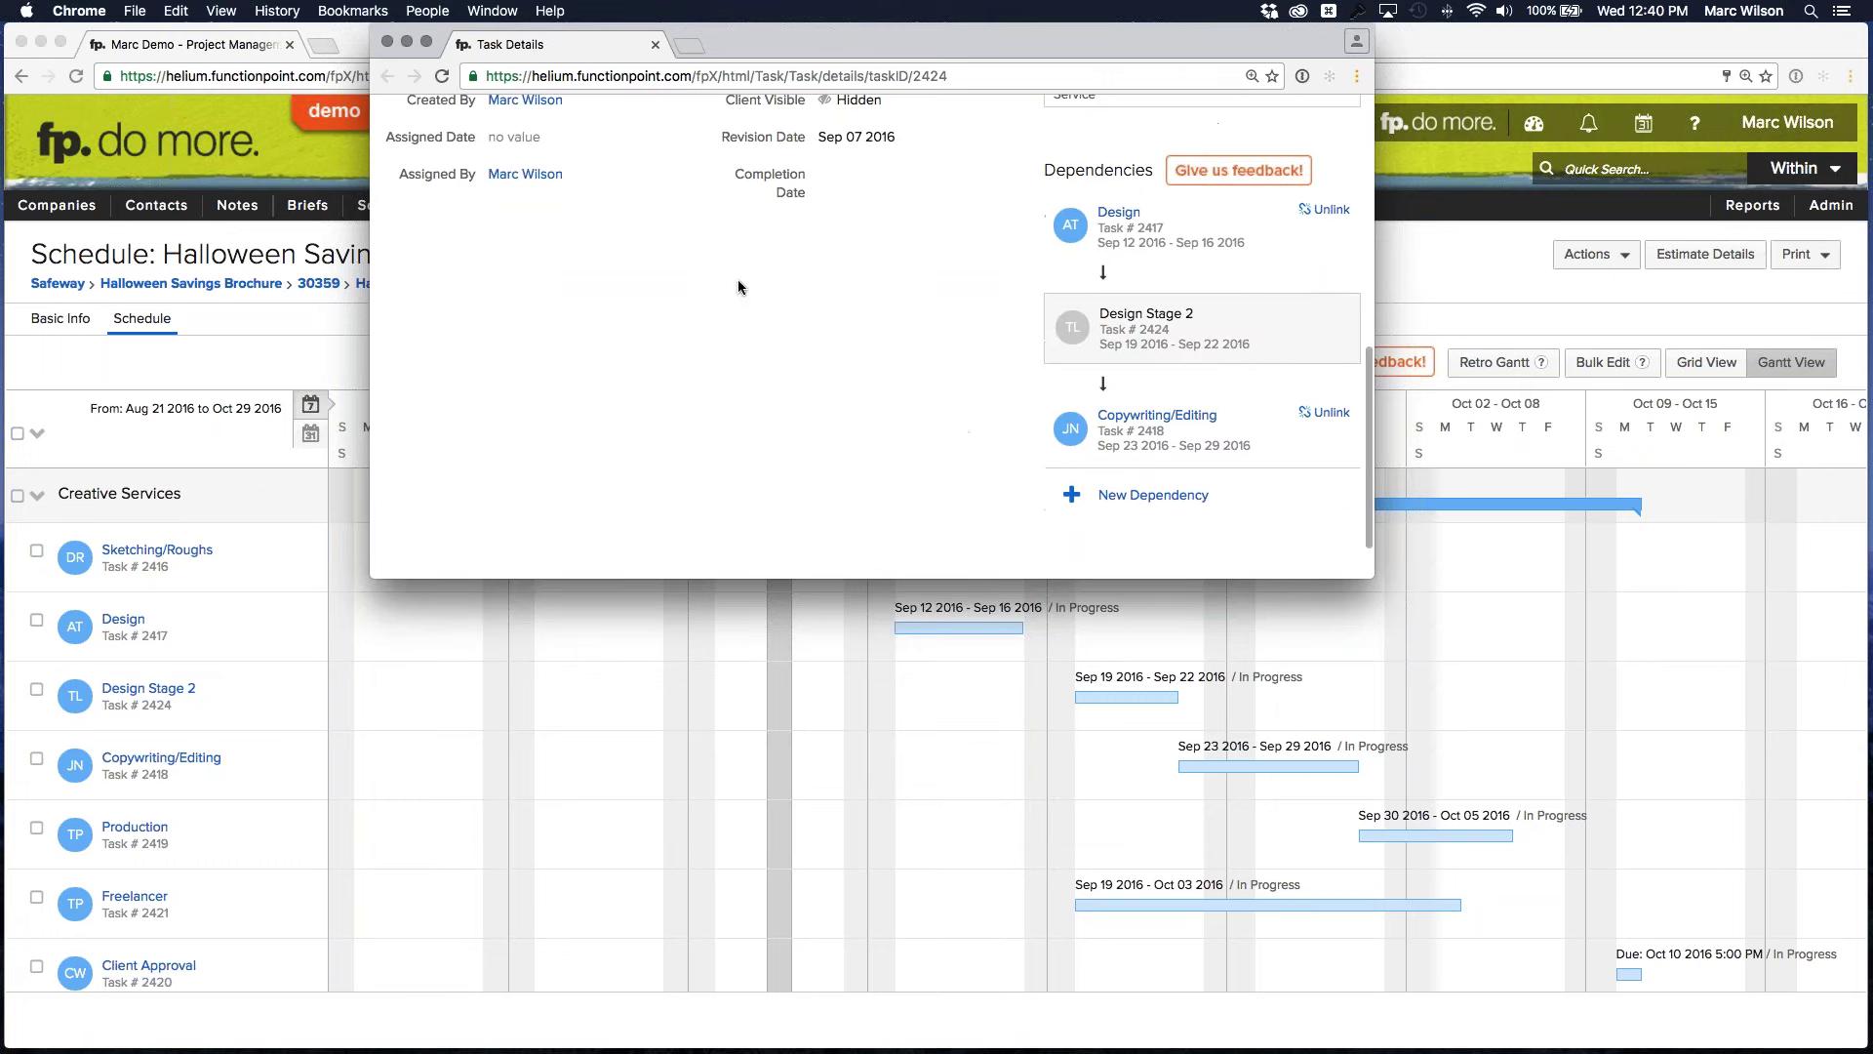
left_click(656, 46)
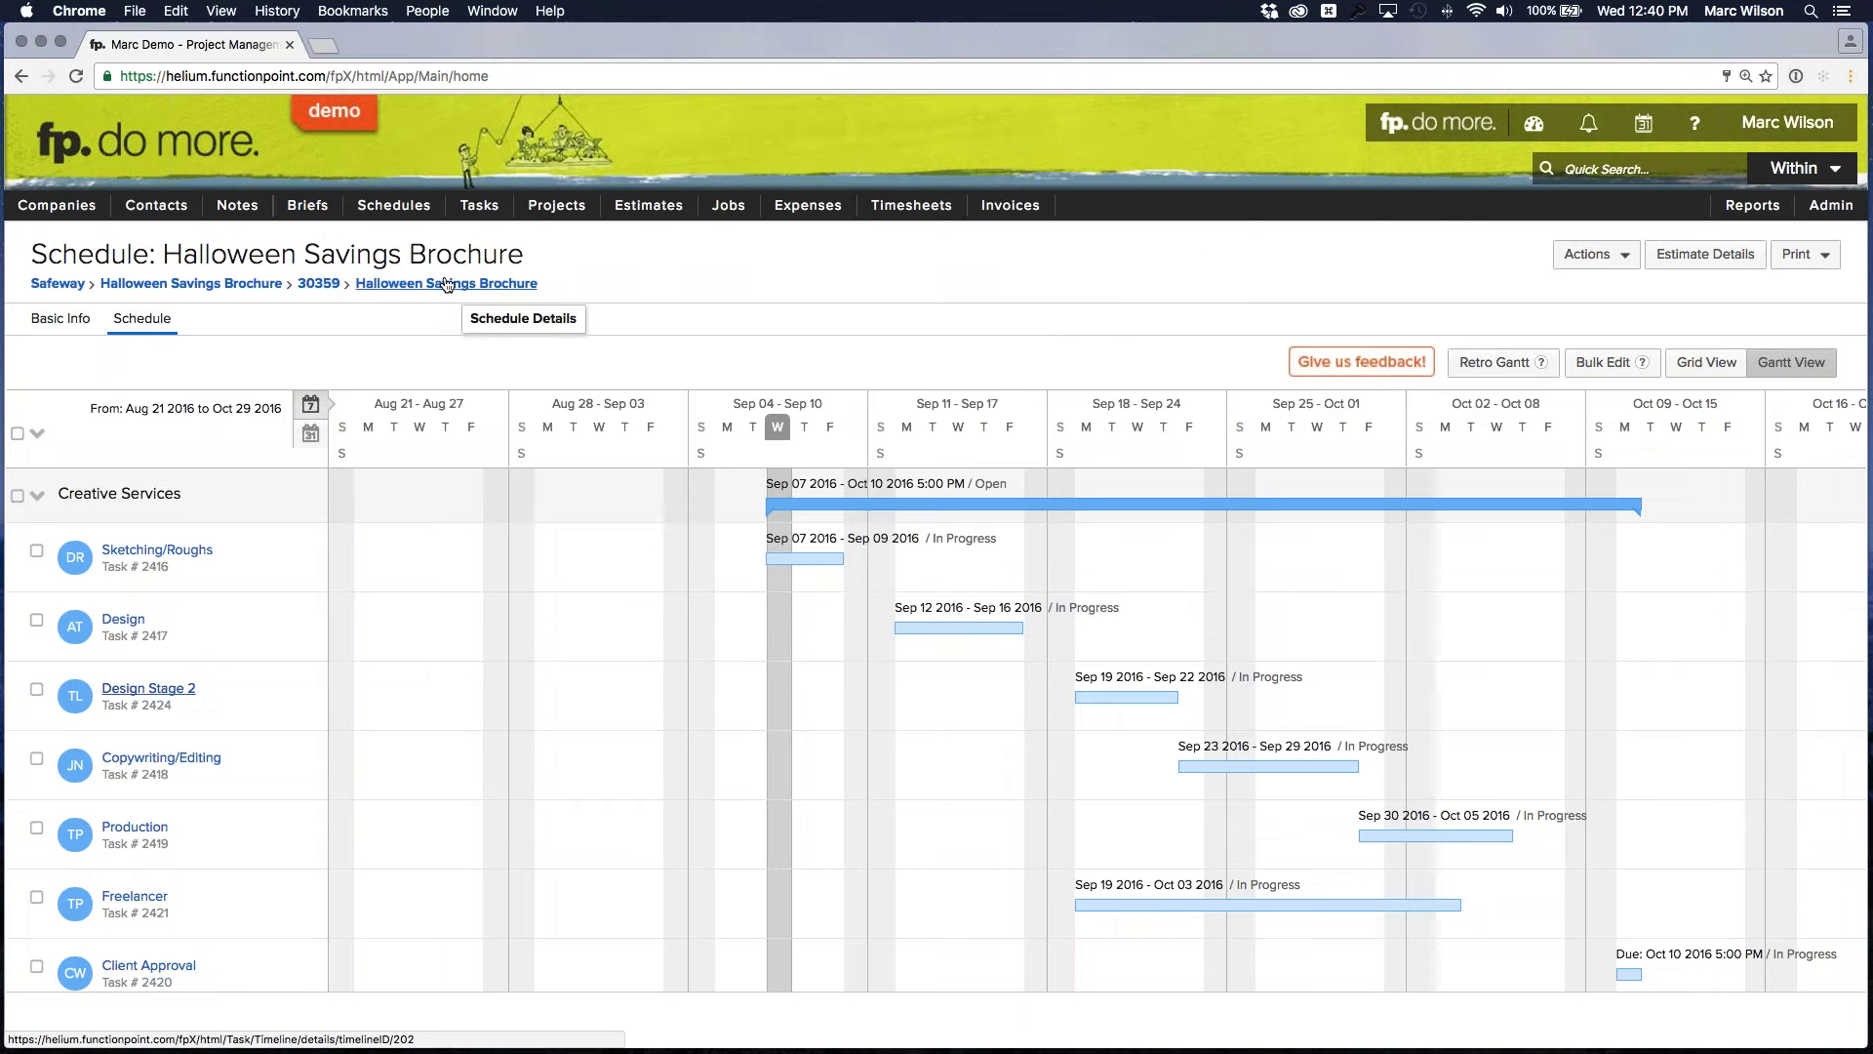
Reload Halloween Savings Brochure in Gantt view and check the Design → Design Stage 2 → Copywriting/Editing arrows
left_click(447, 285)
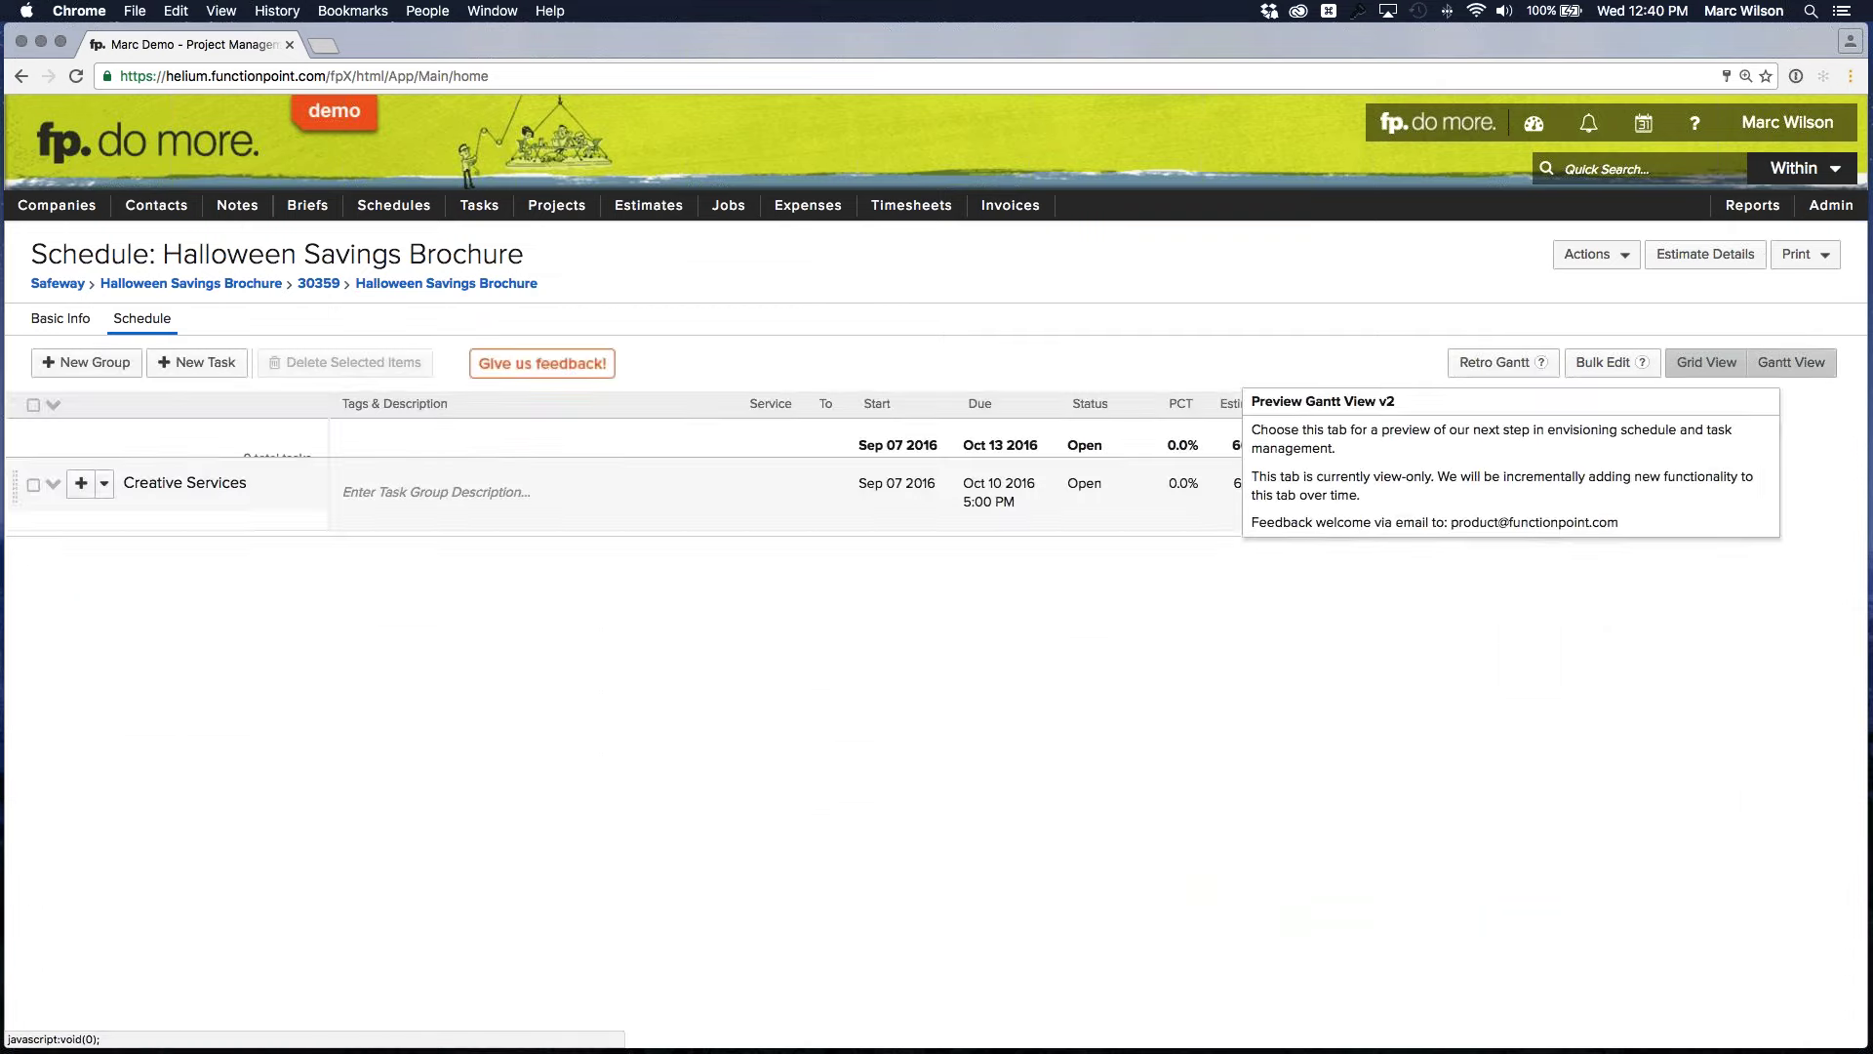
left_click(1793, 365)
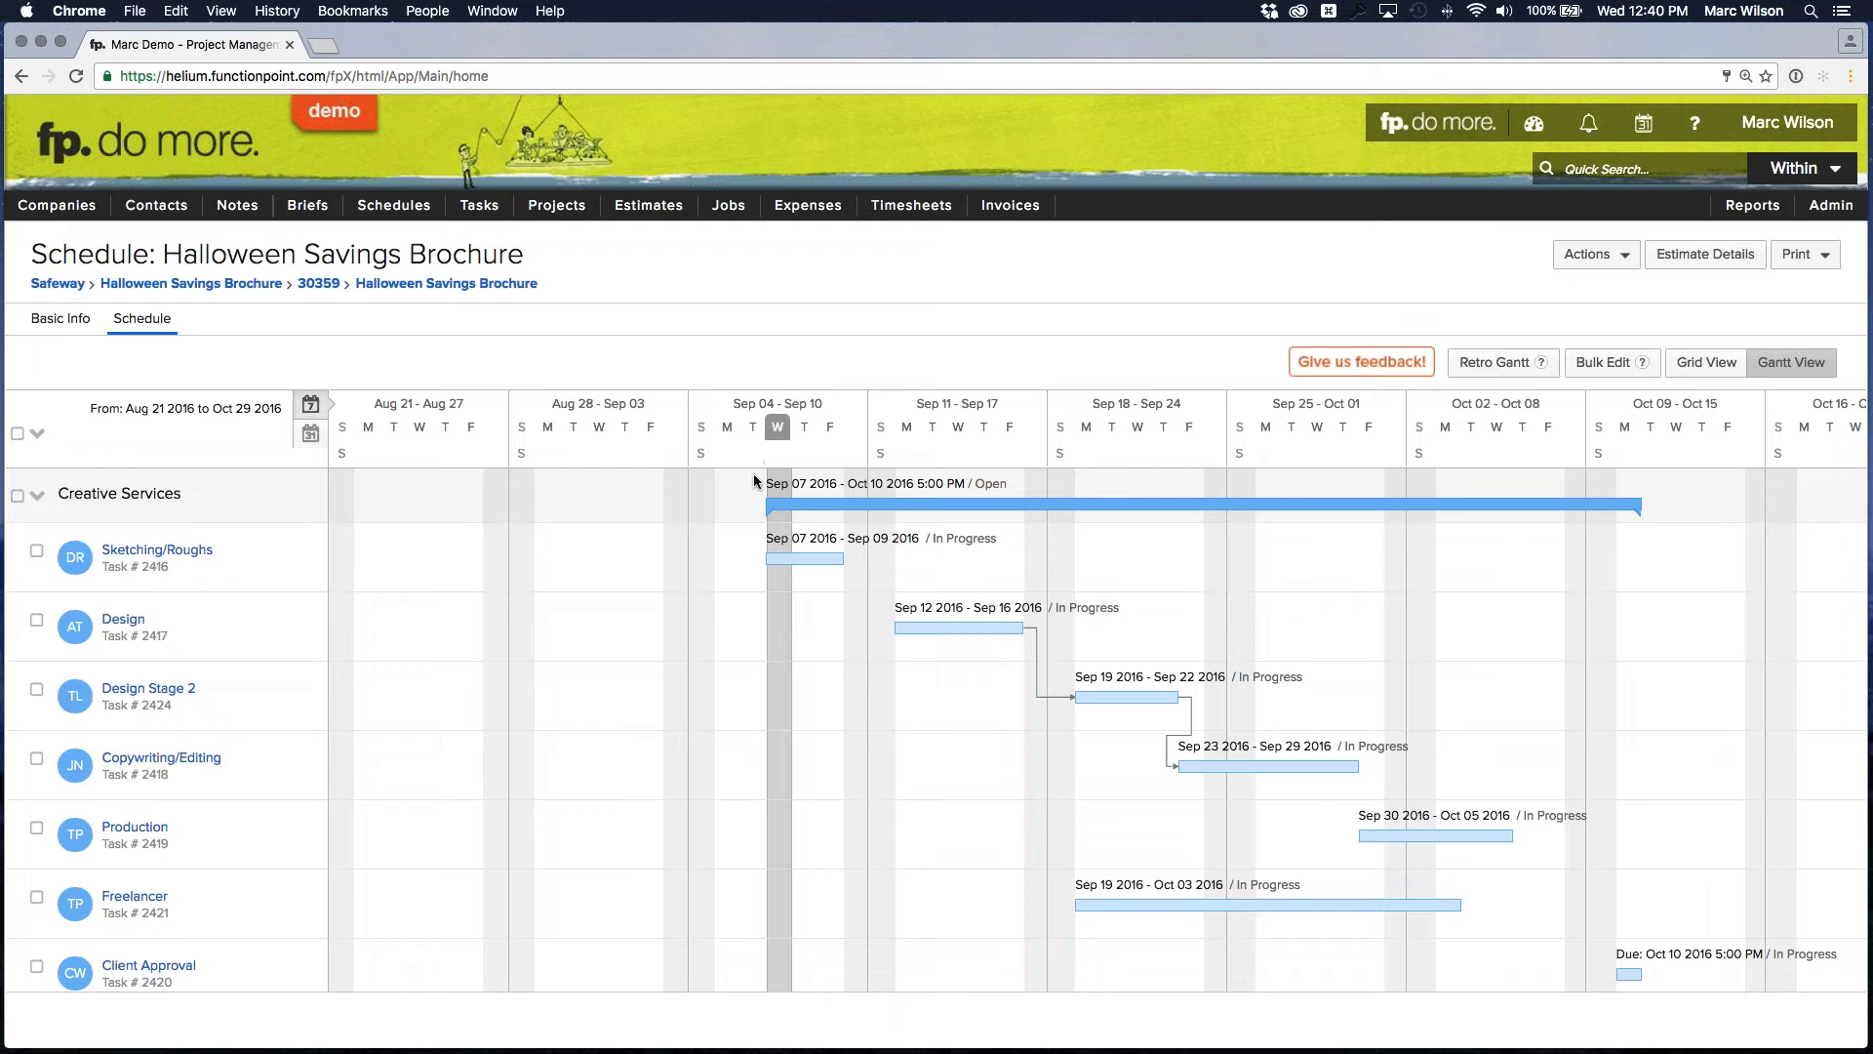
scroll(819, 483, "down", 2)
scroll(1026, 530, "up", 2)
scroll(1171, 741, "down", 1)
mouse_move(1177, 751)
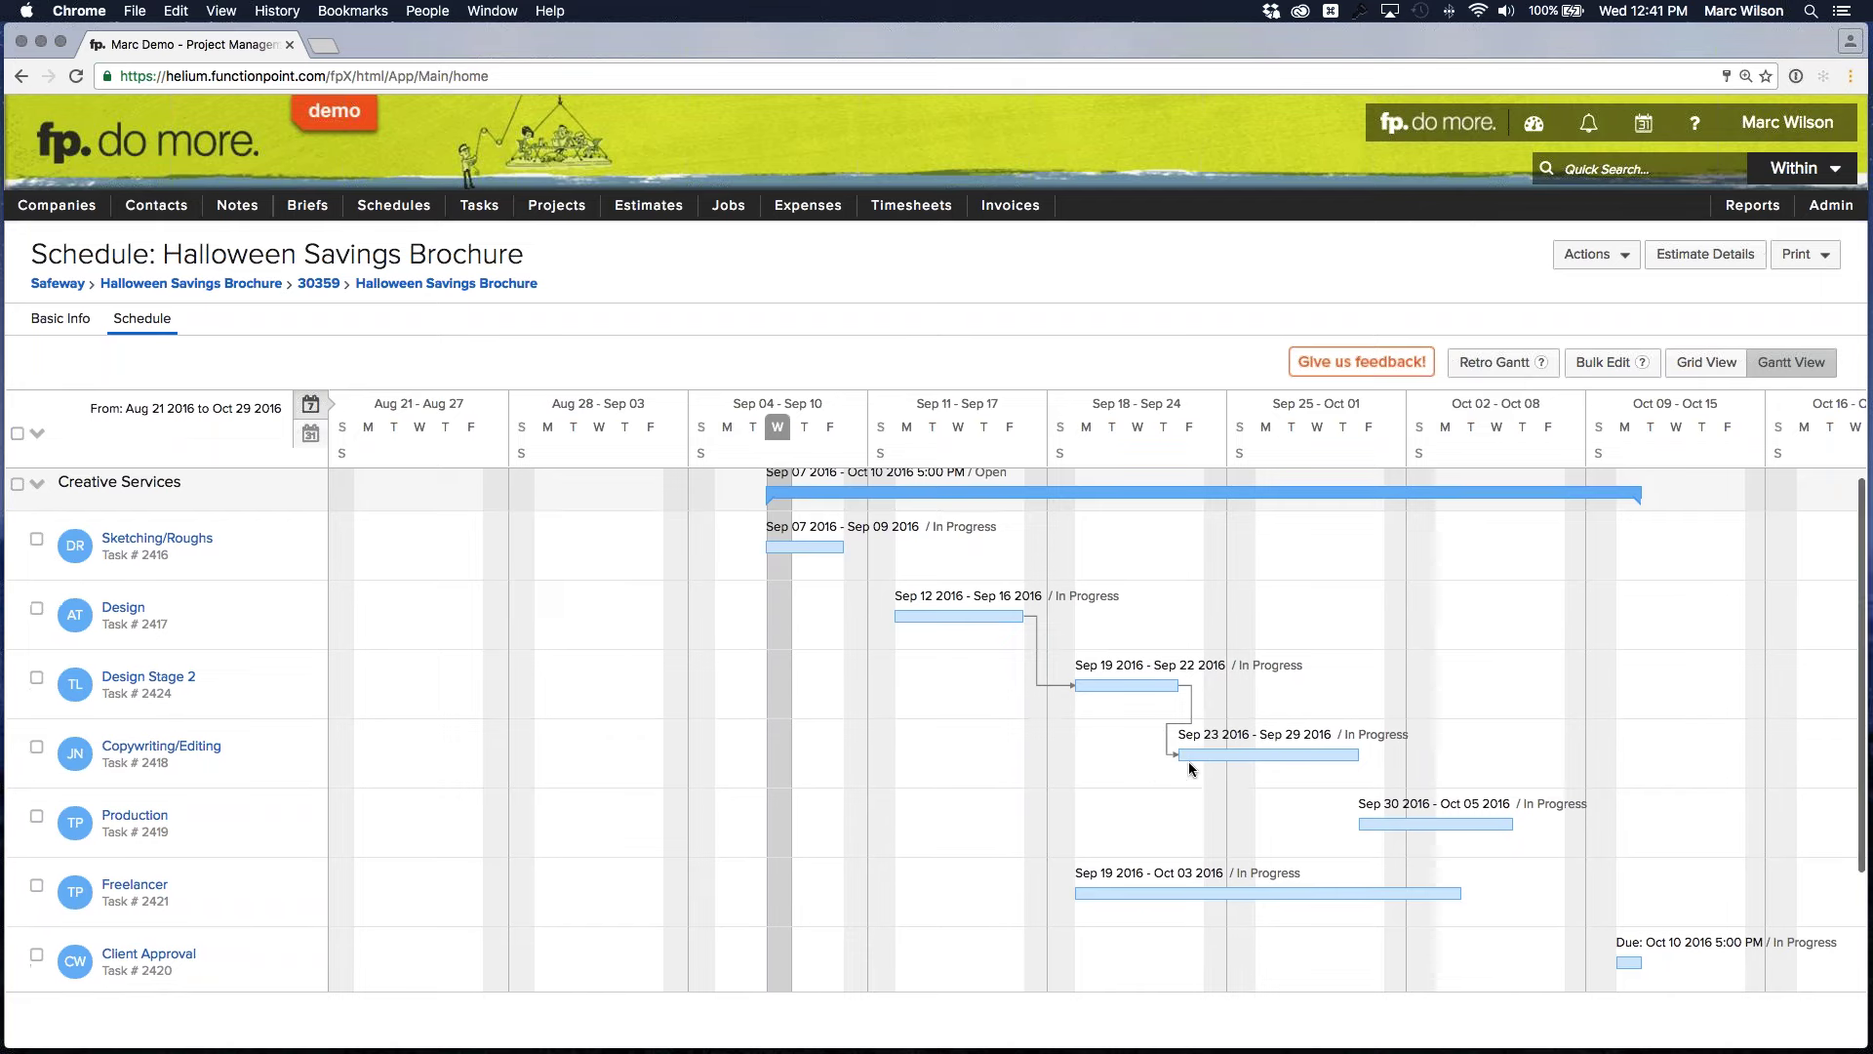
scroll(1188, 761, "down", 1)
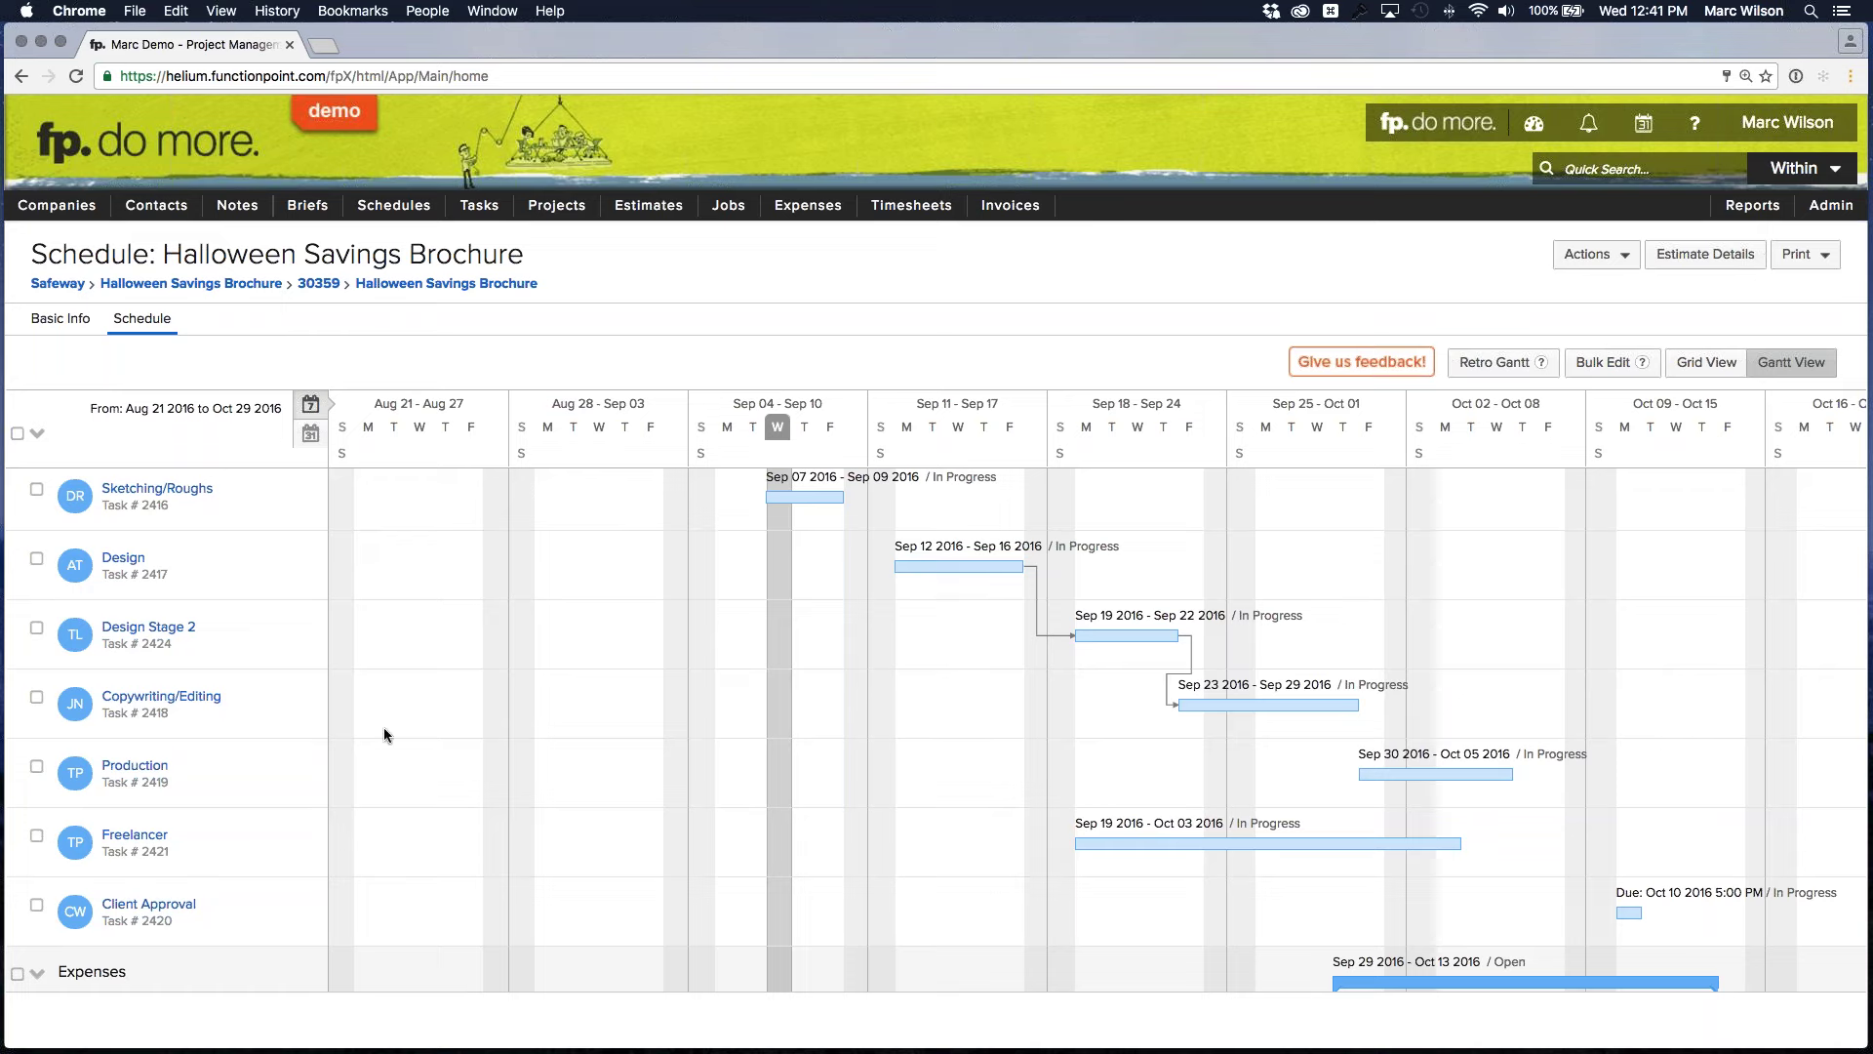
mouse_move(1403, 766)
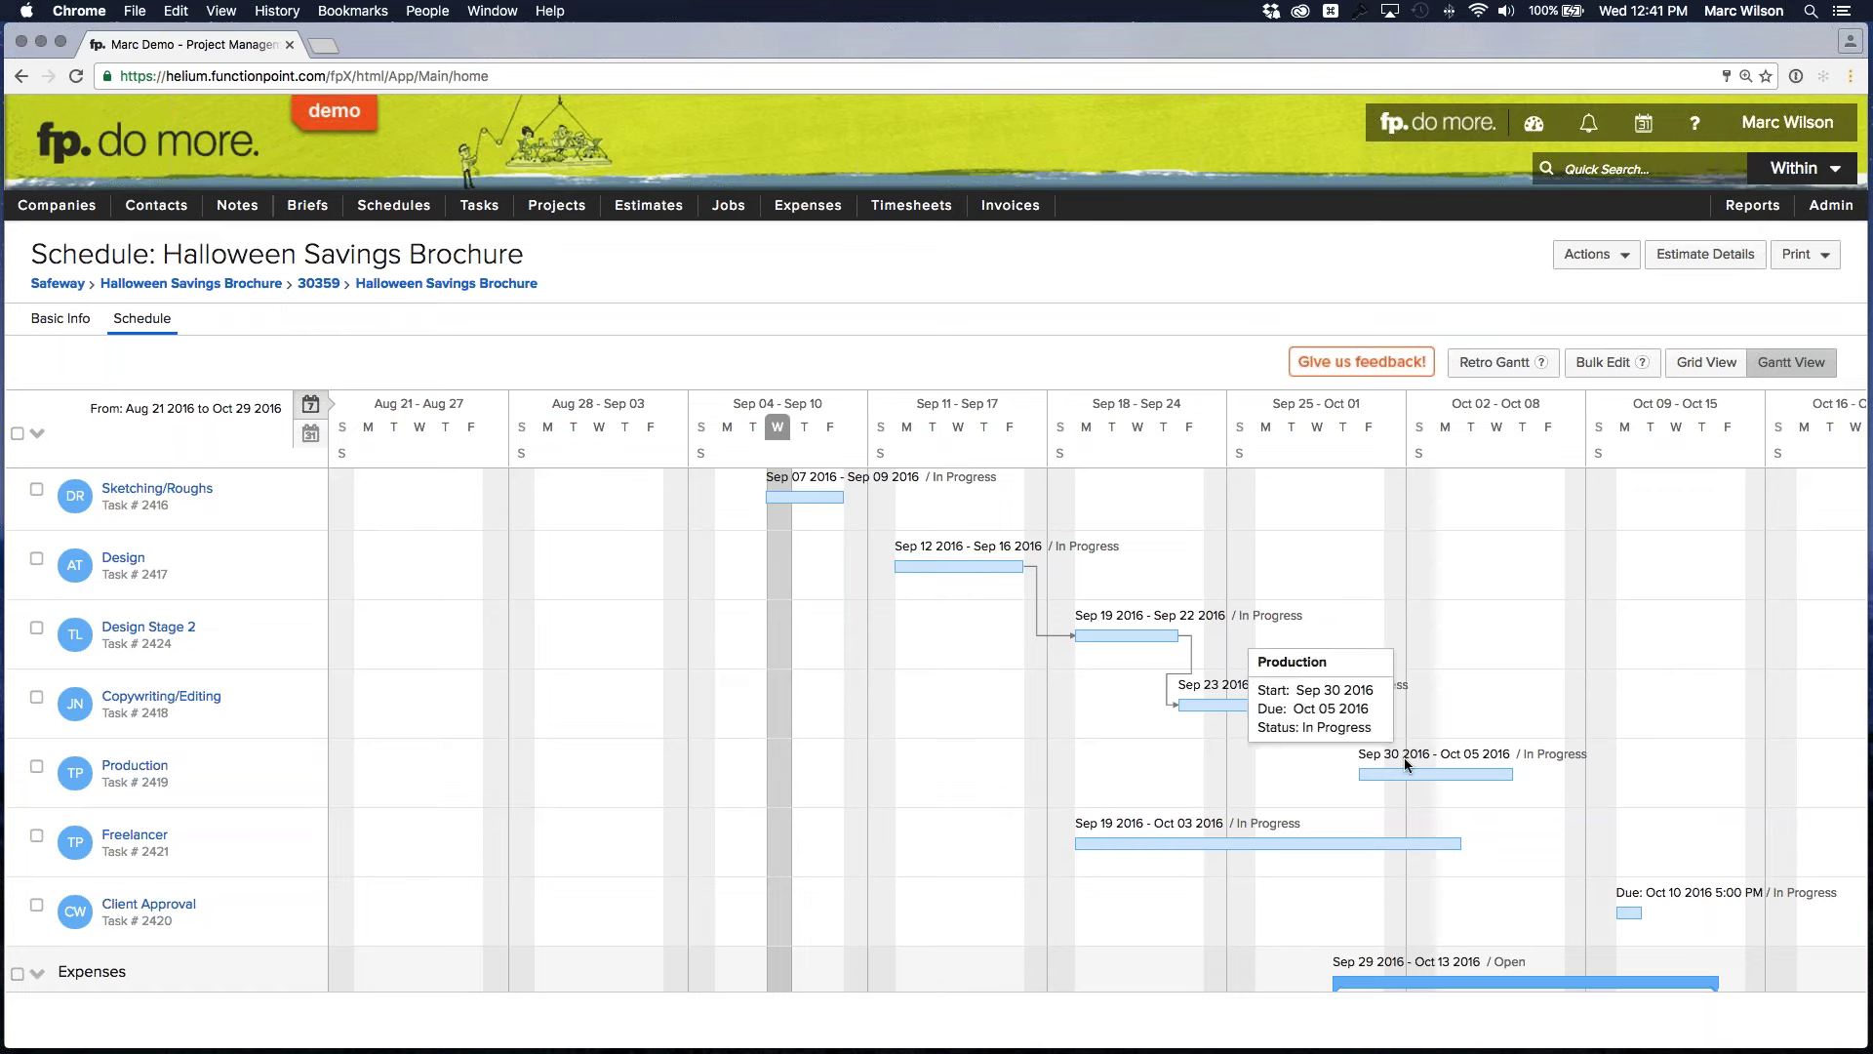
Open the Production task's details in a separate, smaller window beside the chart
left_click(133, 767)
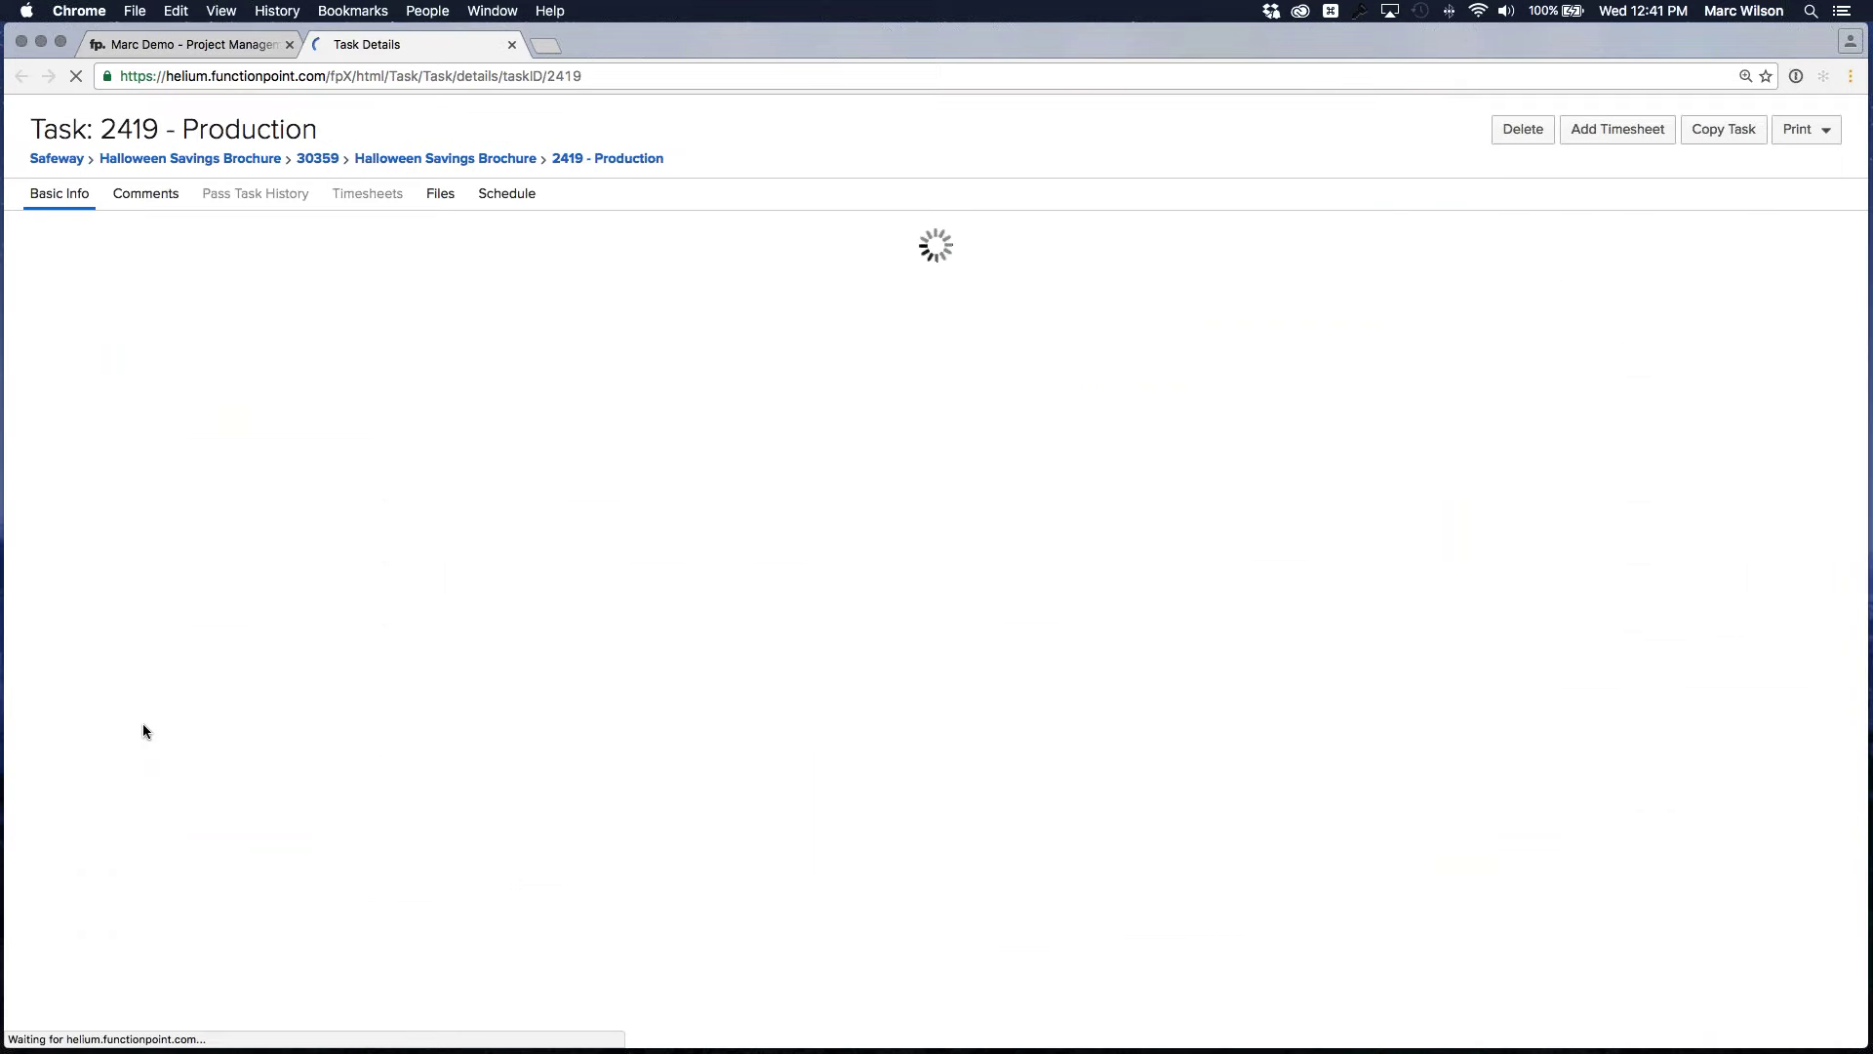
left_click_drag(410, 44, 463, 105)
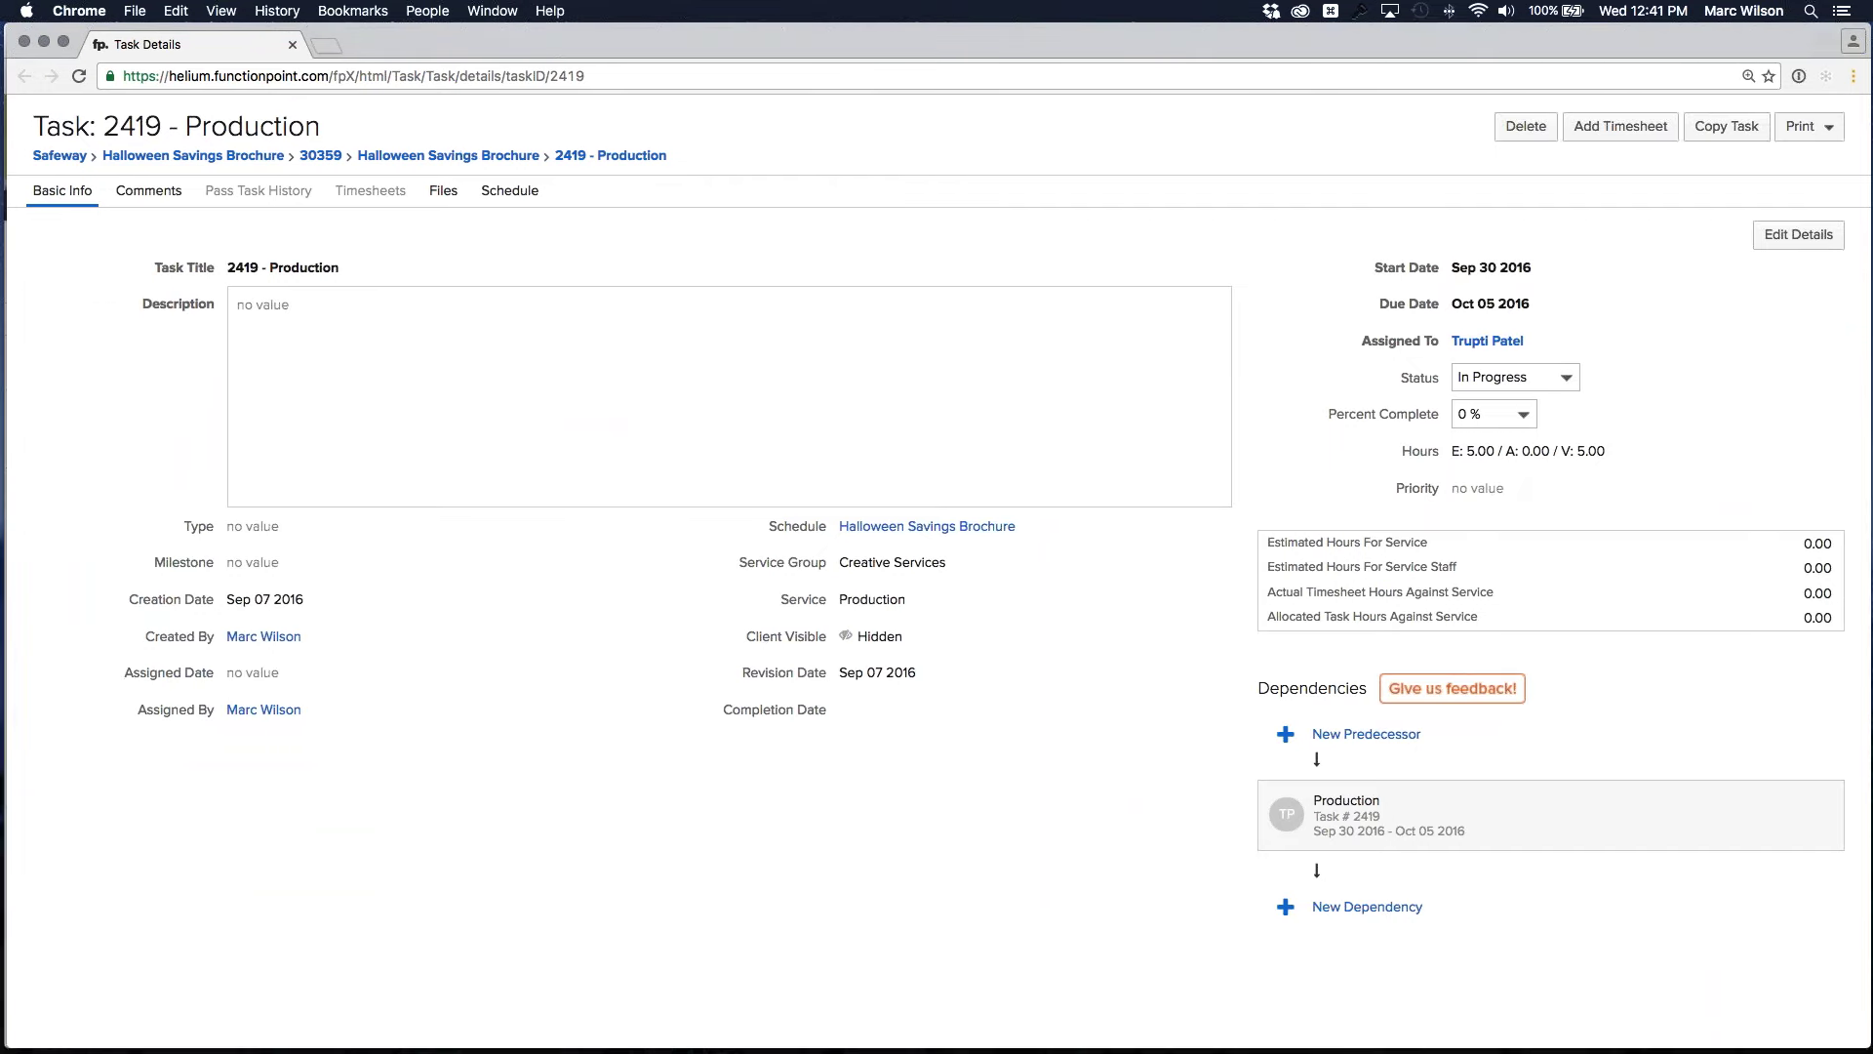
left_click_drag(1685, 800, 1112, 551)
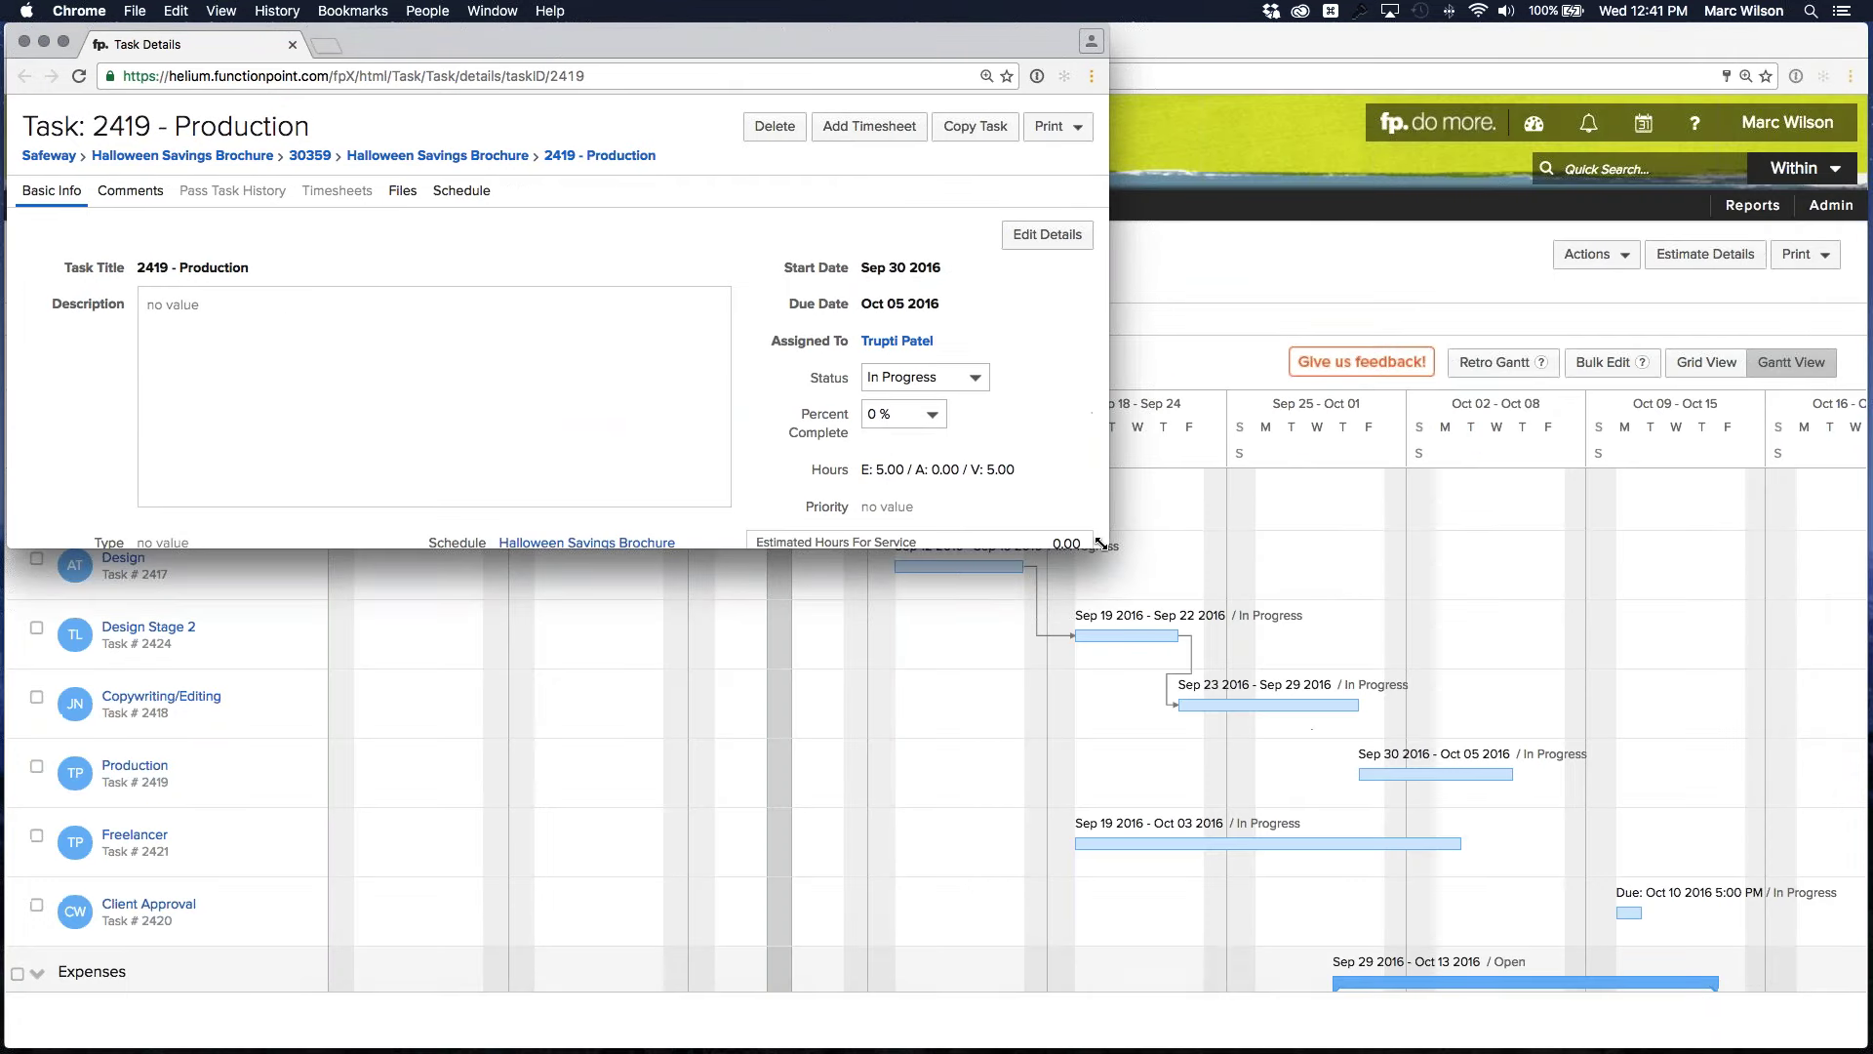
mouse_move(870, 468)
scroll(956, 435, "down", 5)
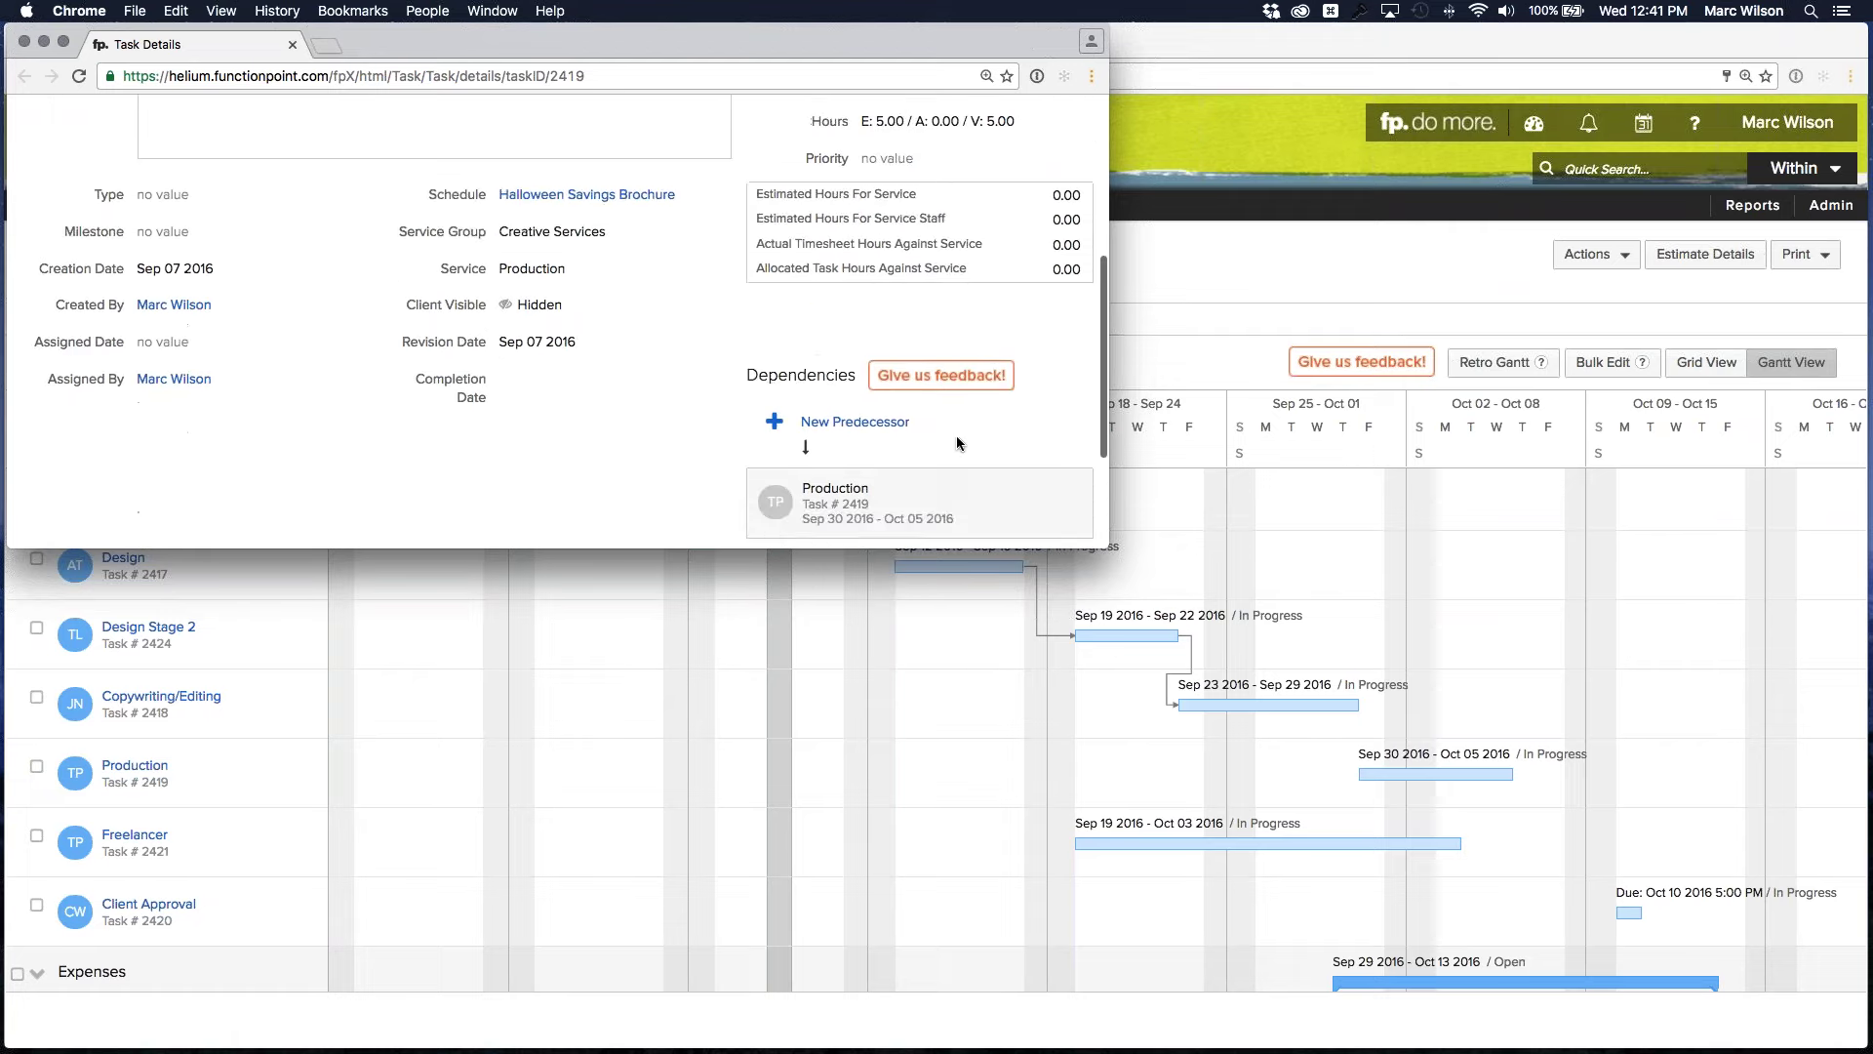
scroll(887, 447, "down", 3)
Add 2418 - Copywriting/Editing as Production's predecessor and close the task window
left_click(851, 271)
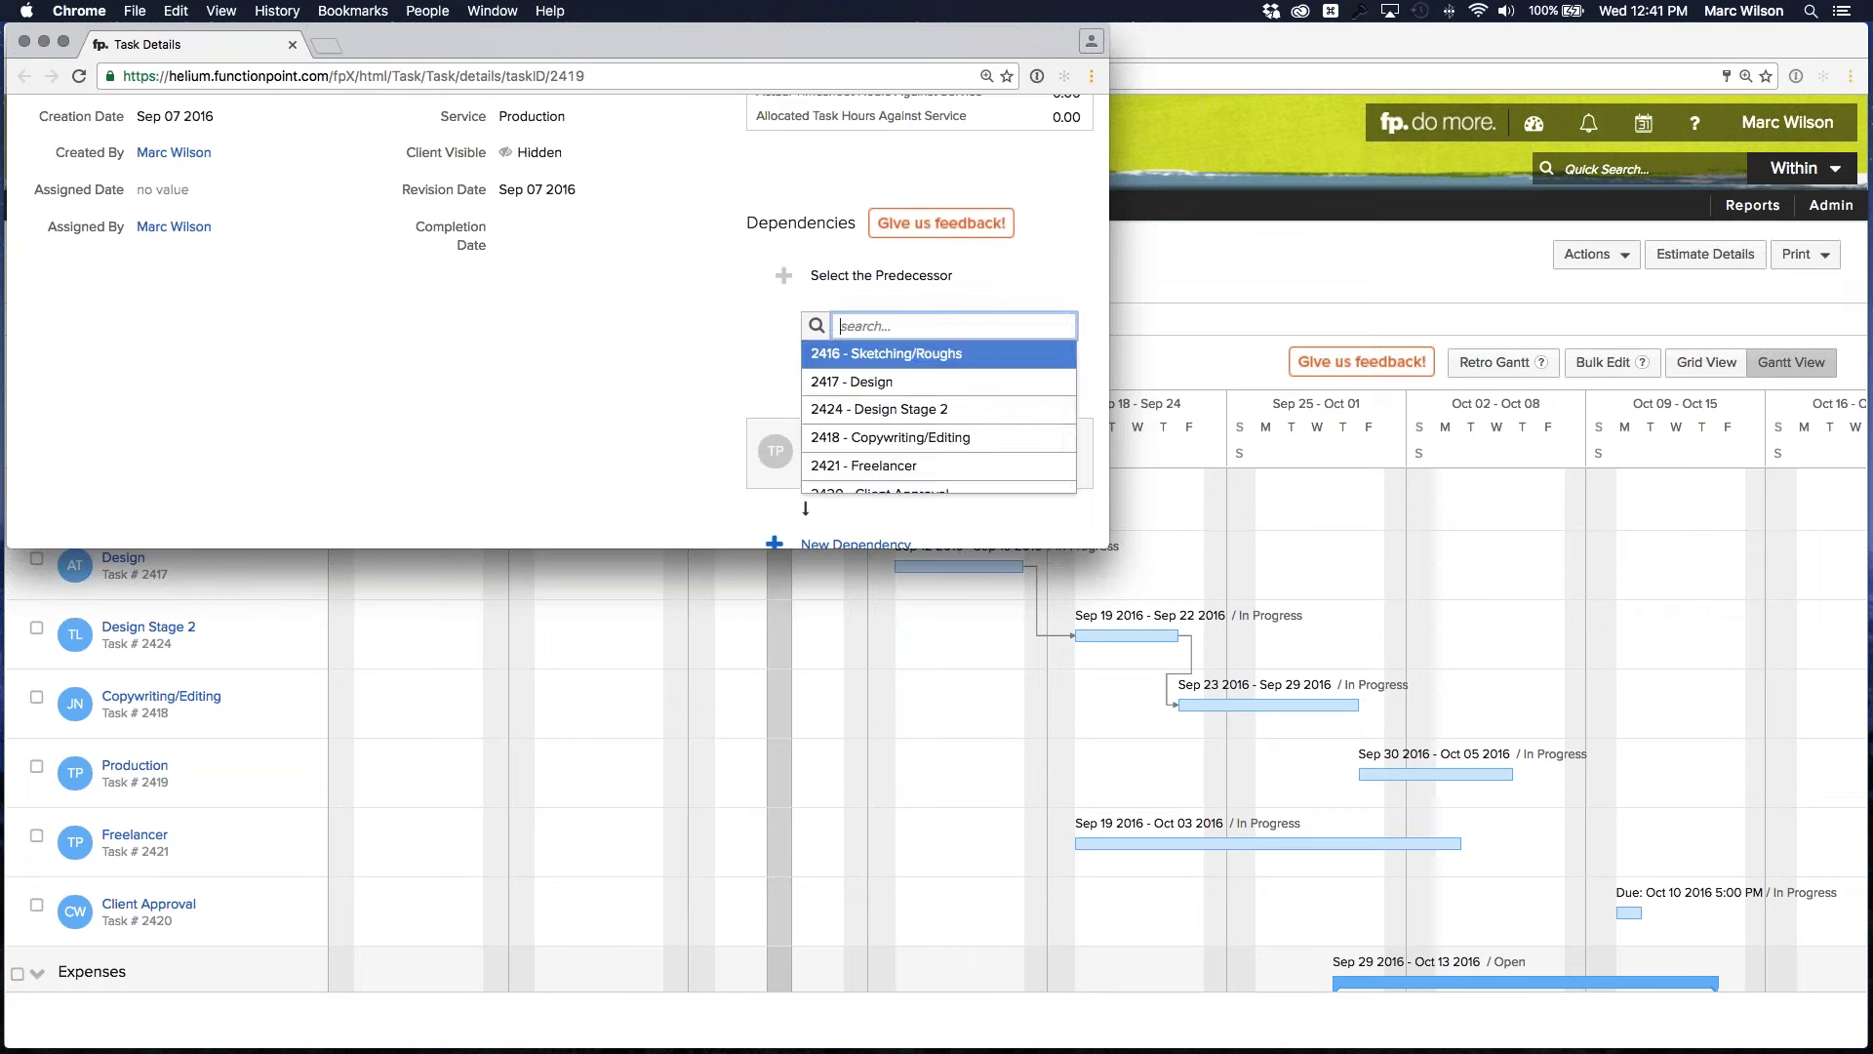
key("Down")
key("Down")
key("Down")
key("Return")
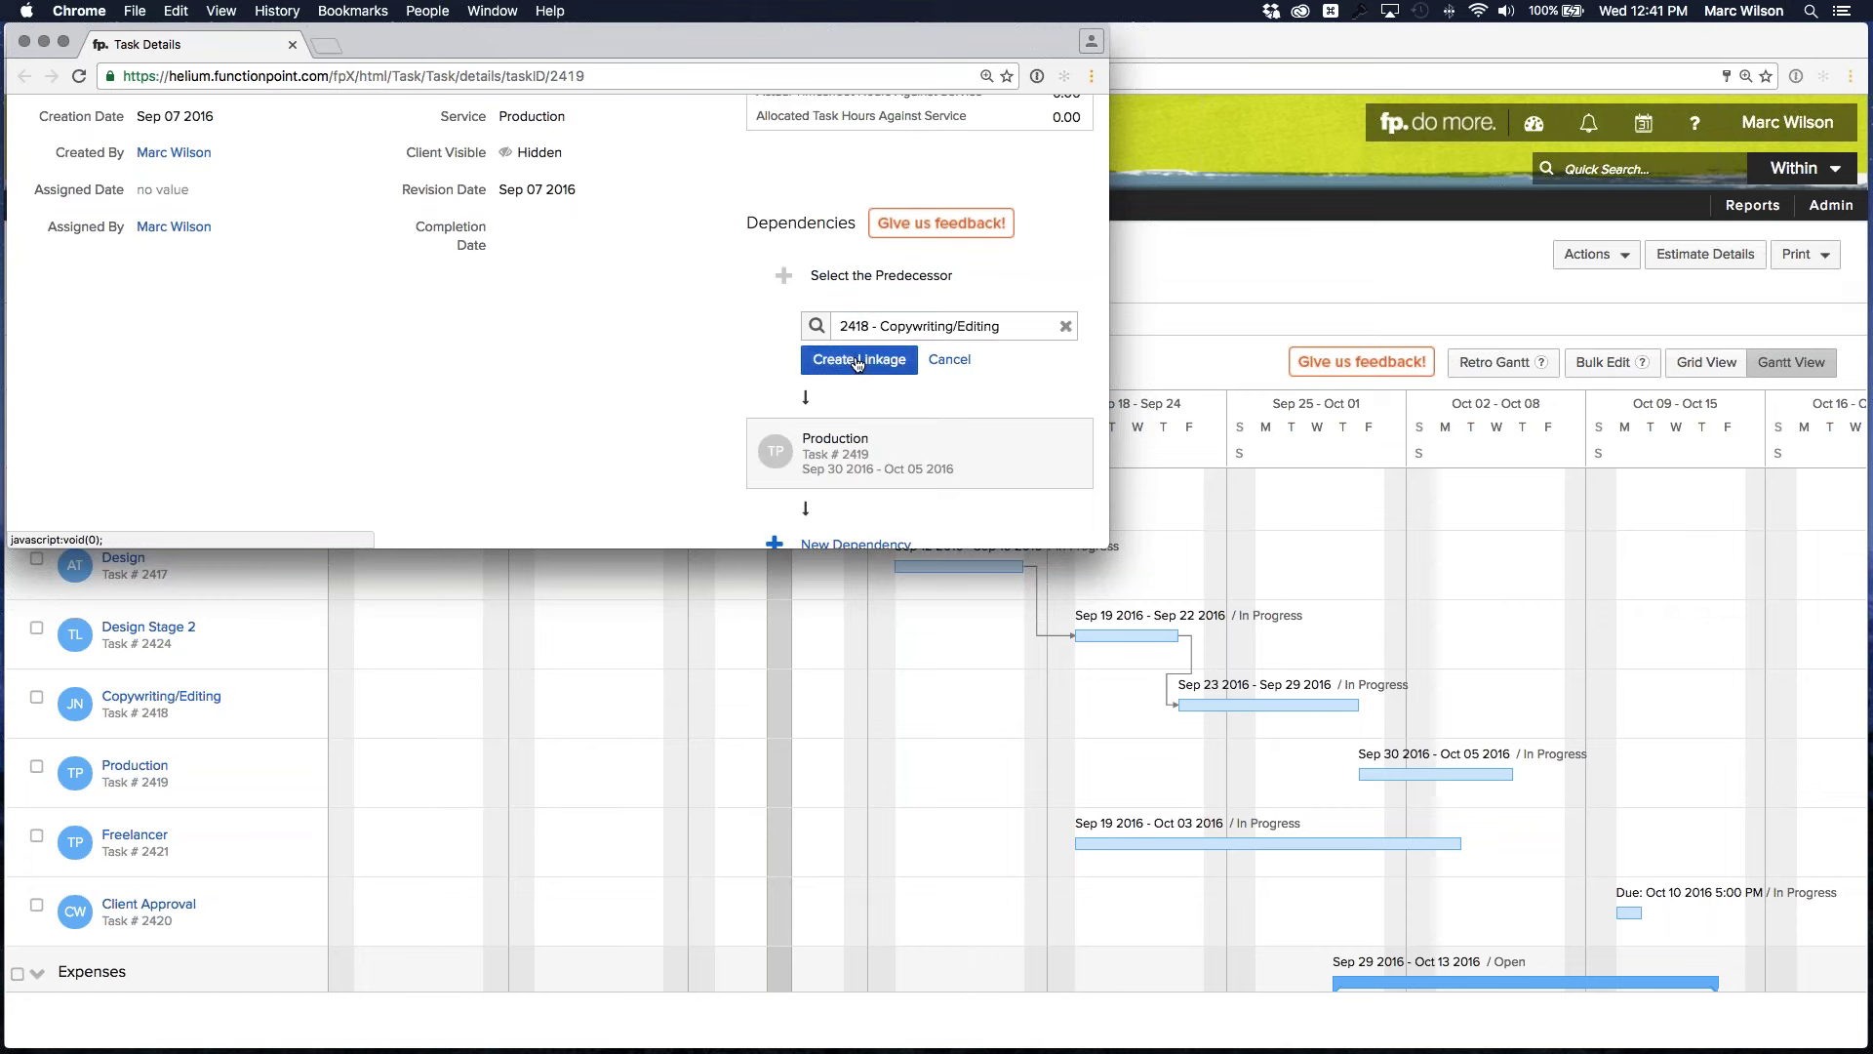
left_click(850, 359)
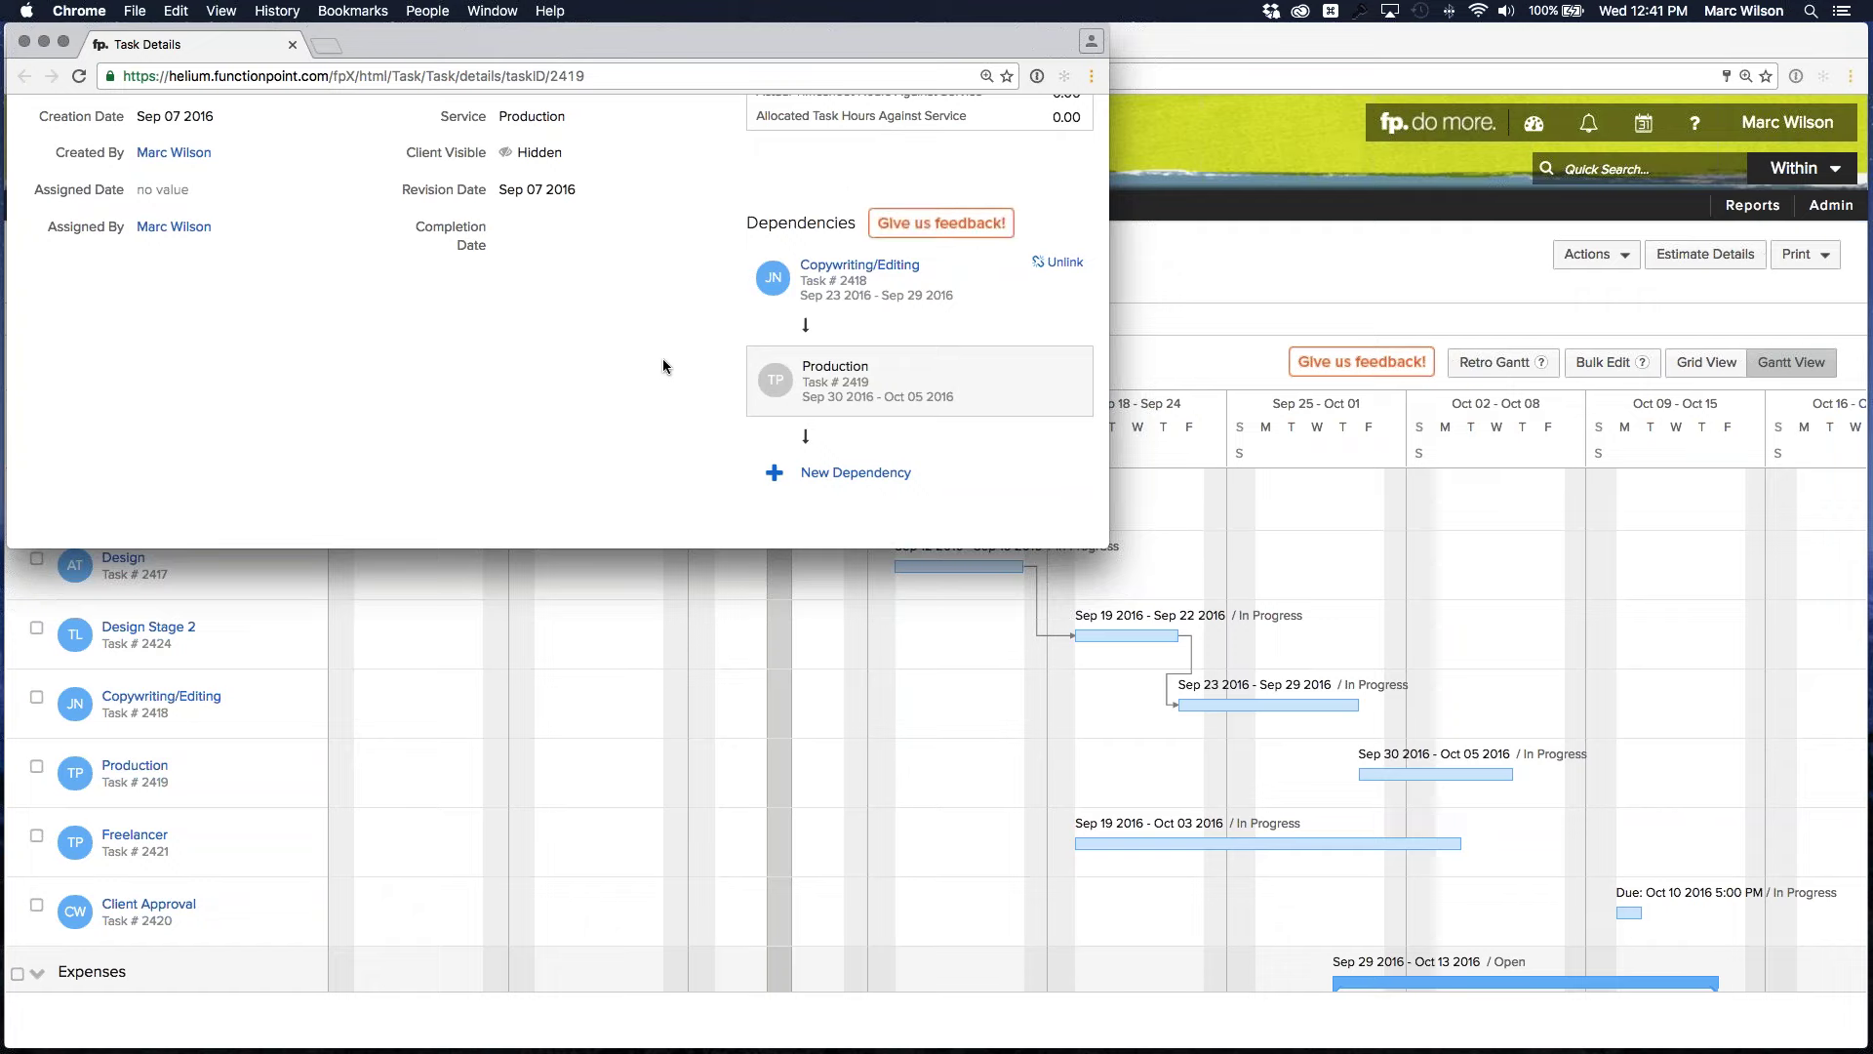
left_click(292, 44)
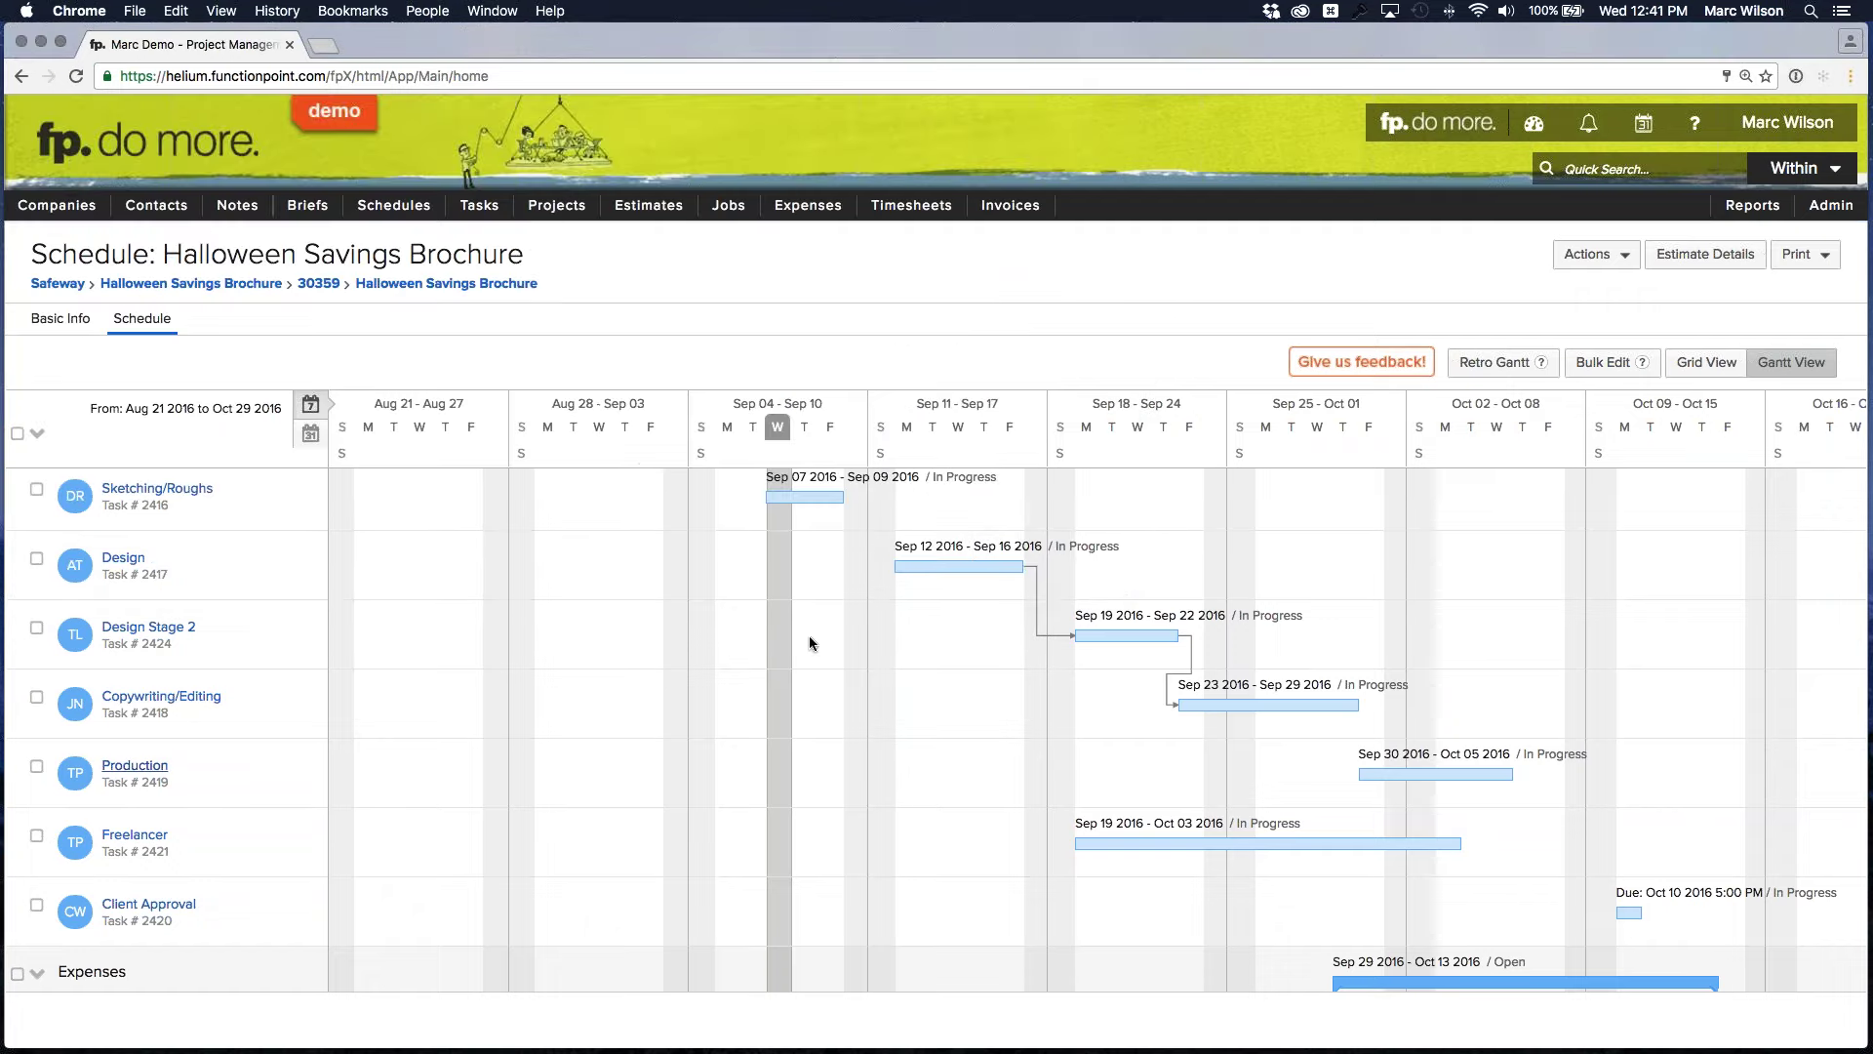
Open the Freelancer task's details in its own resized window
mouse_move(1120, 826)
scroll(1120, 830, "up", 1)
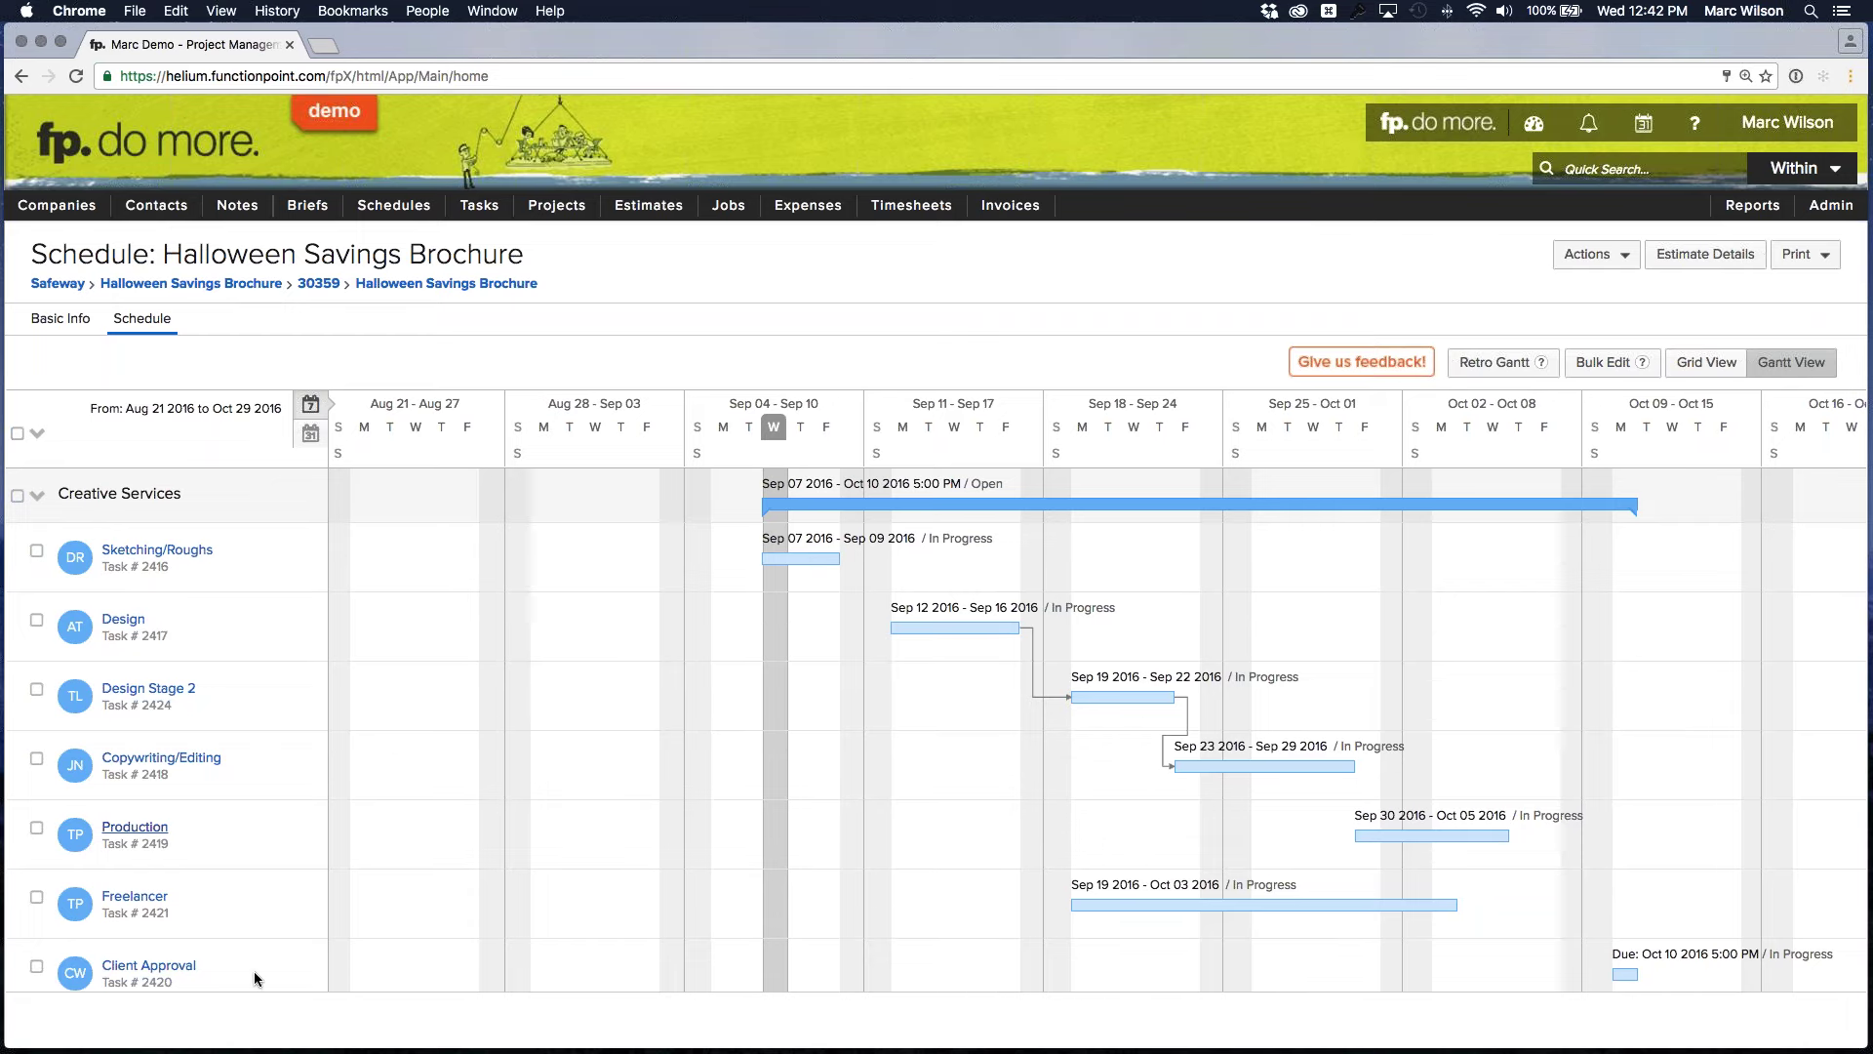
left_click(135, 895)
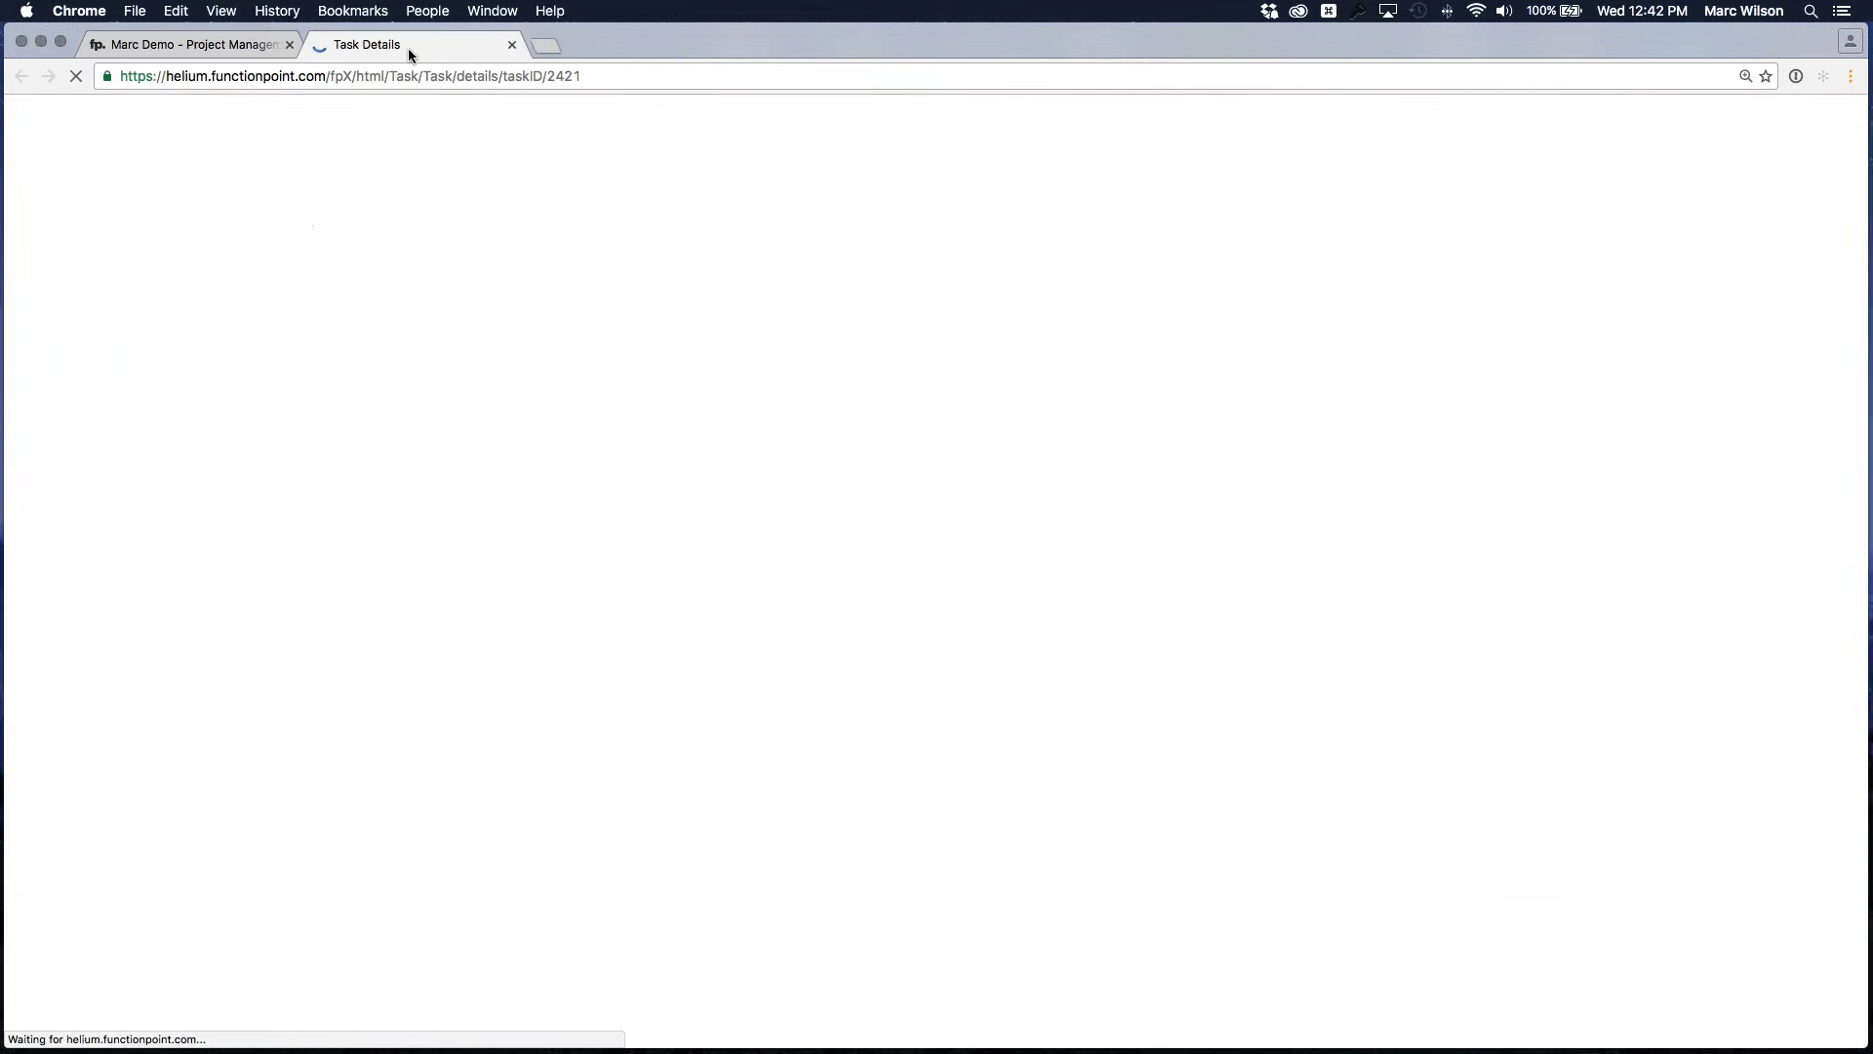
left_click_drag(410, 54, 410, 70)
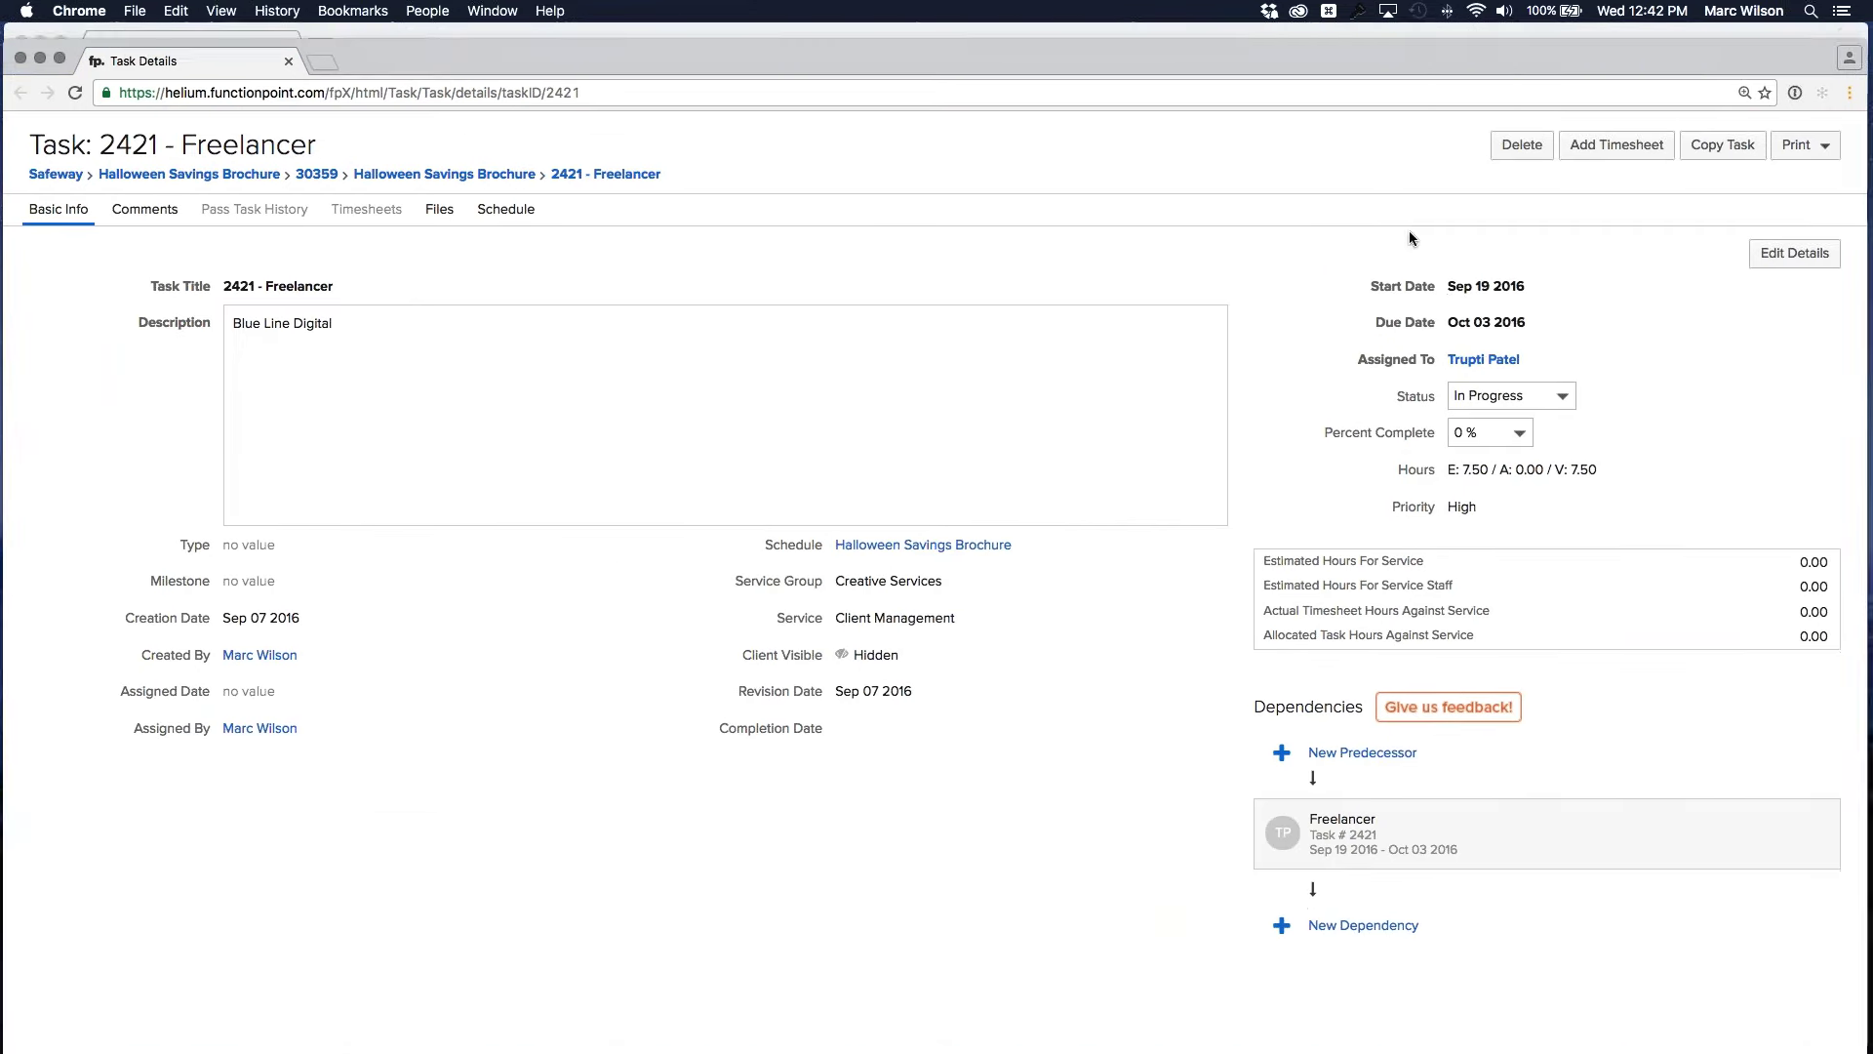
key("super+alt+f")
left_click_drag(1728, 946, 1047, 589)
scroll(822, 394, "down", 2)
scroll(820, 410, "down", 5)
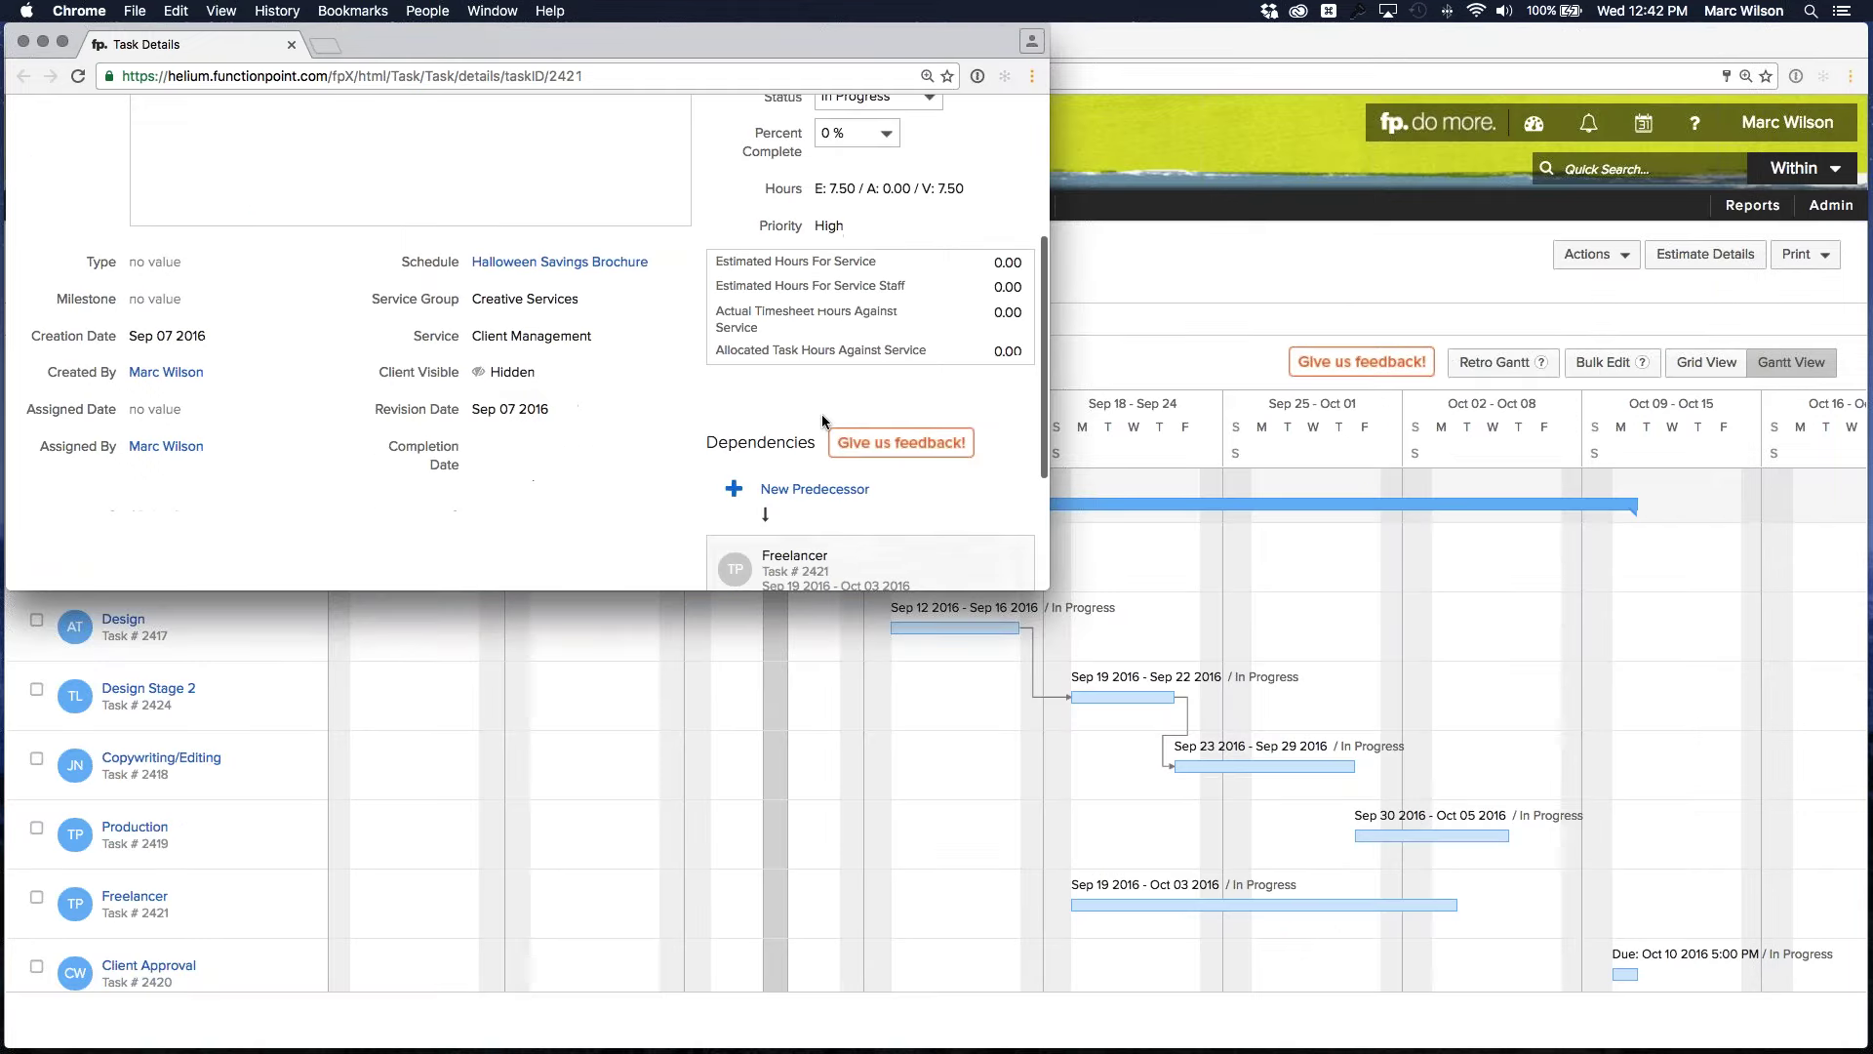
Link 2416 - Sketching/Roughs as Freelancer's predecessor and close the window
left_click(796, 348)
left_click(855, 362)
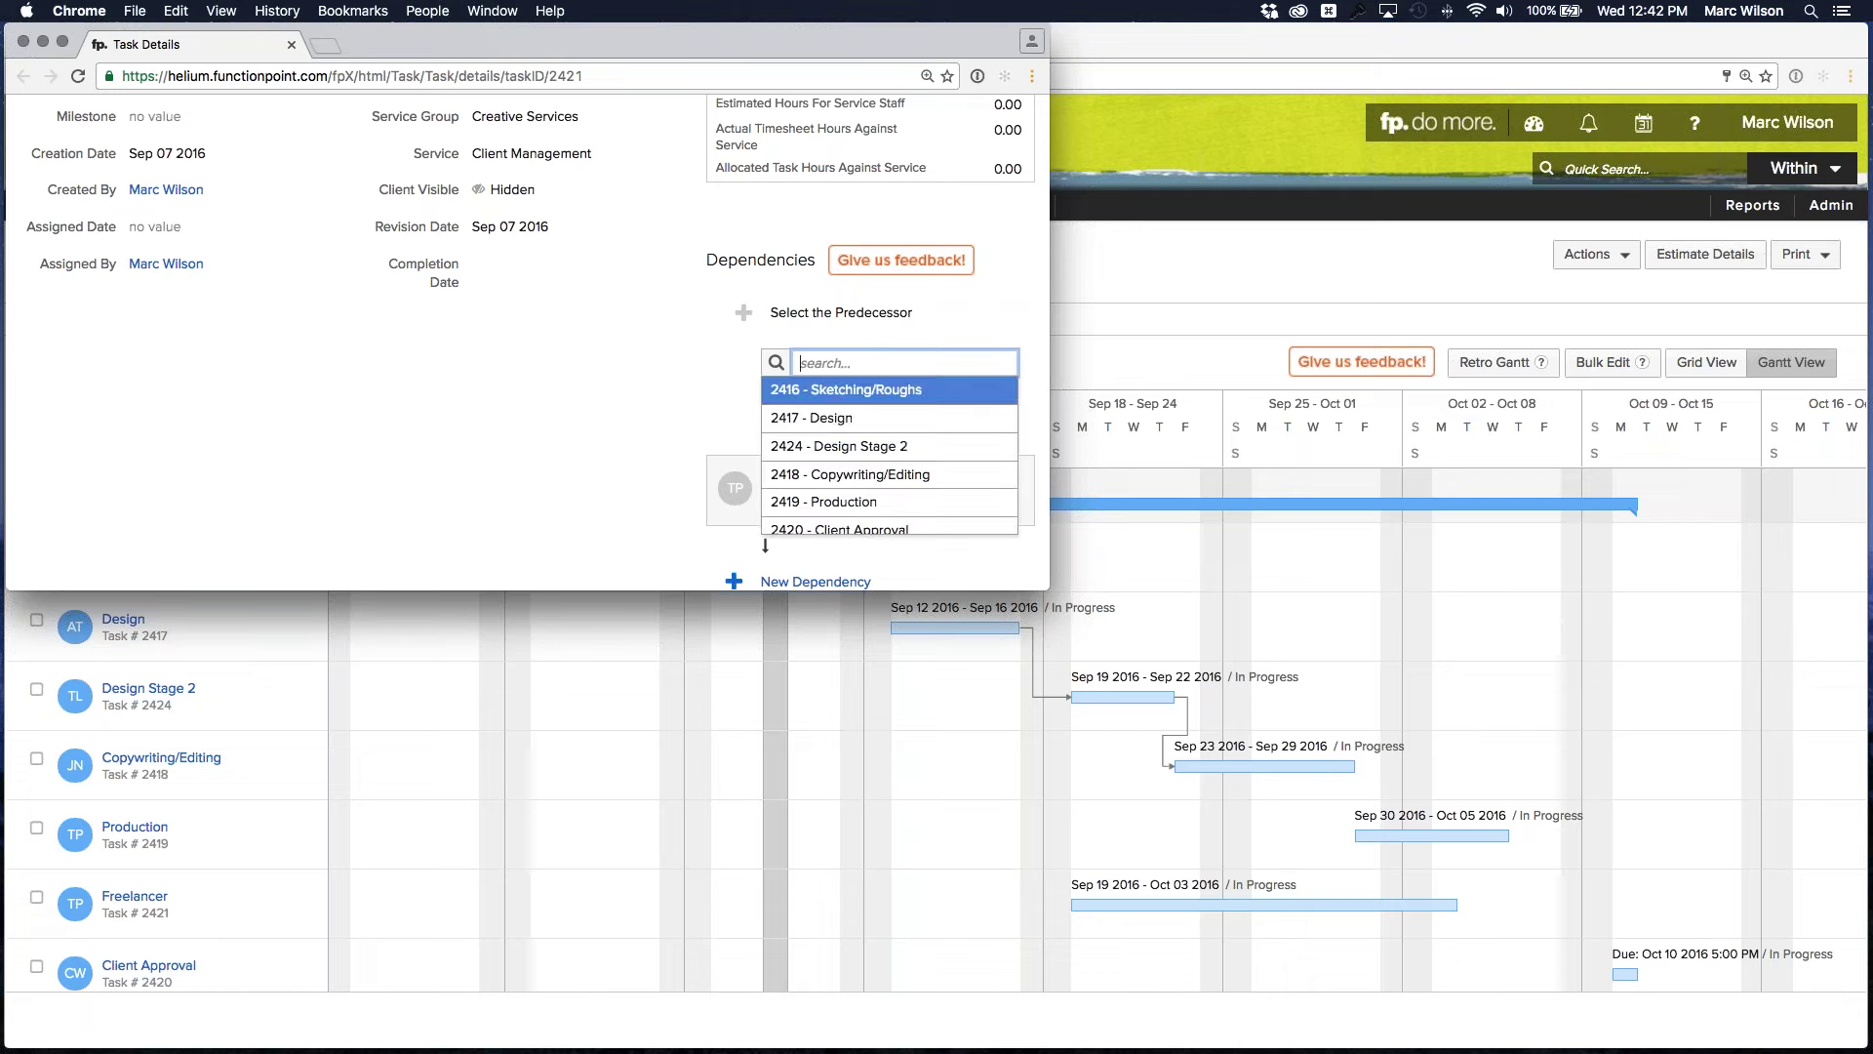
scroll(850, 433, "down", 2)
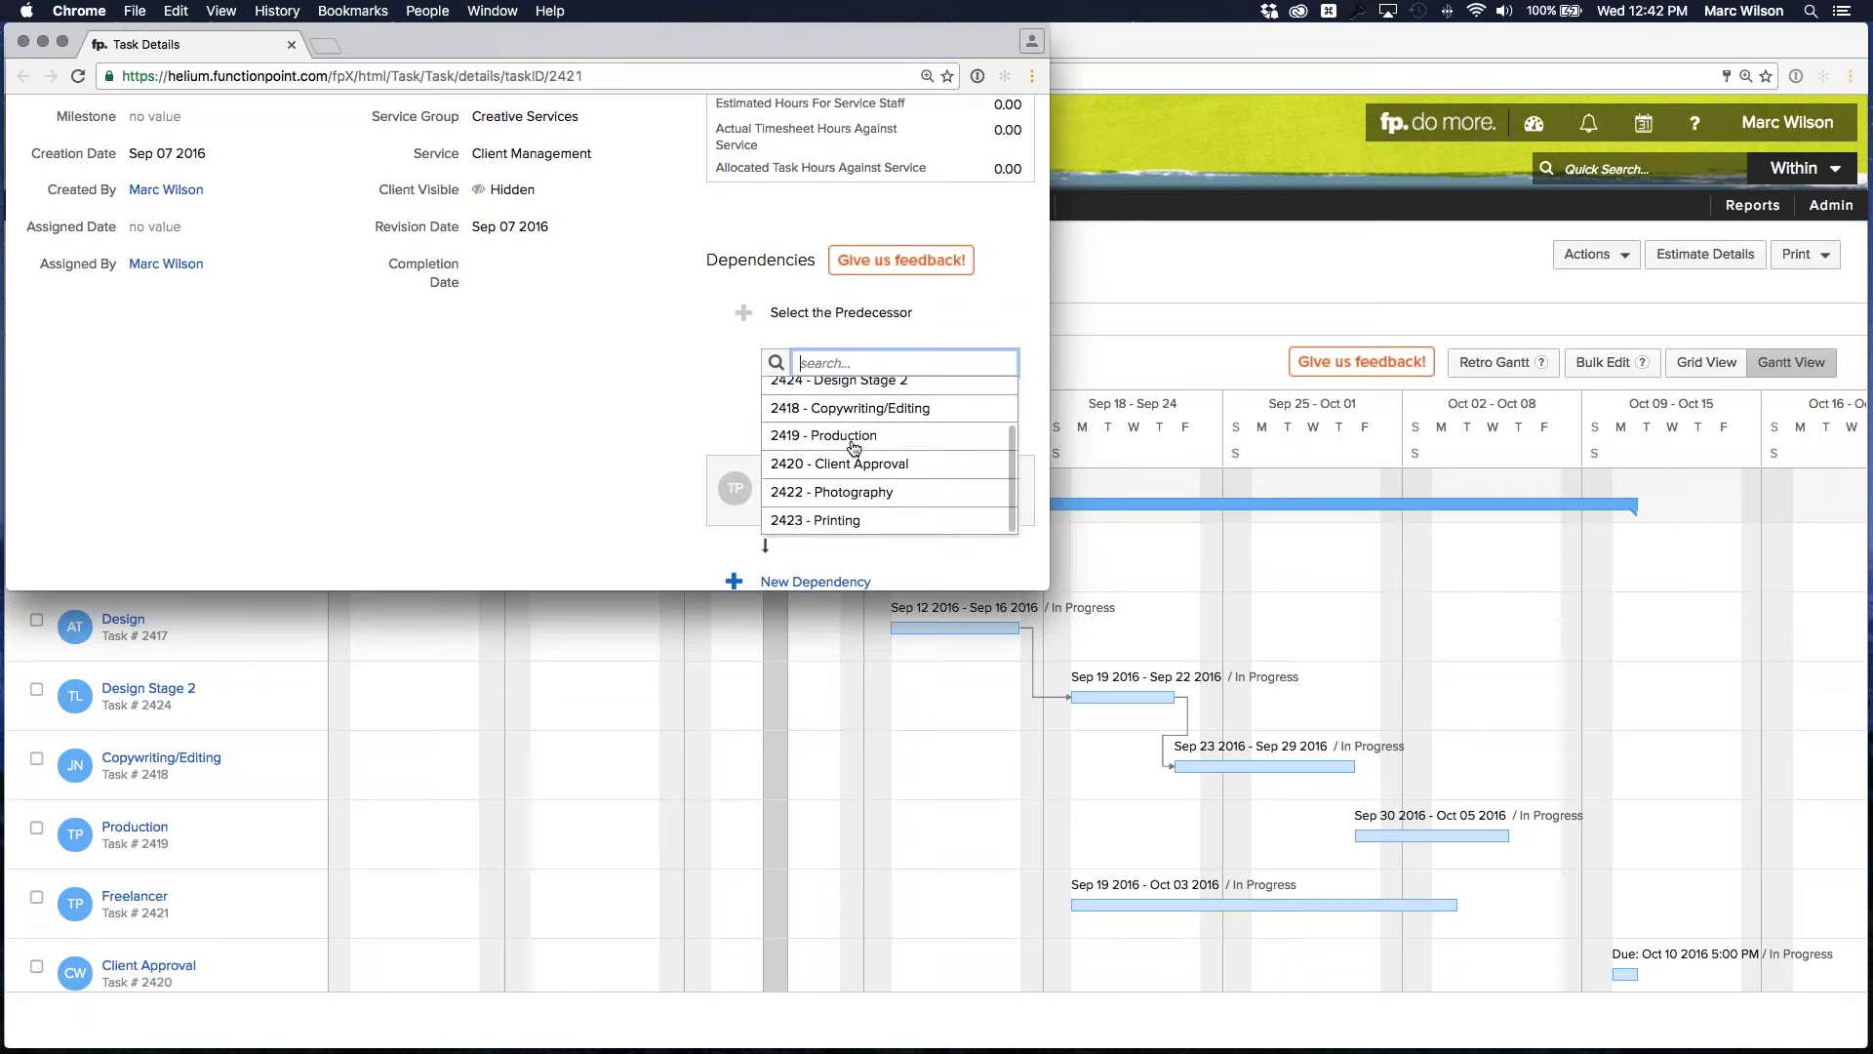
scroll(855, 454, "up", 2)
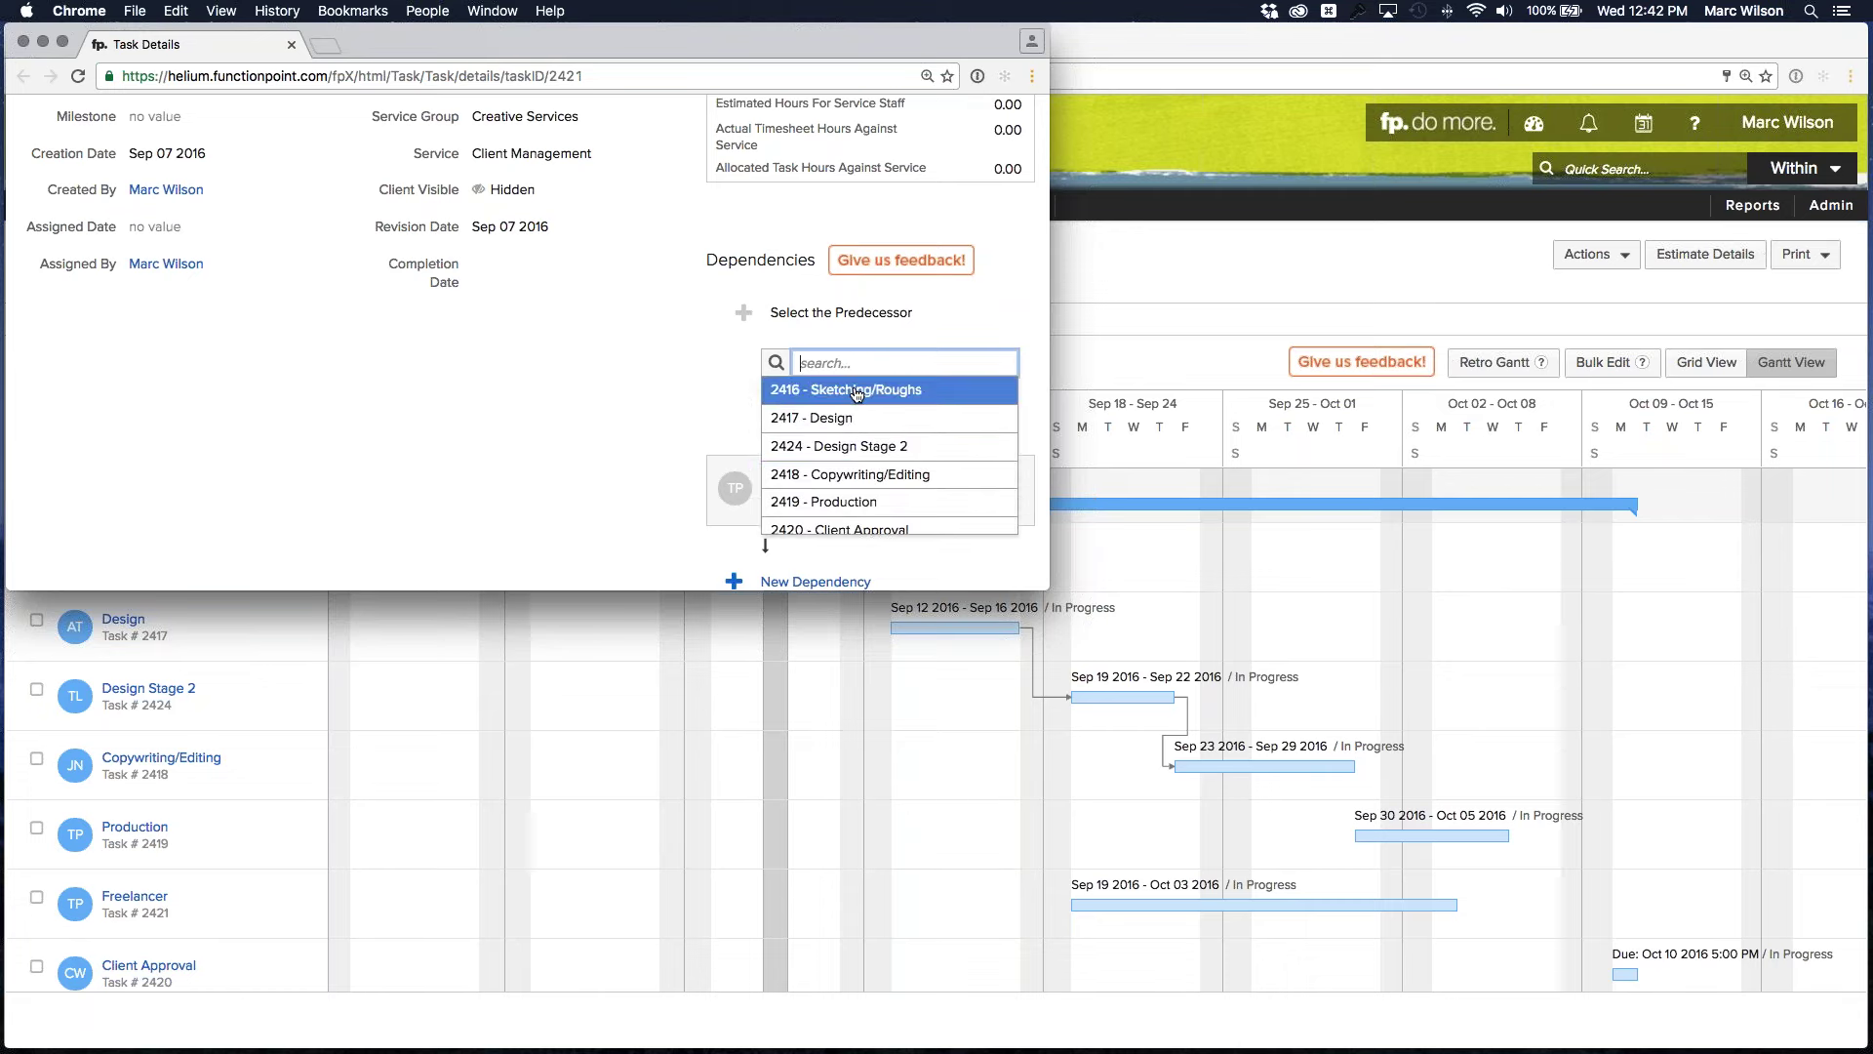
left_click(844, 389)
left_click(803, 396)
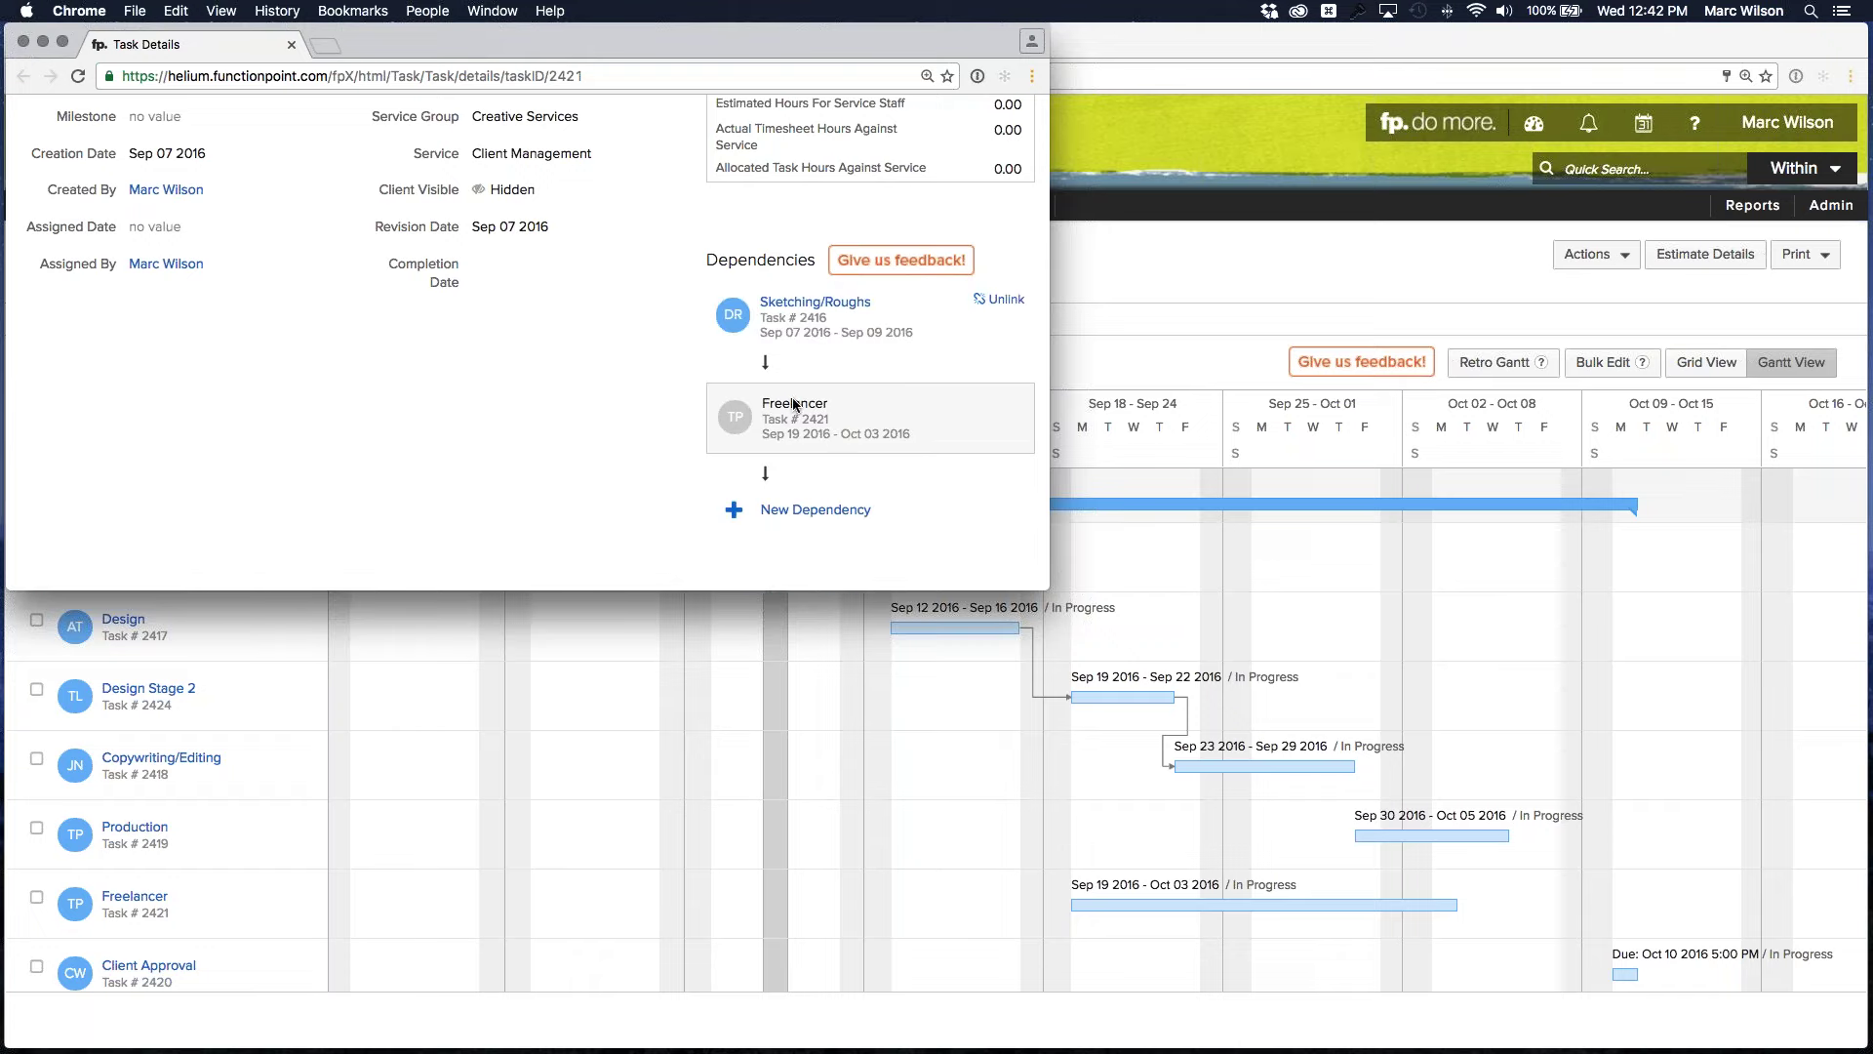
left_click(291, 46)
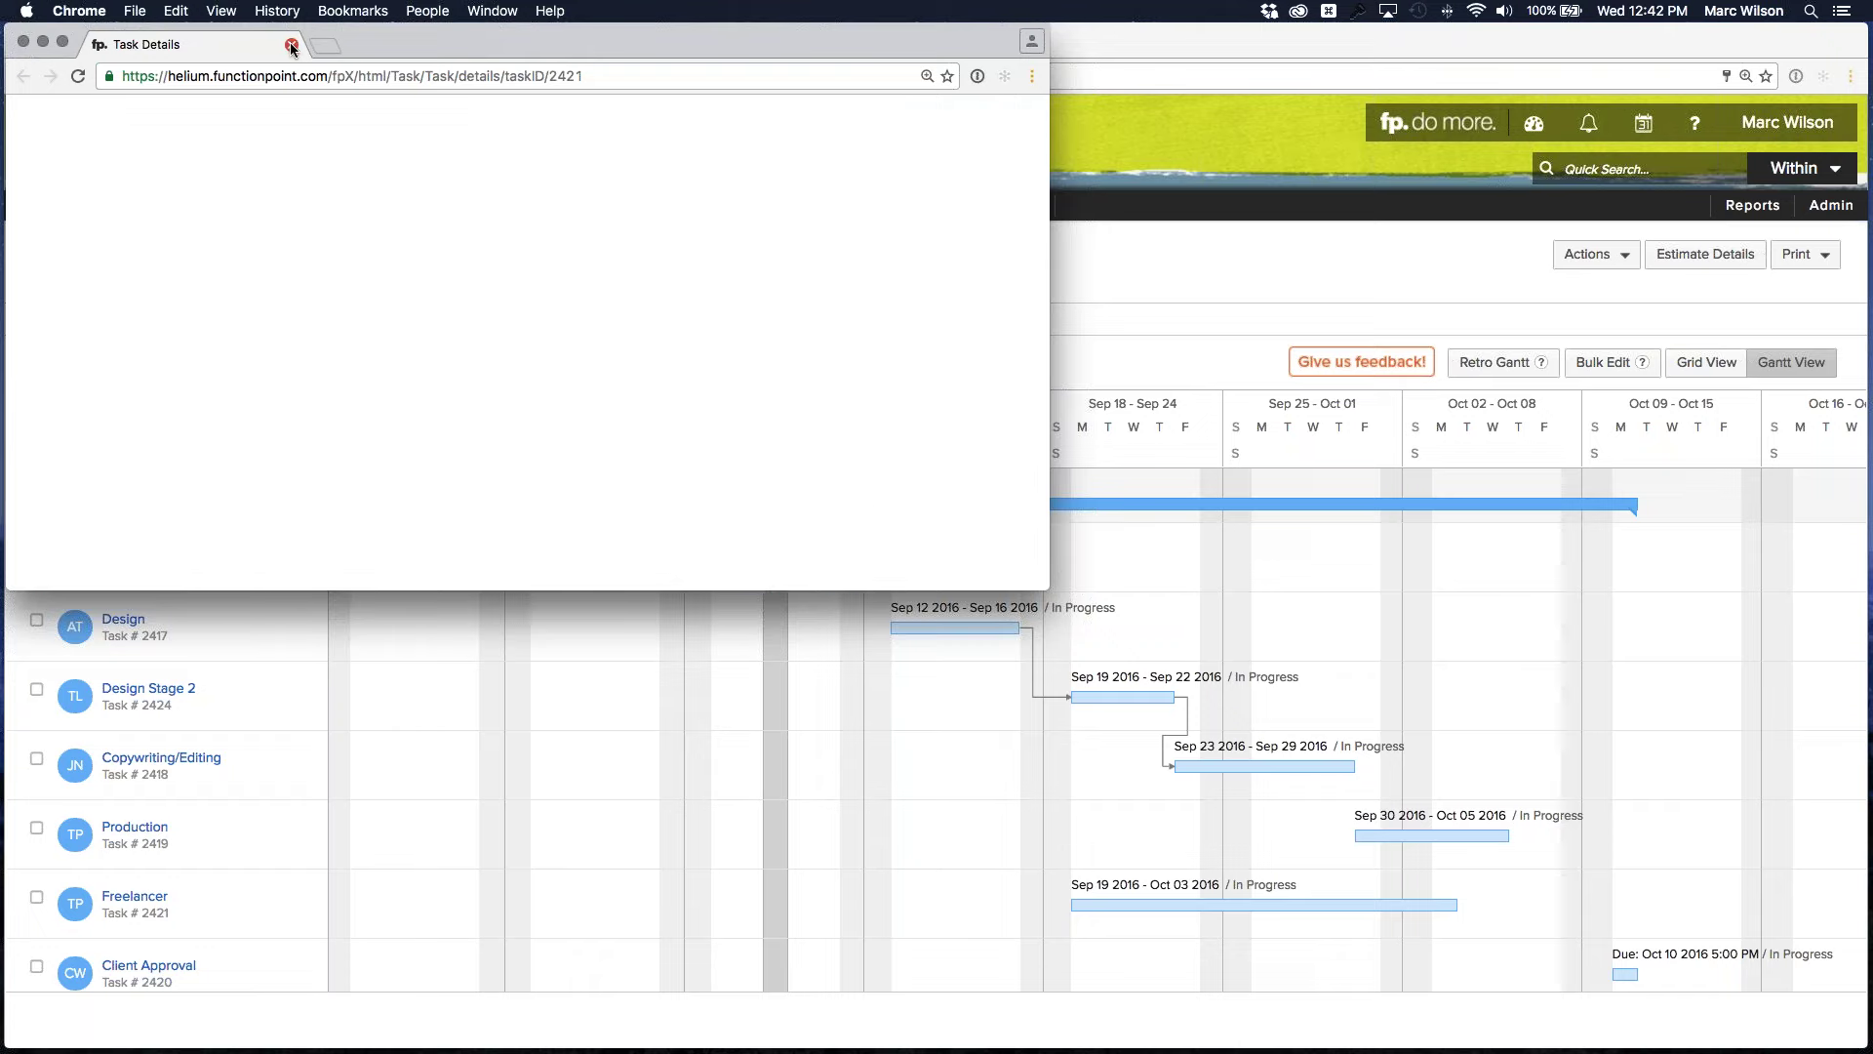
Switch to Grid View and back to Gantt View to show the Sketching/Roughs → Freelancer arrow
left_click(1686, 367)
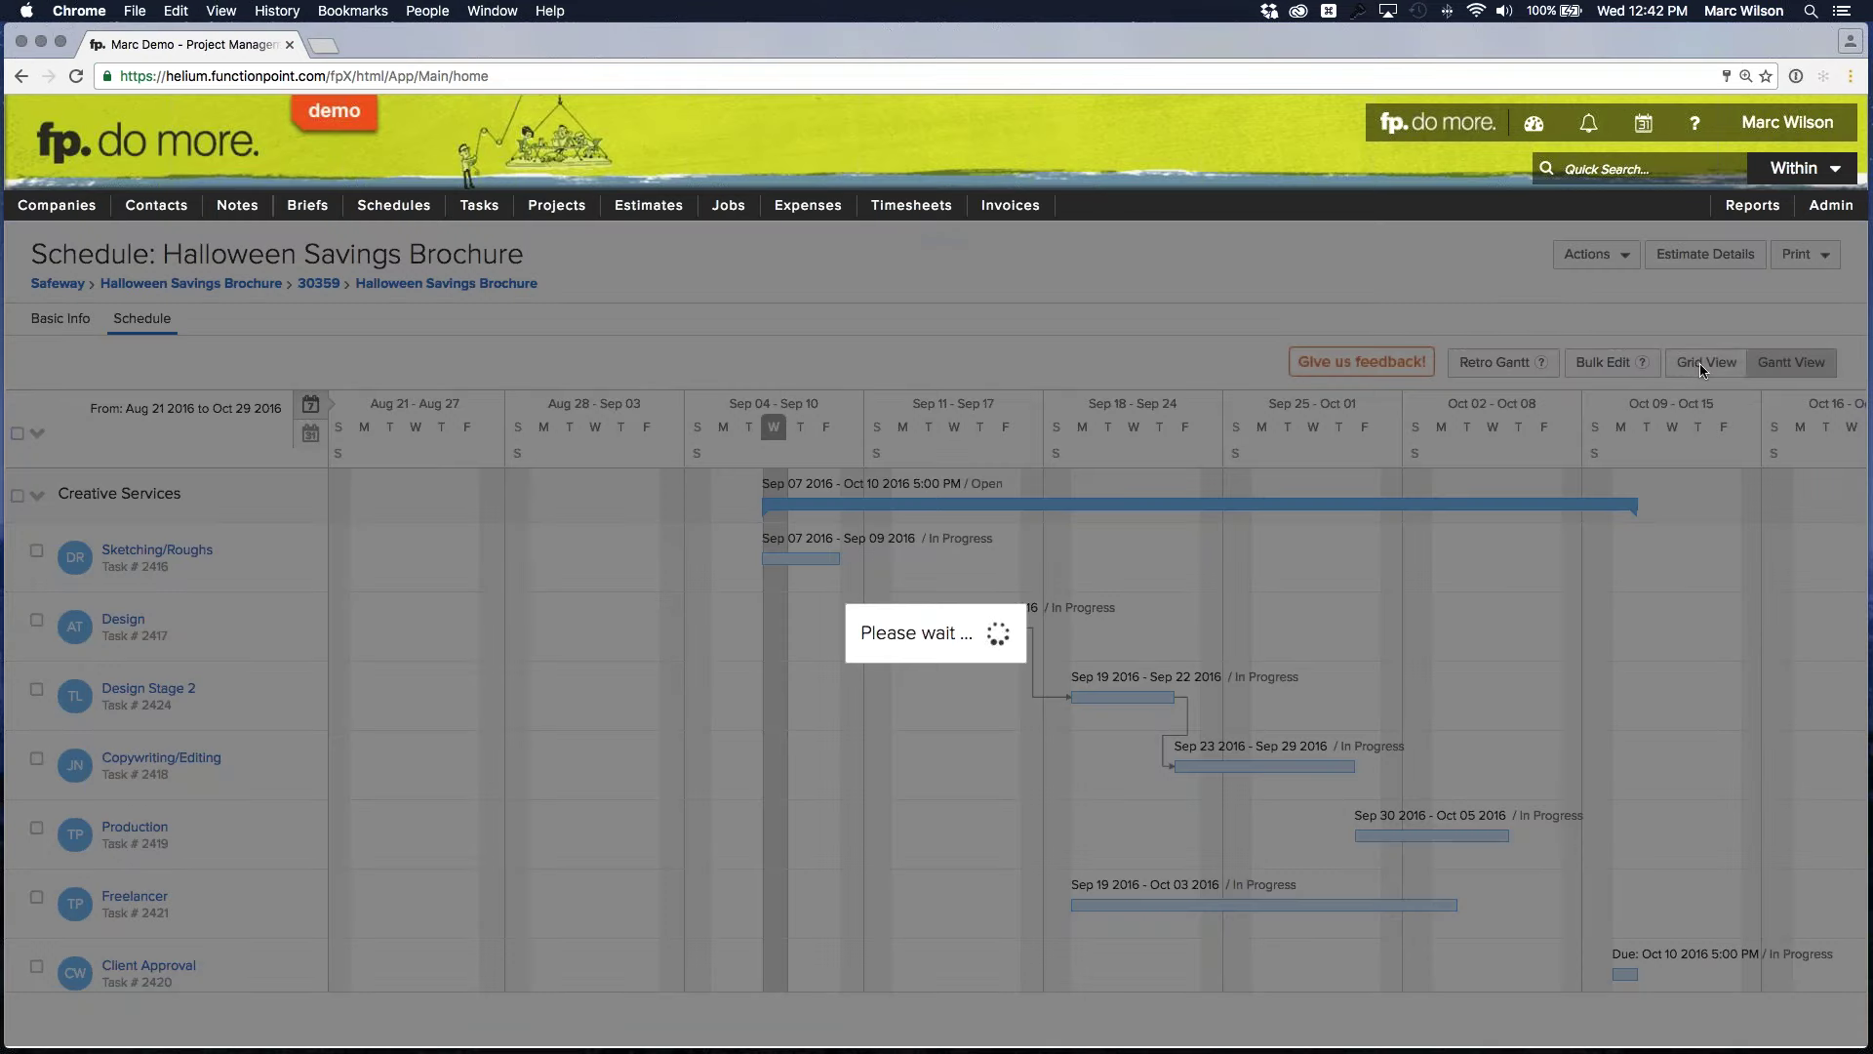
left_click(1797, 365)
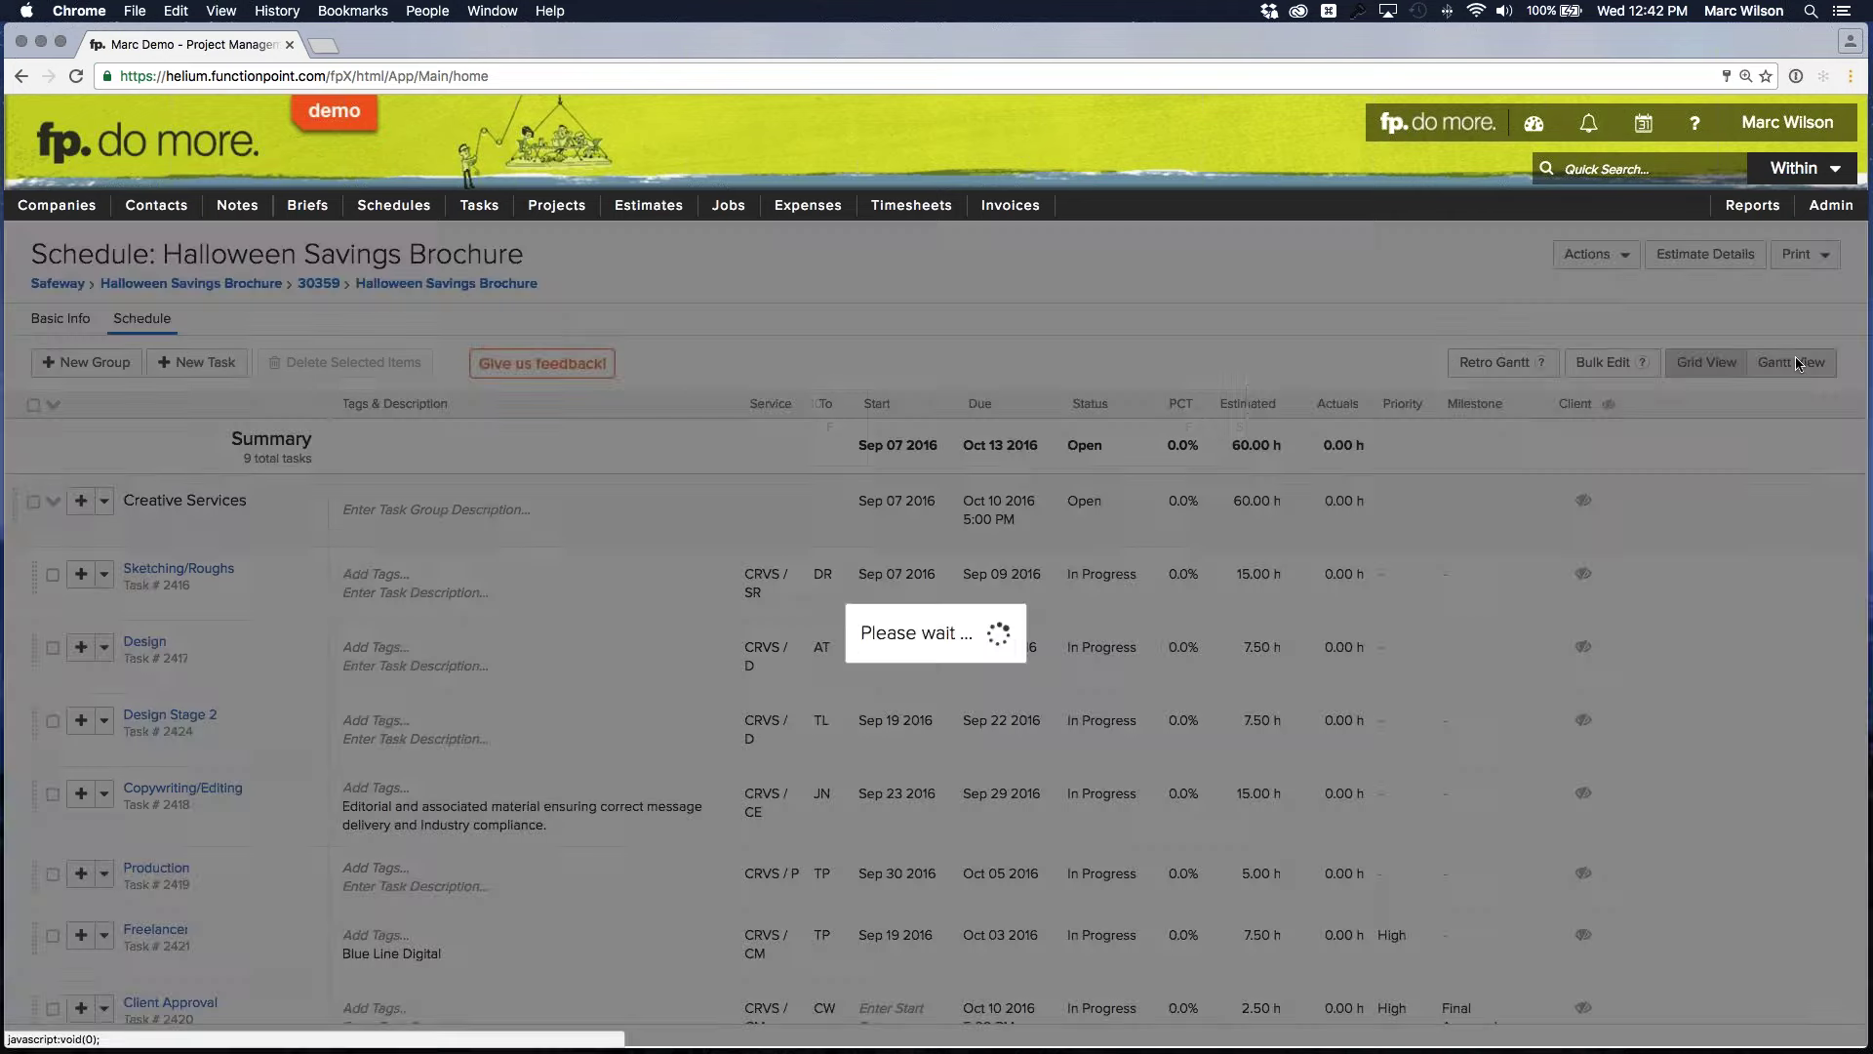
scroll(1030, 547, "down", 2)
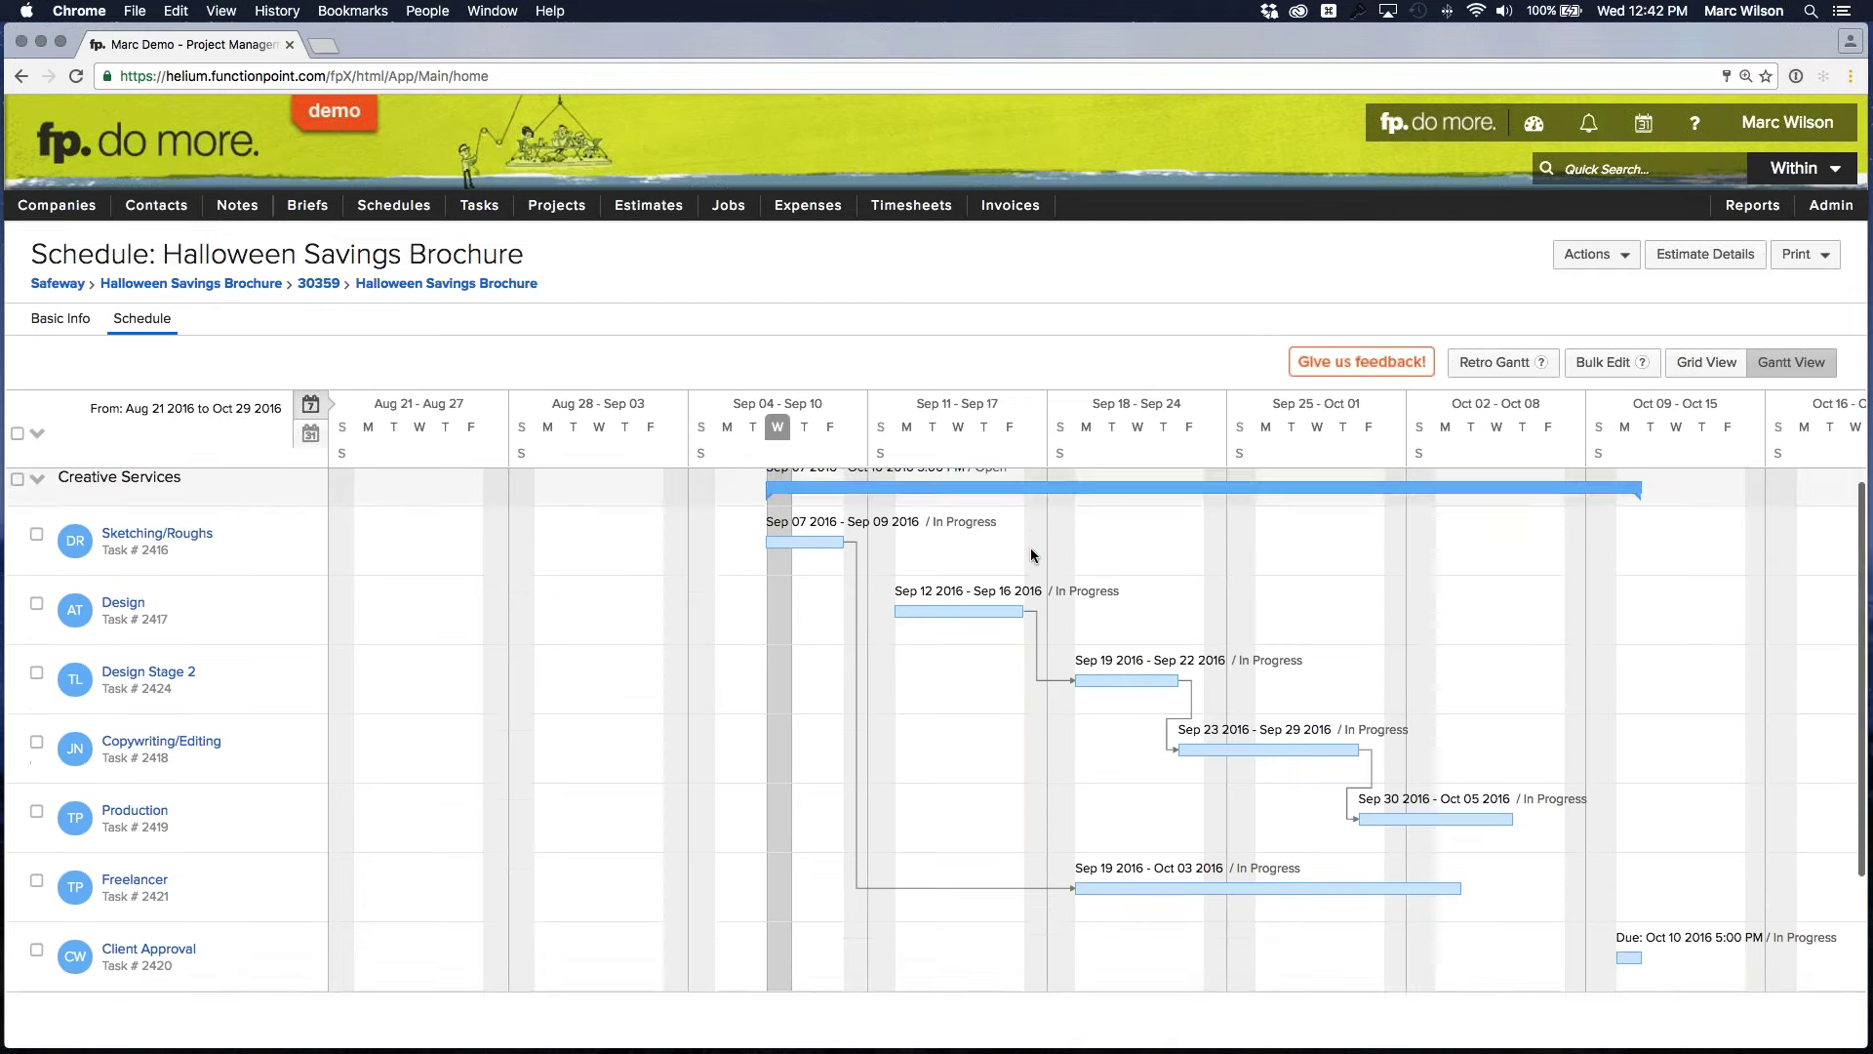
mouse_move(974, 595)
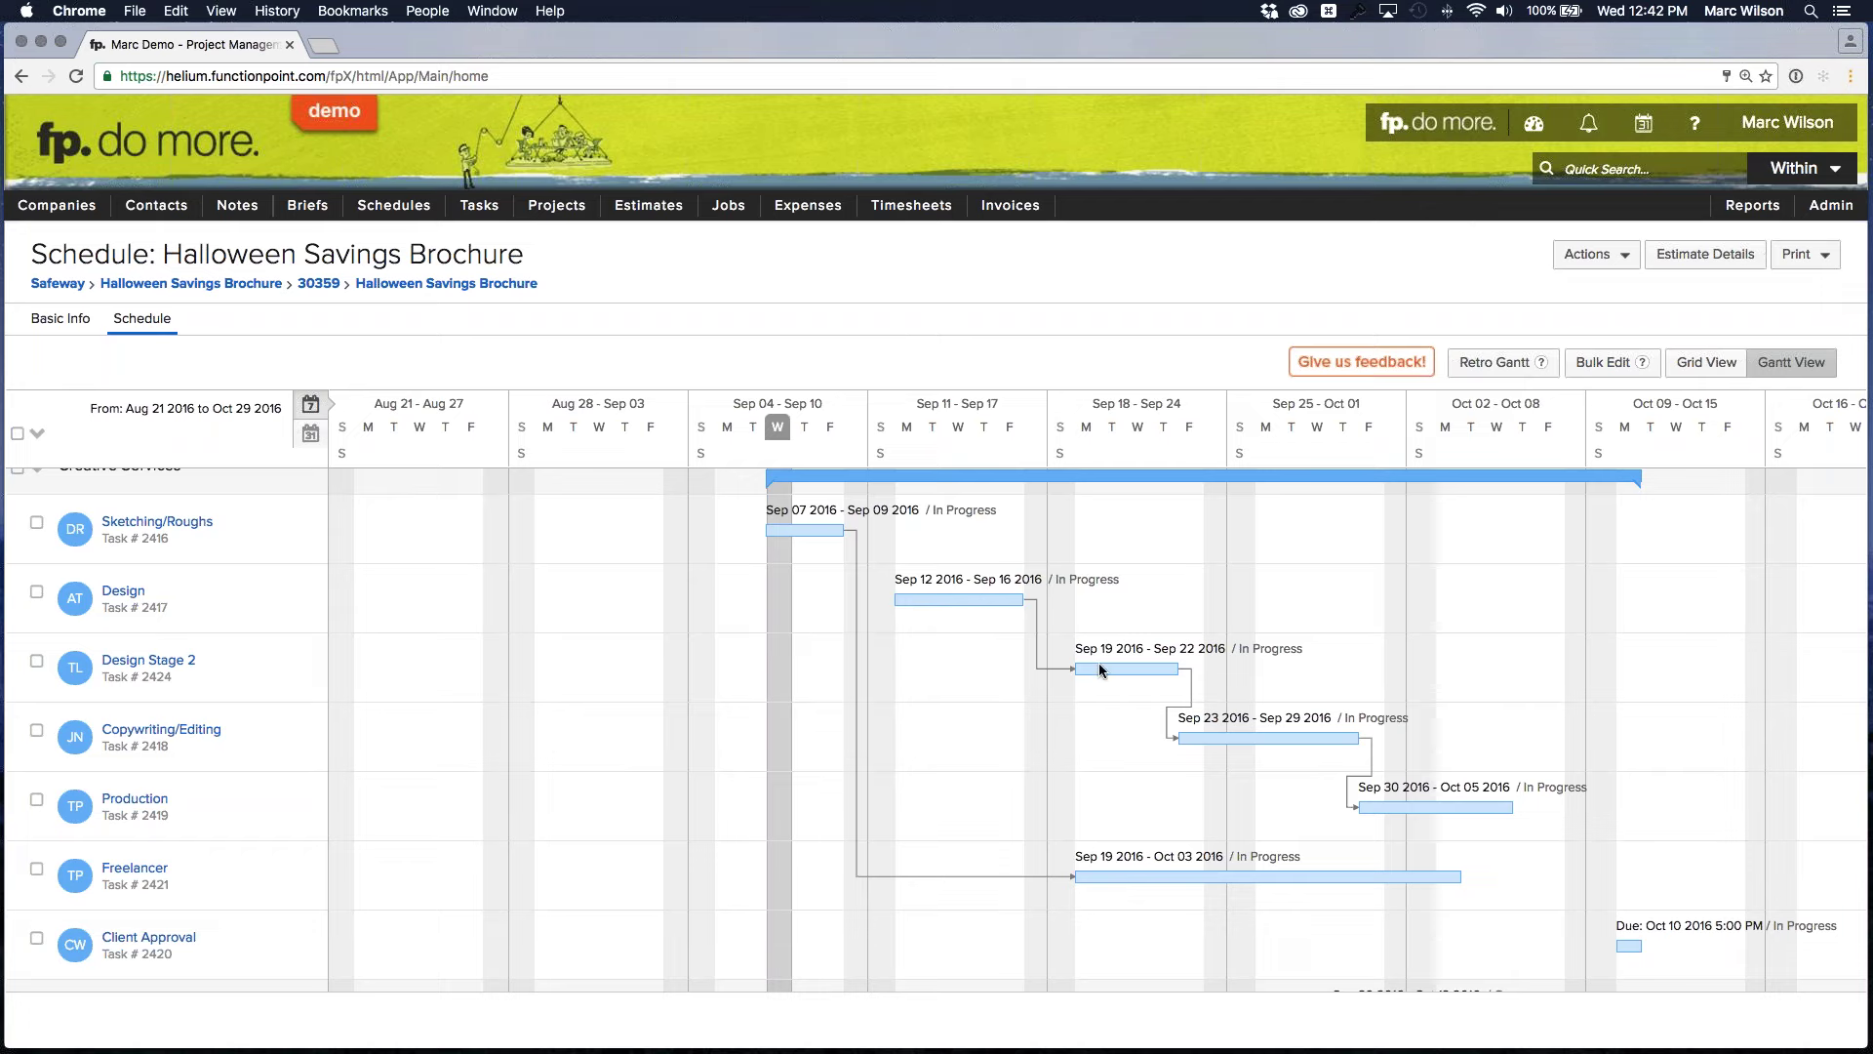
scroll(1109, 664, "down", 1)
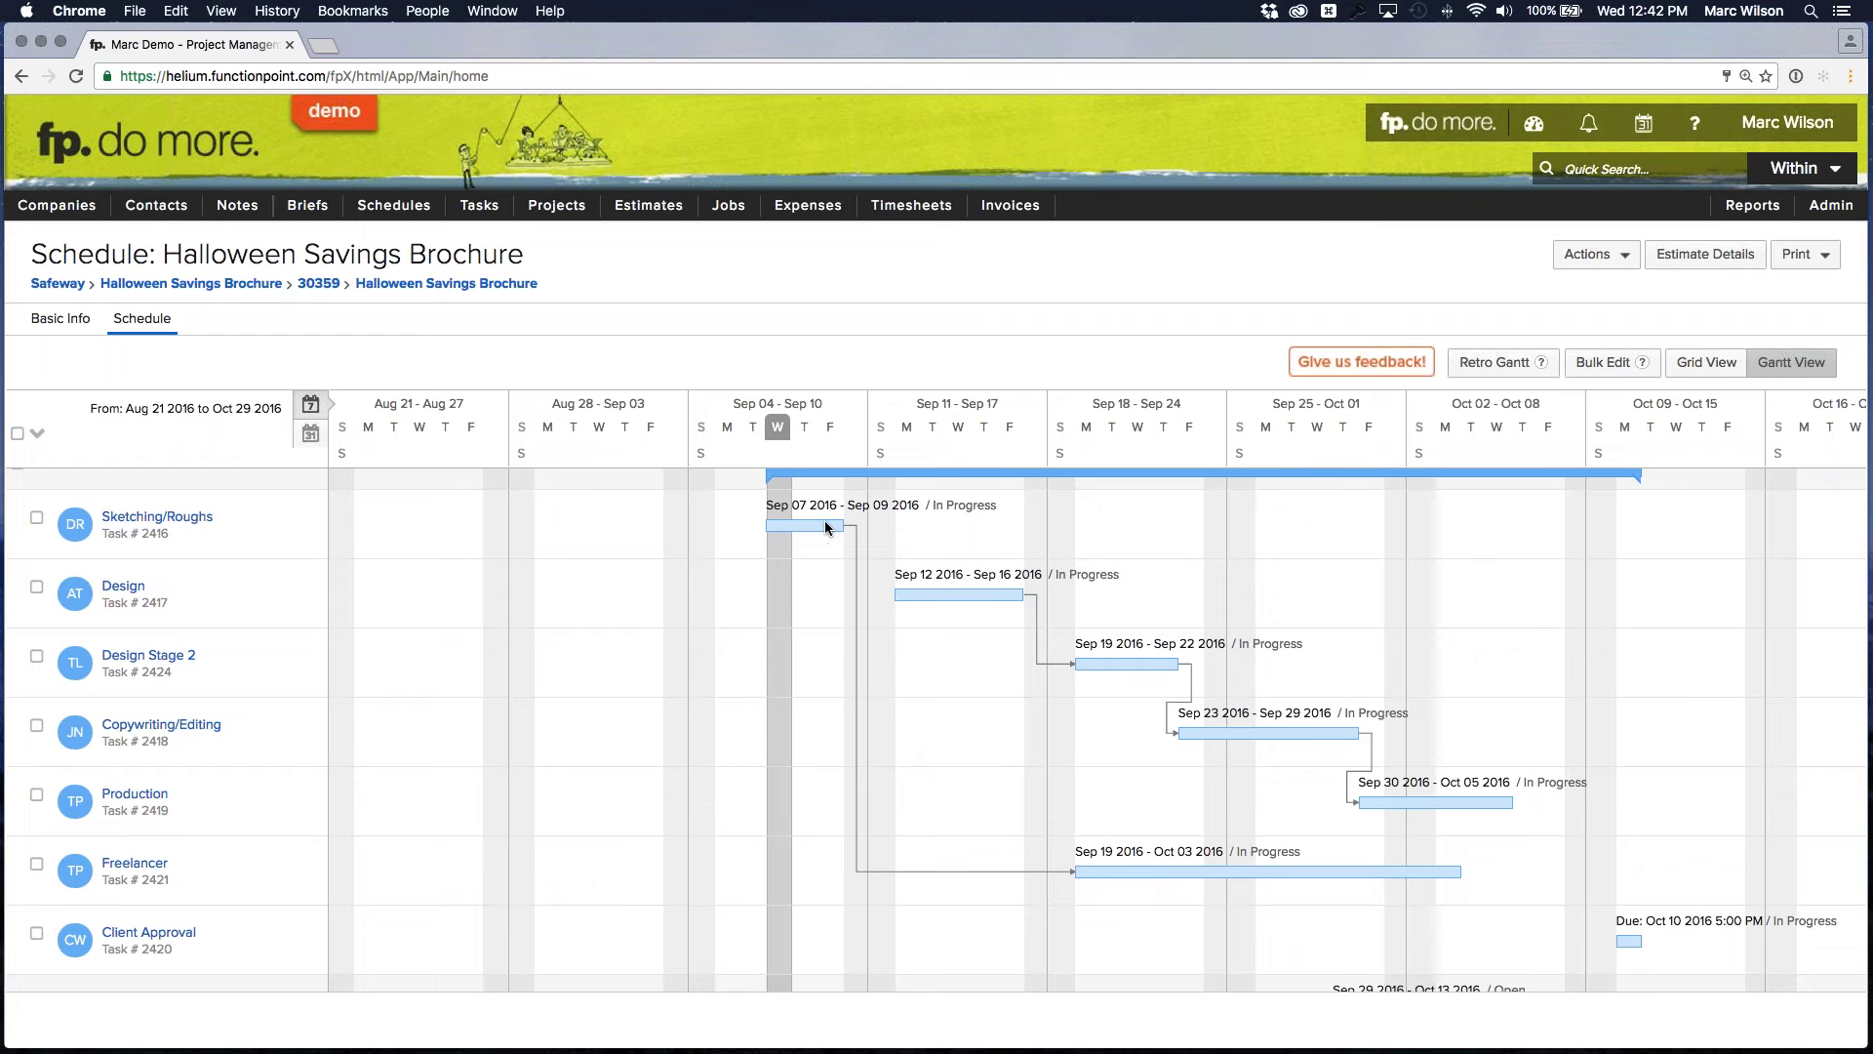
mouse_move(1095, 861)
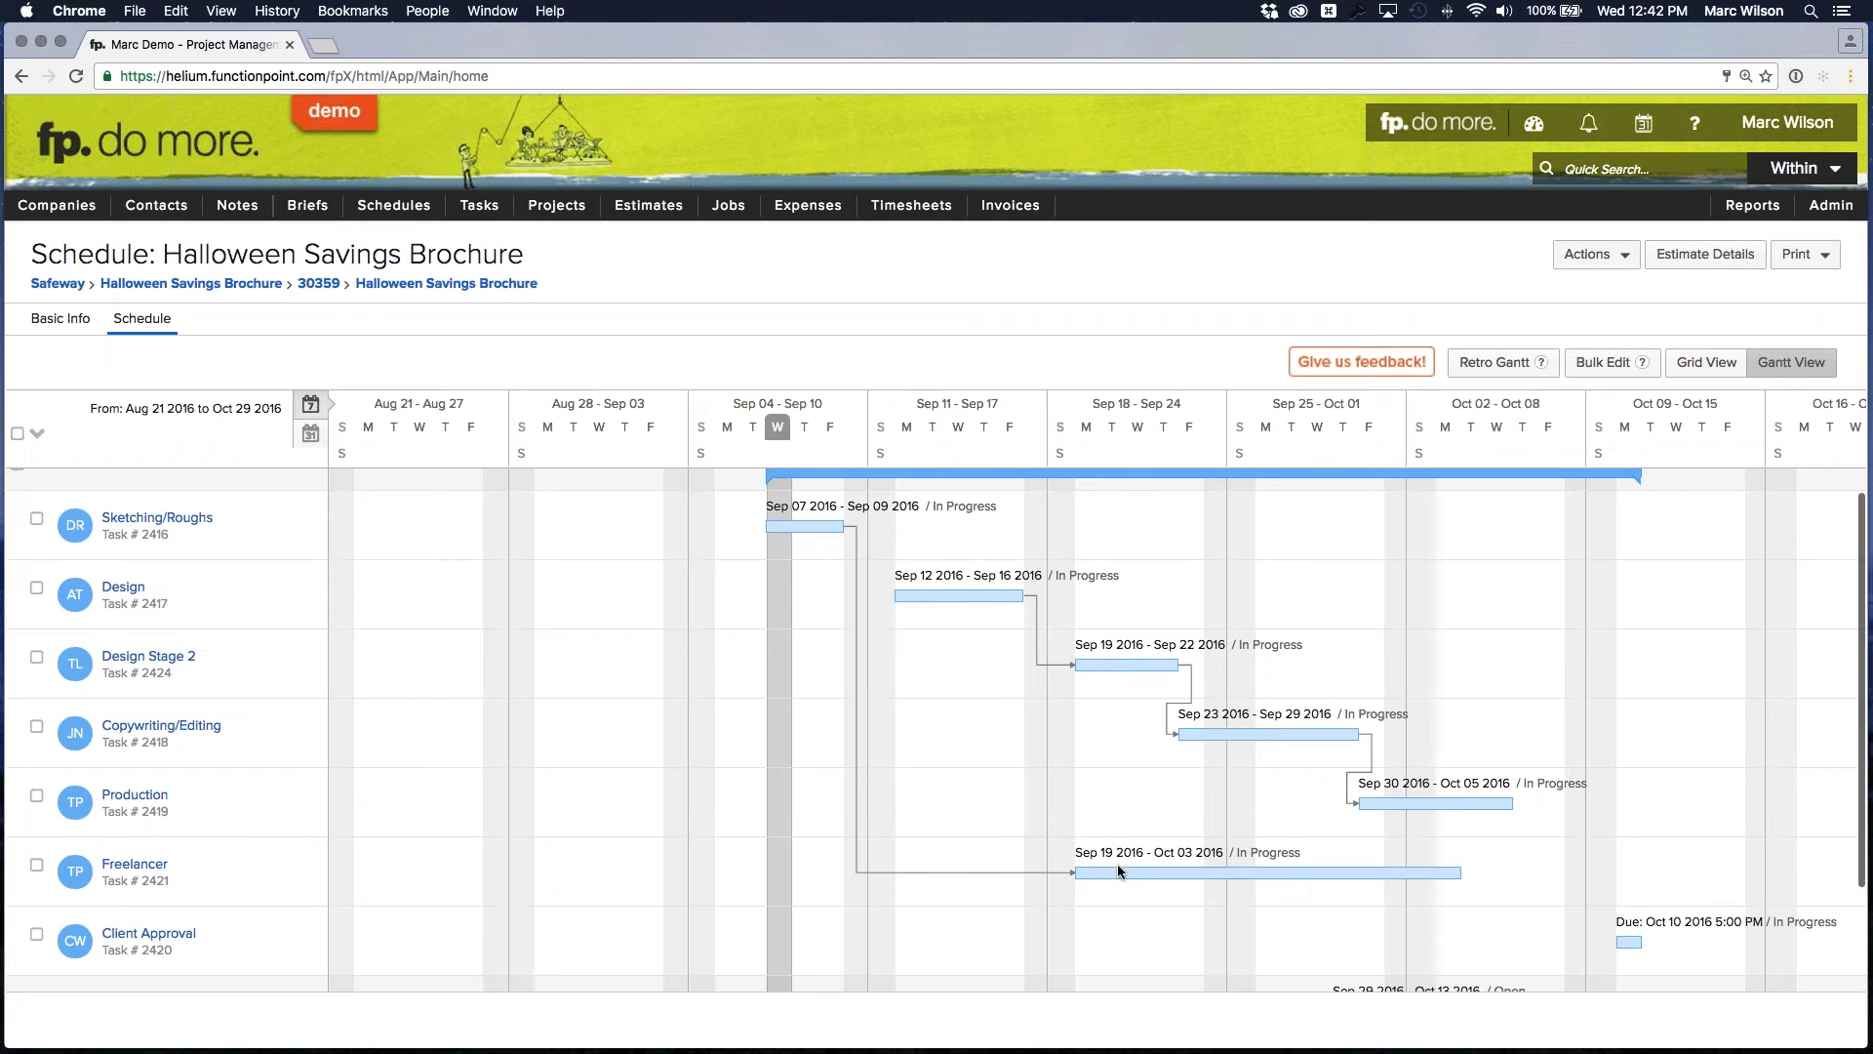
scroll(1038, 708, "up", 1)
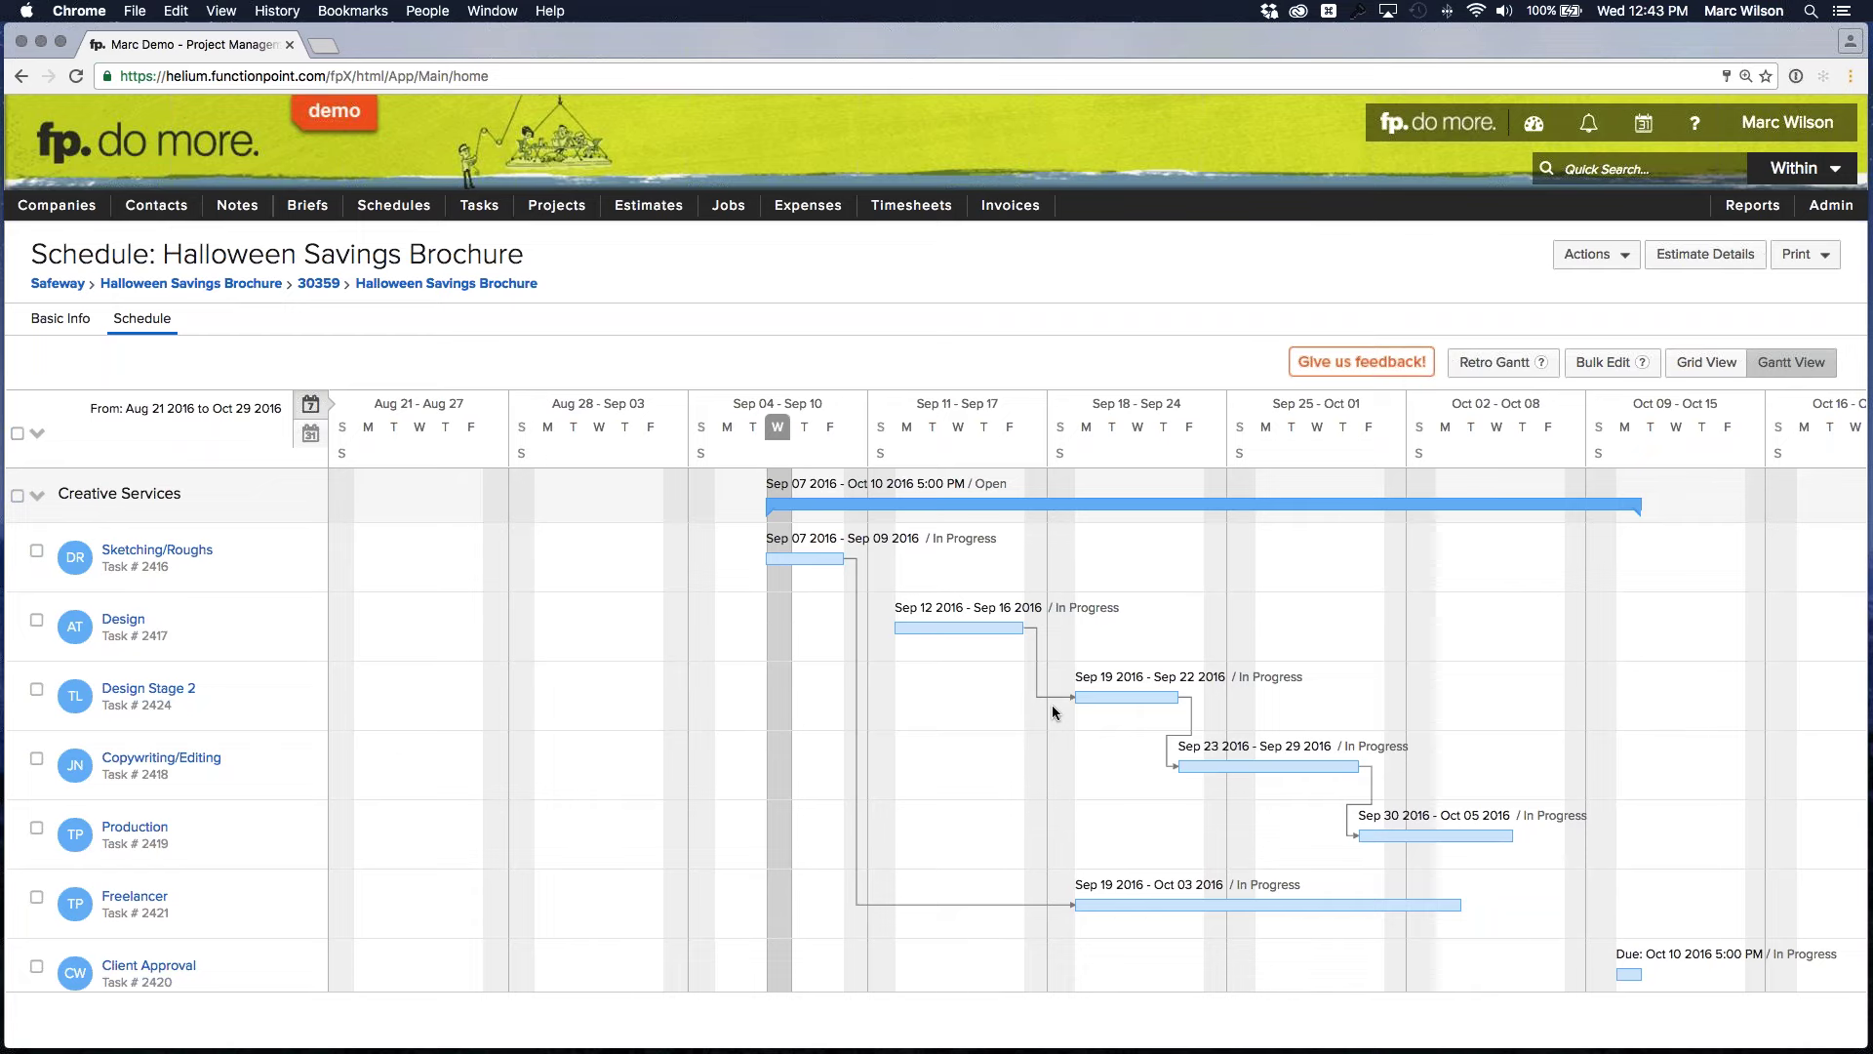
scroll(1034, 683, "down", 1)
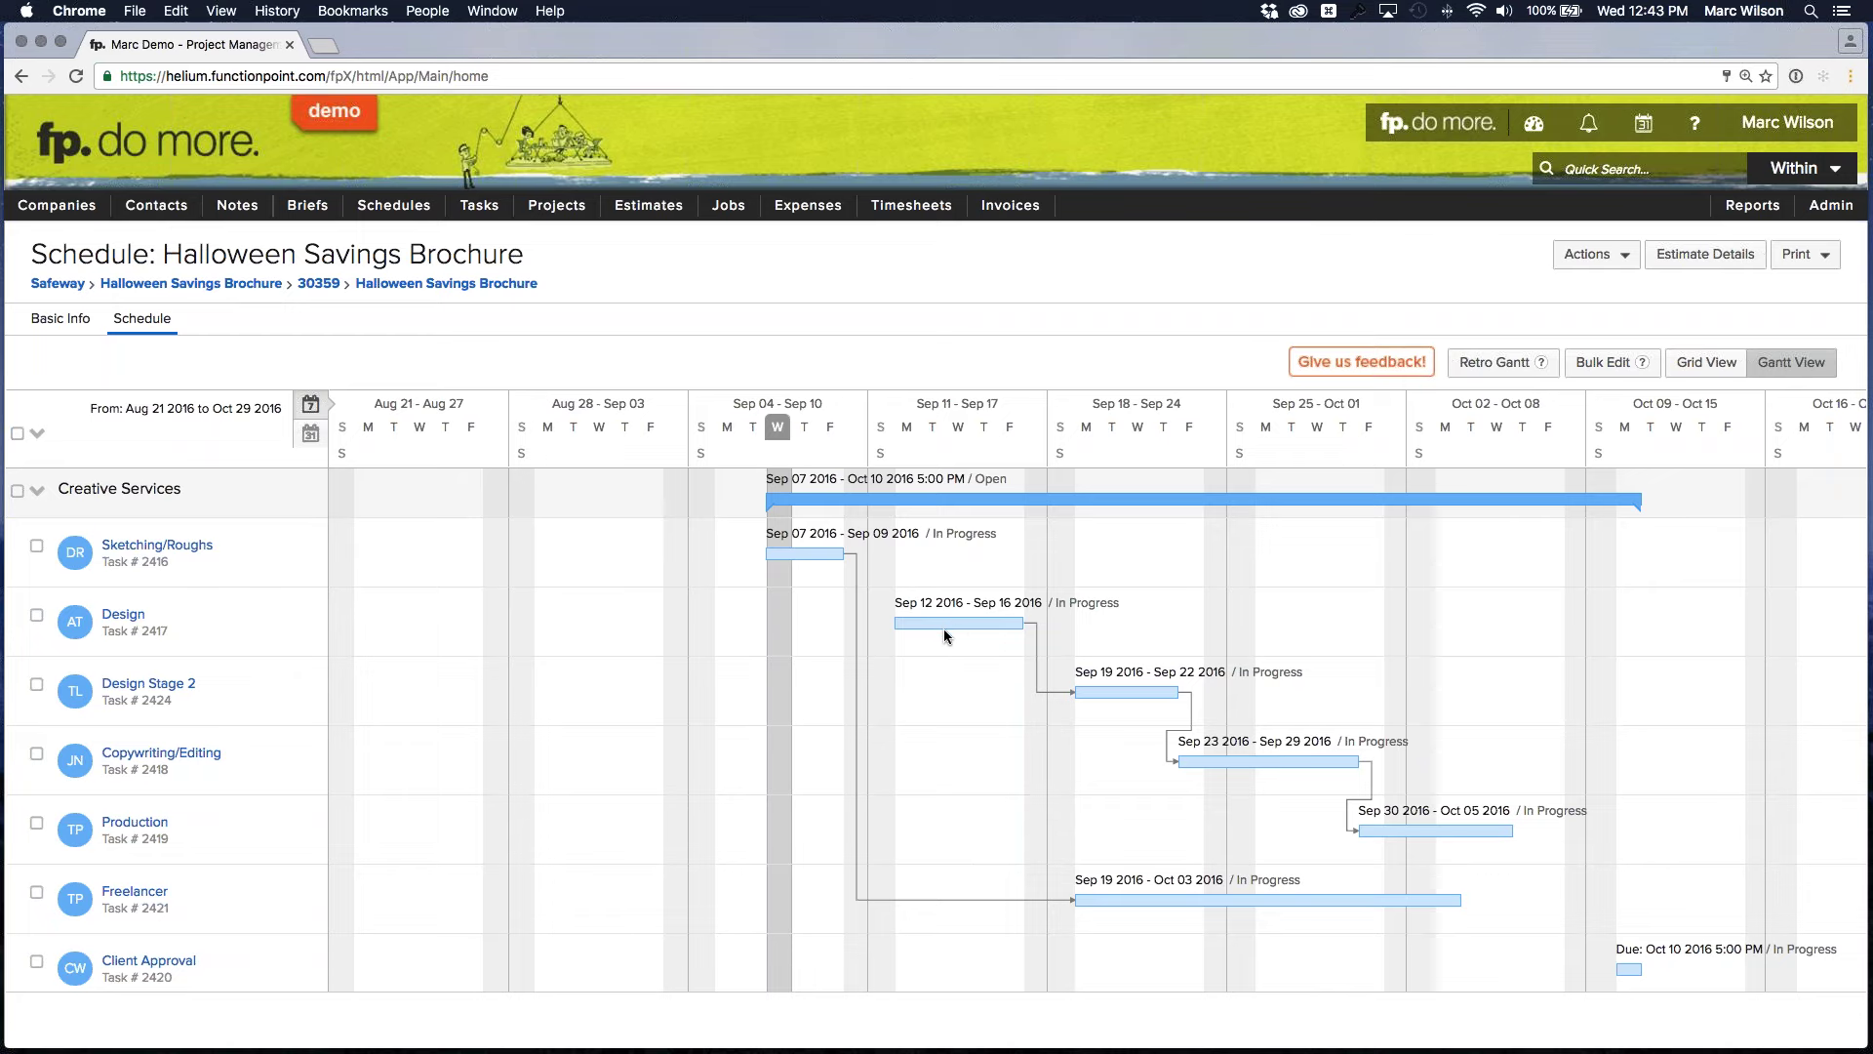
scroll(956, 620, "down", 4)
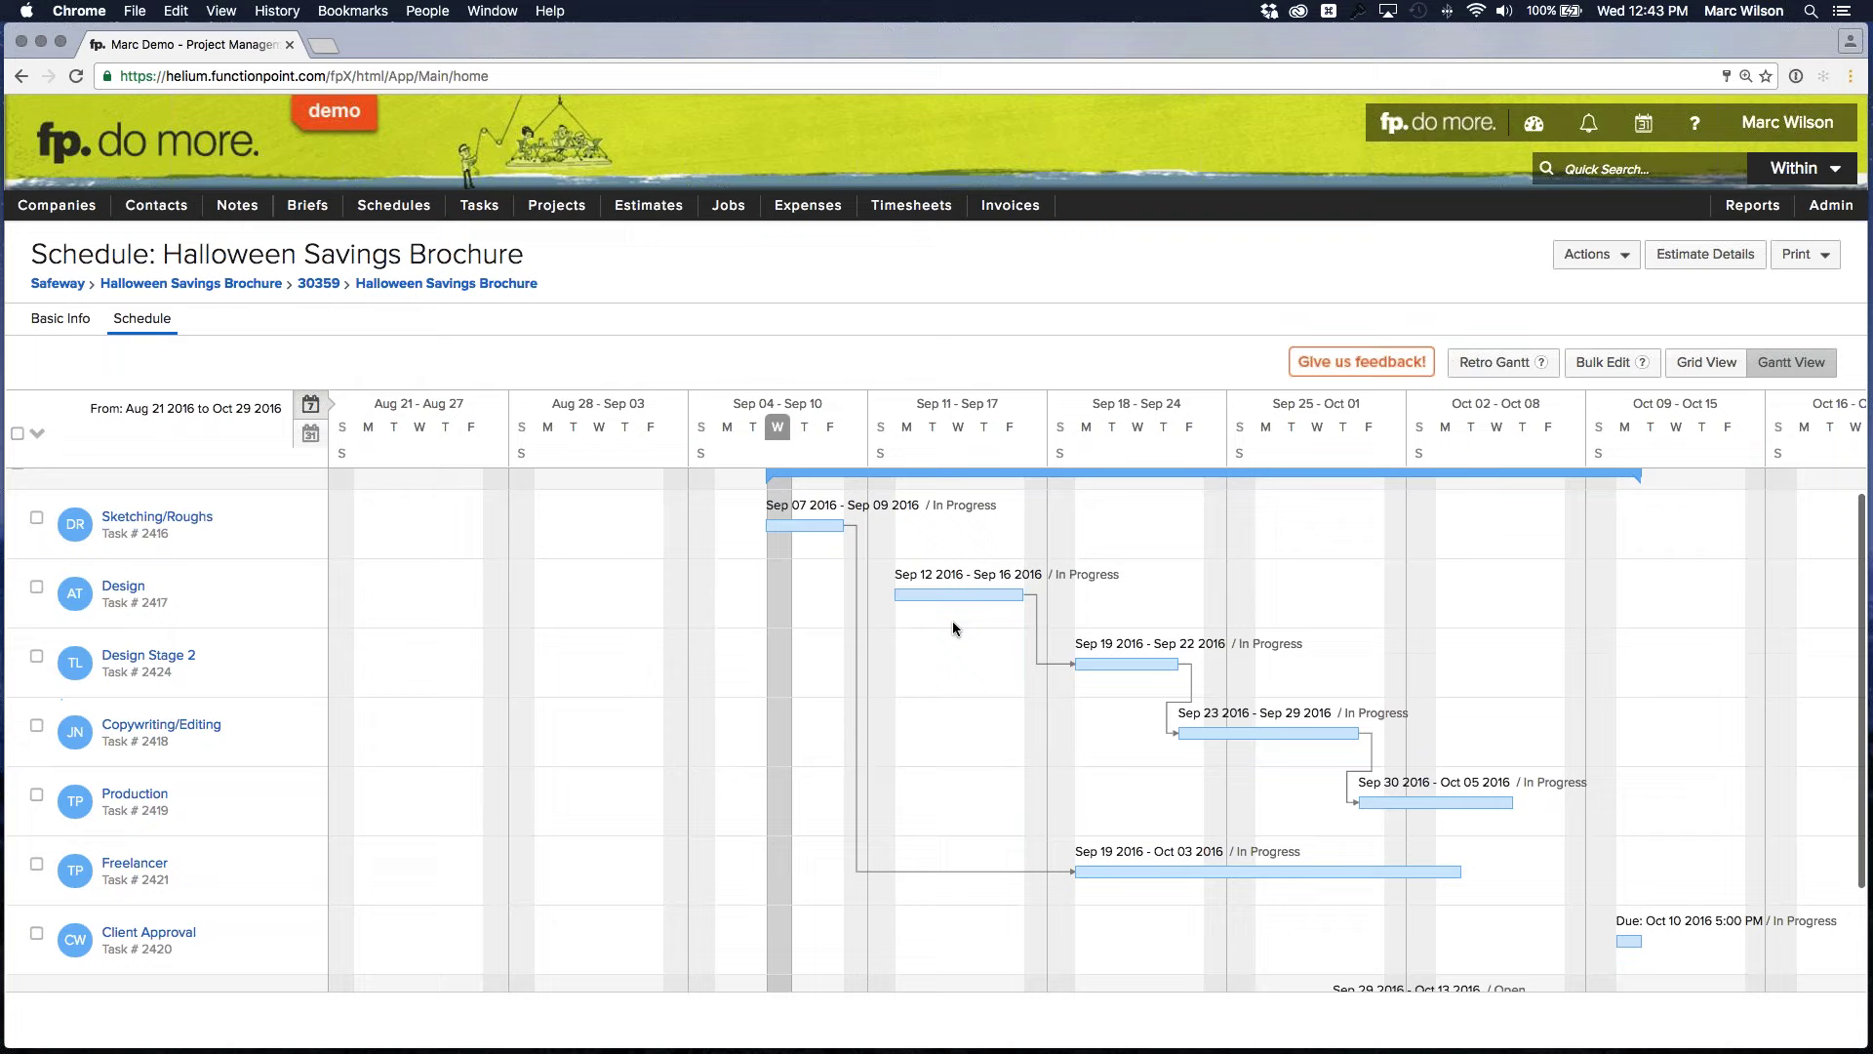
scroll(956, 624, "down", 1)
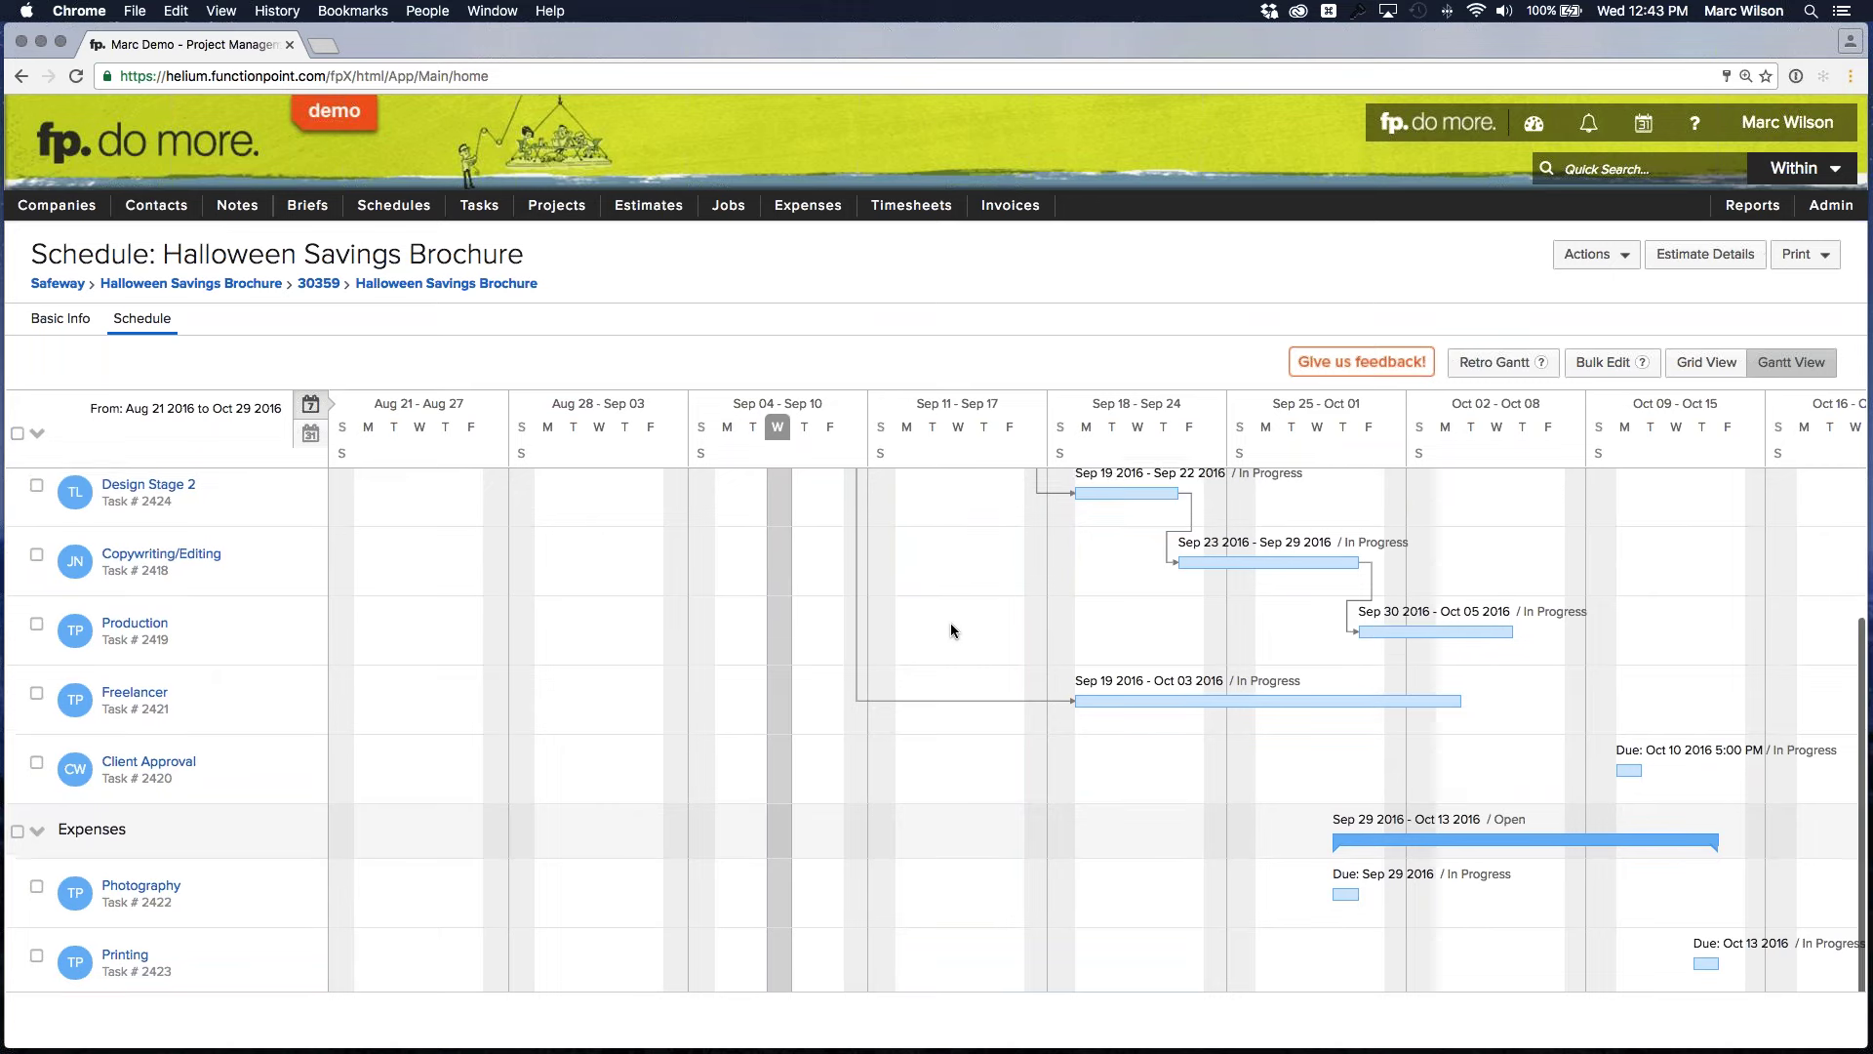
scroll(950, 630, "up", 5)
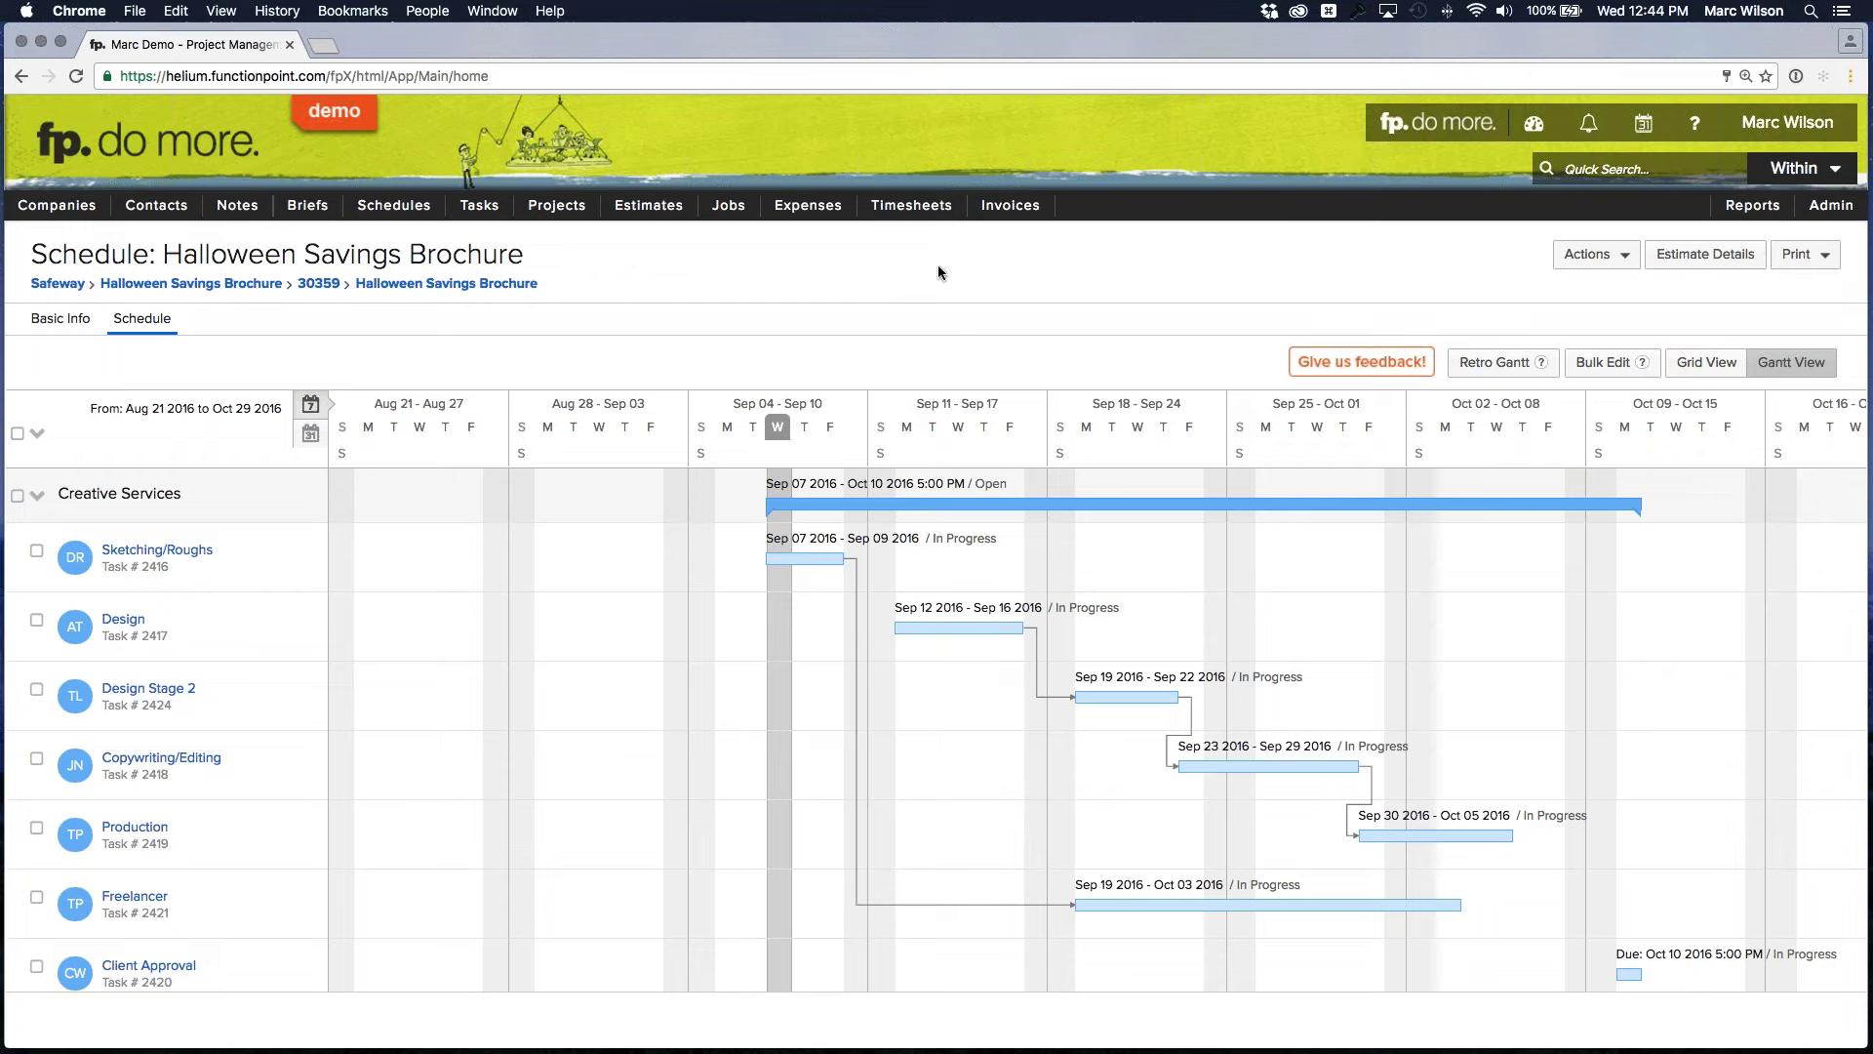
left_click(1496, 364)
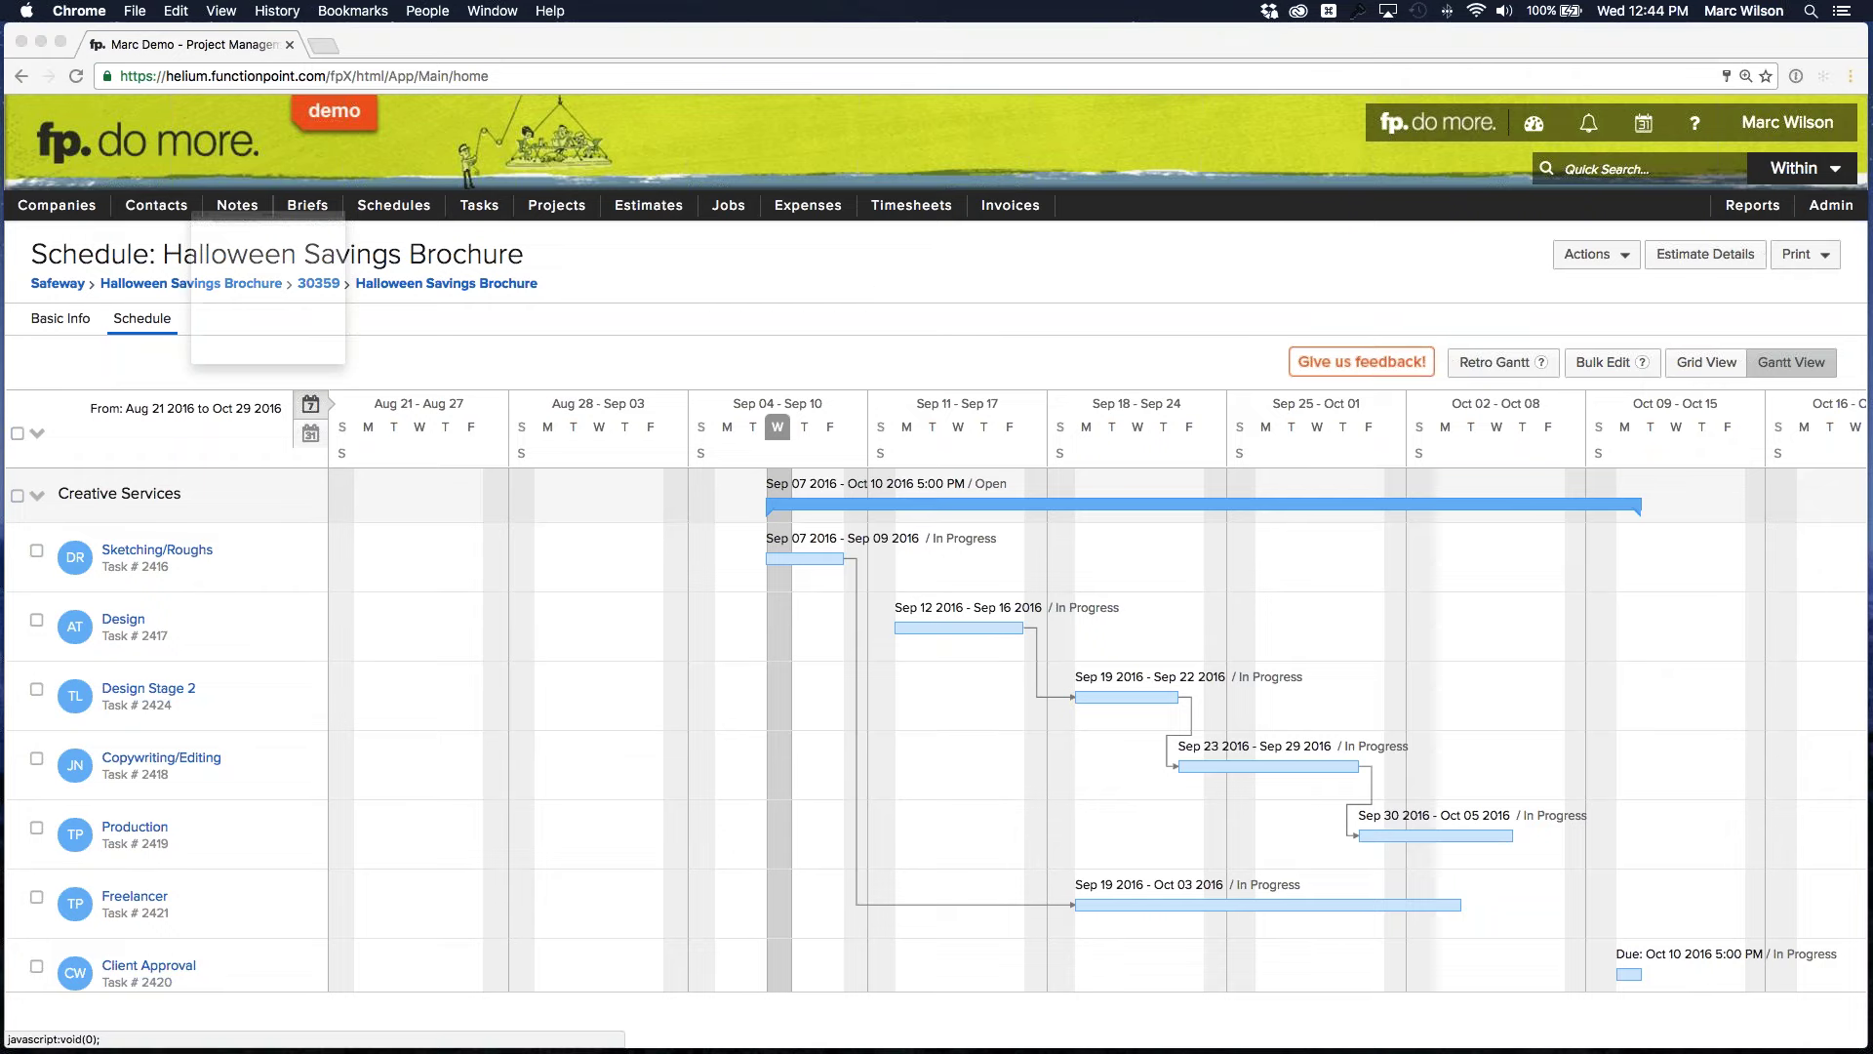
left_click_drag(1027, 442, 1183, 507)
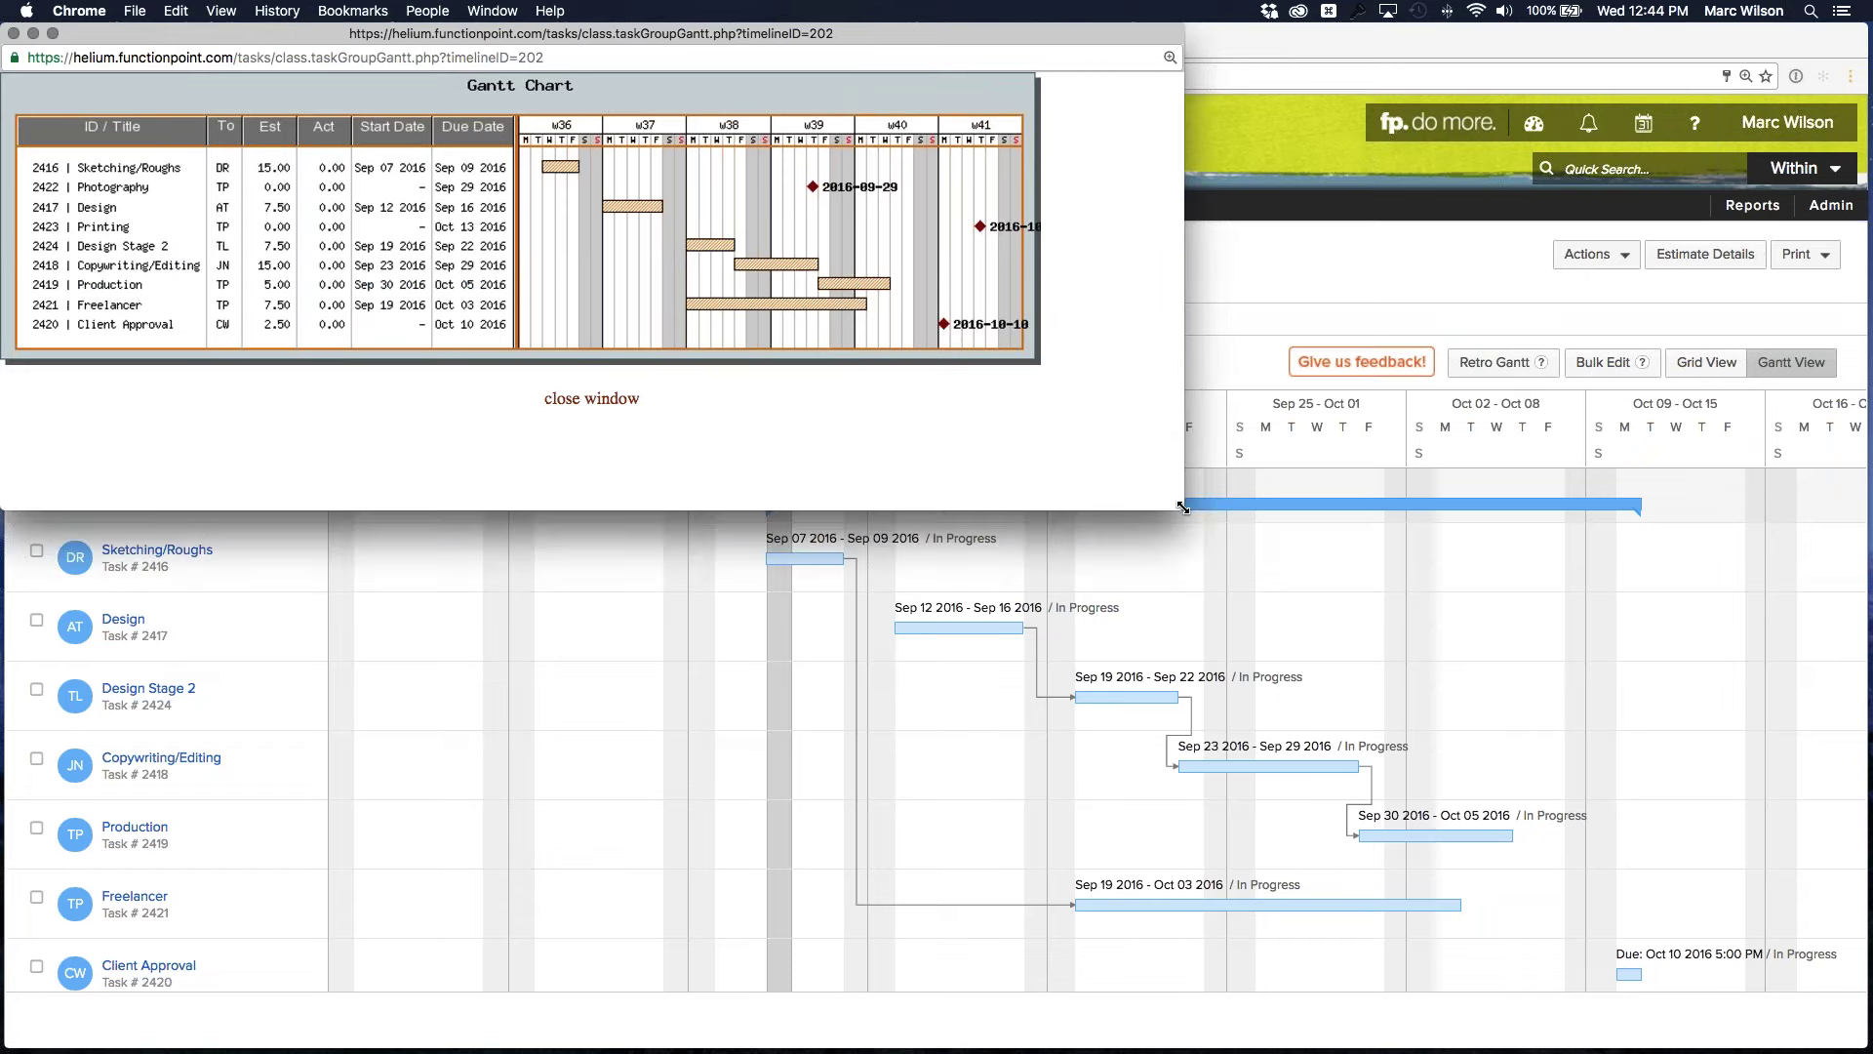
left_click(14, 34)
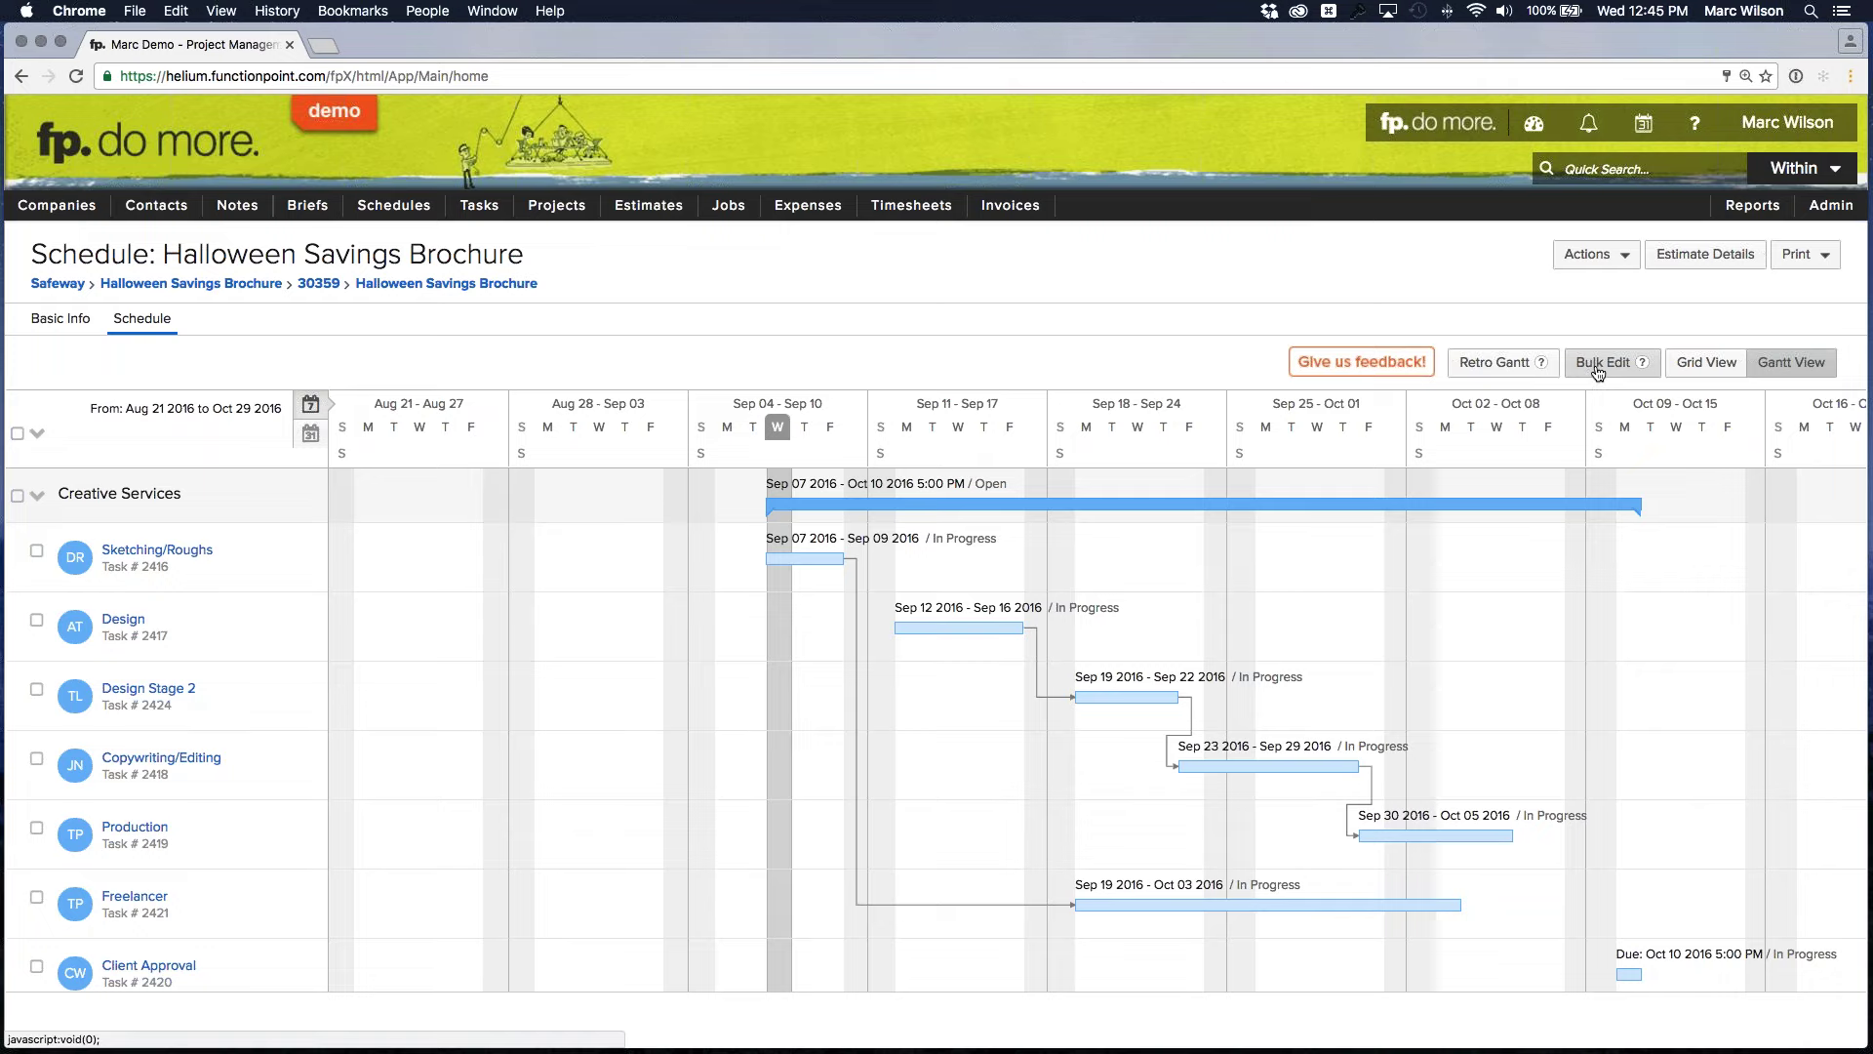
Switch to Grid View and scroll through the nine In Progress tasks, Sep 07 to Oct 13 2016
left_click(1697, 363)
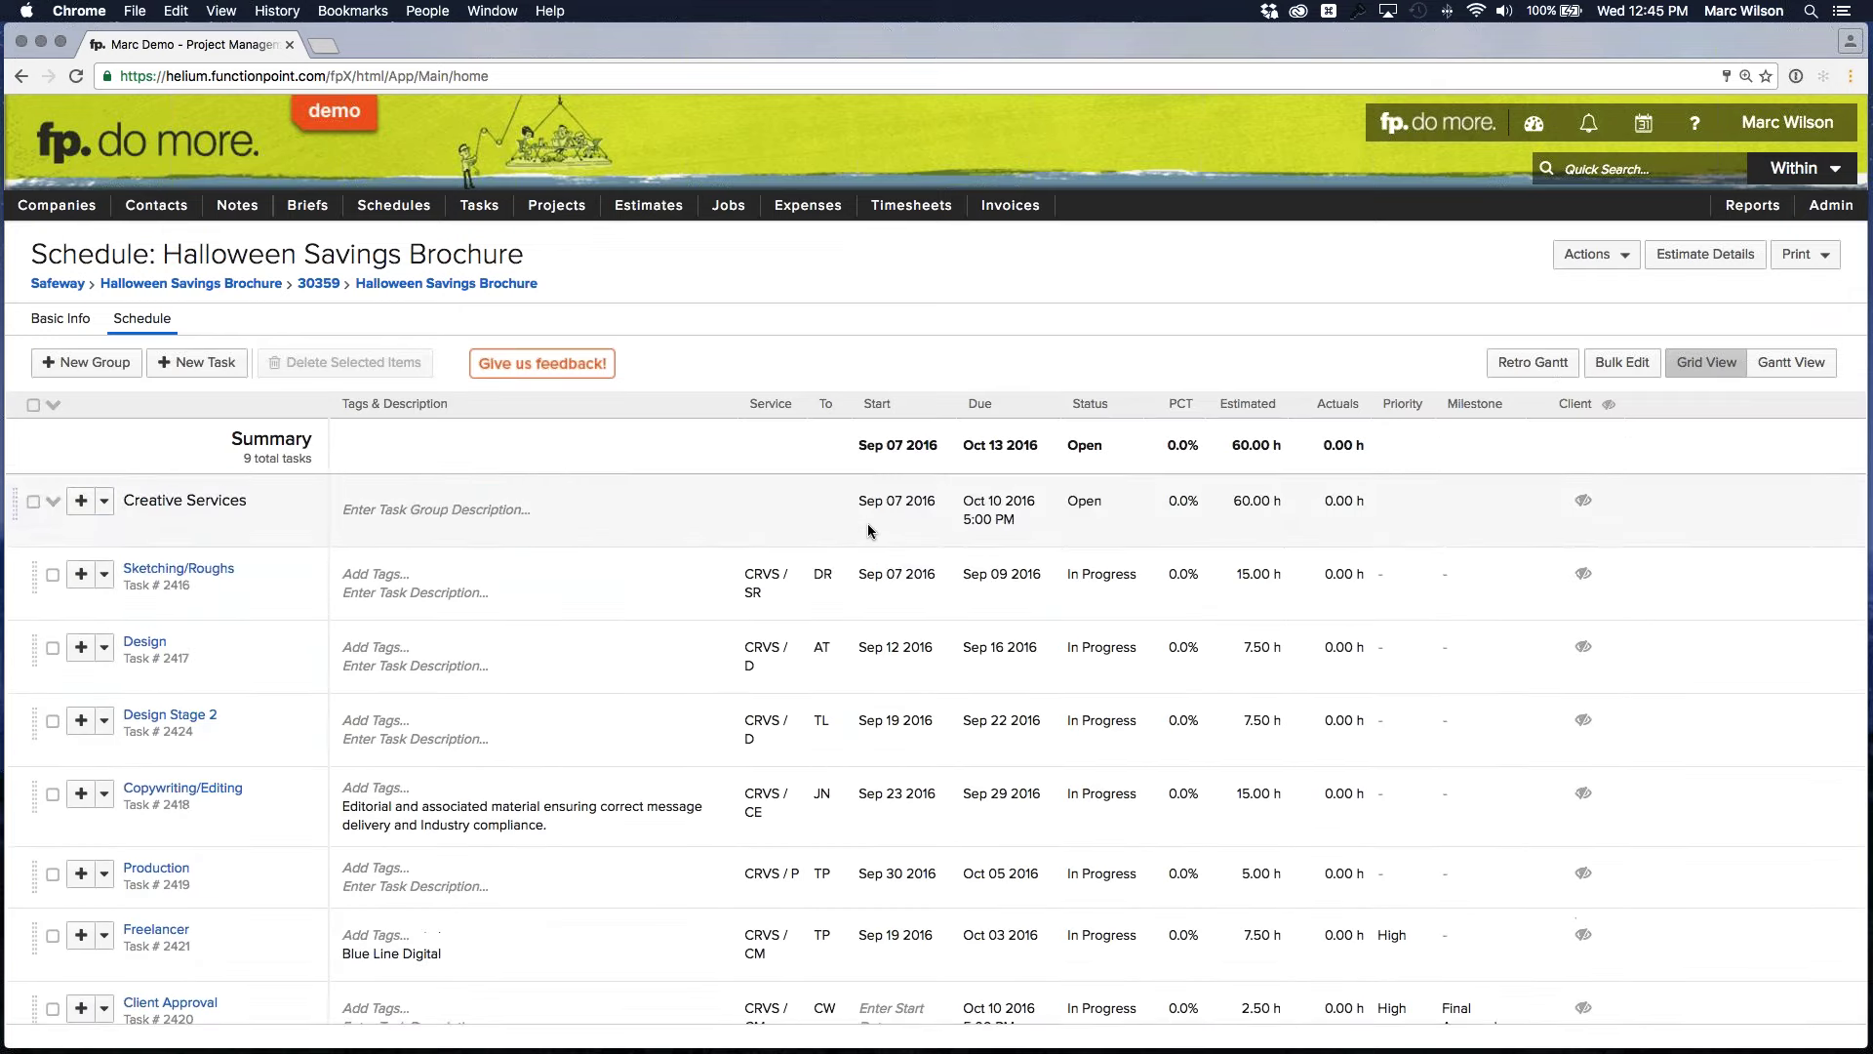
scroll(860, 576, "down", 2)
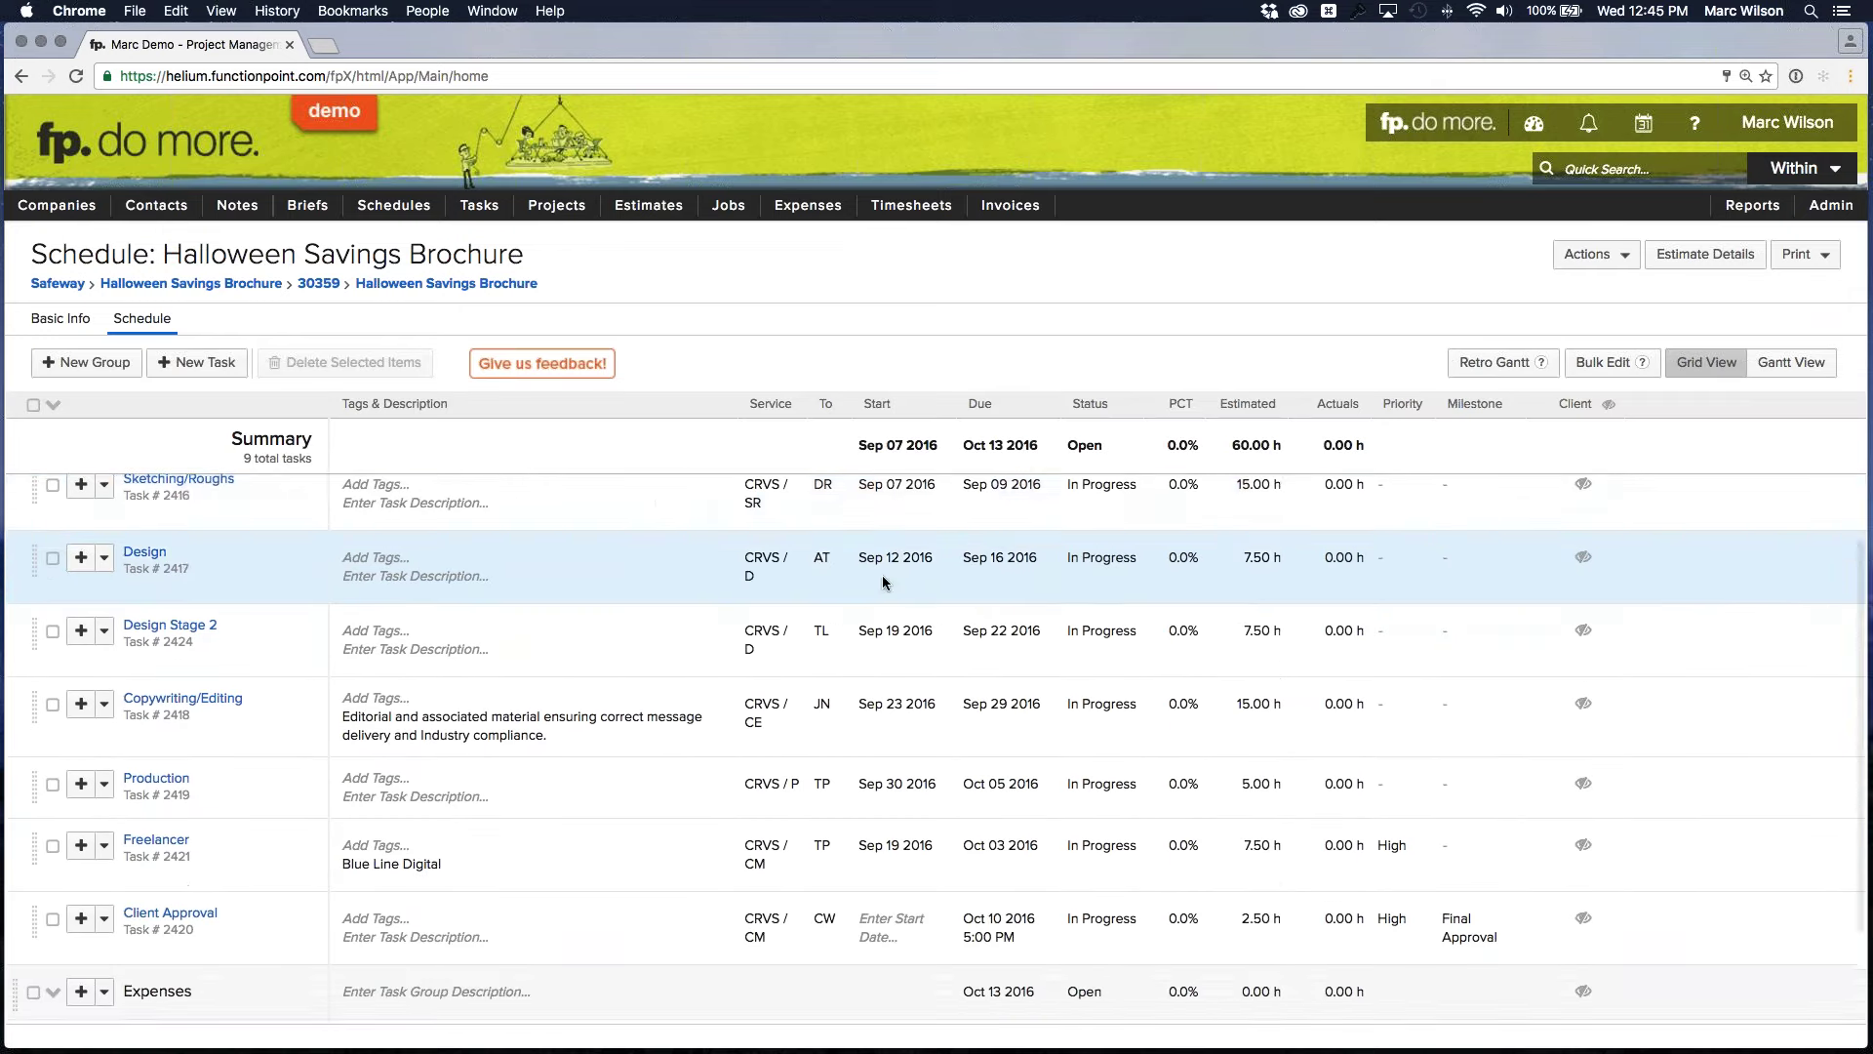
scroll(893, 571, "up", 1)
scroll(899, 583, "up", 1)
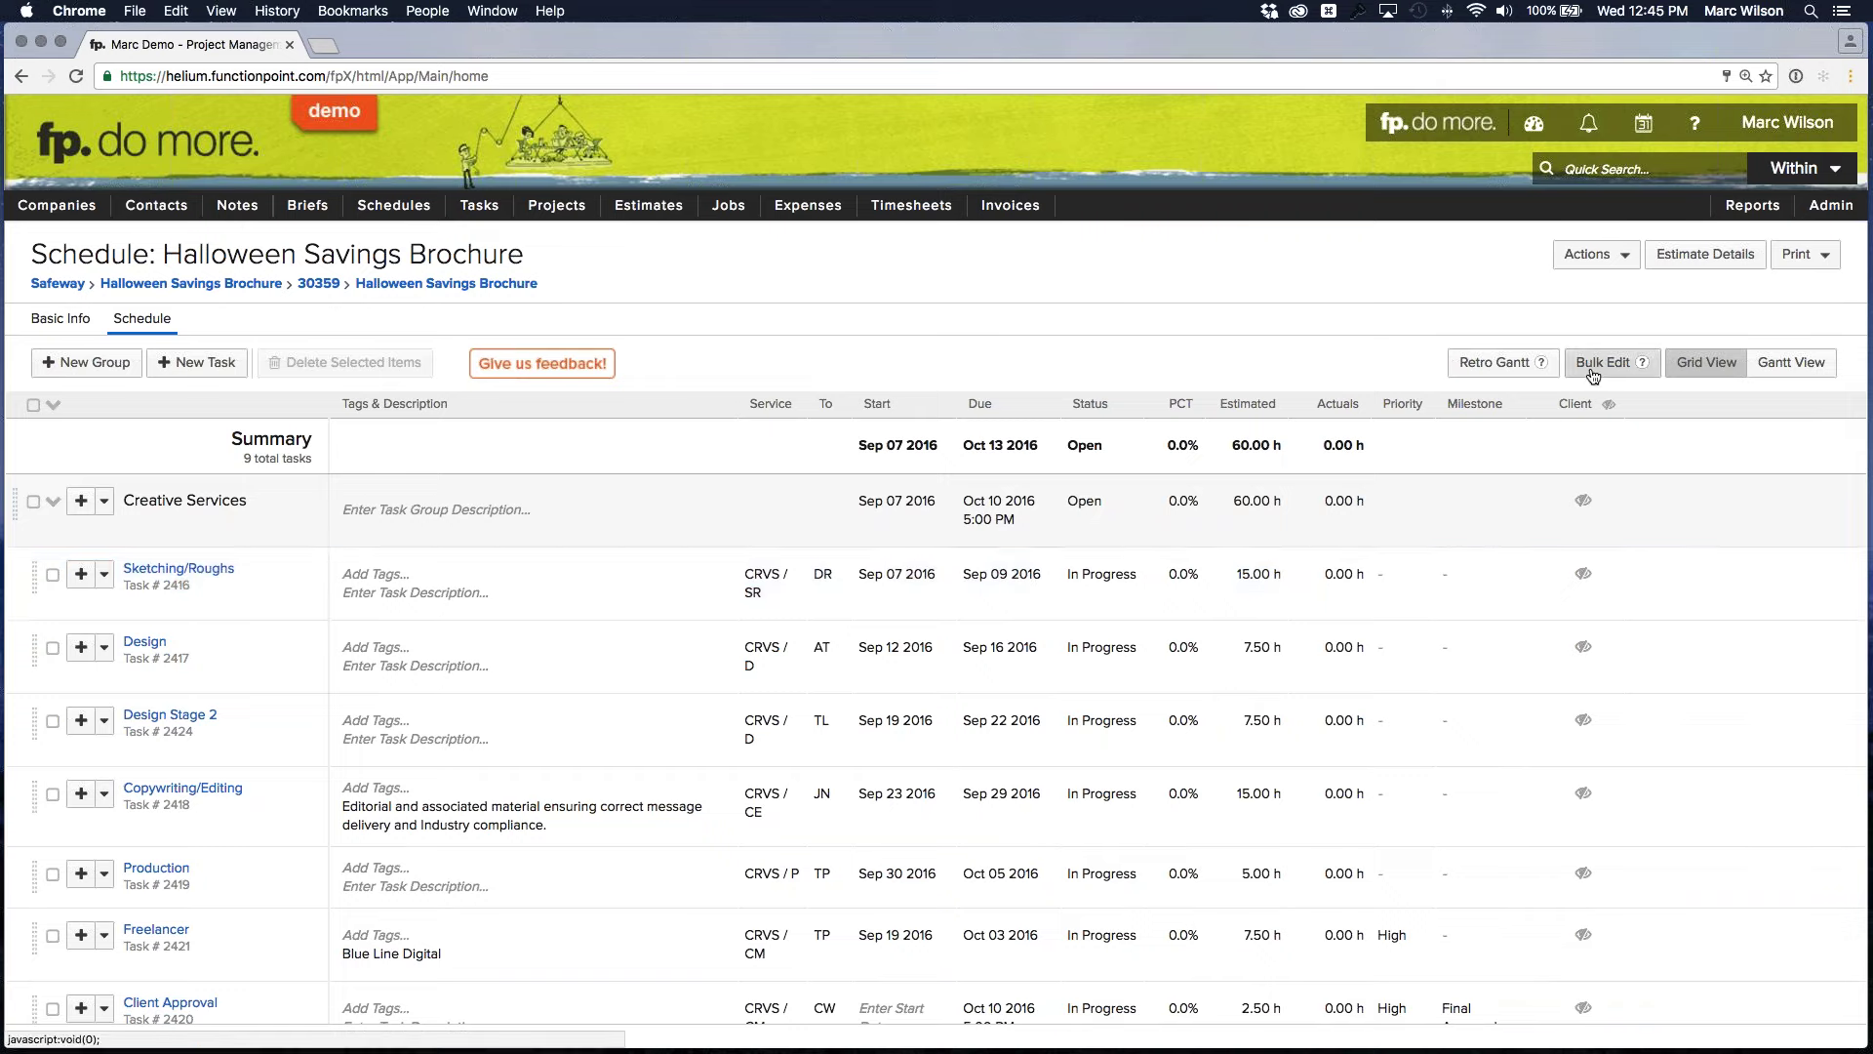
left_click(1608, 362)
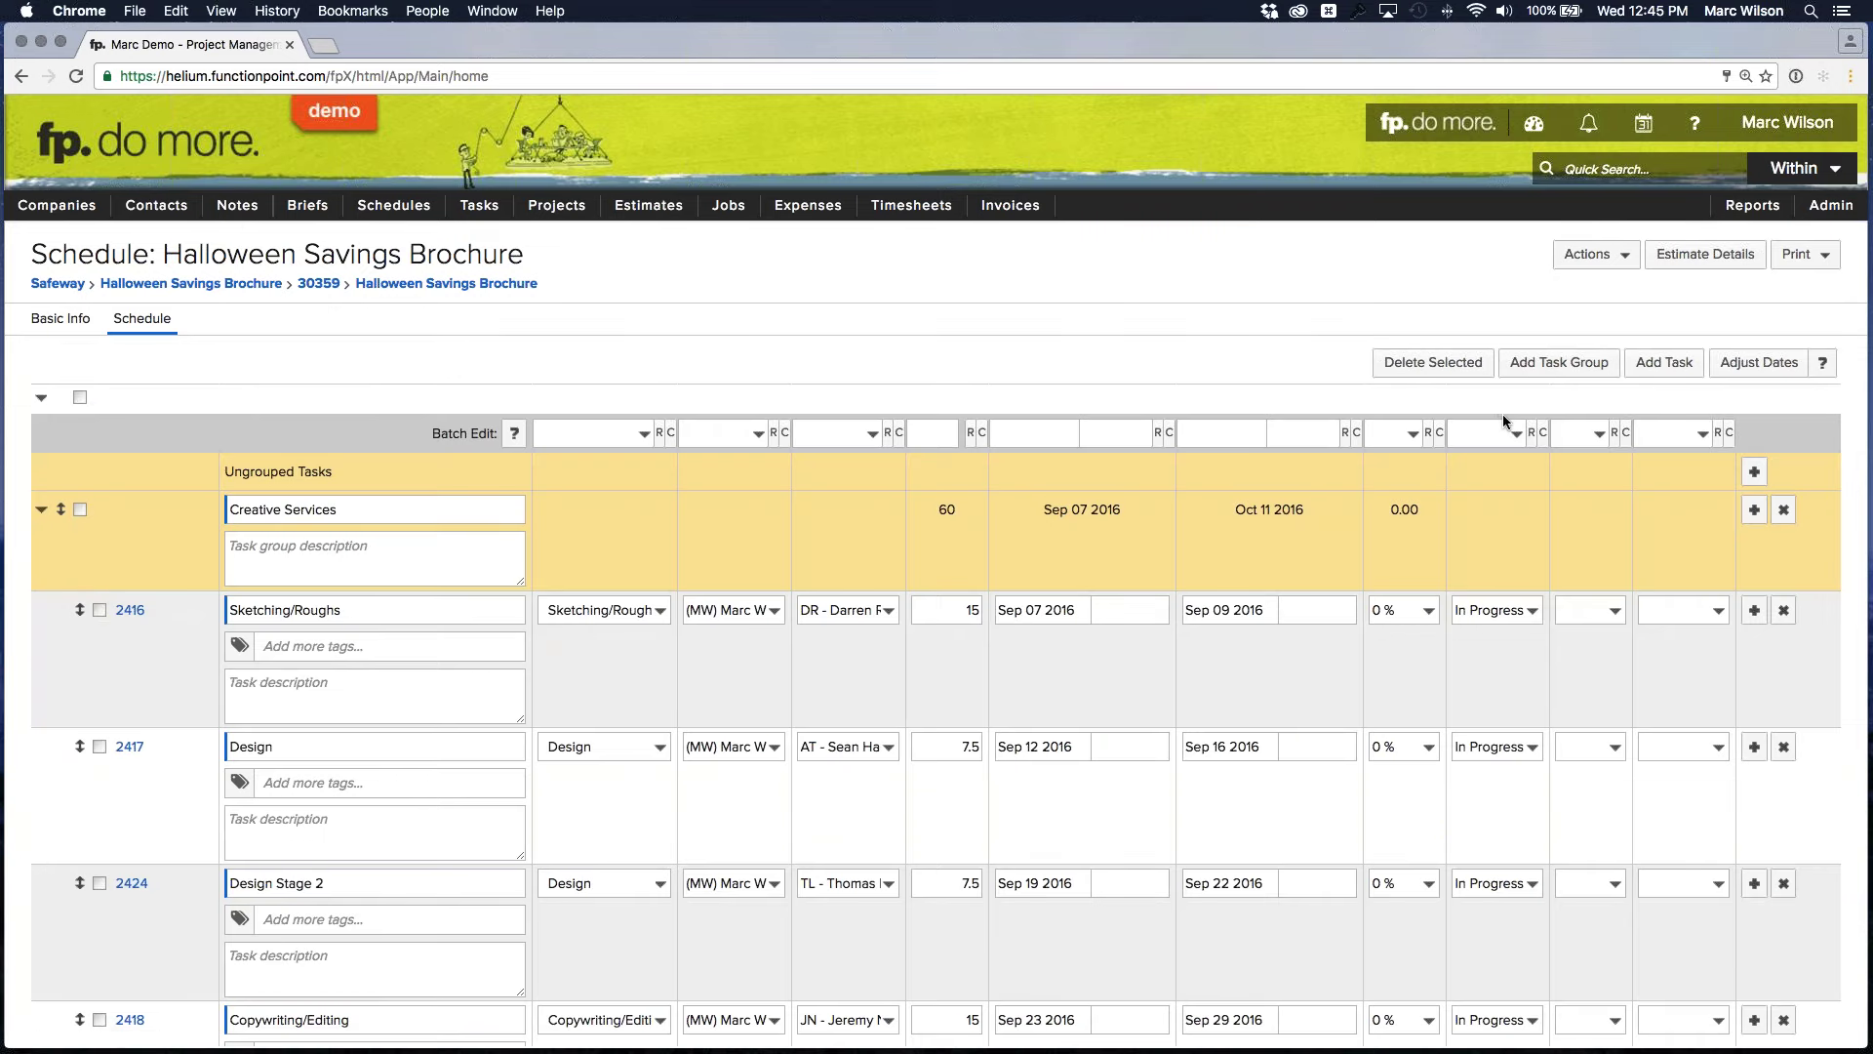
left_click(1490, 437)
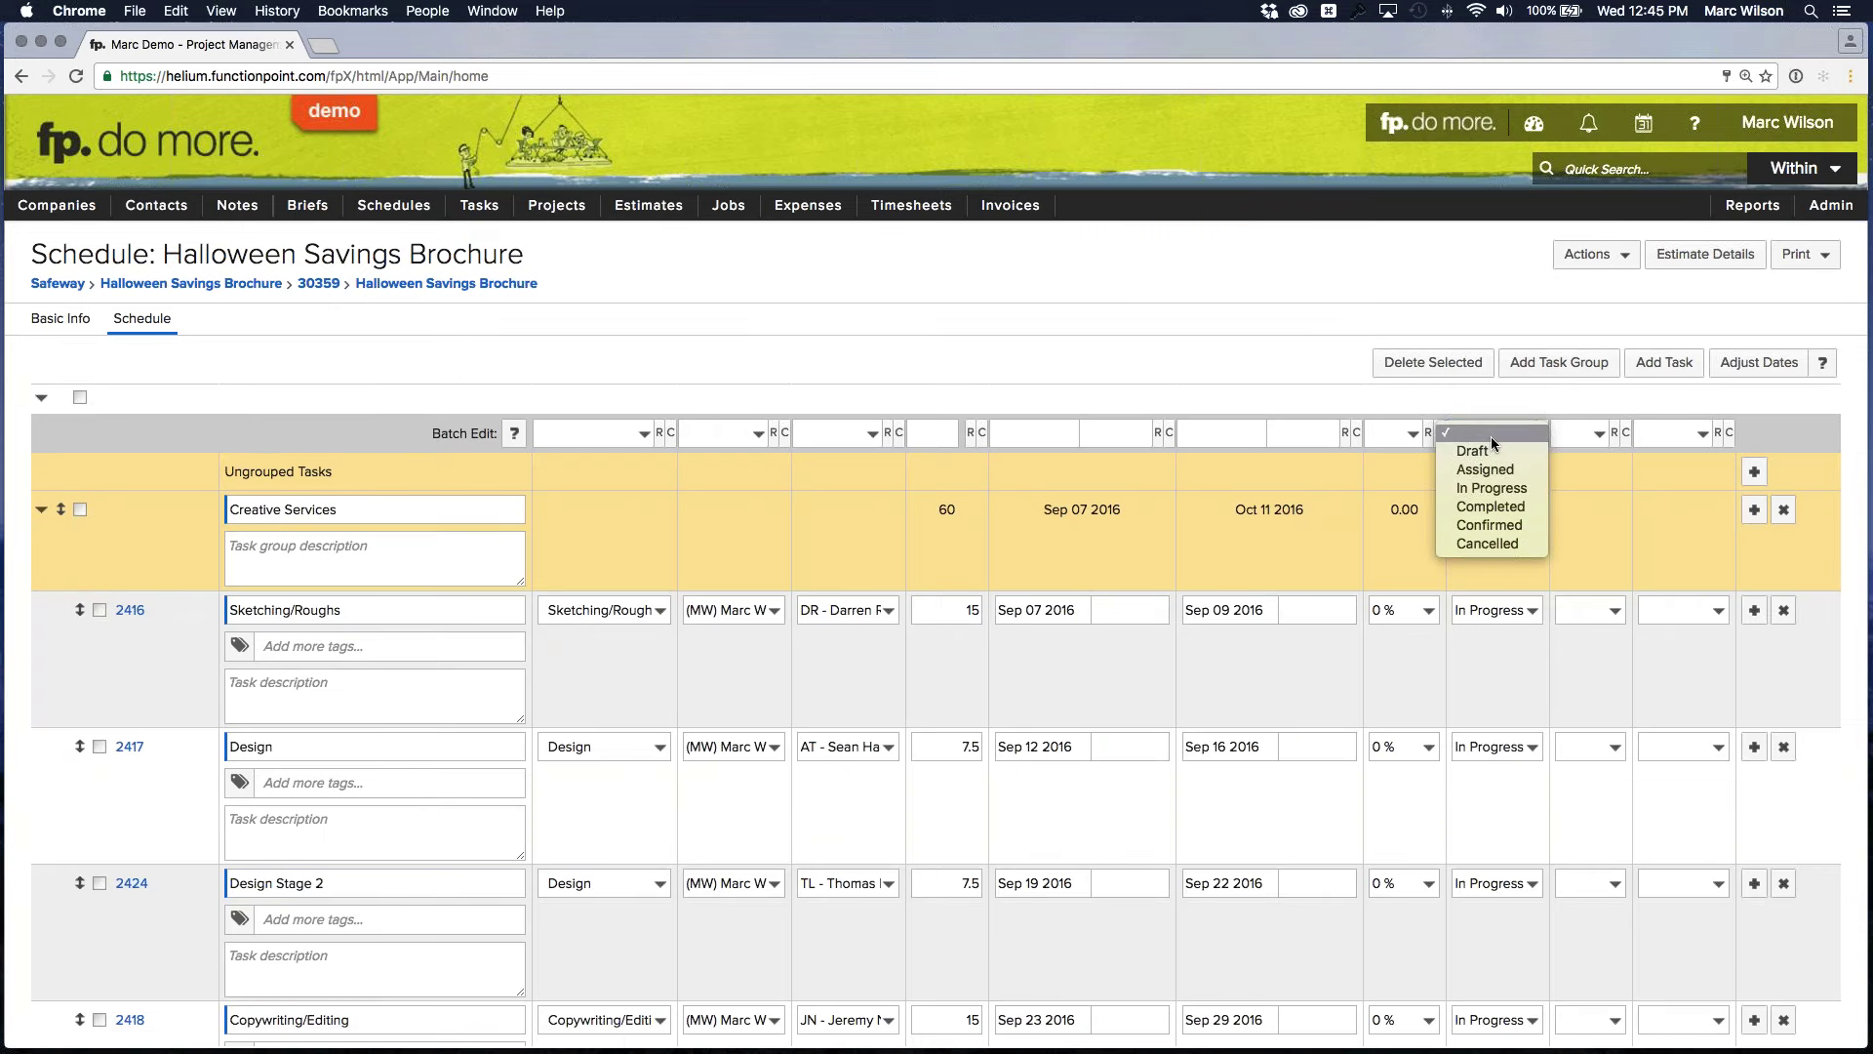
left_click(1491, 436)
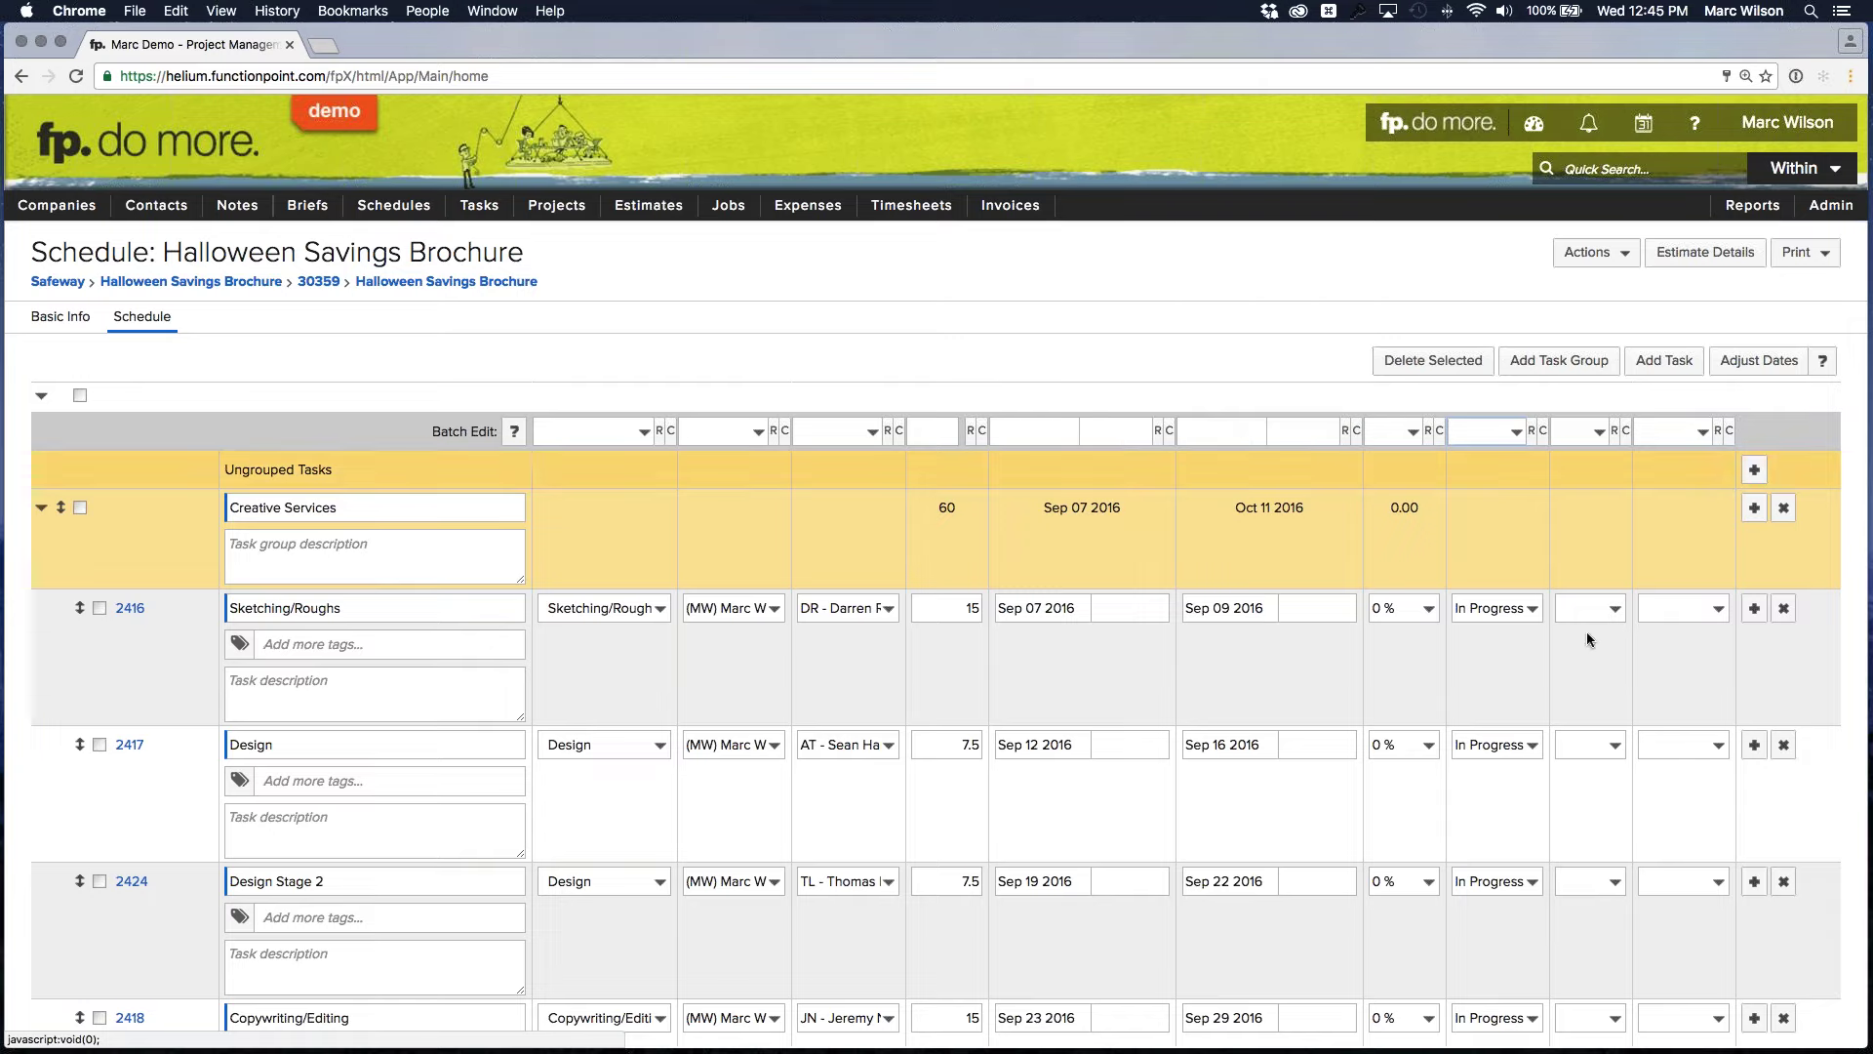
scroll(1613, 677, "down", 1)
scroll(1613, 677, "down", 10)
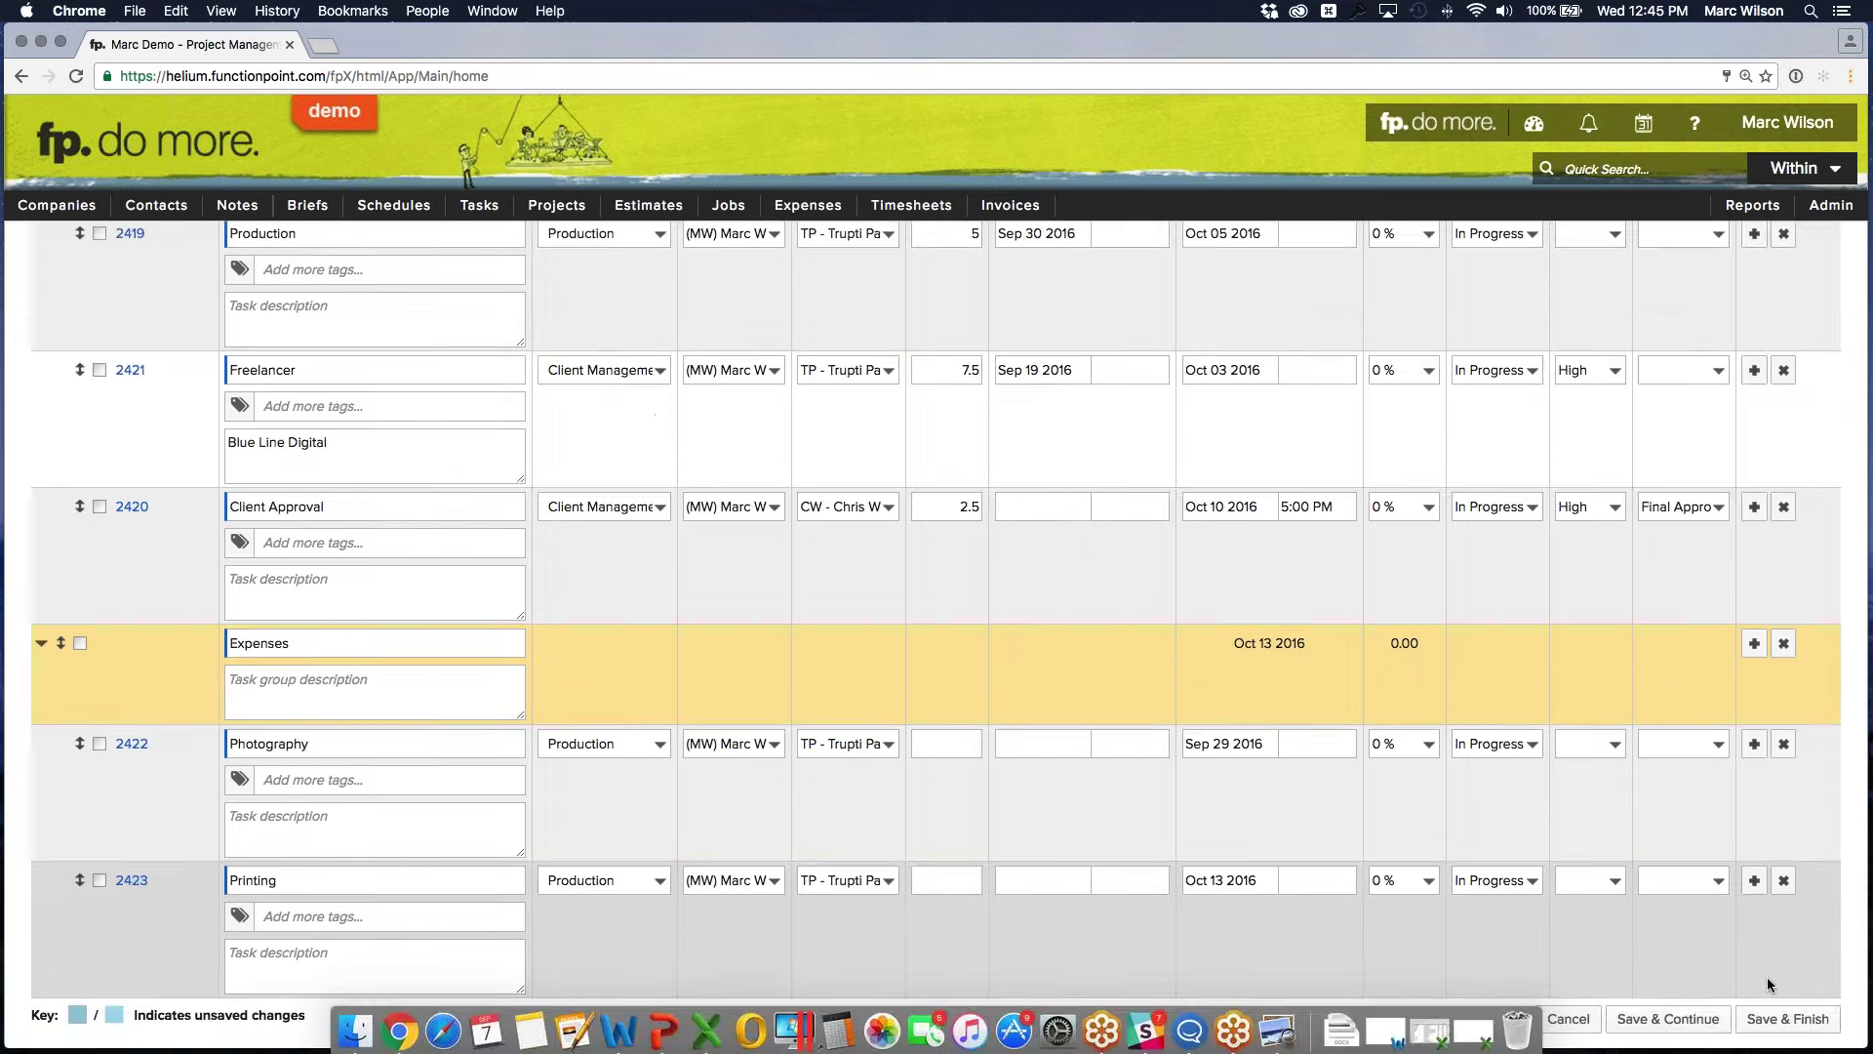
left_click(1789, 1018)
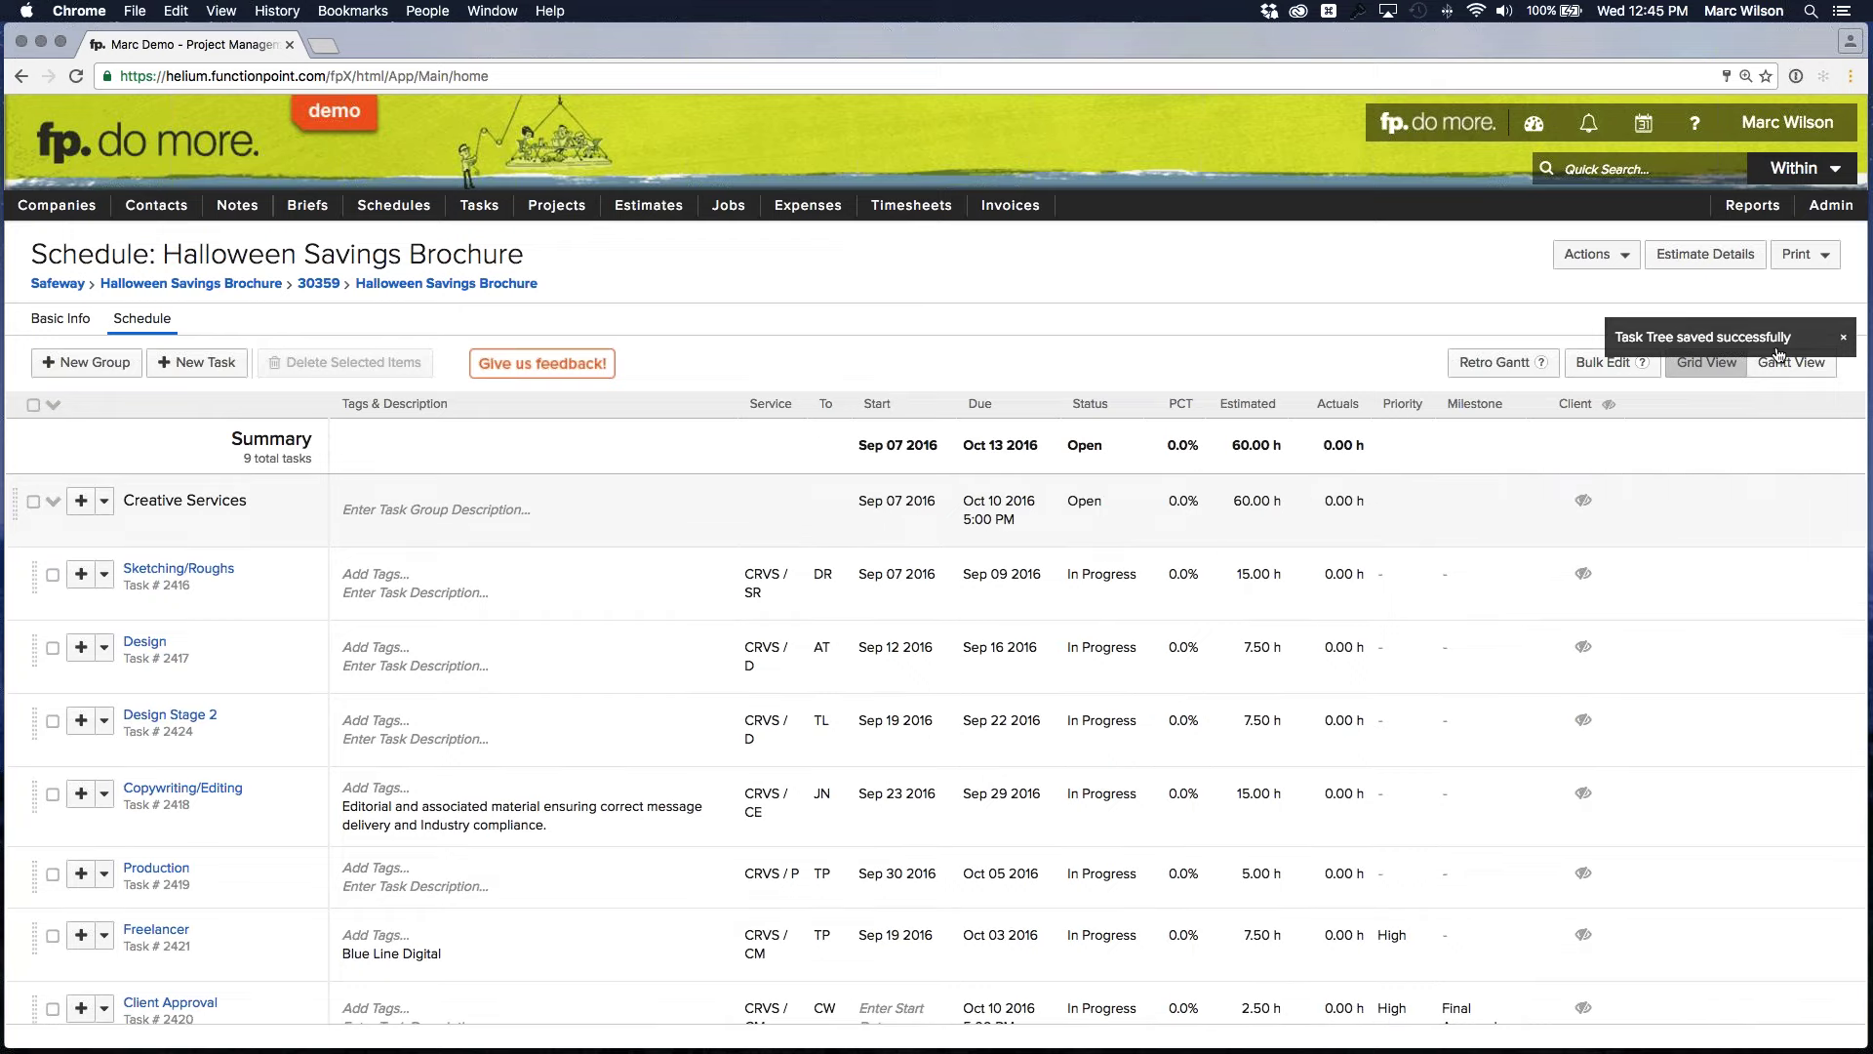
Switch the Halloween Savings Brochure schedule from Grid View to Gantt View
left_click(1780, 371)
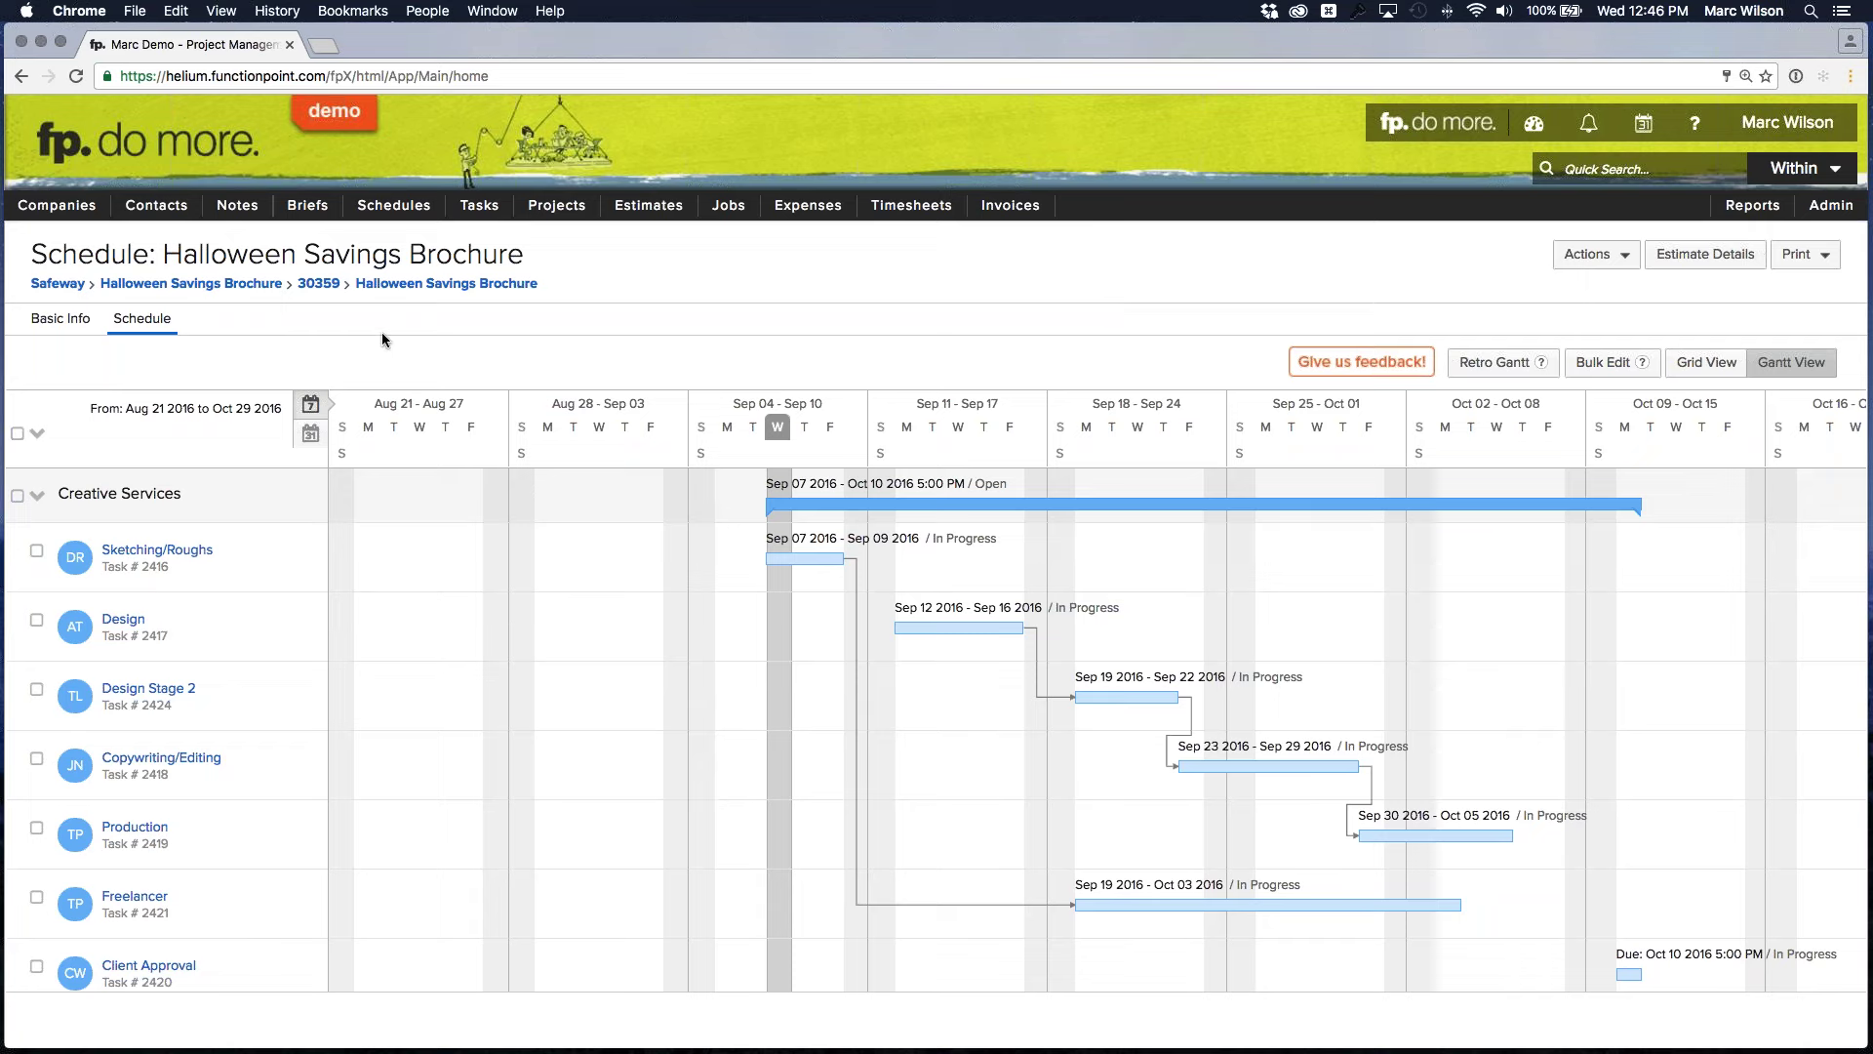
Toggle between Basic Info and Schedule tabs, then open the schedule's Actions dropdown
left_click(59, 318)
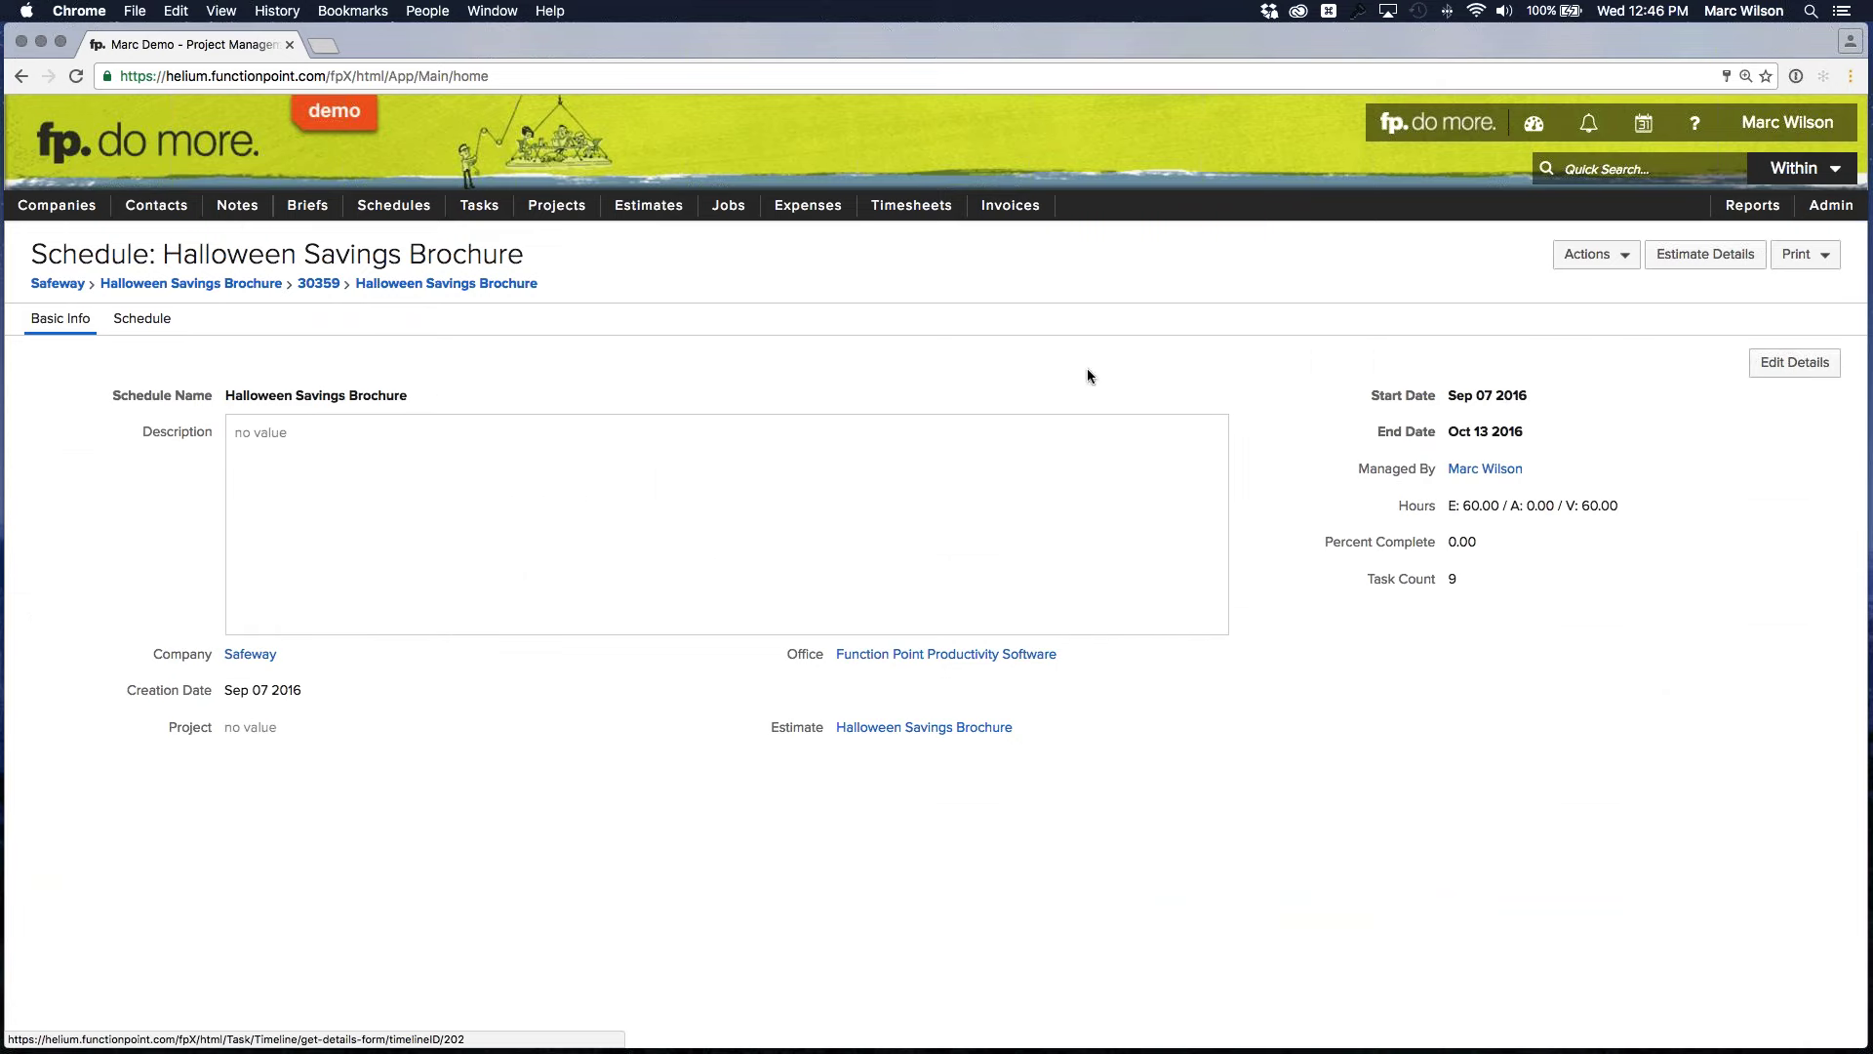
left_click(137, 323)
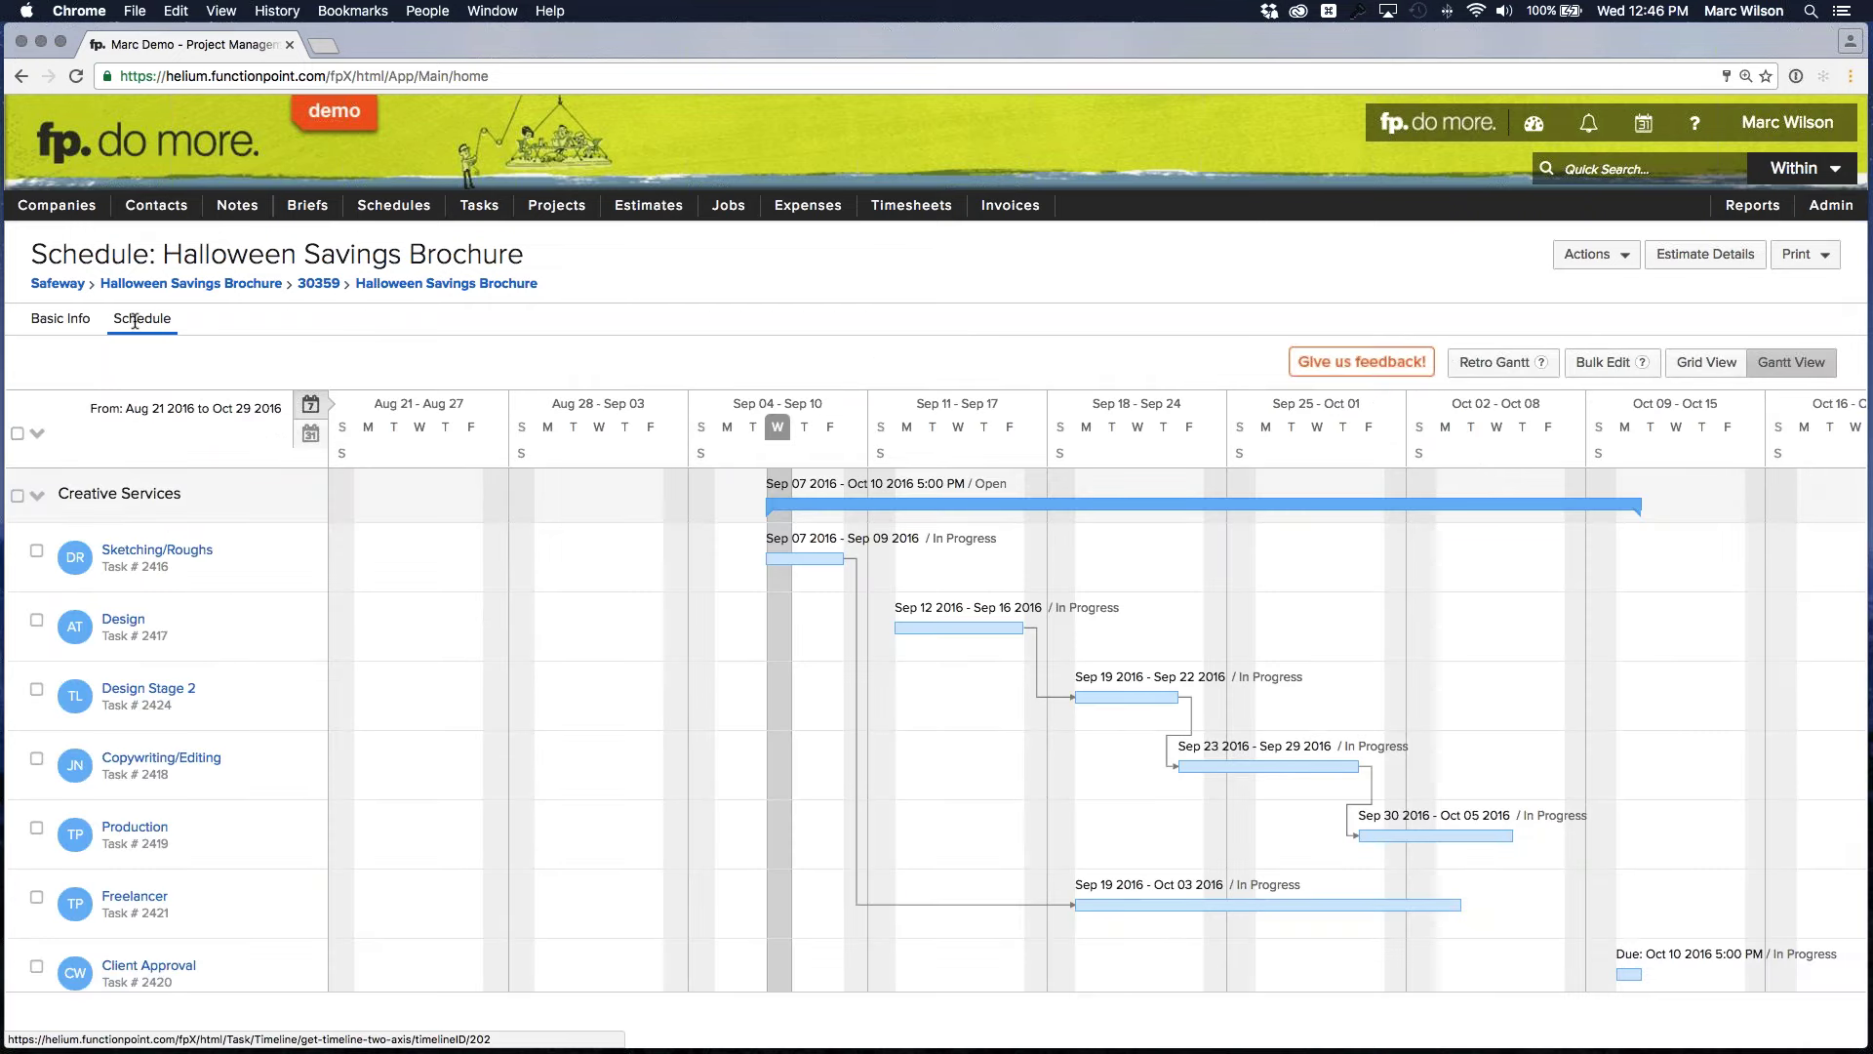
left_click(43, 323)
left_click(139, 318)
left_click(1626, 257)
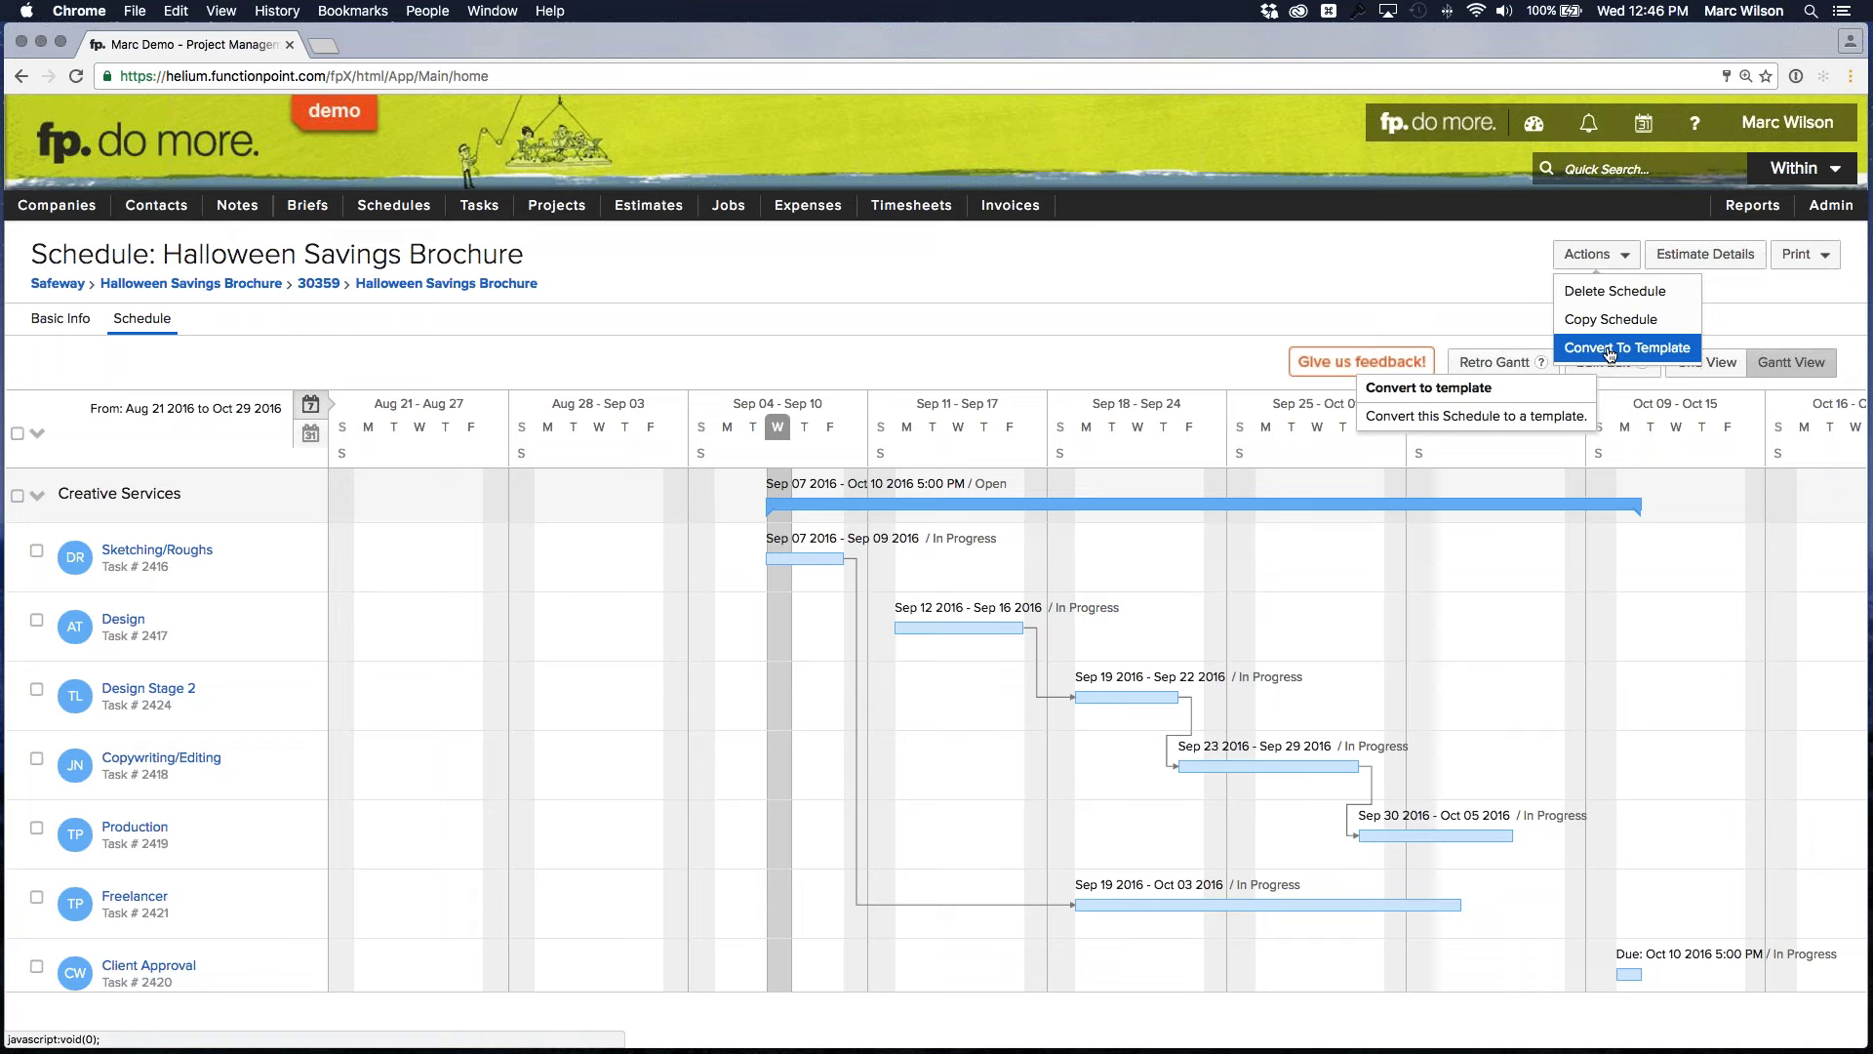
Use Convert To Template and Convert A Copy to create Halloween Savings Brochure COPY
left_click(1610, 352)
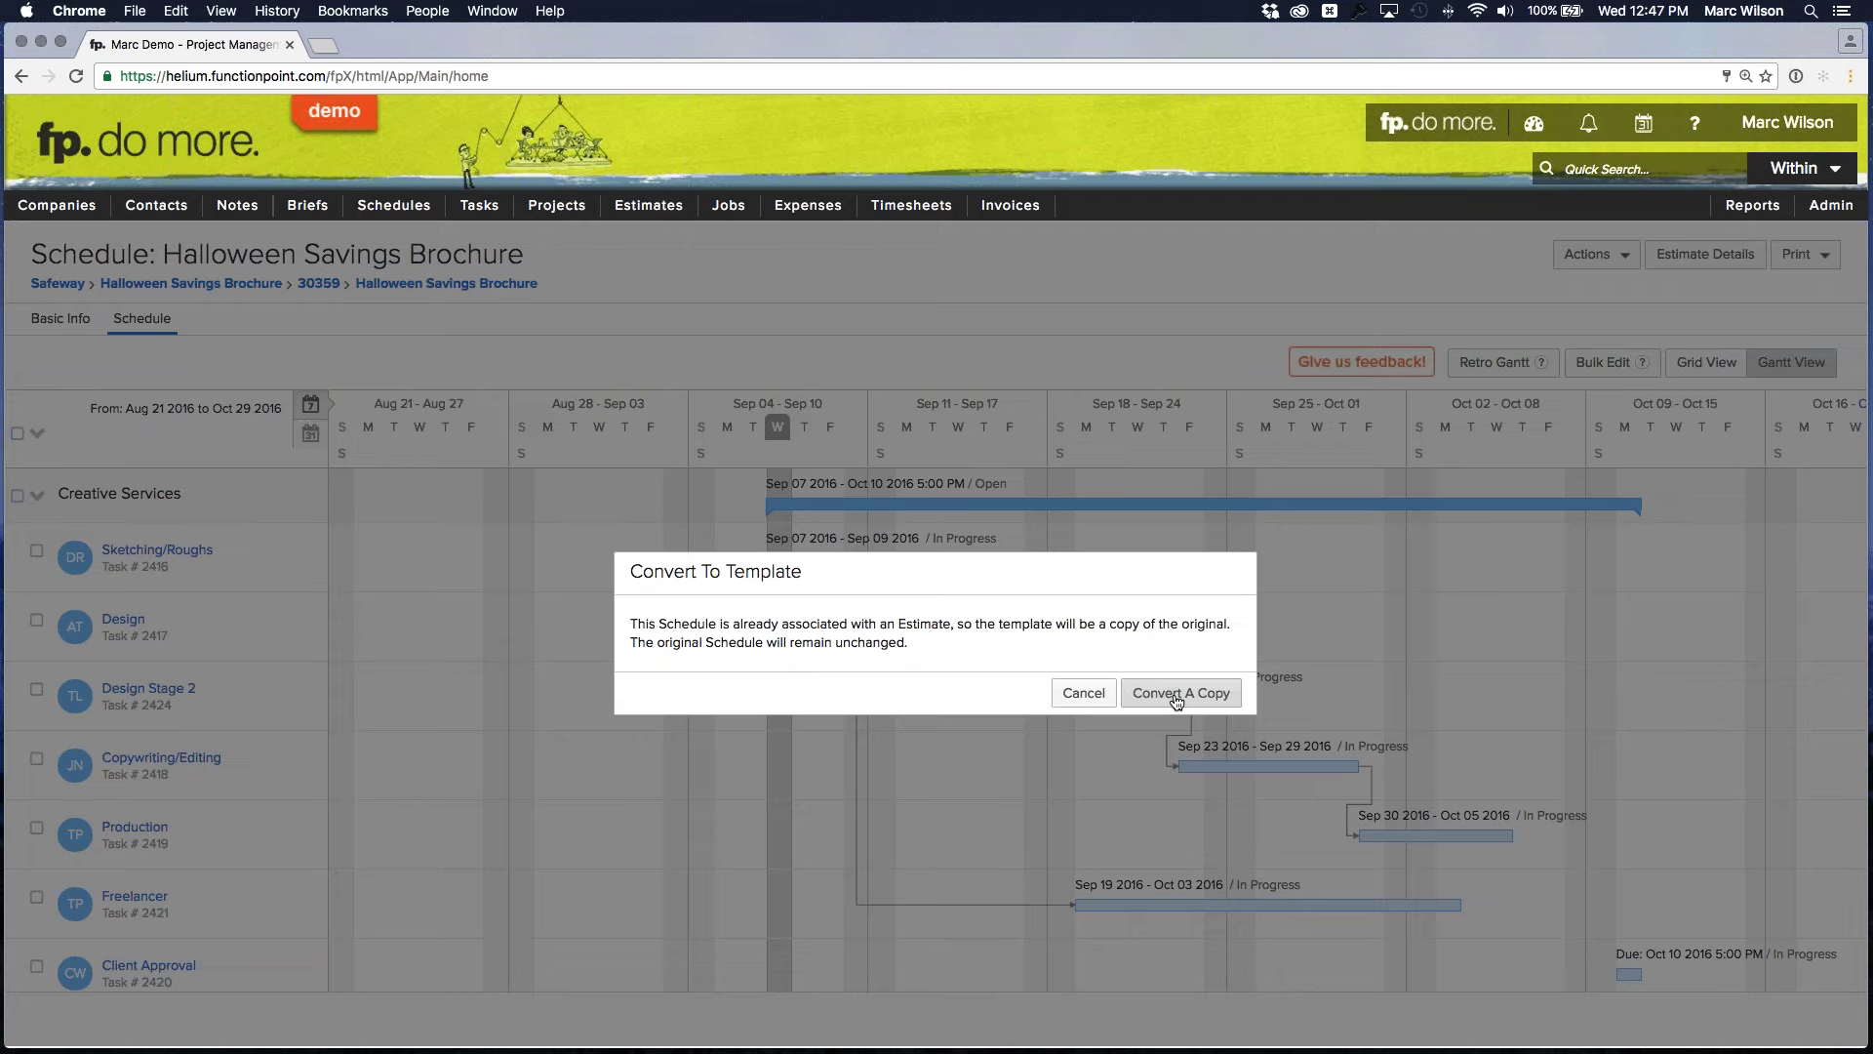
left_click(1177, 695)
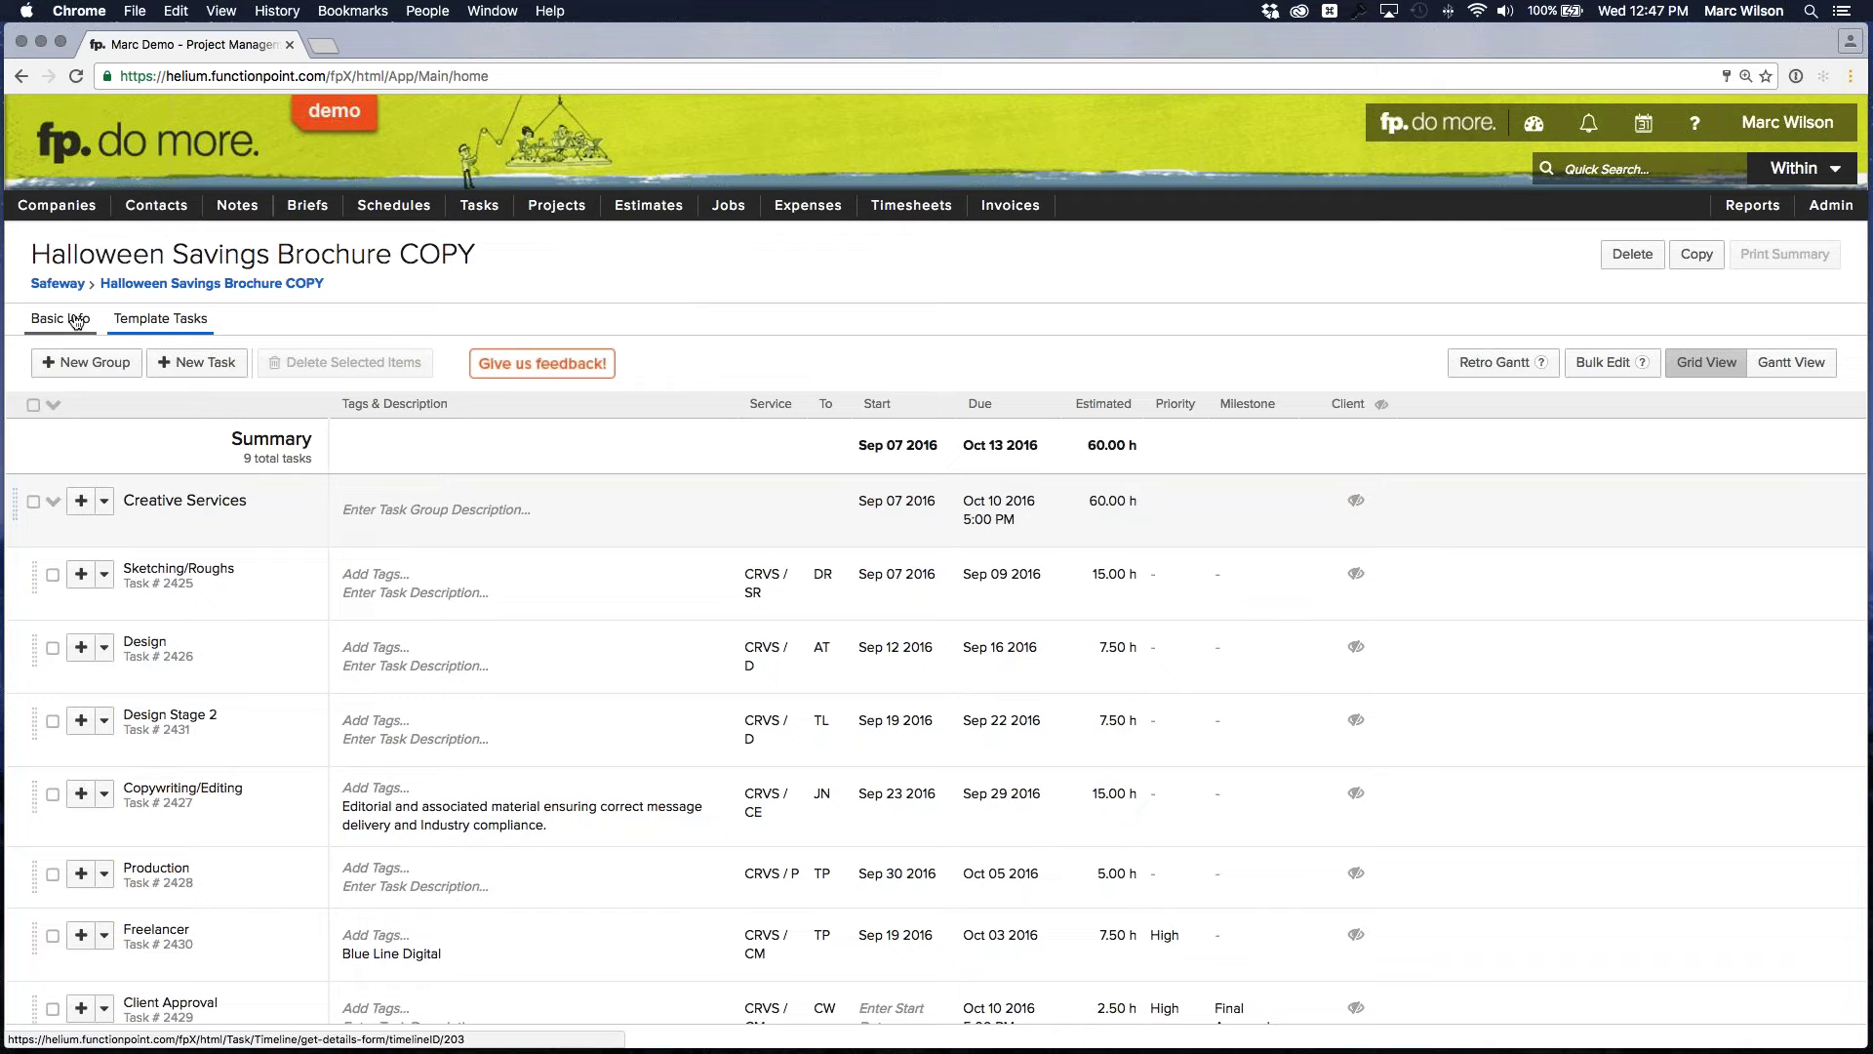
Rename the template's schedule to 'Grocery Savings Brochure' under Edit Details
left_click(77, 322)
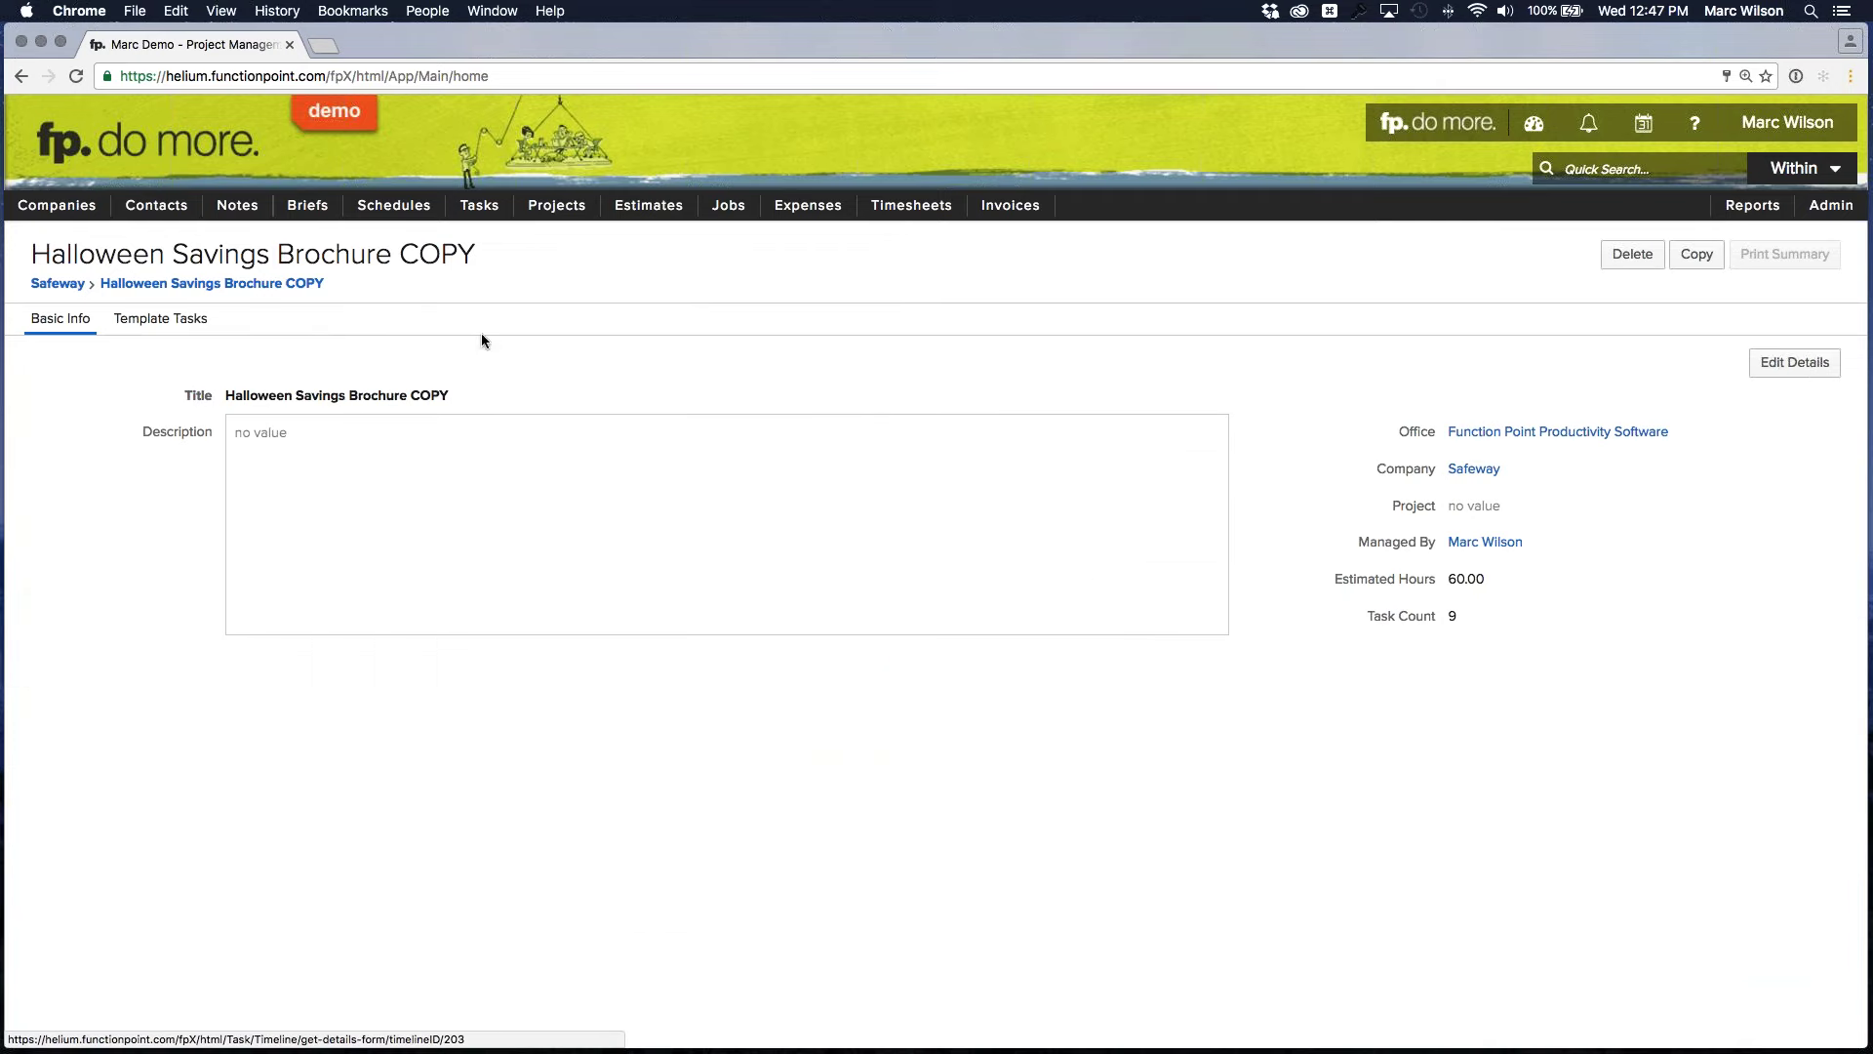
left_click(1794, 362)
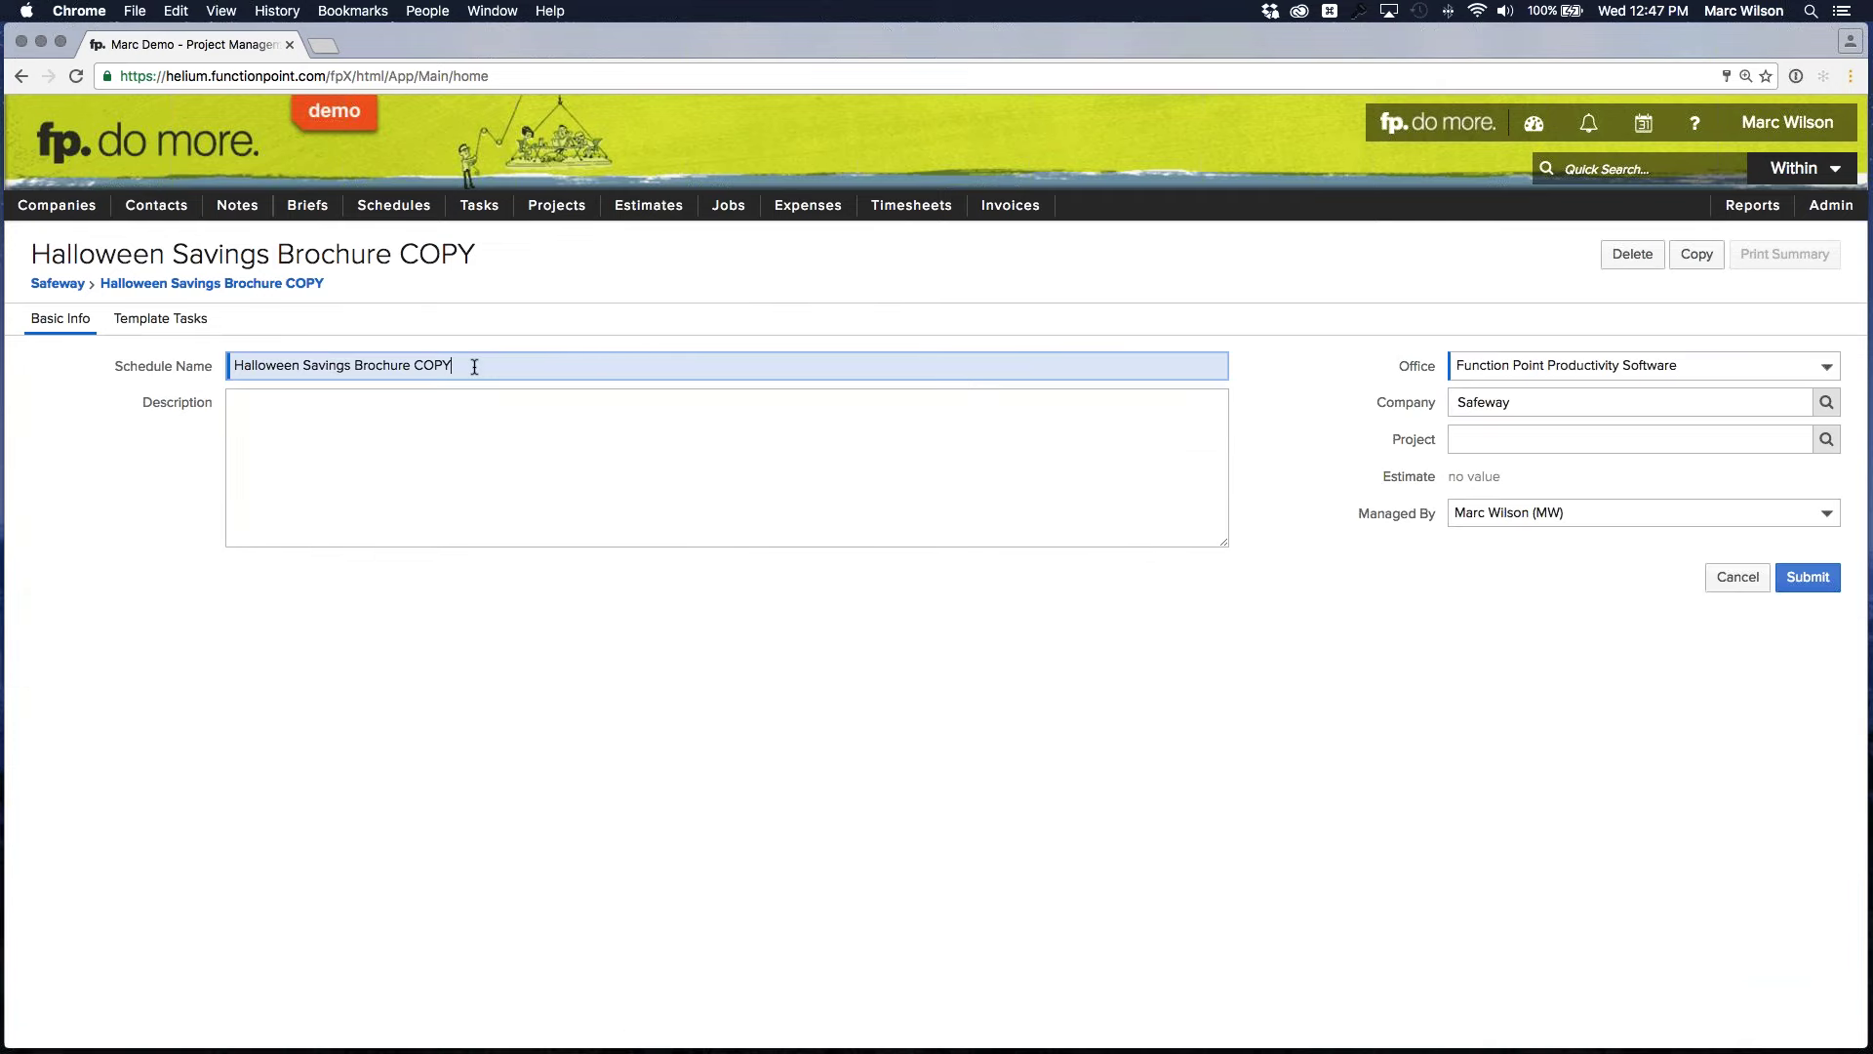
left_click_drag(474, 366, 32, 350)
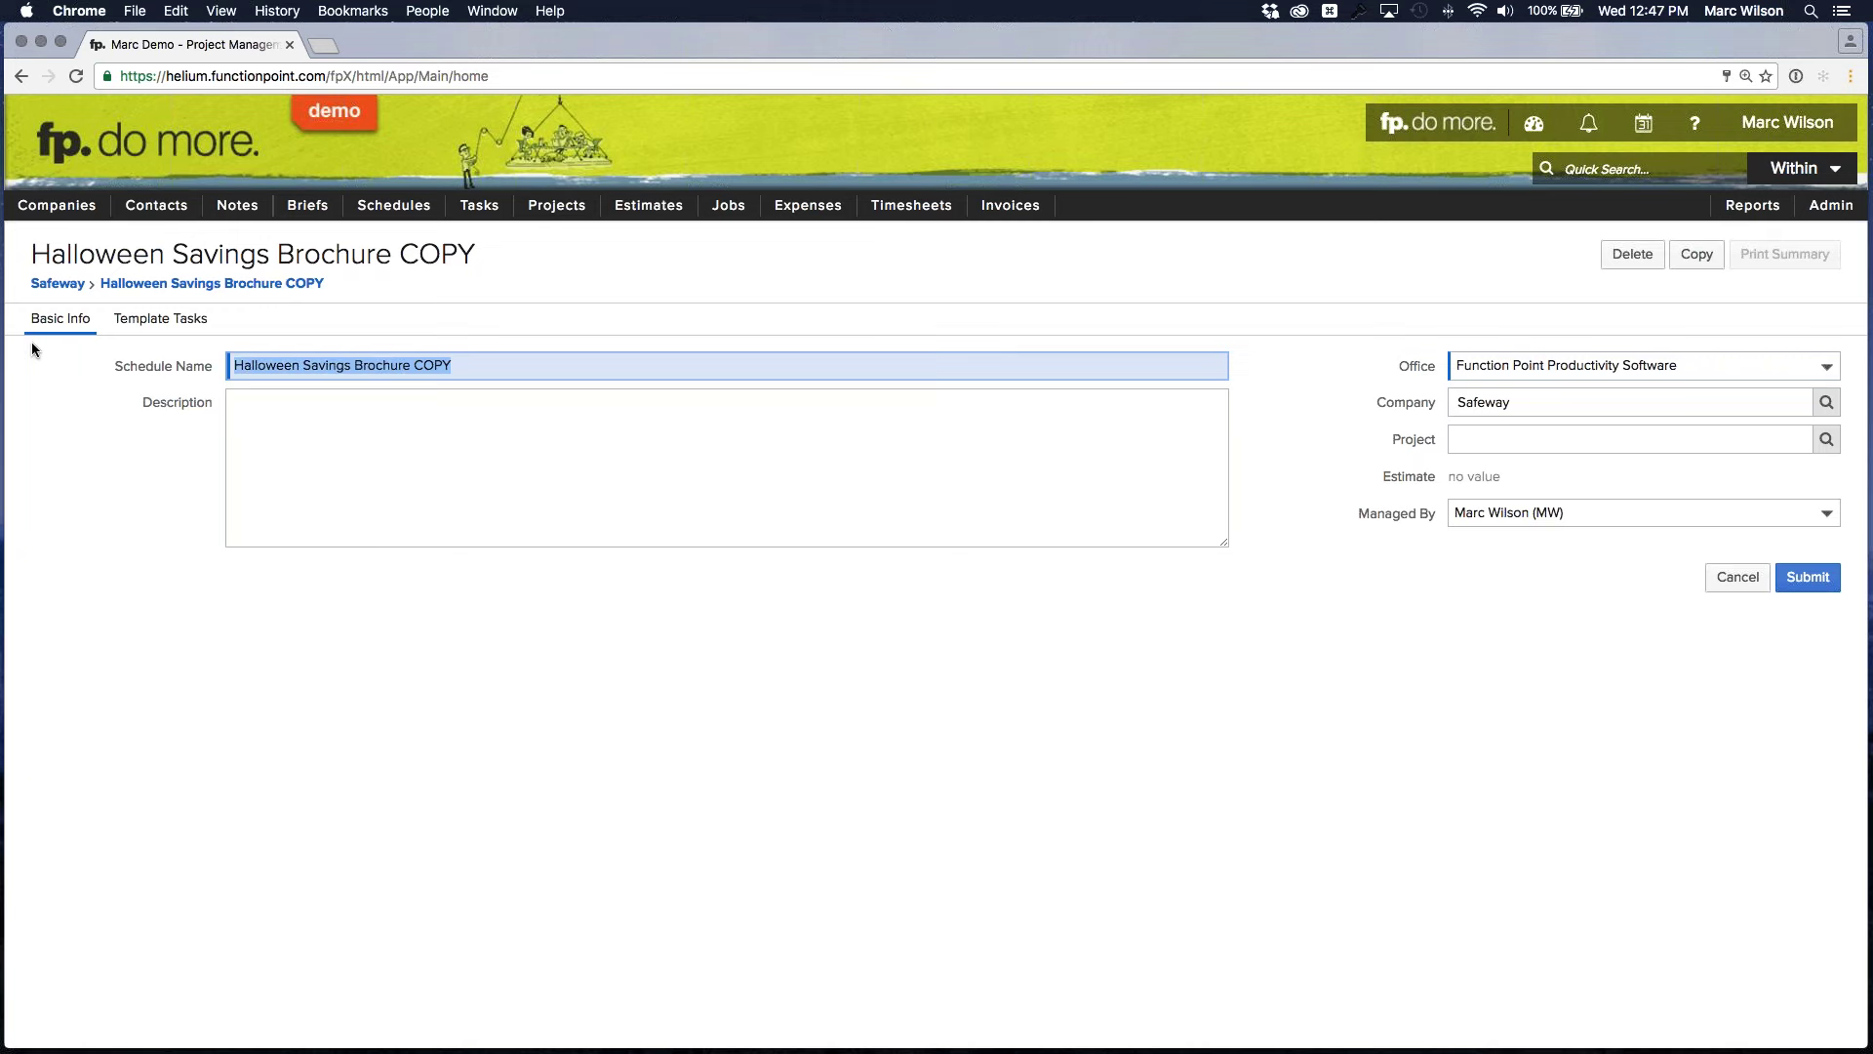
key("BackSpace")
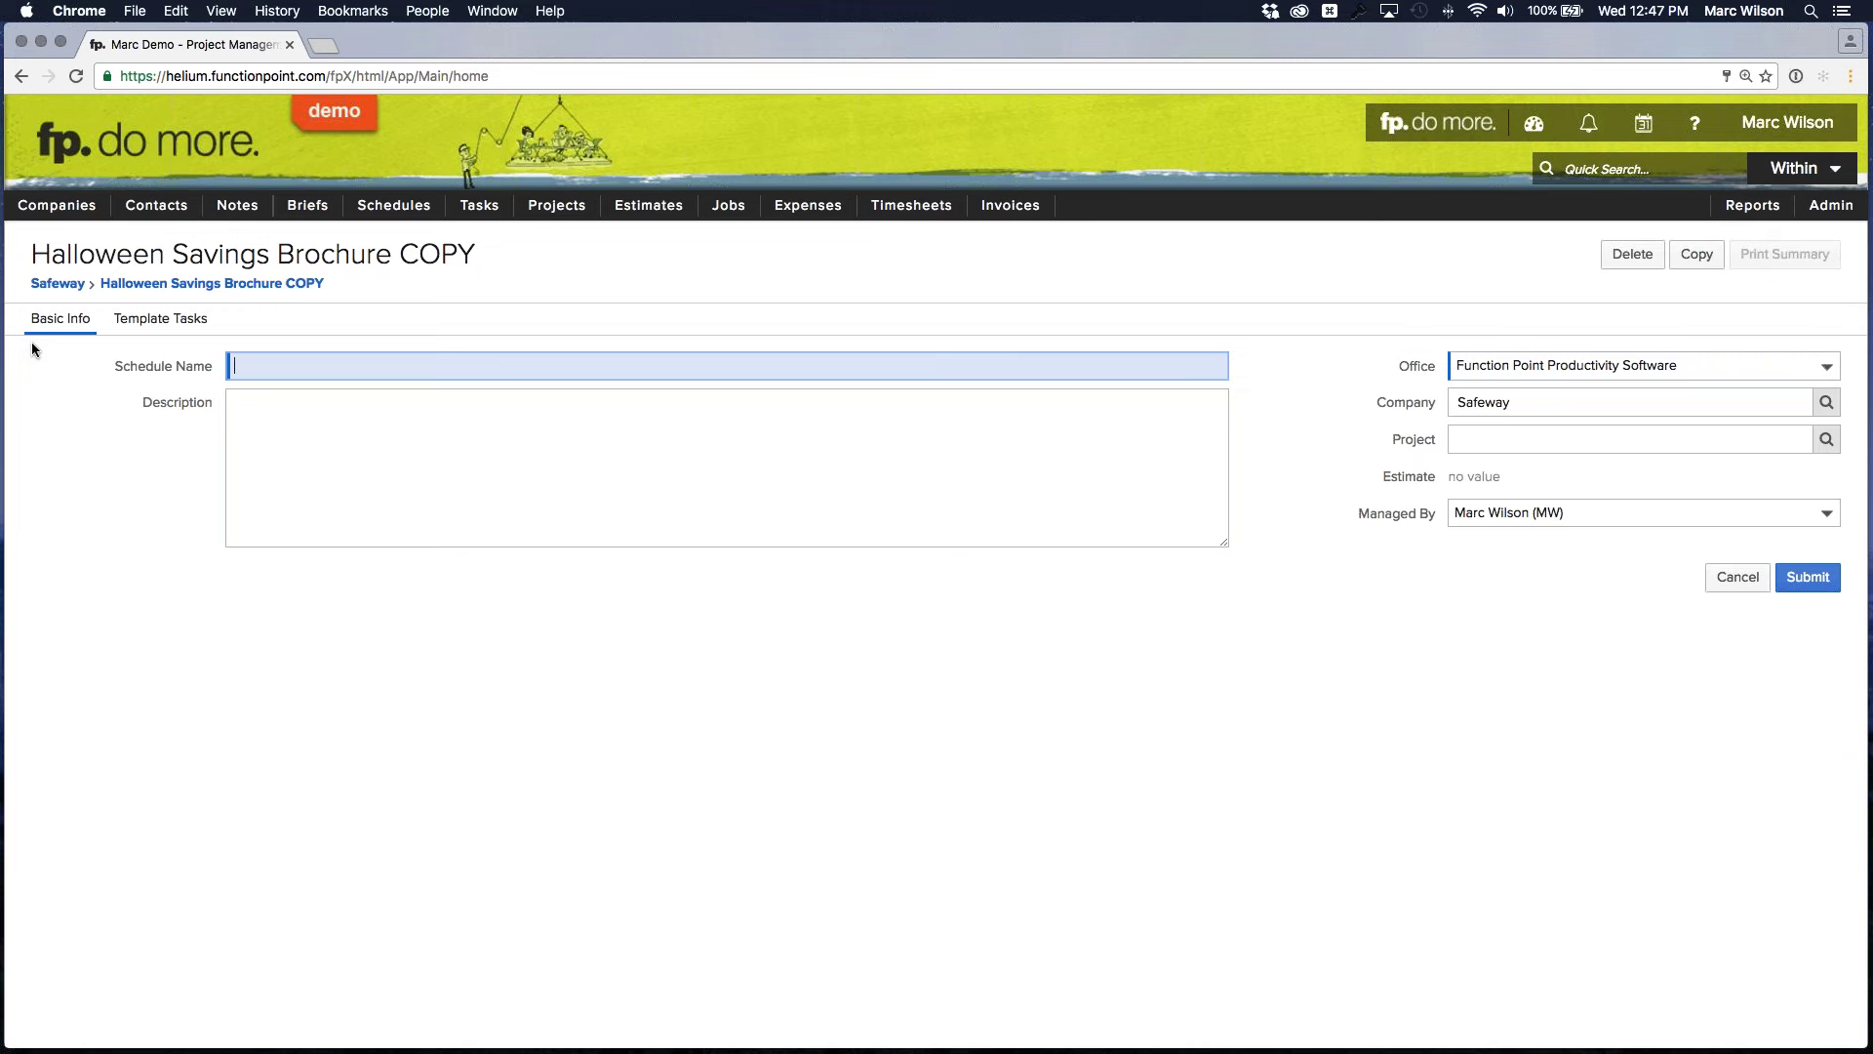
type("Grocery Savings Brochure")
left_click(564, 628)
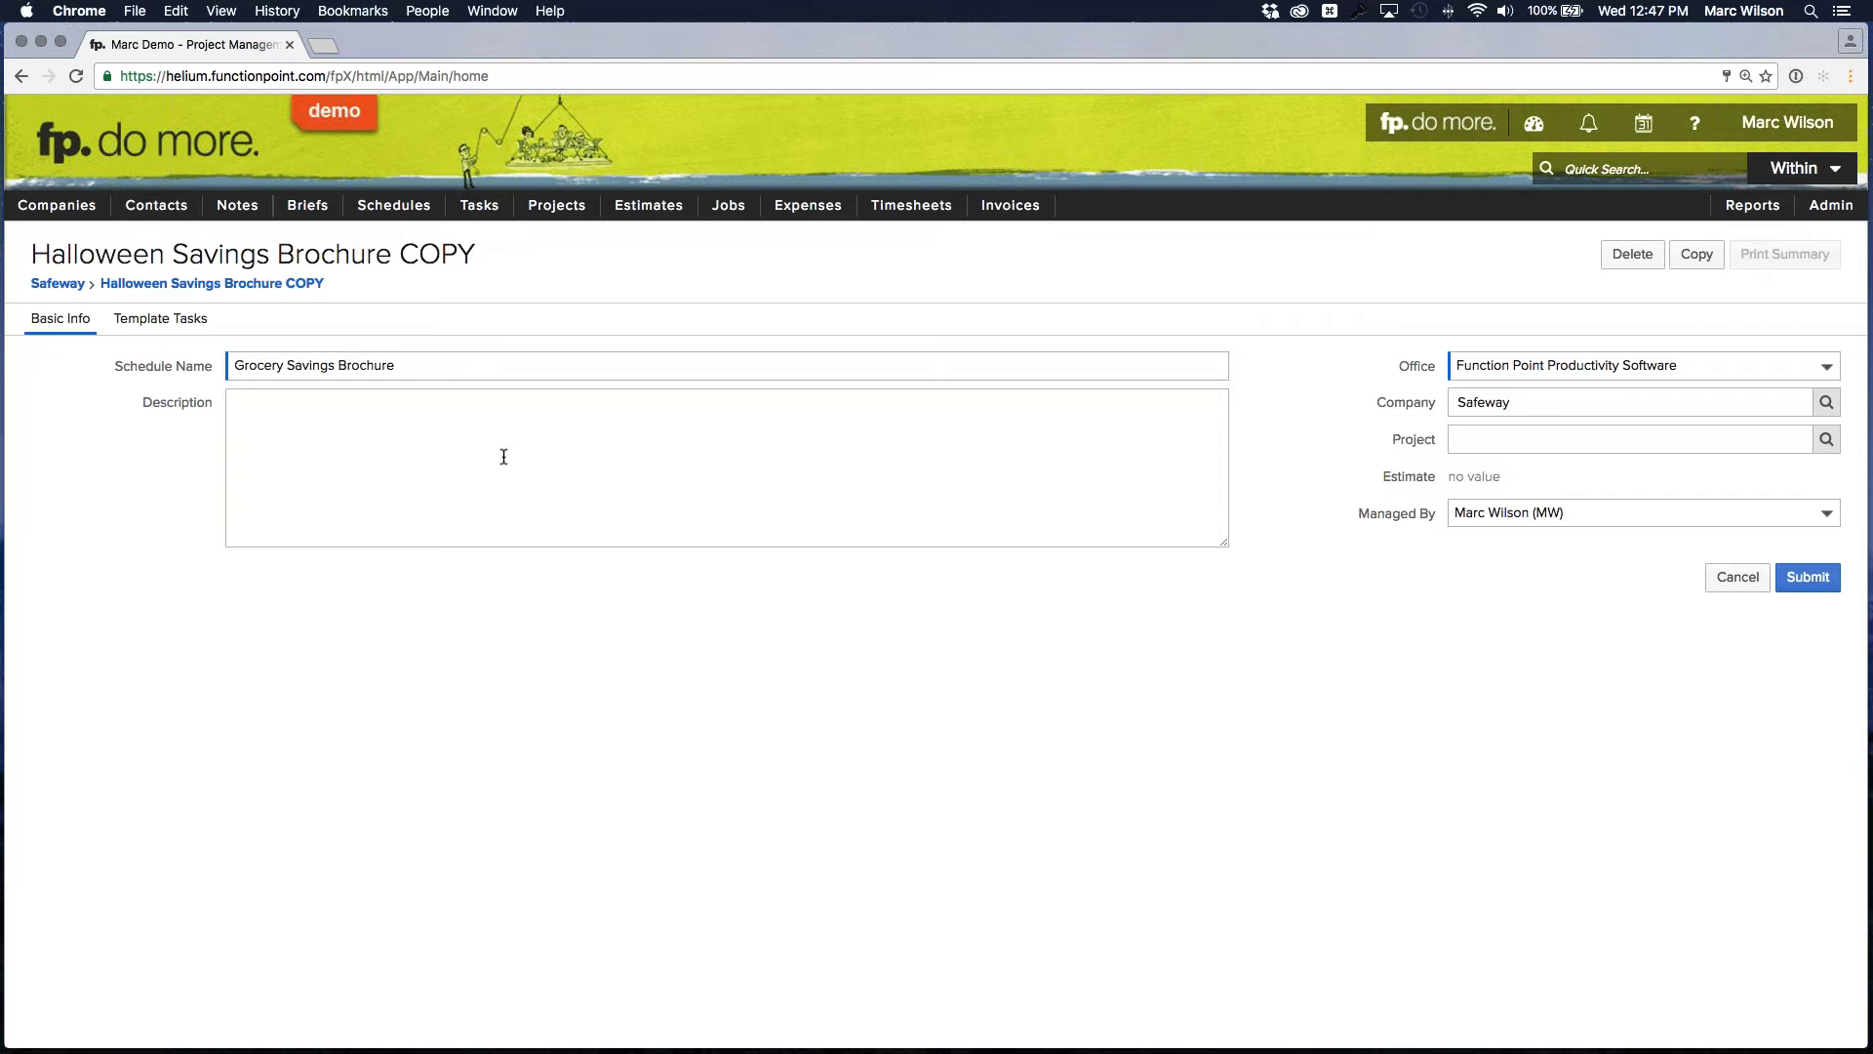
left_click(452, 360)
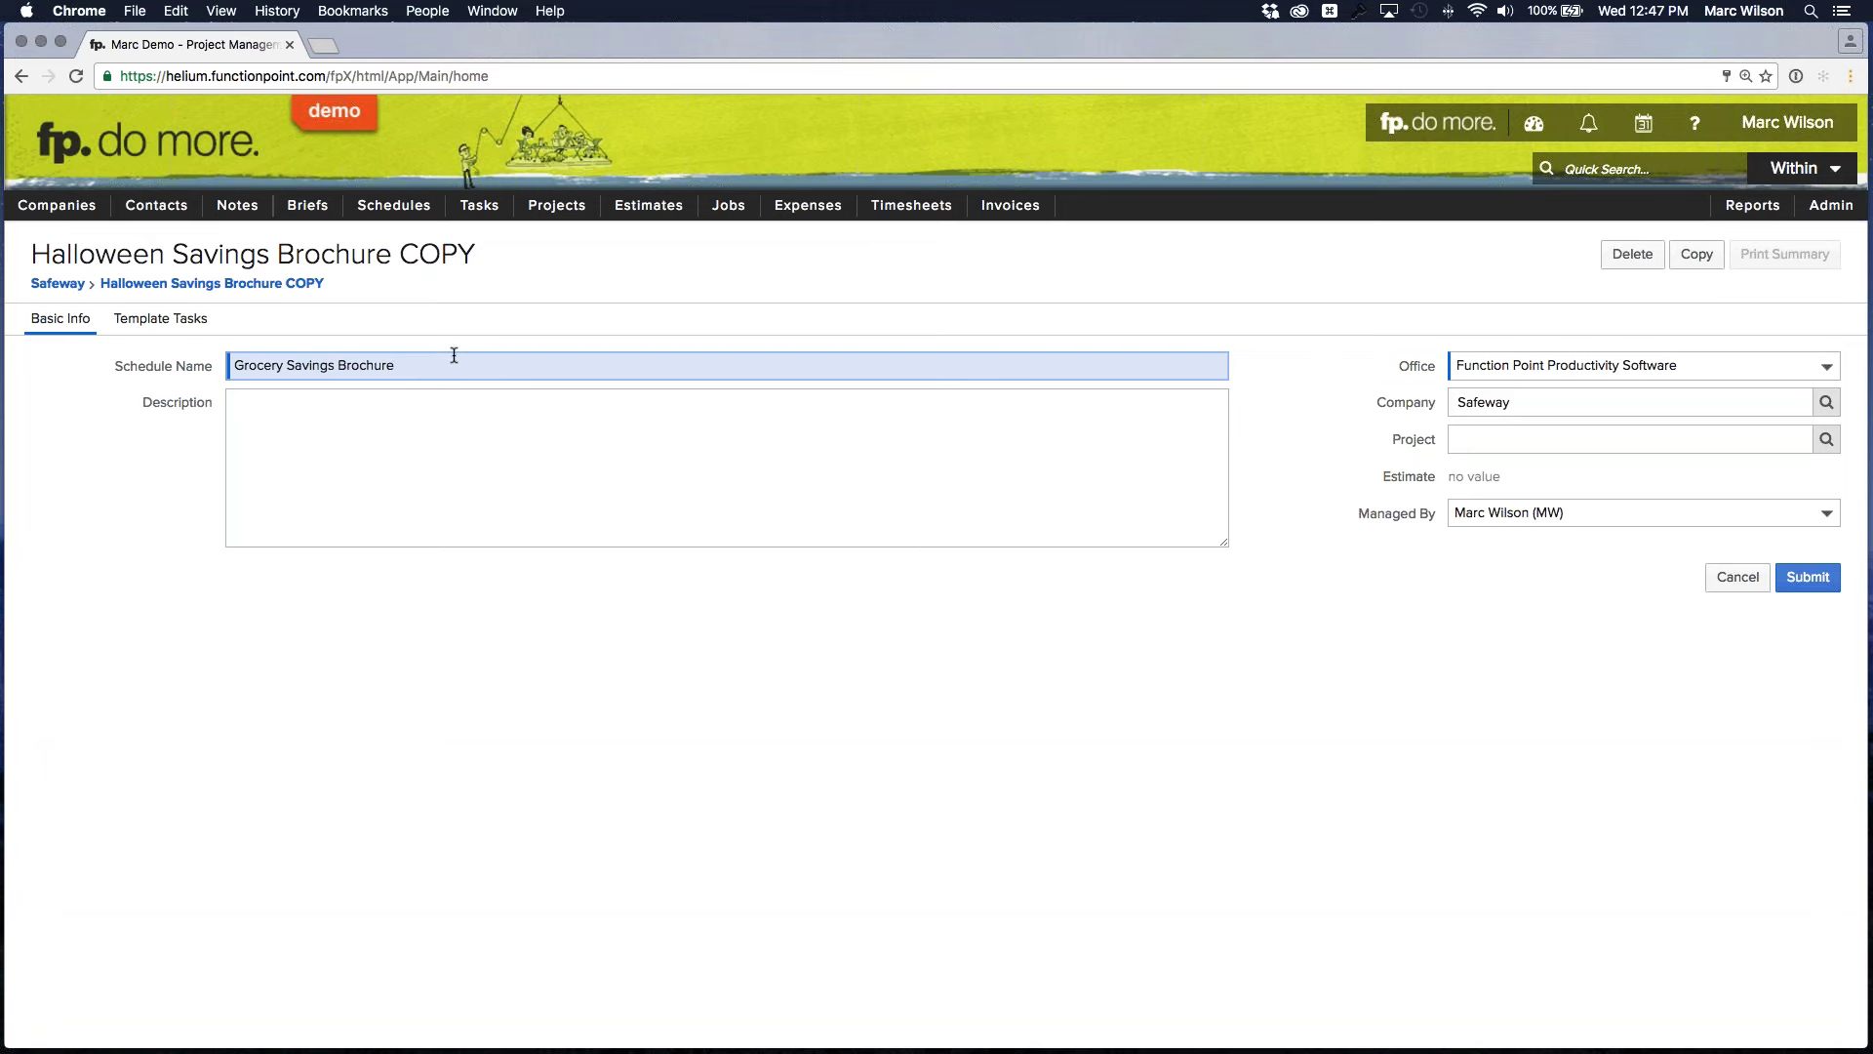
Clear the Safeway company, set Managed By to blank, and submit the details
left_click(1499, 401)
key("BackSpace")
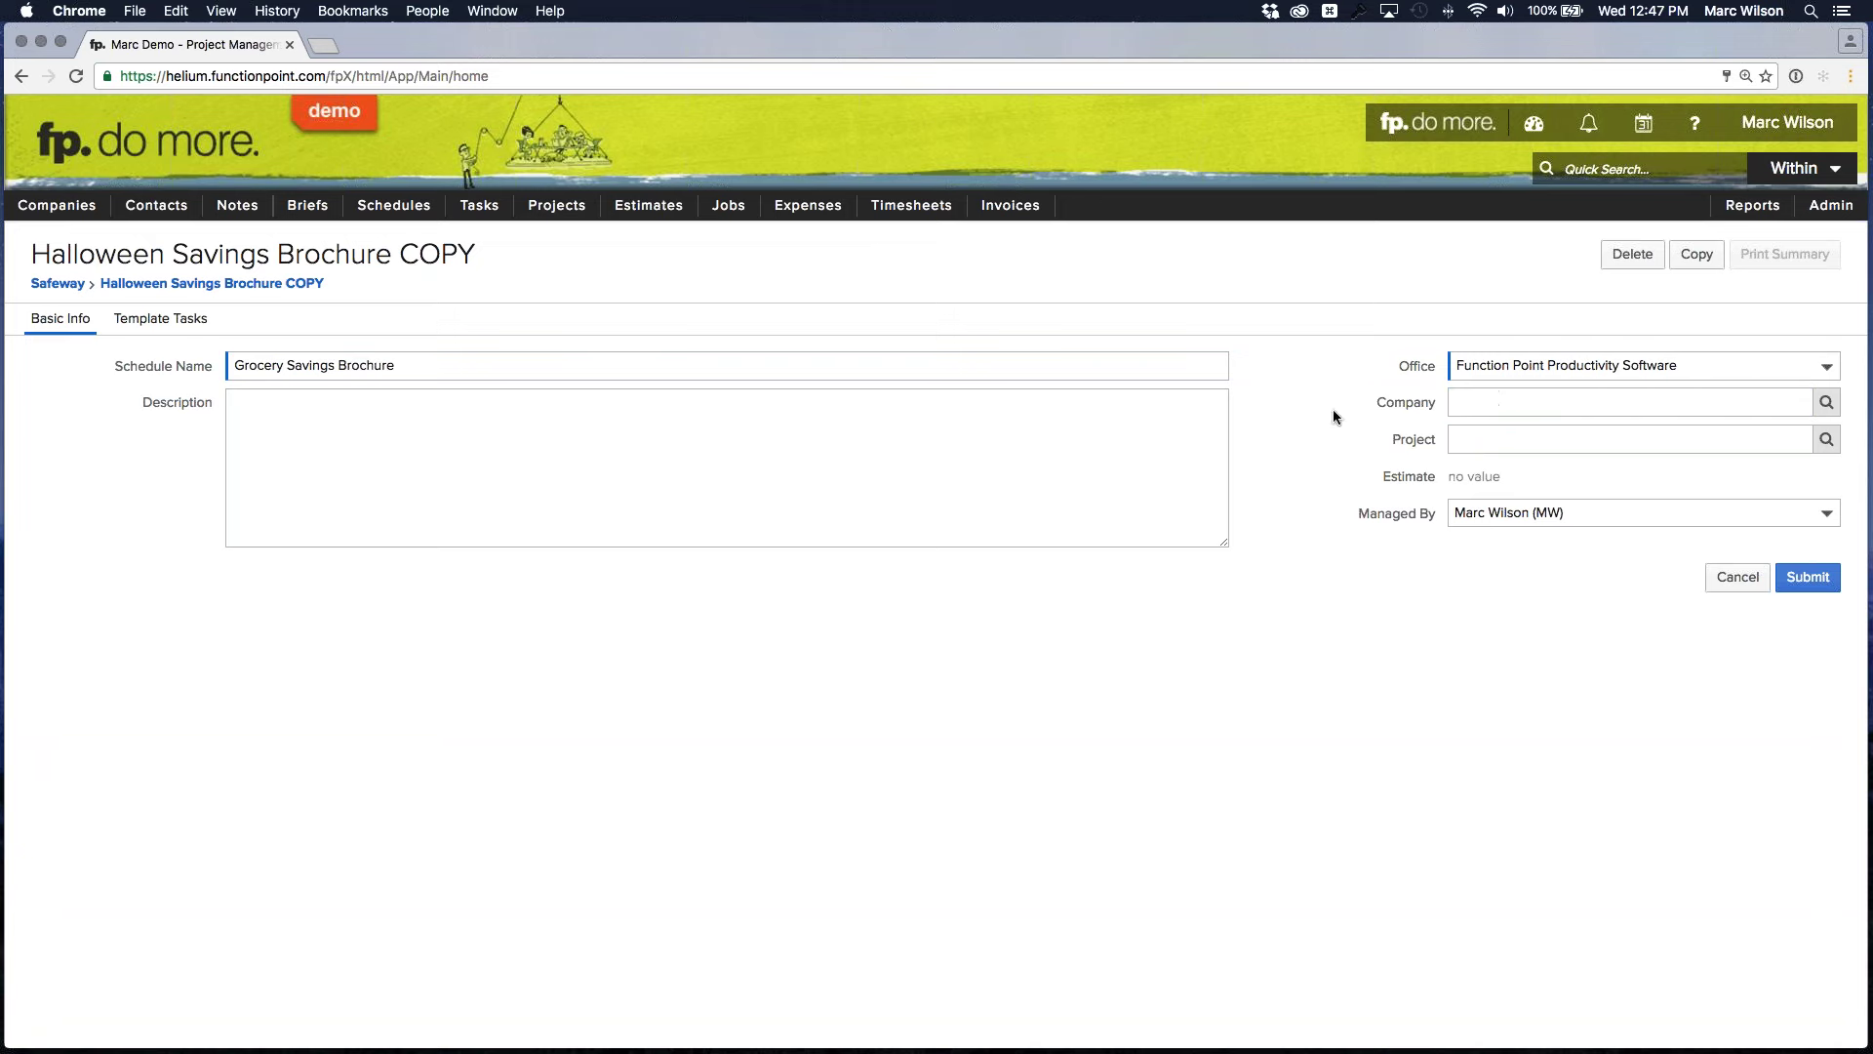
left_click(1607, 508)
left_click(1520, 107)
left_click(1808, 577)
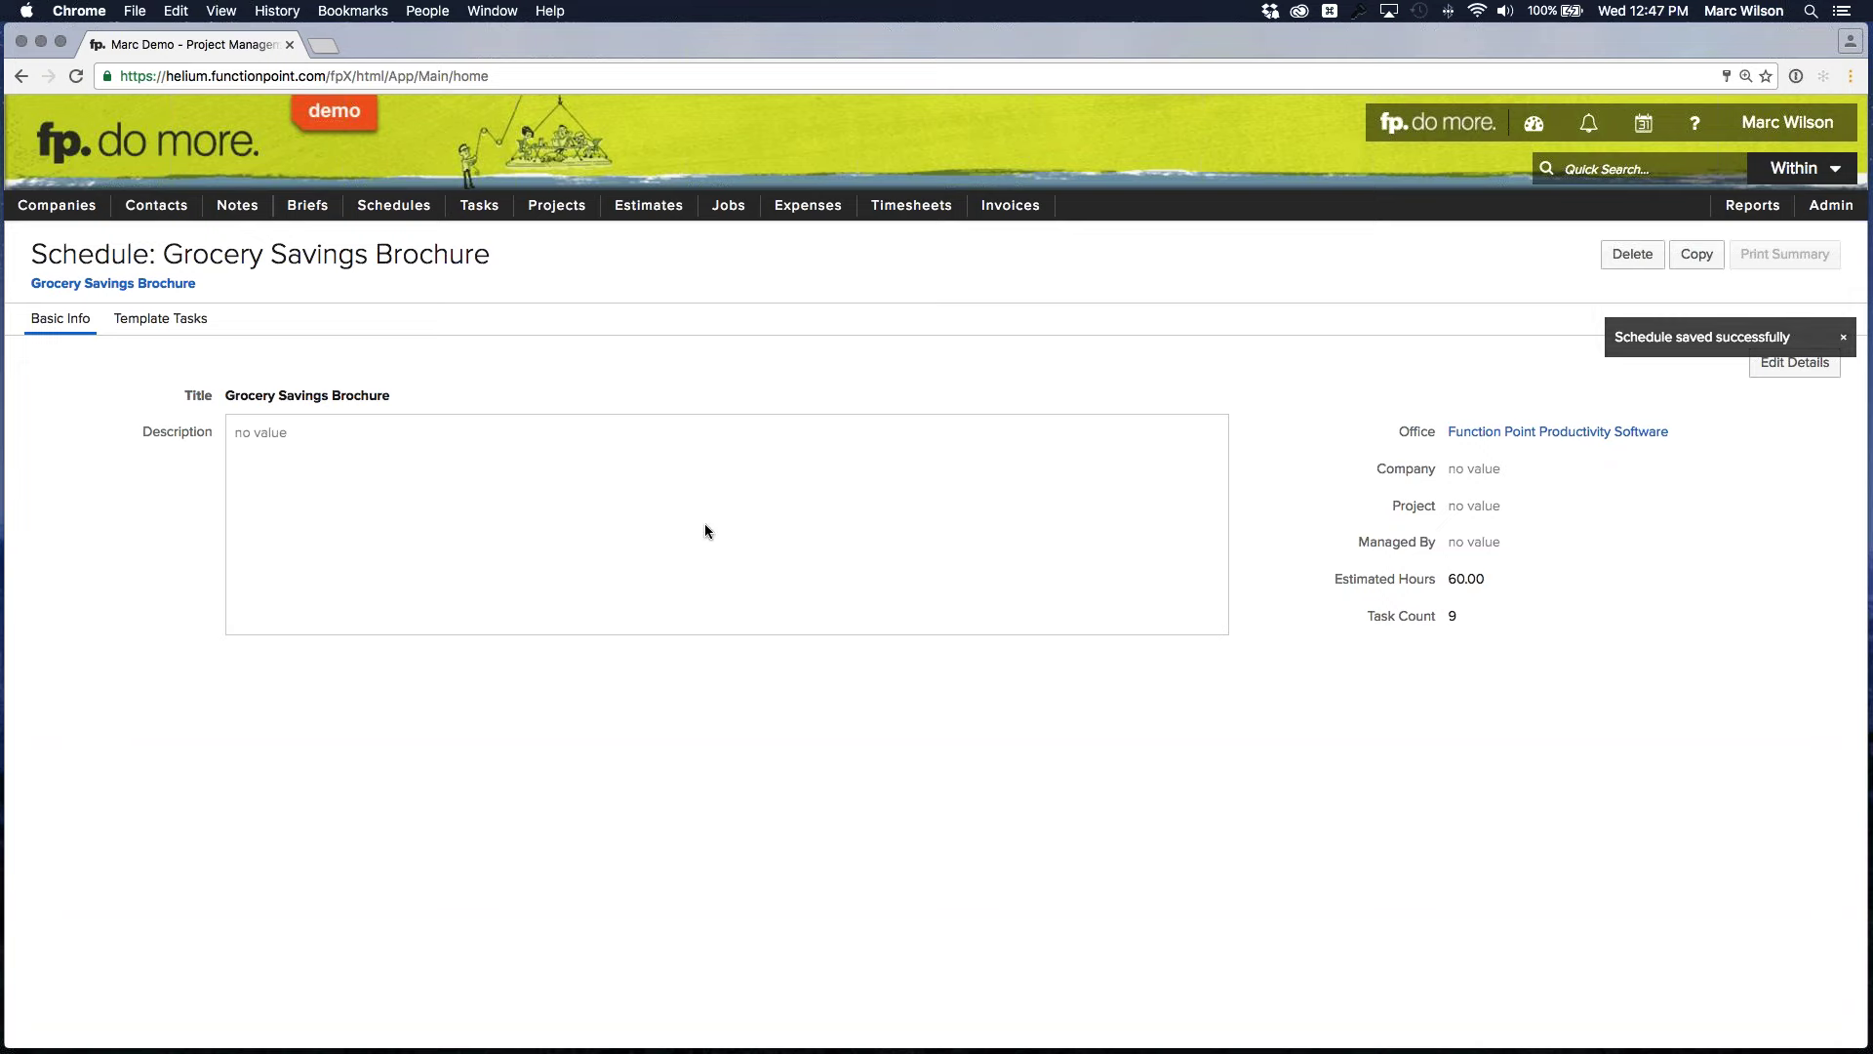
Clear the Blue Line Digital description from the template's Freelancer task and save the change
left_click(156, 319)
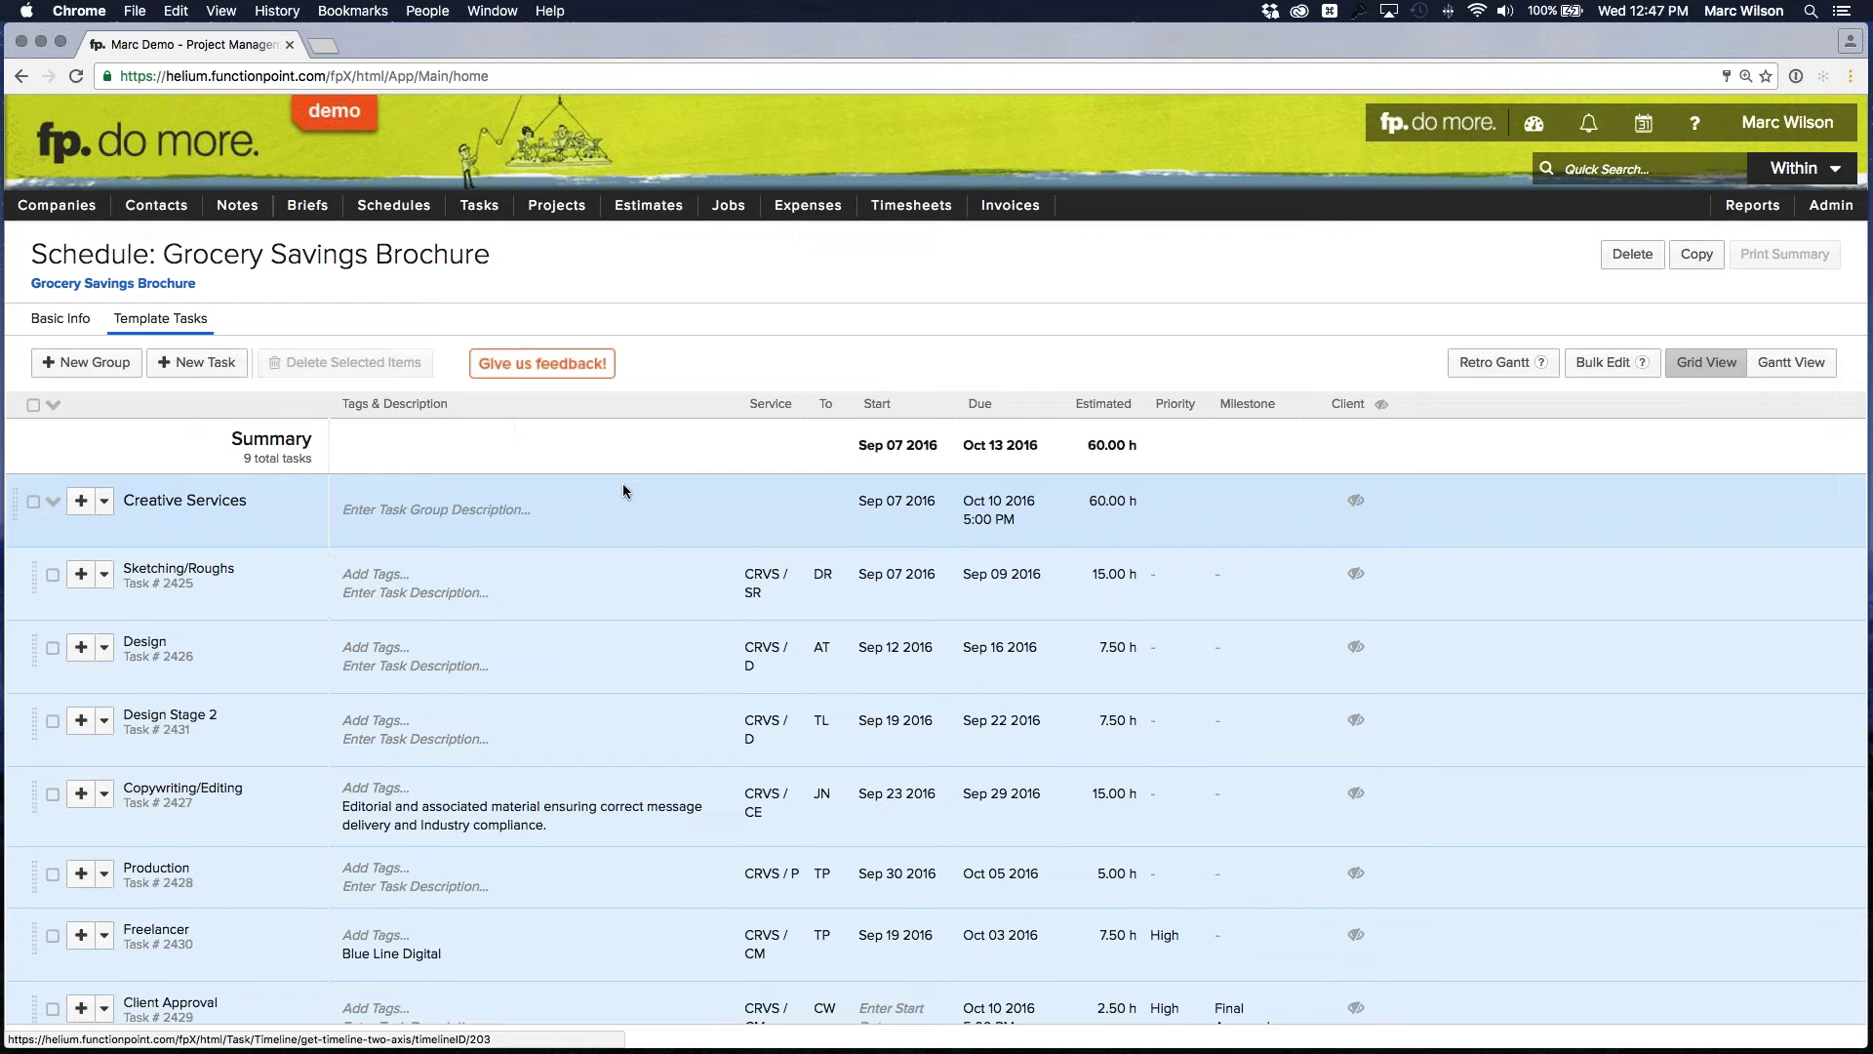
mouse_move(659, 508)
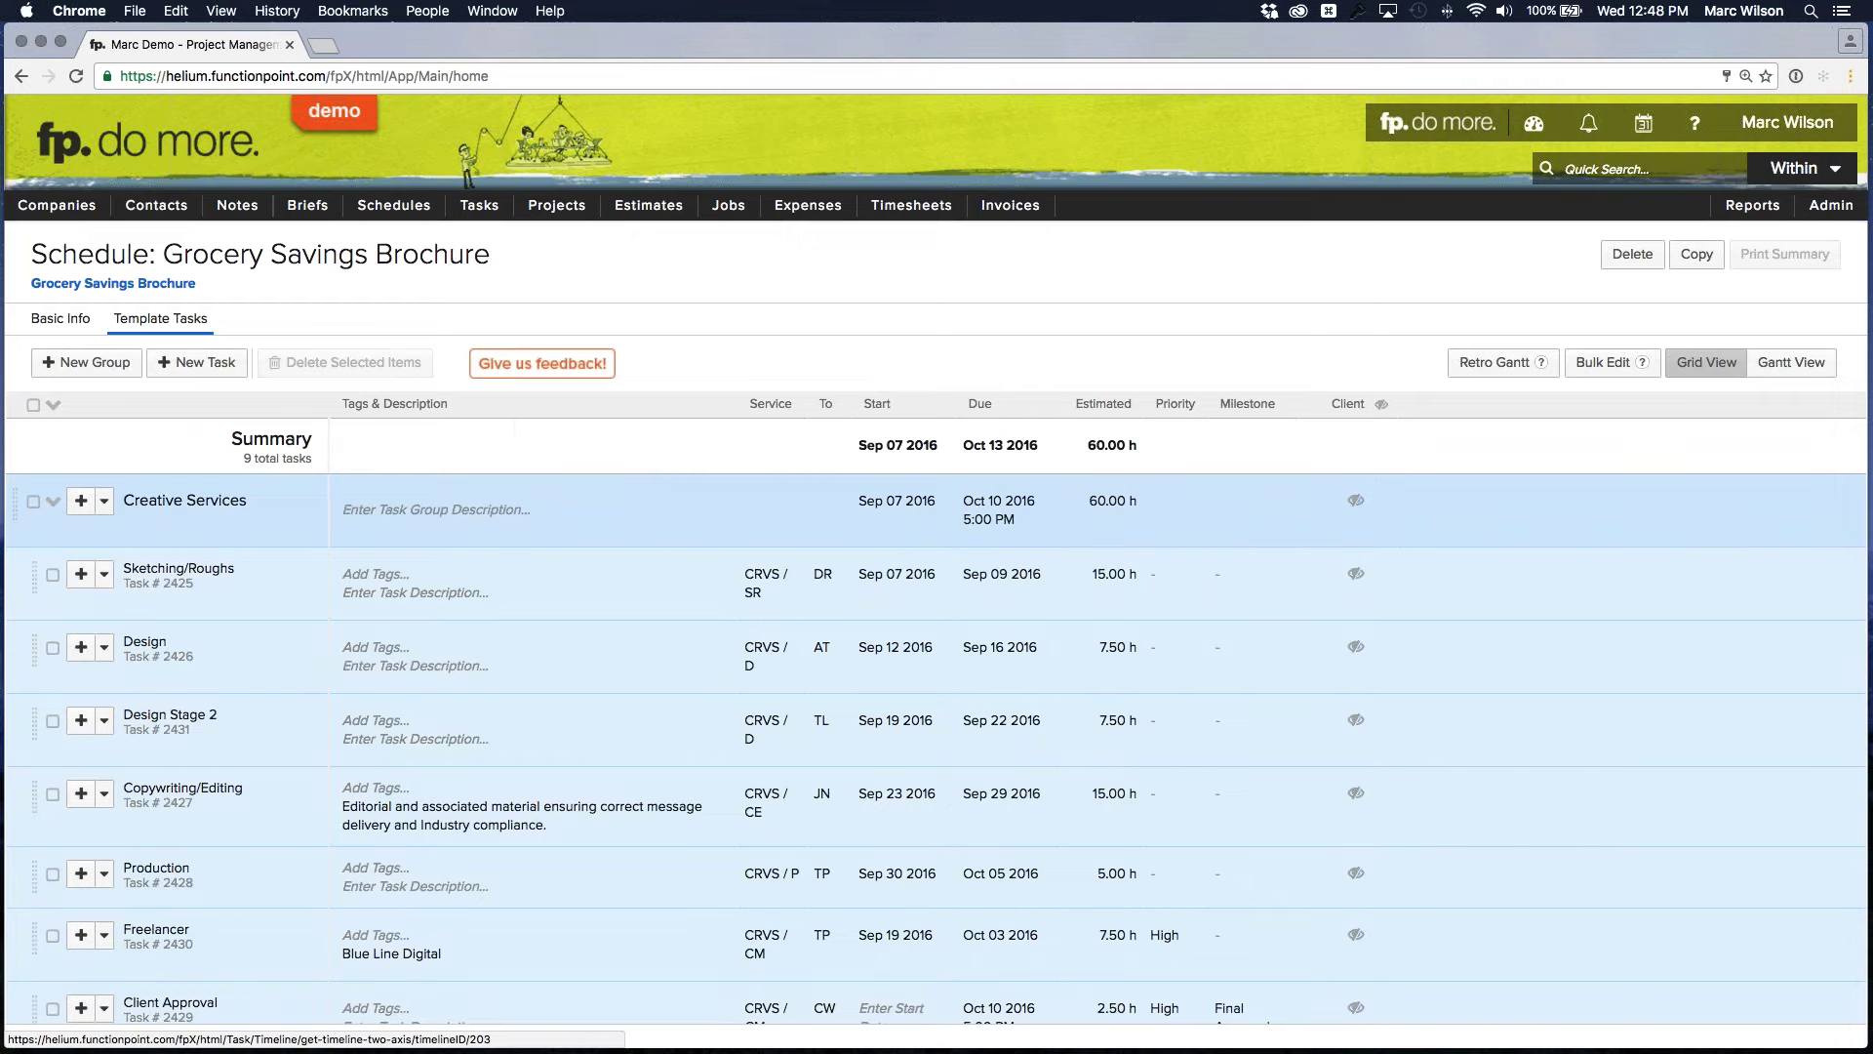
scroll(703, 517, "down", 4)
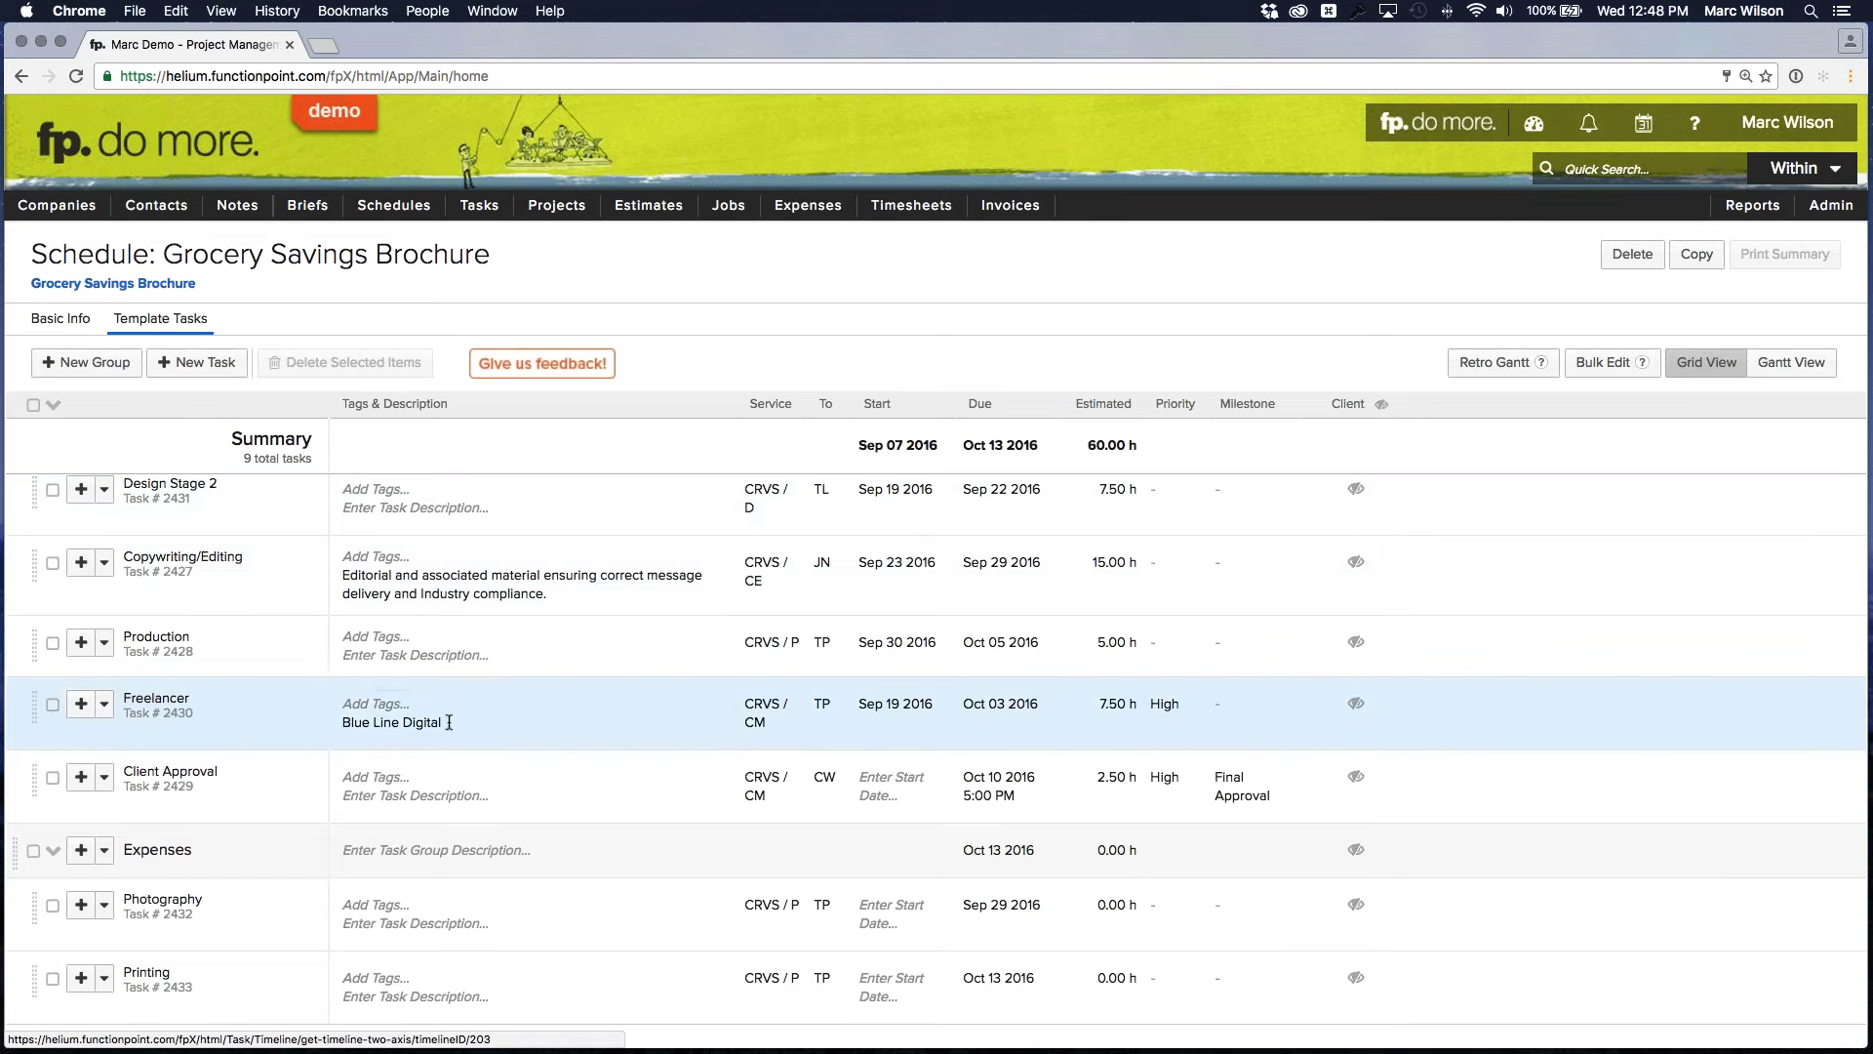
left_click(495, 722)
triple_click(481, 738)
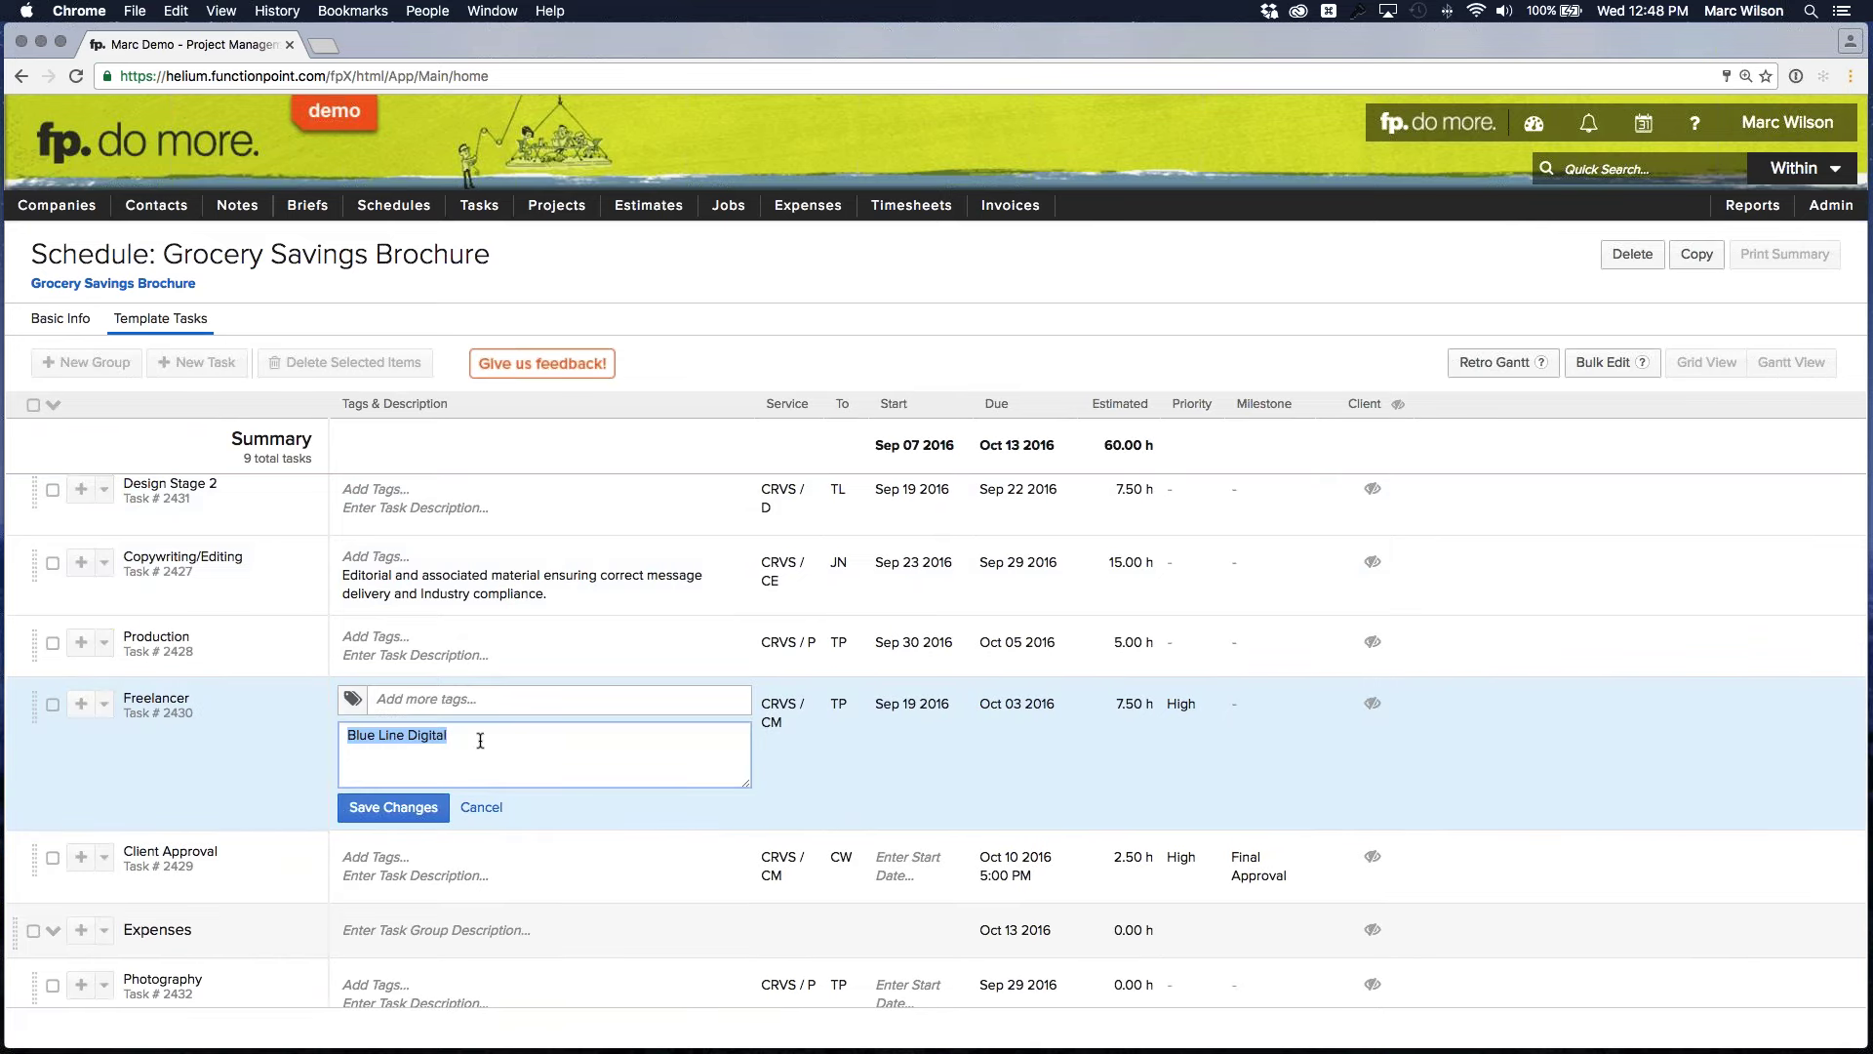
key("BackSpace")
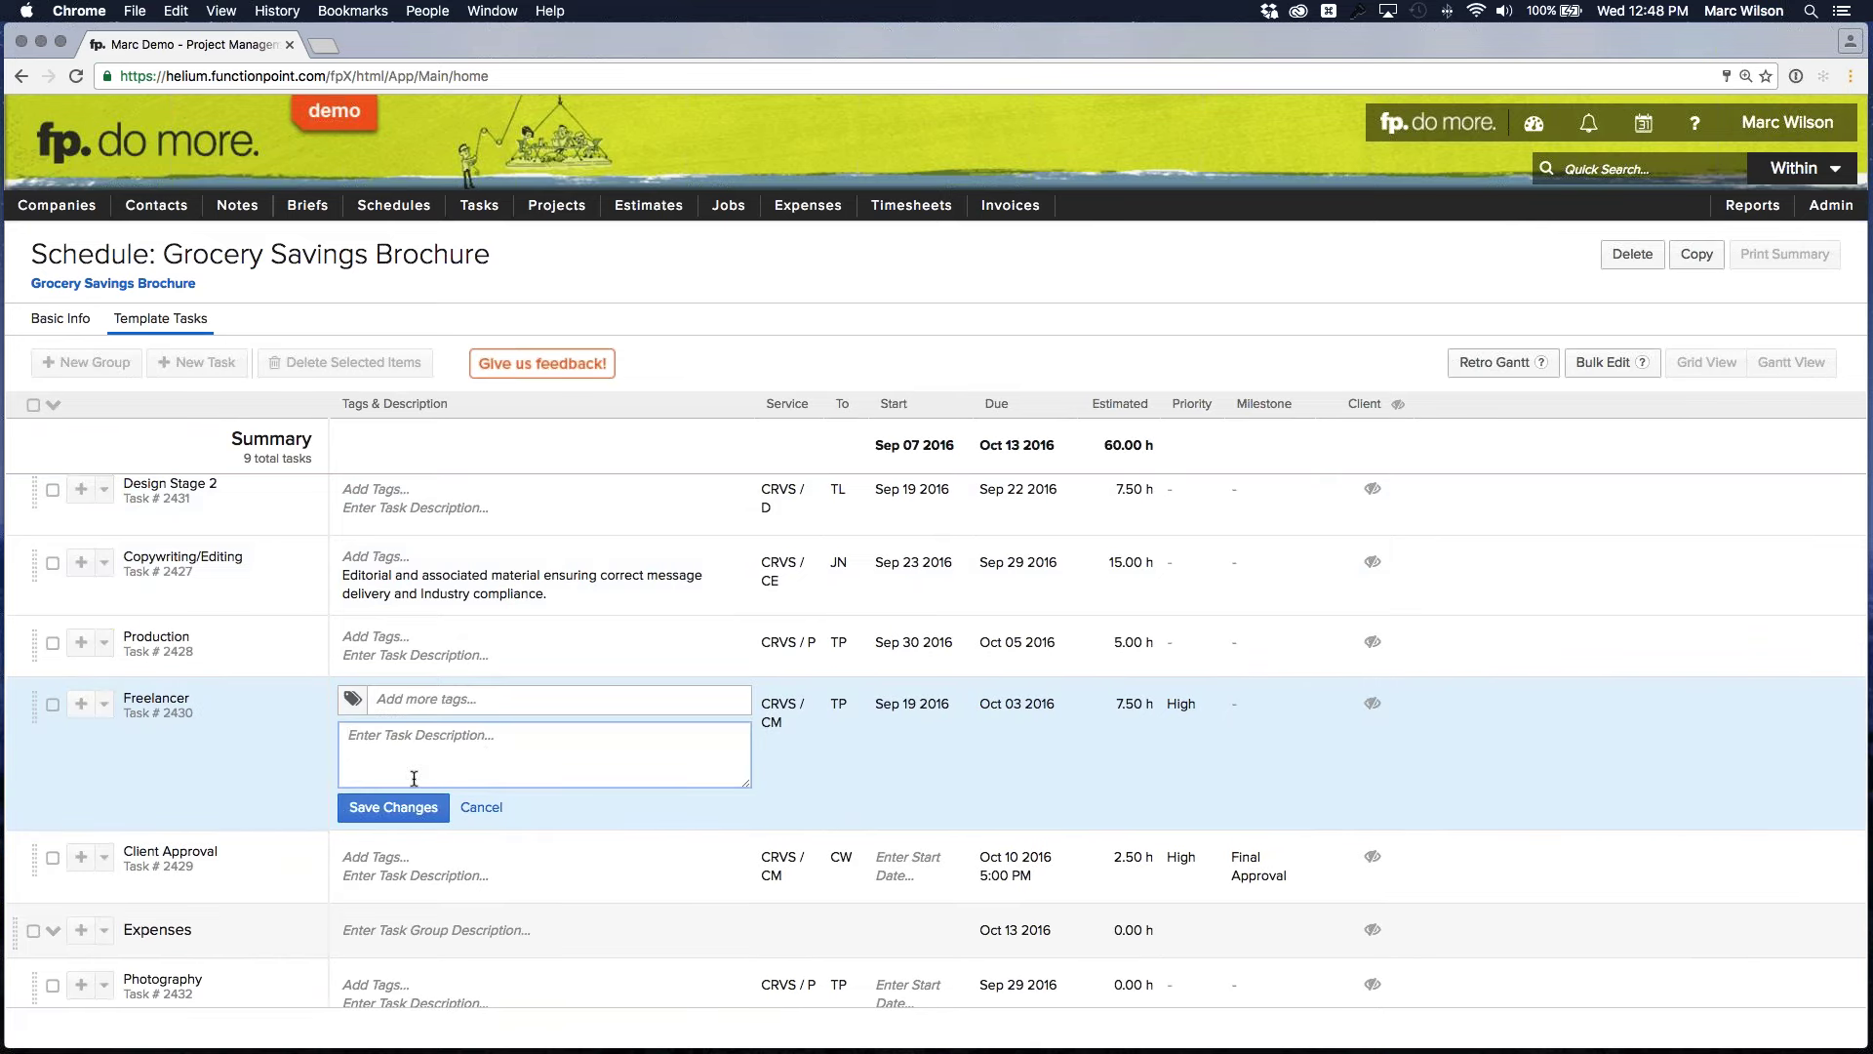
left_click(393, 808)
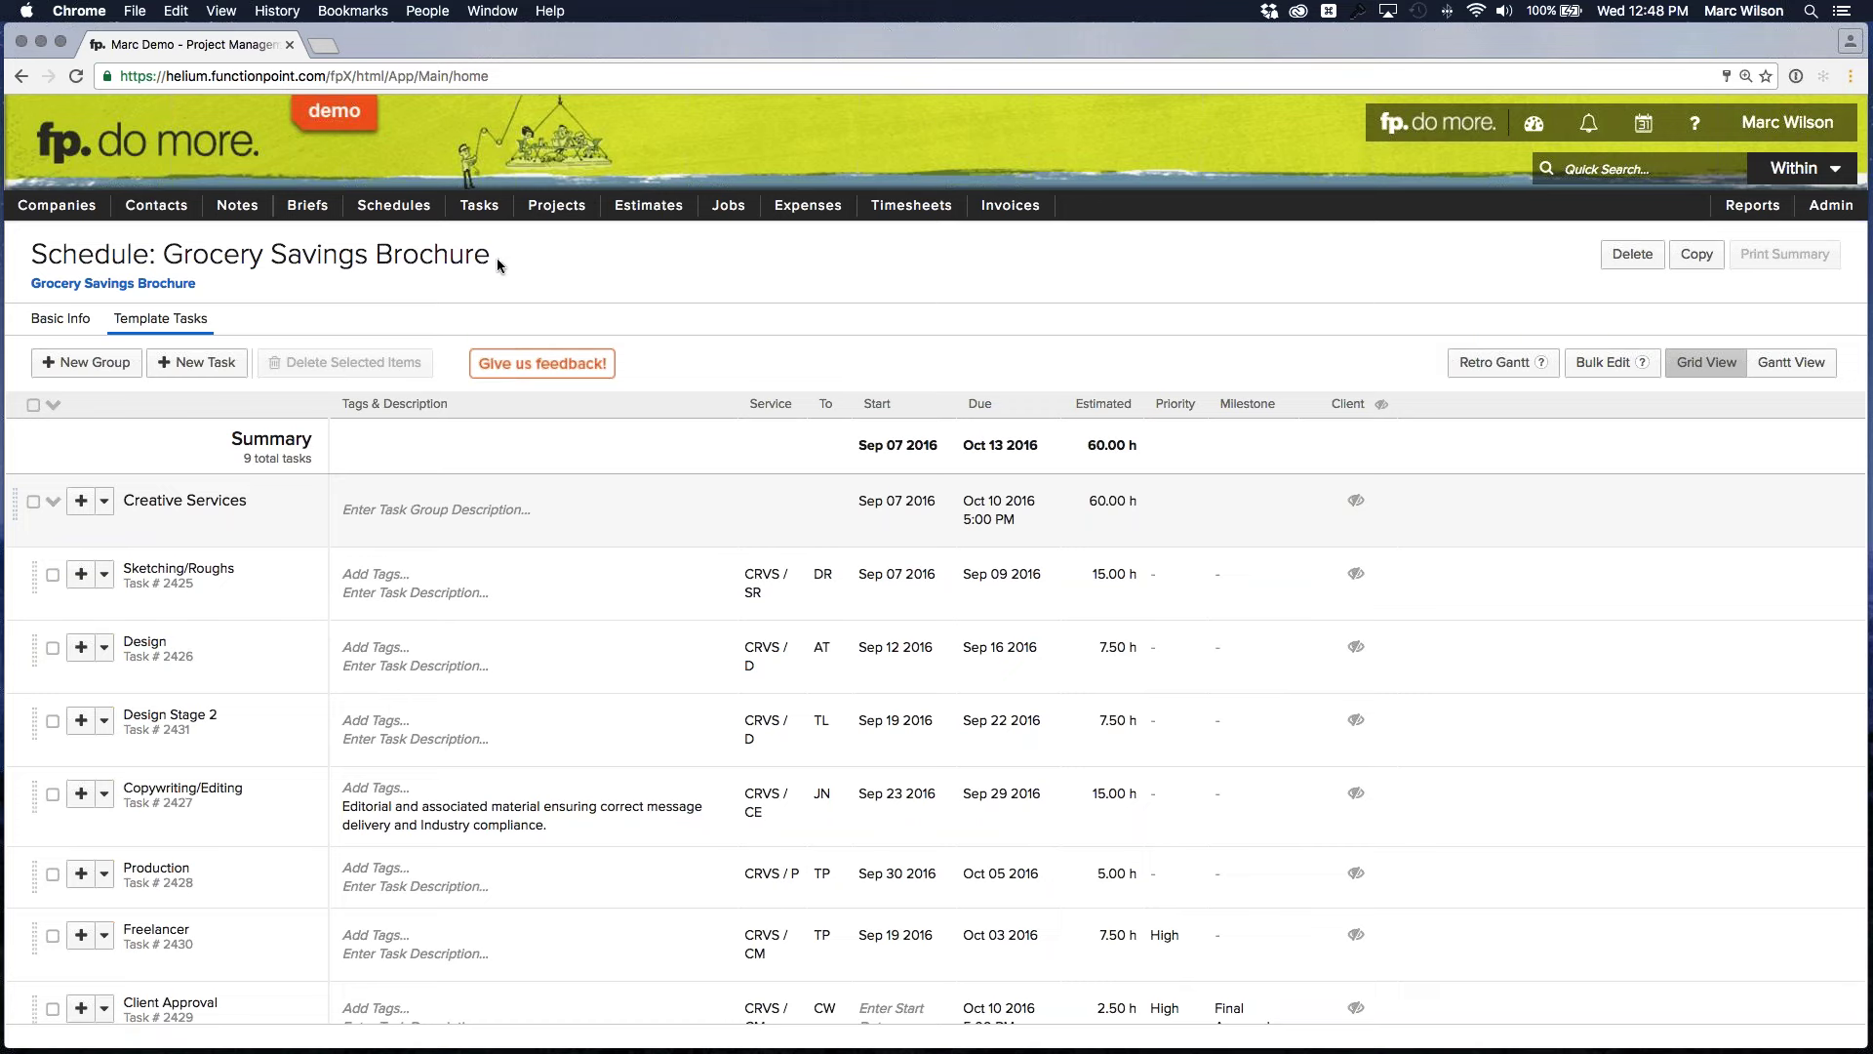
mouse_move(393, 205)
mouse_move(391, 301)
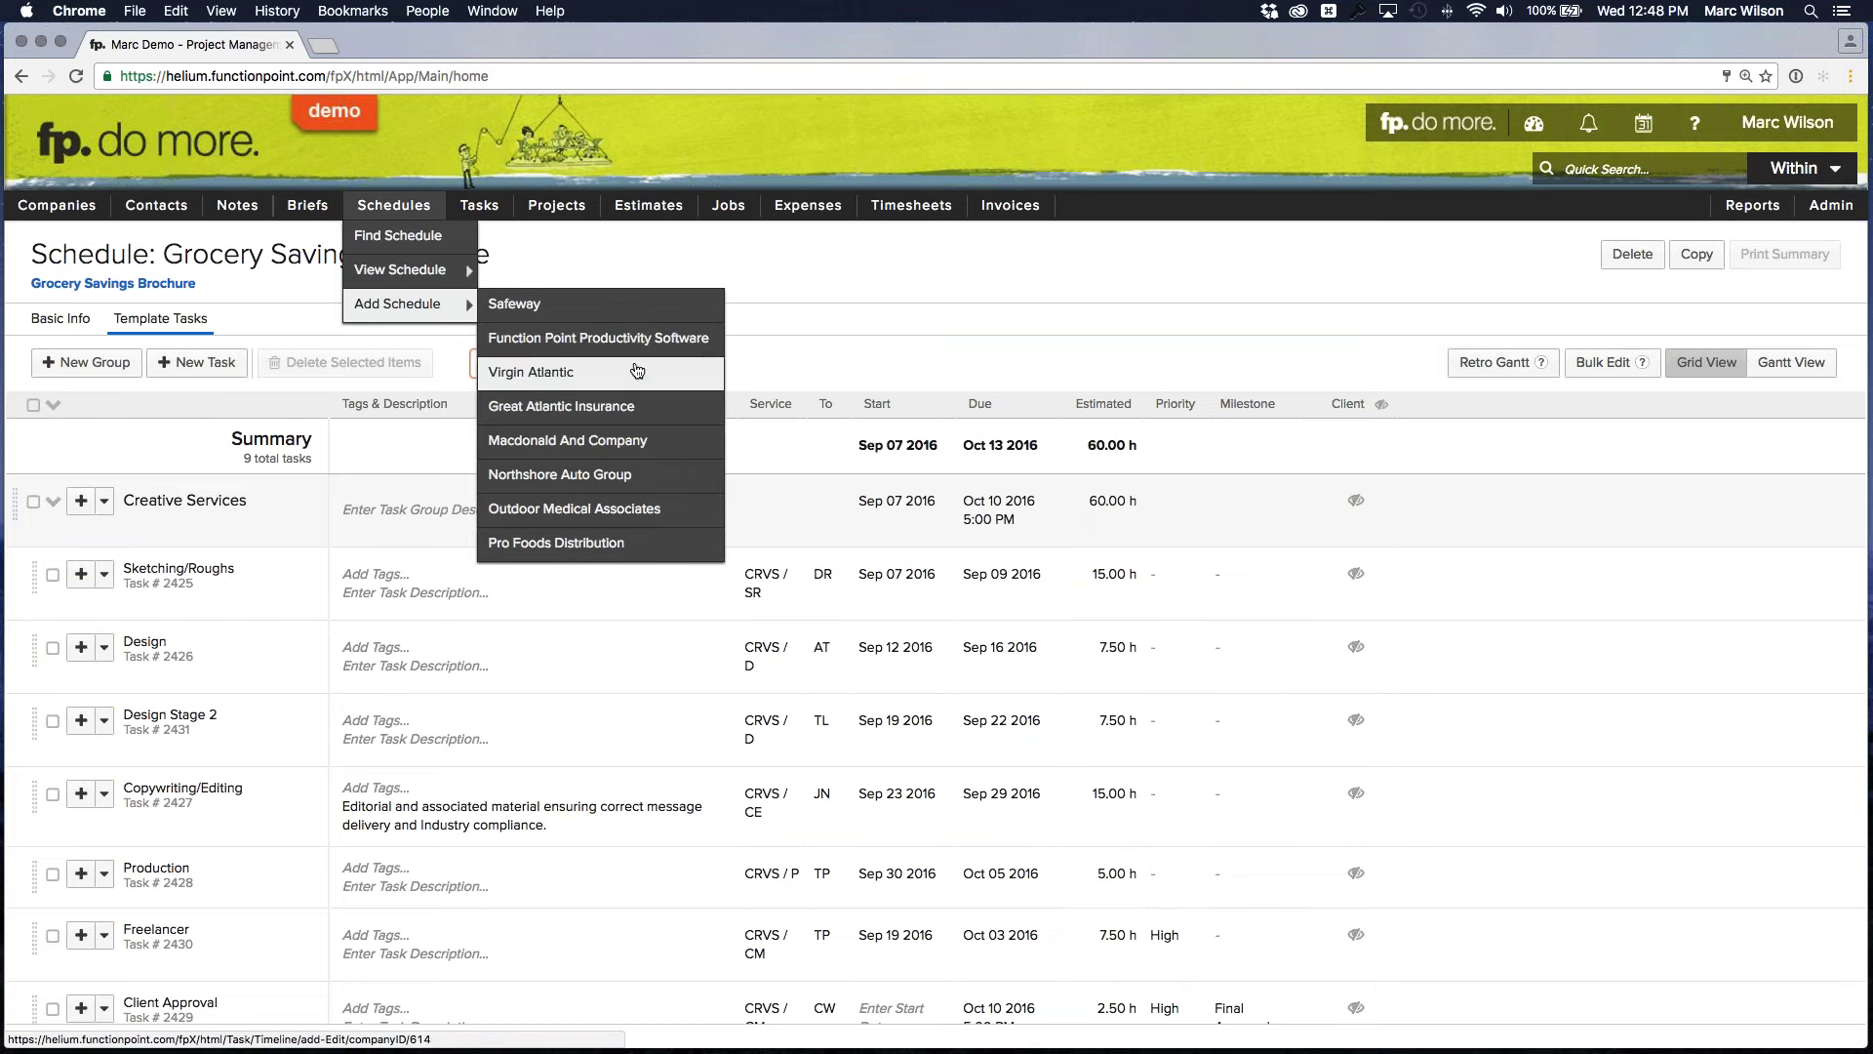
Create the 'Pro Foods Brochure' schedule for Pro Foods Distribution from the Grocery Savings Brochure template
left_click(572, 547)
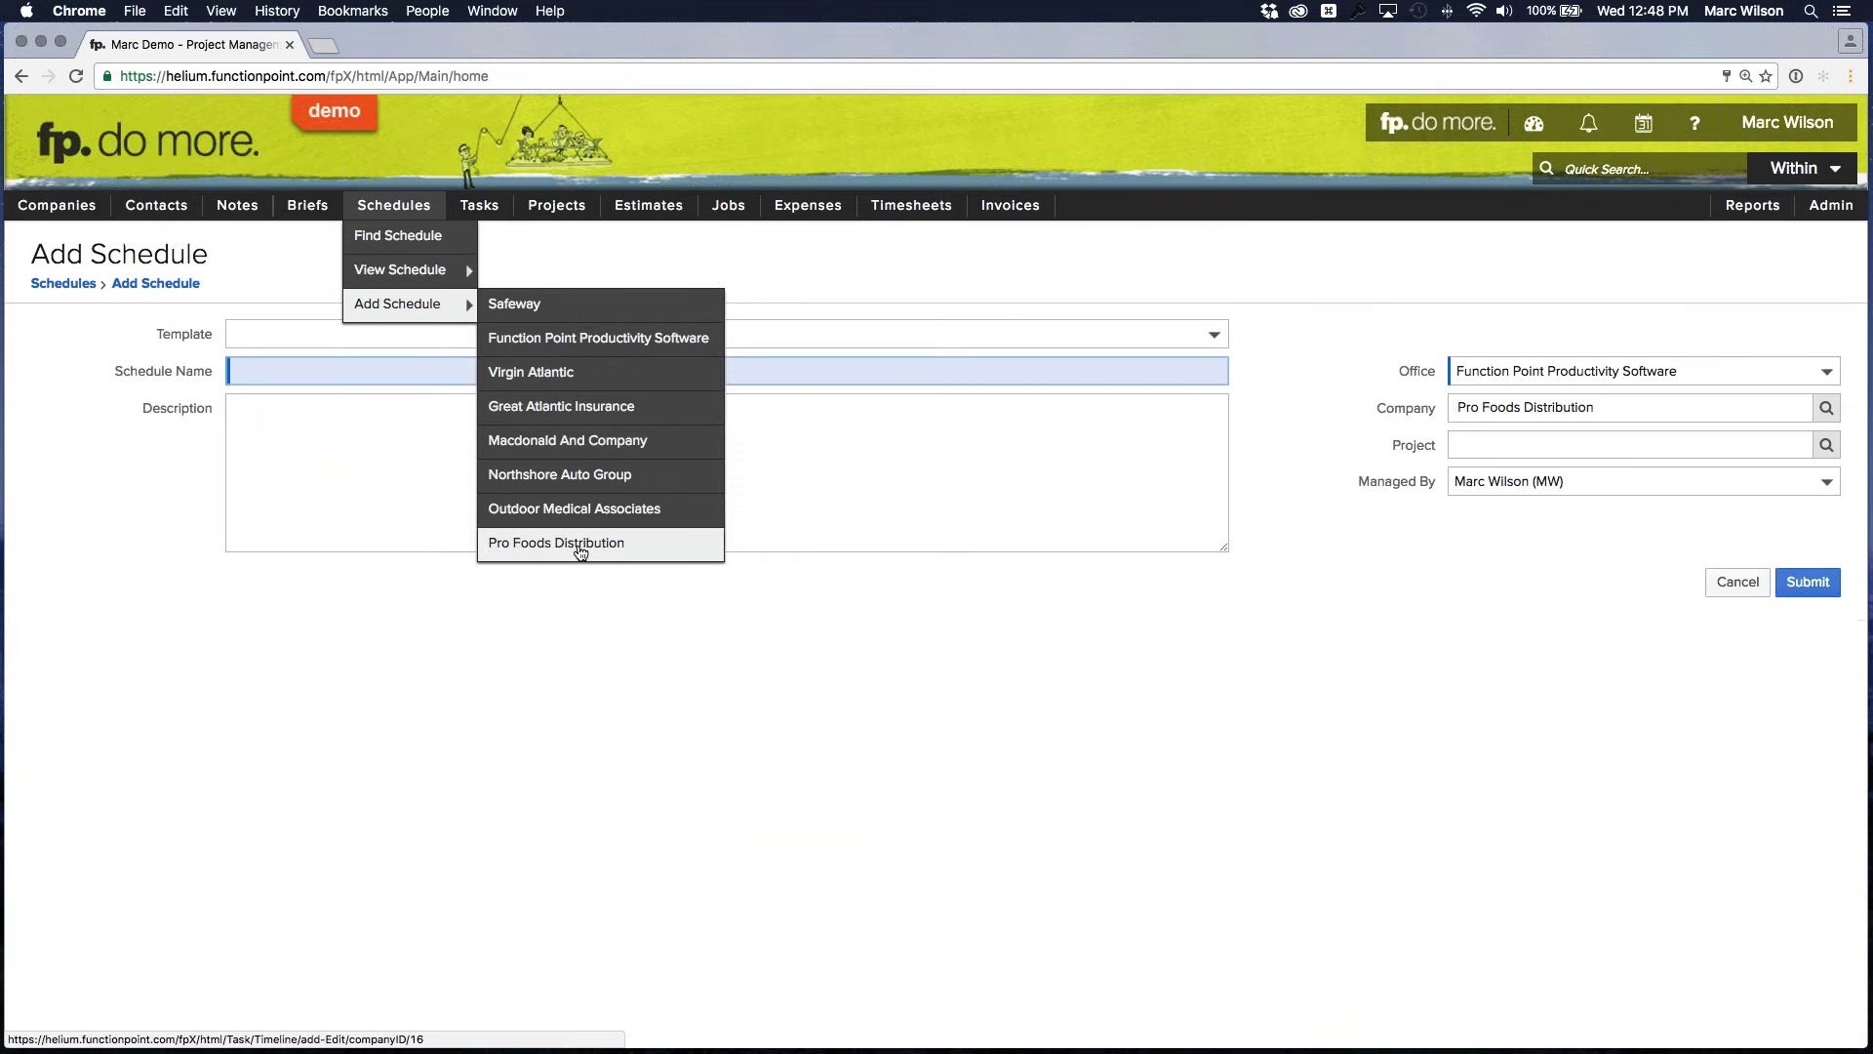
left_click(326, 330)
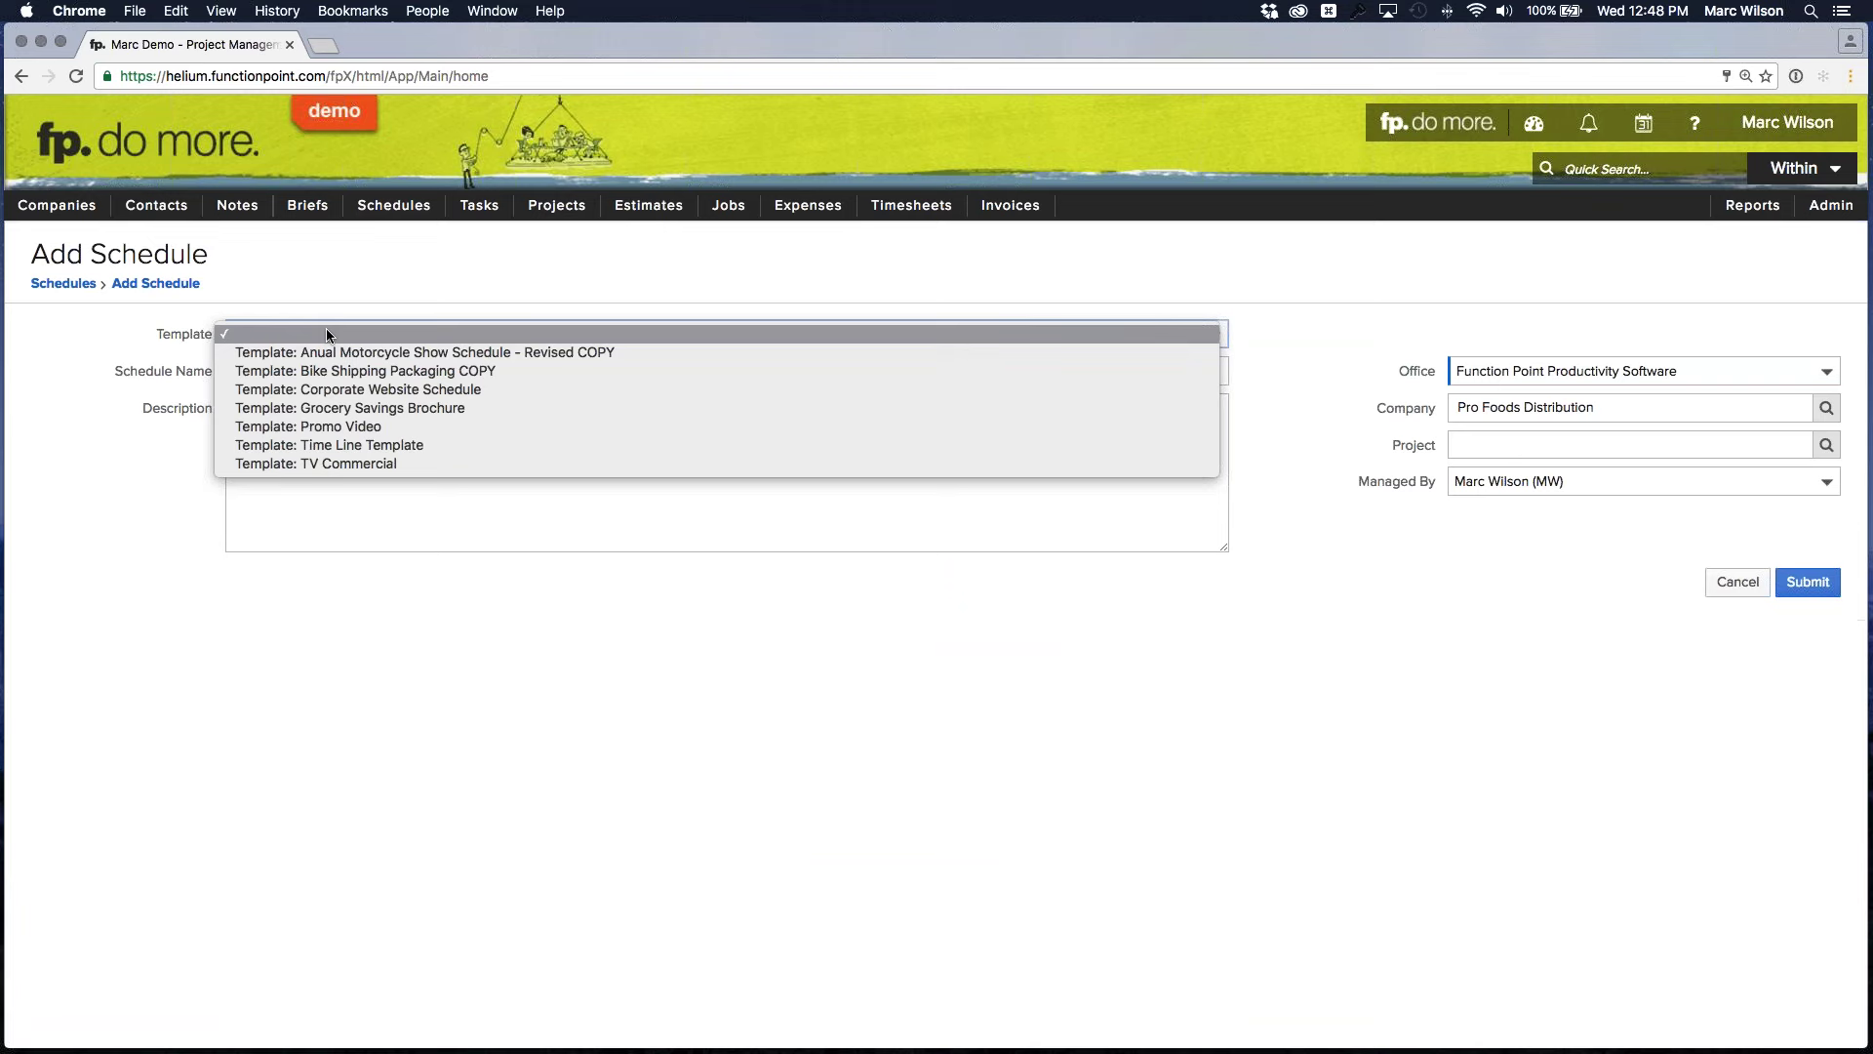
left_click(354, 414)
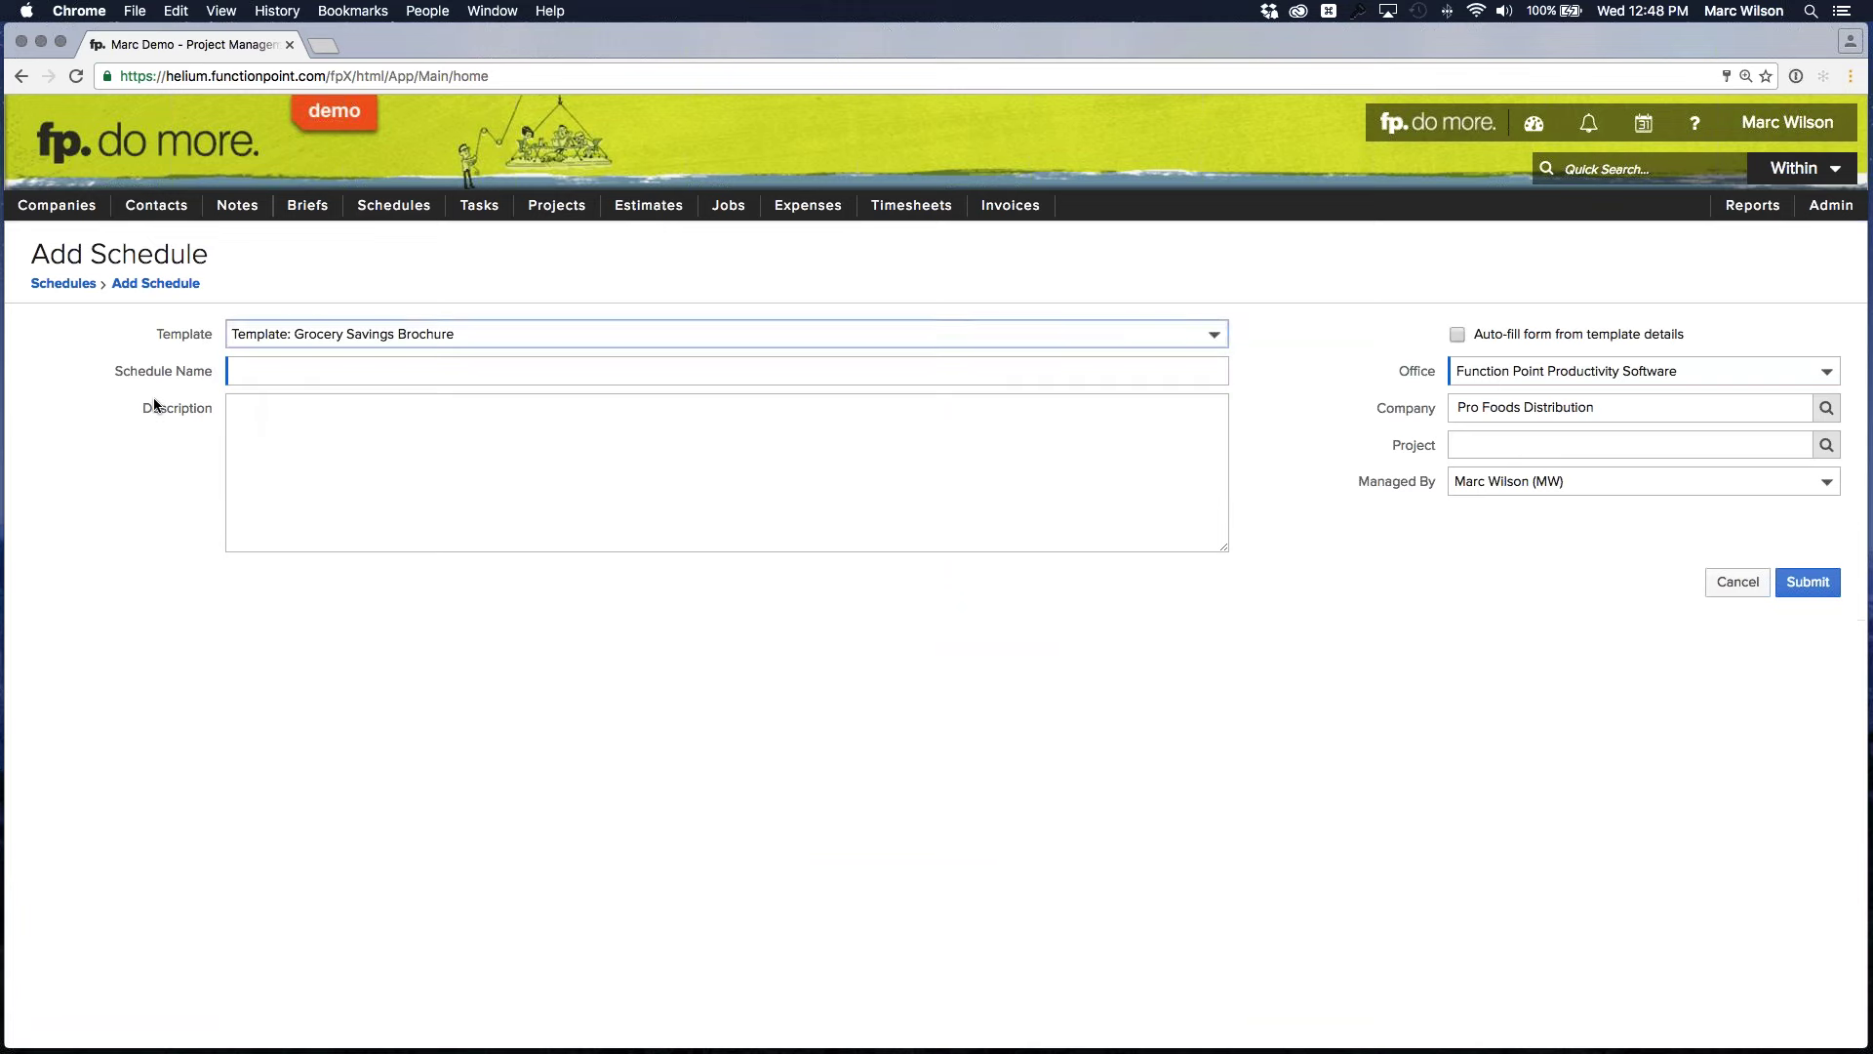
left_click(410, 368)
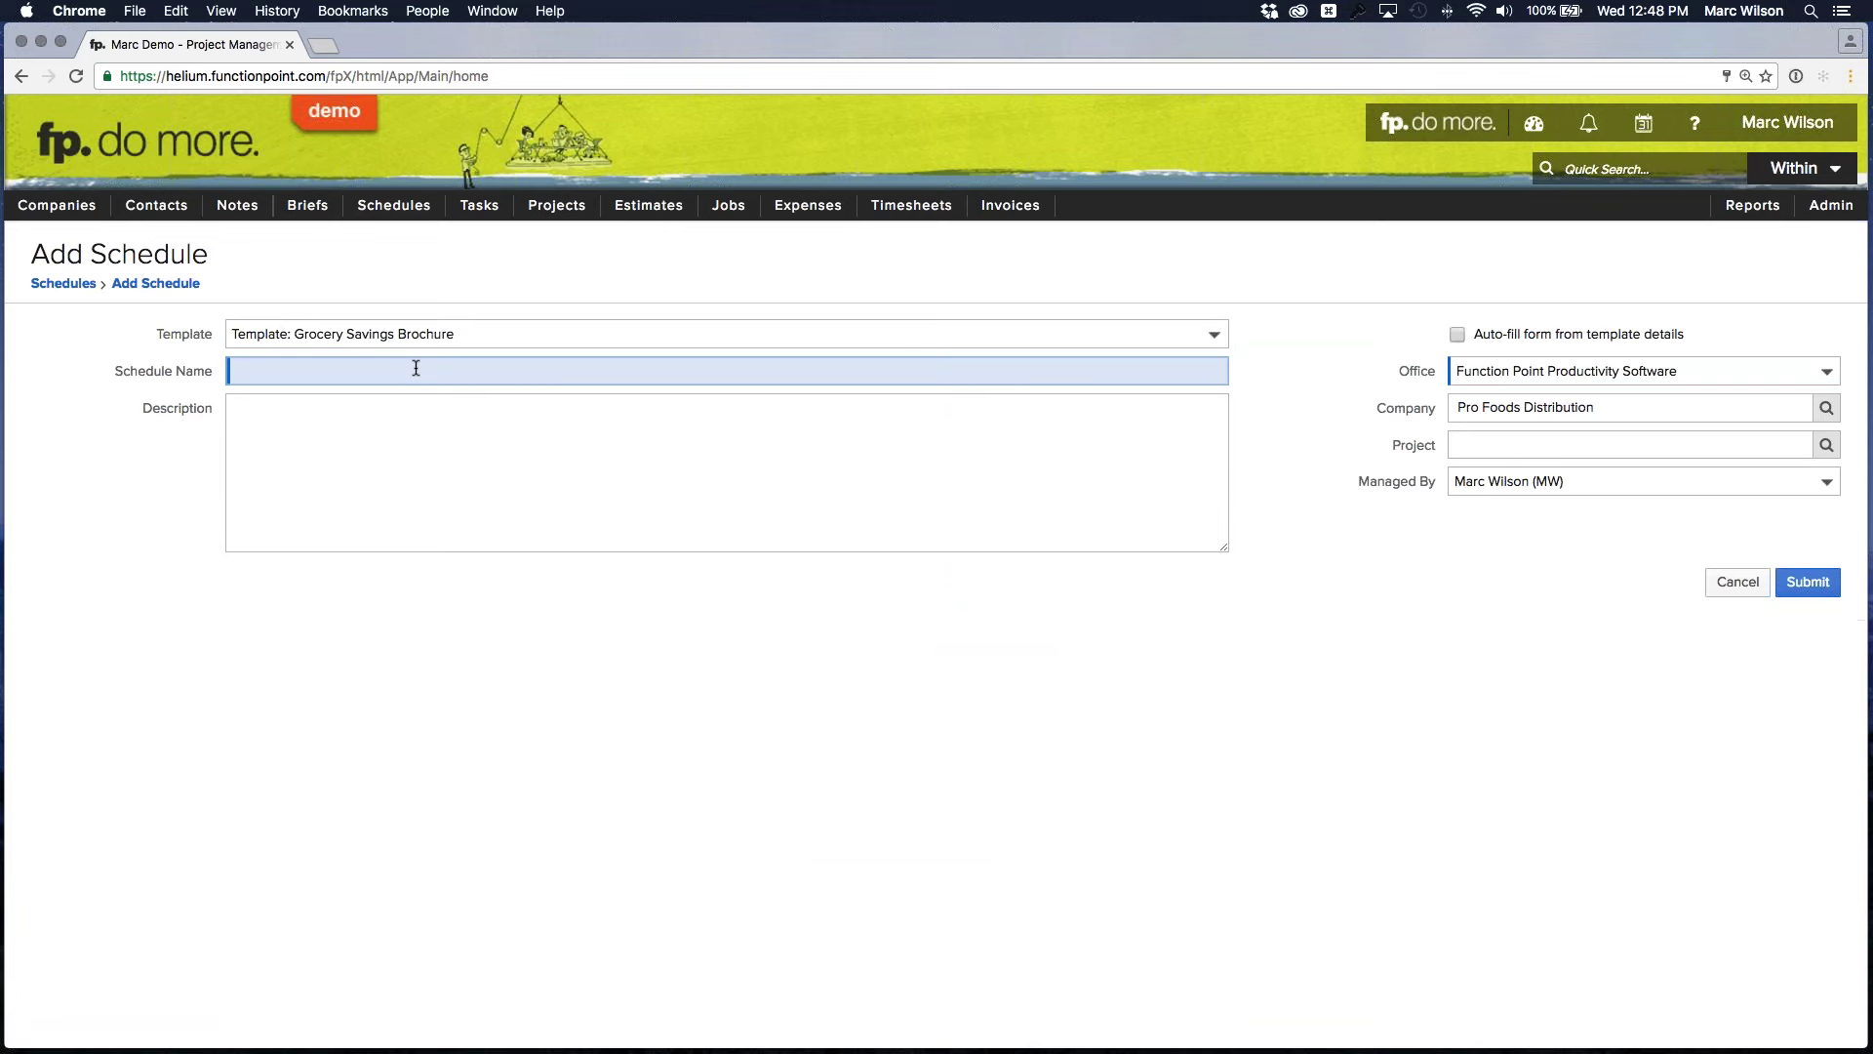
type("Prof")
type("Foods B")
type("rochure")
left_click(748, 482)
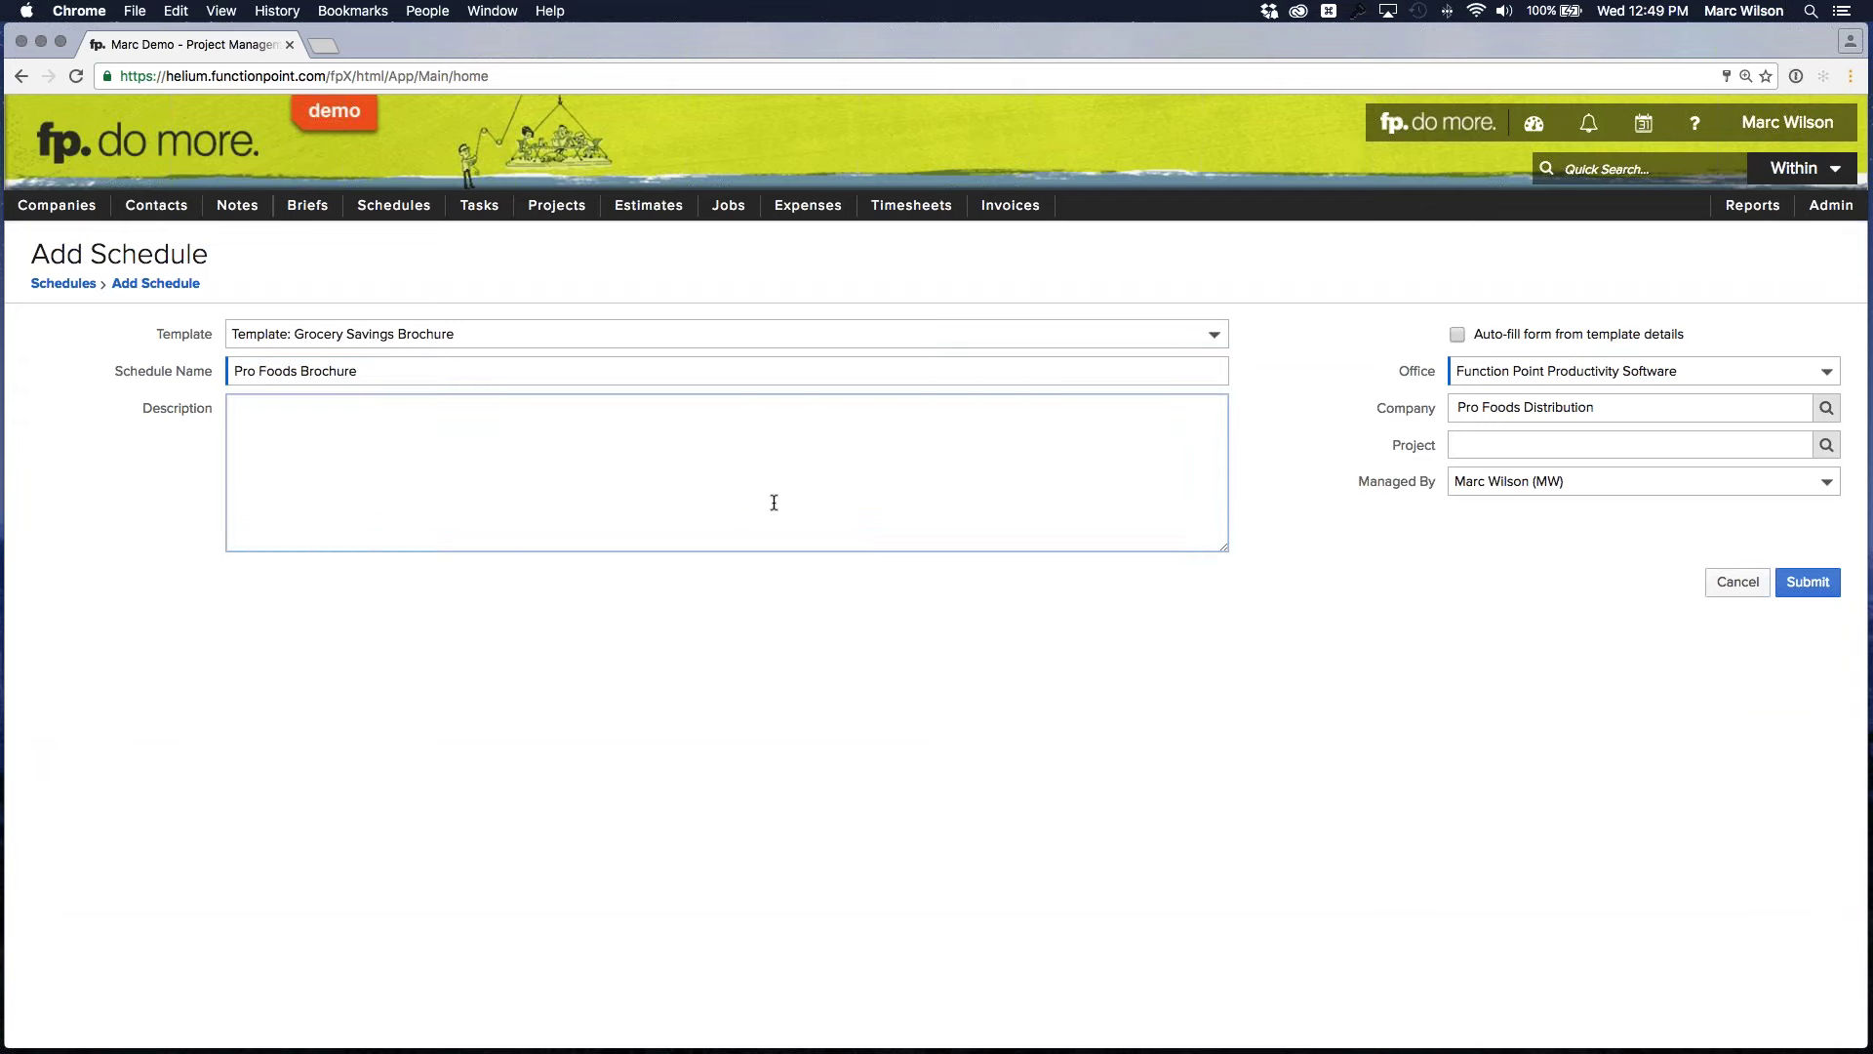
left_click(1231, 609)
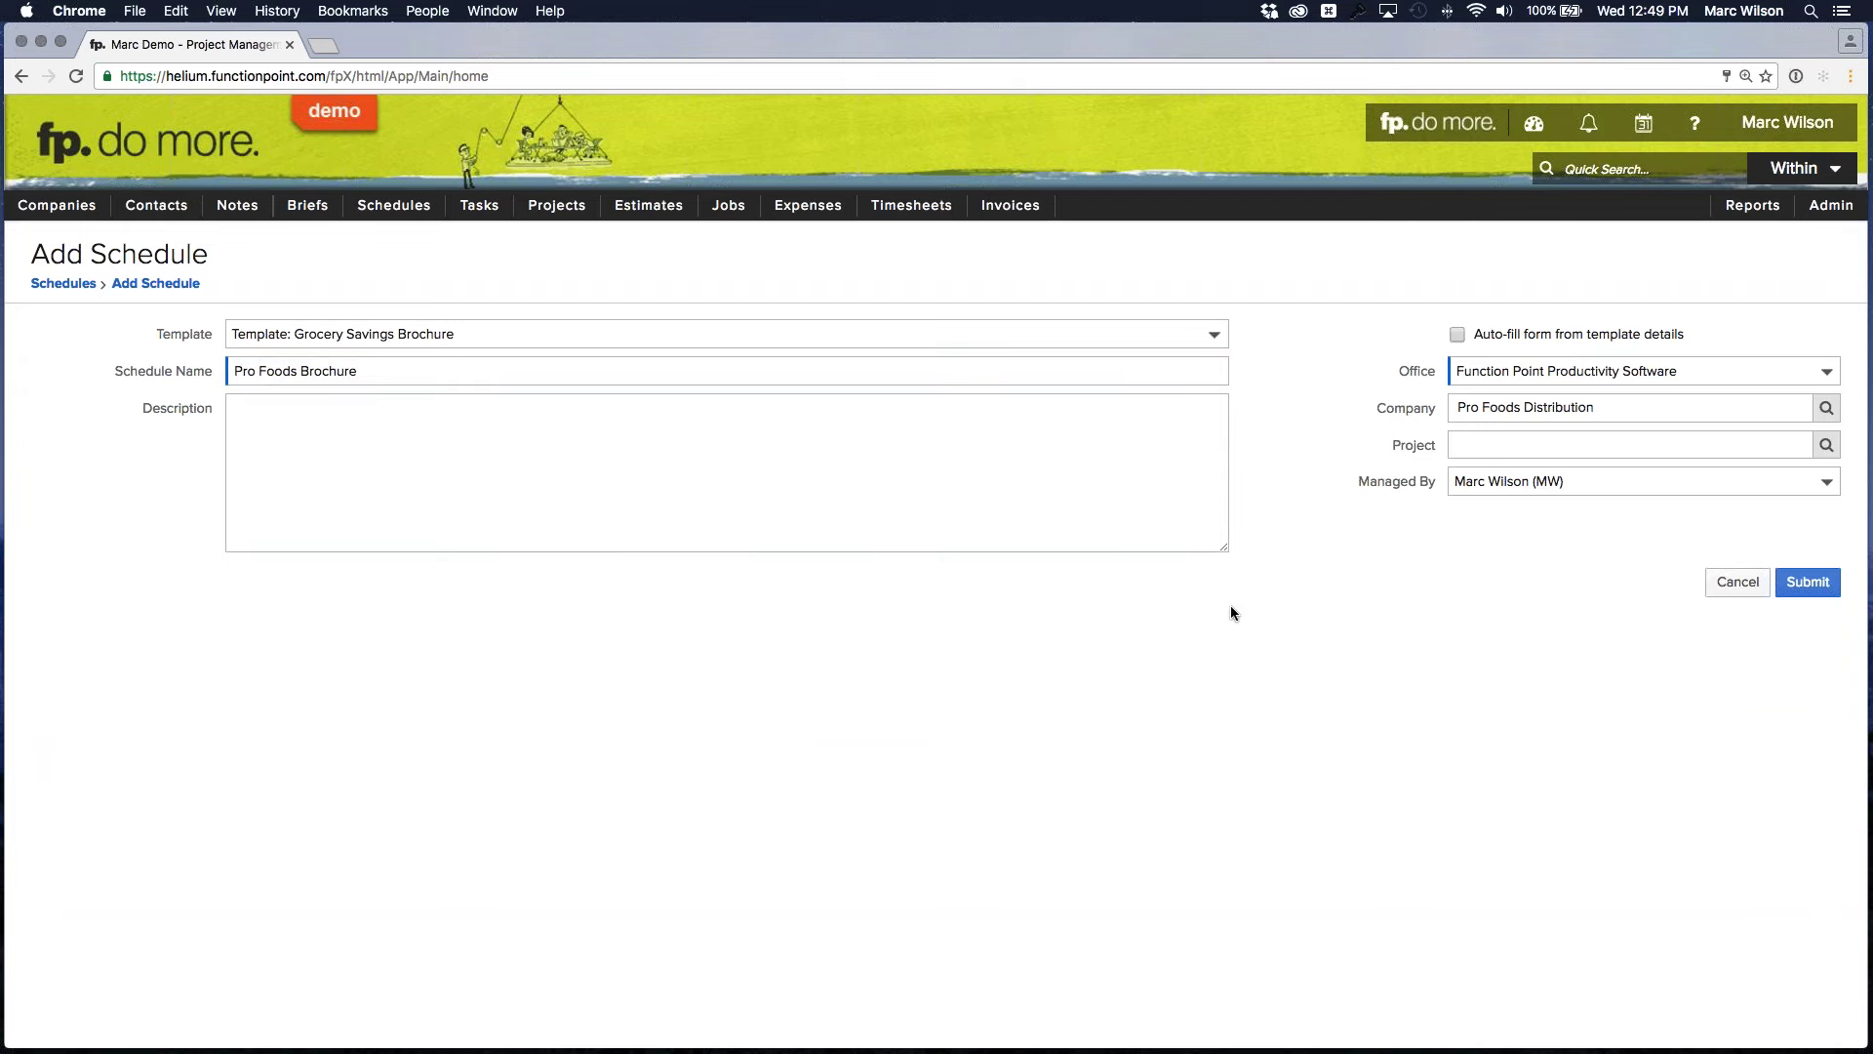
left_click(1808, 582)
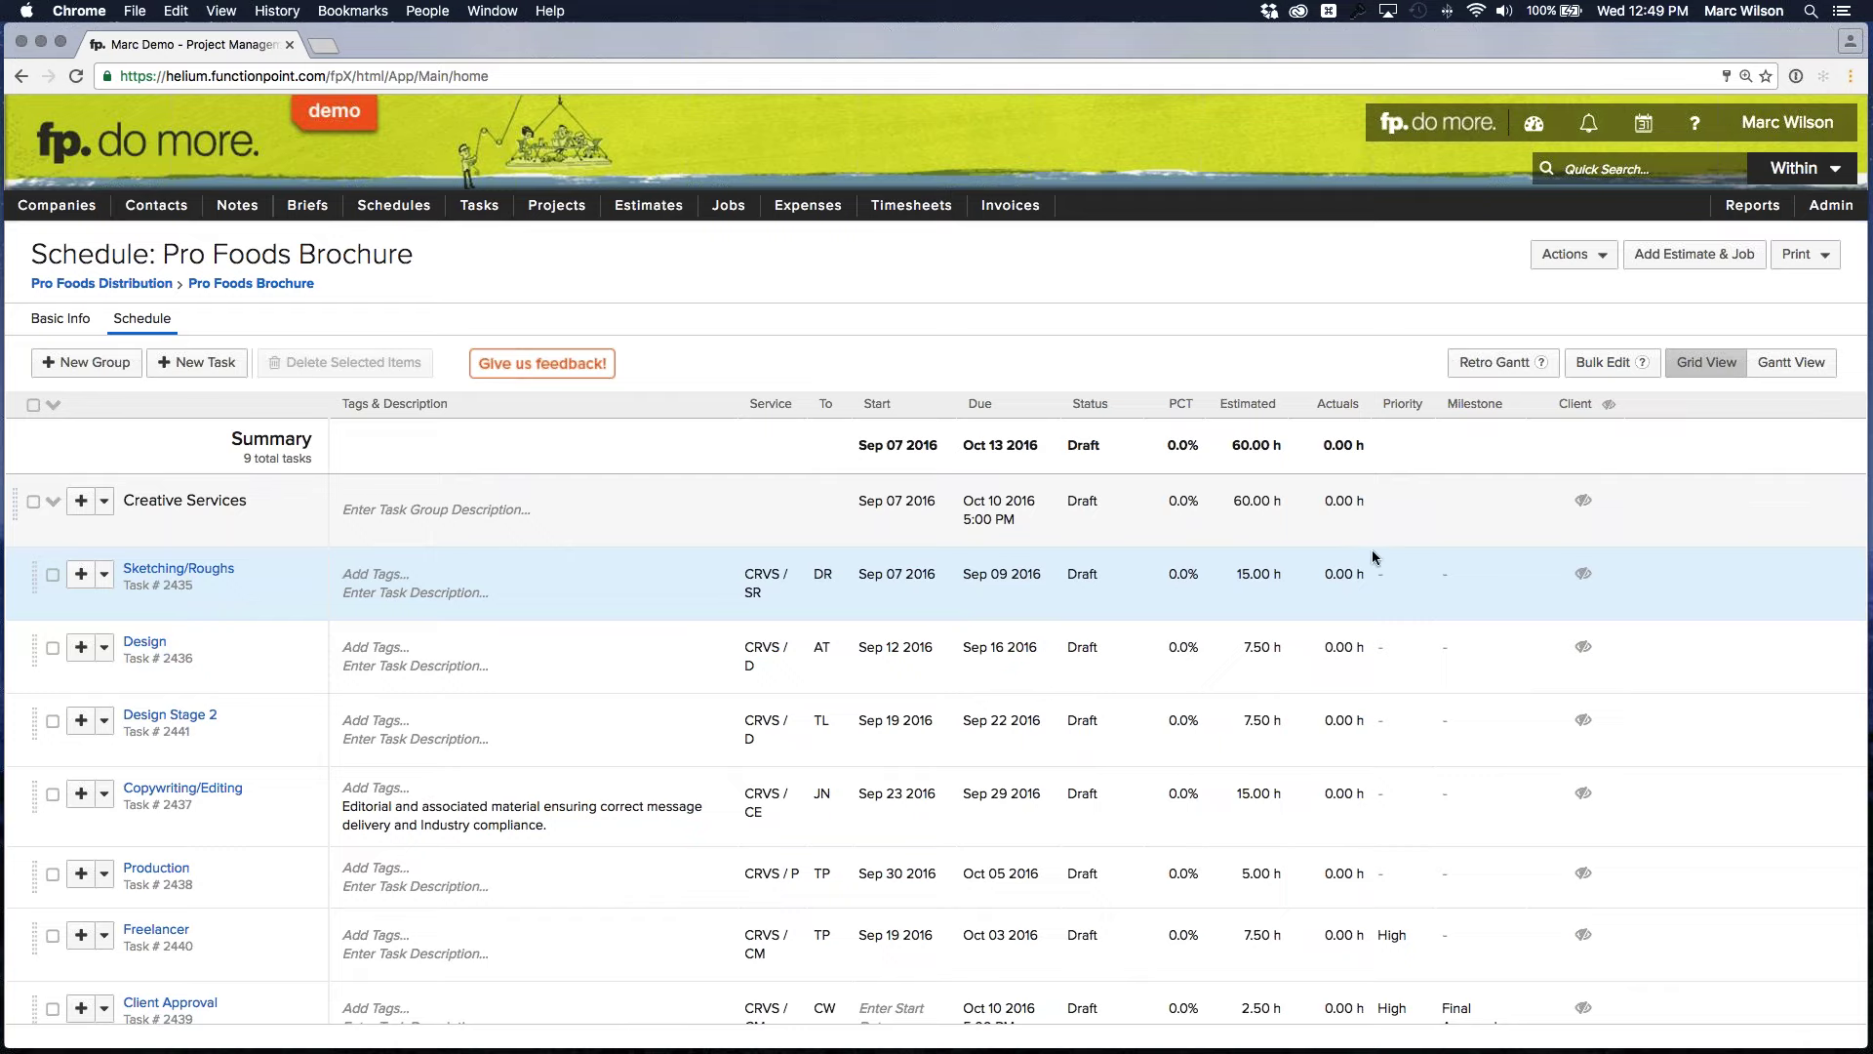
Shift all Pro Foods Brochure task dates to start on Oct 05 2016 and save the schedule
left_click(1605, 362)
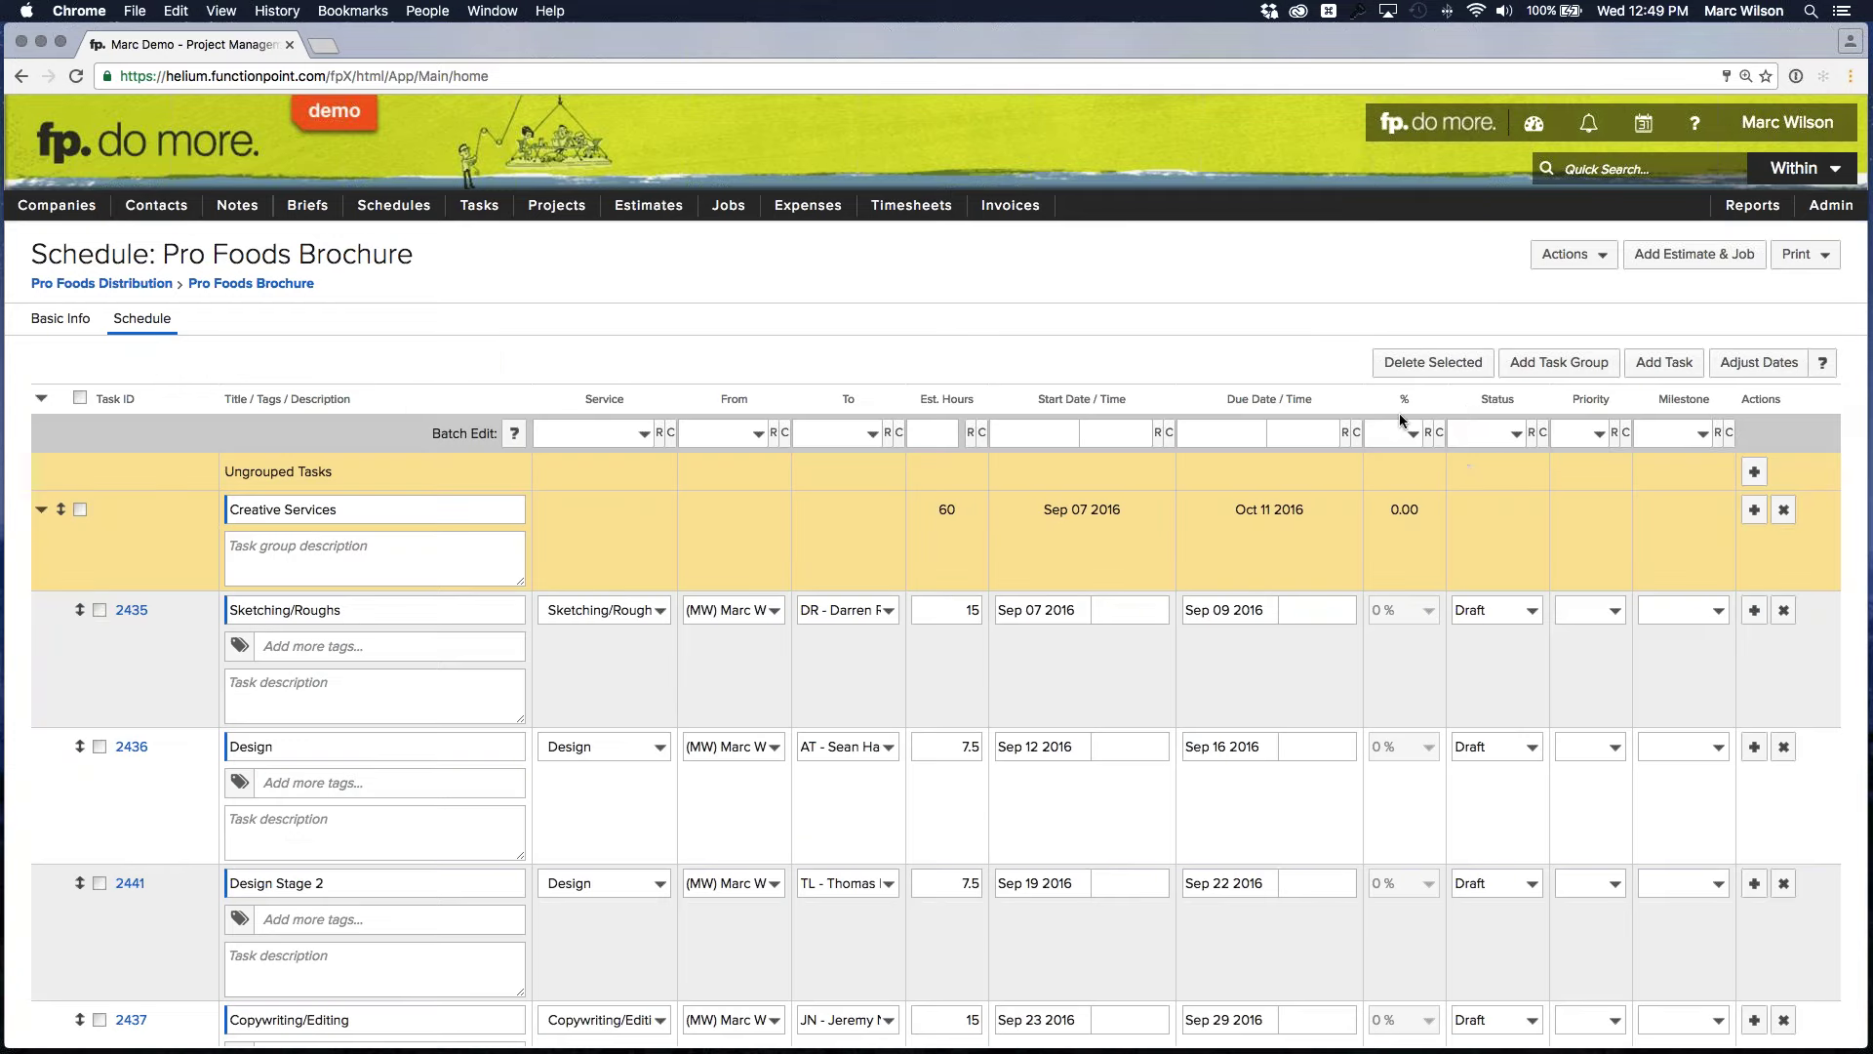
left_click(1744, 366)
left_click(929, 581)
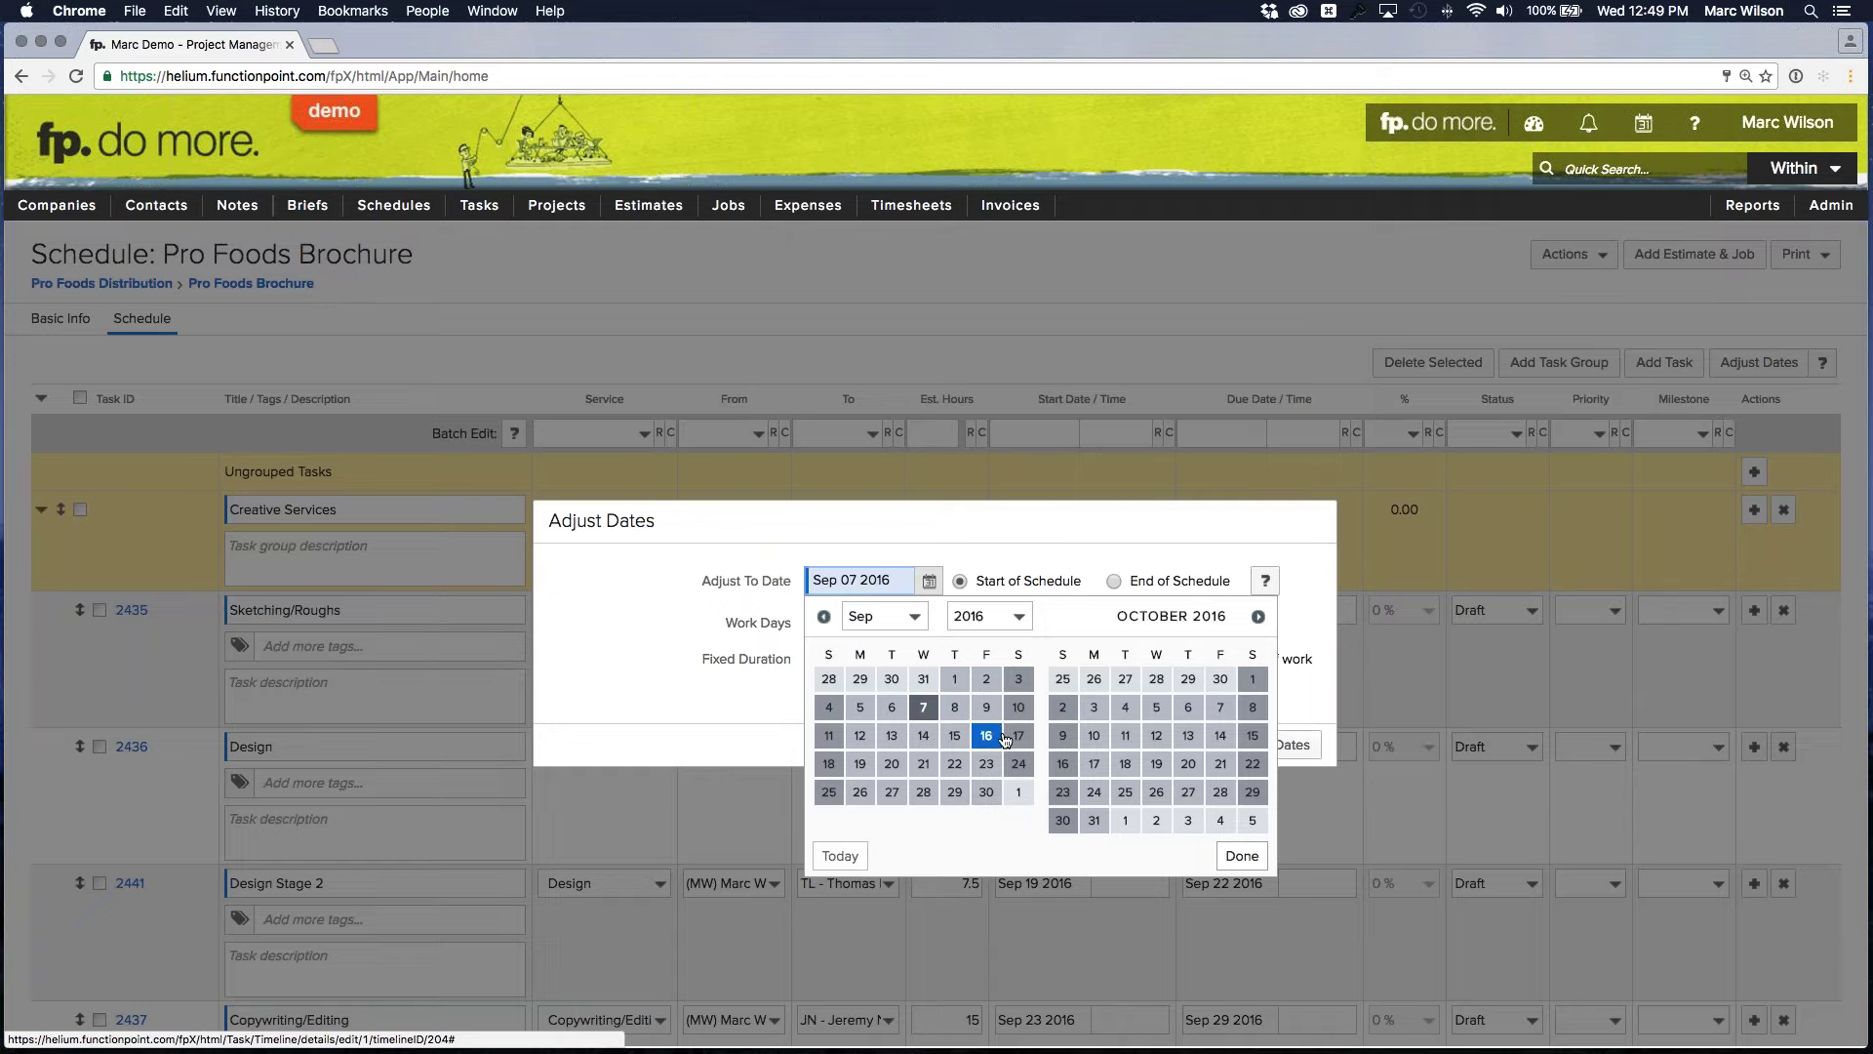
left_click(1158, 709)
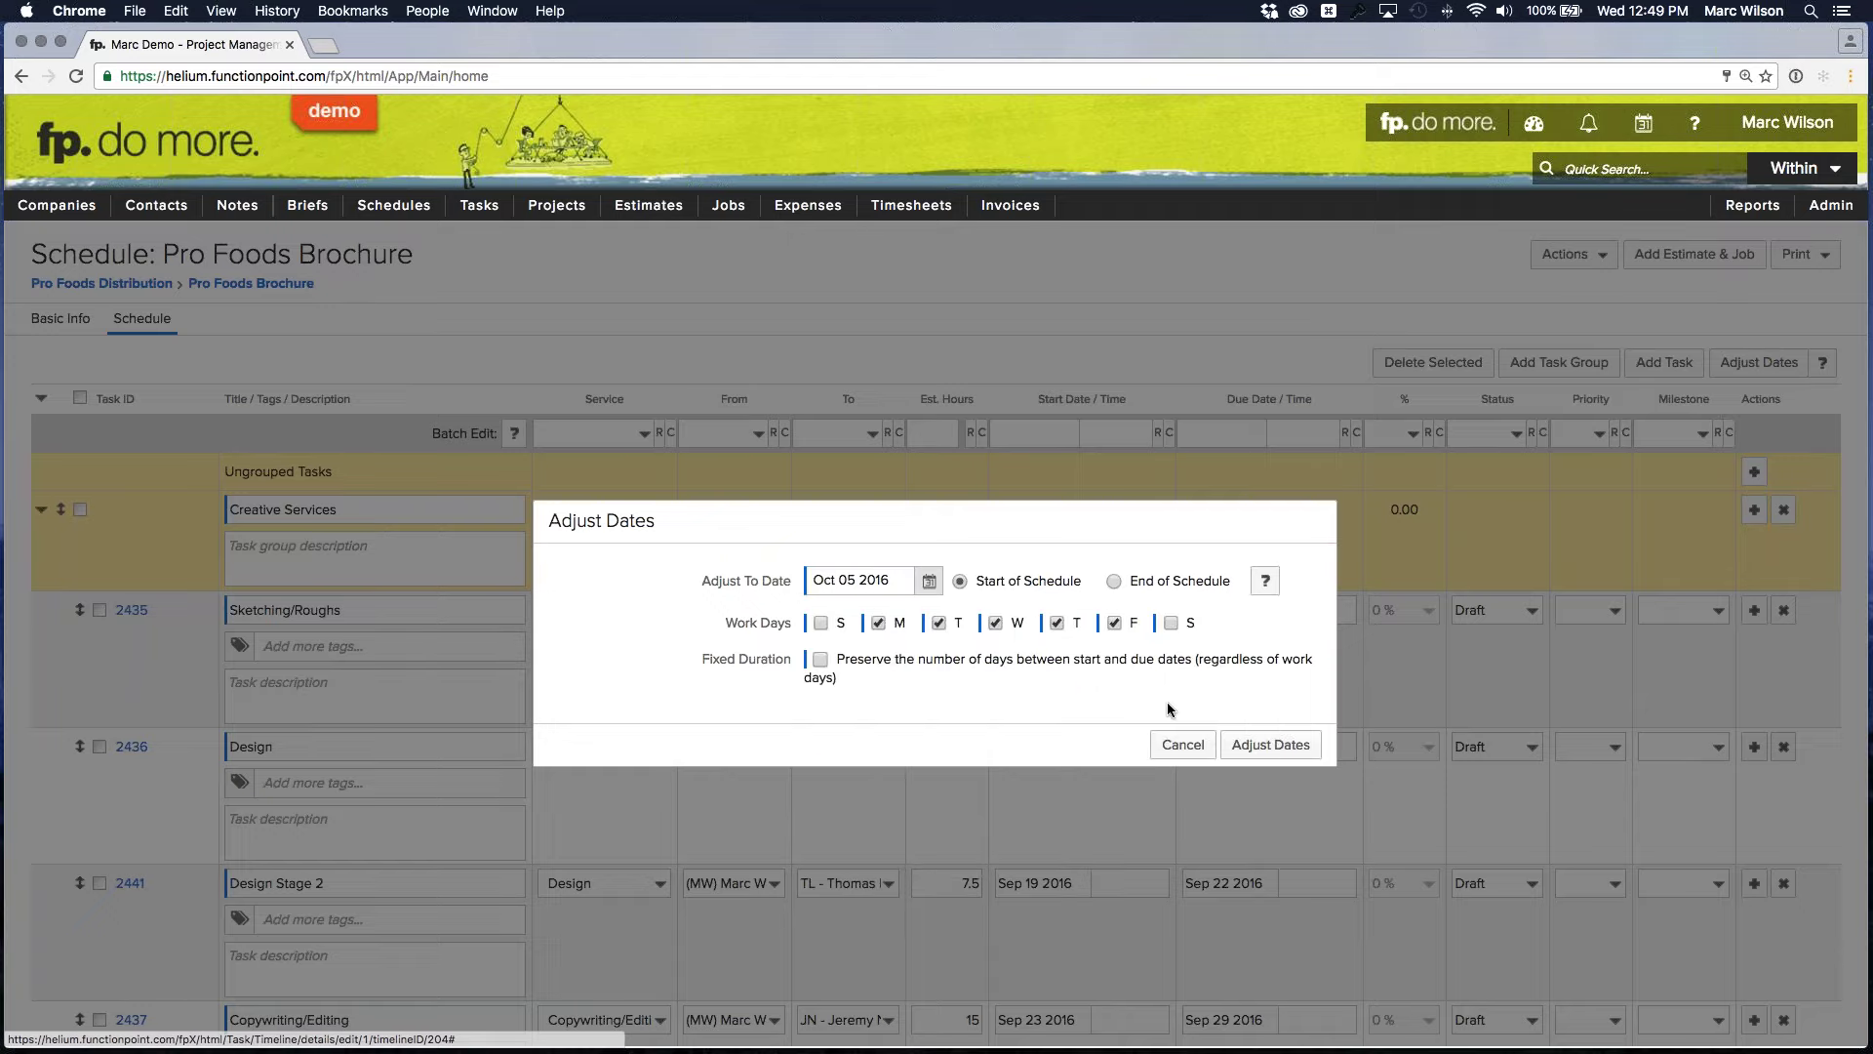
left_click(1268, 745)
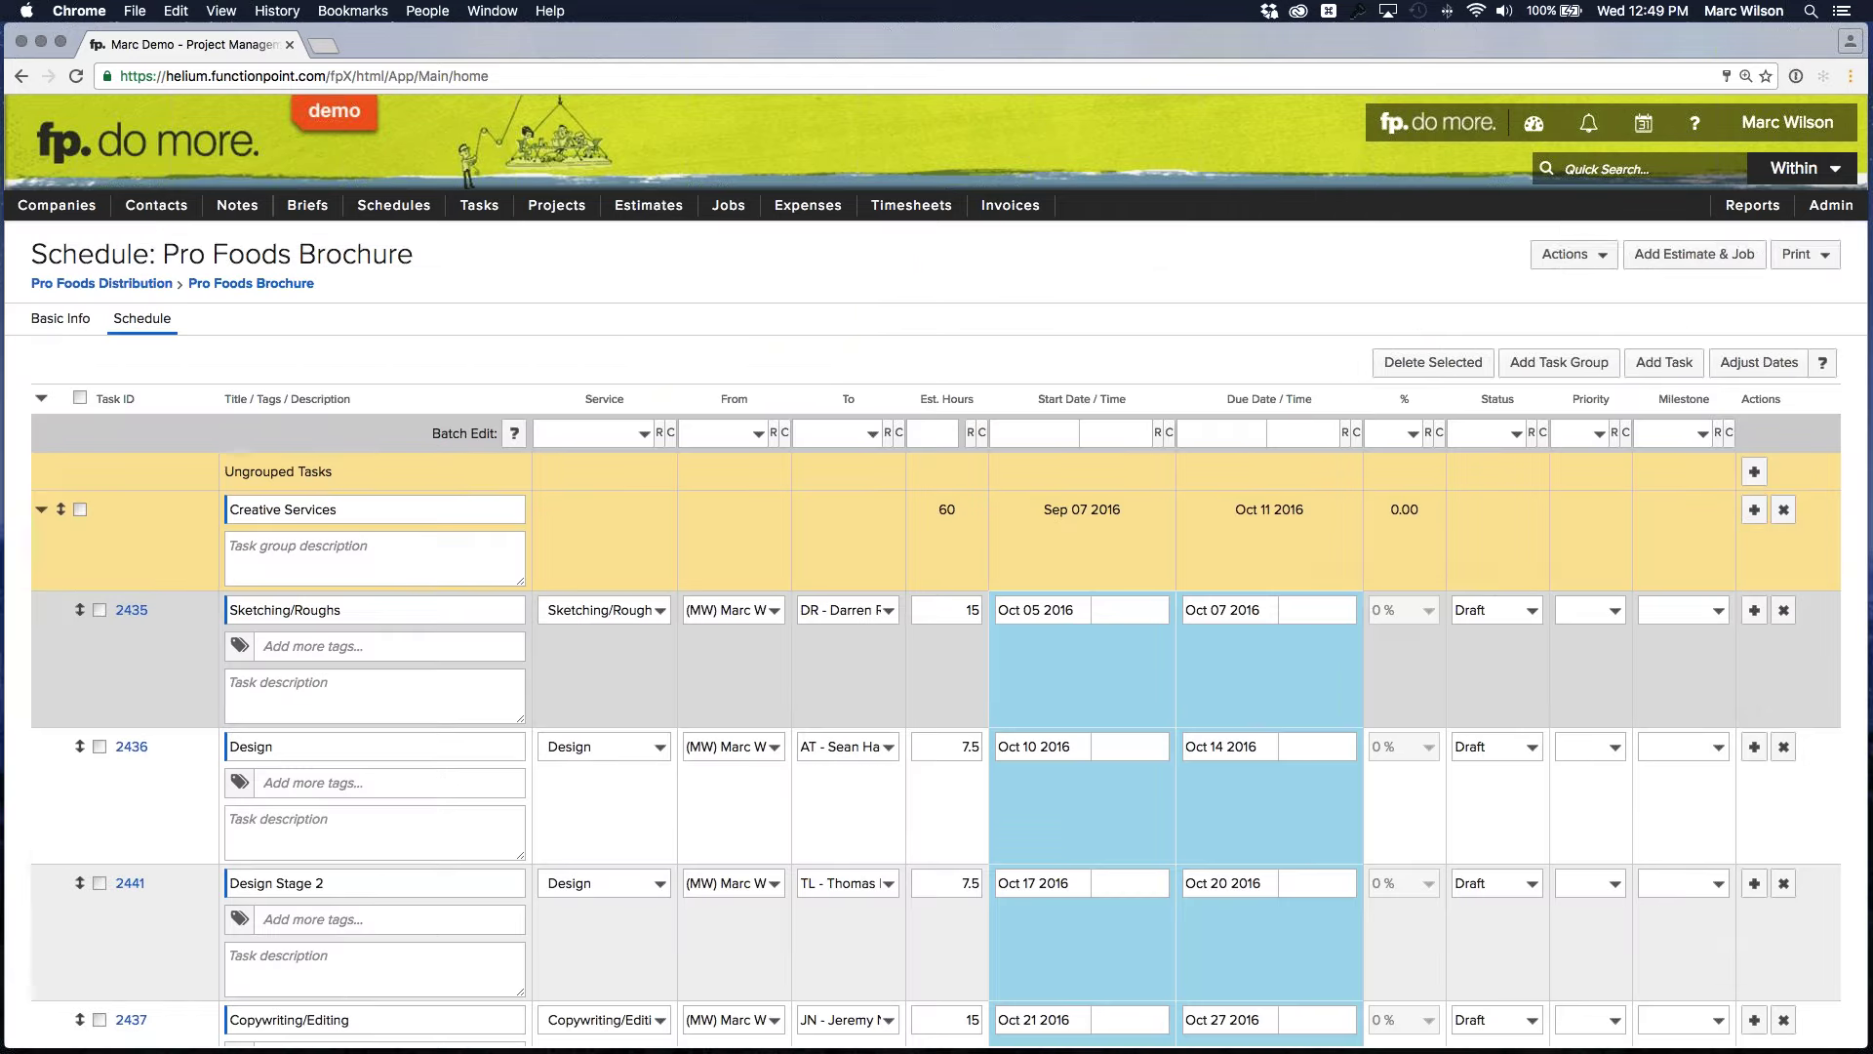
scroll(1260, 669, "down", 5)
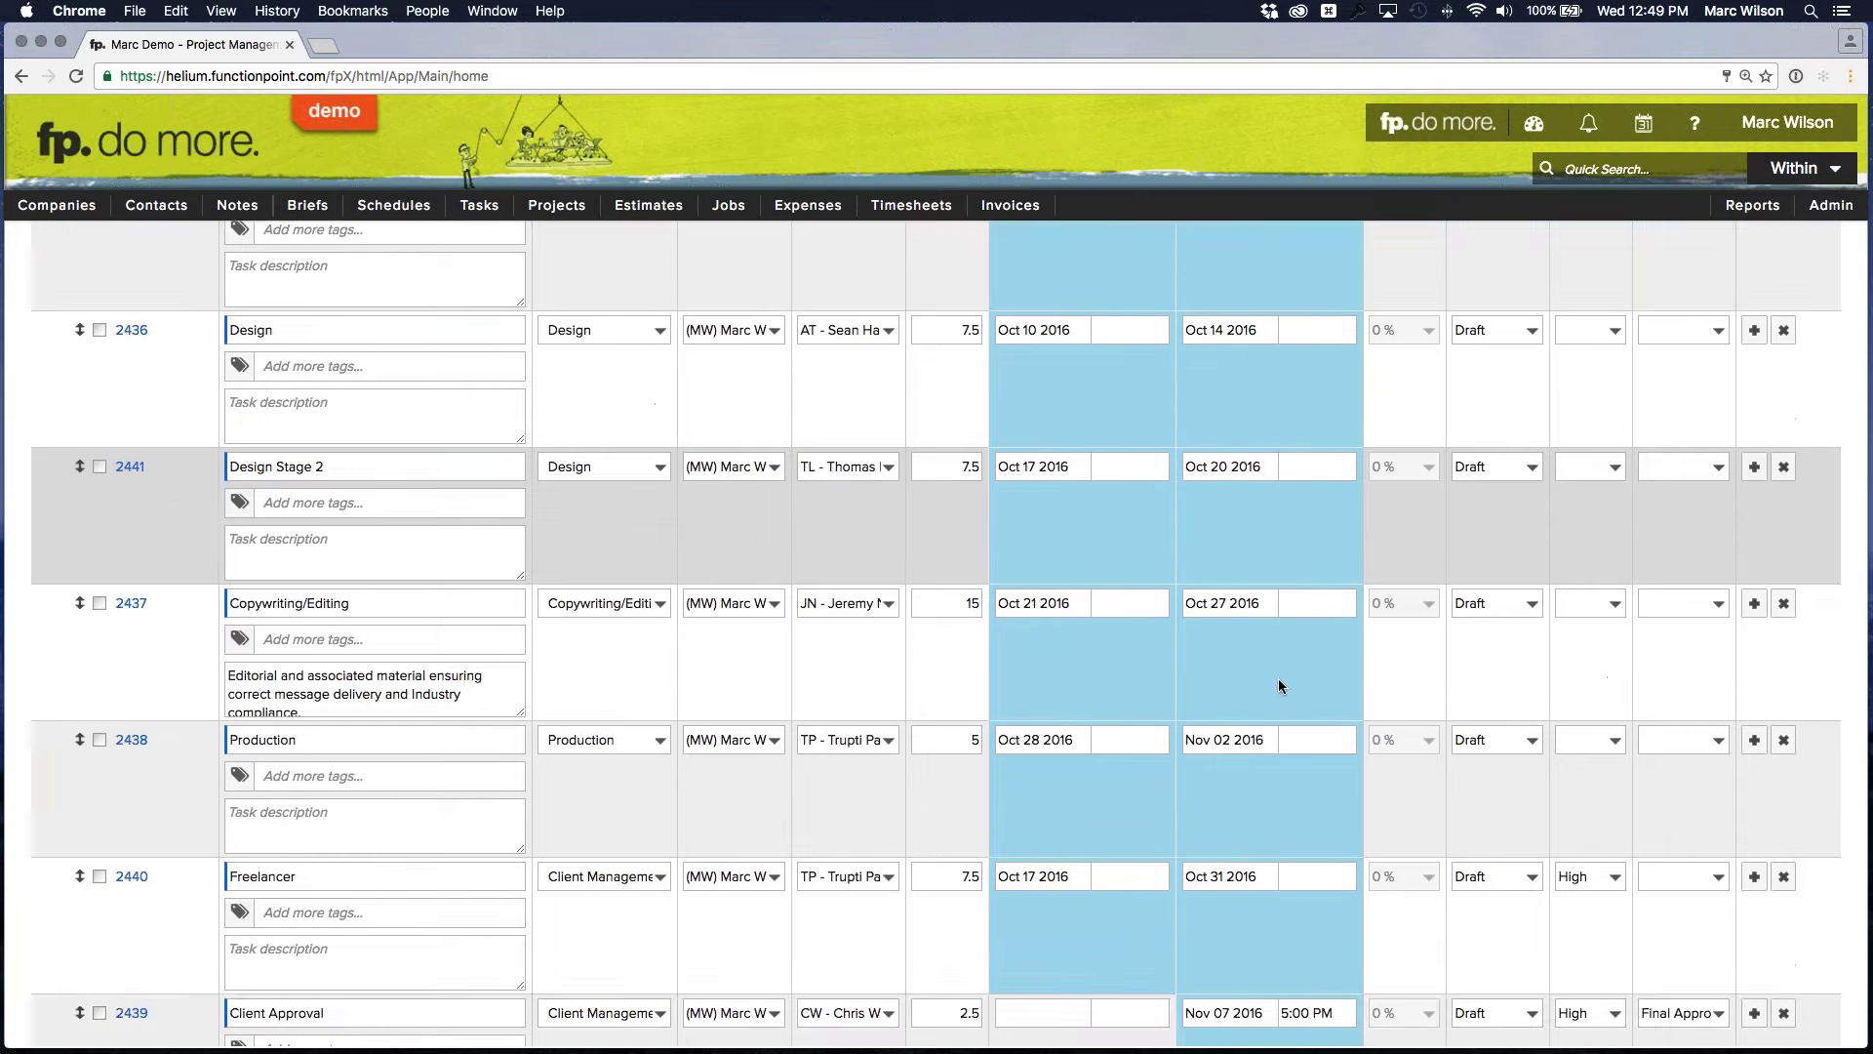
scroll(1278, 677, "down", 6)
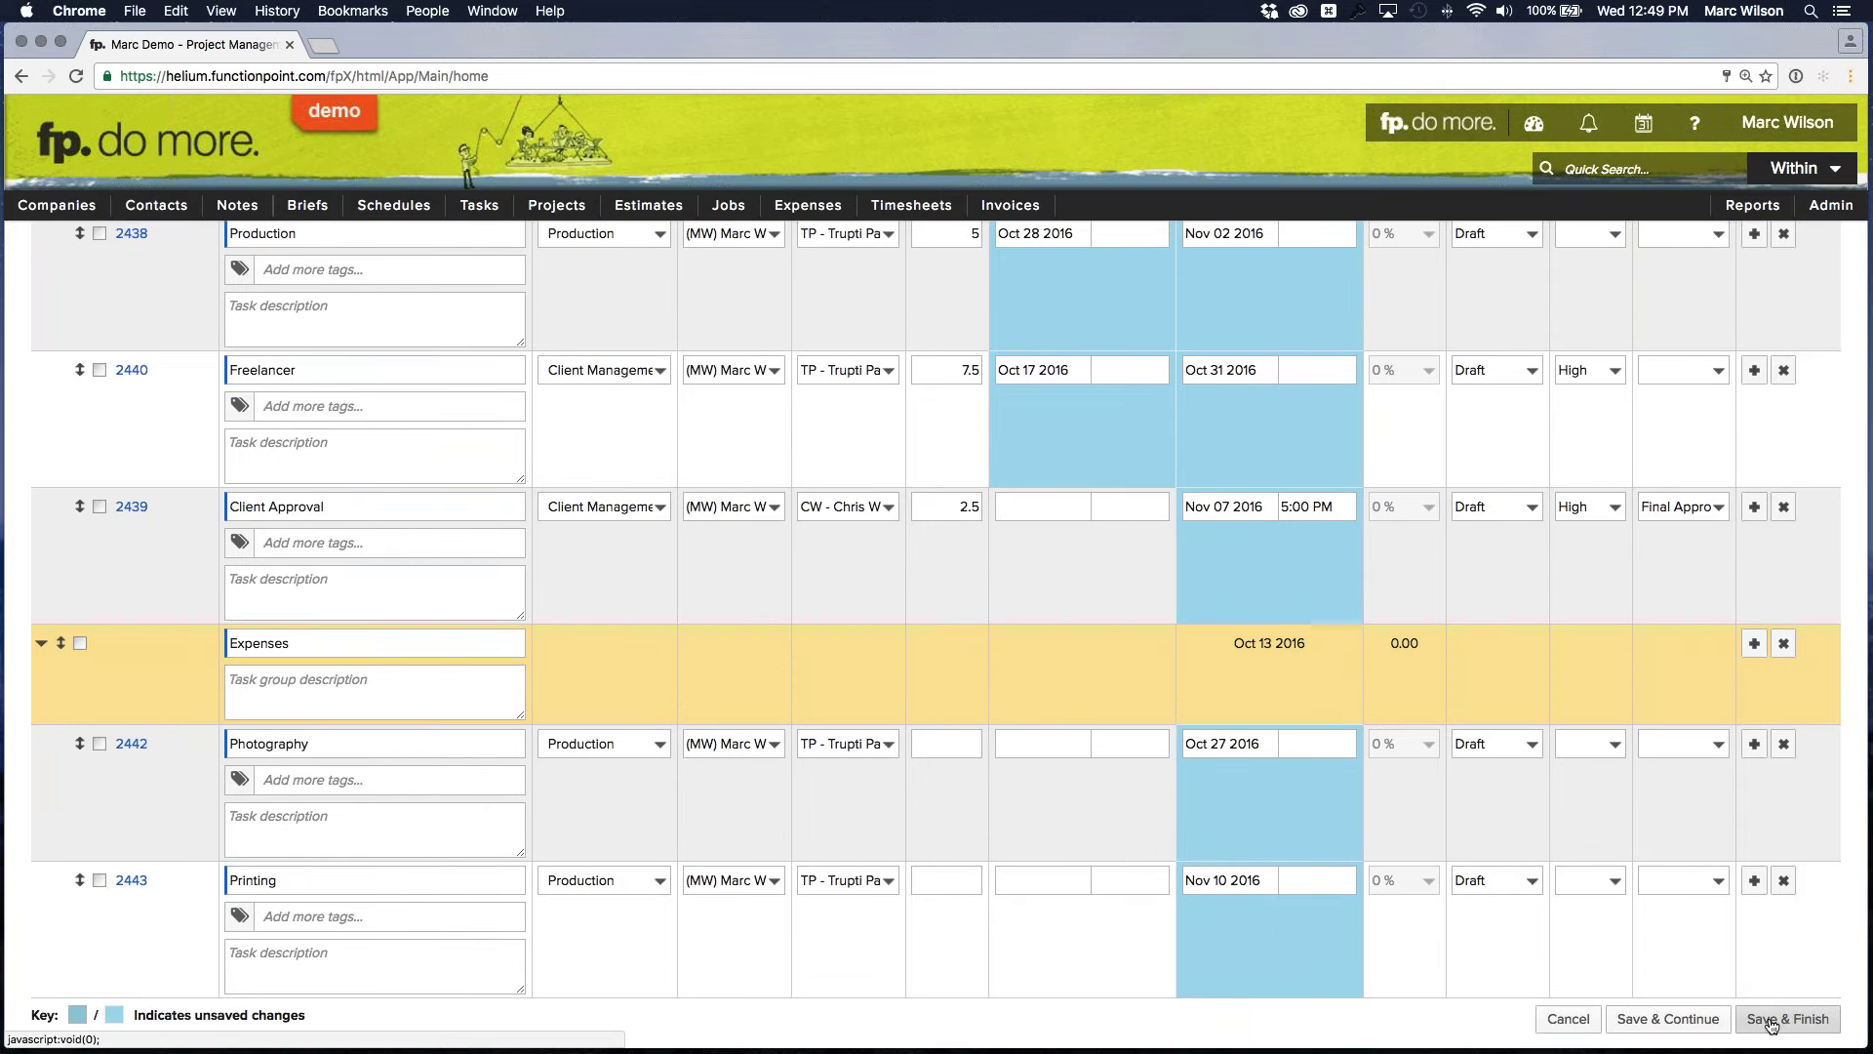
left_click(1771, 1020)
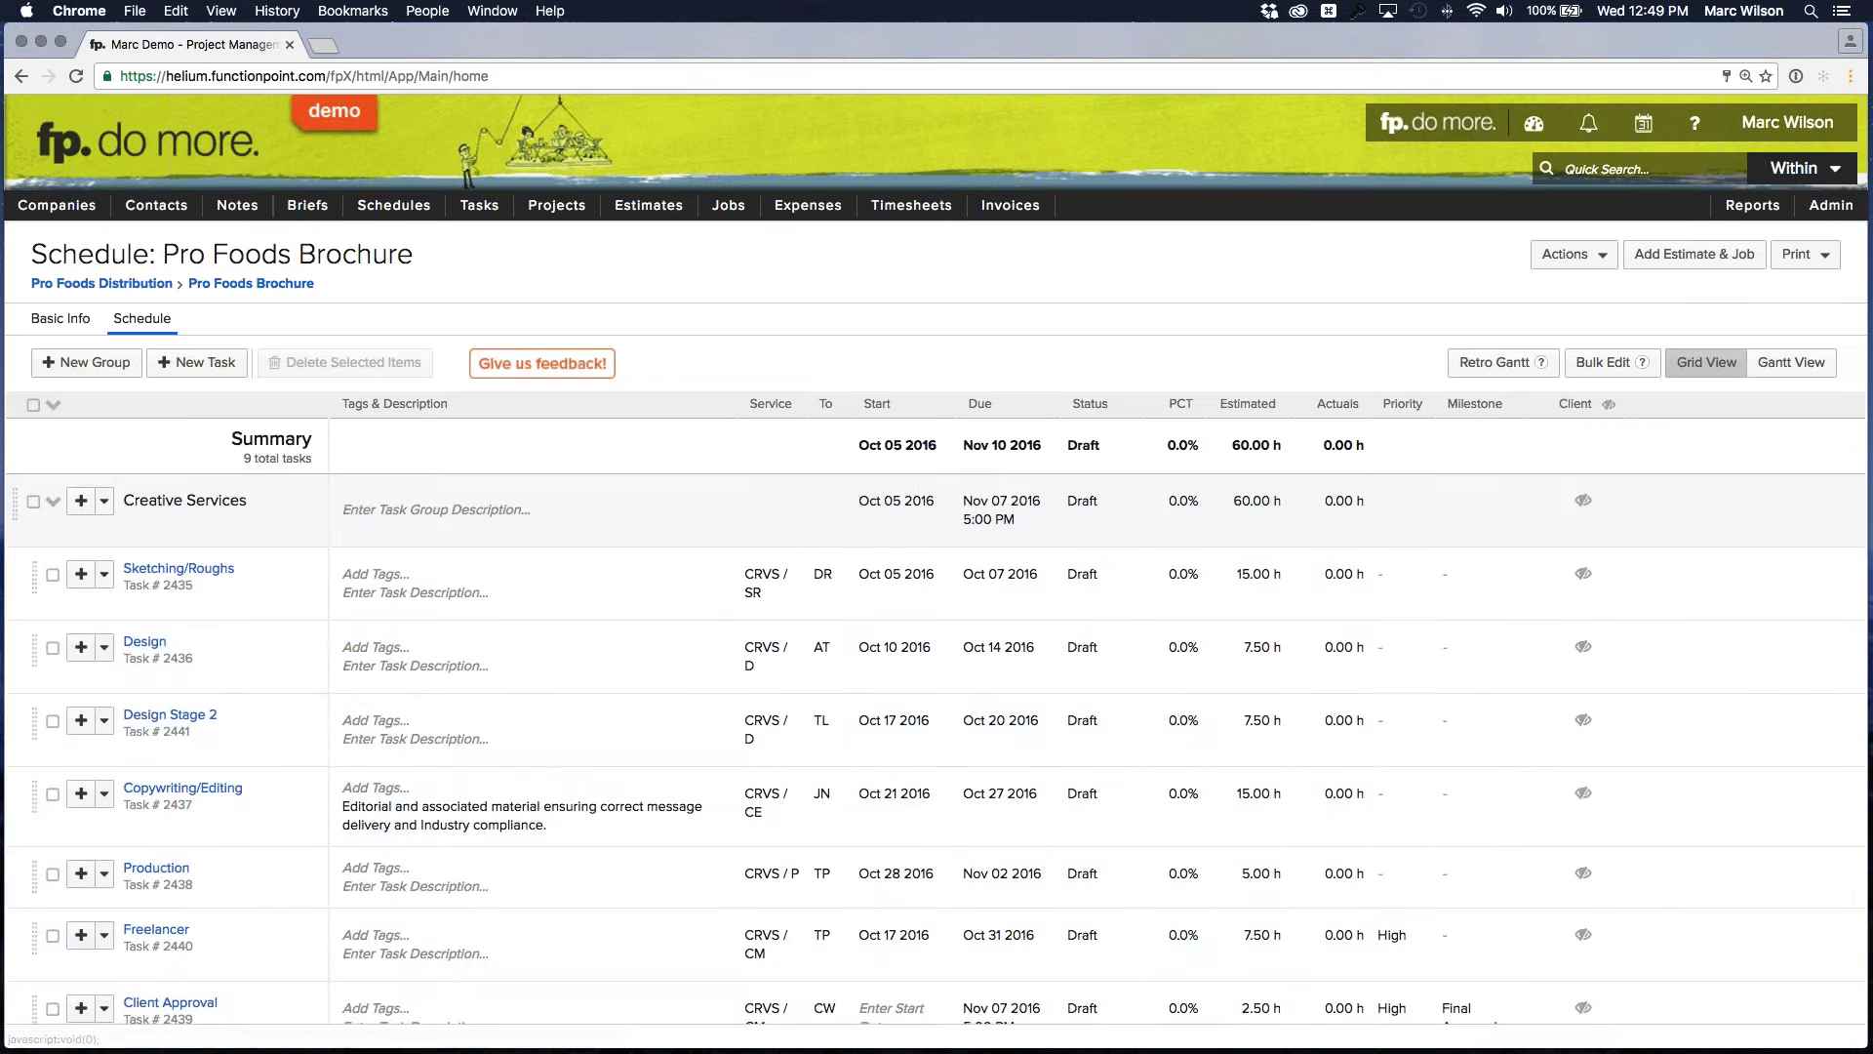
Start an estimate and job from the schedule and review the Creative Services tasks
left_click(1685, 265)
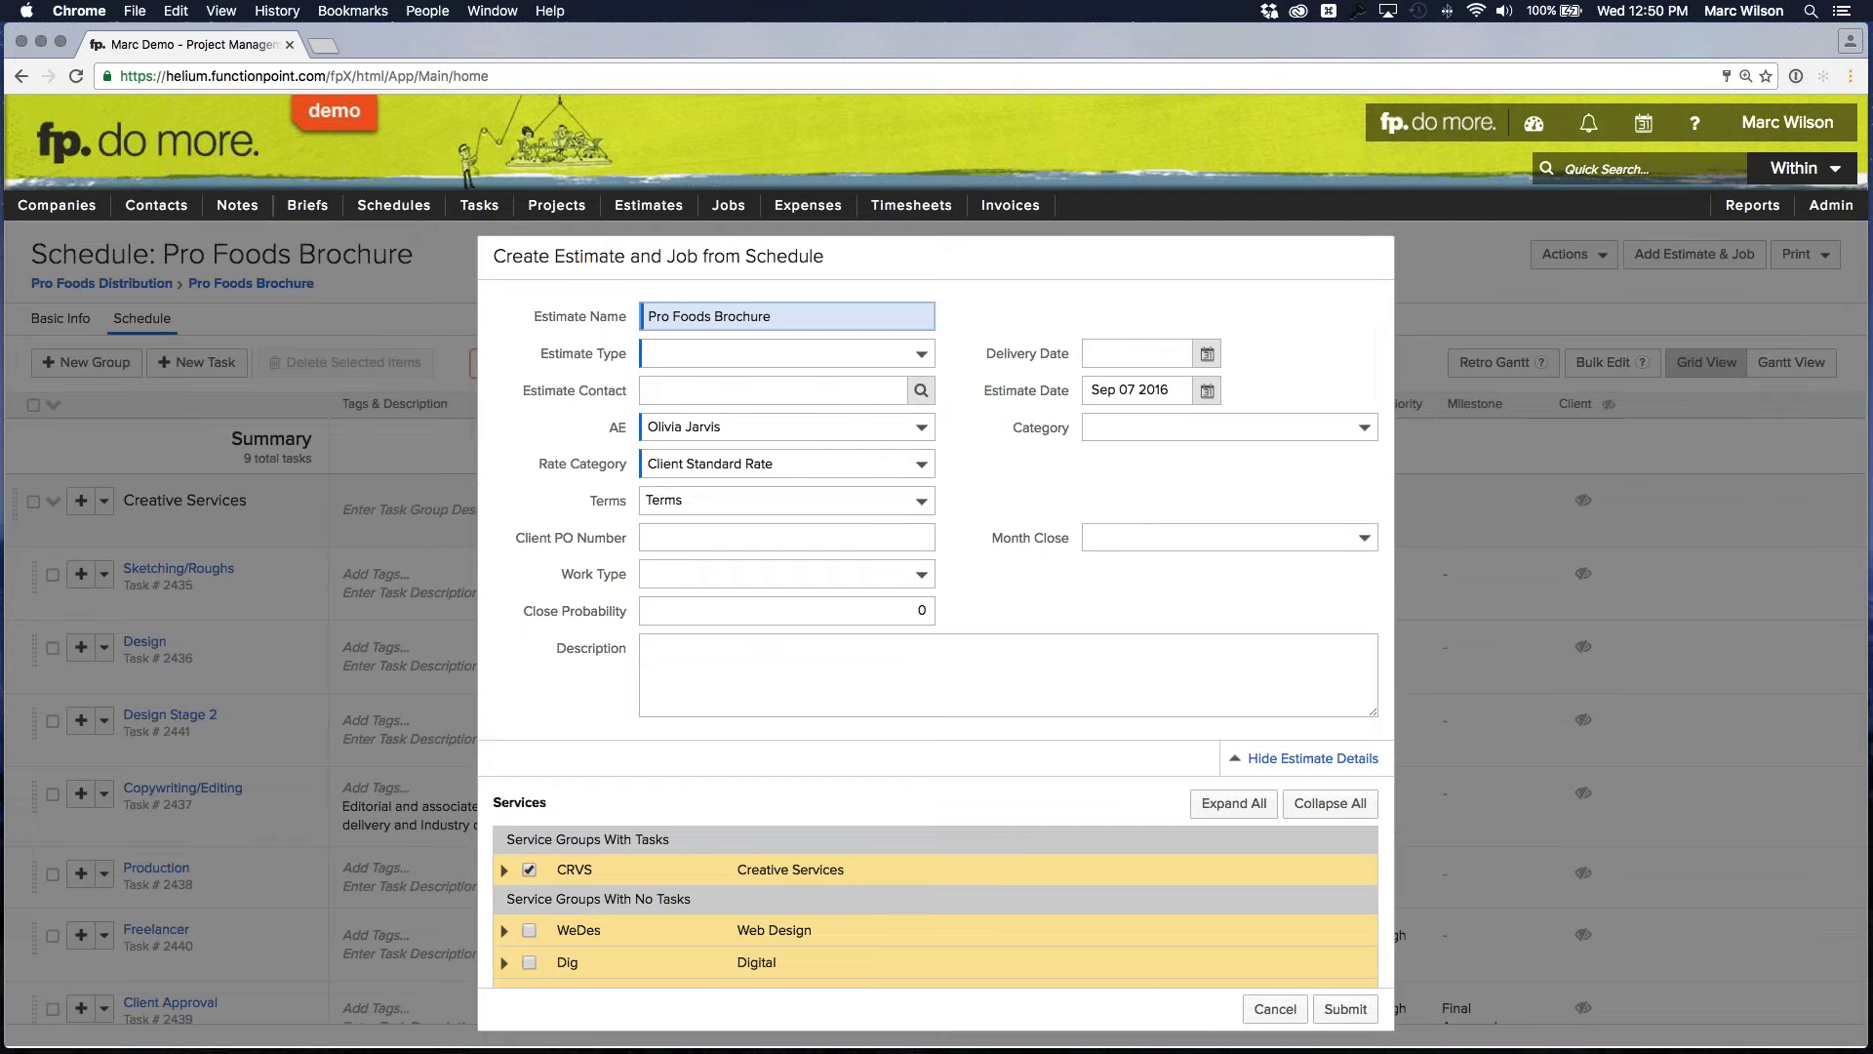
left_click(505, 872)
scroll(730, 646, "down", 5)
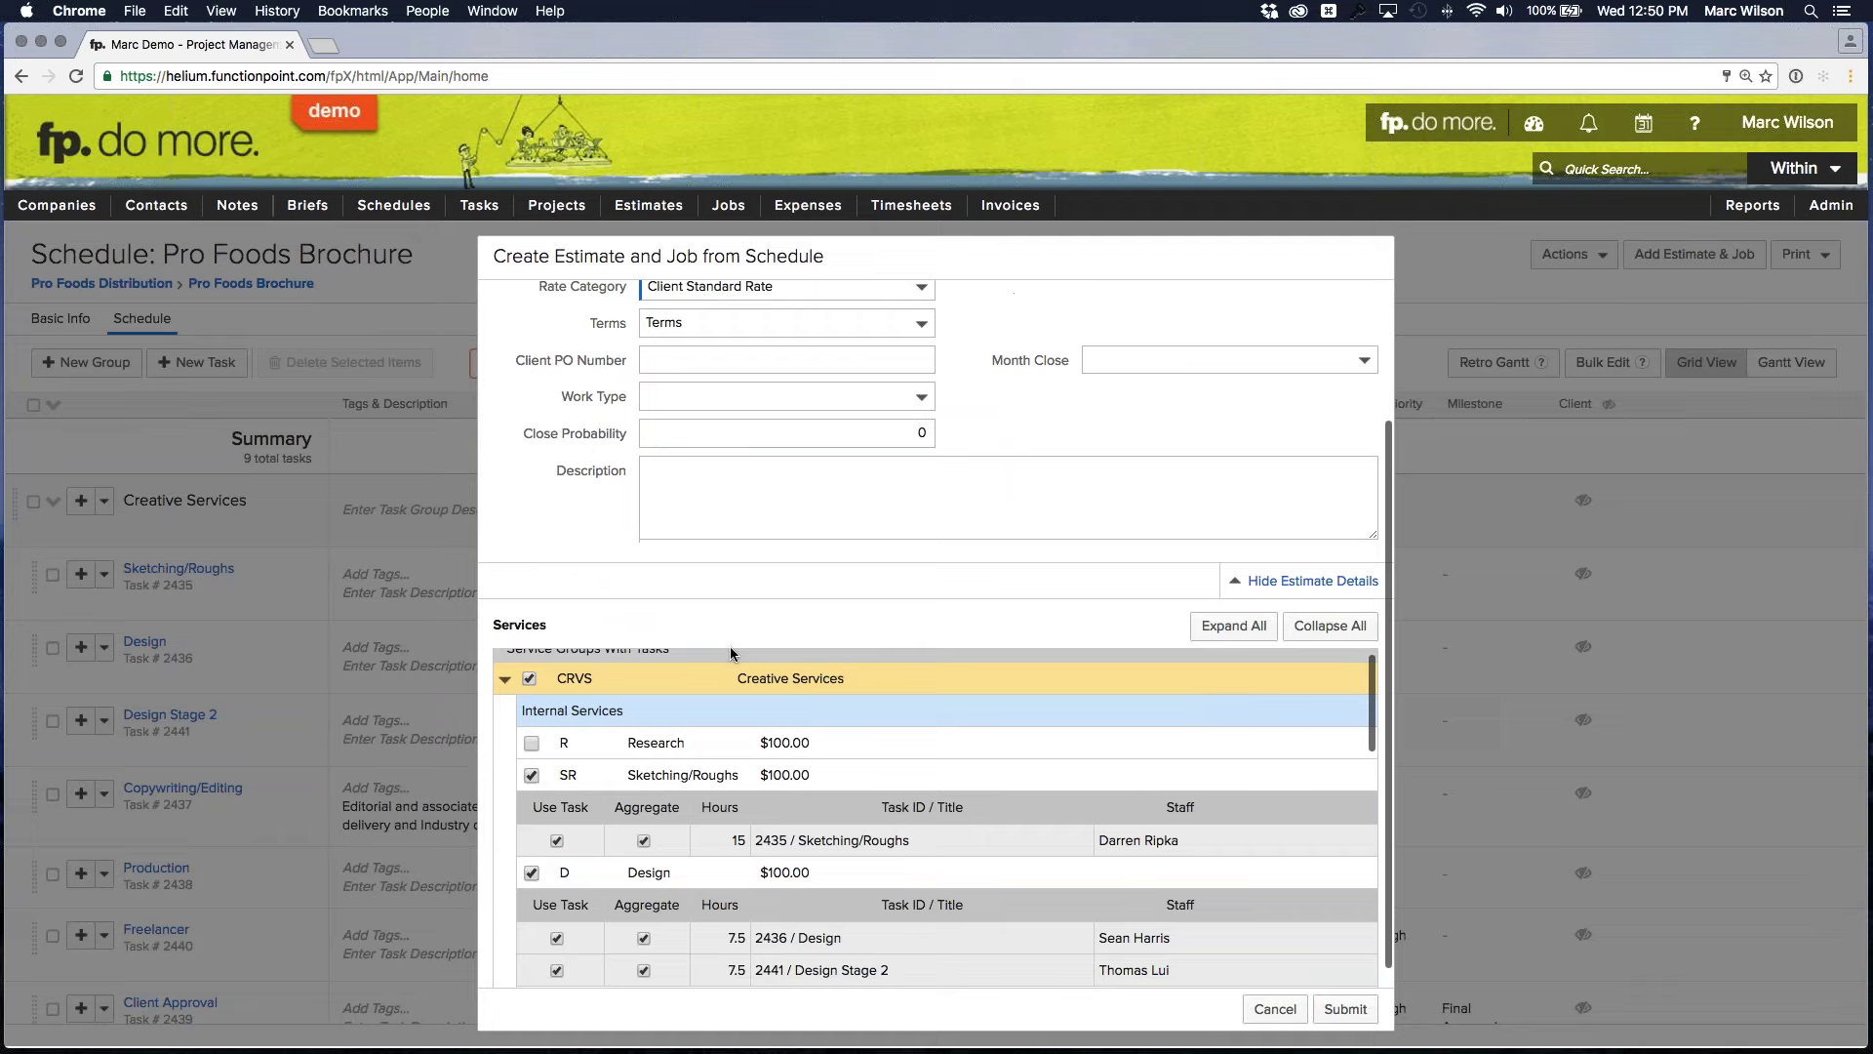
scroll(792, 659, "down", 5)
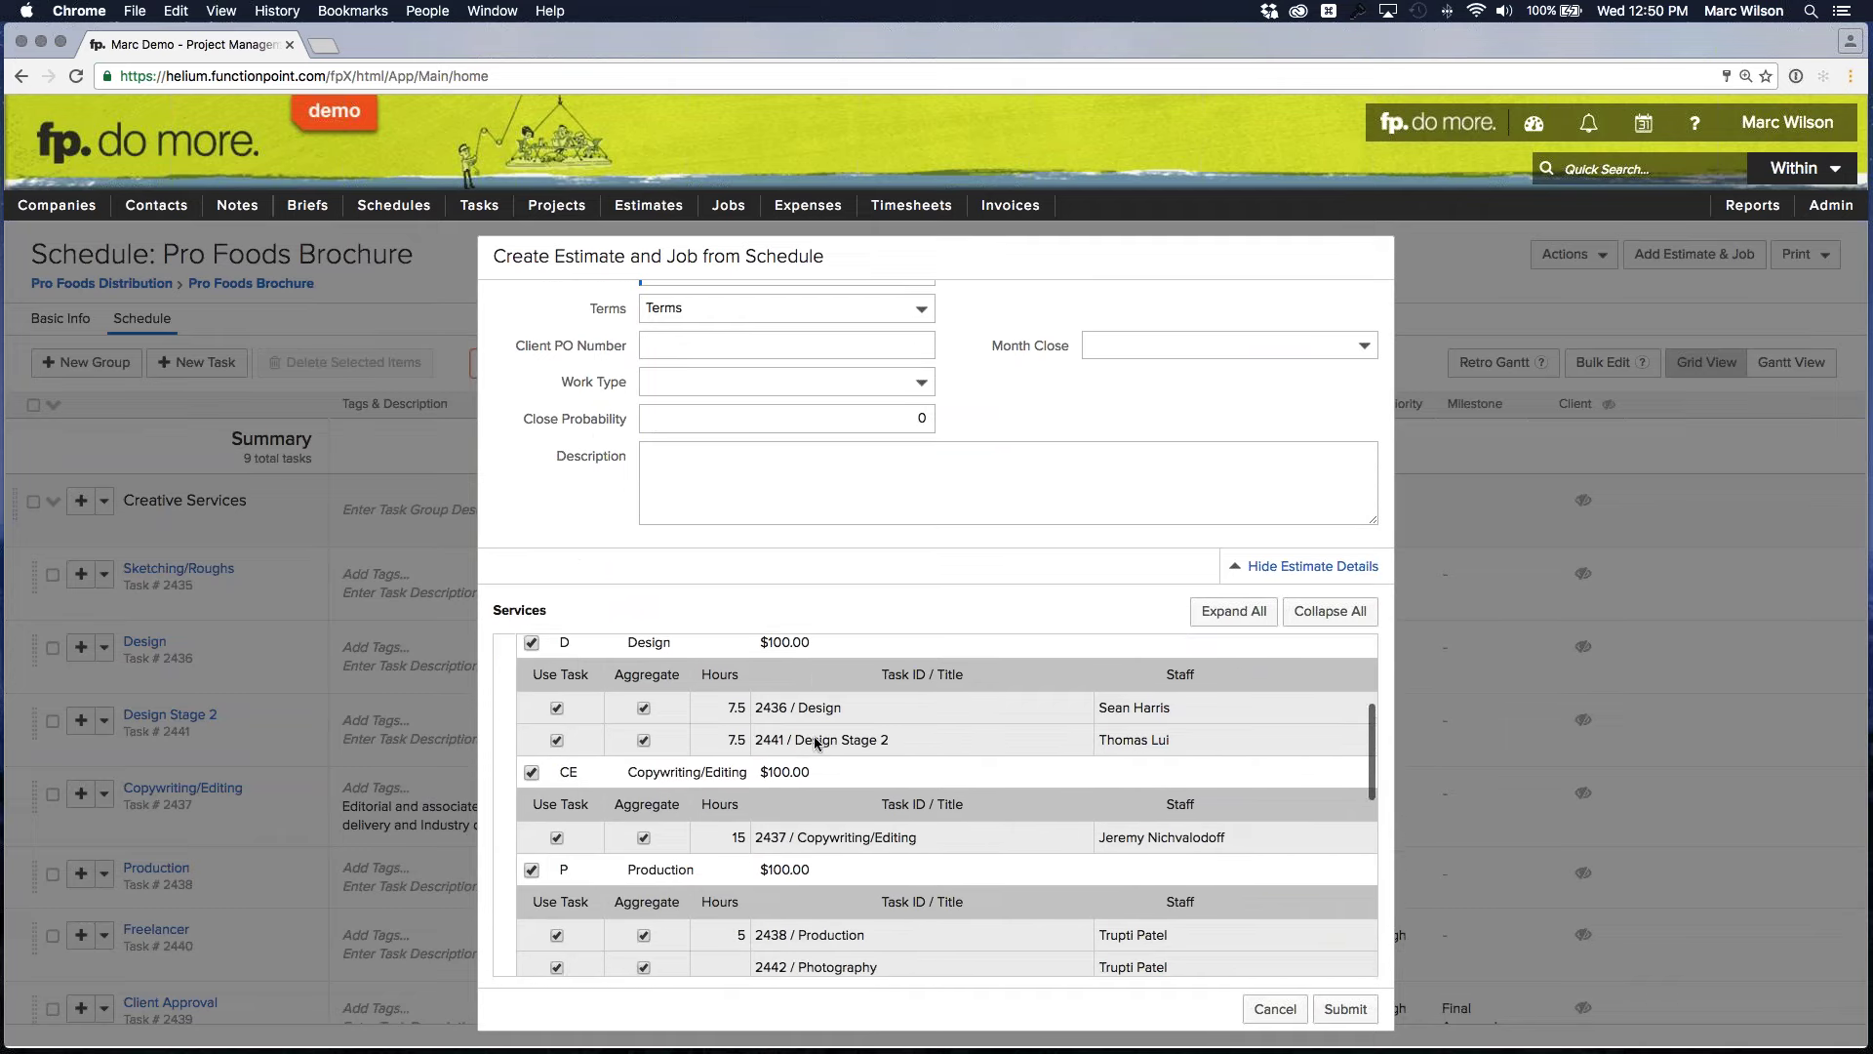
scroll(812, 744, "down", 5)
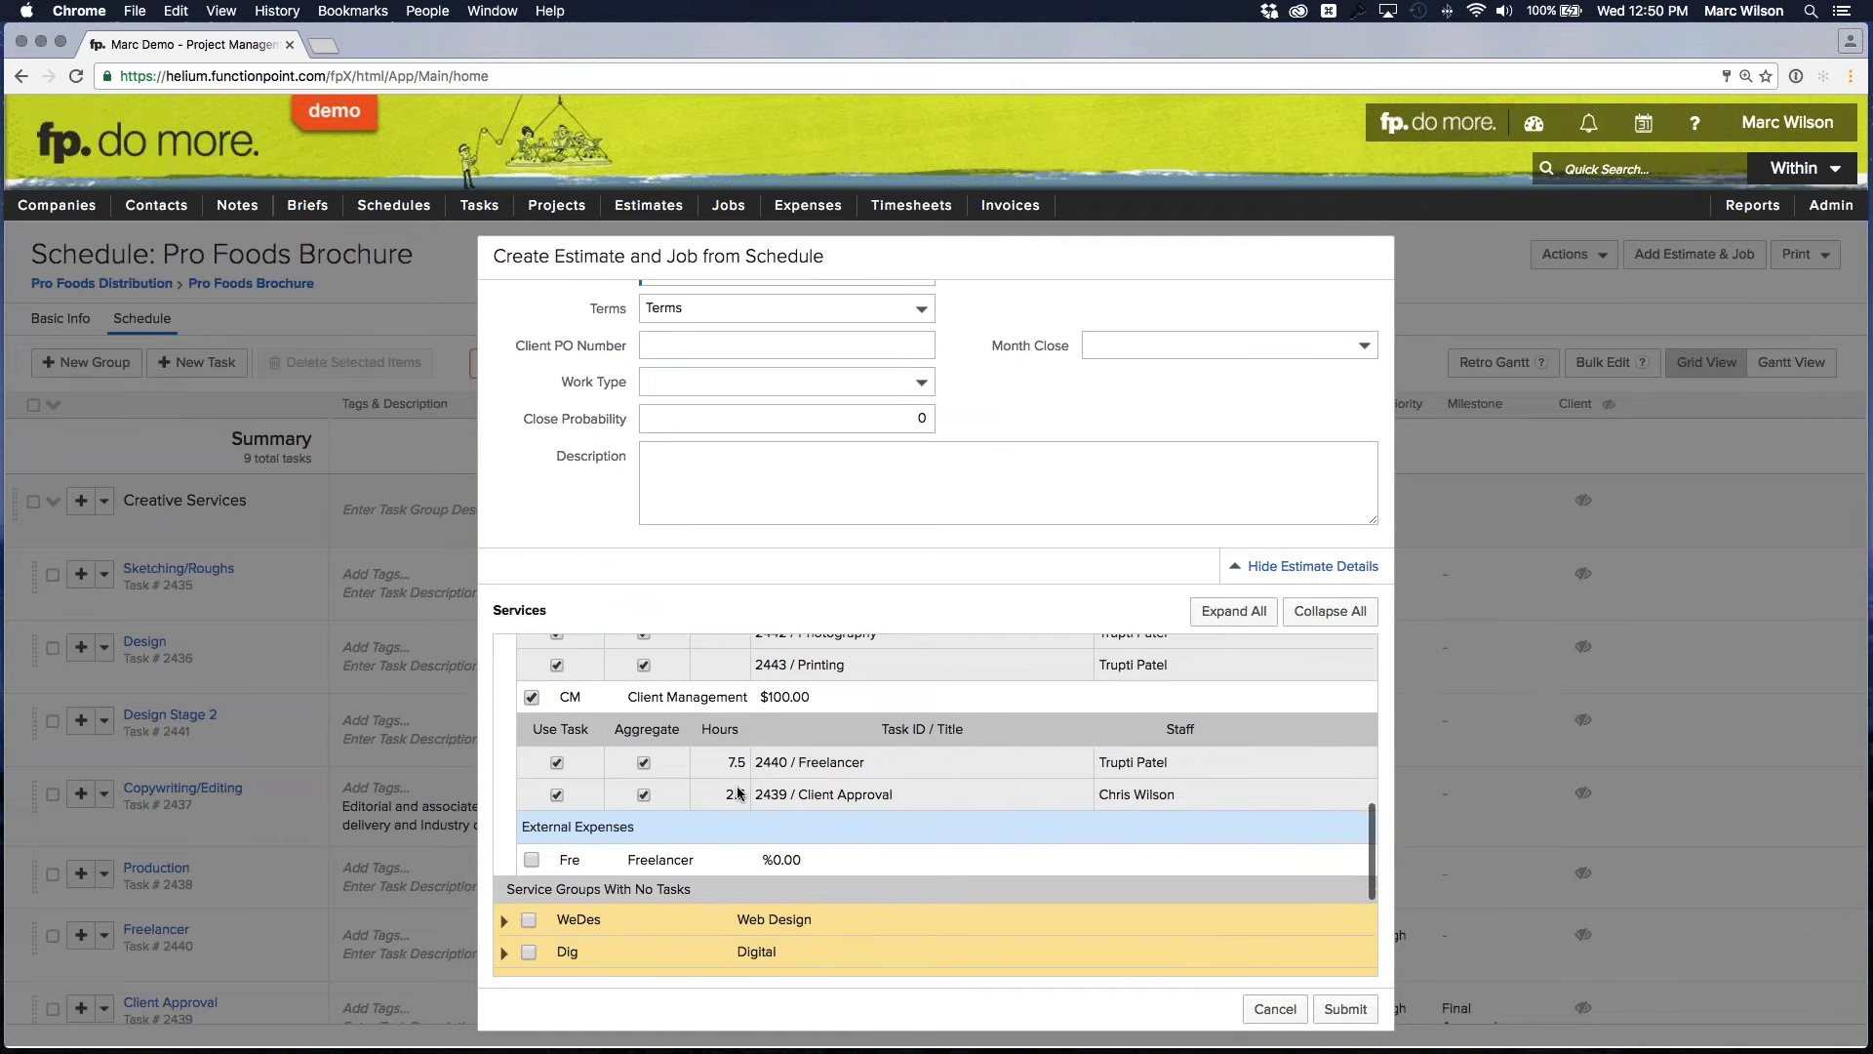
scroll(707, 787, "up", 10)
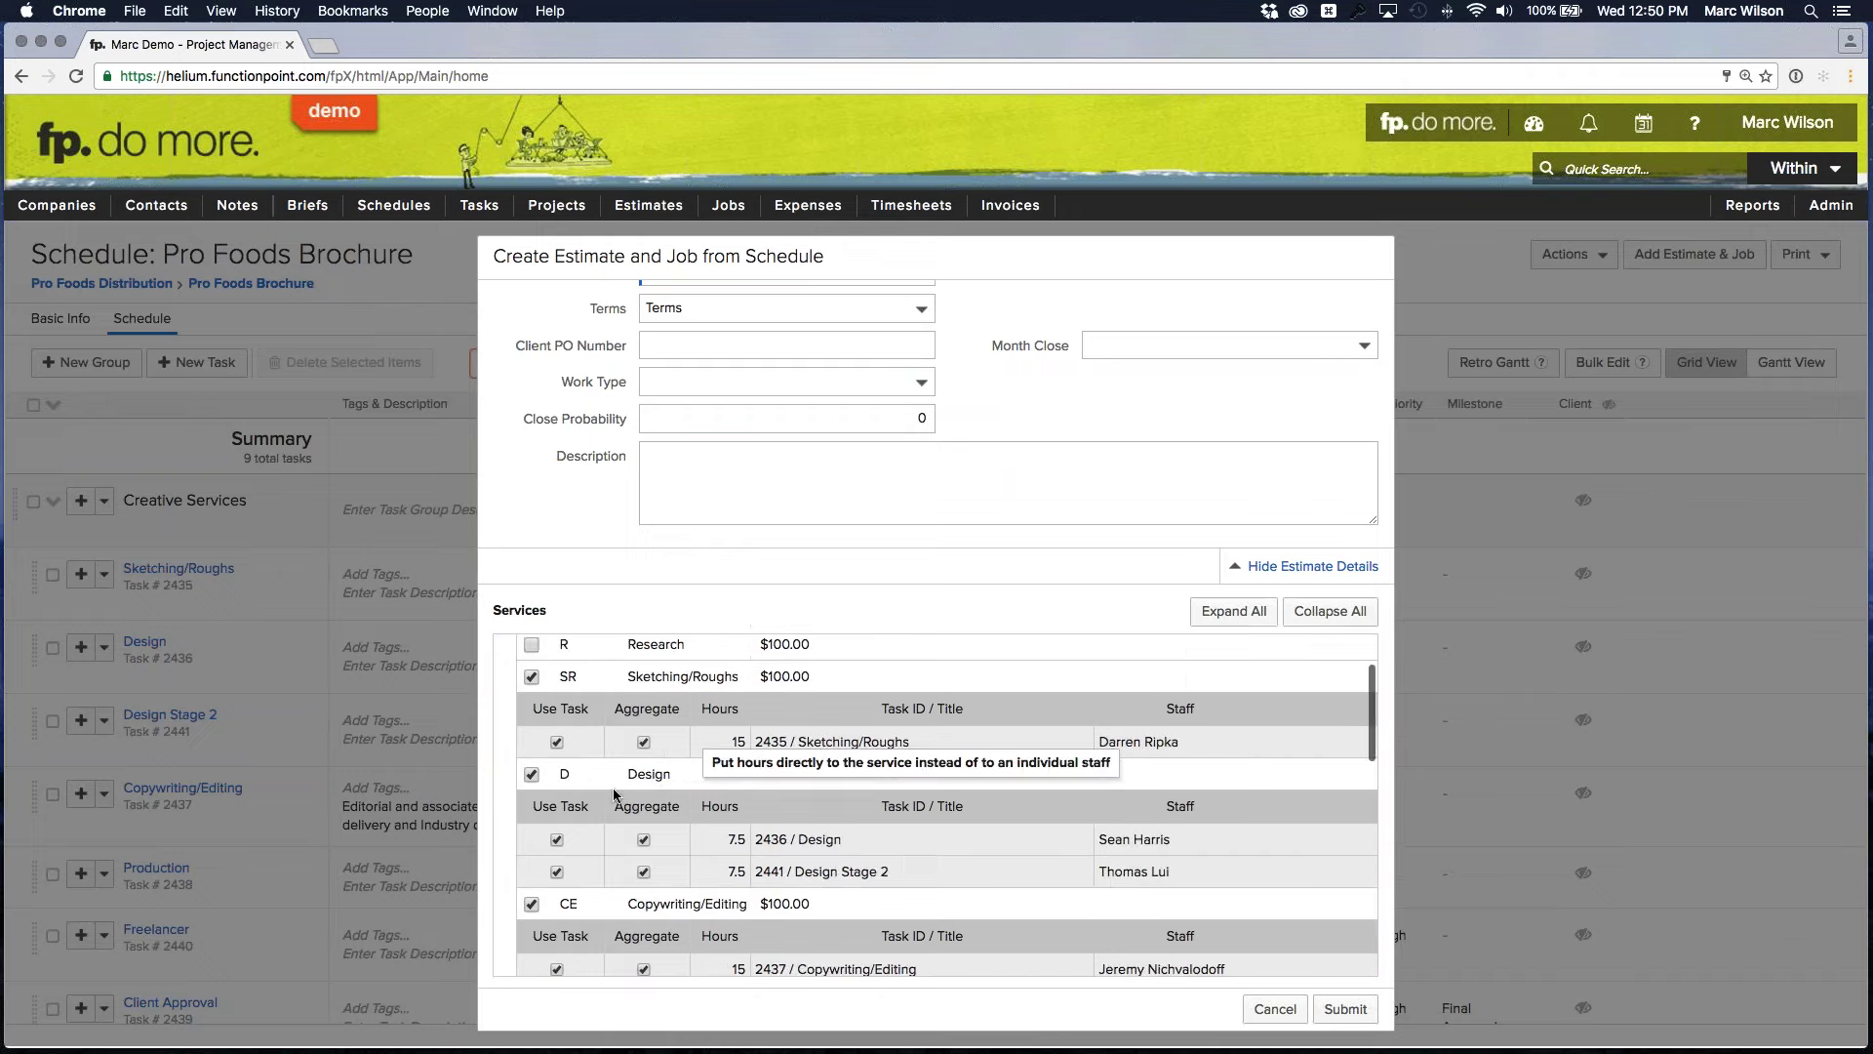
left_click(506, 863)
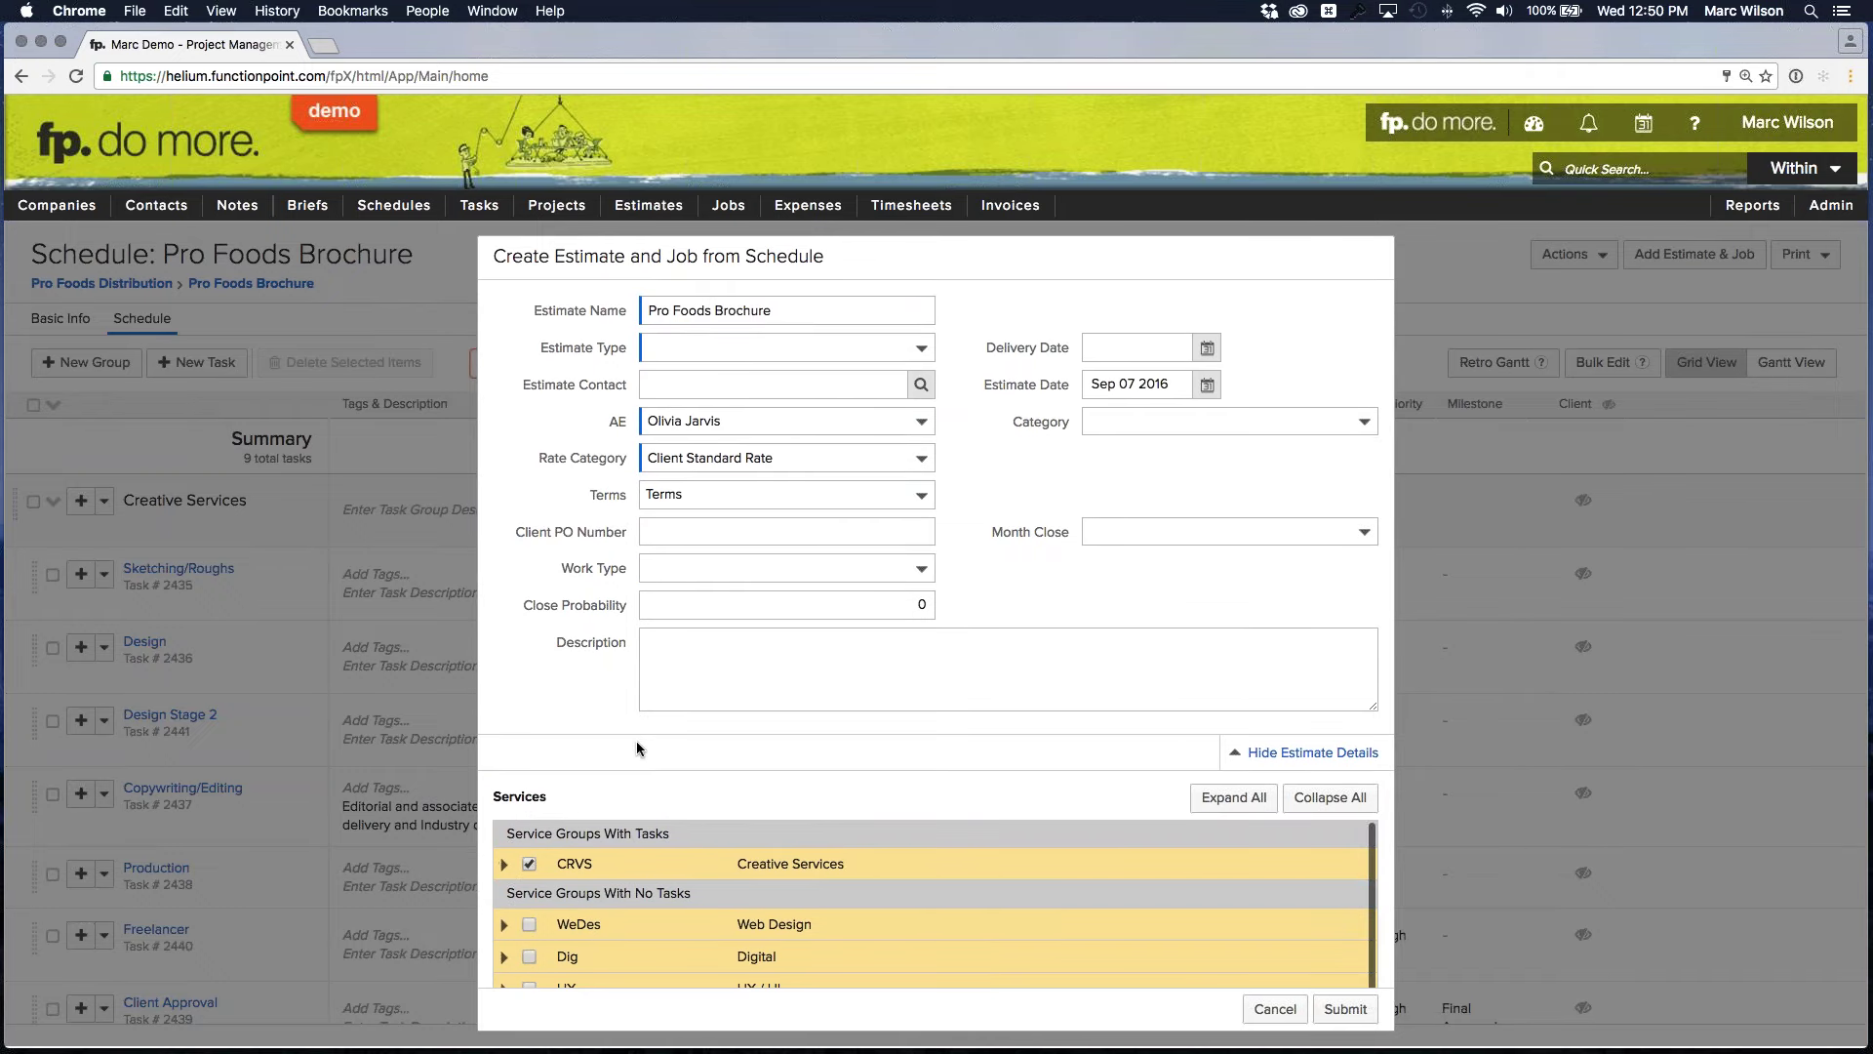
Set estimate type Brochure and delivery date Nov 30 2016, then submit the estimate
left_click(757, 349)
left_click(716, 396)
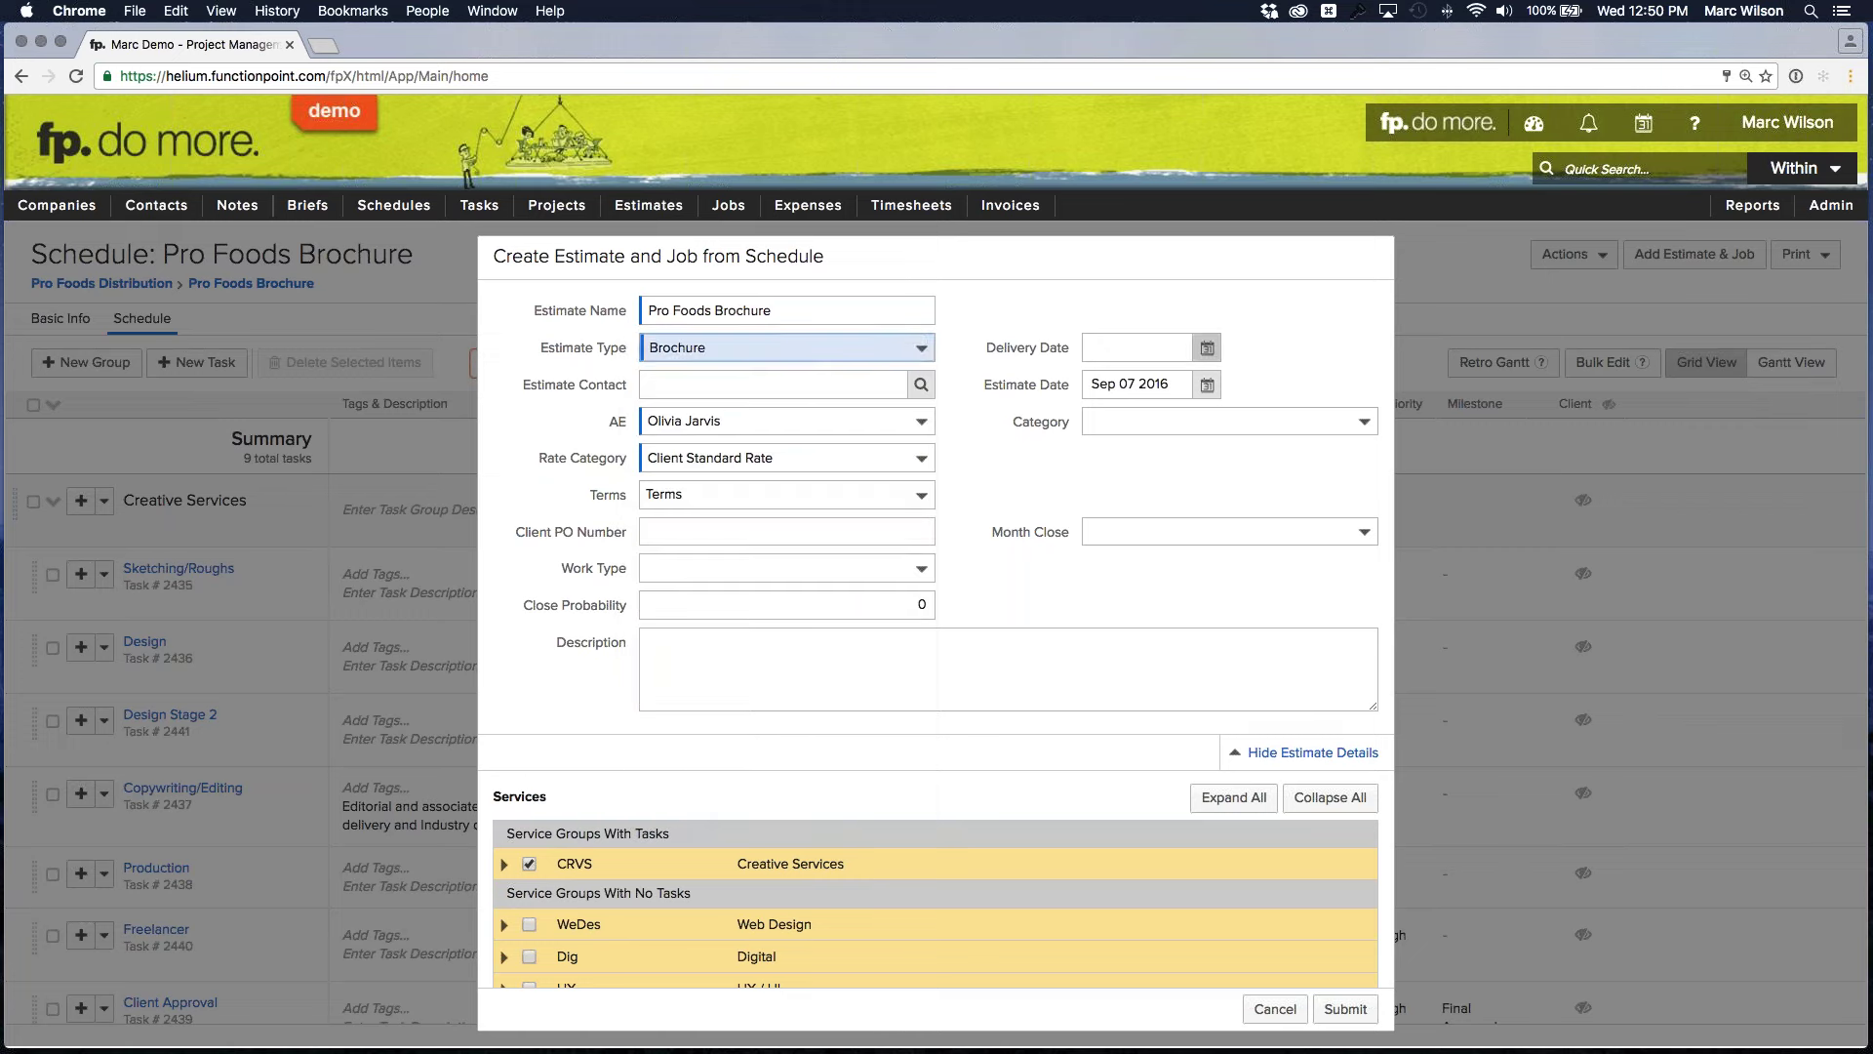
left_click(1207, 348)
left_click(1536, 383)
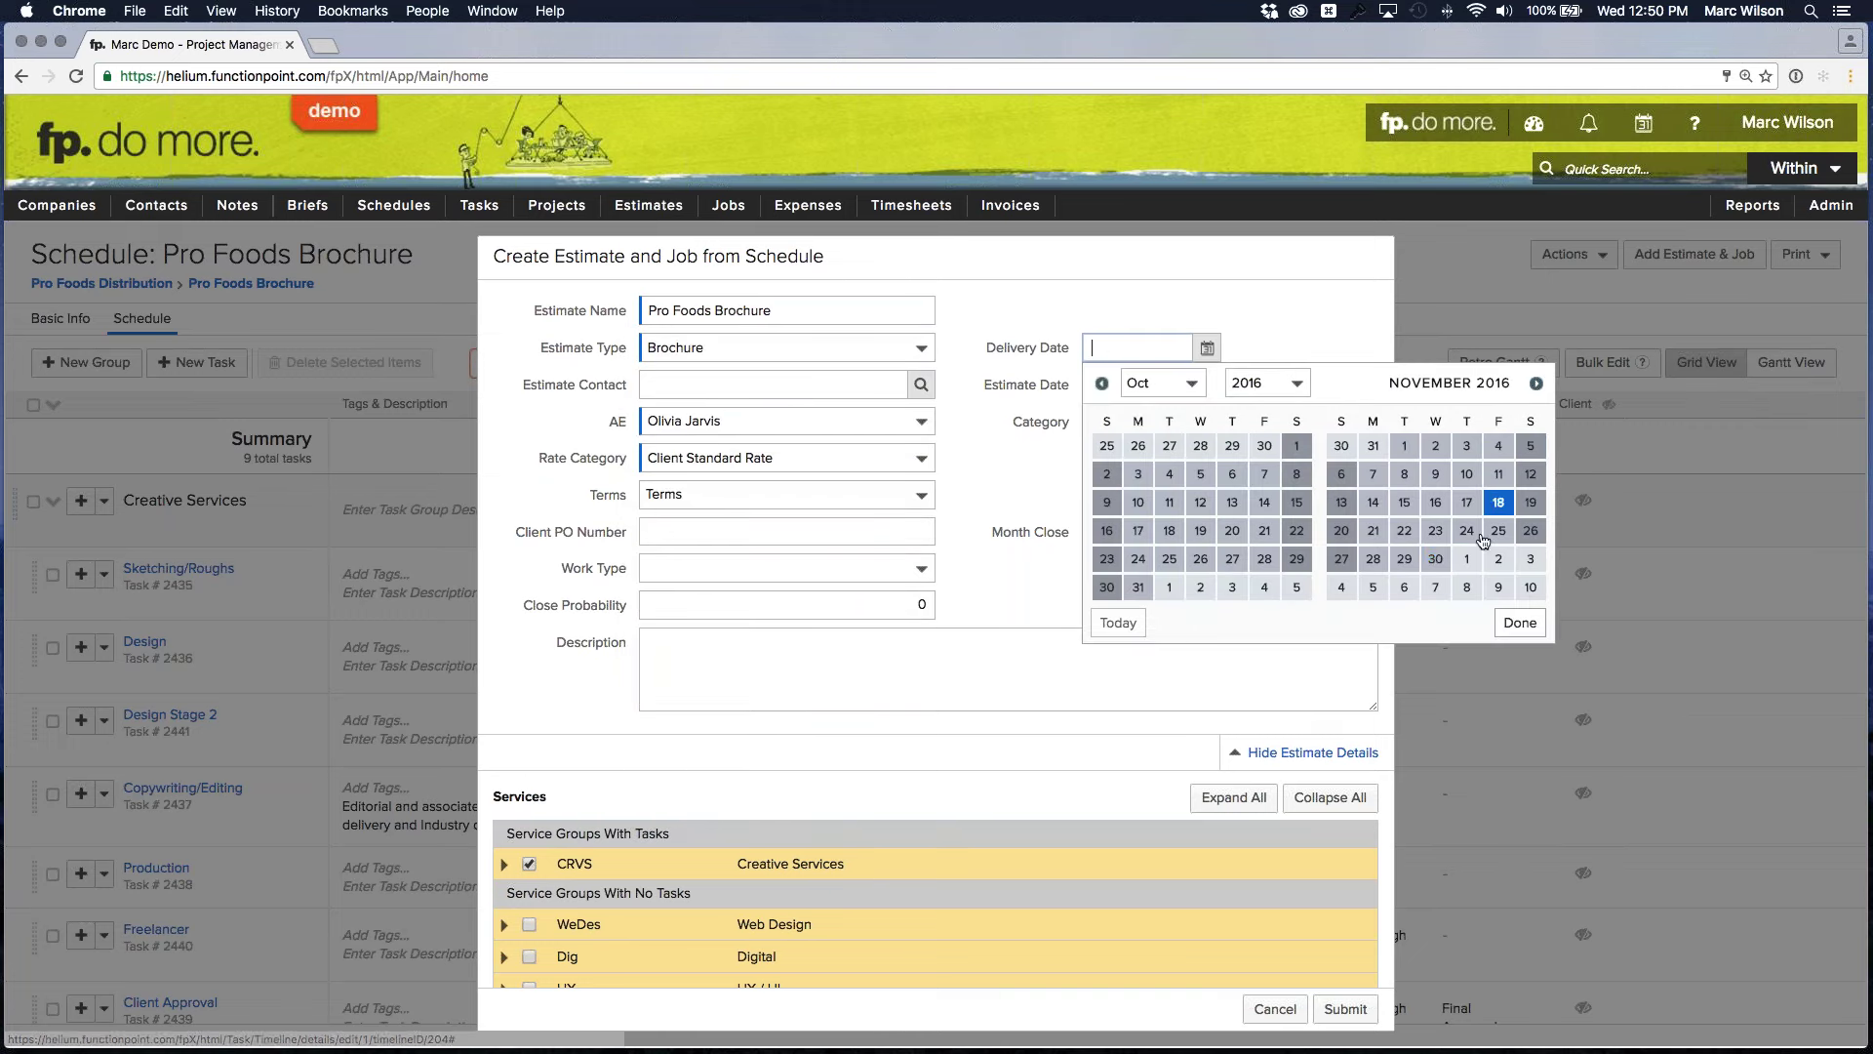
left_click(1435, 558)
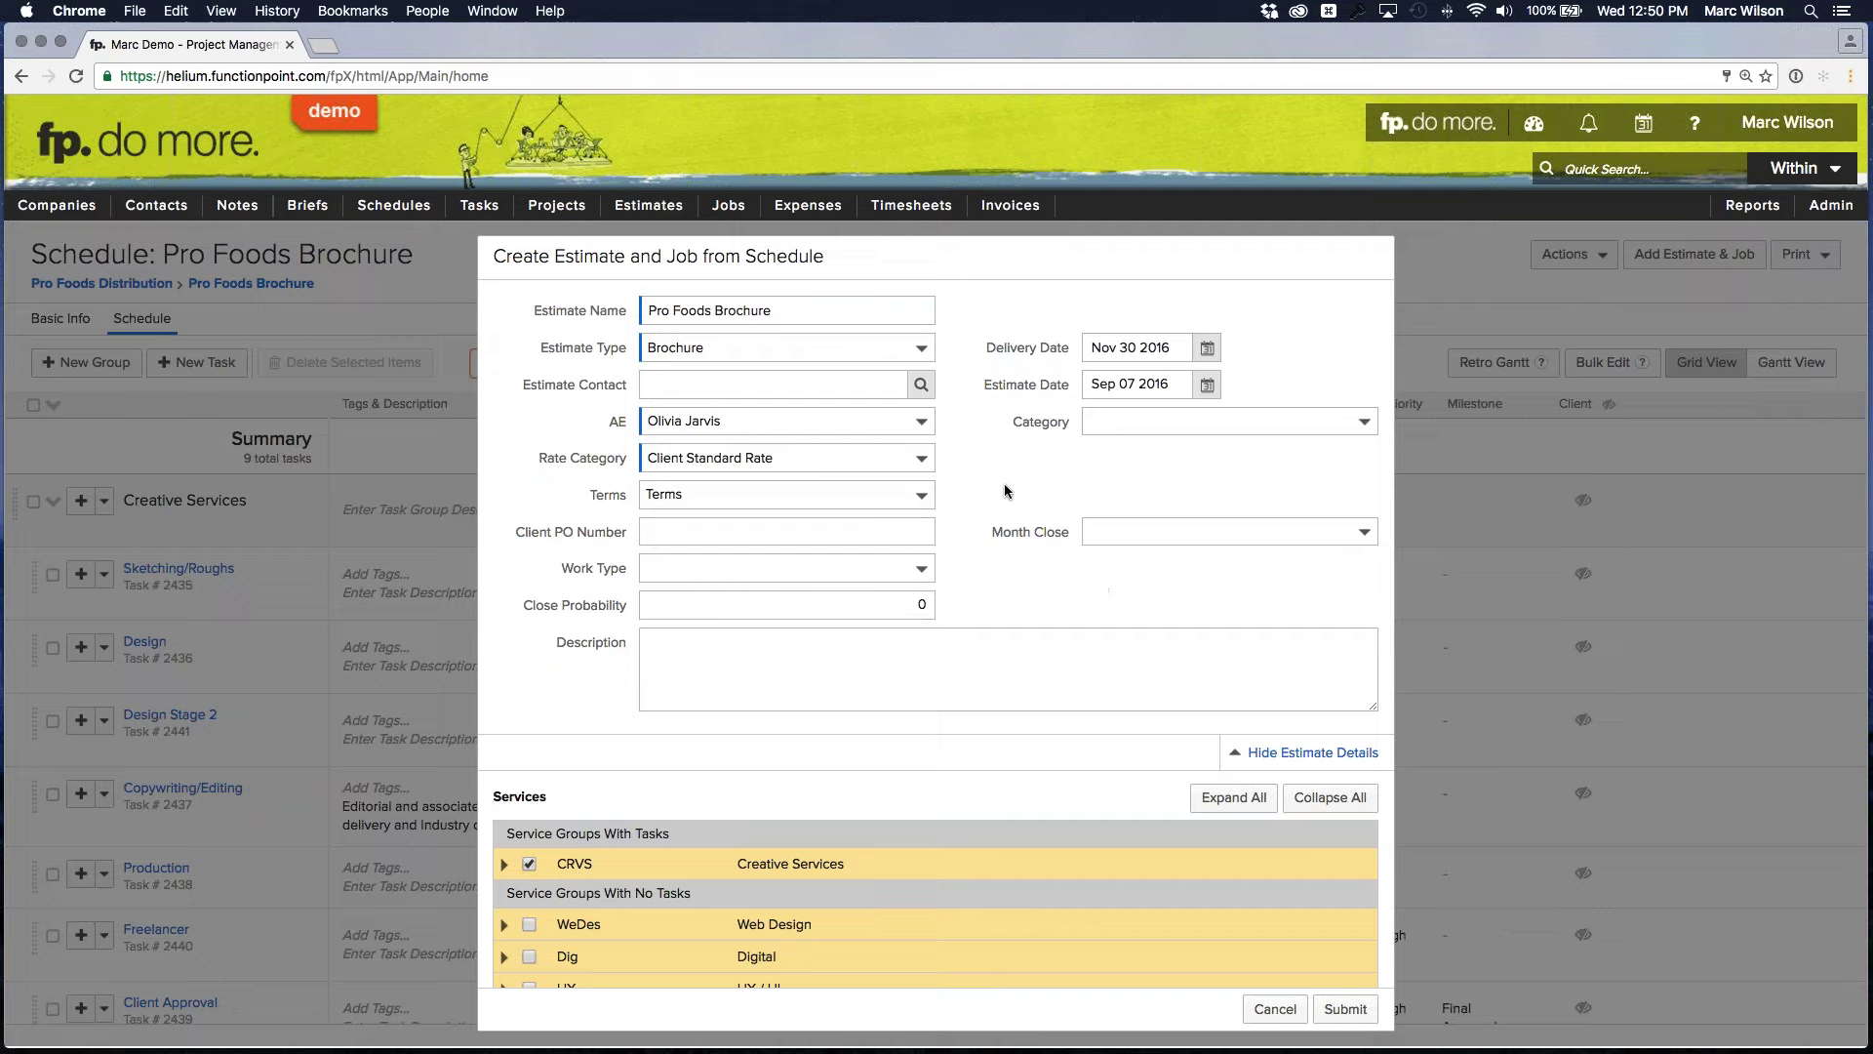
left_click(1347, 1009)
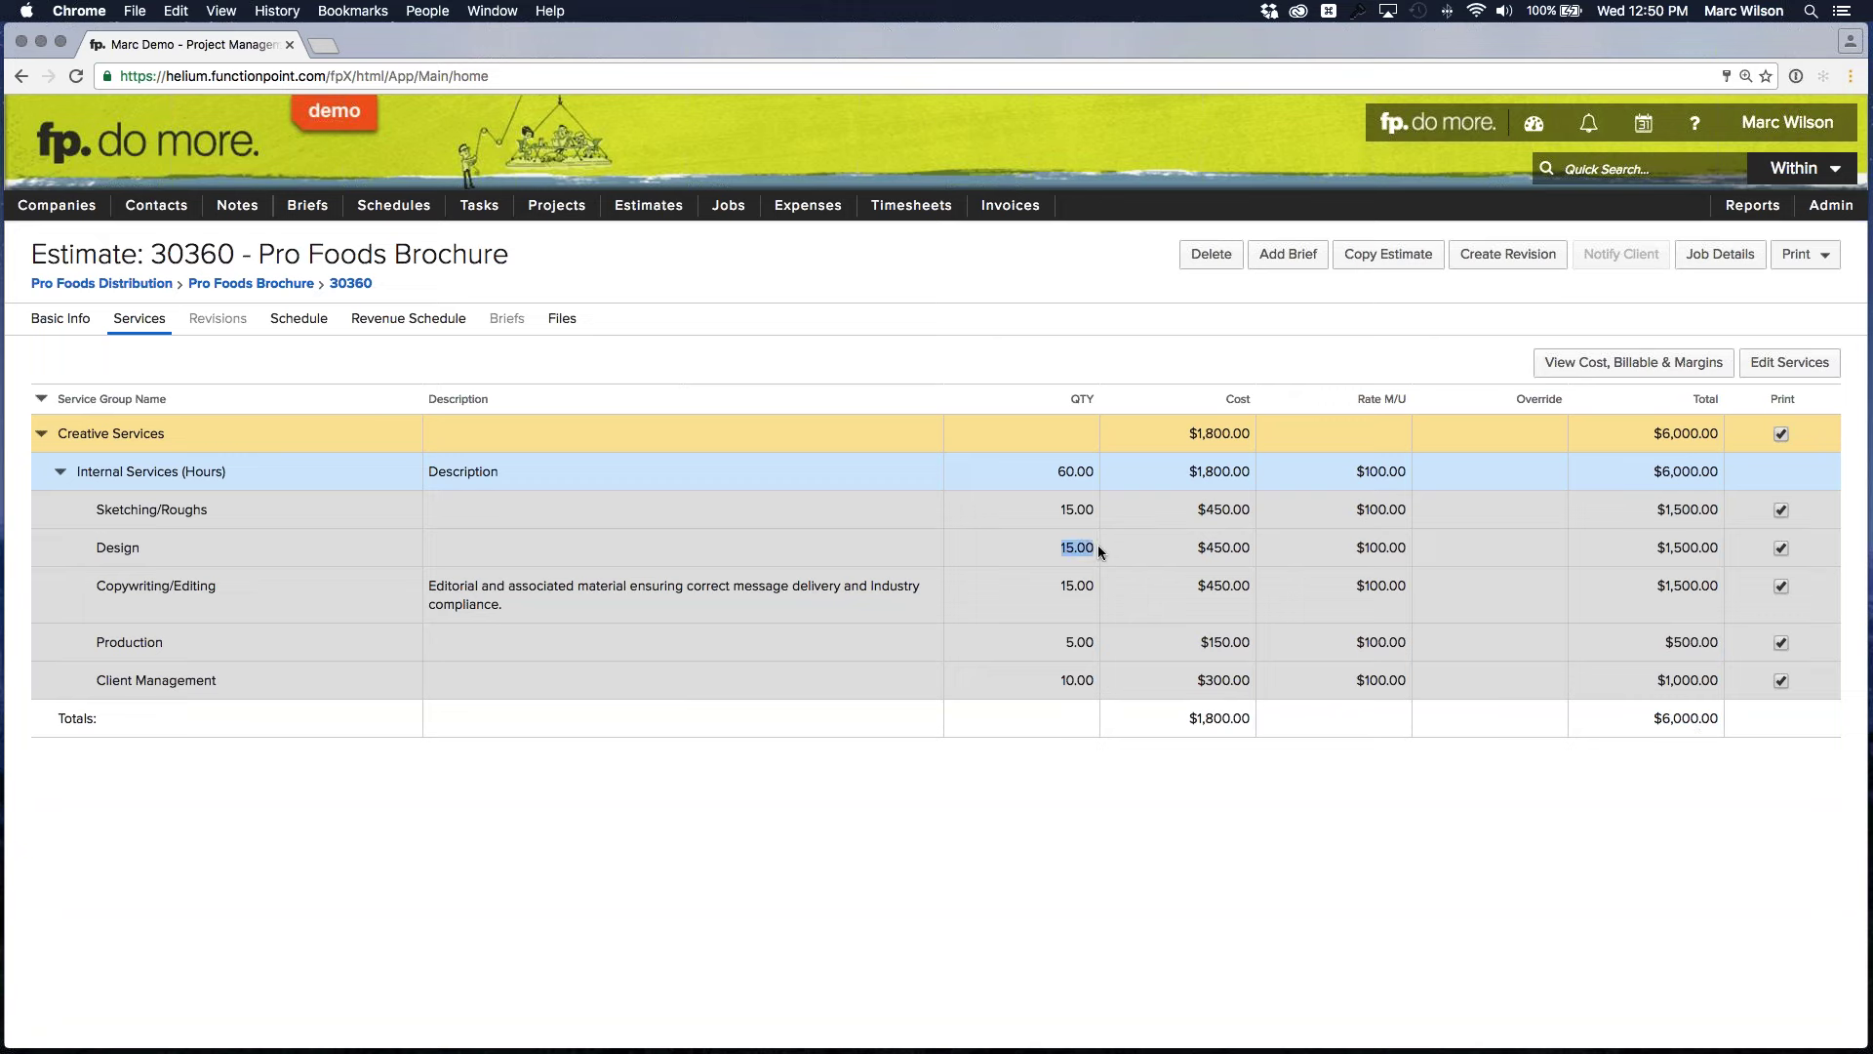
Check the Design, Production and Client Management (10.00) quantities on estimate 30360's services
left_click(1077, 586)
left_click(1077, 643)
left_click(1083, 680)
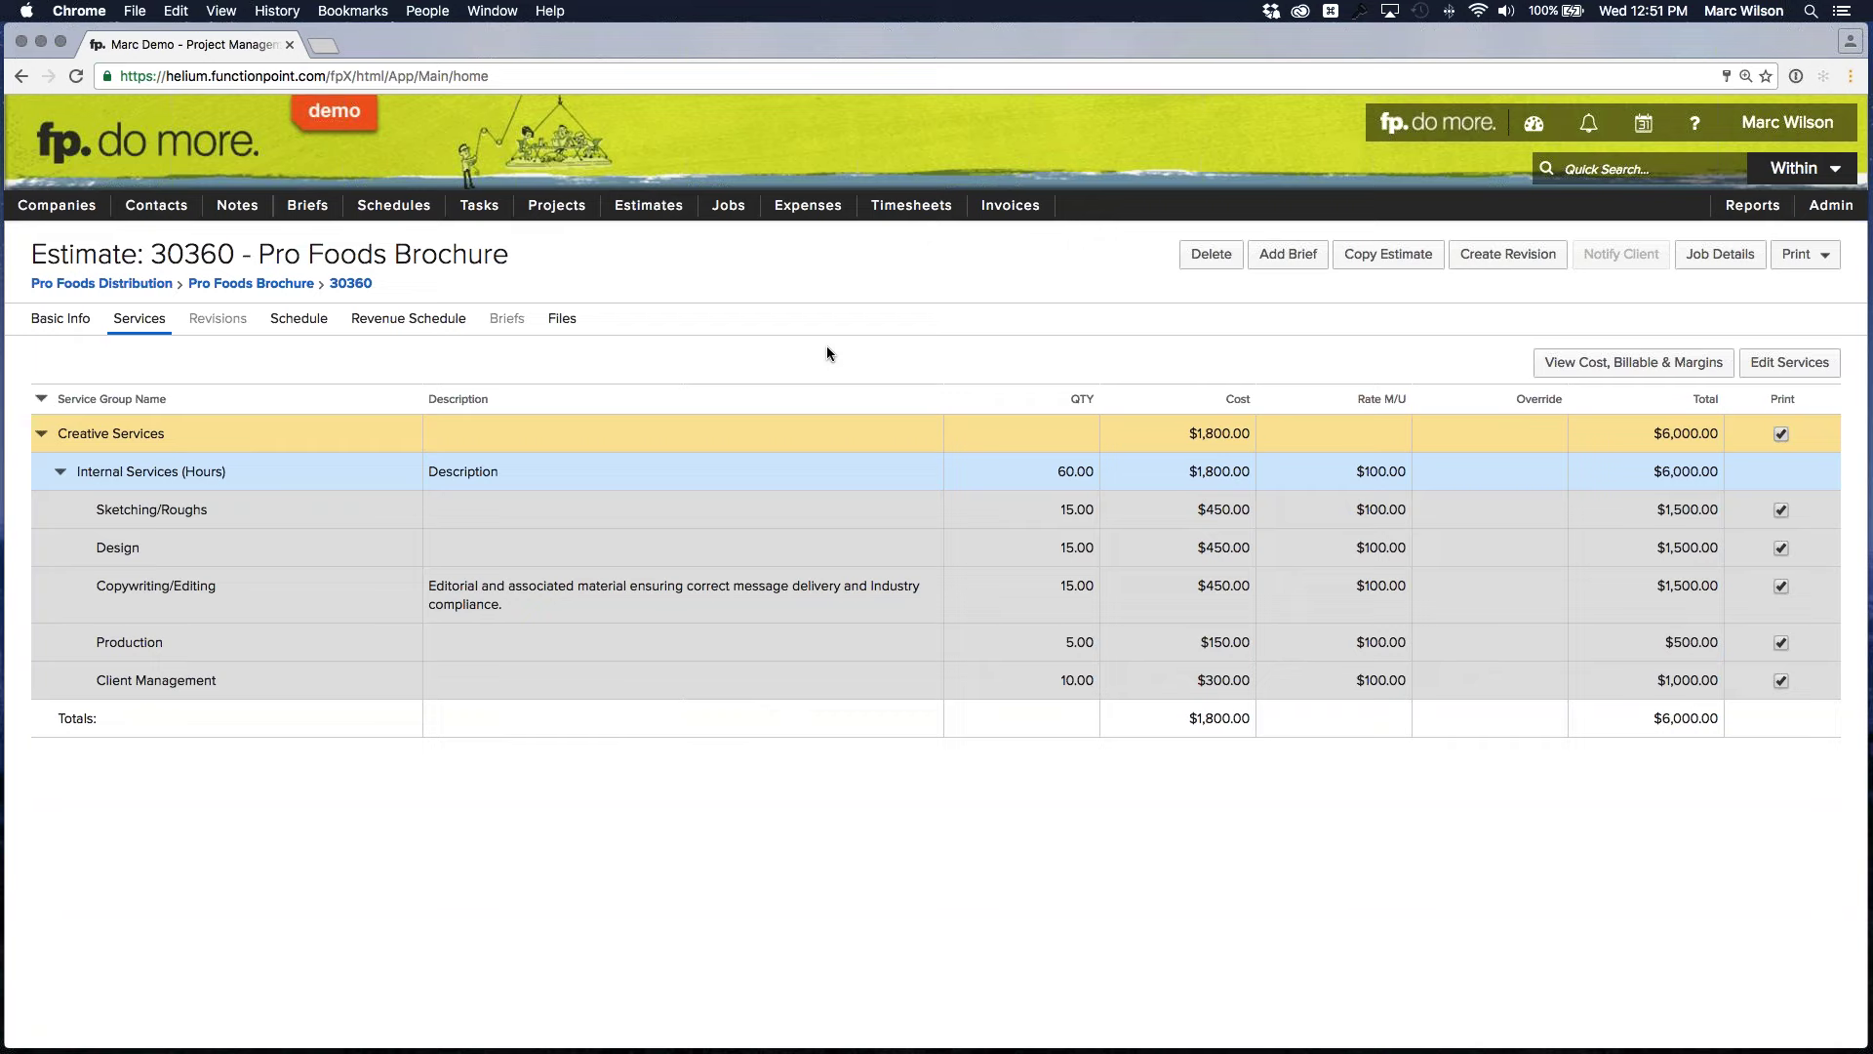
Open job 30359 Halloween Savings Brochure, review its Tasks and Schedule, then go to the dashboard
mouse_move(728, 205)
mouse_move(741, 270)
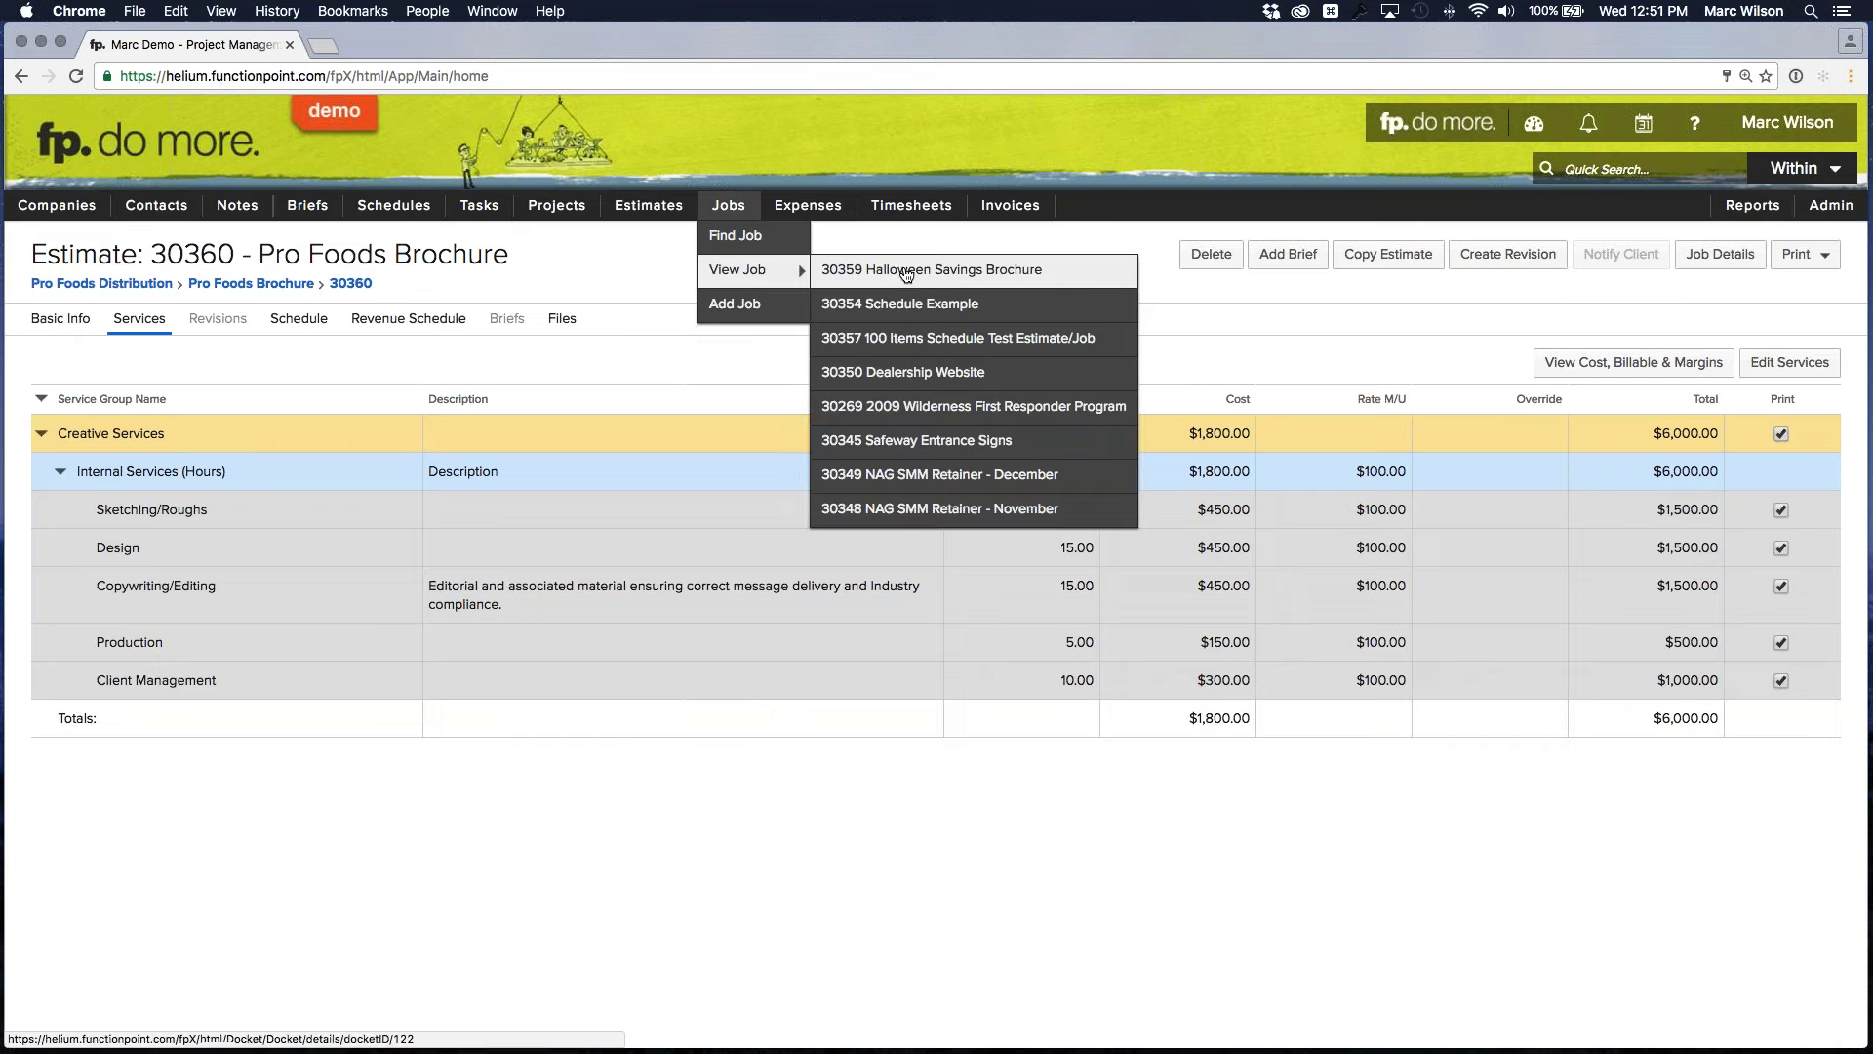
left_click(921, 269)
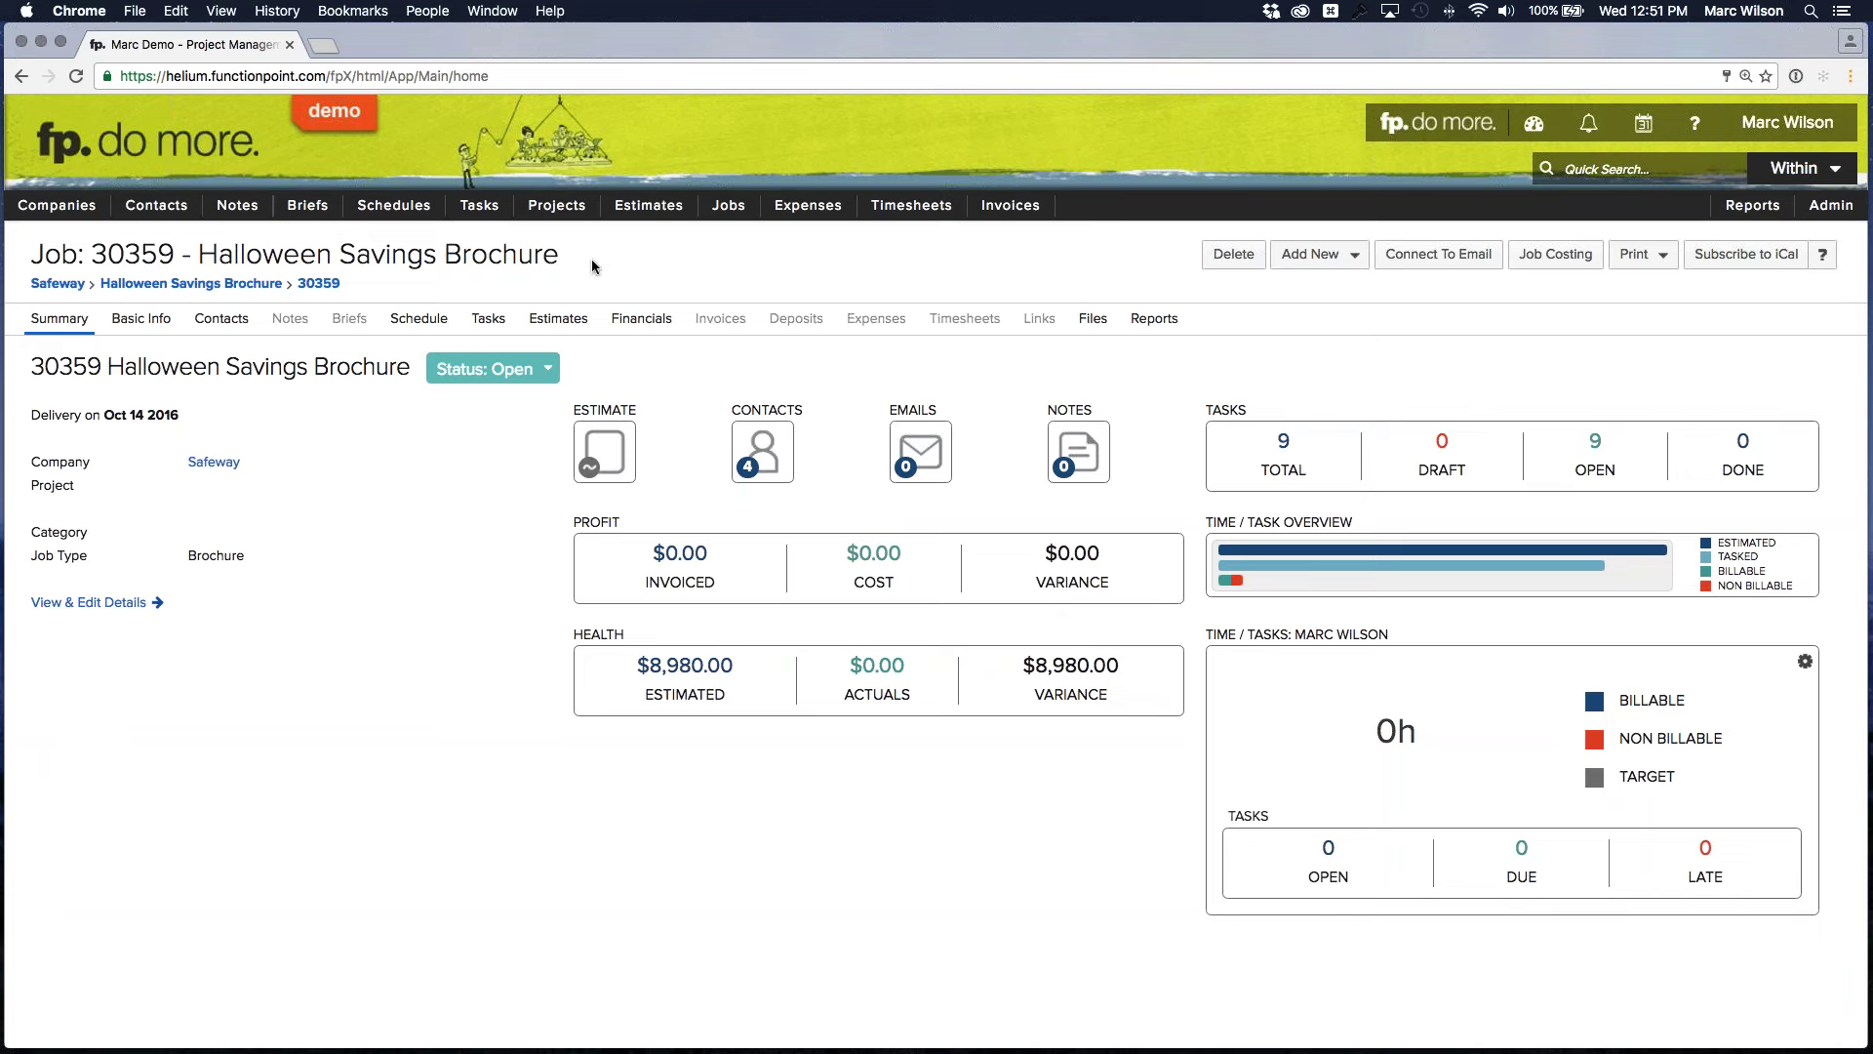
left_click(488, 318)
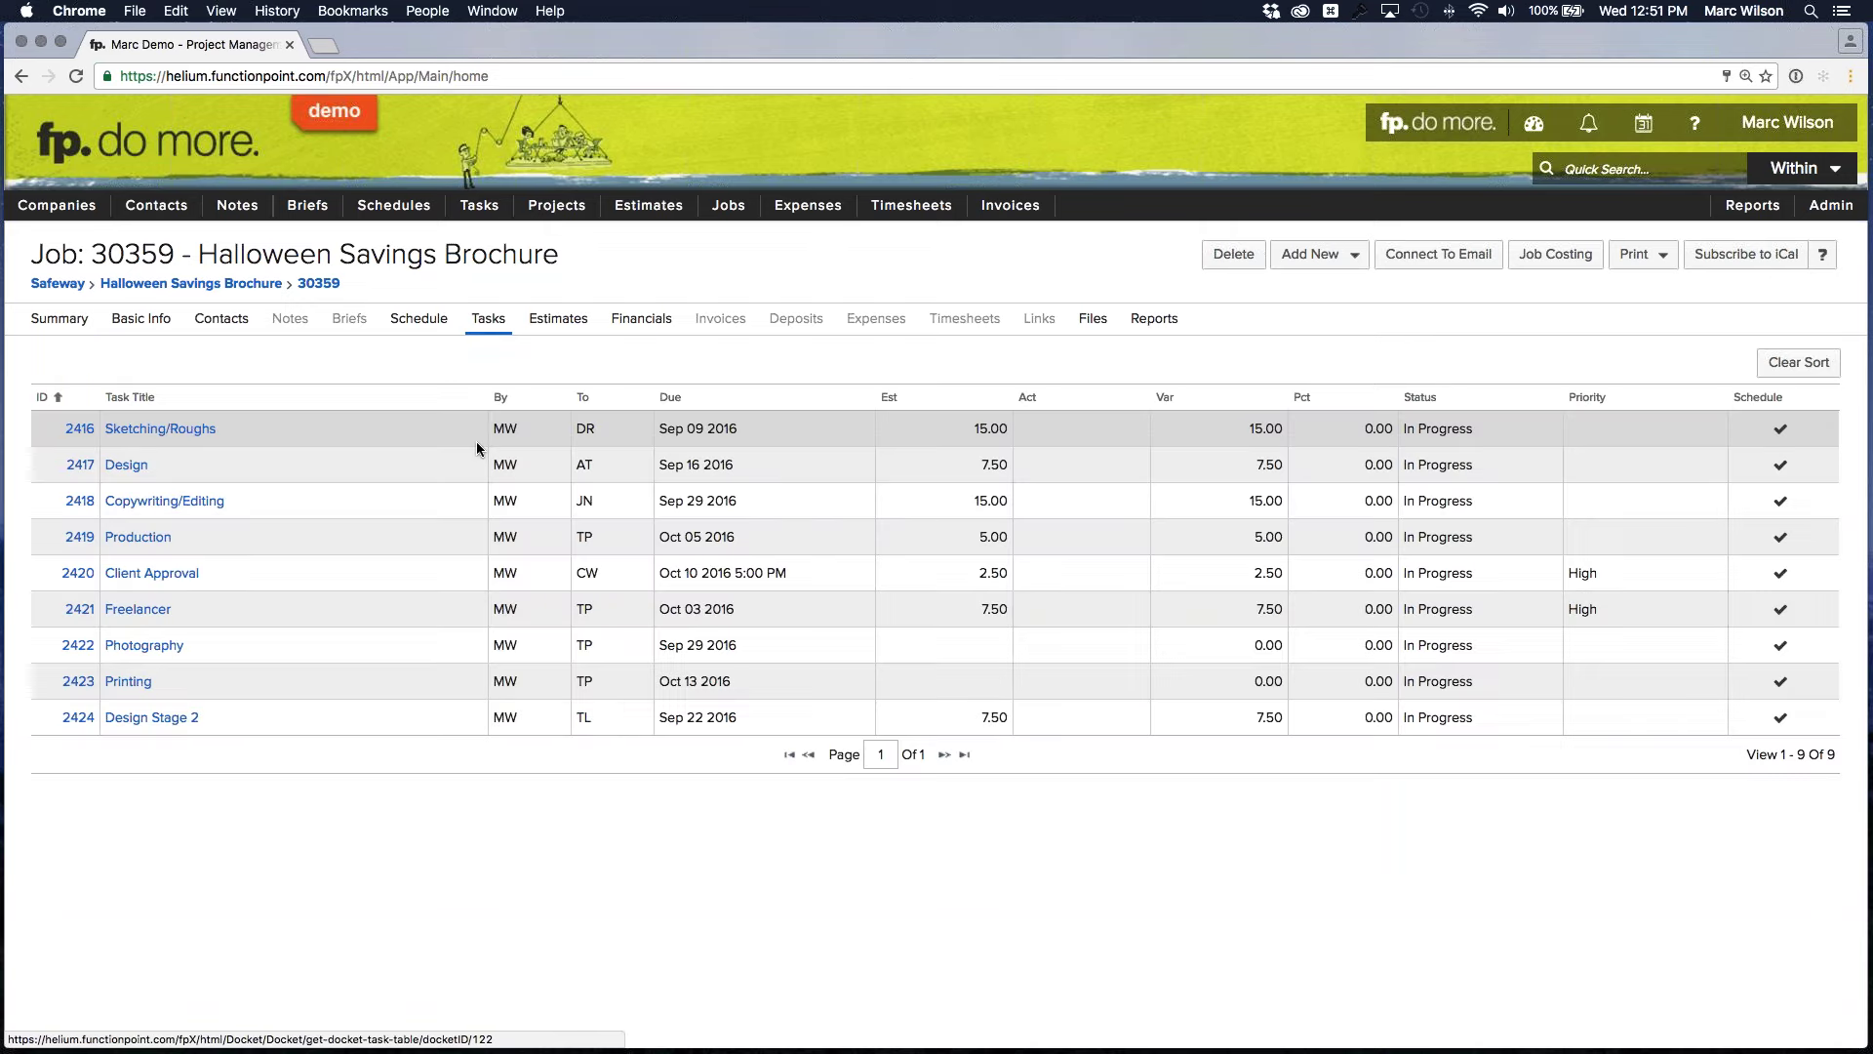
left_click(418, 318)
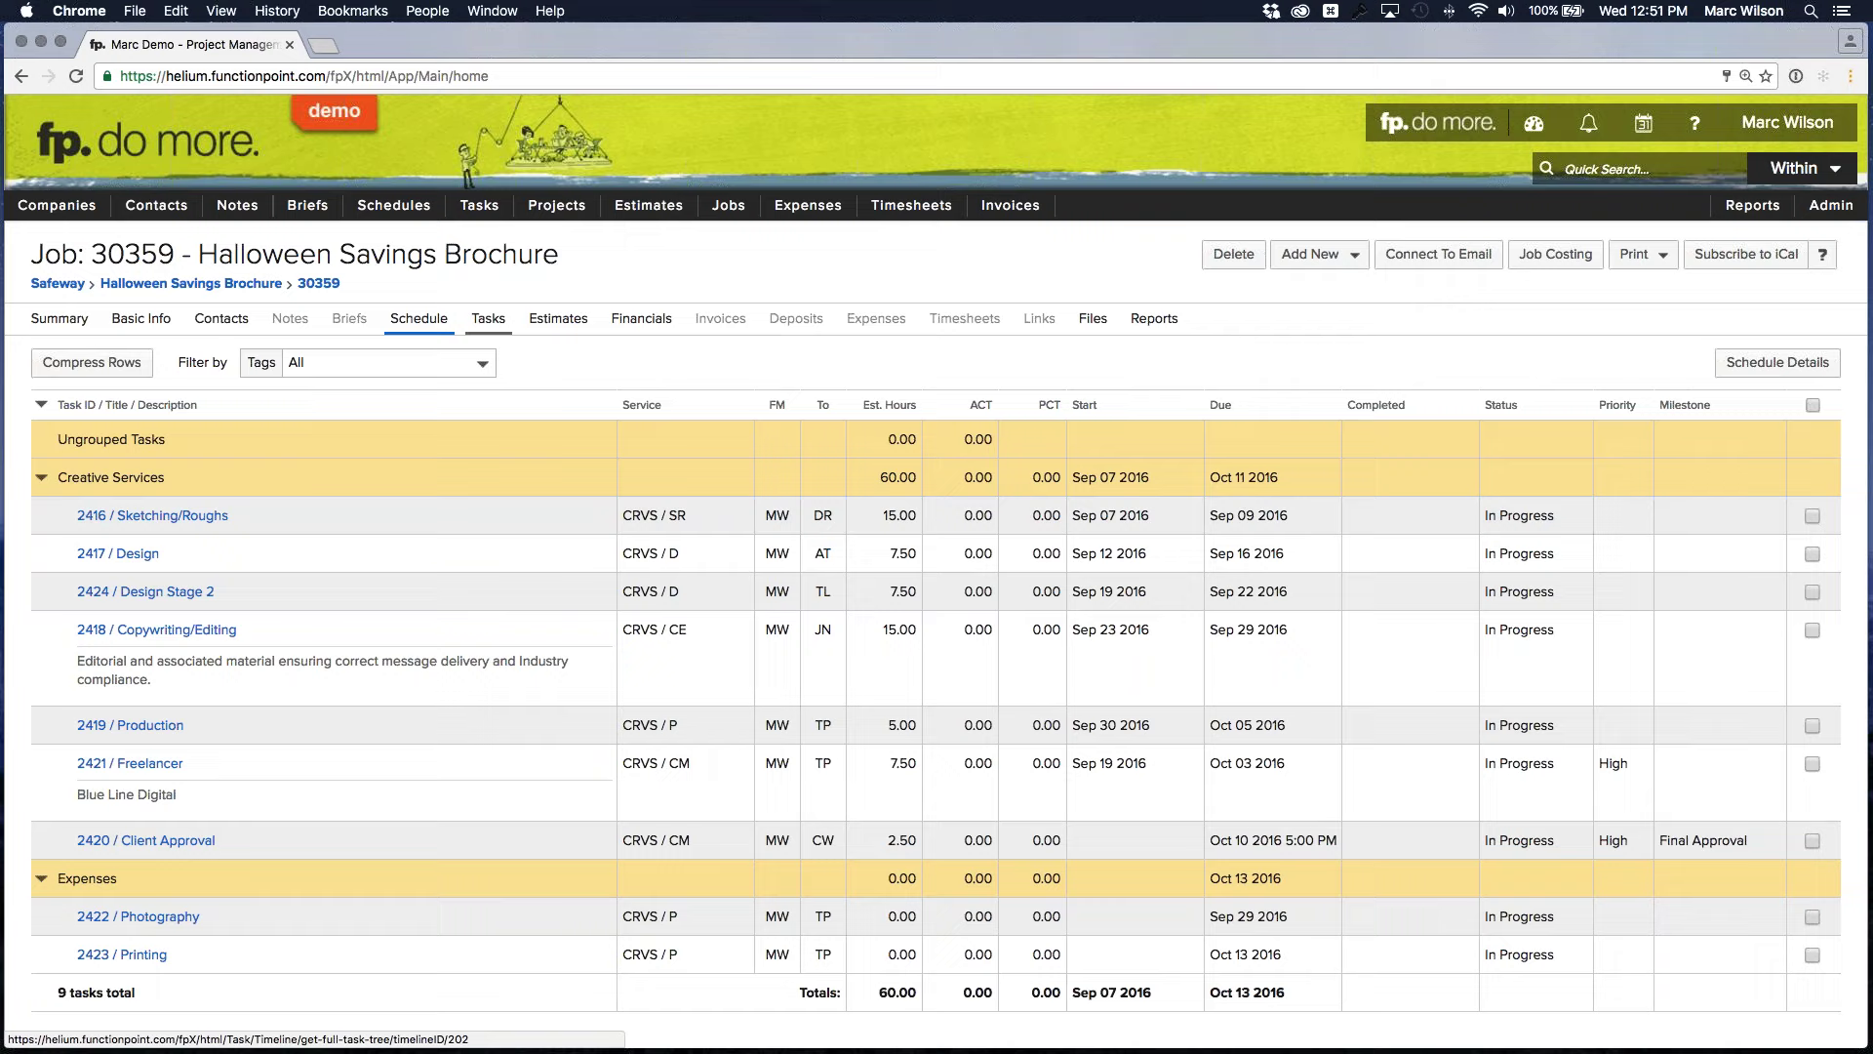
left_click(1534, 123)
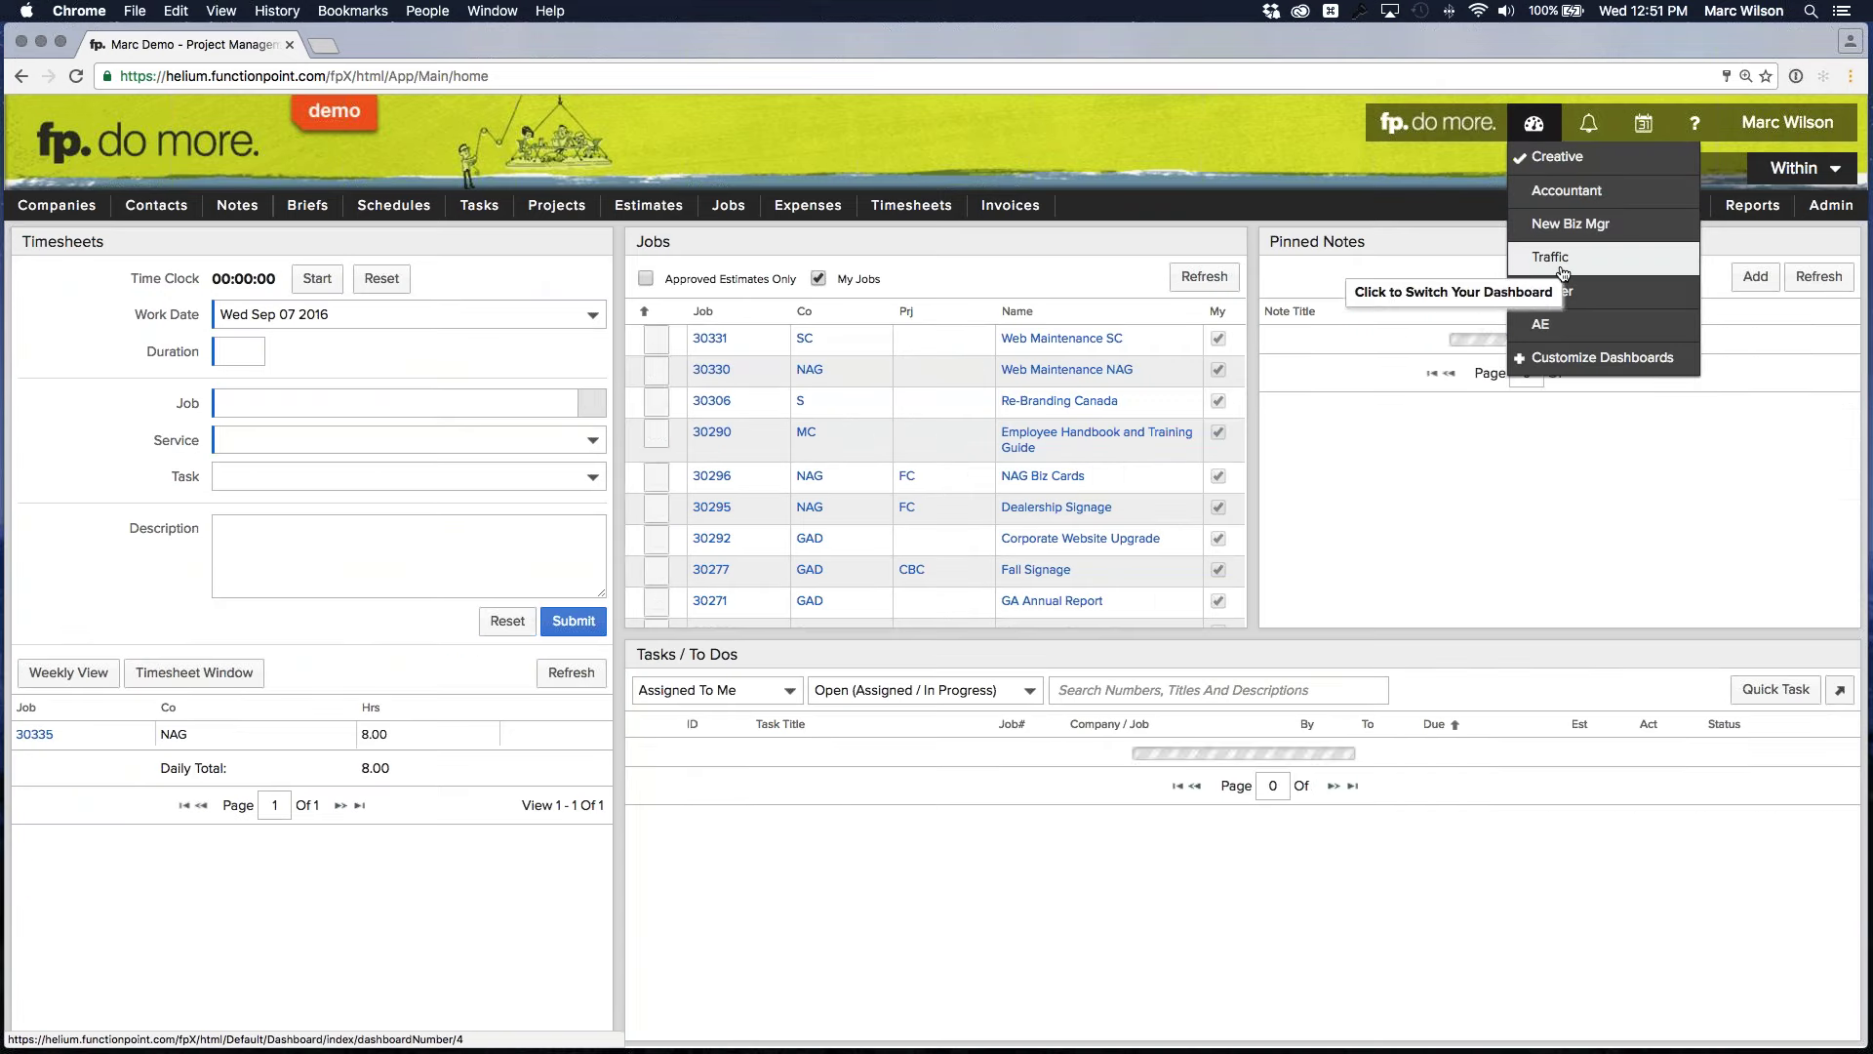
Switch to the Traffic dashboard and highlight its Tasks / To Dos panel title
left_click(1559, 261)
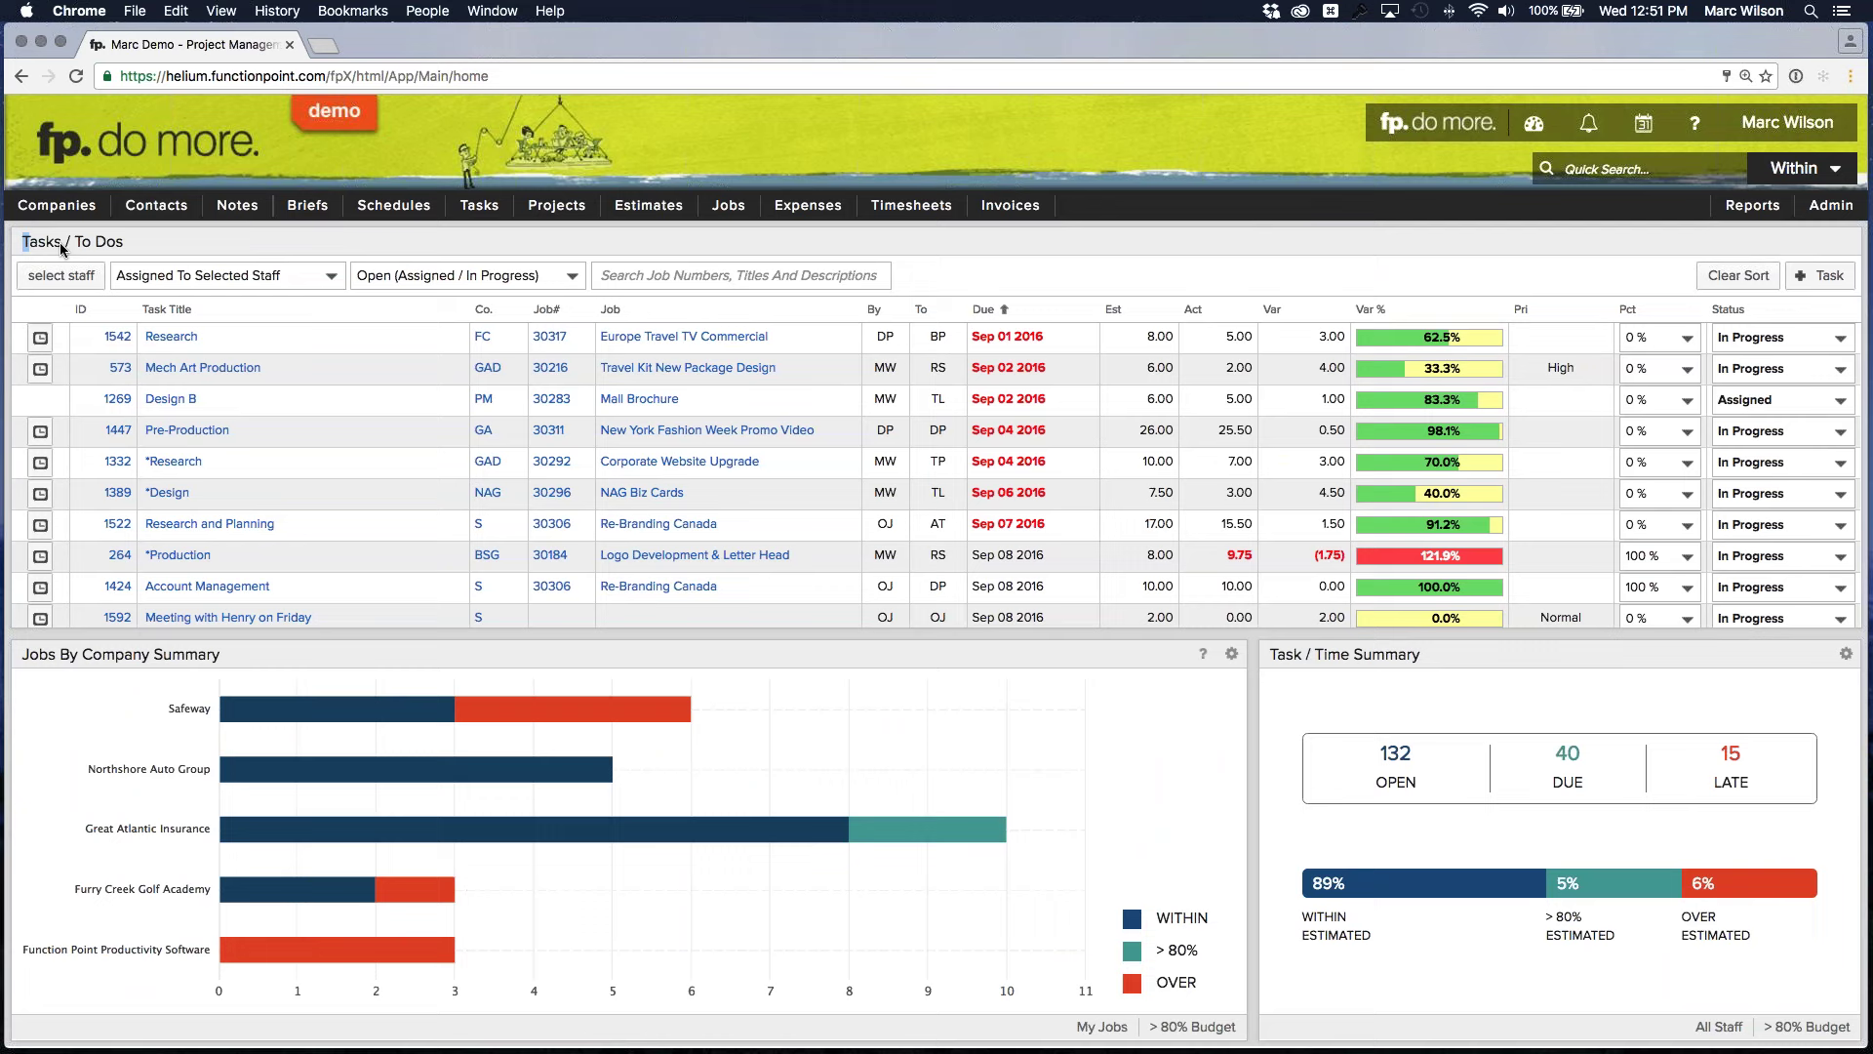
left_click_drag(61, 249, 147, 244)
left_click(152, 244)
left_click(83, 271)
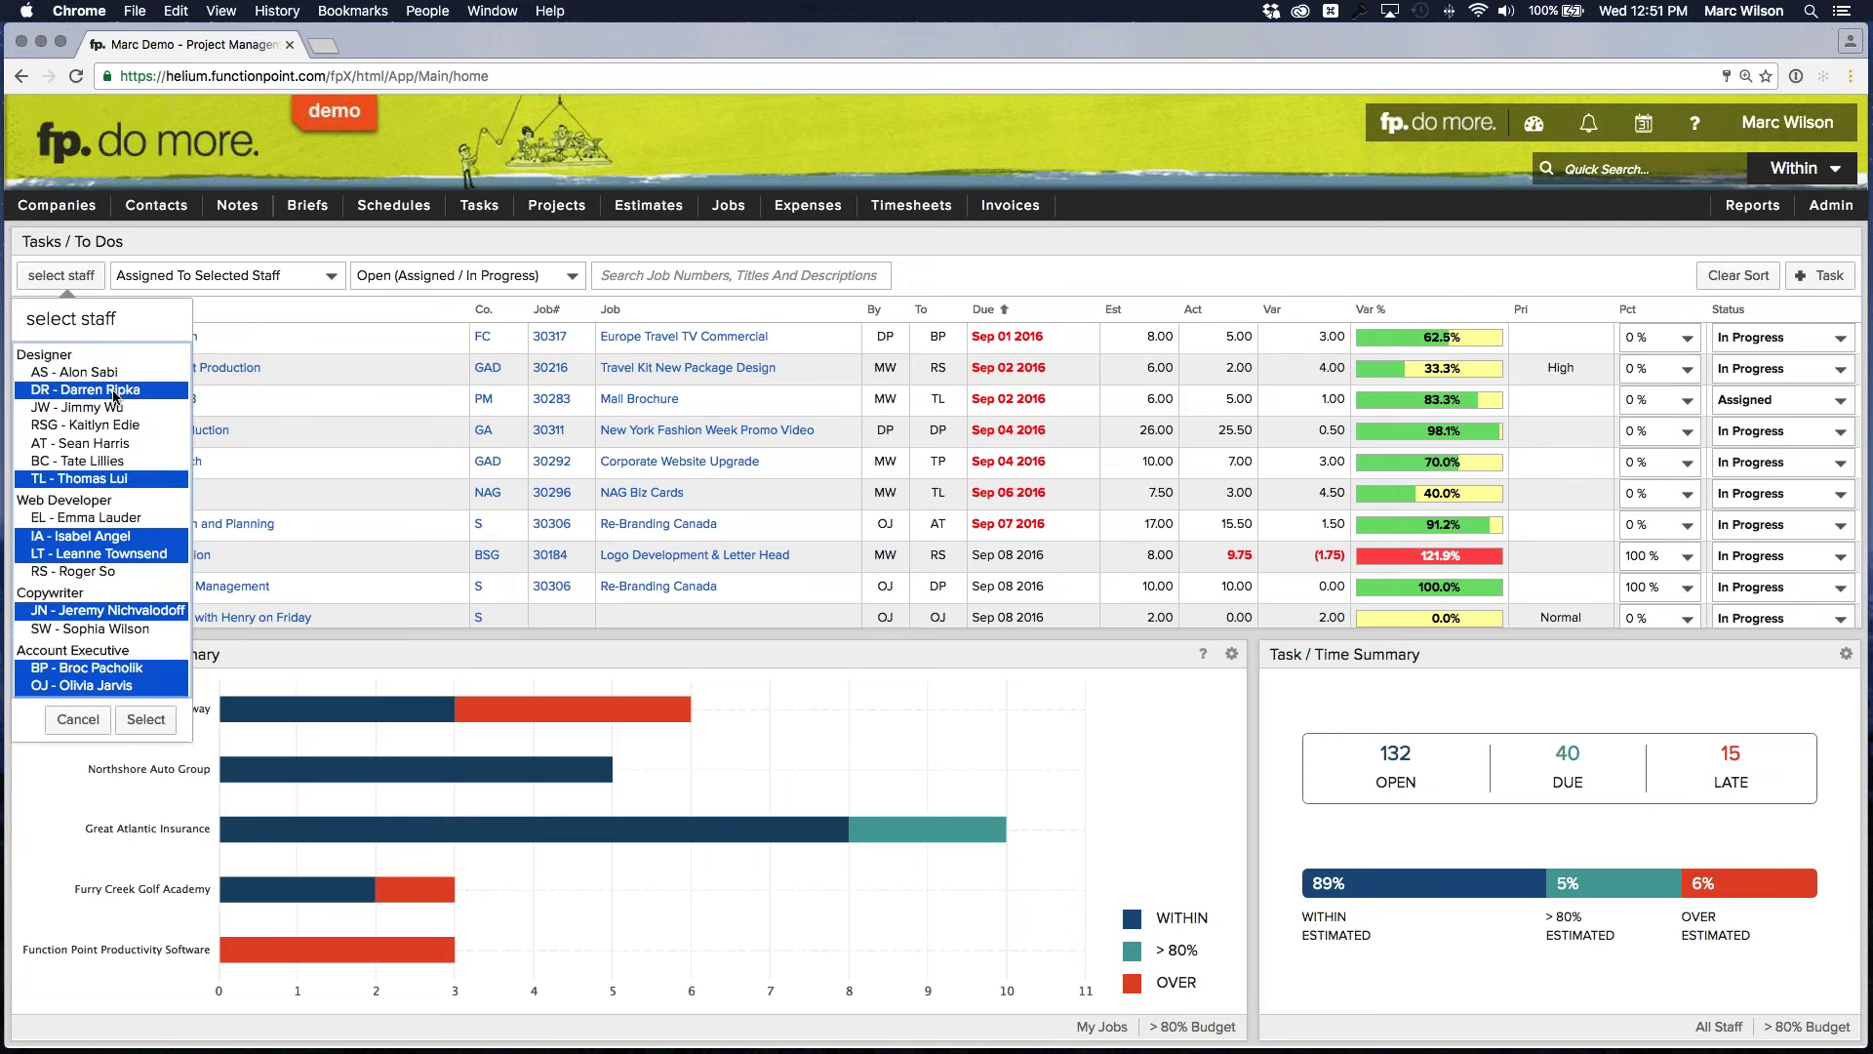
left_click(115, 373)
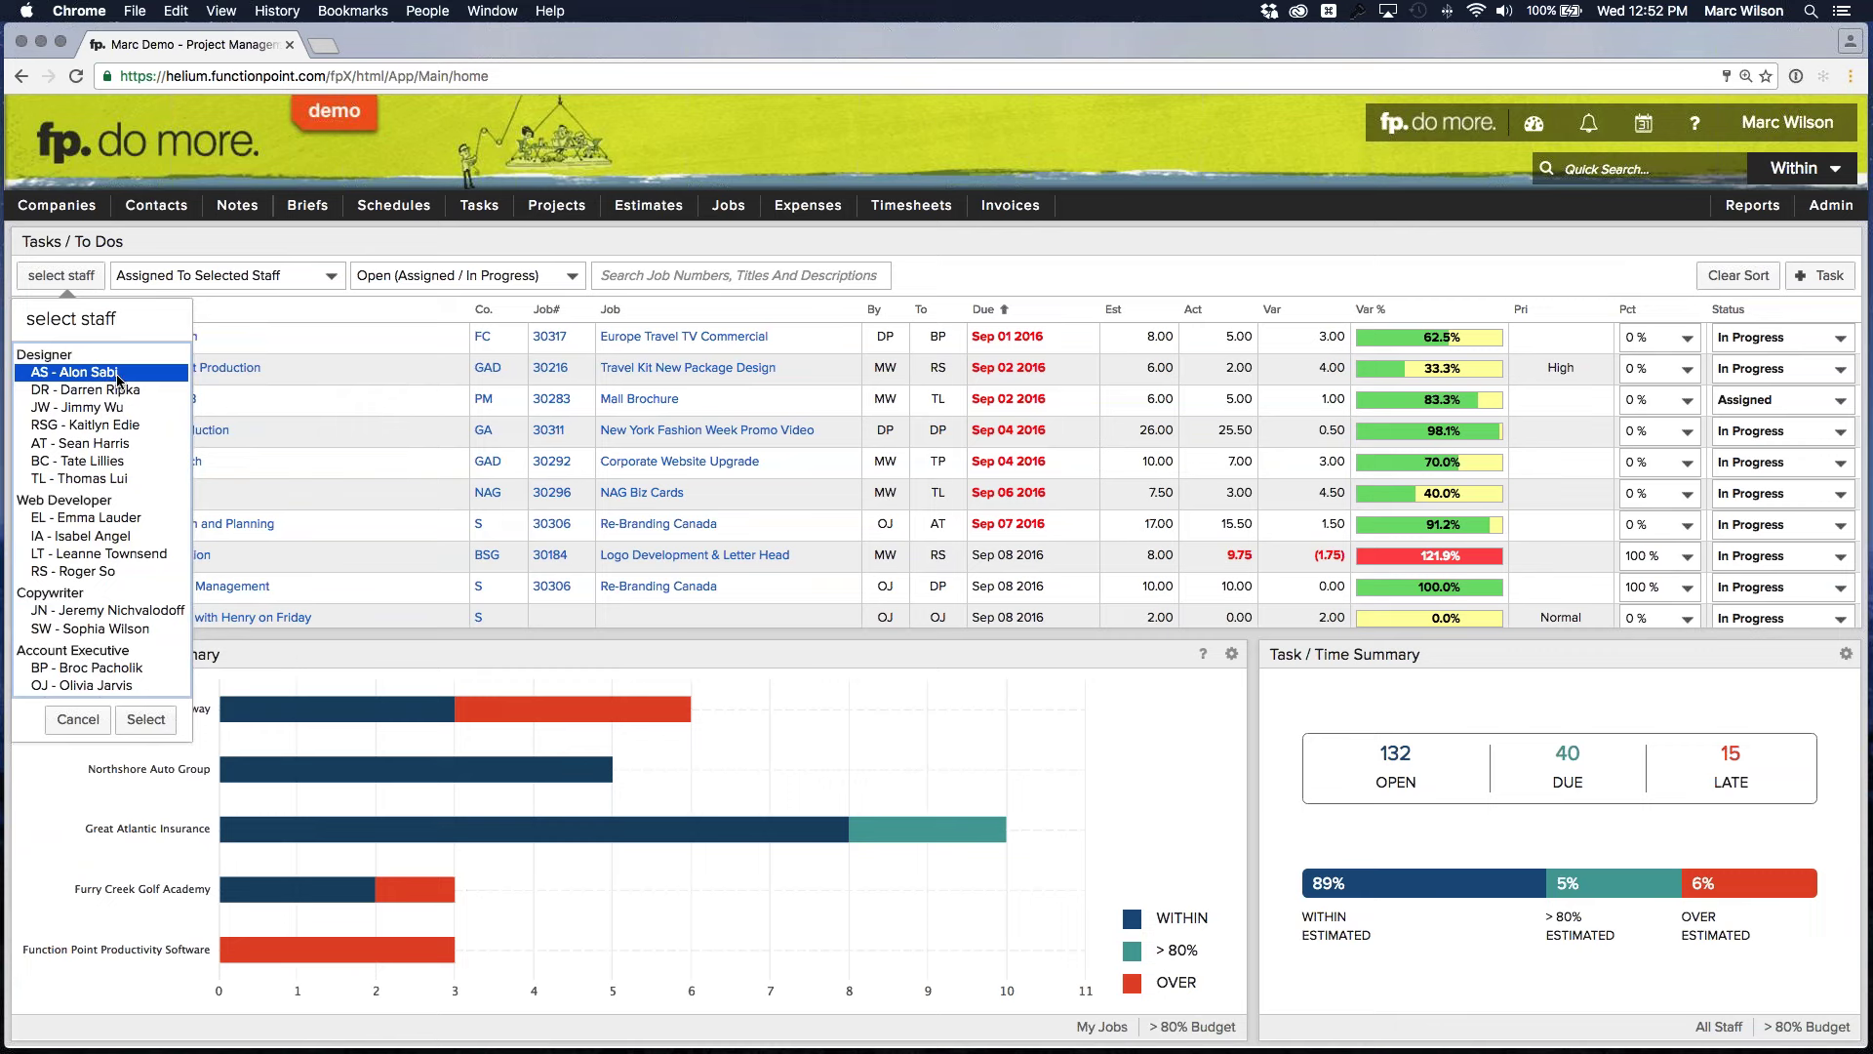
scroll(110, 478, "down", 1)
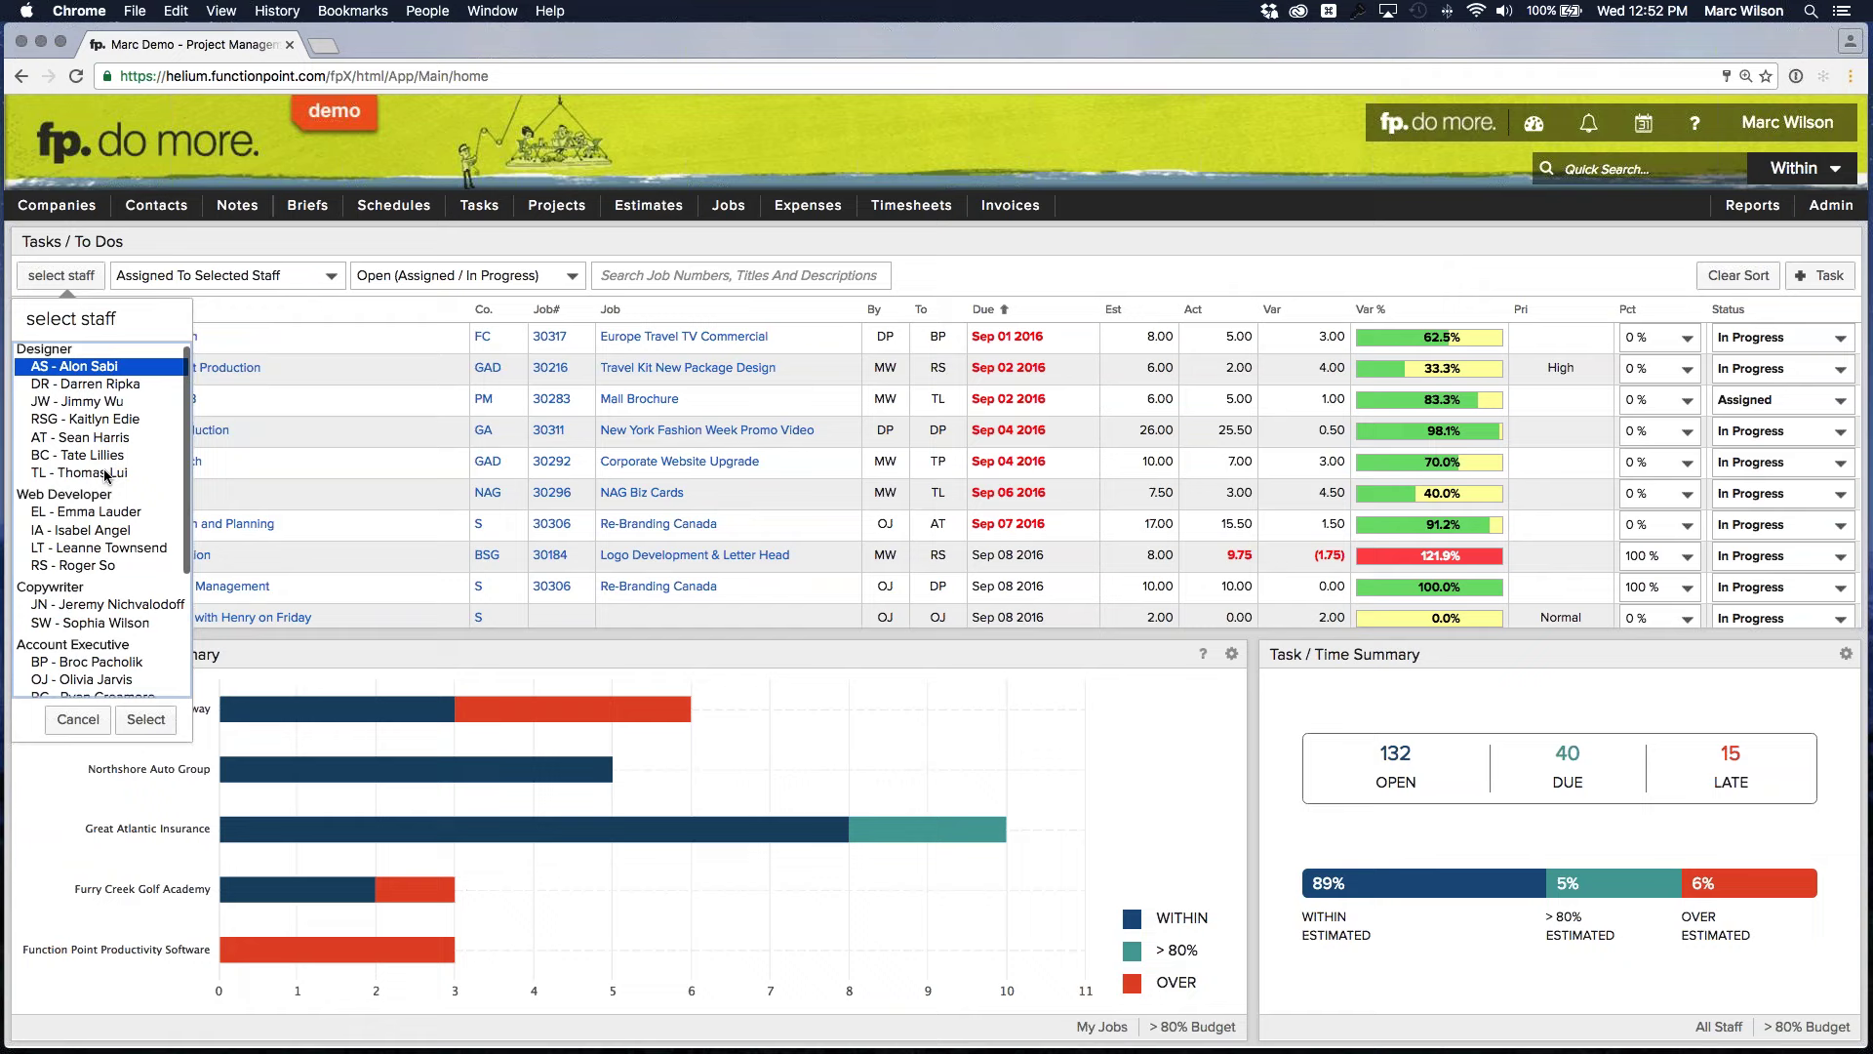
left_click(107, 474, "shift")
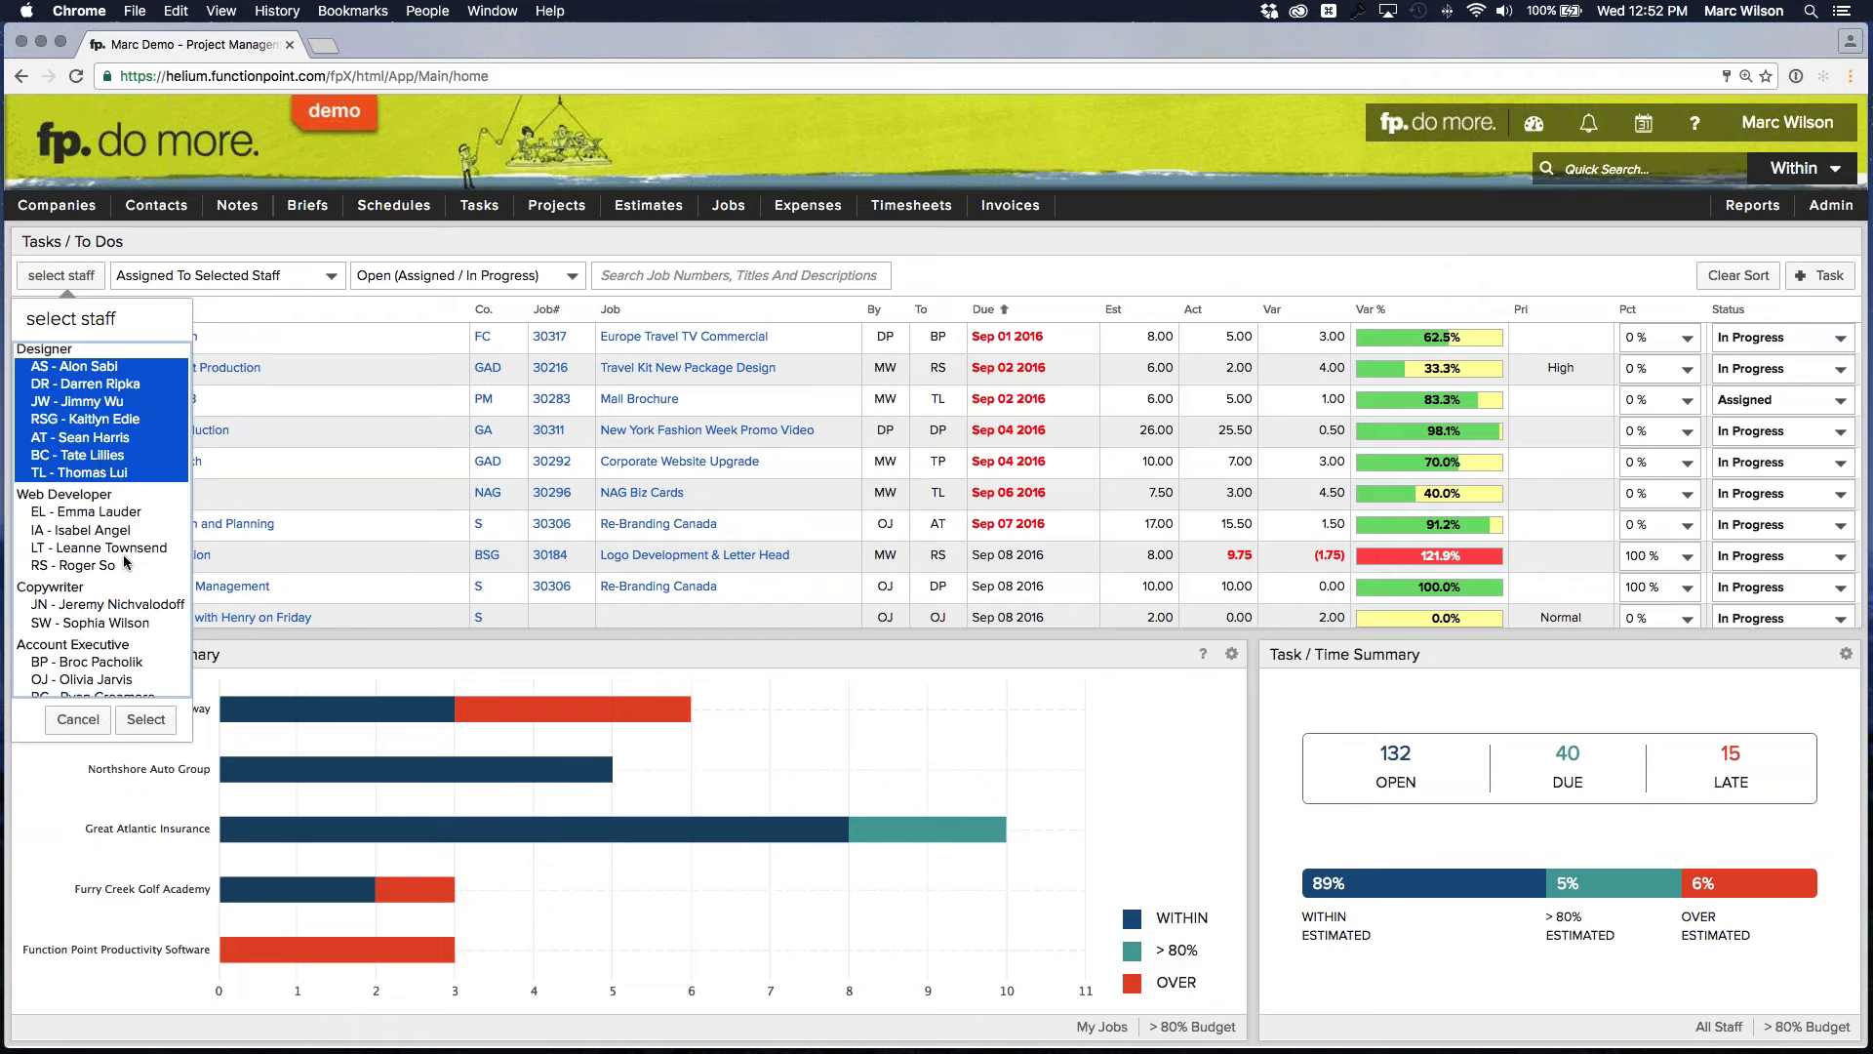
scroll(123, 556, "down", 5)
scroll(123, 562, "up", 4)
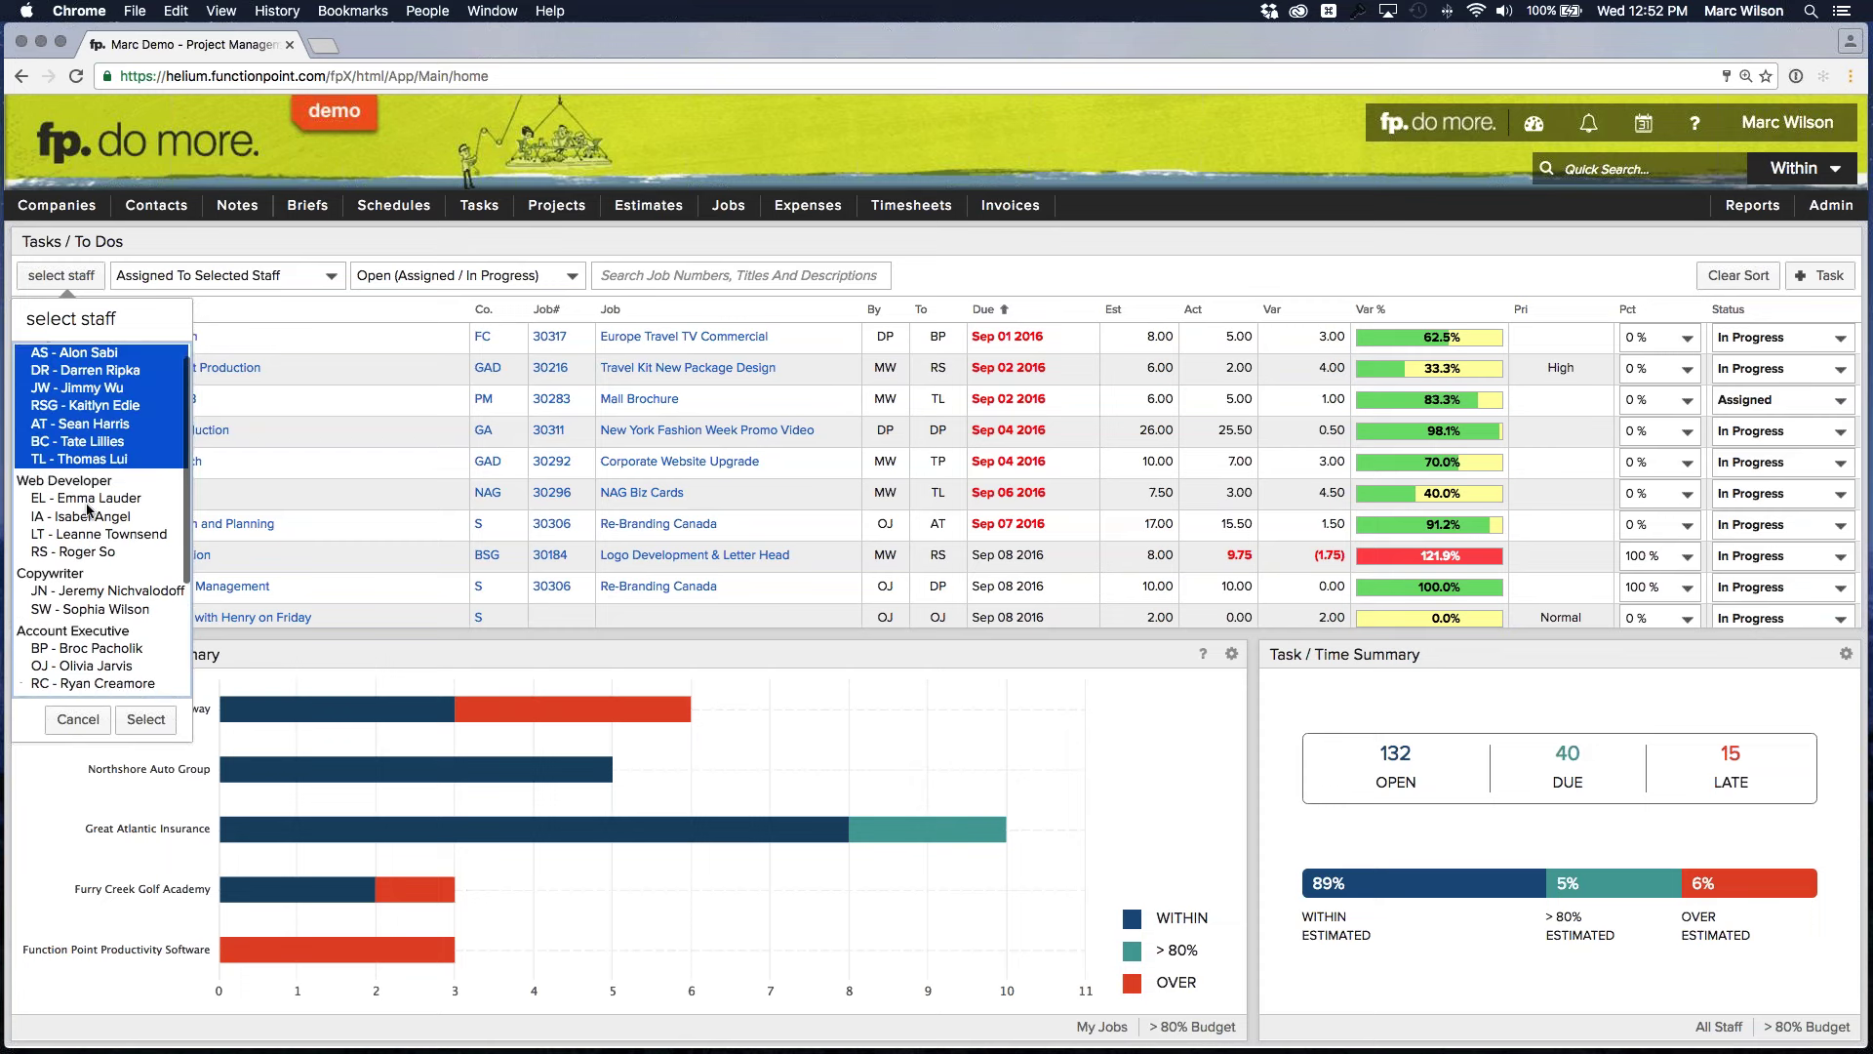
scroll(115, 533, "down", 3)
scroll(114, 533, "up", 5)
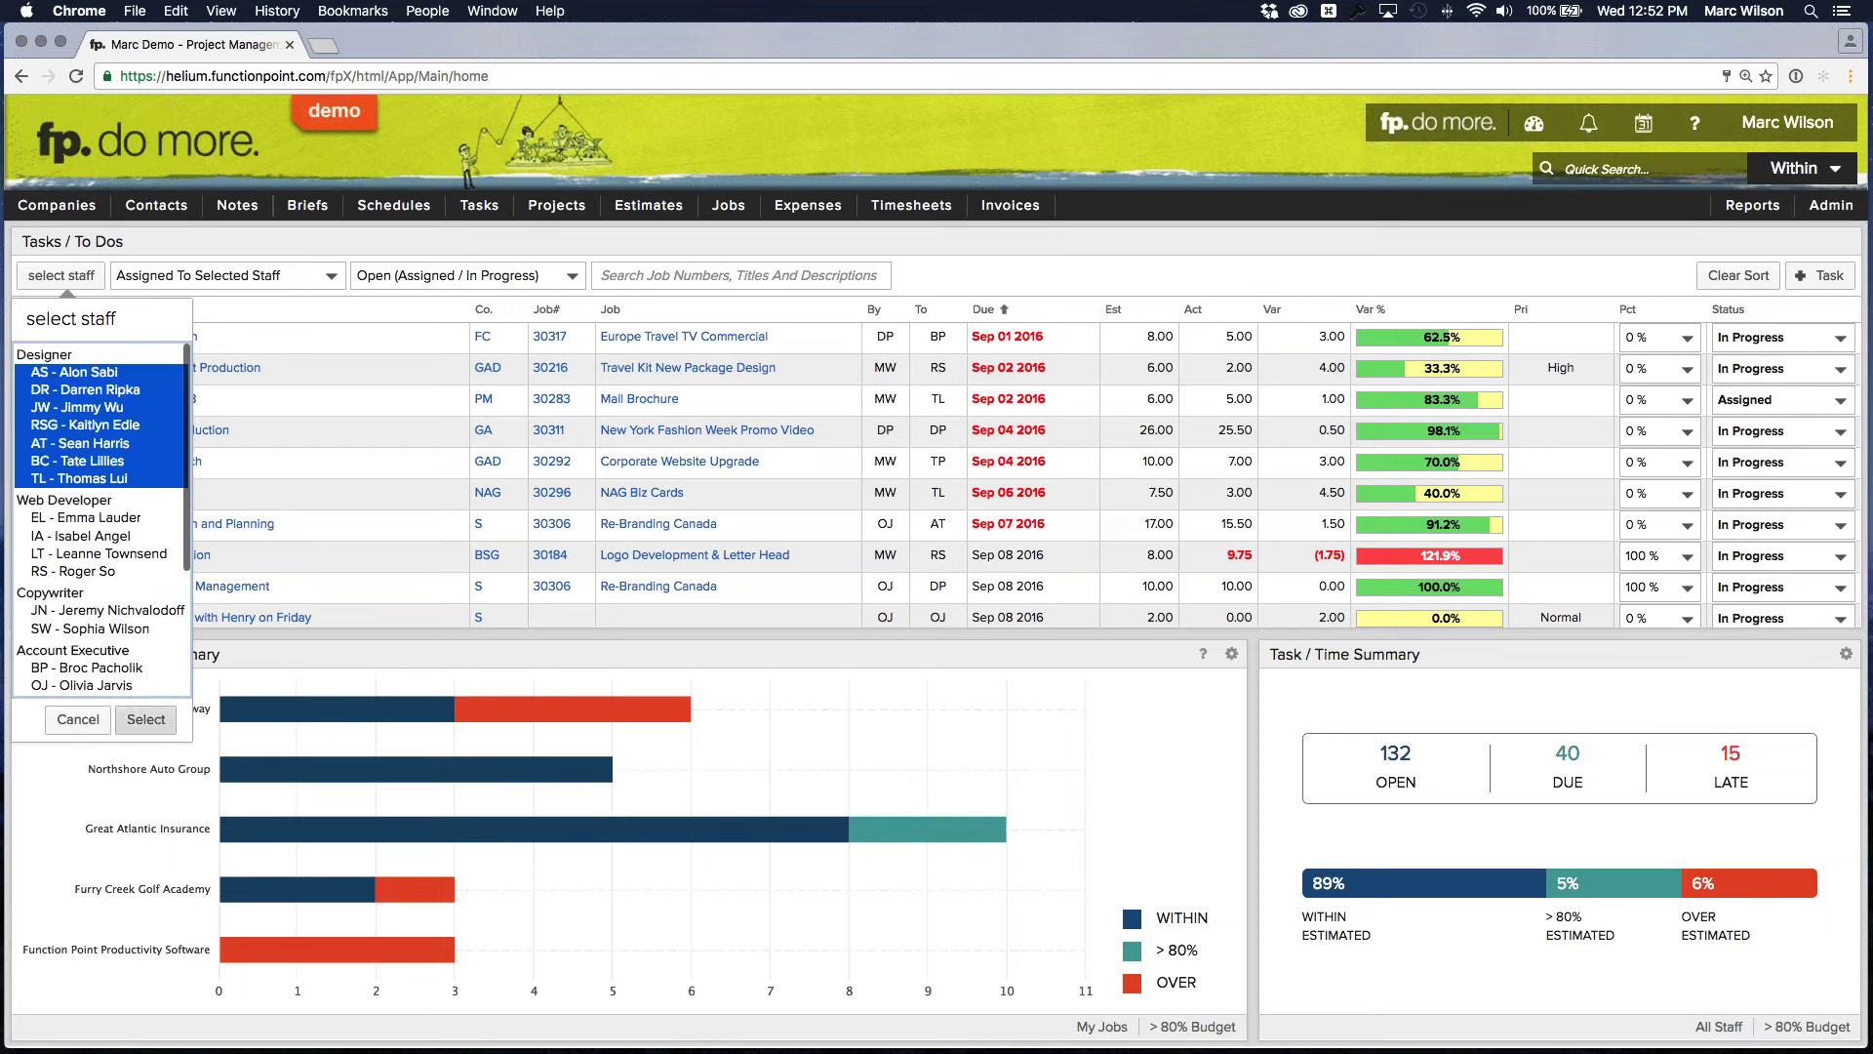
left_click(151, 723)
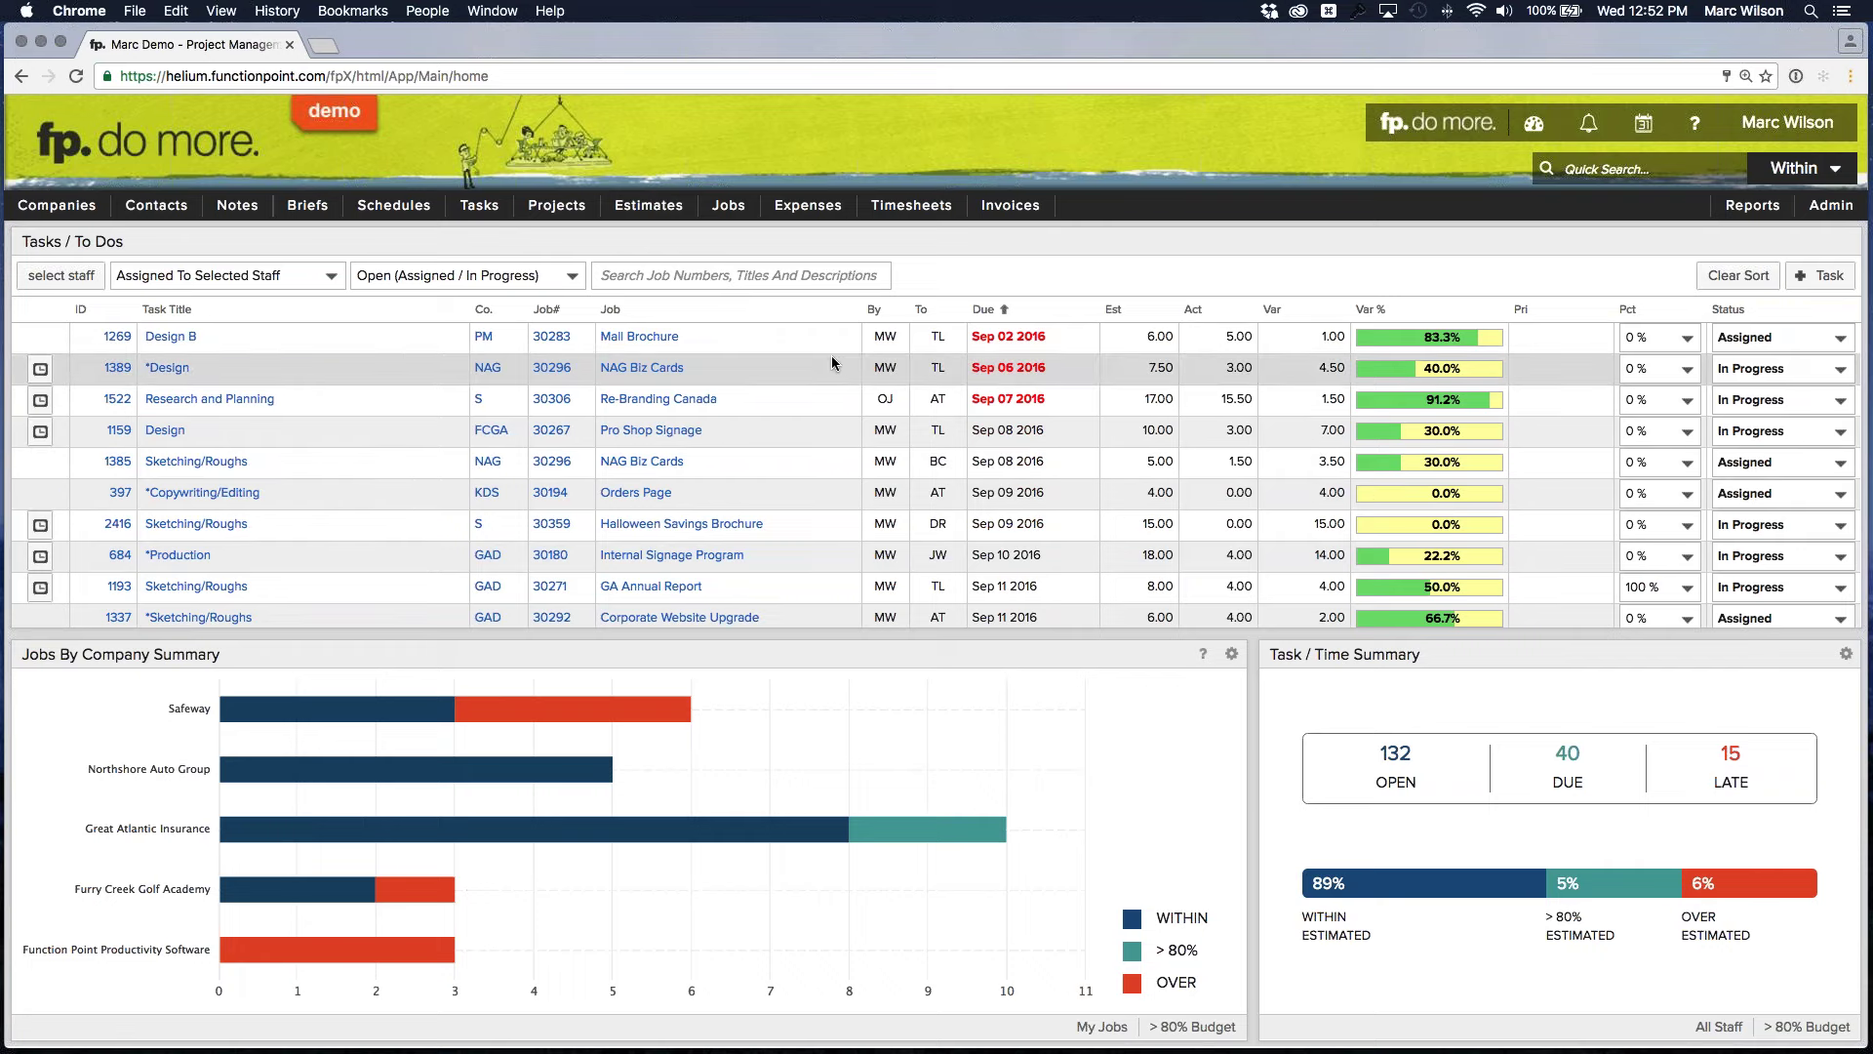
scroll(834, 359, "down", 5)
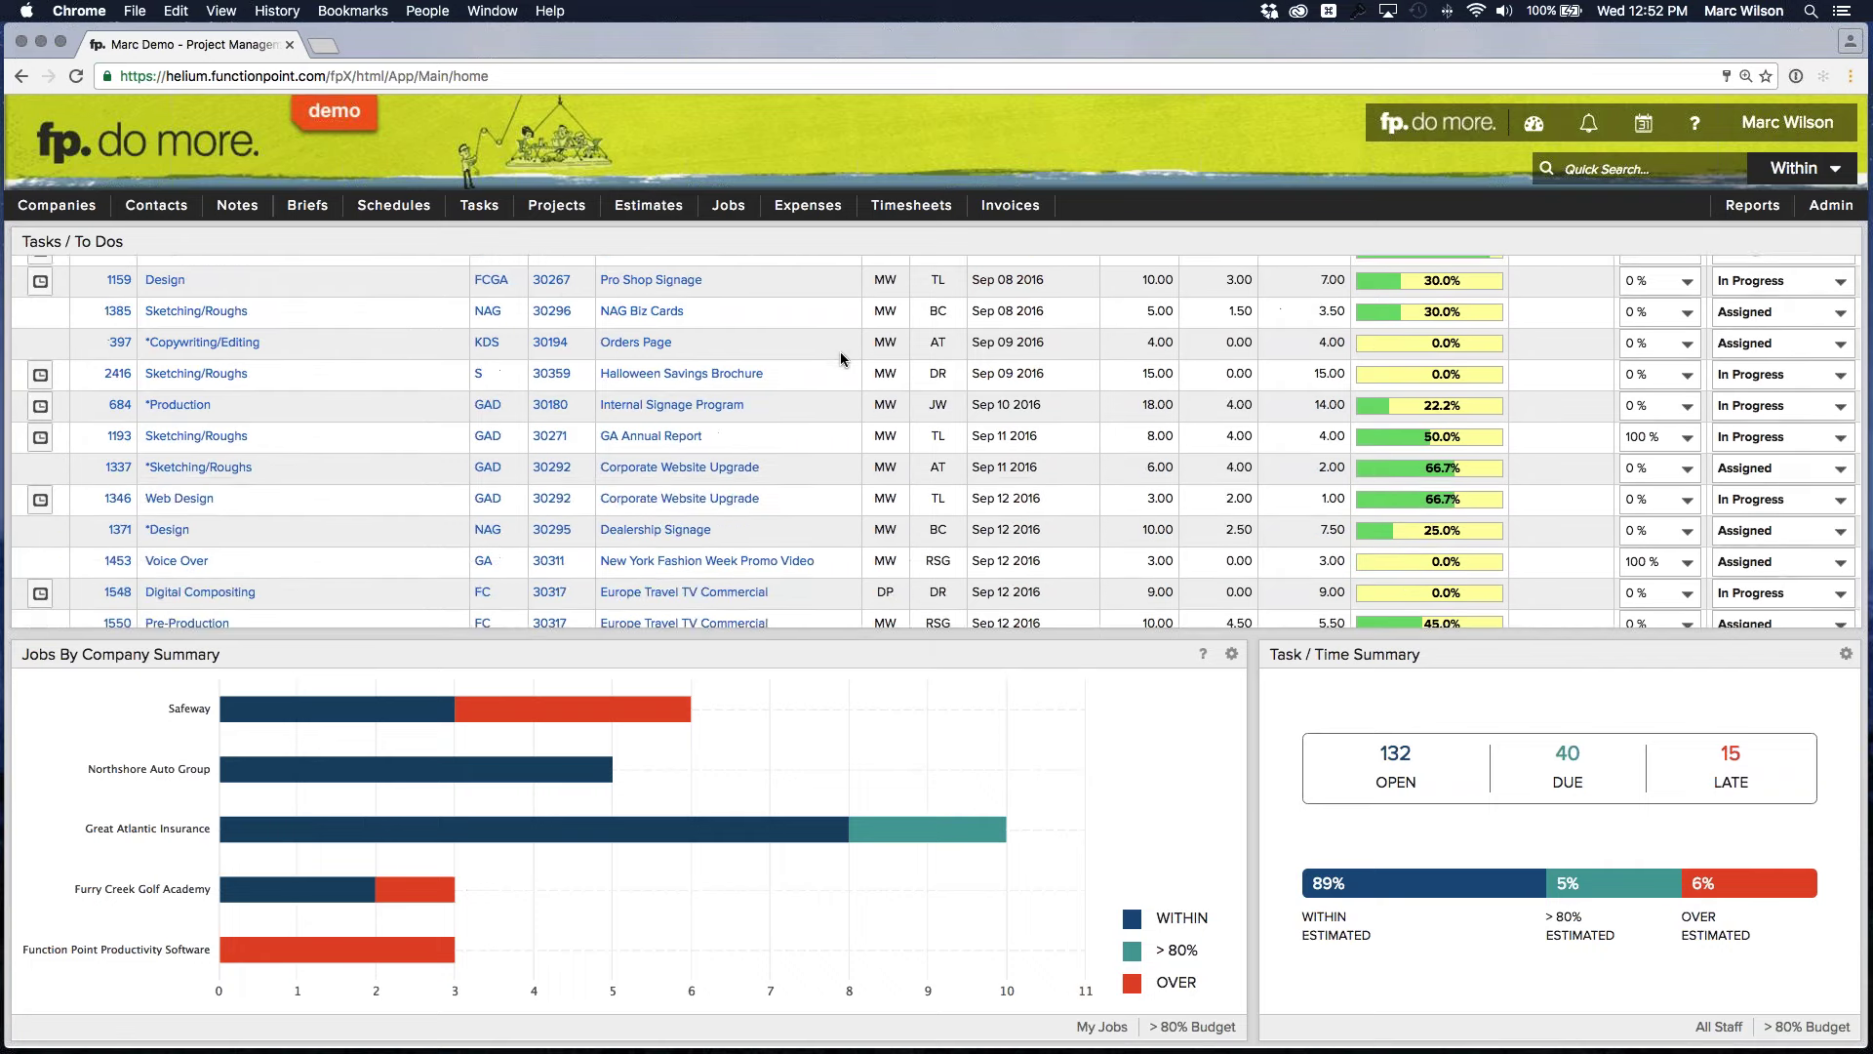
scroll(840, 353, "down", 3)
scroll(841, 355, "down", 3)
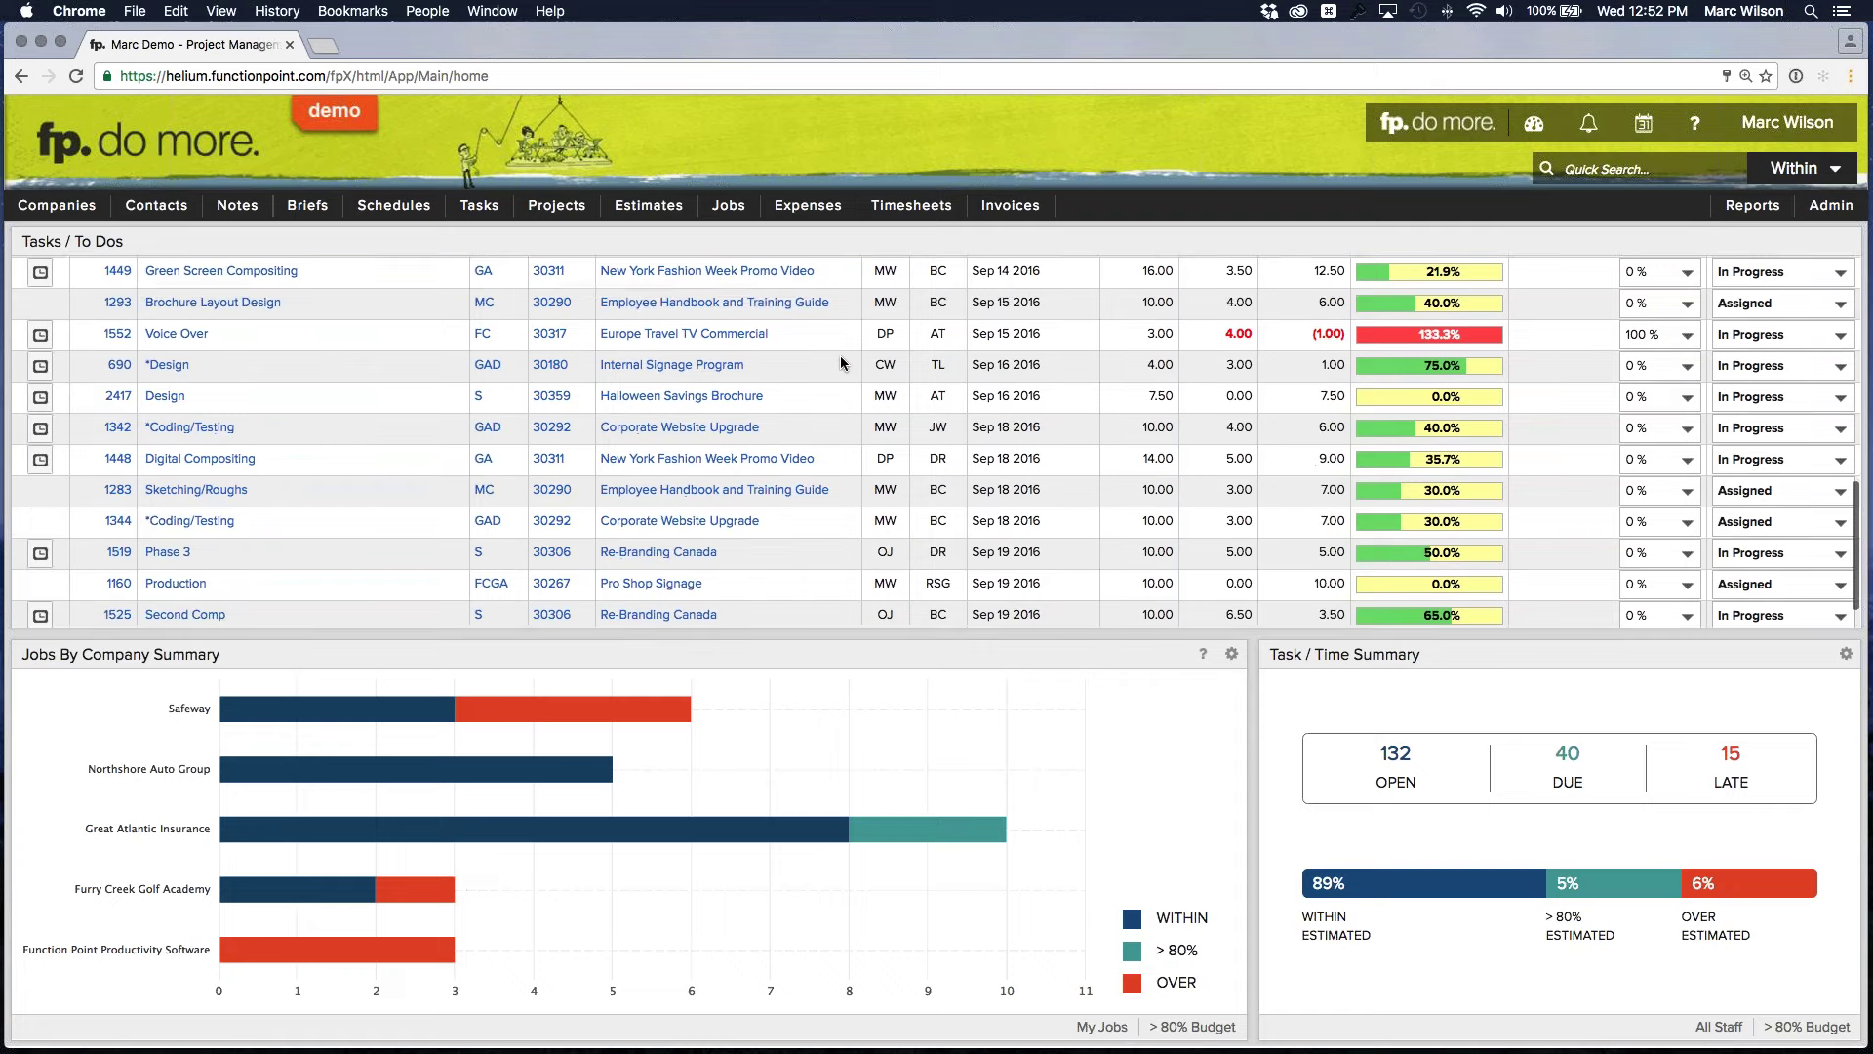
scroll(840, 356, "down", 2)
scroll(809, 353, "up", 15)
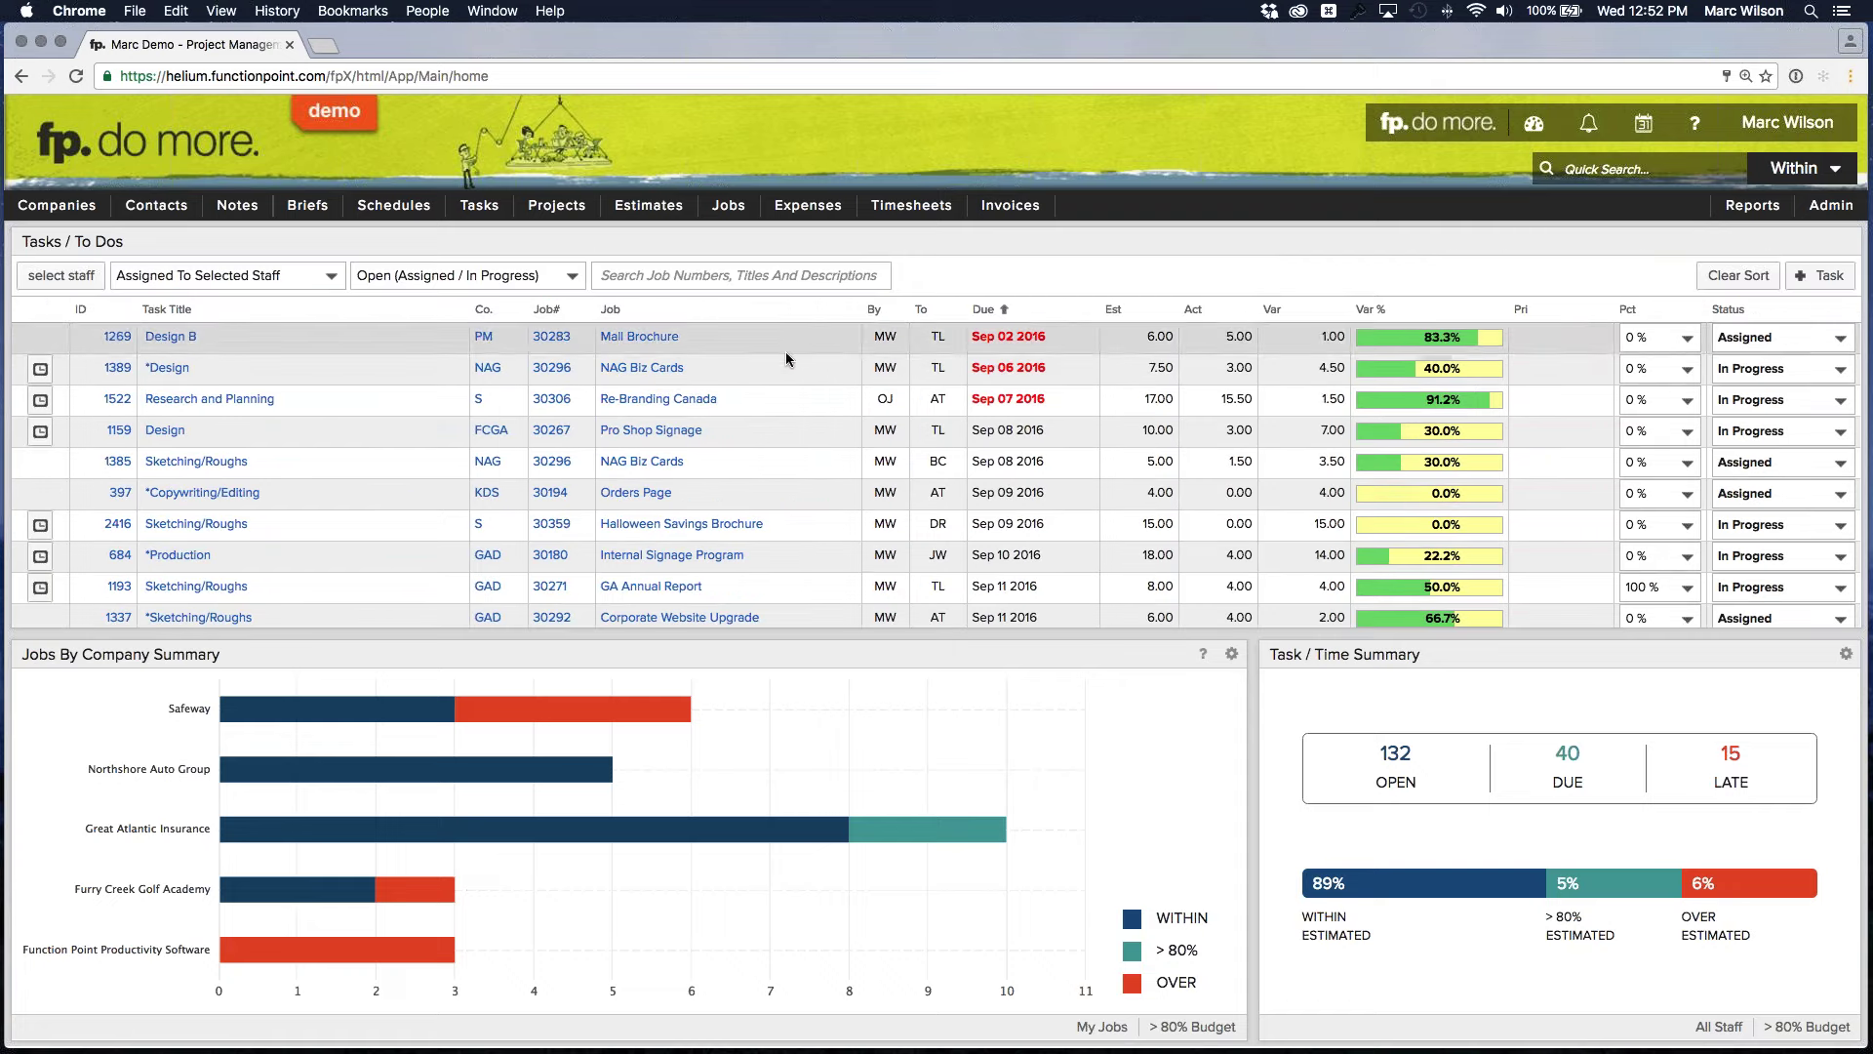
Filter the Tasks / To Dos list by the search 'great atlantic'
left_click(703, 286)
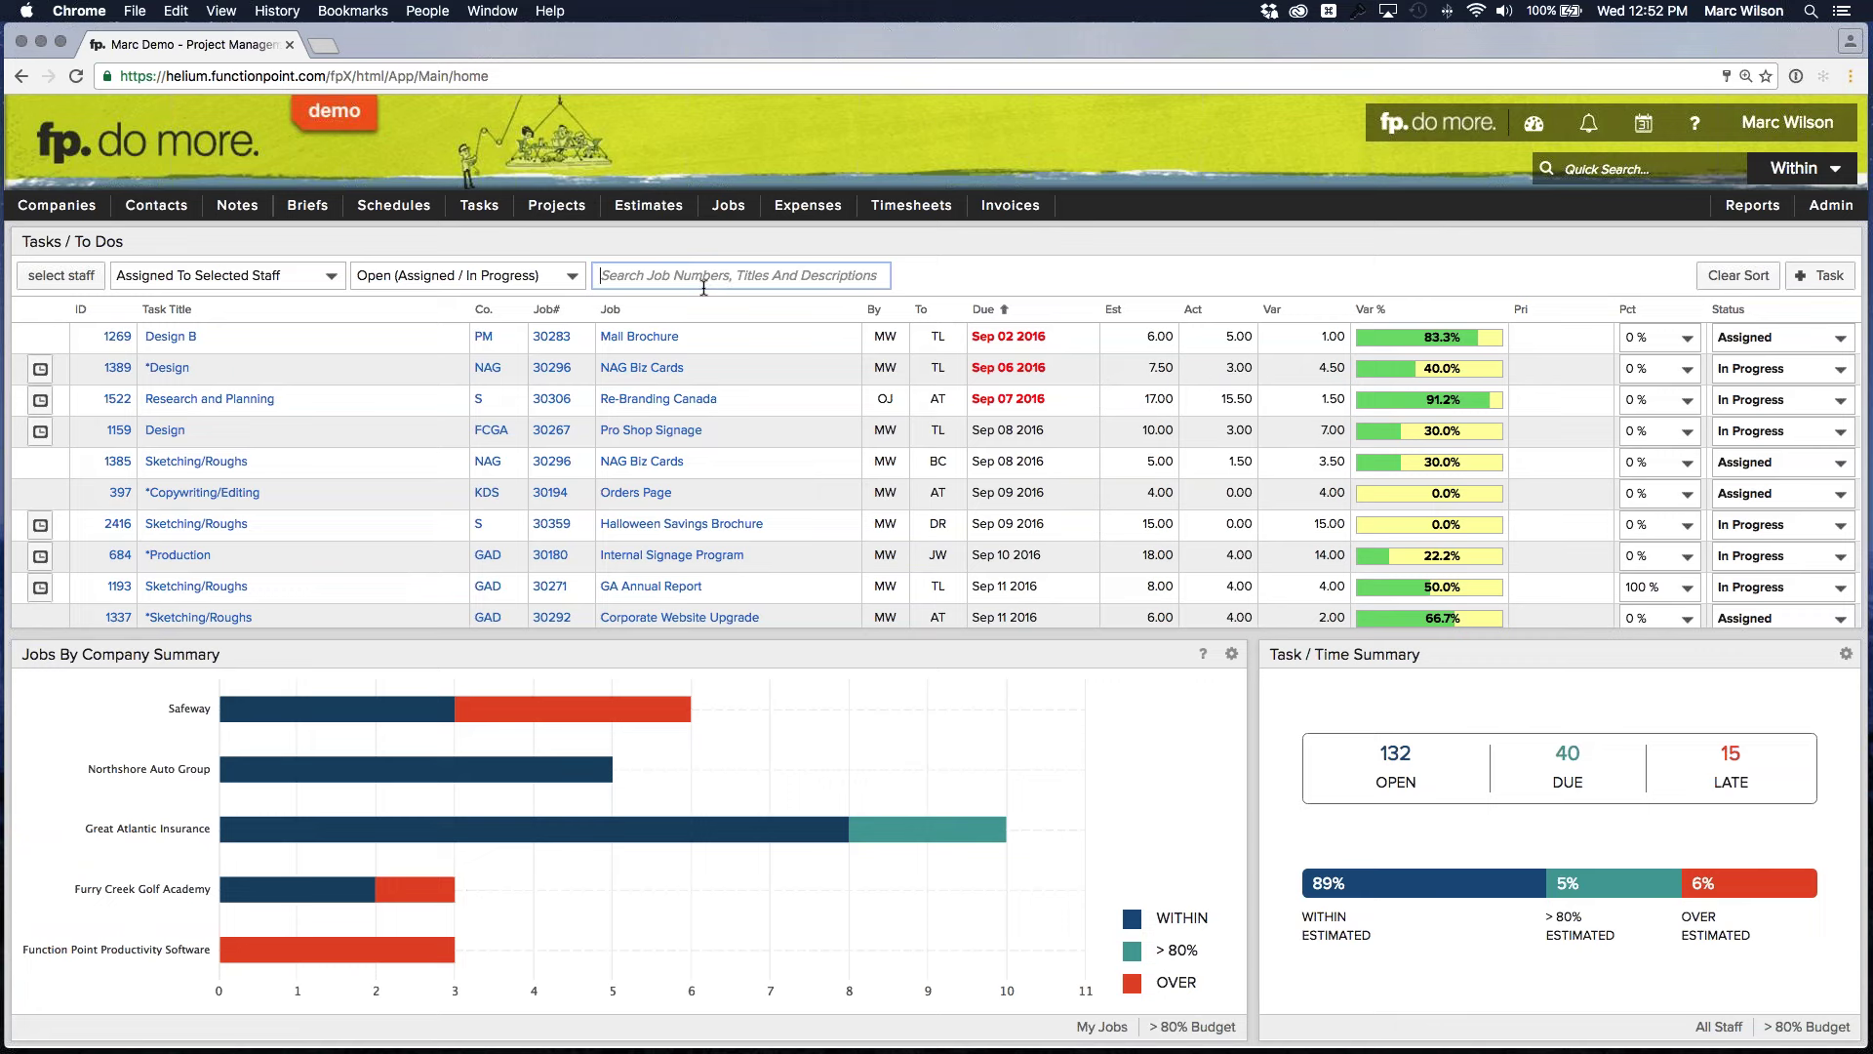
type("great a")
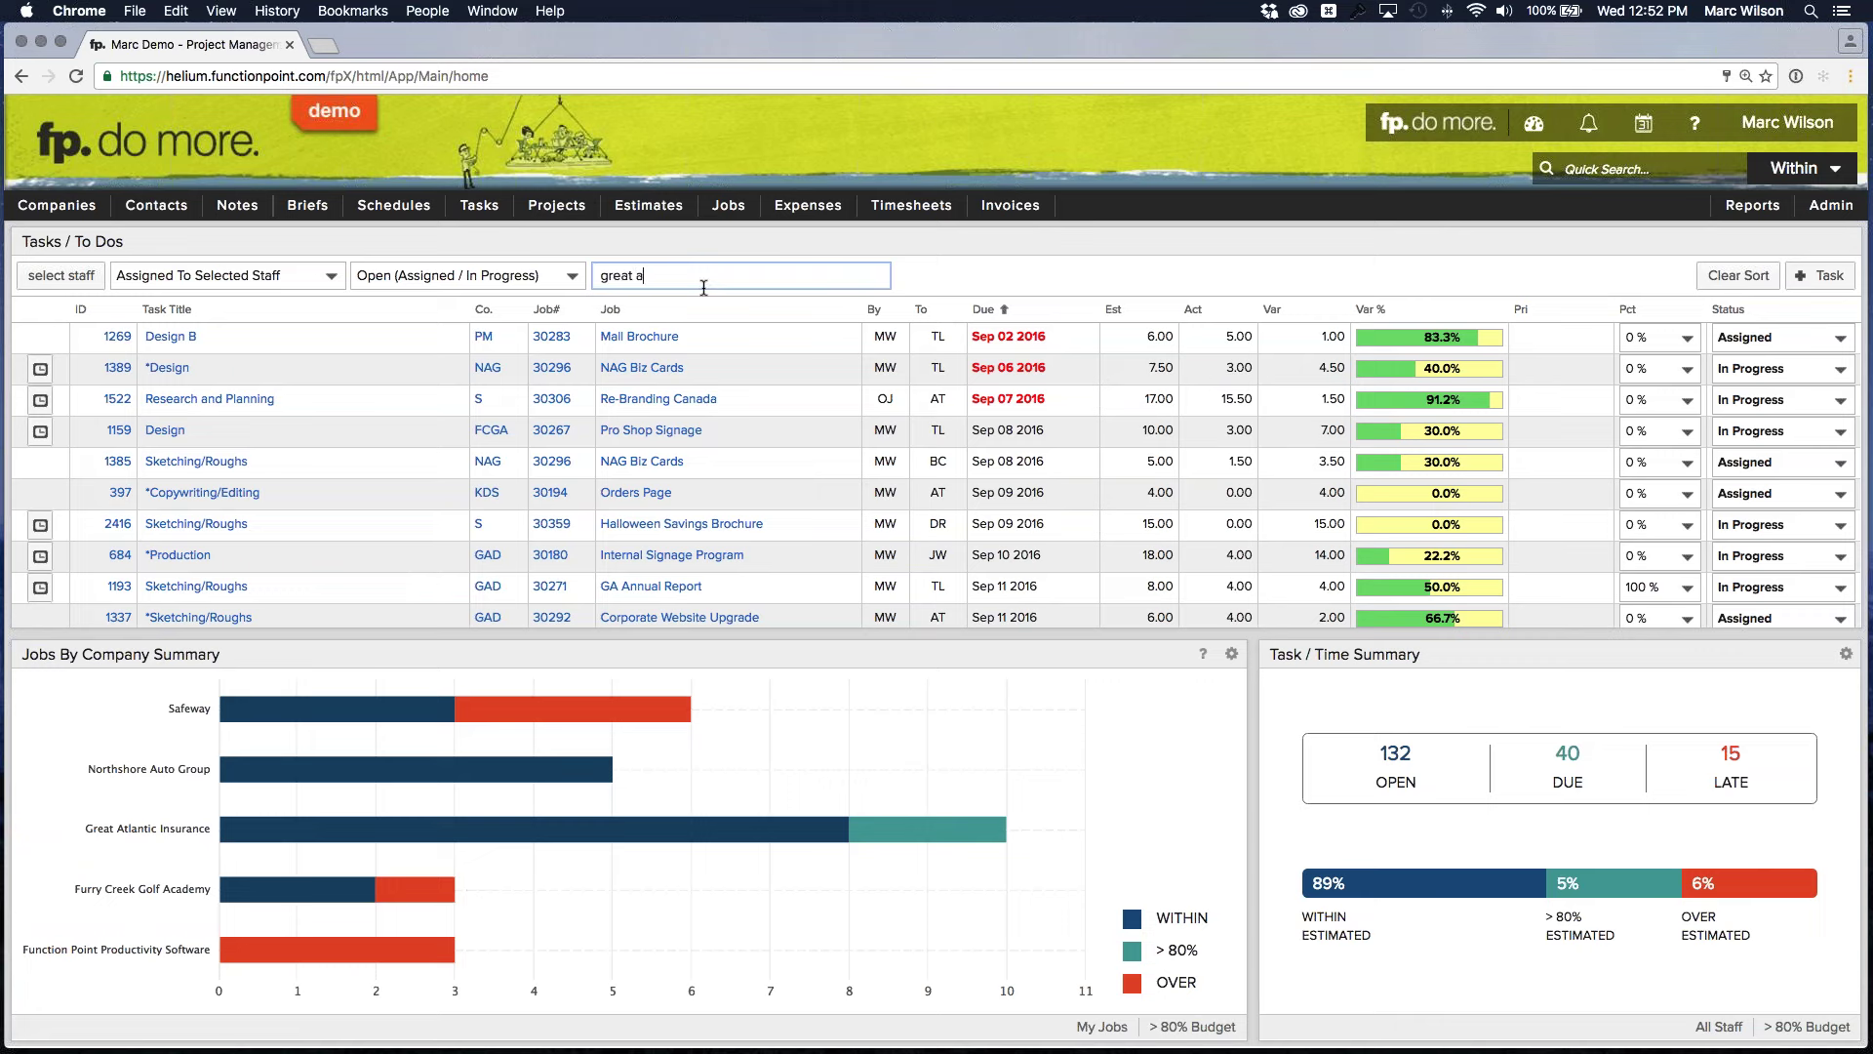
type("tlantic")
left_click(961, 243)
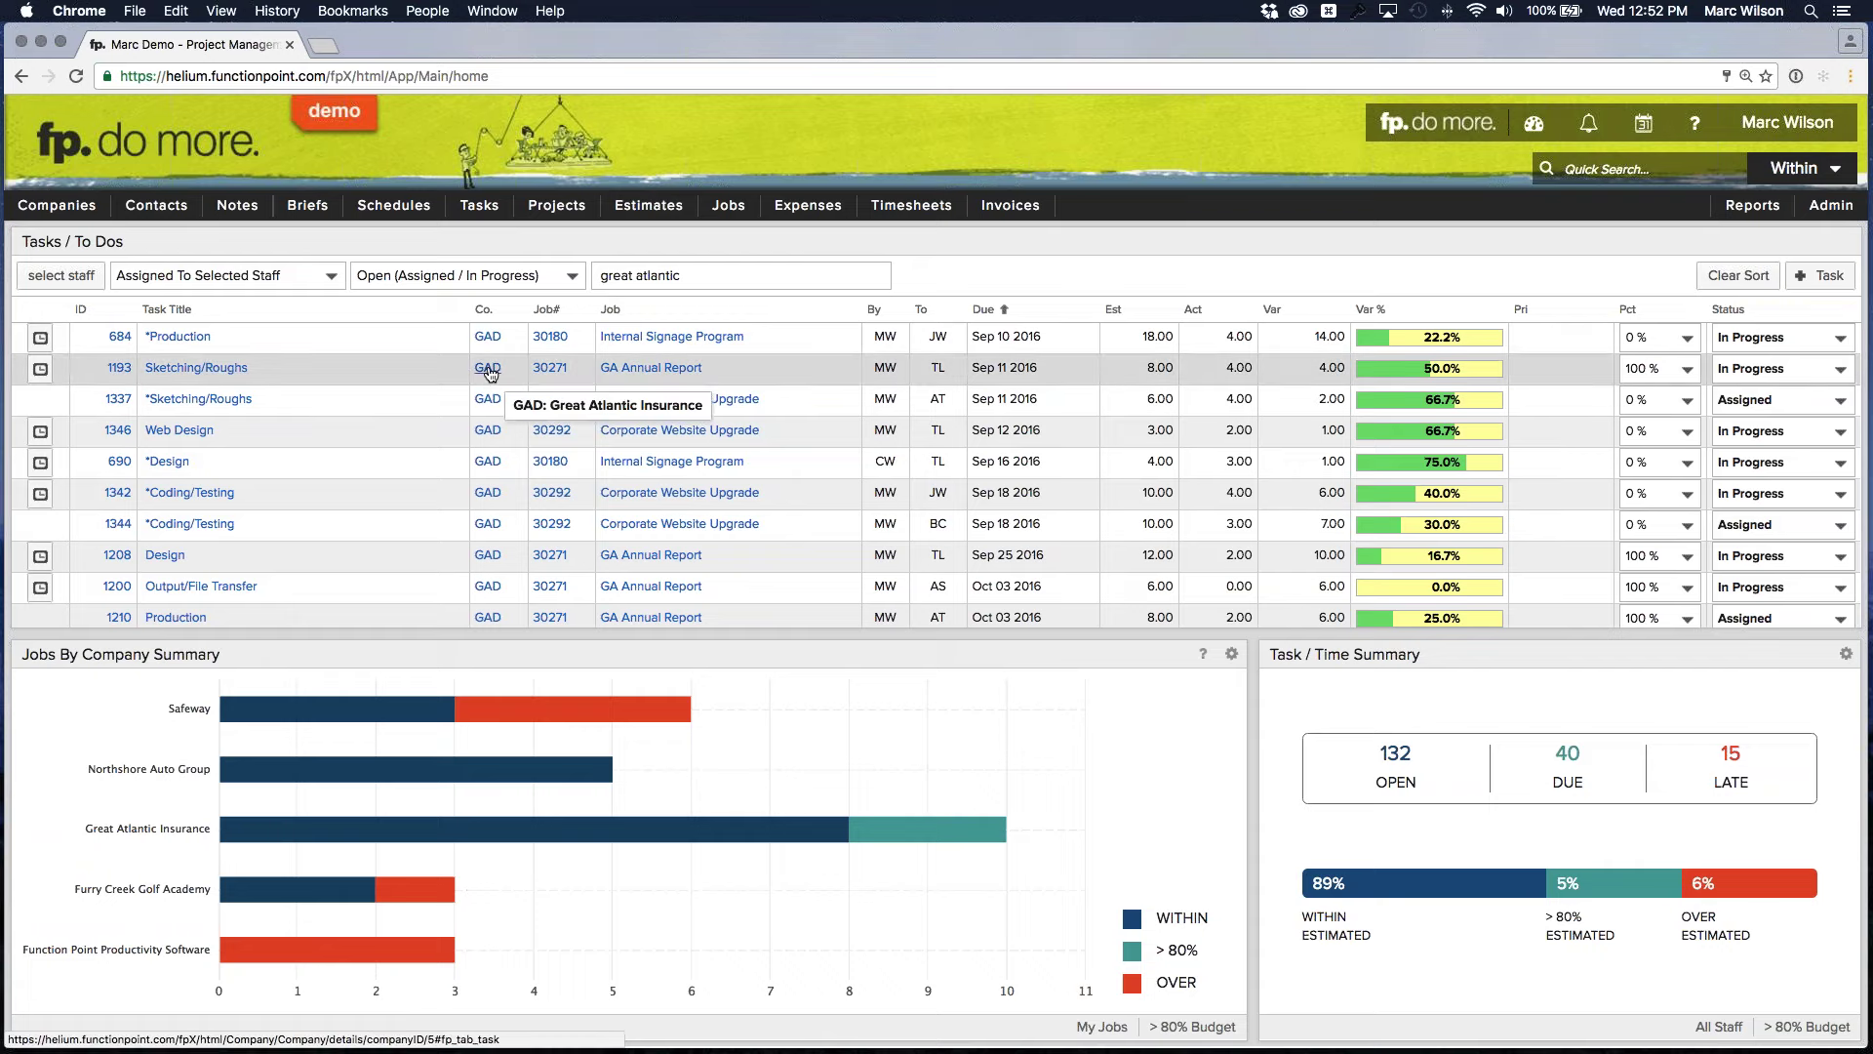
Scroll through the filtered Great Atlantic tasks and the Task / Time Summary
scroll(488, 380, "down", 3)
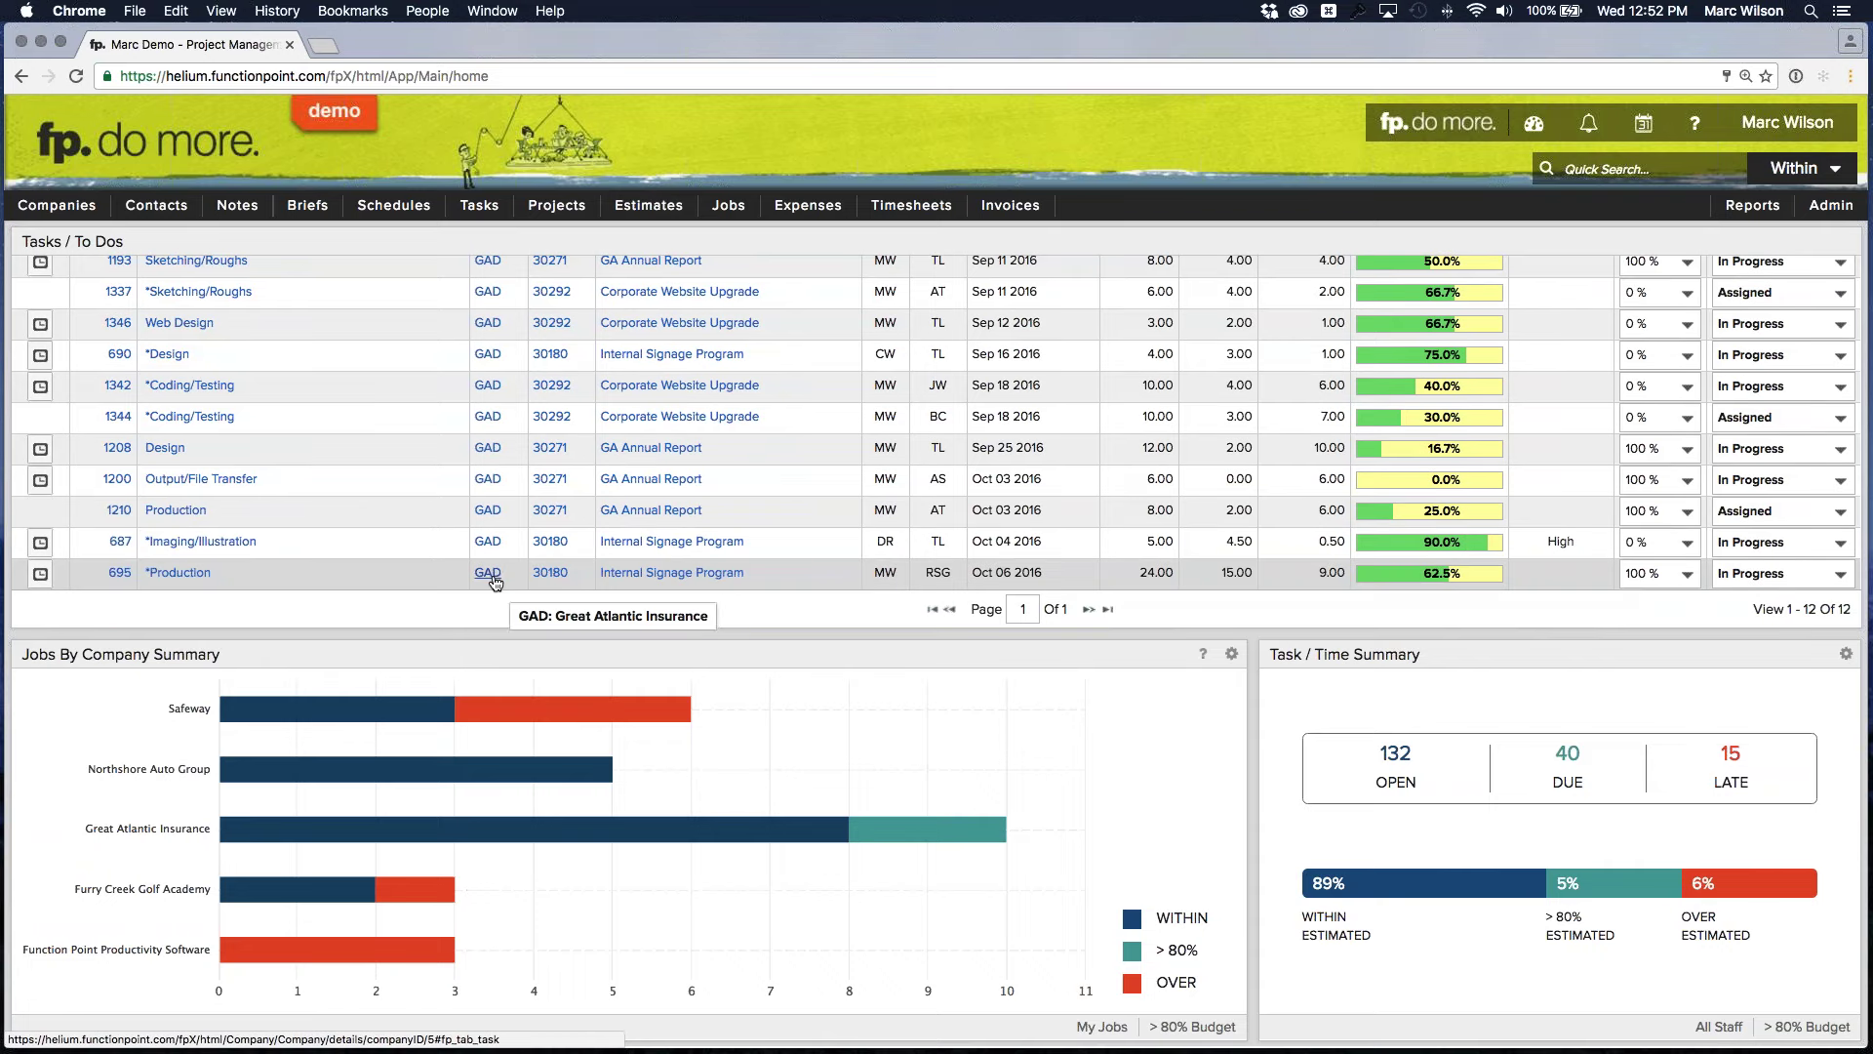
scroll(487, 565, "up", 3)
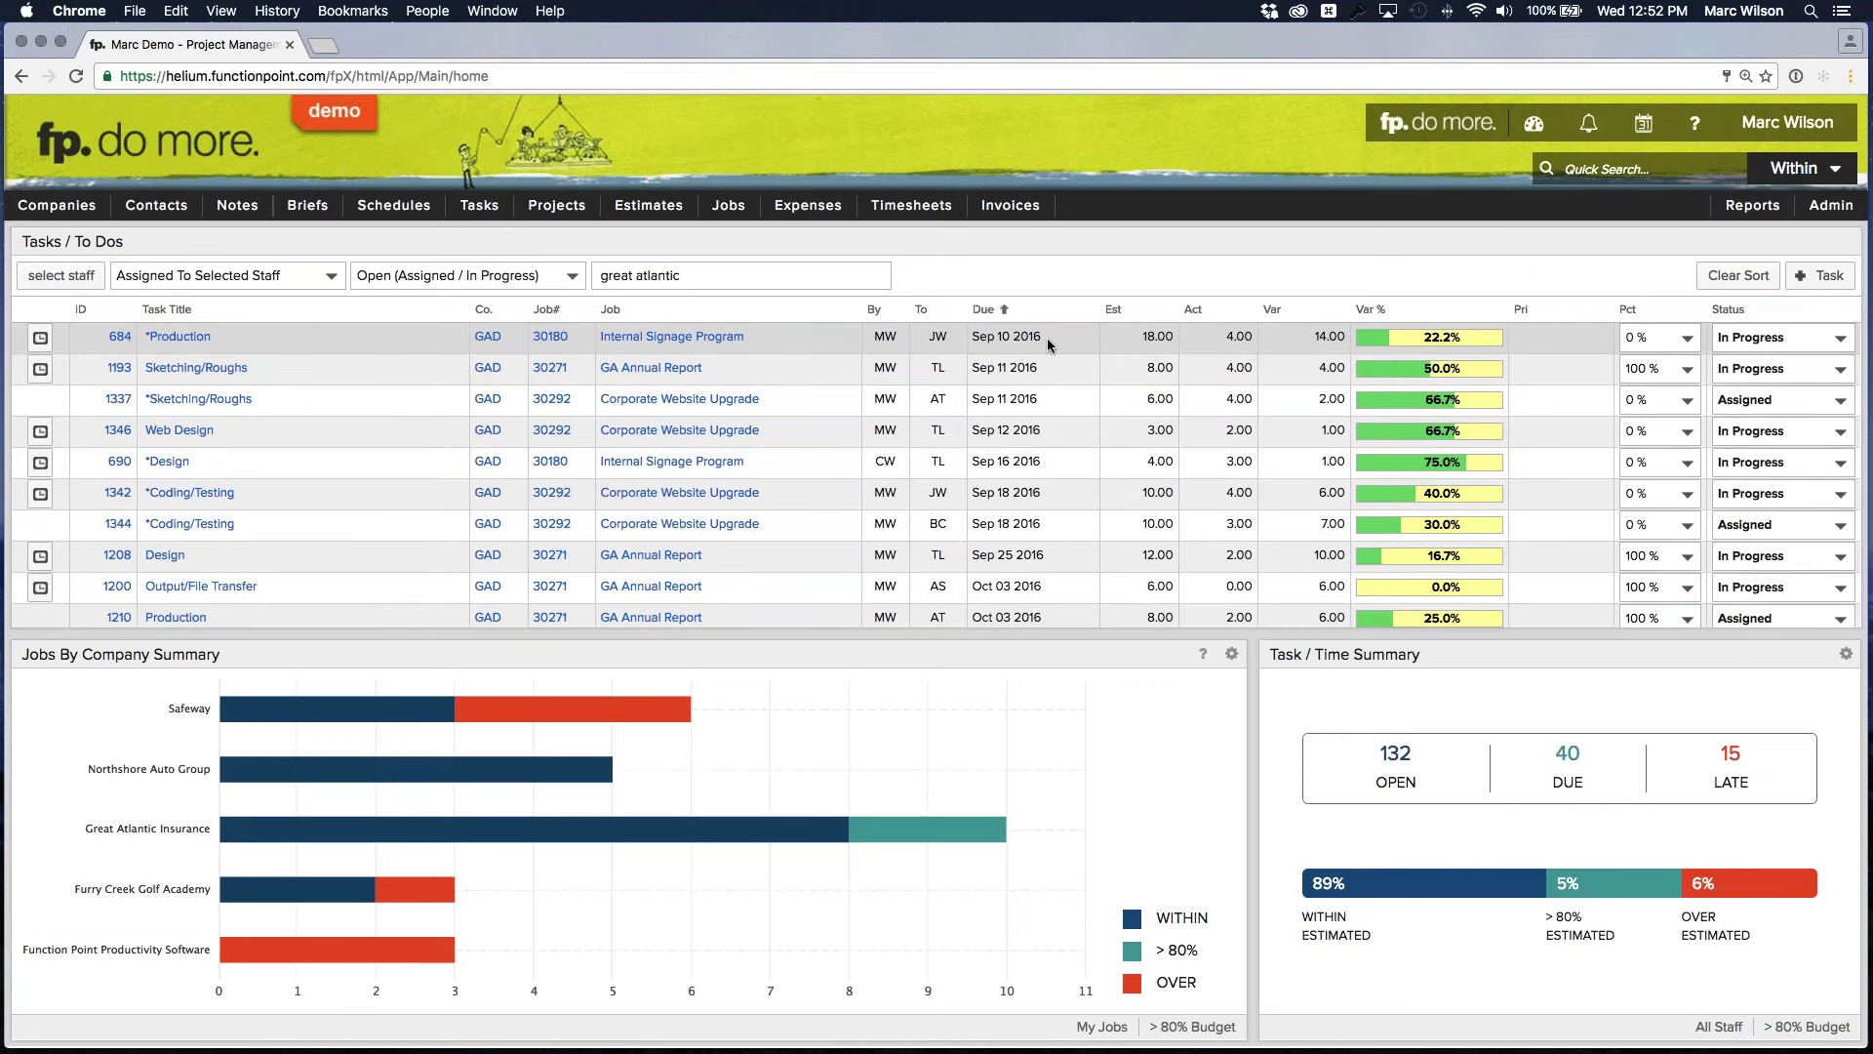
mouse_move(1020, 339)
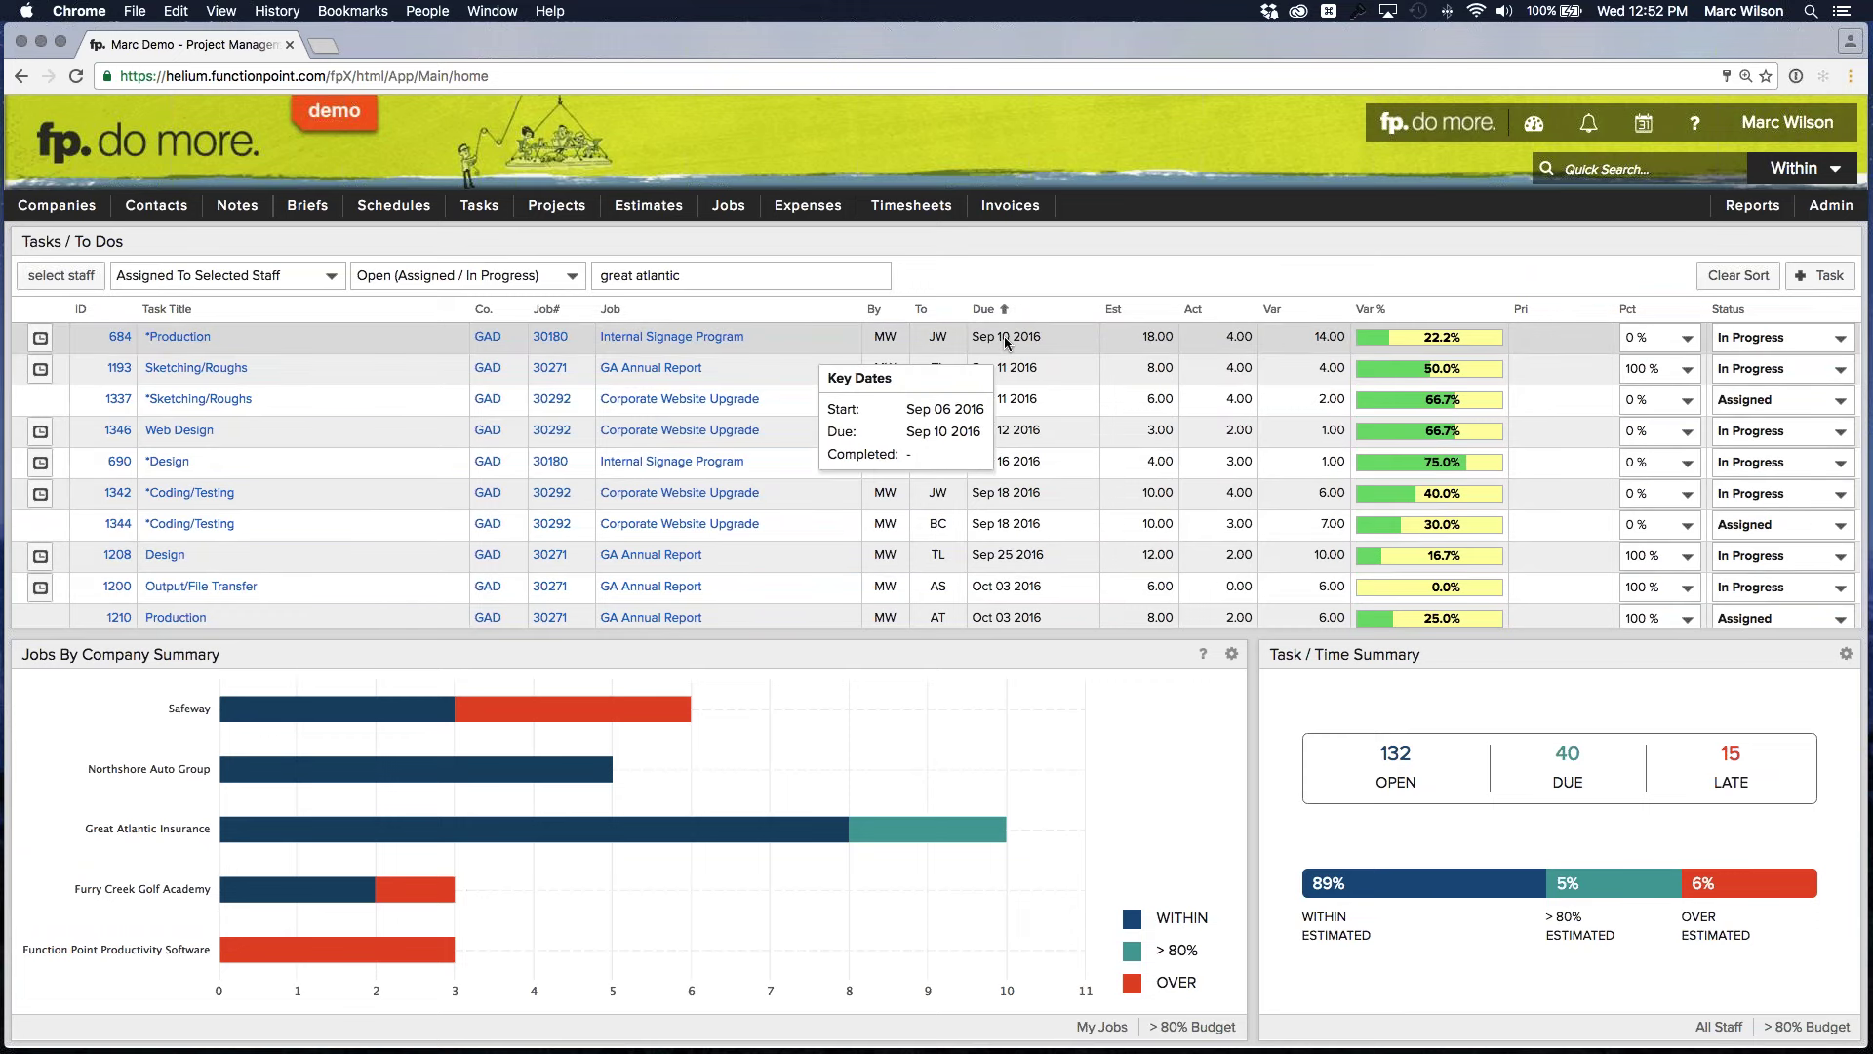
mouse_move(1330, 339)
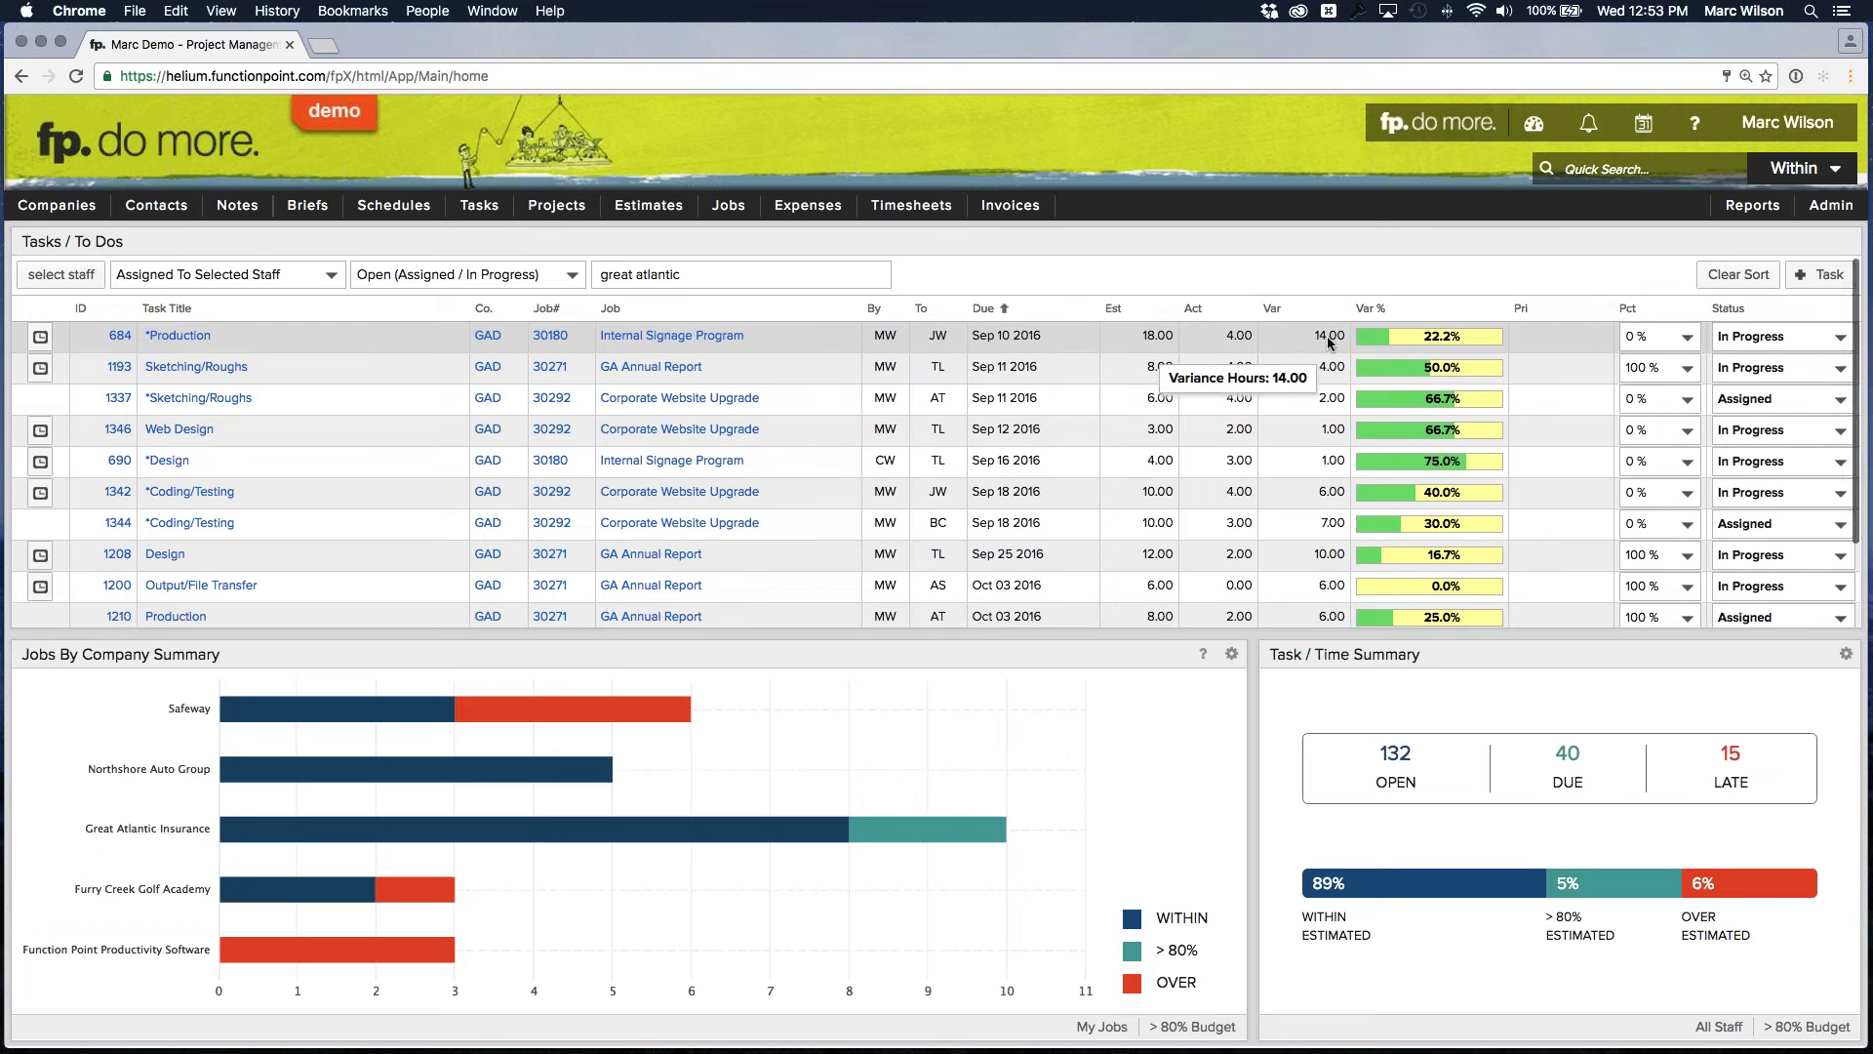
mouse_move(936, 339)
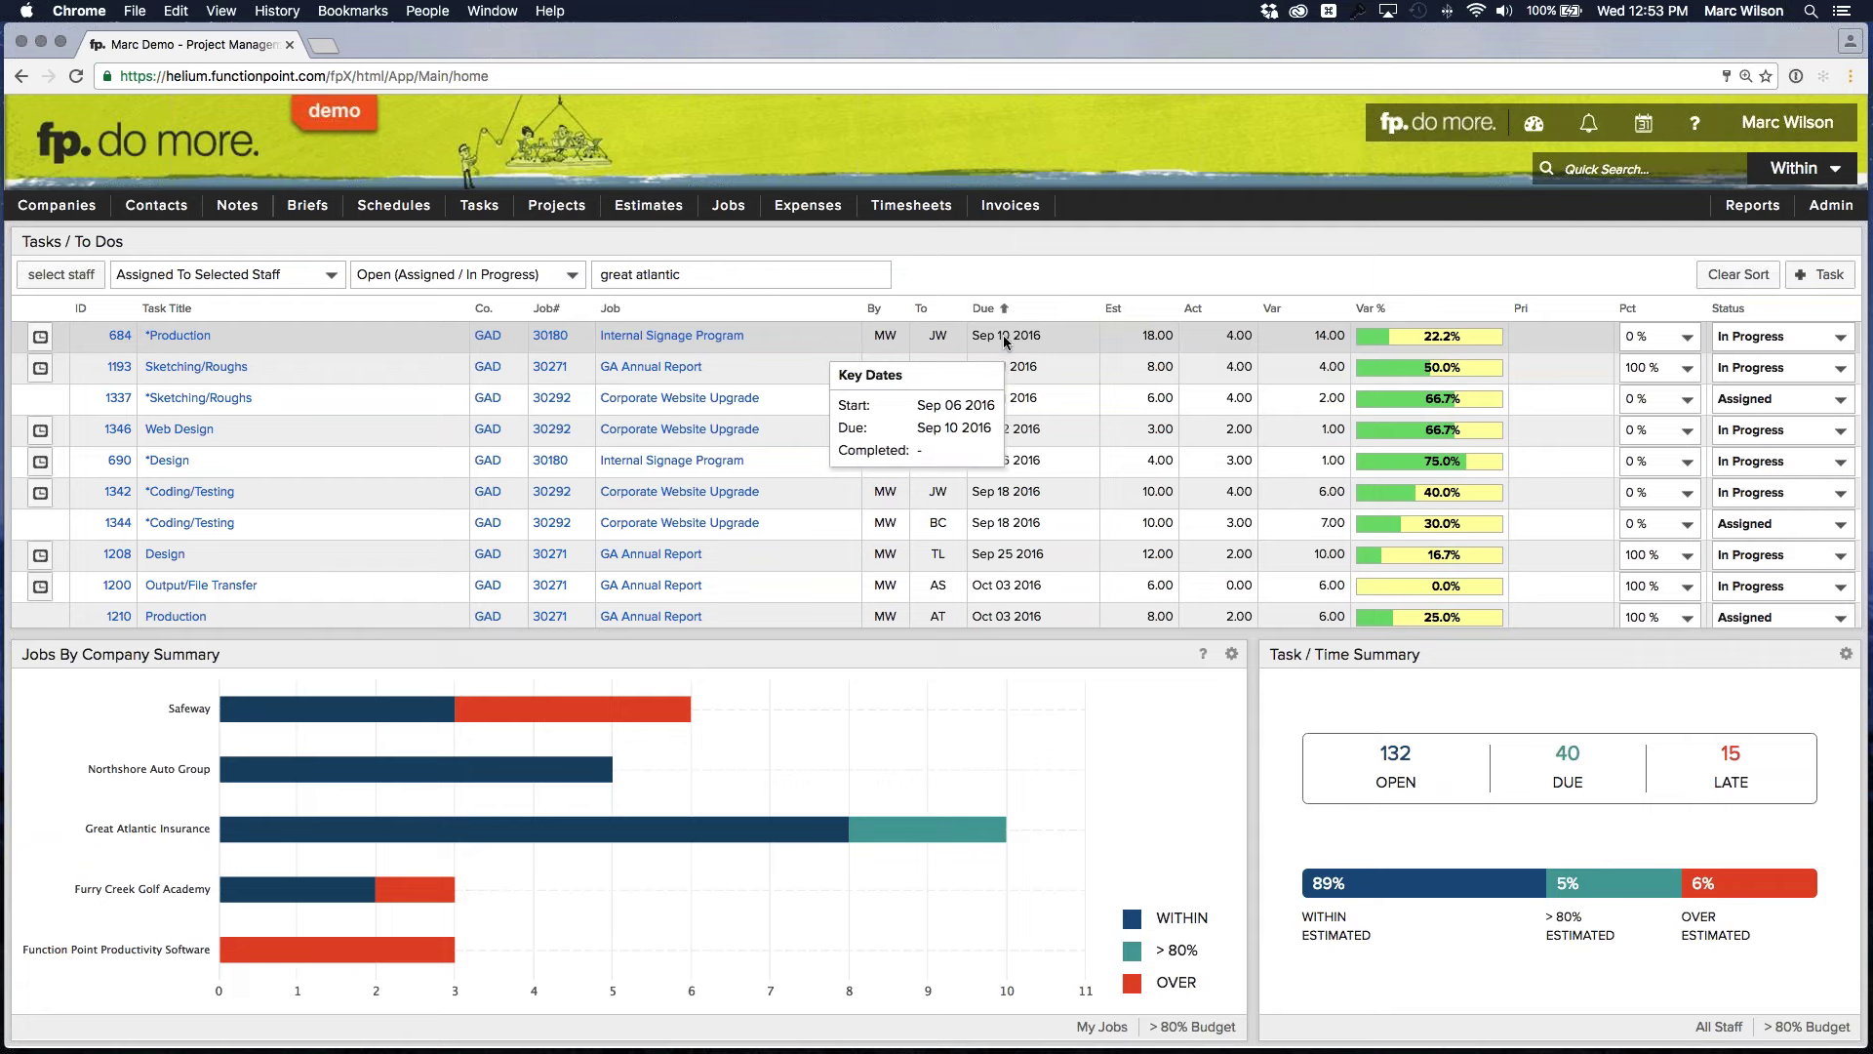
mouse_move(170, 340)
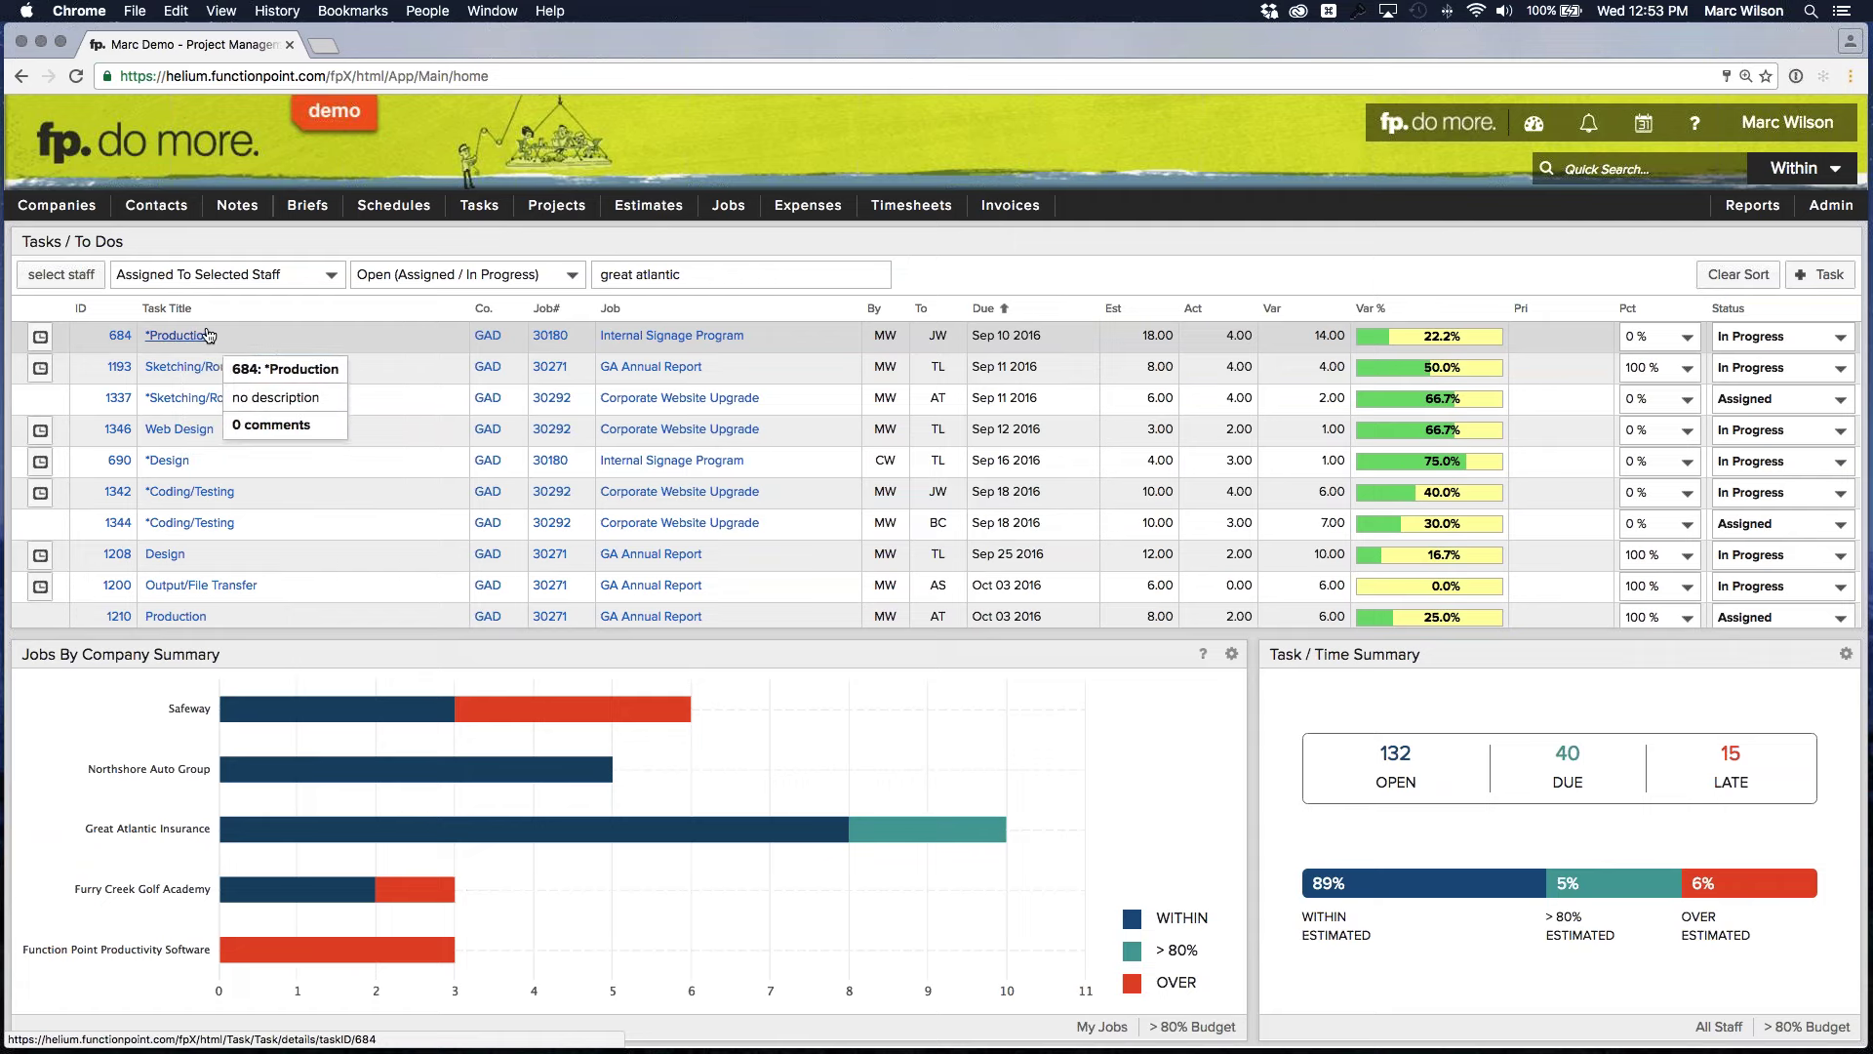
mouse_move(550, 369)
scroll(1278, 493, "down", 1)
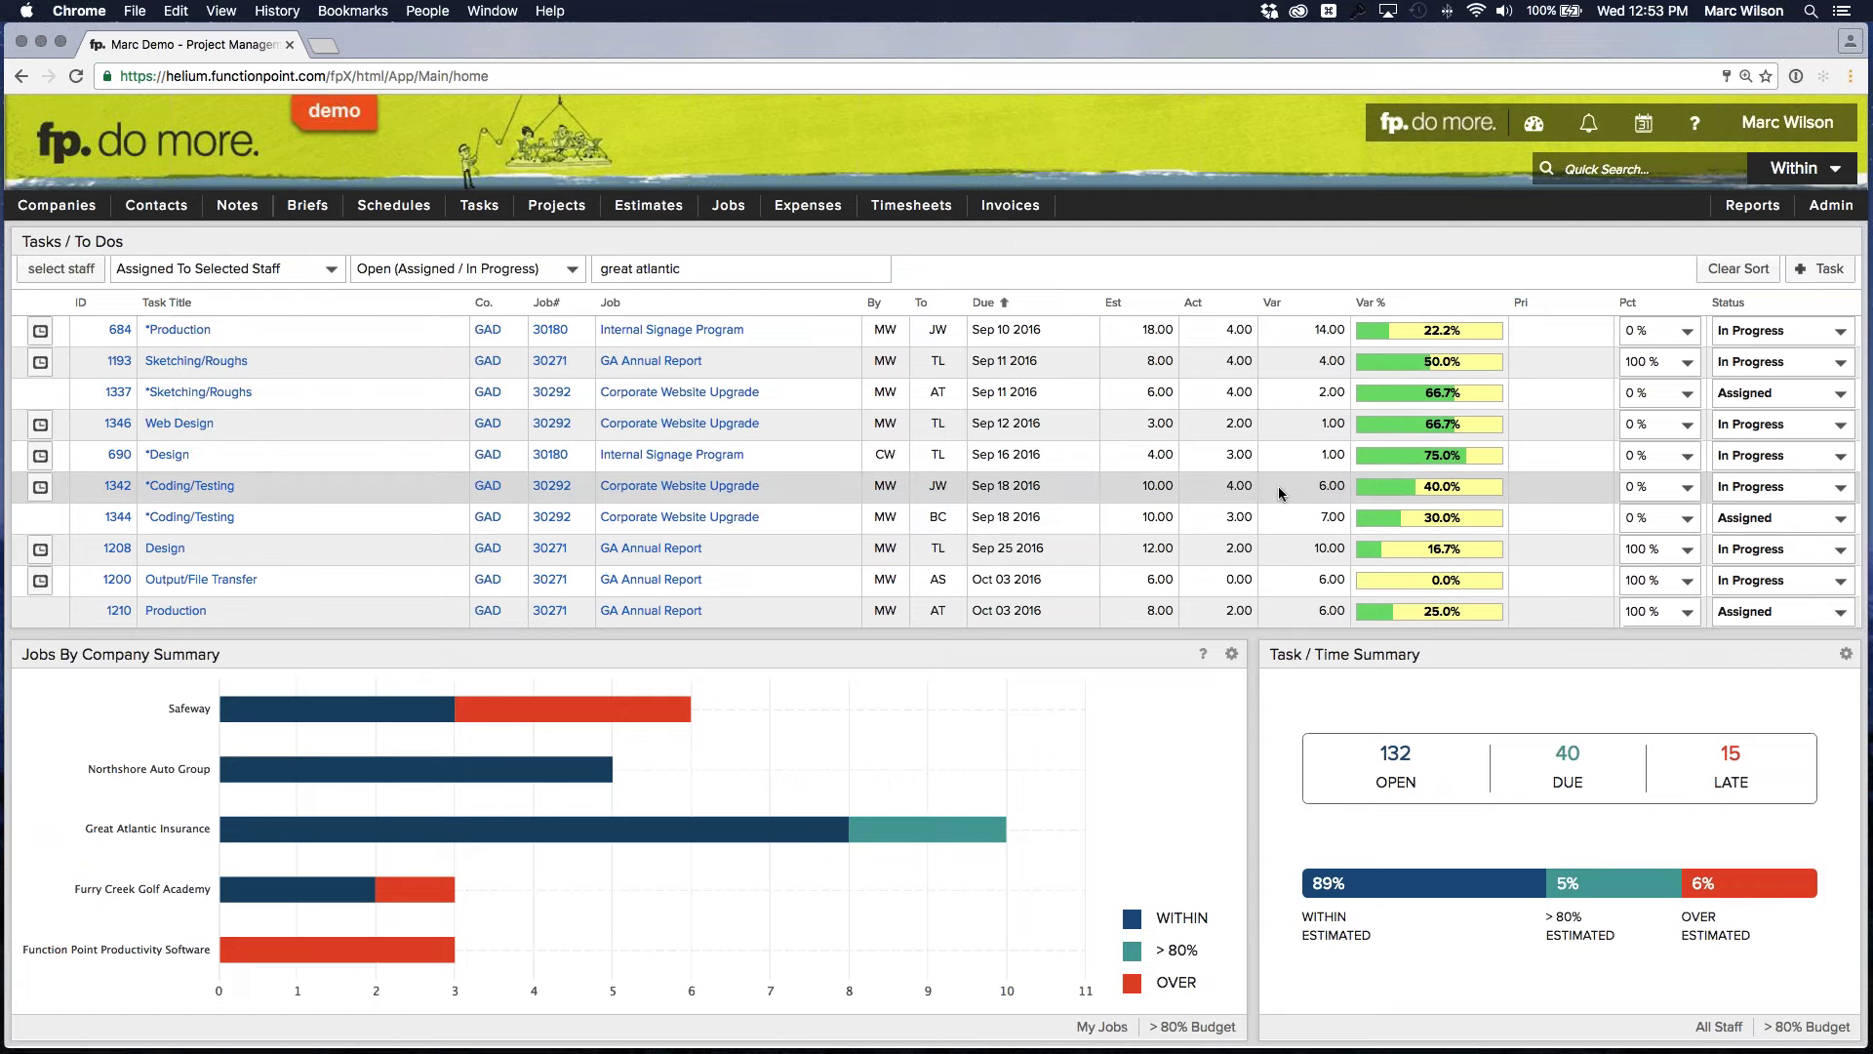
scroll(1290, 496, "down", 1)
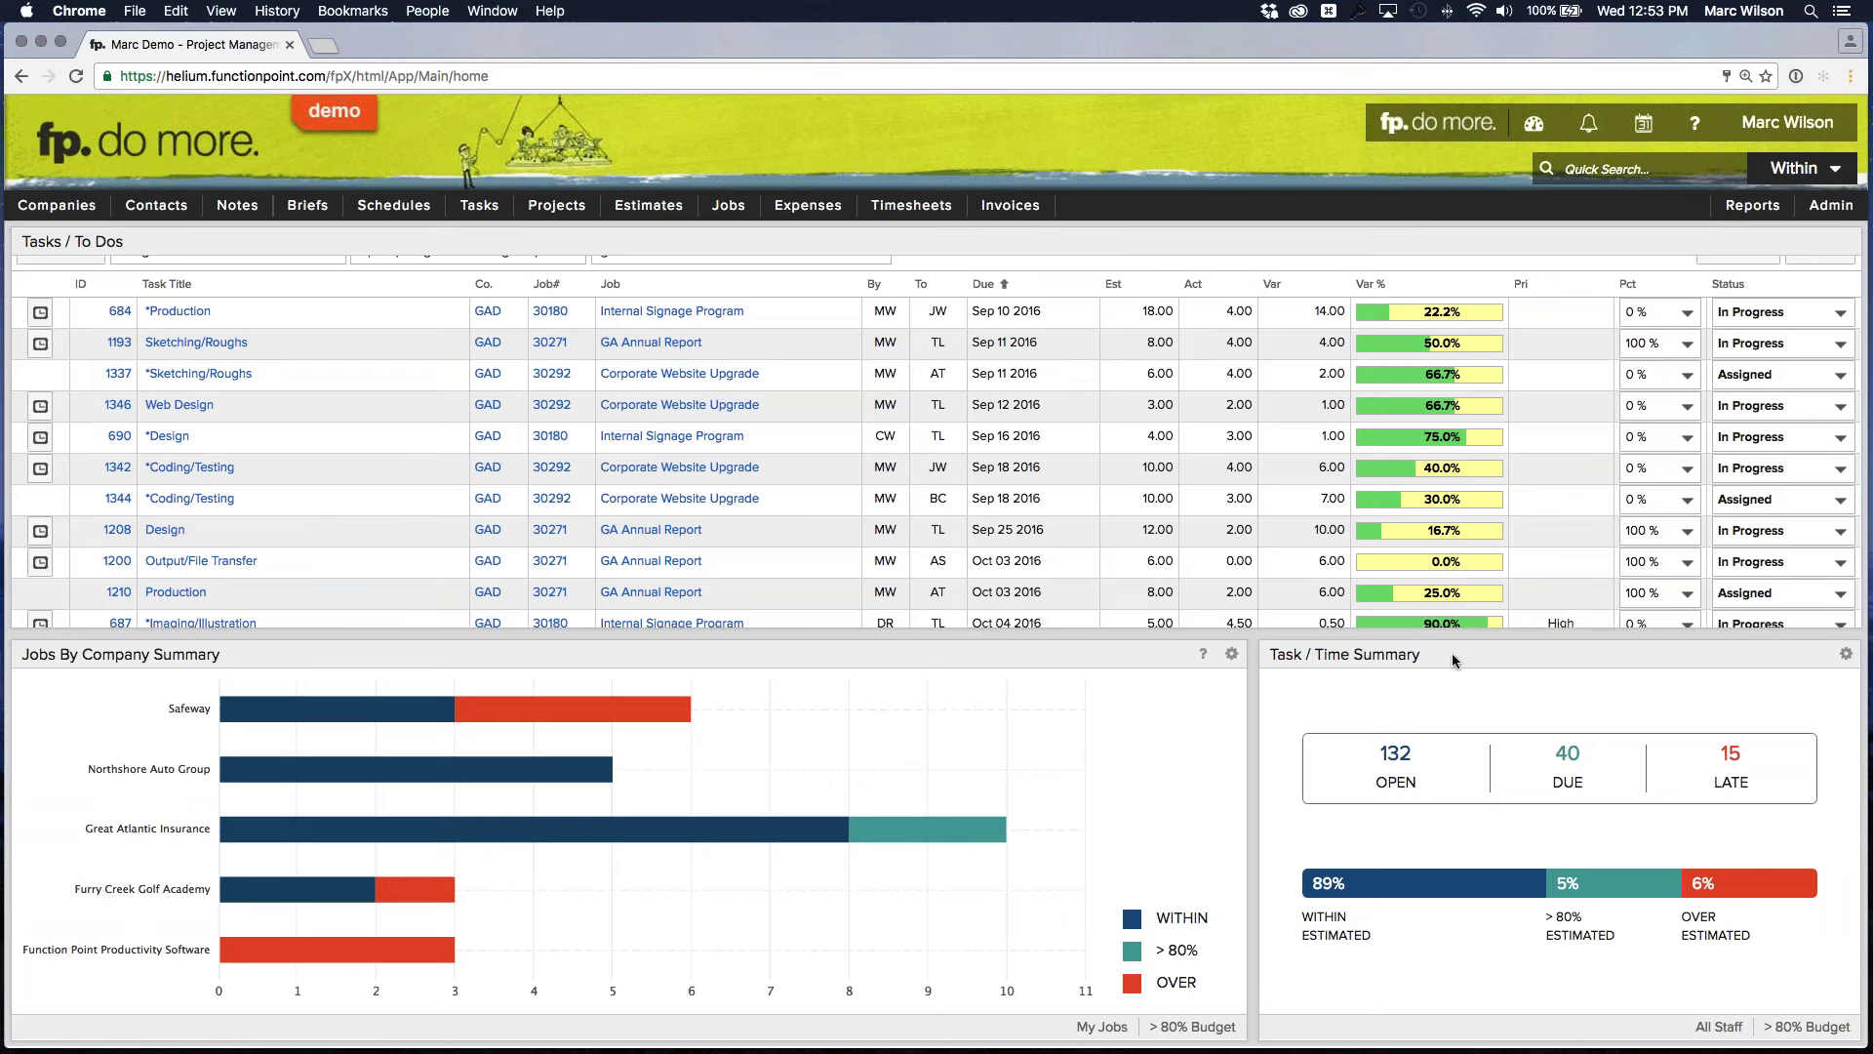
mouse_move(1562, 761)
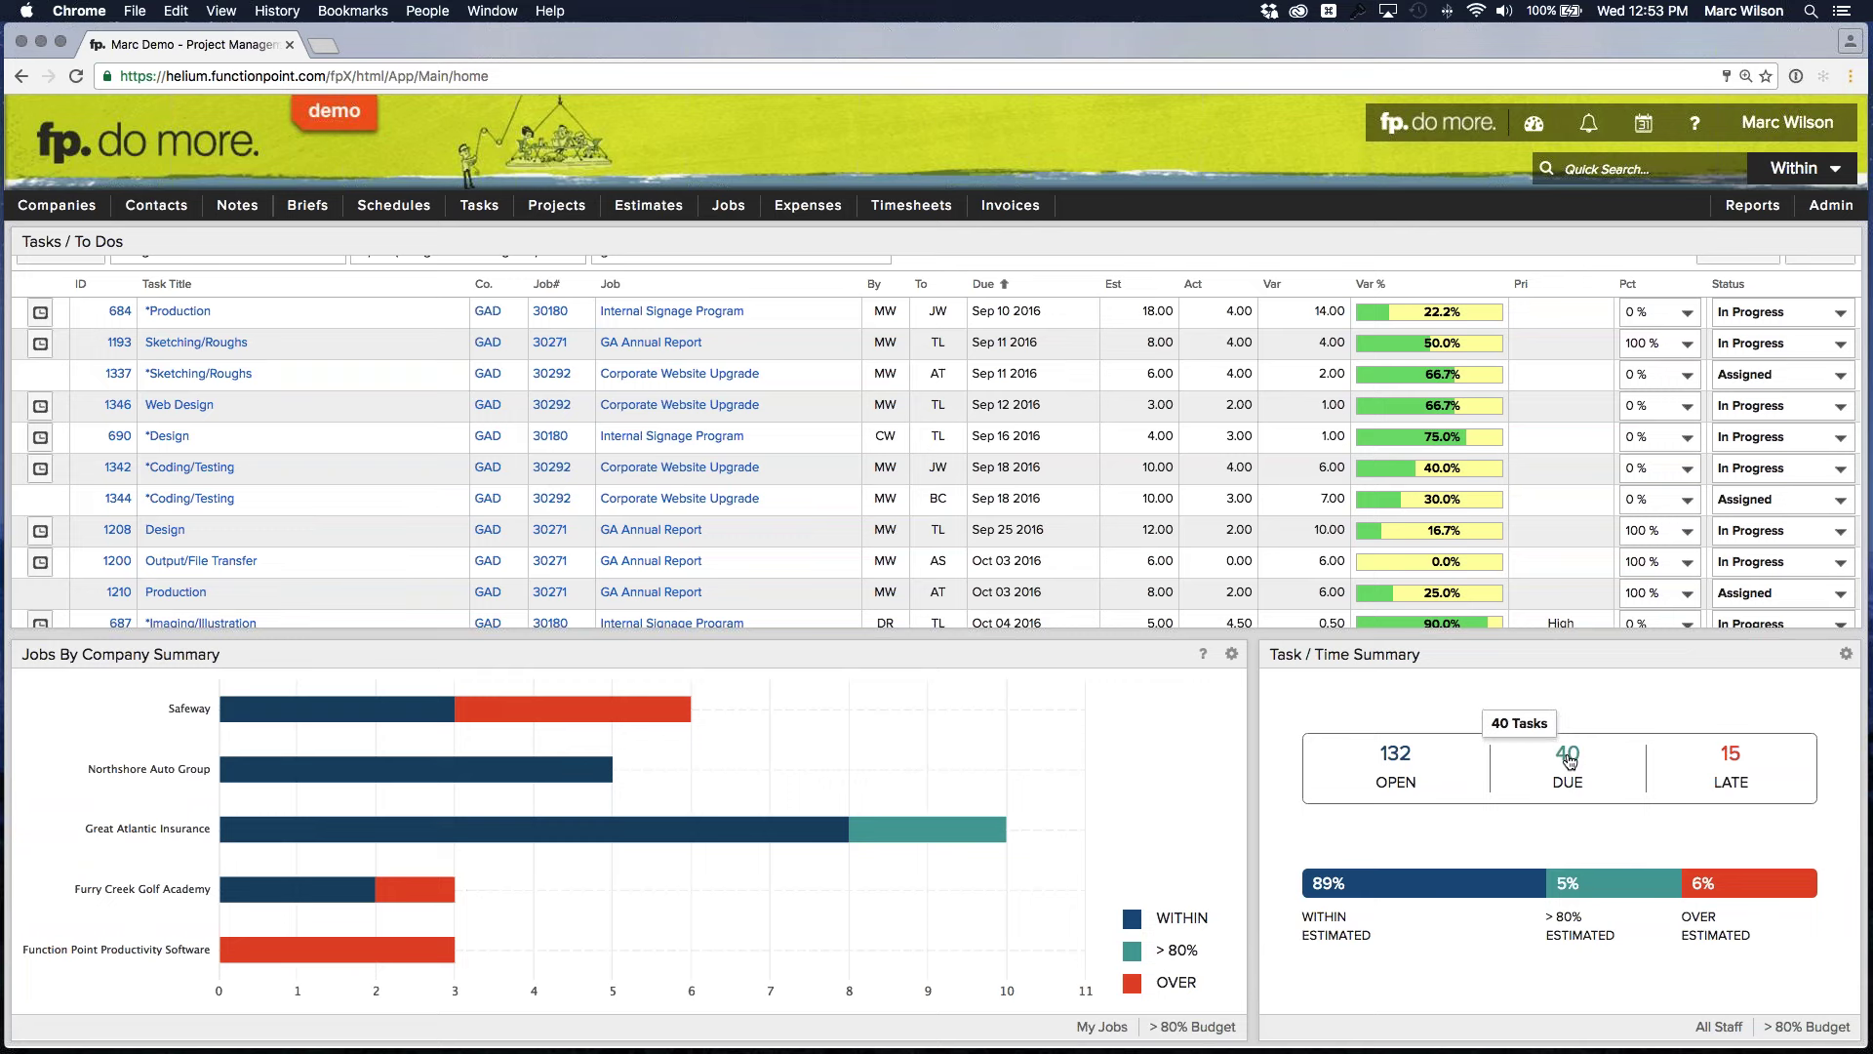
Open the full Task List of the 40 due tasks and untick the Edit column in Manage Columns
left_click(1568, 757)
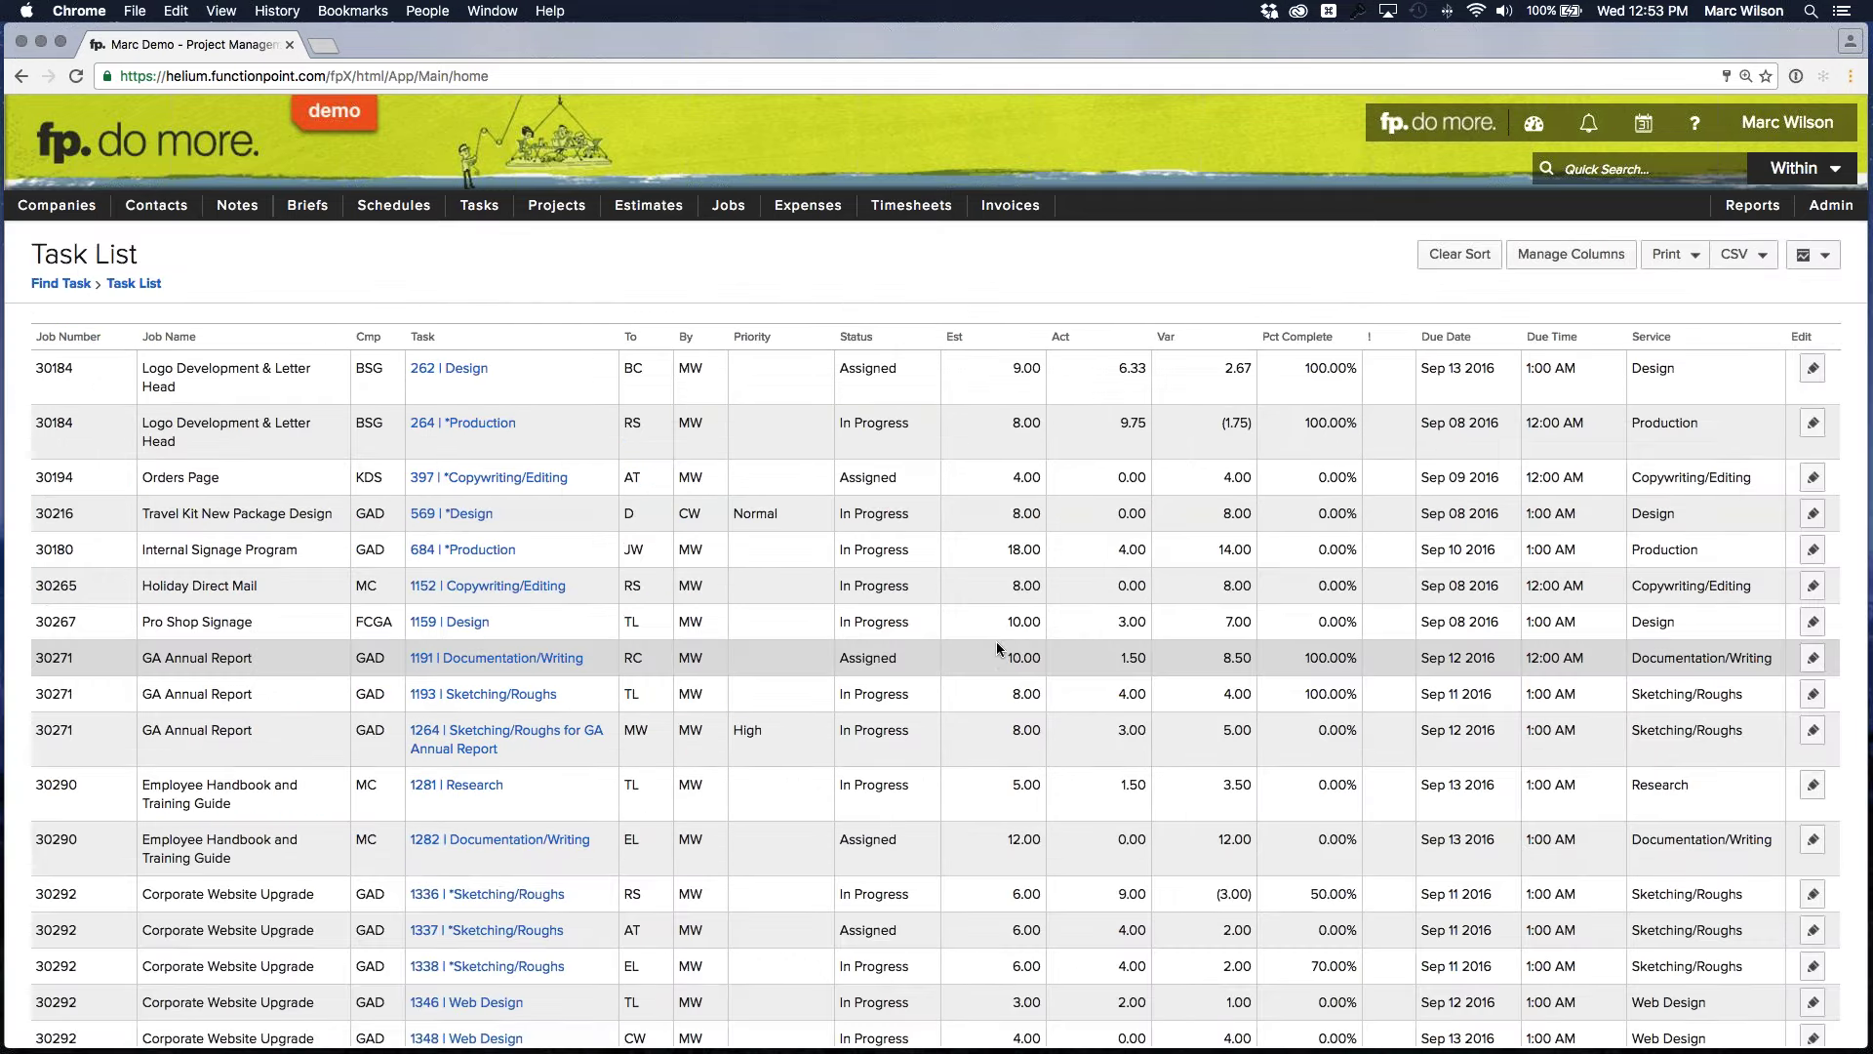
scroll(997, 649, "down", 1)
scroll(997, 646, "down", 3)
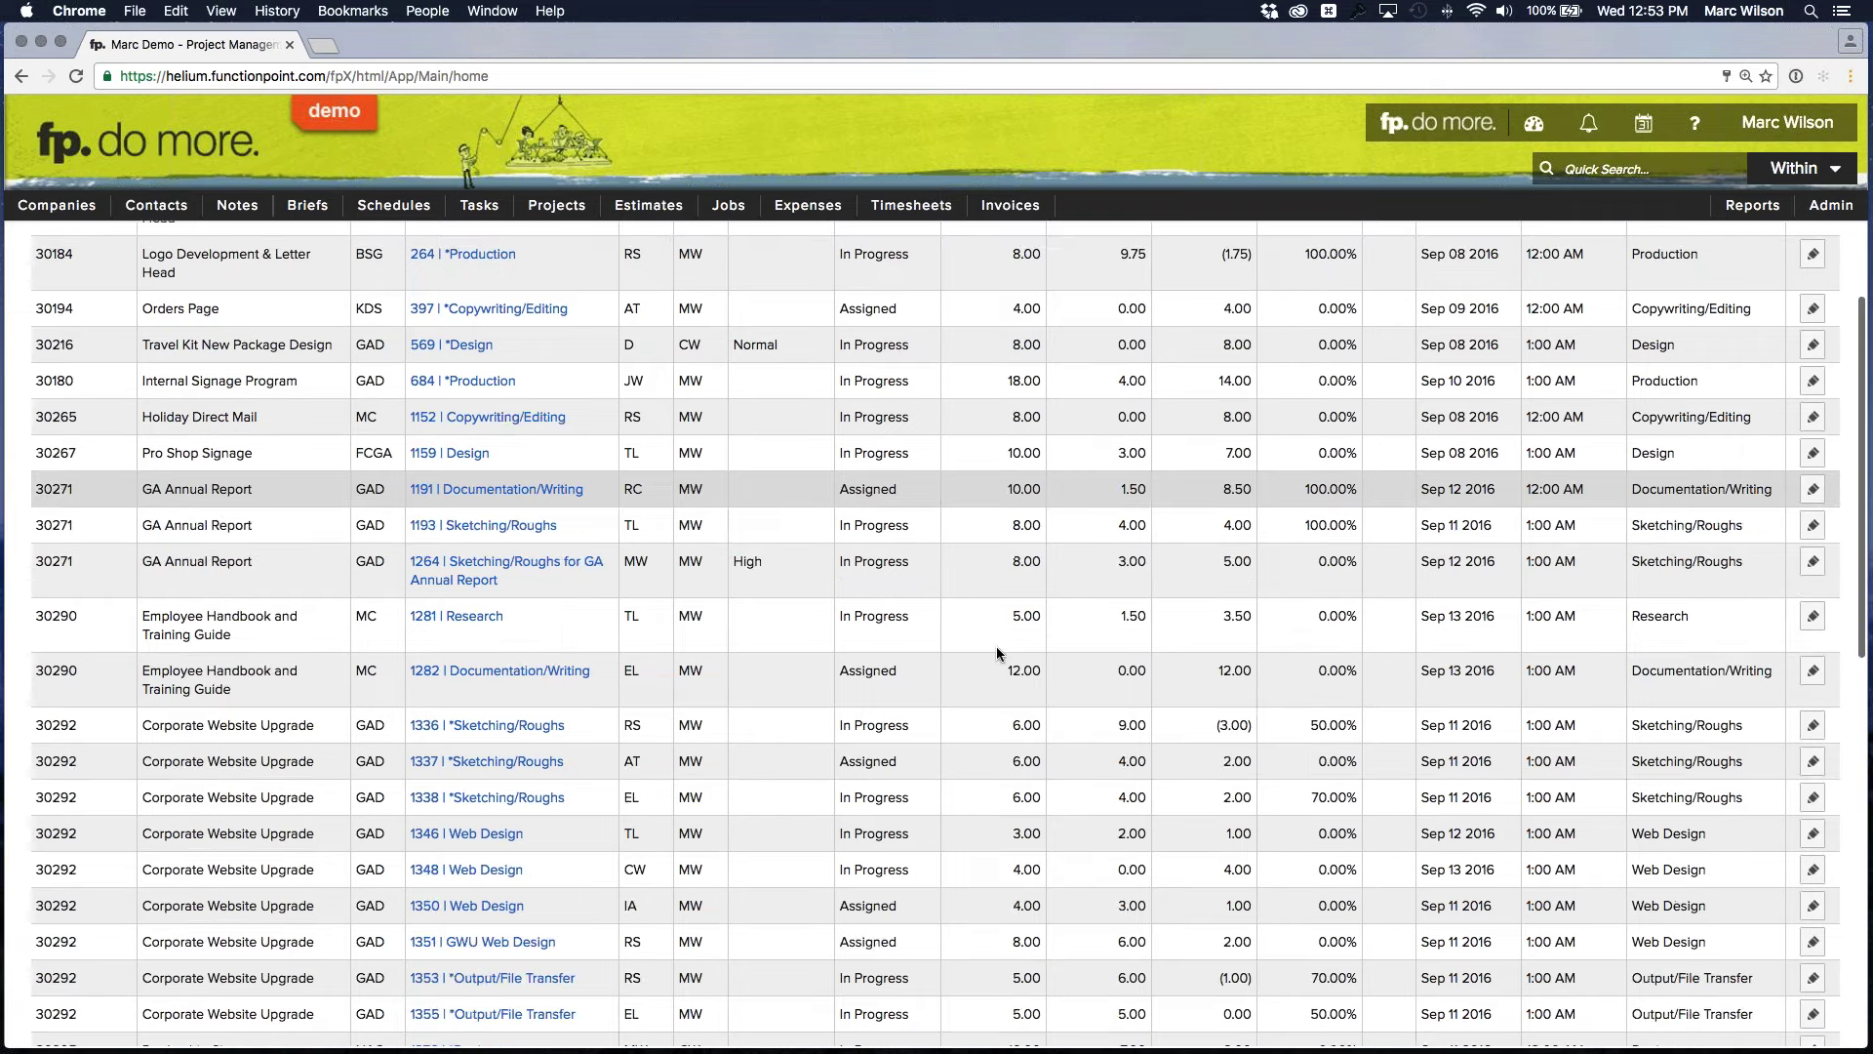
scroll(997, 646, "down", 10)
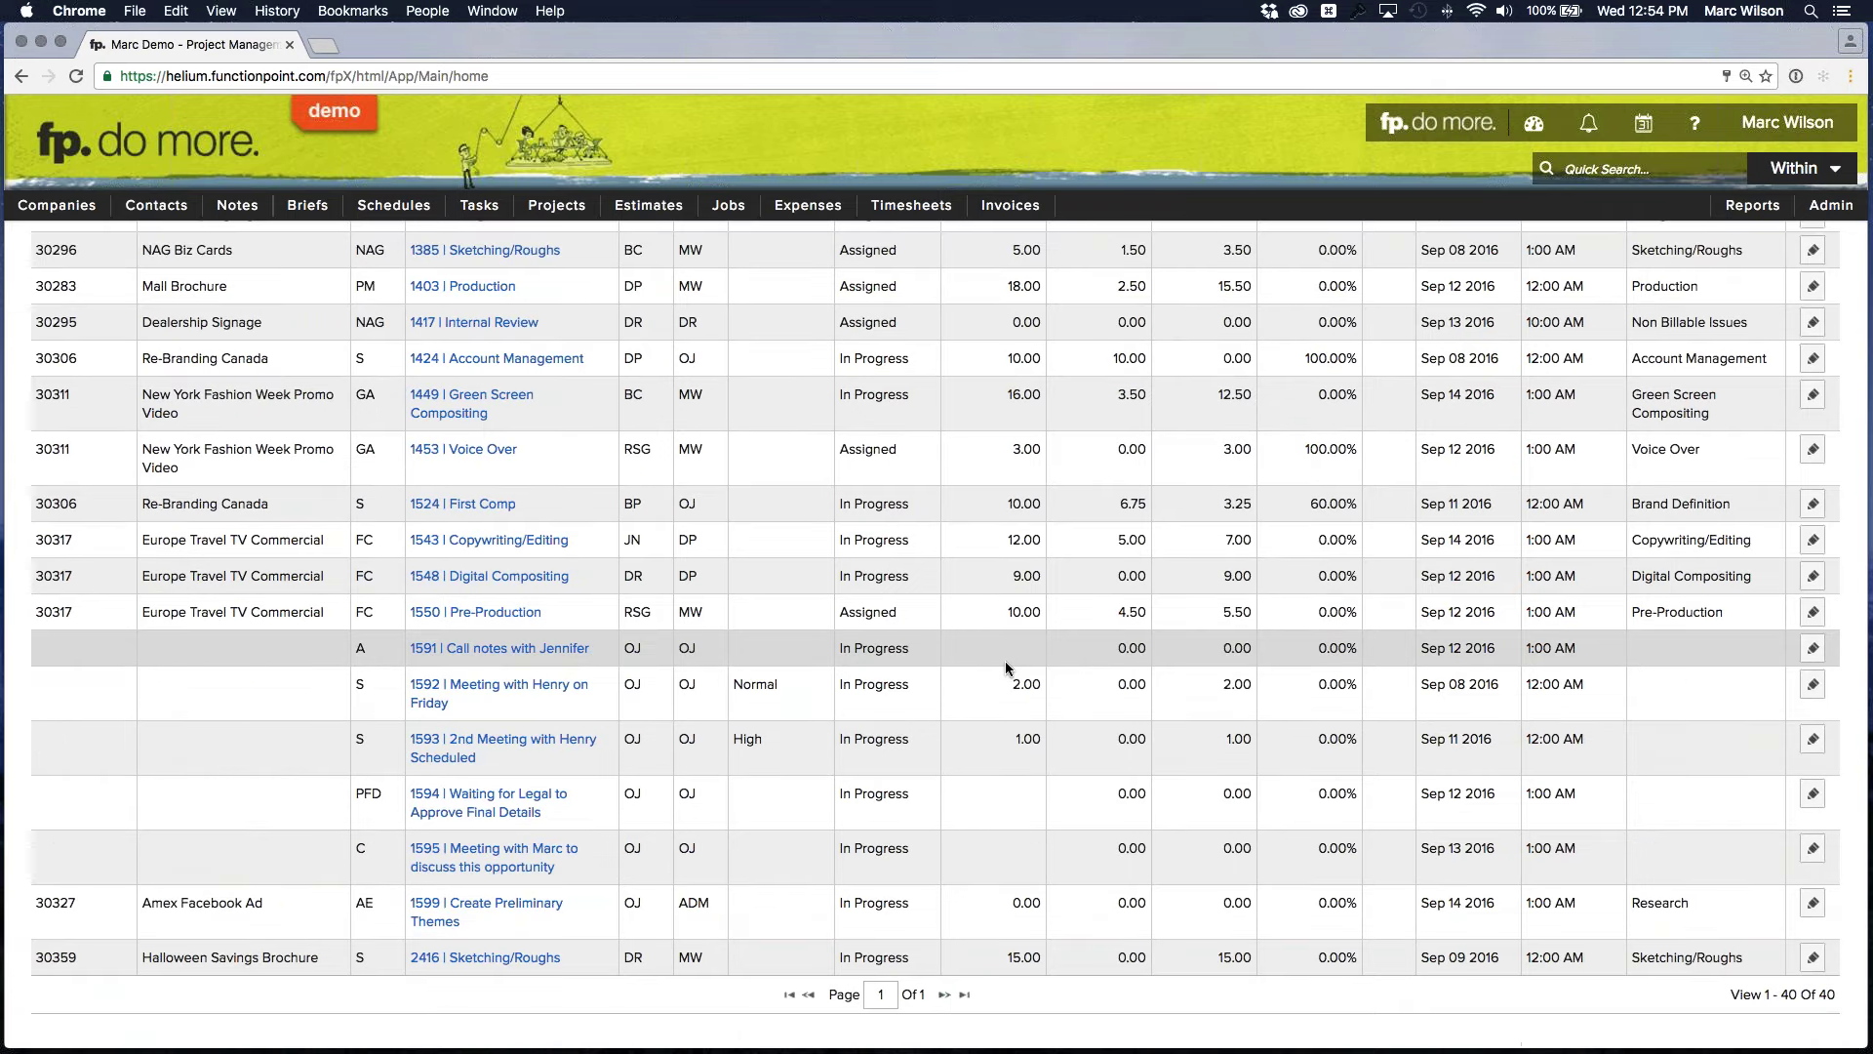
scroll(1005, 660, "up", 10)
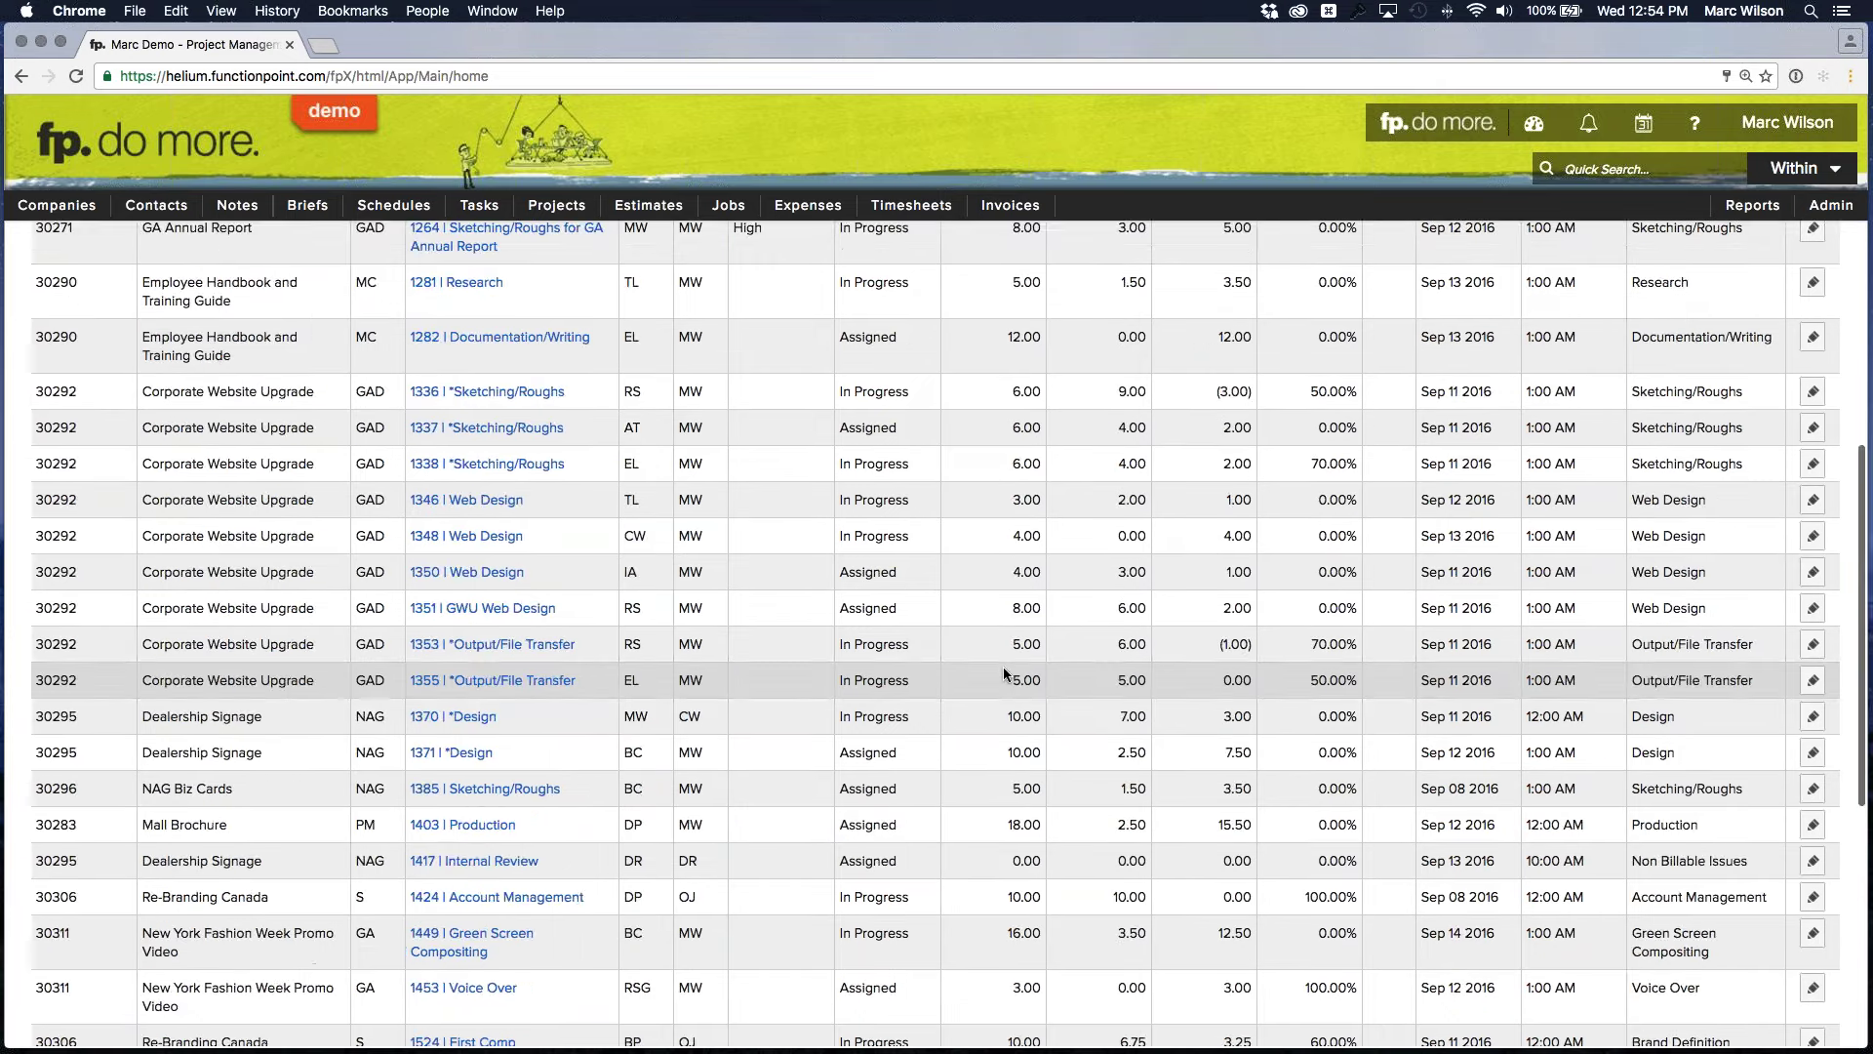
scroll(1004, 670, "up", 10)
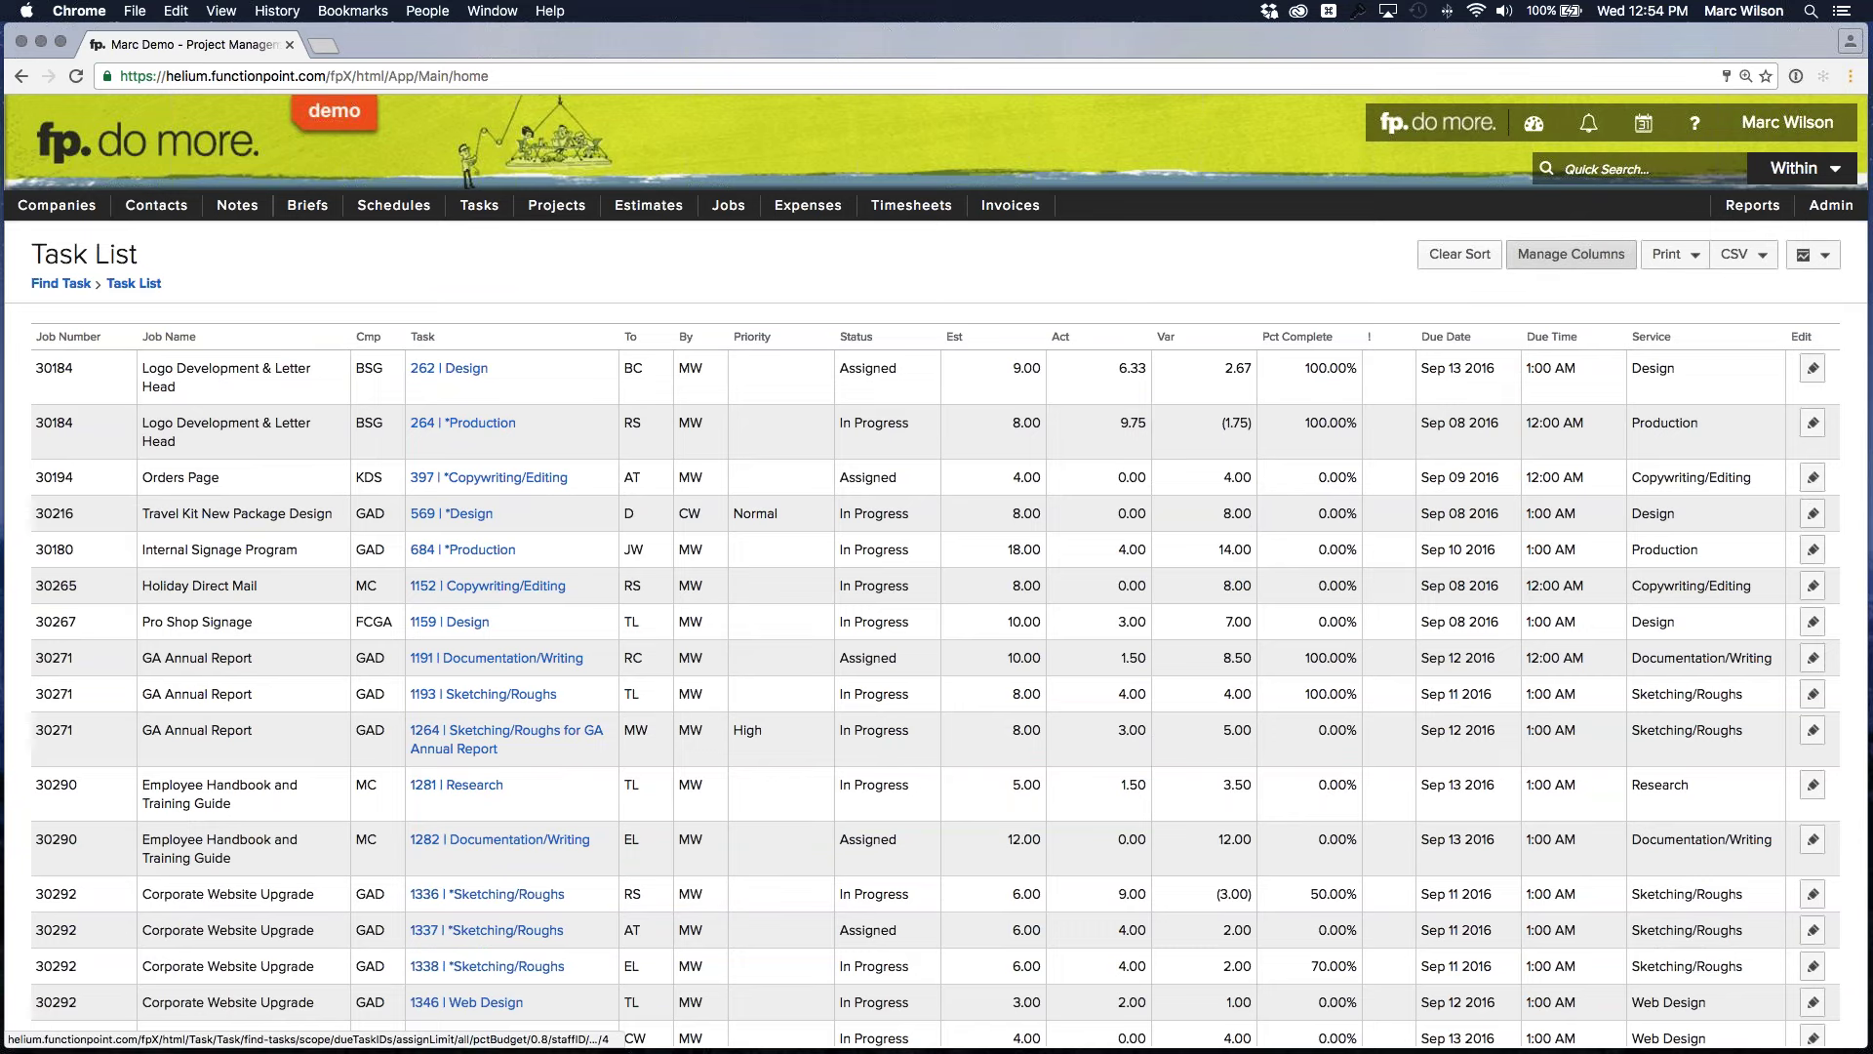
left_click(1571, 253)
left_click(844, 333)
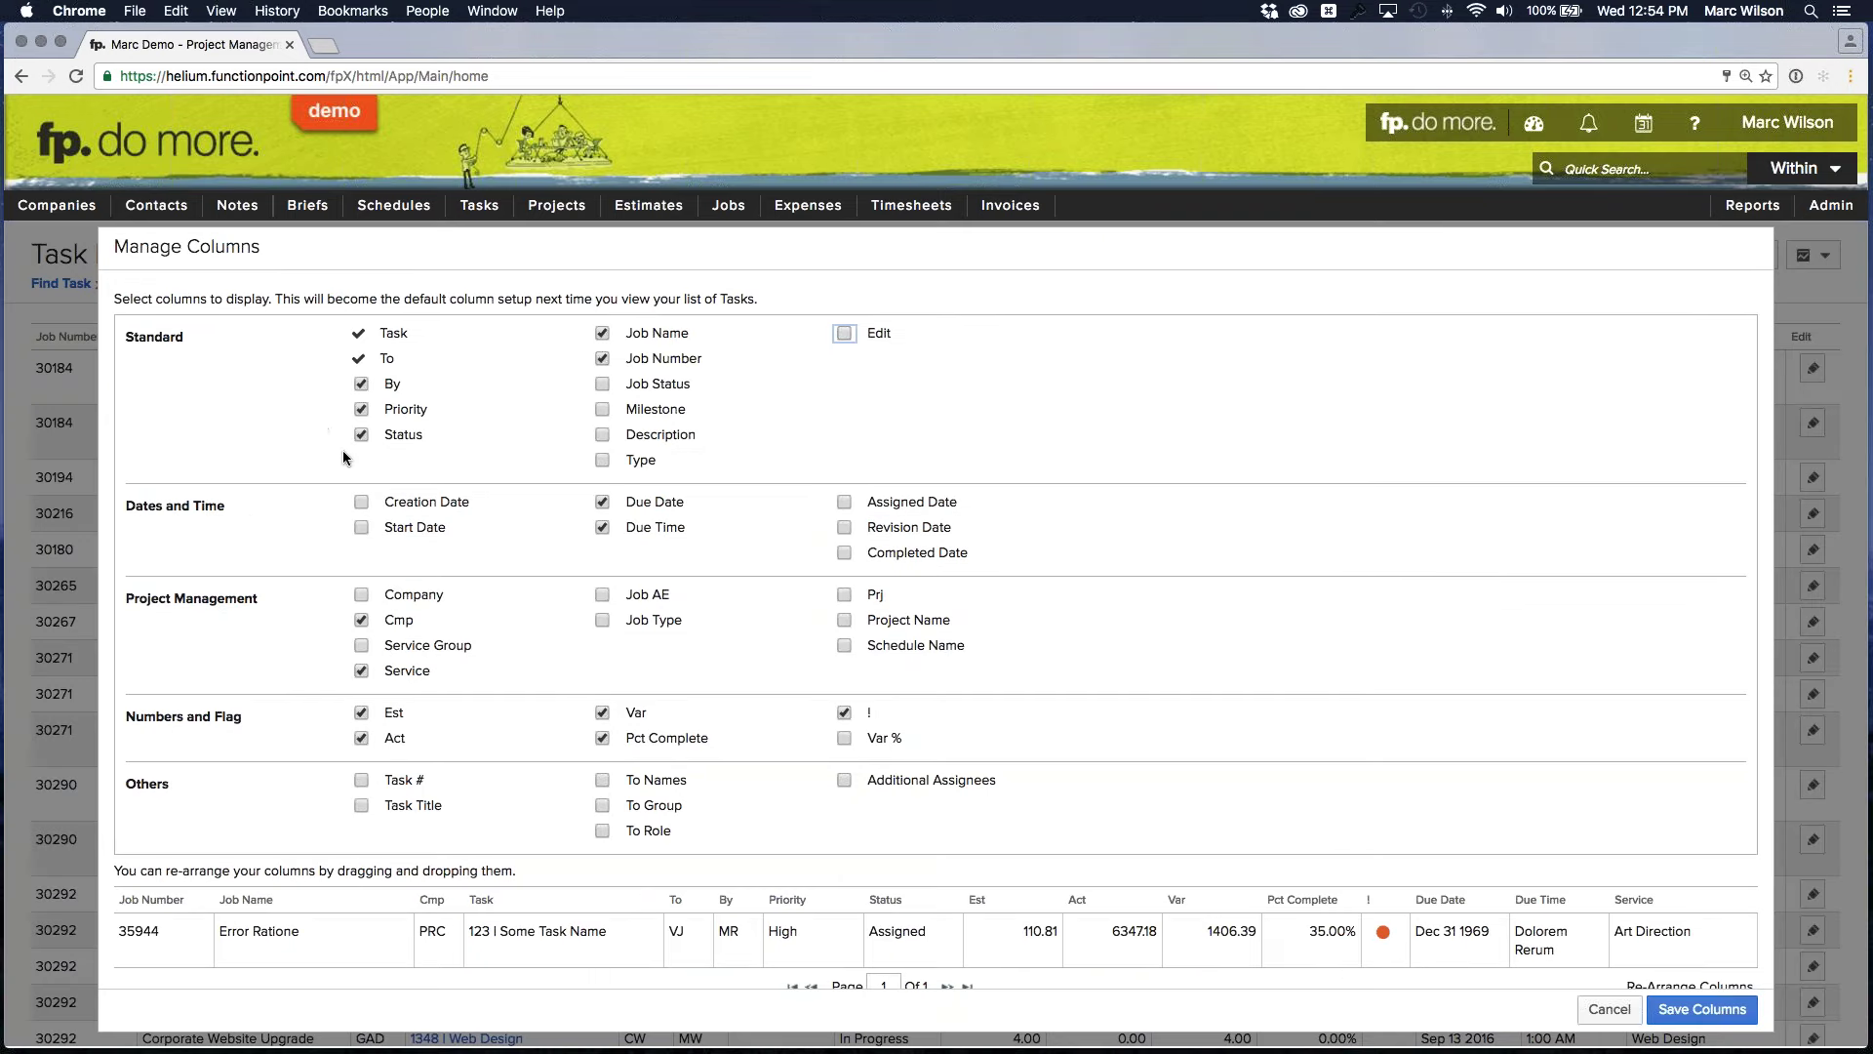
Remove the Due Time, ! flag, Pct Complete and Priority columns, keeping Var
left_click(602, 527)
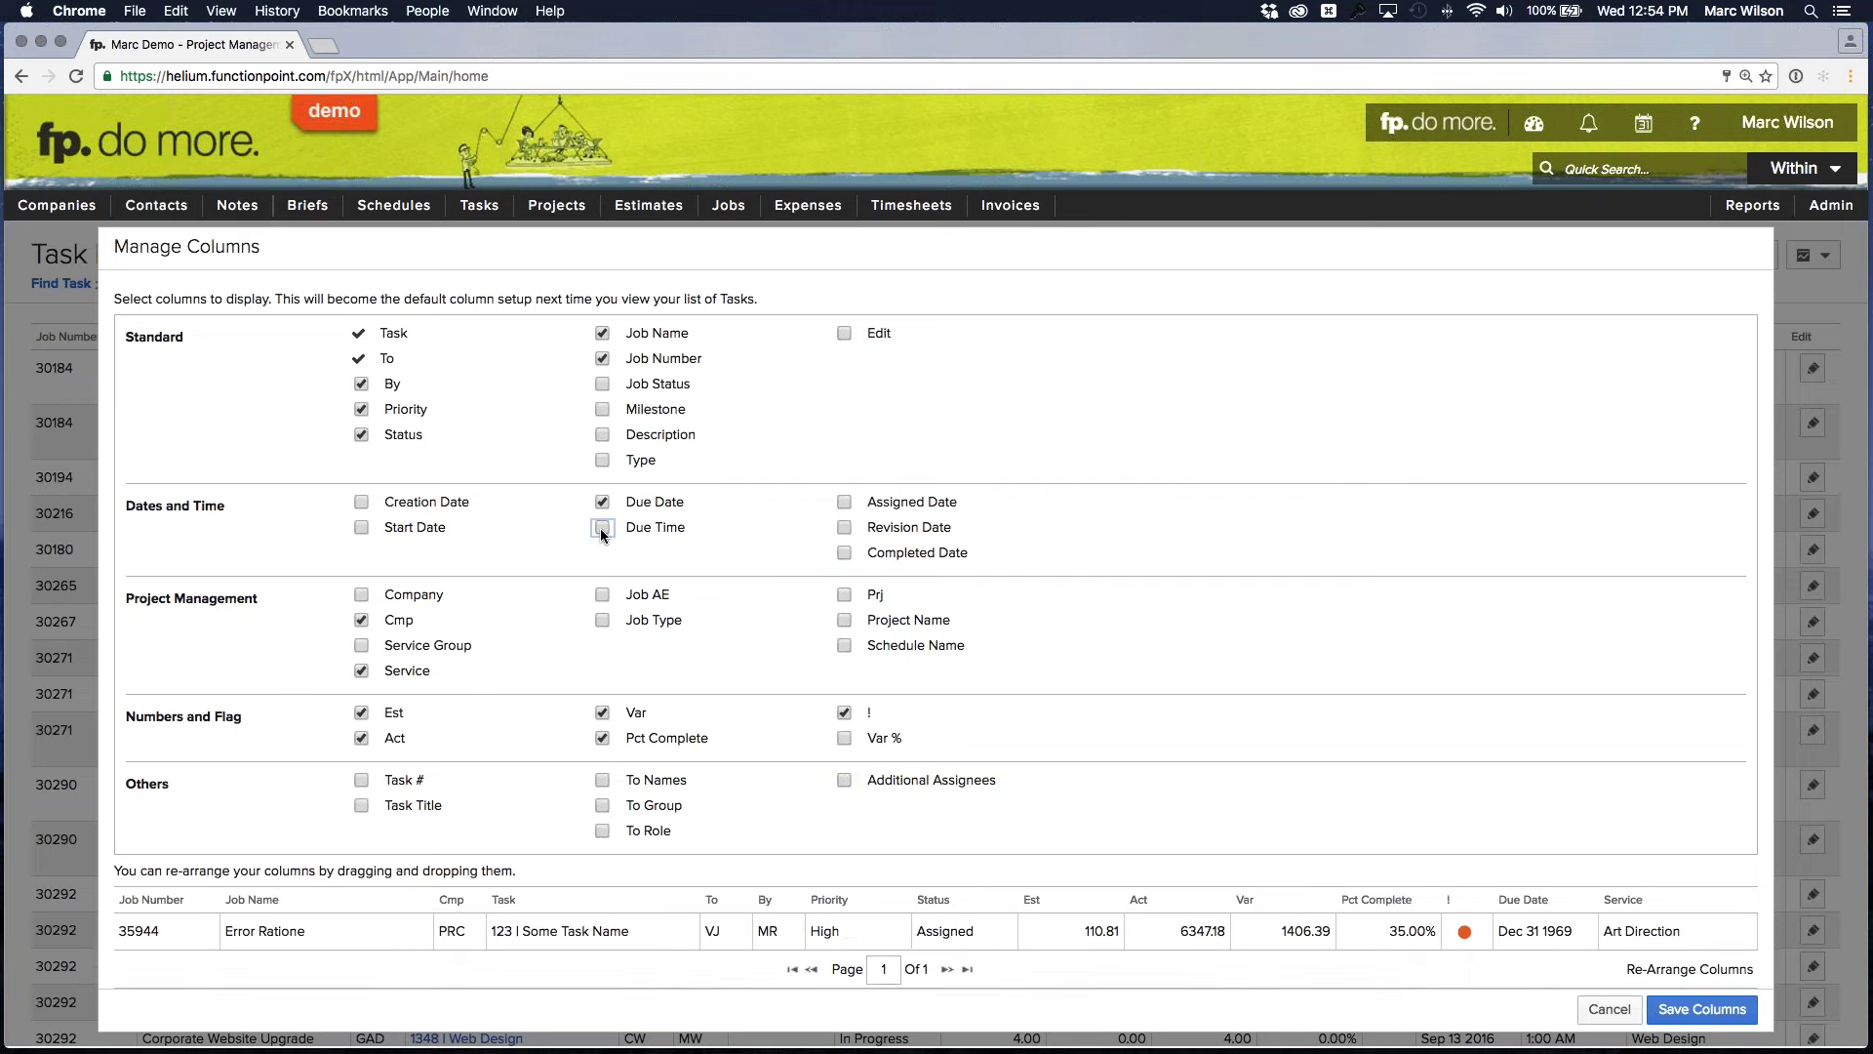
left_click(844, 713)
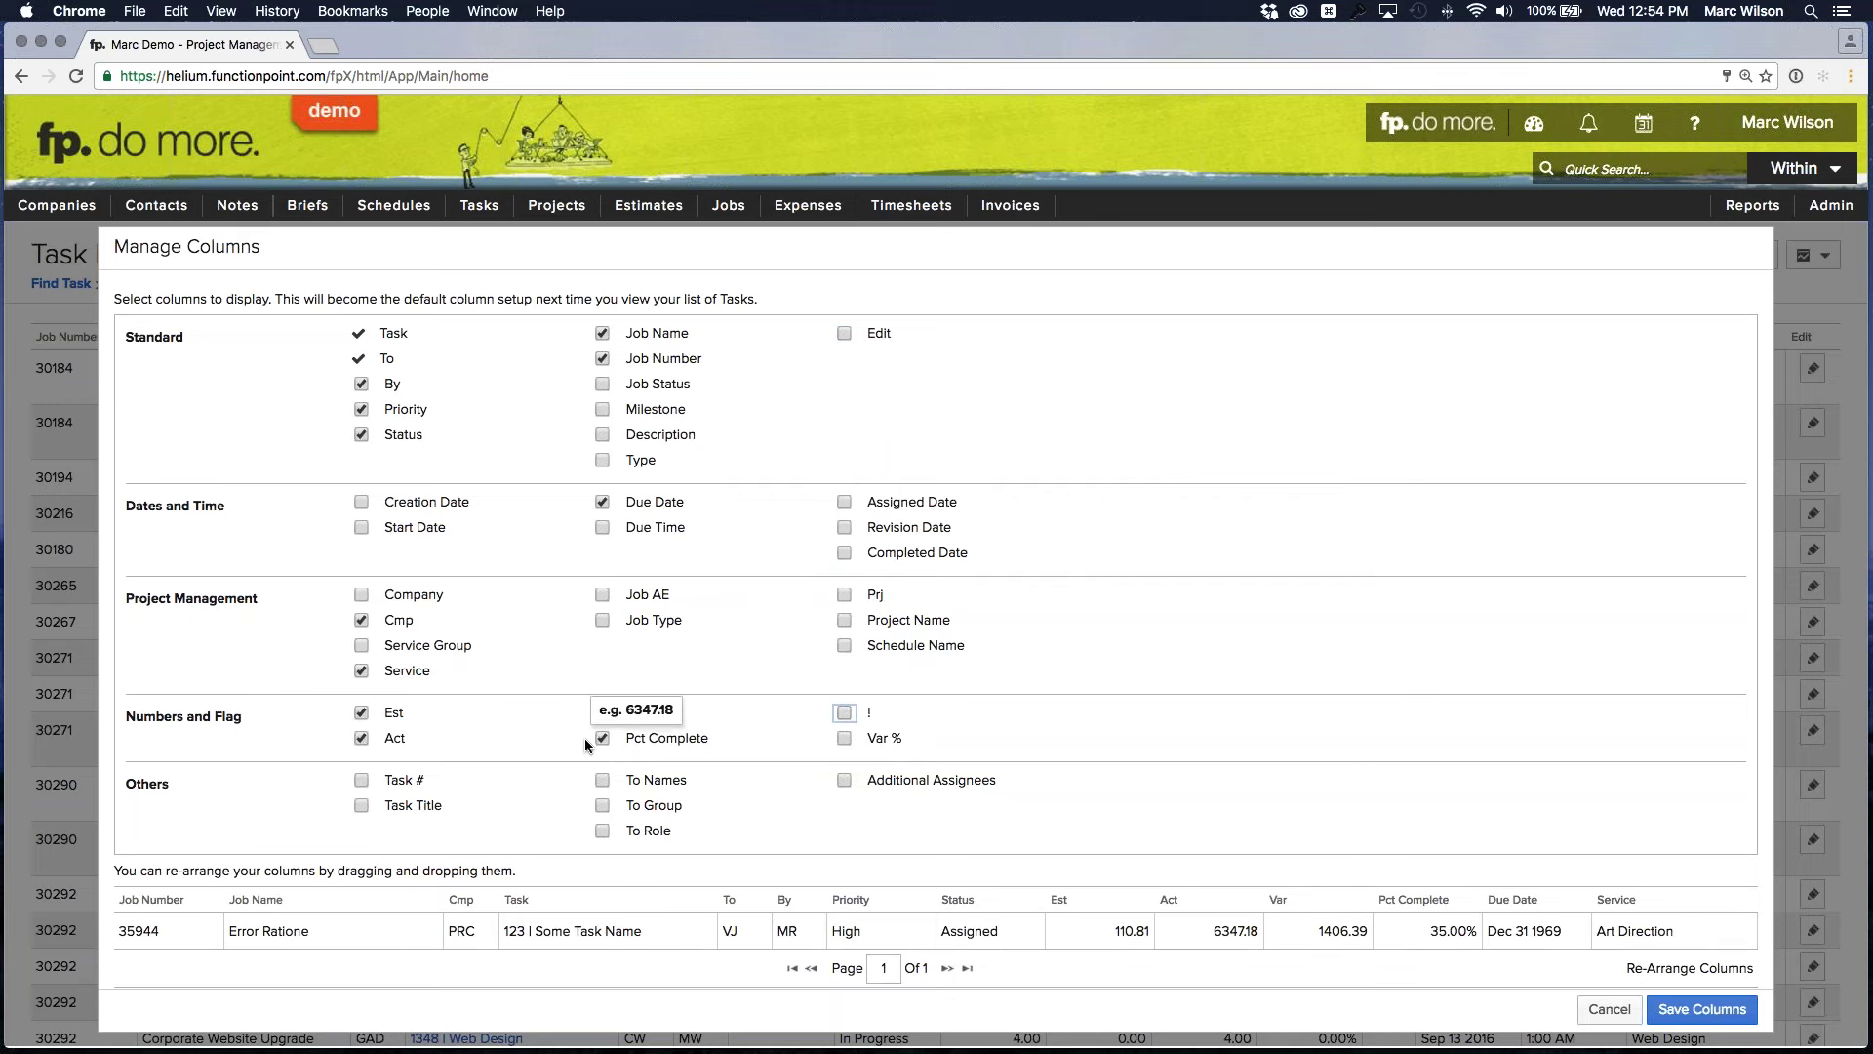
left_click(597, 738)
left_click(603, 714)
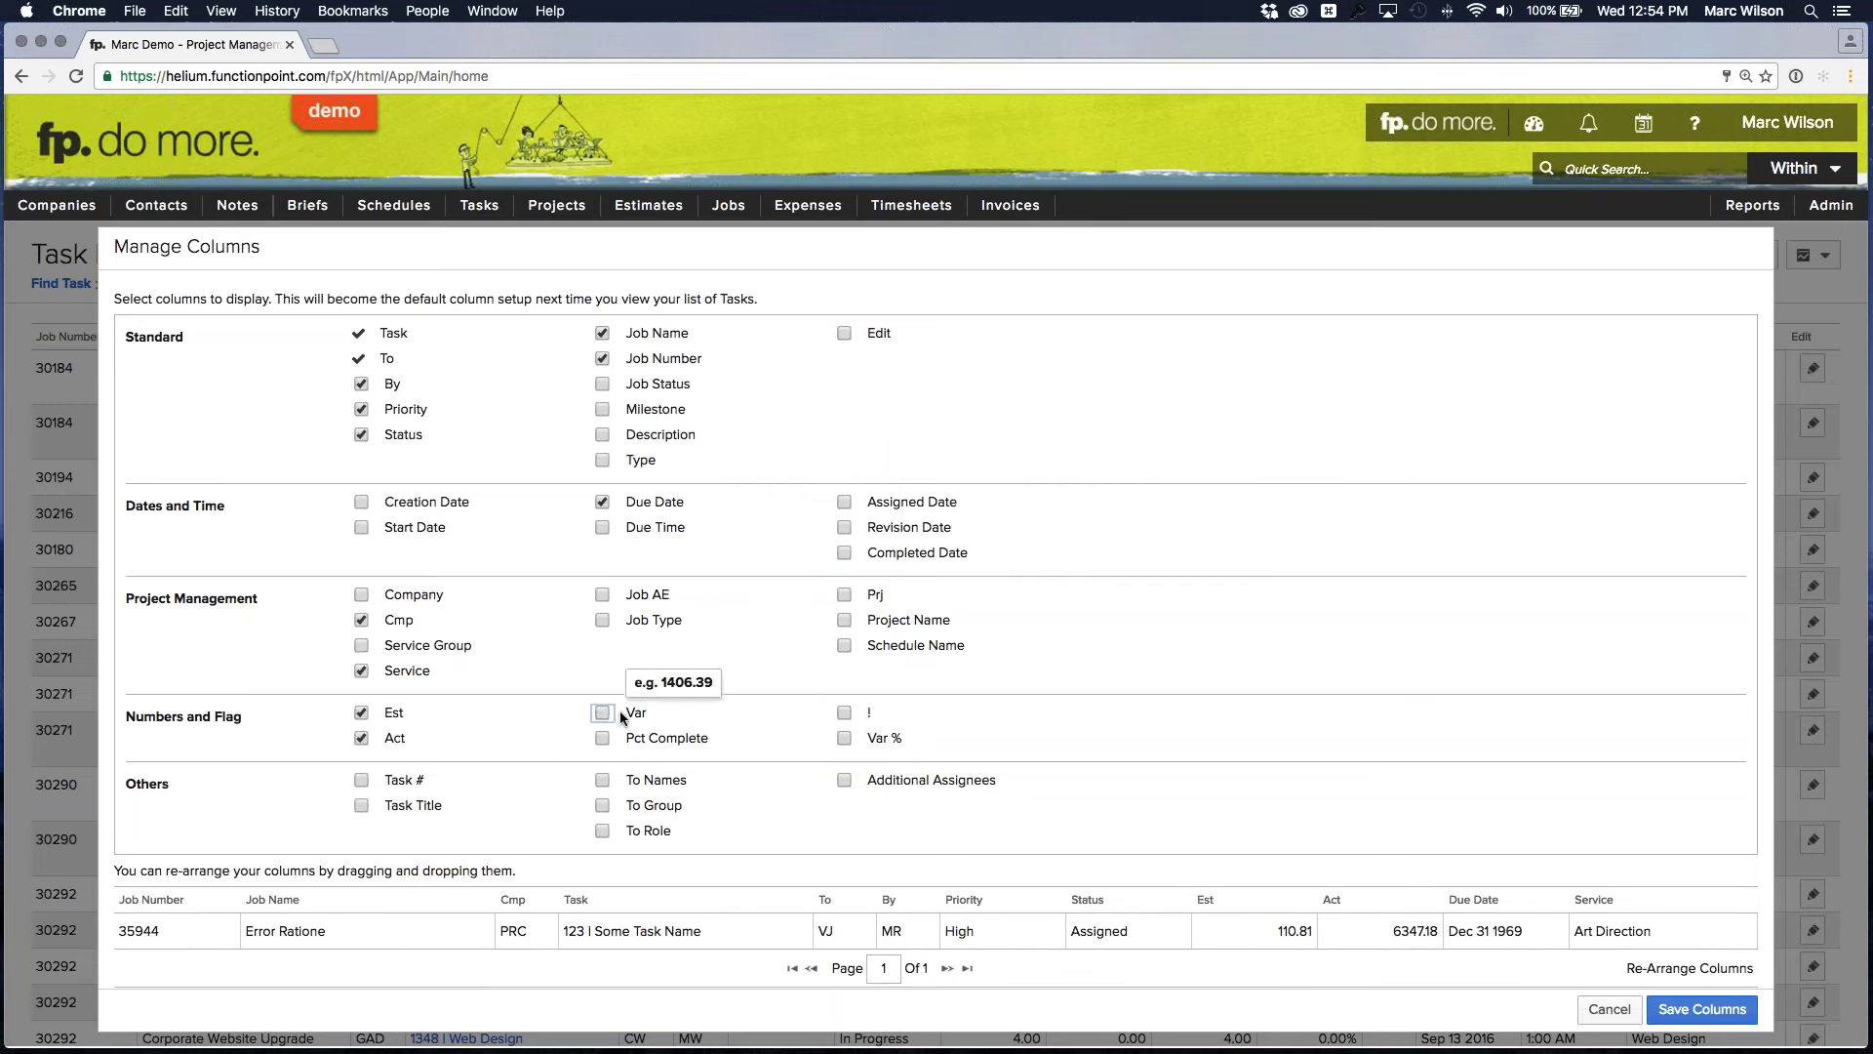
left_click(603, 713)
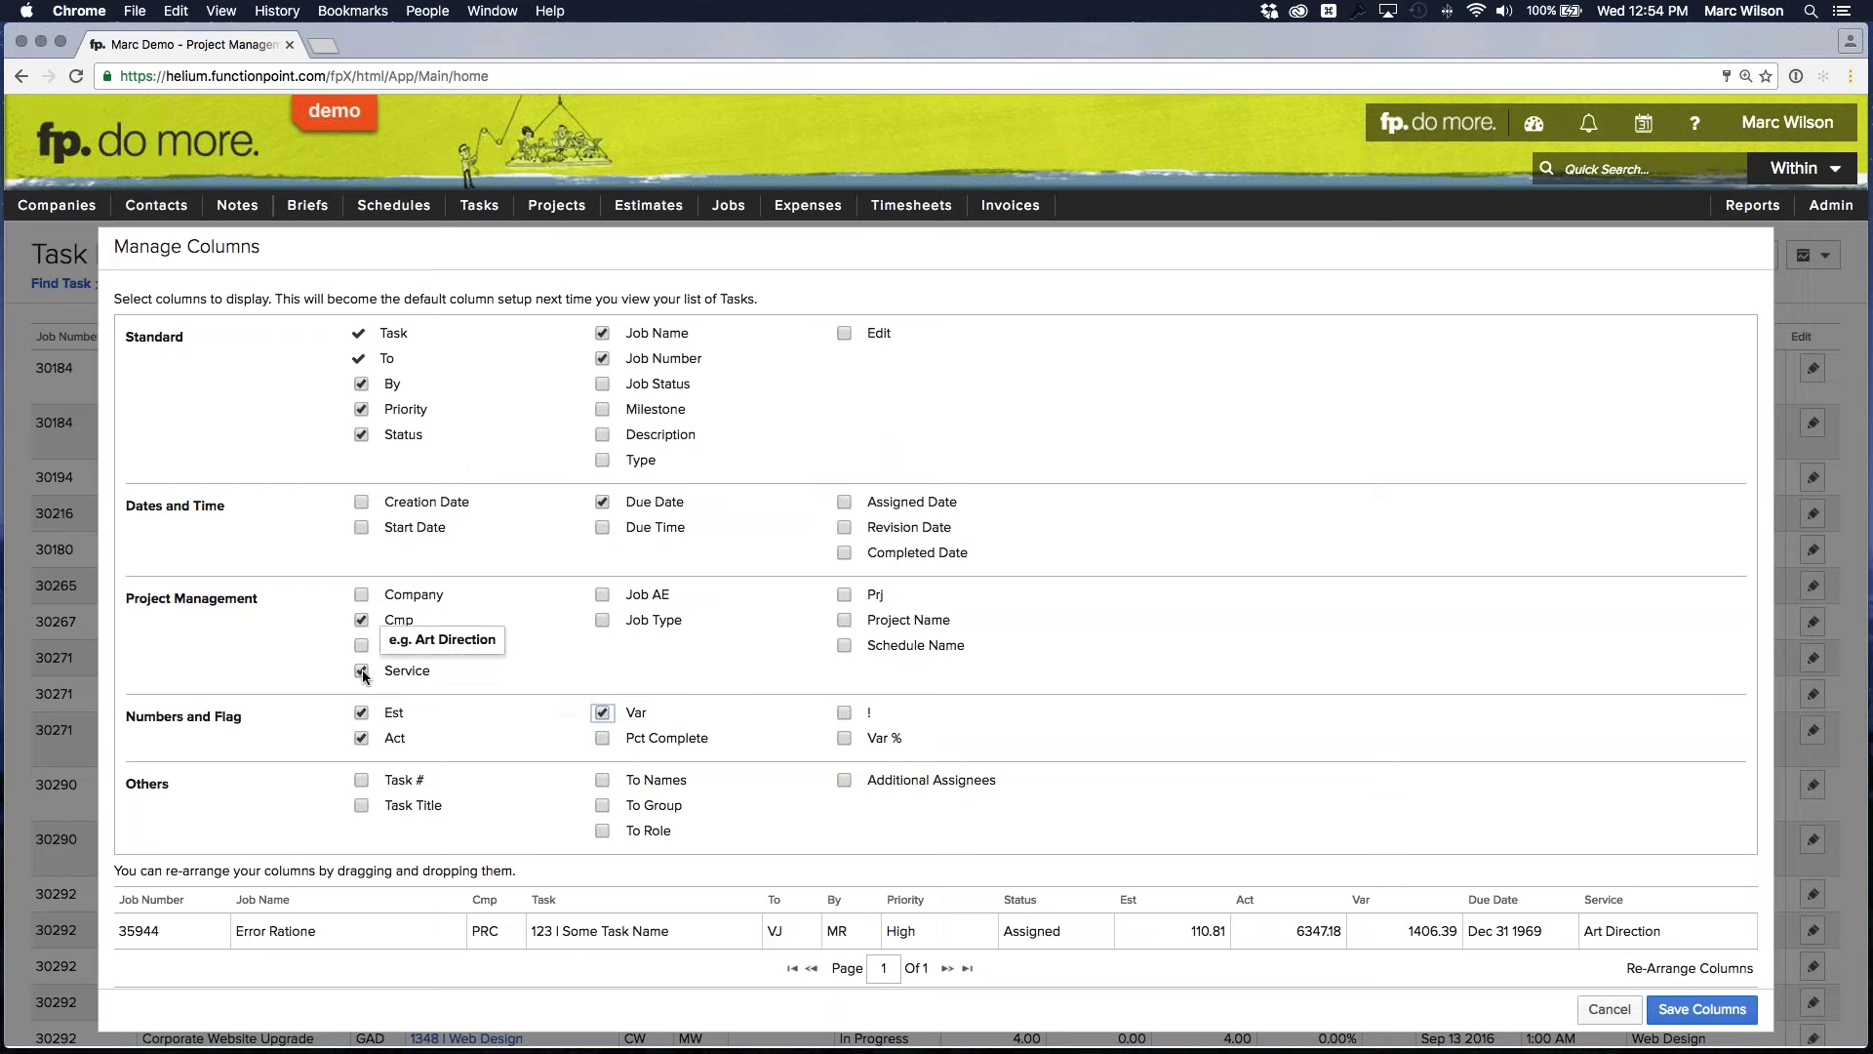
left_click(361, 410)
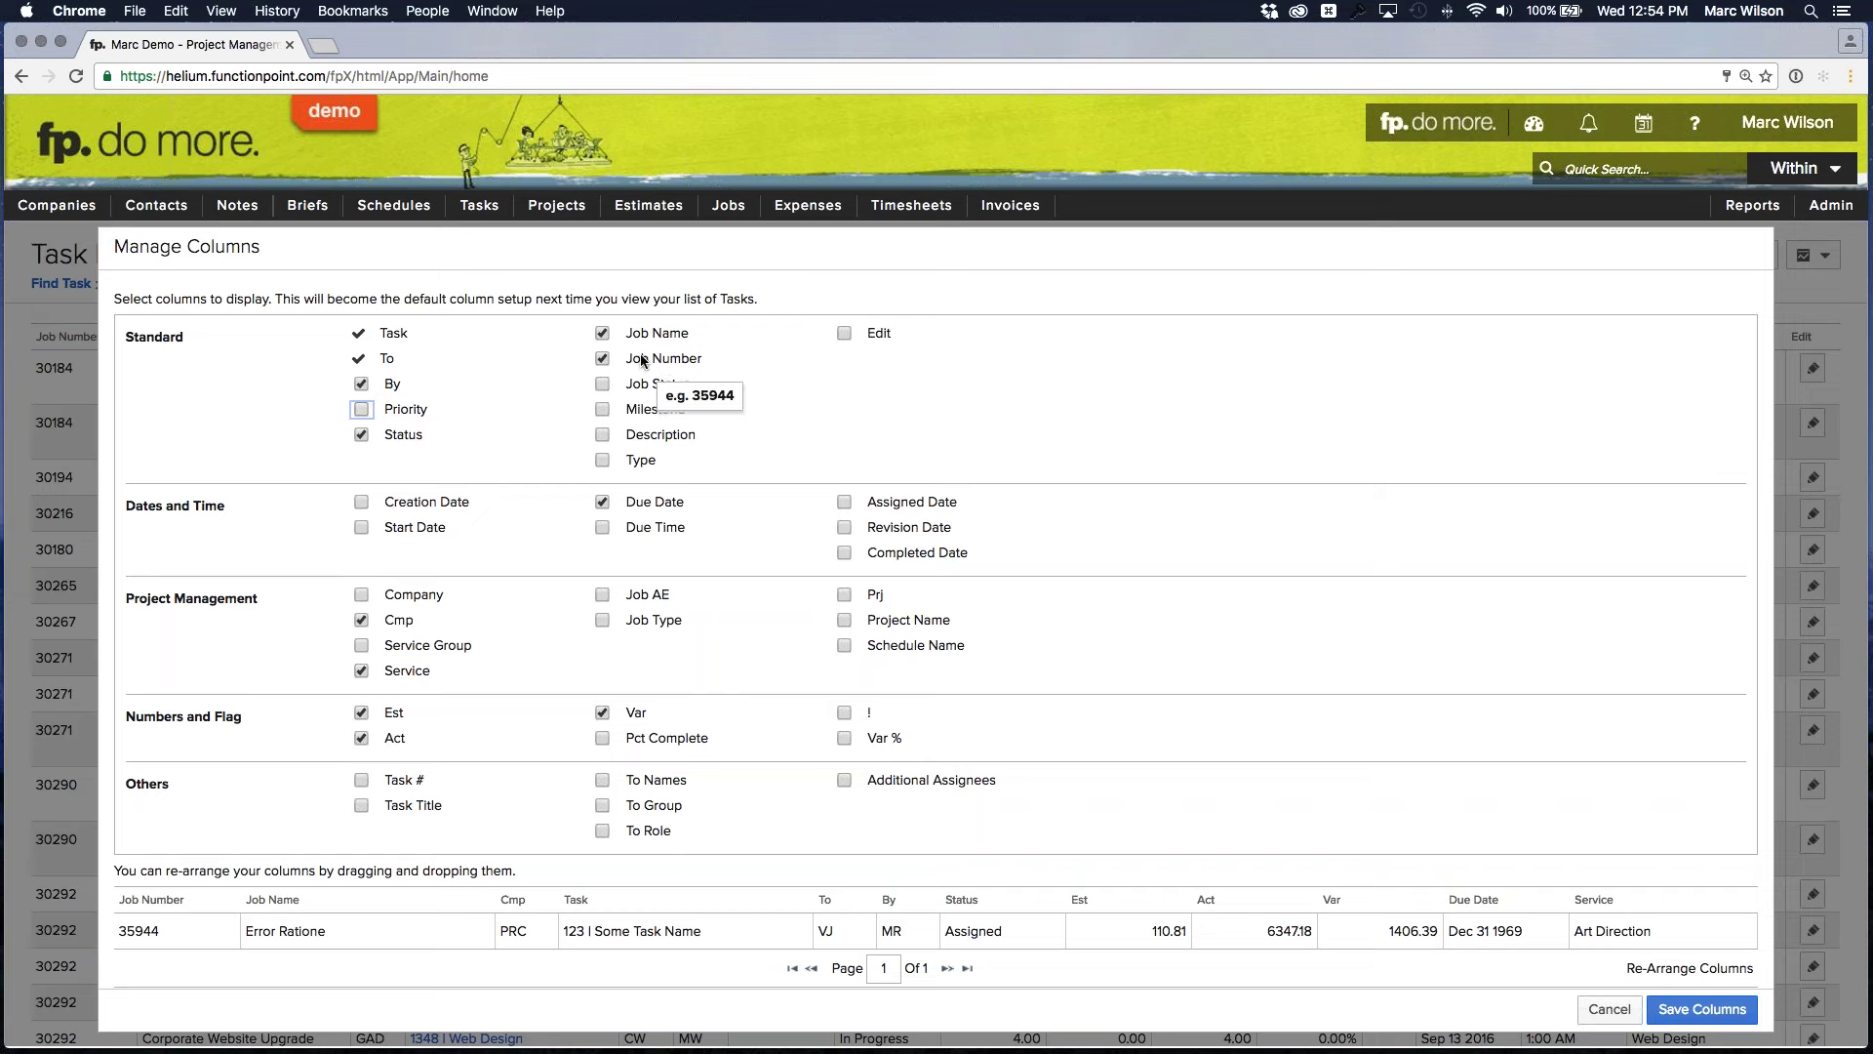
Add Description after Task, drop Service, and move Due Date between Status and Est
left_click(602, 435)
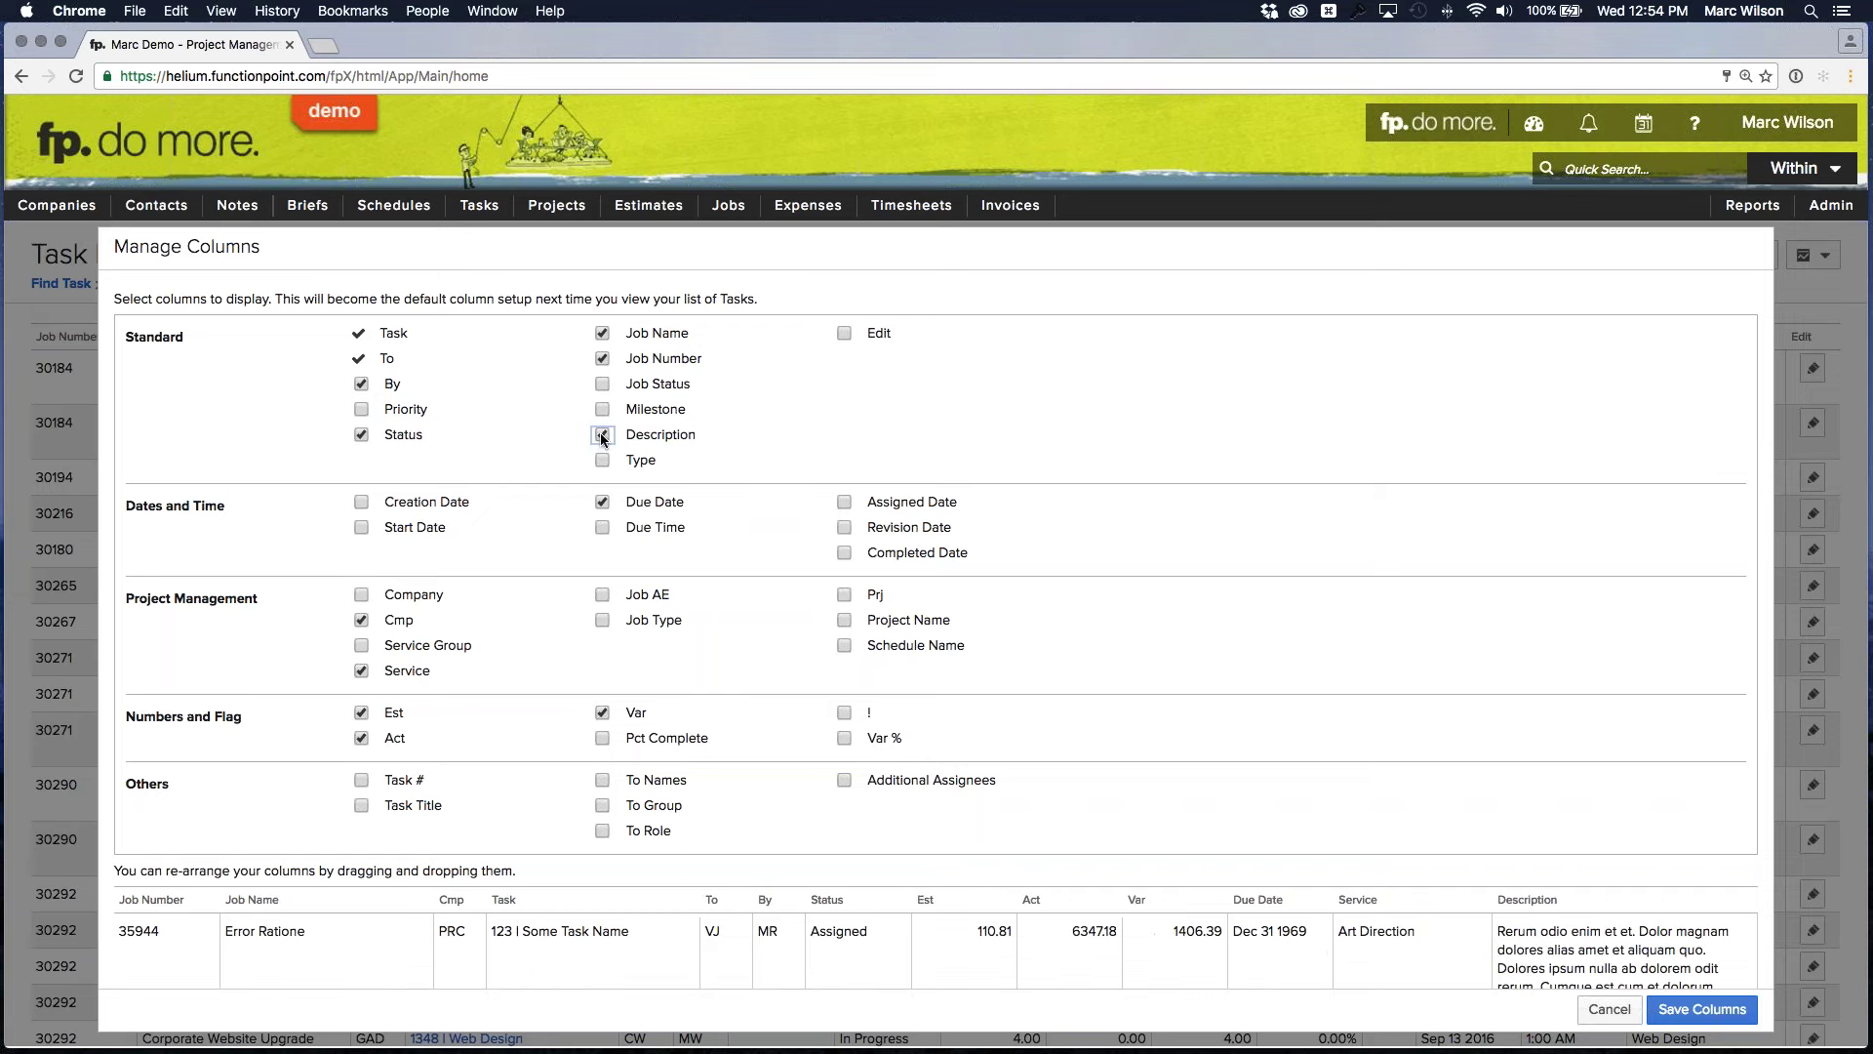
left_click_drag(1522, 899, 705, 903)
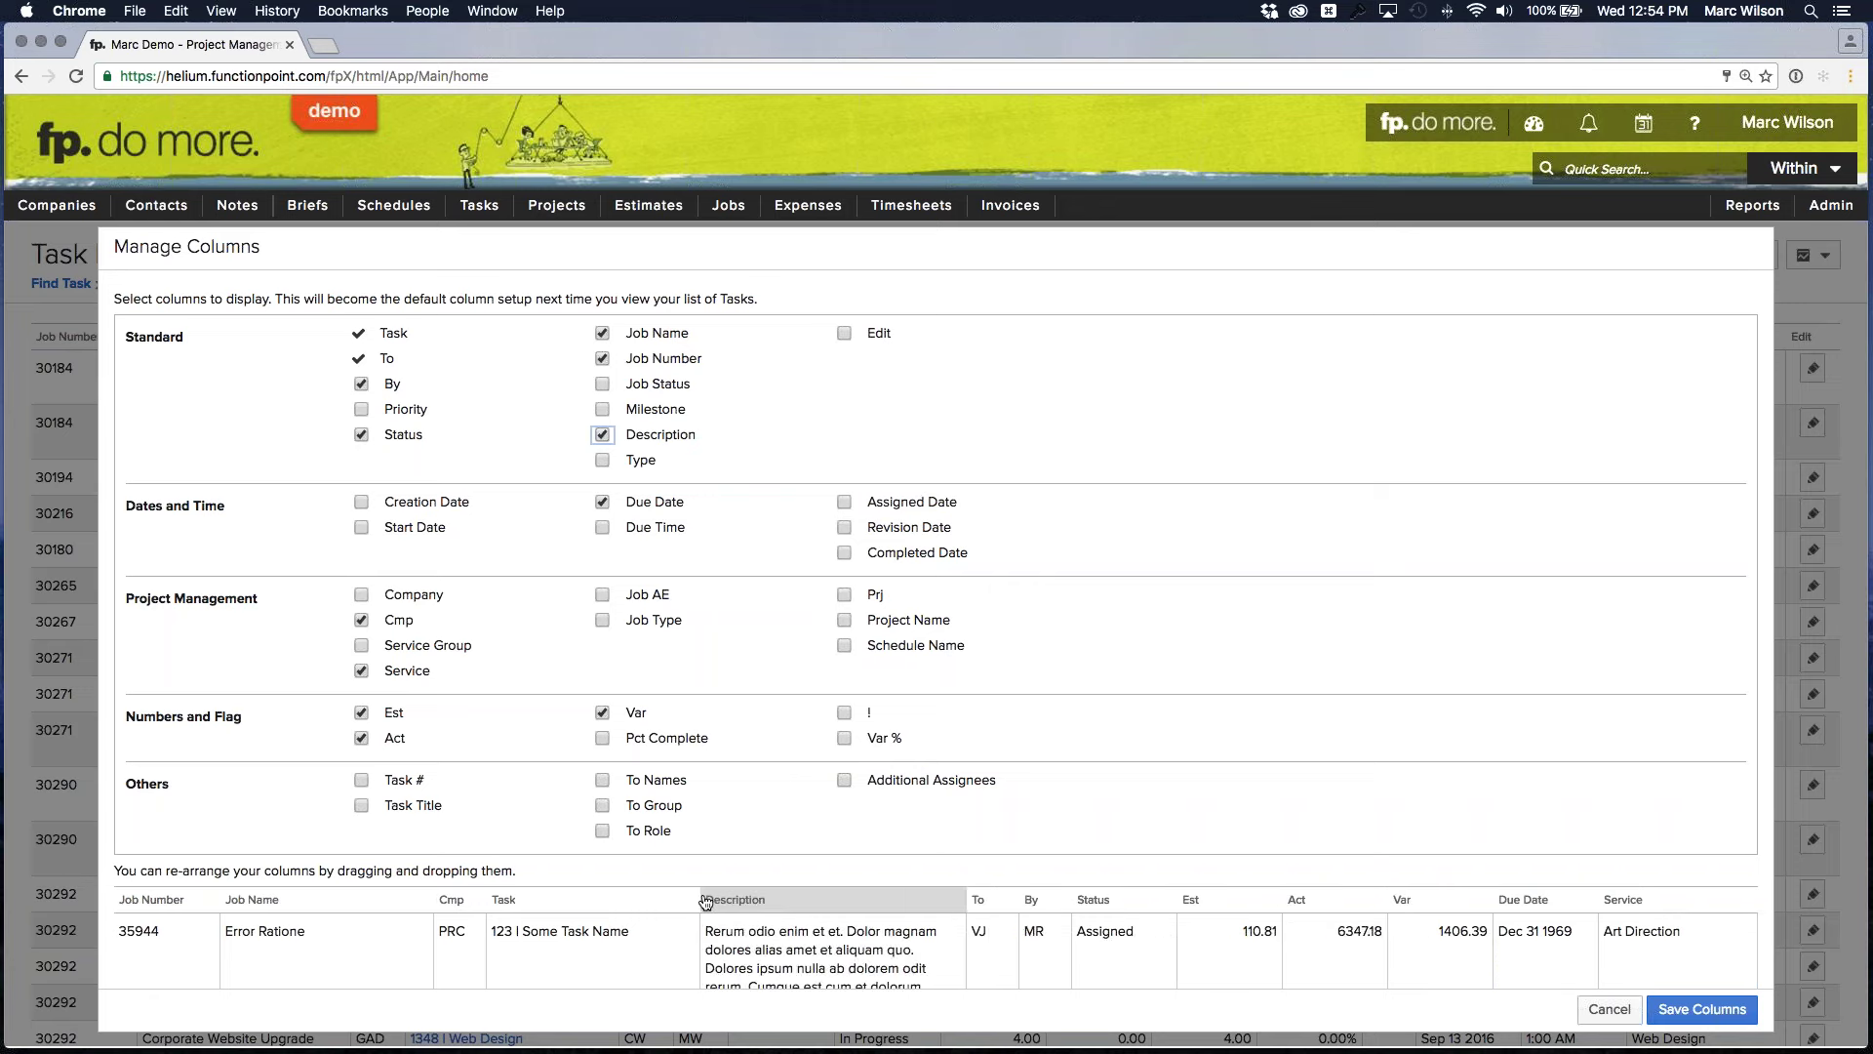
scroll(1151, 800, "down", 3)
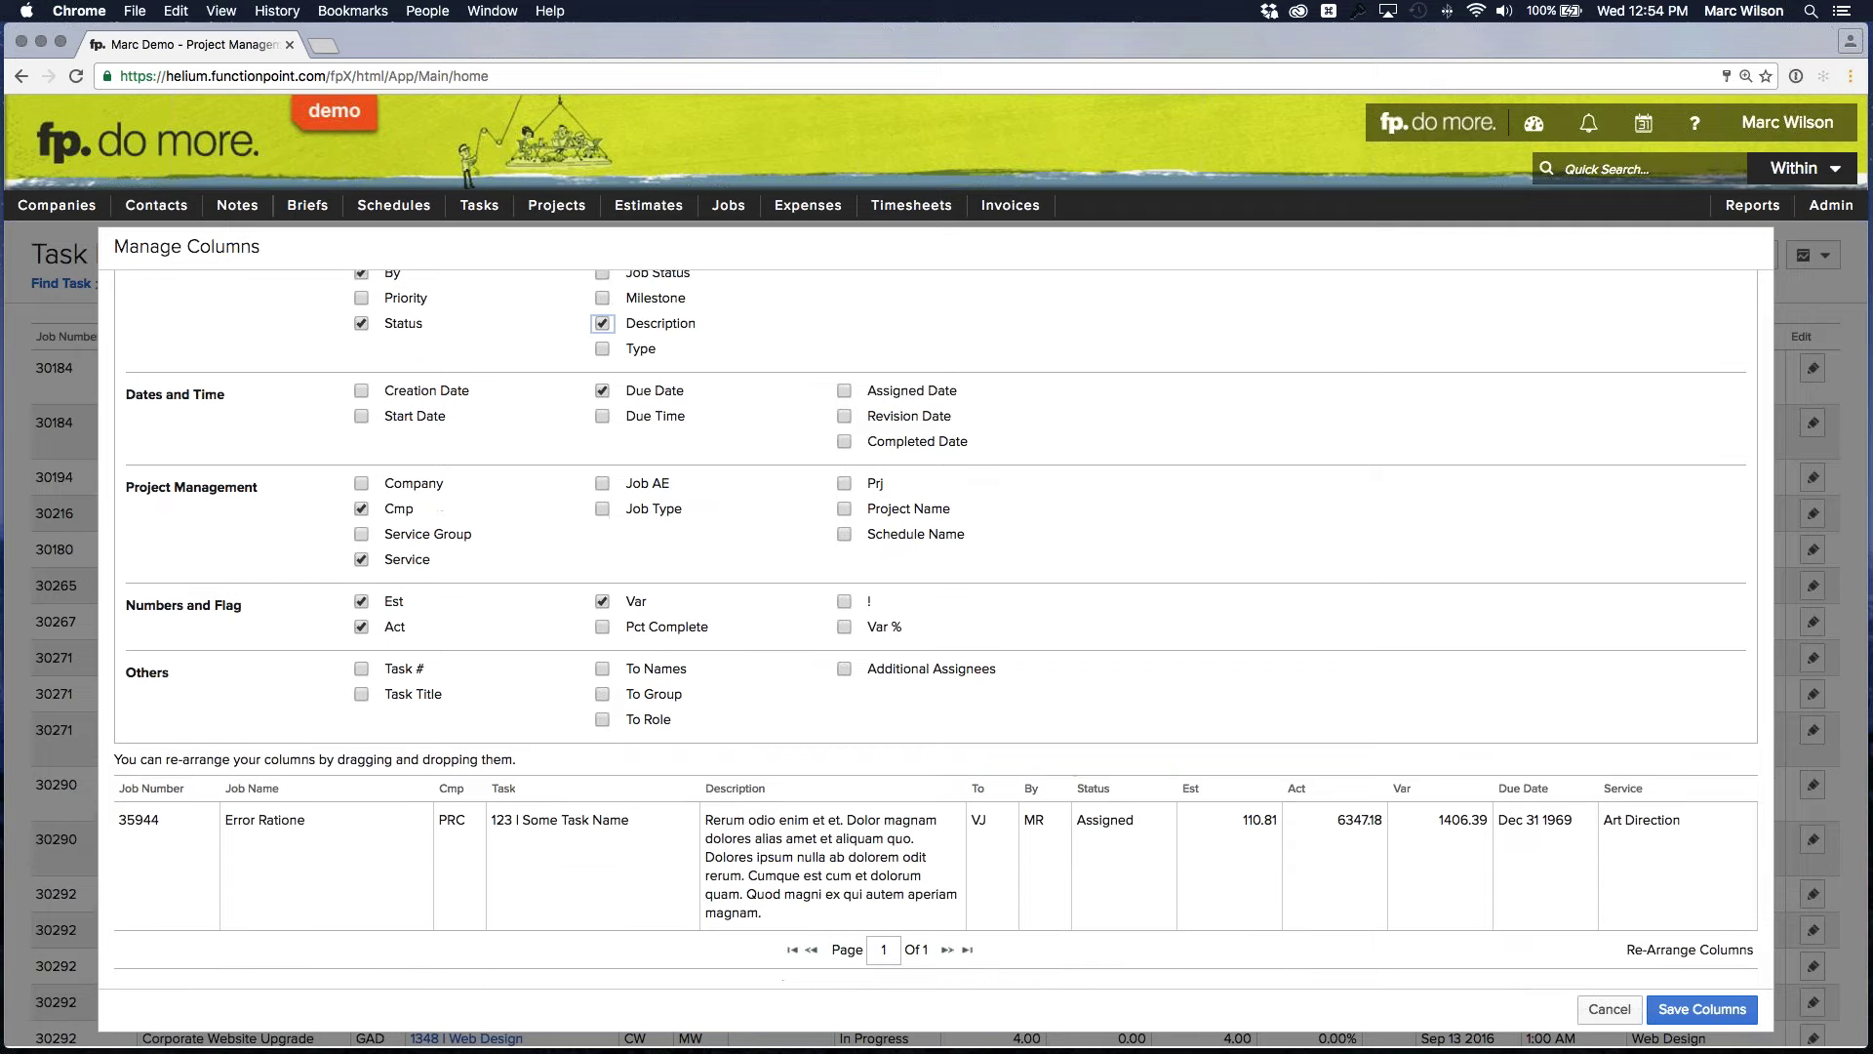
scroll(797, 717, "up", 3)
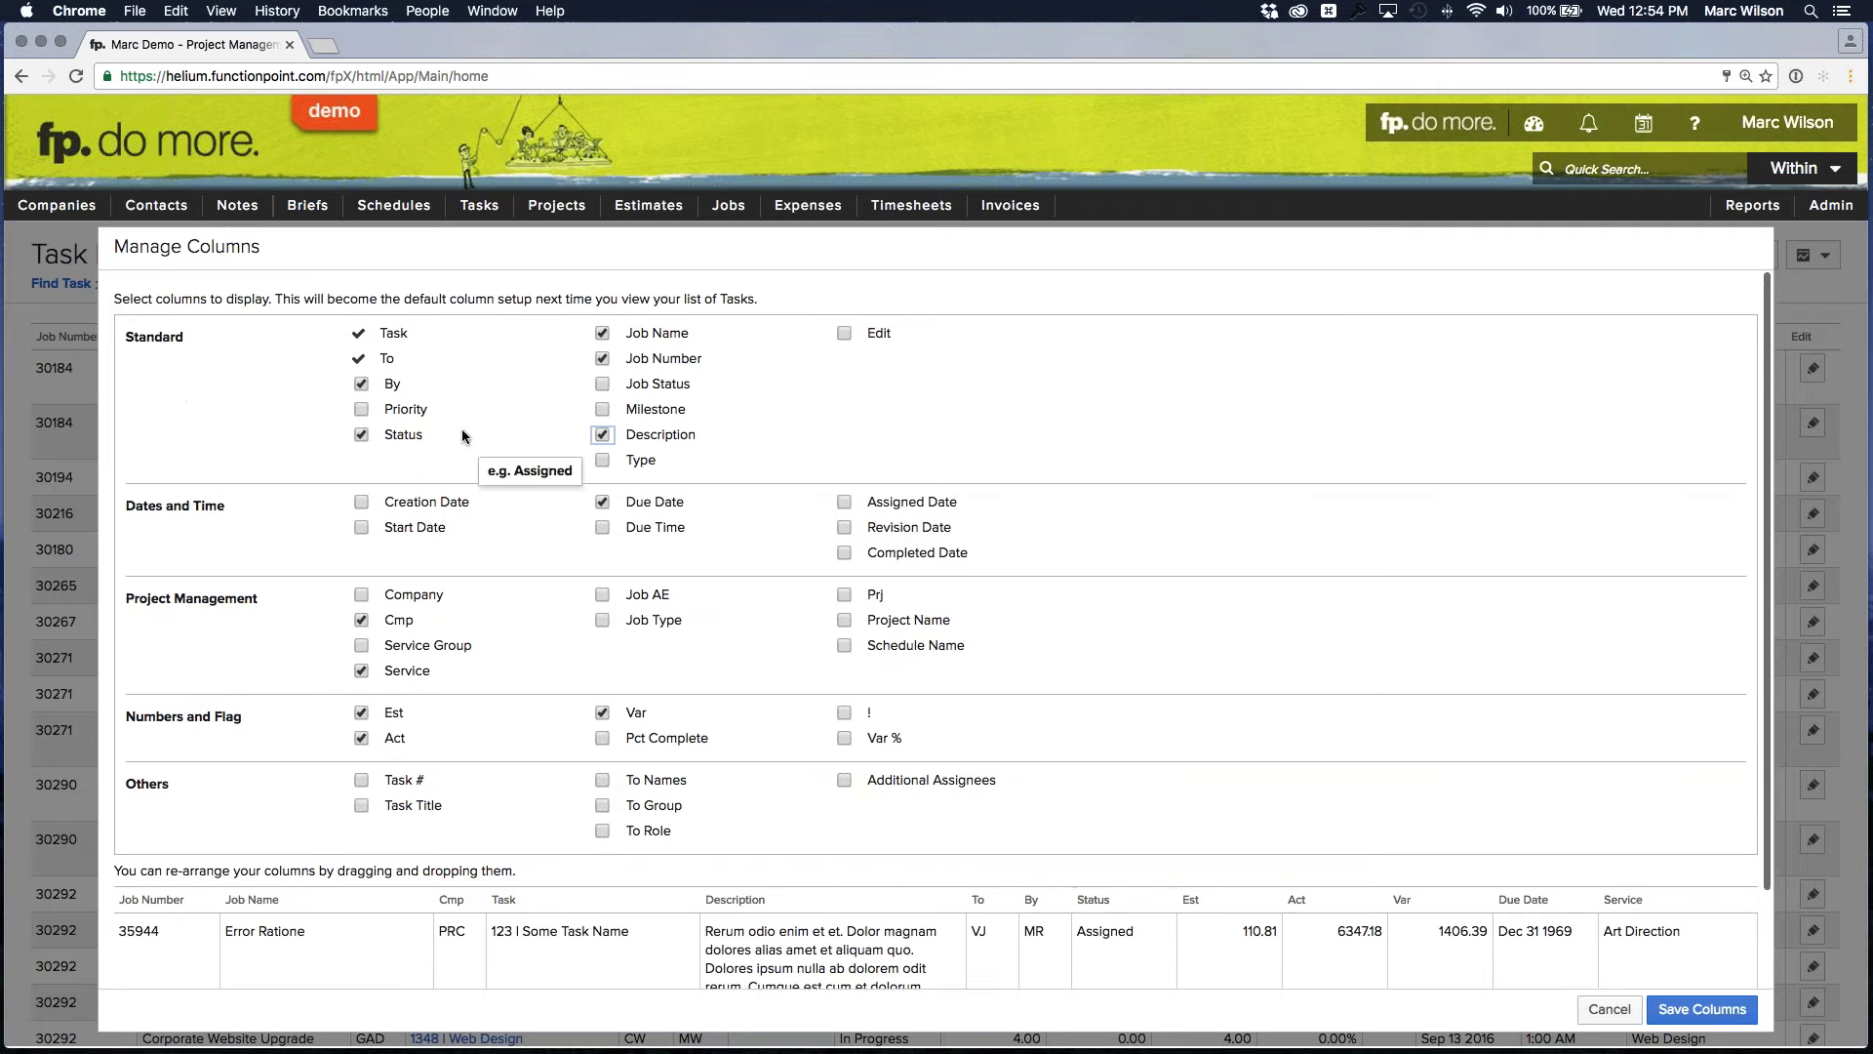
left_click(362, 671)
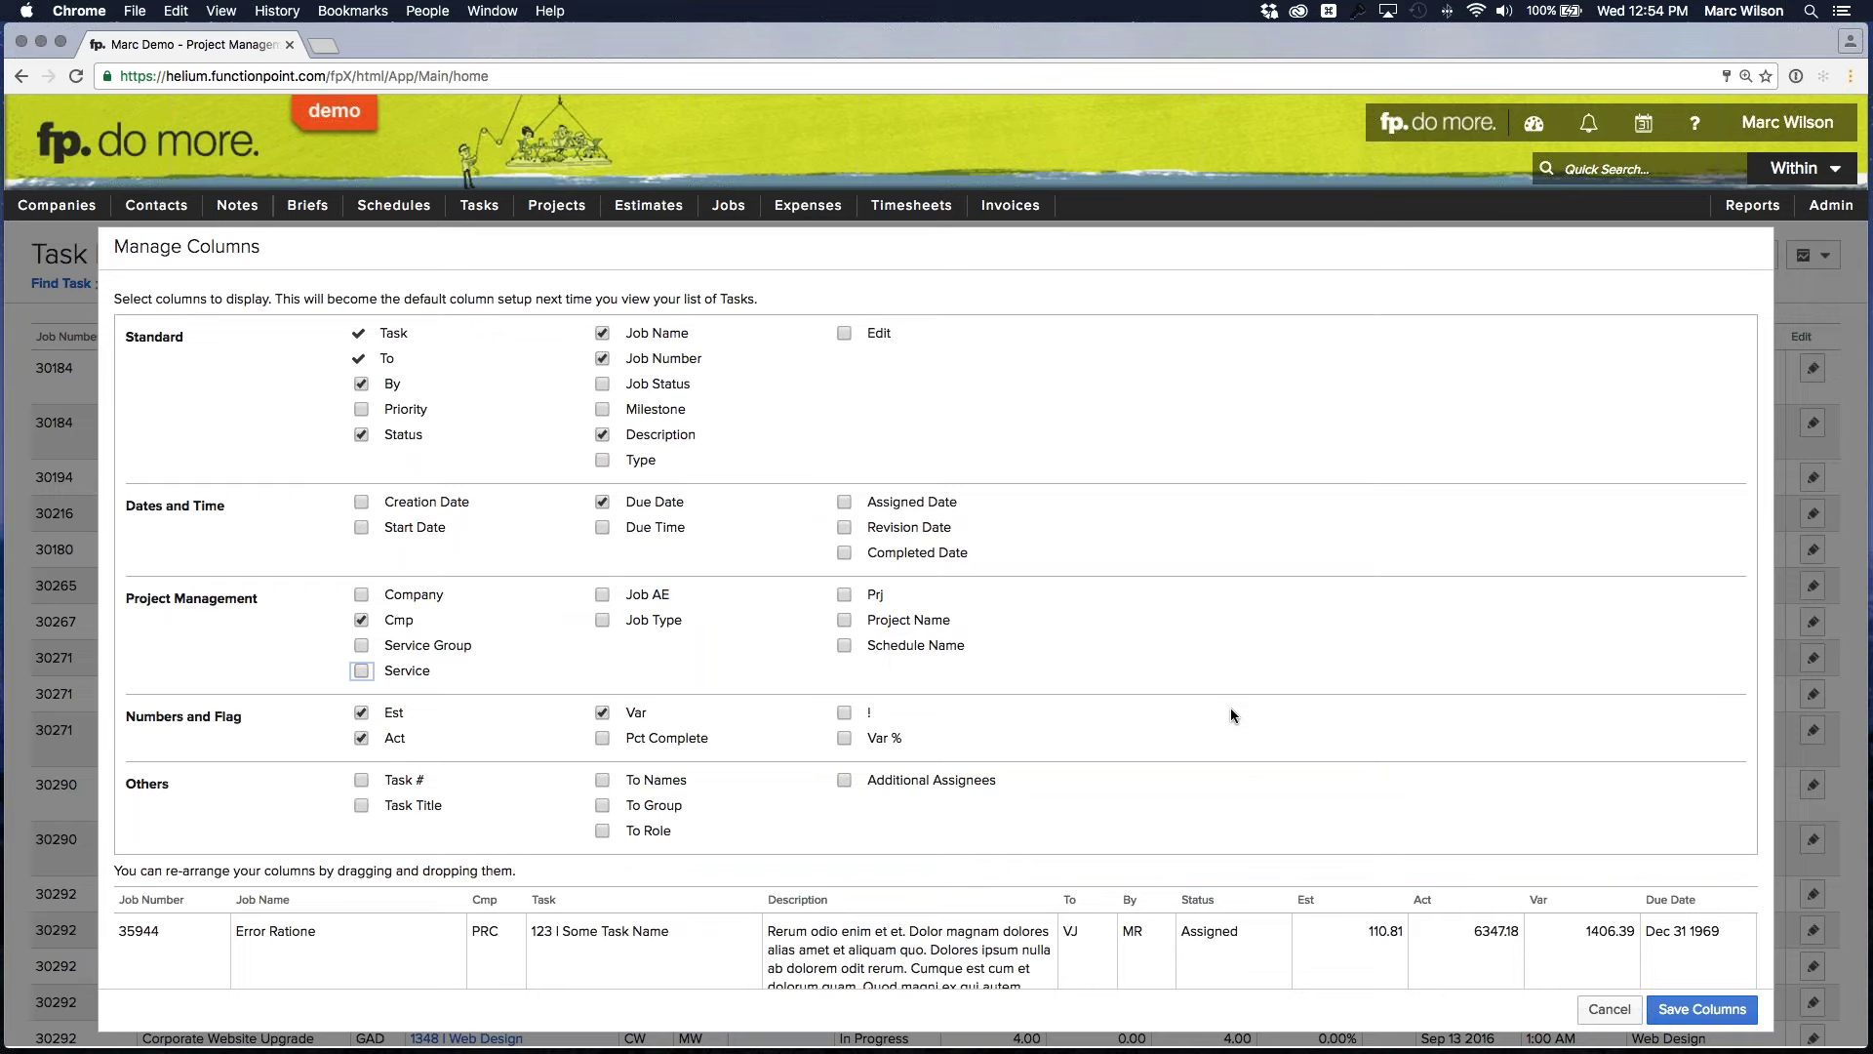
left_click_drag(1699, 901, 1303, 909)
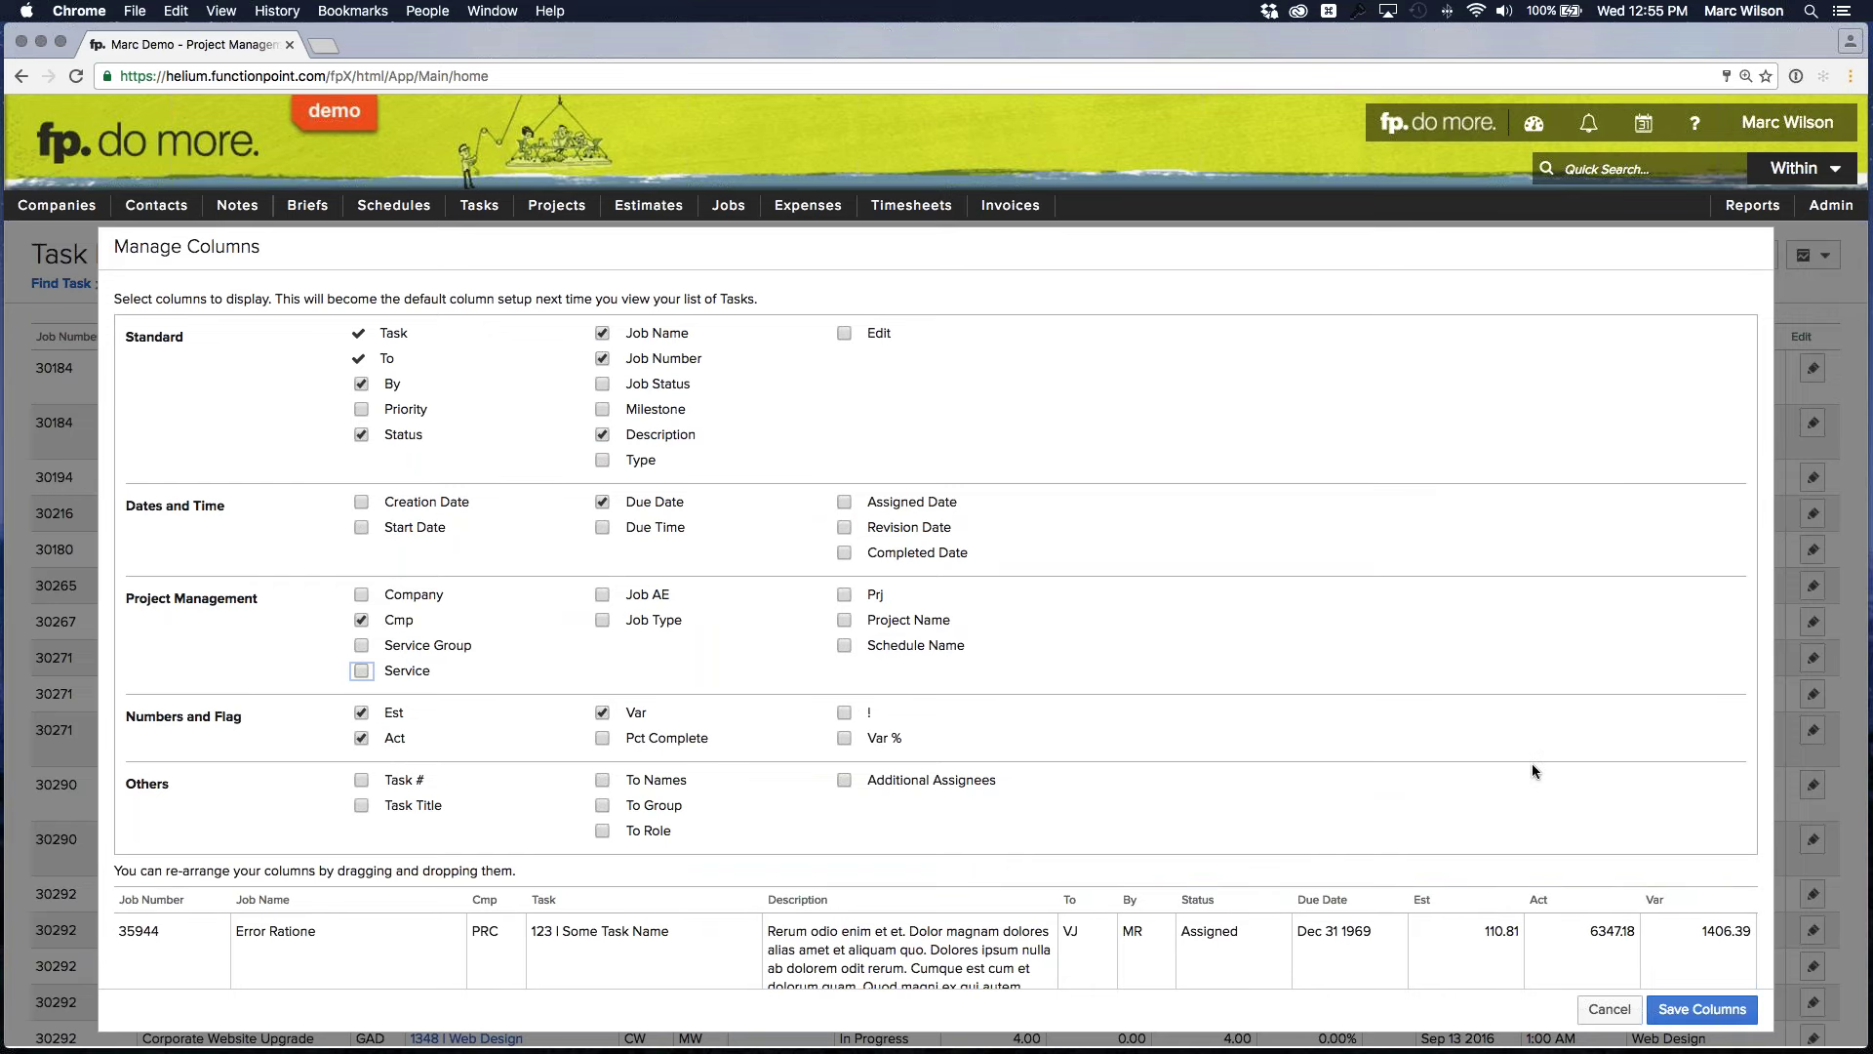
scroll(1551, 766, "down", 2)
scroll(1560, 765, "down", 2)
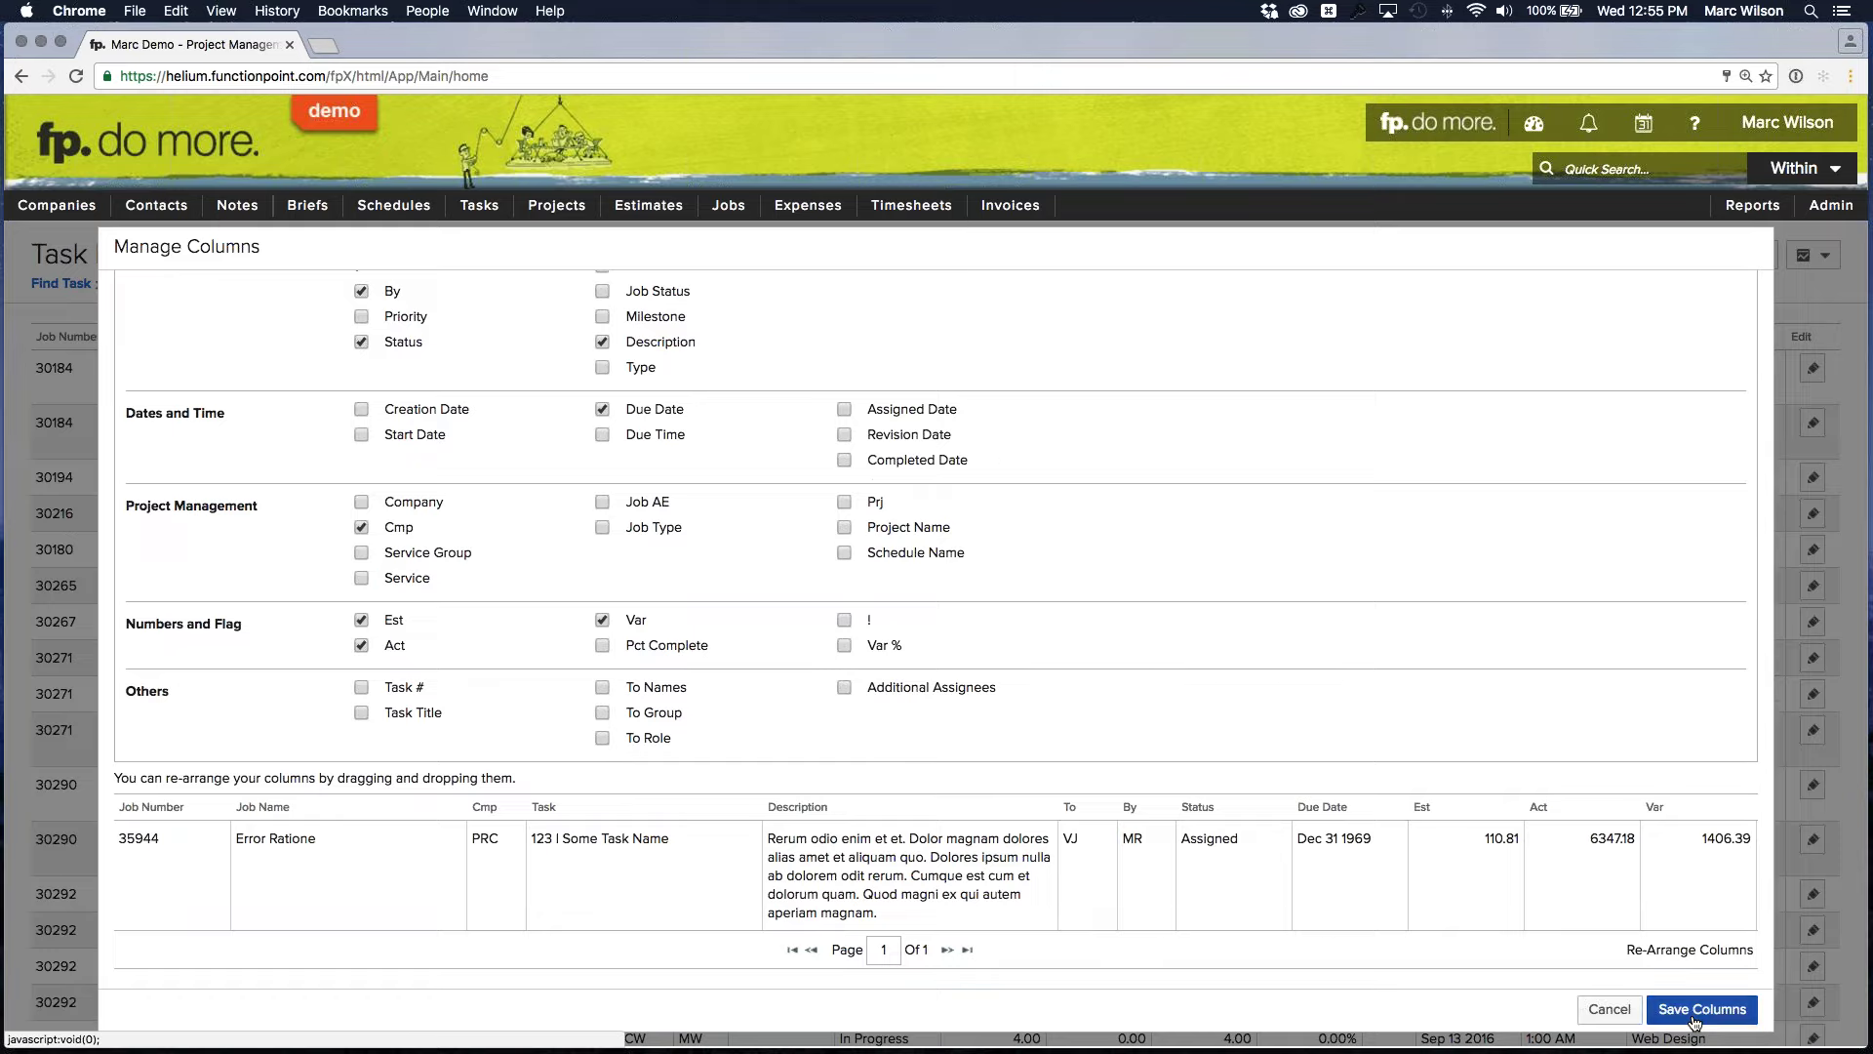
Save the current Task List column layout
left_click(1695, 1015)
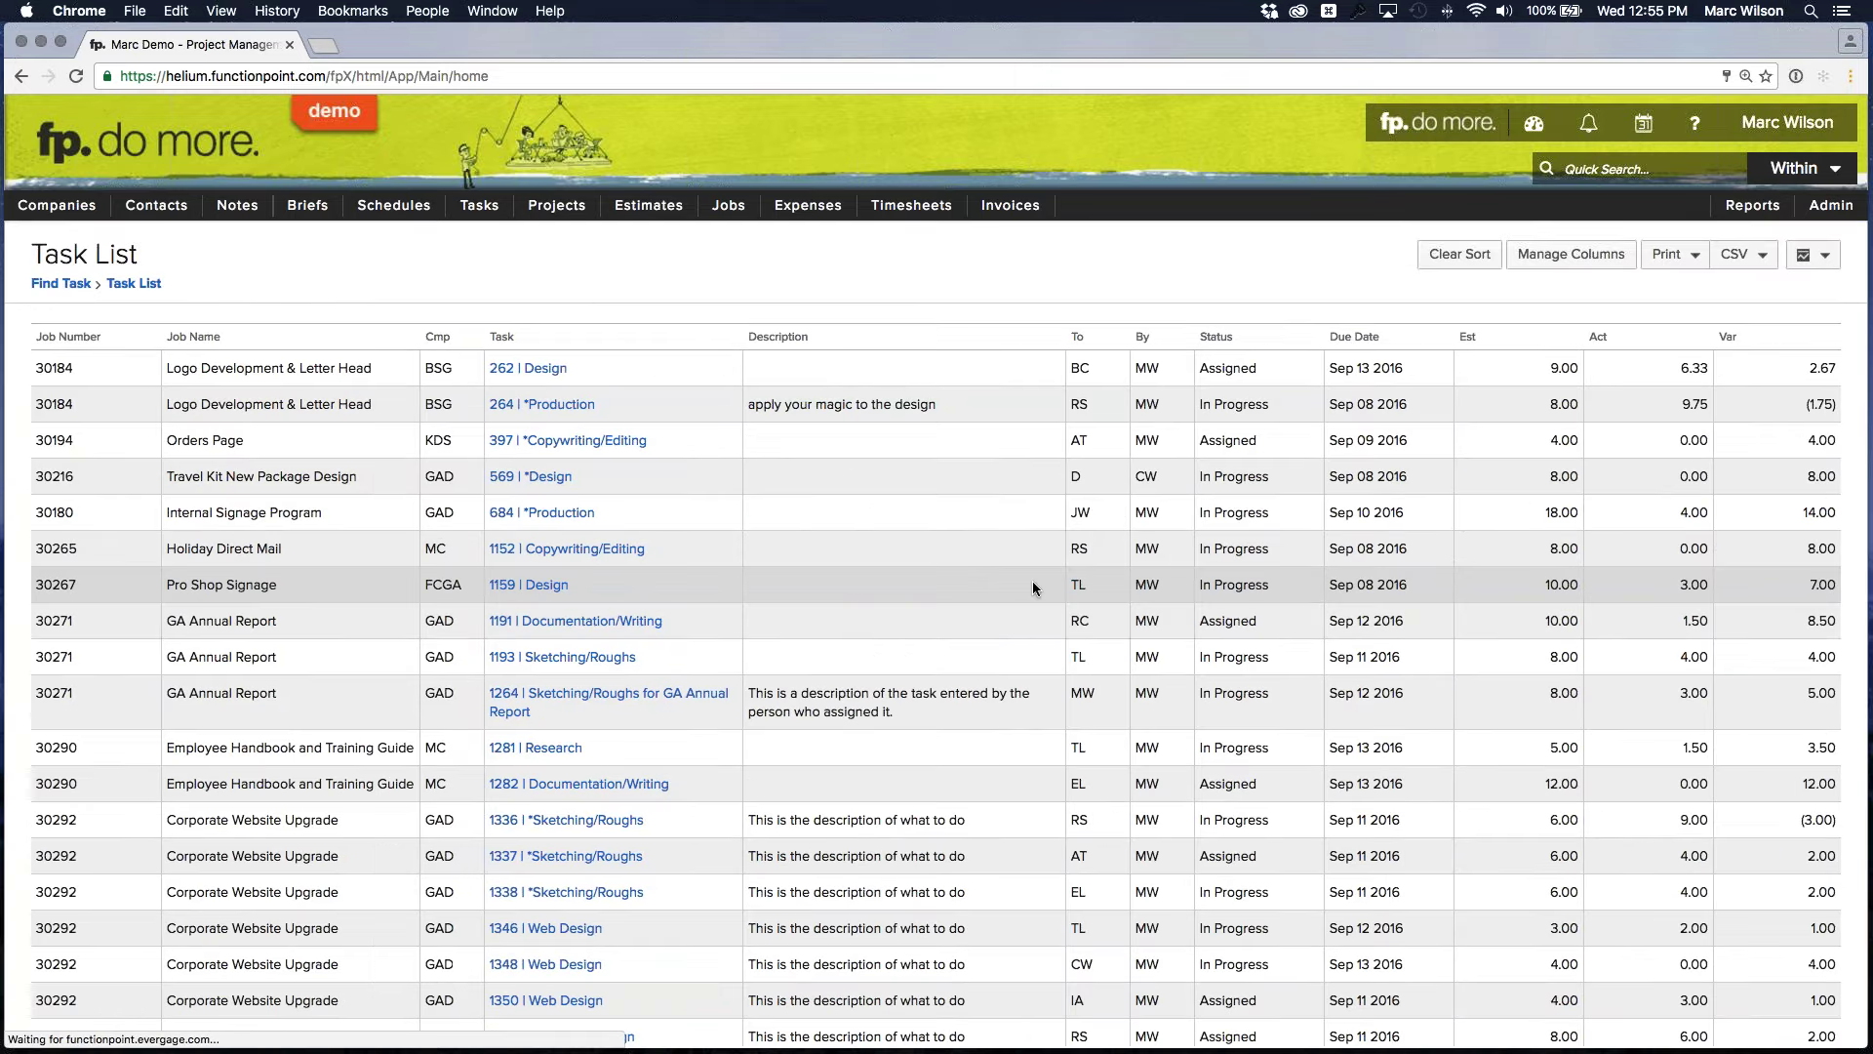
scroll(1030, 579, "down", 5)
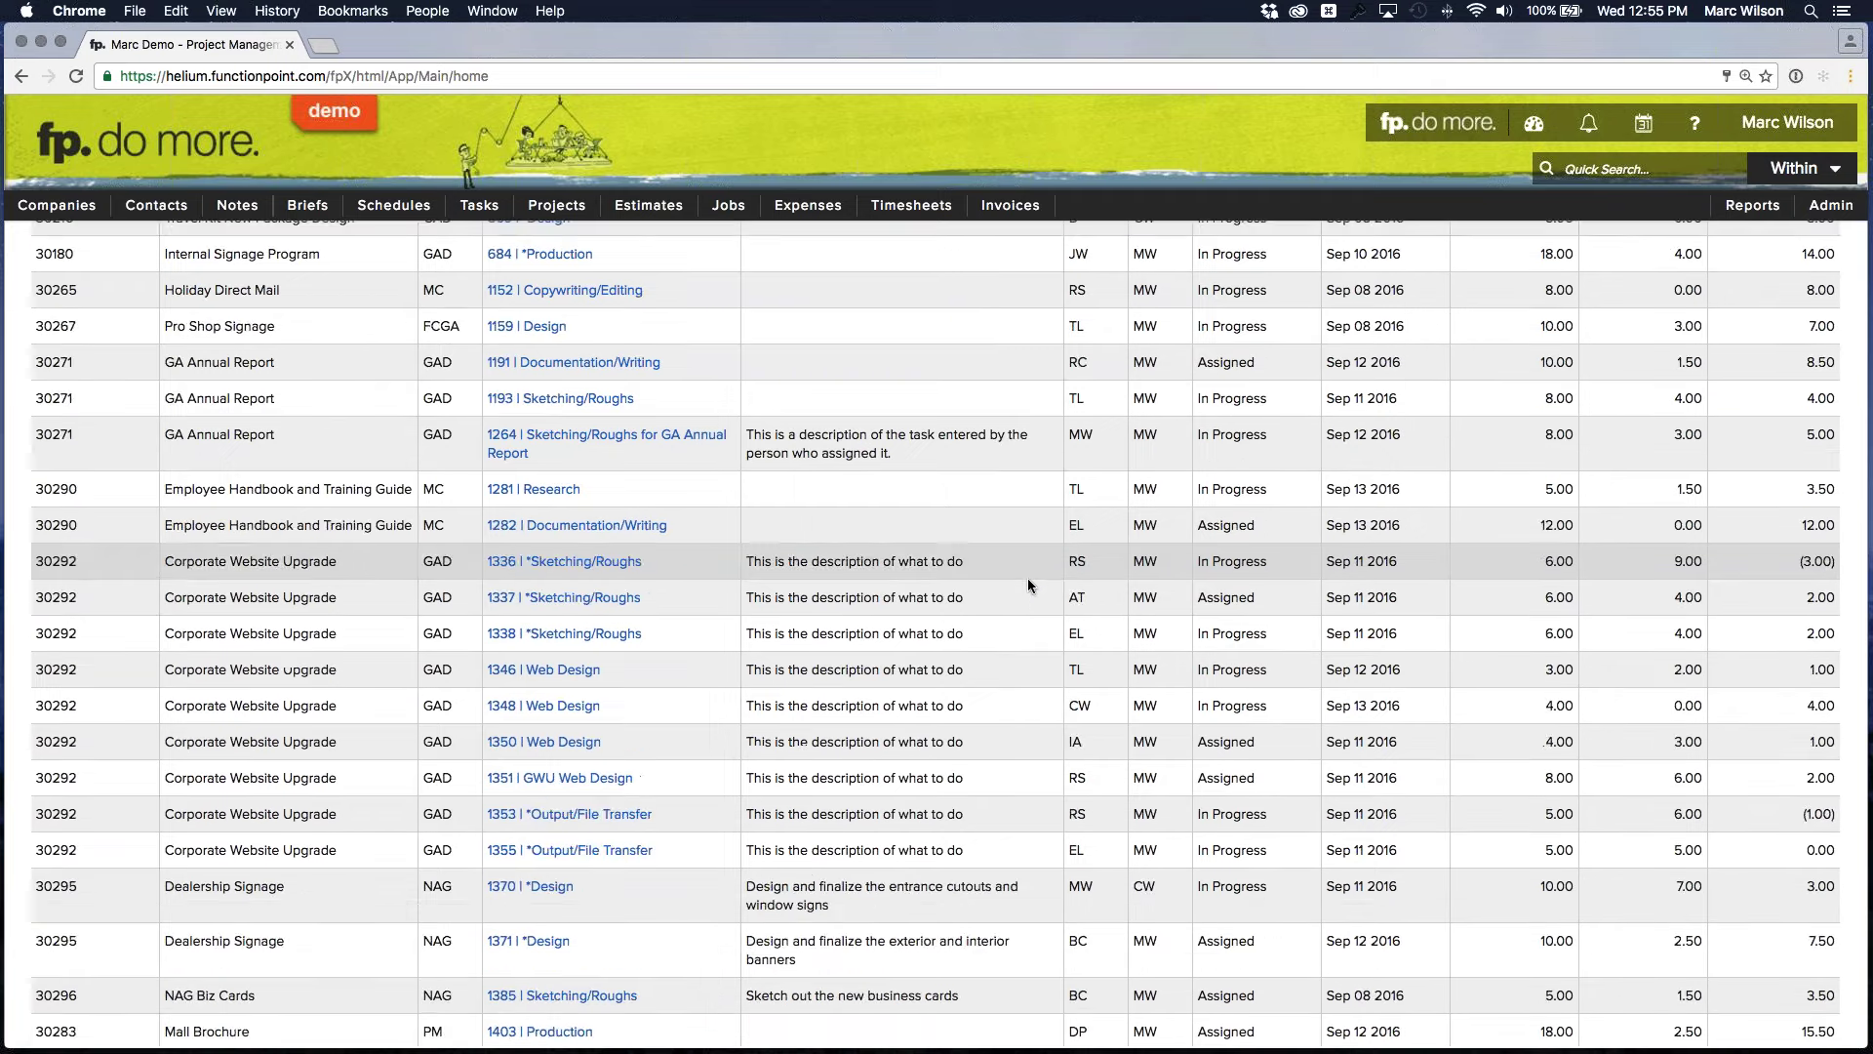
scroll(1028, 578, "down", 6)
scroll(1036, 589, "up", 10)
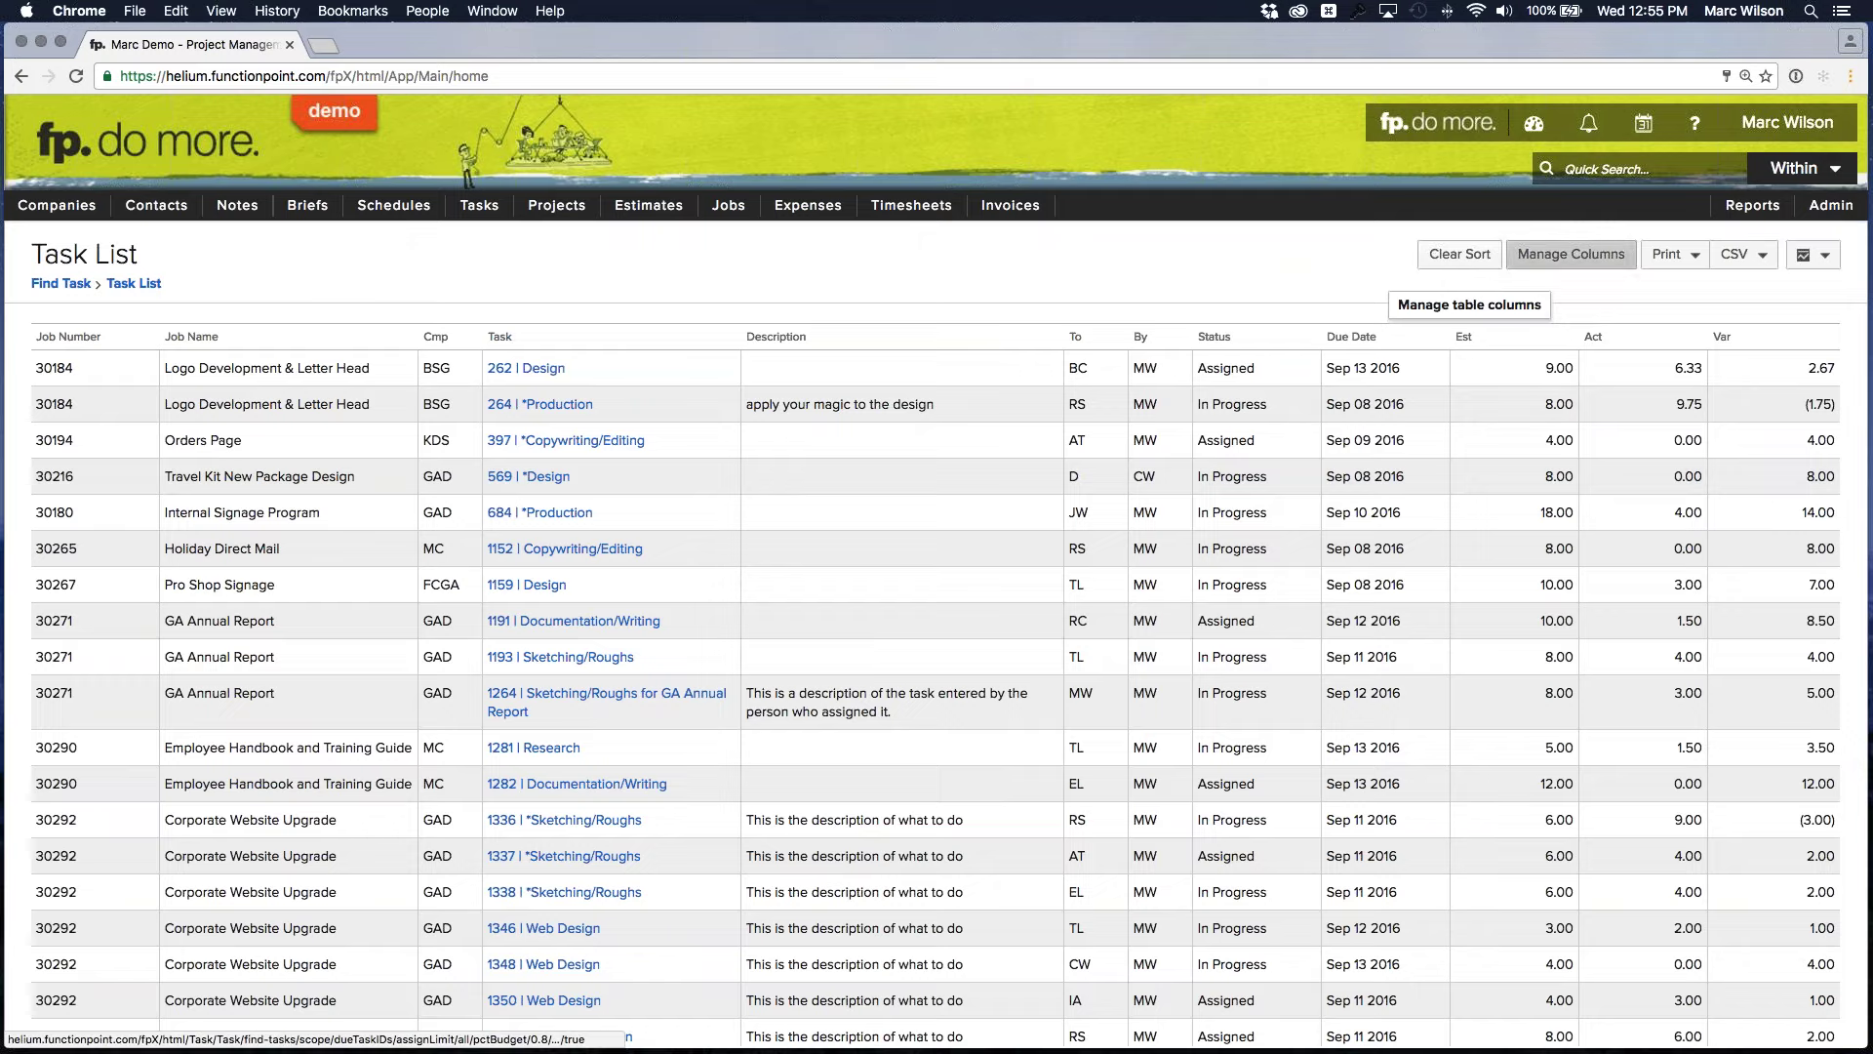
Add the To Names column right after To and save the updated column layout
left_click(1562, 256)
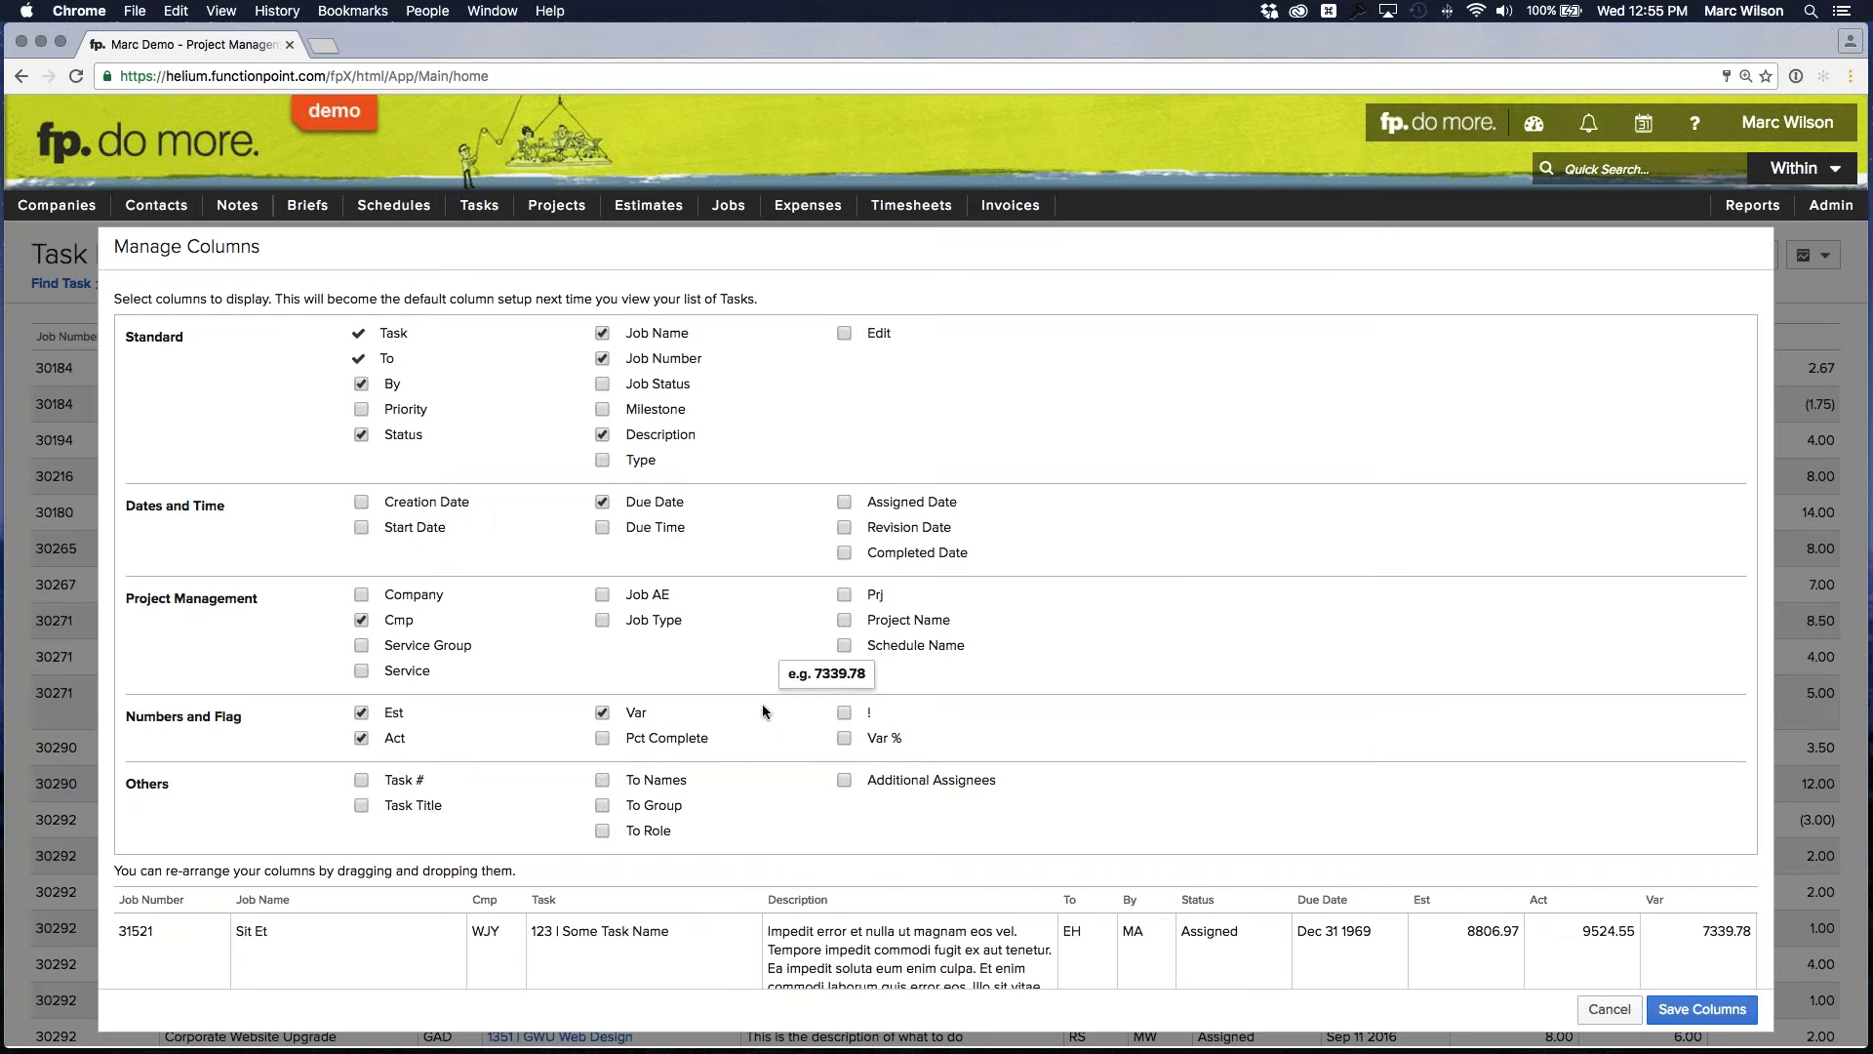
left_click(602, 780)
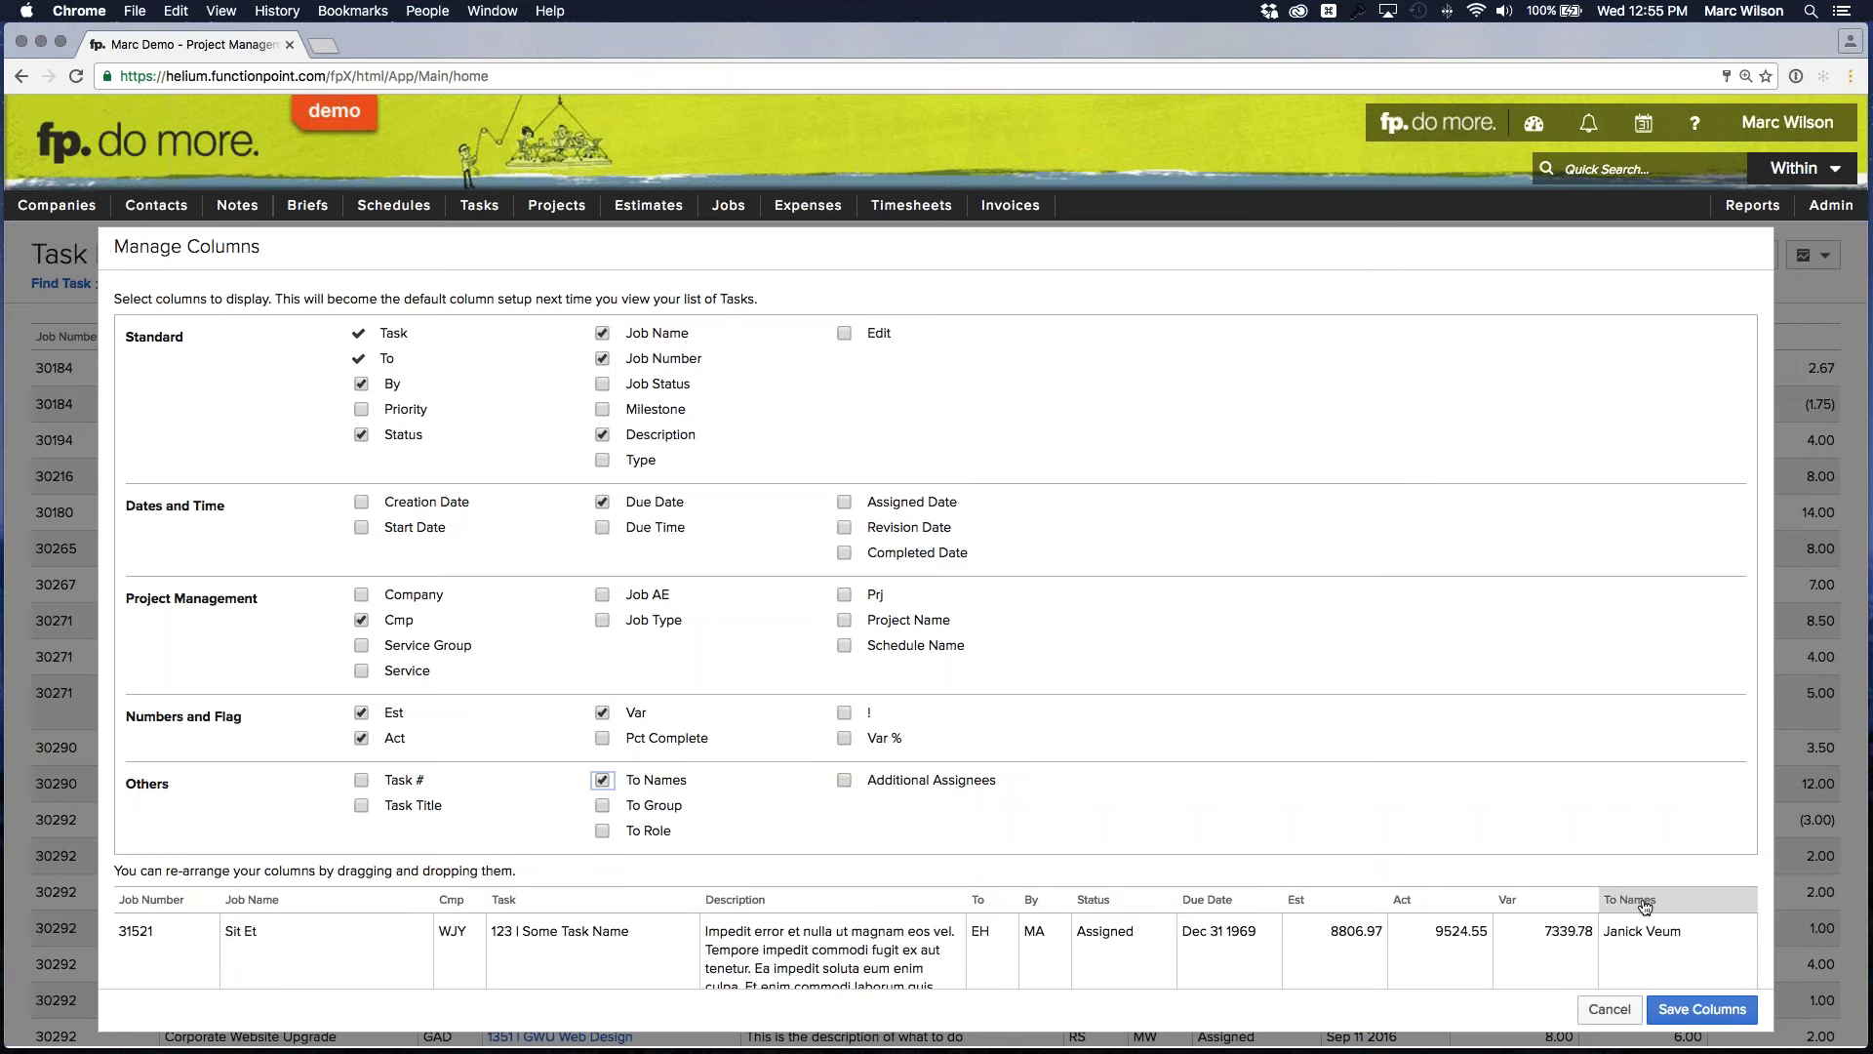
left_click_drag(1647, 906, 966, 898)
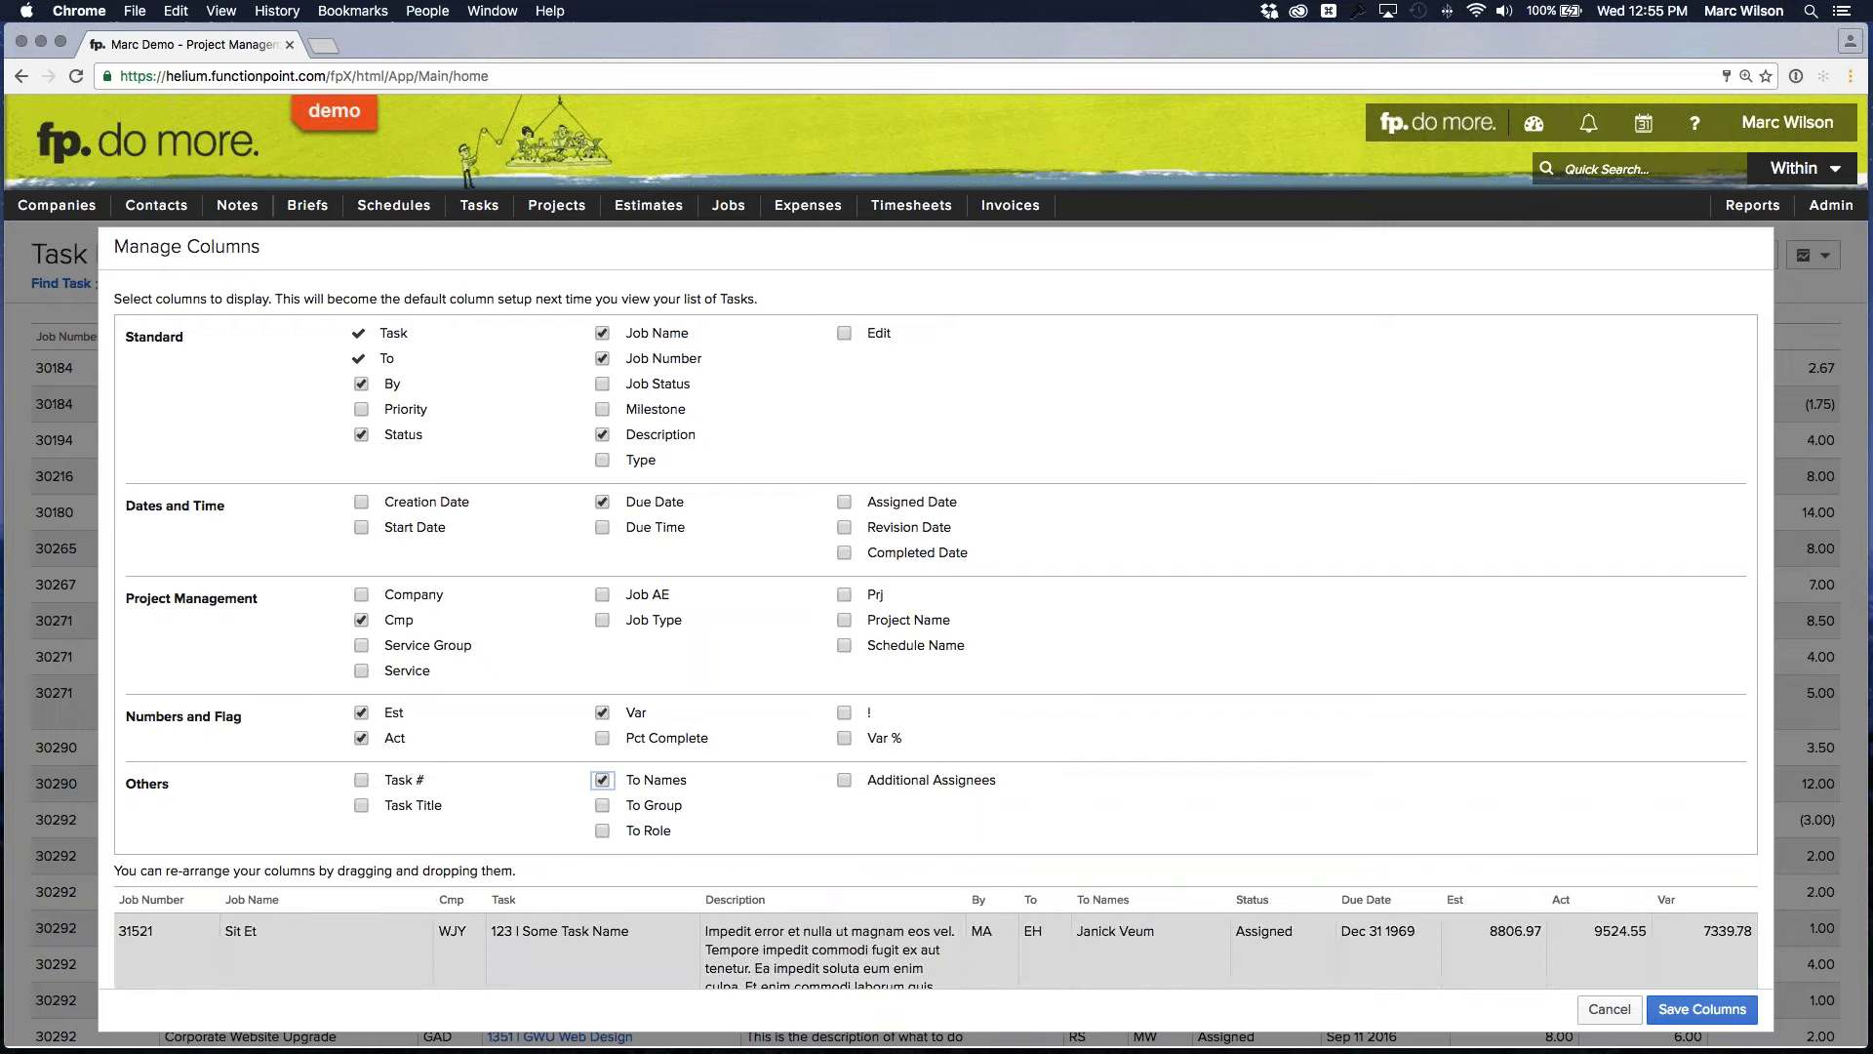
left_click(1703, 1011)
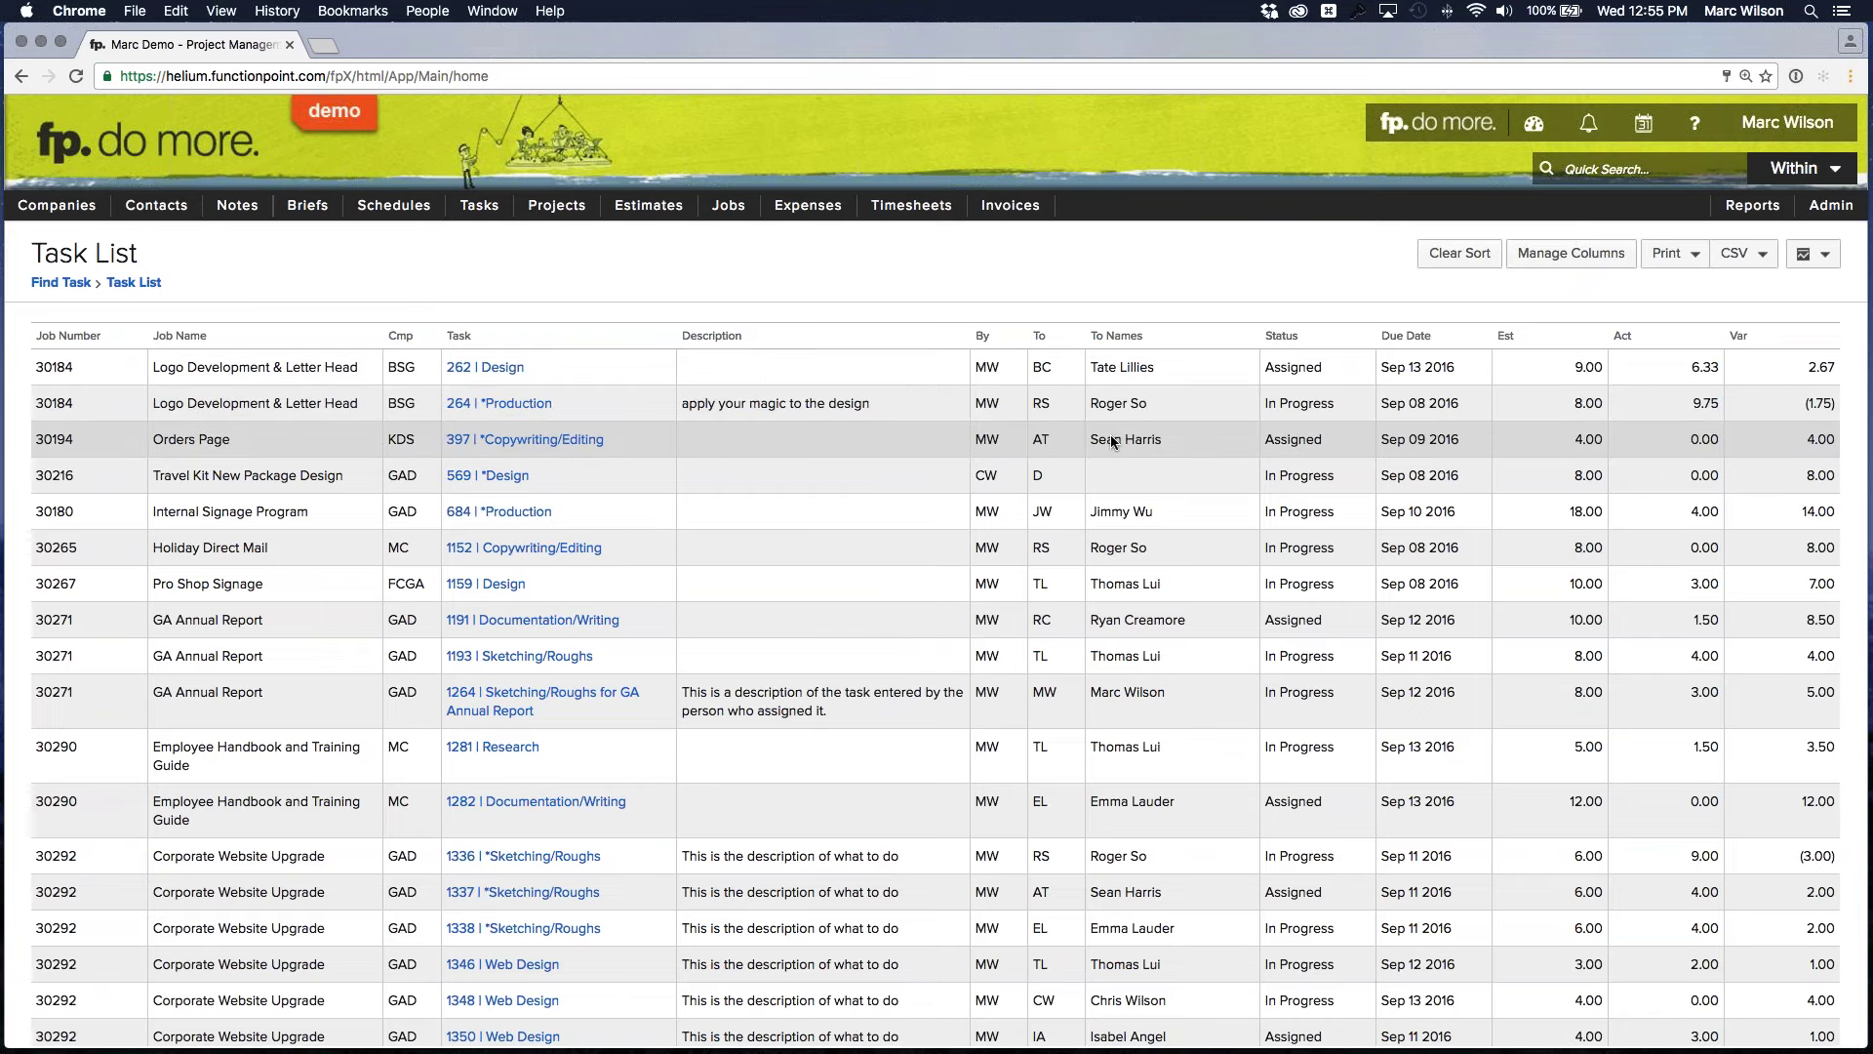
scroll(1113, 442, "down", 2)
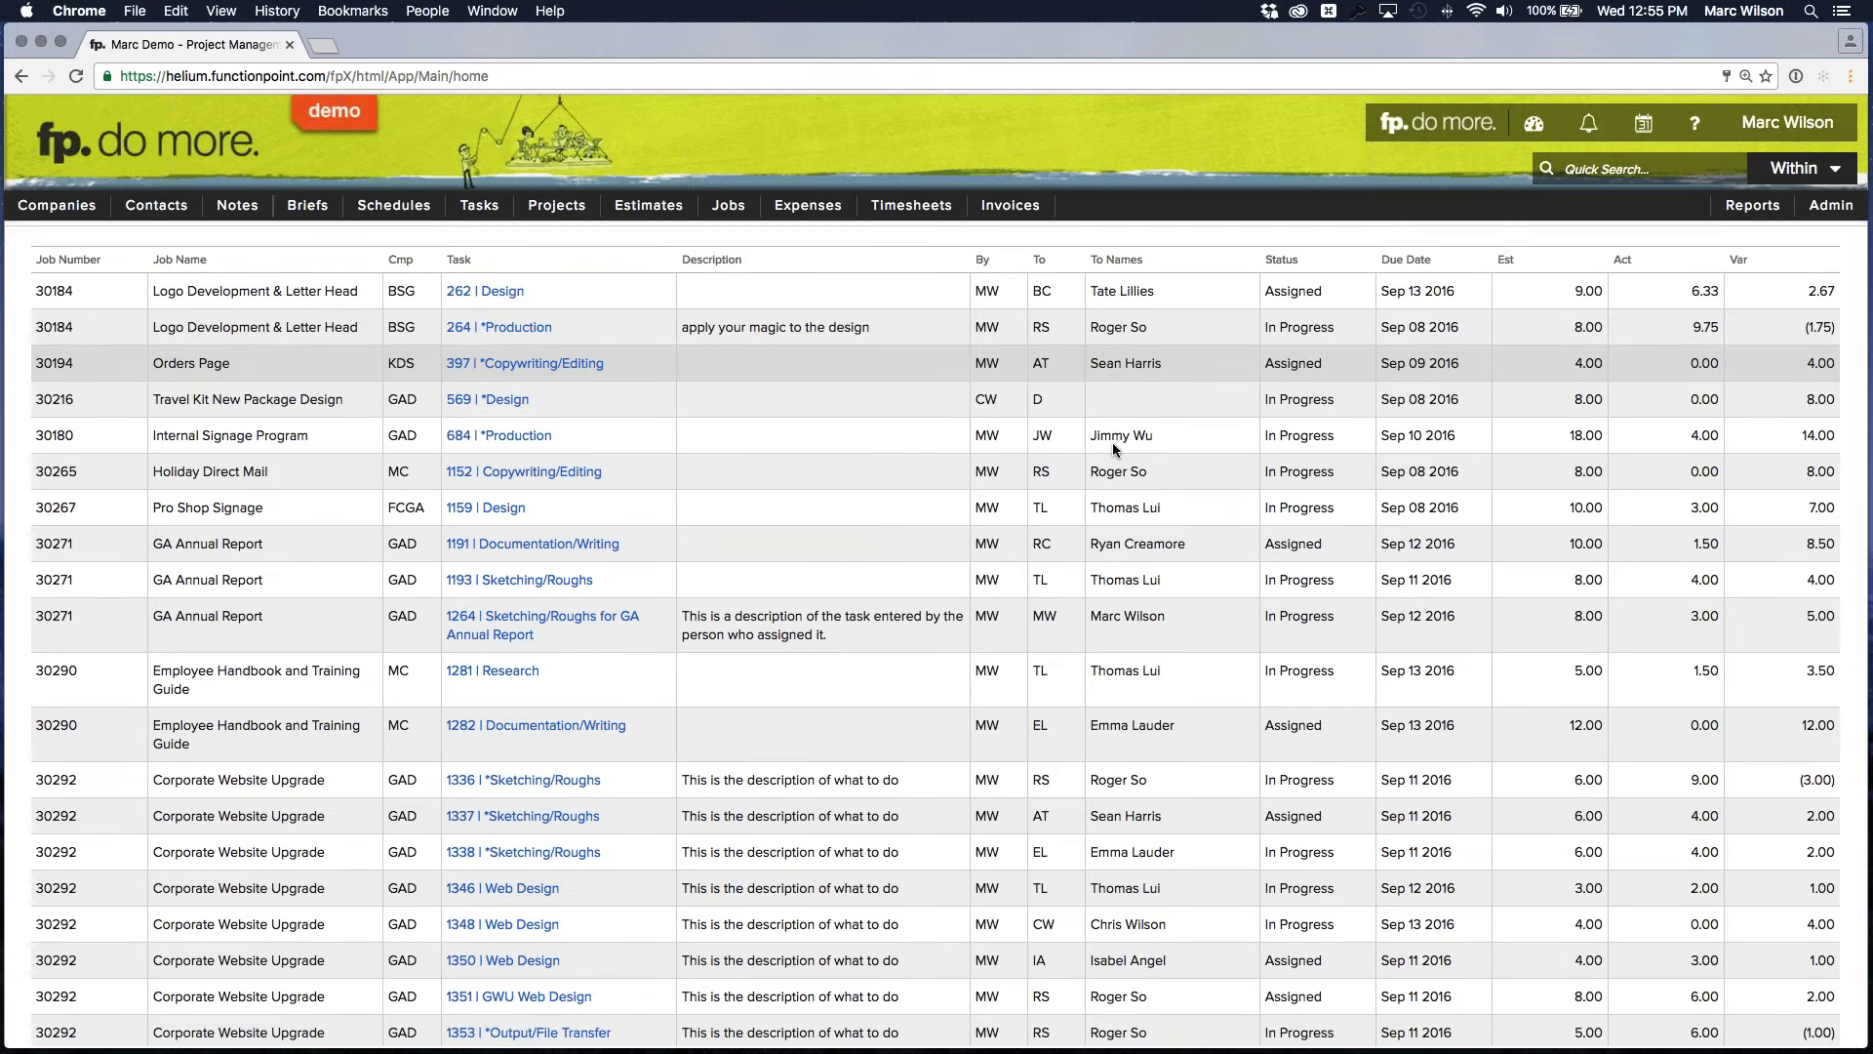
scroll(1112, 442, "down", 5)
scroll(1112, 442, "up", 7)
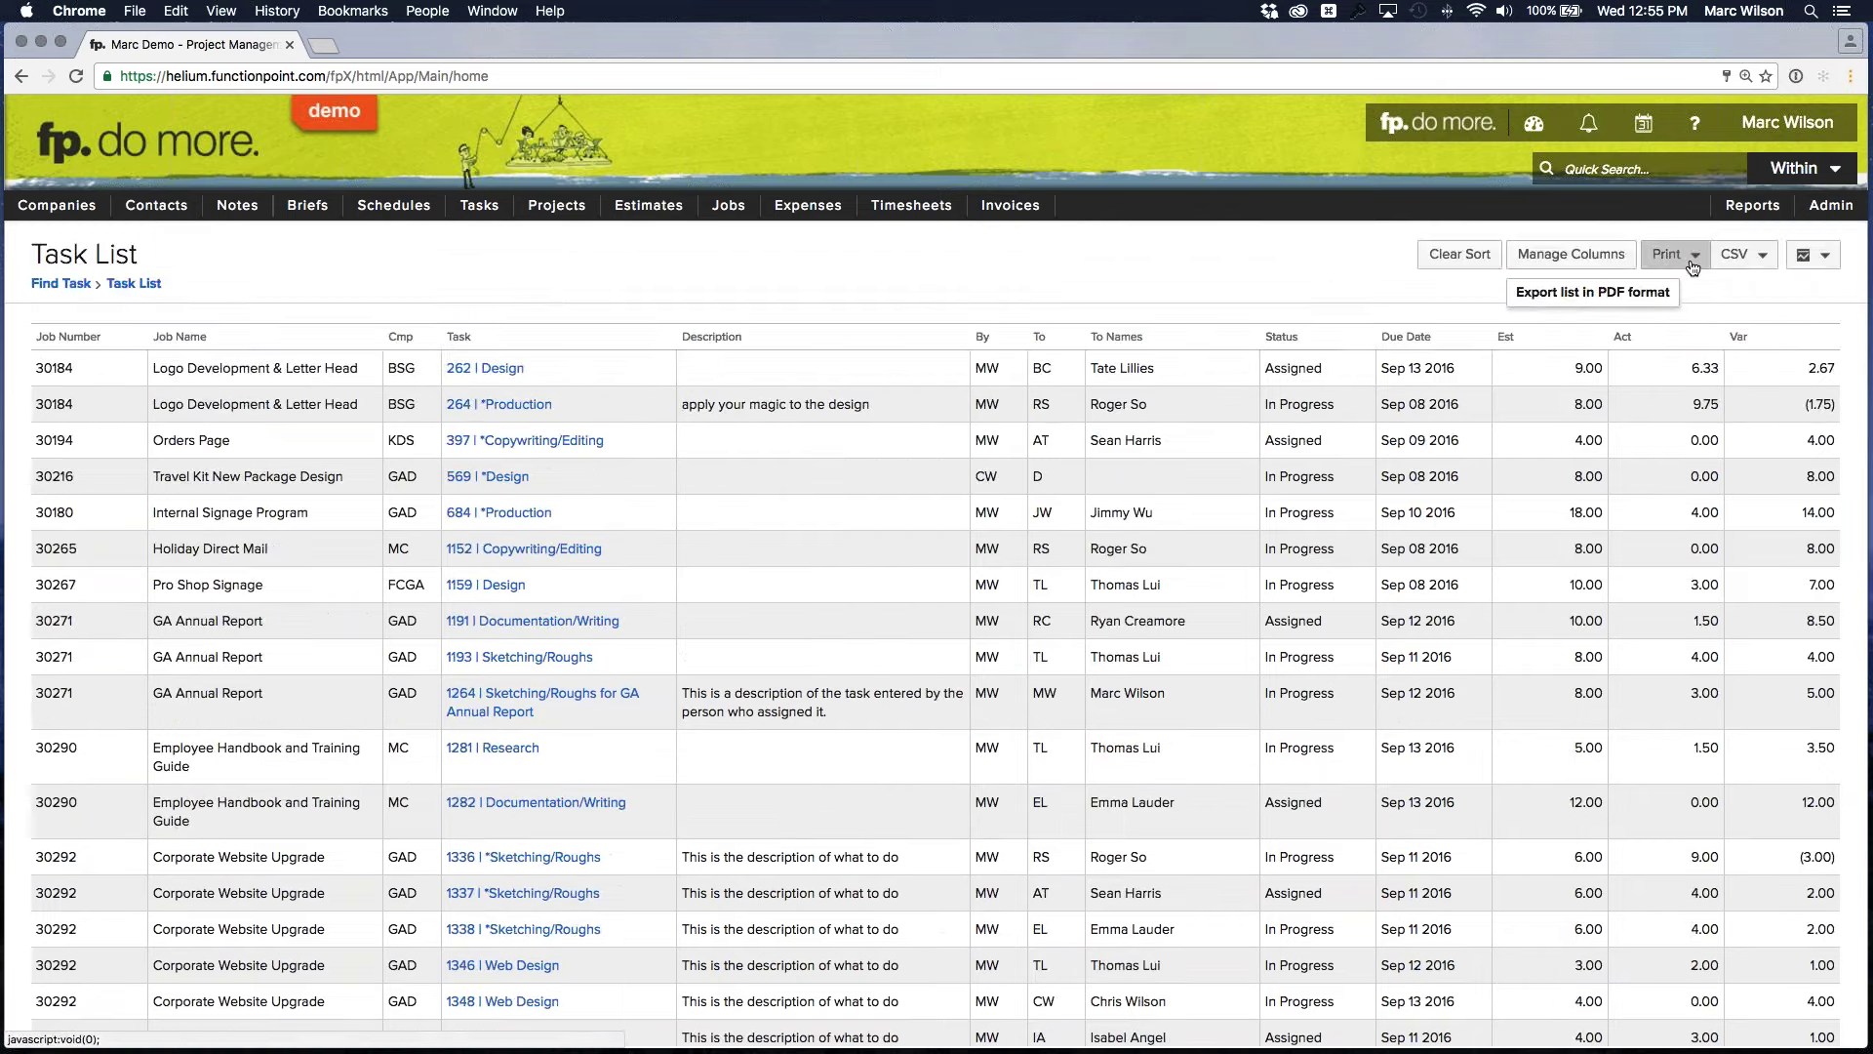
left_click(1697, 322)
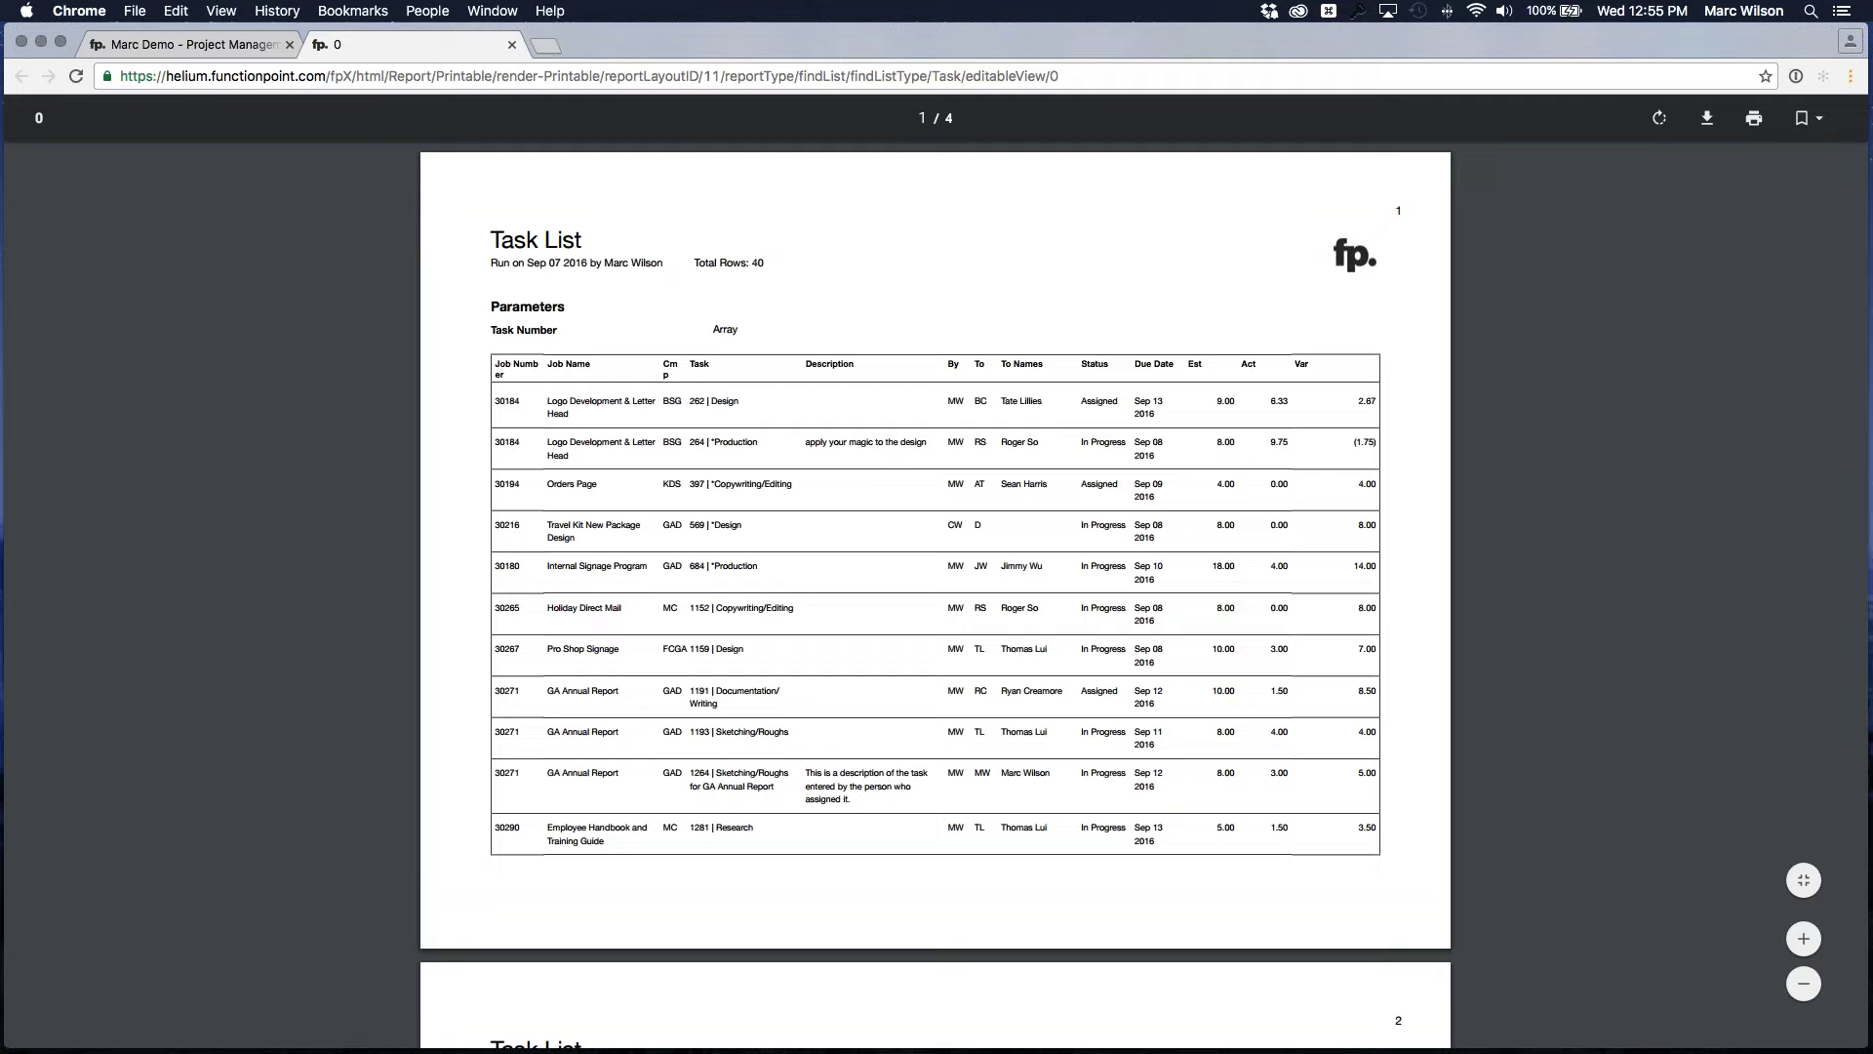
left_click(1791, 932)
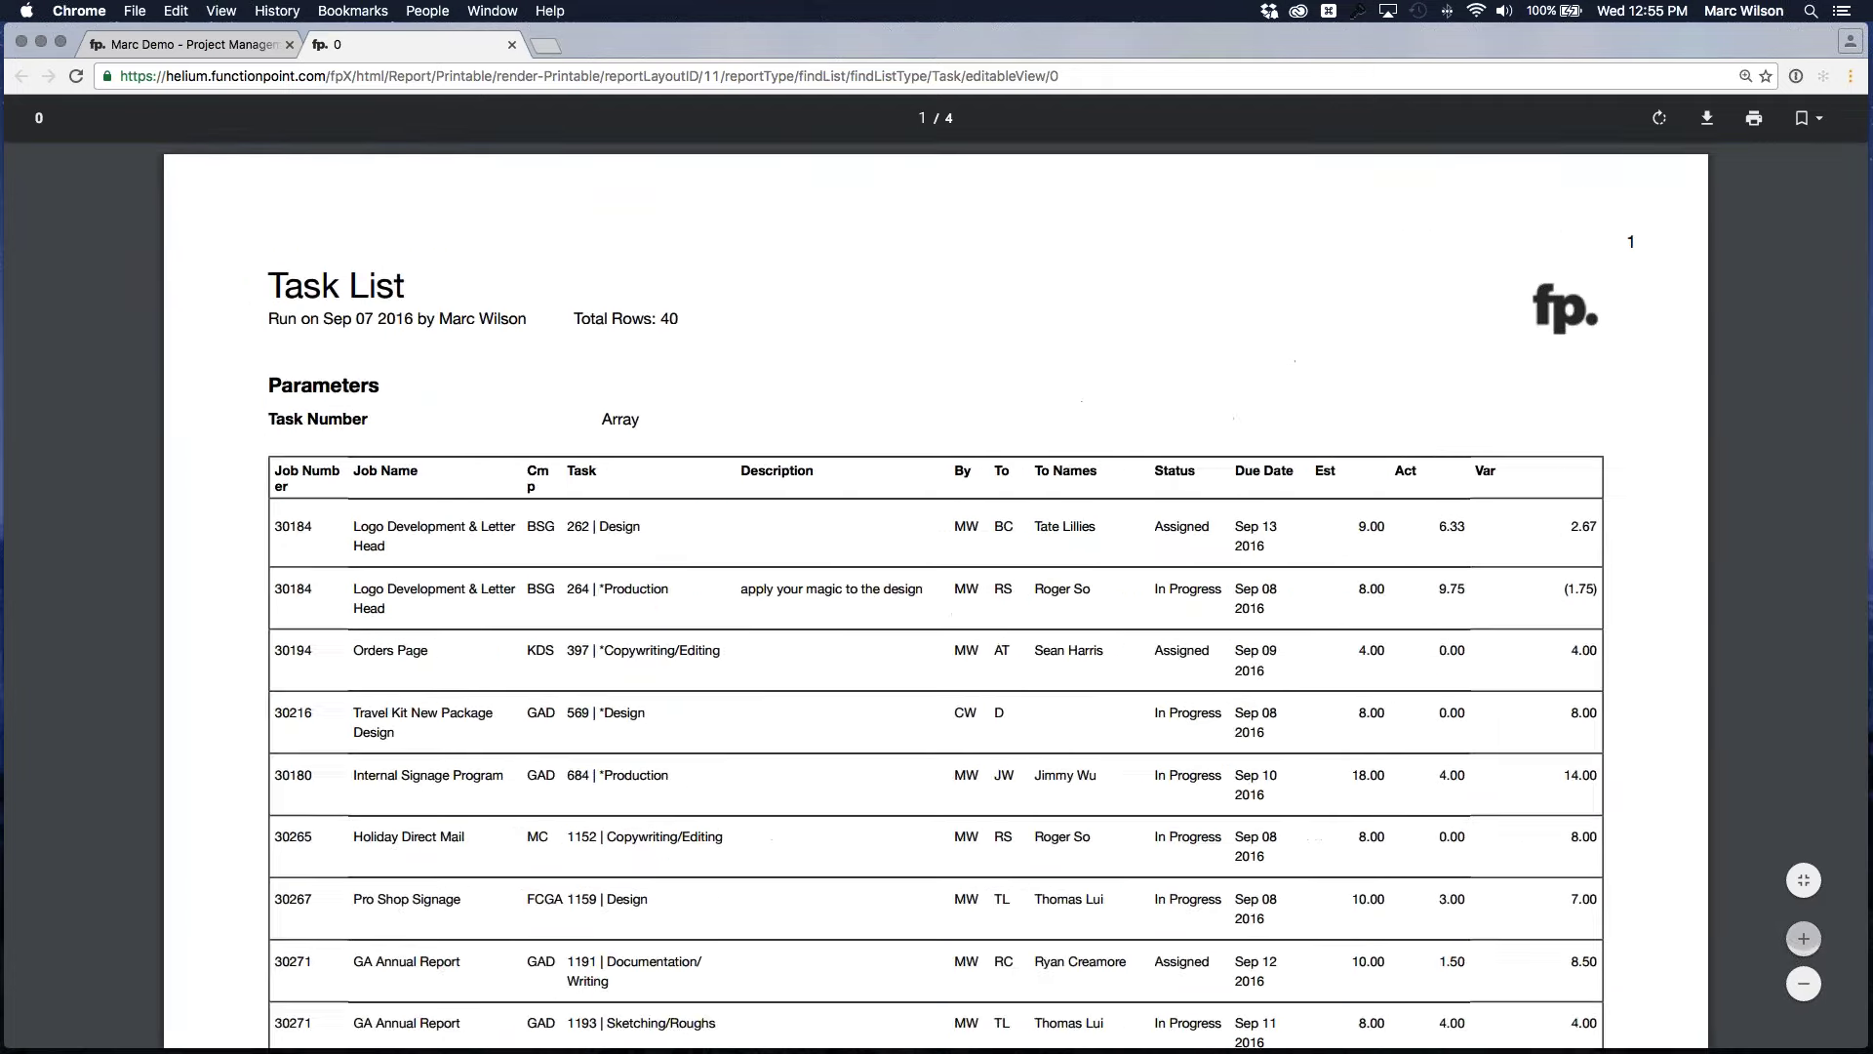
left_click(1804, 939)
scroll(1647, 488, "down", 2)
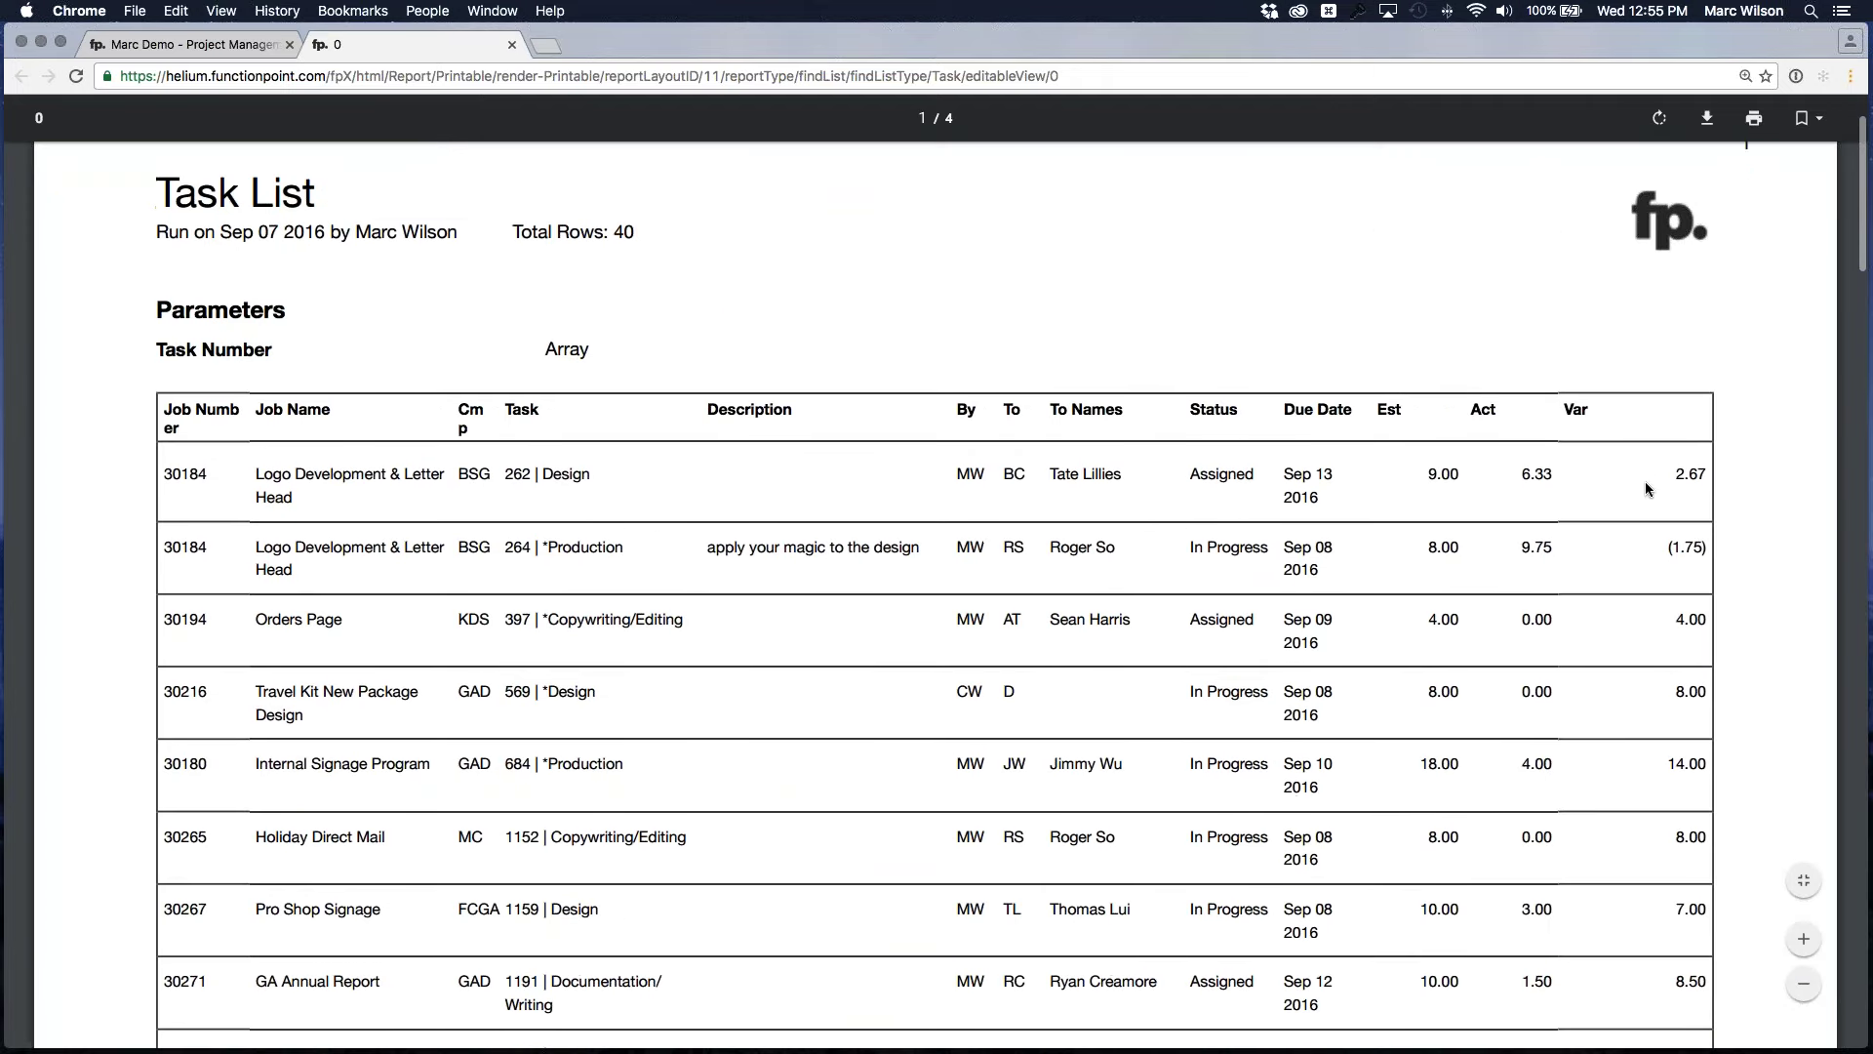
scroll(1647, 488, "down", 1)
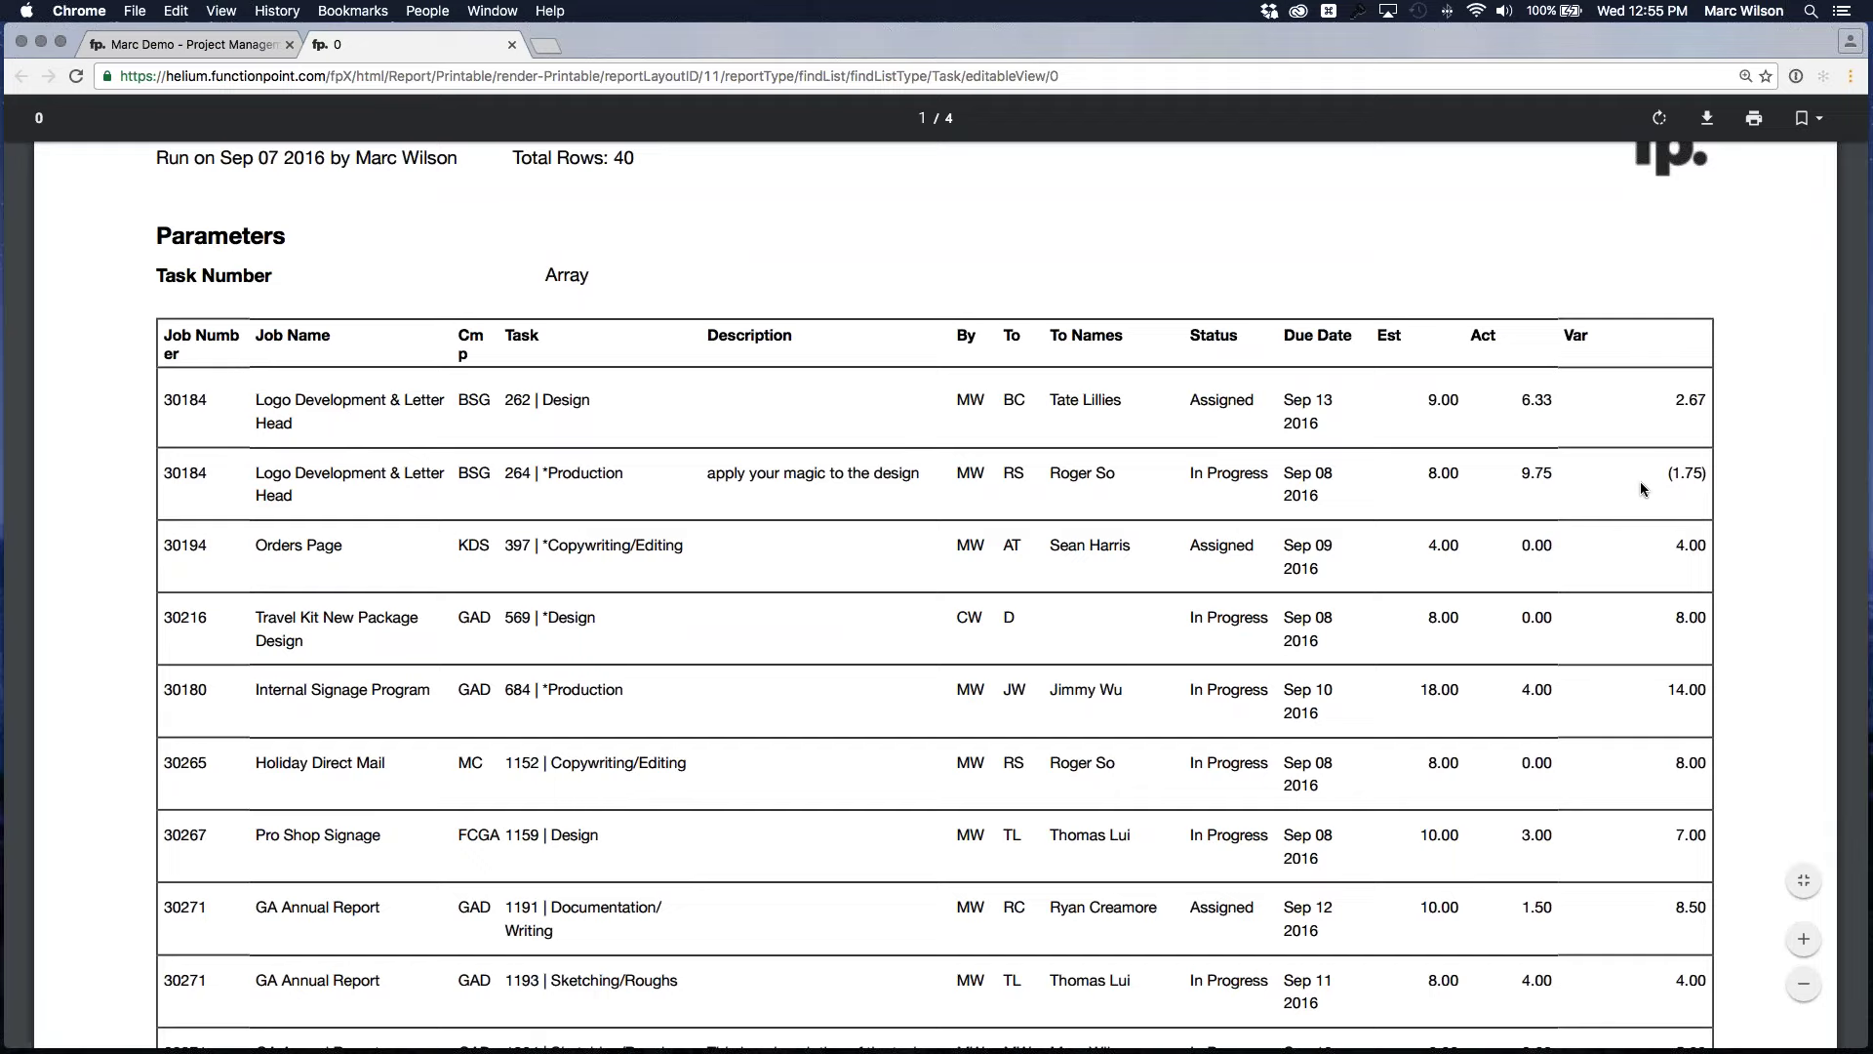
scroll(612, 289, "down", 5)
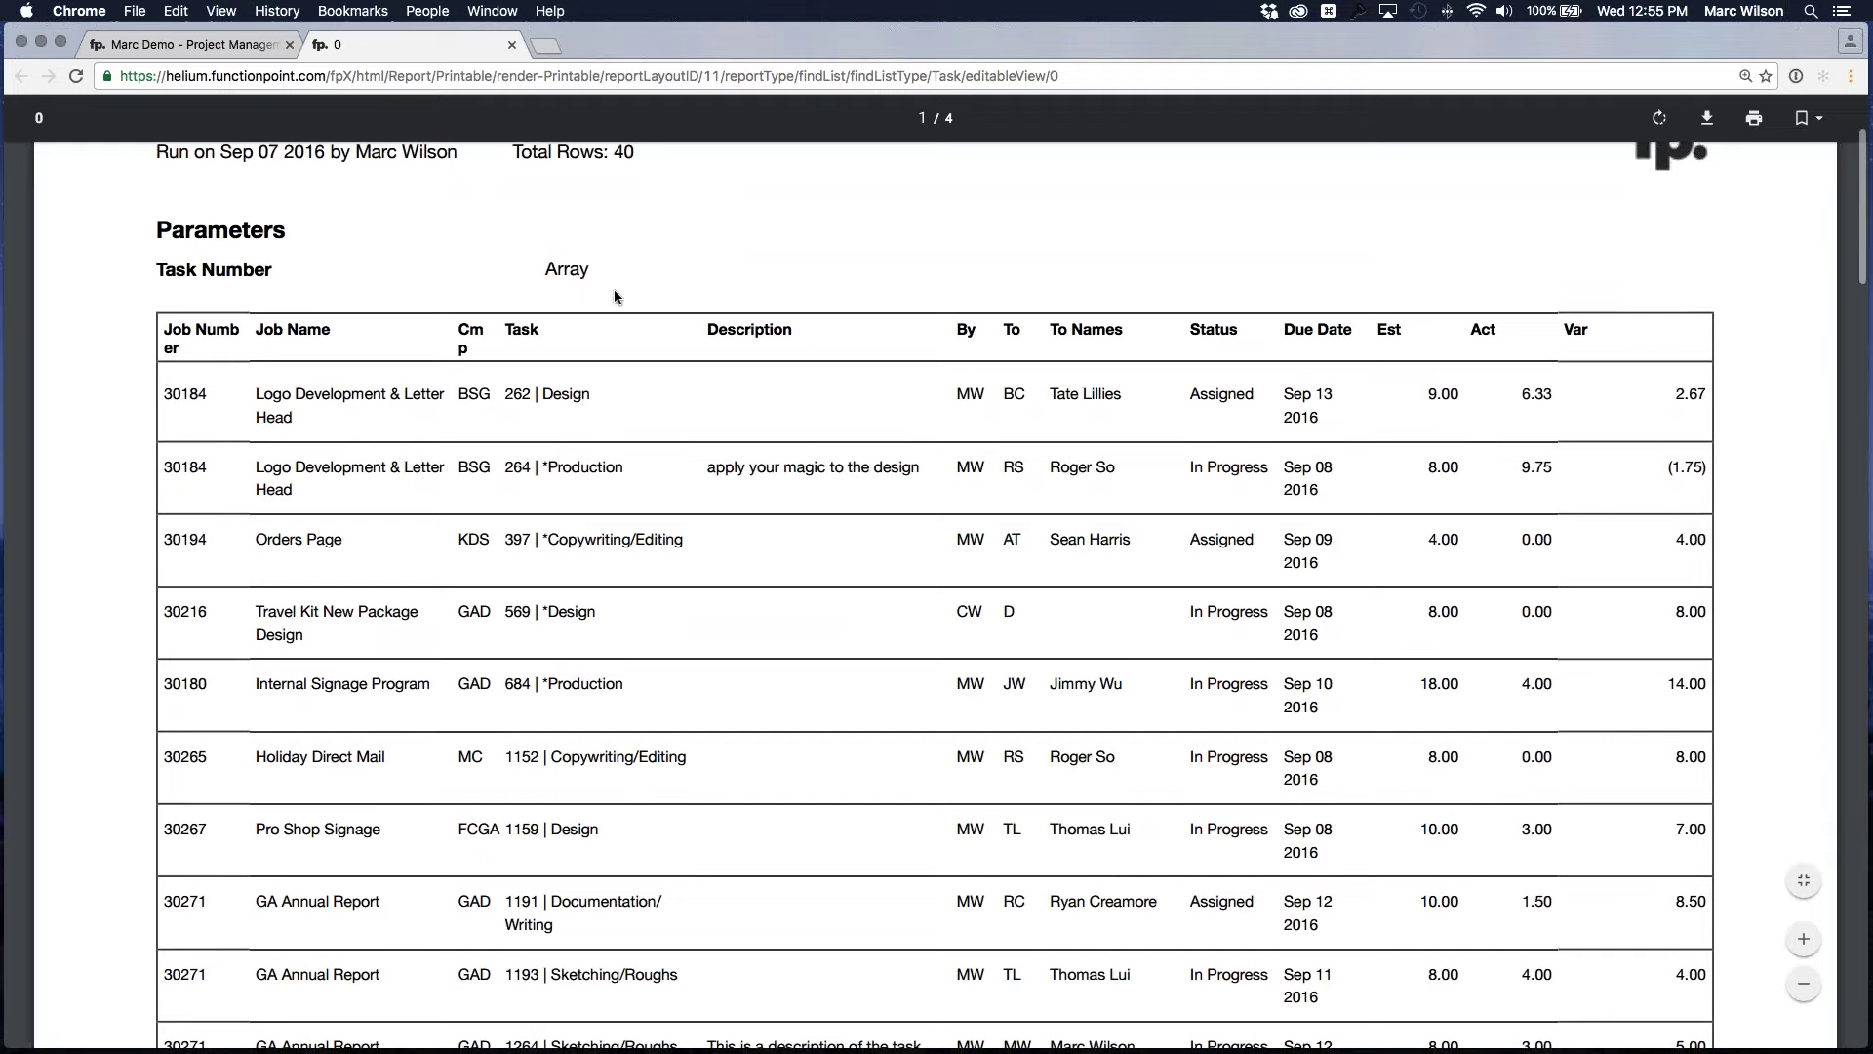
left_click(512, 45)
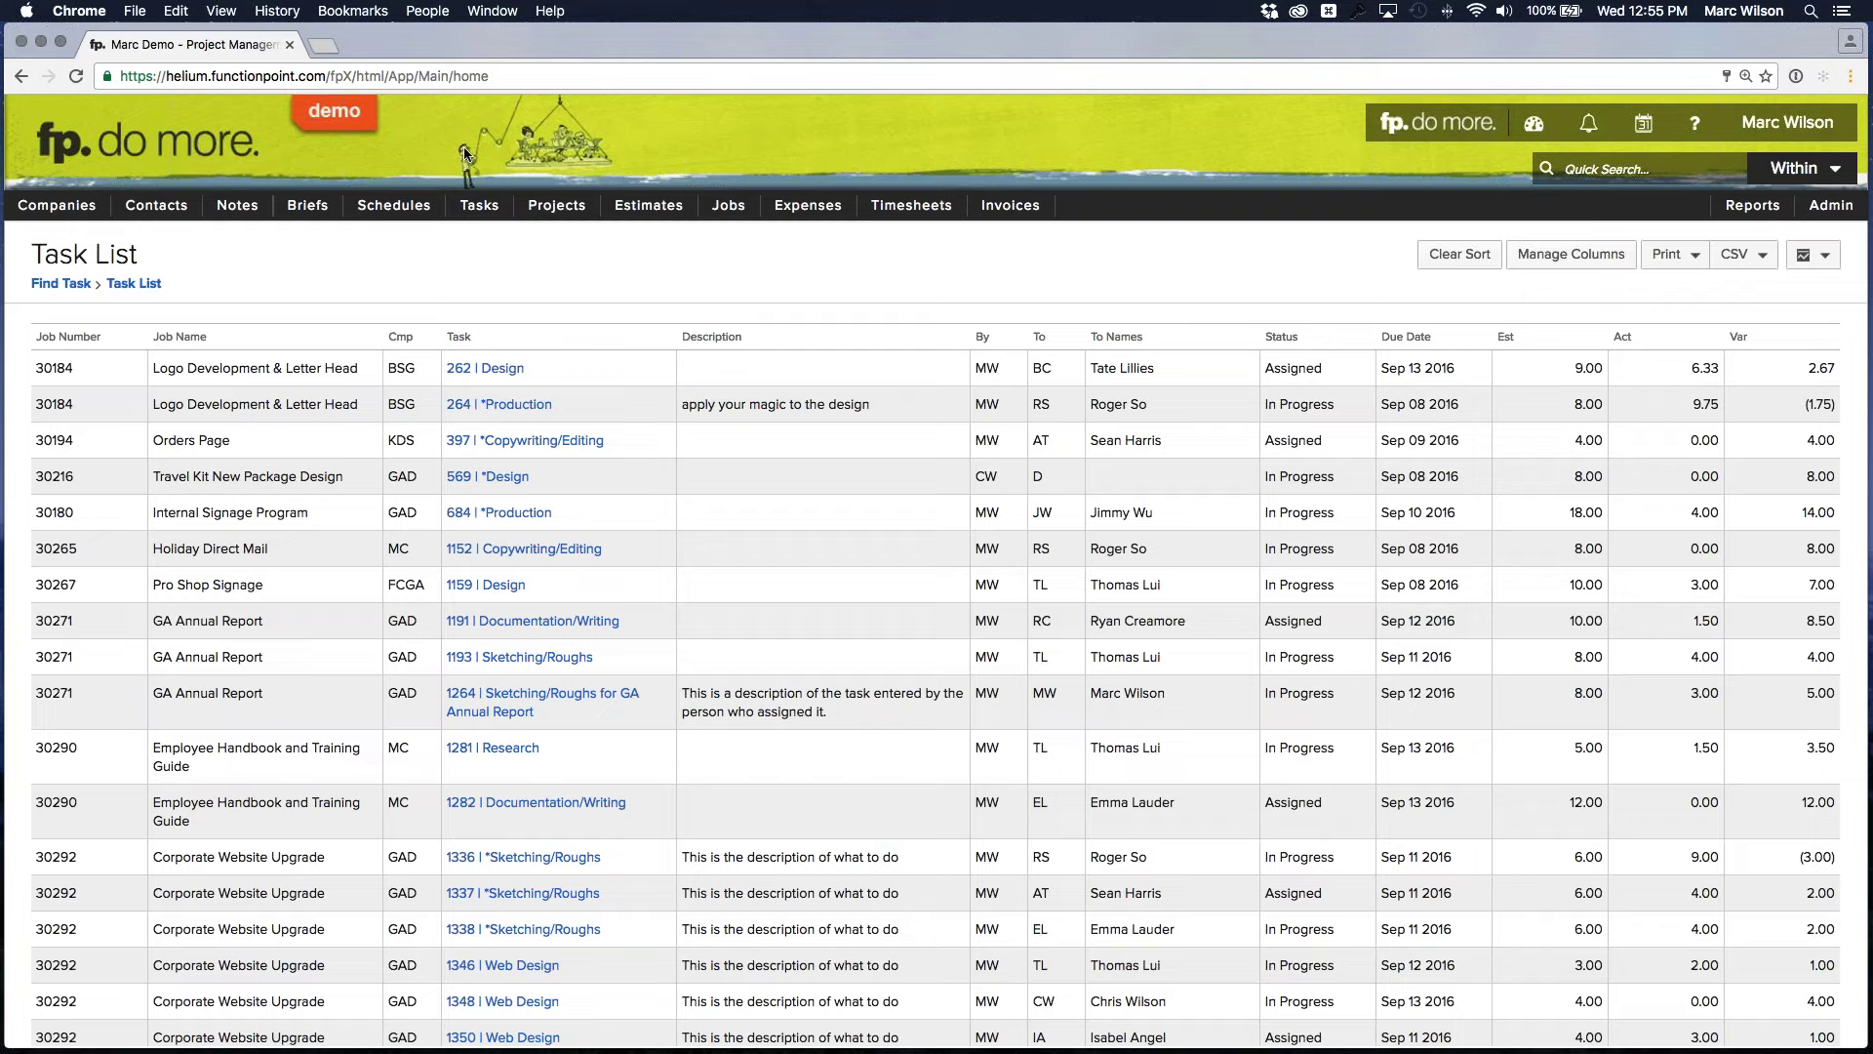
Open the Resource Allocation chart via Tasks > Resources Link
mouse_move(479, 206)
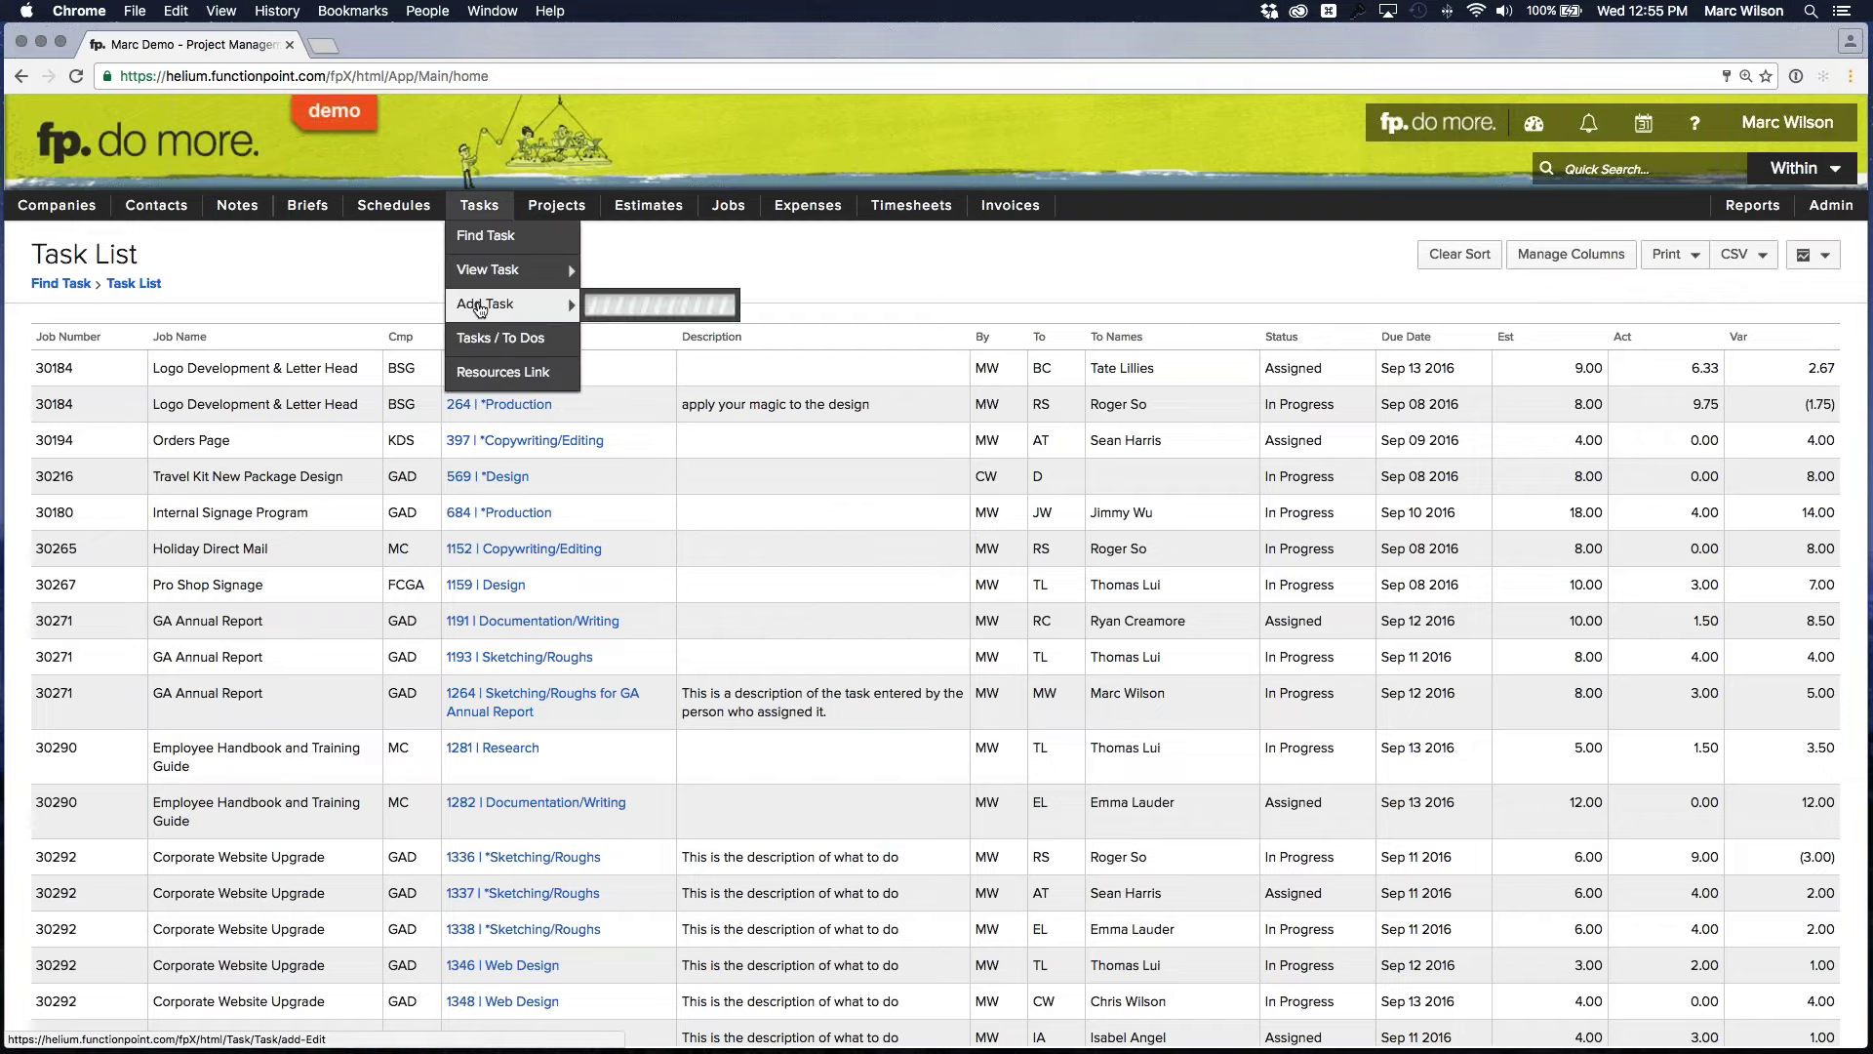
left_click(498, 371)
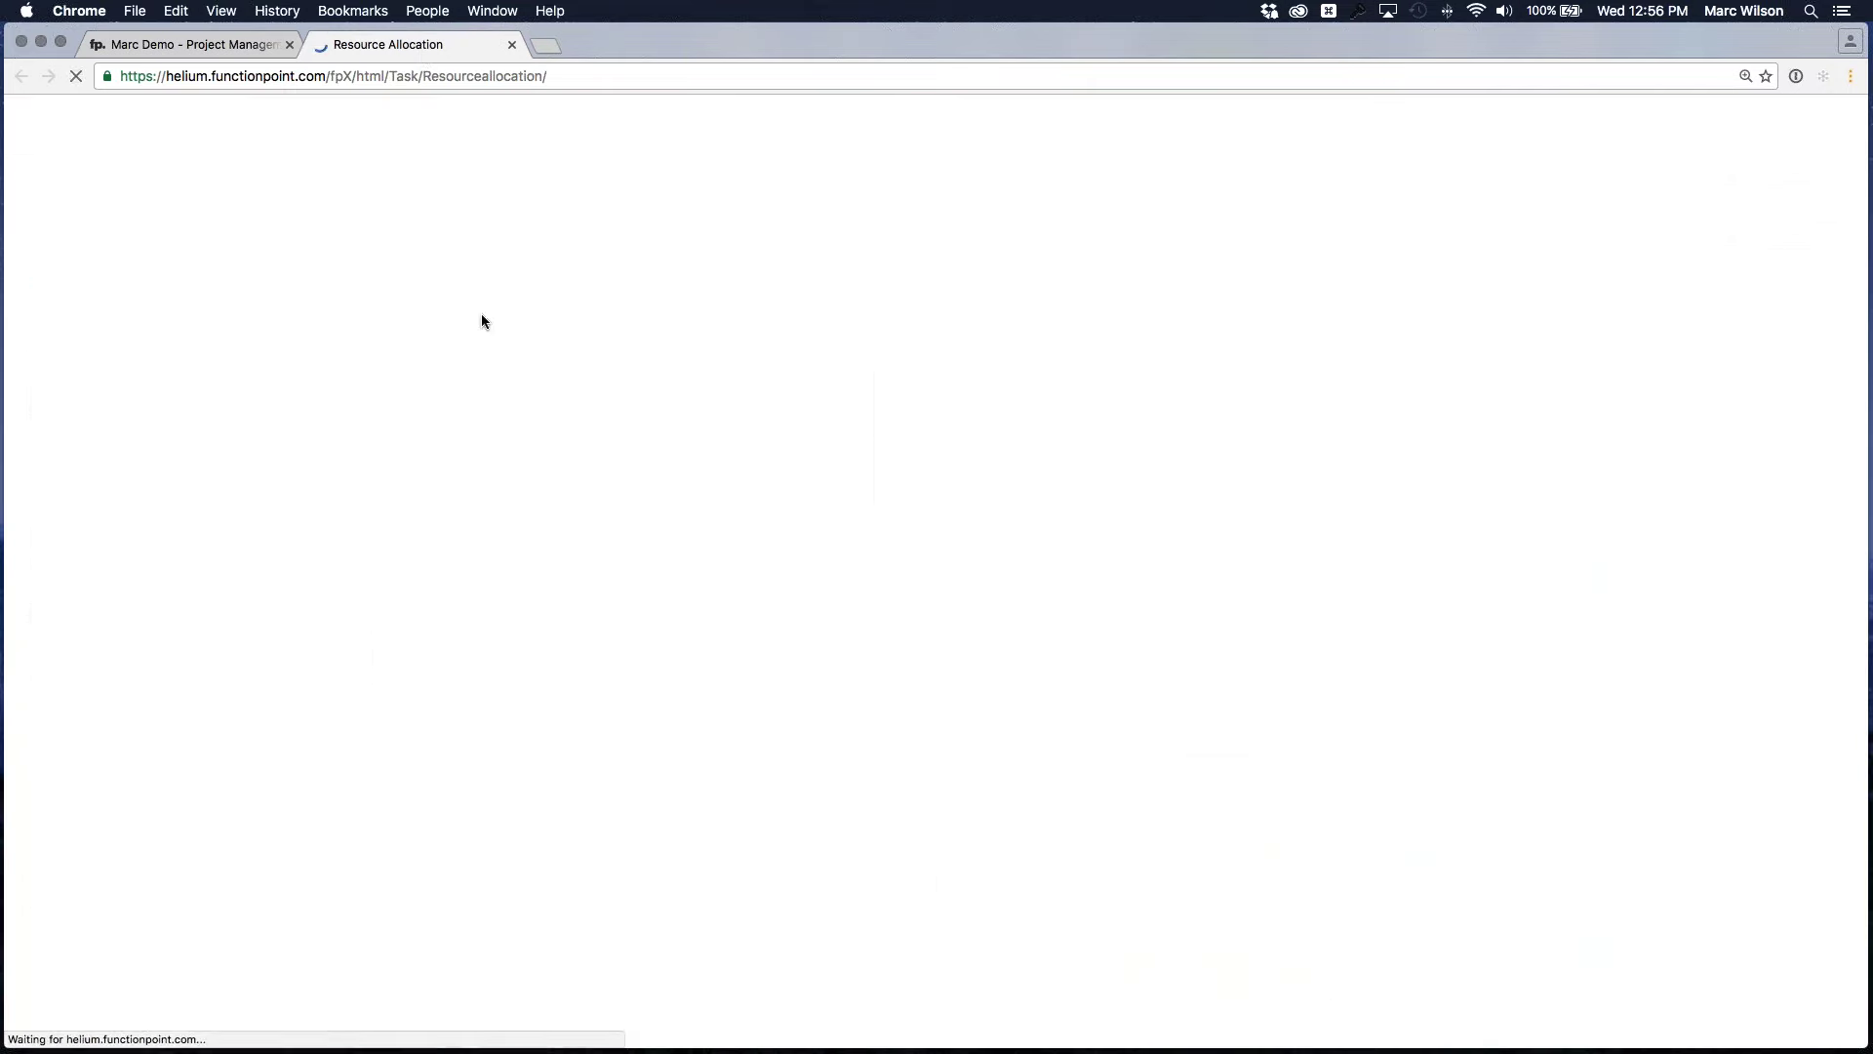
left_click(510, 43)
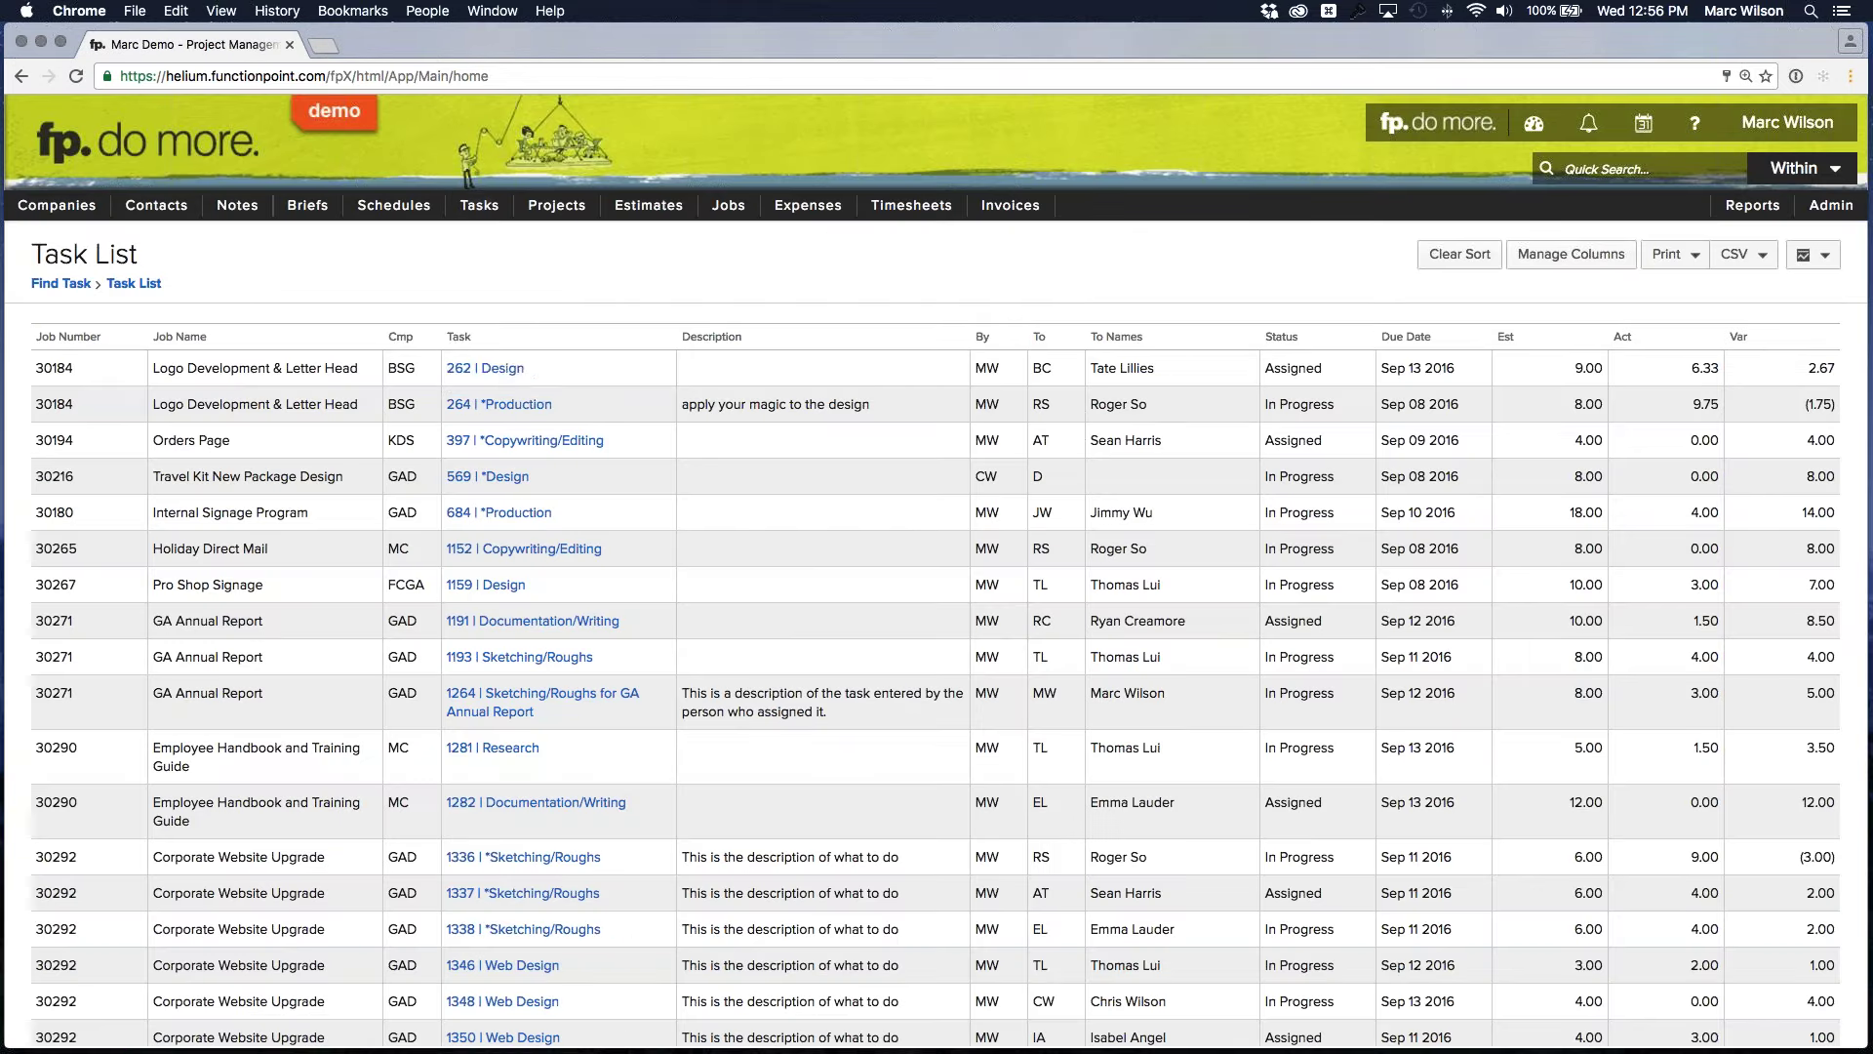
mouse_move(479, 207)
mouse_move(495, 308)
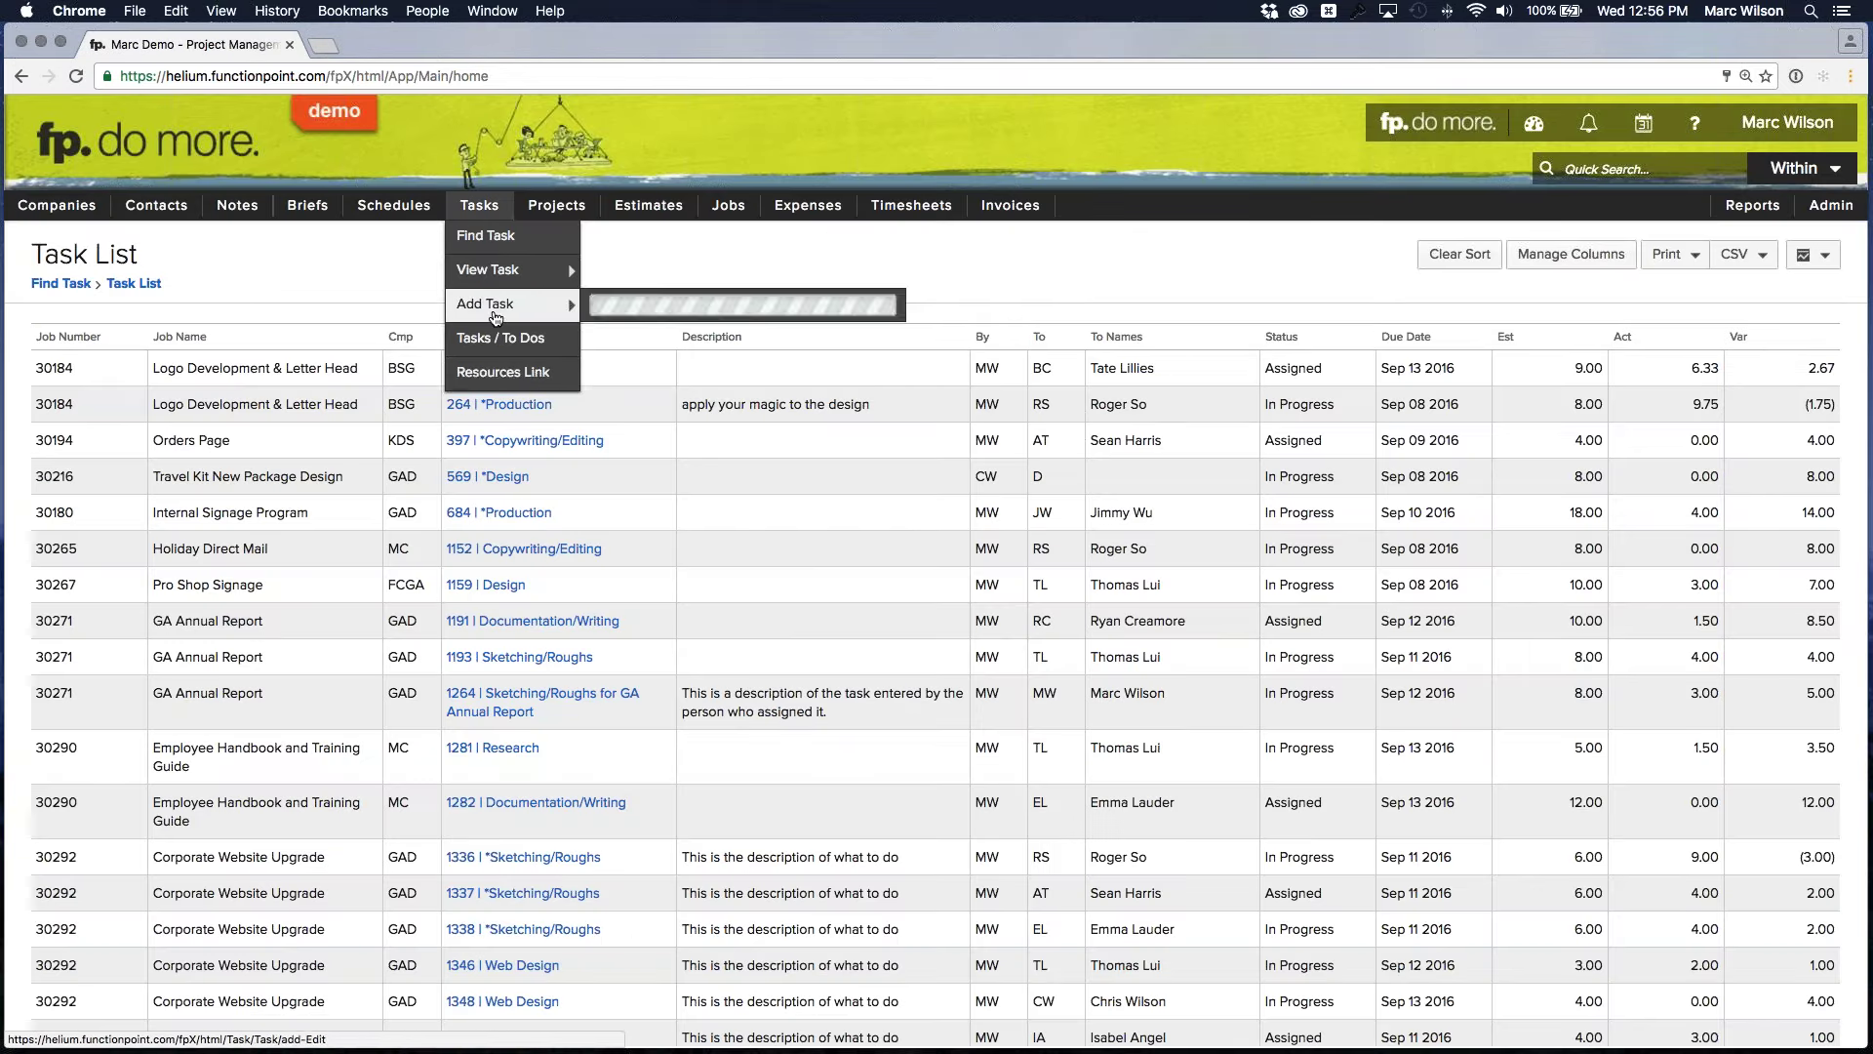
left_click(485, 372)
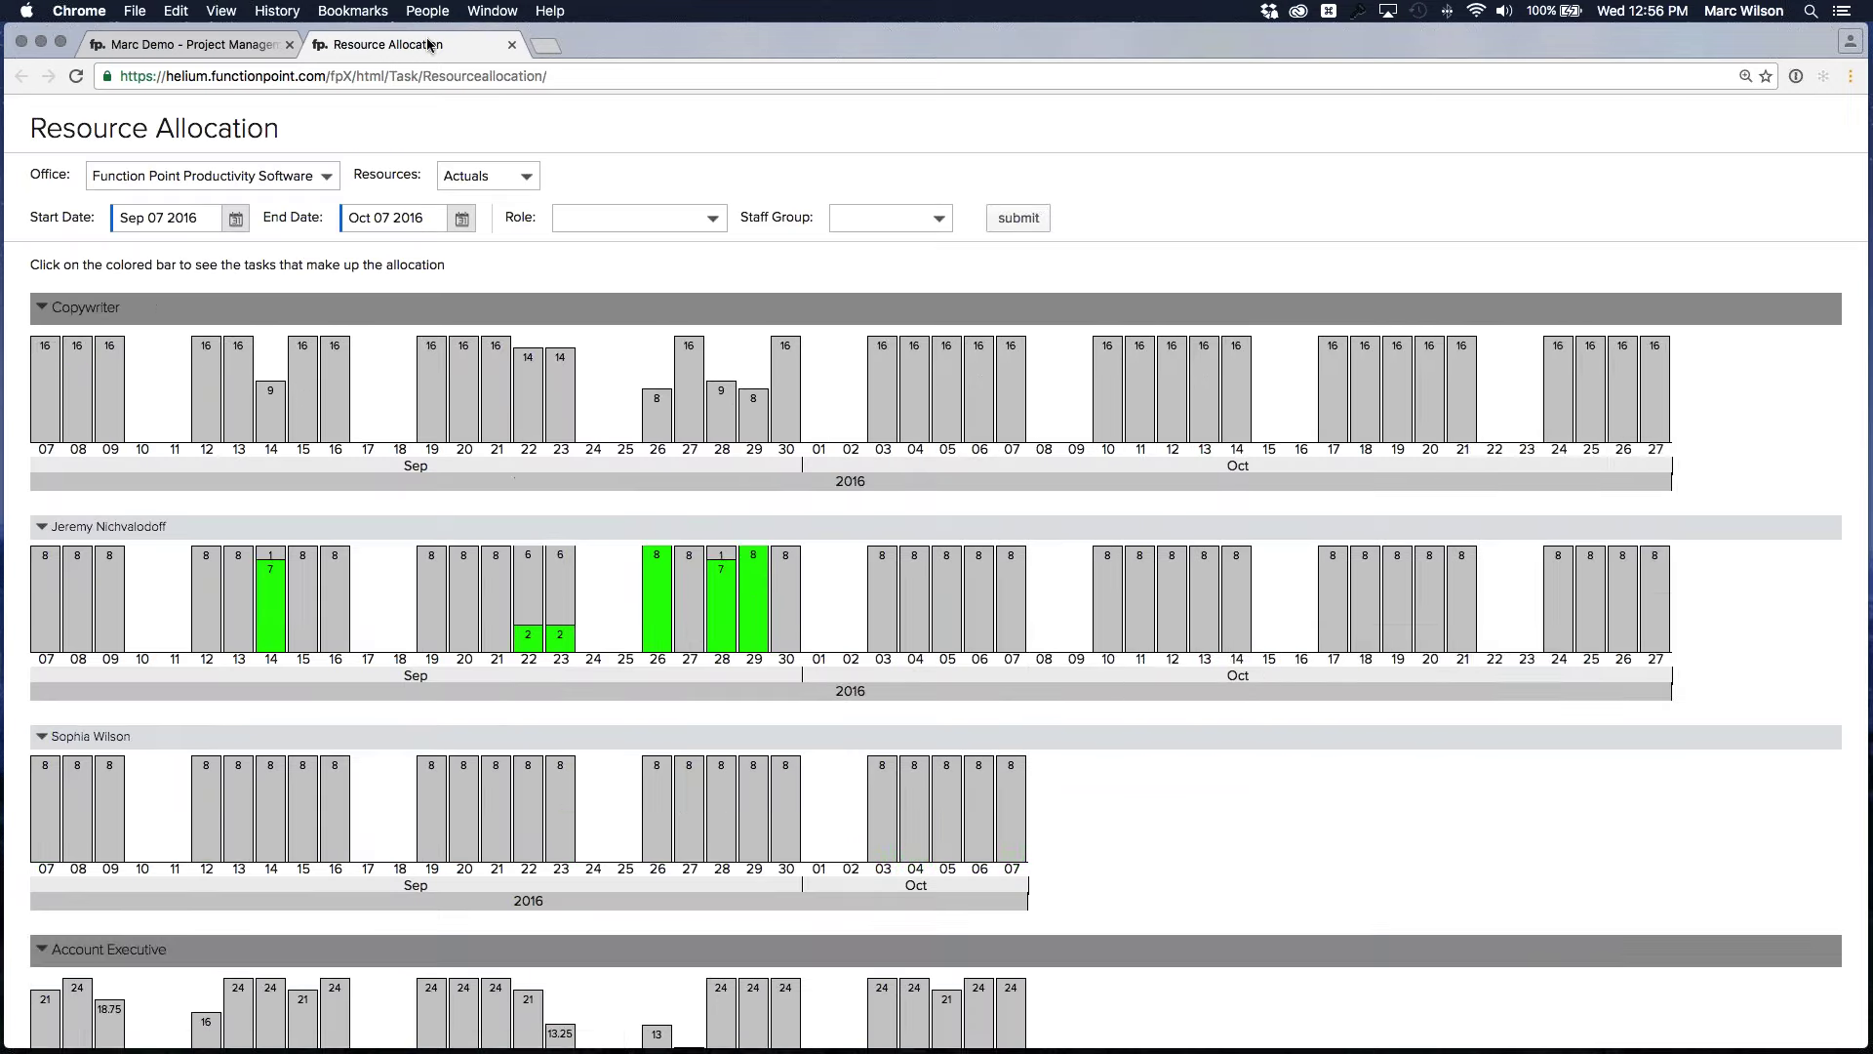
Detach the Resource Allocation chart into its own window, then move and enlarge it to show more days
left_click_drag(437, 54, 186, 49)
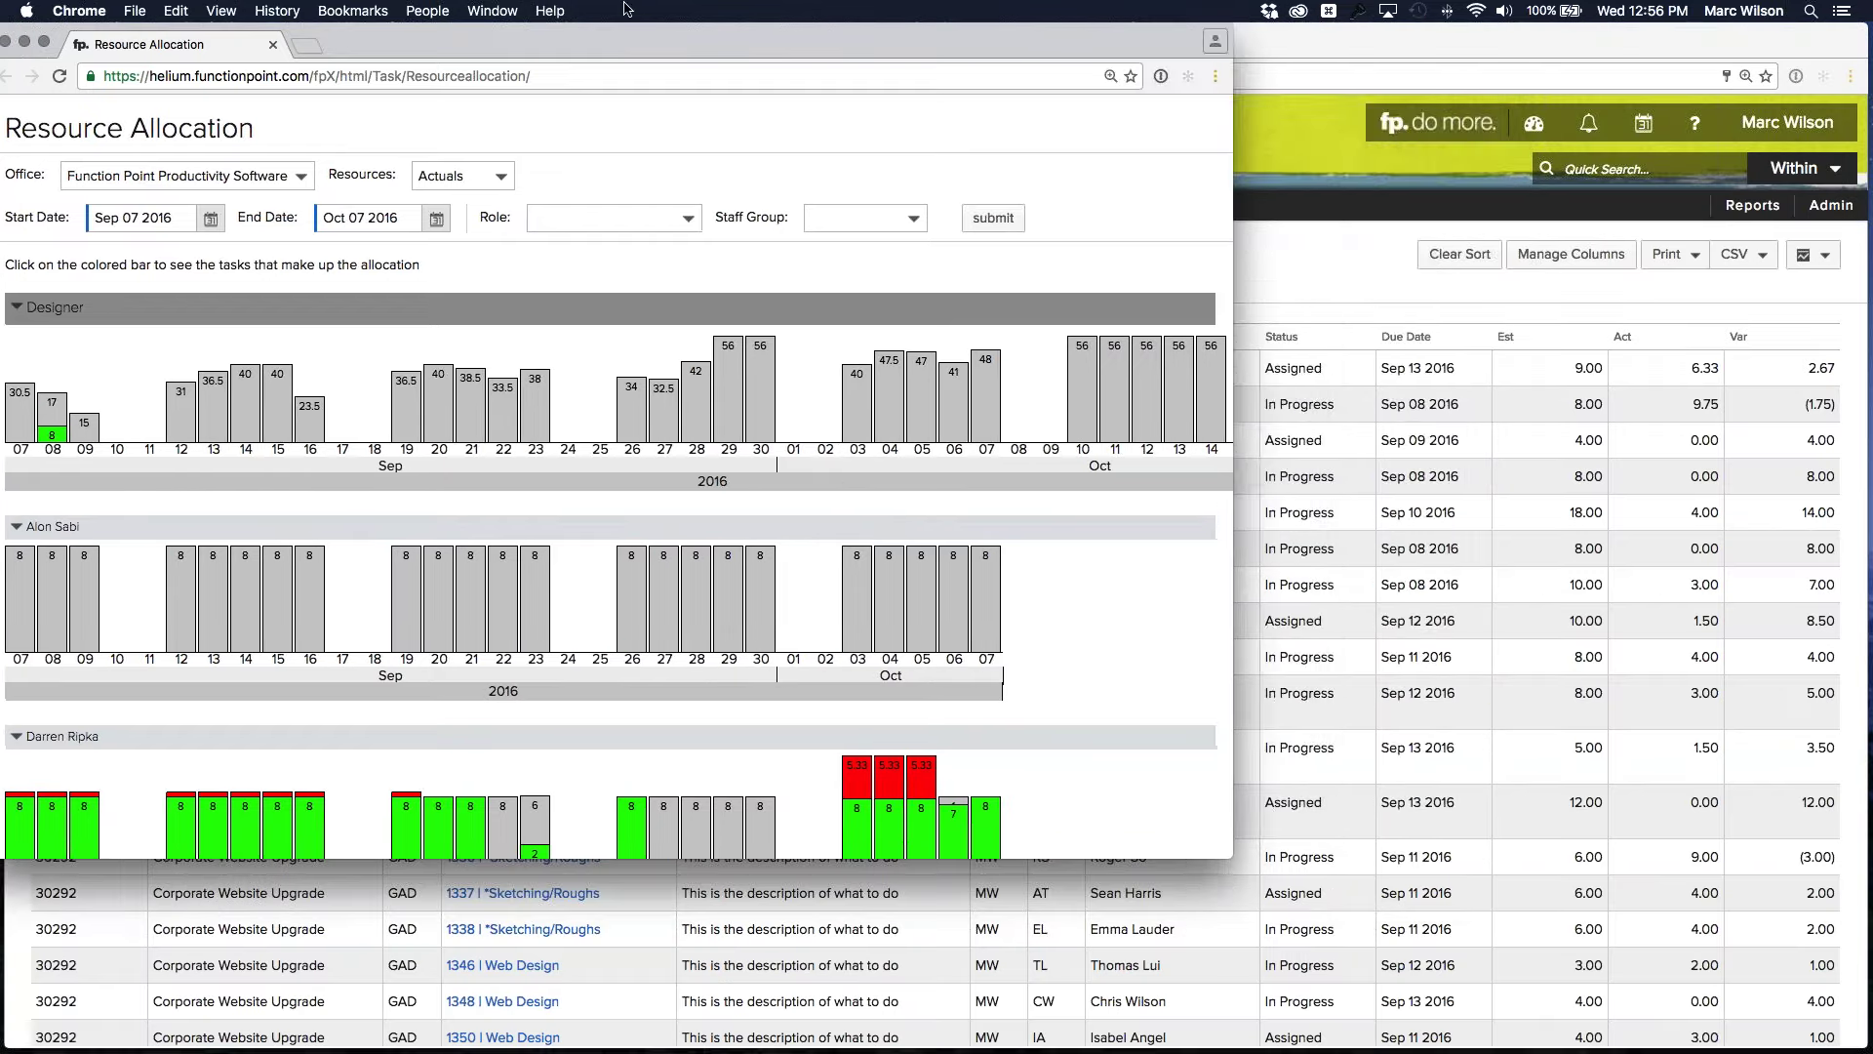
left_click_drag(627, 44, 879, 44)
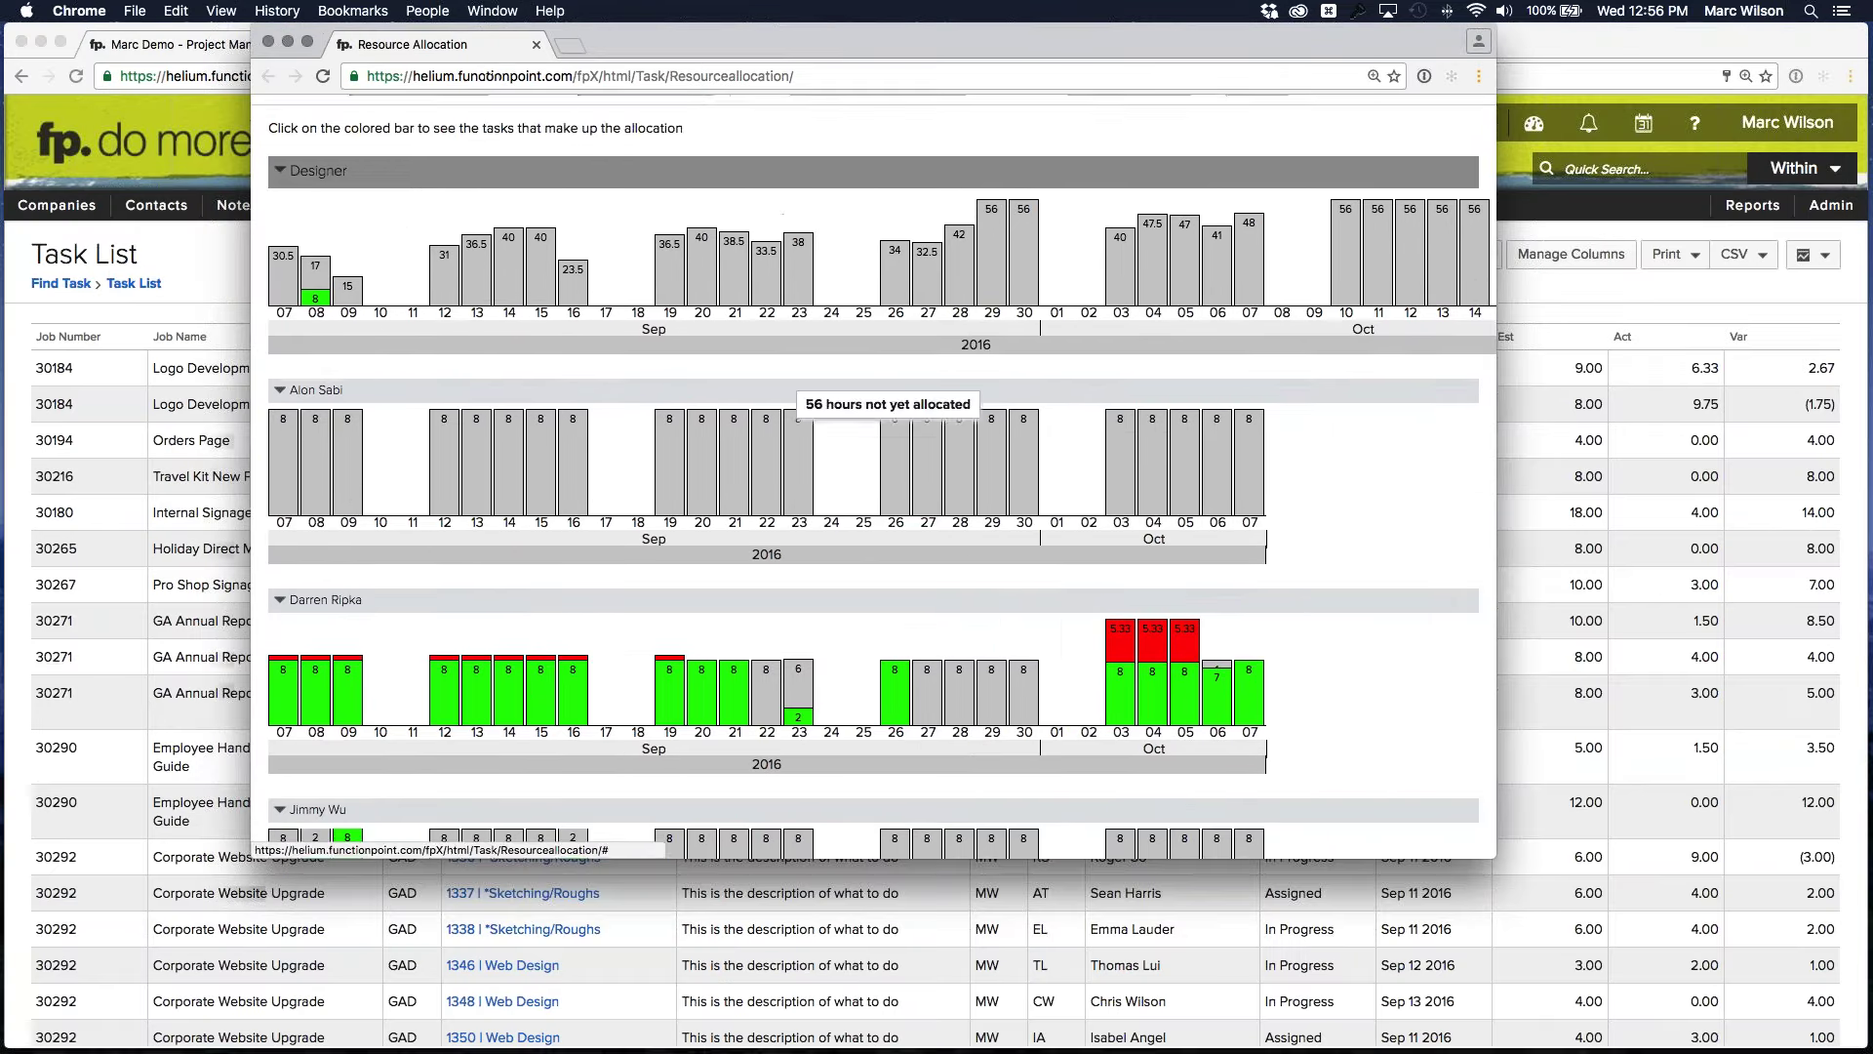
scroll(874, 468, "down", 5)
left_click_drag(1535, 877, 1703, 980)
scroll(322, 530, "up", 5)
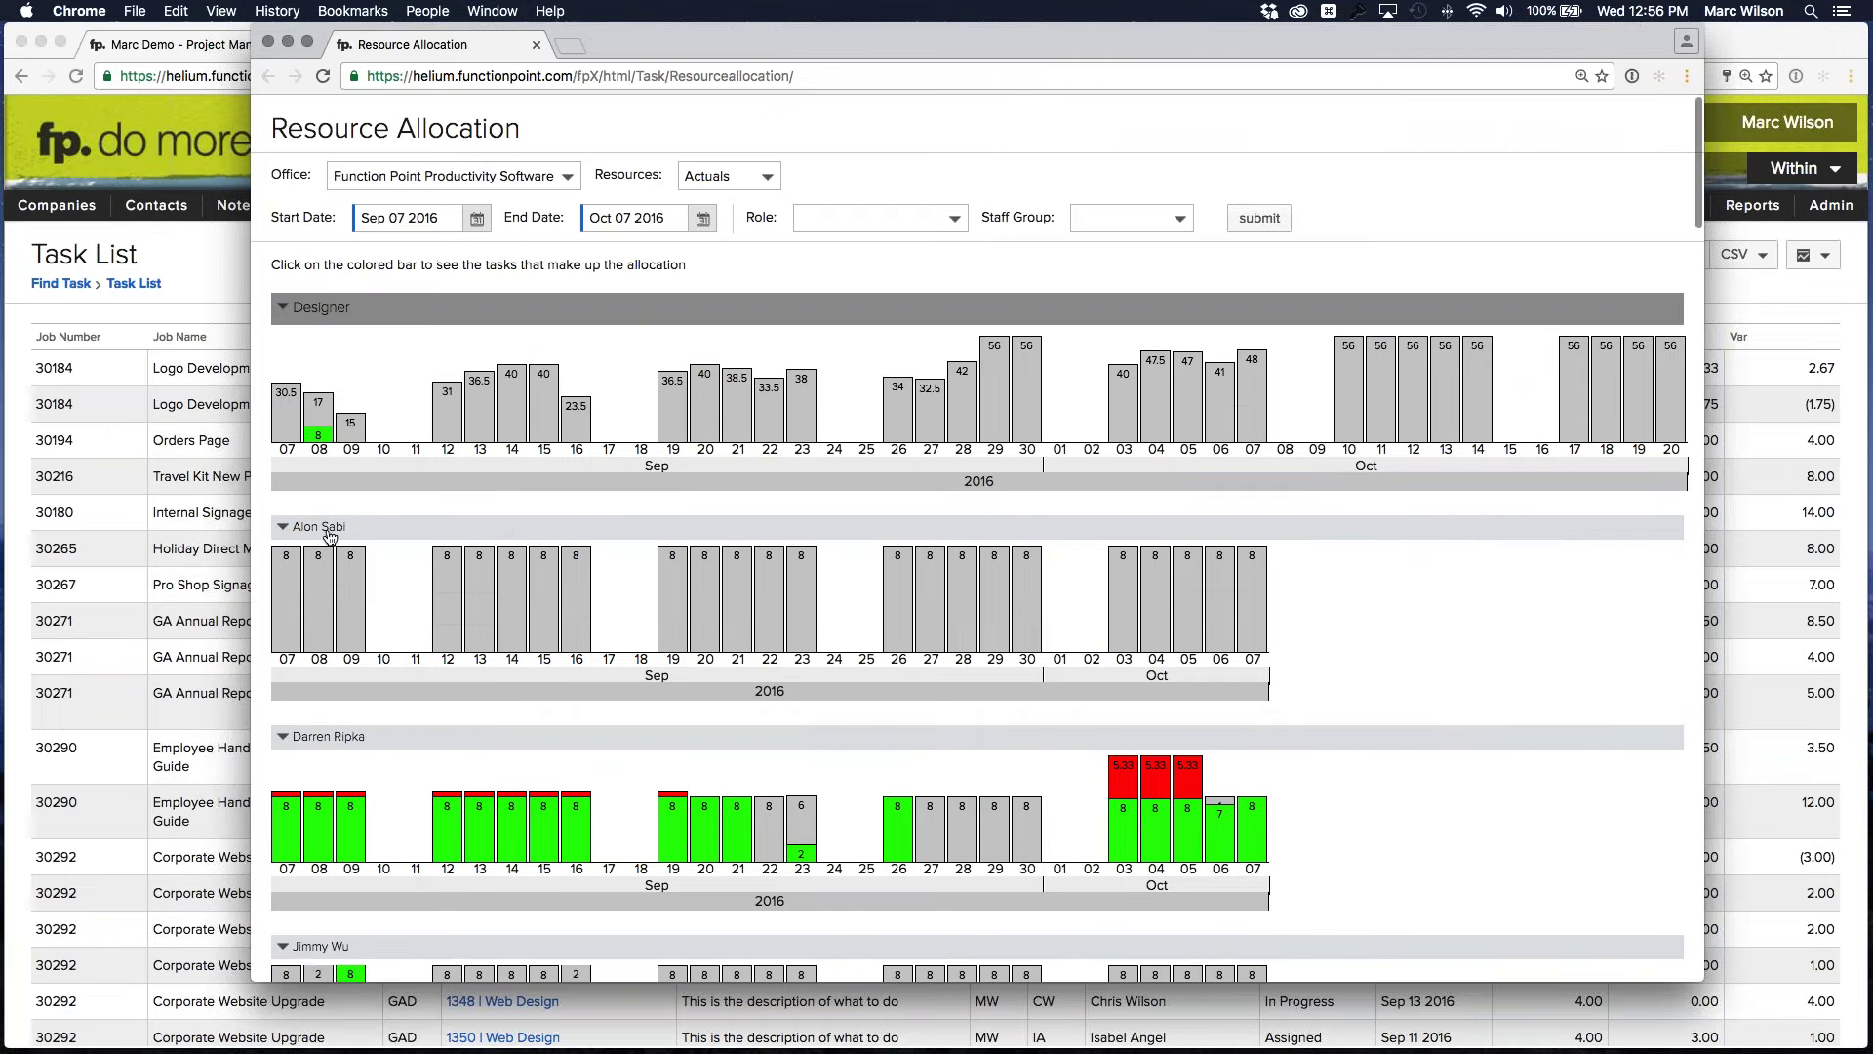
scroll(322, 530, "left", 2)
mouse_move(325, 558)
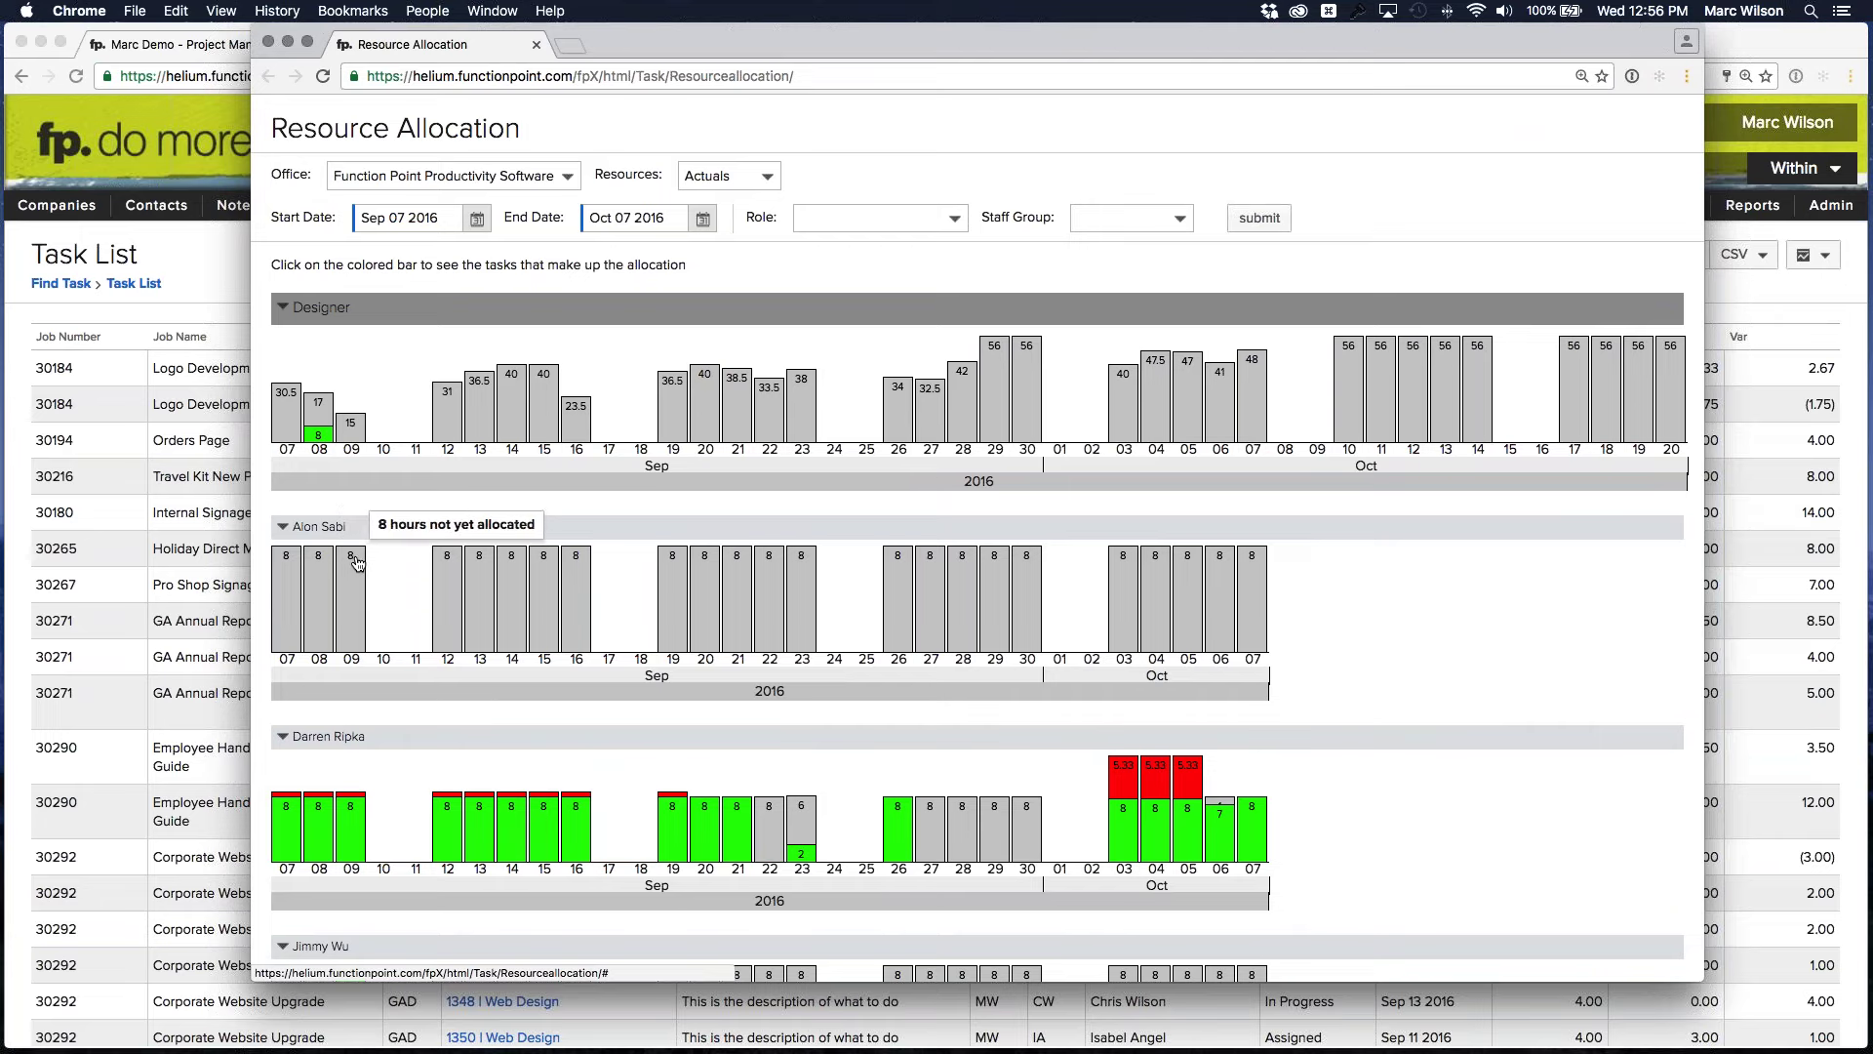
scroll(376, 557, "down", 1)
scroll(376, 557, "down", 5)
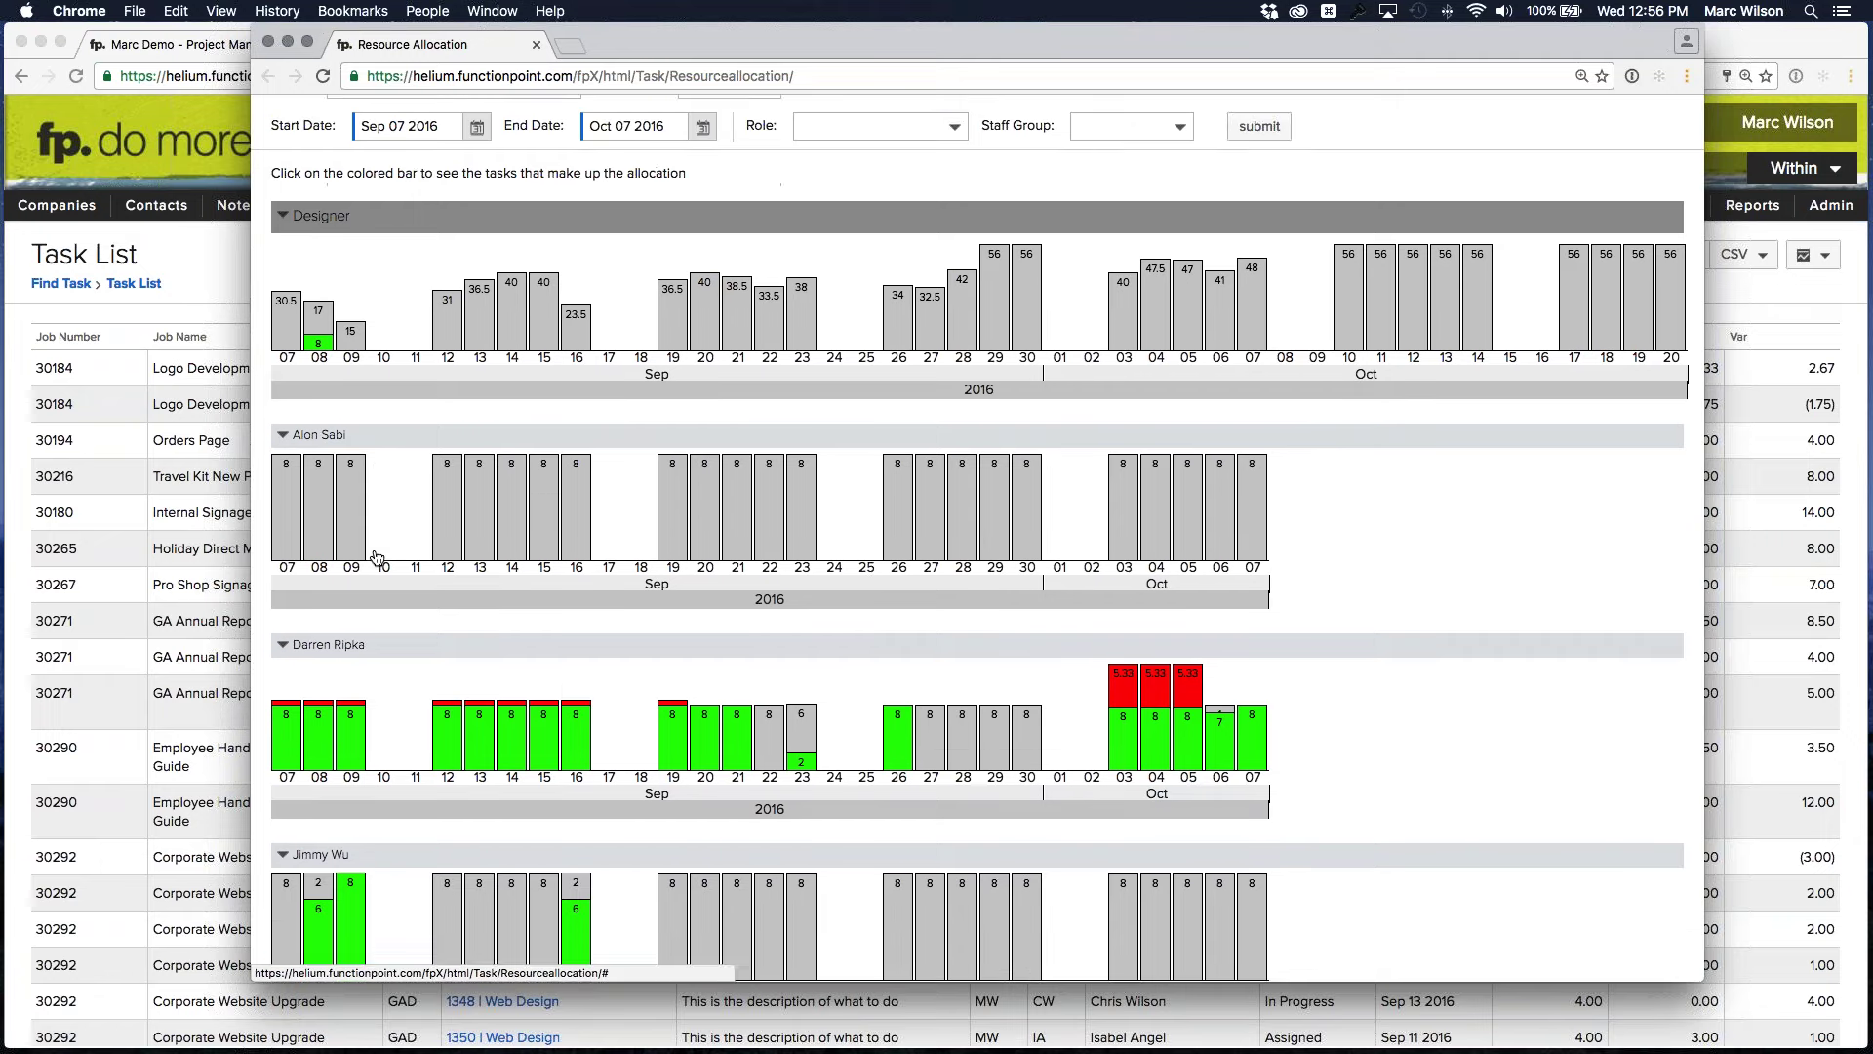
mouse_move(349, 631)
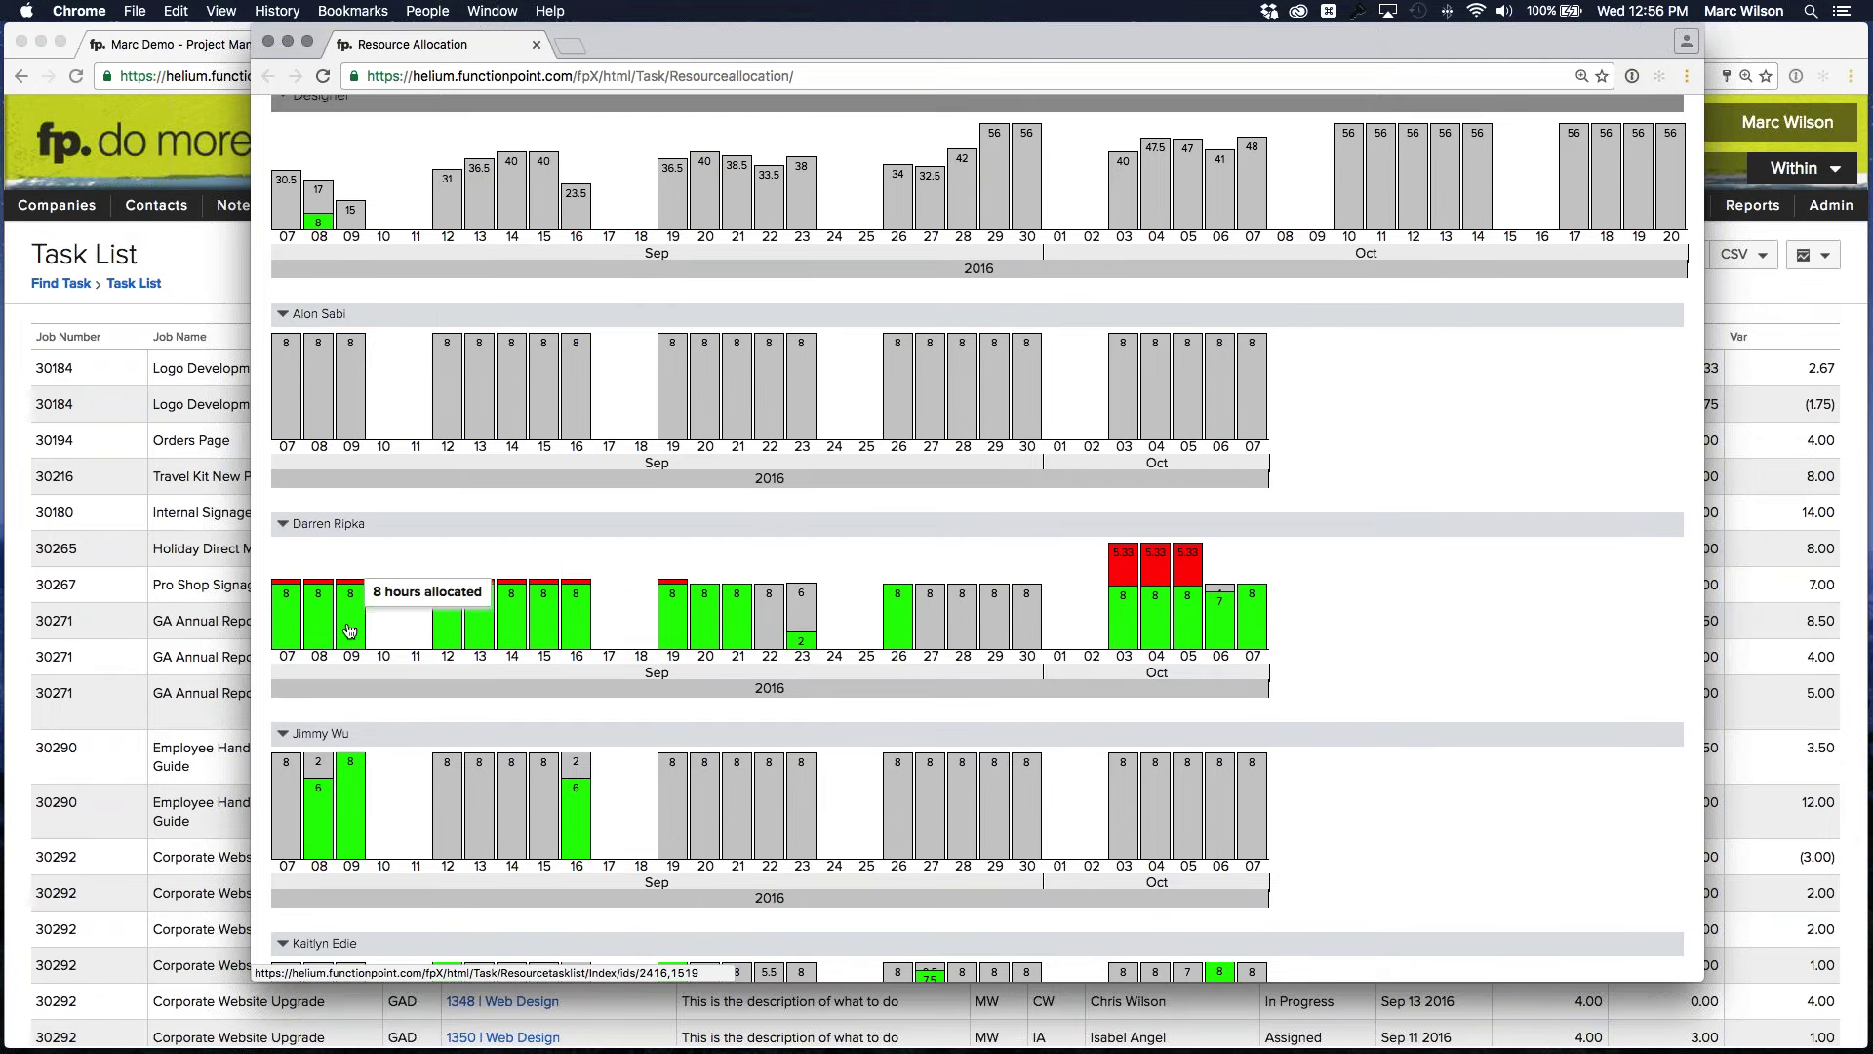